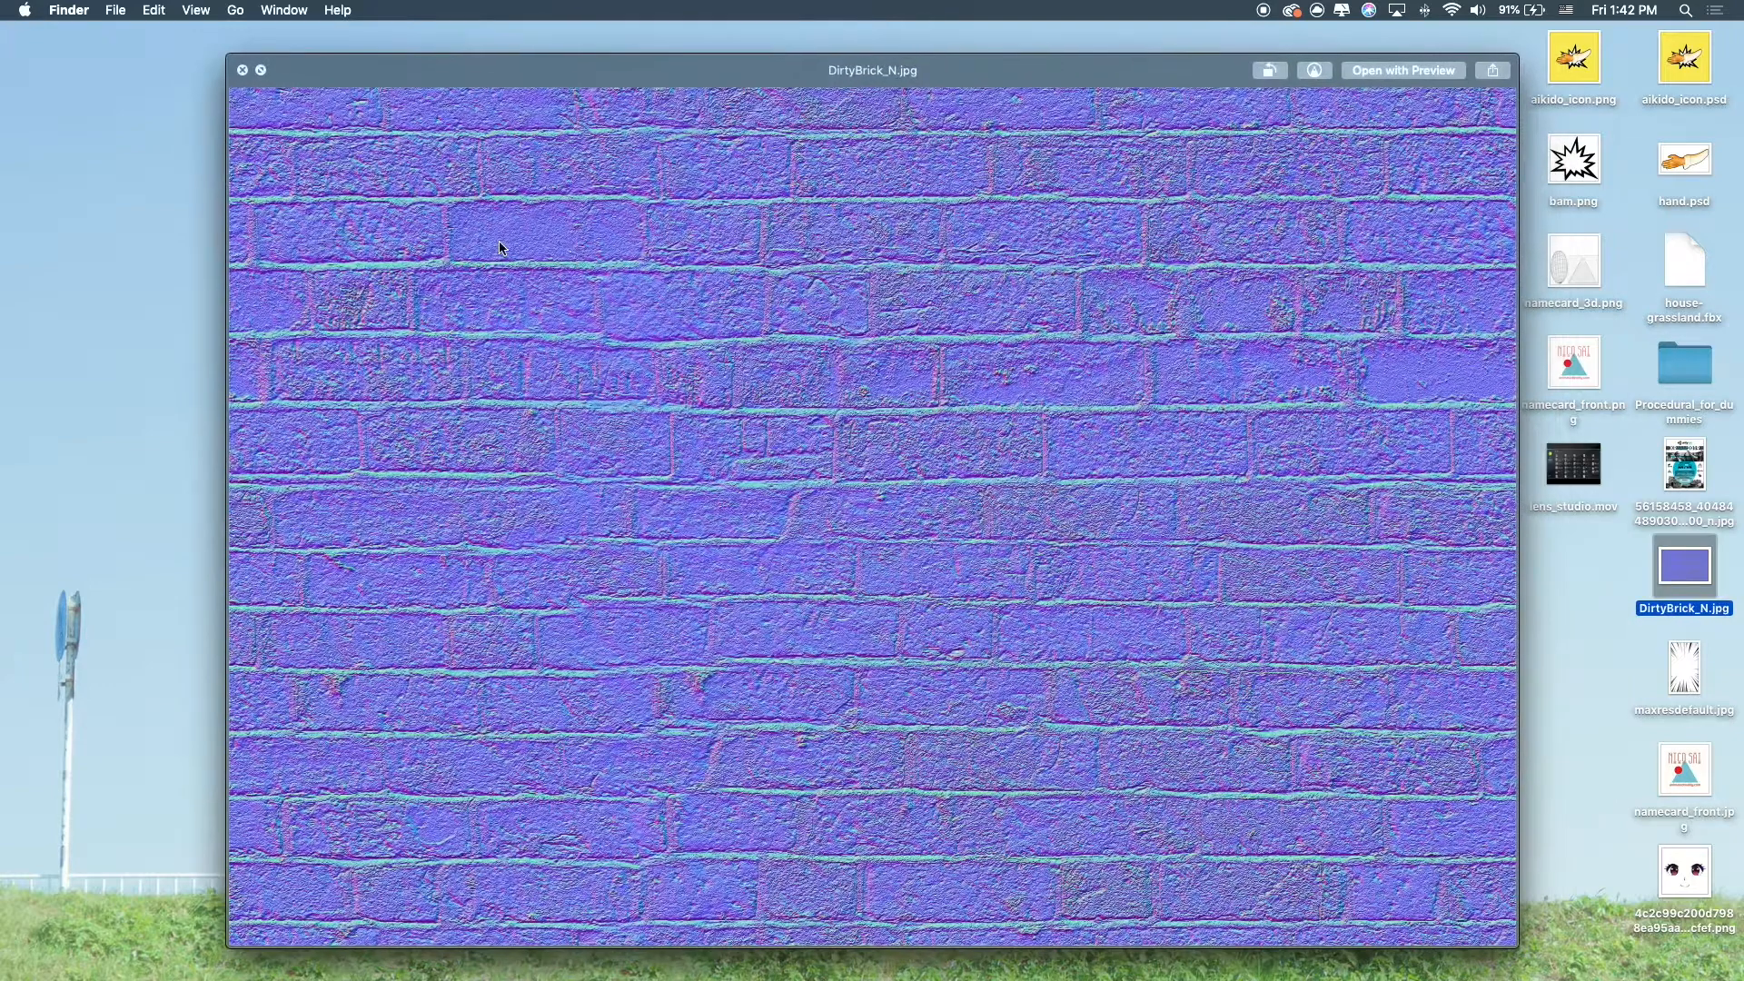
Close the DirtyBrick_N.jpg preview, open Empty Unity Project in Unity and move its window to fill the desktop
key(space)
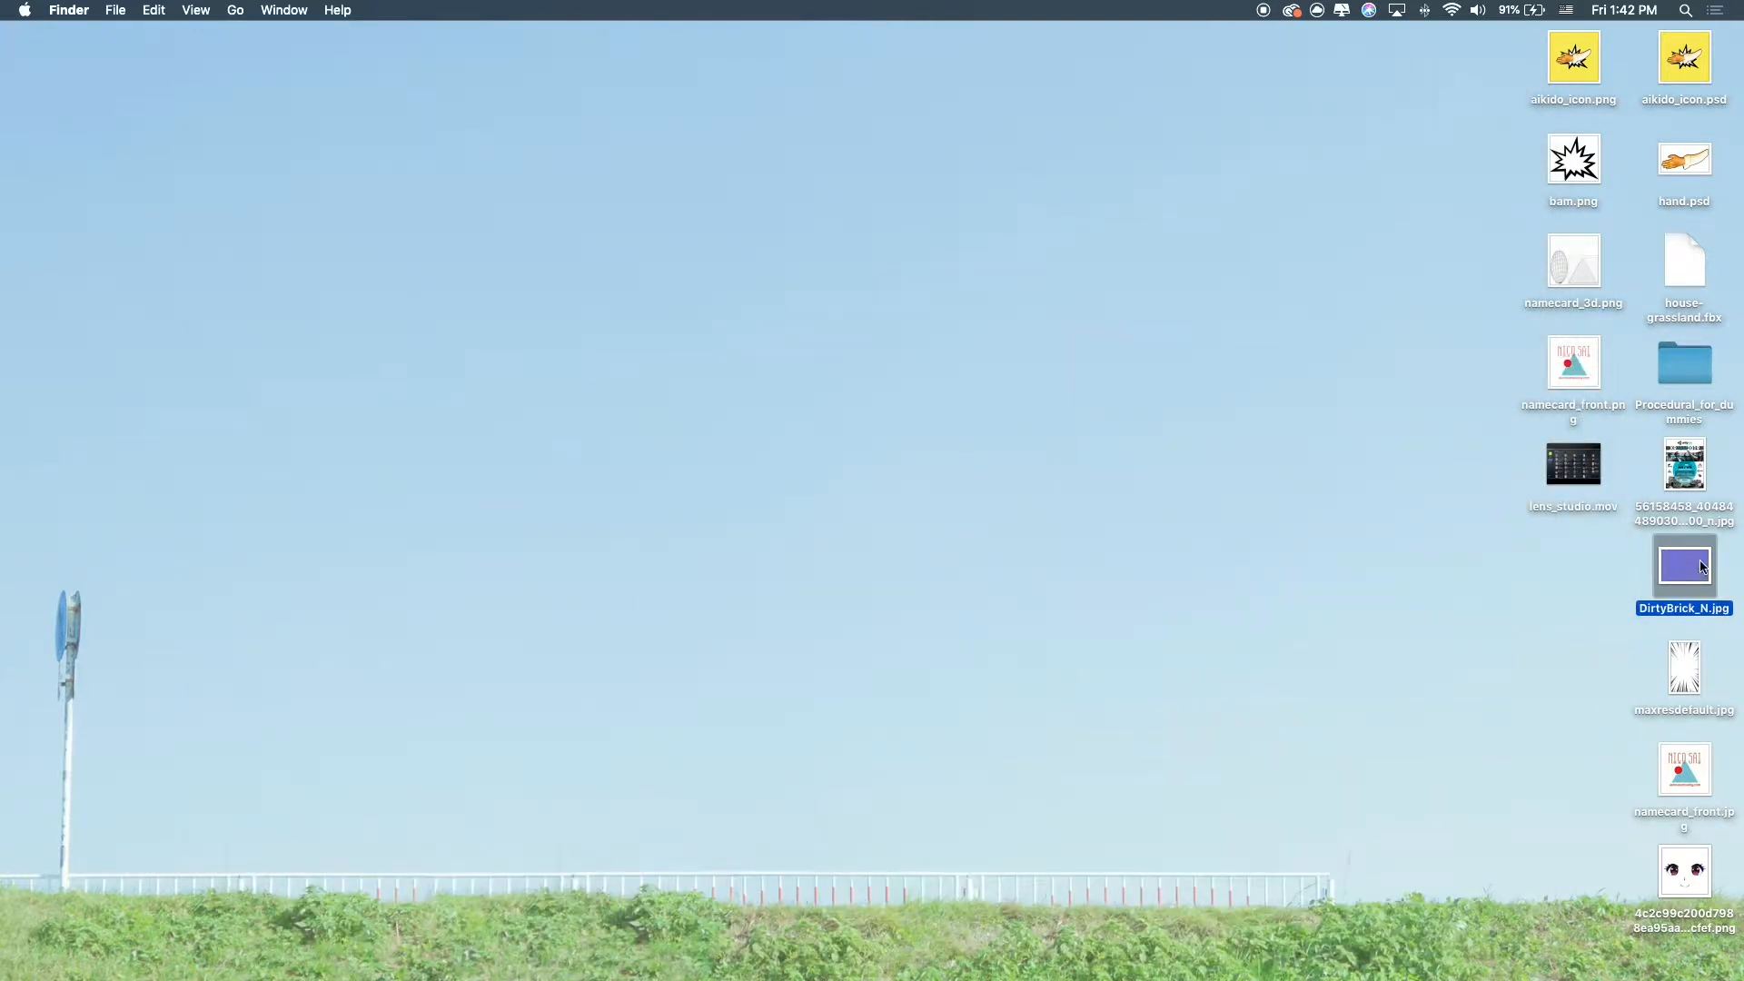
mouse_move(888, 961)
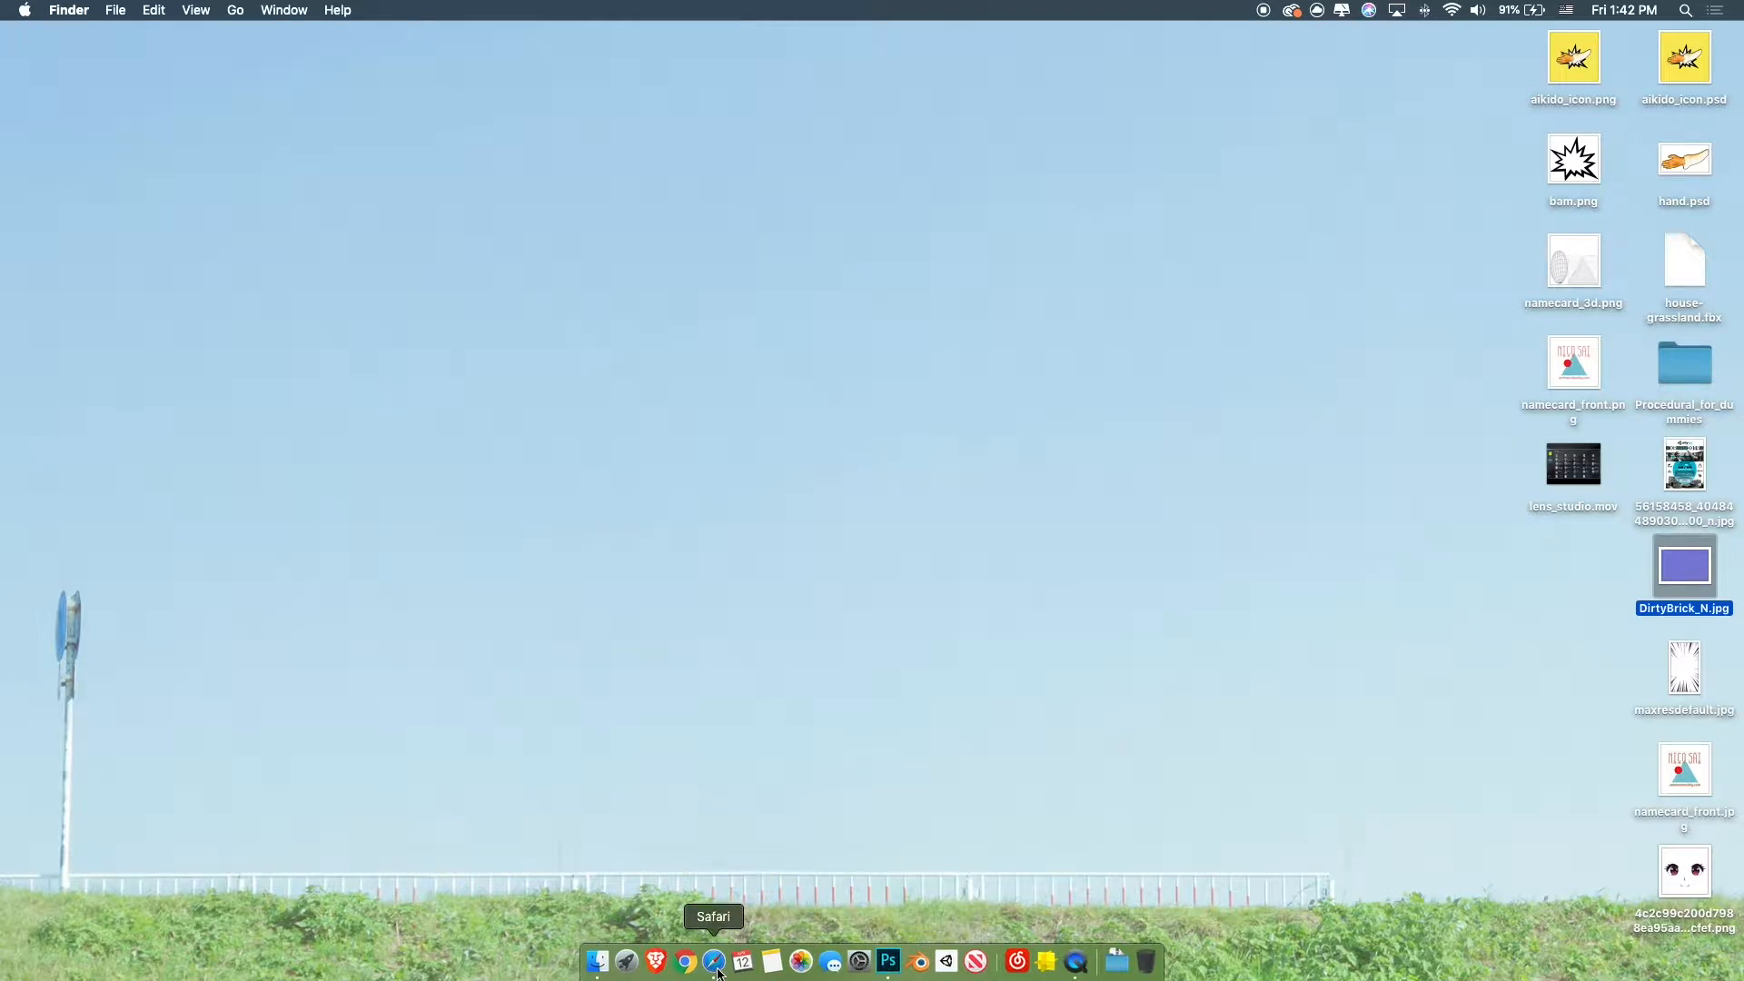
click(888, 961)
key(super+h)
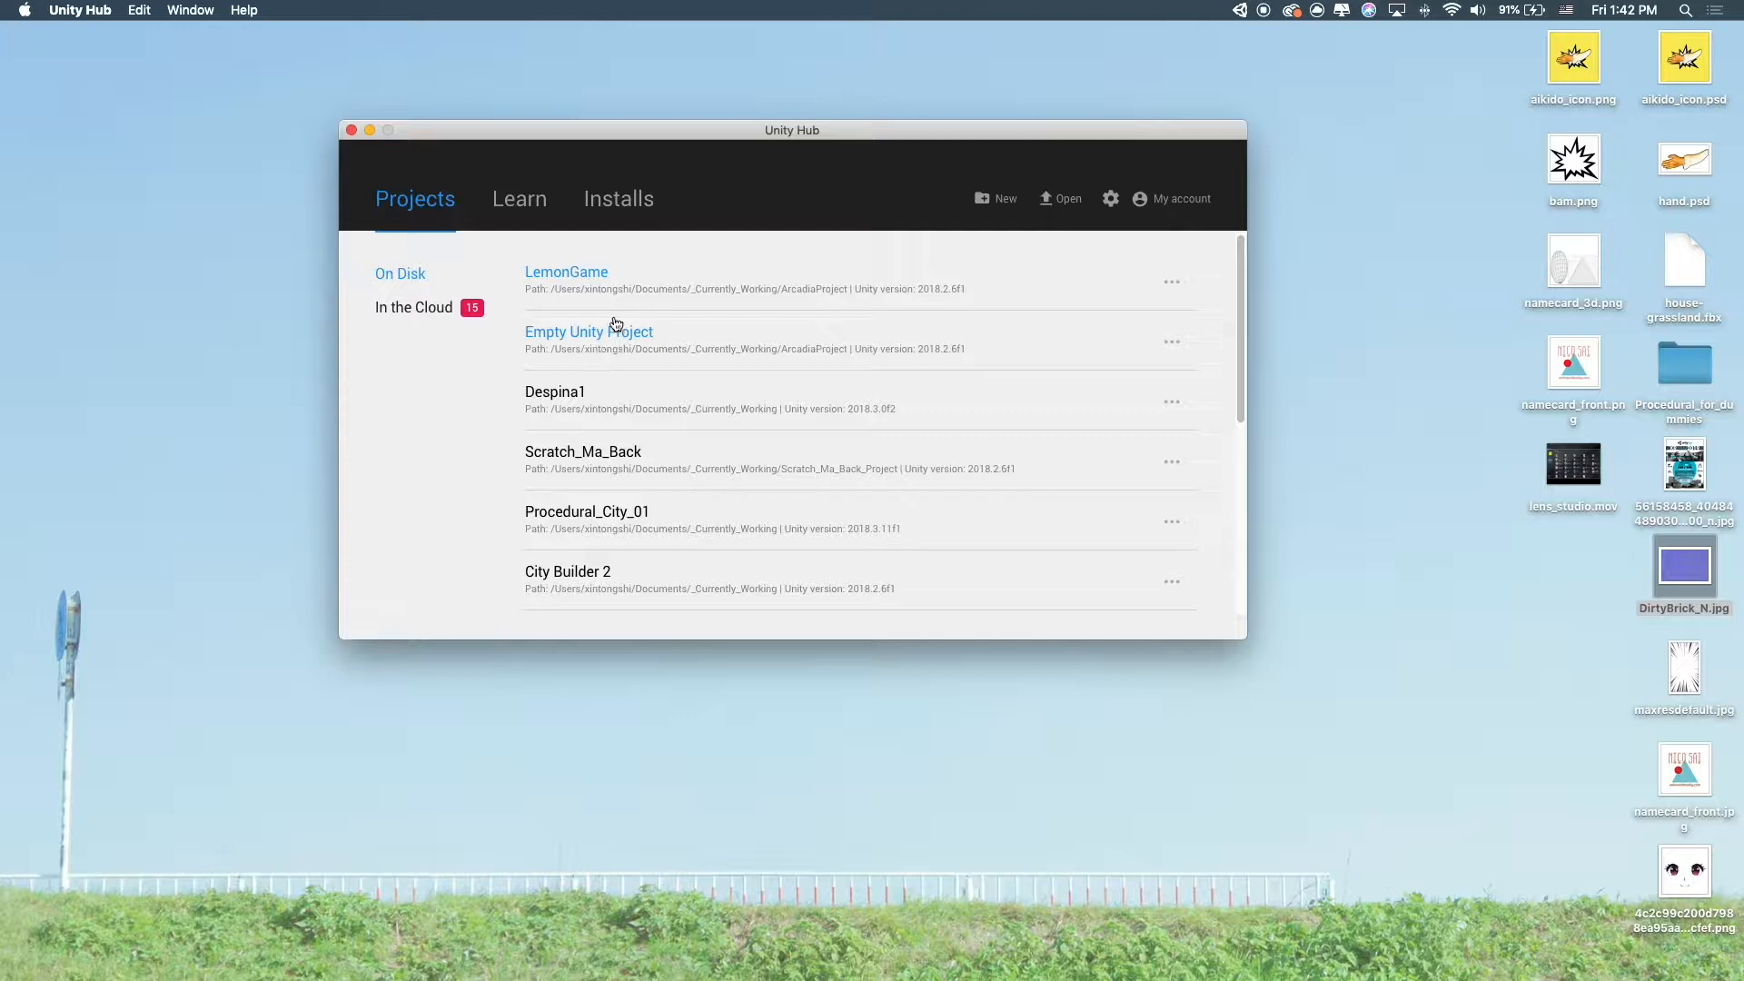
click(611, 350)
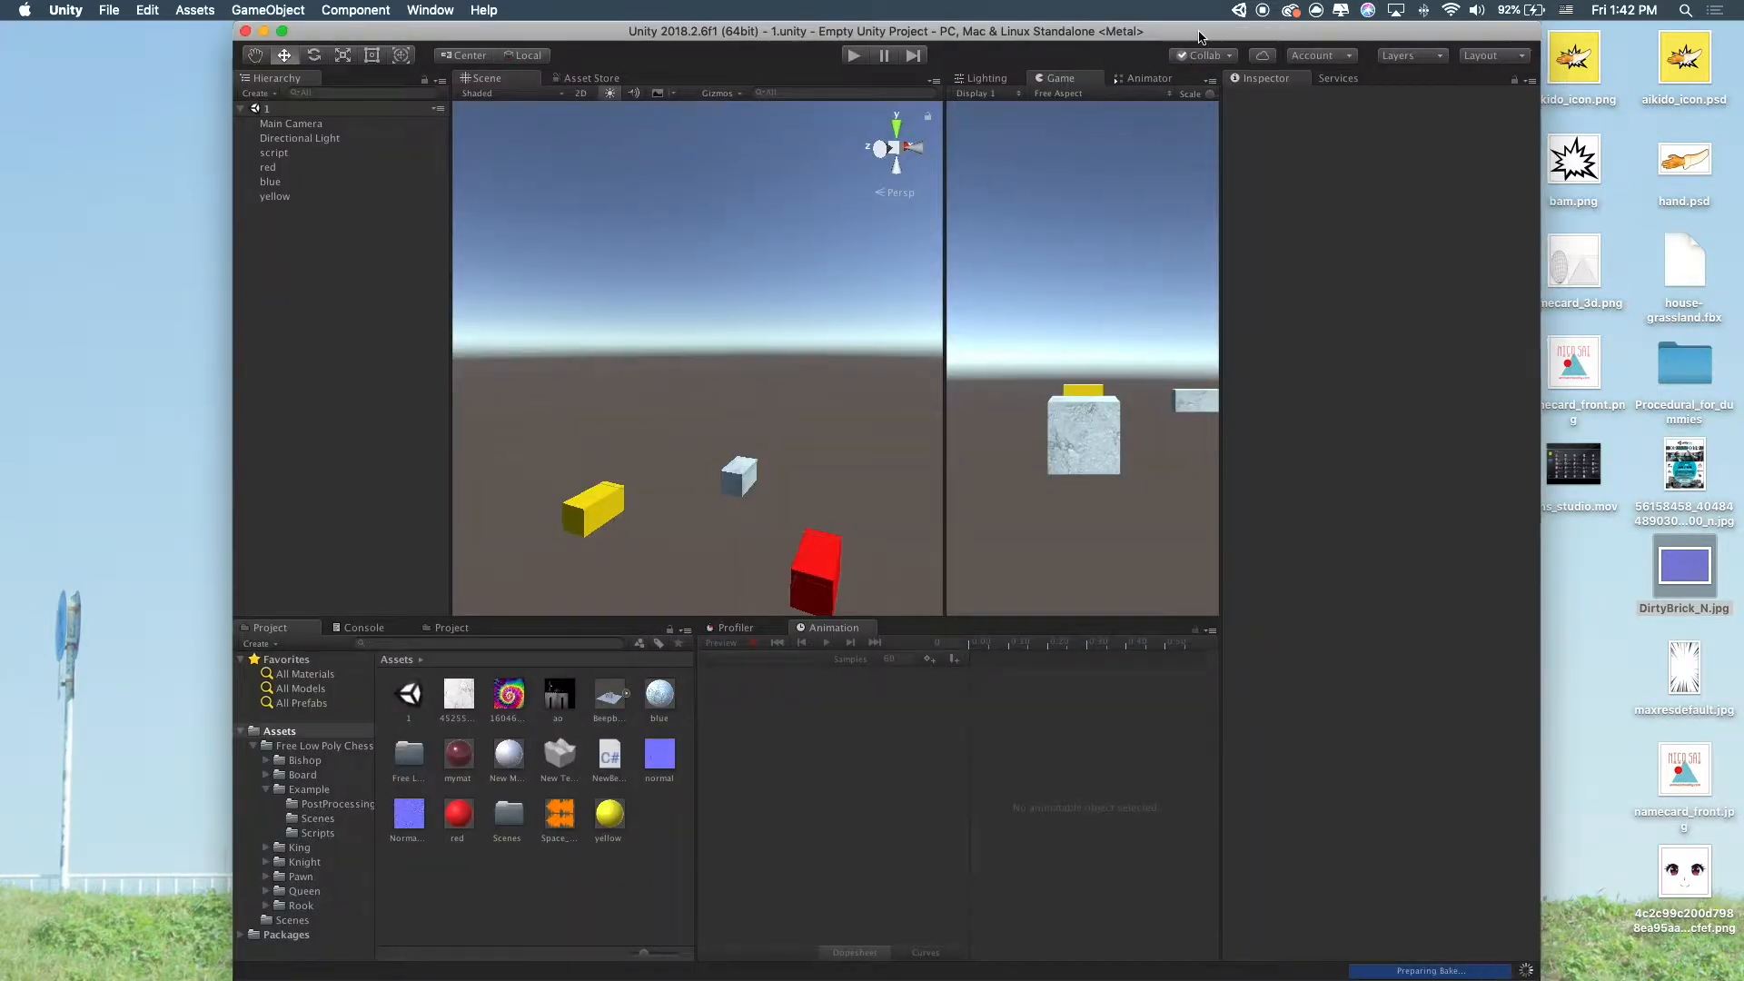
drag(1201, 34, 1023, 18)
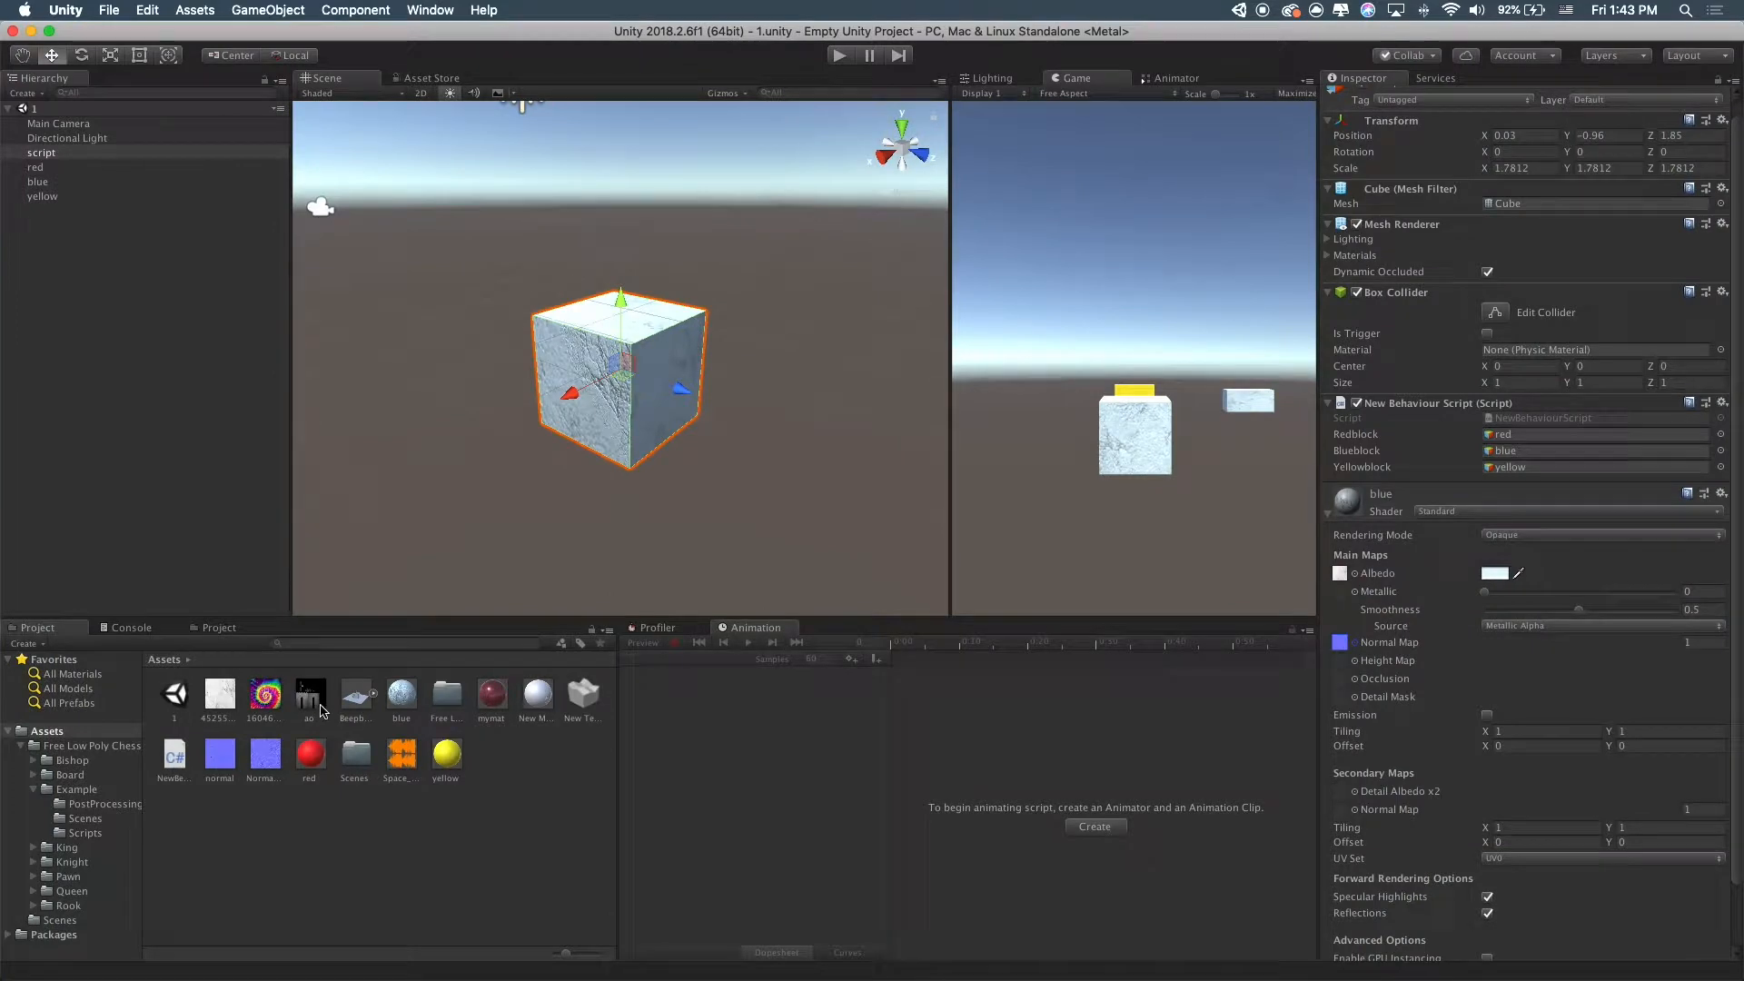
Add the Beepboop_Castle for class model to the scene and frame its front wall
drag(354, 700, 956, 463)
key(f)
scroll(939, 455, up, 10)
alt+drag(508, 472, 810, 479)
scroll(771, 479, up, 5)
middle_drag(770, 480, 699, 377)
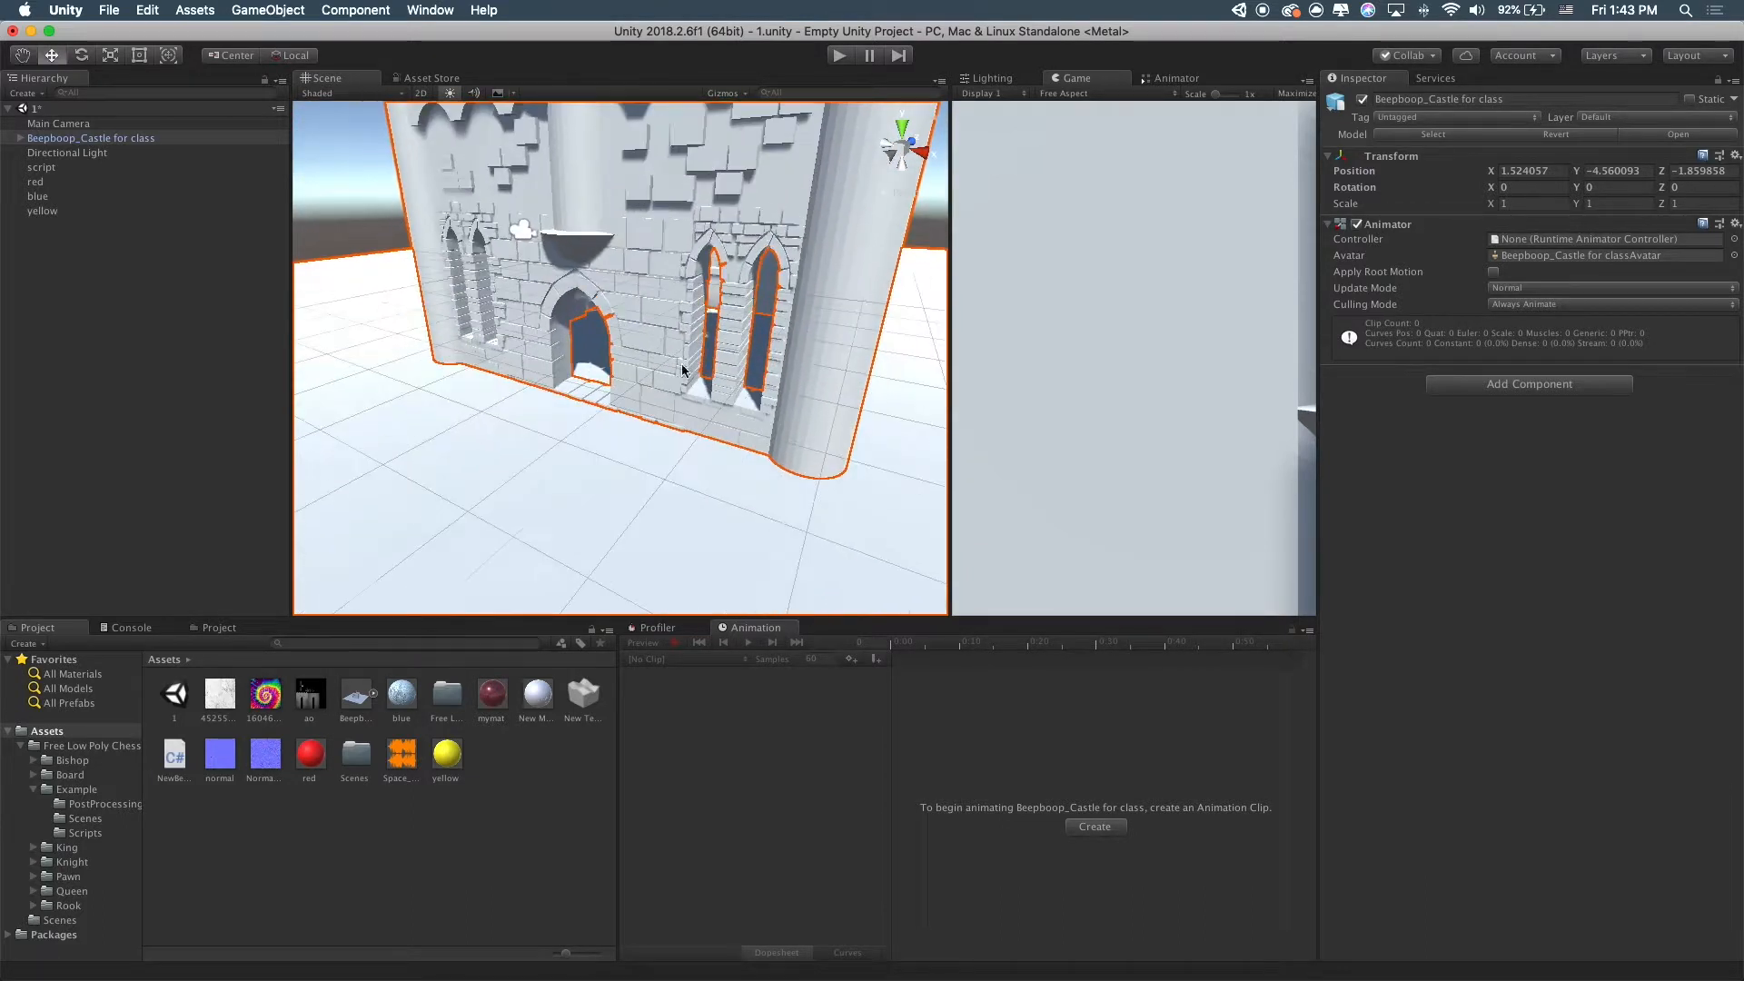
middle_drag(652, 296, 637, 366)
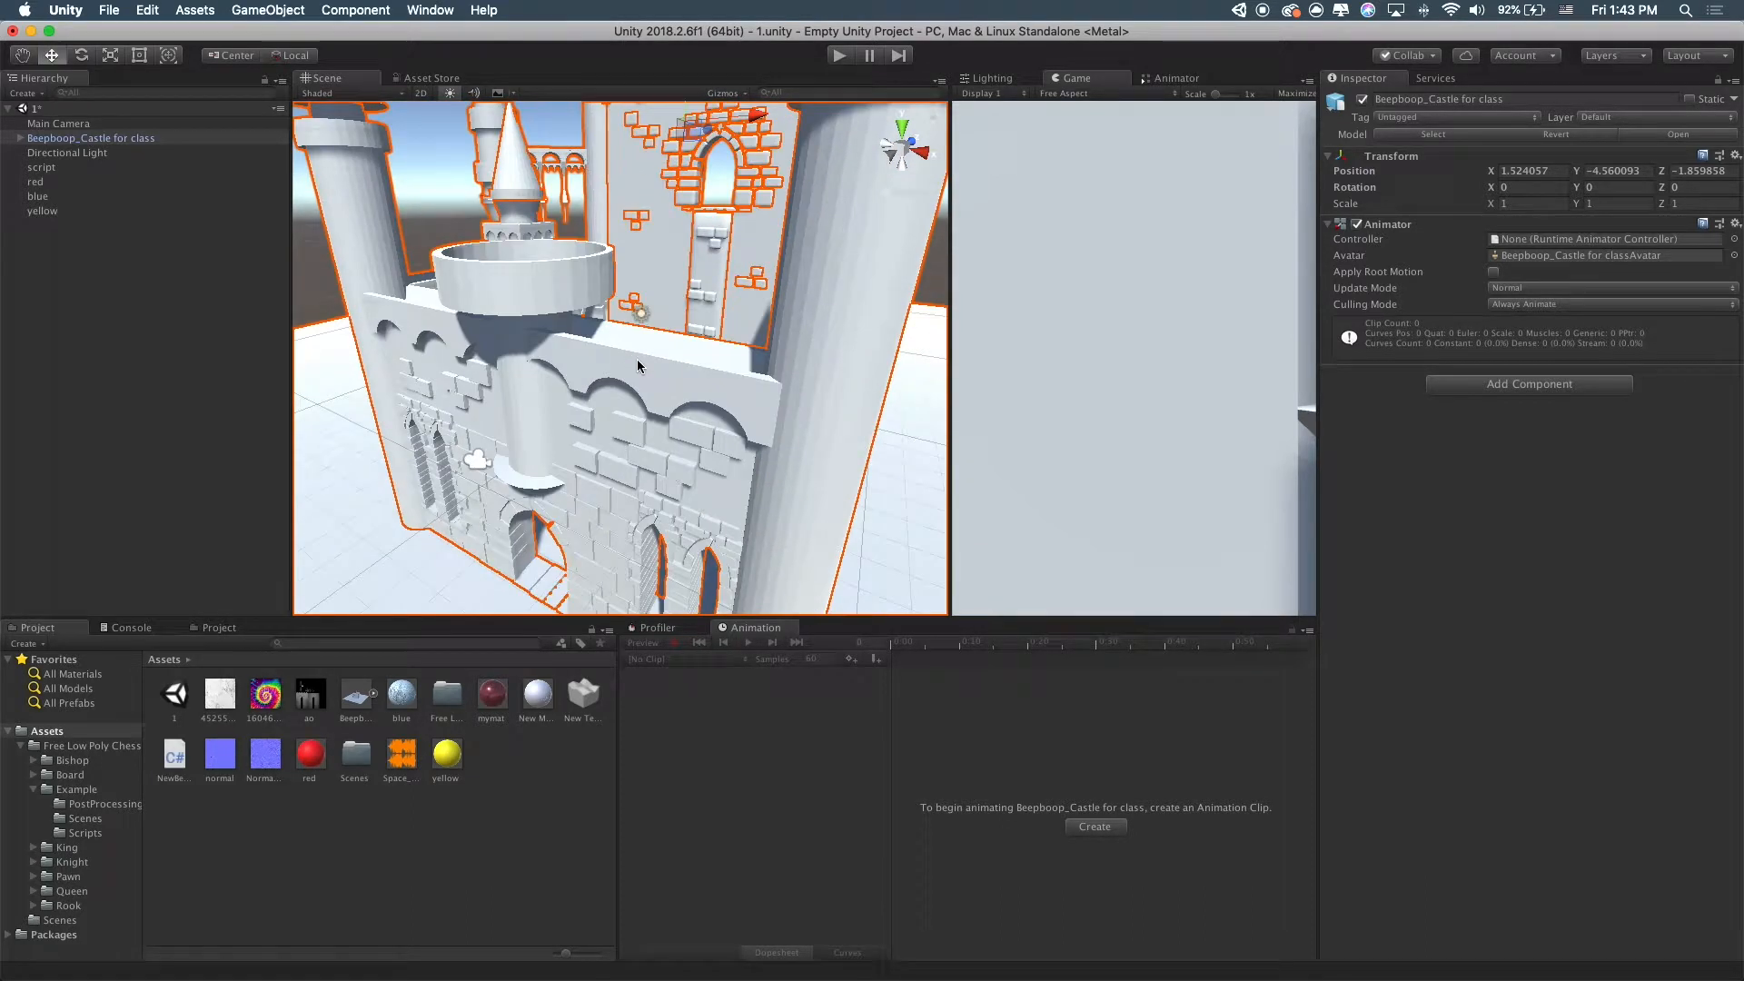
Inspect the castle's geometry in Wireframe shading, and return the scene view to Shaded
click(336, 94)
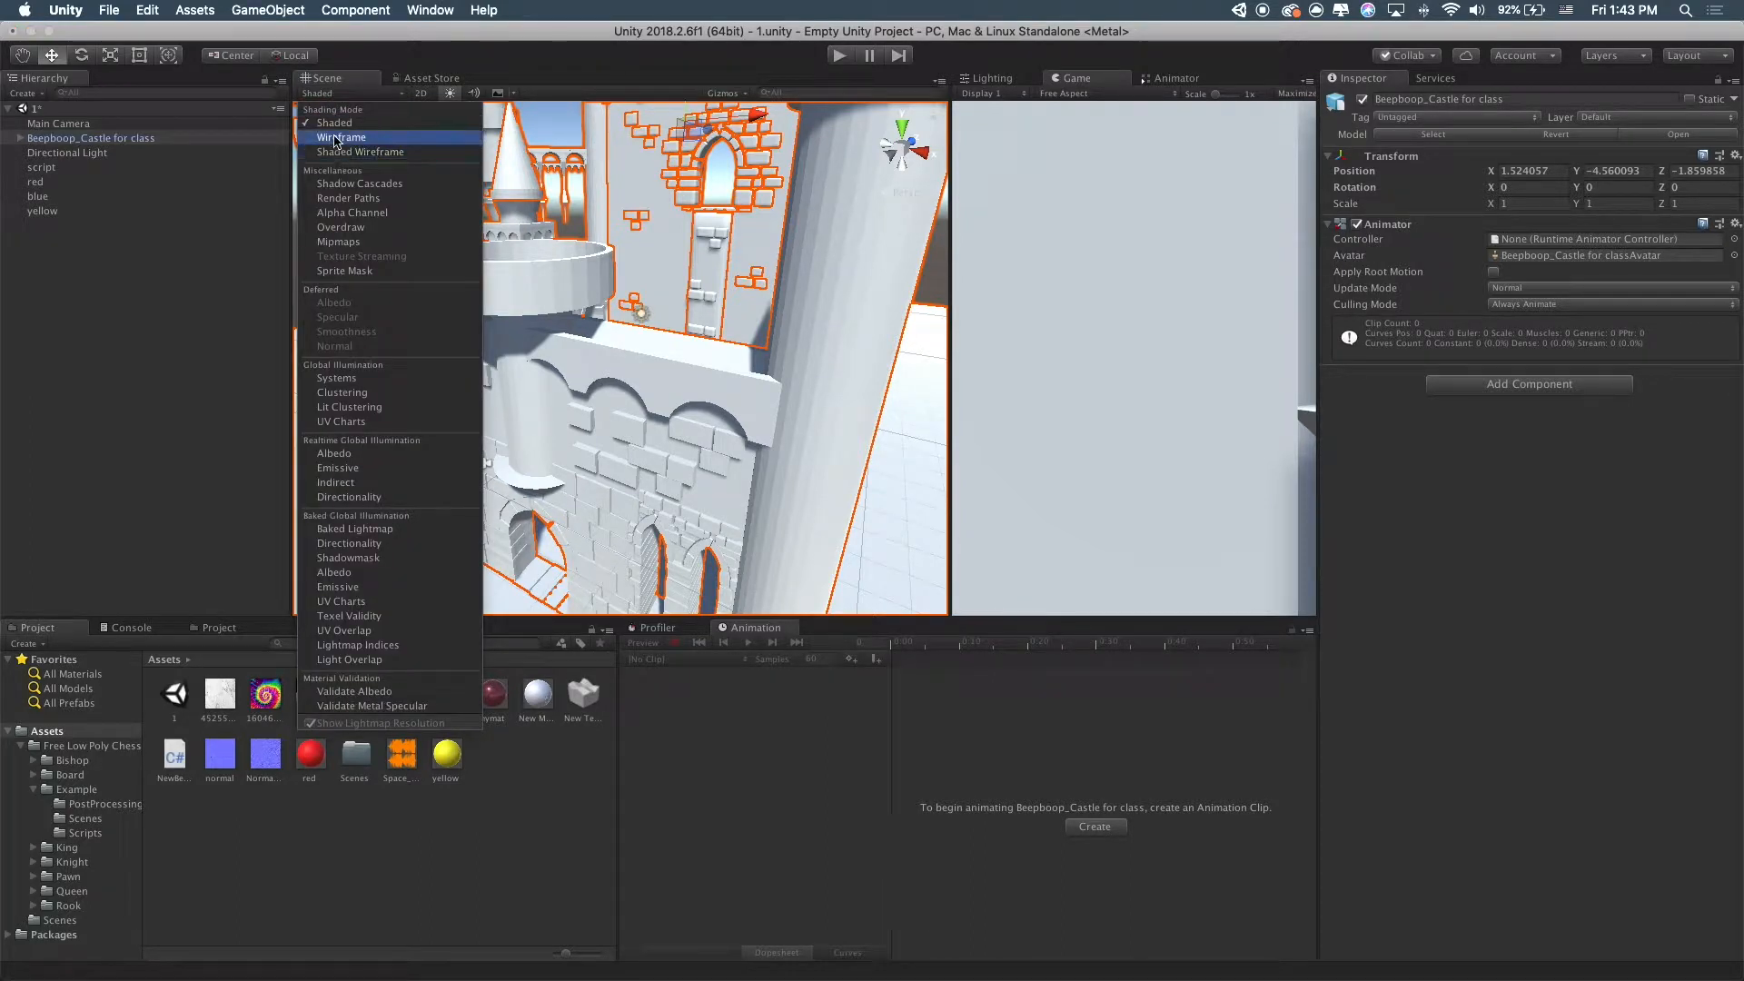
click(336, 139)
mouse_move(809, 392)
right_down()
mouse_move(833, 339)
mouse_move(649, 447)
mouse_move(529, 383)
right_up()
right_drag(544, 270, 751, 357)
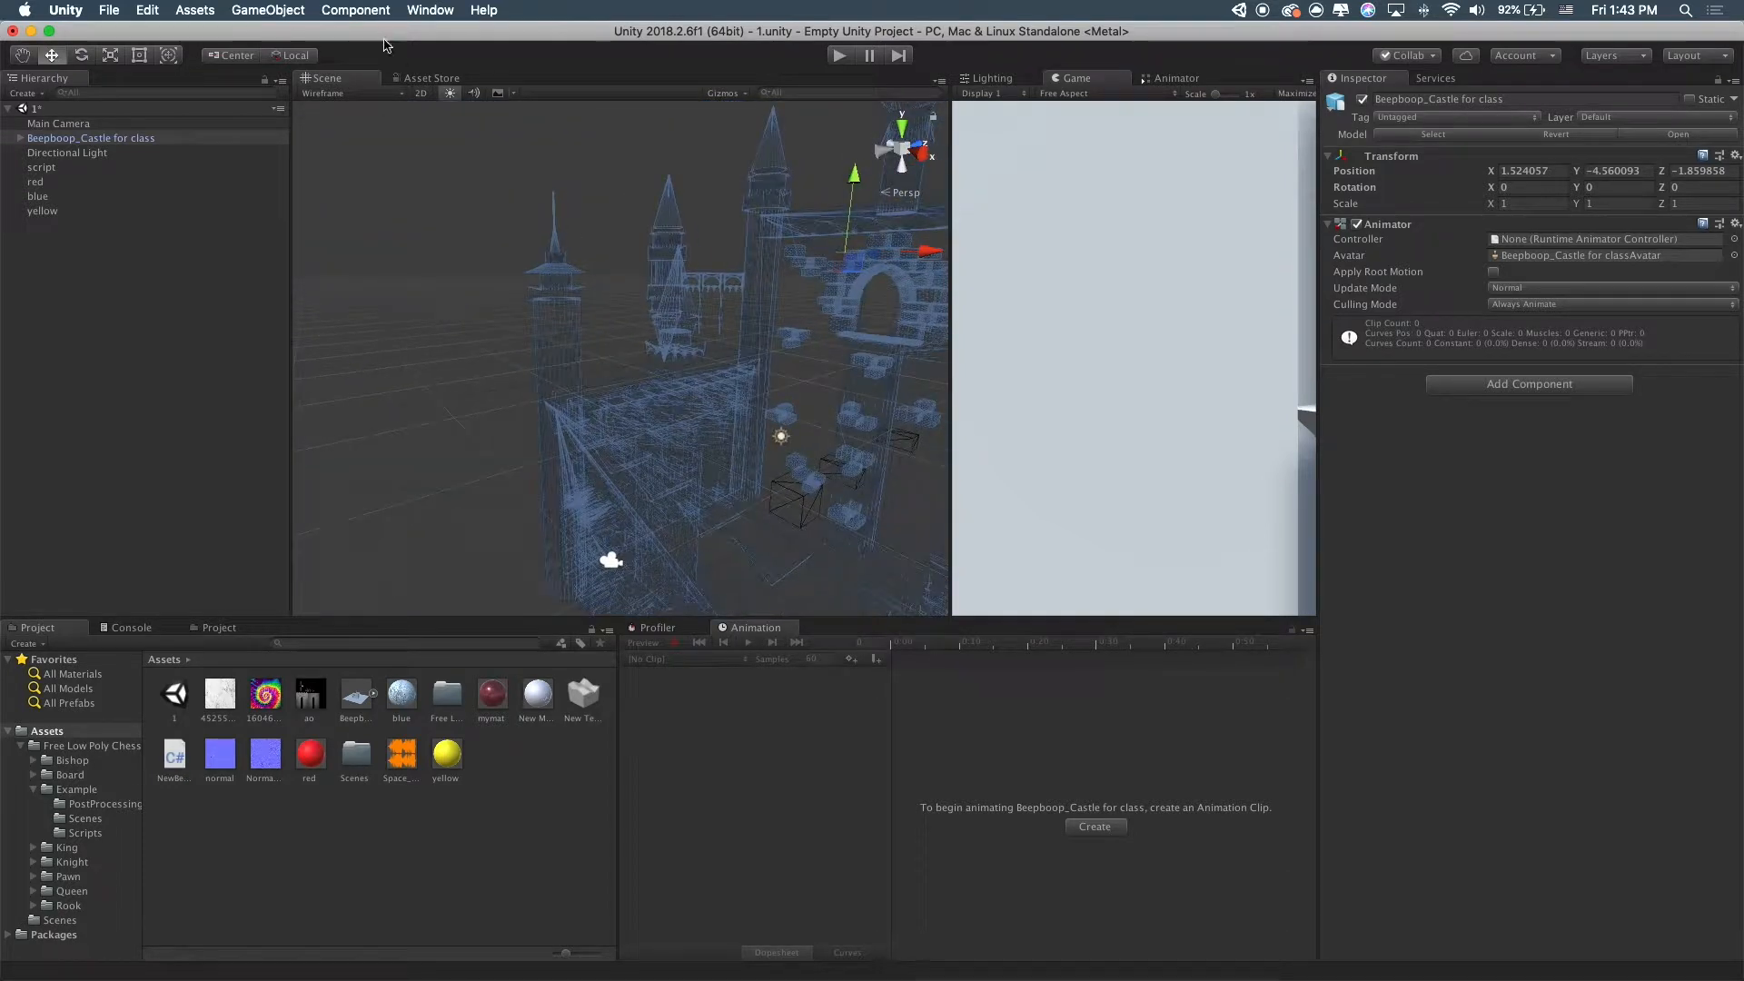
click(402, 93)
click(381, 118)
Examine the castle's front facade, including the entrance arch, windows and raised bricks
scroll(734, 315, down, 3)
right_drag(735, 315, 826, 374)
key(w)
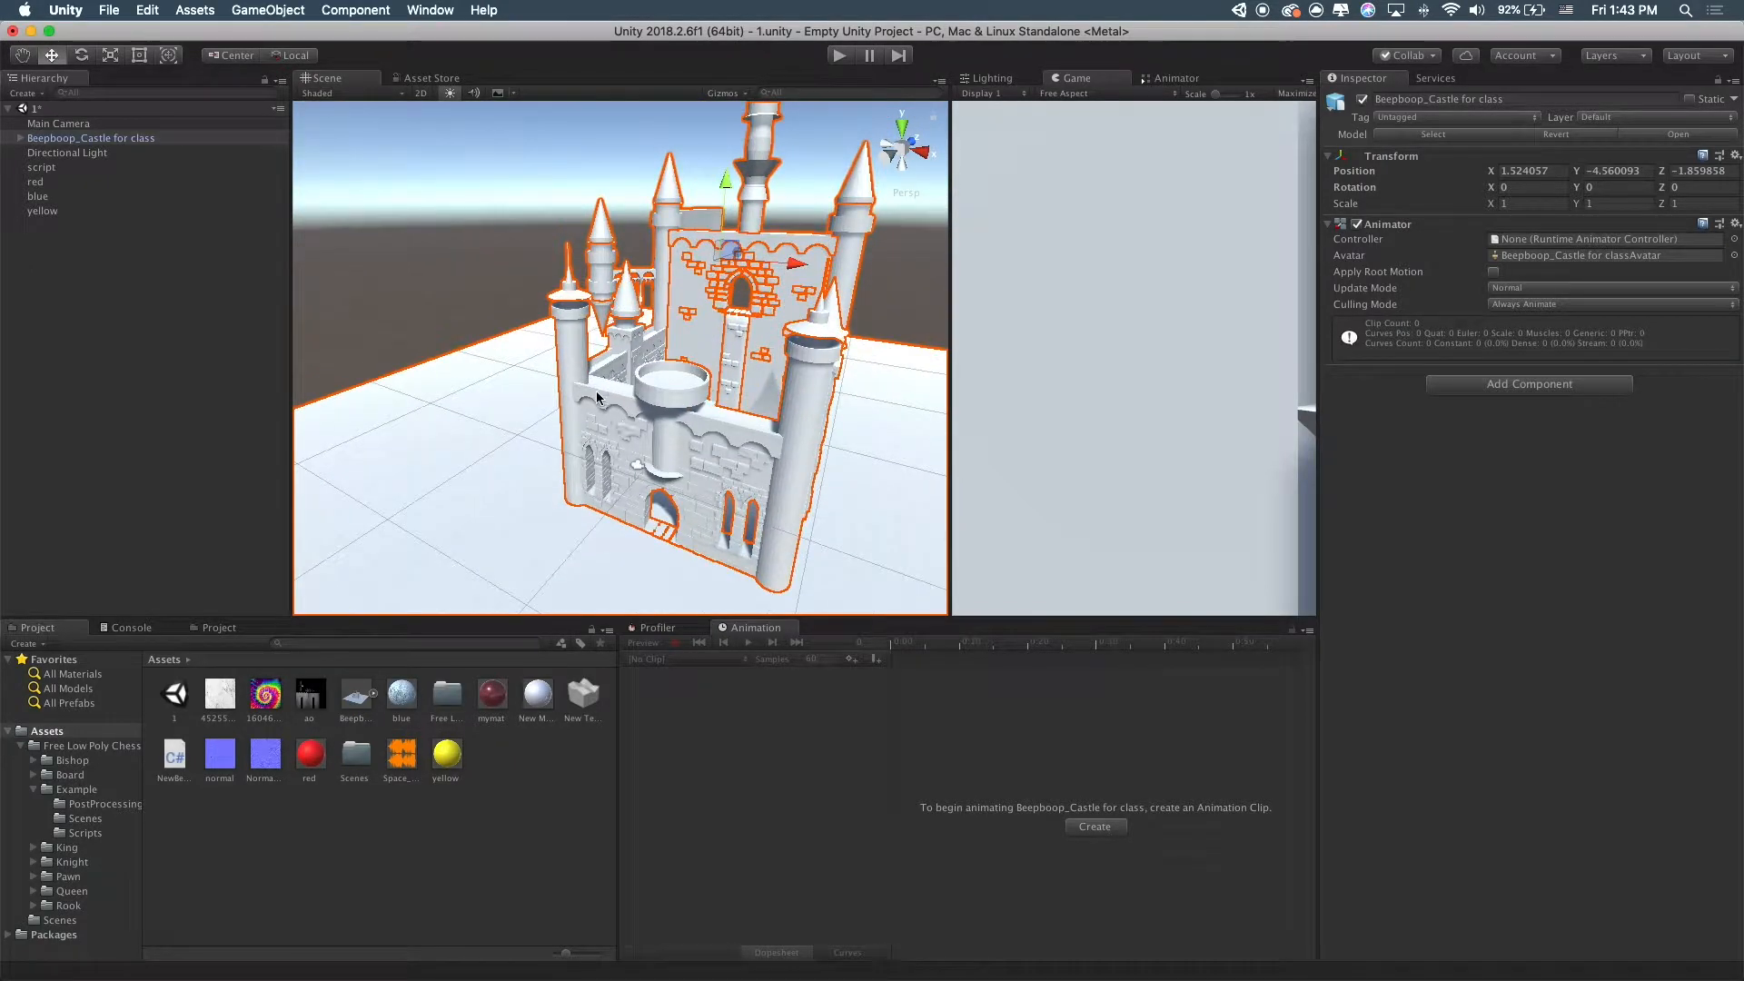
key(w)
right_drag(687, 408, 728, 437)
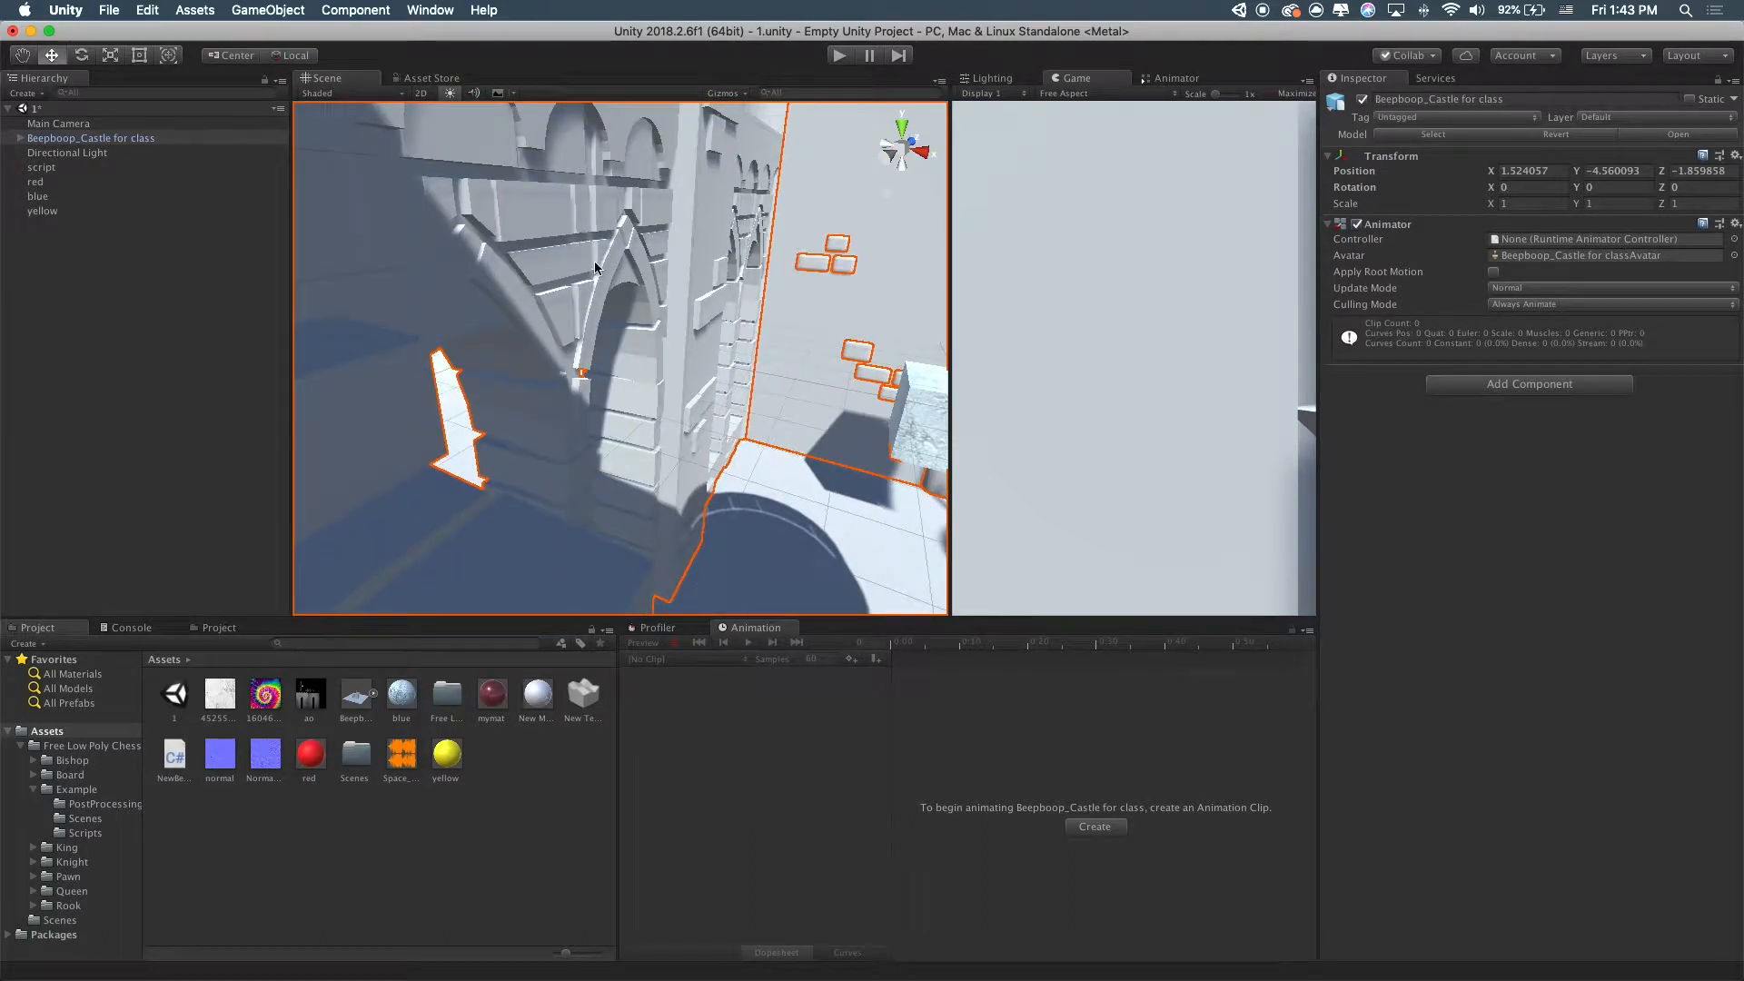
scroll(556, 280, down, 8)
middle_drag(721, 365, 728, 333)
scroll(727, 333, up, 4)
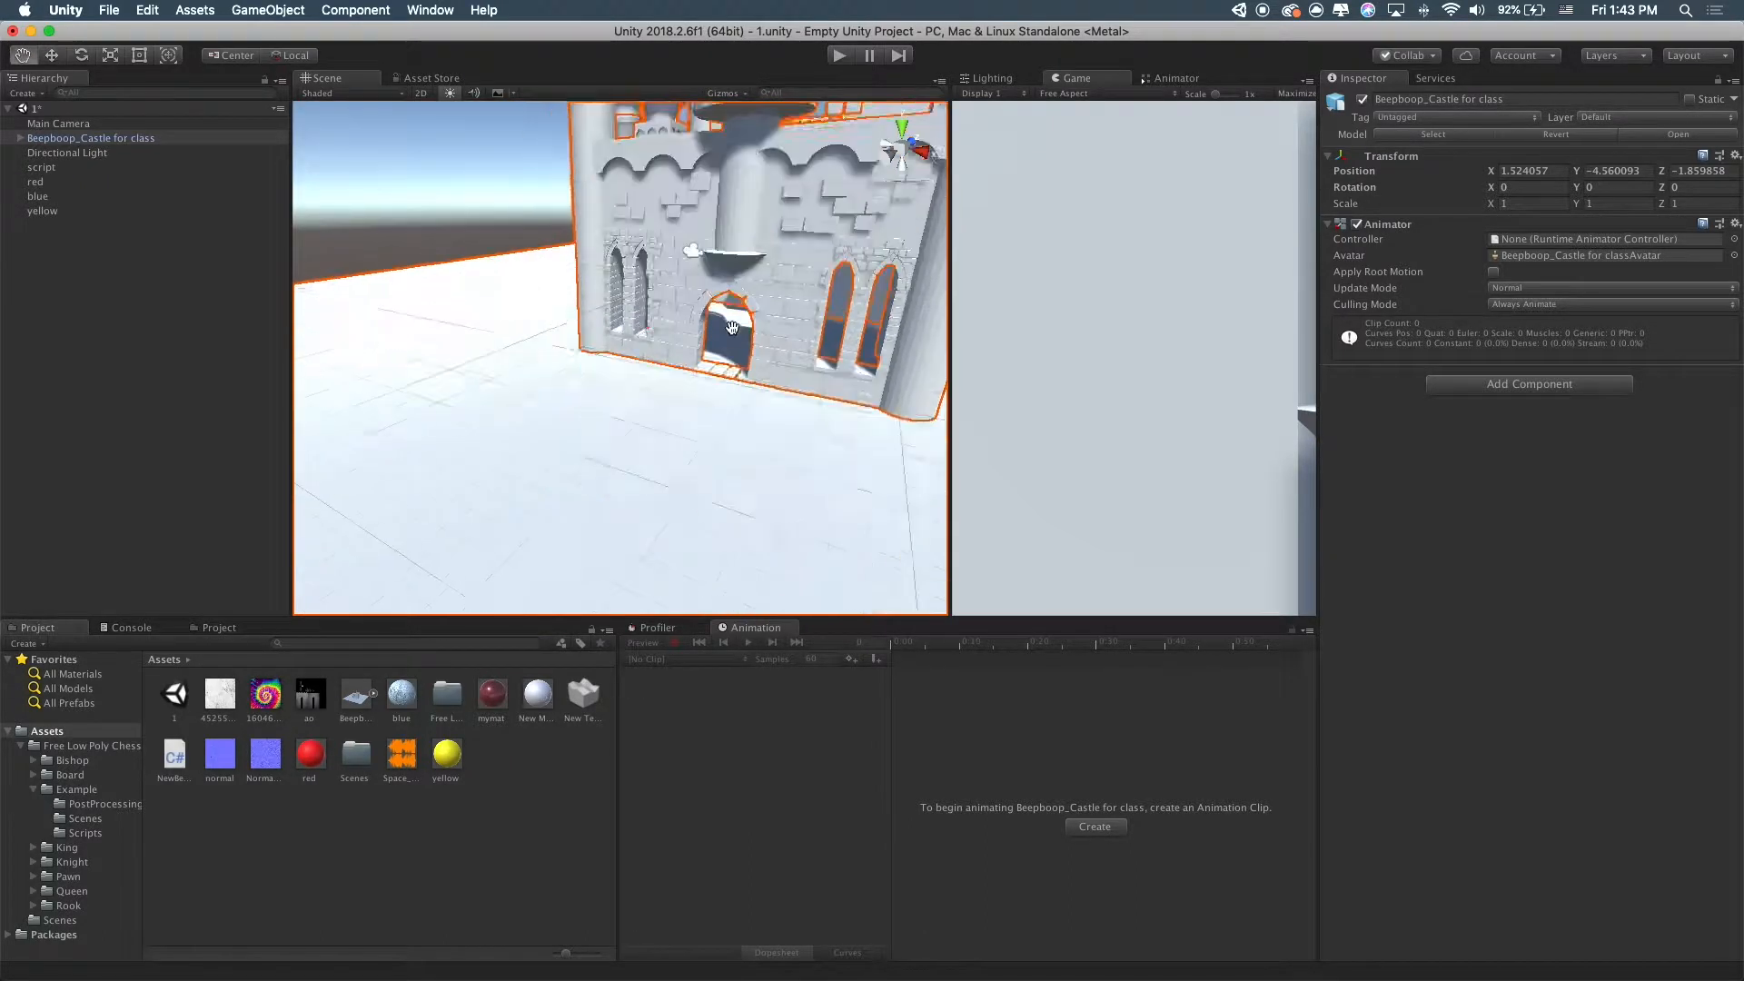
right_drag(728, 338, 447, 344)
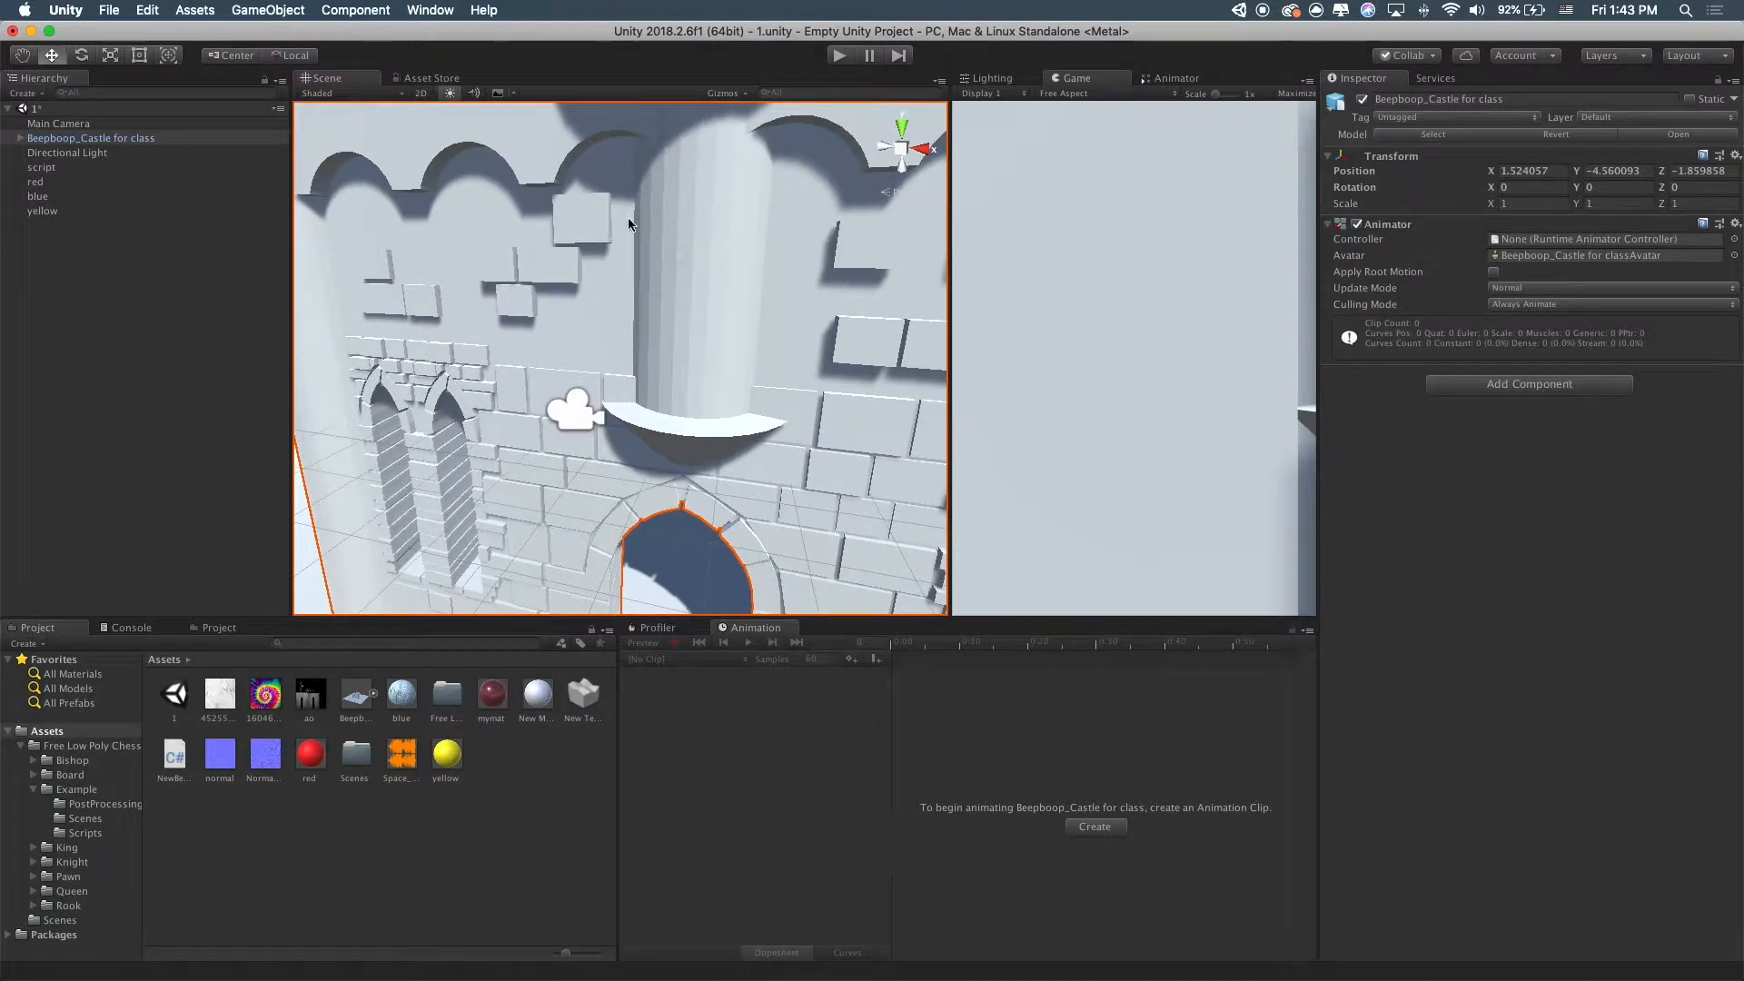
scroll(592, 346, down, 8)
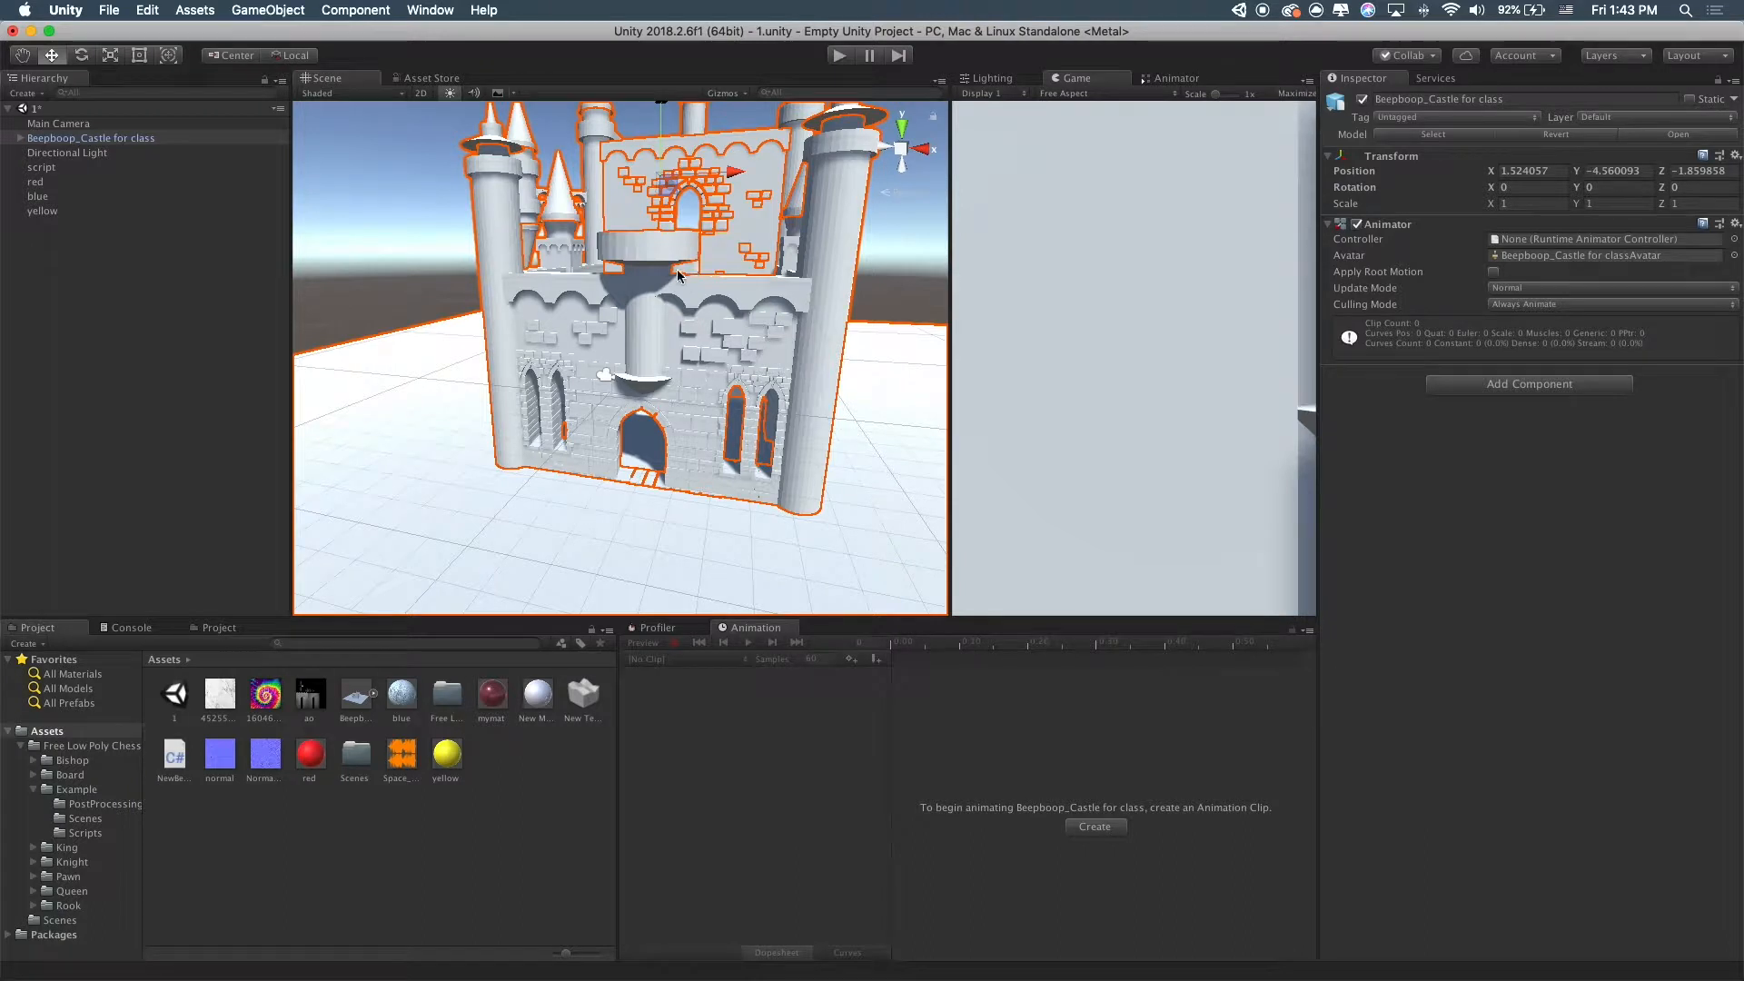
middle_drag(684, 260, 673, 277)
right_drag(673, 283, 788, 236)
middle_drag(788, 237, 561, 404)
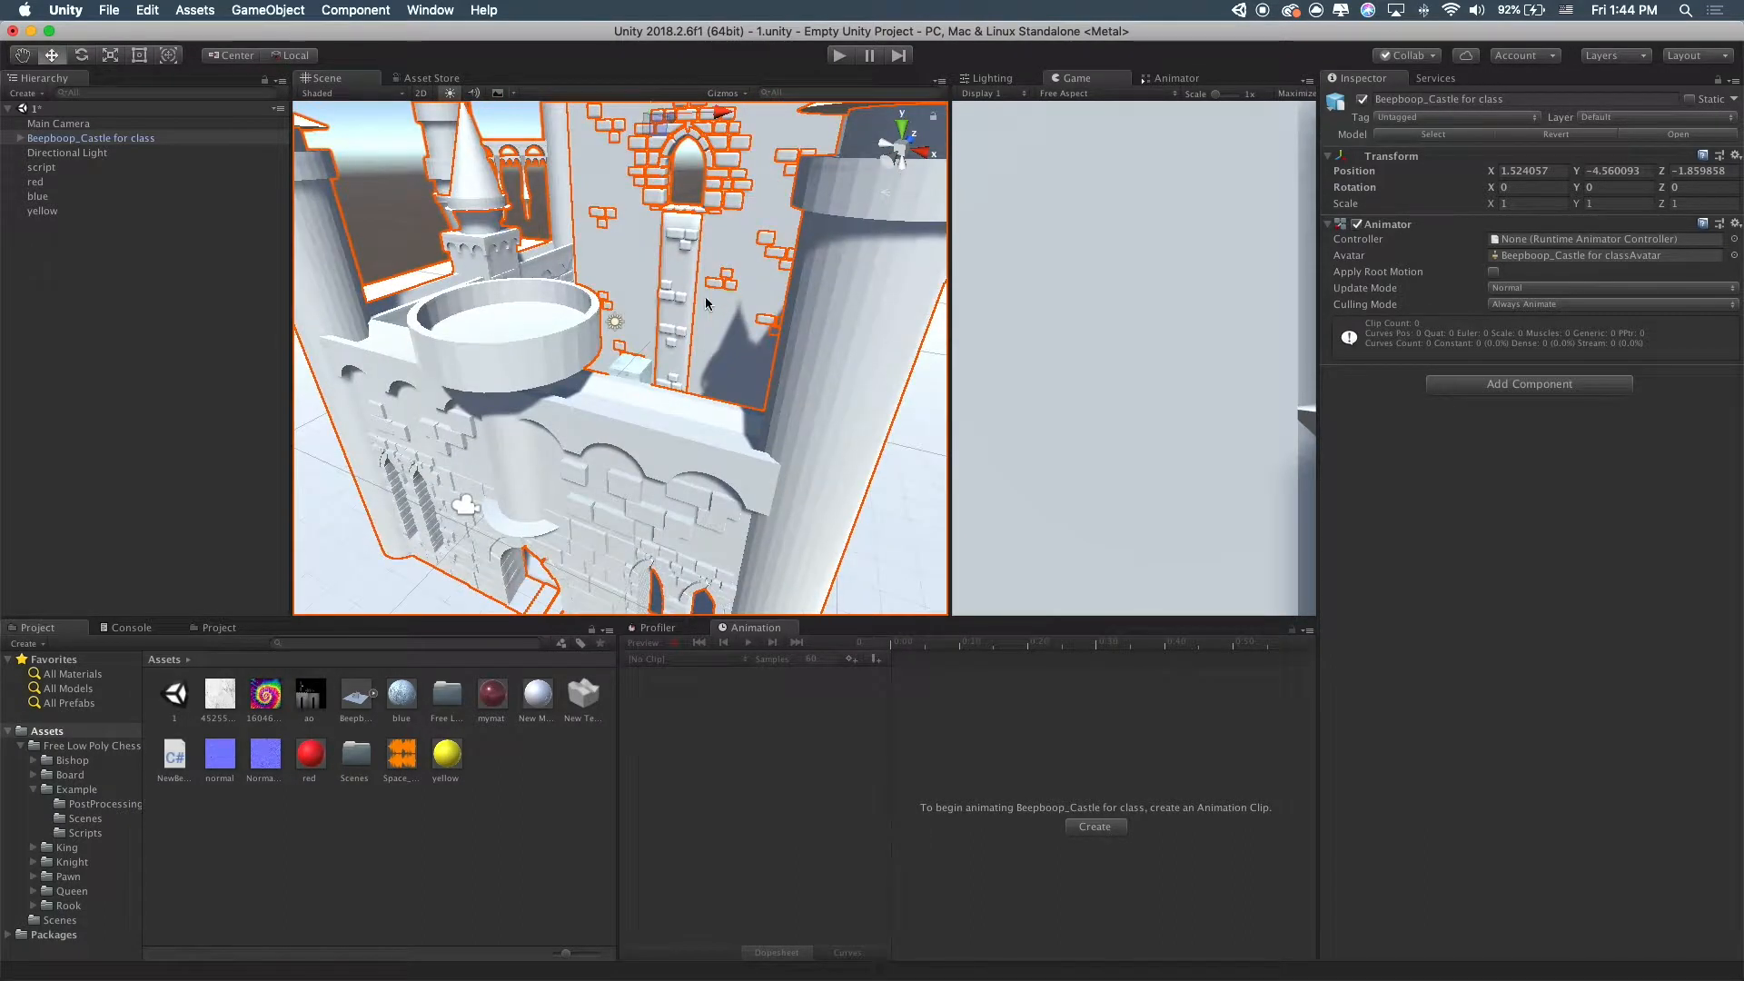
Examine the brickwork around the arched window in the castle's tall rear wall, close up and from afar
scroll(561, 404, down, 3)
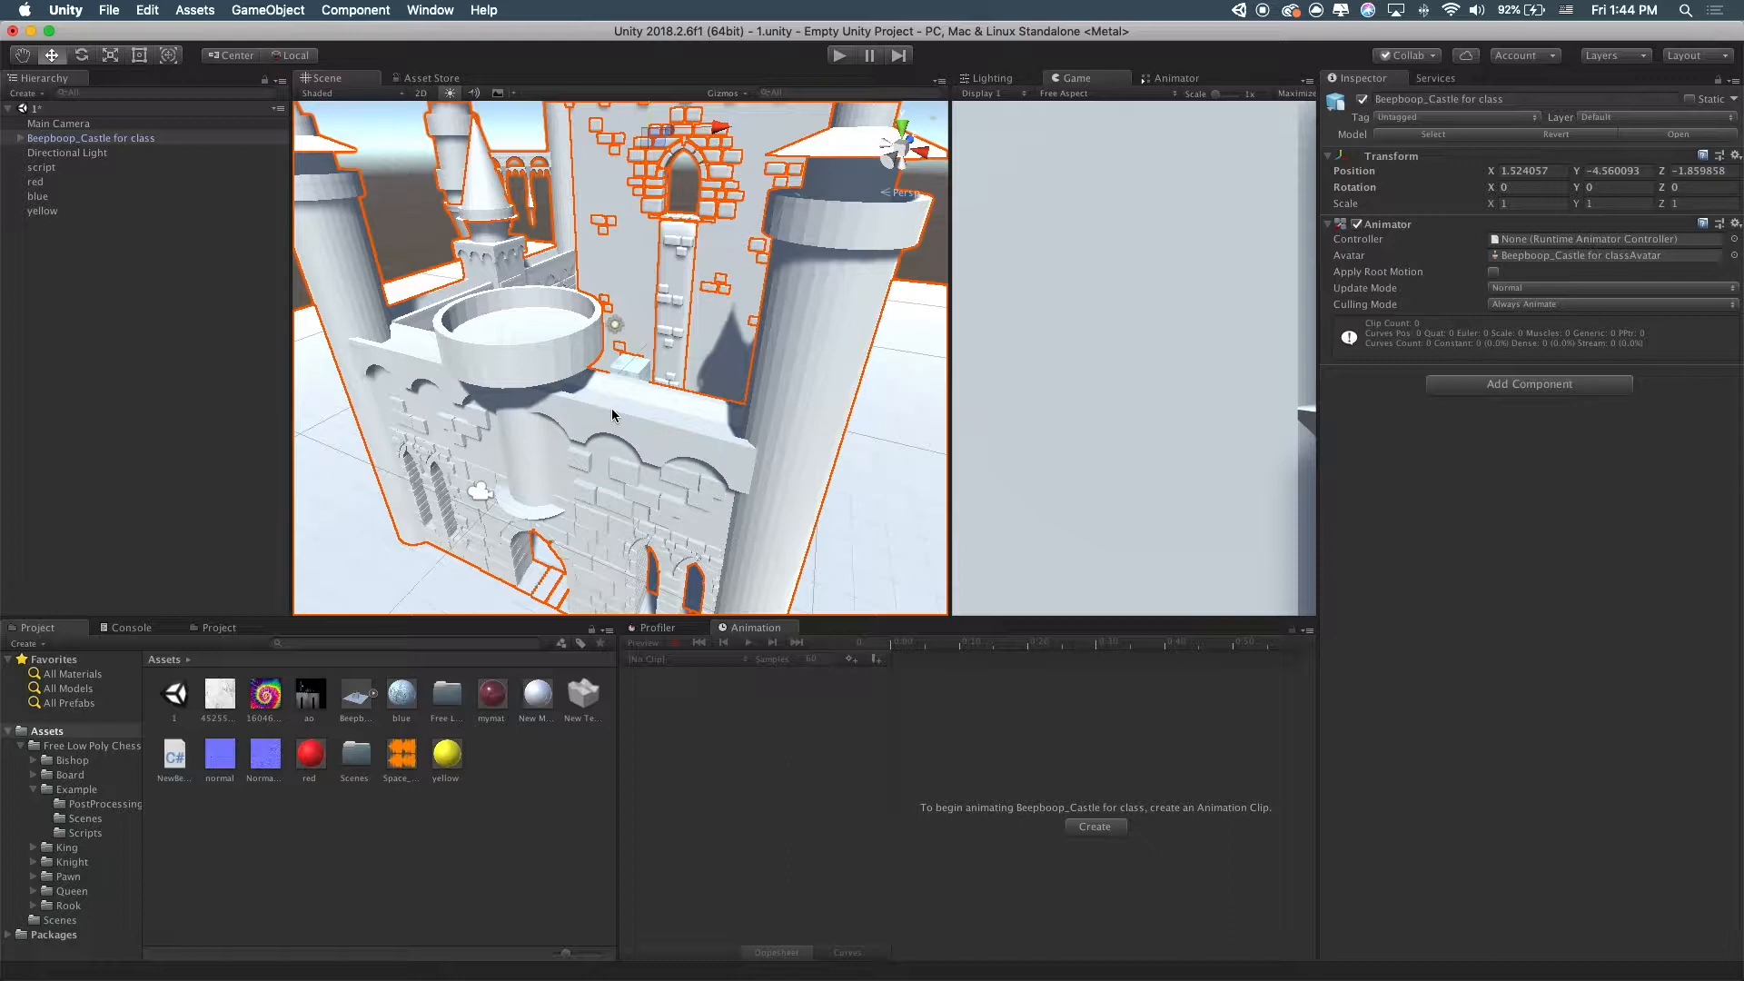
scroll(573, 420, down, 5)
scroll(639, 405, down, 2)
scroll(642, 407, up, 8)
scroll(647, 399, down, 8)
scroll(654, 391, up, 10)
scroll(654, 393, down, 3)
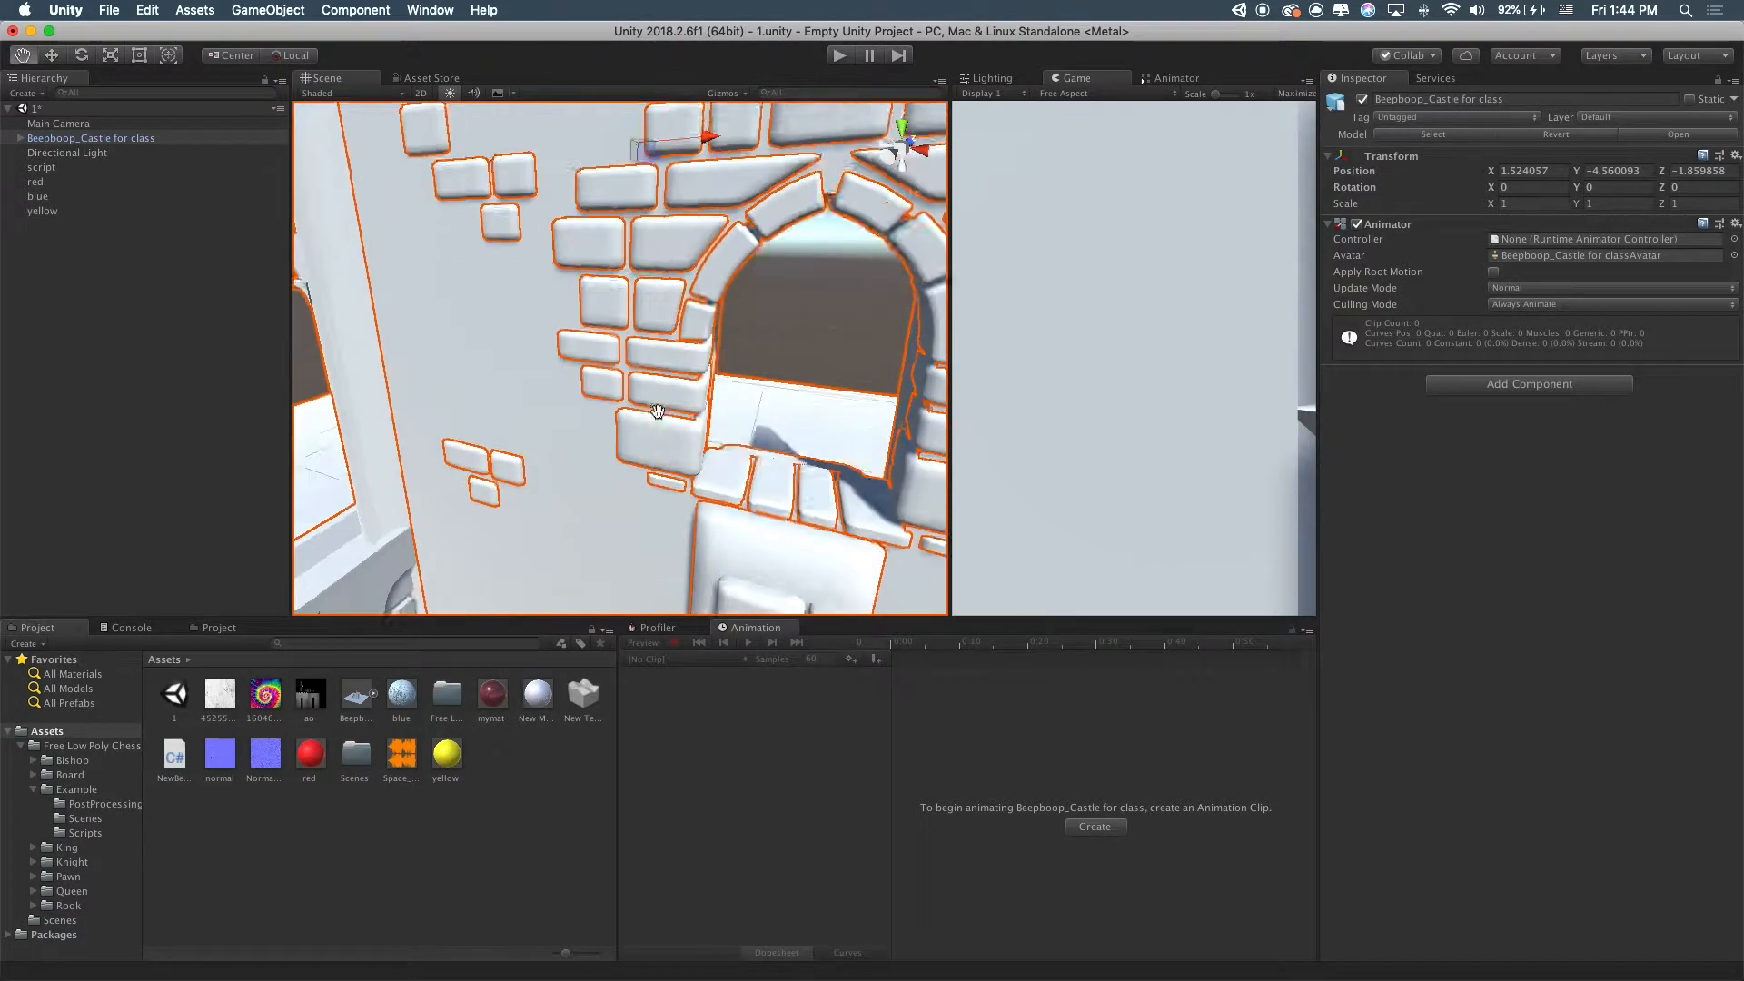
scroll(657, 411, down, 3)
scroll(657, 411, down, 6)
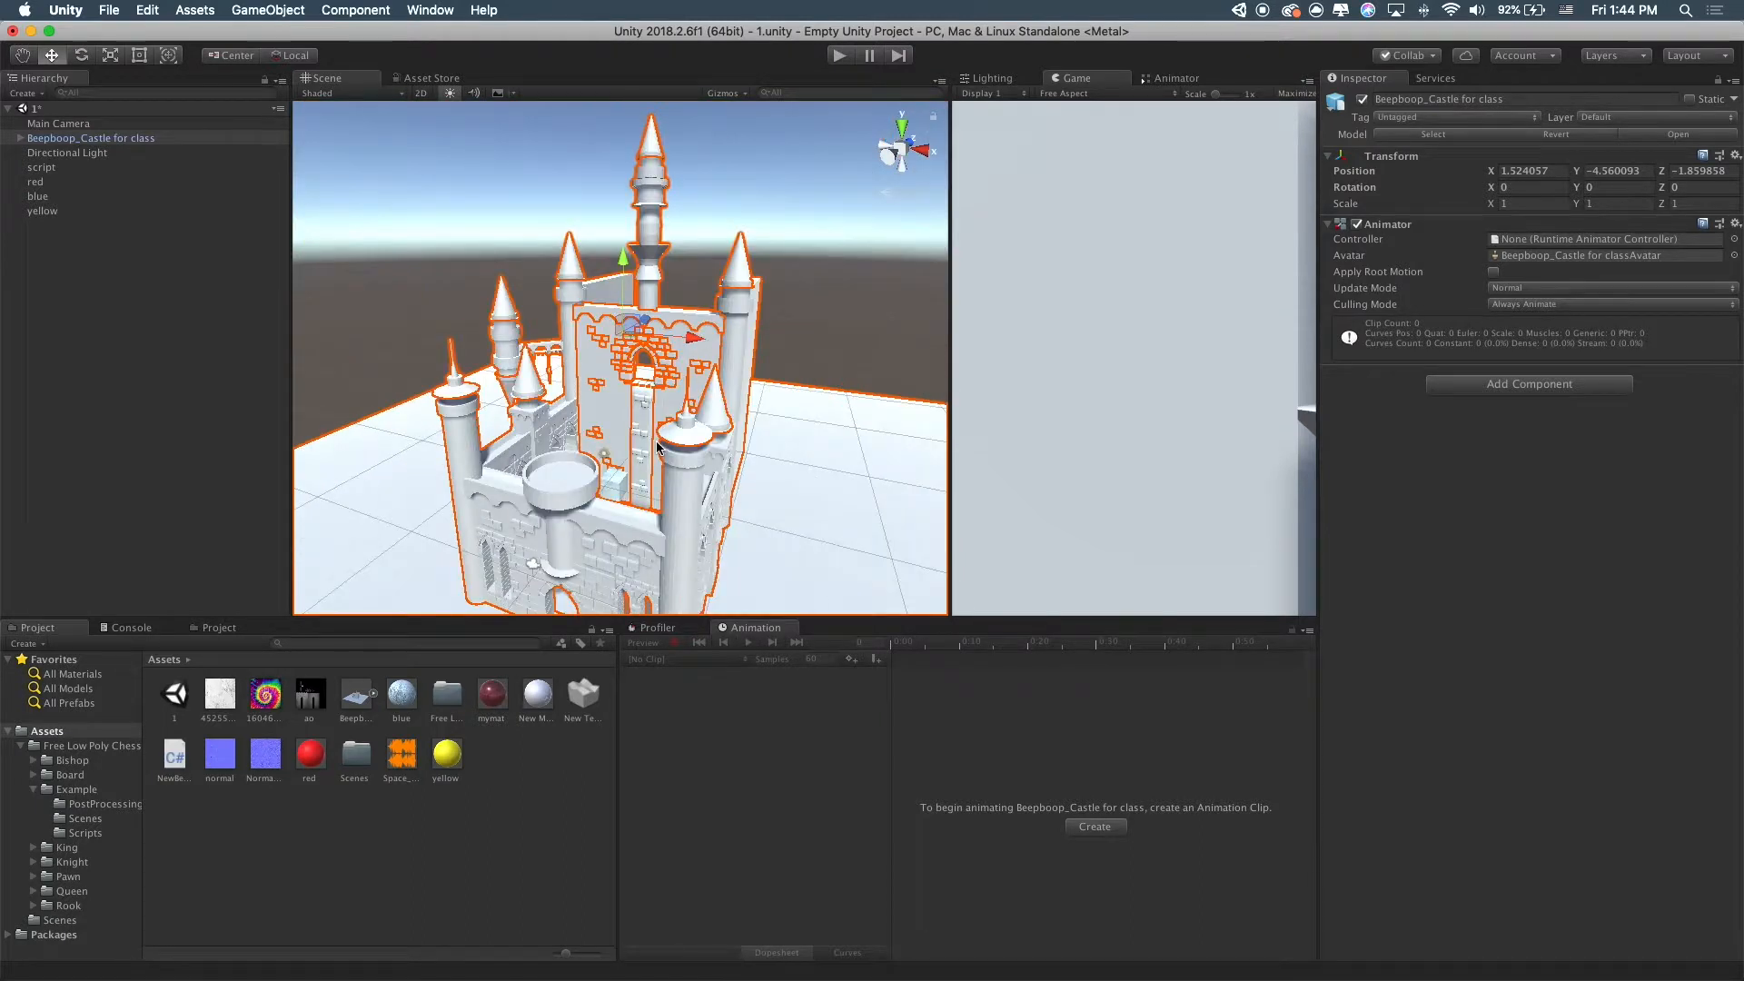
Narrow the Unity window to free part of the desktop and launch Slack
drag(1740, 778, 1088, 779)
mouse_move(675, 974)
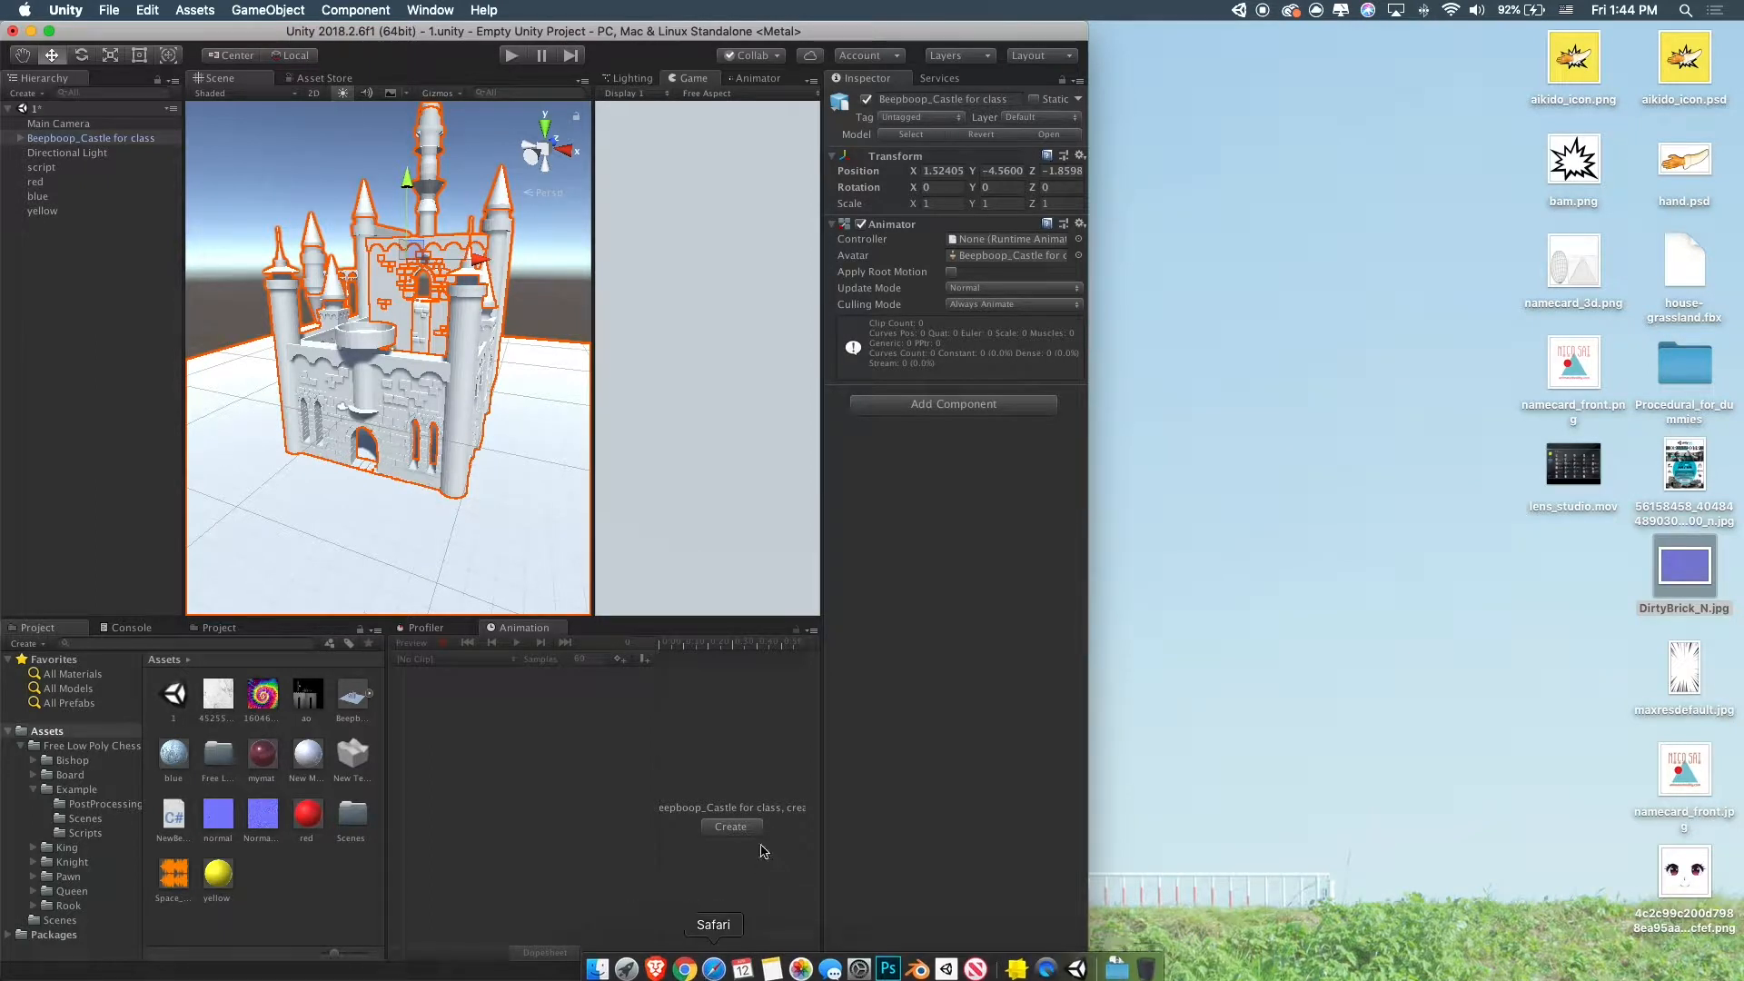
key(super+space)
text(slack)
key(Return)
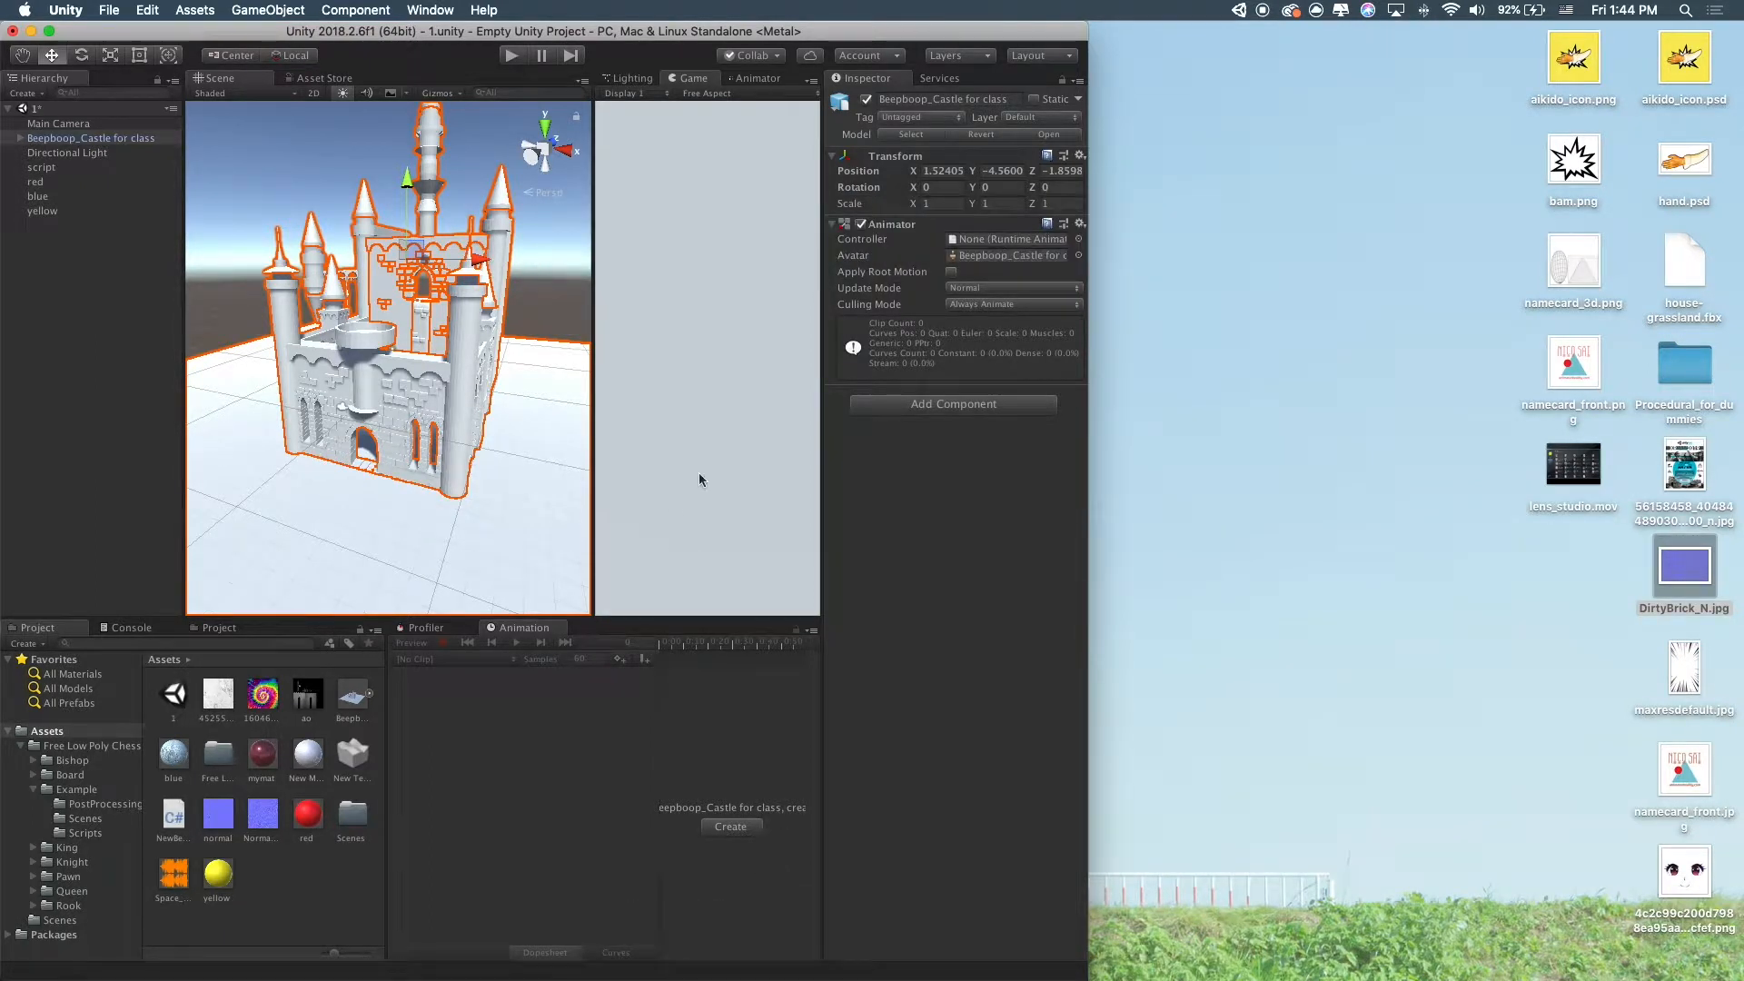
Open the downloaded Beepboop_Castle for class.blend in Blender and switch the wall from Edit Mode to Object Mode
click(1116, 961)
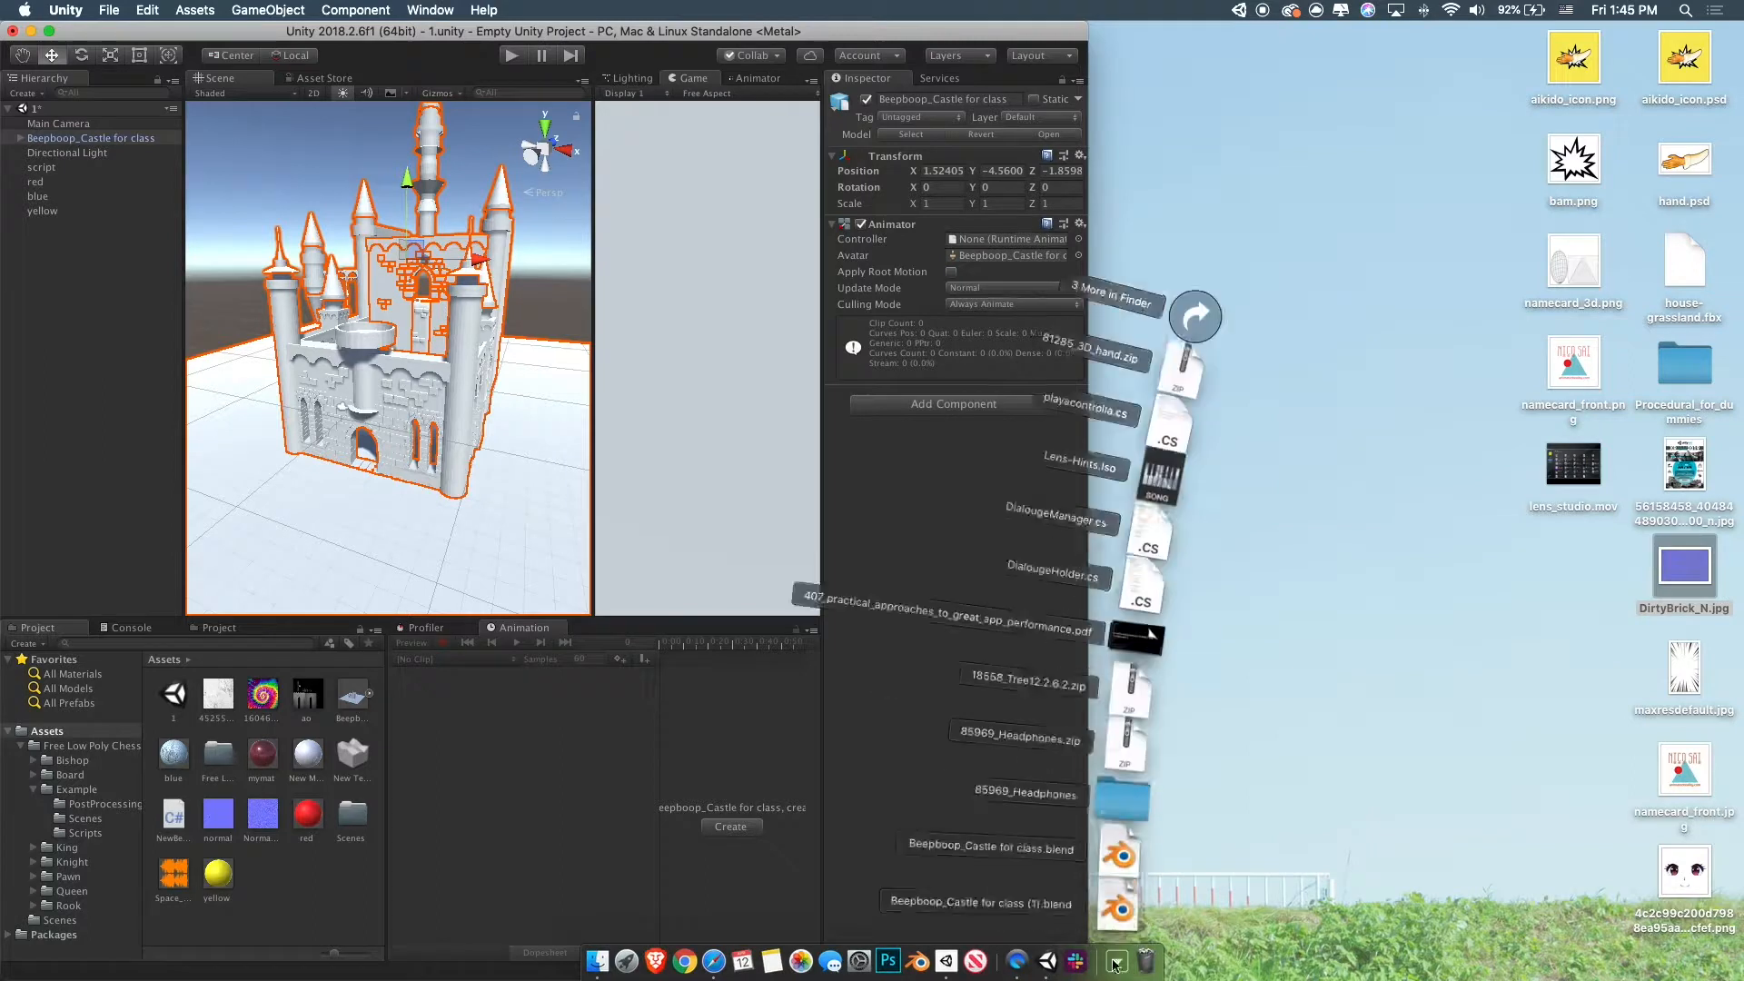
click(1121, 831)
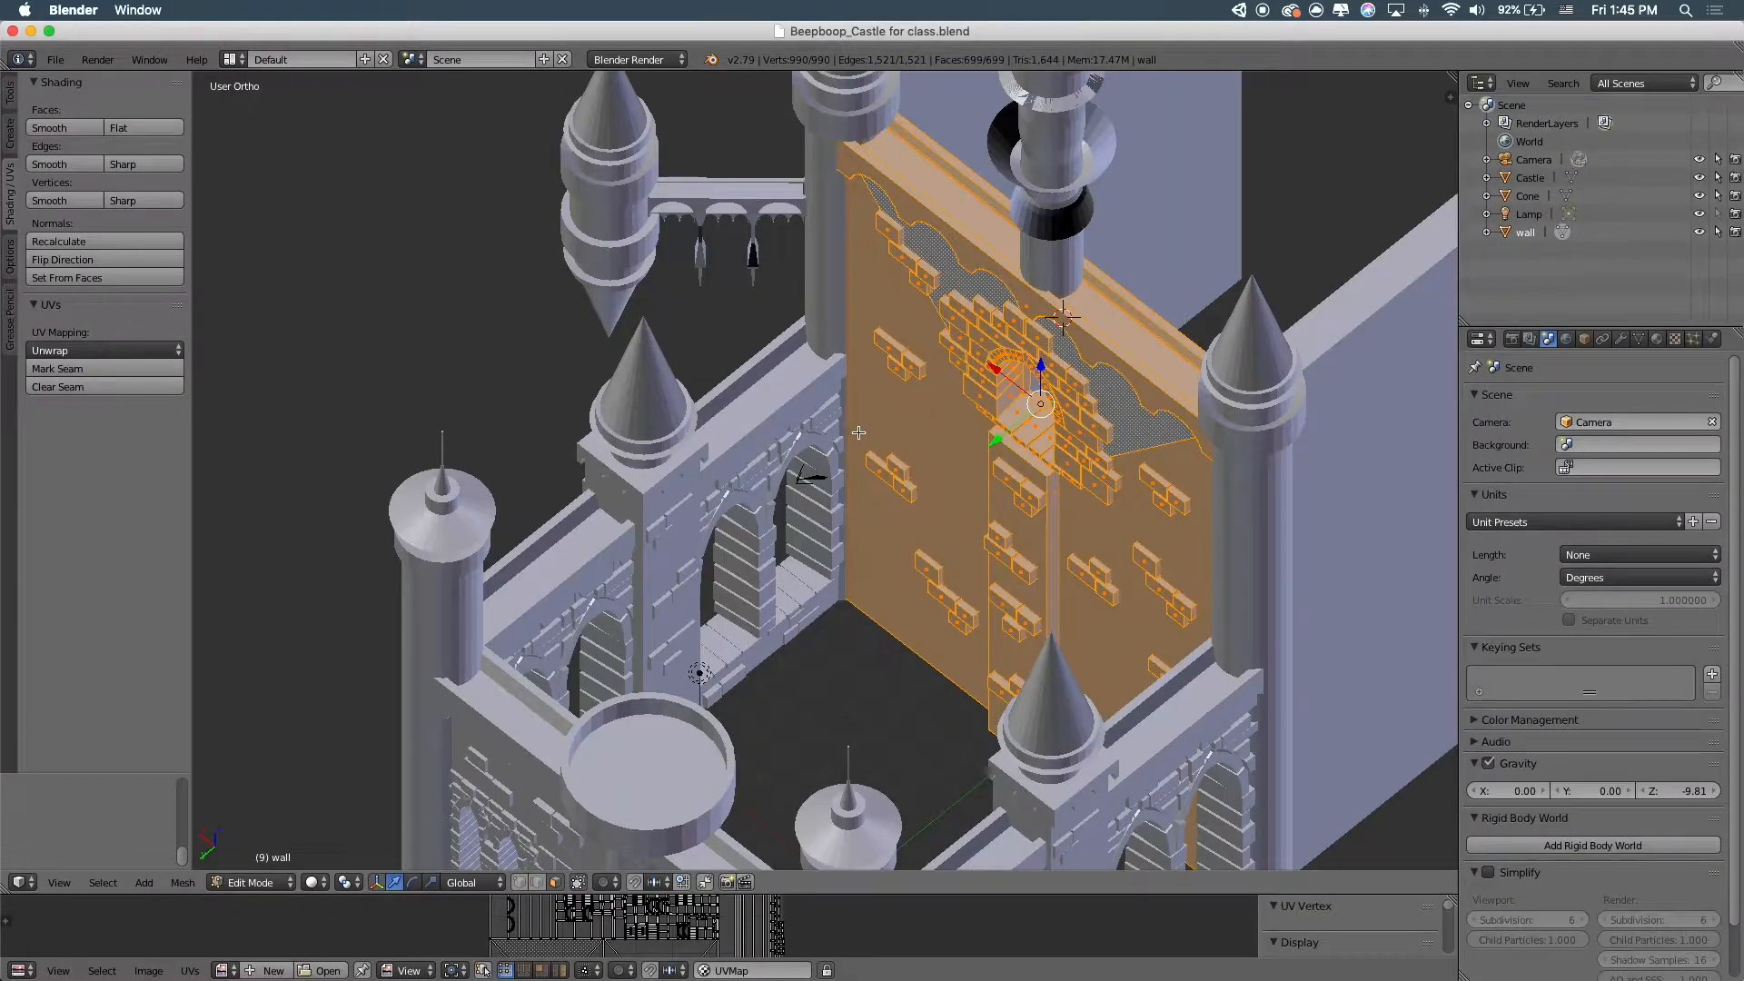
scroll(1019, 531, down, 5)
middle_drag(1019, 530, 1174, 527)
scroll(1105, 509, up, 6)
scroll(1105, 510, down, 4)
key(Tab)
scroll(971, 517, up, 4)
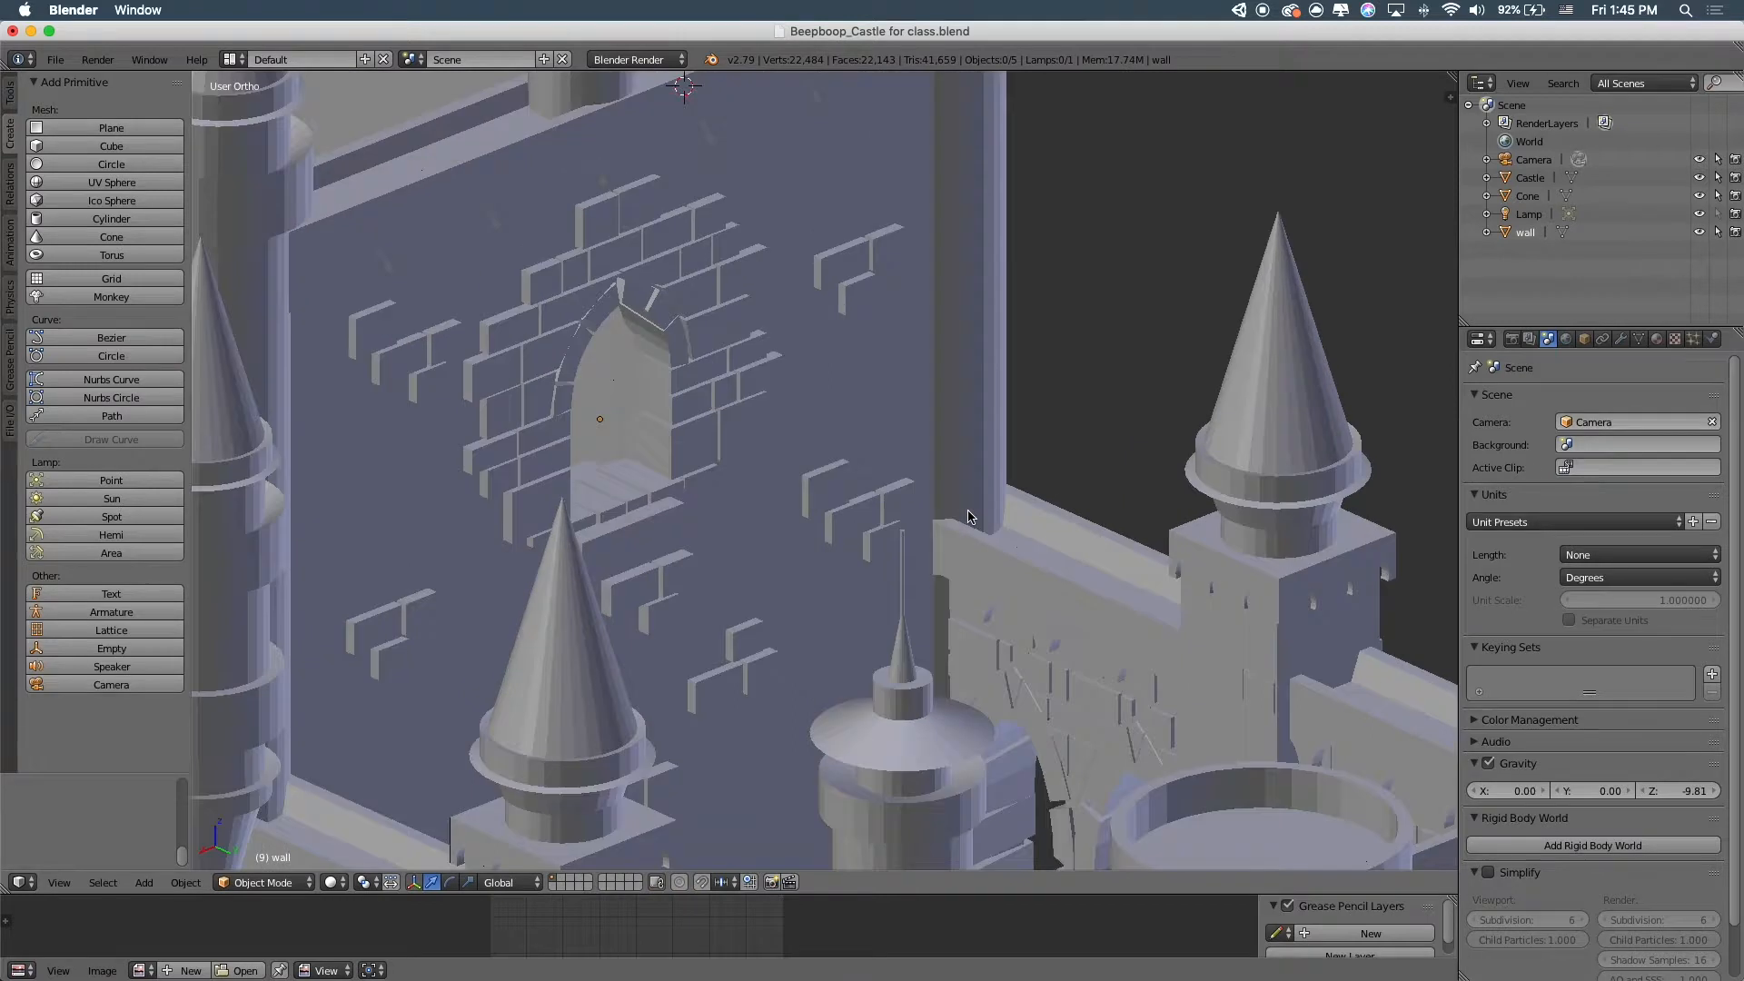
Examine the castle's arches, towers and cone roofs in Object Mode, Edit Mode and wireframe display
scroll(968, 516, down, 6)
middle_drag(968, 517, 836, 425)
right_click(836, 426)
scroll(837, 426, up, 10)
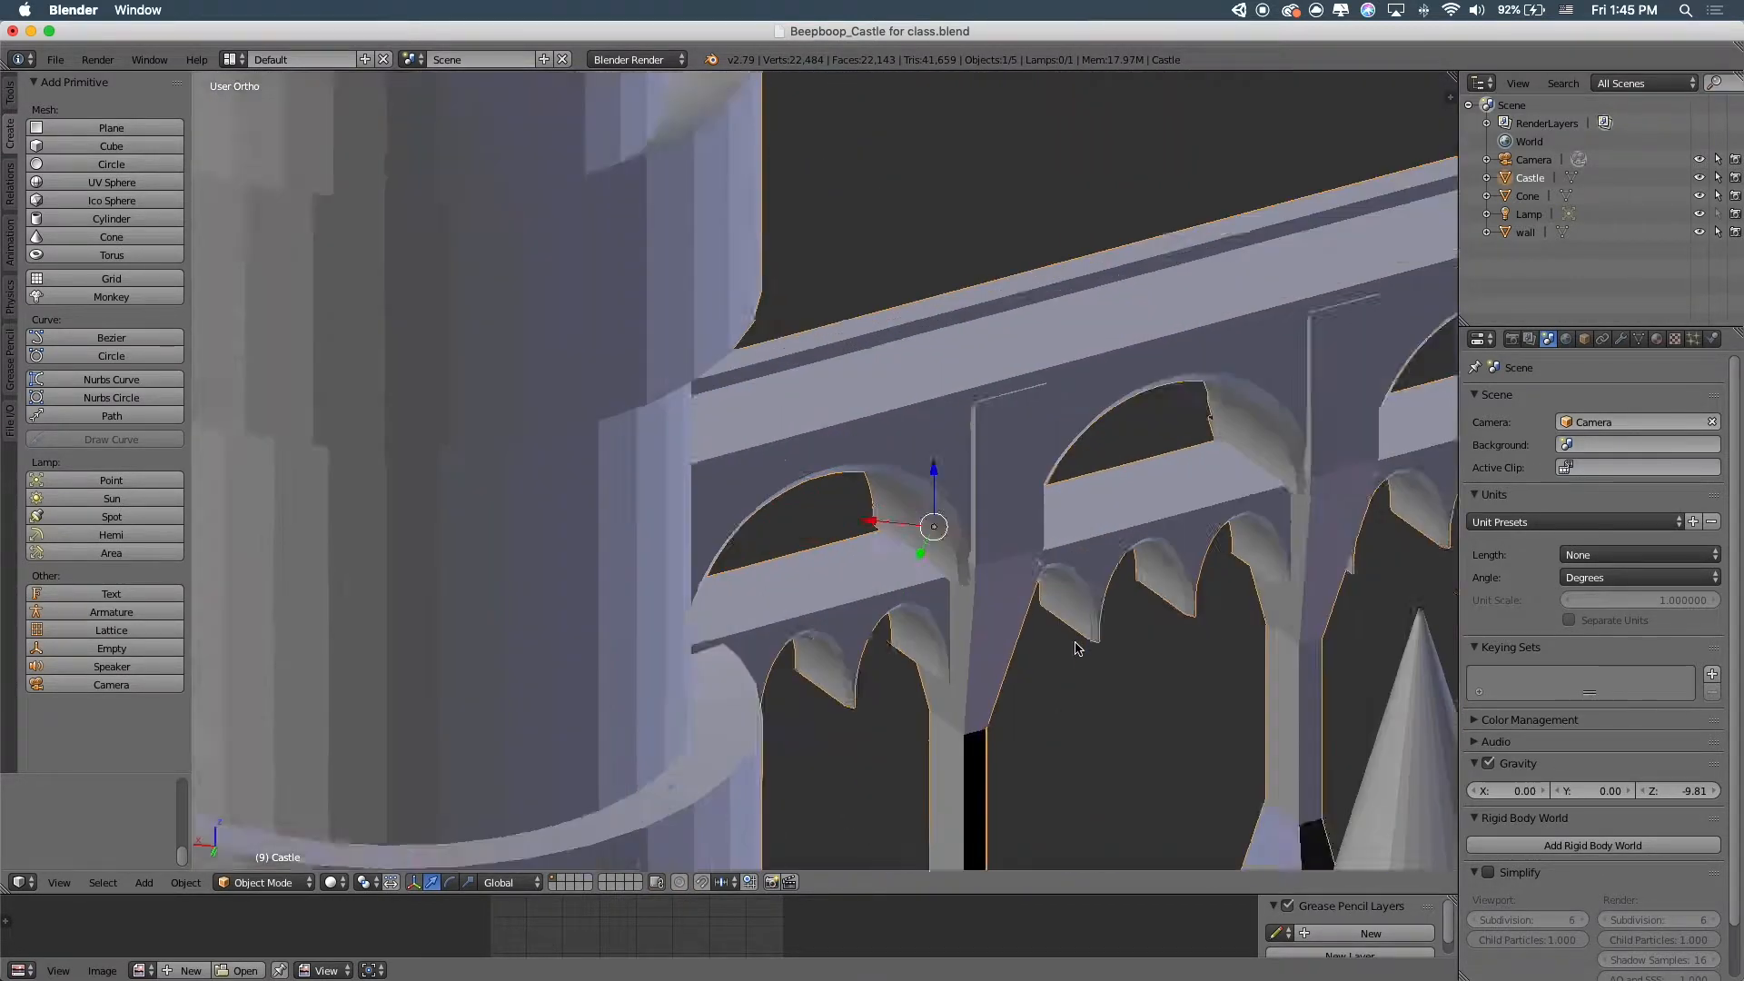
scroll(1076, 649, up, 1)
shift+middle_drag(1118, 657, 1079, 510)
scroll(888, 504, down, 5)
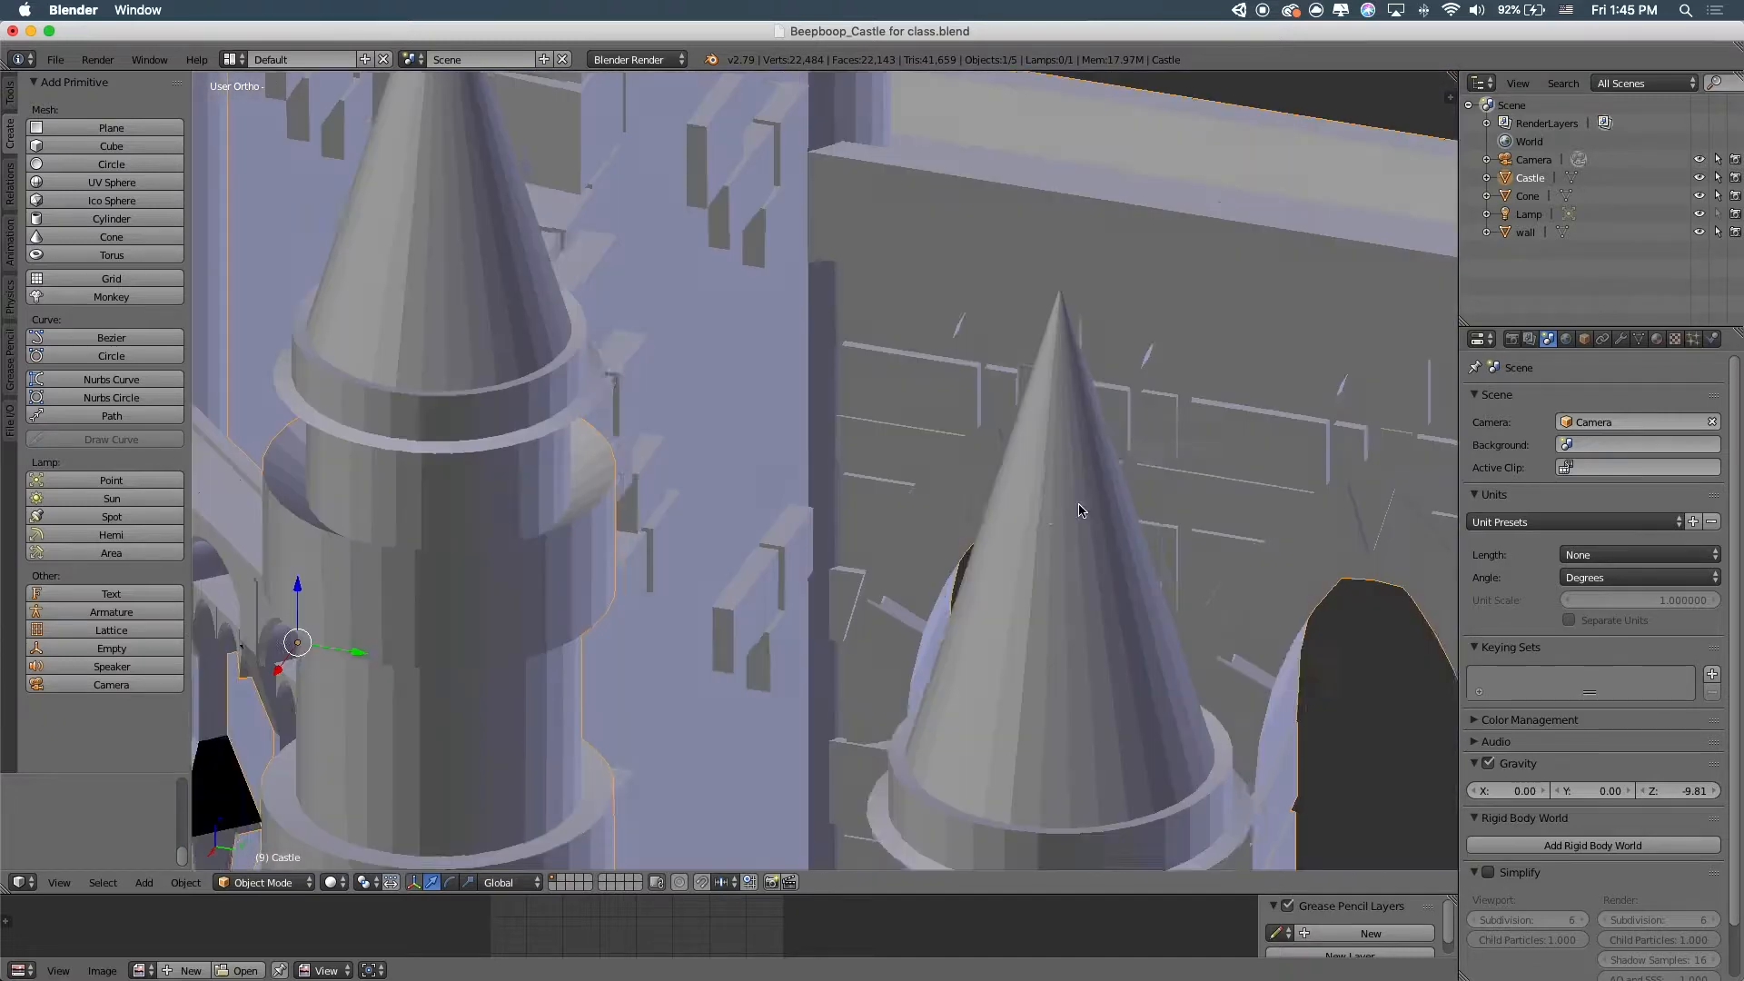
scroll(1079, 511, down, 10)
key(Tab)
middle_drag(1010, 592, 887, 775)
scroll(954, 690, up, 4)
scroll(1026, 284, down, 5)
mouse_move(1026, 285)
middle_down()
mouse_move(879, 390)
mouse_move(968, 382)
middle_up()
key(Tab)
right_click(927, 339)
scroll(934, 346, up, 5)
key(z)
key(z)
scroll(938, 352, down, 2)
shift+middle_drag(880, 416, 993, 714)
Hide the Castle and Cone objects to isolate the tall wall
right_click(803, 376)
key(h)
key(b)
drag(531, 159, 904, 840)
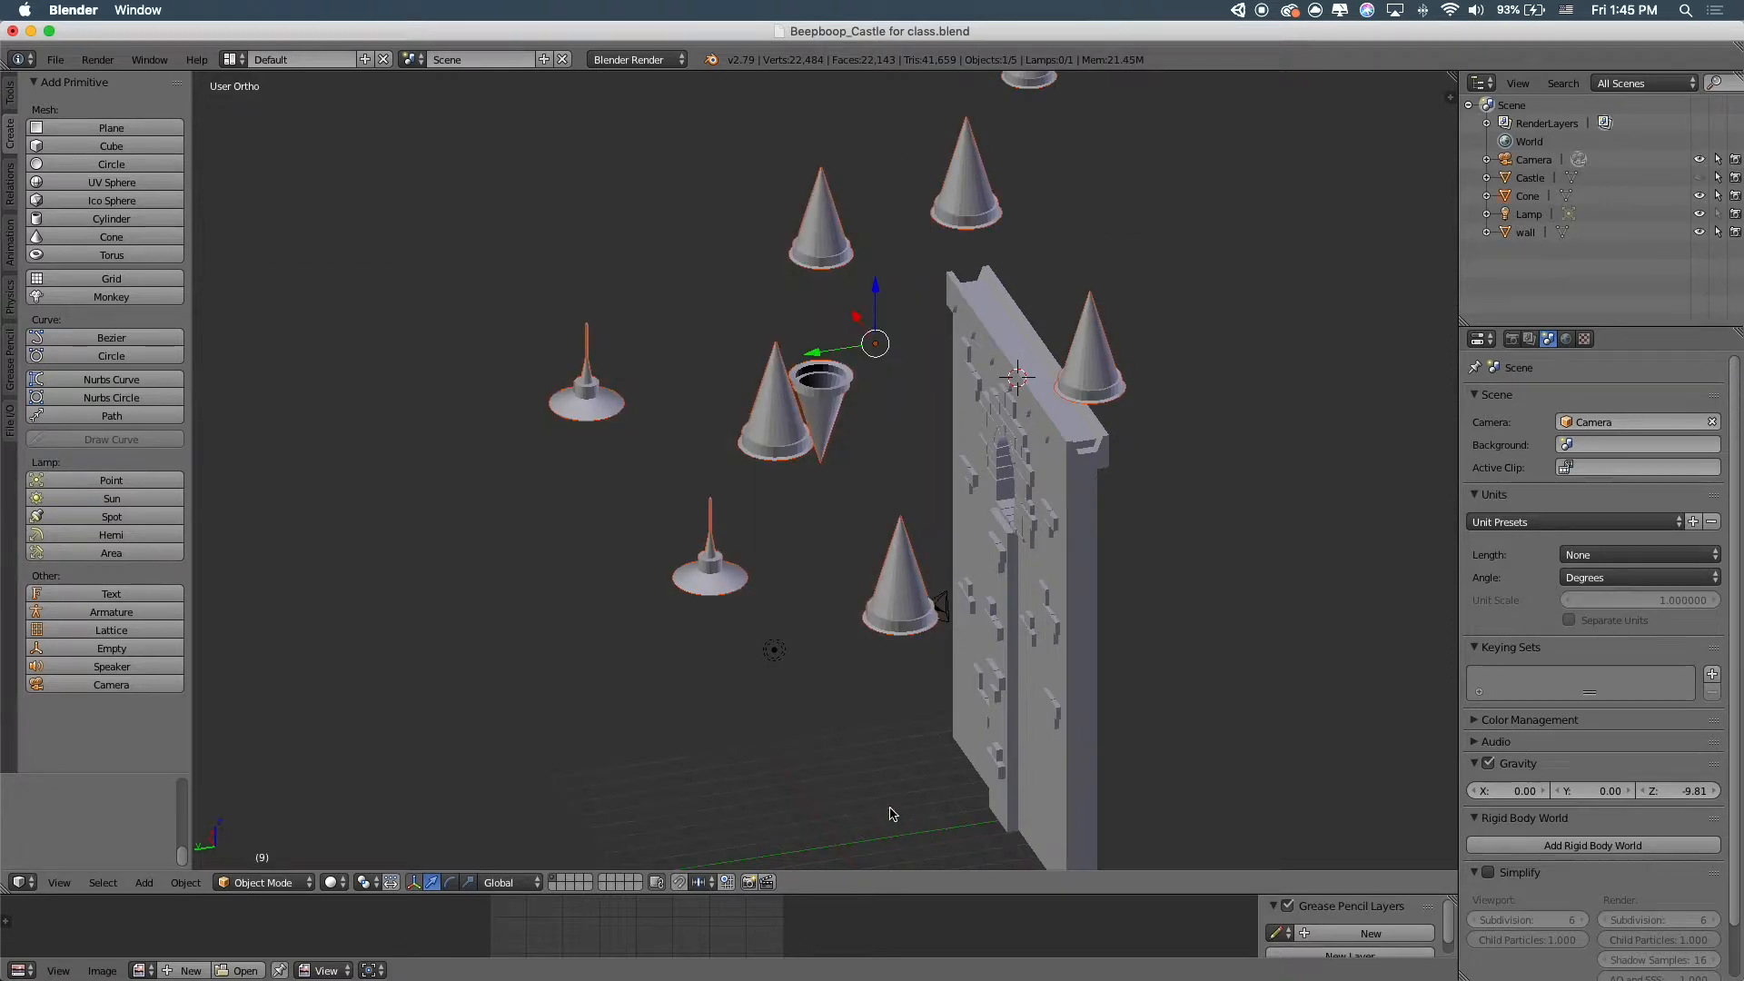
key(h)
Examine the isolated wall's brick and window geometry in Object Mode and Edit Mode
right_click(945, 576)
key(KP_Decimal)
shift+middle_drag(872, 592, 1005, 523)
scroll(877, 502, down, 4)
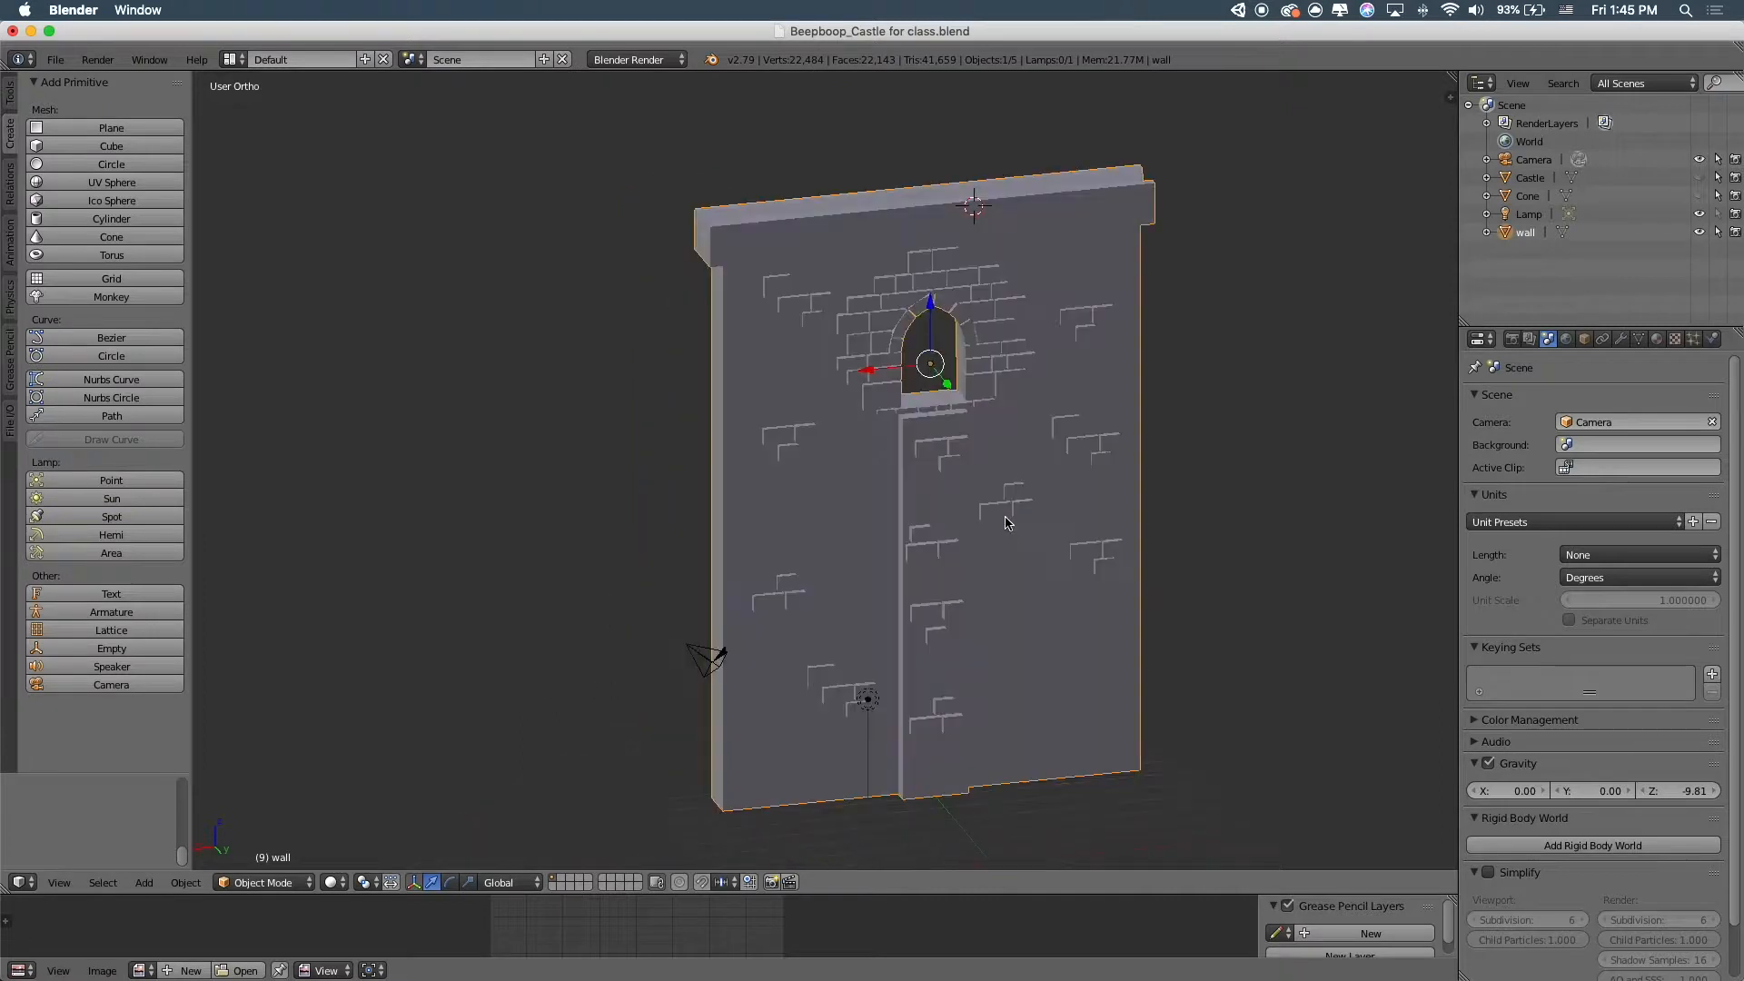
key(Tab)
scroll(1033, 522, up, 3)
scroll(1033, 523, down, 5)
scroll(1032, 522, up, 7)
key(Tab)
scroll(1035, 525, down, 4)
key(Tab)
scroll(1046, 524, down, 1)
middle_drag(1048, 524, 1025, 511)
scroll(1029, 513, up, 6)
scroll(1029, 513, down, 6)
key(Tab)
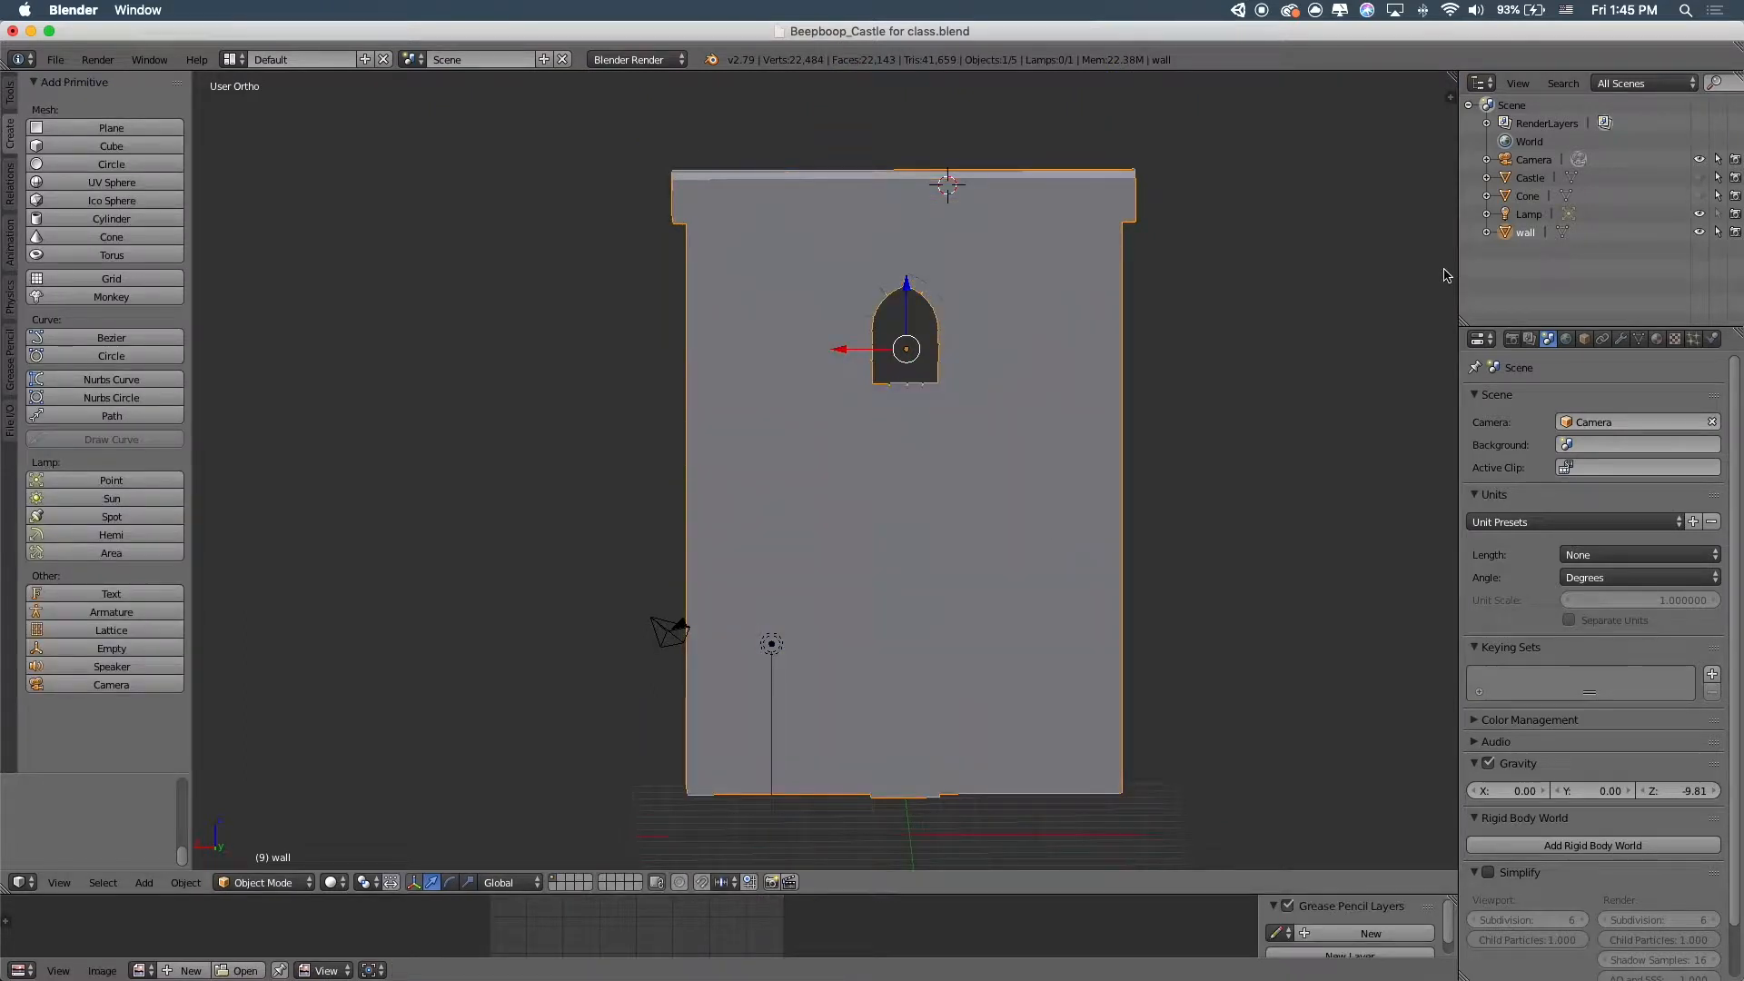
Enlarge the scene outliner and duplicate the wall in place
drag(1457, 269, 1390, 506)
key(space)
text(du)
key(Return)
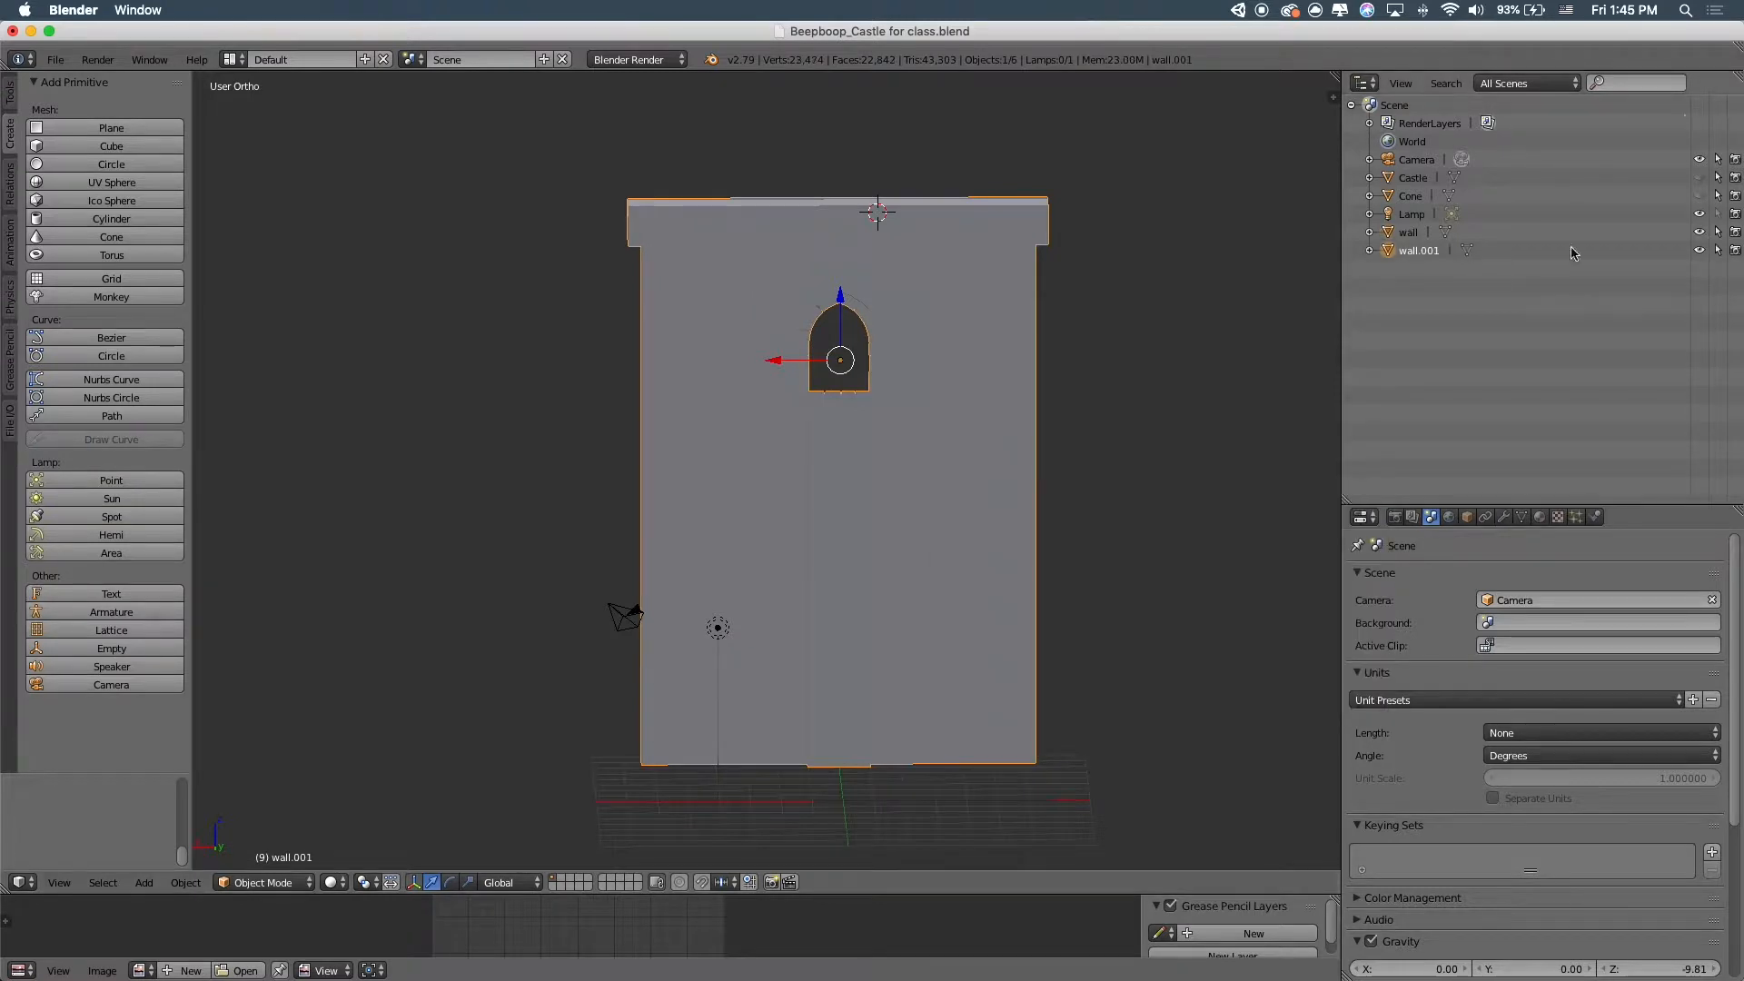
Rename the original wall wall_lowdetail and its duplicate wall_highdetail
double_click(1411, 232)
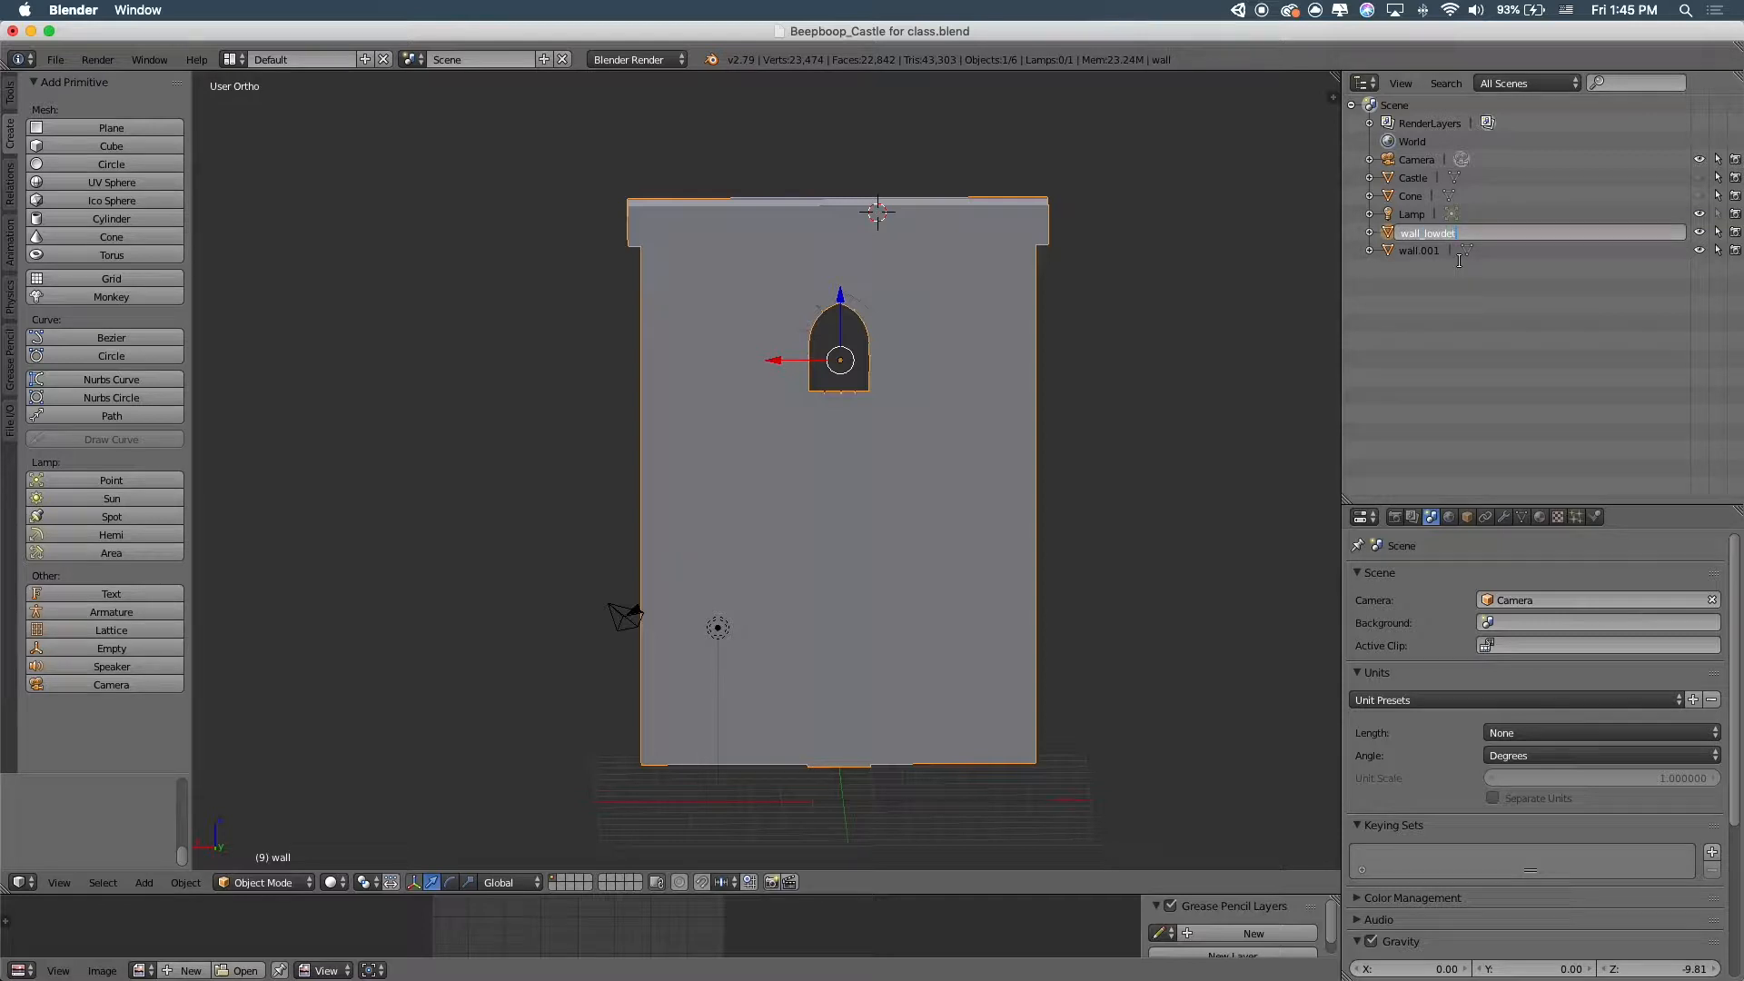
key(Return)
double_click(1424, 232)
key(Return)
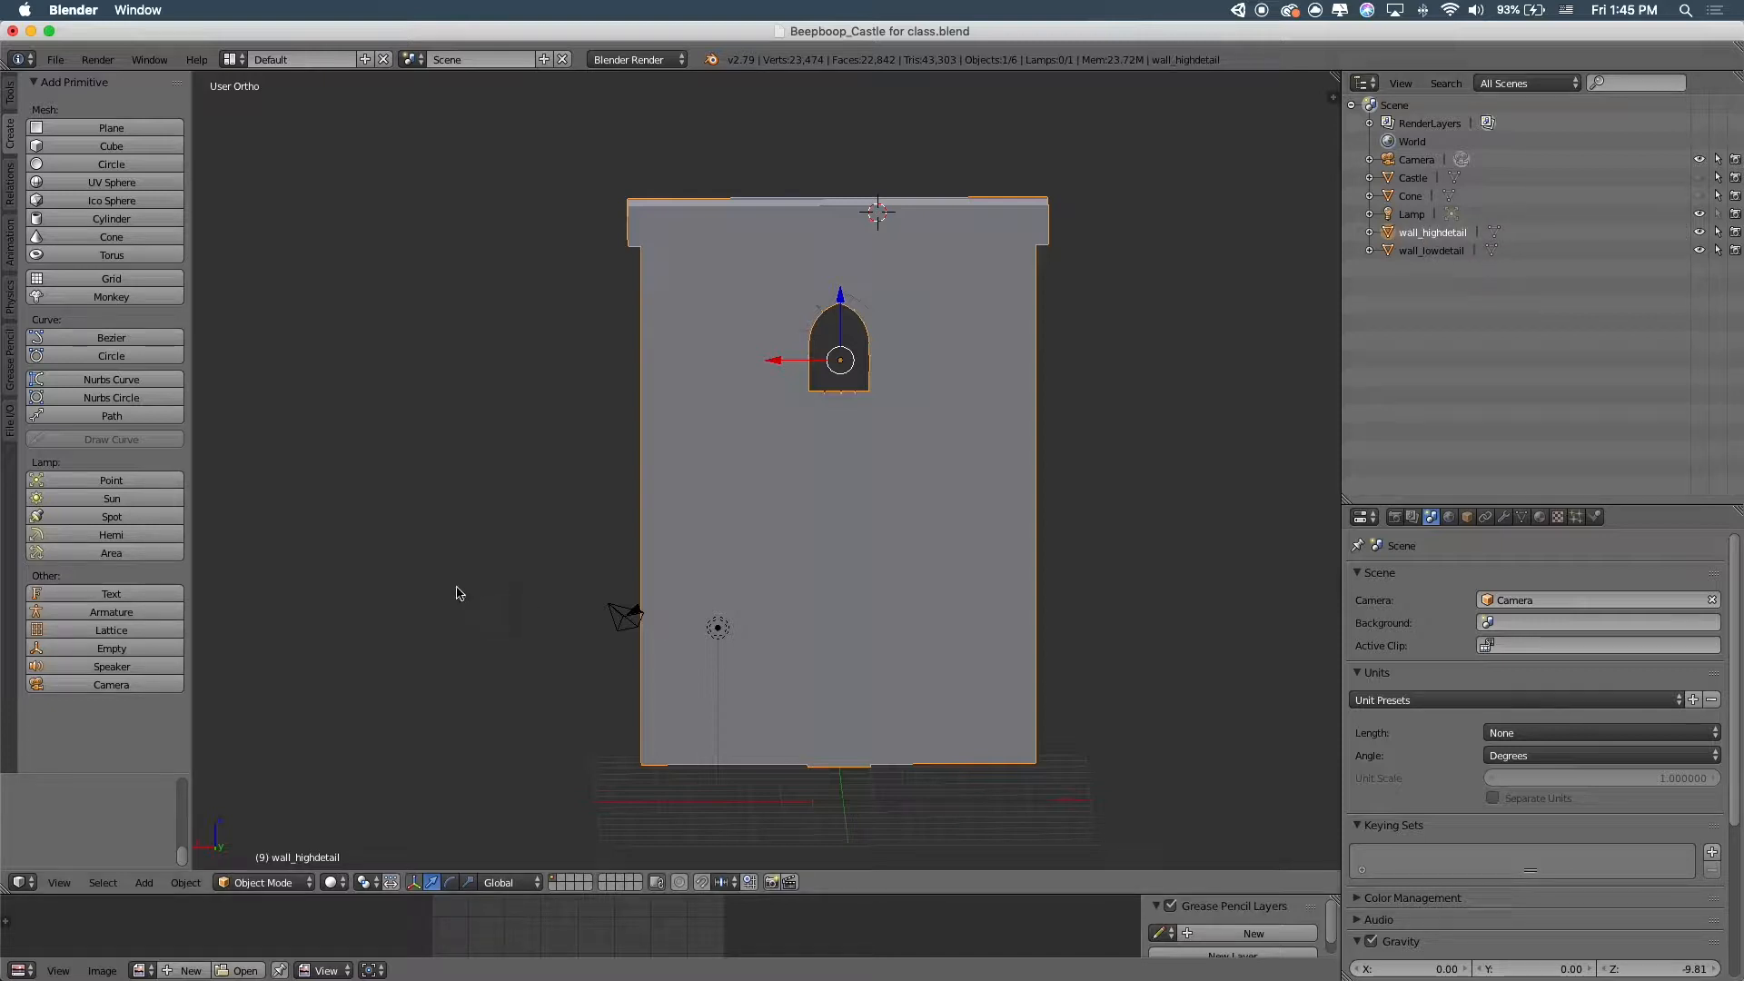
Hide wall_highdetail and show wall_lowdetail as wireframe in Edit Mode with nothing selected
key(z)
key(z)
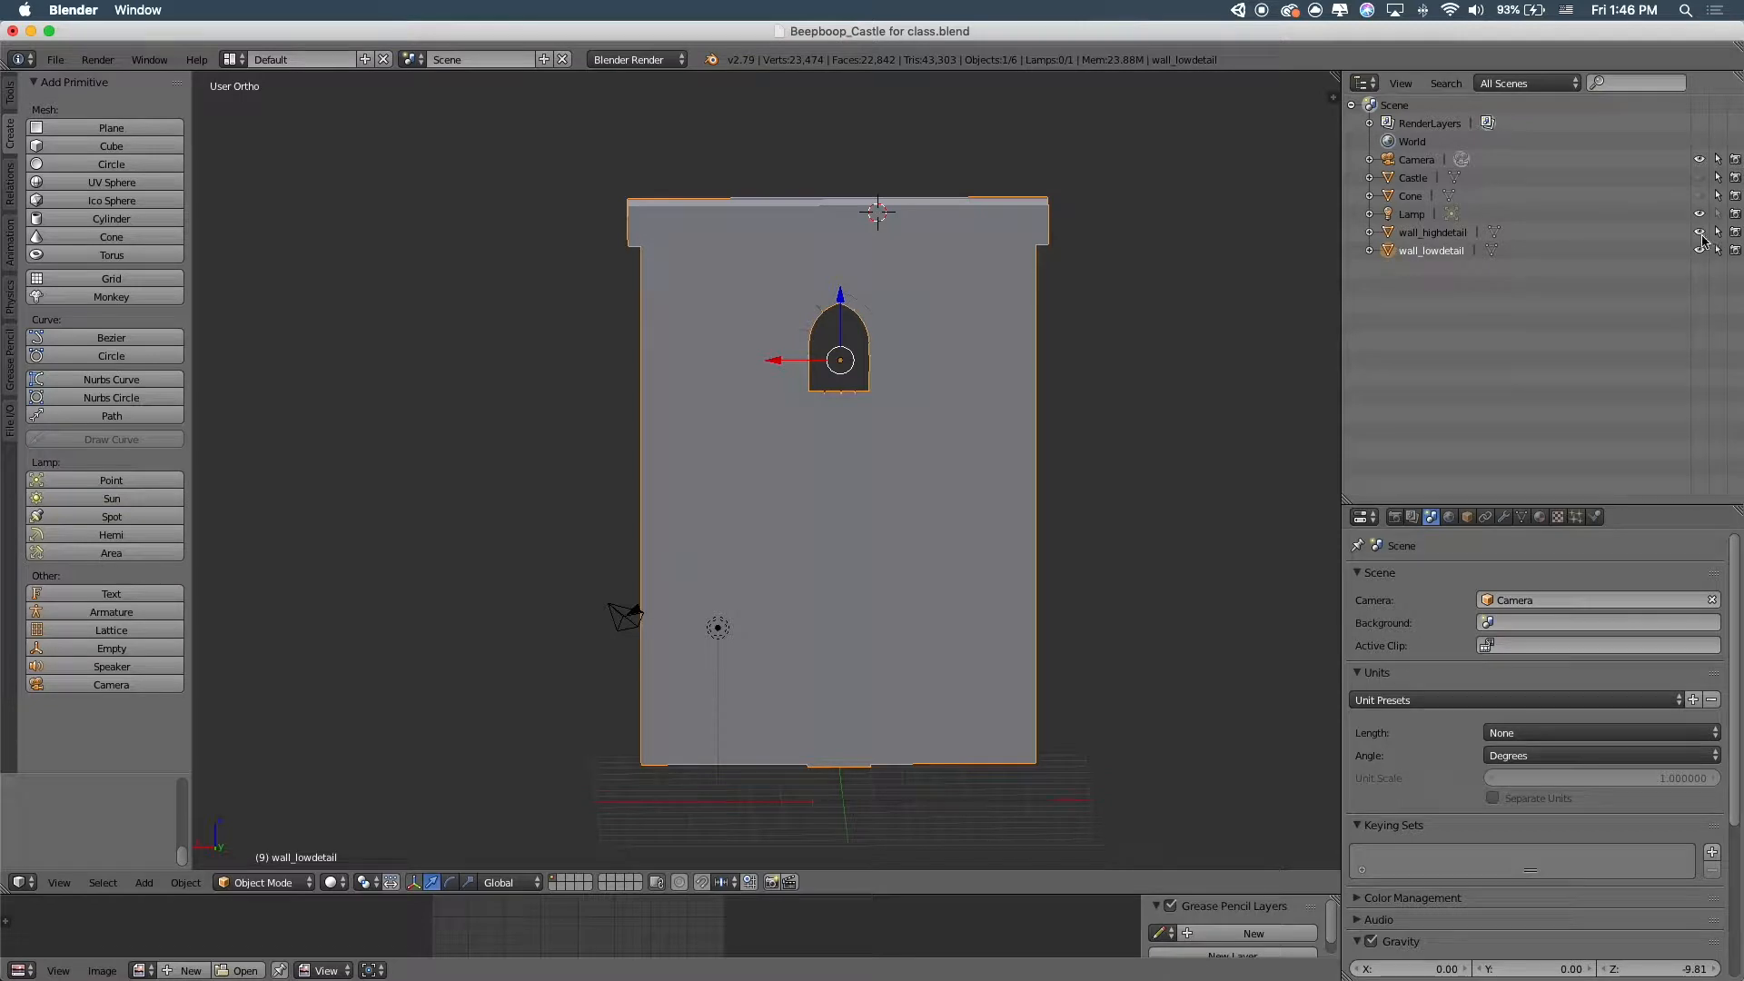
key(Tab)
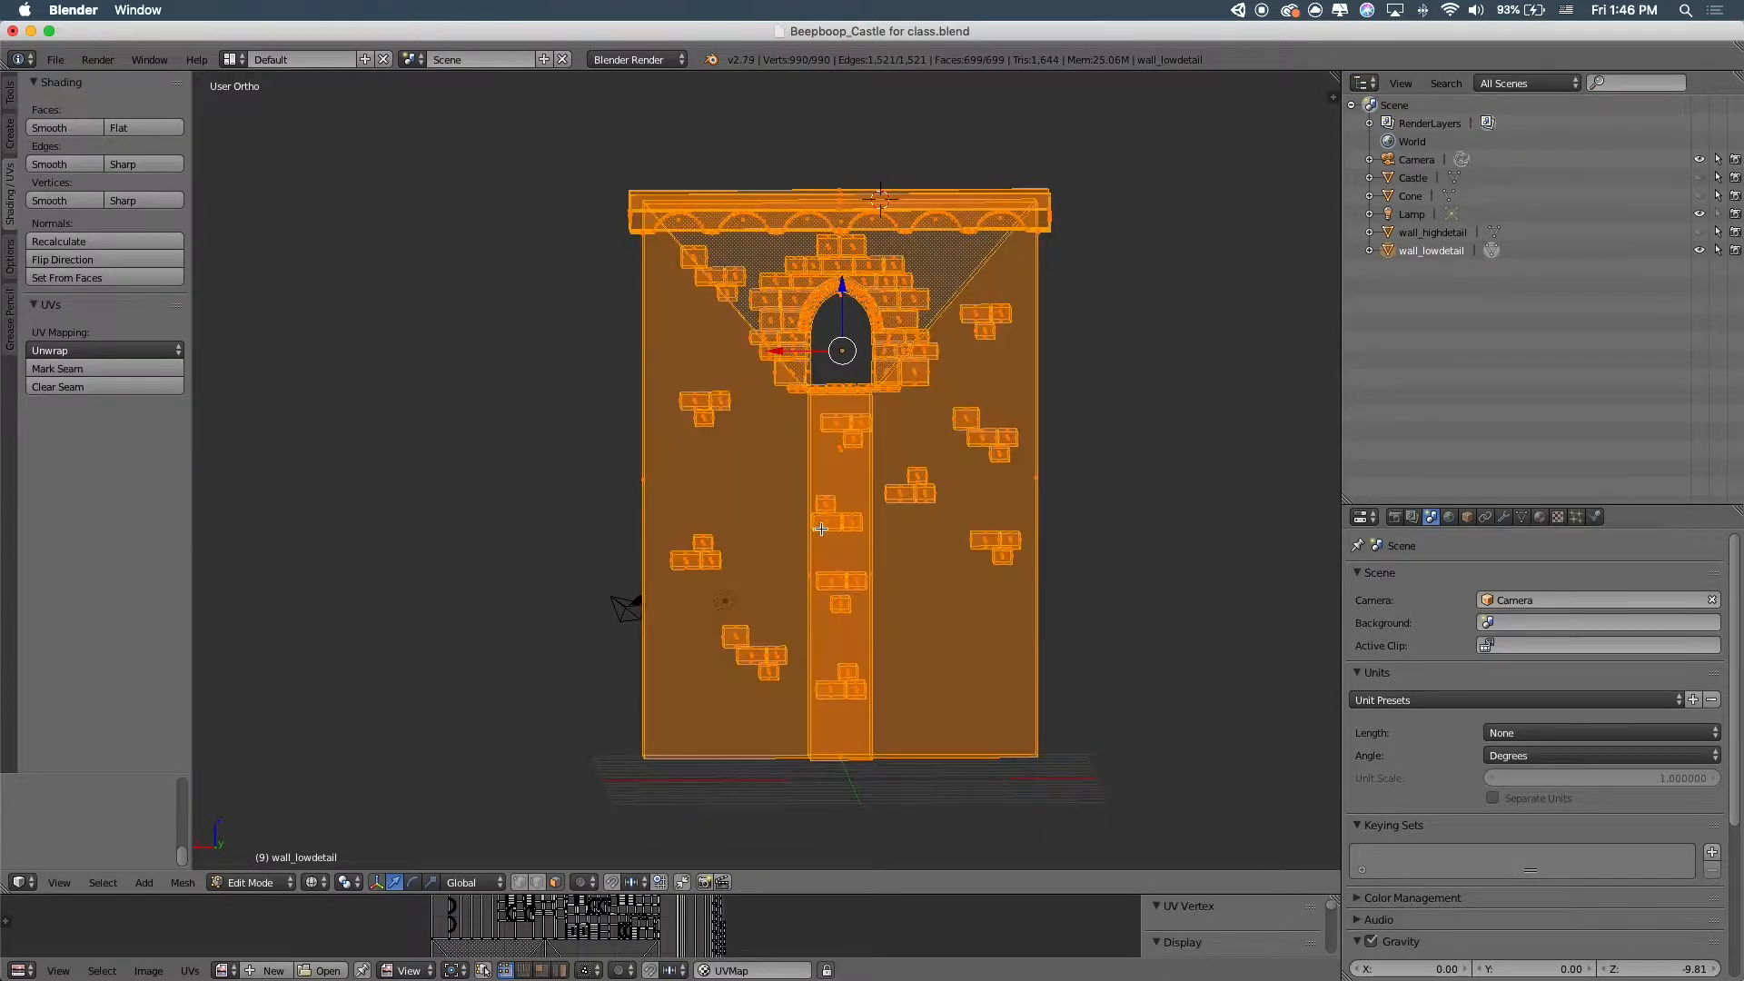
key(a)
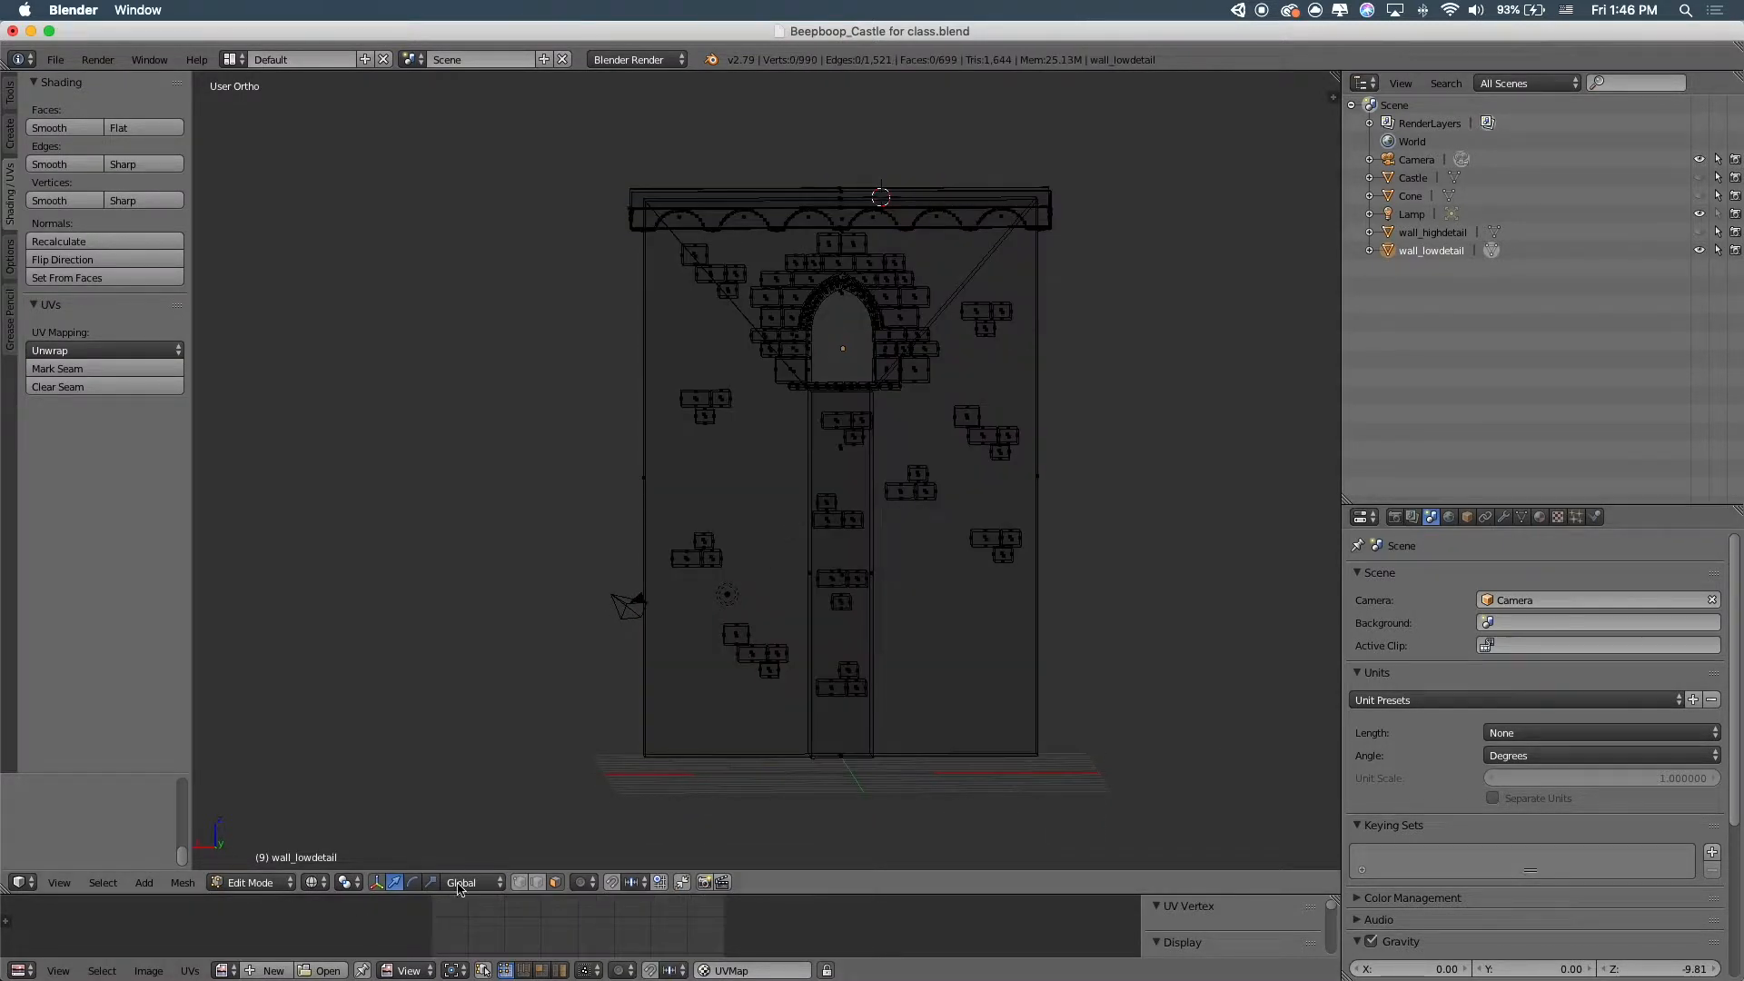
Delete the scattered bricks on wall_lowdetail's lower left, central pillar and right side
key(b)
drag(663, 378, 761, 717)
key(x)
click(761, 717)
key(b)
drag(728, 409, 1021, 746)
key(x)
click(999, 675)
key(b)
drag(940, 257, 1031, 598)
key(x)
click(1006, 557)
shift+middle_drag(848, 232, 739, 523)
scroll(876, 352, up, 5)
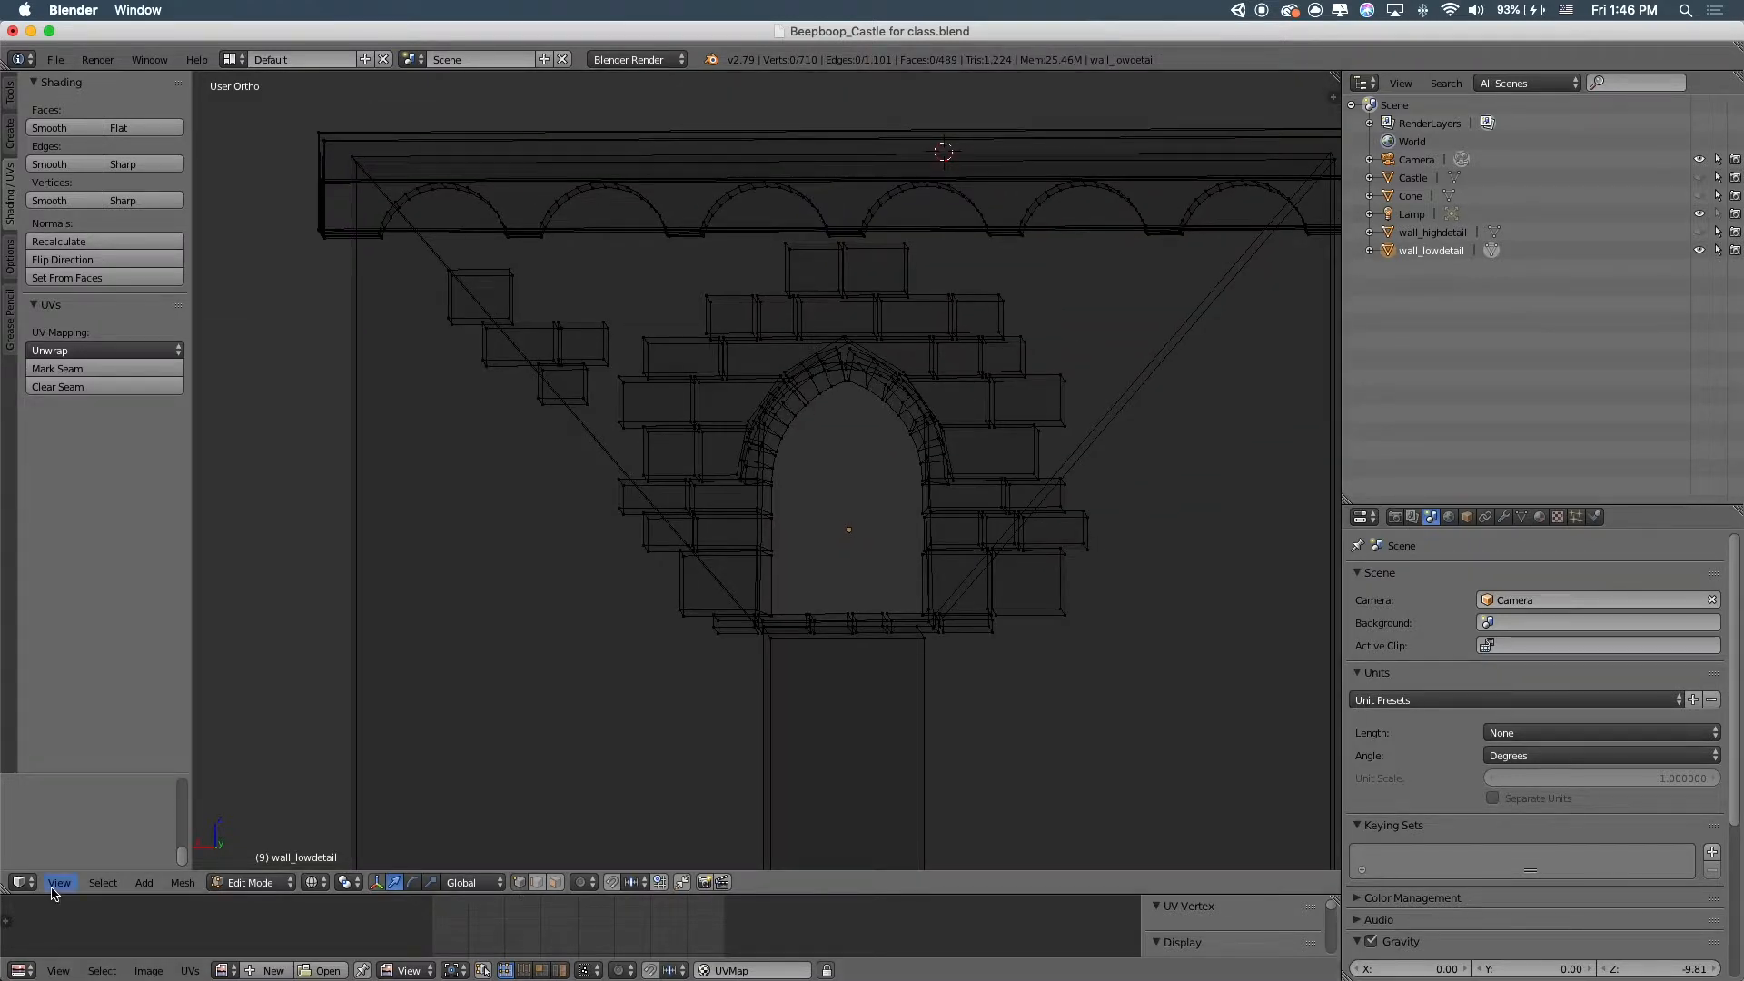
From the front view, delete the bricks above and to the right of the arched window on wall_lowdetail
click(59, 882)
click(81, 762)
key(b)
drag(448, 219, 1110, 320)
key(x)
click(1110, 320)
key(b)
drag(982, 405, 1153, 720)
key(x)
click(1152, 722)
Delete the remaining bricks left of the arched window, including the stray leftover geometry beside the arch
key(b)
drag(393, 293, 570, 739)
key(x)
click(575, 690)
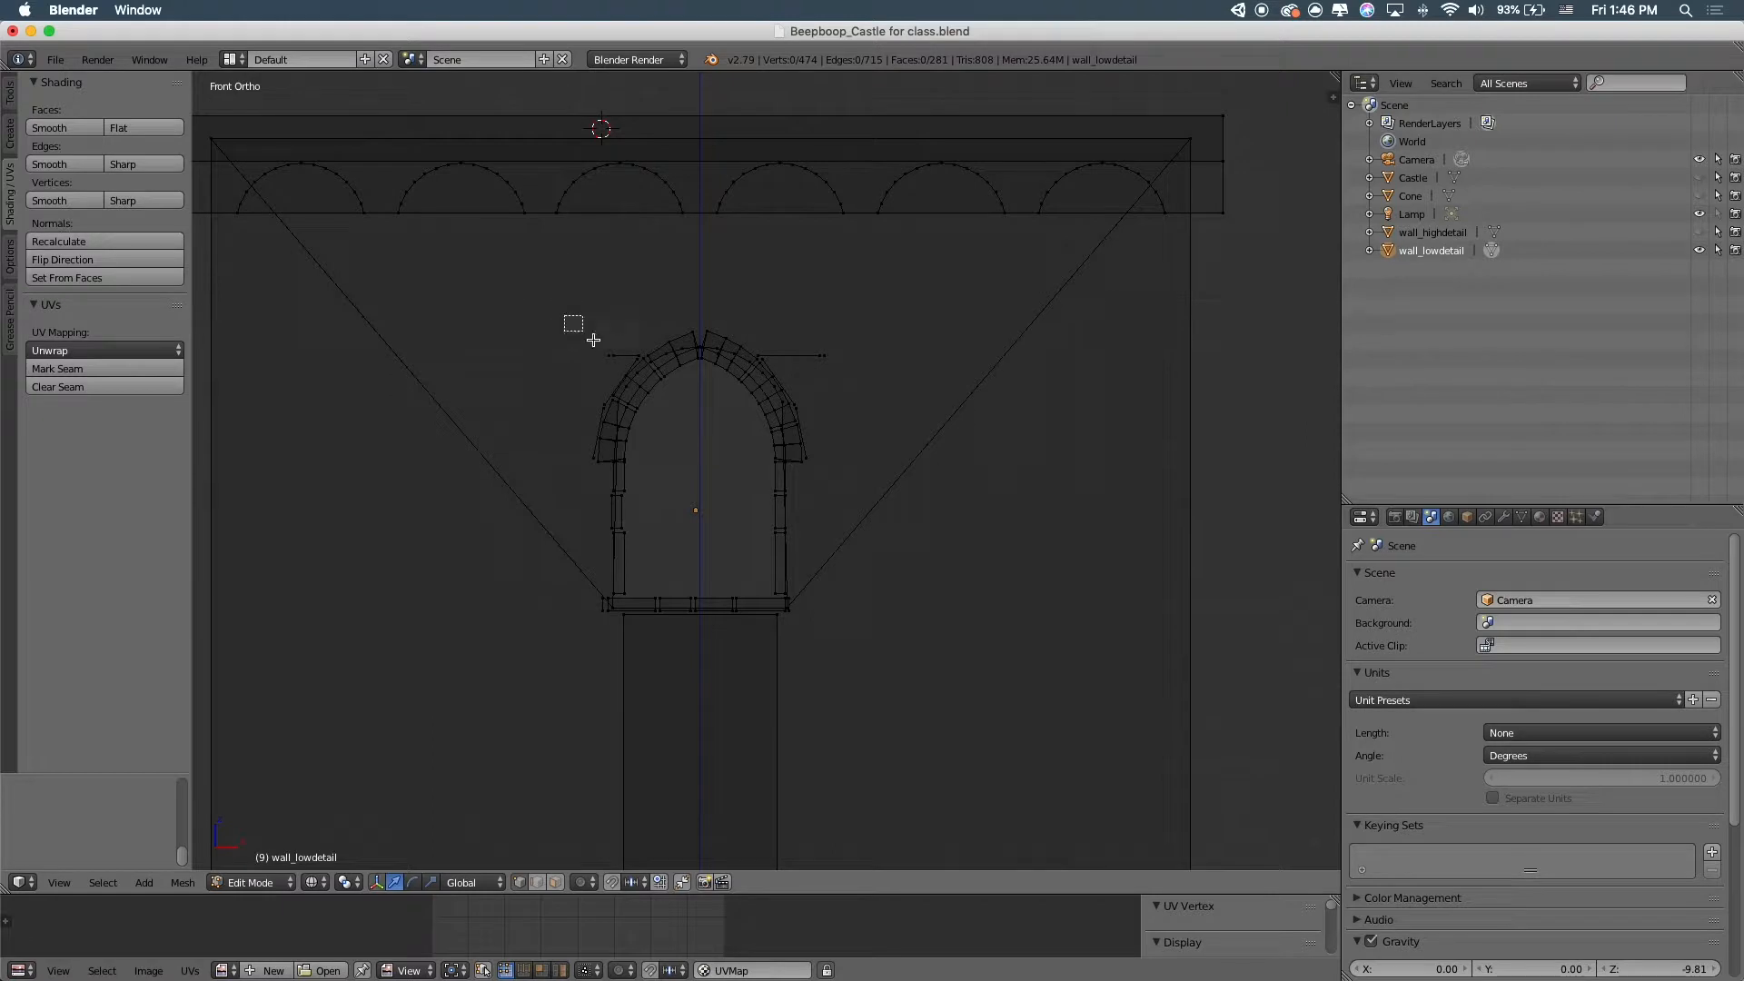
drag(615, 357, 620, 360)
key(x)
click(619, 359)
Select the arched window's surround, sill and opening on wall_lowdetail, and show the selection in solid shading
scroll(638, 362, up, 4)
key(b)
drag(776, 215, 913, 272)
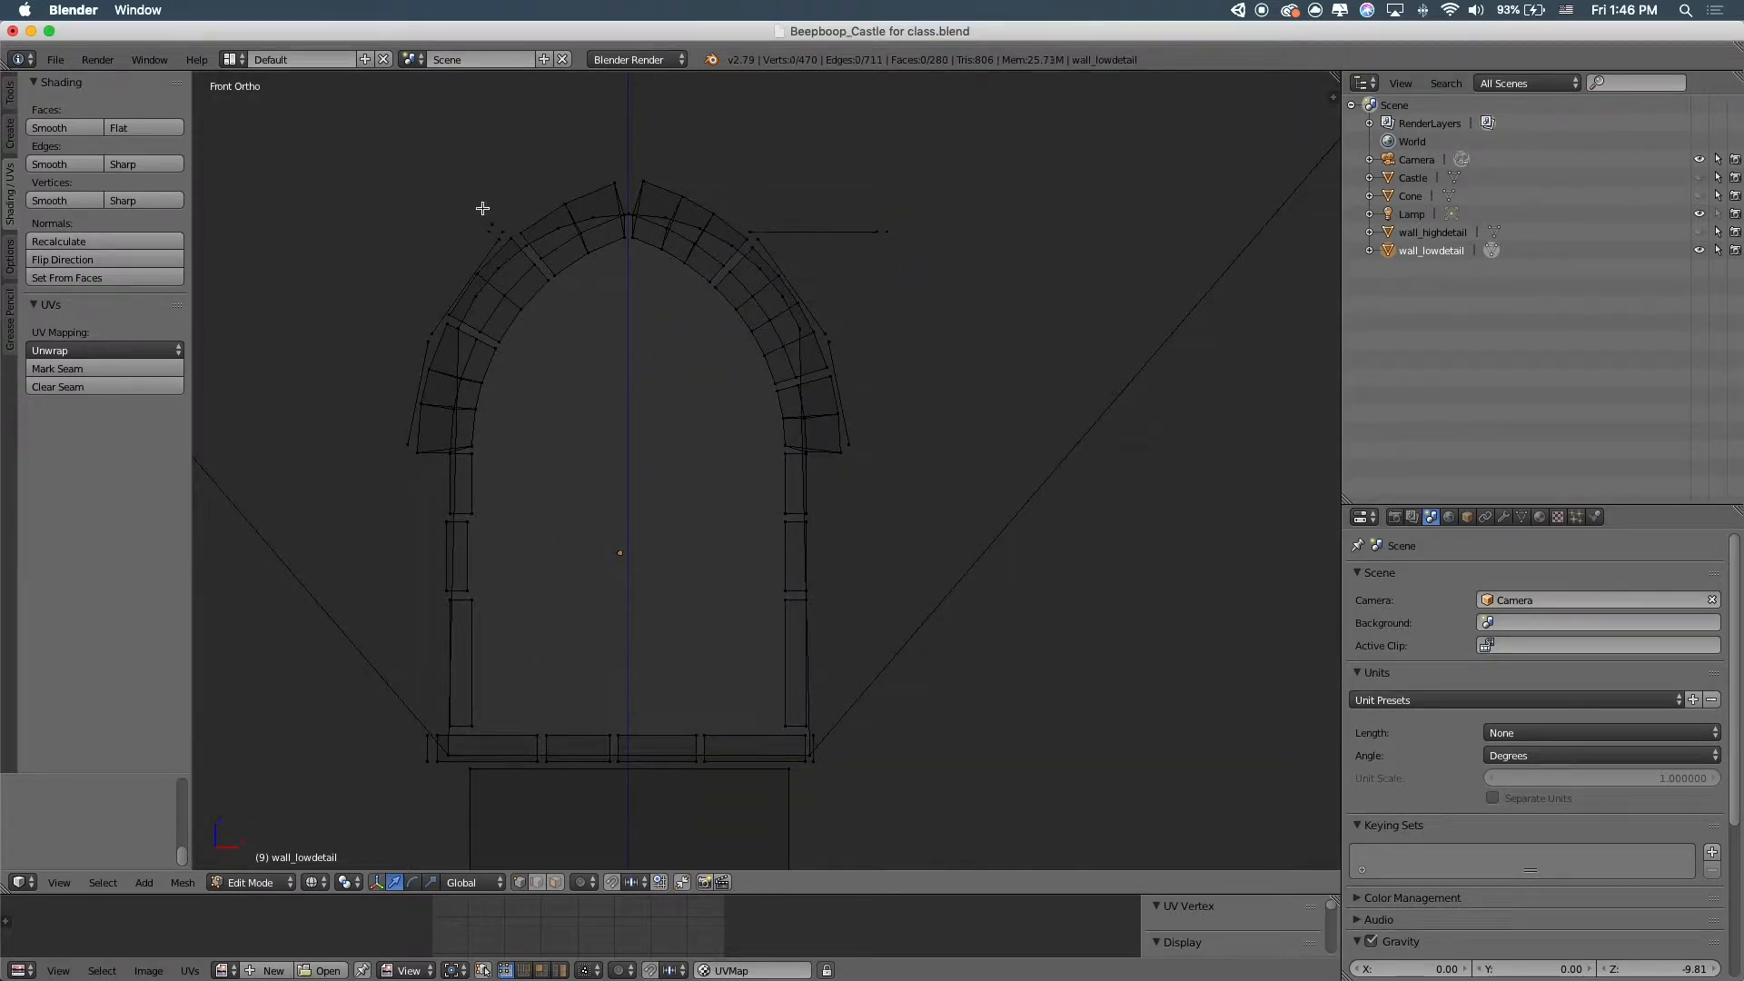
key(b)
mouse_move(344, 140)
mouse_down()
mouse_move(976, 826)
mouse_move(1030, 764)
mouse_up()
key(z)
middle_drag(926, 416, 893, 466)
scroll(581, 346, up, 3)
scroll(568, 364, down, 4)
middle_drag(693, 419, 701, 415)
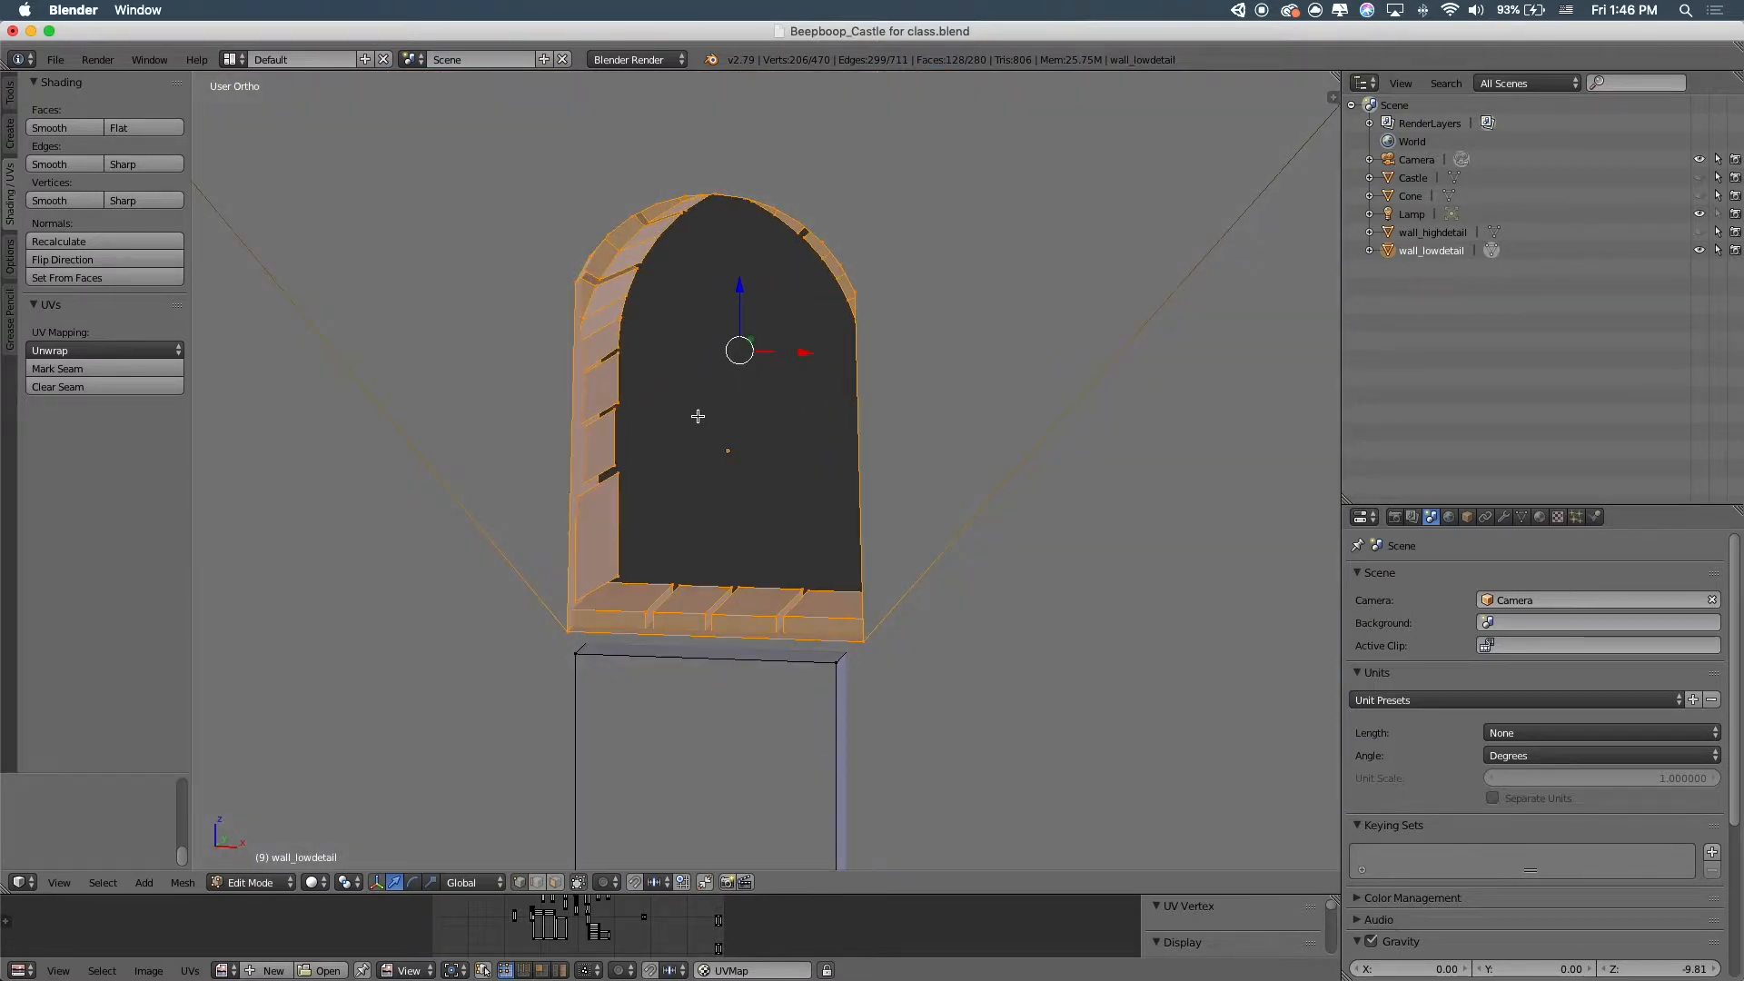
scroll(620, 387, up, 2)
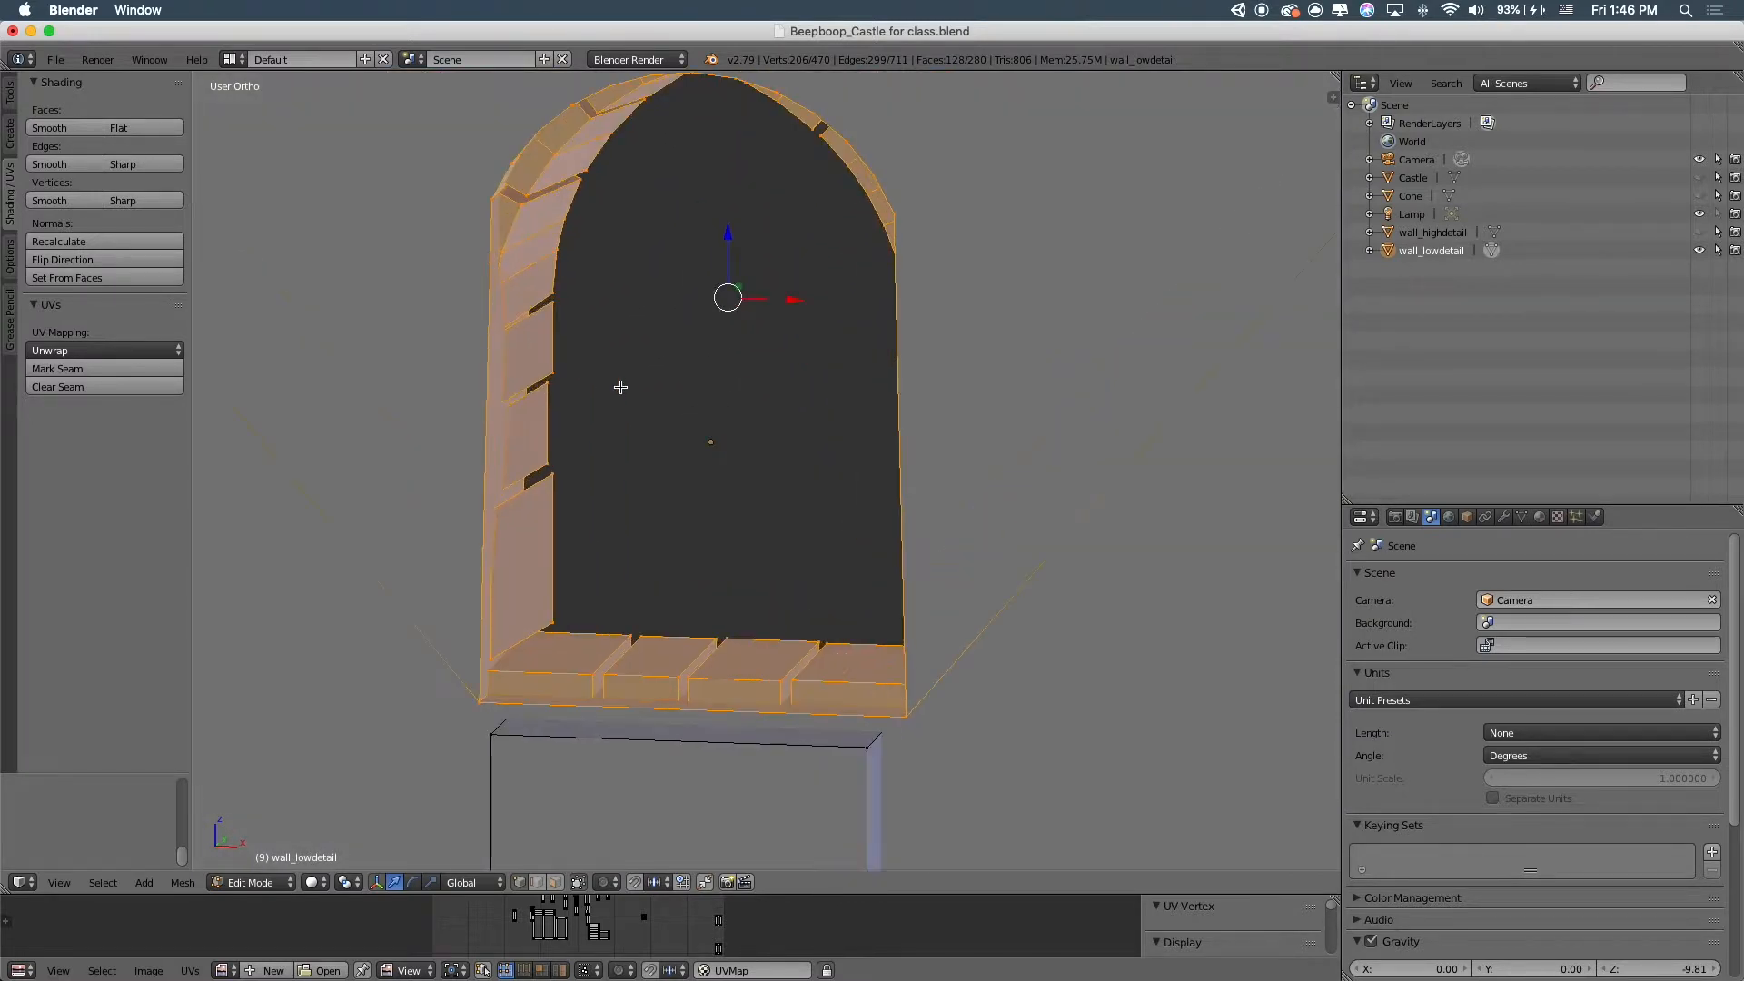
Exclude the wall opening's own faces from the selection and delete the remaining arch, side and sill bricks
alt+shift+click(483, 411)
middle_drag(950, 324, 934, 328)
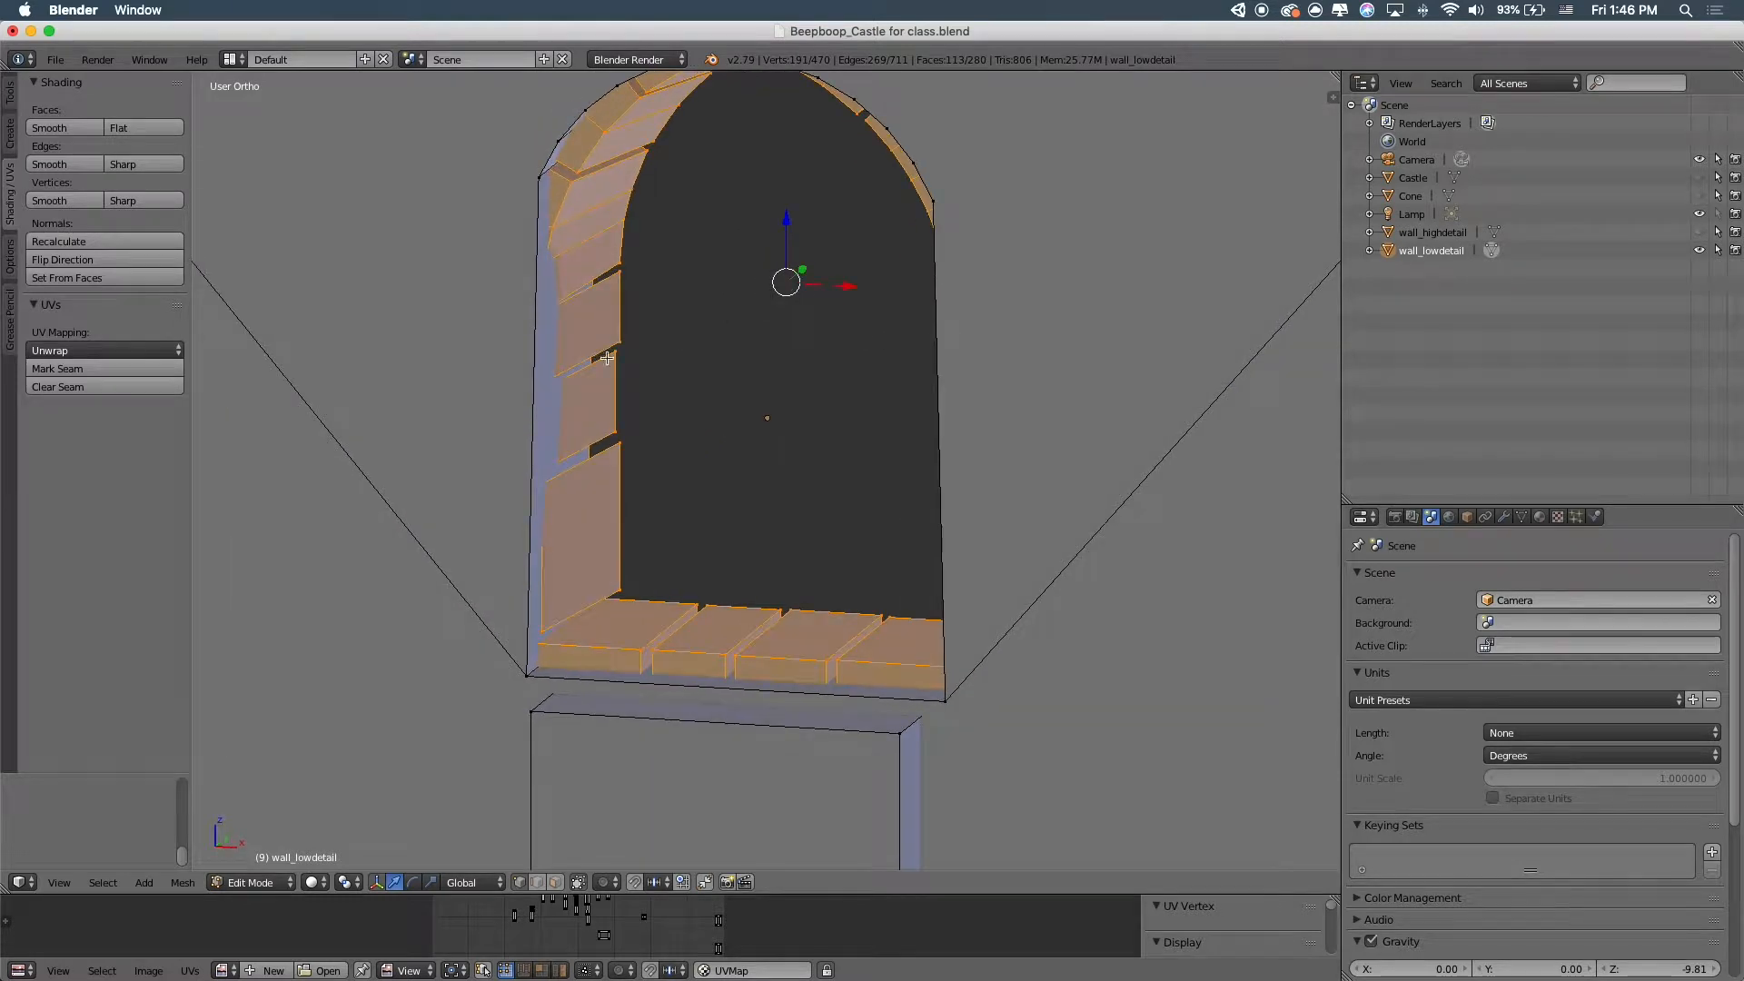
key(z)
alt+shift+right_click(586, 339)
scroll(586, 339, down, 4)
key(z)
middle_drag(774, 444, 801, 436)
key(z)
key(x)
click(800, 440)
key(z)
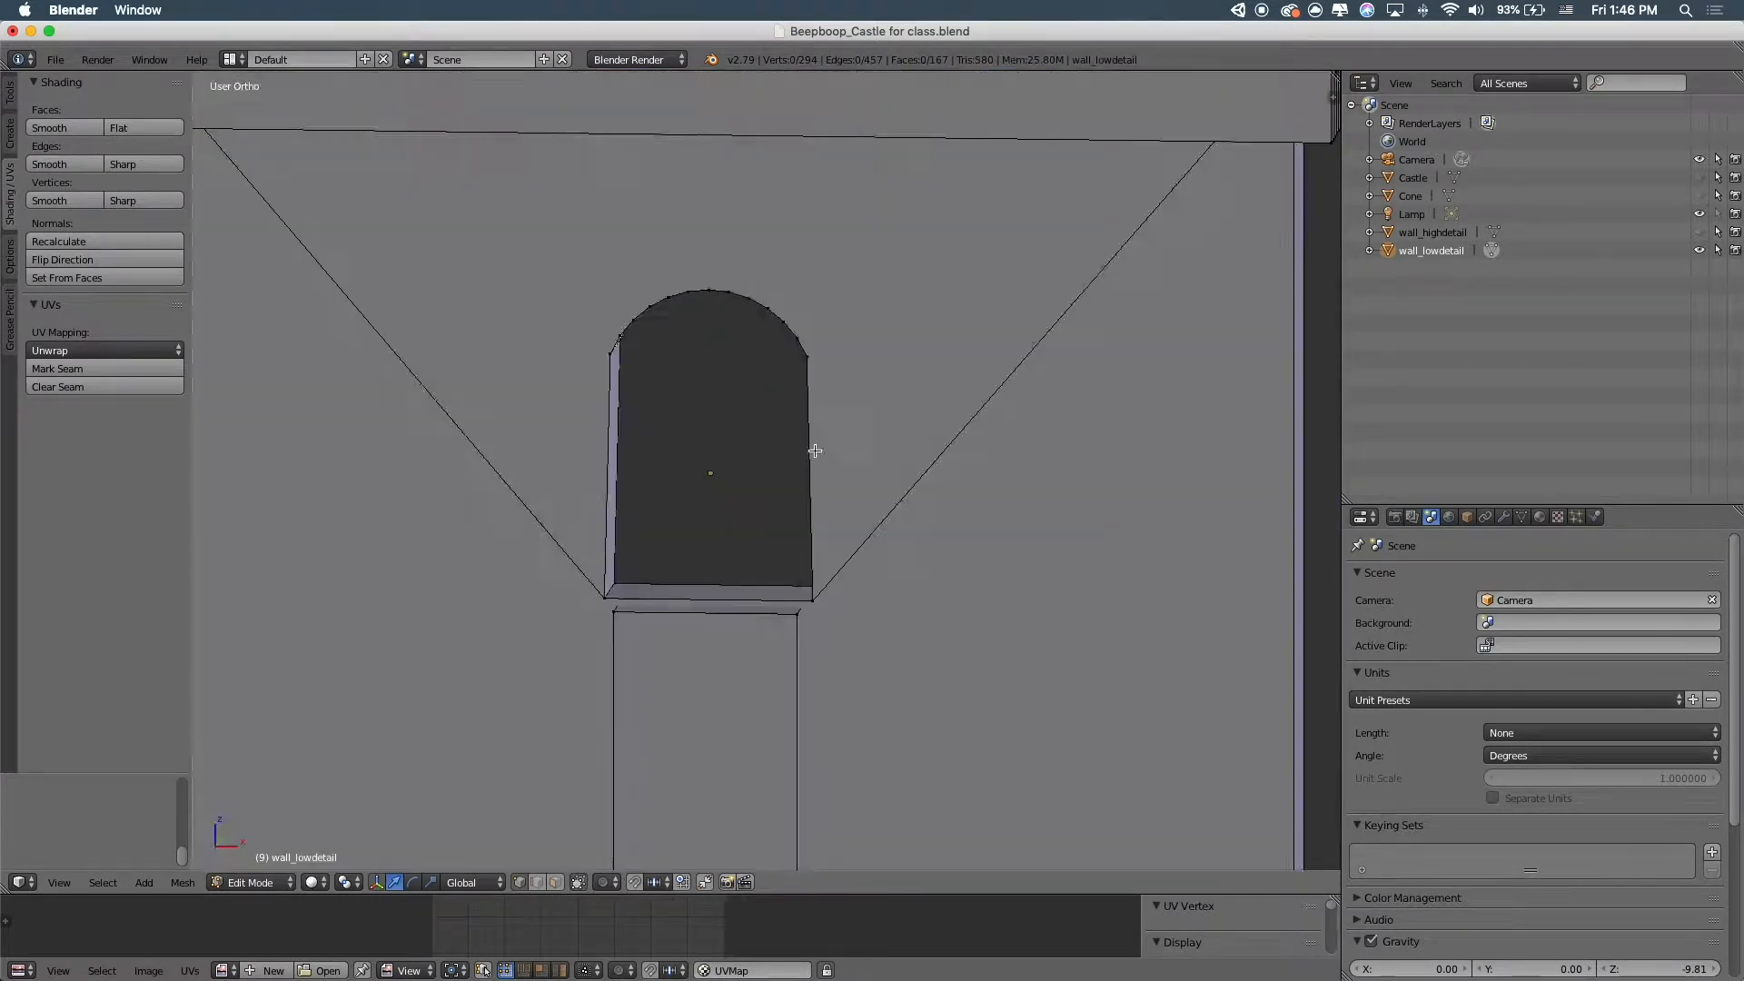
Select the entire mesh of wall_lowdetail and return to Object Mode
scroll(797, 436, down, 5)
mouse_move(872, 494)
middle_down()
mouse_move(833, 548)
mouse_move(705, 530)
mouse_move(988, 533)
mouse_move(979, 584)
mouse_move(693, 420)
mouse_move(810, 421)
mouse_move(744, 393)
mouse_move(809, 430)
middle_up()
key(Tab)
key(Tab)
key(Tab)
key(Tab)
key(a)
scroll(818, 433, up, 7)
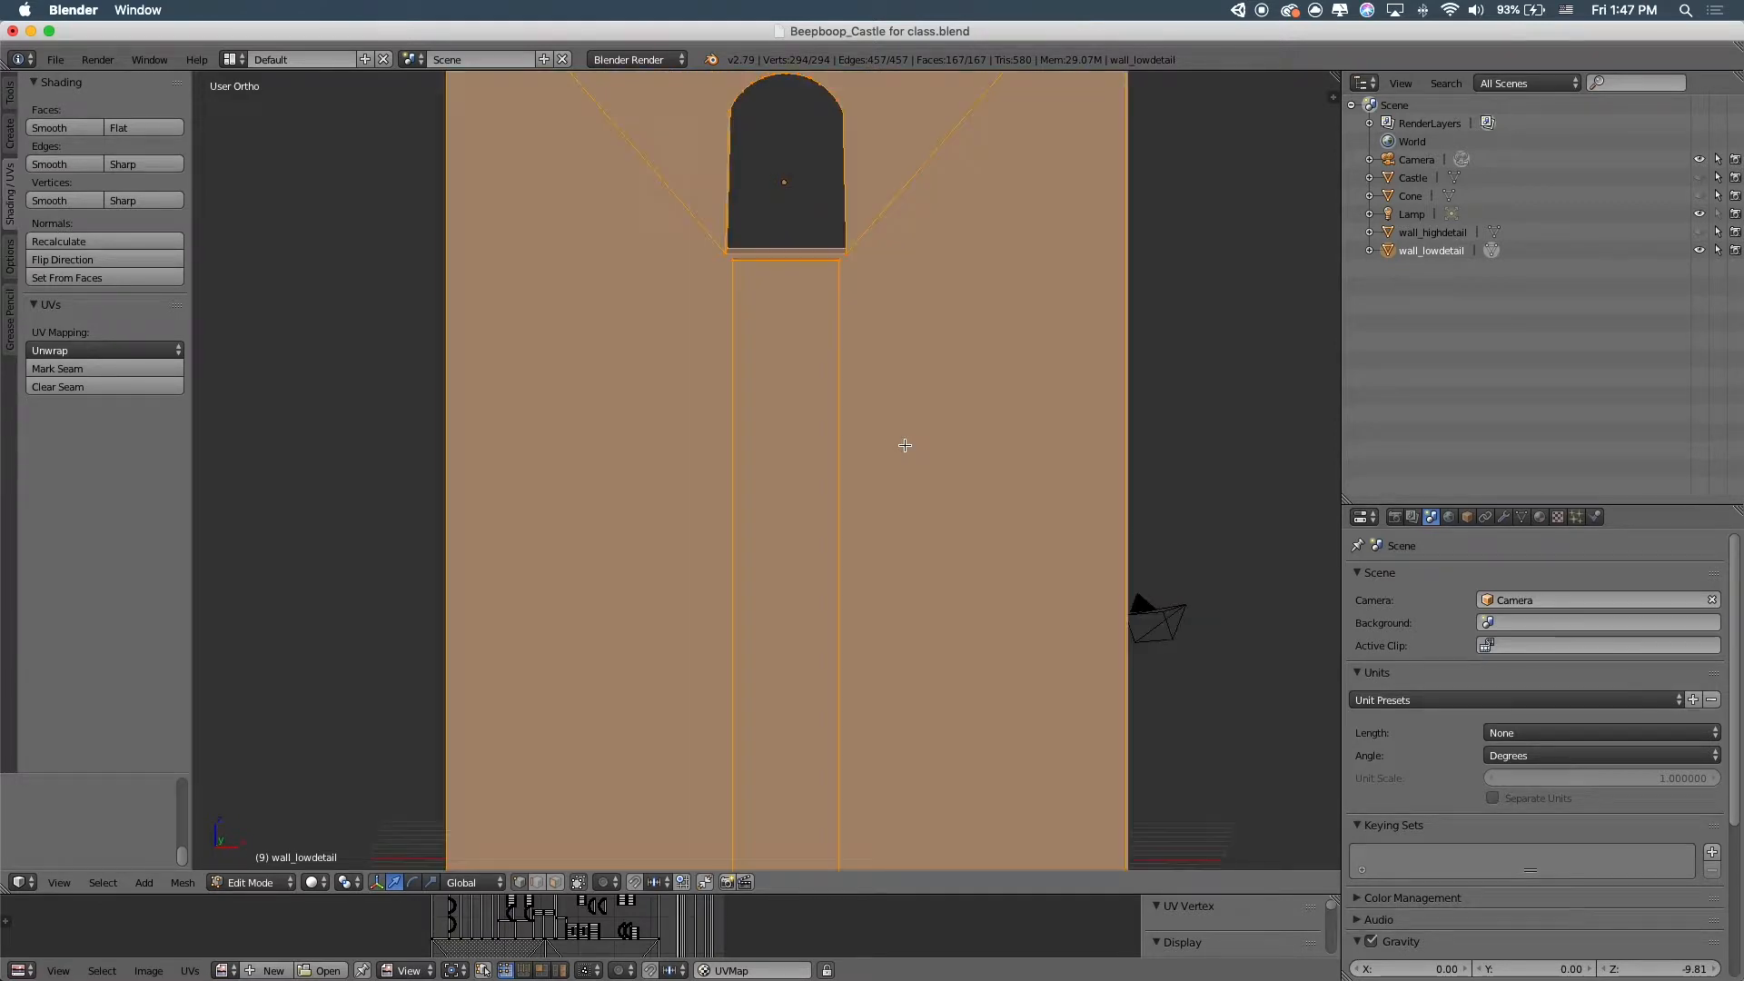
key(Tab)
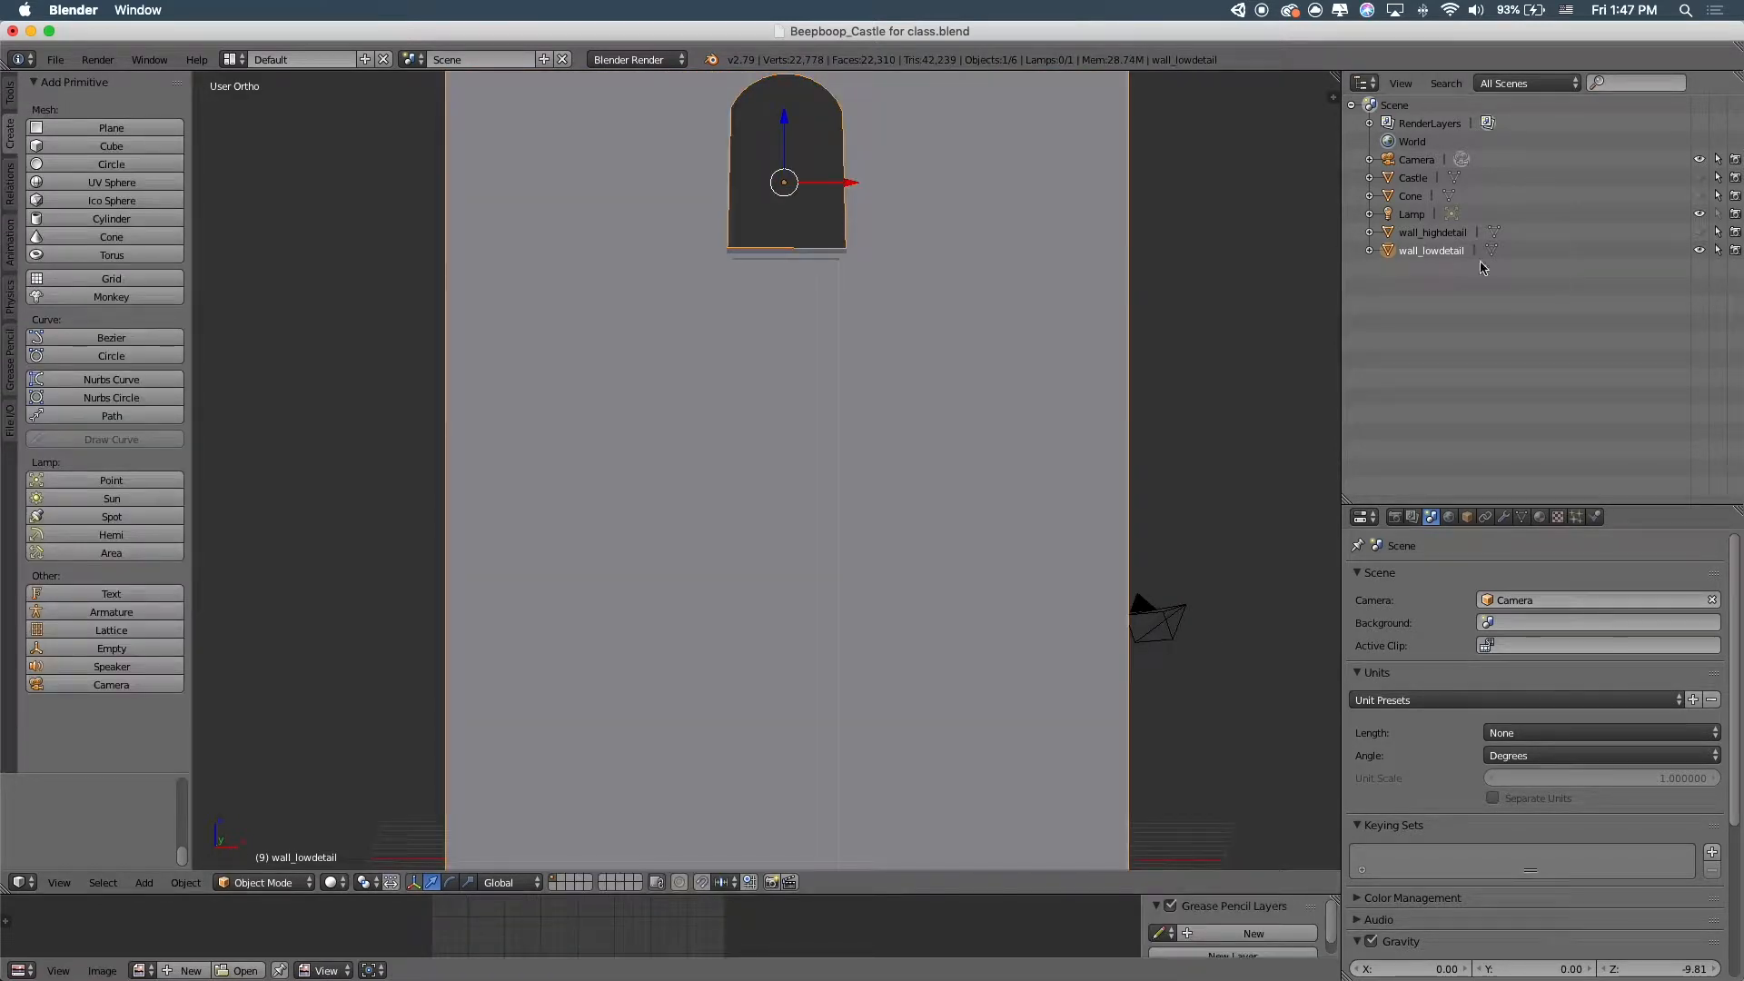
Unhide wall_highdetail so both walls are displayed, and show them in wireframe with wall_lowdetail selected
click(1699, 232)
right_click(700, 257)
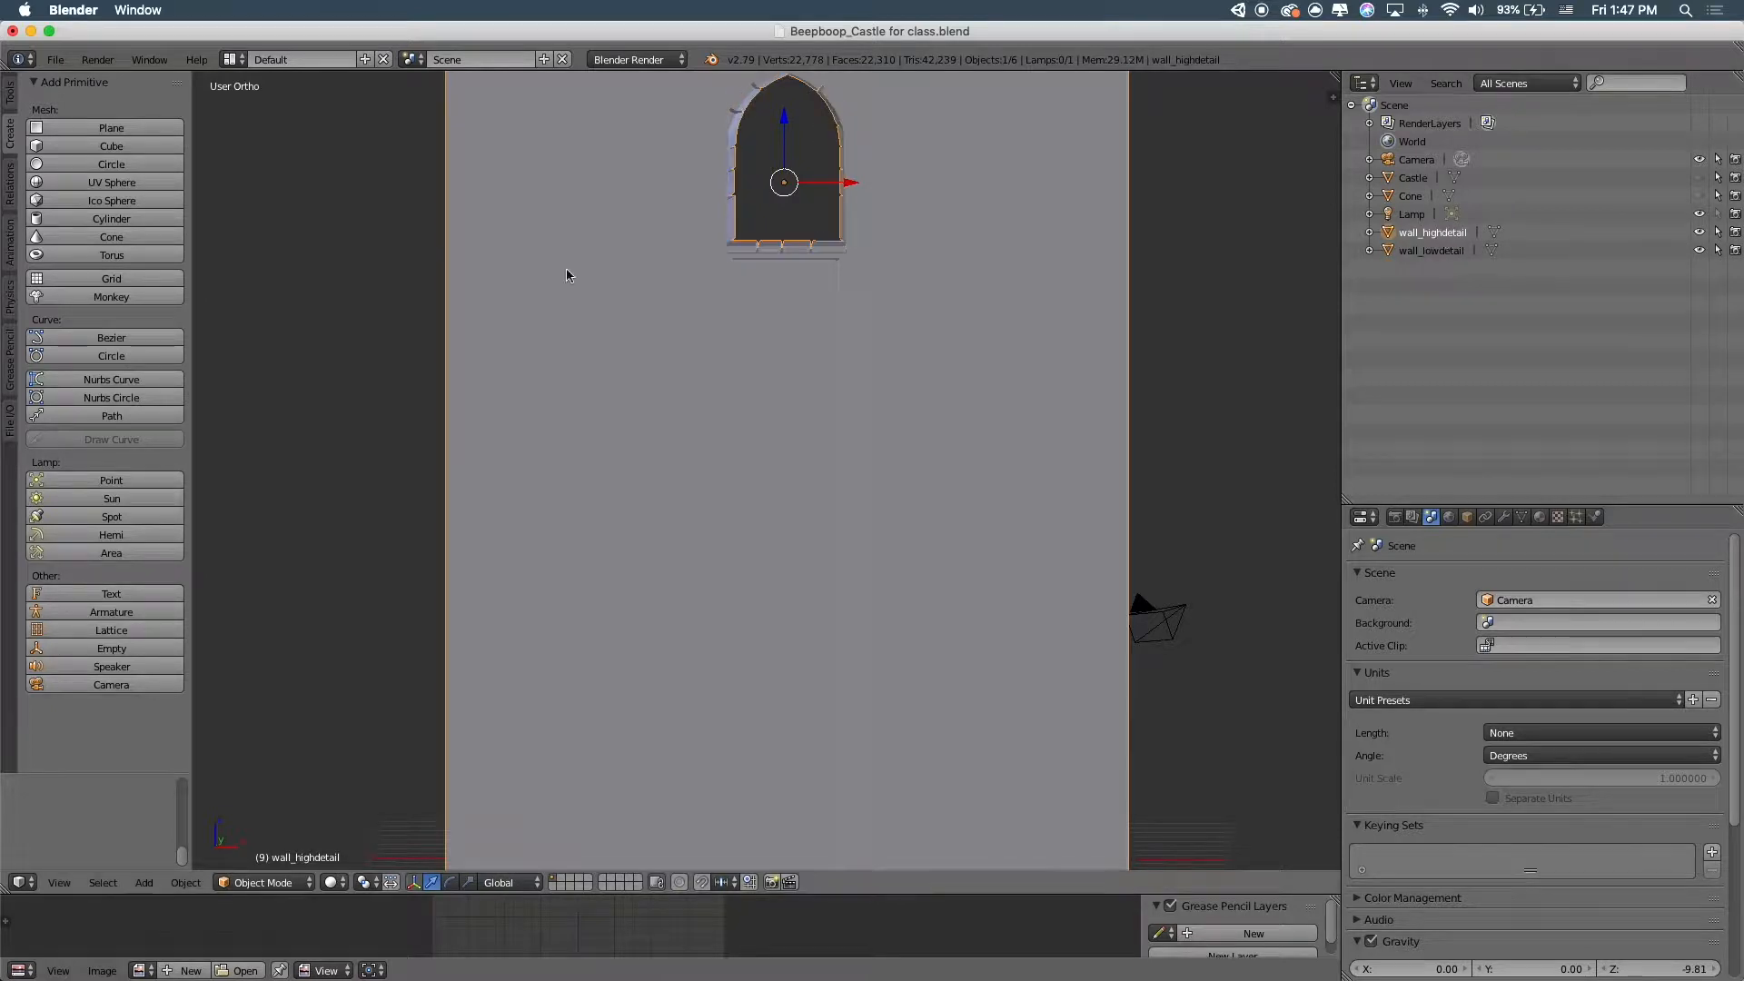
key(Tab)
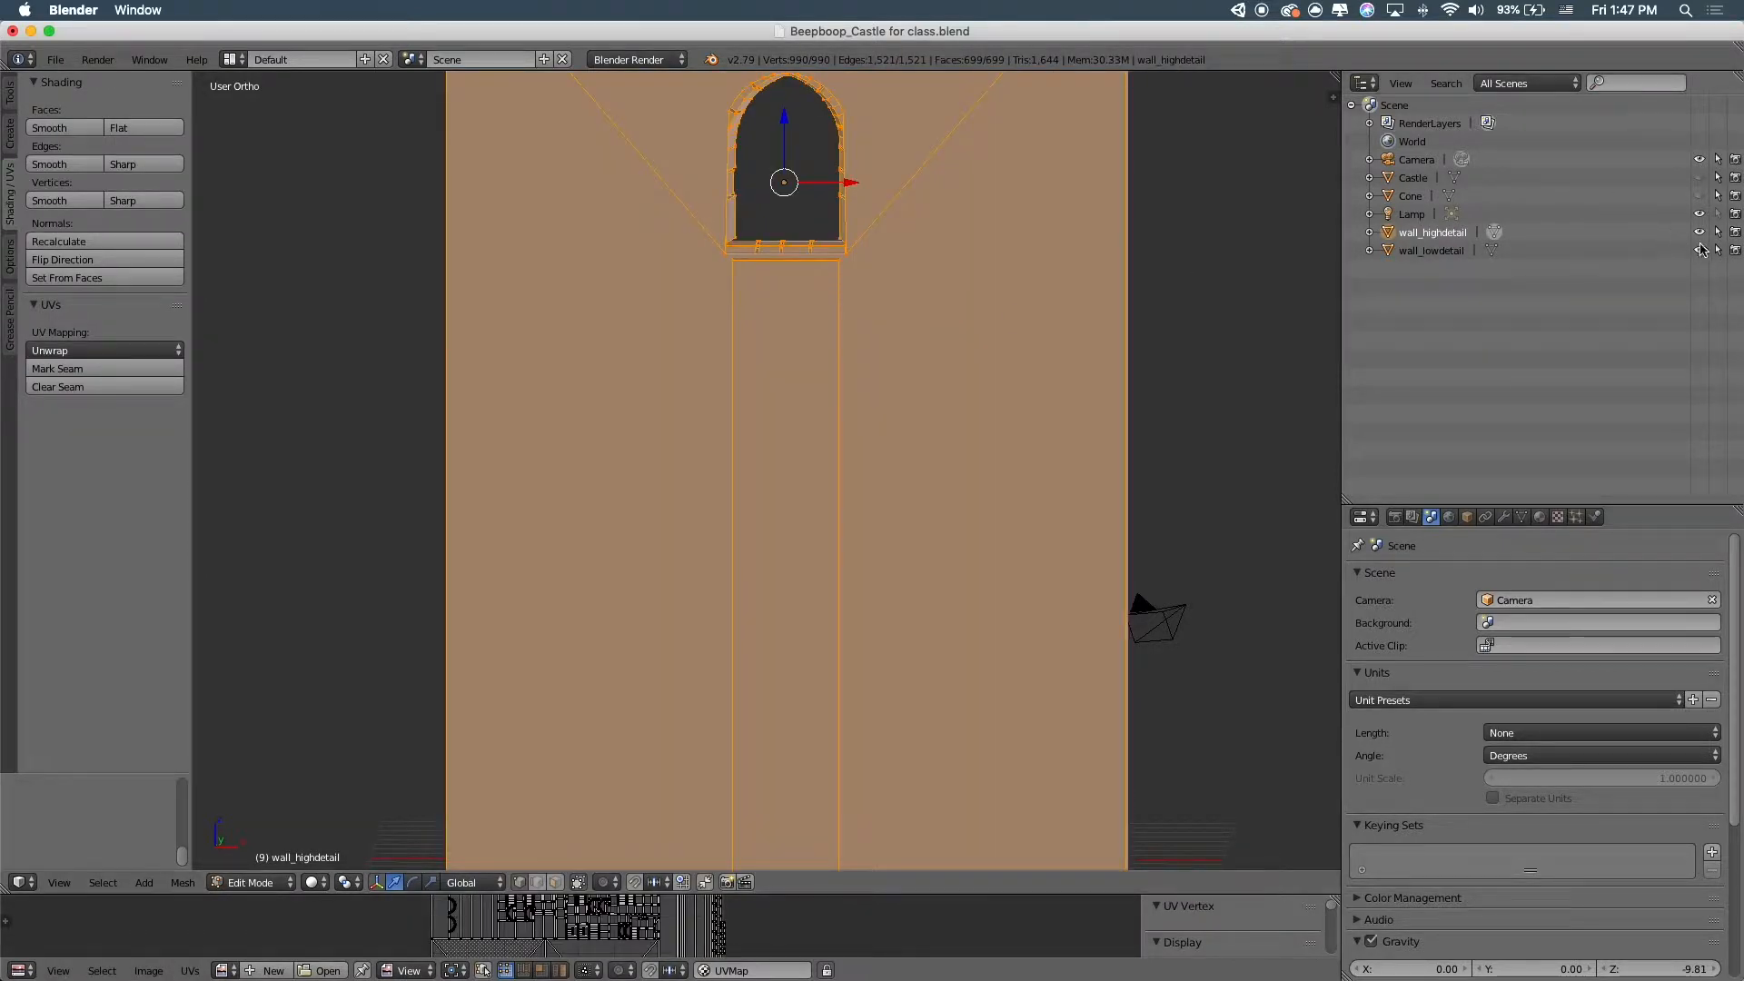
click(1699, 249)
key(Tab)
click(1419, 248)
key(z)
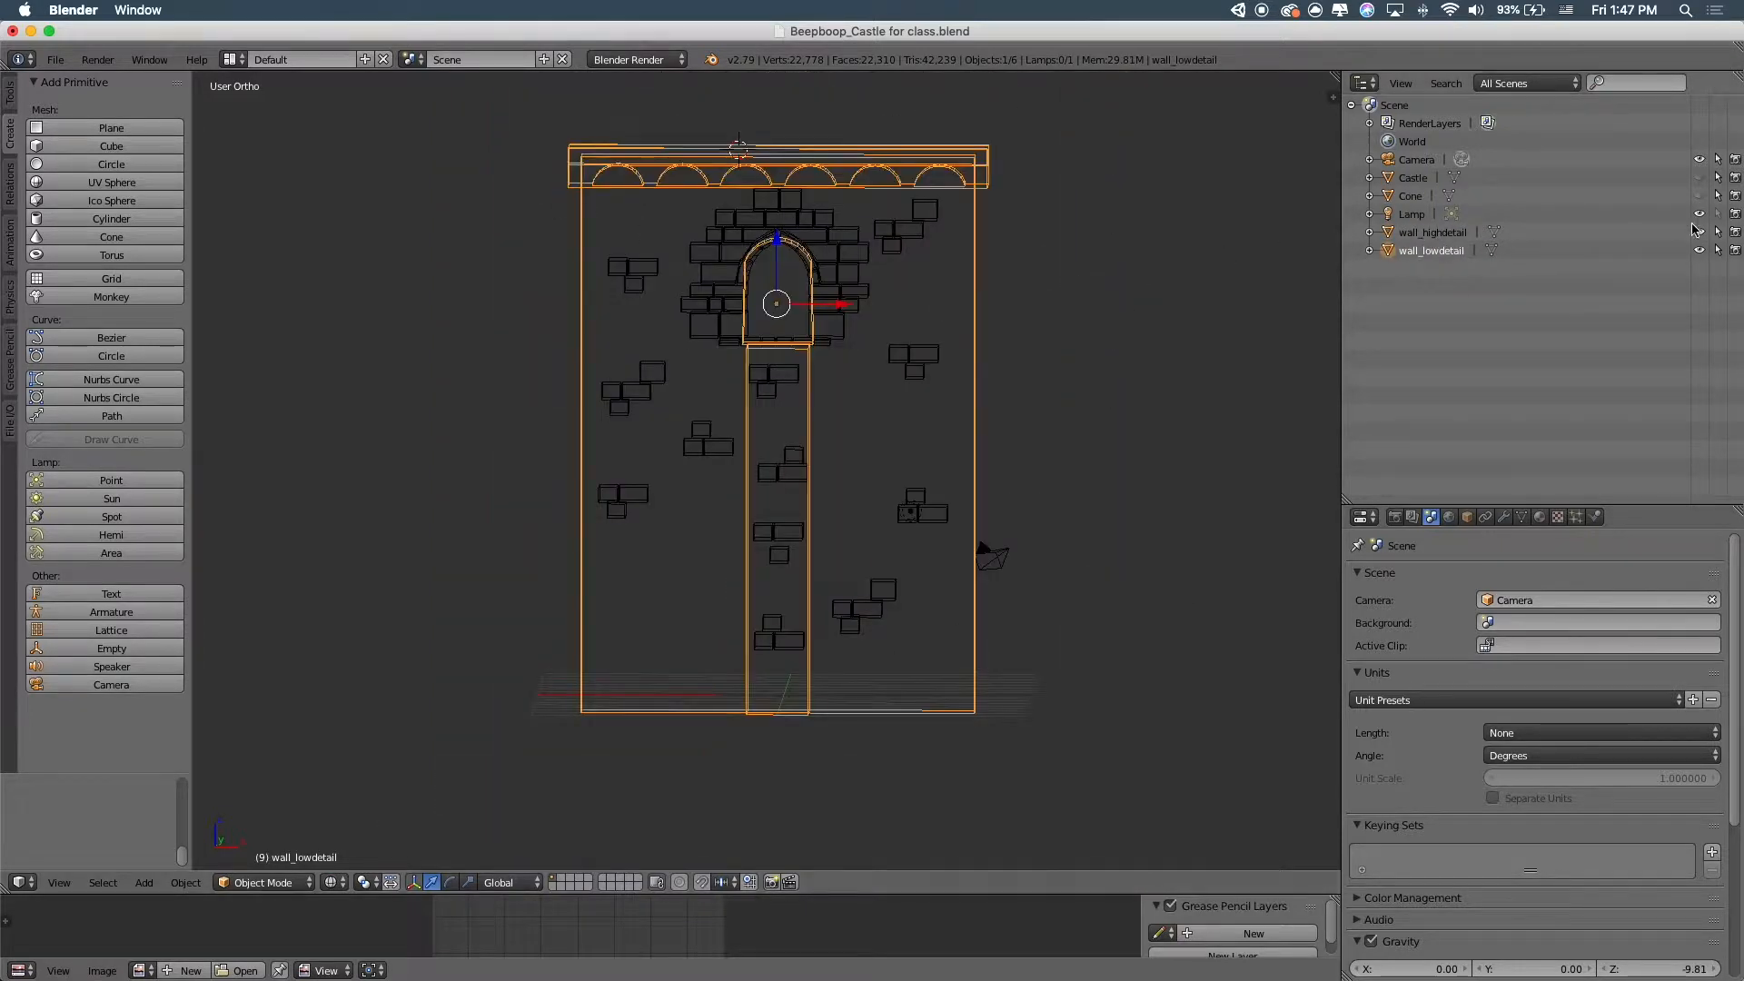
Select all of wall_highdetail's mesh, and toggle the two walls' visibility to compare them in Object Mode
click(1469, 233)
key(Tab)
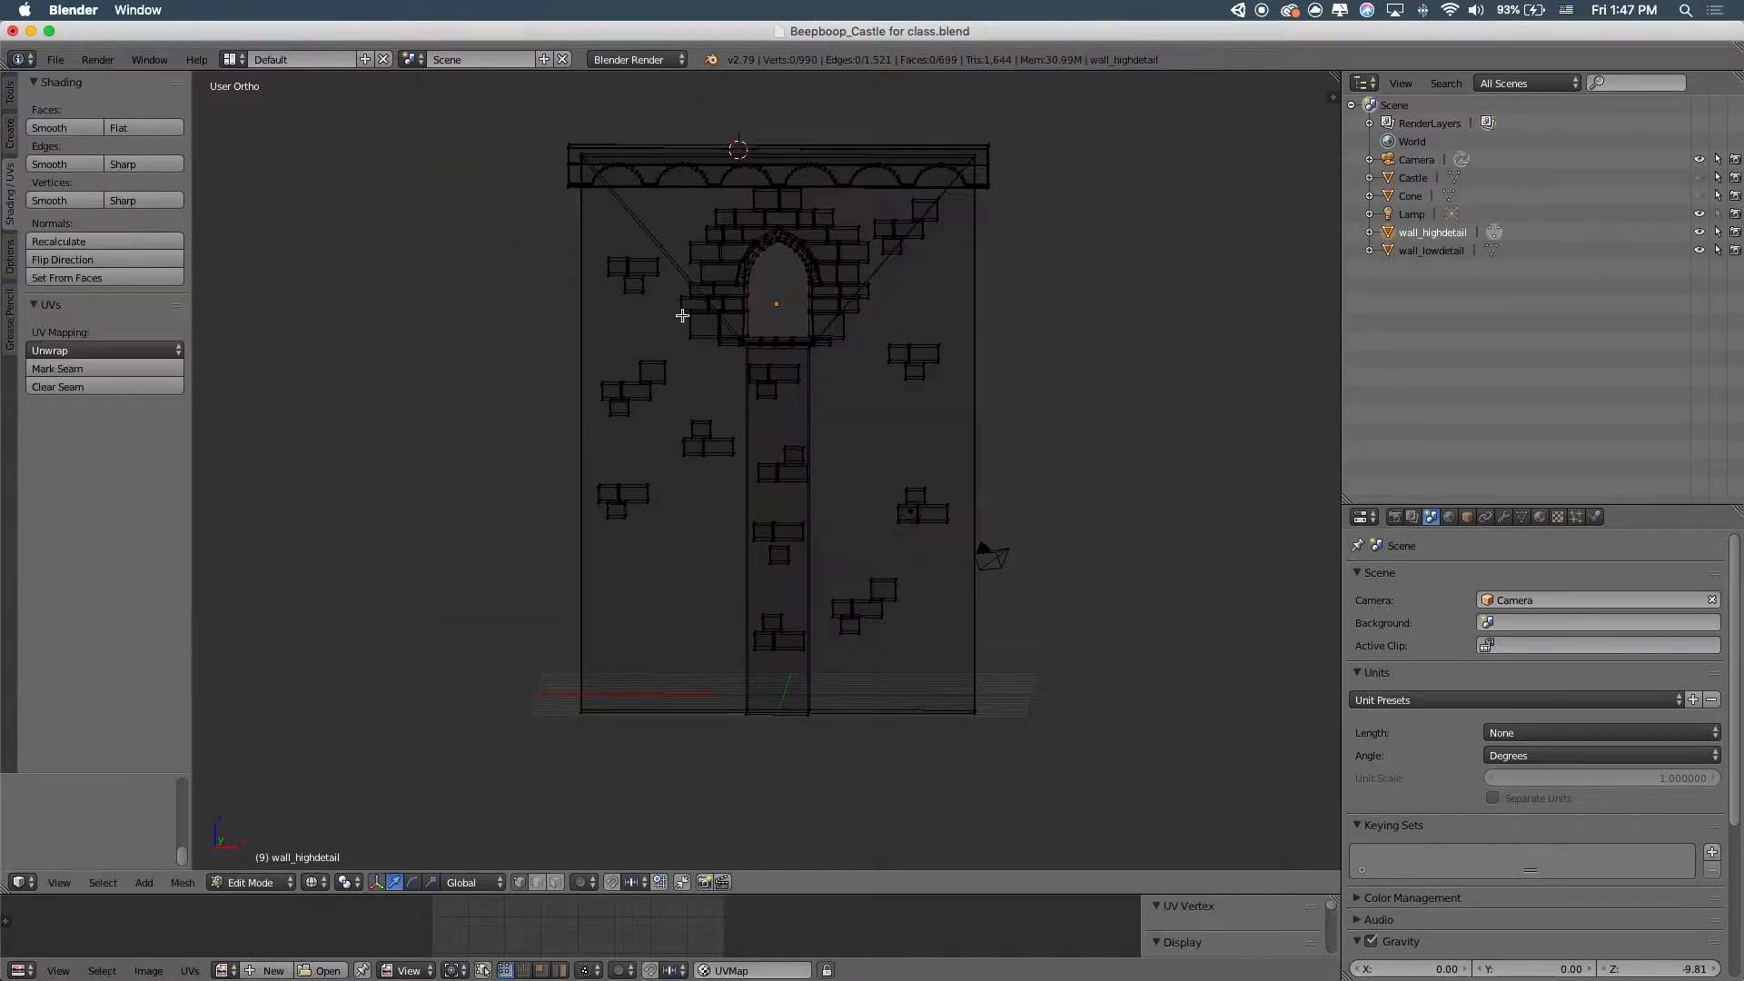
key(a)
key(Tab)
scroll(886, 408, up, 2)
click(1699, 250)
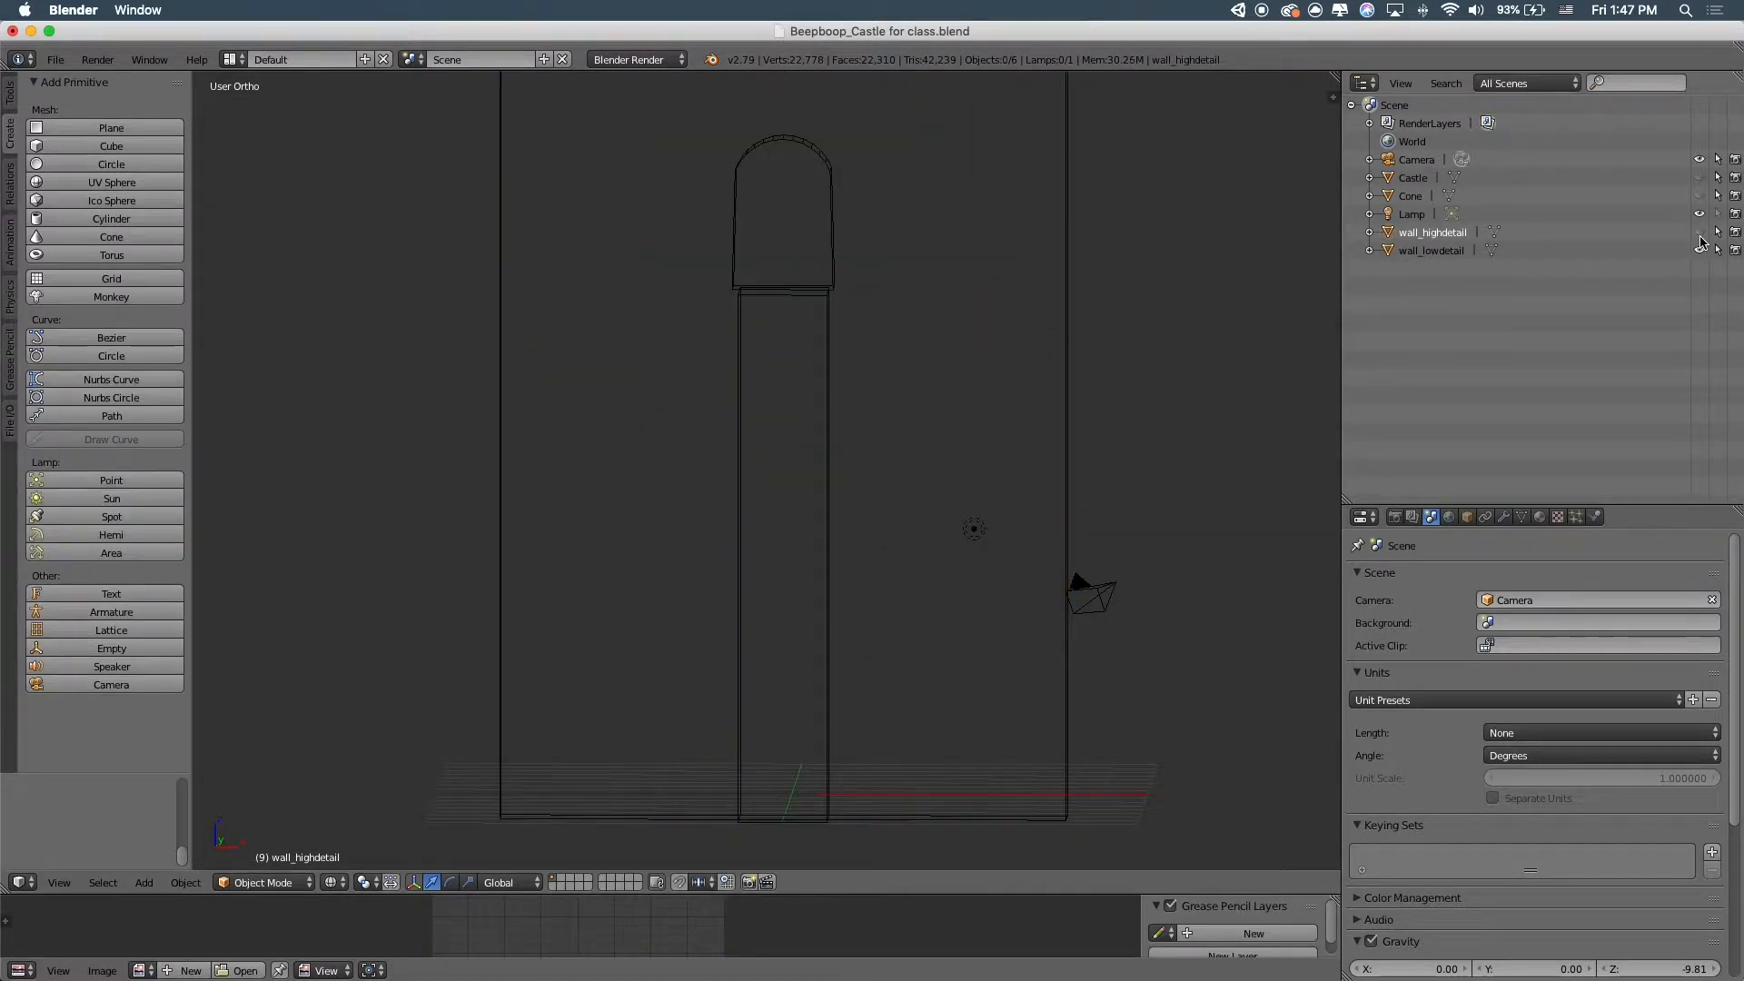
click(1472, 255)
click(1699, 250)
Open wall_lowdetail in Edit Mode with solid shading and select its whole mesh
key(Tab)
scroll(896, 362, down, 3)
mouse_move(895, 363)
middle_down()
mouse_move(772, 389)
mouse_move(825, 378)
middle_up()
key(a)
key(z)
scroll(793, 376, up, 3)
key(a)
scroll(793, 376, down, 3)
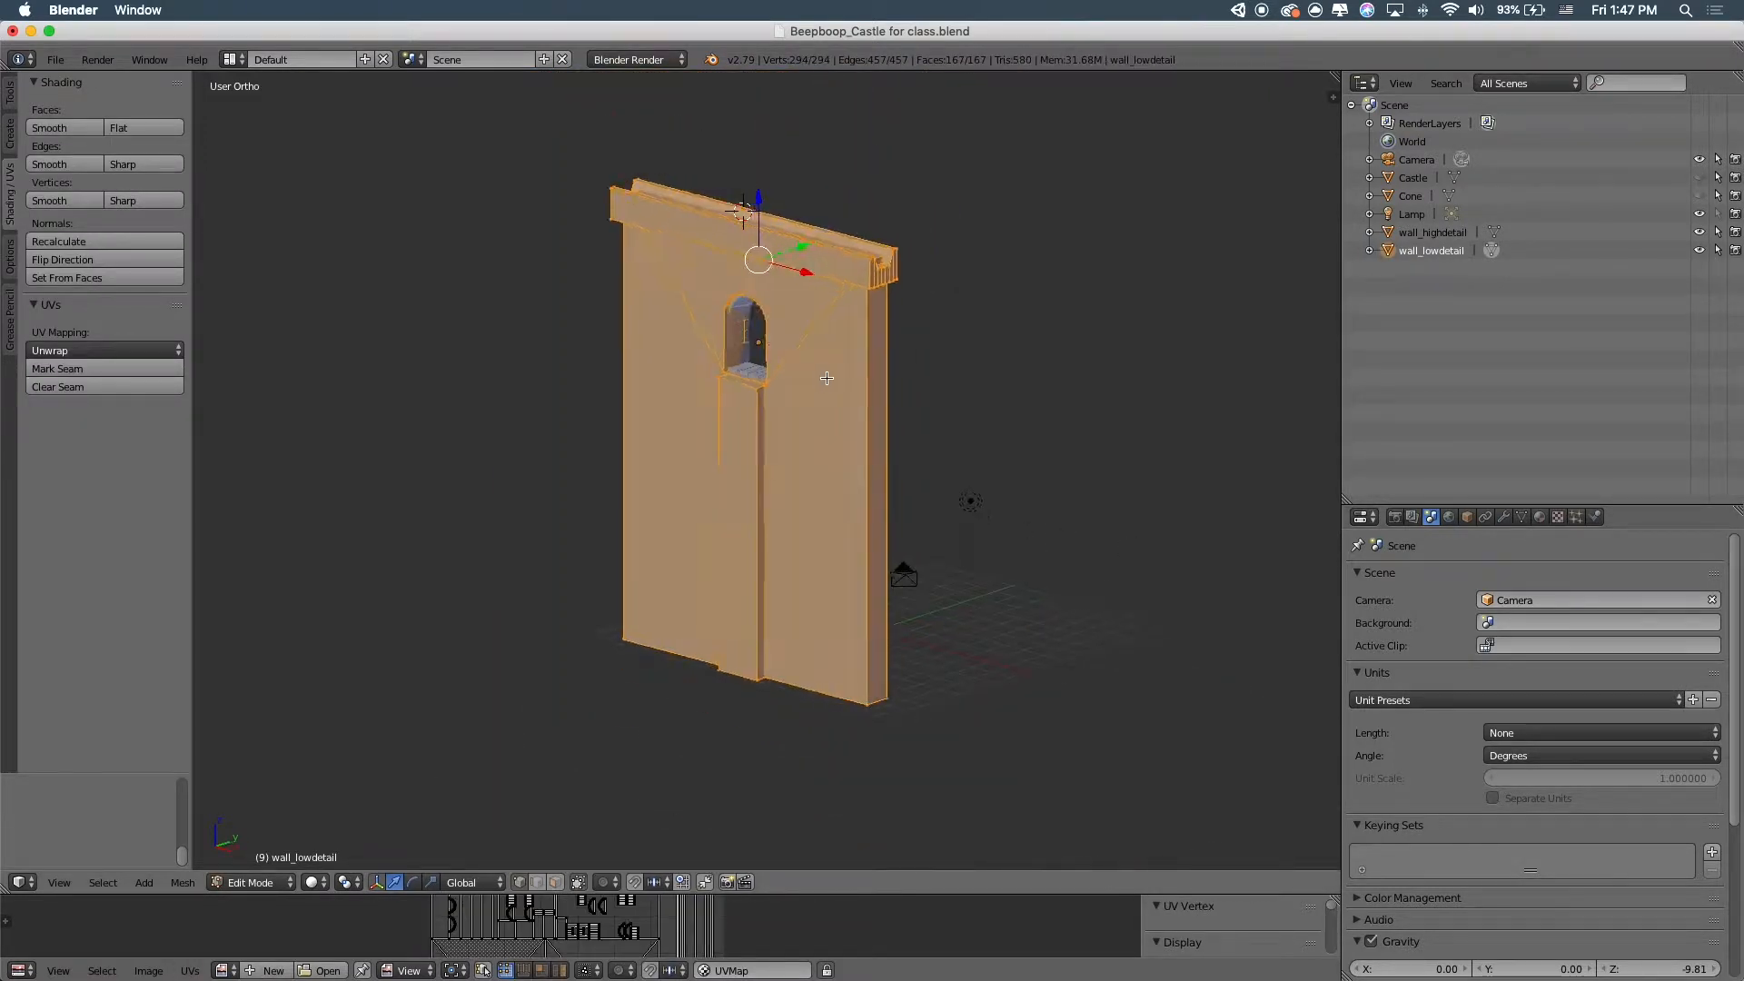
Select wall_highdetail in the viewport and examine its protruding bricks from the side in solid and wireframe shading
key(Tab)
key(z)
right_click(752, 405)
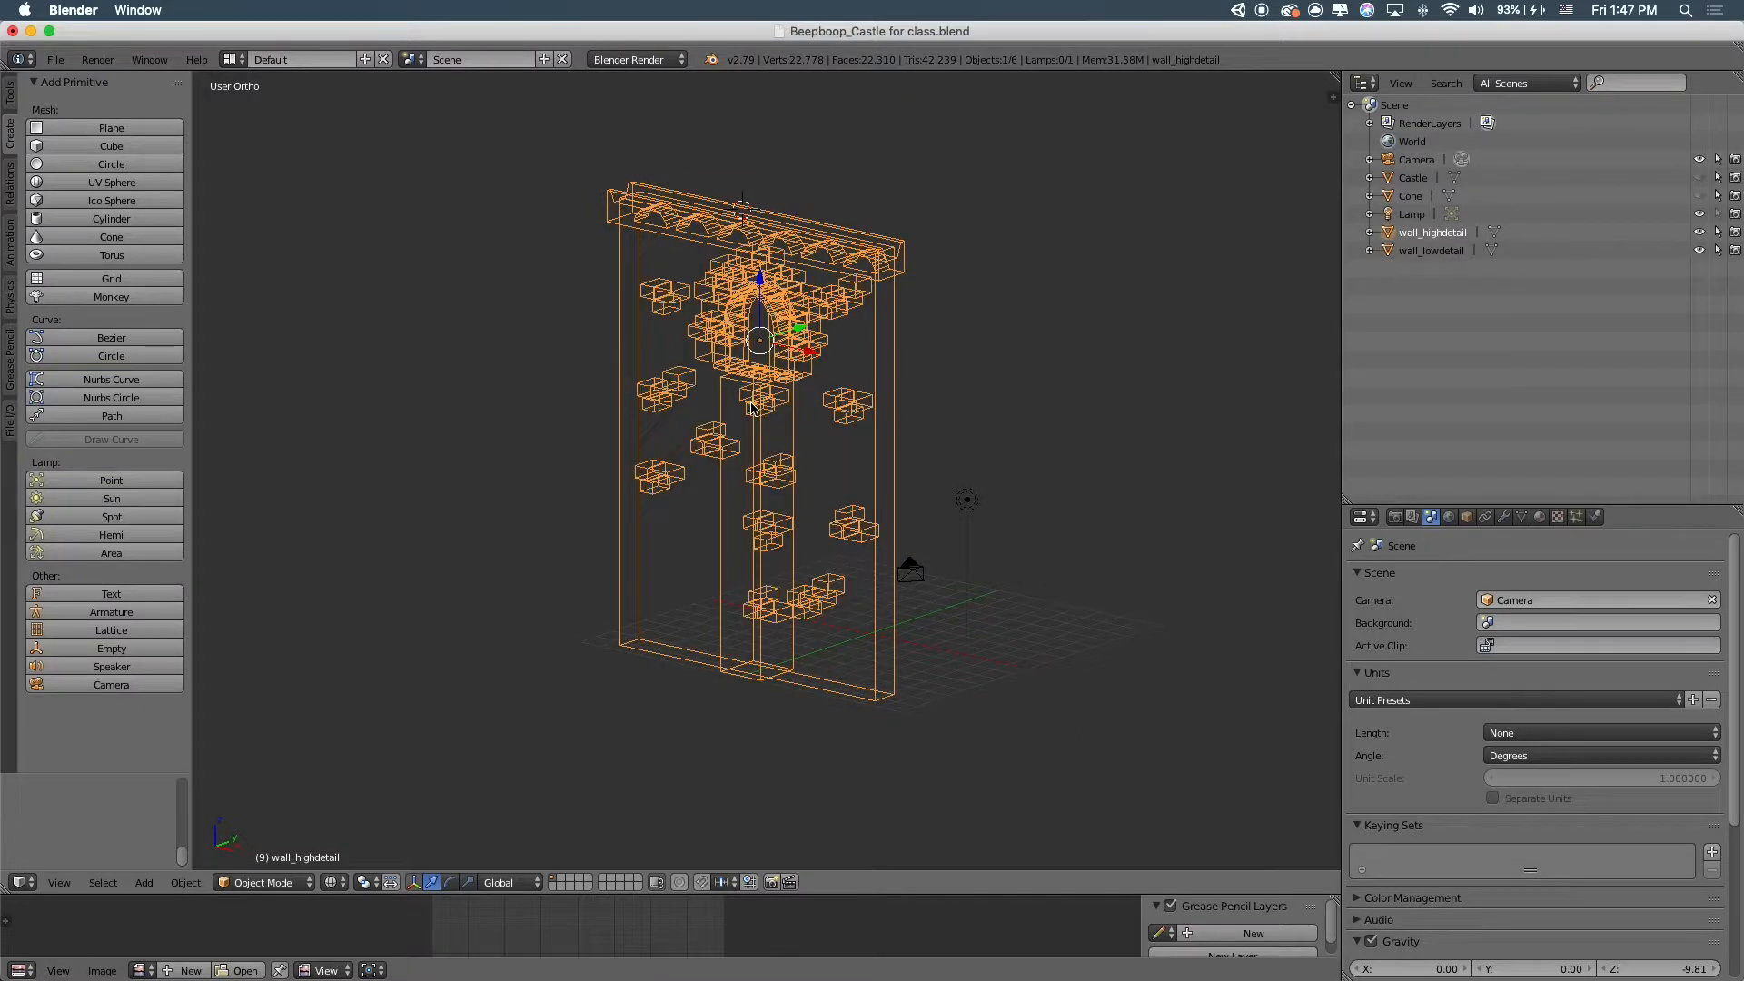
key(z)
middle_drag(828, 403, 618, 387)
scroll(635, 386, up, 3)
shift+middle_drag(724, 382, 721, 423)
scroll(922, 501, down, 3)
scroll(990, 512, up, 5)
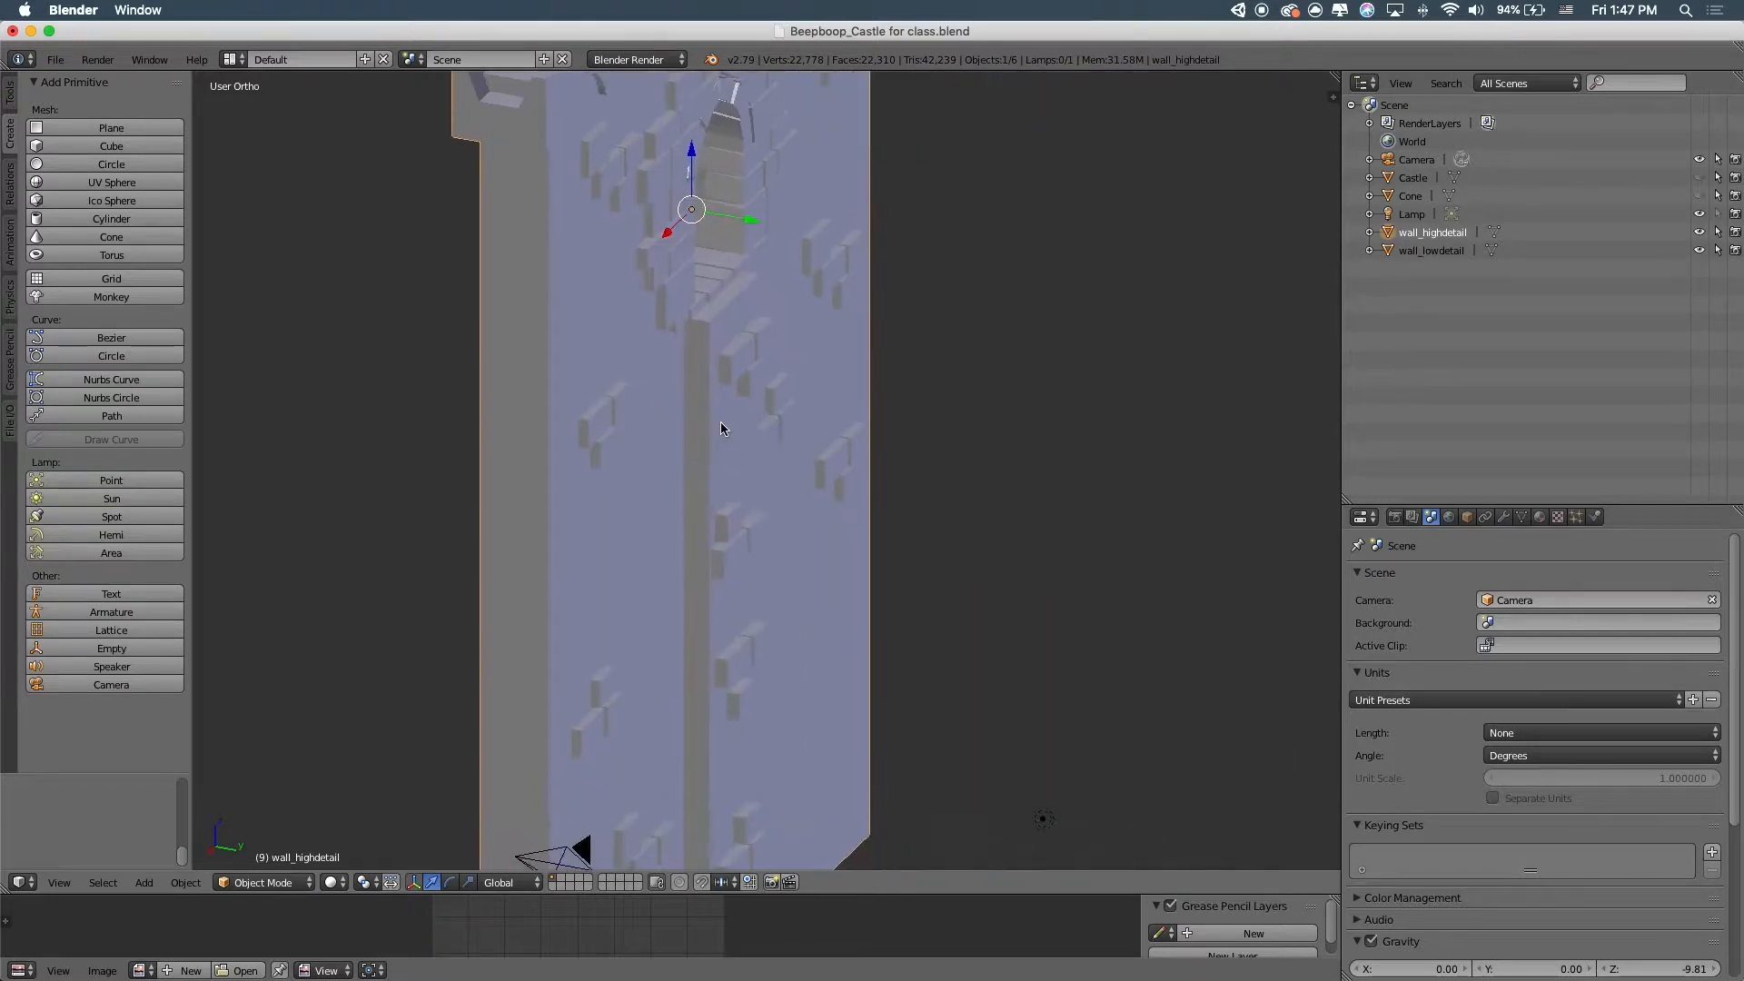
scroll(721, 423, down, 3)
scroll(674, 294, up, 3)
key(z)
key(z)
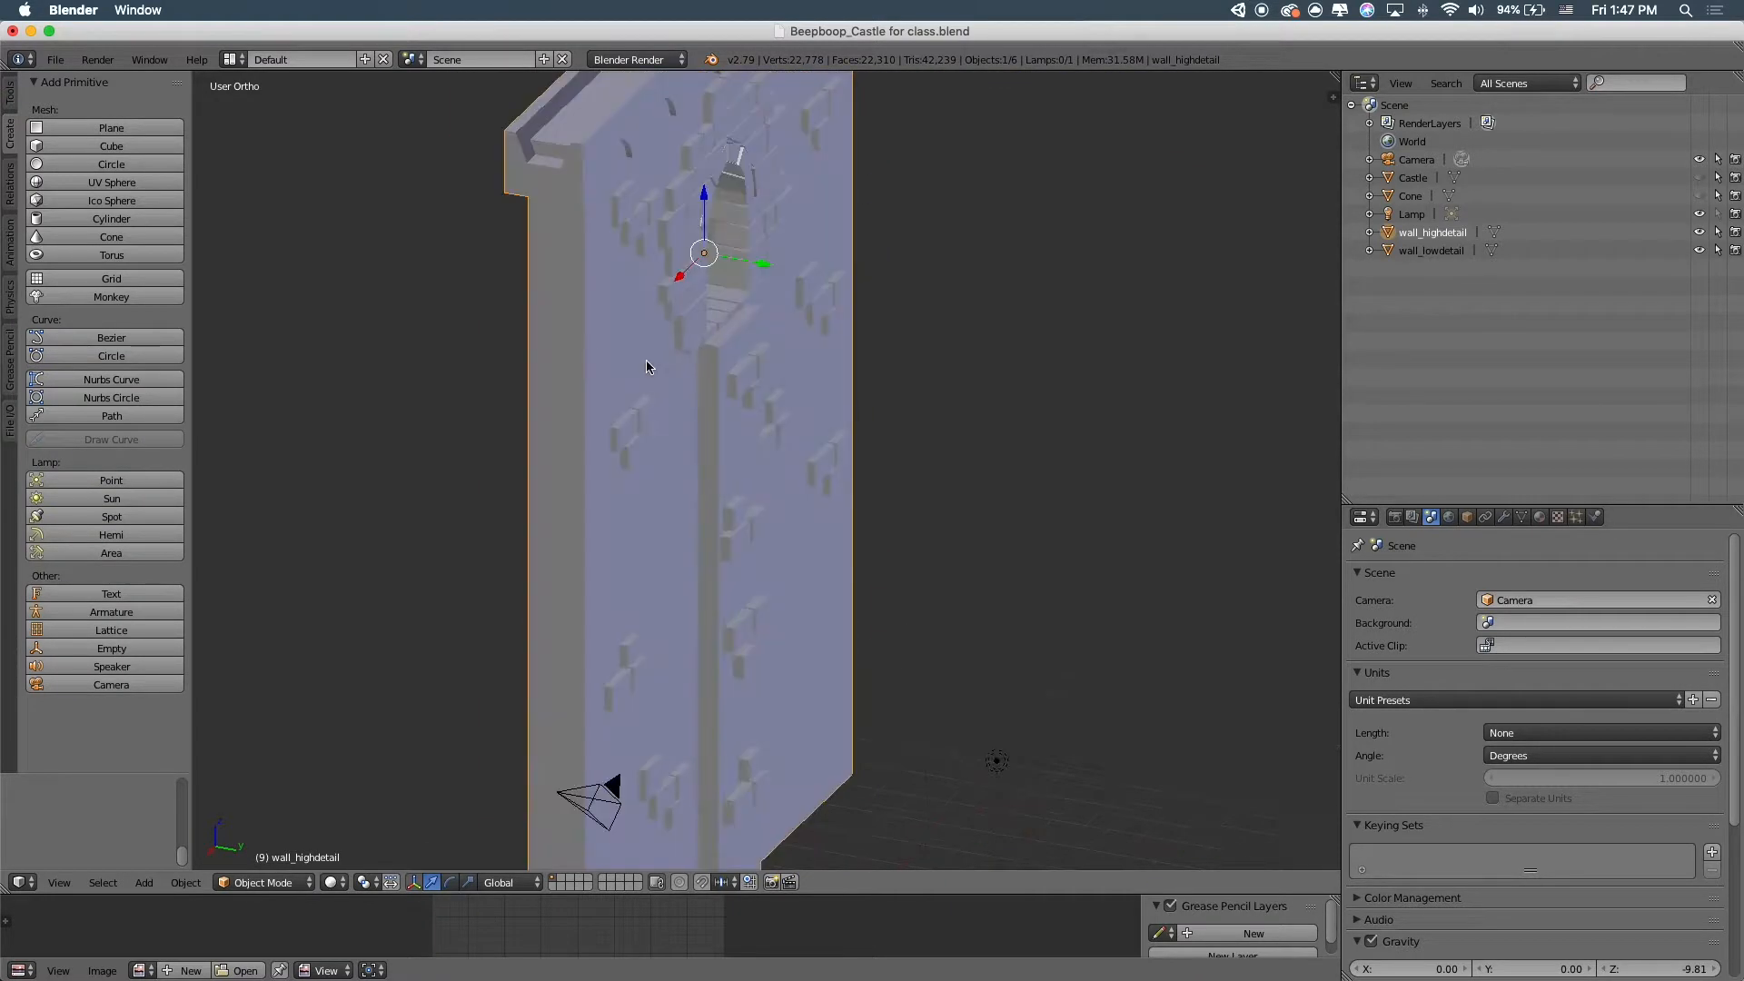
key(z)
key(z)
scroll(774, 188, down, 3)
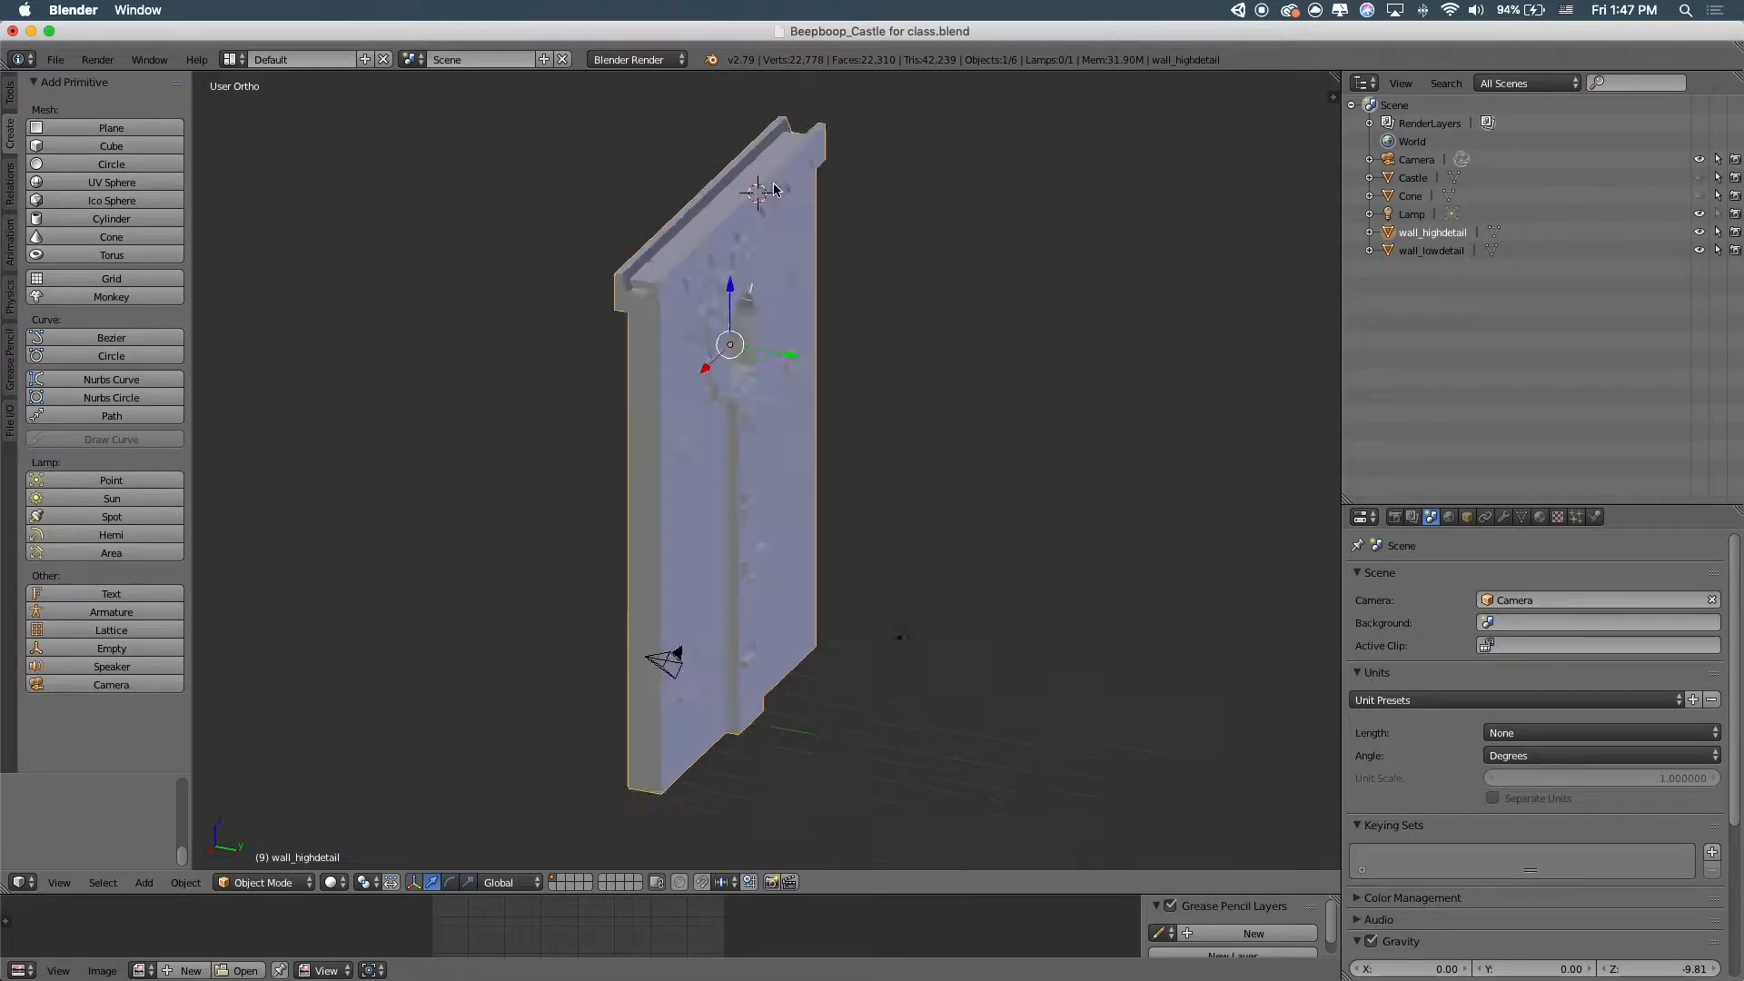
Open wall_highdetail in Edit Mode and examine the bricks around the window and the wall's side profile
key(z)
key(Tab)
scroll(858, 336, up, 5)
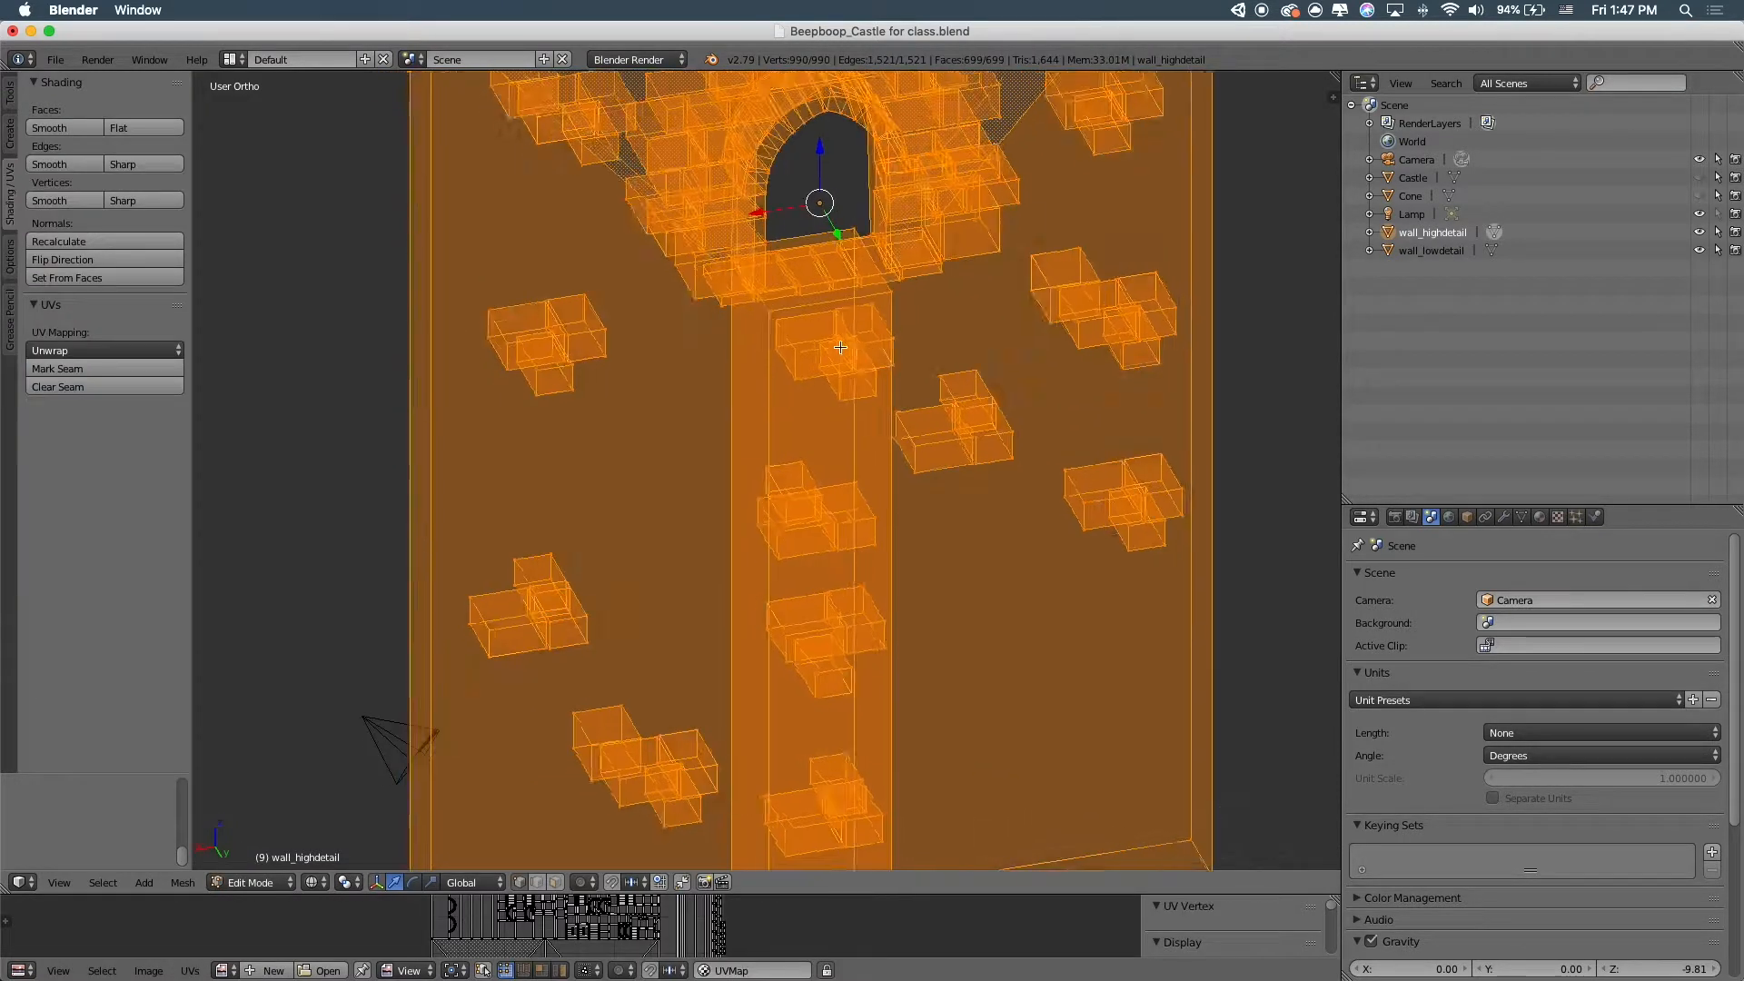
scroll(840, 347, down, 3)
scroll(834, 349, up, 3)
key(z)
scroll(895, 382, down, 3)
middle_drag(895, 385, 975, 373)
scroll(976, 374, up, 5)
shift+middle_drag(671, 194, 833, 479)
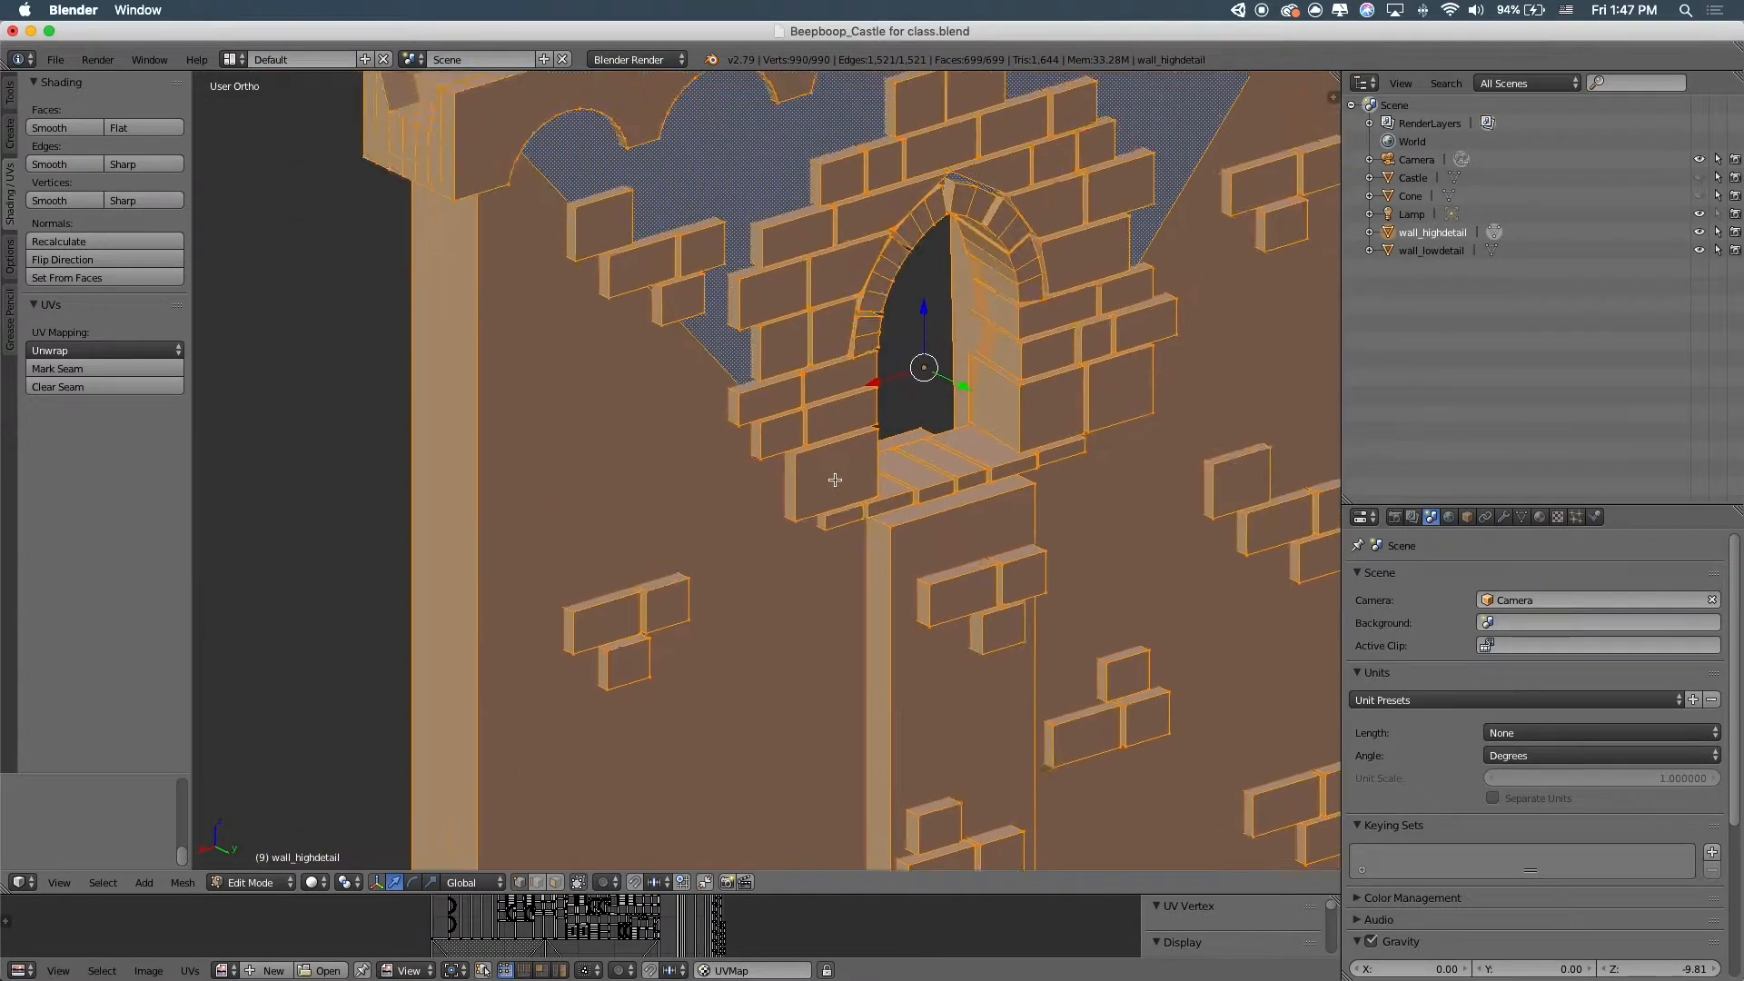
scroll(820, 450, up, 7)
shift+middle_drag(712, 356, 642, 533)
scroll(649, 486, down, 5)
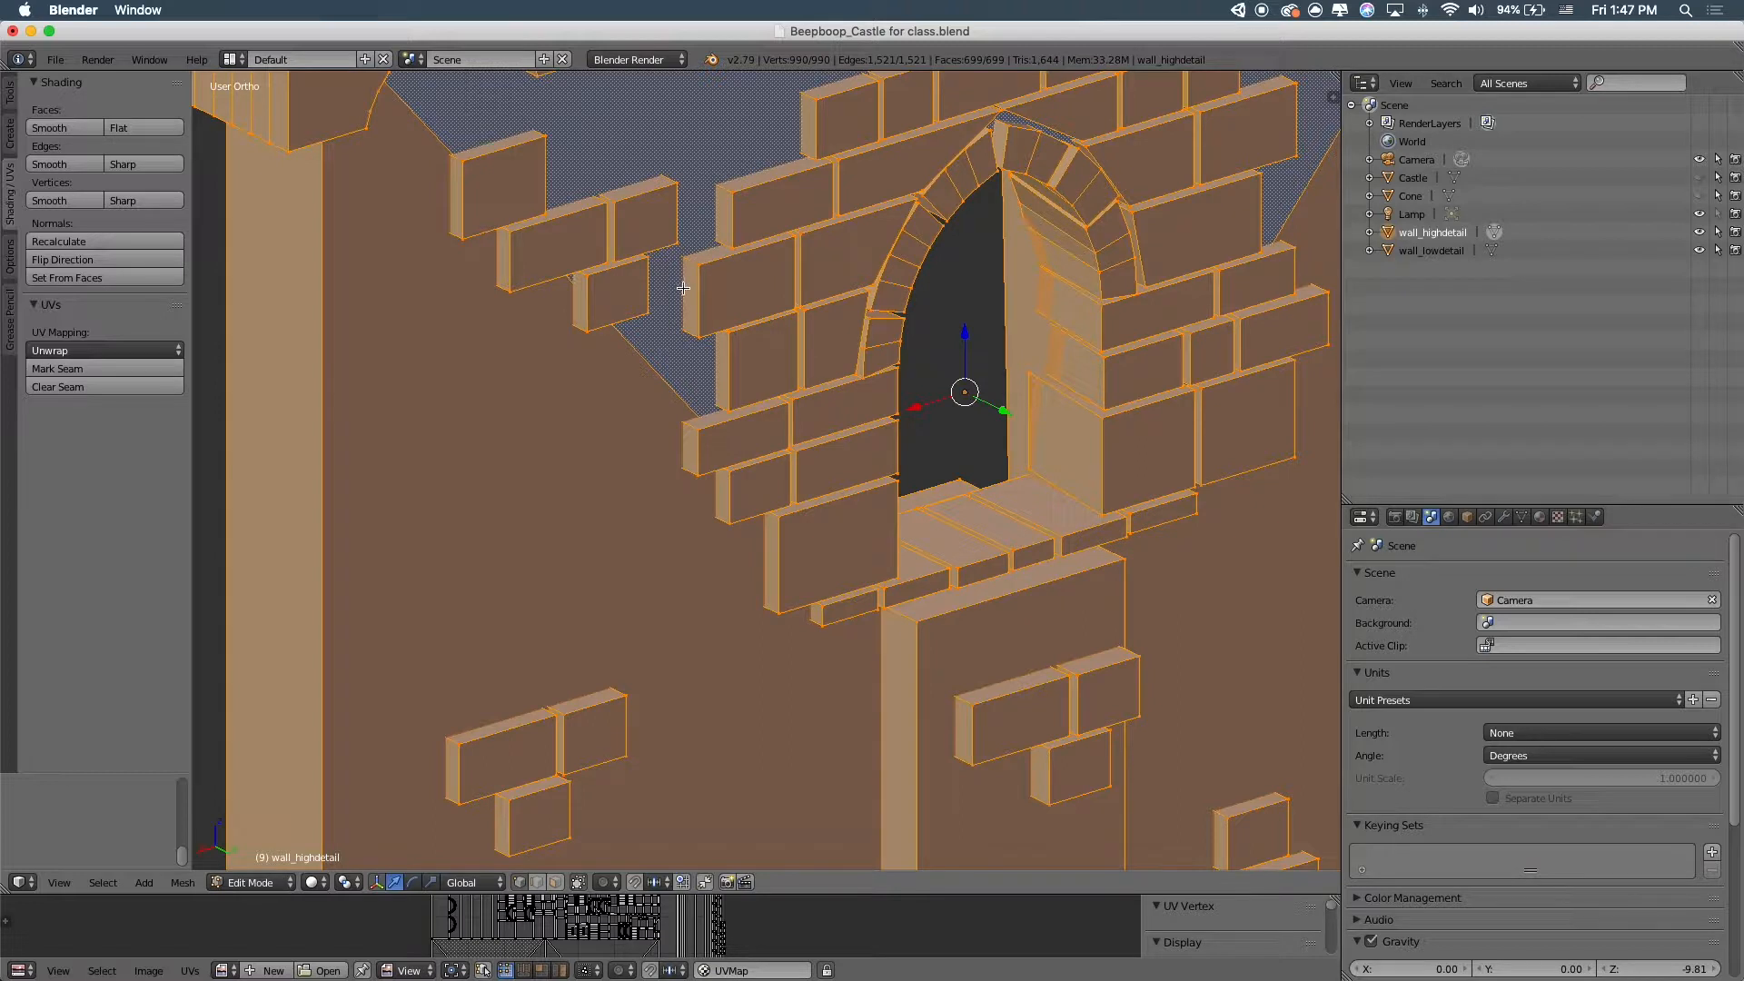
scroll(689, 314, down, 5)
middle_drag(689, 313, 811, 329)
scroll(840, 310, up, 3)
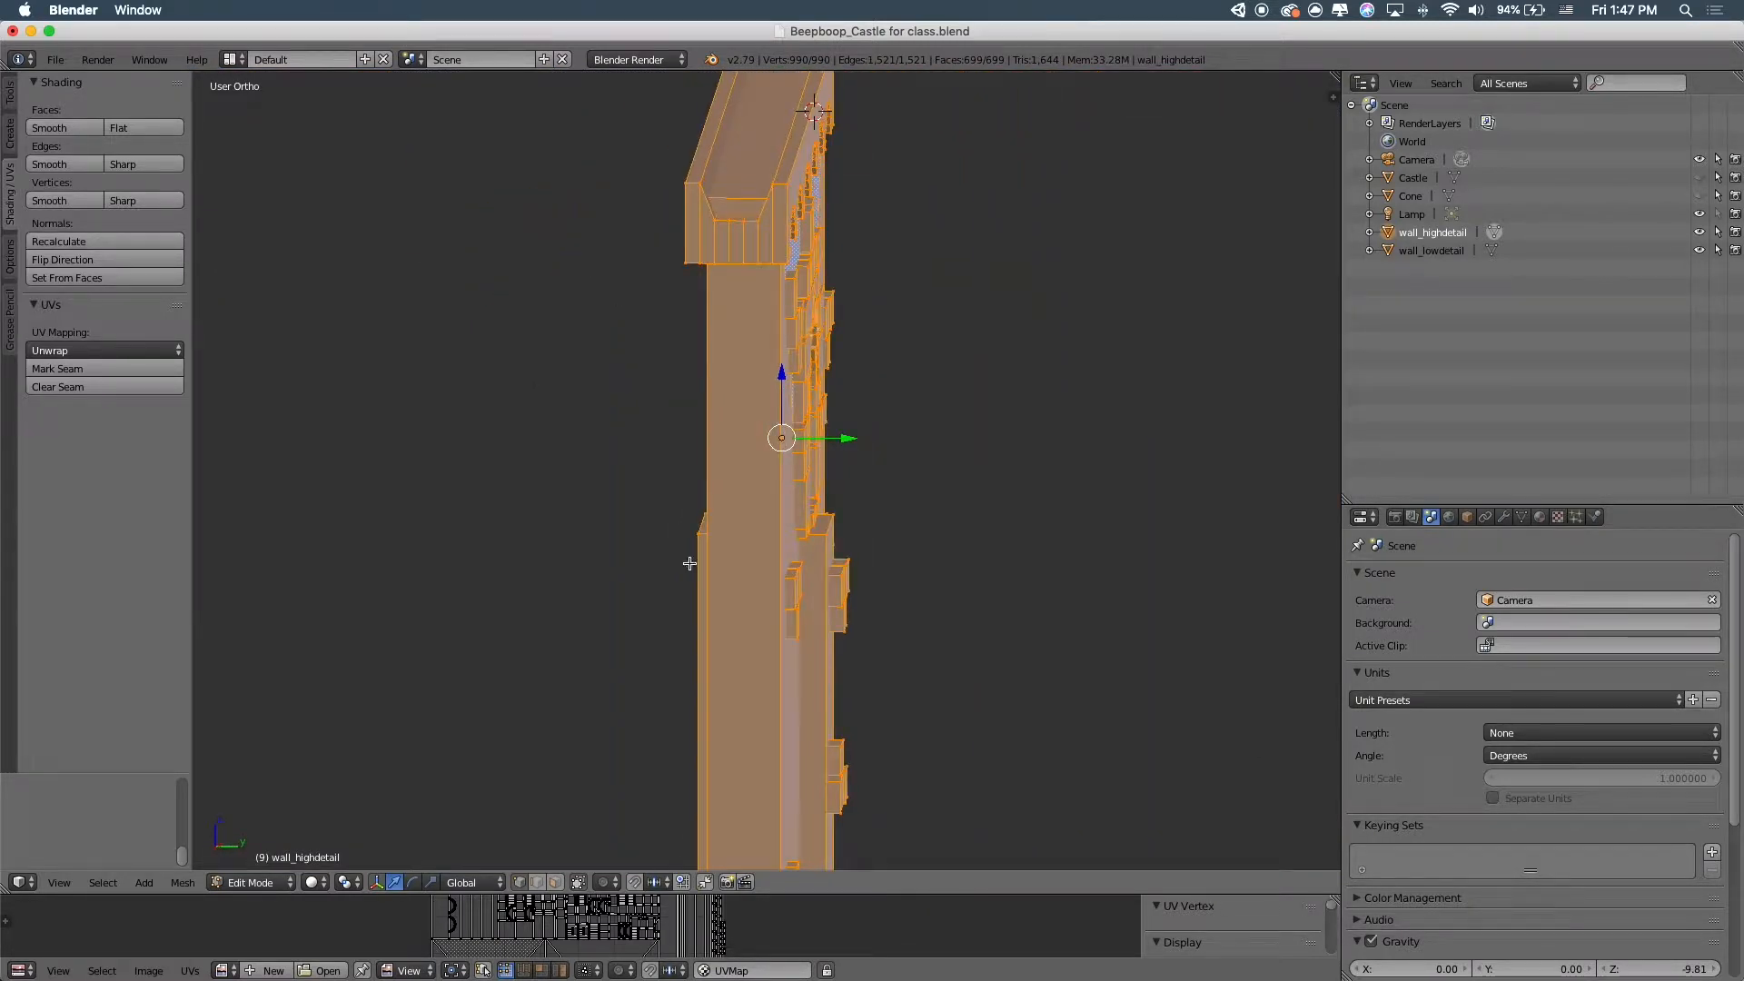
Switch to the desktop, preview DirtyBrick_N.jpg and examine its brick detail up close, and return to Blender
key(ctrl+Right)
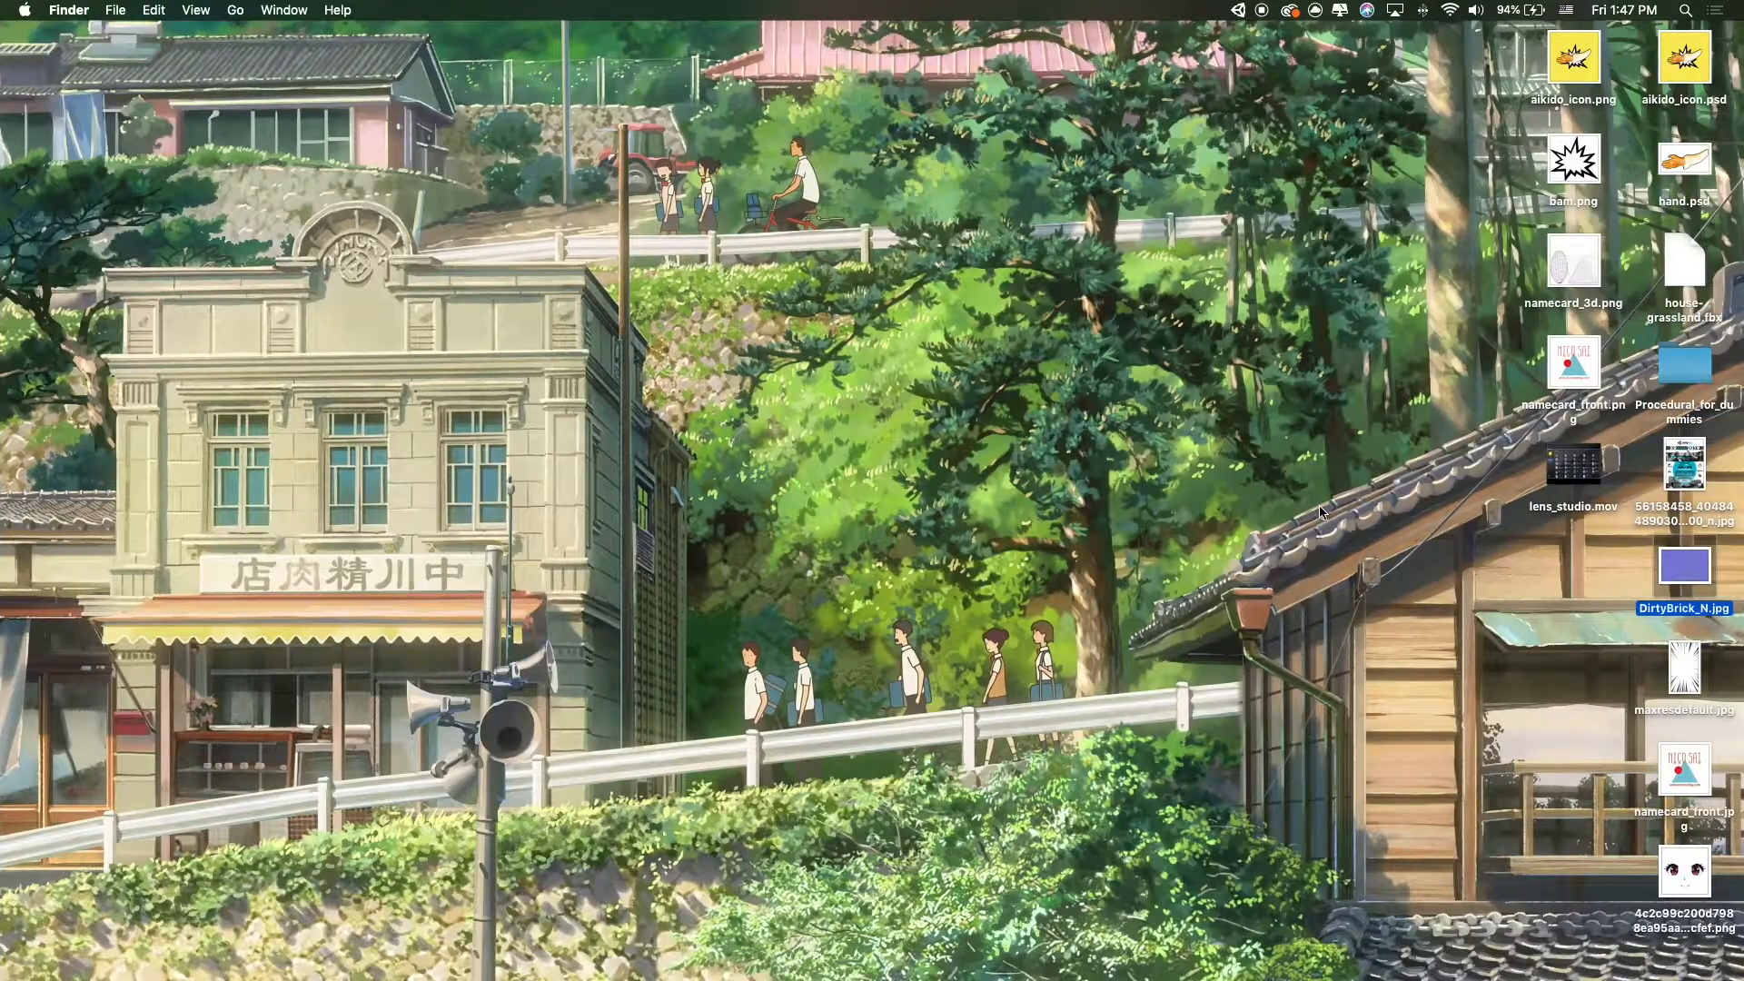
key(space)
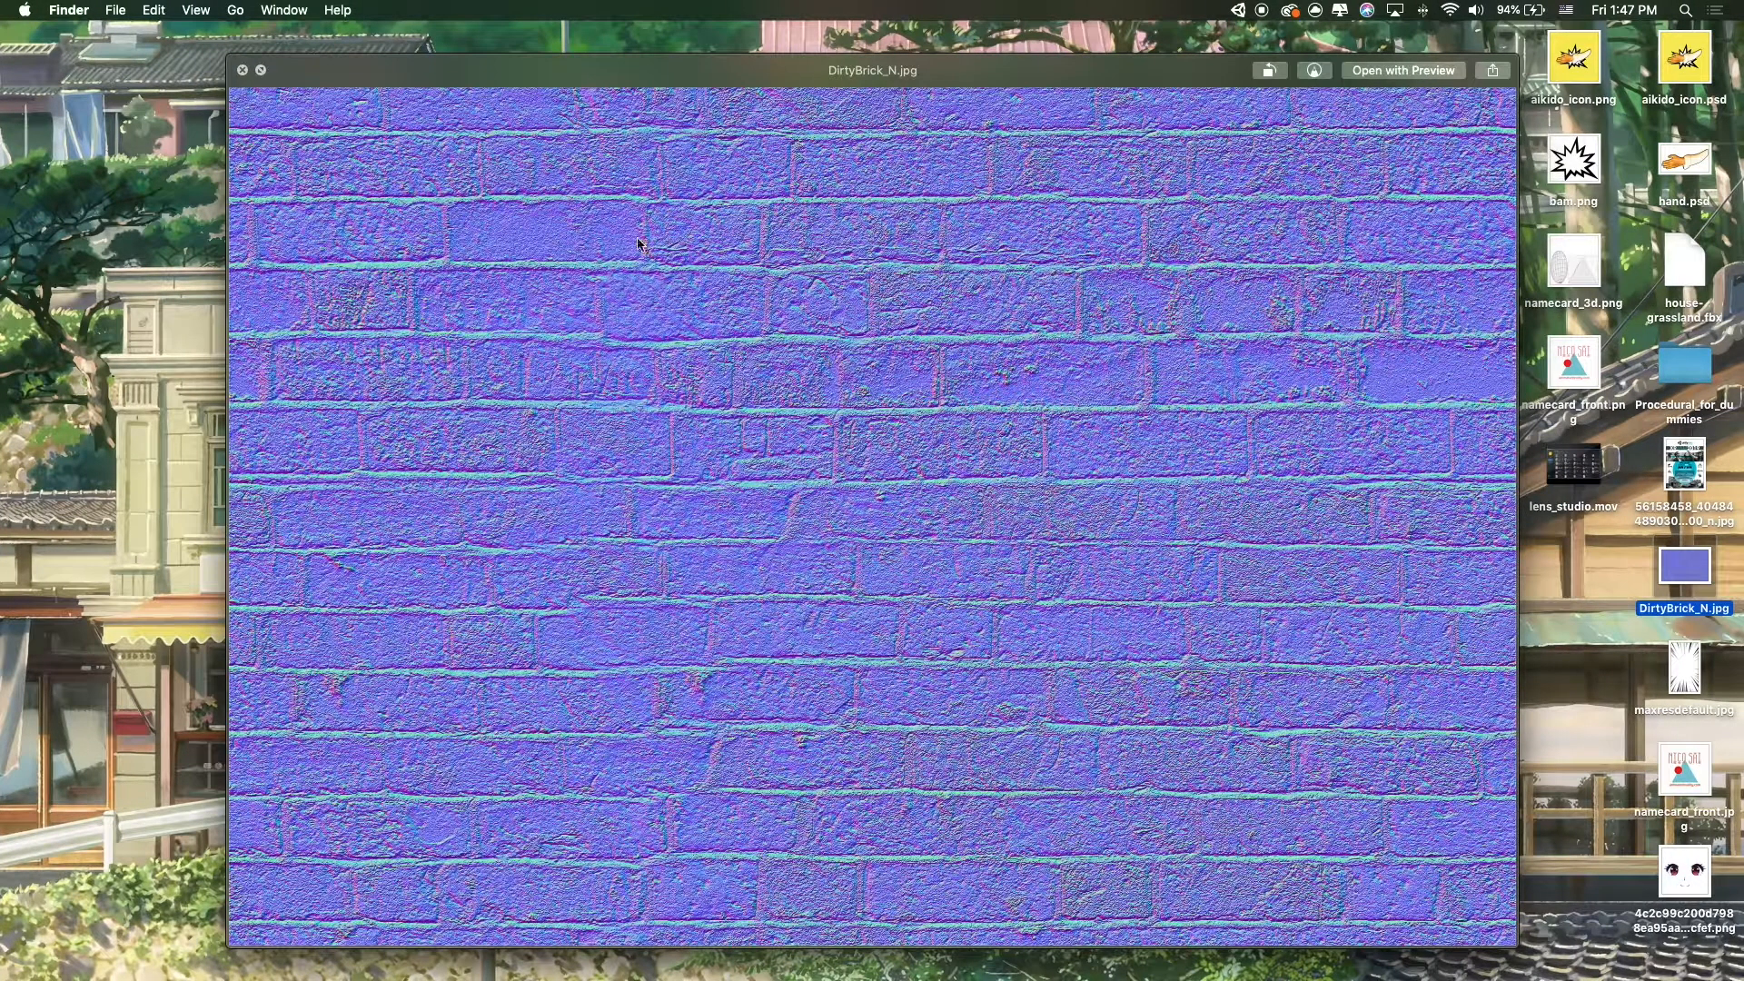
alt+scroll(604, 276, up, 5)
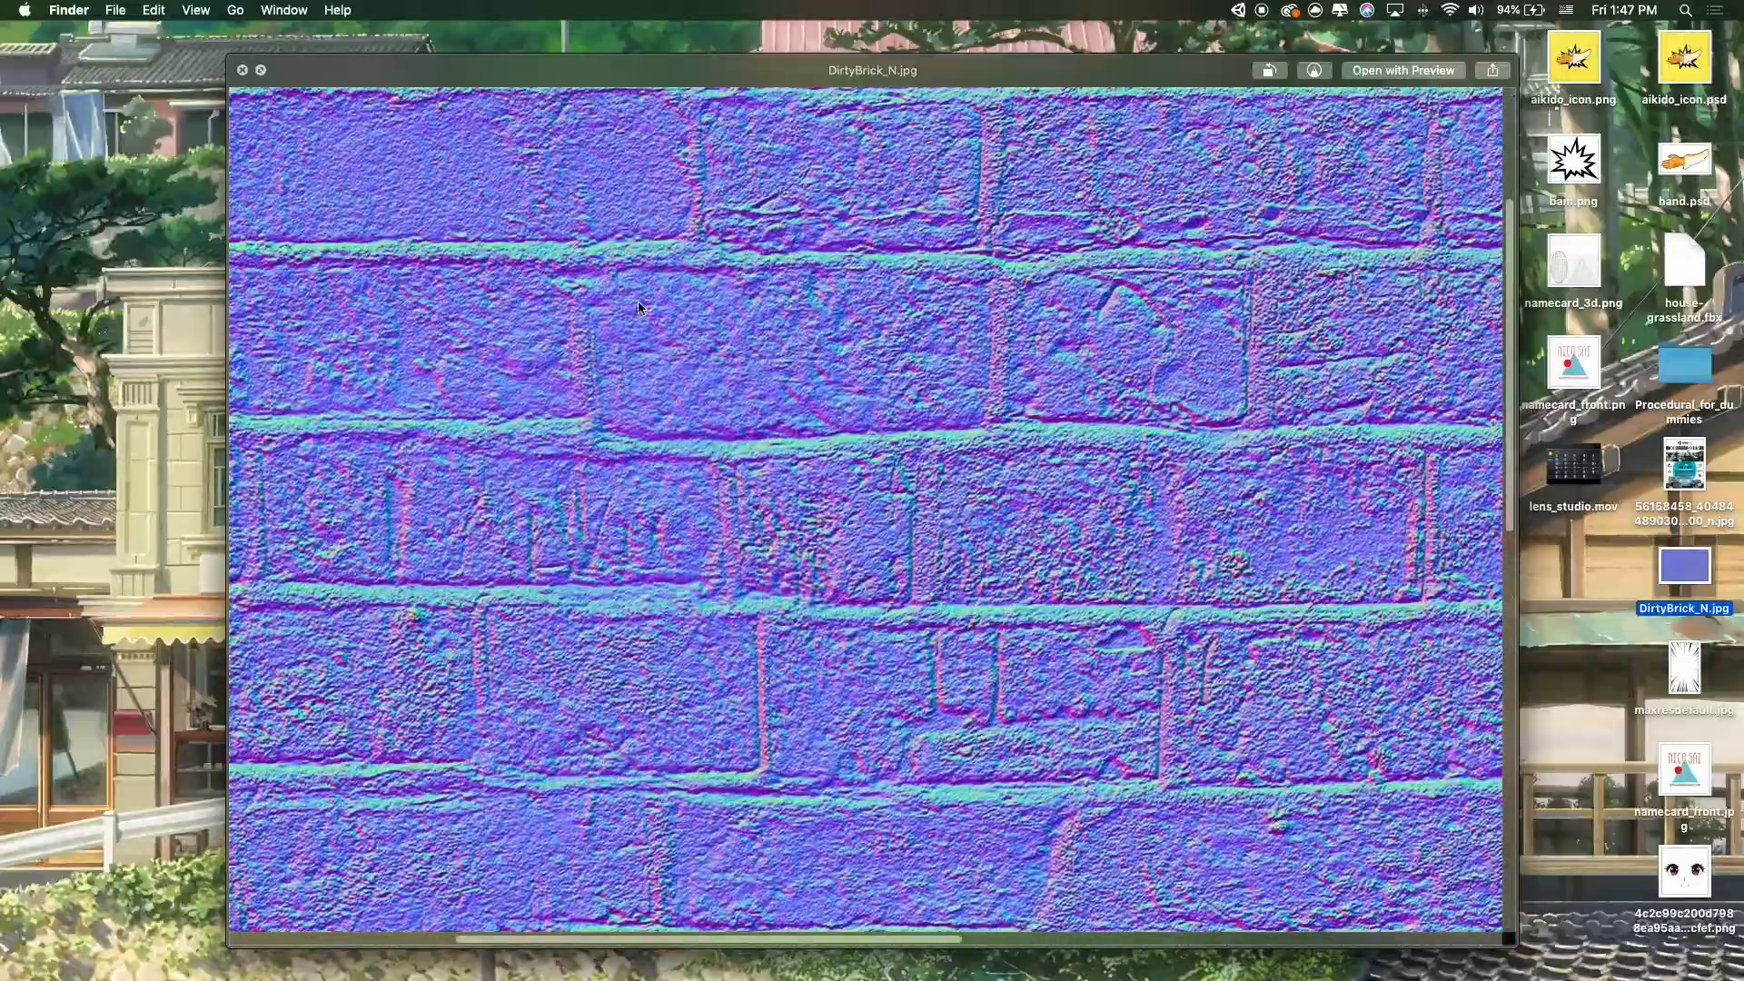
alt+scroll(638, 309, down, 5)
key(ctrl+Left)
key(space)
Inspect wall_highdetail's side profile, and return it to Object Mode in wireframe
scroll(669, 460, down, 3)
middle_drag(669, 461, 738, 459)
shift+middle_drag(915, 591, 909, 435)
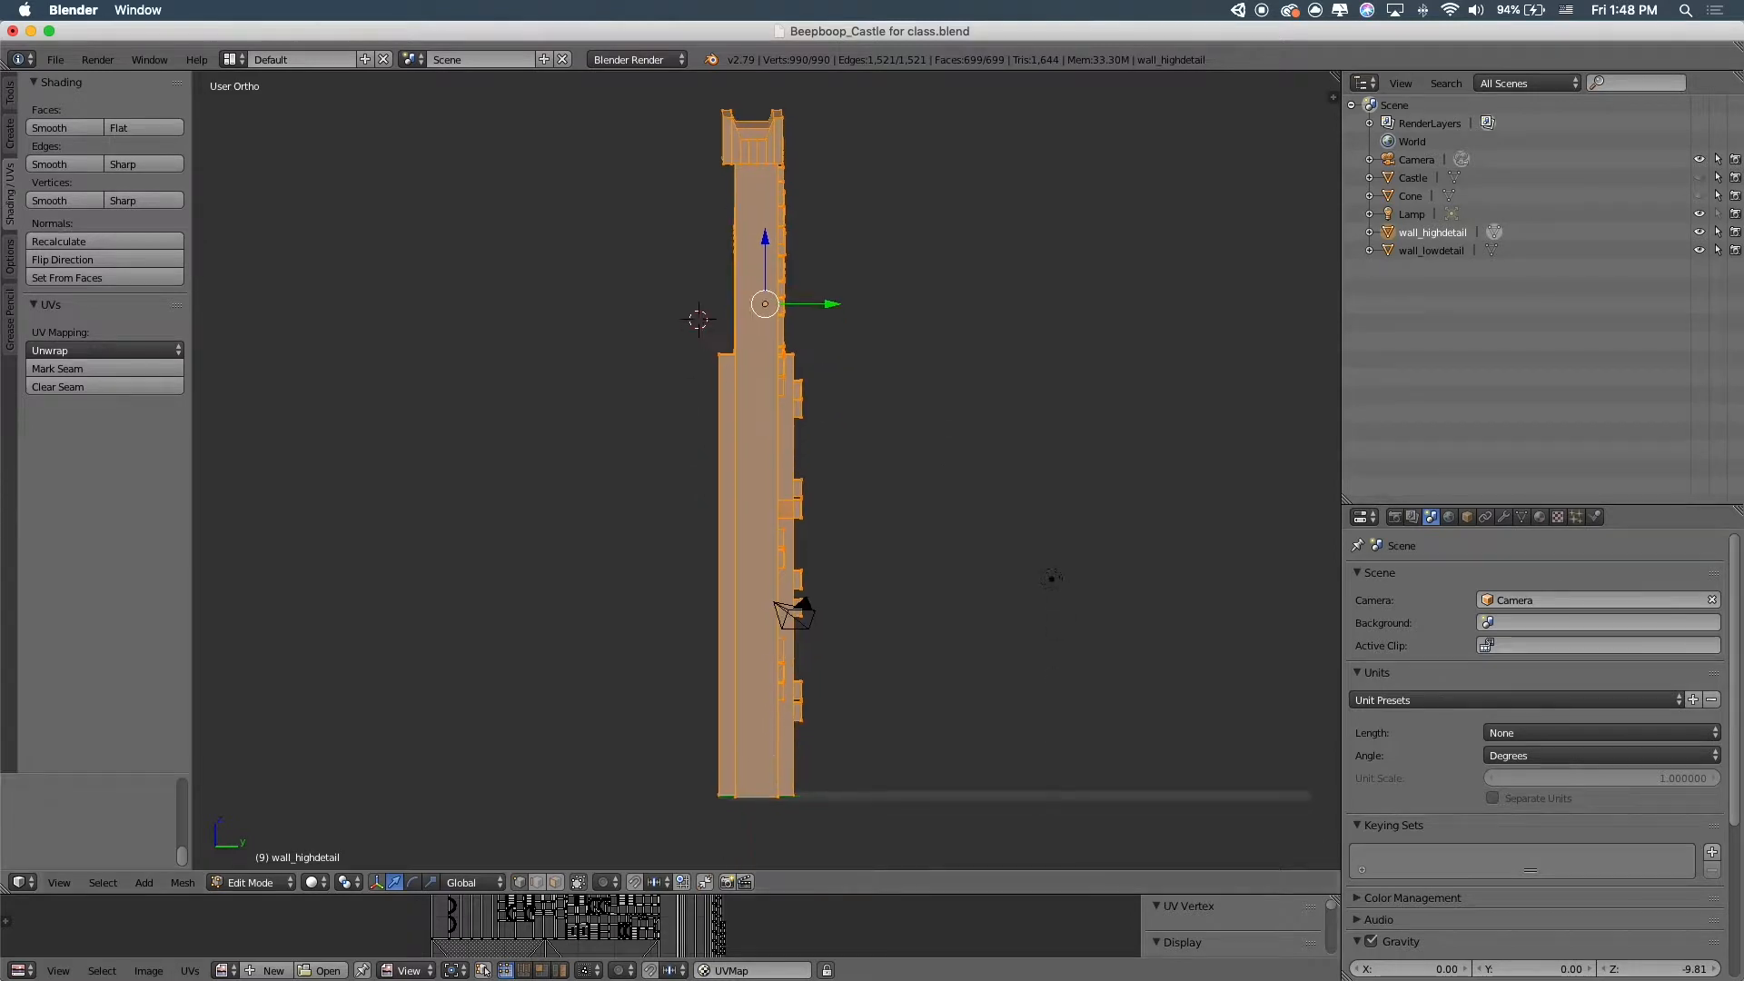
click(59, 882)
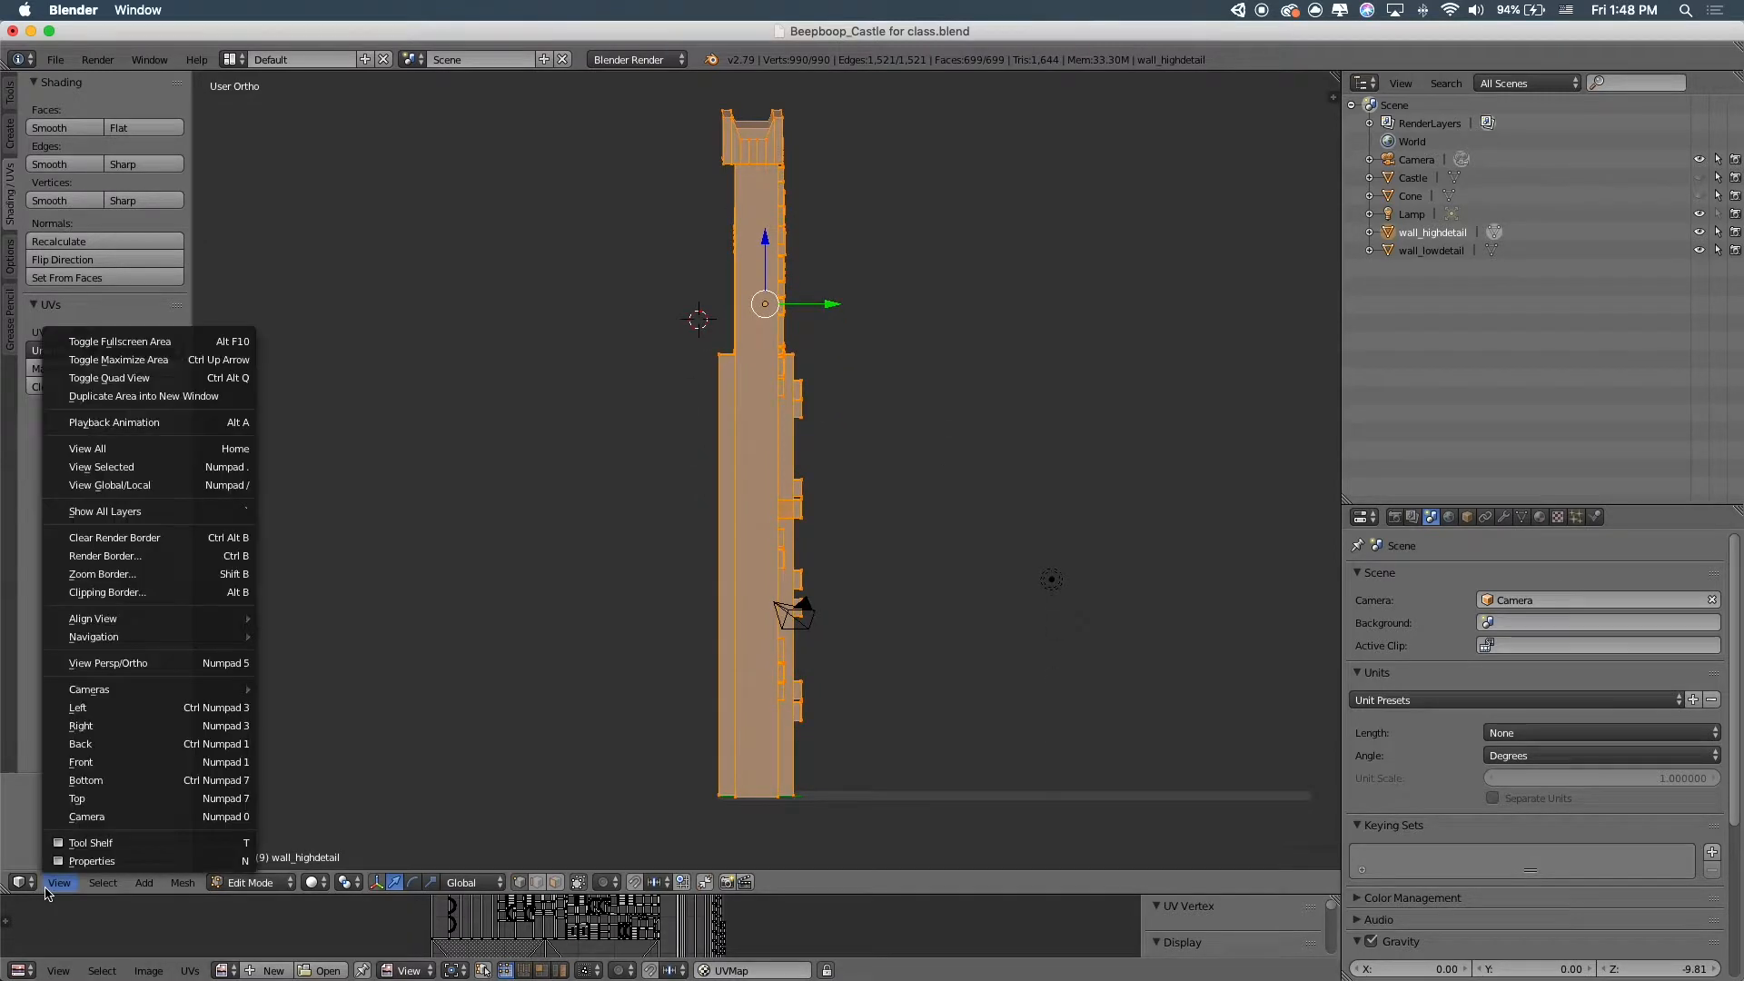
click(107, 719)
mouse_move(635, 349)
middle_down()
mouse_move(830, 381)
mouse_move(708, 345)
mouse_move(669, 378)
mouse_move(723, 371)
middle_up()
key(Tab)
key(z)
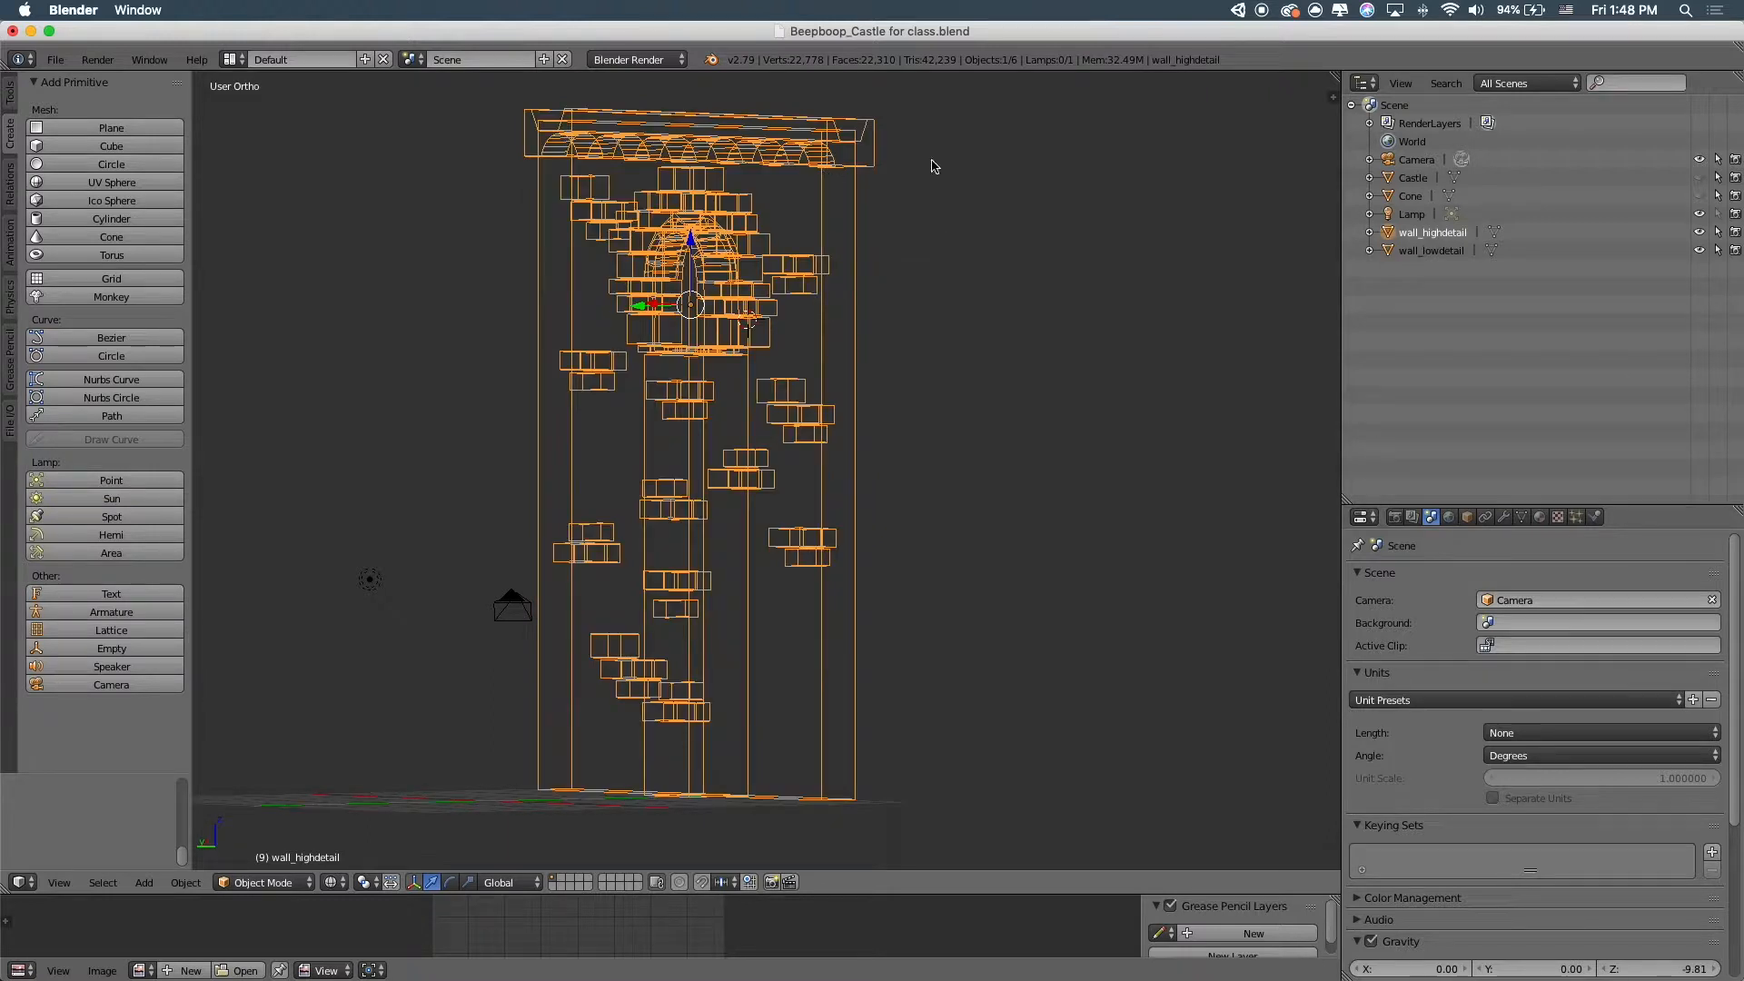
Enlarge the UV editor and open wall_lowdetail in Edit Mode to display its UV layout
click(1431, 251)
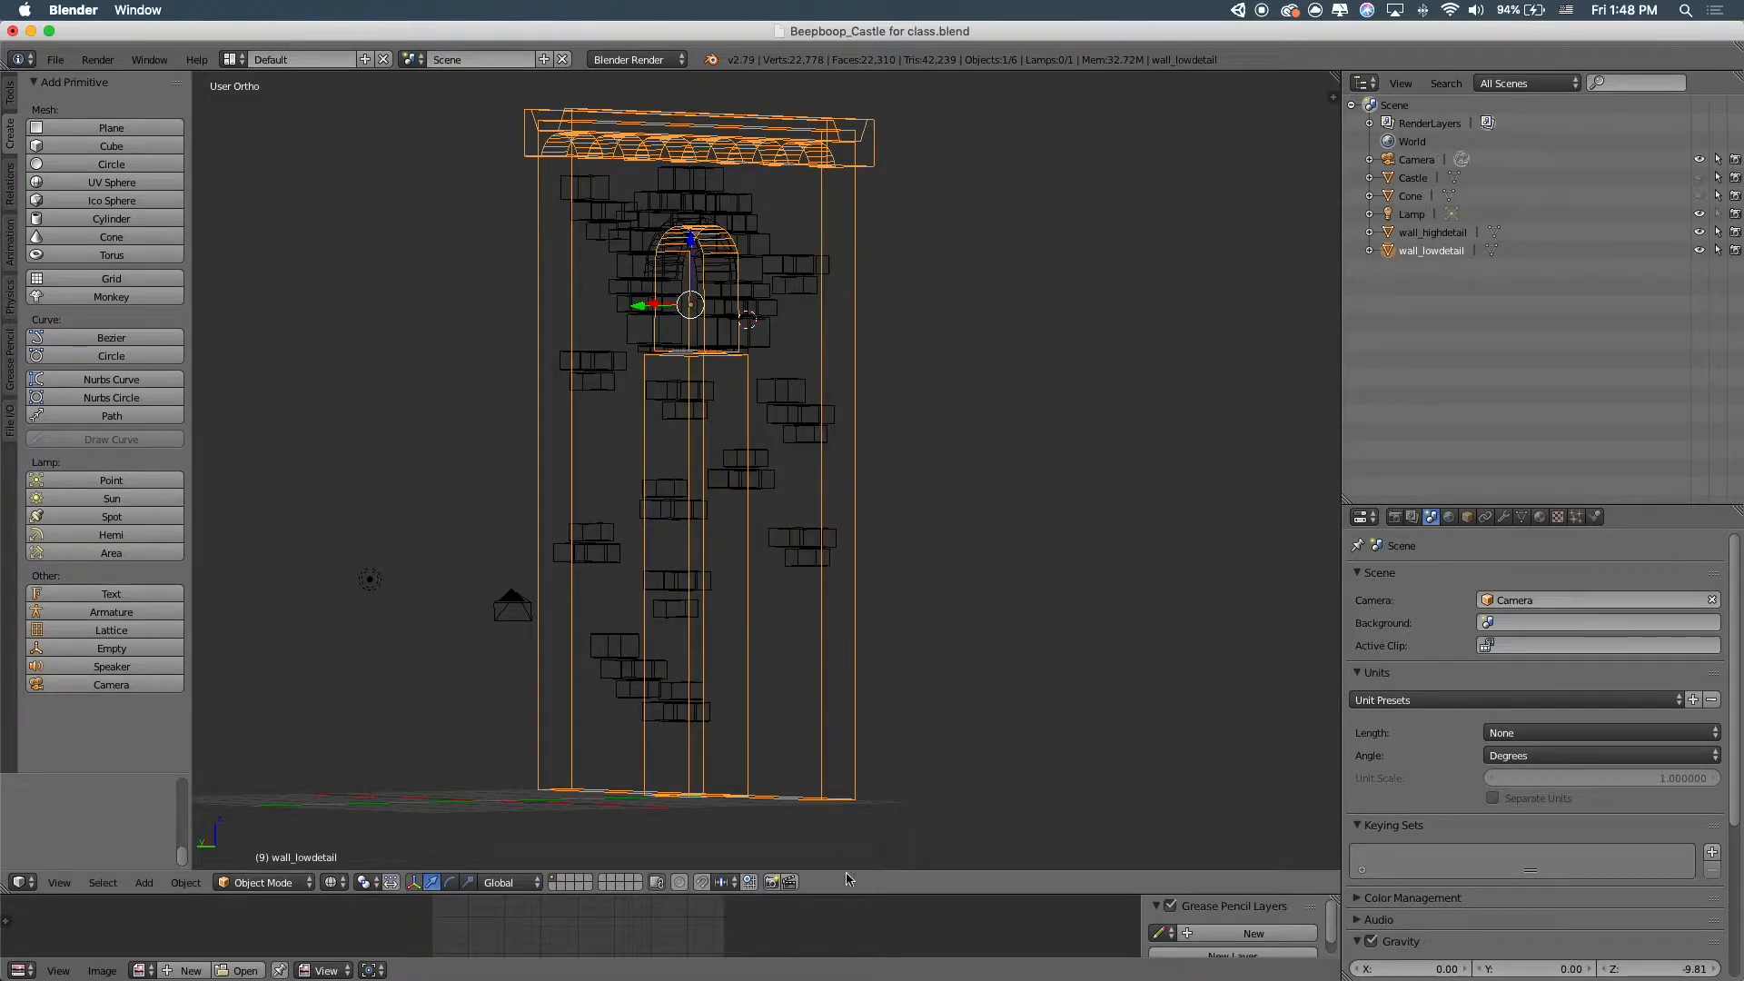
drag(849, 893, 861, 612)
right_click(789, 258)
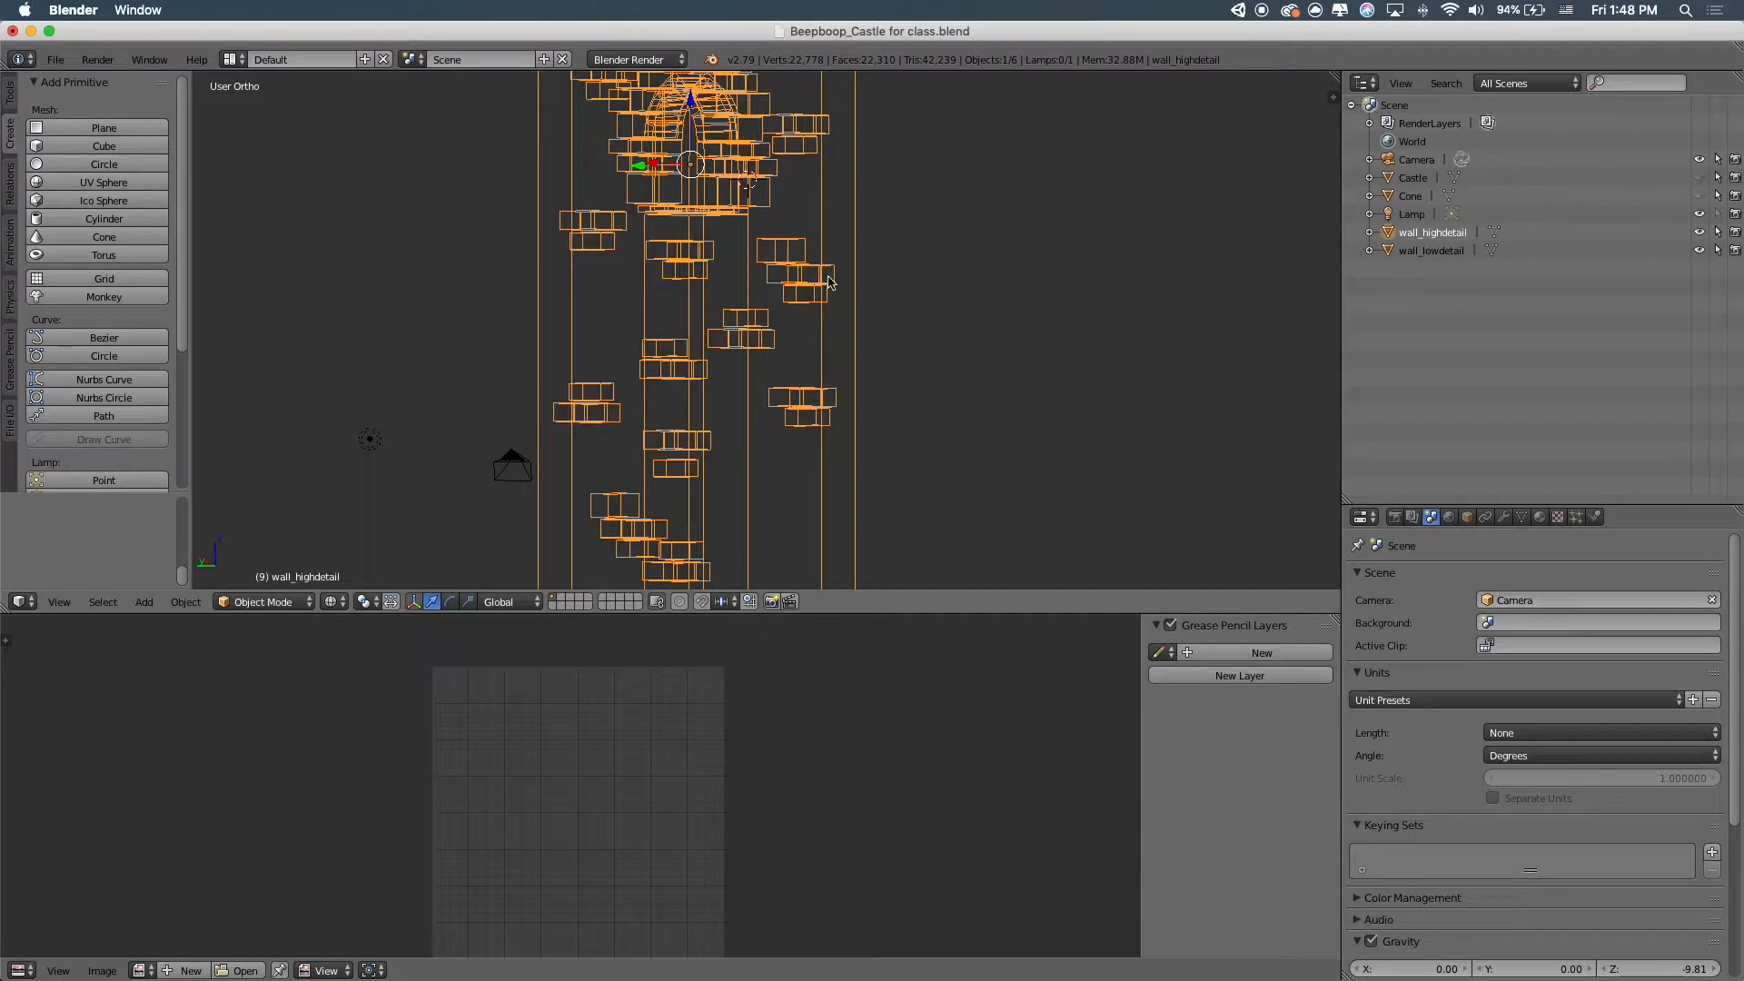
right_click(829, 282)
scroll(442, 787, down, 3)
scroll(527, 787, up, 3)
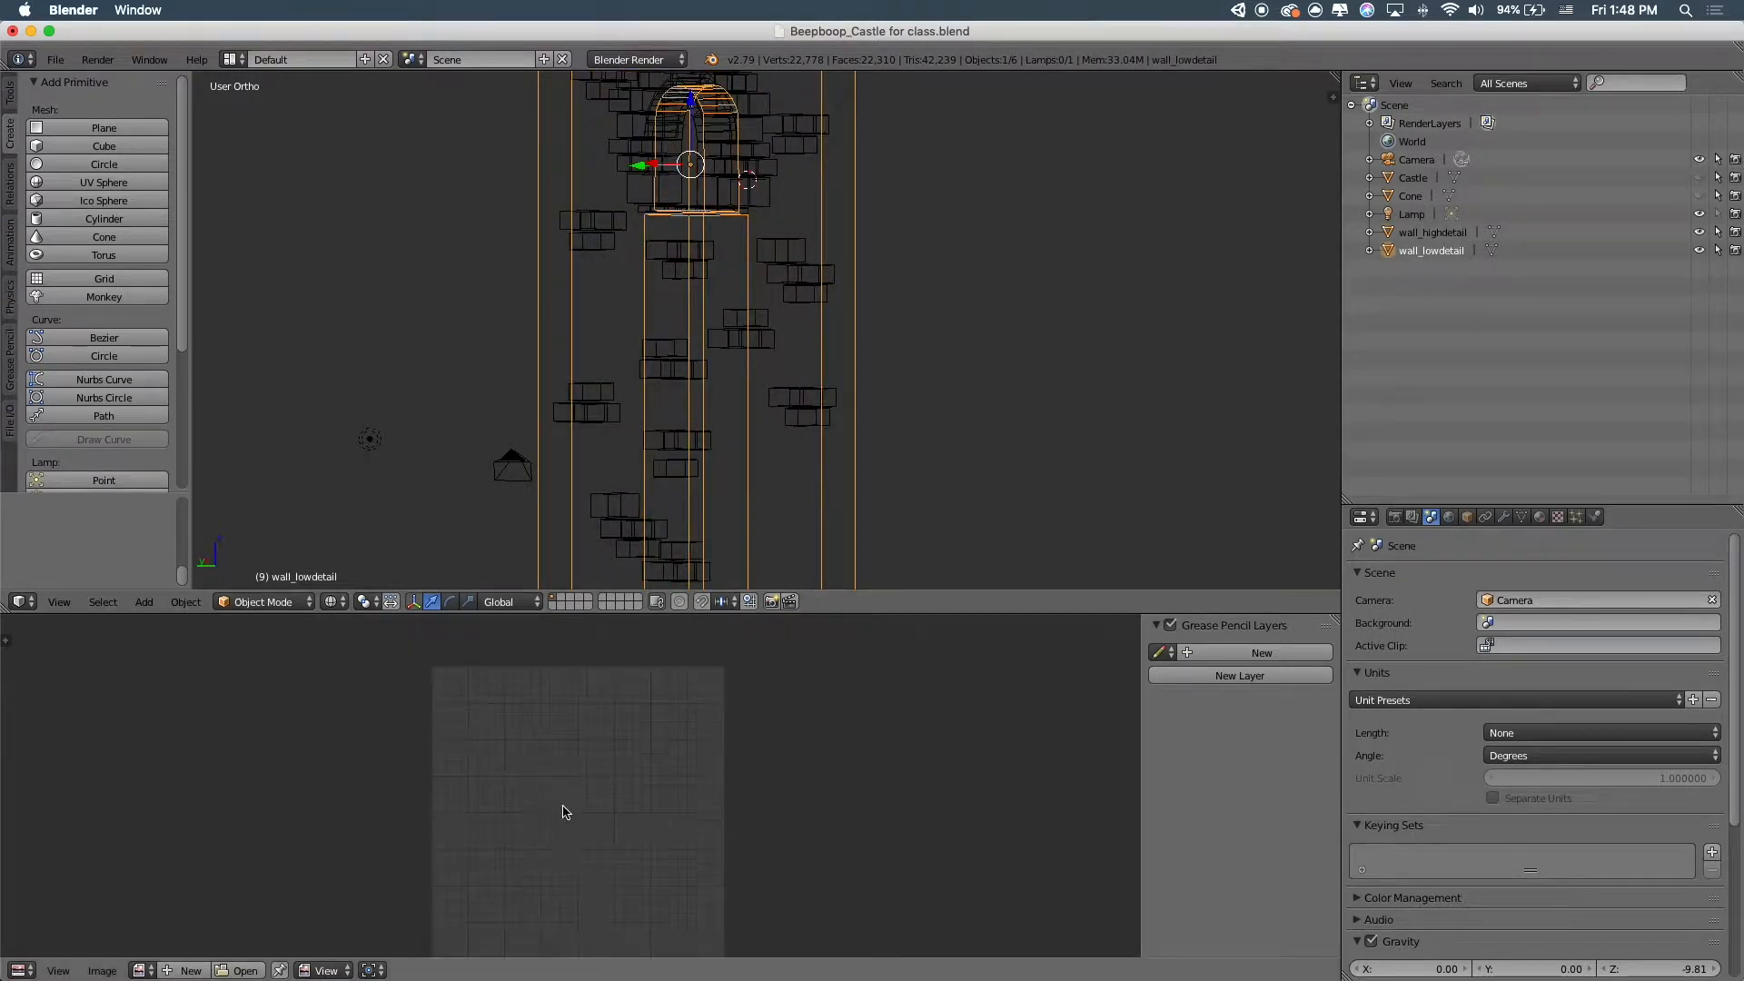
middle_drag(562, 805, 588, 734)
key(Tab)
key(Tab)
key(Tab)
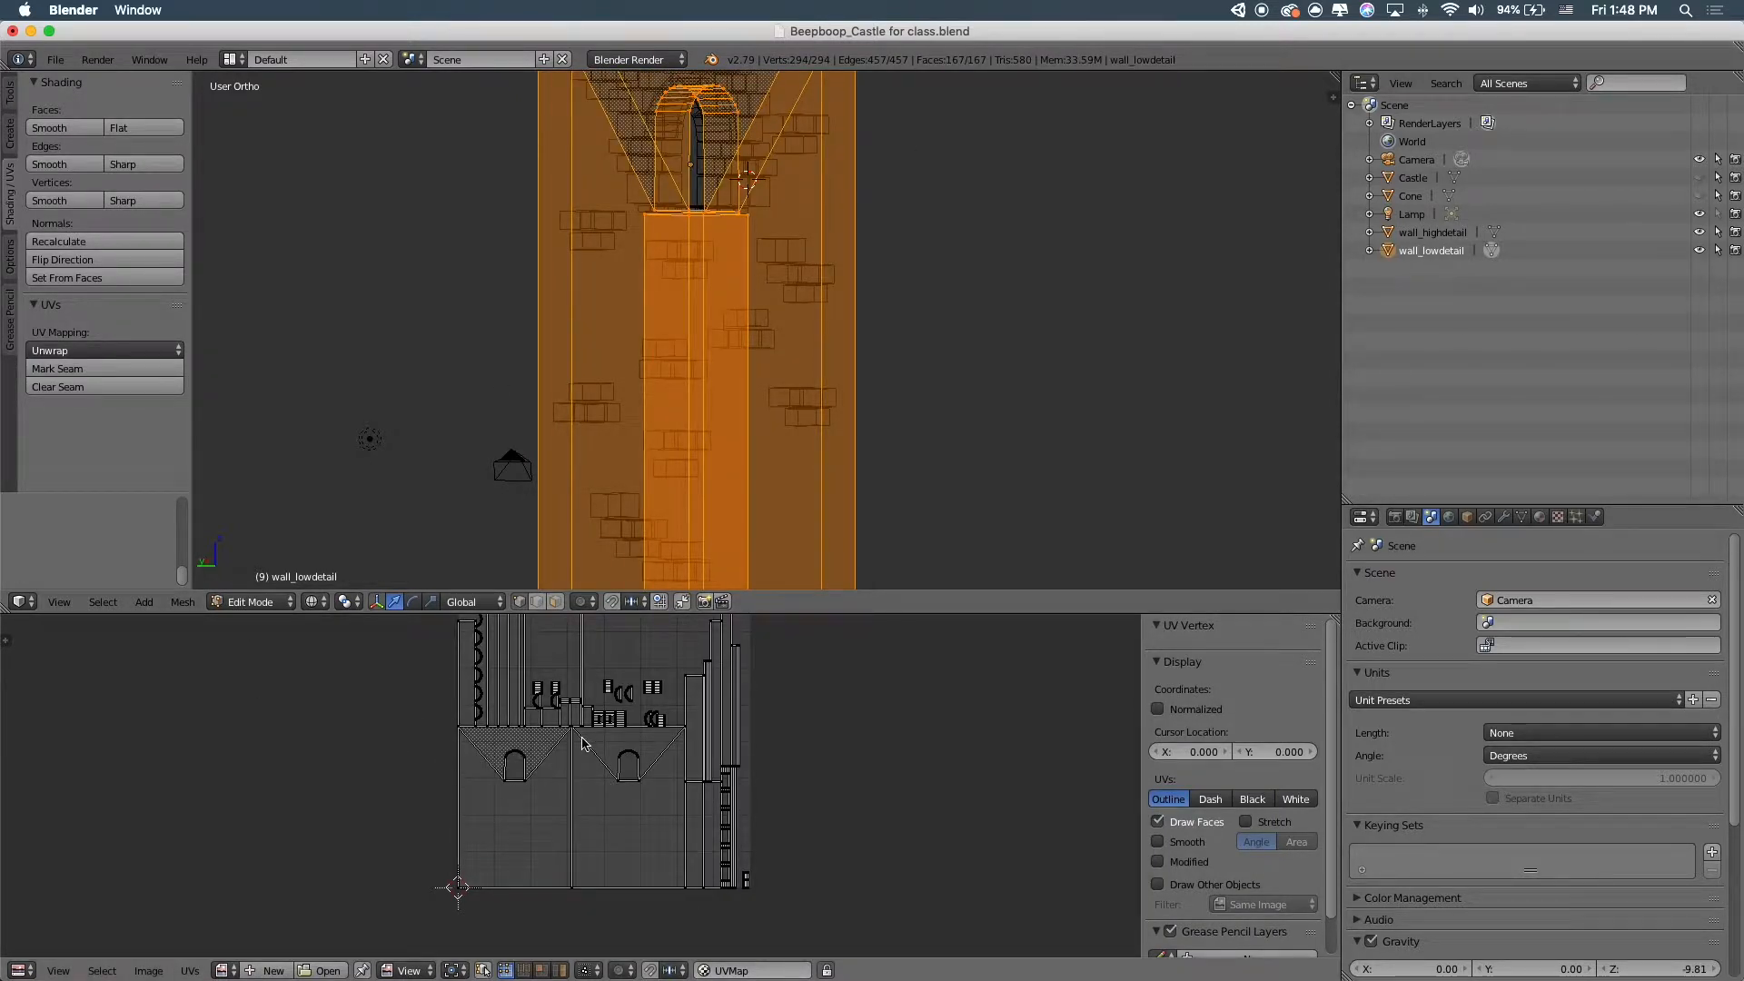
Create a blank 1024 × 1024 px image named my_normal in the UV editor for wall_lowdetail
click(221, 970)
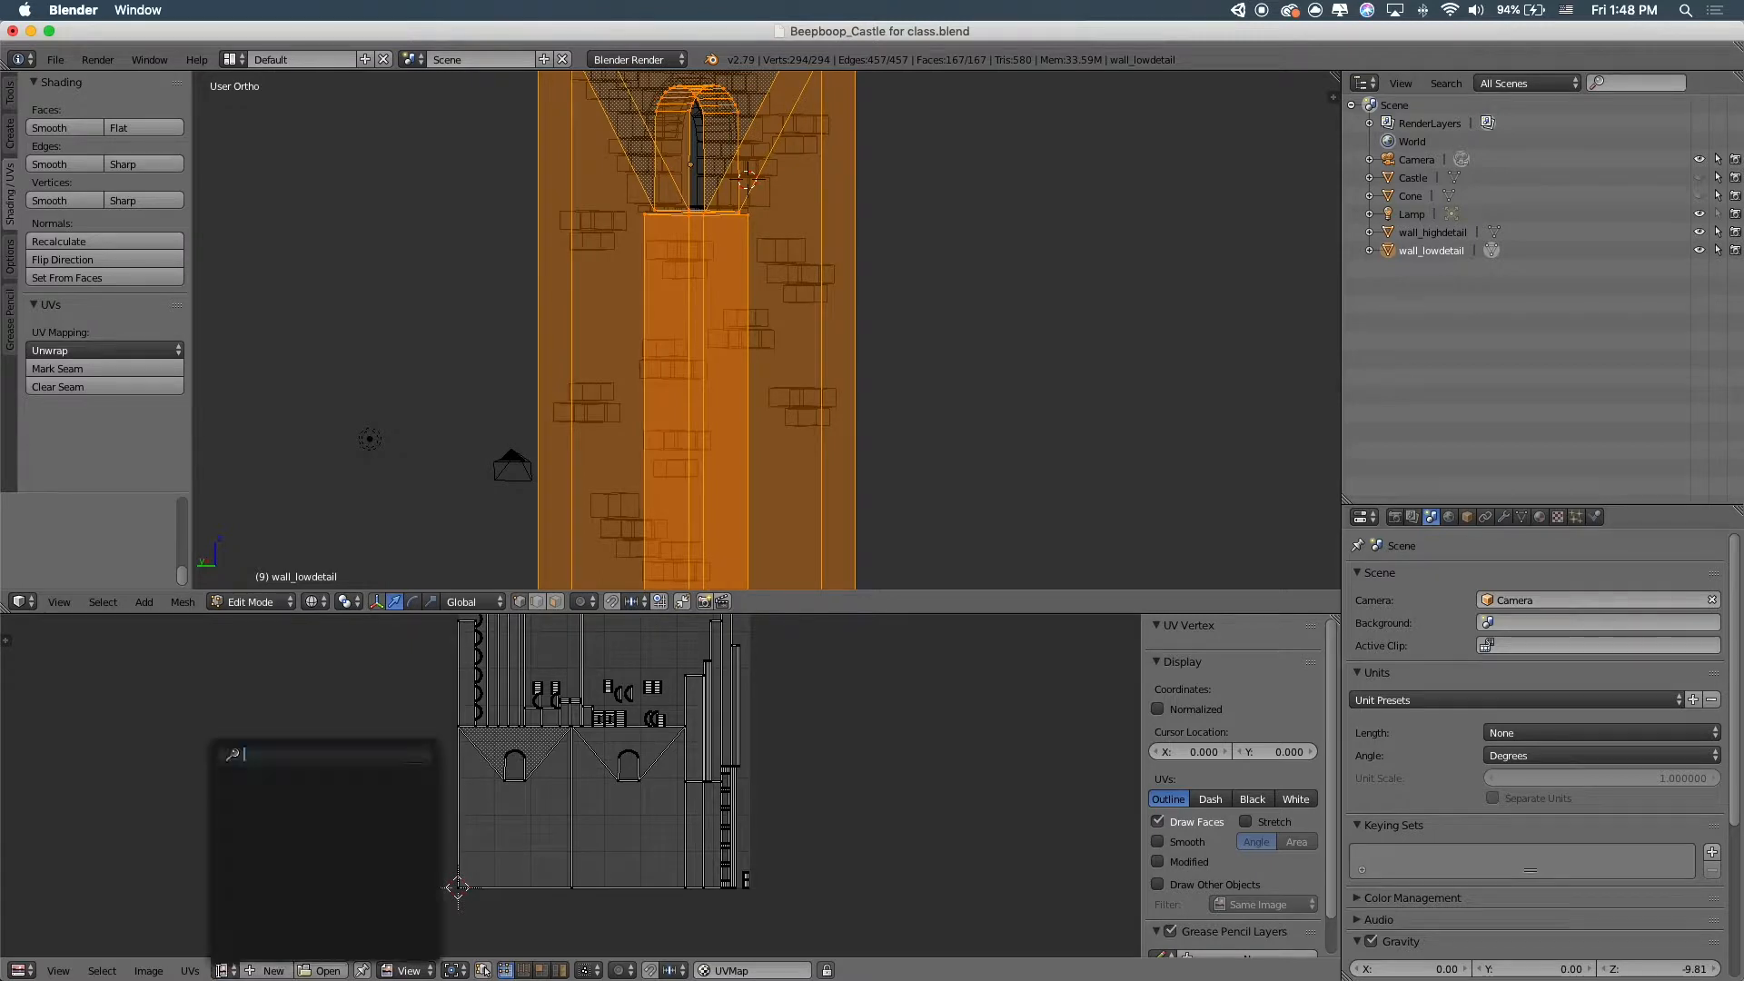
click(271, 970)
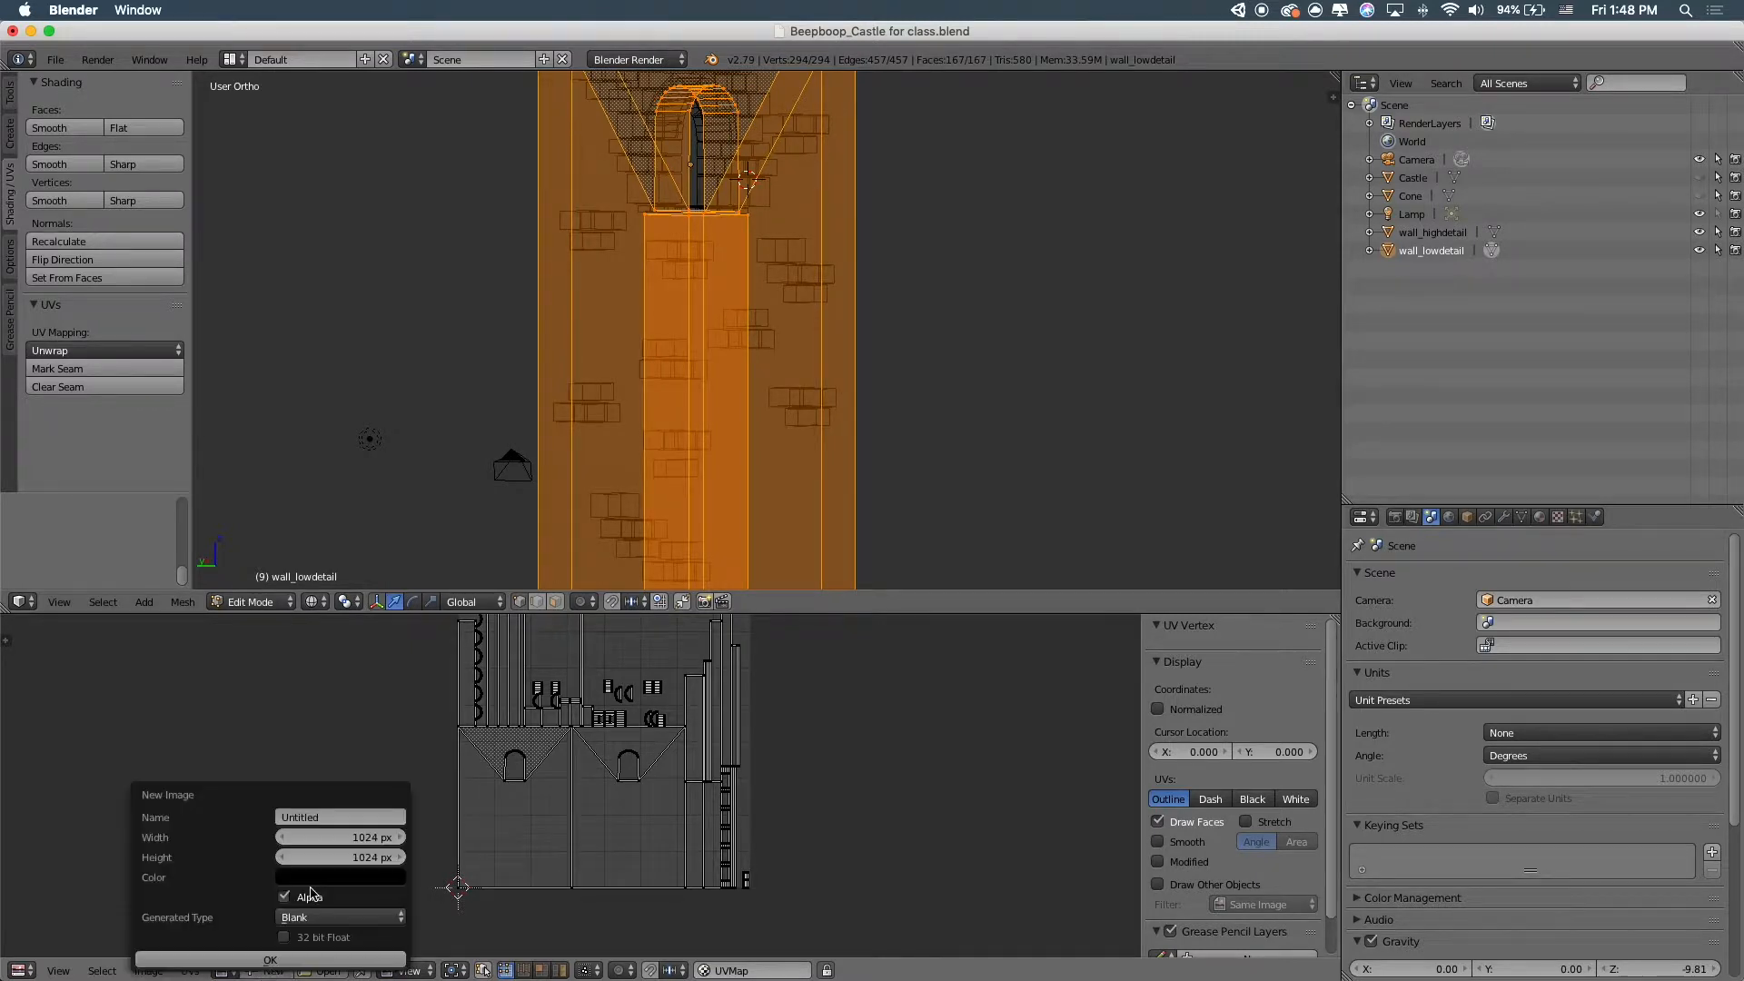
click(332, 816)
text(my_normal)
key(Return)
click(271, 960)
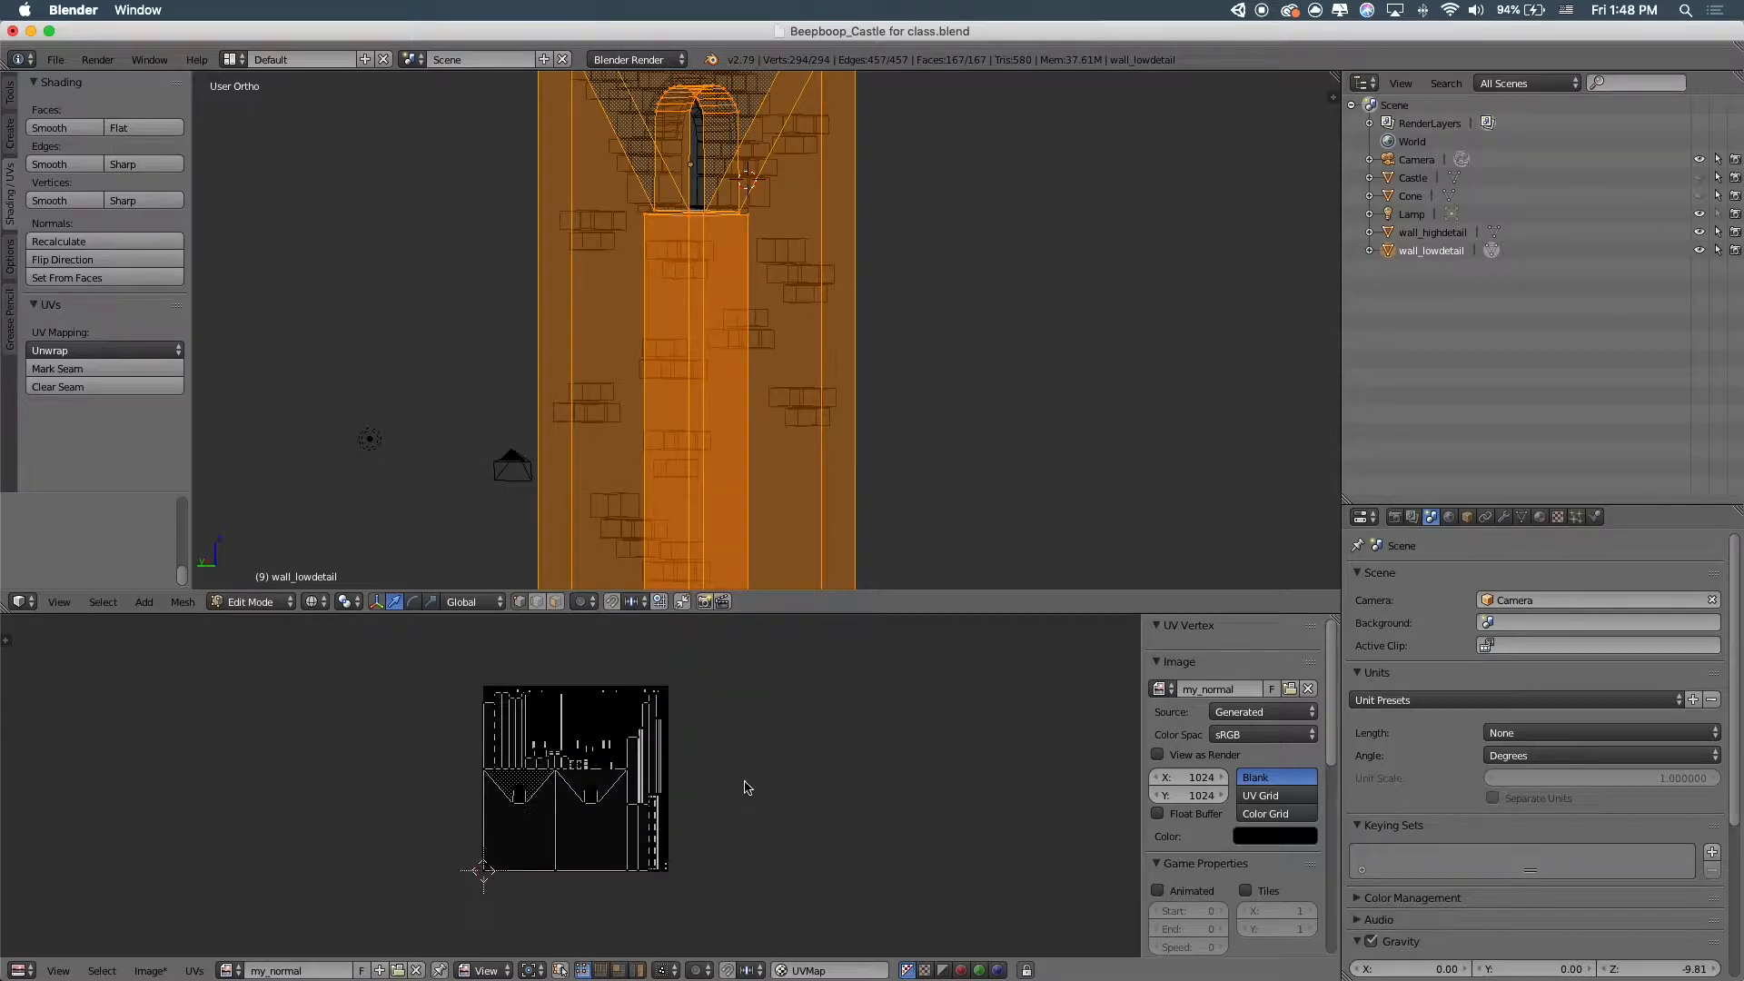
Return wall_lowdetail to Object Mode and show the walls in solid shading
scroll(746, 787, up, 1)
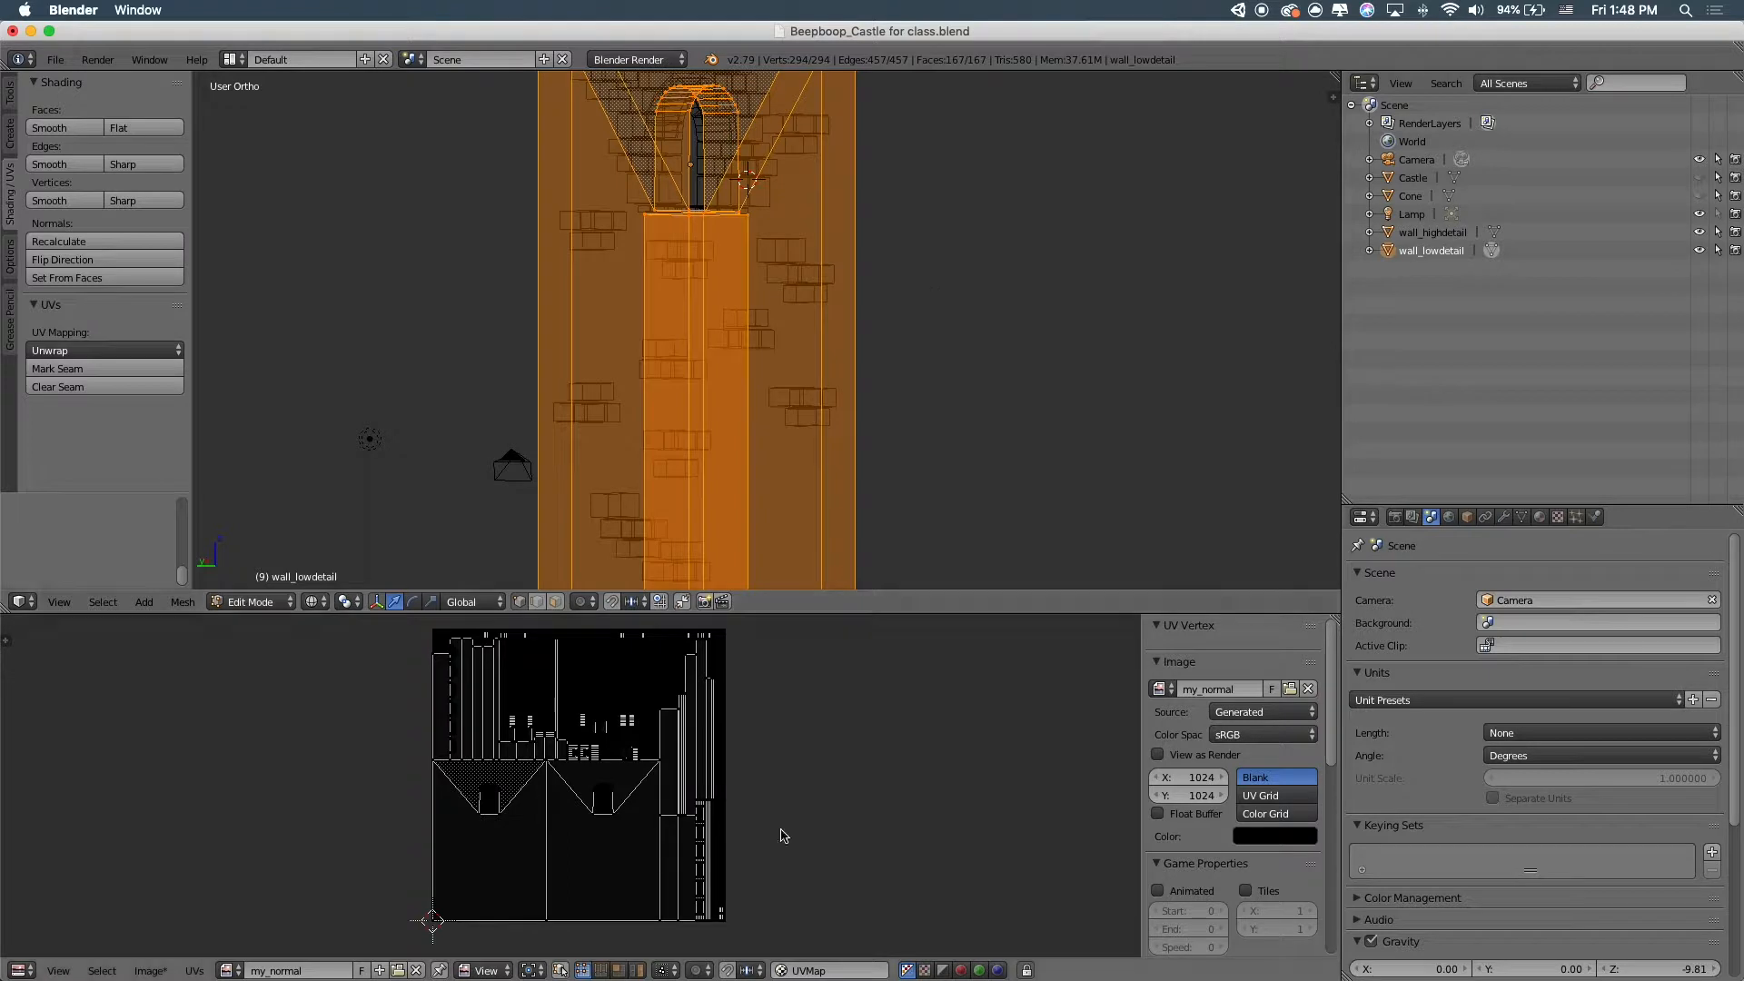
scroll(914, 242, down, 3)
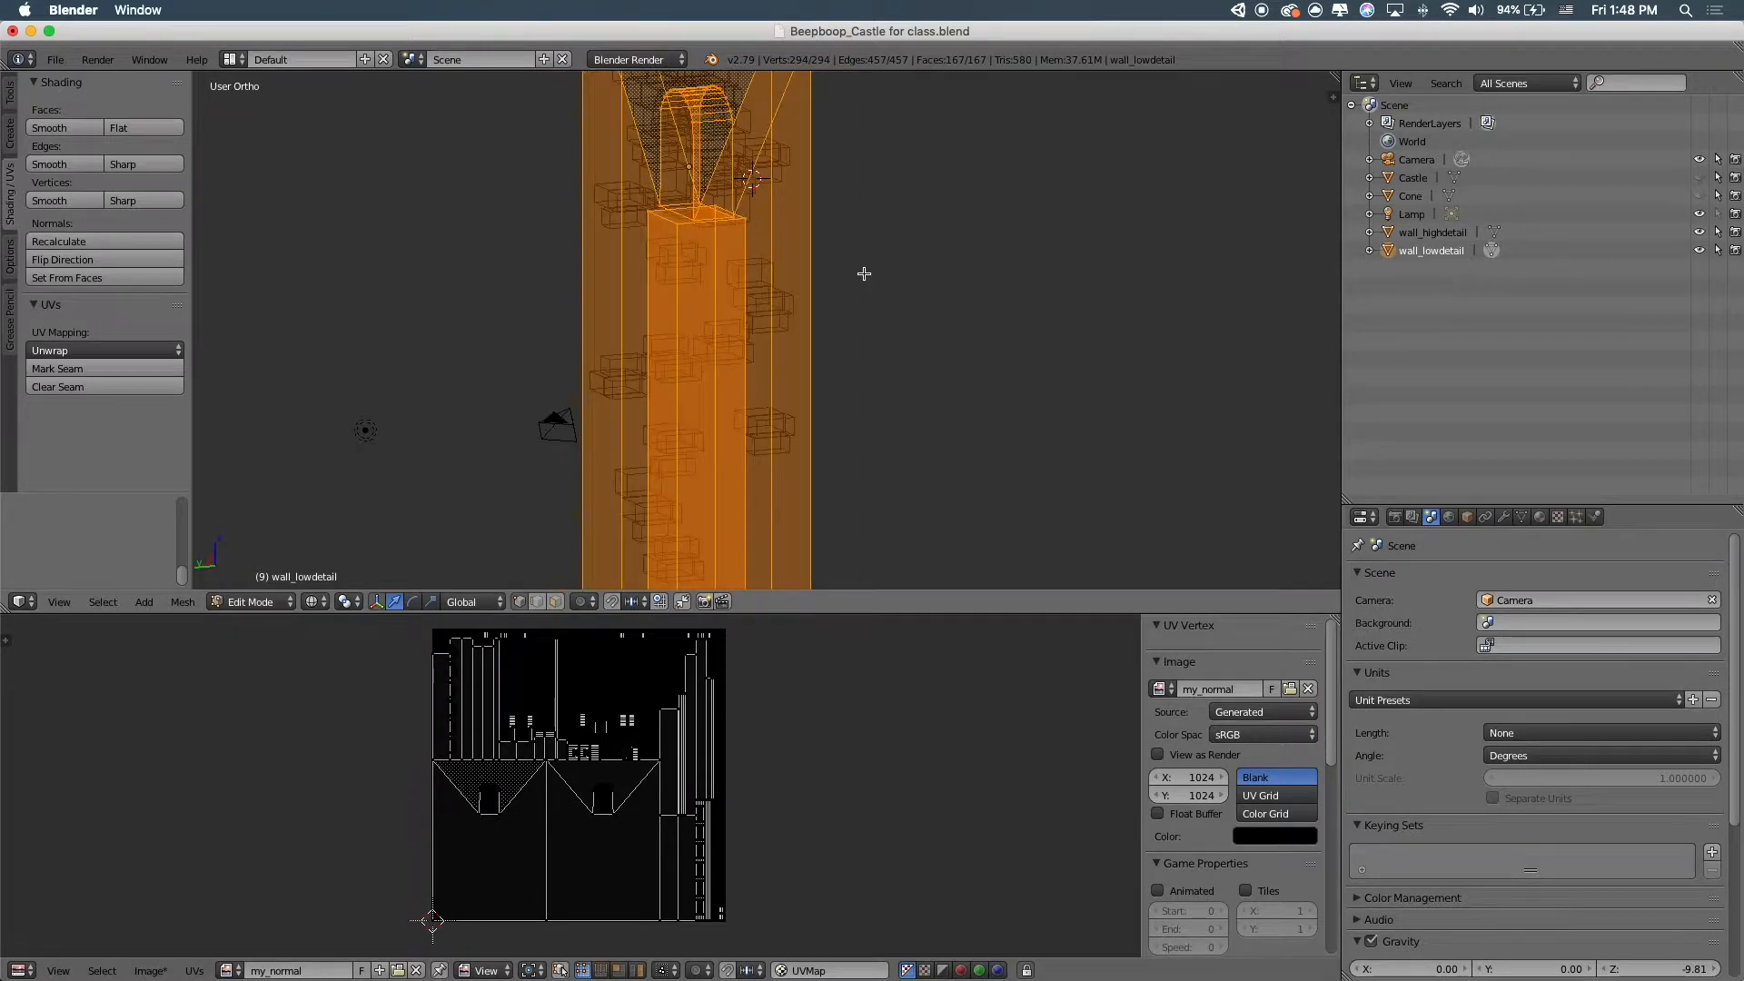
key(Tab)
middle_drag(863, 273, 825, 295)
scroll(824, 295, up, 2)
key(z)
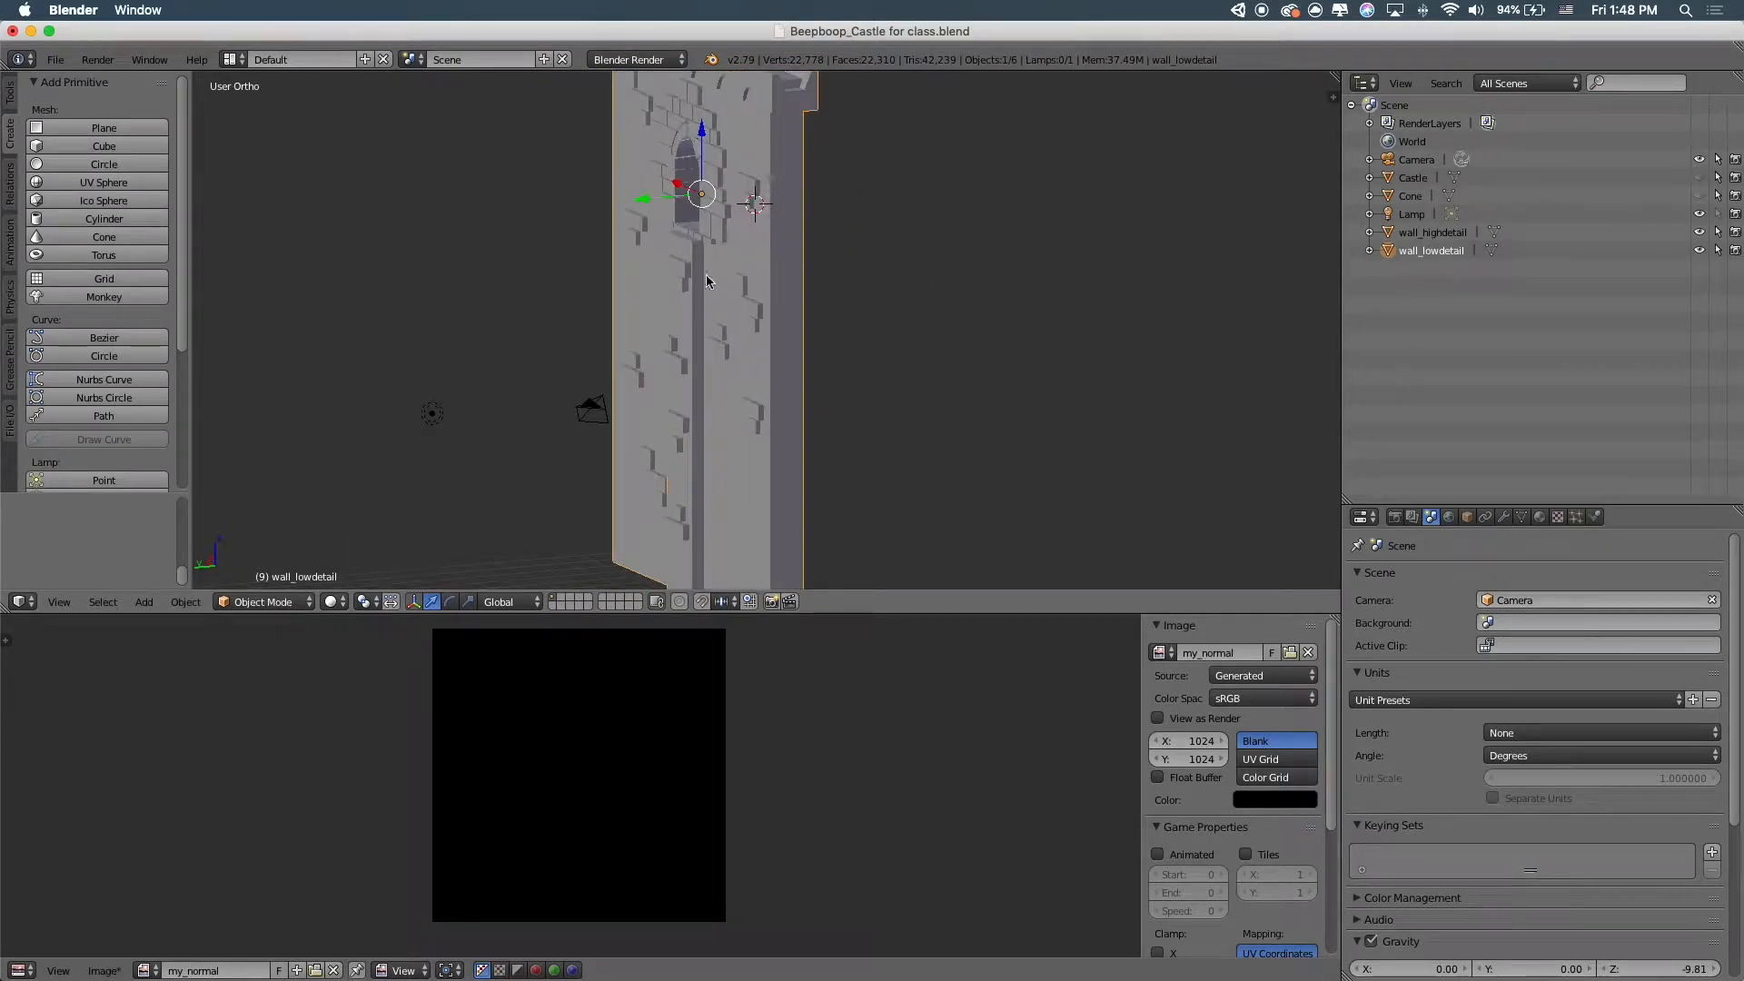
Select wall_highdetail, switch to wireframe, and add wall_lowdetail to the selection as the active object
click(1432, 232)
click(1394, 516)
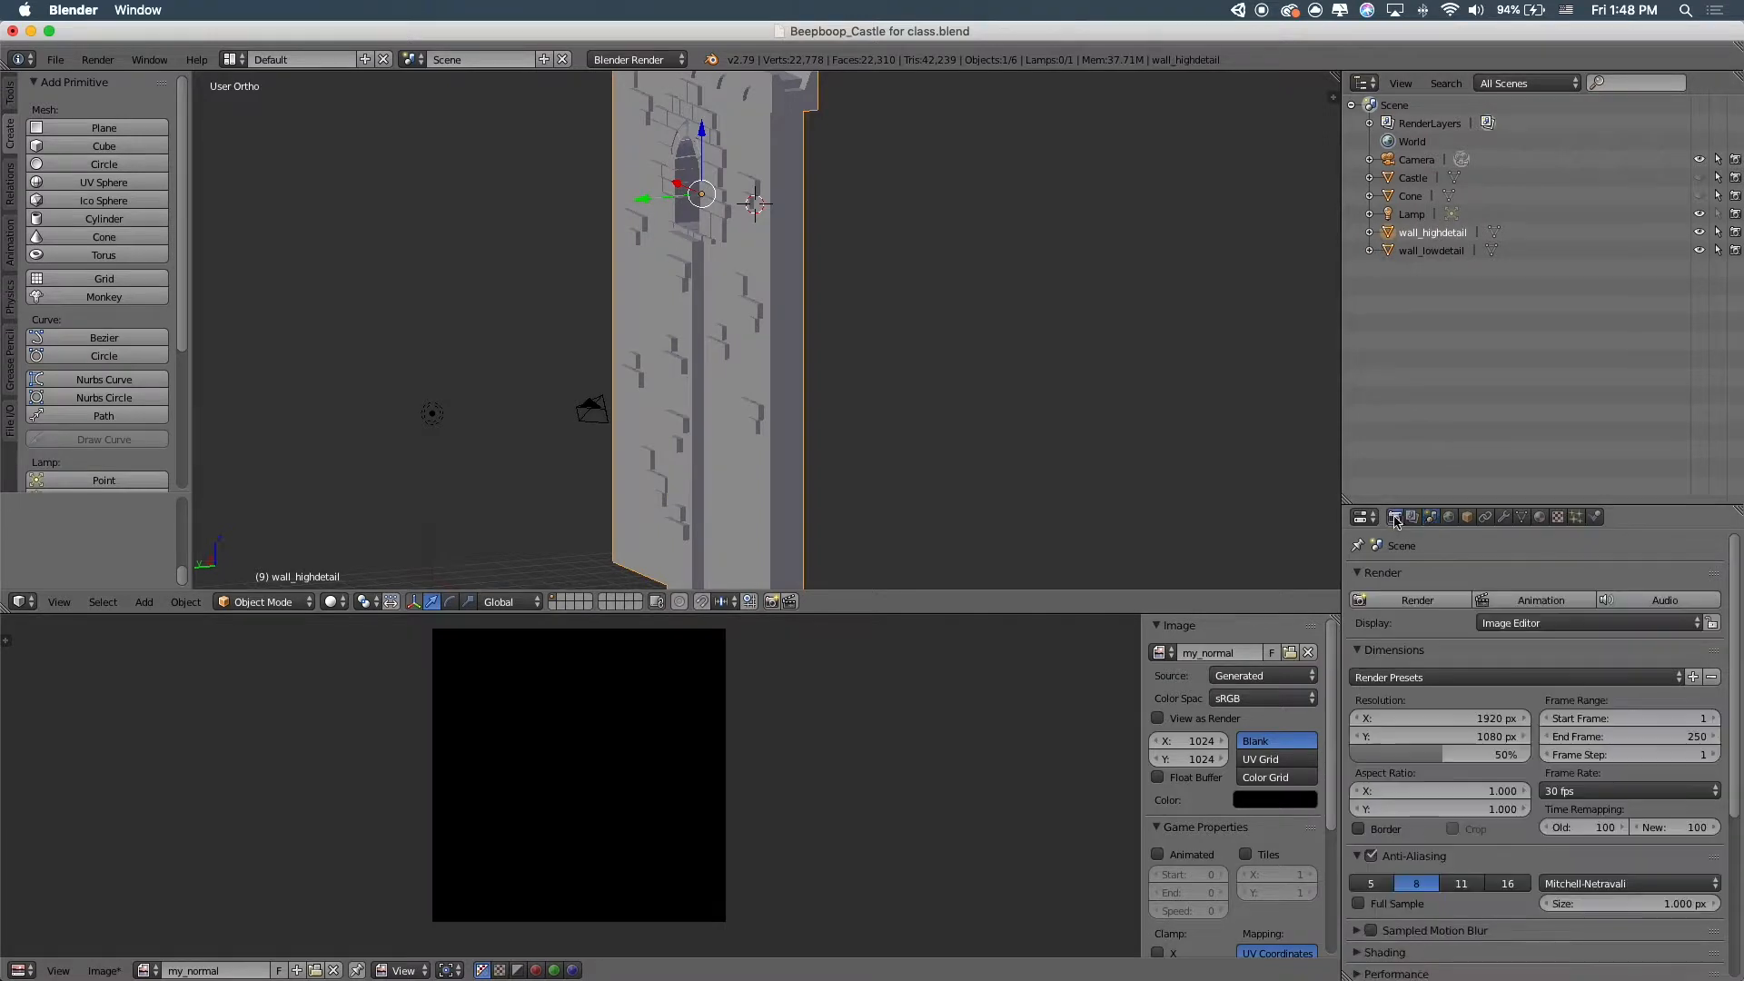
scroll(1480, 656, down, 4)
scroll(1480, 656, down, 2)
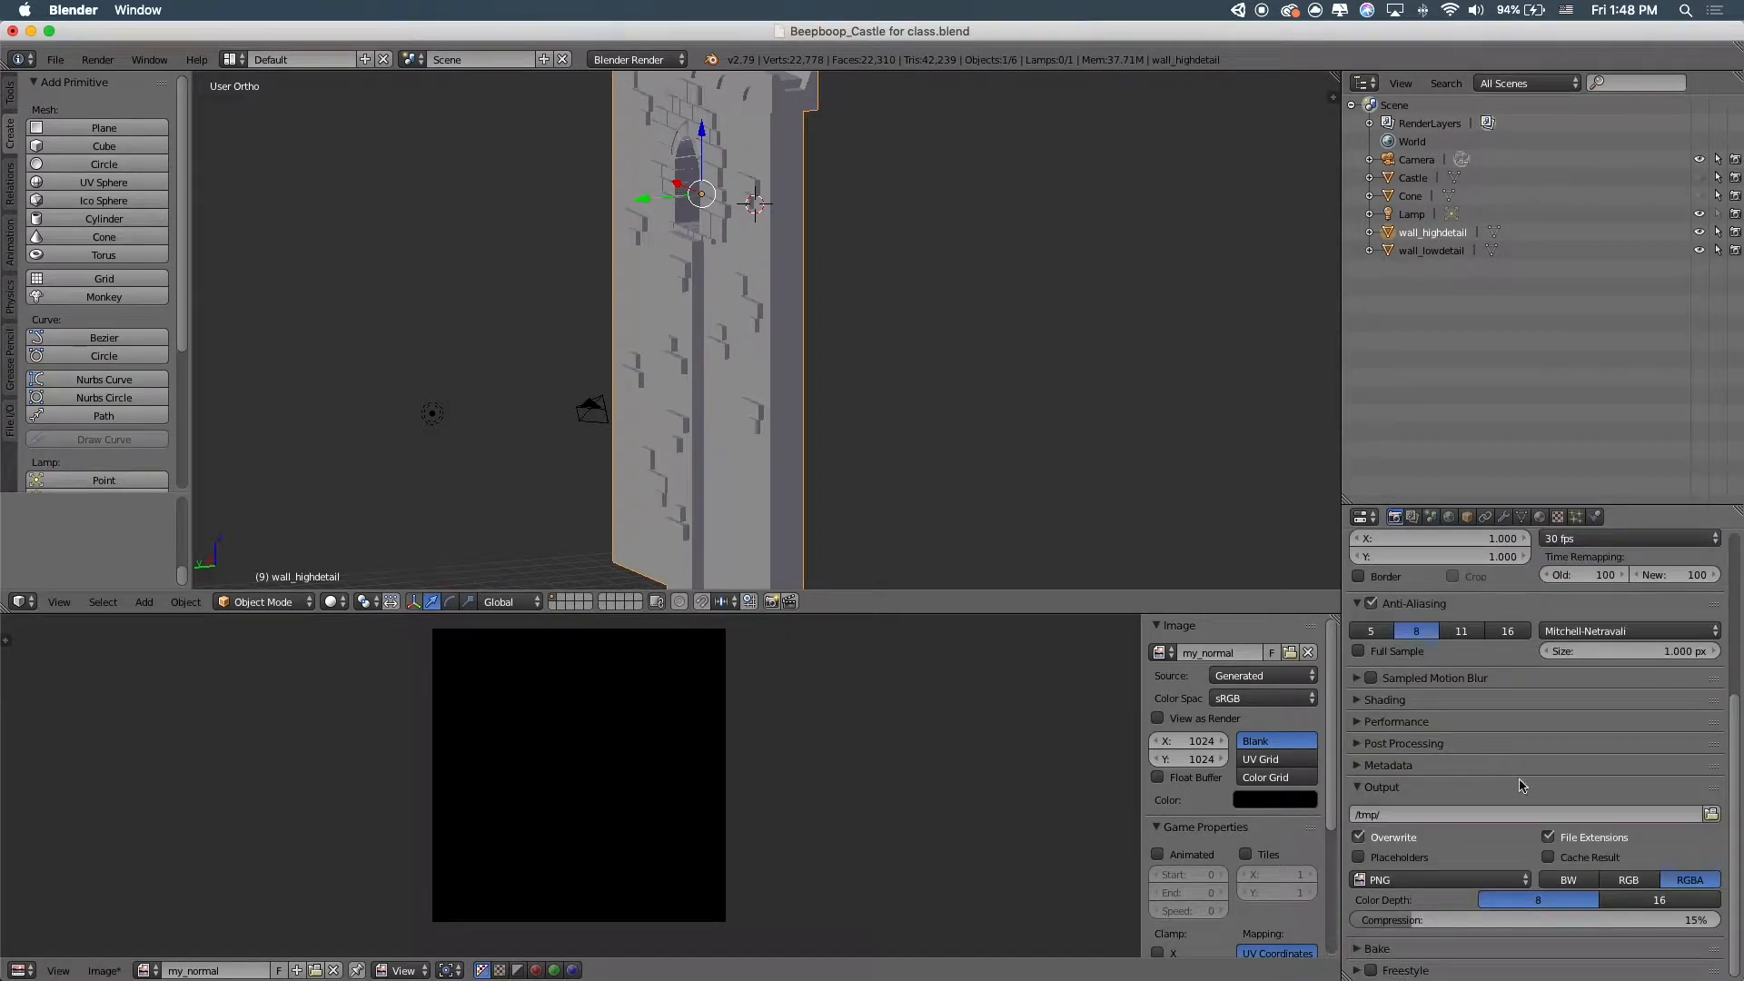
key(z)
middle_drag(740, 283, 770, 281)
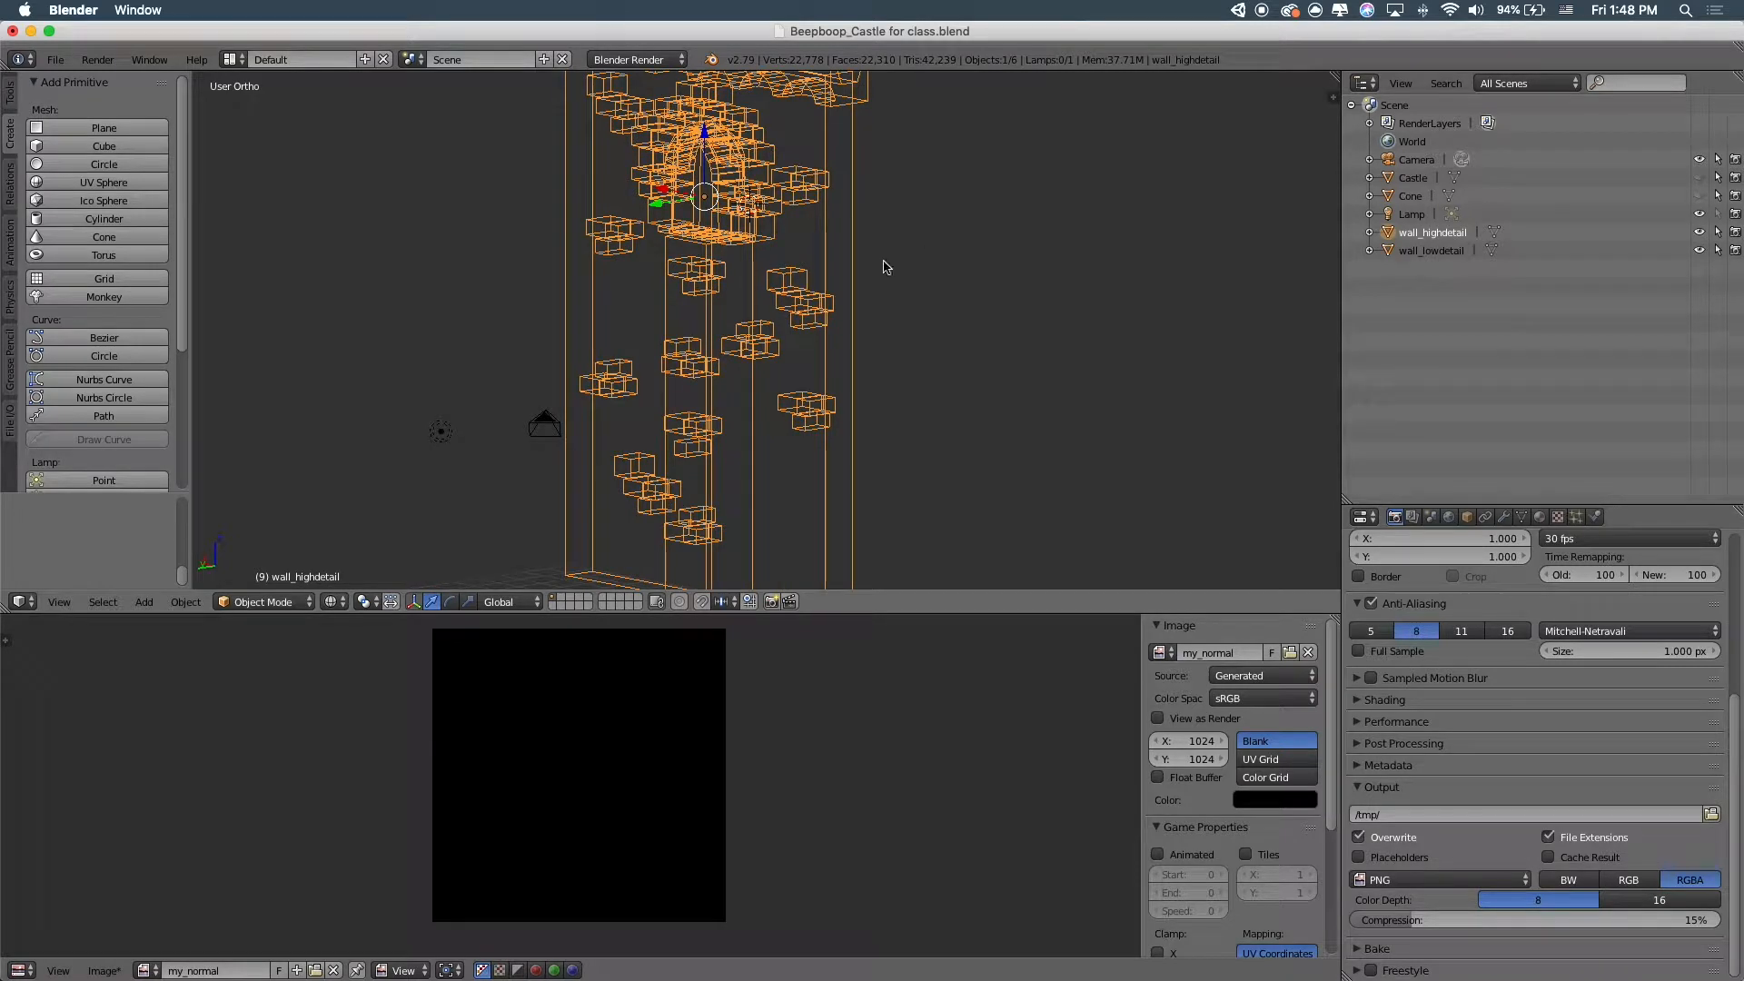
shift+right_click(849, 278)
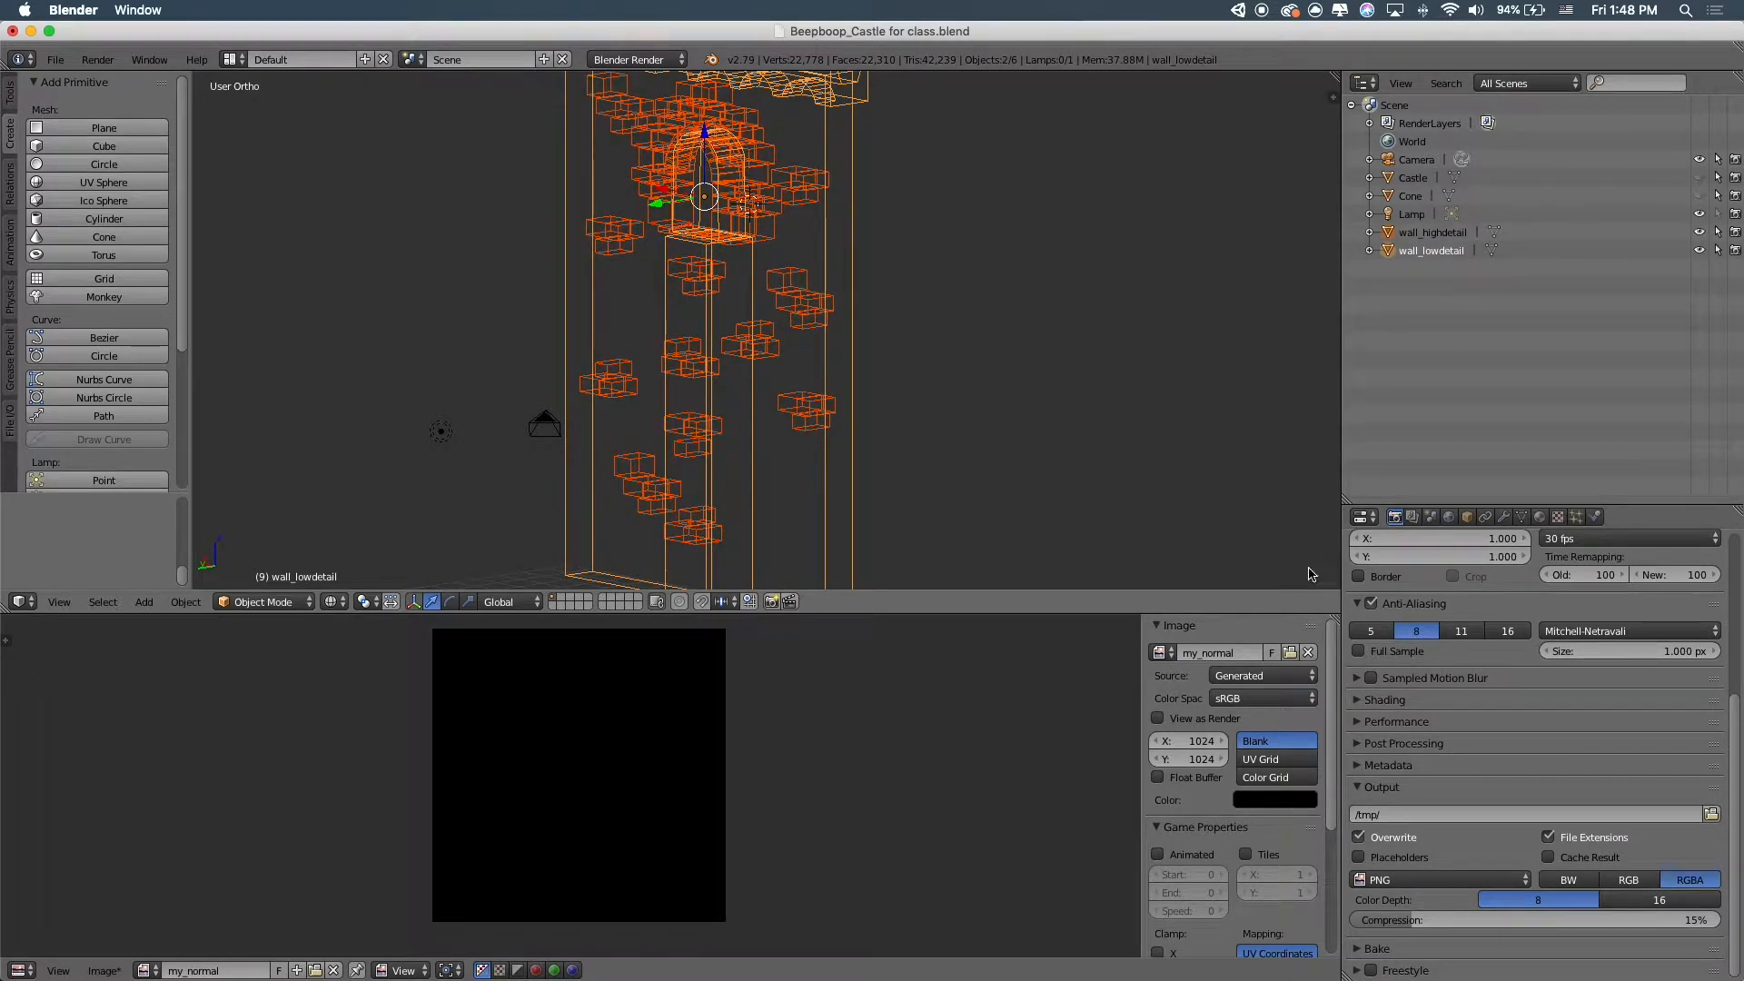
Enlarge the properties editor and set the render bake mode to Normals
scroll(1435, 808, up, 7)
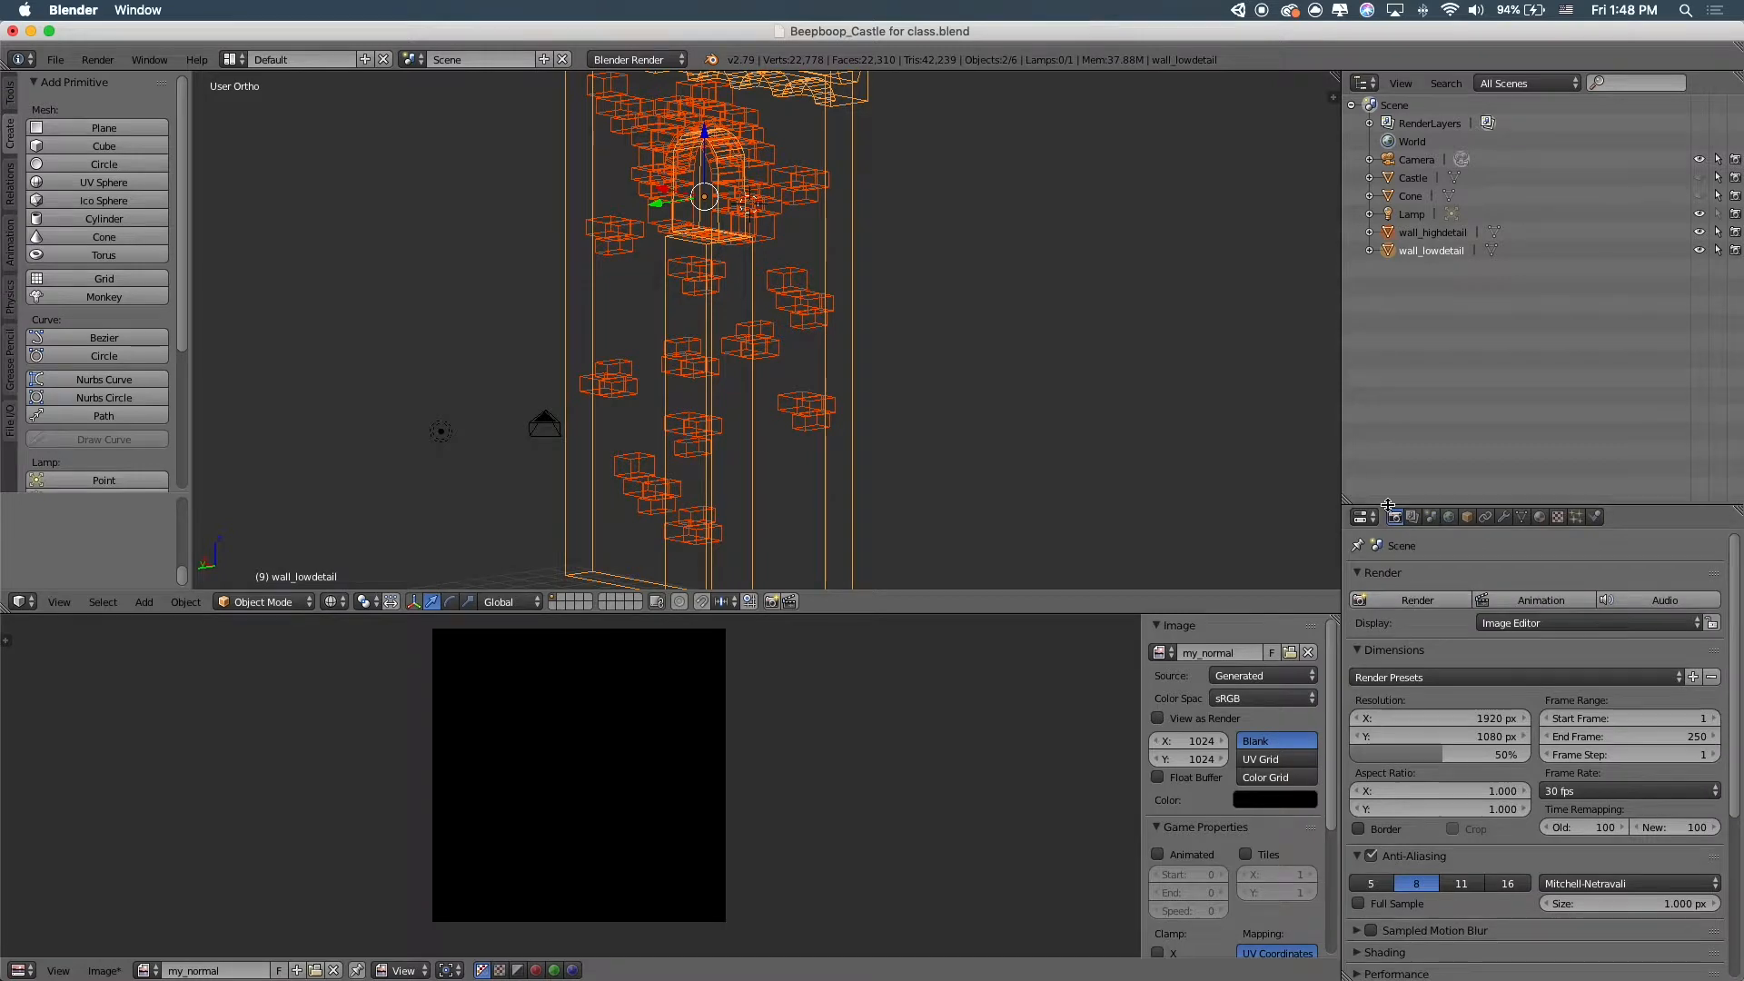
drag(1388, 506, 1387, 190)
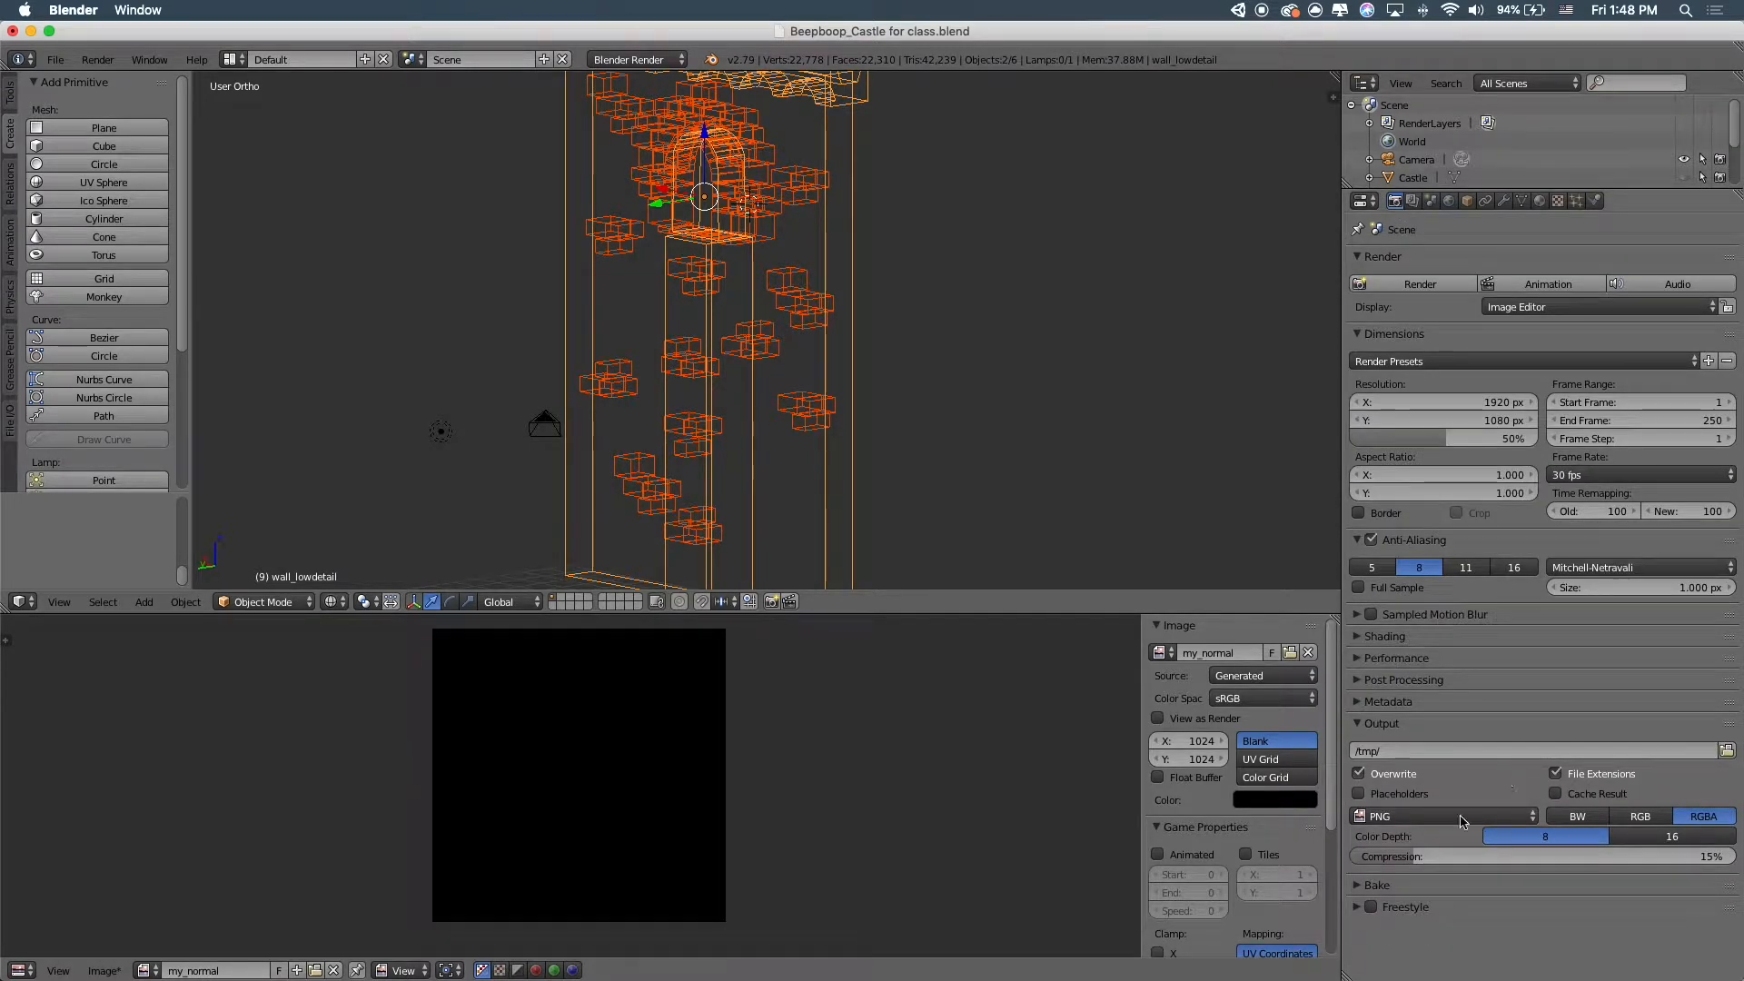
click(1467, 885)
scroll(1475, 855, down, 2)
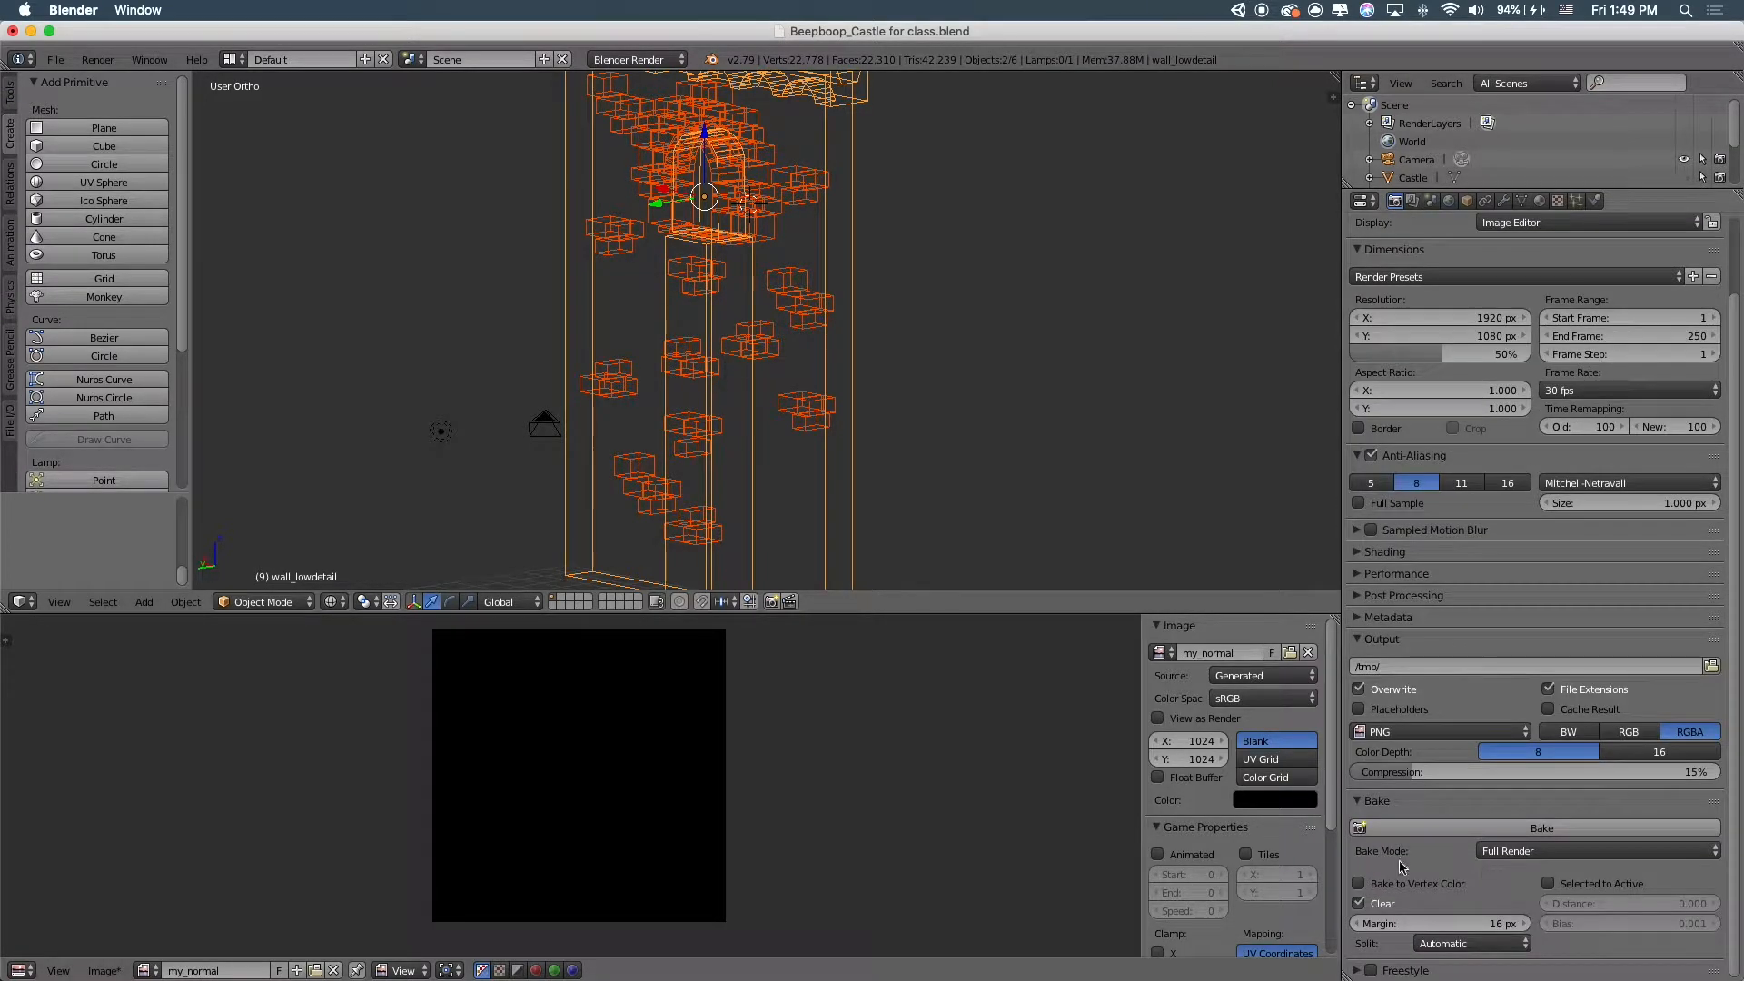
click(1526, 852)
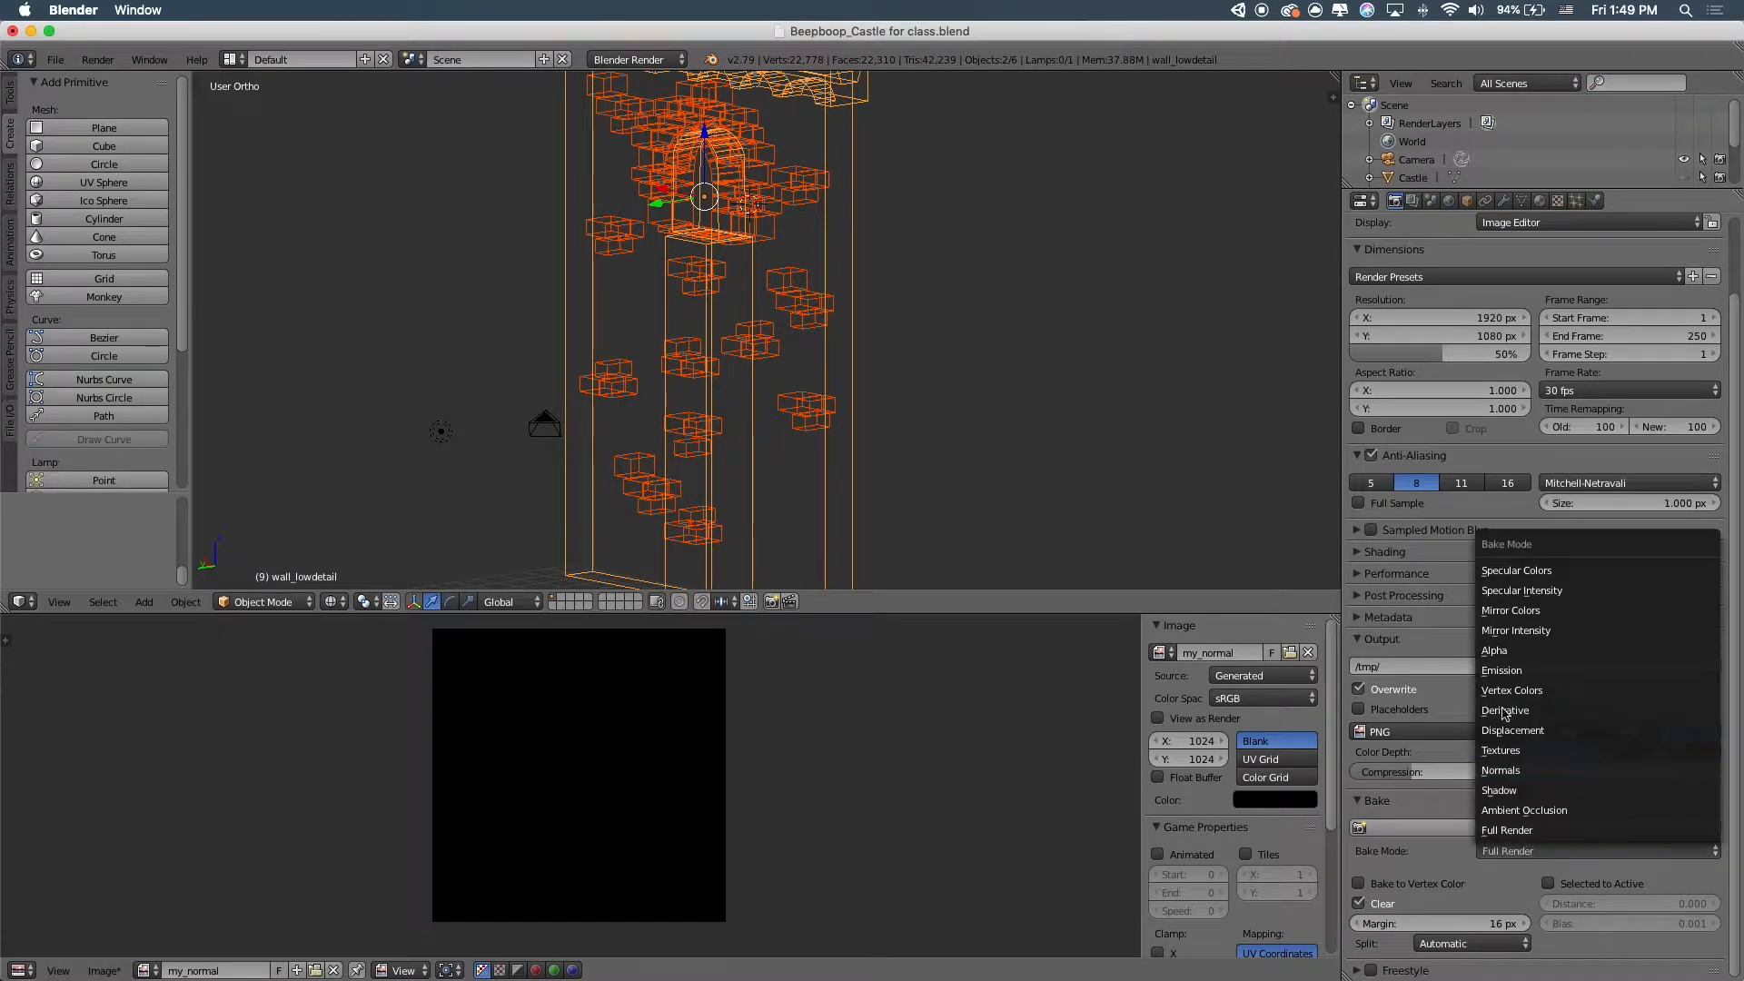
click(1522, 770)
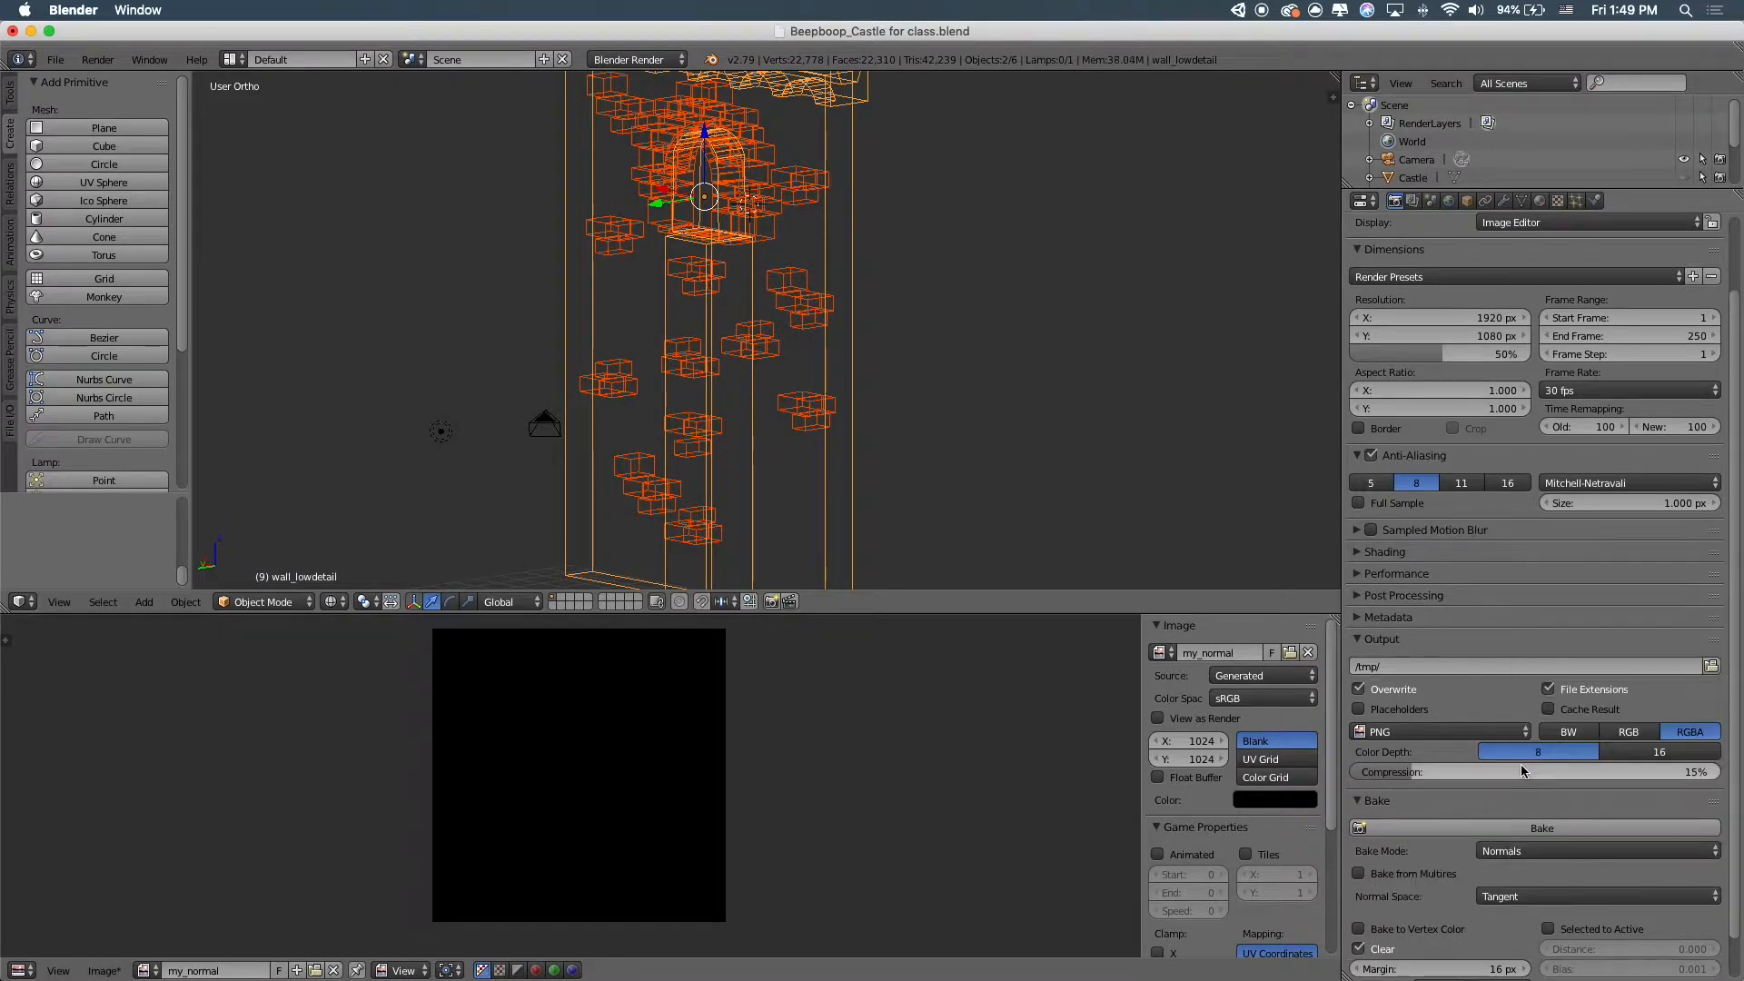
Enable Selected to Active and bake the high-detail wall's normals into my_normal
scroll(1550, 862, down, 1)
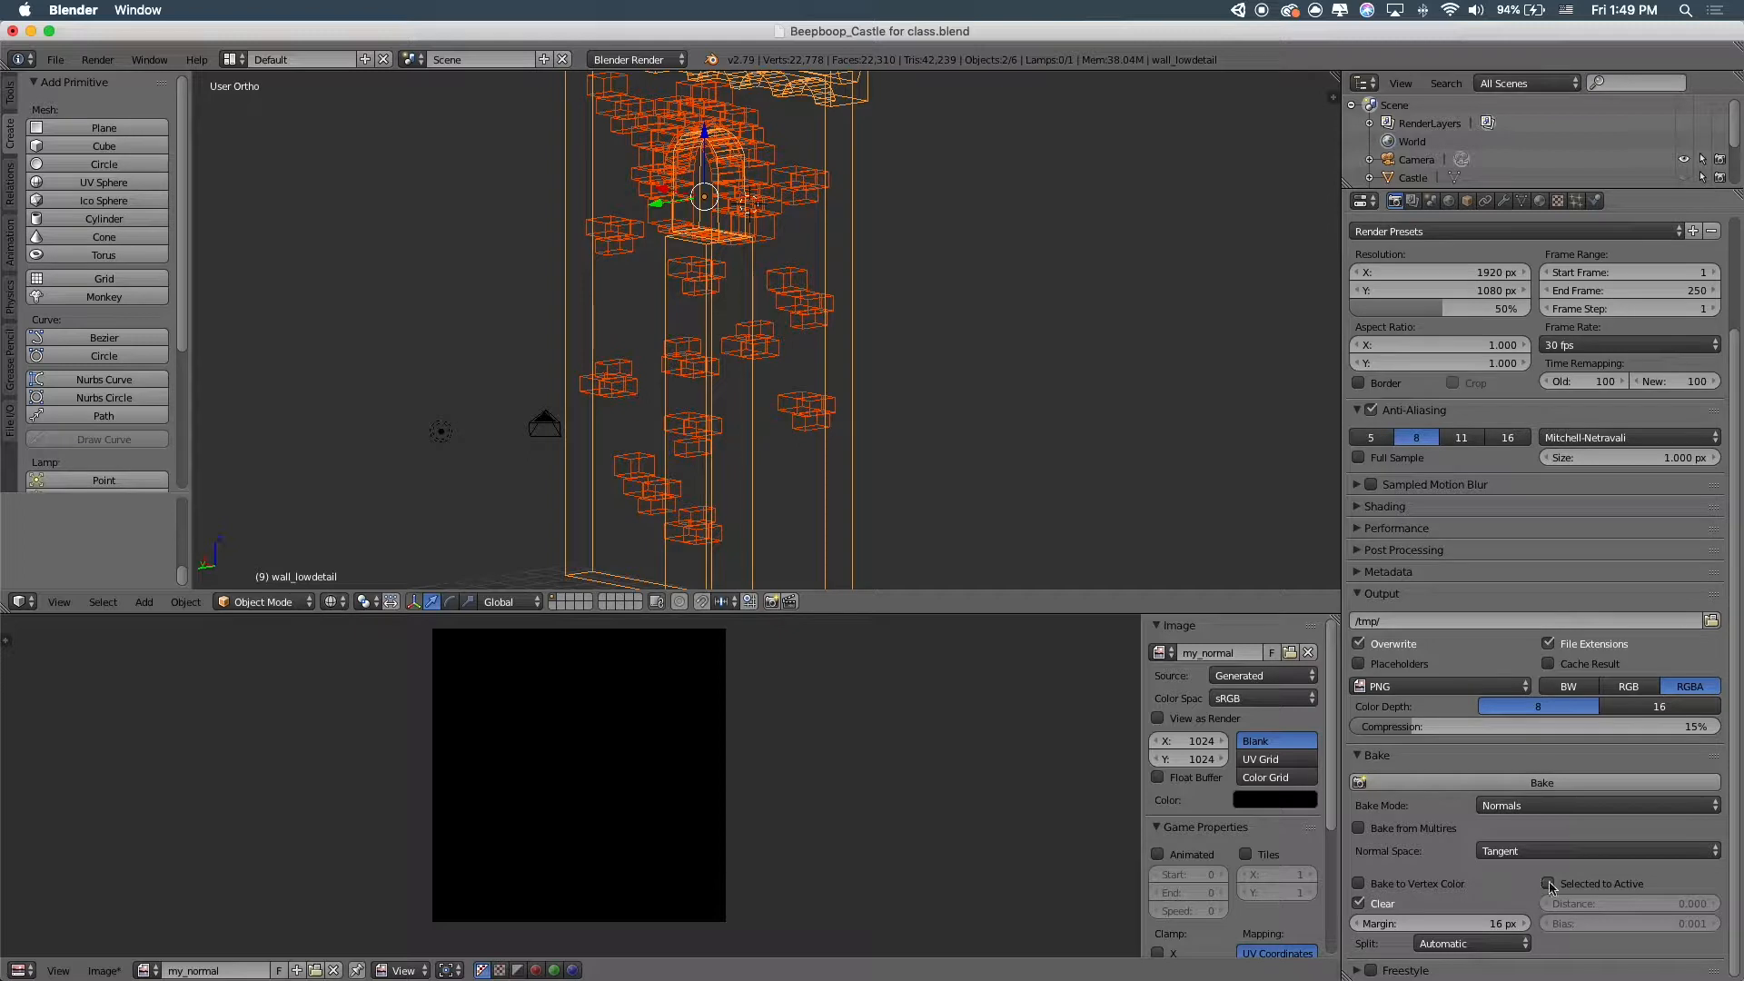
click(1549, 884)
click(1499, 785)
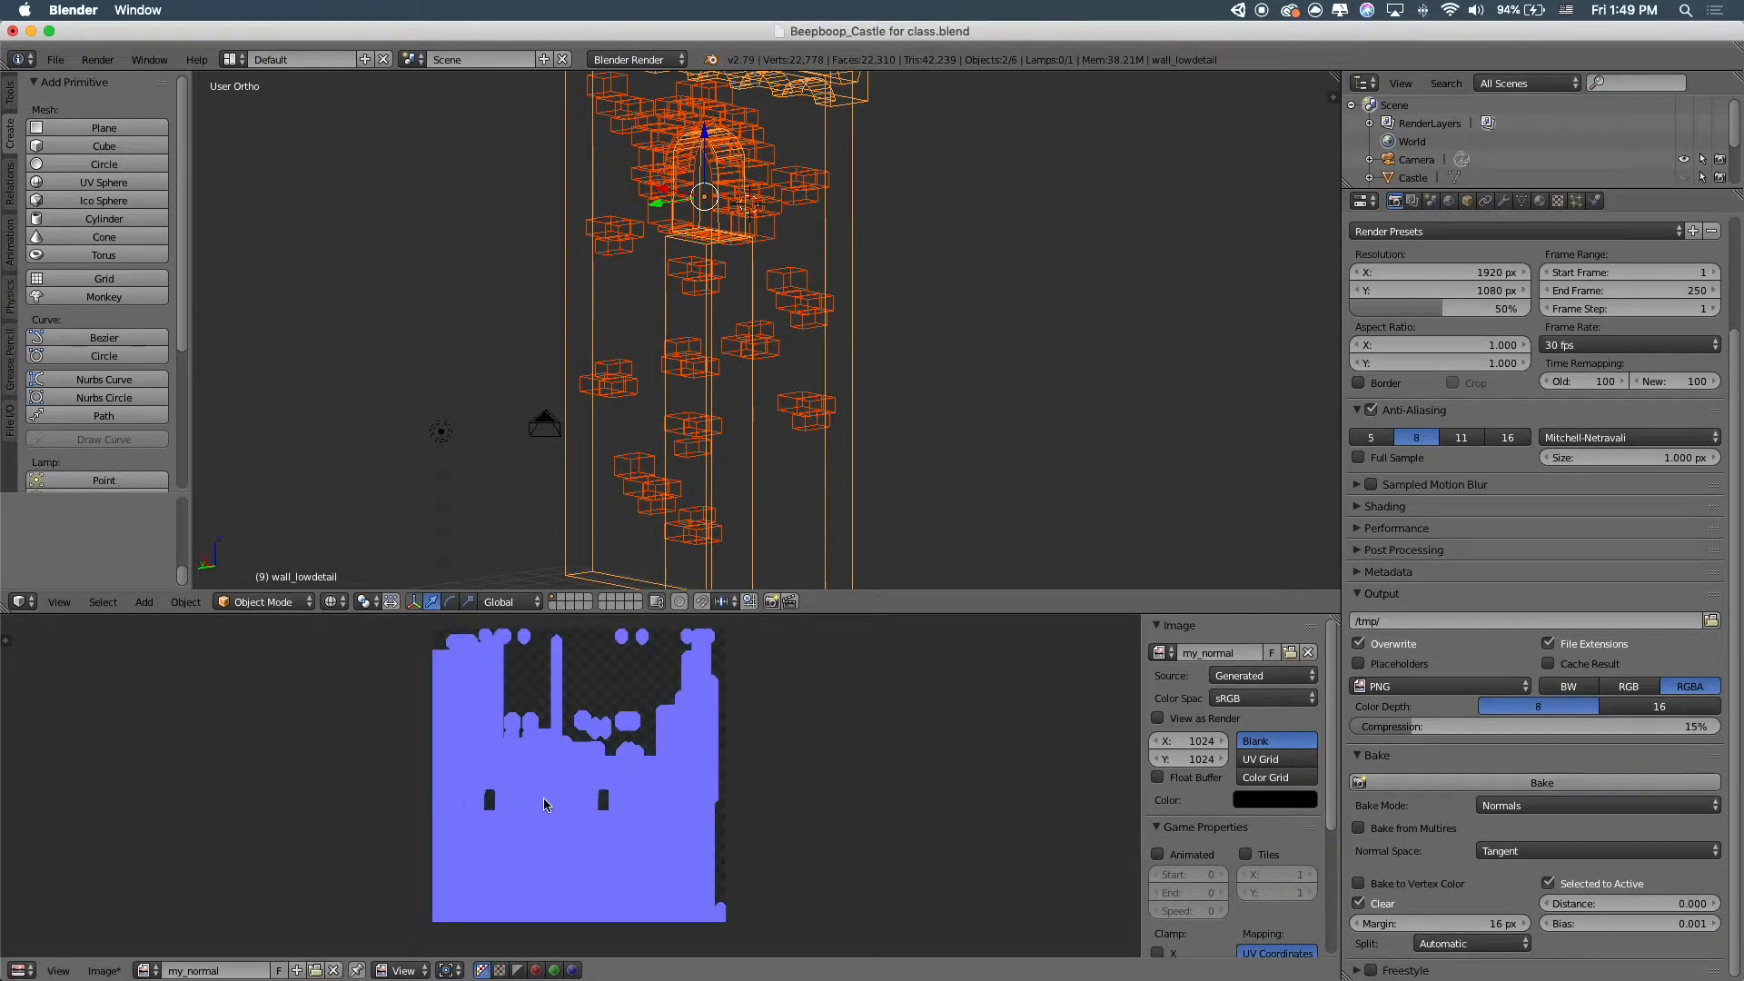
Examine the baked my_normal image up close and compare it with the raised bricks in solid shading
scroll(543, 797, up, 6)
scroll(515, 797, down, 3)
scroll(515, 803, up, 3)
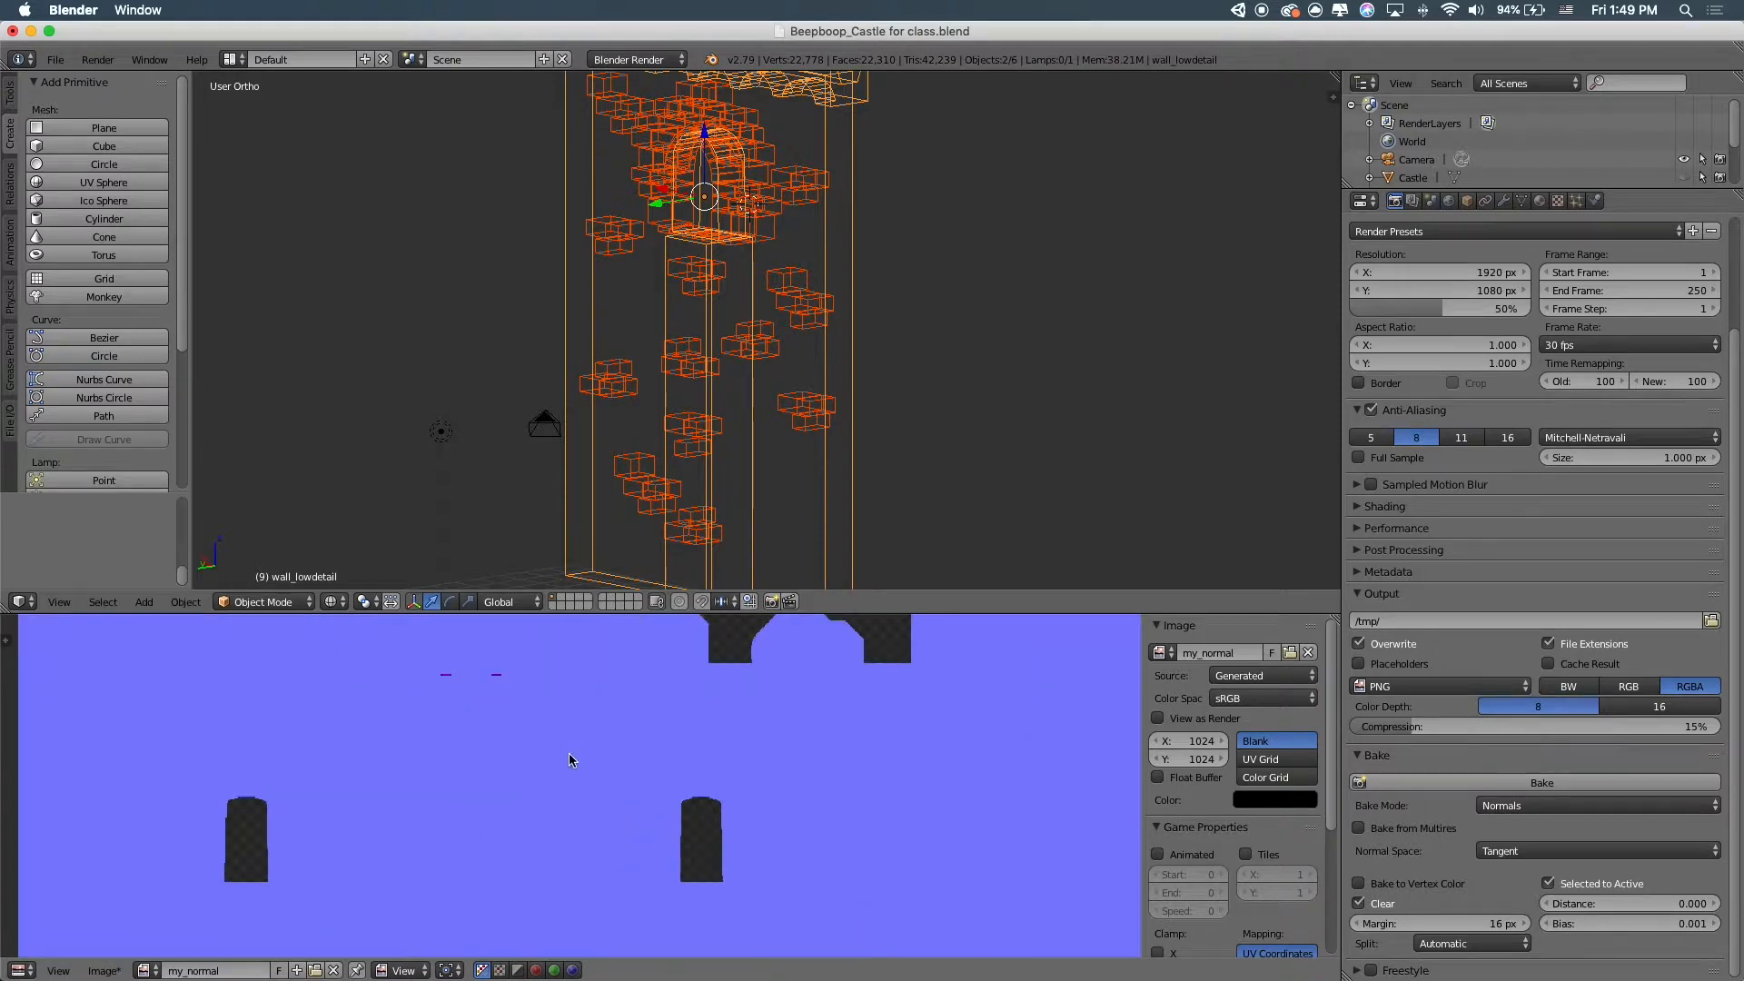
middle_drag(570, 759, 616, 801)
scroll(681, 389, down, 1)
mouse_move(683, 389)
middle_down()
mouse_move(576, 381)
mouse_move(603, 389)
mouse_move(634, 444)
mouse_move(681, 446)
middle_up()
key(z)
scroll(624, 874, down, 3)
scroll(624, 863, down, 2)
scroll(669, 534, up, 5)
scroll(688, 336, up, 4)
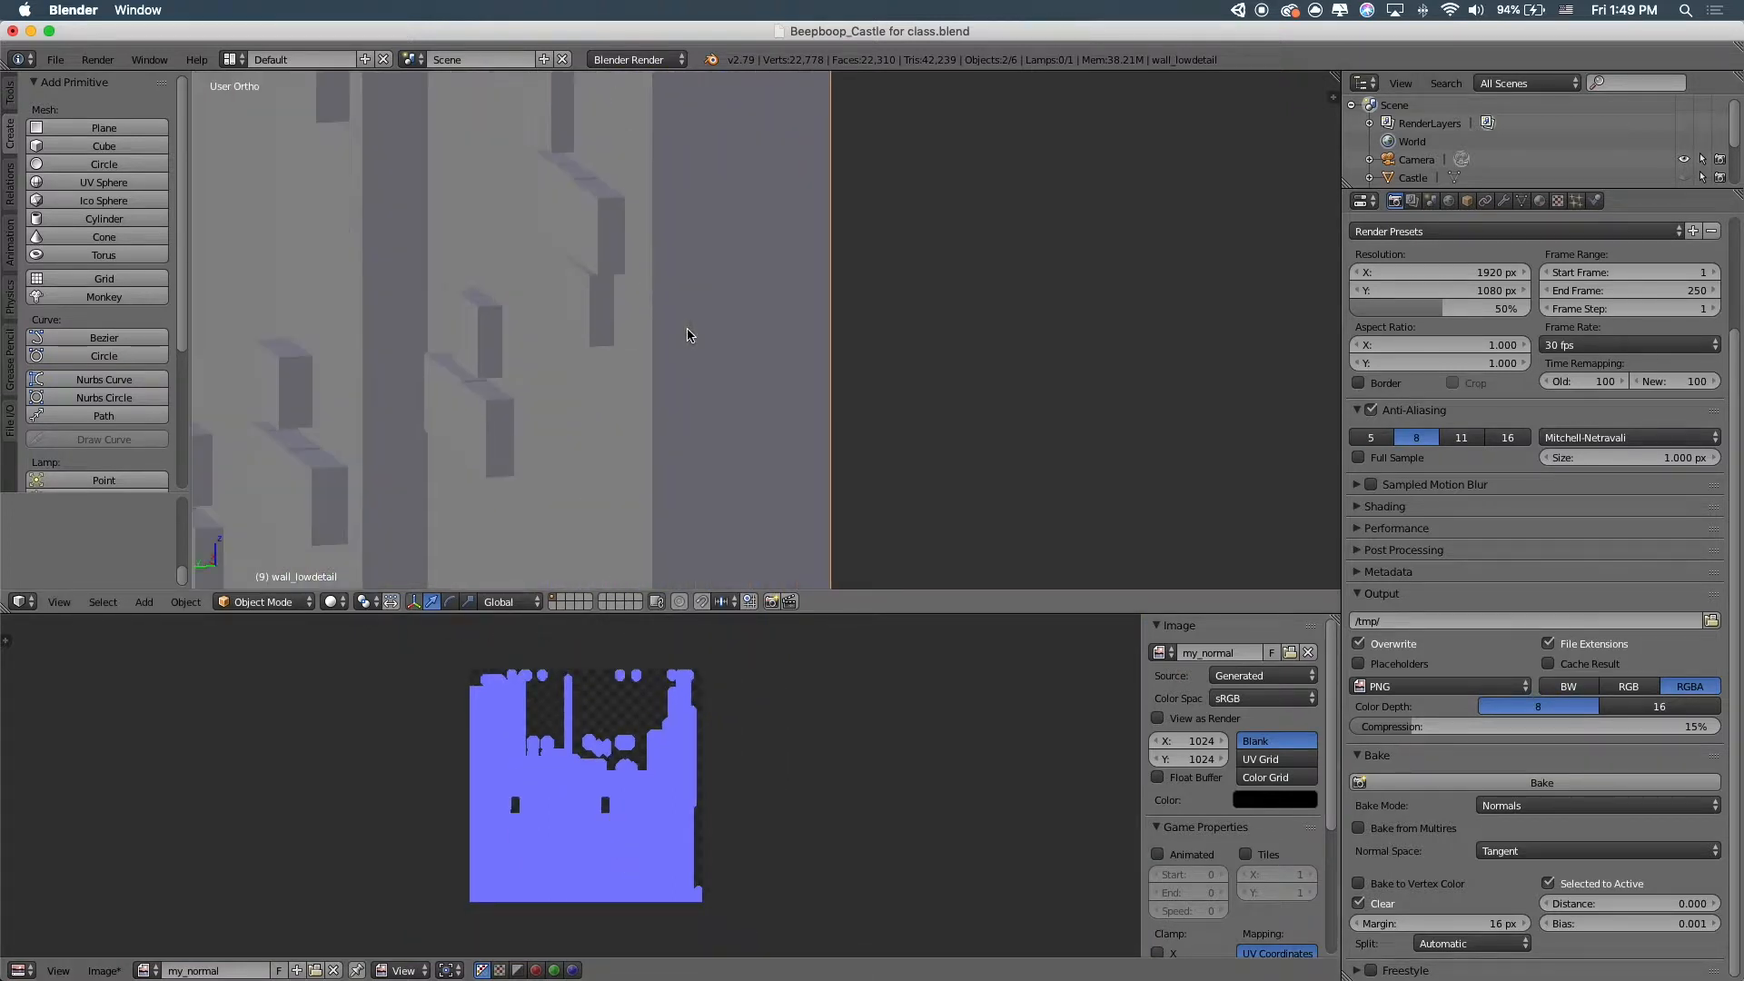
scroll(588, 191, down, 4)
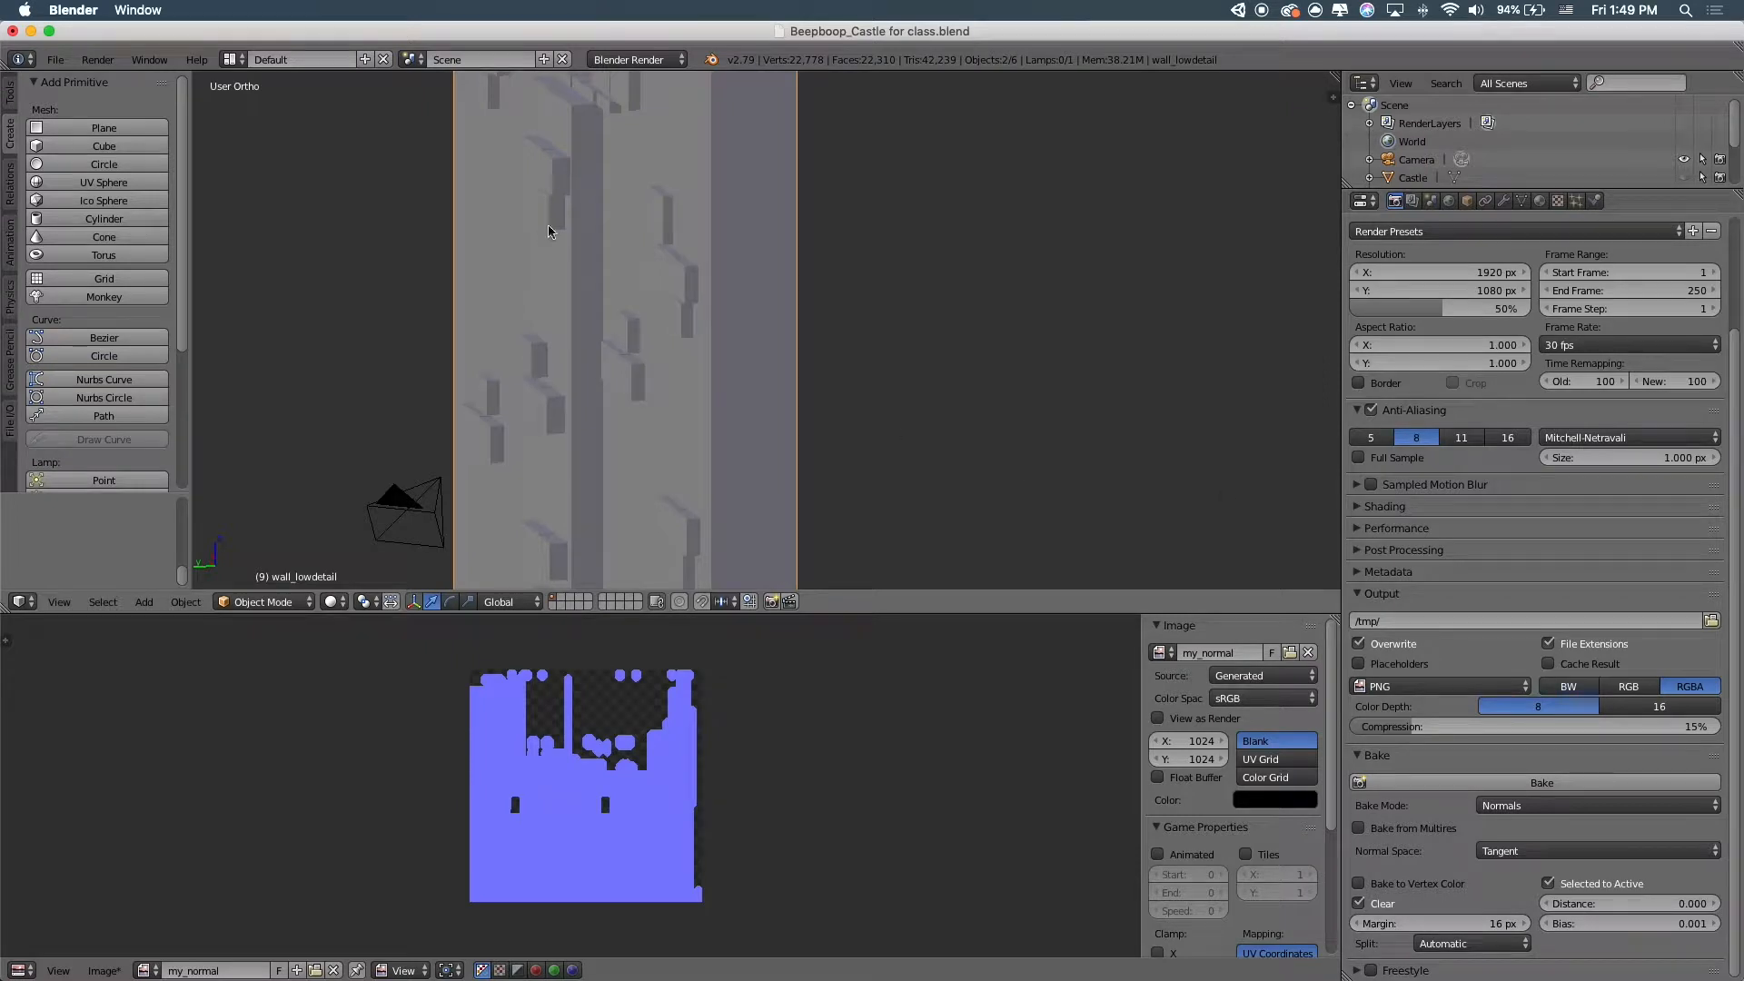
Try moving wall_highdetail's geometry in Edit Mode, undo the move, and return to Object Mode
mouse_move(665, 257)
middle_down()
mouse_move(723, 265)
mouse_move(697, 265)
middle_up()
right_click(552, 159)
key(Tab)
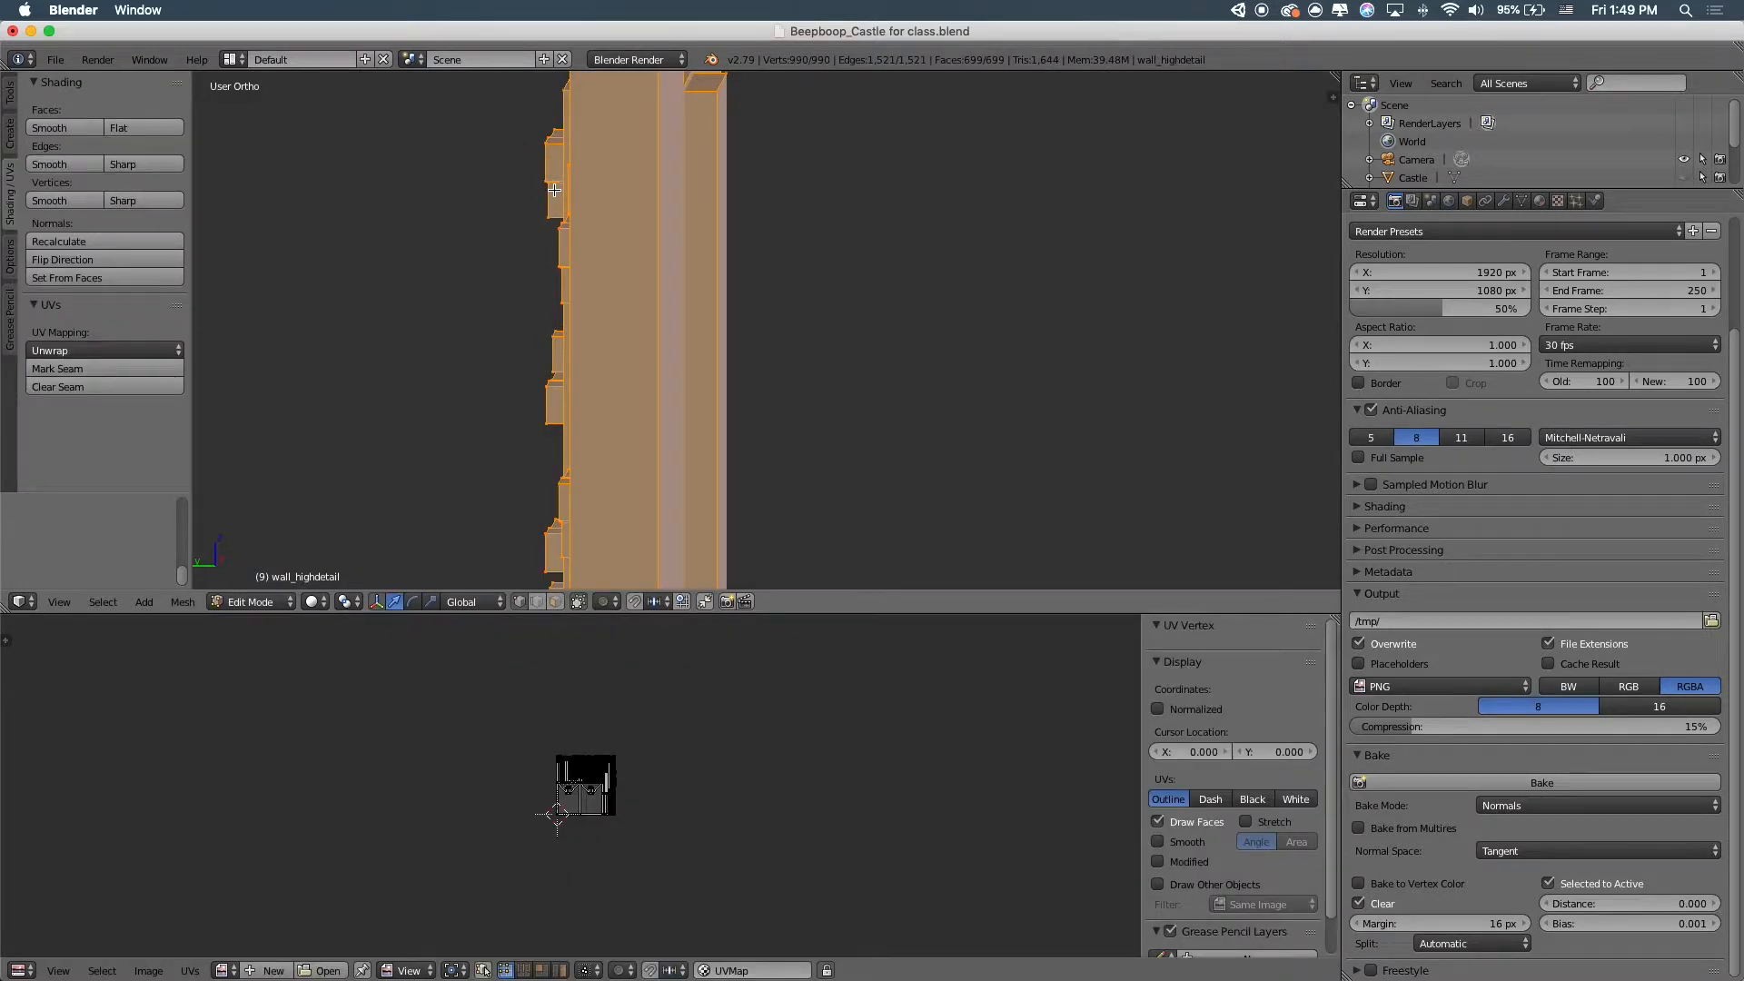
key(g)
click(569, 196)
key(ctrl+z)
key(Tab)
Add wall_lowdetail to the selection as the active object in wireframe, and display my_normal in the image editor
scroll(796, 396, down, 3)
key(z)
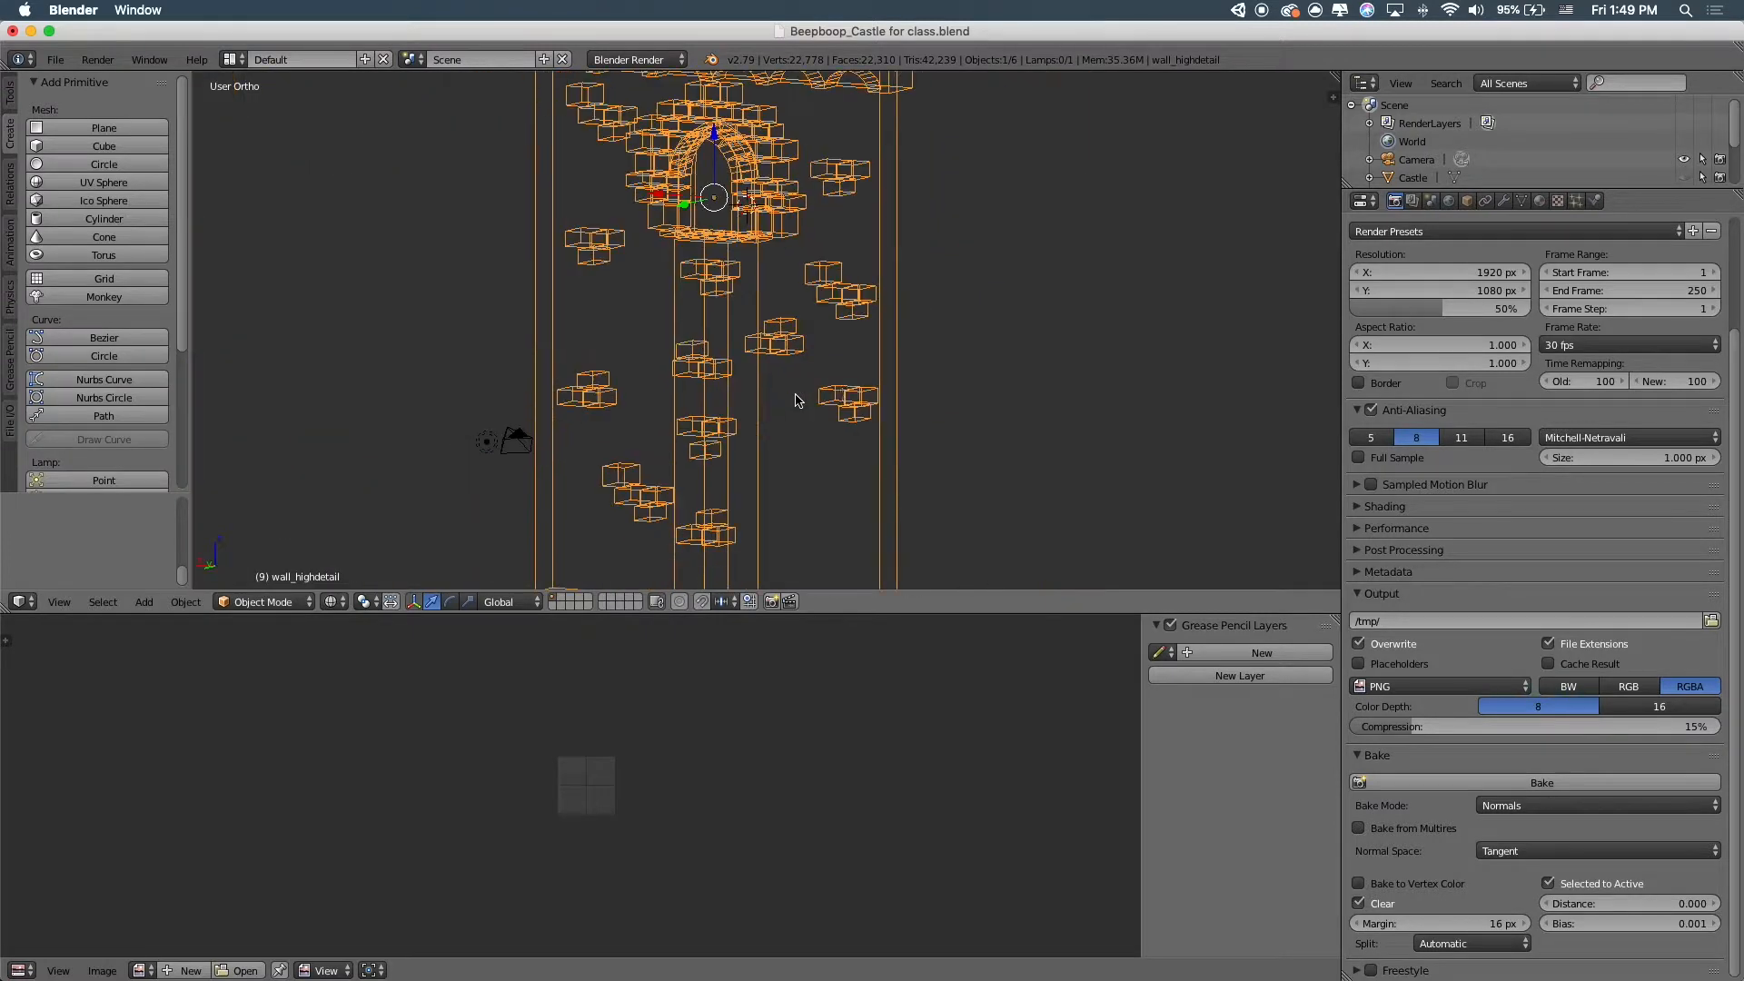
shift+right_click(887, 348)
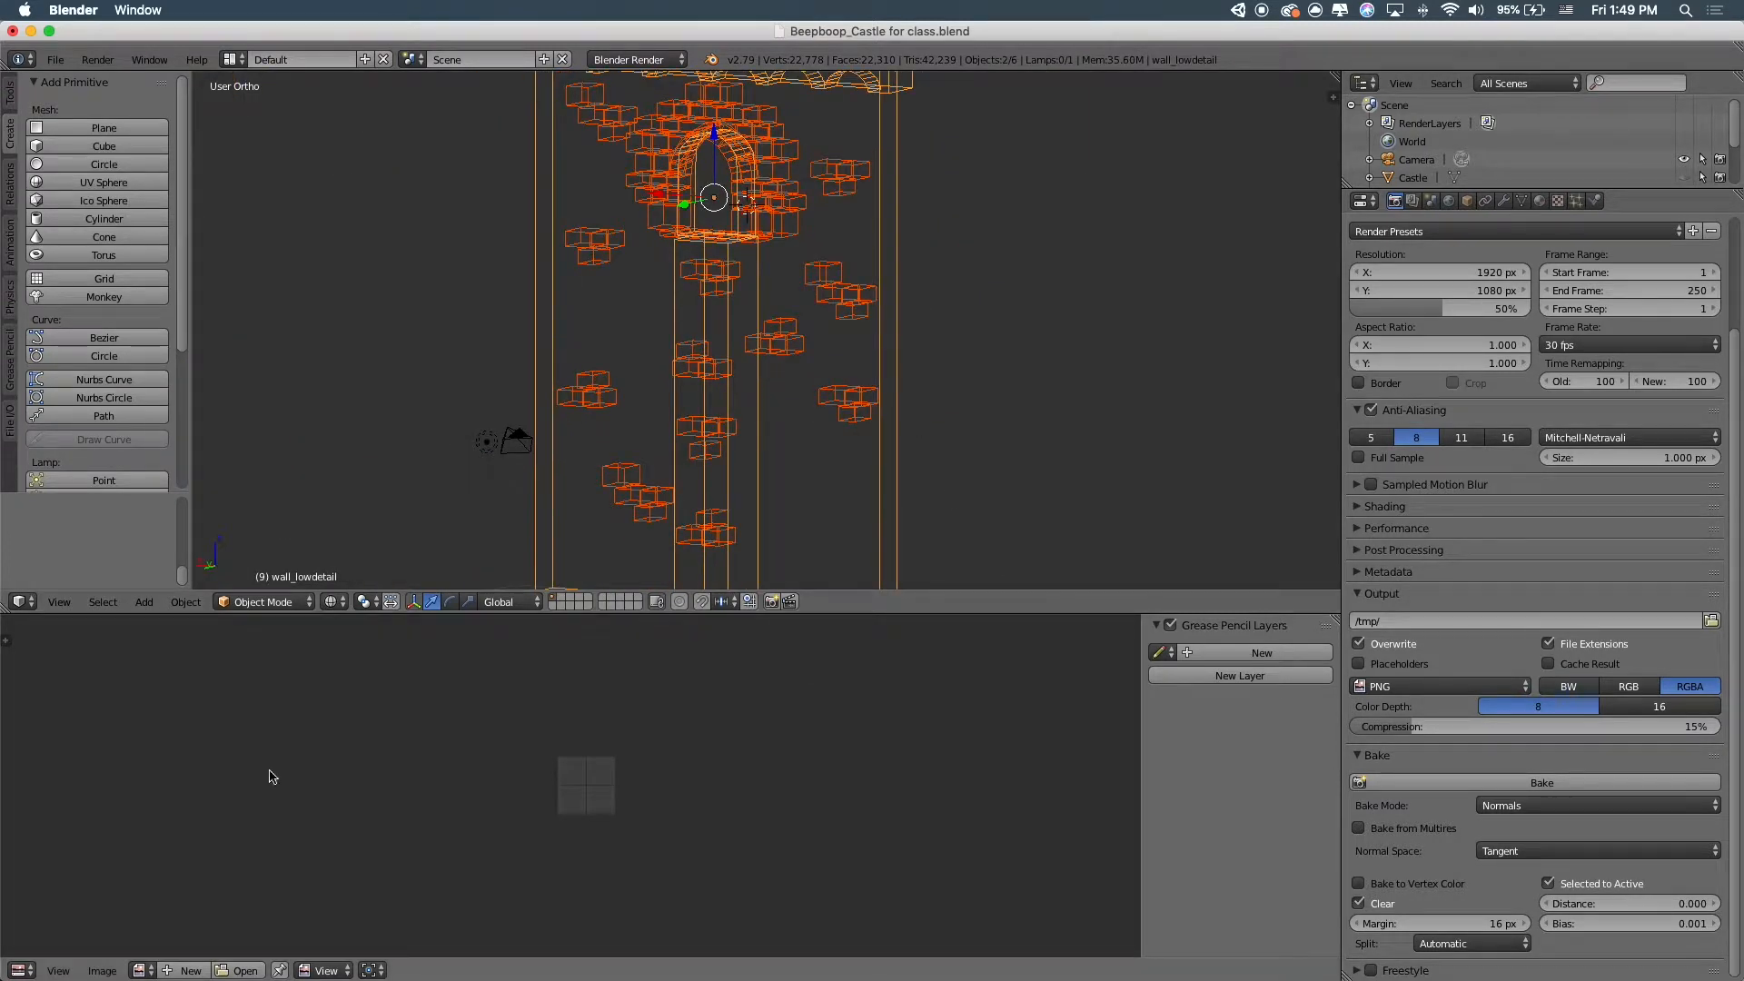
scroll(273, 772, up, 4)
click(142, 970)
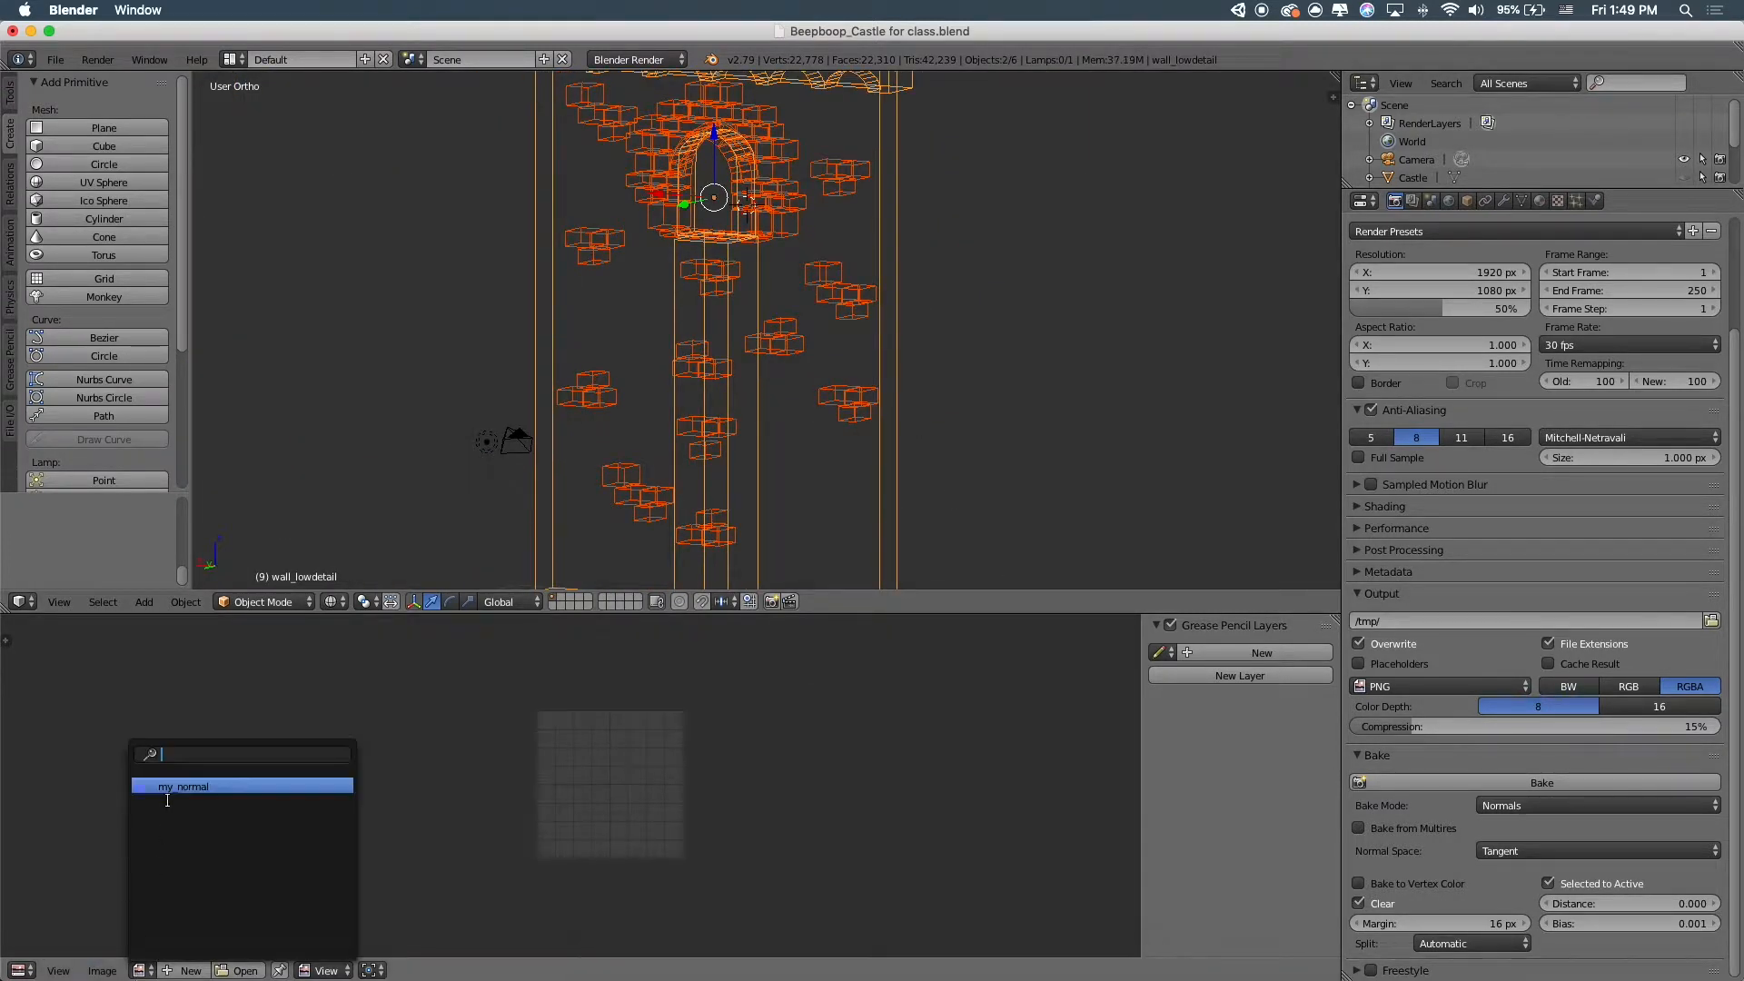
click(169, 787)
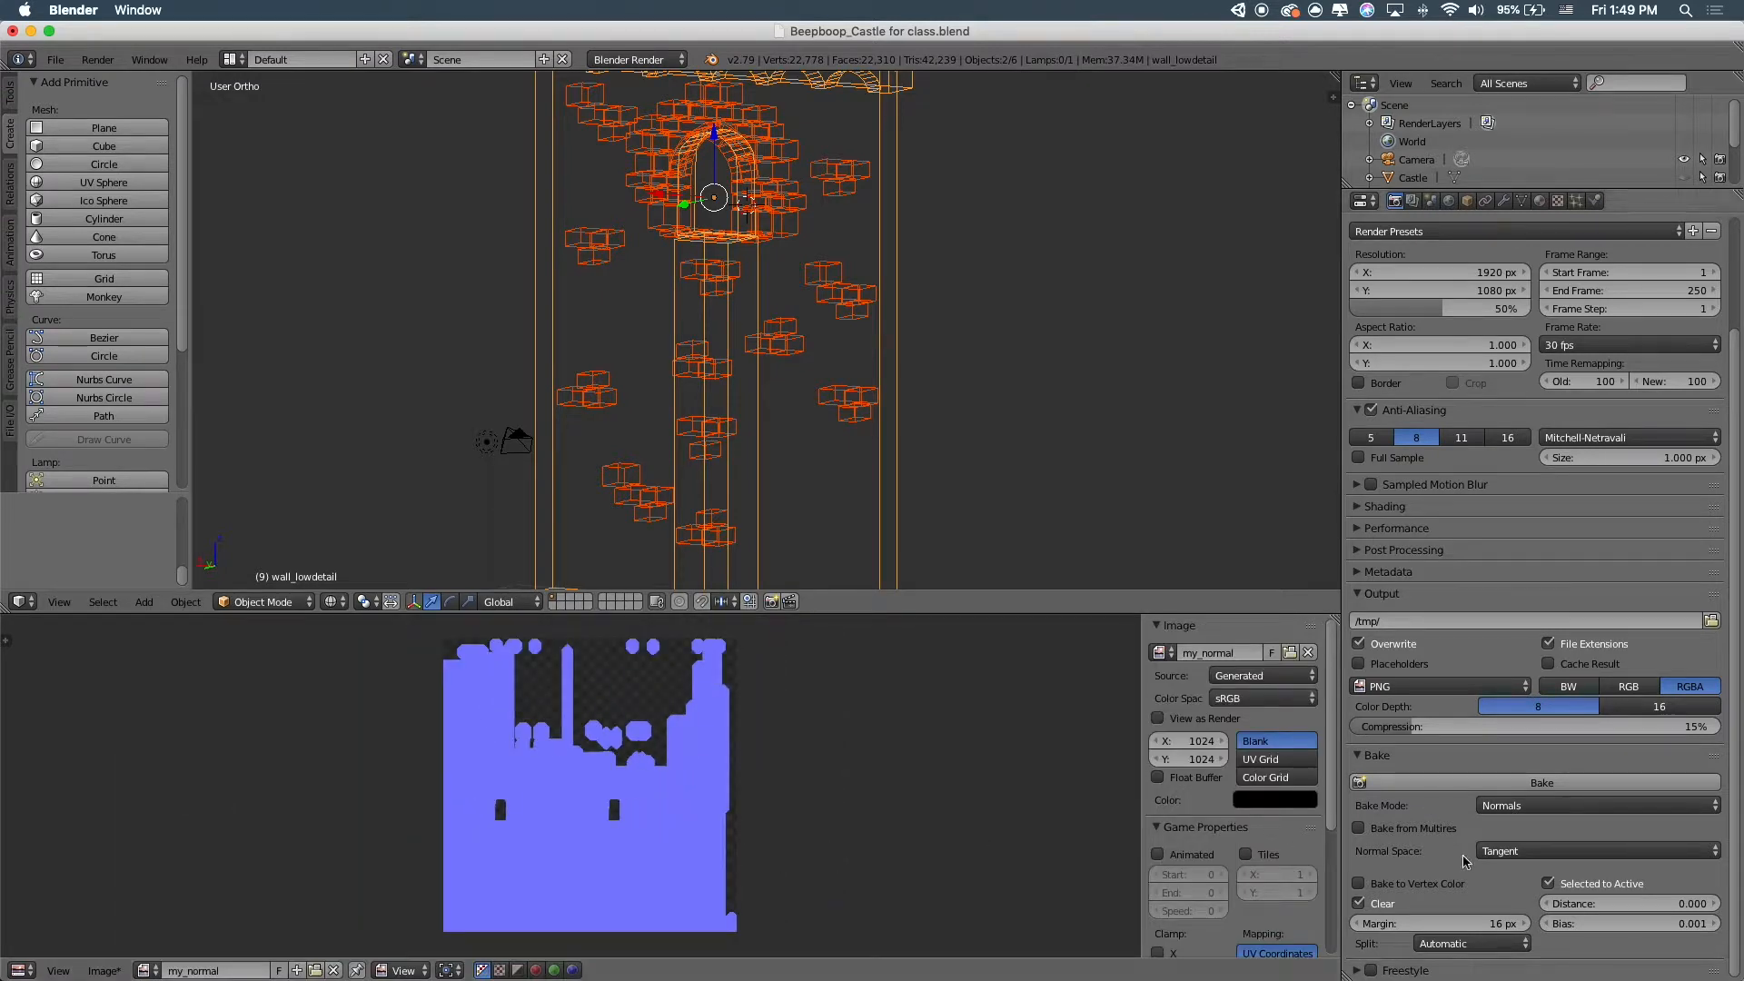
Set the bake margin to 64 px, bake the normals again, and inspect the image
drag(1411, 924, 1462, 924)
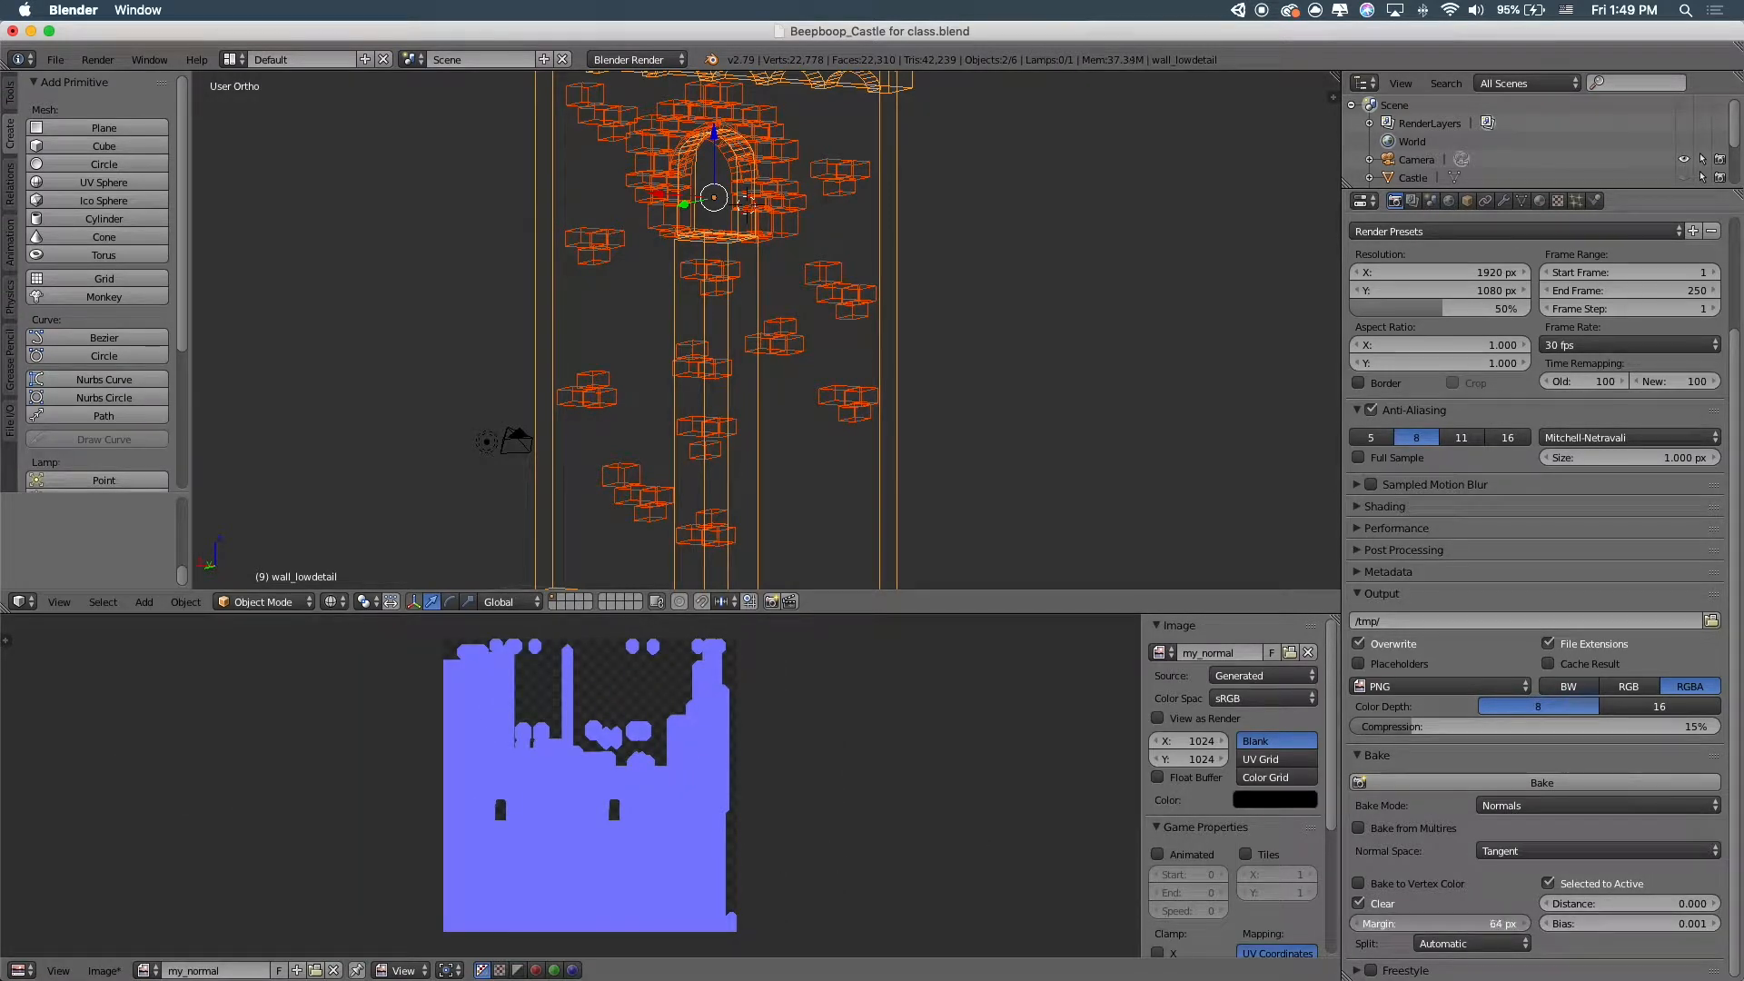
click(1449, 787)
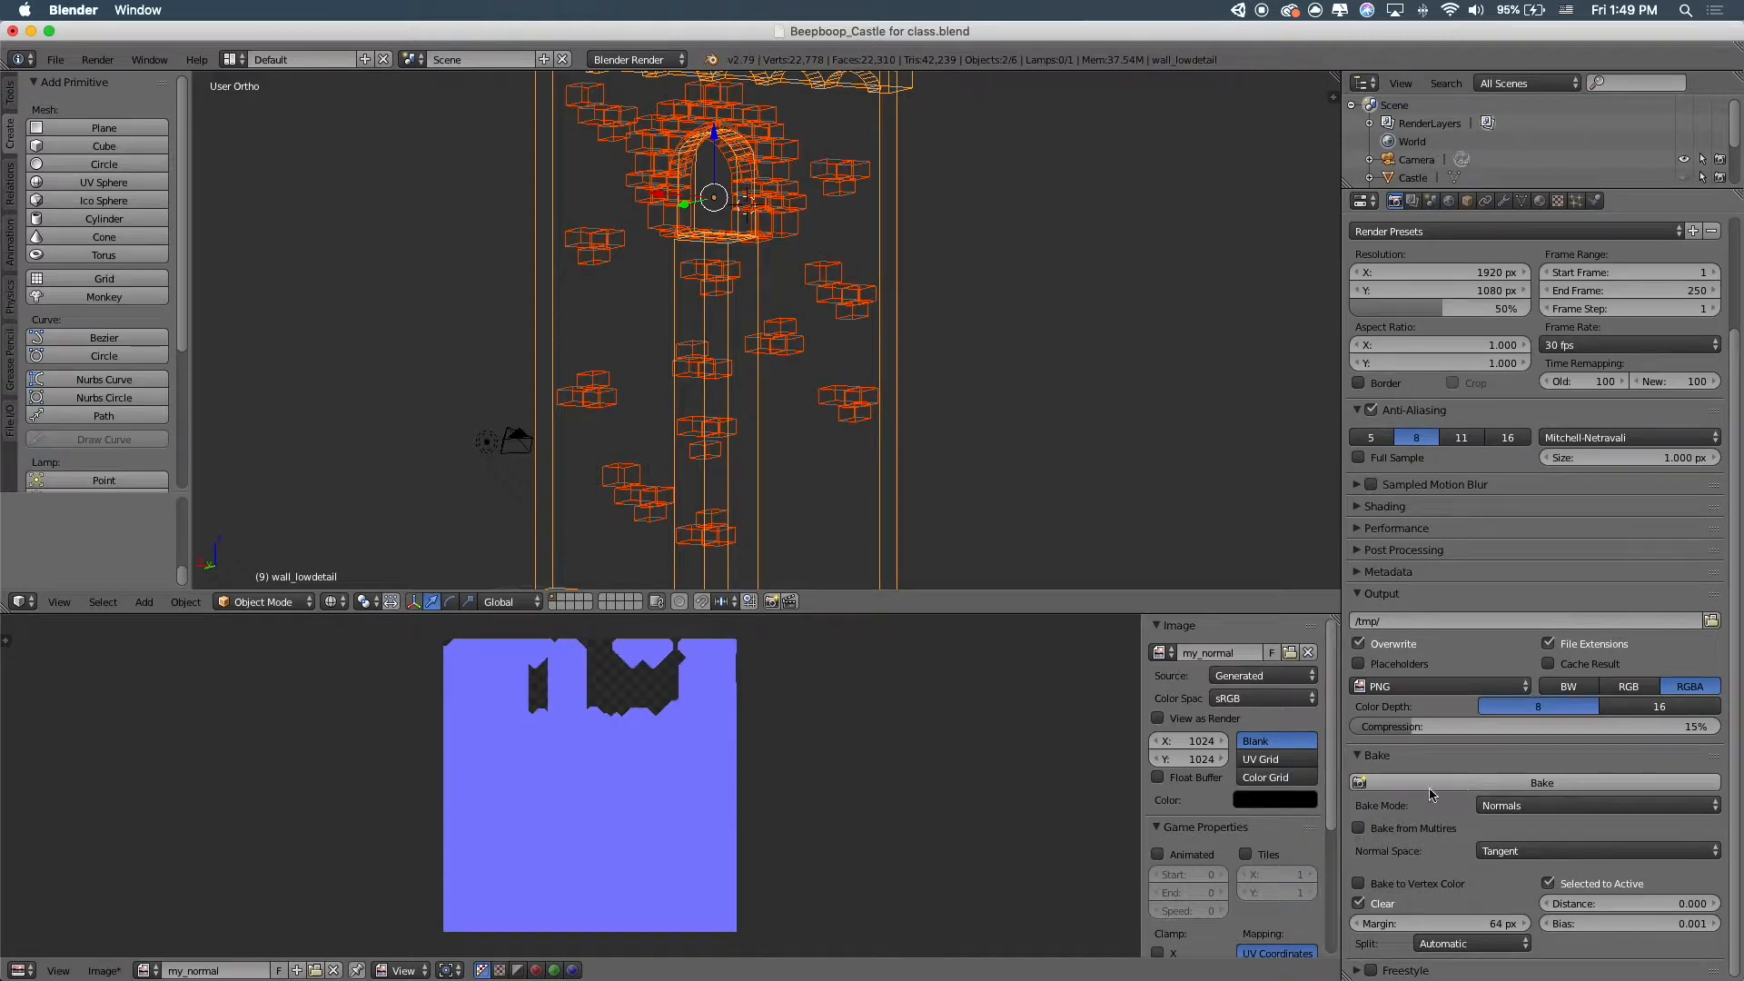
scroll(452, 849, up, 5)
scroll(981, 269, down, 4)
scroll(981, 269, up, 8)
Select wall_highdetail alone, open it in Edit Mode with nothing selected, and show it in solid shading
key(Tab)
key(Tab)
right_click(697, 276)
key(Tab)
mouse_move(687, 258)
middle_down()
mouse_move(670, 257)
mouse_move(801, 275)
middle_up()
key(a)
scroll(697, 255, down, 4)
key(z)
Delete the linked scalloped trim along the top of wall_highdetail
scroll(746, 297, down, 5)
scroll(801, 275, up, 5)
middle_drag(576, 191, 598, 143)
key(l)
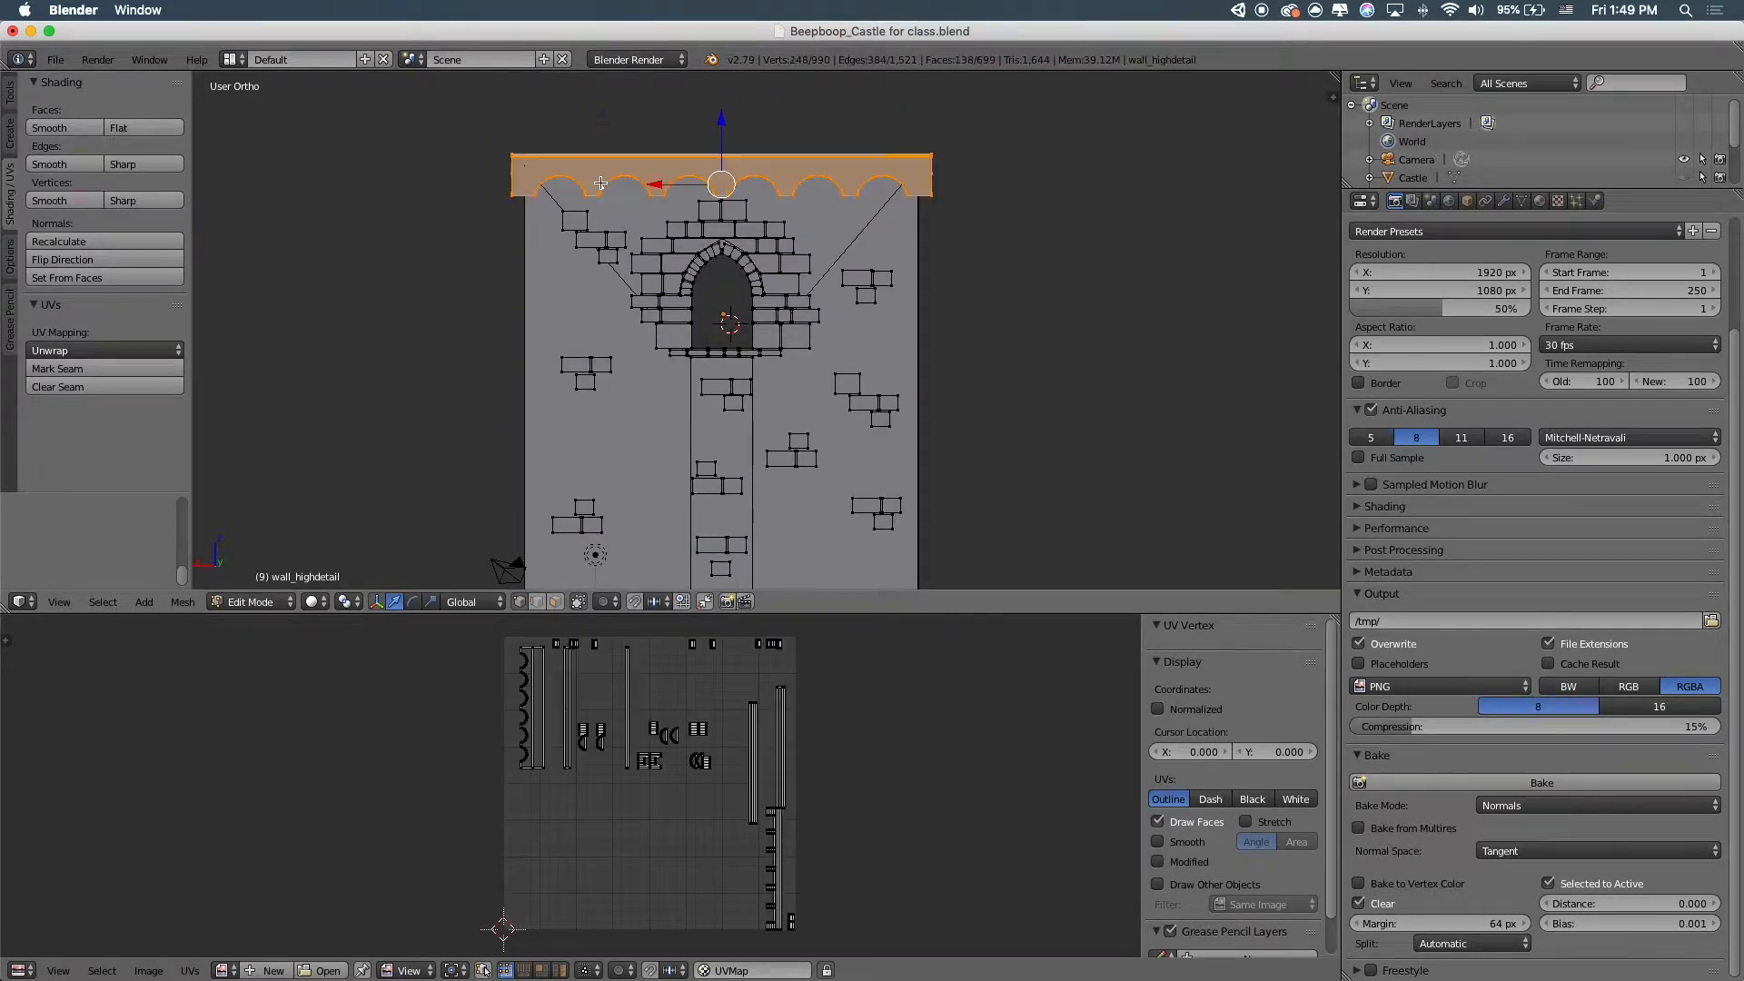
key(x)
click(602, 177)
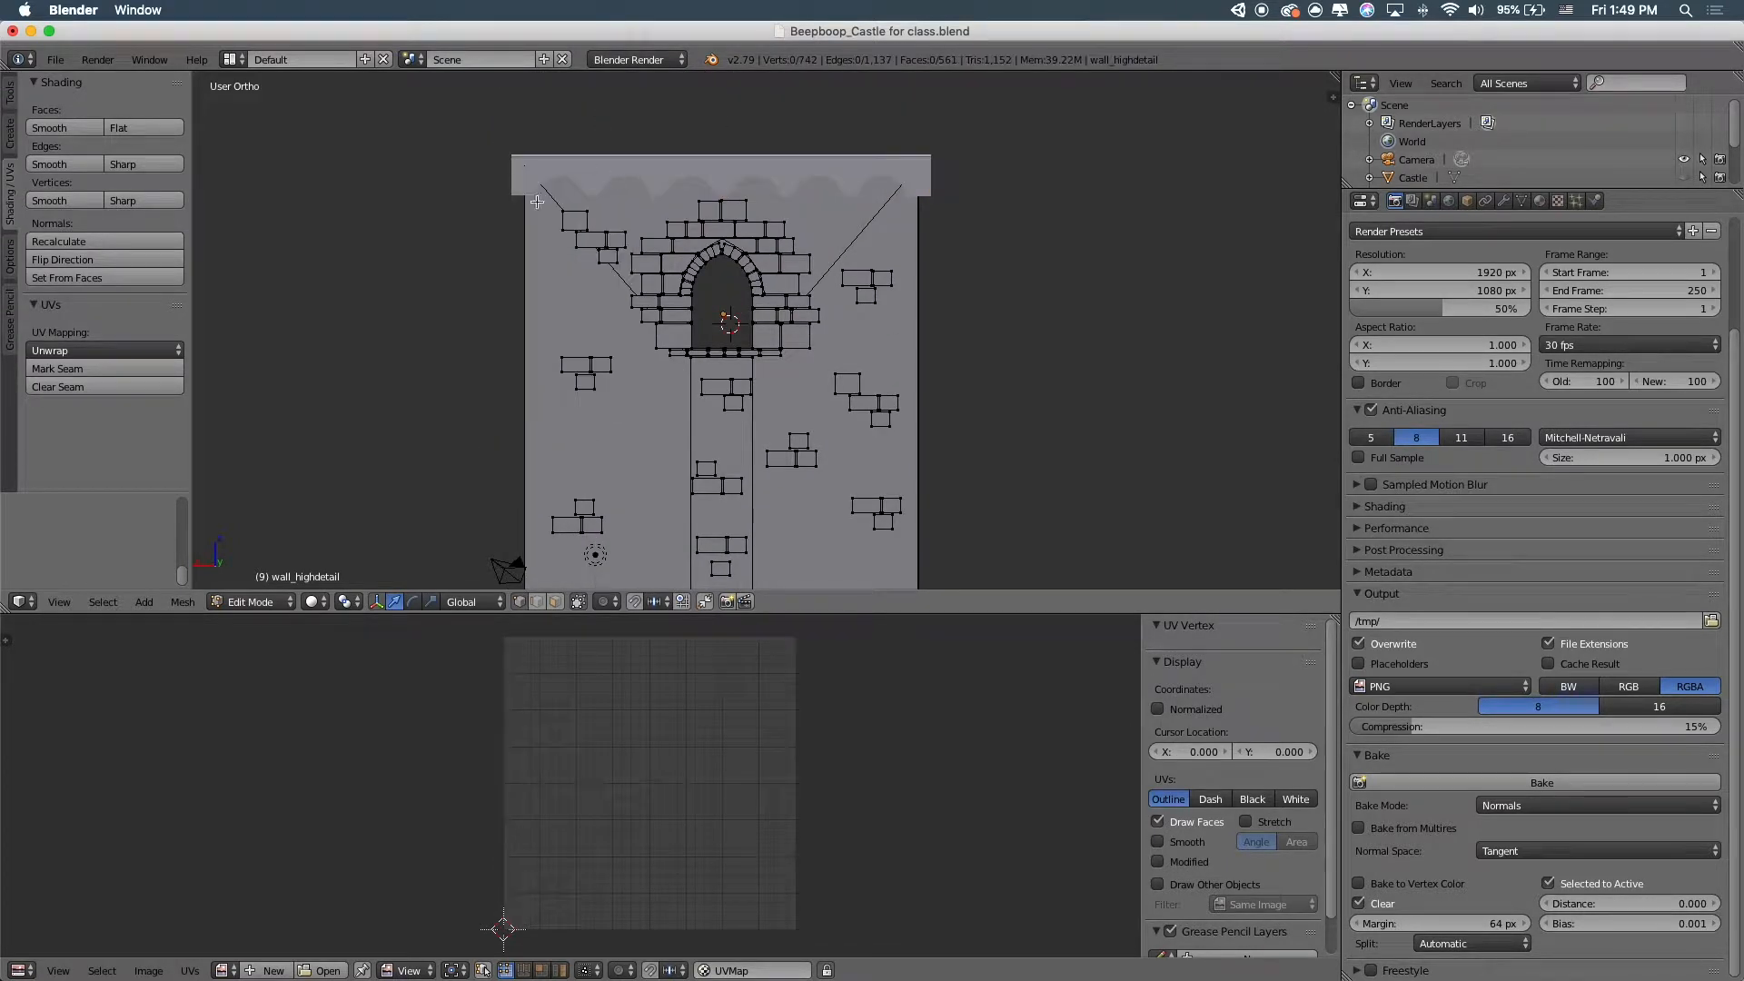
Delete the linked main wall body behind the bricks of wall_highdetail
key(z)
right_click(524, 166)
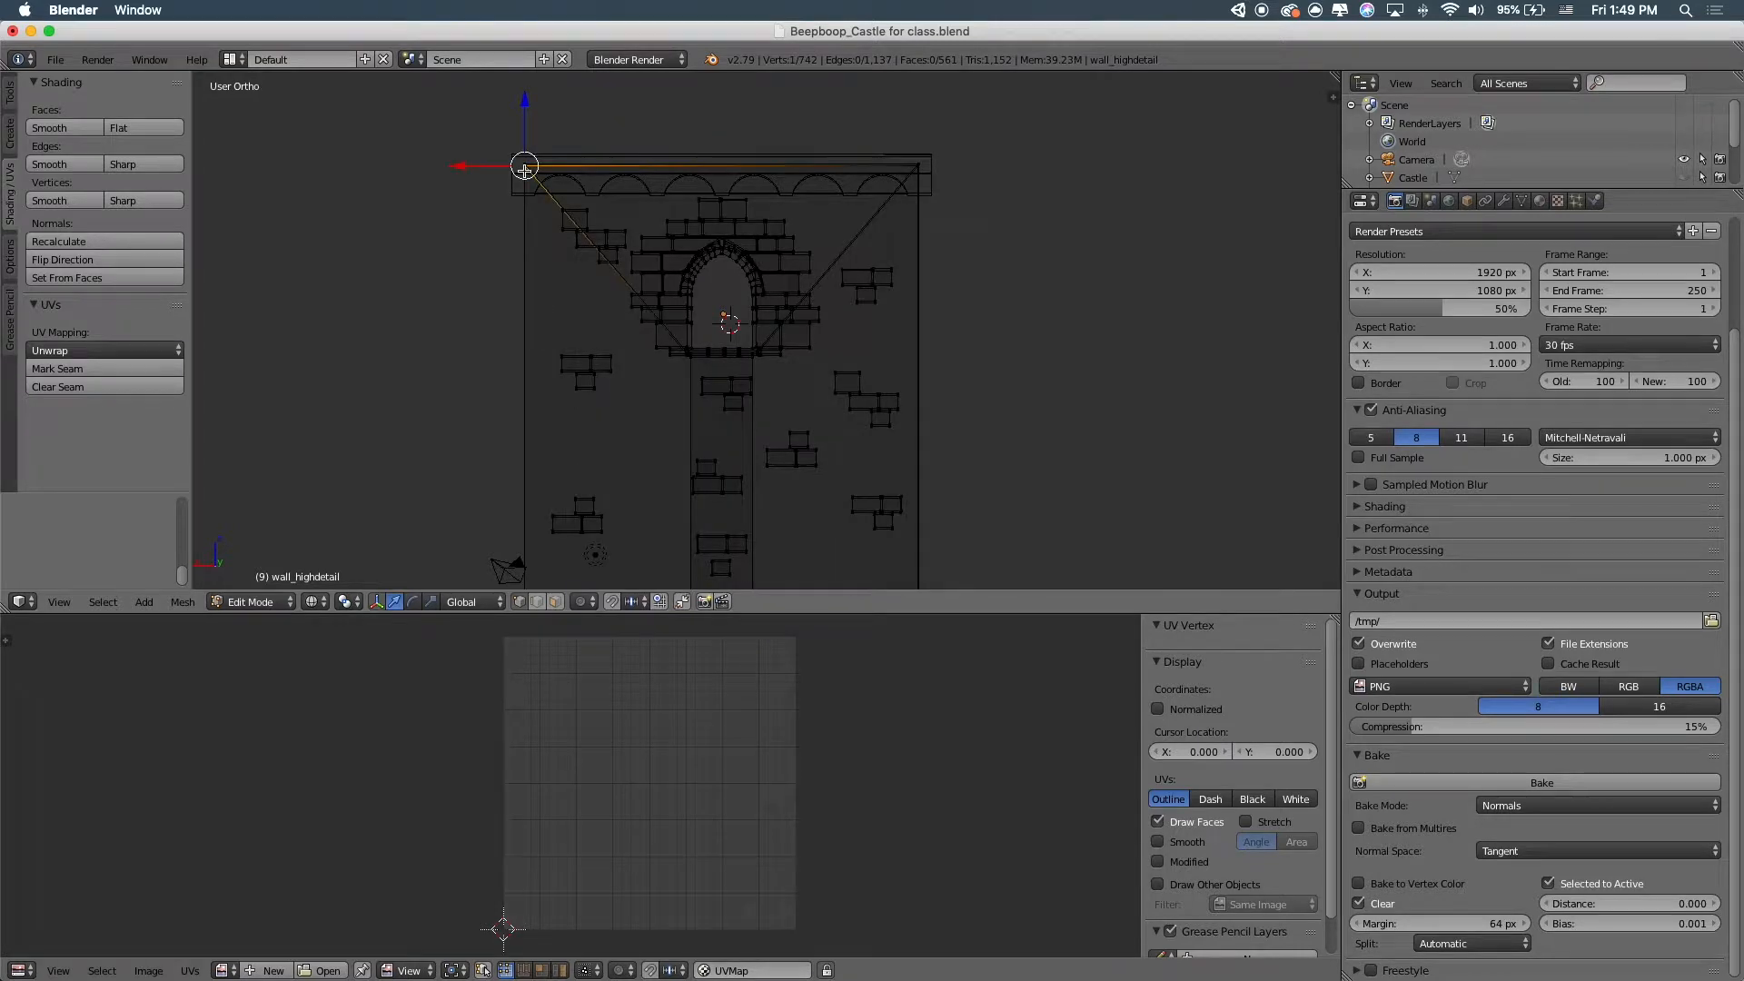
key(ctrl+l)
key(x)
click(545, 189)
Return to Object Mode to inspect the walls from an angle, and reselect wall_highdetail
scroll(884, 346, down, 6)
shift+middle_drag(883, 346, 857, 216)
middle_drag(857, 215, 823, 278)
key(a)
scroll(823, 277, up, 2)
key(Tab)
scroll(817, 300, up, 3)
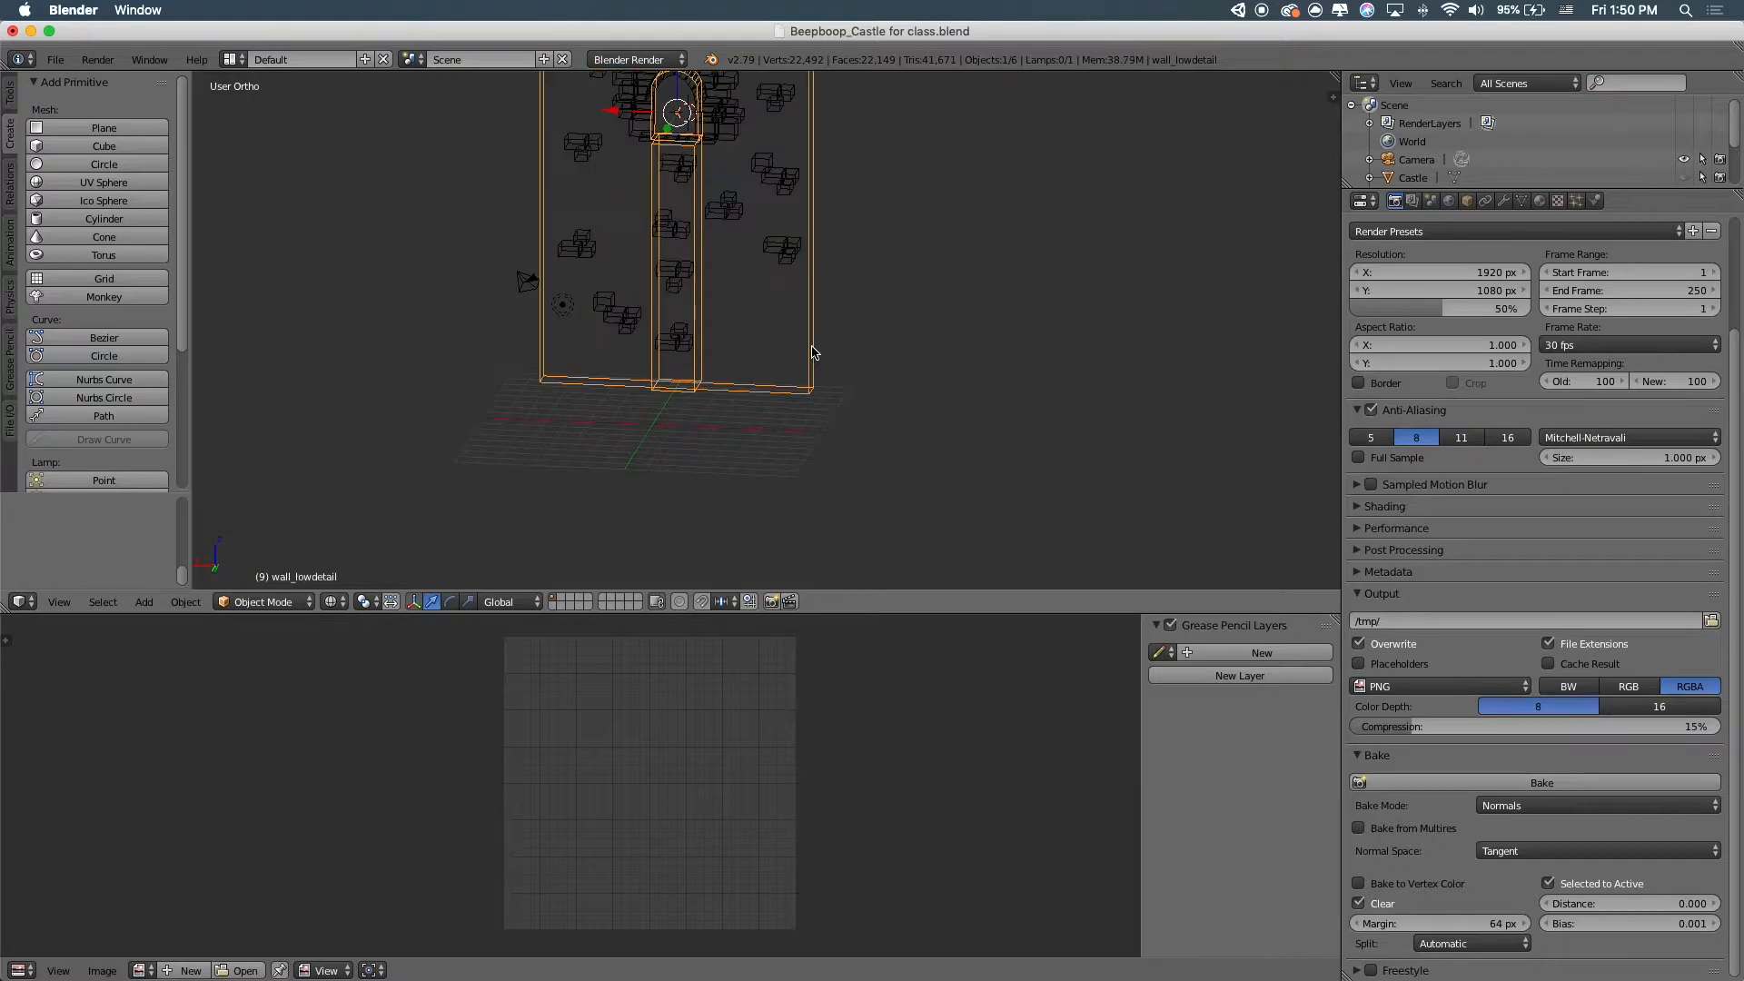
key(a)
right_click(701, 232)
shift+middle_drag(824, 263, 825, 369)
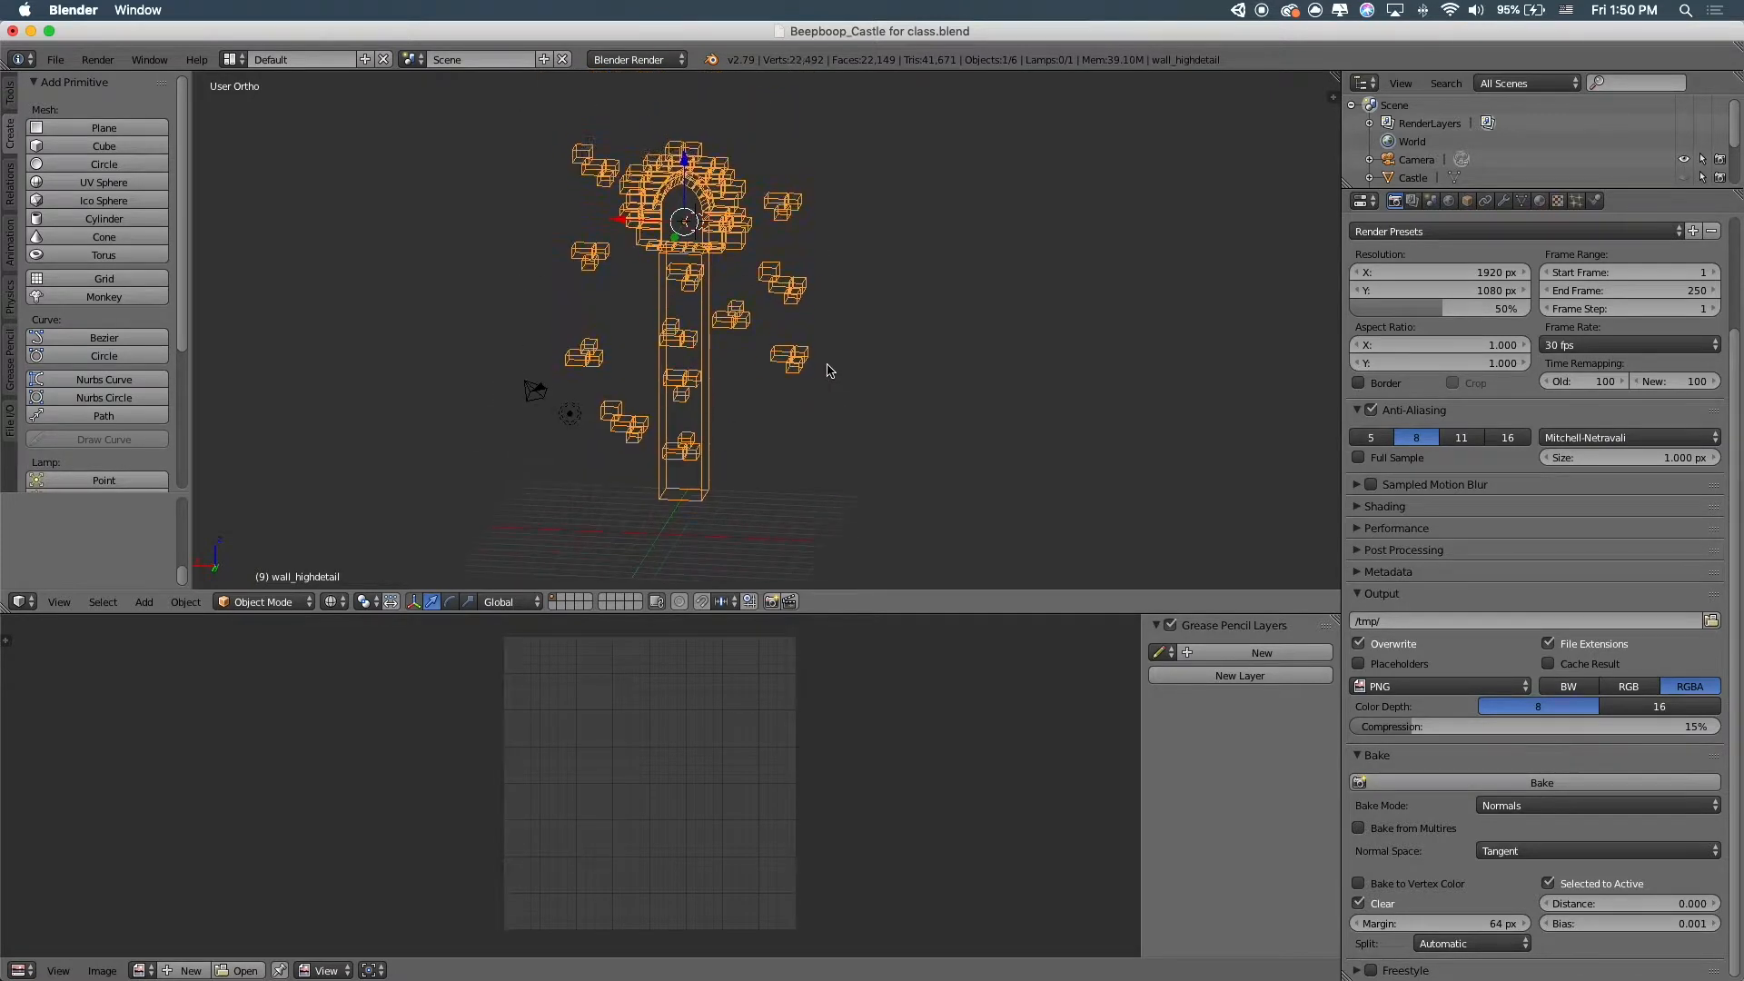
Open wall_highdetail in Edit Mode and delete the linked vertical column below the window
key(Tab)
key(a)
scroll(813, 366, up, 6)
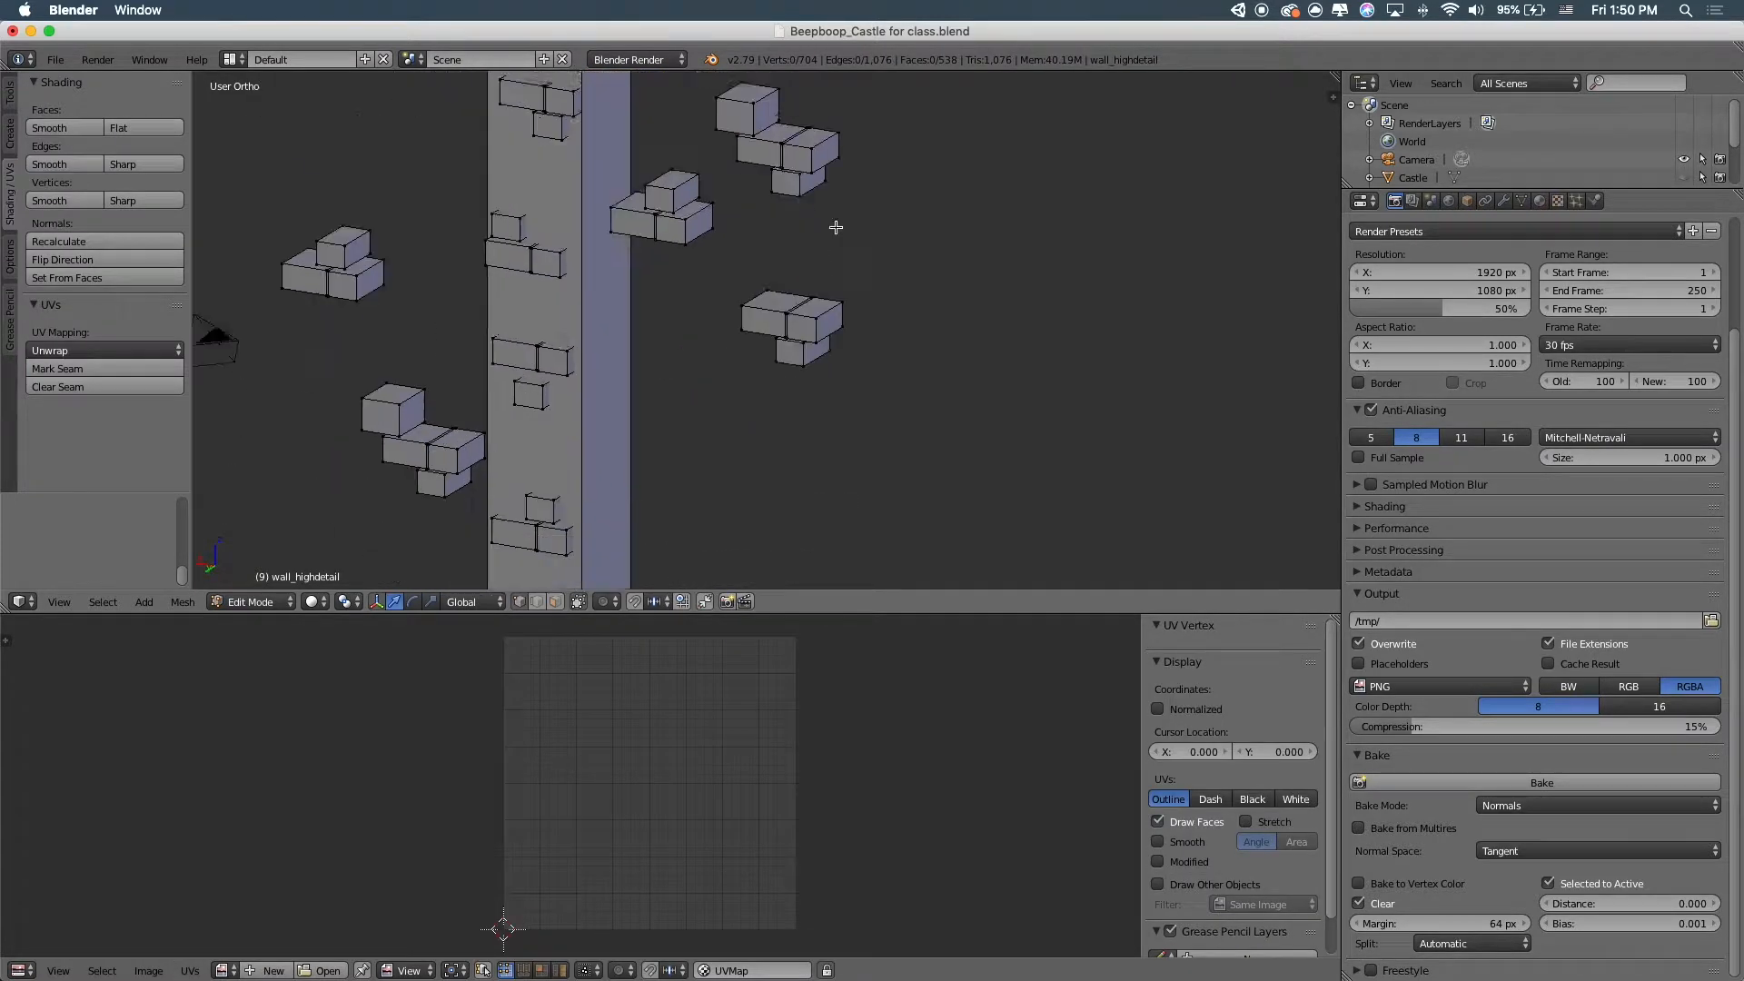
key(ctrl+l)
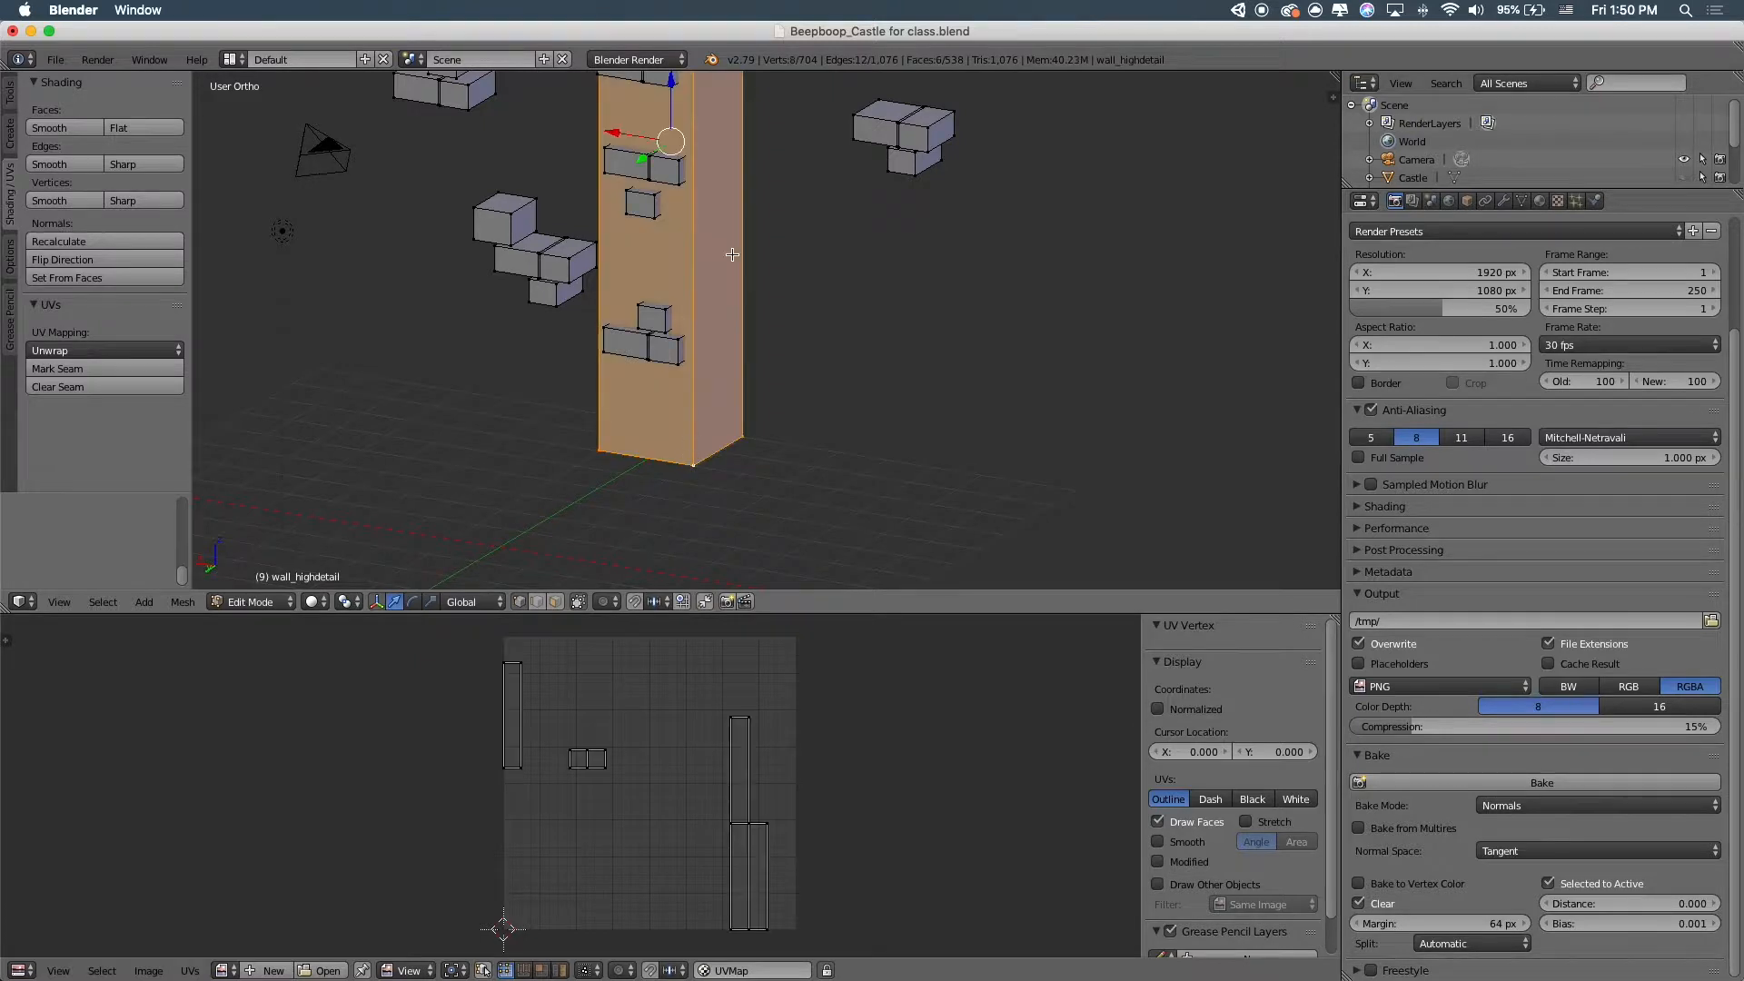
shift+middle_drag(732, 255, 752, 635)
key(x)
click(690, 325)
Select all of wall_highdetail's remaining brick geometry and view it from the side
key(a)
scroll(690, 325, down, 6)
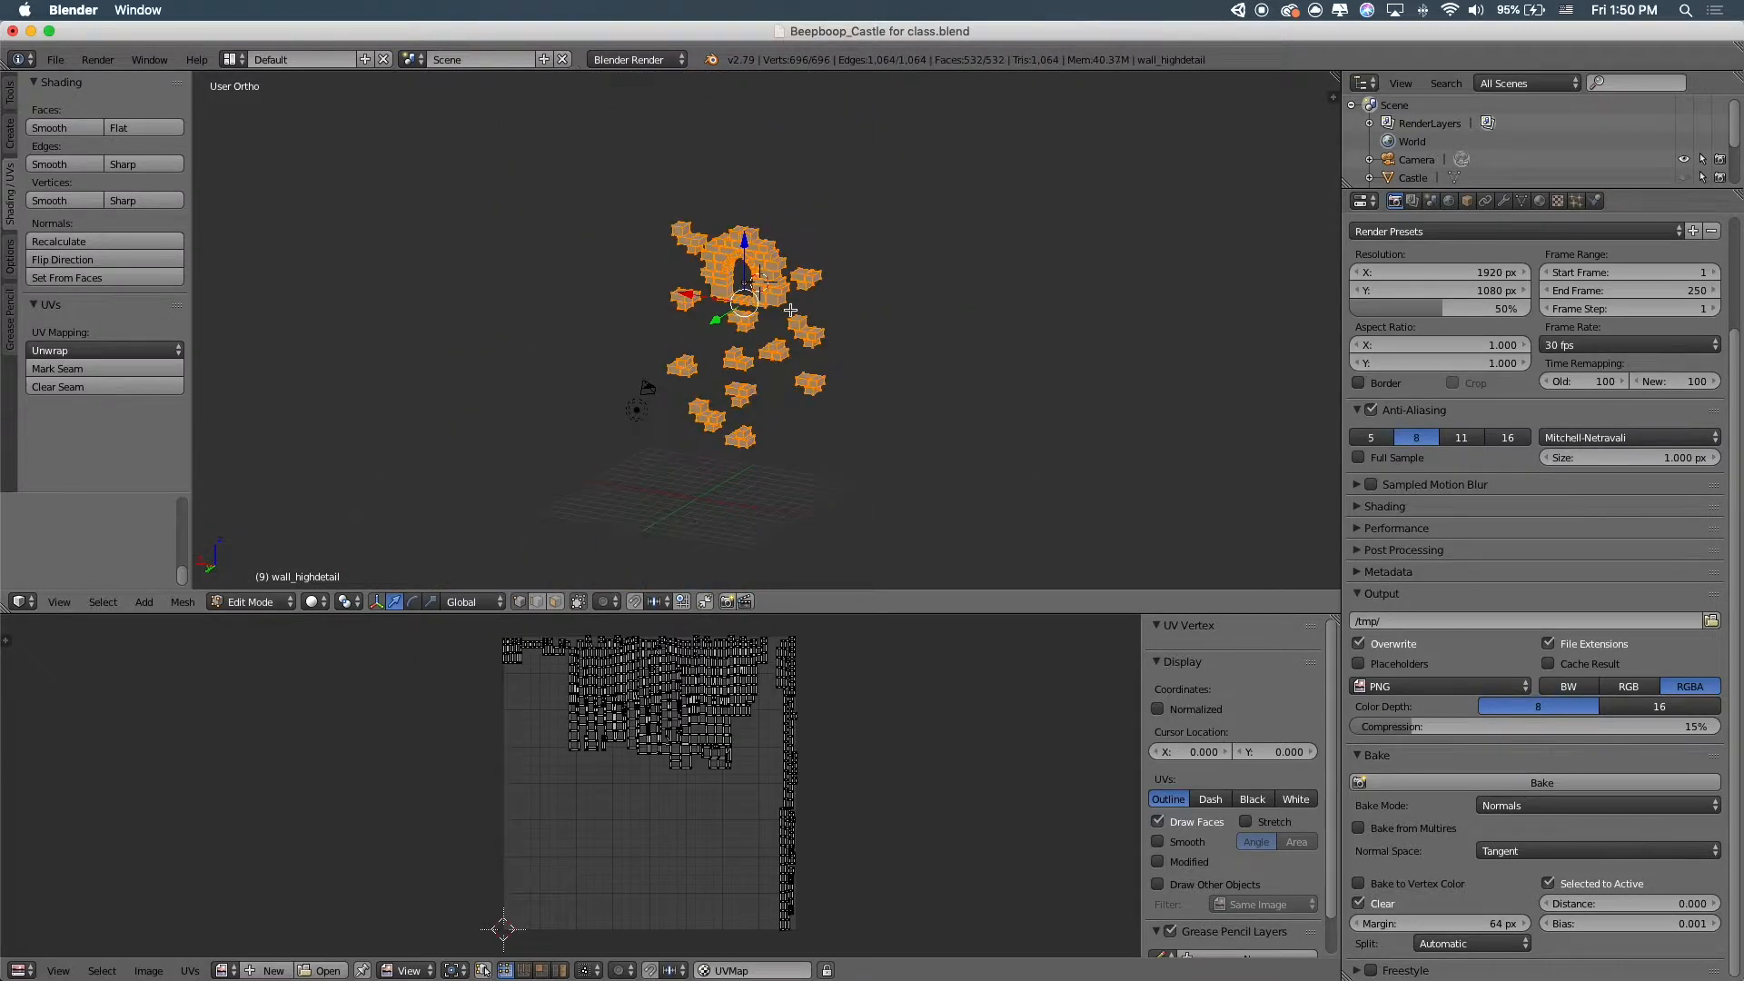
scroll(705, 331, up, 2)
middle_drag(705, 331, 793, 358)
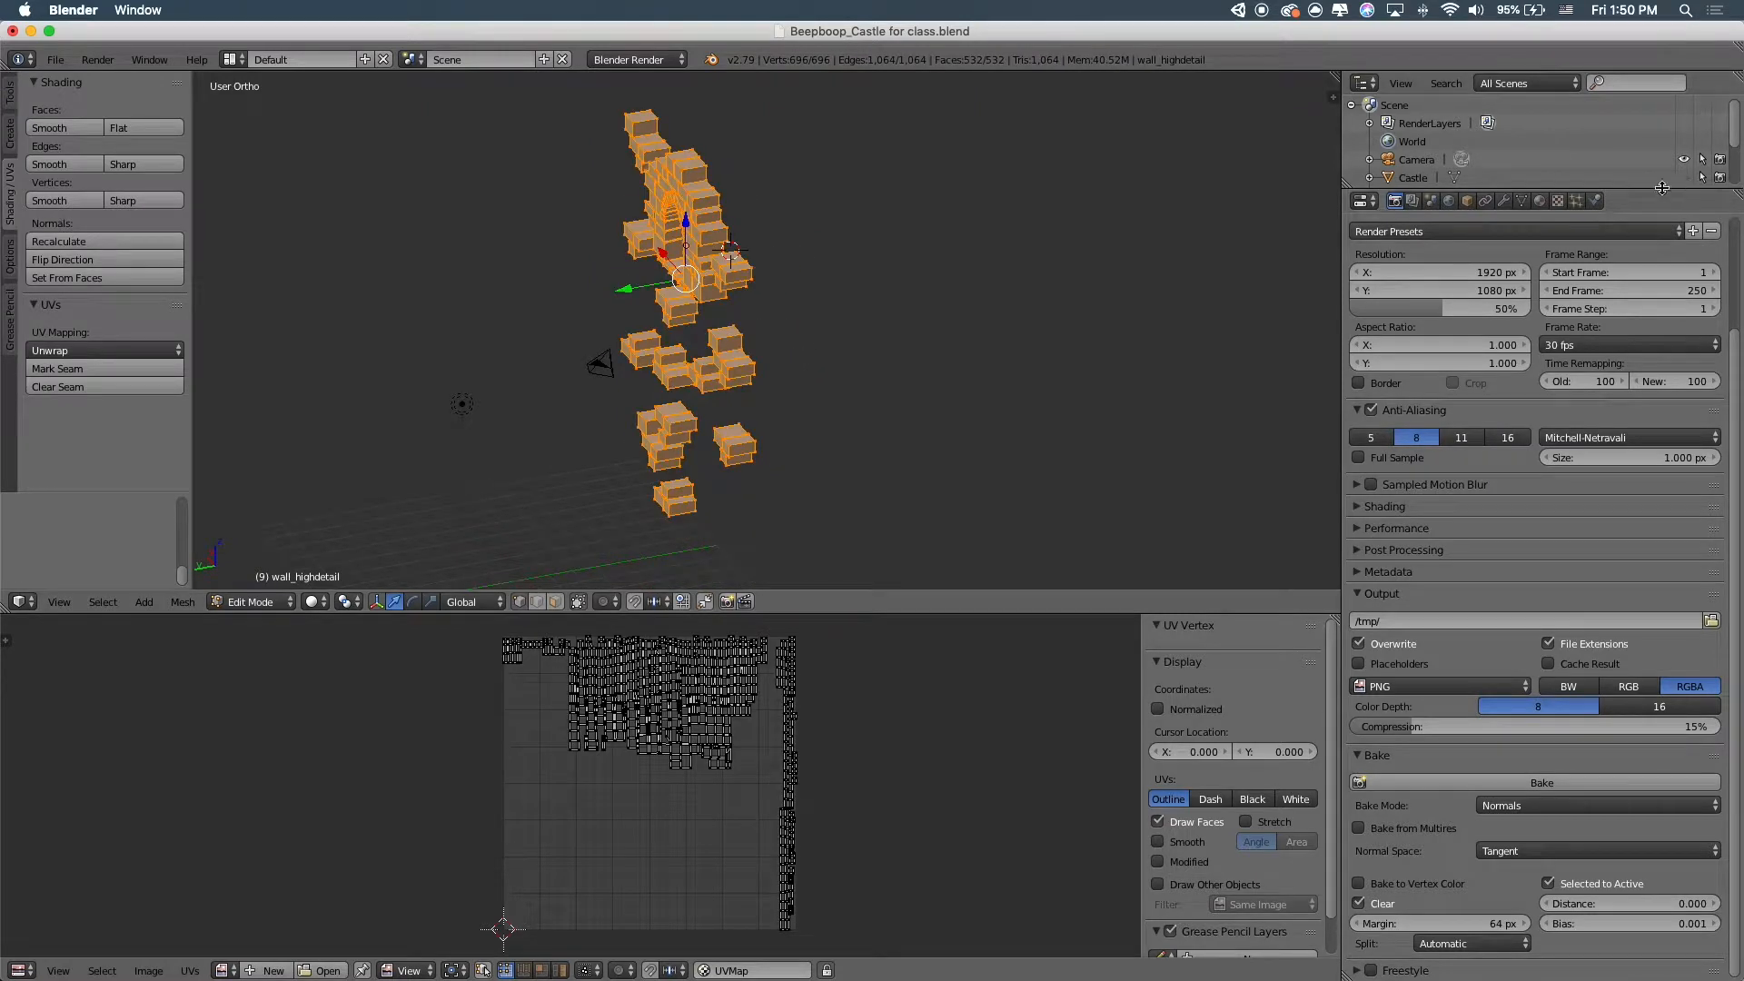
Look through the modifiers available for wall_highdetail
click(1539, 201)
click(1503, 201)
click(1534, 261)
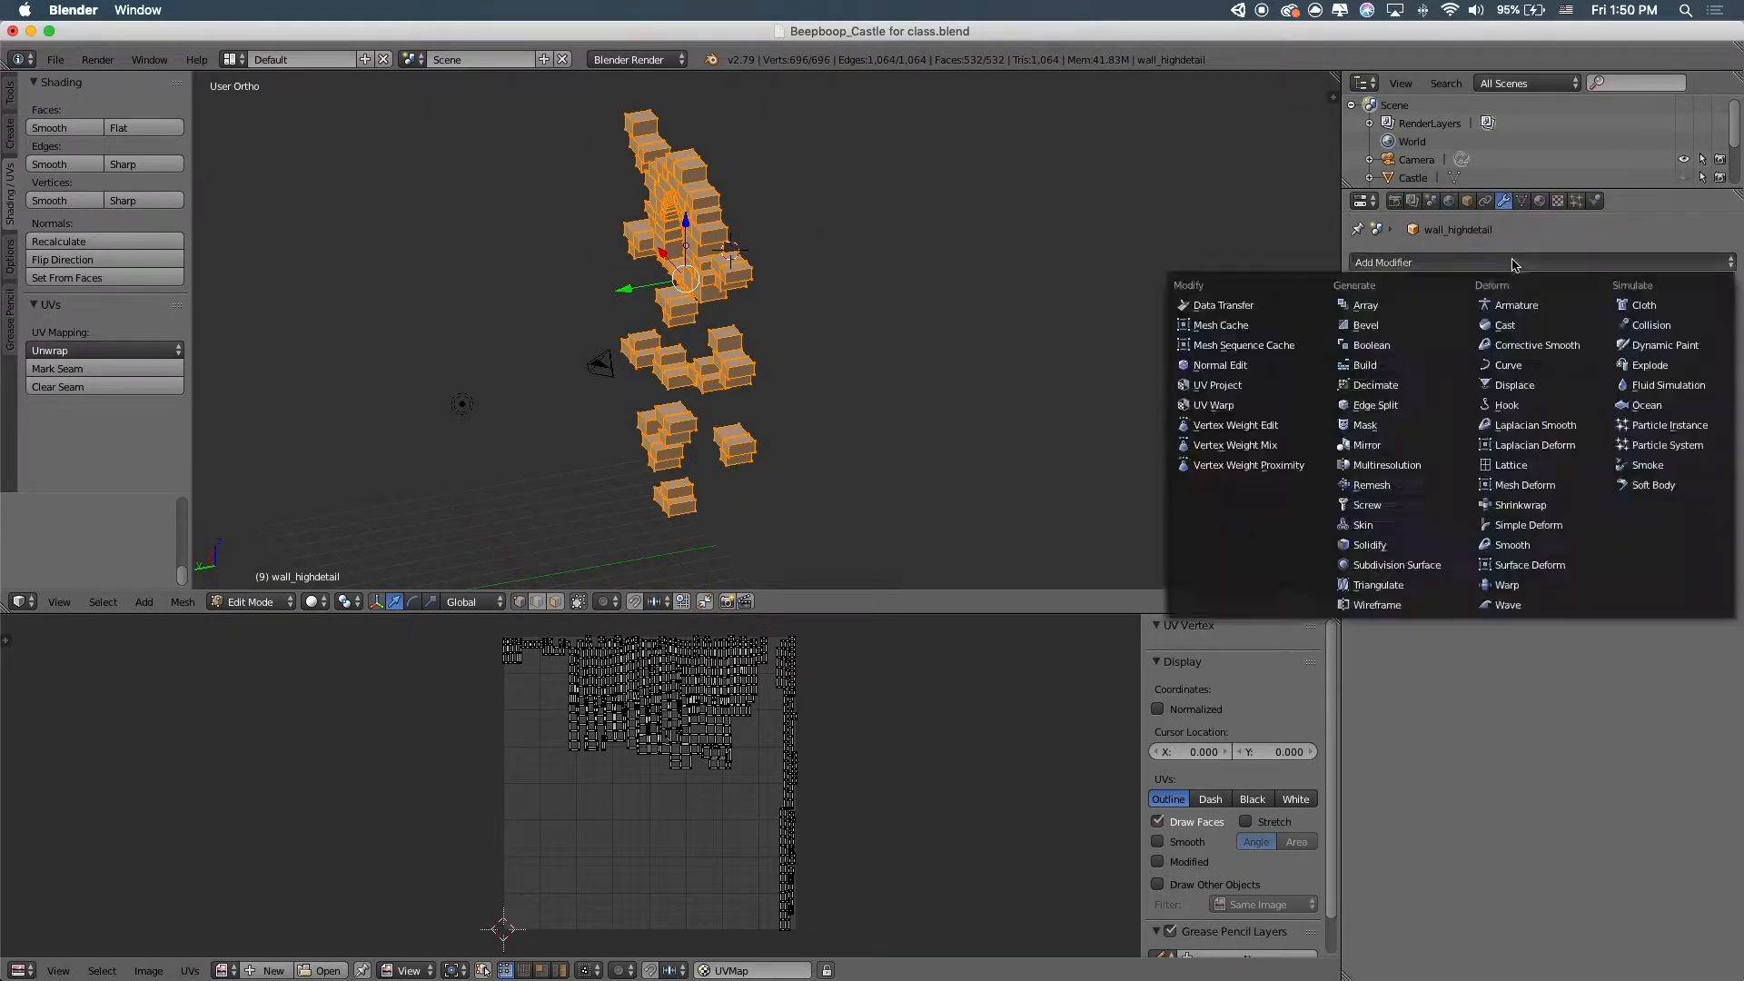
scroll(673, 227, up, 4)
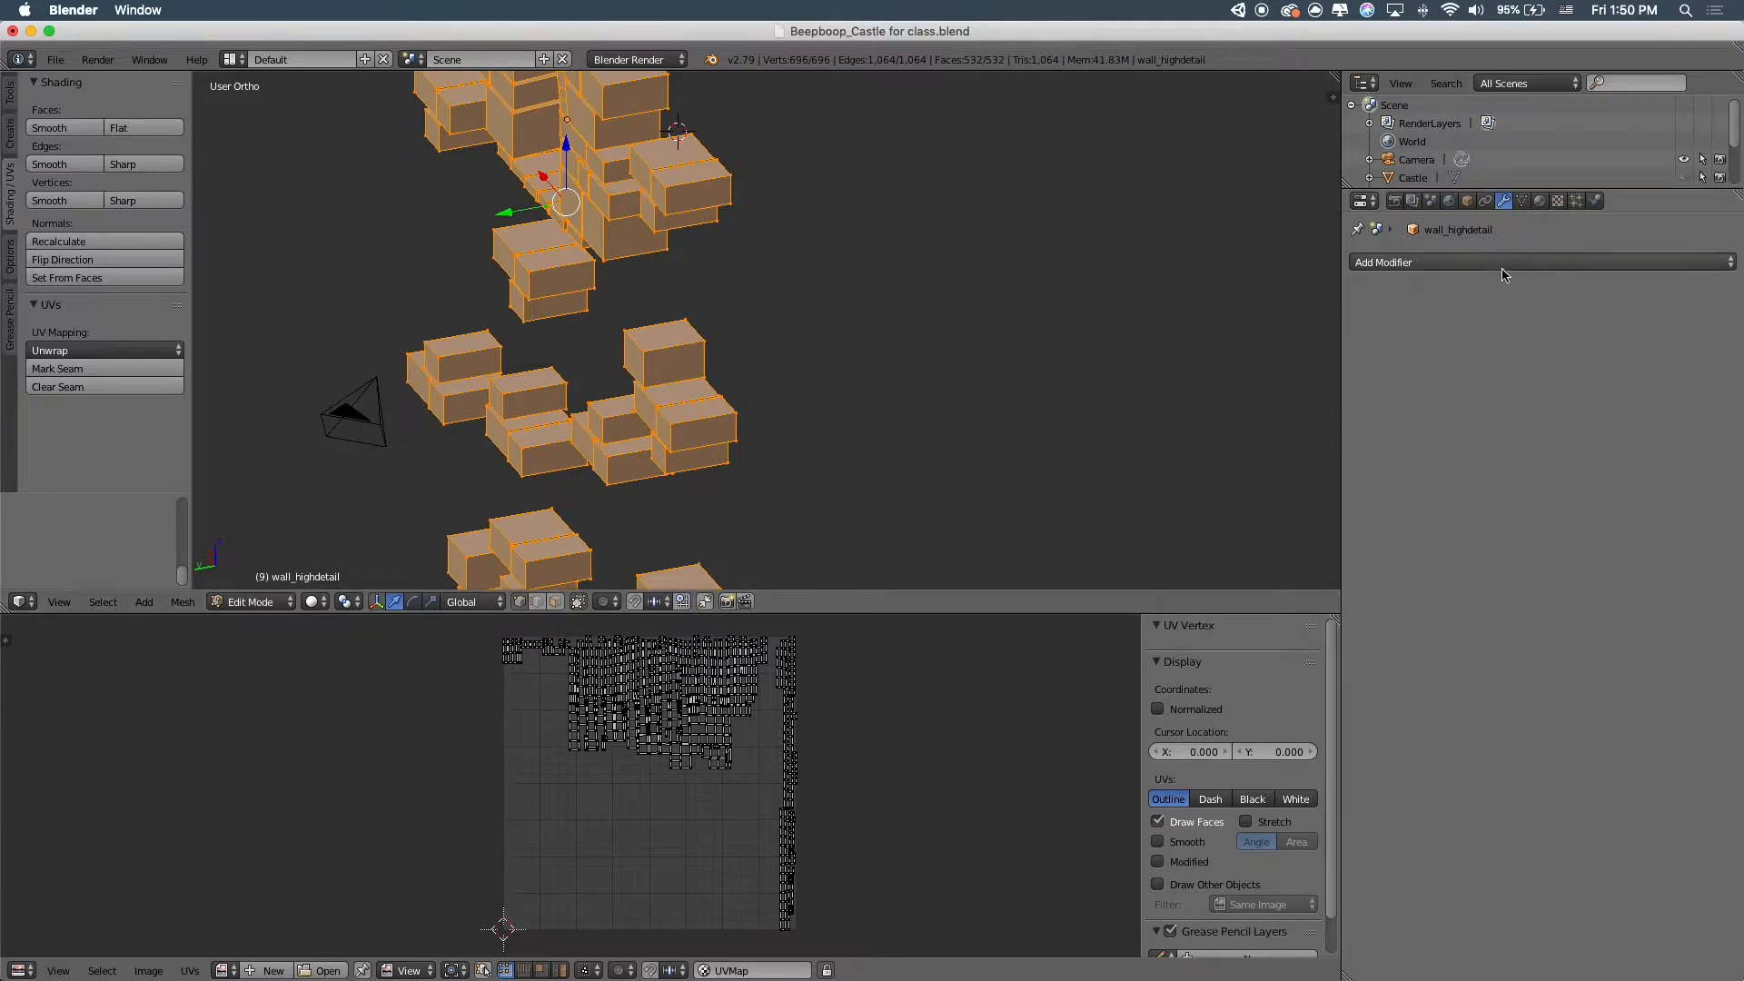
Add a Subdivision Surface modifier to wall_highdetail and check the bricks' shape in Object Mode
click(1403, 261)
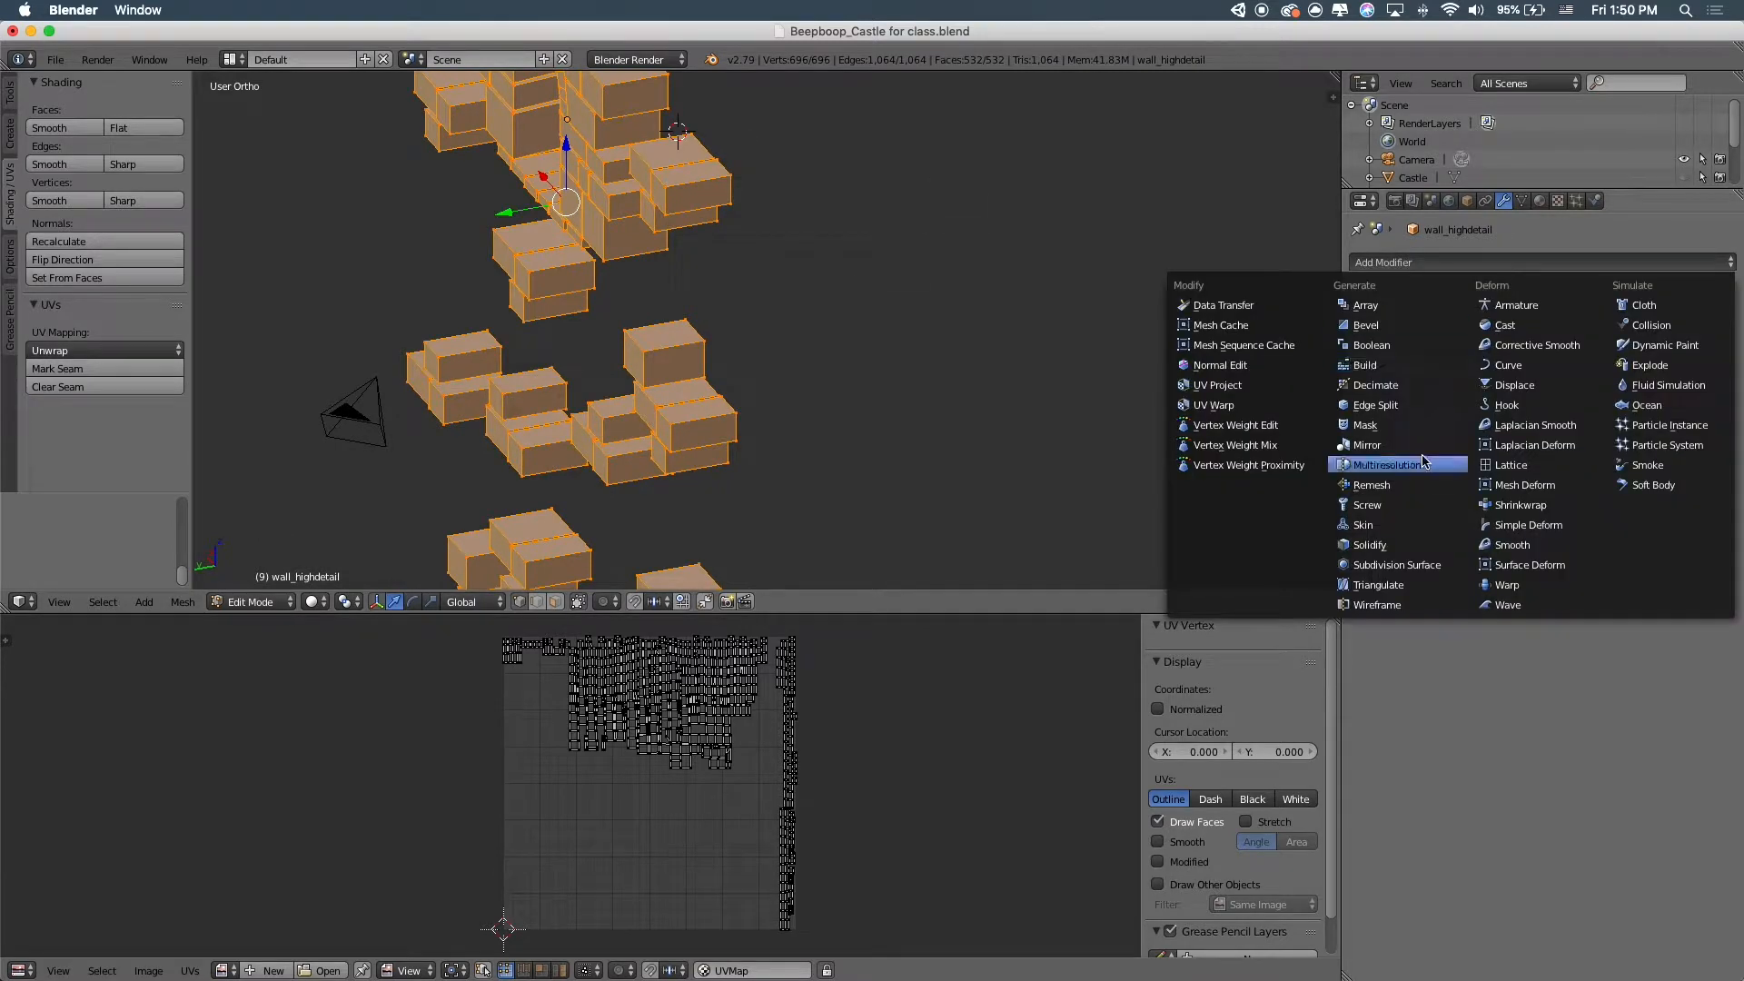
click(1390, 566)
scroll(378, 389, down, 4)
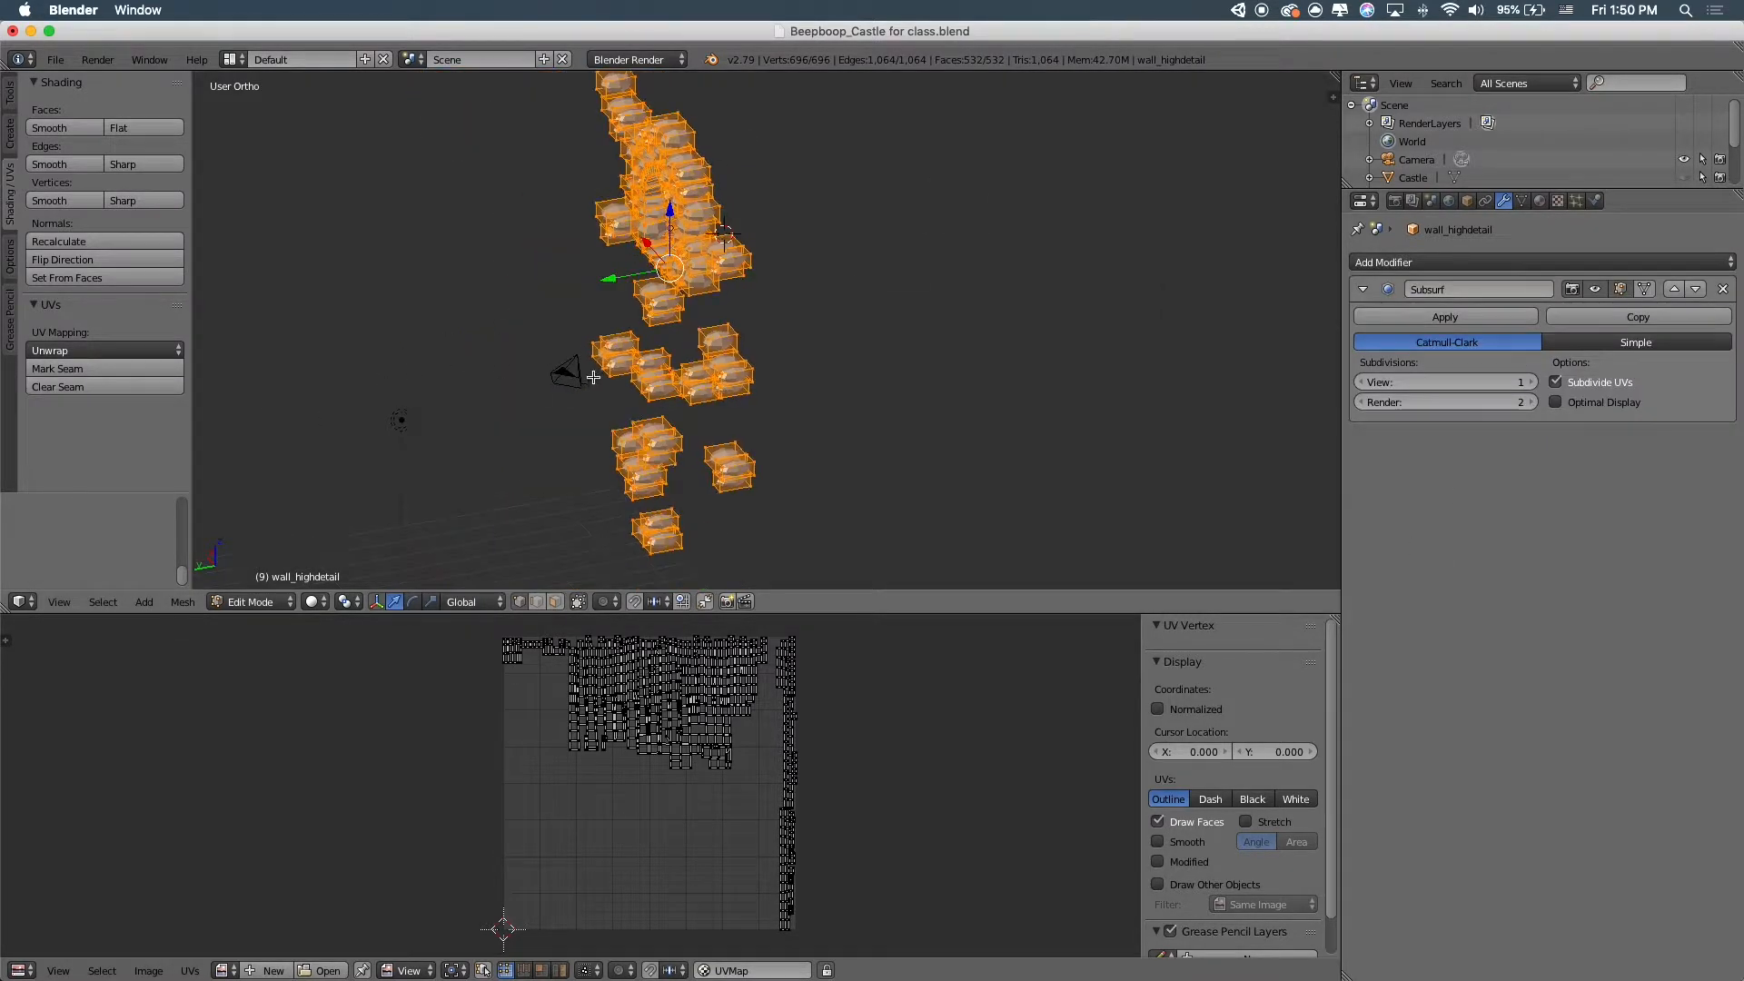
middle_drag(591, 374, 662, 385)
key(Tab)
scroll(759, 337, up, 6)
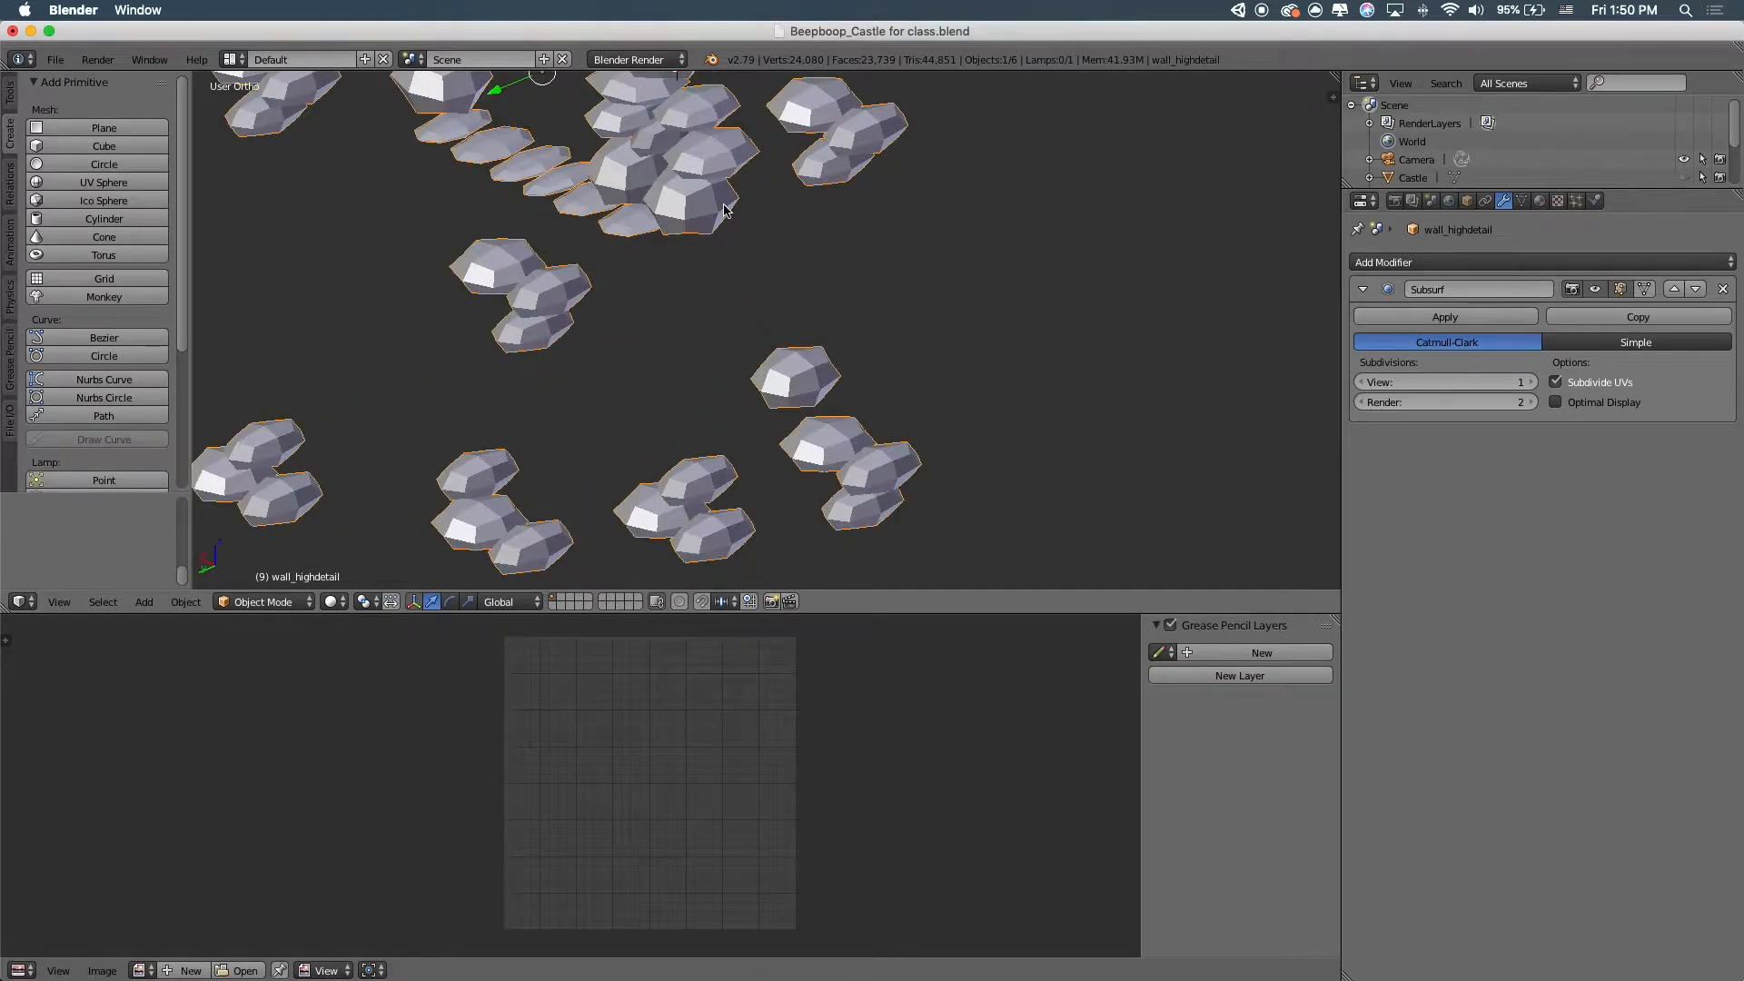
In Edit Mode, try adding loop cuts near the edges of the lower corner brick beside the window
key(Tab)
key(a)
key(a)
key(a)
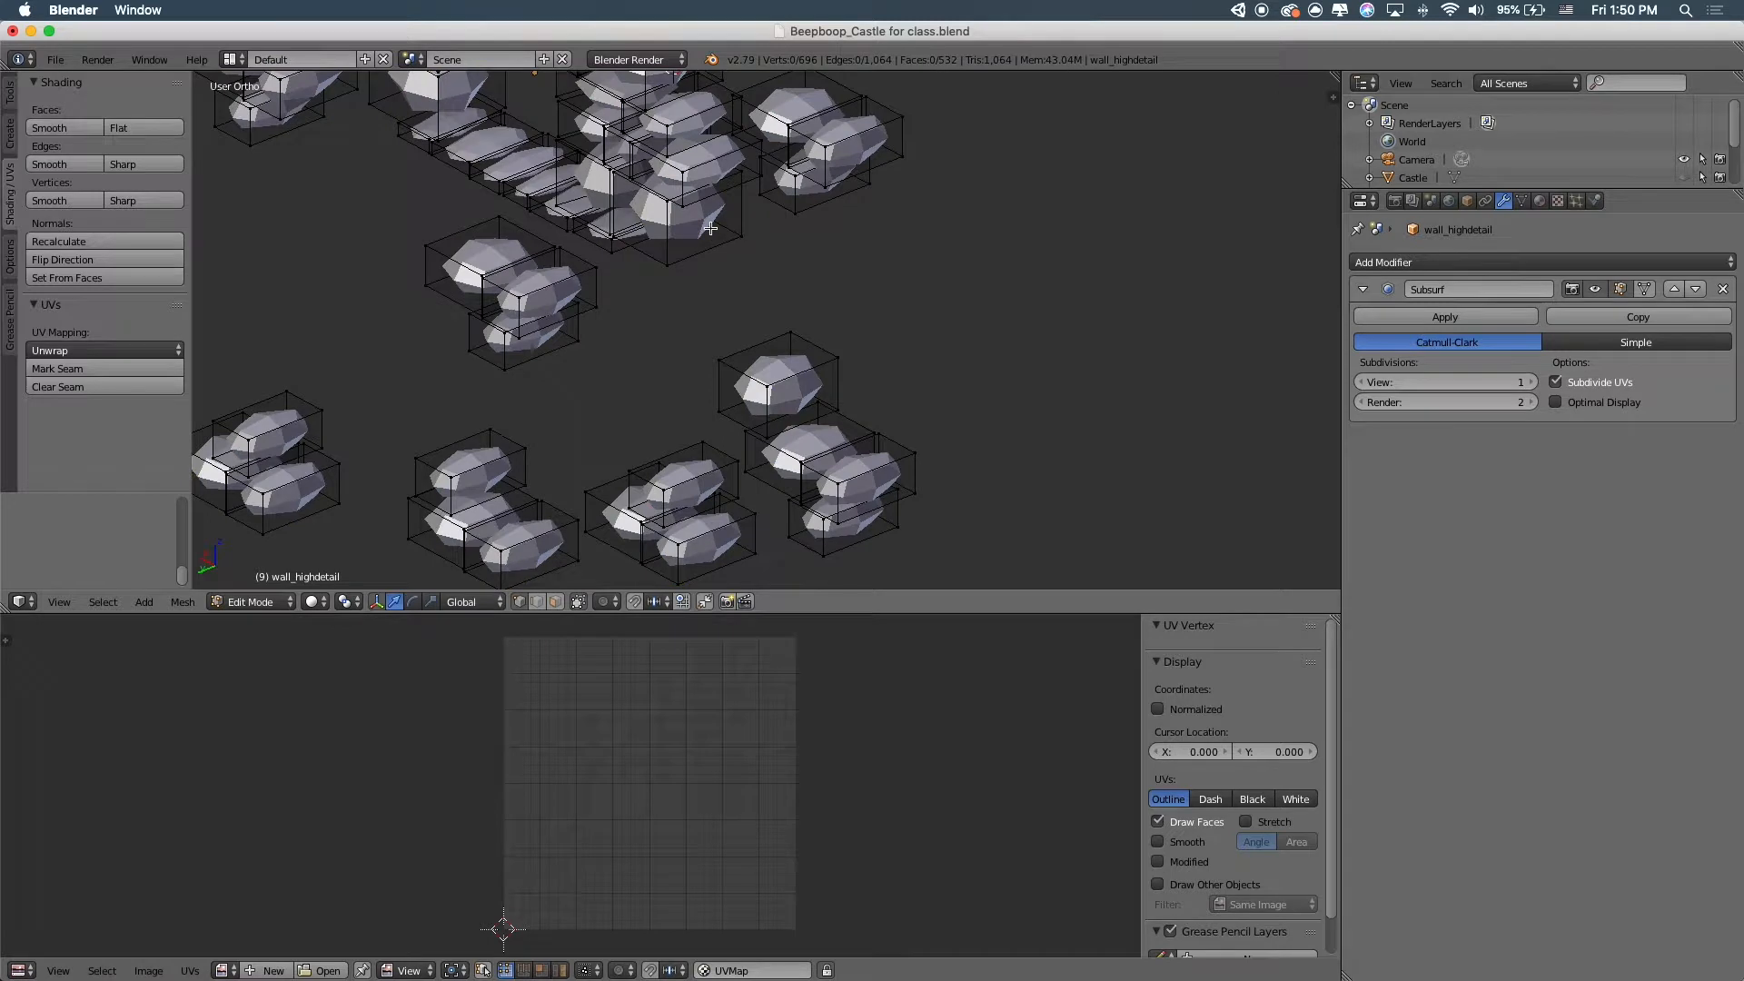
key(ctrl+r)
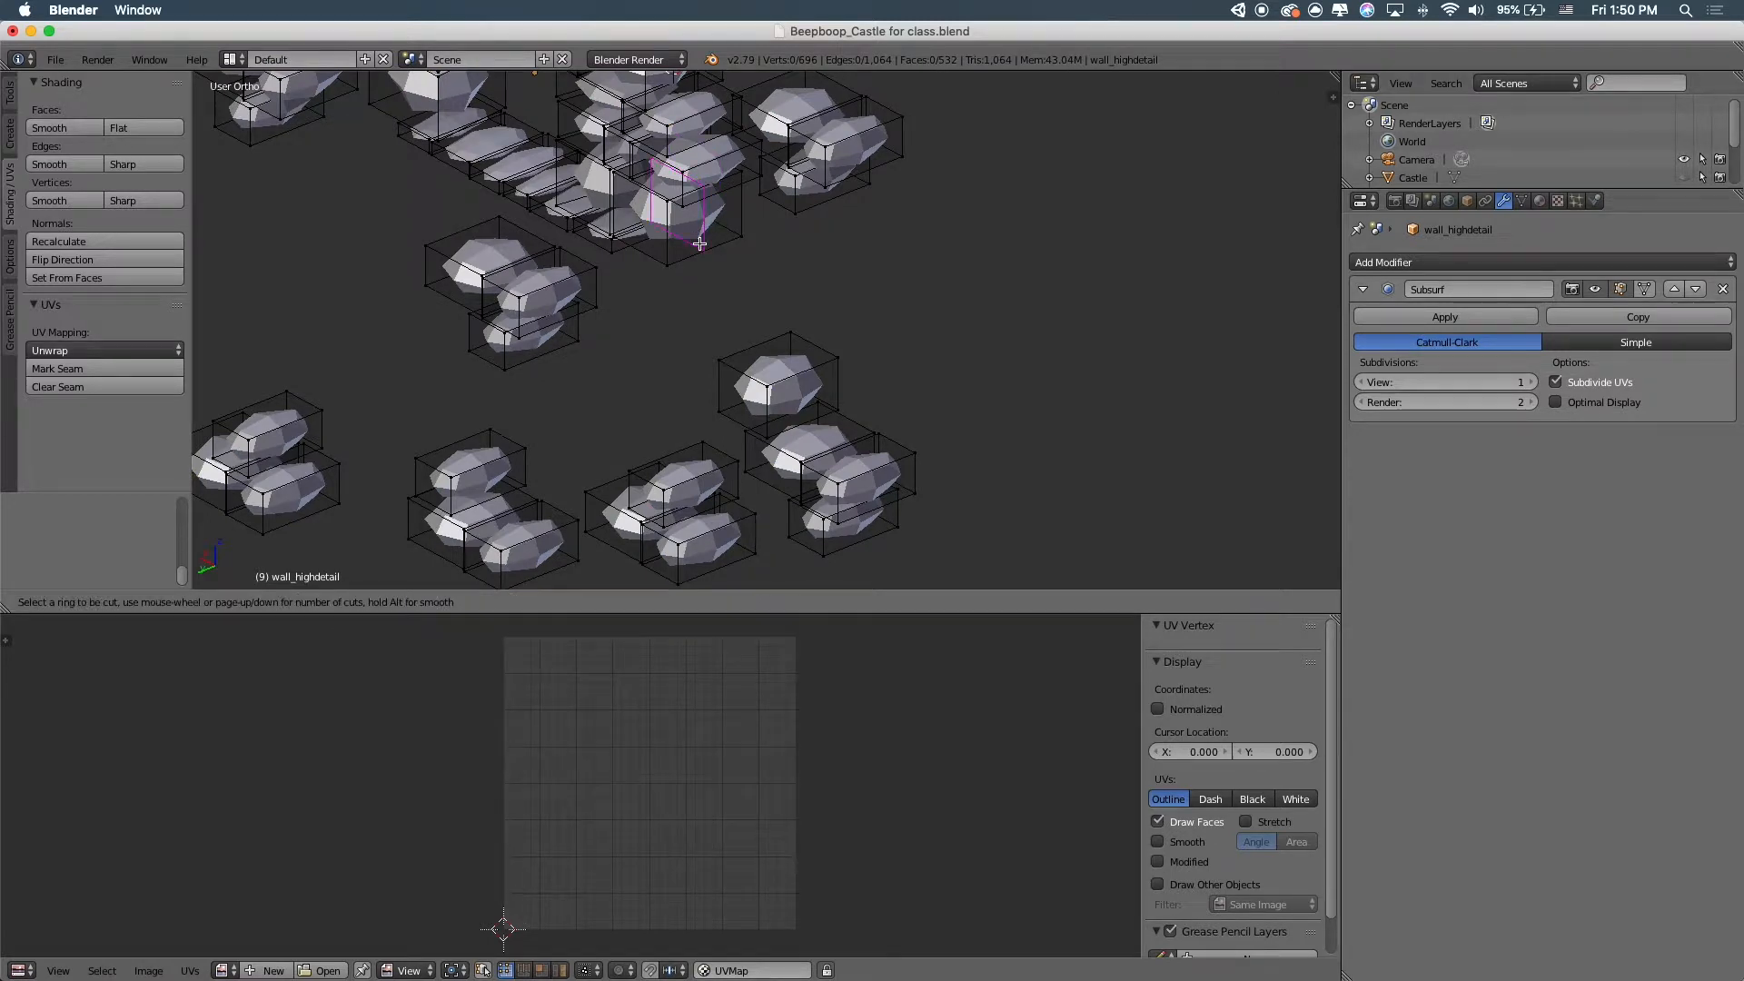
click(699, 243)
click(674, 245)
key(ctrl+r)
click(658, 243)
click(659, 247)
key(ctrl+r)
click(663, 251)
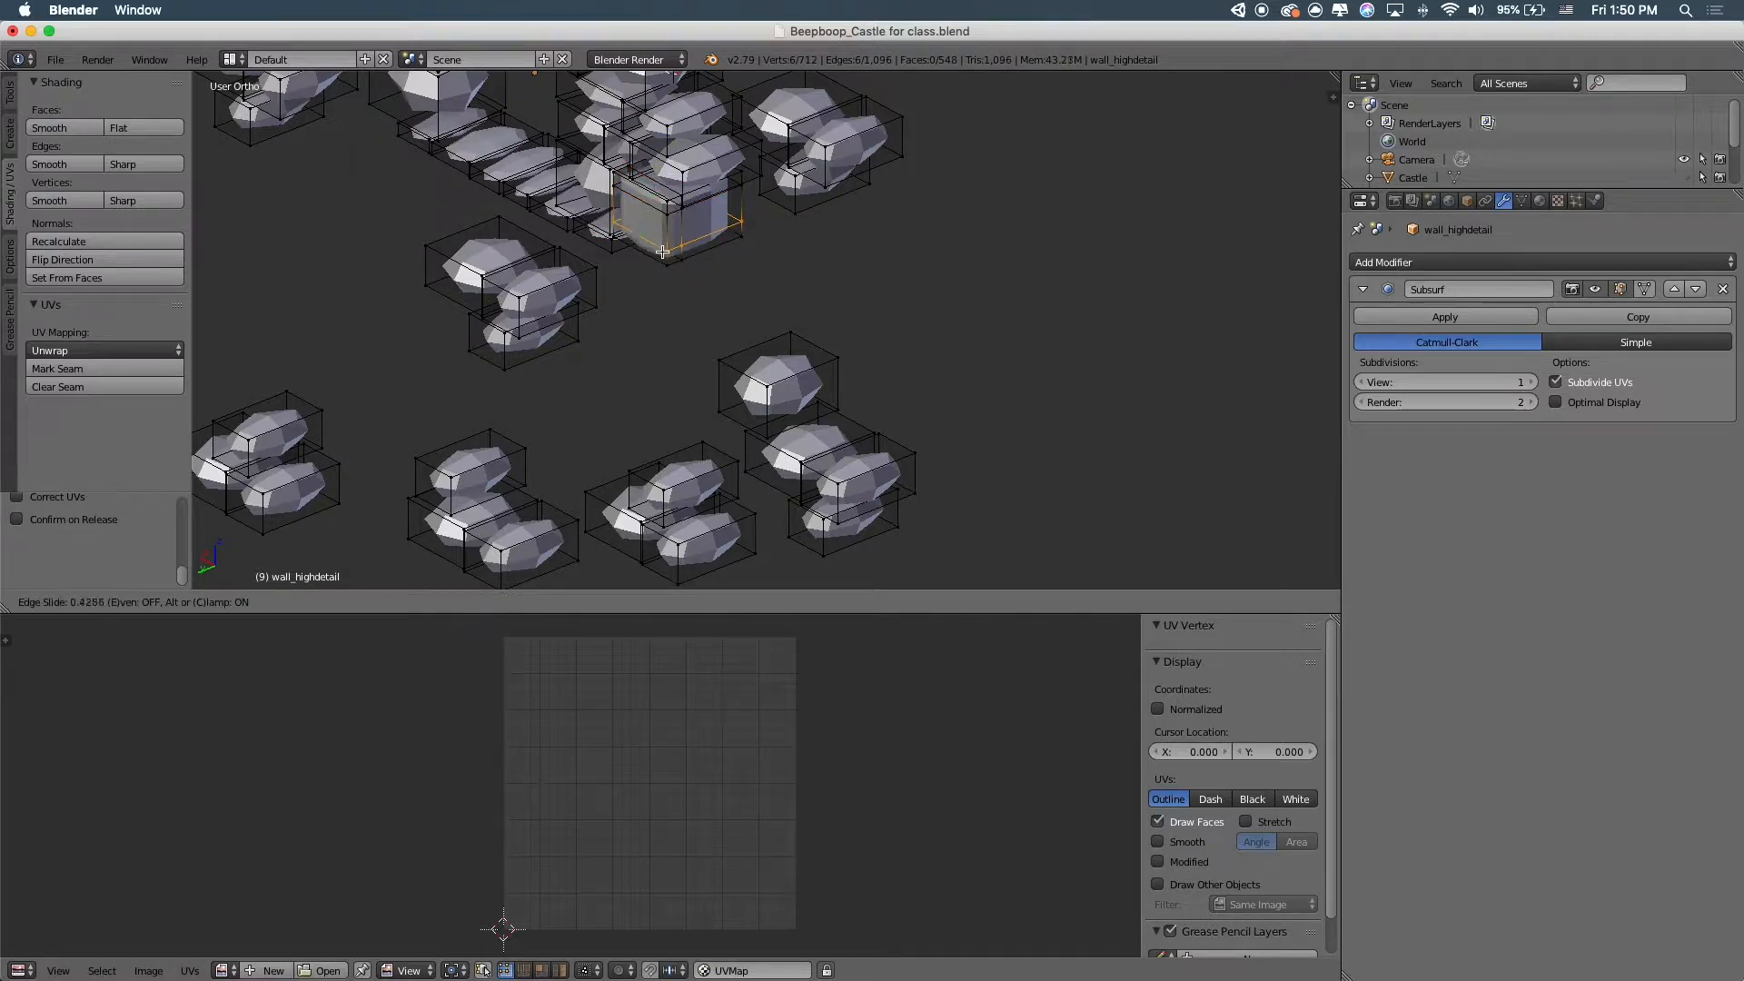
click(663, 252)
Undo the loop cuts on the corner brick and leave all of wall_highdetail's geometry deselected
key(ctrl+z)
key(ctrl+z)
key(ctrl+z)
key(a)
scroll(843, 319, down, 4)
mouse_move(843, 319)
middle_down()
mouse_move(915, 320)
mouse_move(837, 345)
middle_up()
key(Tab)
key(Tab)
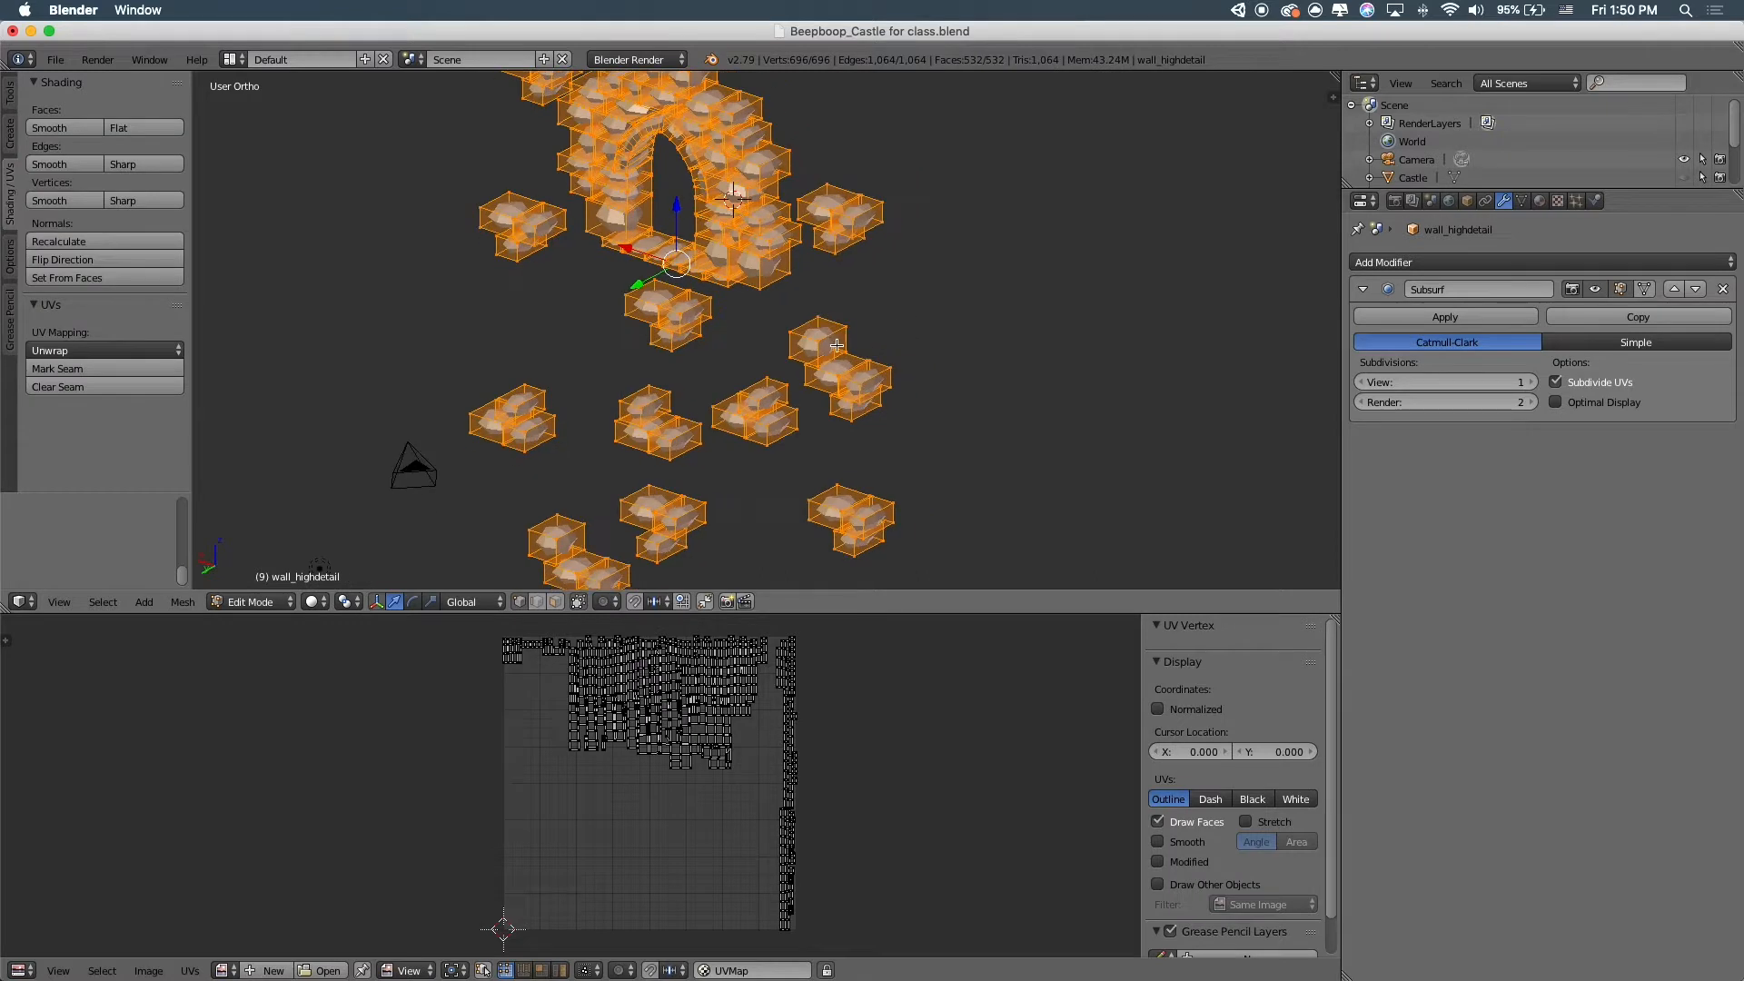
key(a)
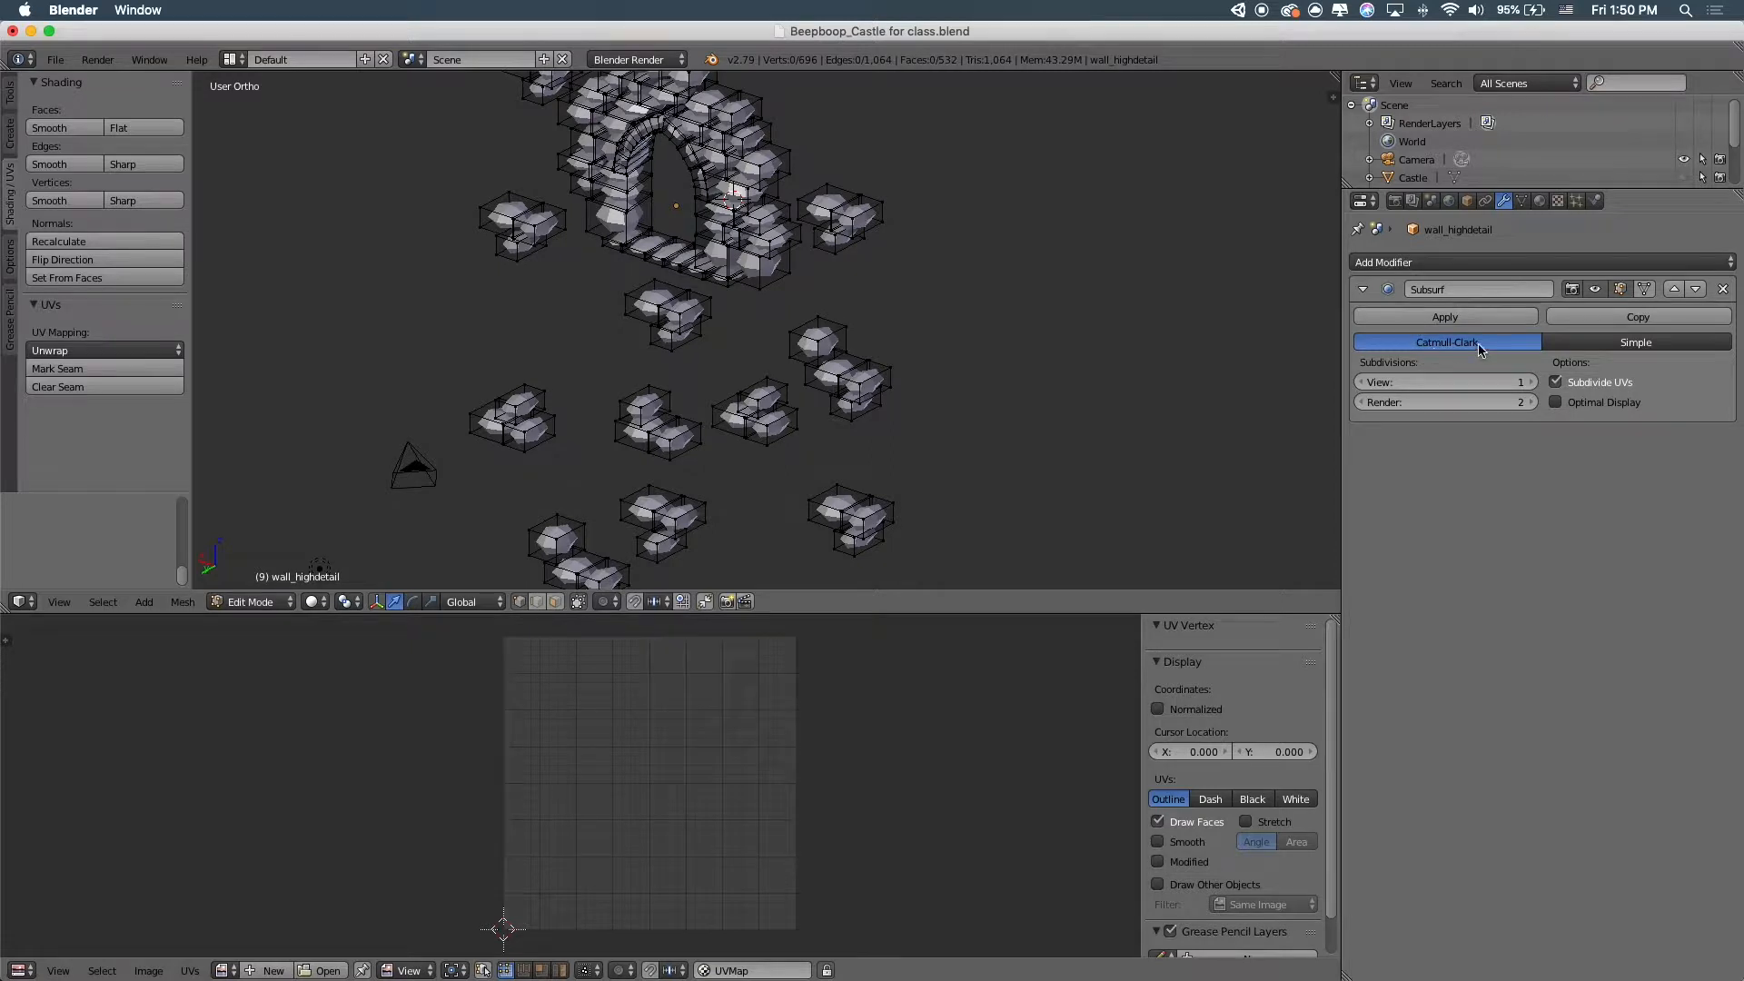
Switch wall_highdetail's Subsurf modifier to Simple, display the bricks in wireframe, and set the view subdivisions to 2
click(1635, 343)
key(Tab)
key(Tab)
key(z)
scroll(796, 352, up, 4)
shift+middle_drag(892, 351, 783, 307)
click(1533, 383)
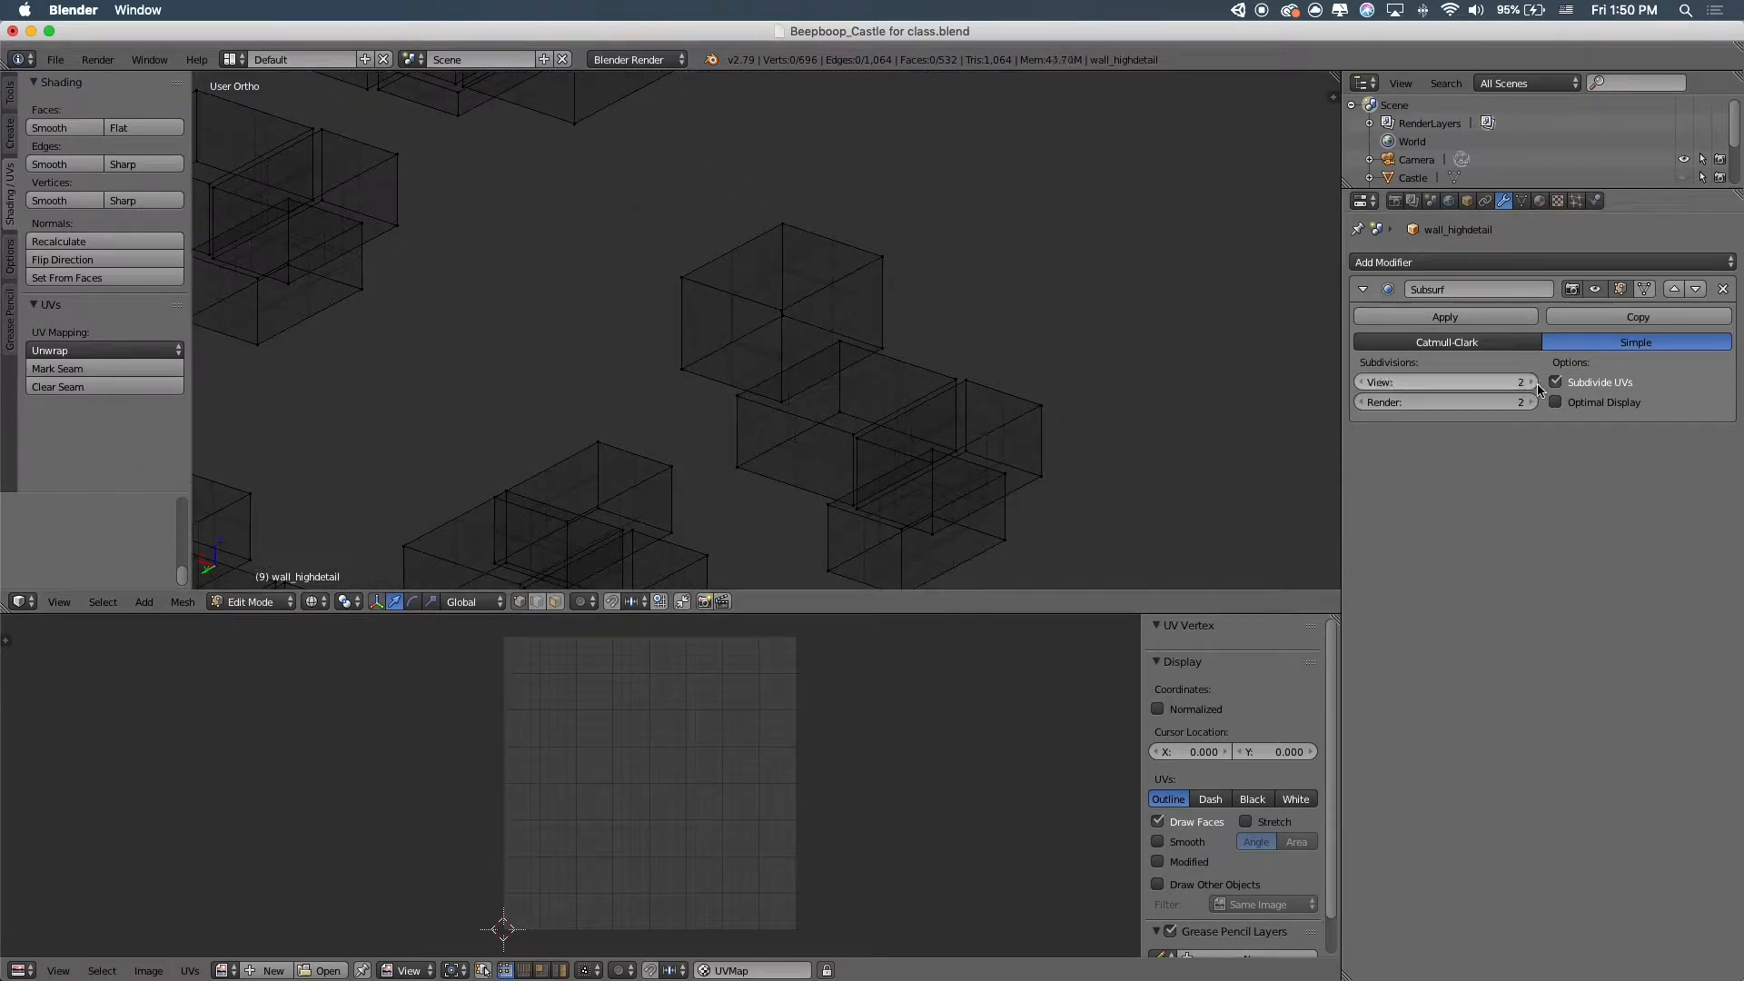
Compare view subdivision levels 2 and 3 on the bricks in solid and wireframe display, and set the level to 3
scroll(913, 363, down, 6)
key(z)
scroll(881, 363, up, 2)
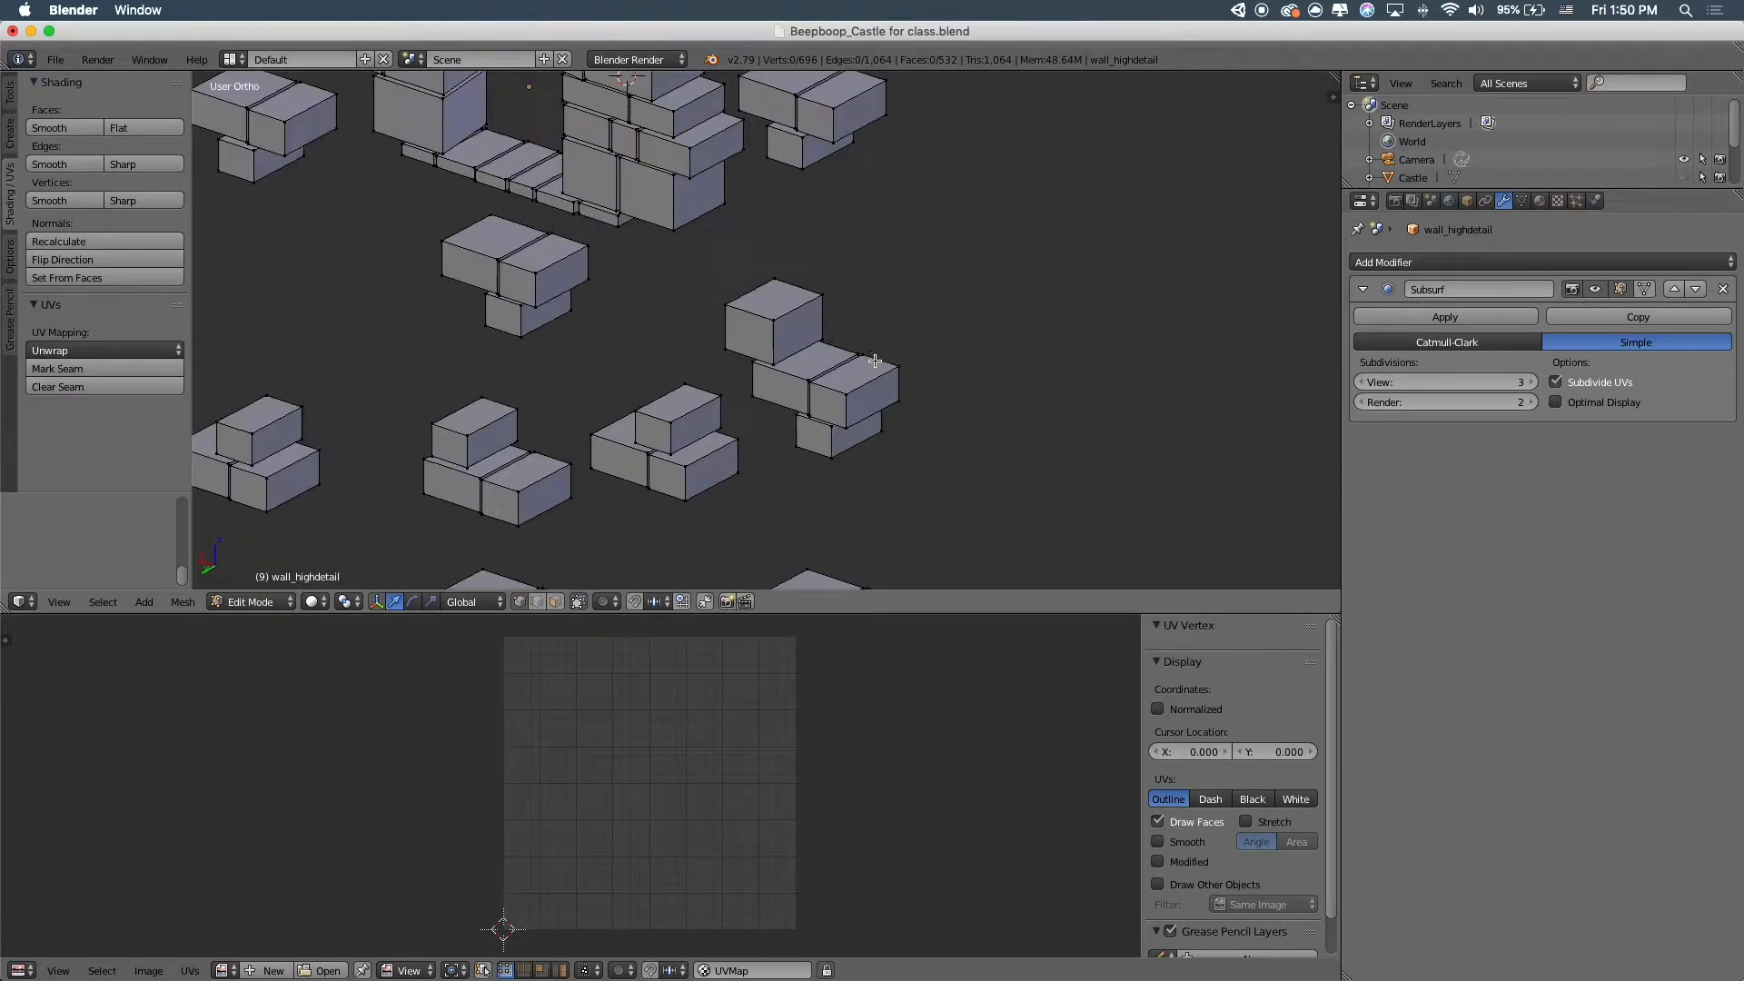
click(1359, 382)
key(z)
scroll(848, 358, up, 4)
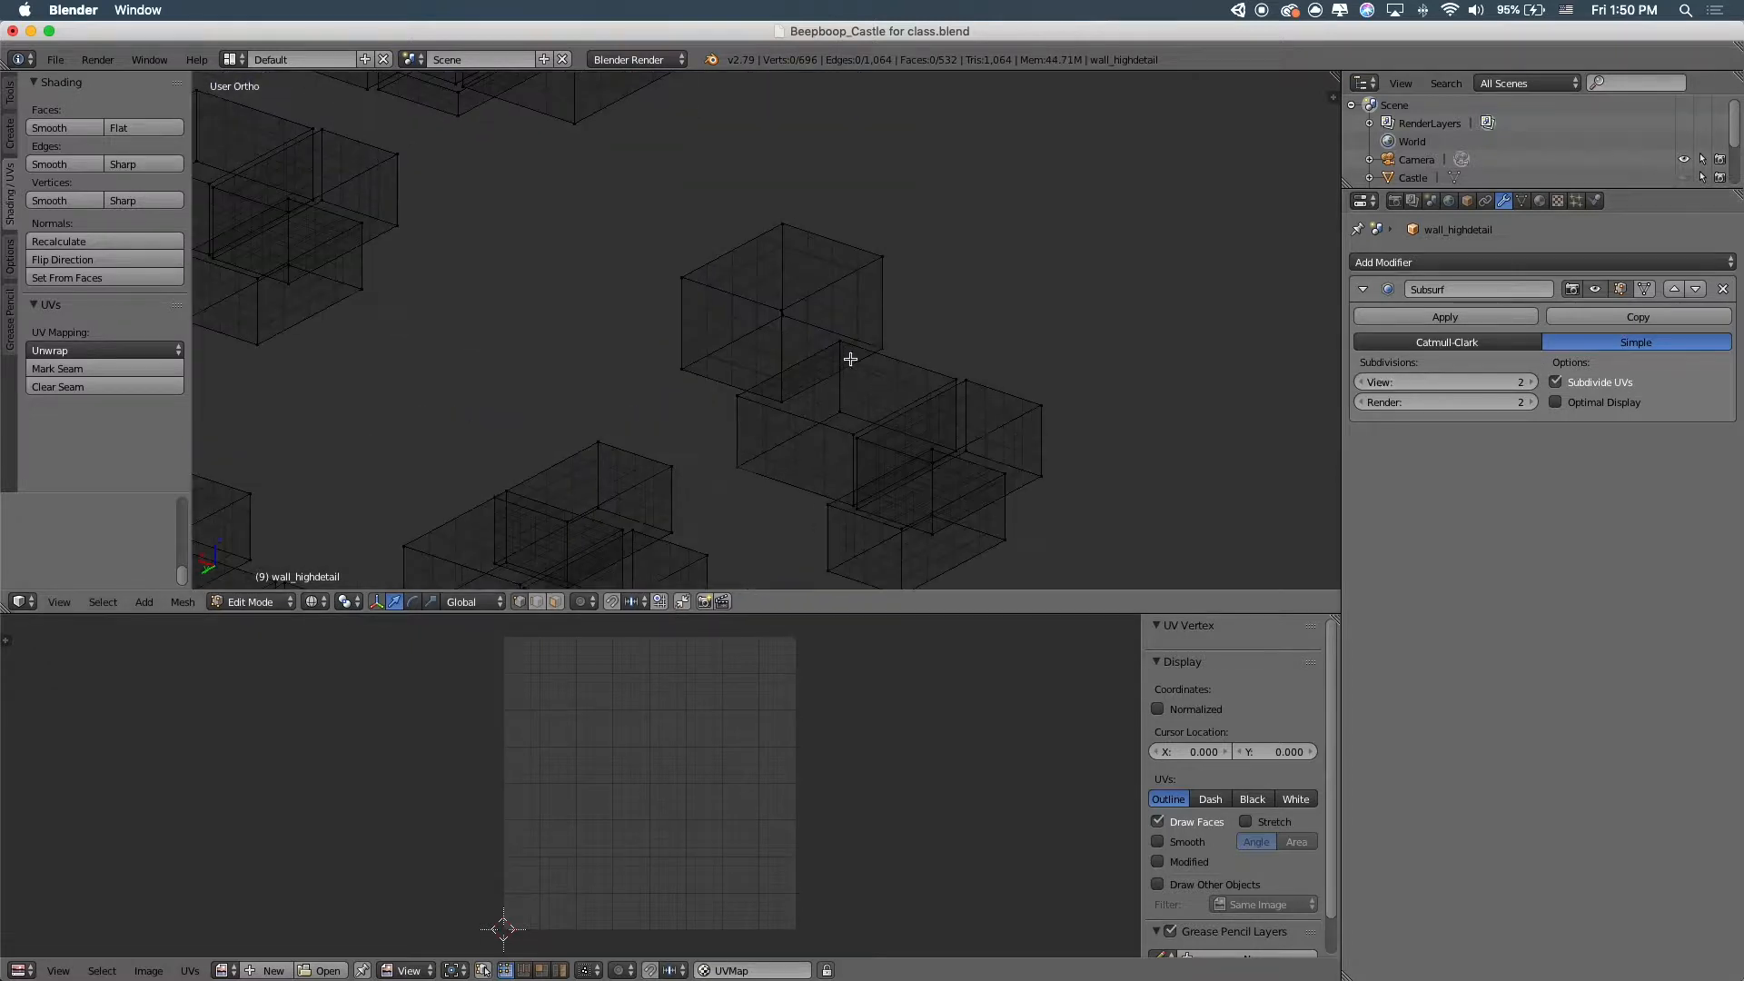
click(1532, 382)
scroll(685, 285, down, 2)
scroll(662, 296, up, 3)
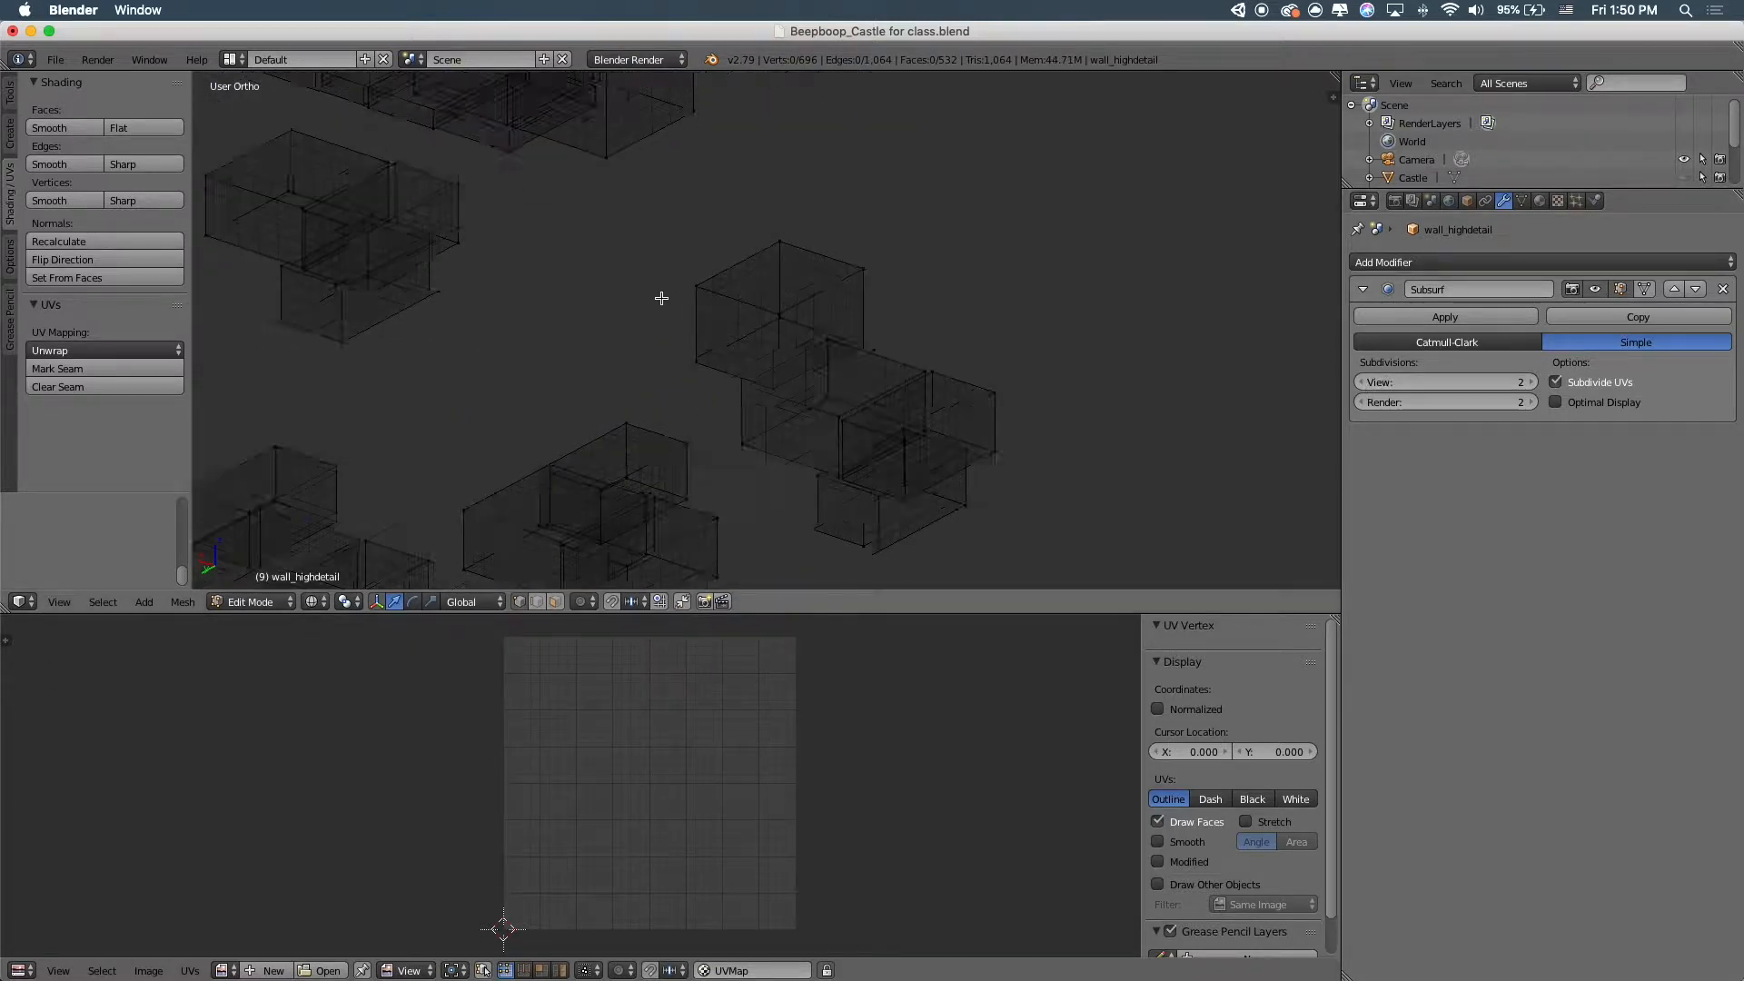
click(1533, 382)
scroll(1180, 314, down, 5)
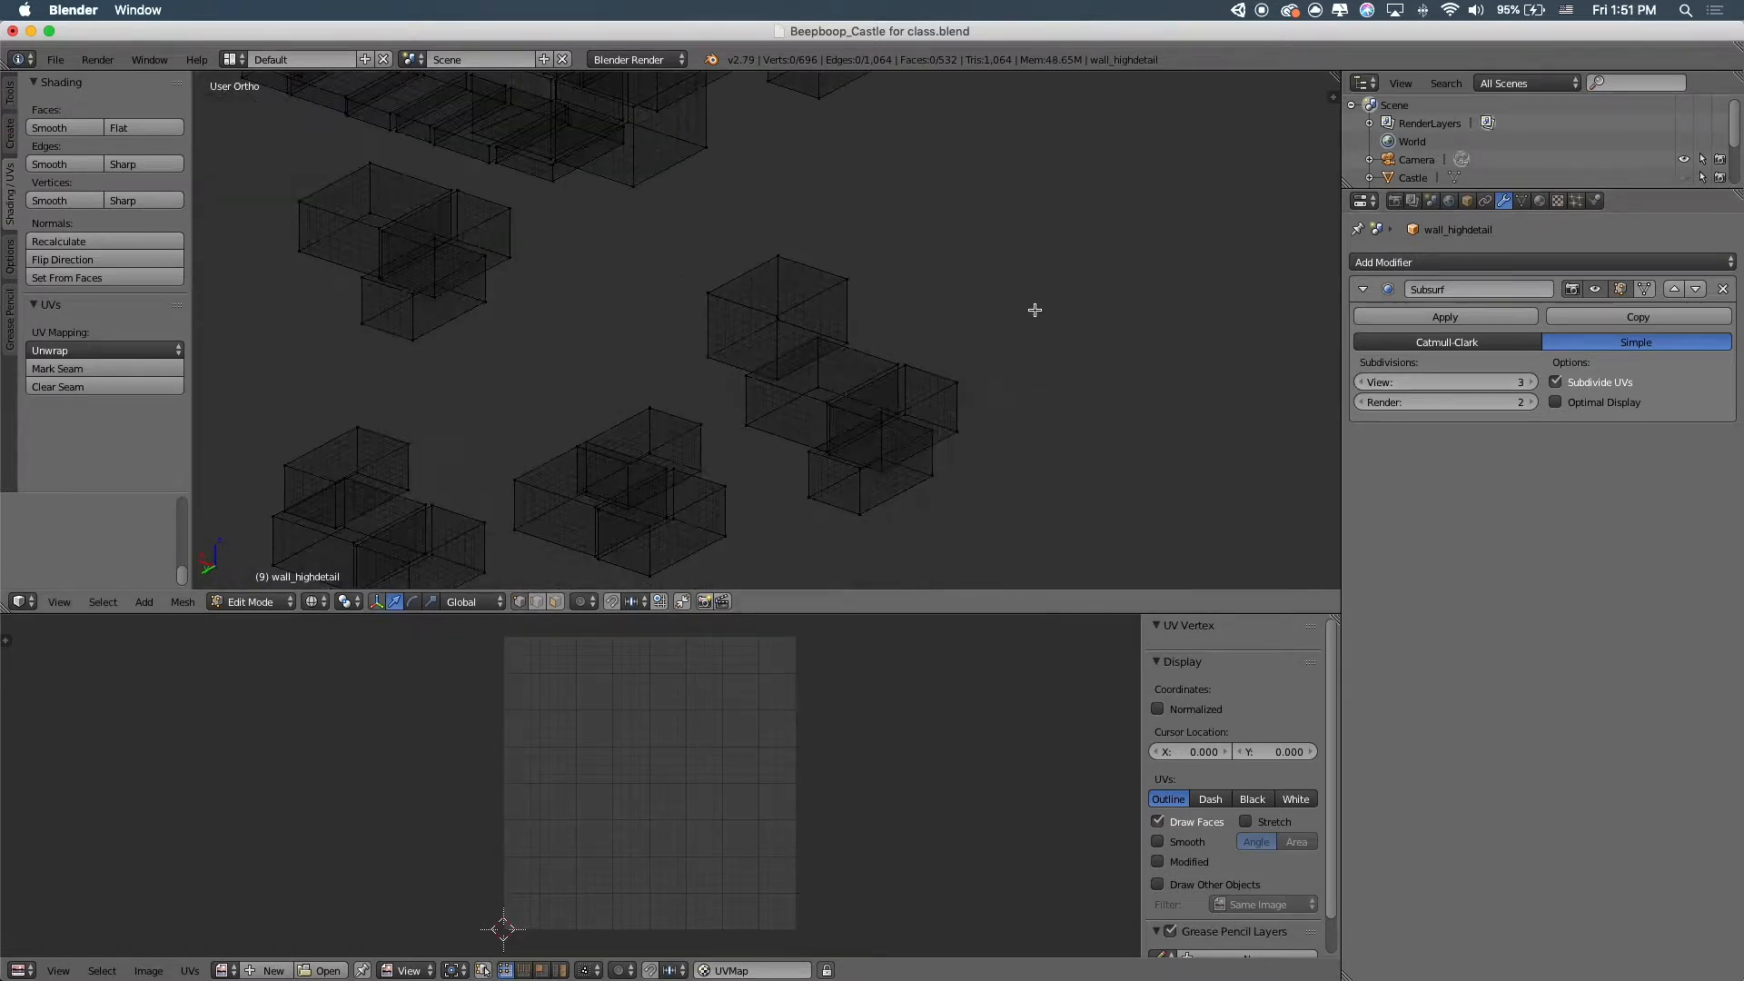
Return to Object Mode and apply the Simple Subsurf modifier to wall_highdetail
click(1449, 314)
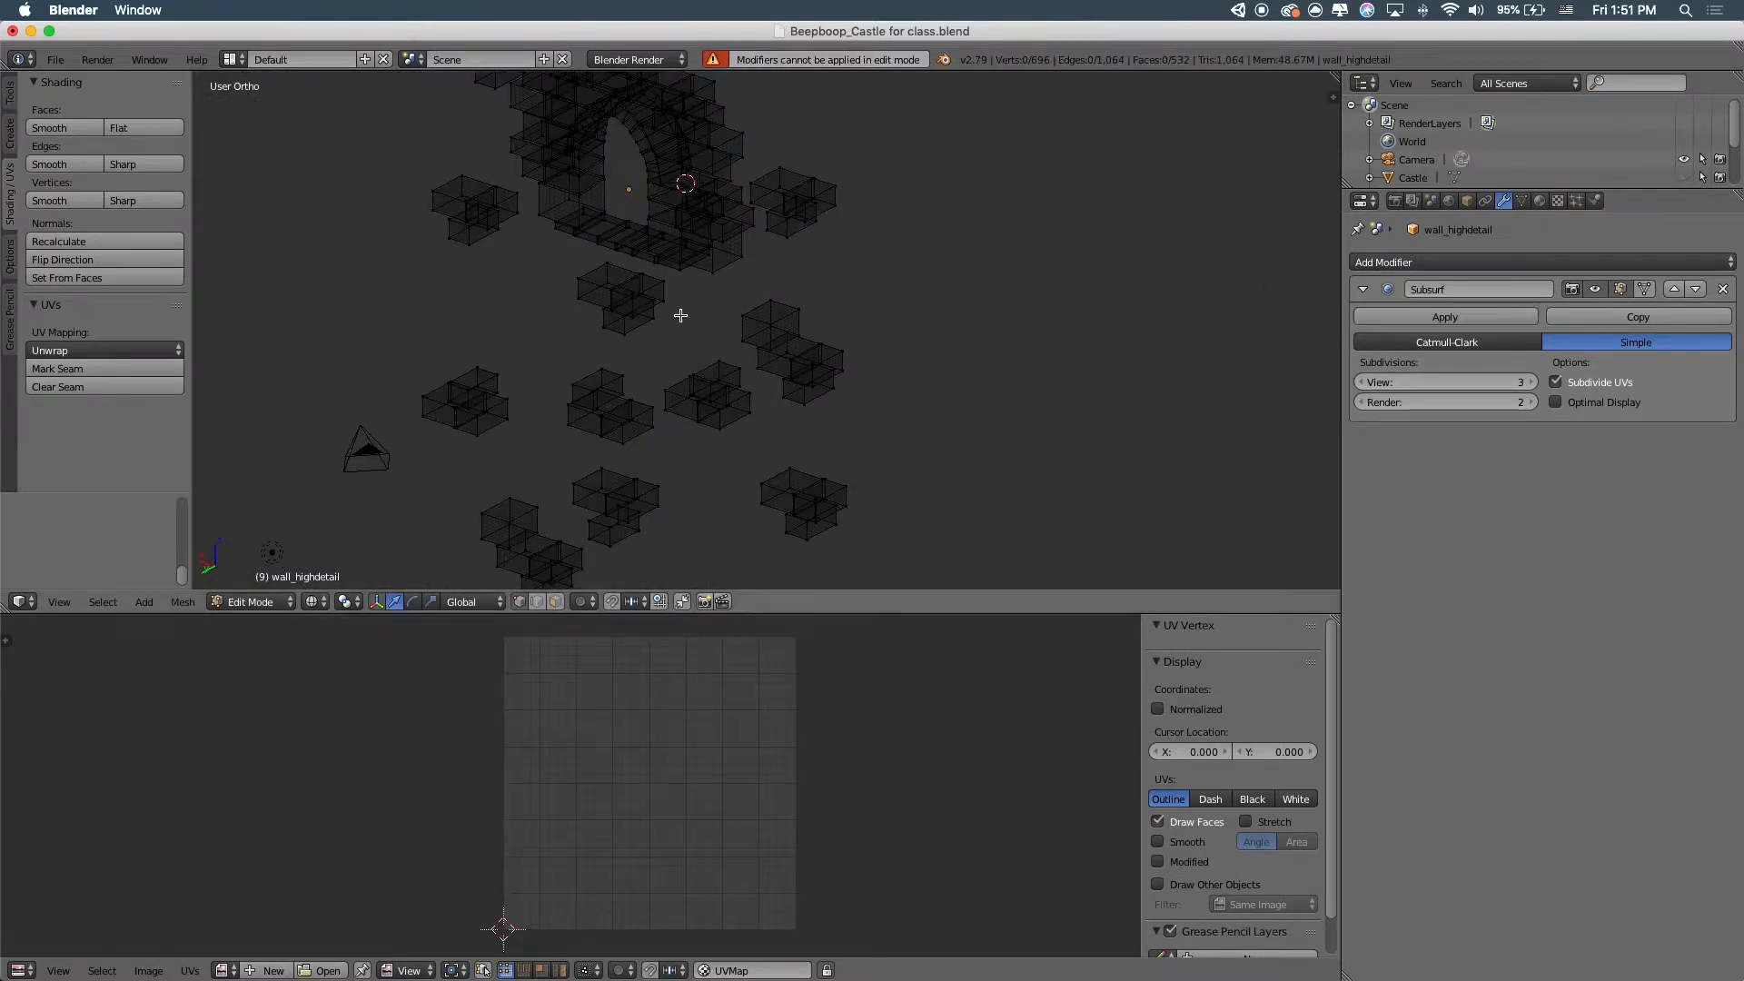
key(Tab)
click(1446, 317)
Add another Subdivision Surface modifier to wall_highdetail and switch back to solid display
click(1438, 263)
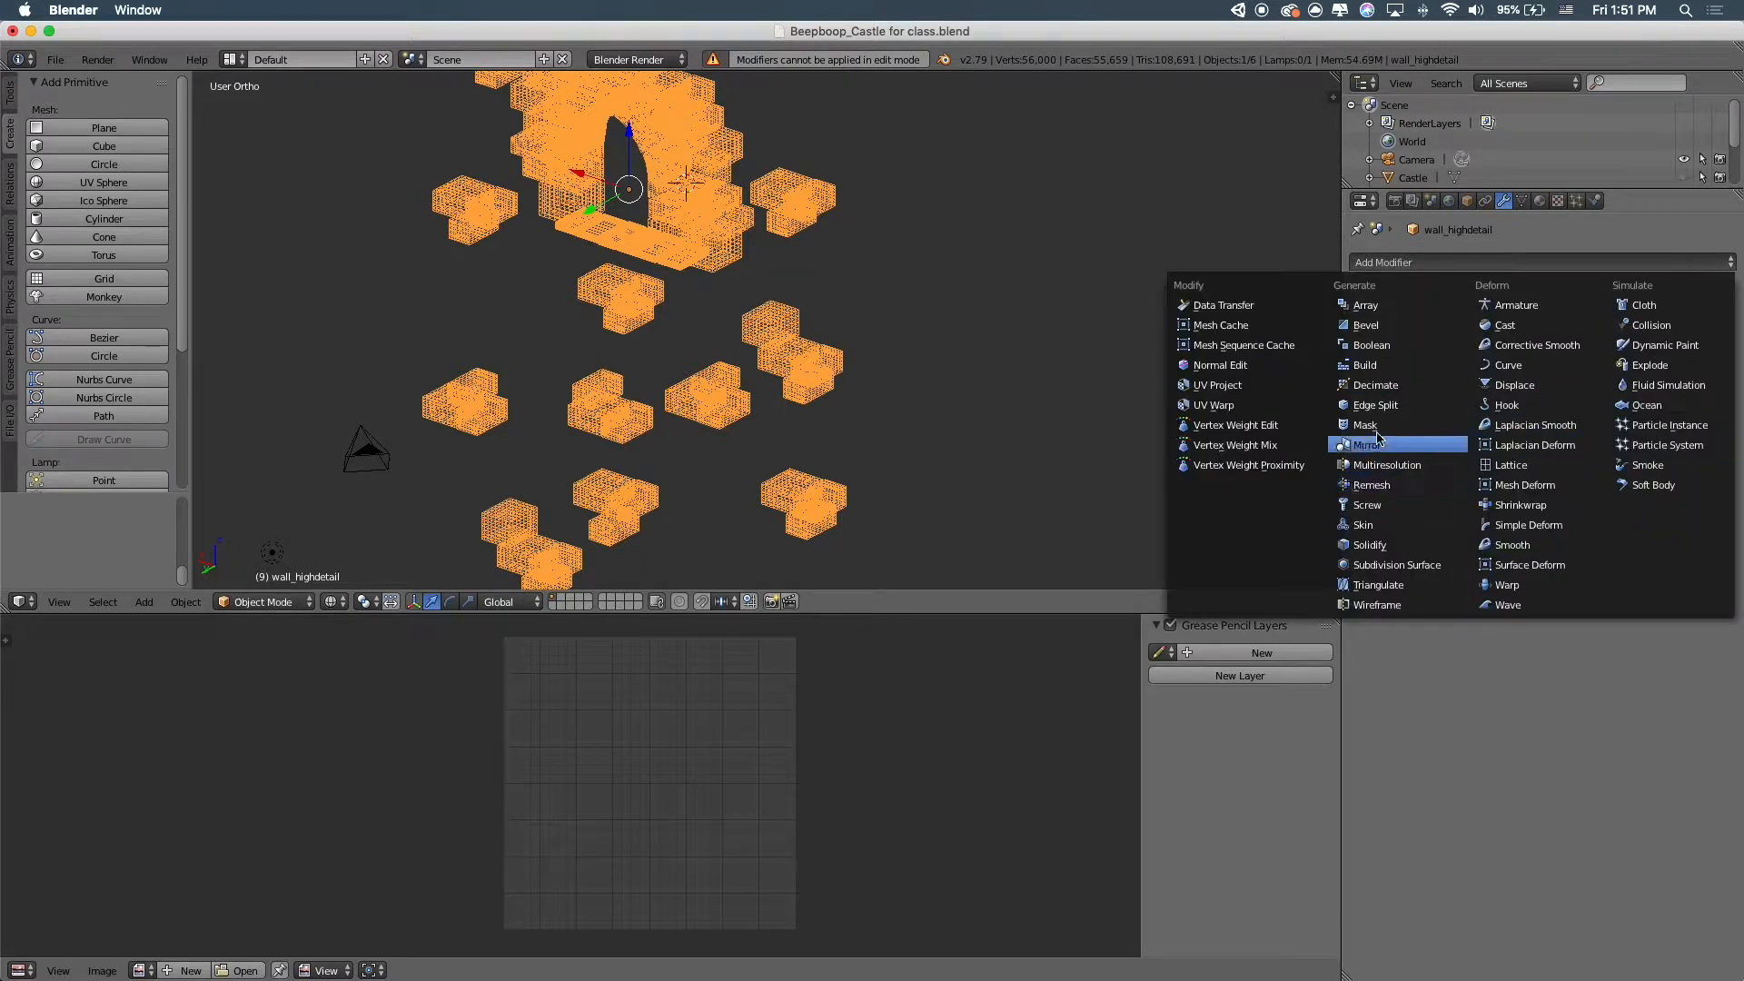
click(1398, 563)
key(z)
Examine the rounded brick edges up close and from another angle around the window arch
scroll(884, 273, up, 6)
scroll(886, 281, up, 3)
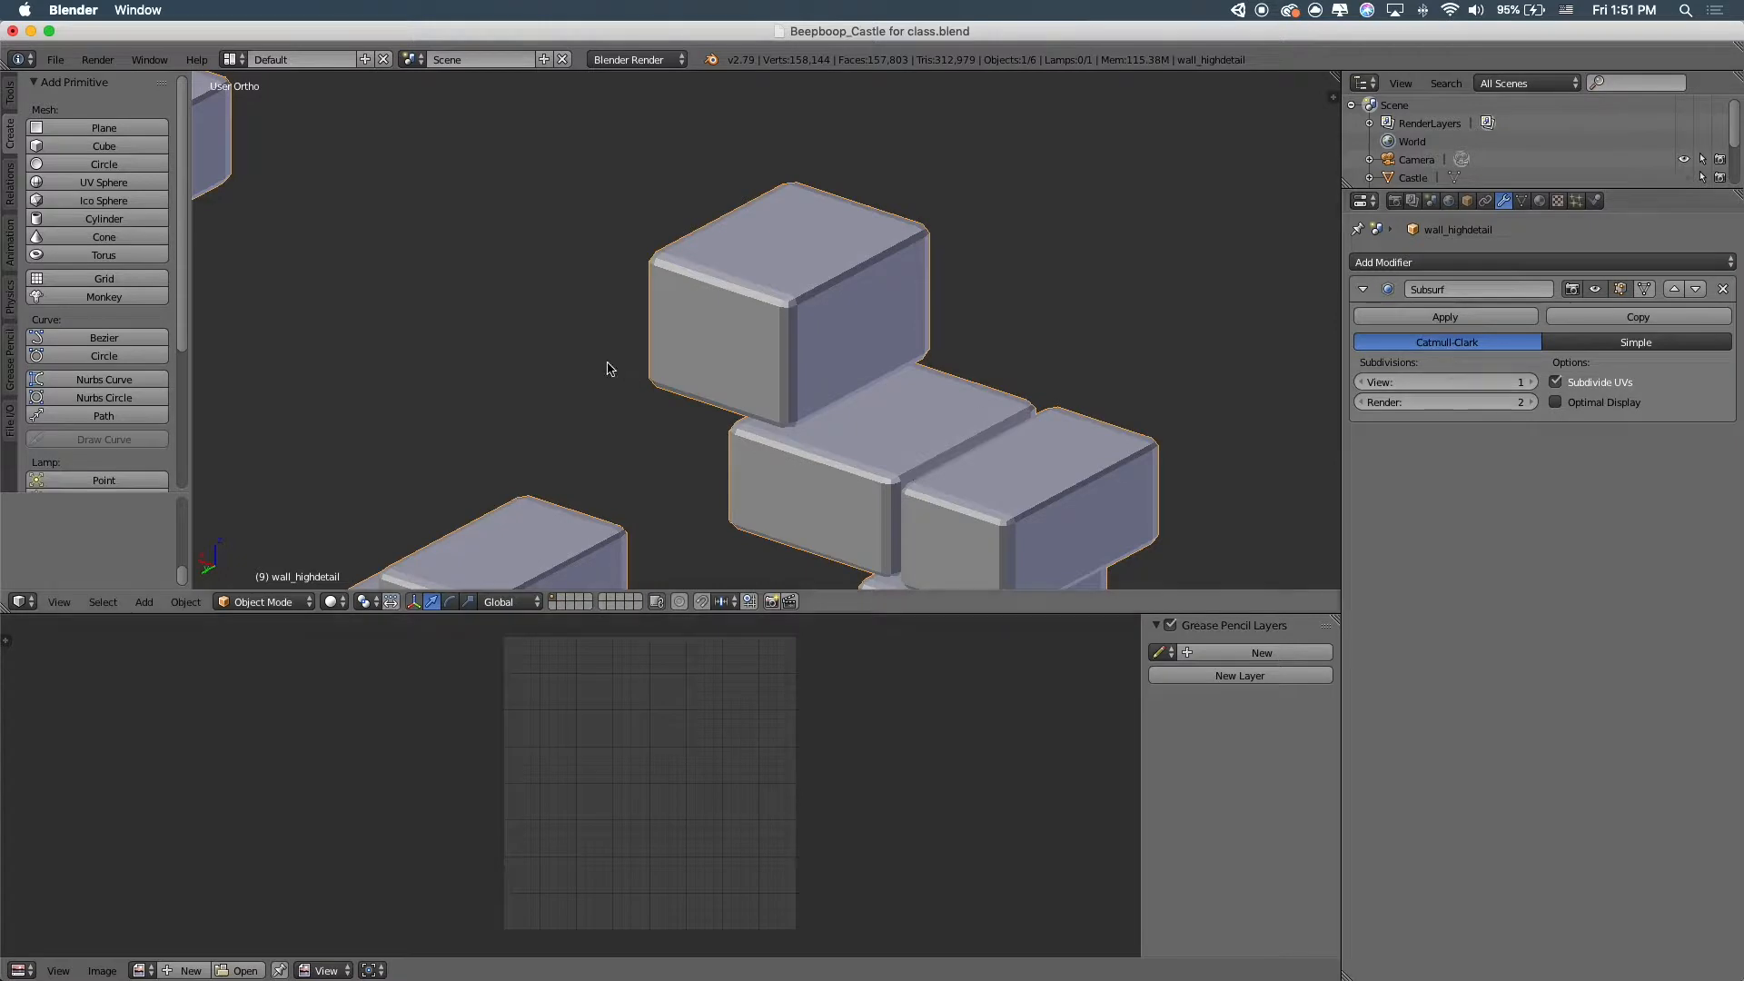
scroll(607, 369, down, 5)
middle_drag(669, 305, 829, 342)
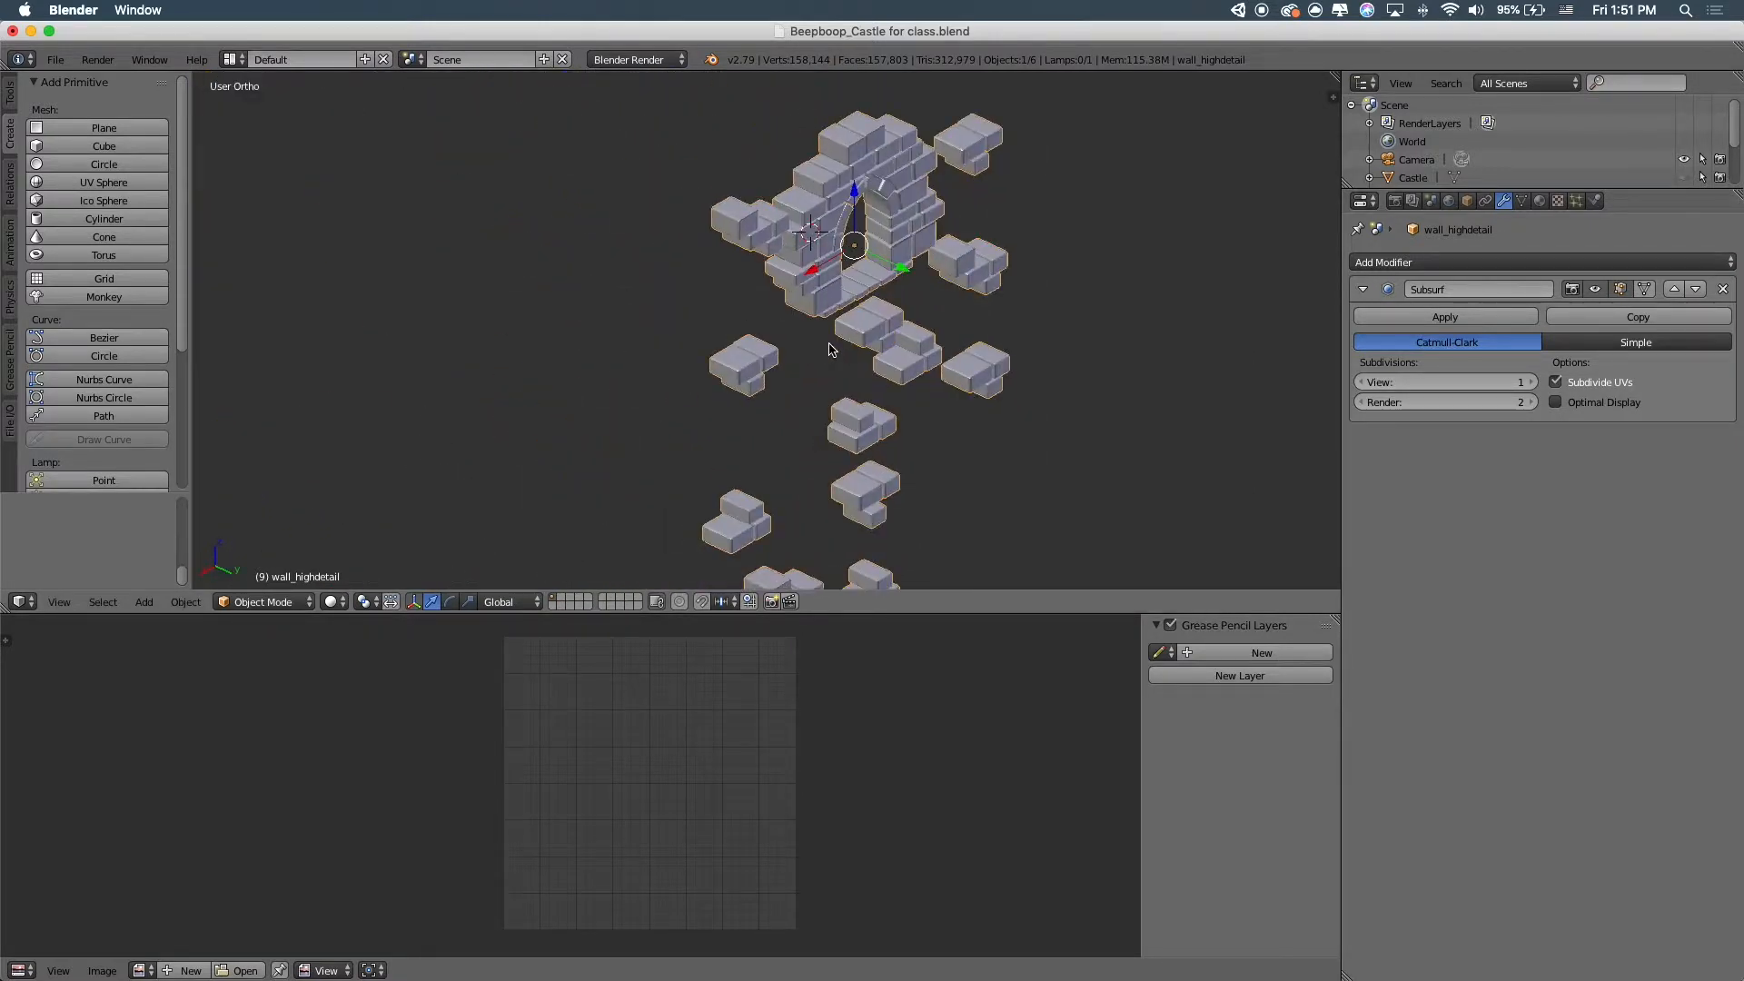
scroll(828, 341, up, 5)
shift+middle_drag(917, 256, 696, 365)
scroll(656, 368, down, 4)
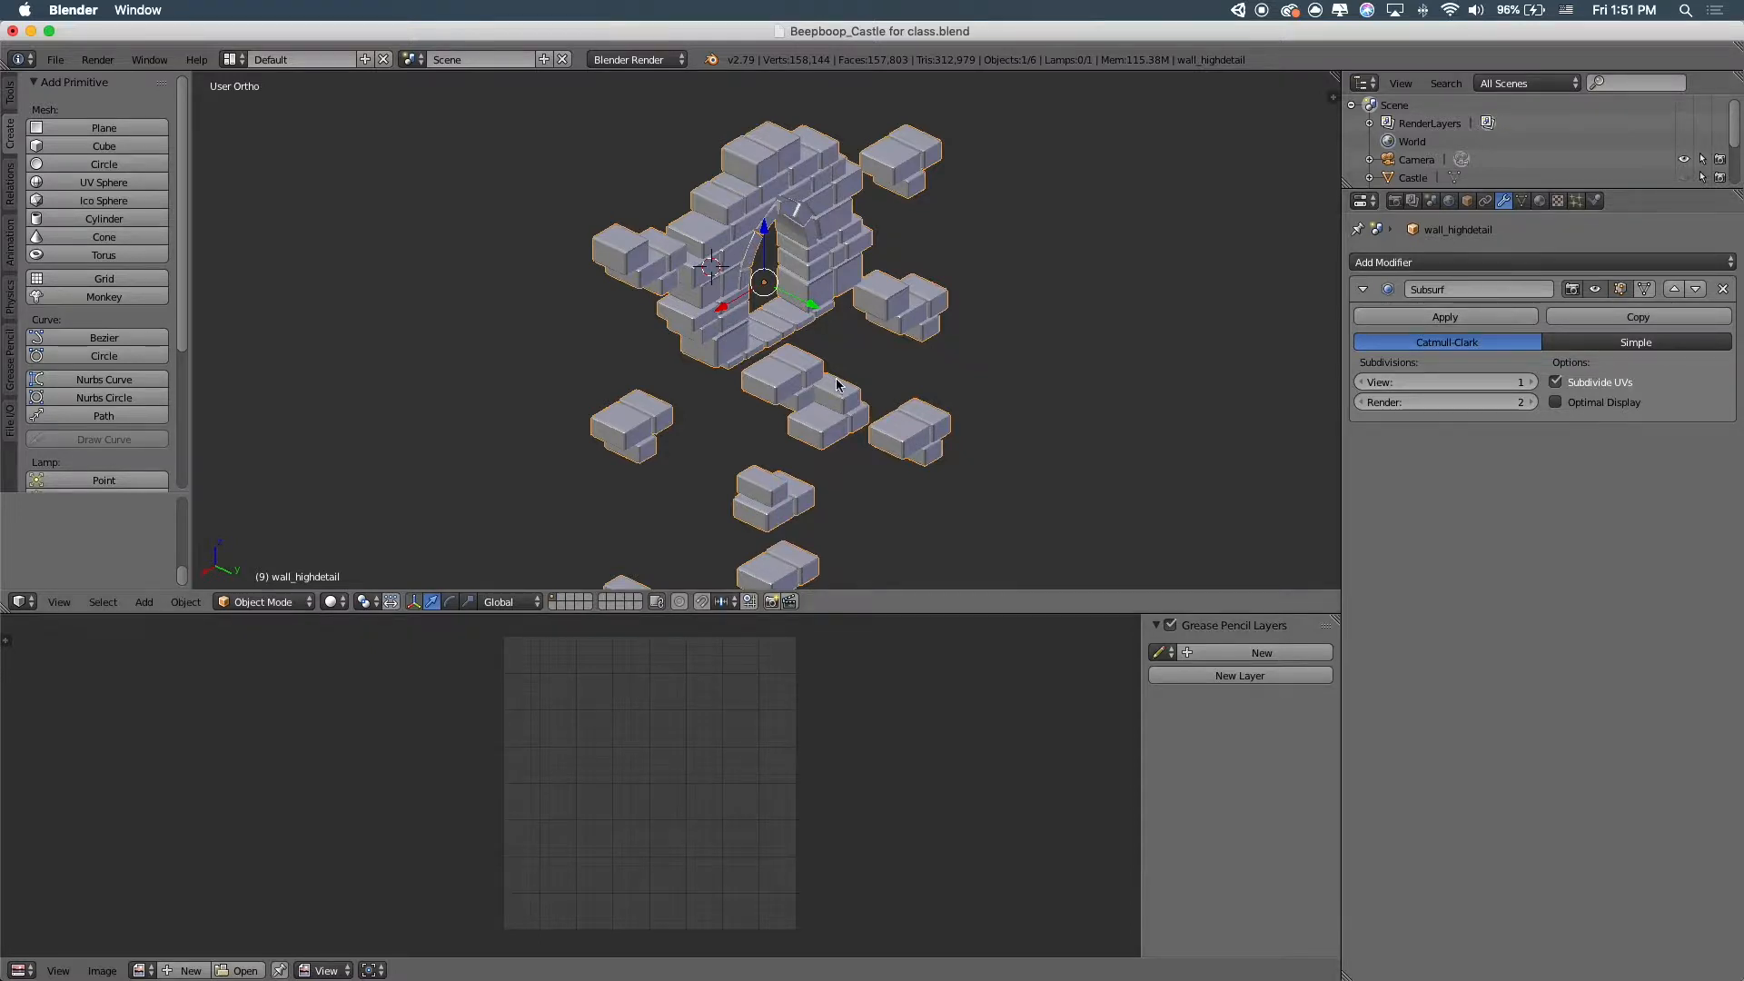
scroll(837, 384, up, 5)
scroll(690, 316, down, 4)
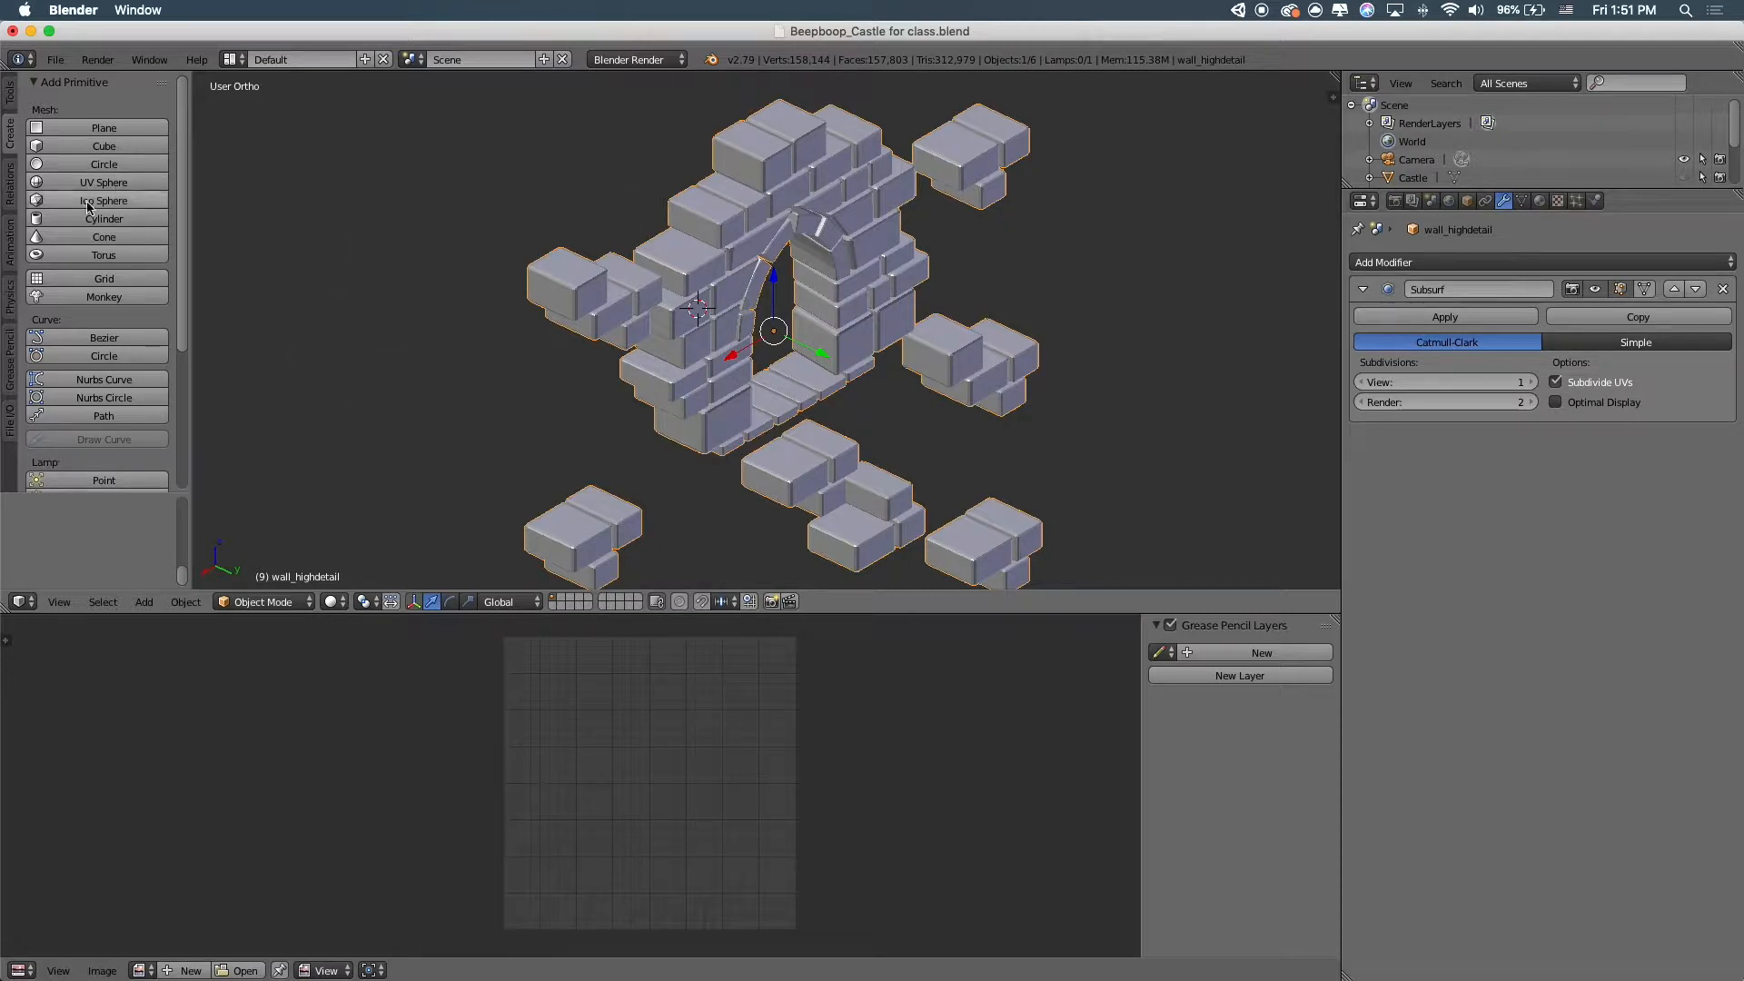
Select all of wall_highdetail's faces in Edit Mode, set them to smooth shading, and check the result in Object Mode
key(Tab)
key(a)
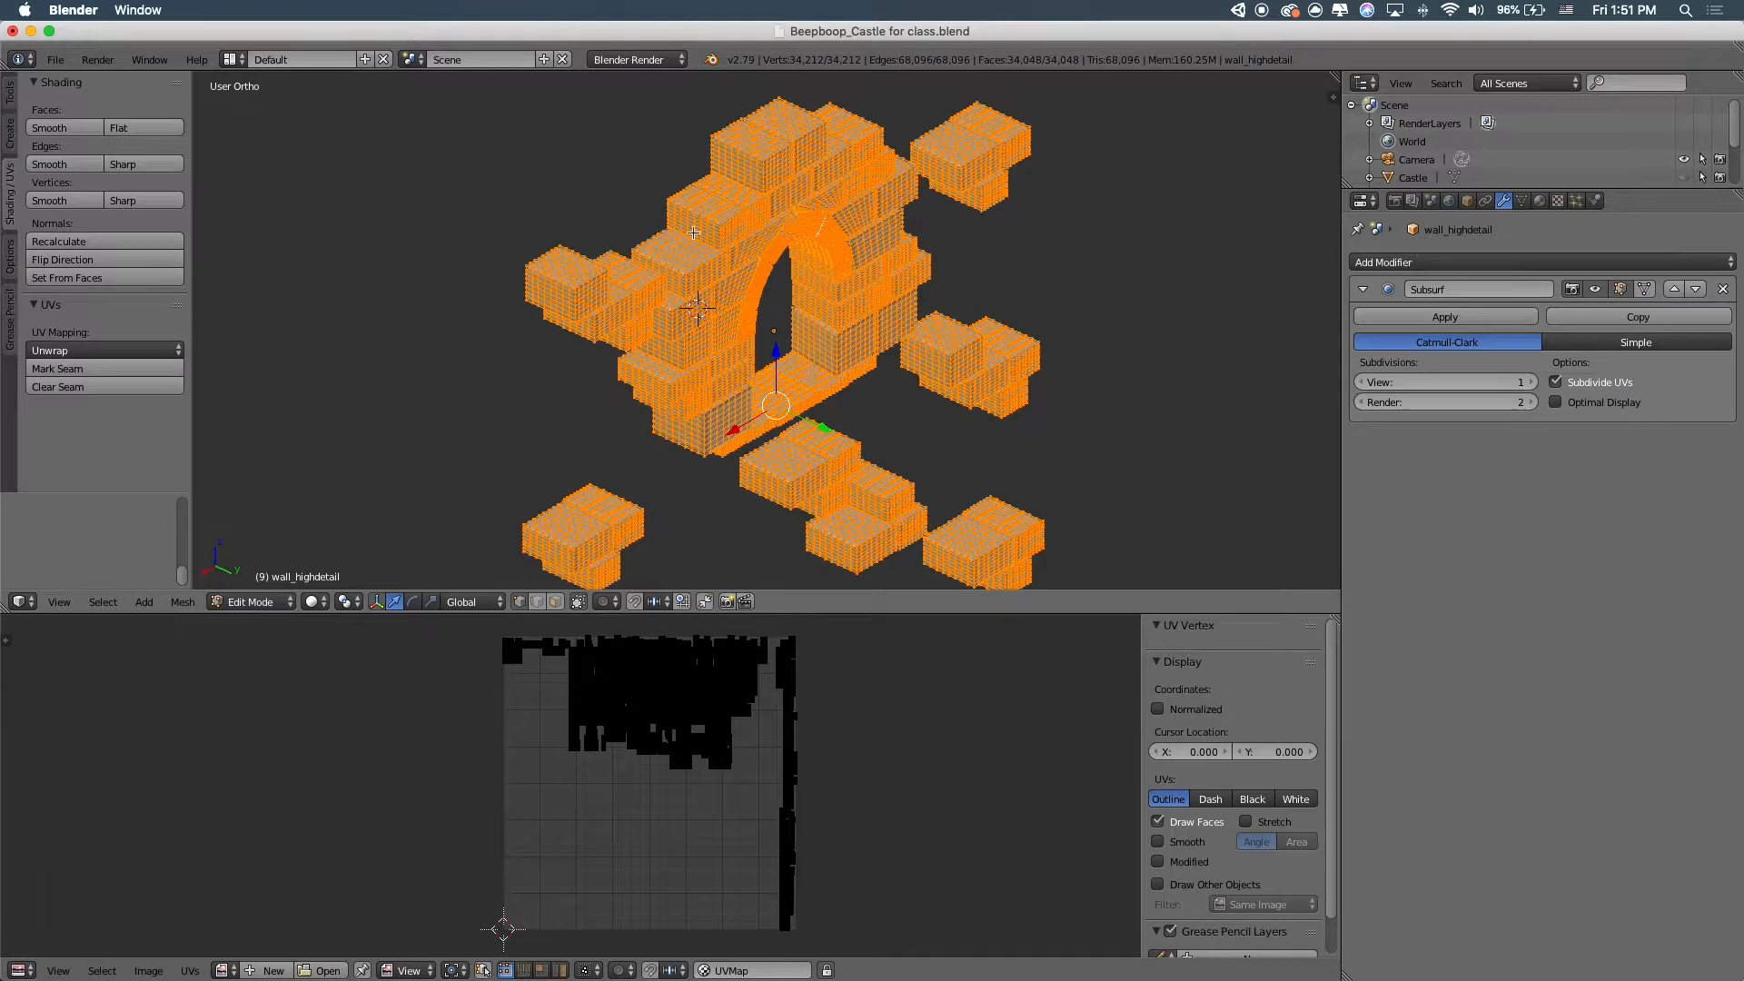
click(7, 134)
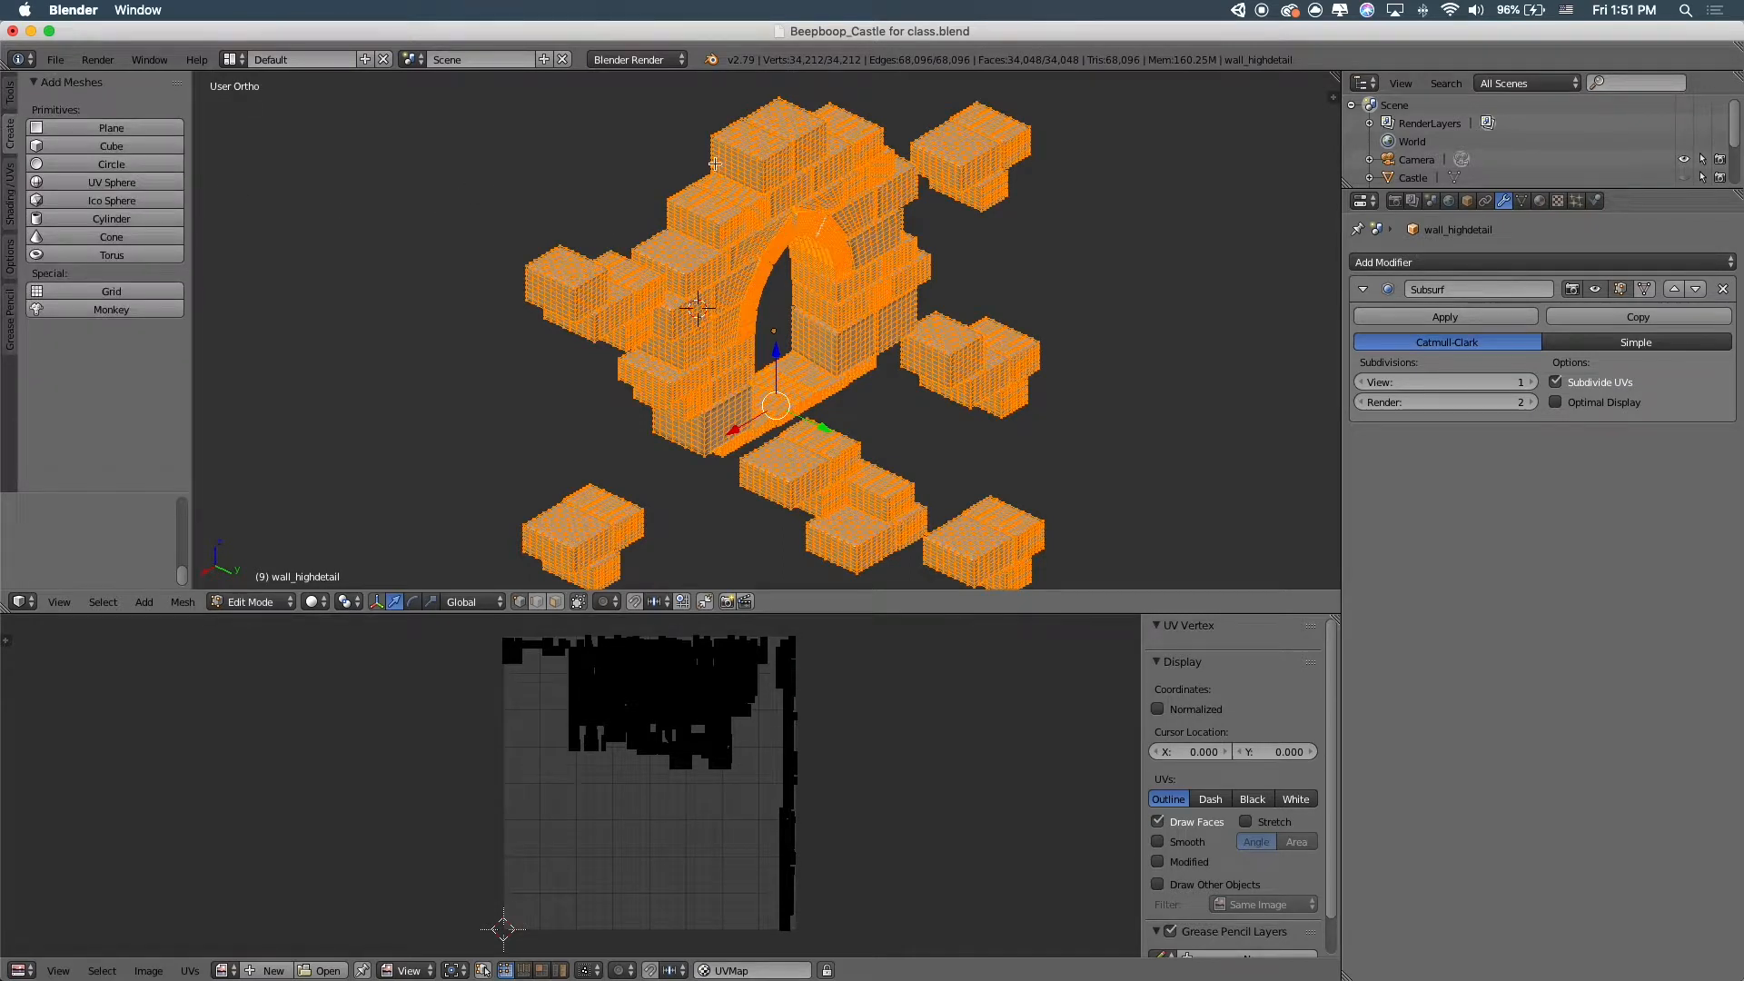
click(9, 94)
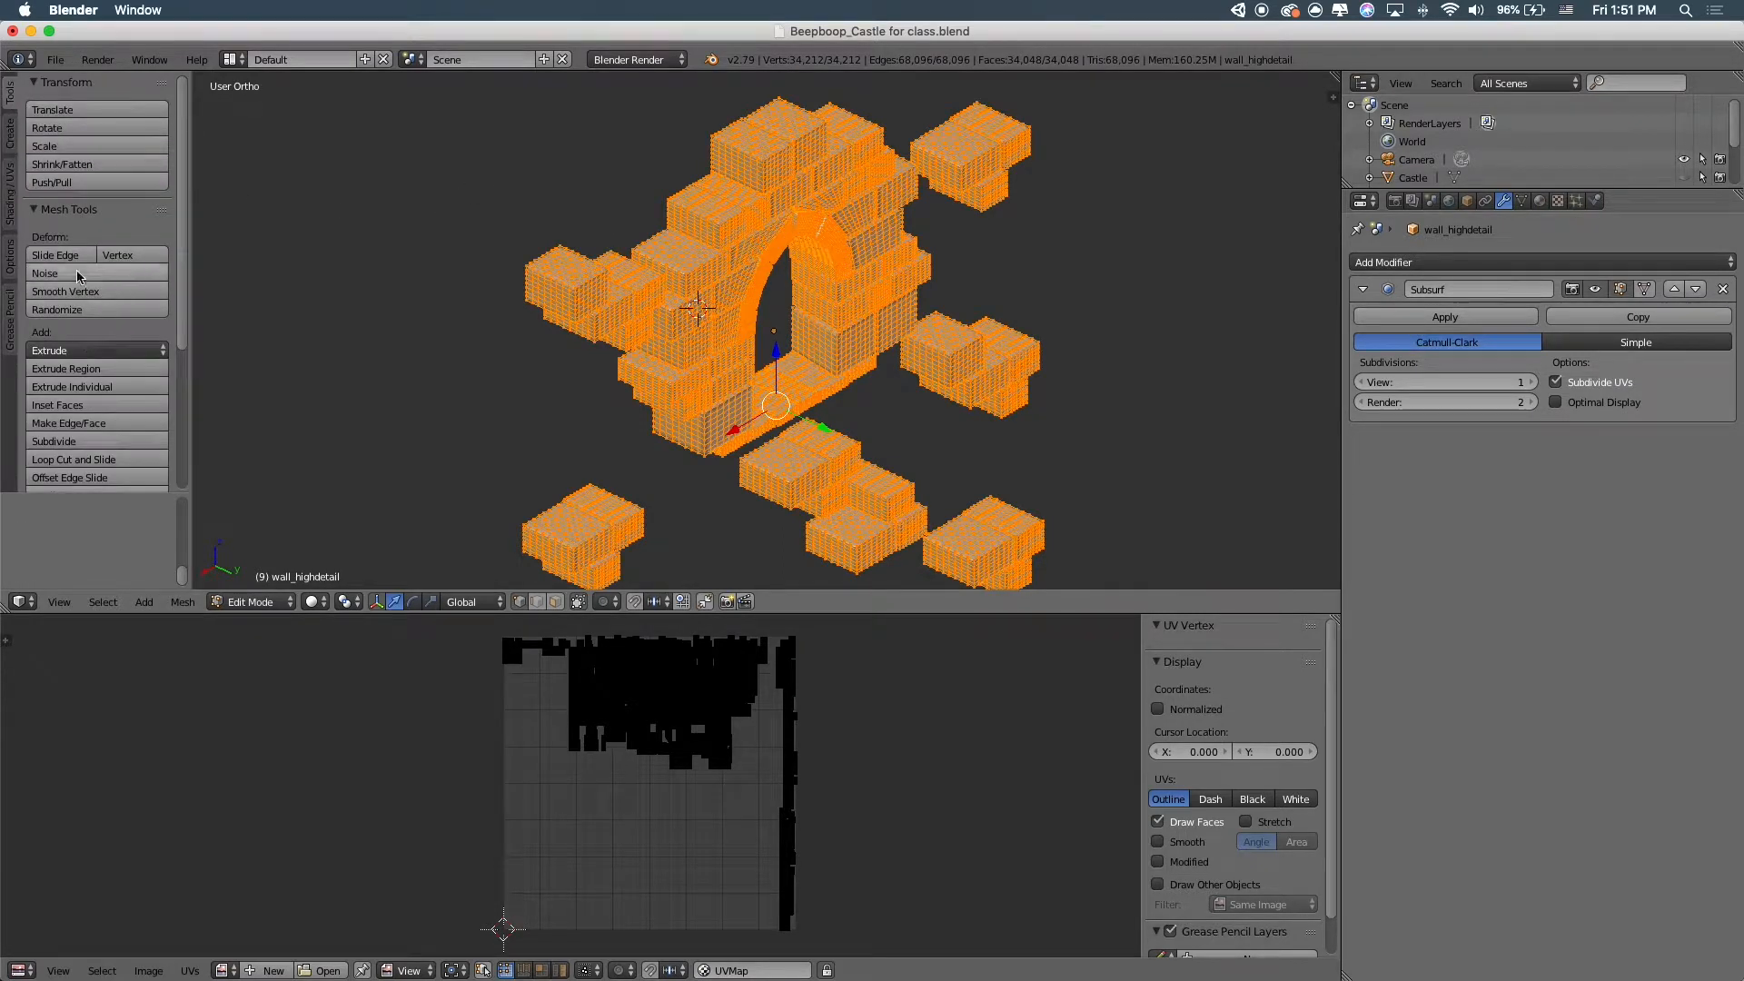
scroll(103, 305, down, 5)
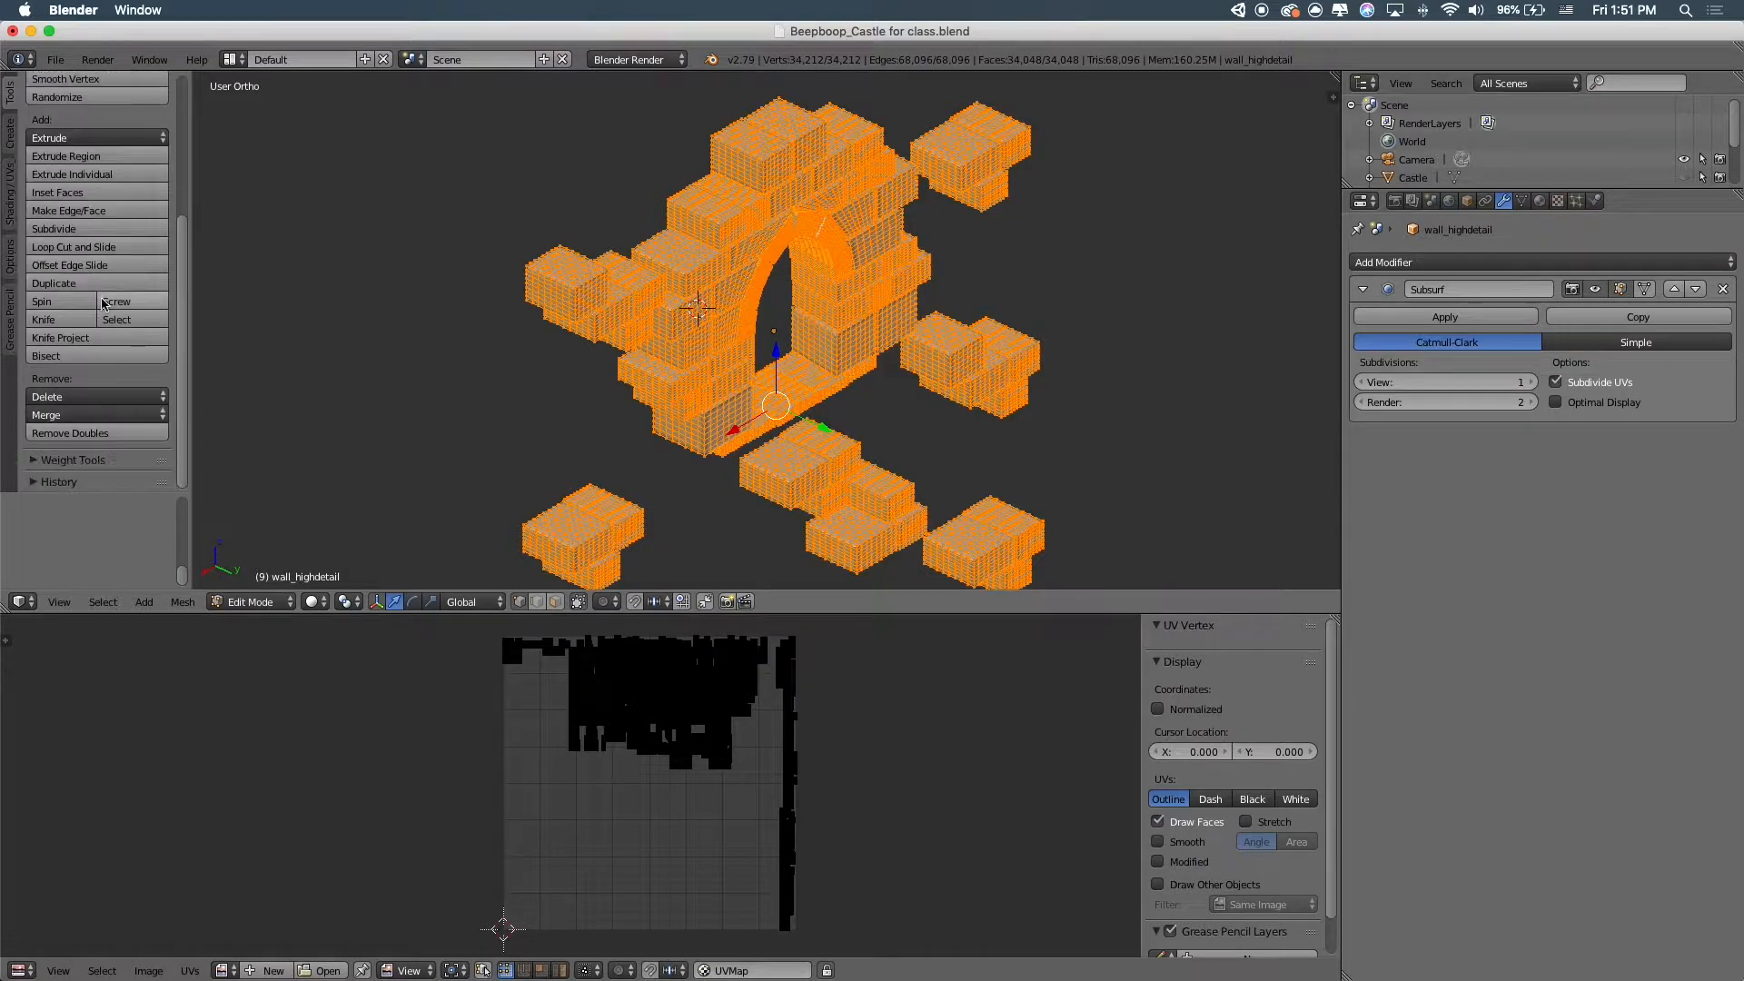
click(9, 133)
click(9, 192)
click(47, 130)
key(Tab)
scroll(831, 266, up, 8)
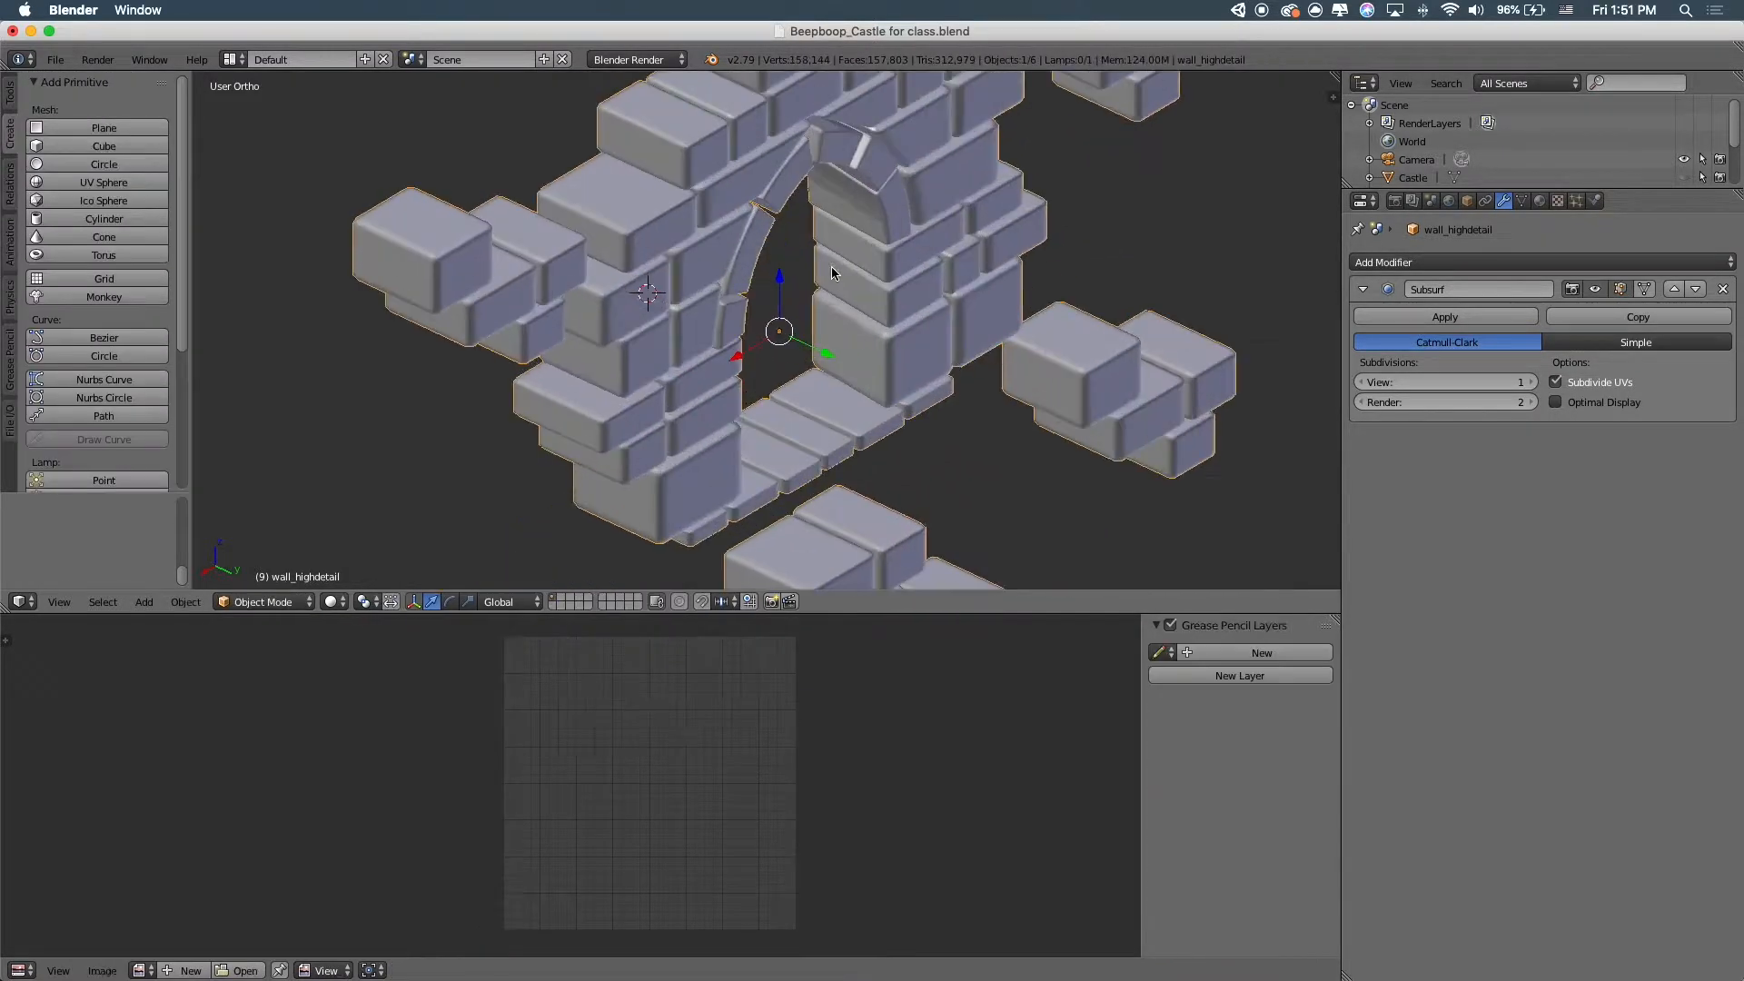
scroll(785, 387, down, 6)
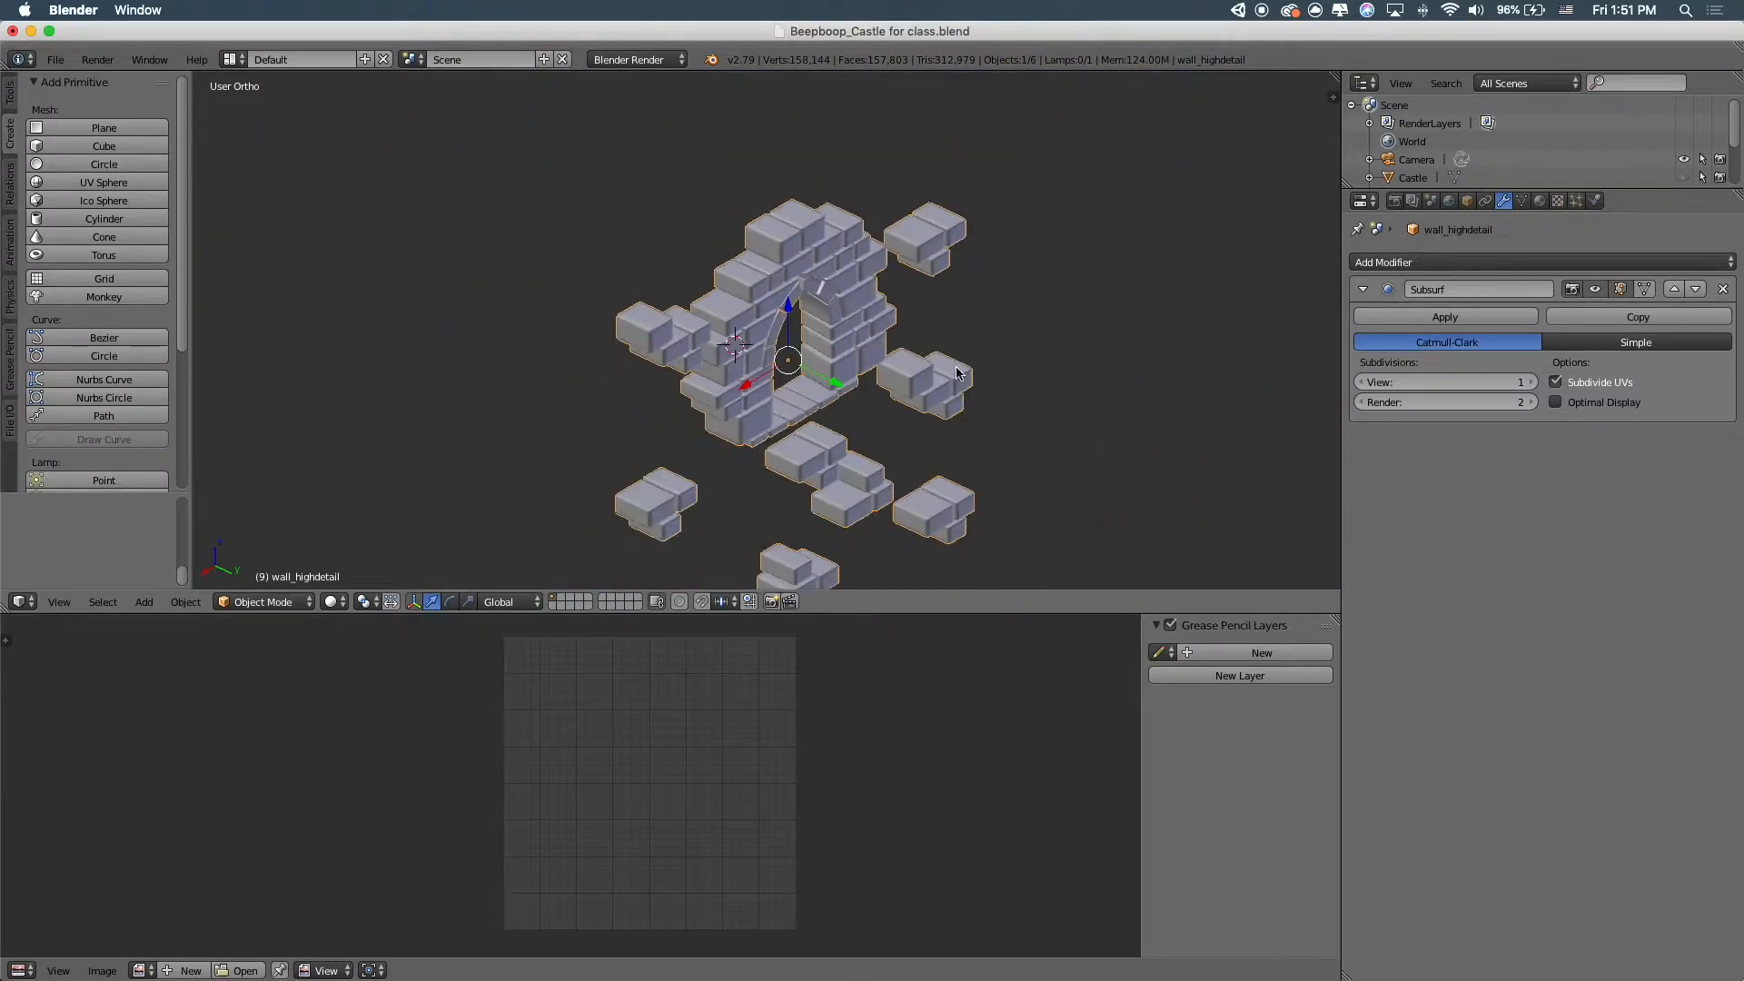
Apply the Catmull-Clark Subsurf modifier to wall_highdetail and view the whole set of bricks
scroll(785, 386, up, 3)
click(1446, 317)
shift+middle_drag(990, 409, 927, 330)
scroll(834, 379, up, 4)
scroll(834, 378, down, 6)
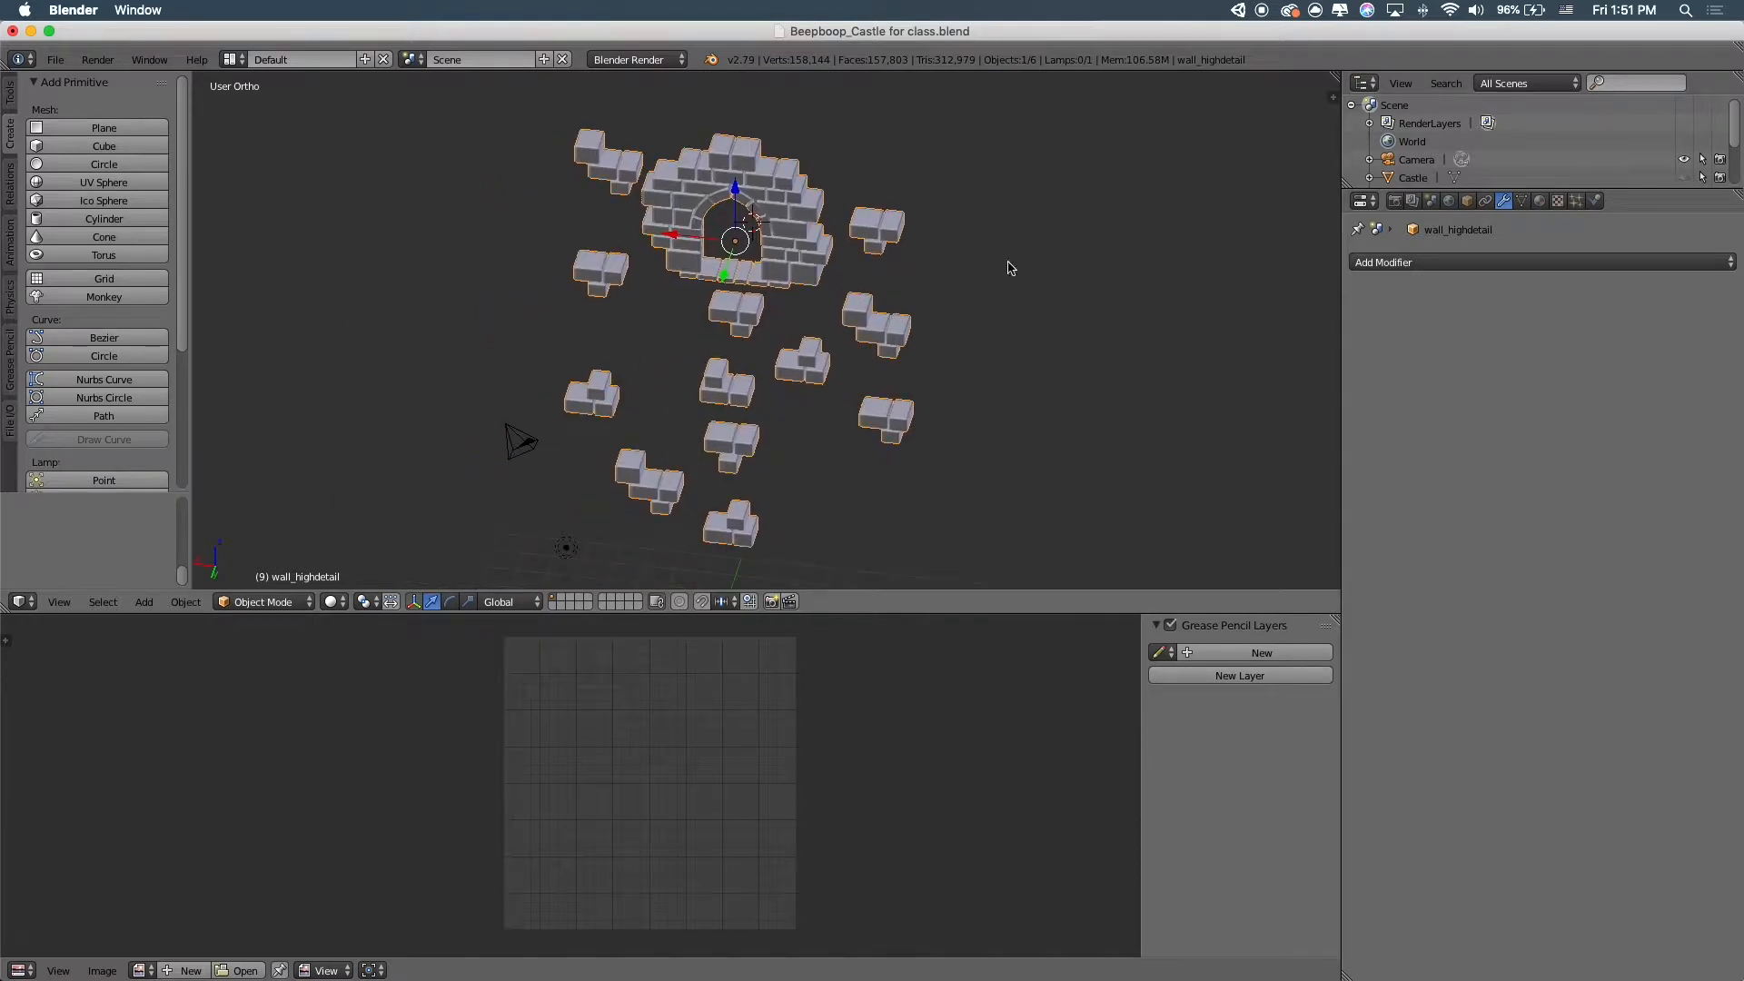
Enlarge the Outliner, unhide wall_lowdetail, and select wall_highdetail together with wall_lowdetail as the active object
drag(1471, 188, 1471, 523)
click(1451, 251)
click(1699, 252)
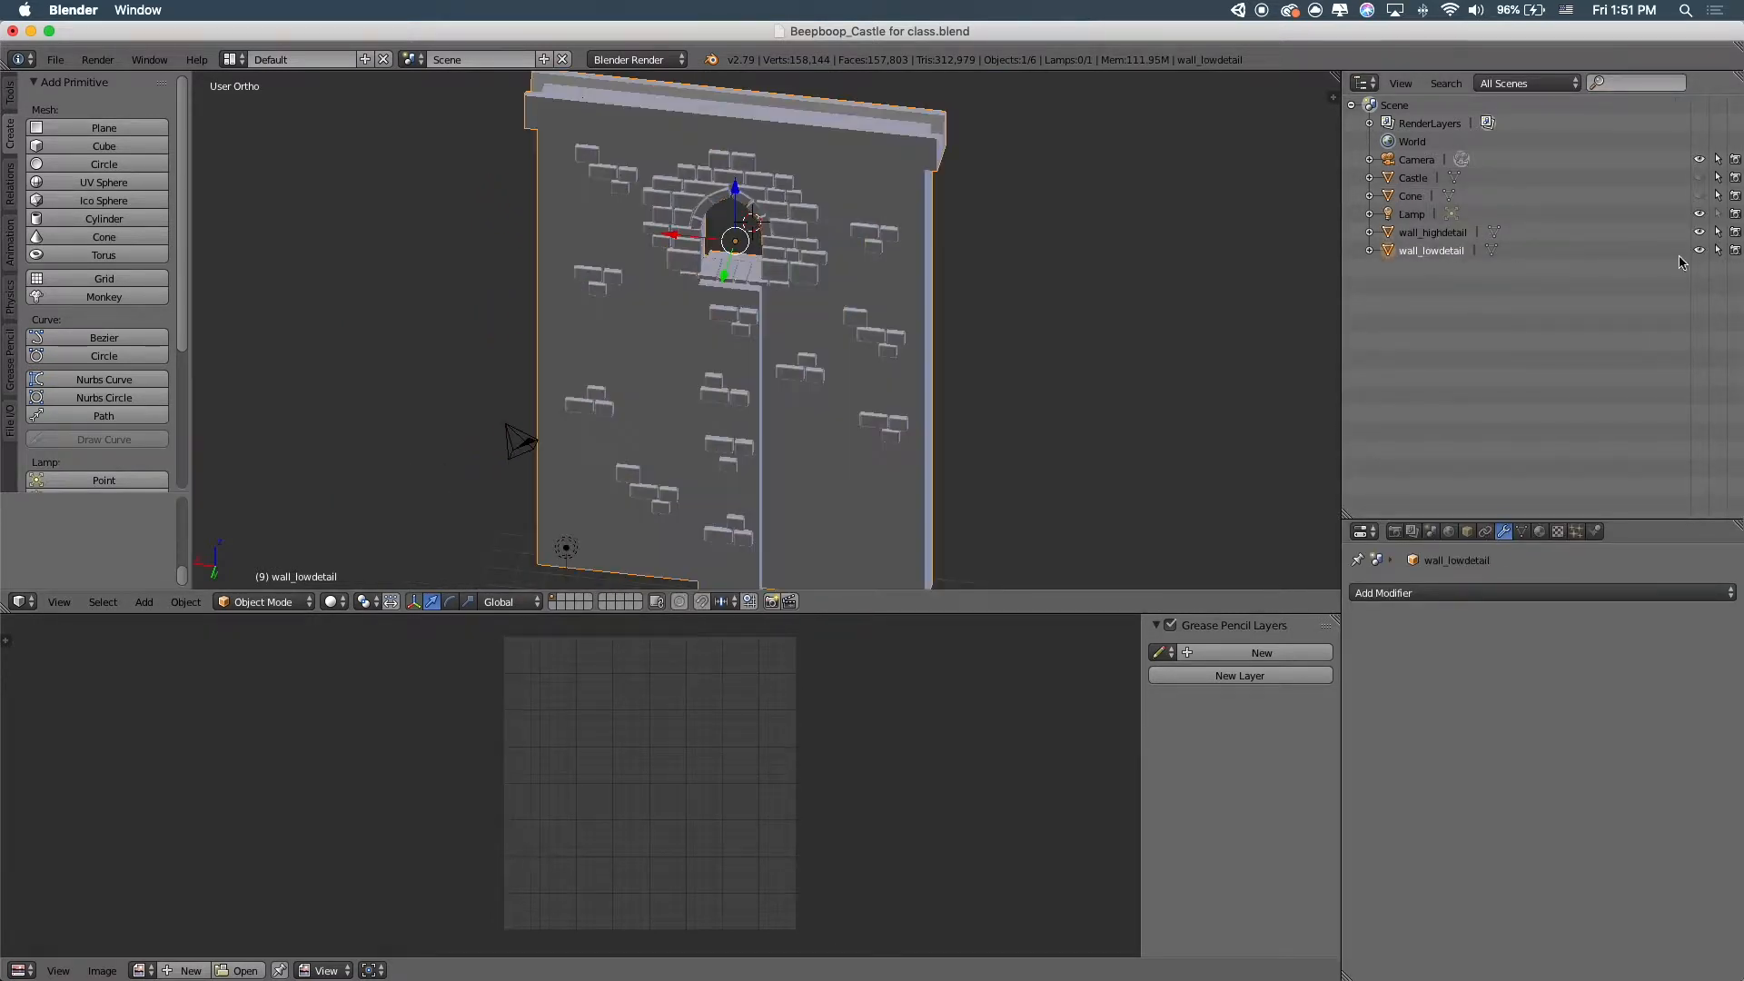
click(1424, 238)
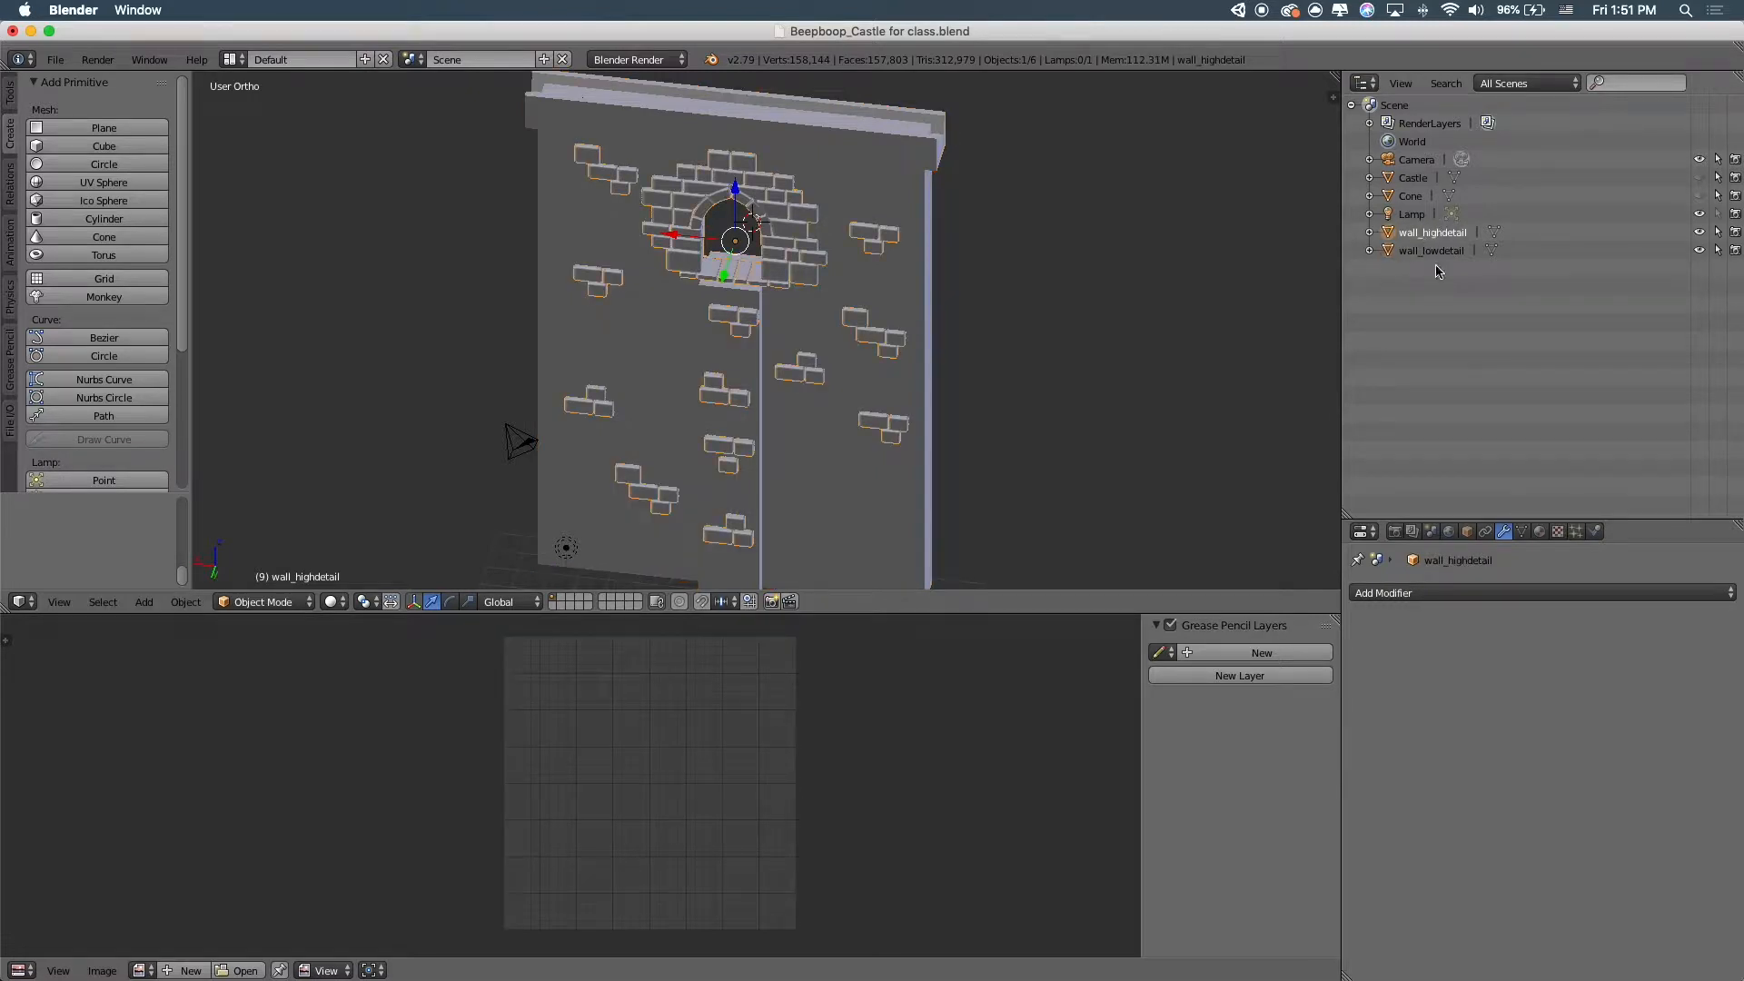
ctrl+click(1440, 253)
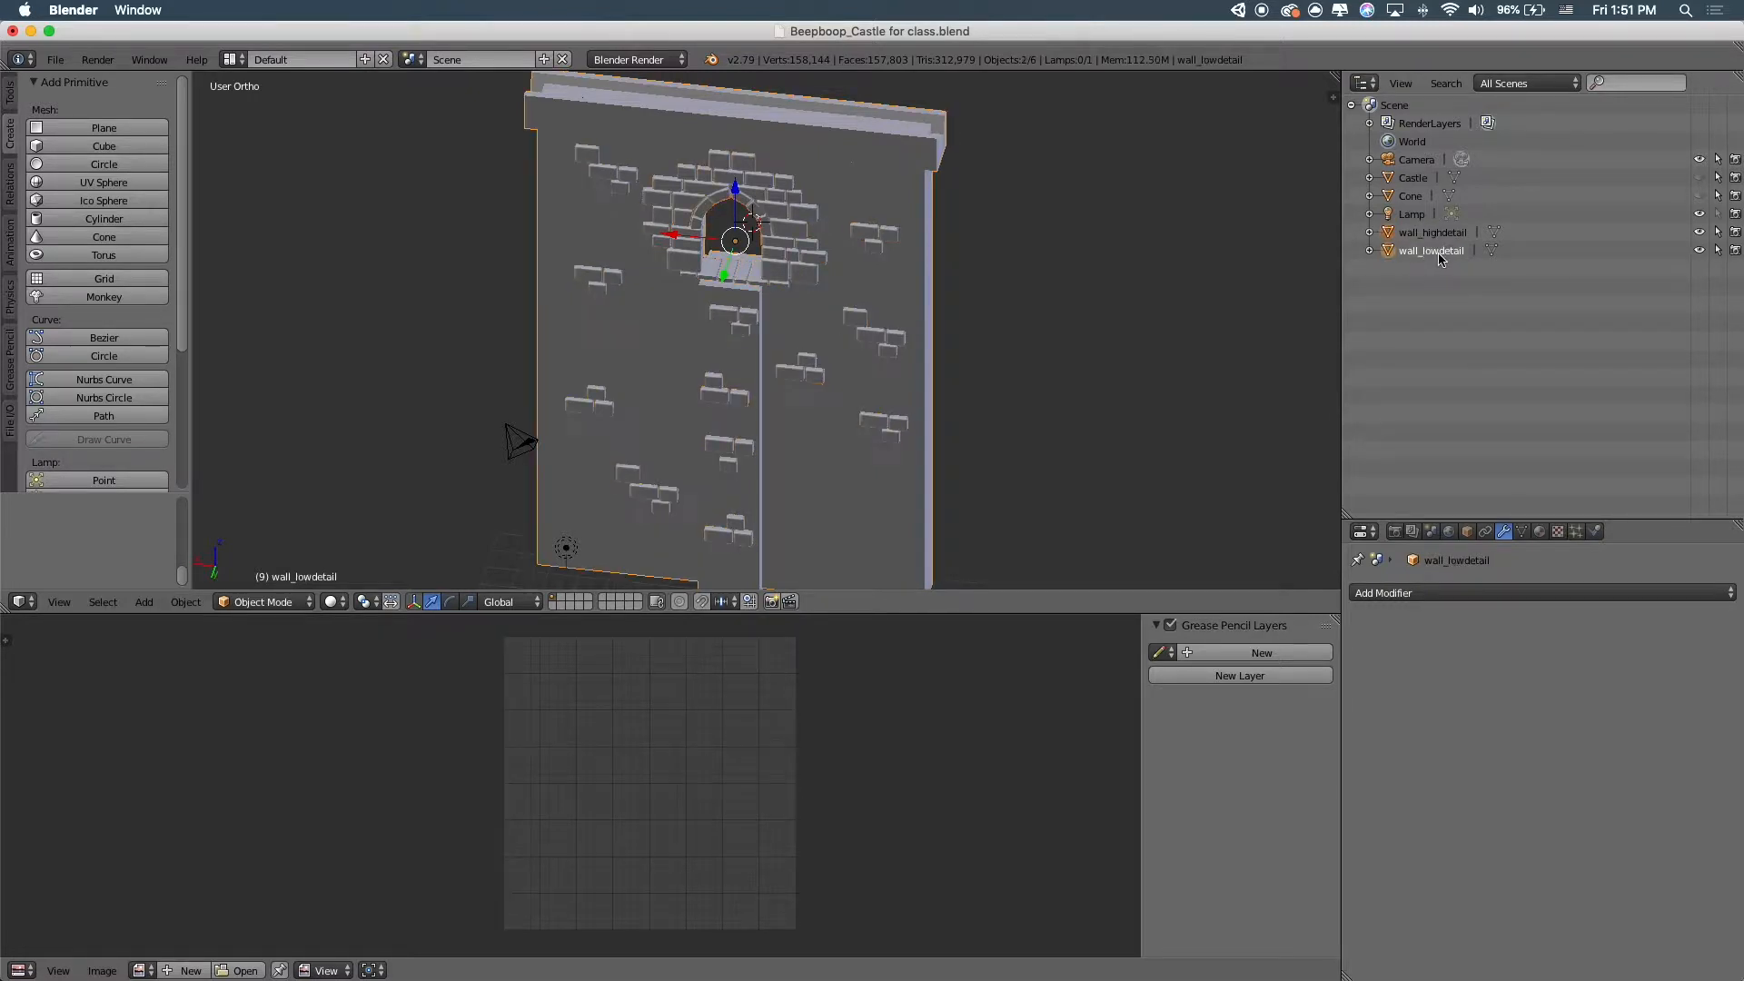
Bake wall_highdetail's normals onto wall_lowdetail from the render settings, using Normals mode, Tangent space and Selected to Active
click(1392, 527)
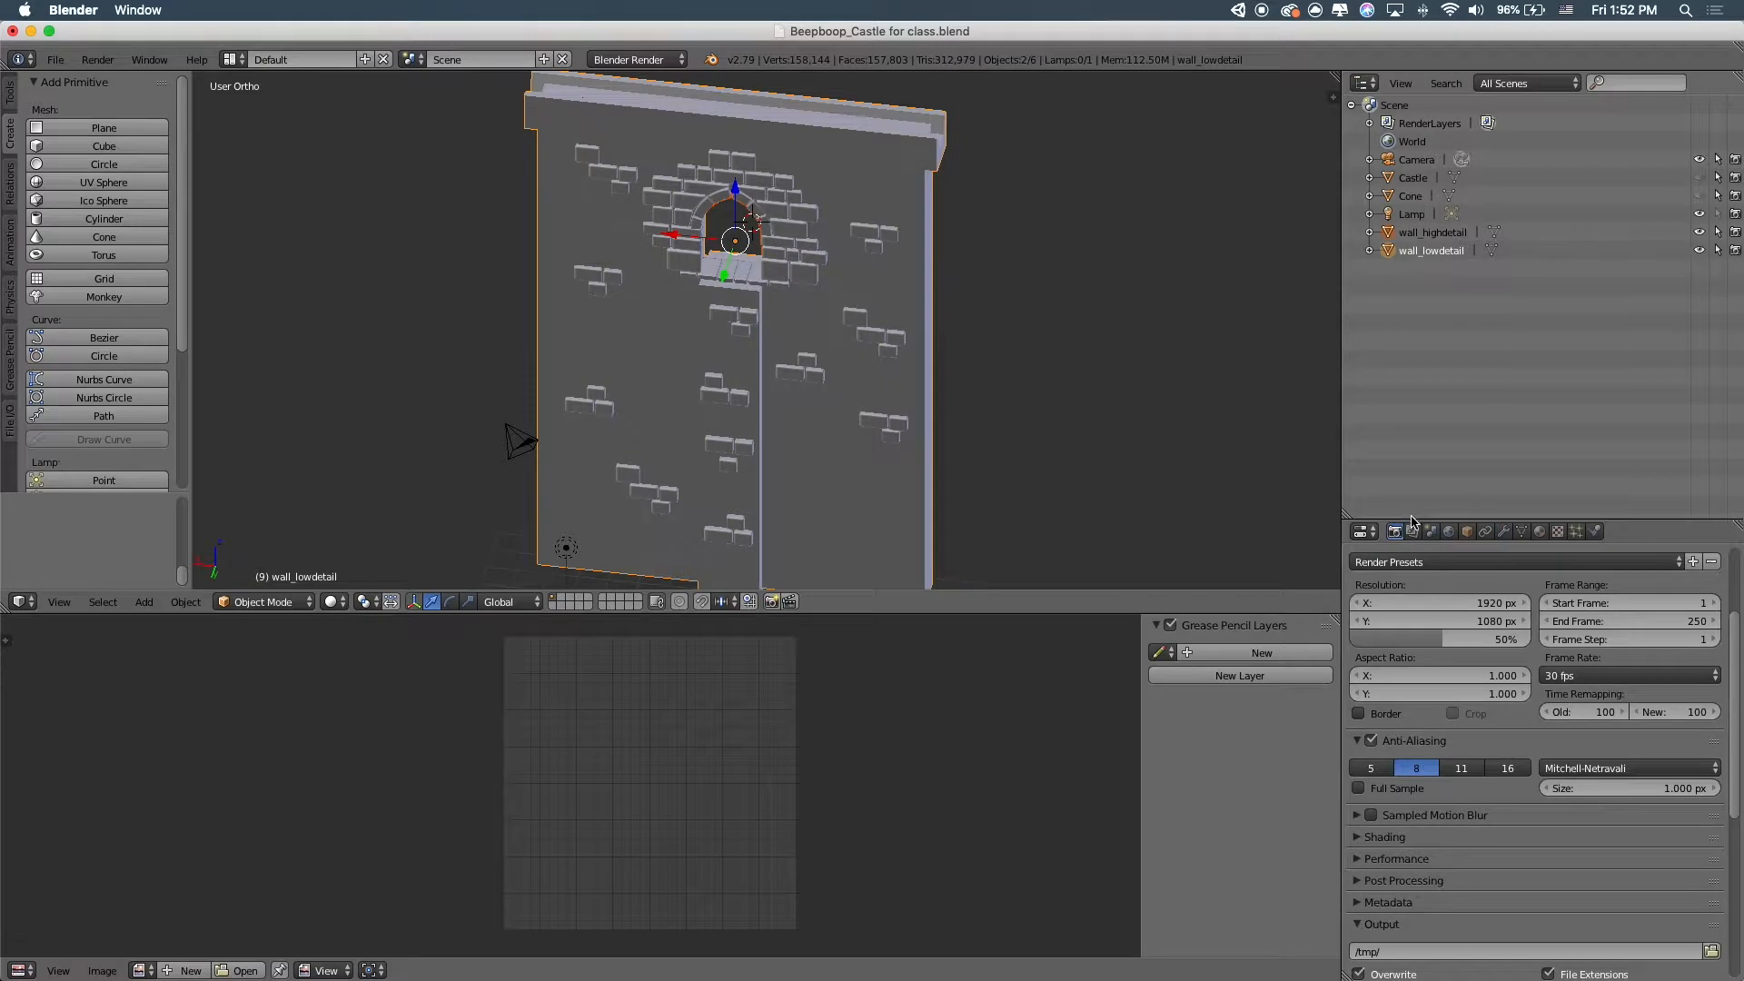
drag(1413, 520, 1413, 275)
scroll(1497, 872, down, 3)
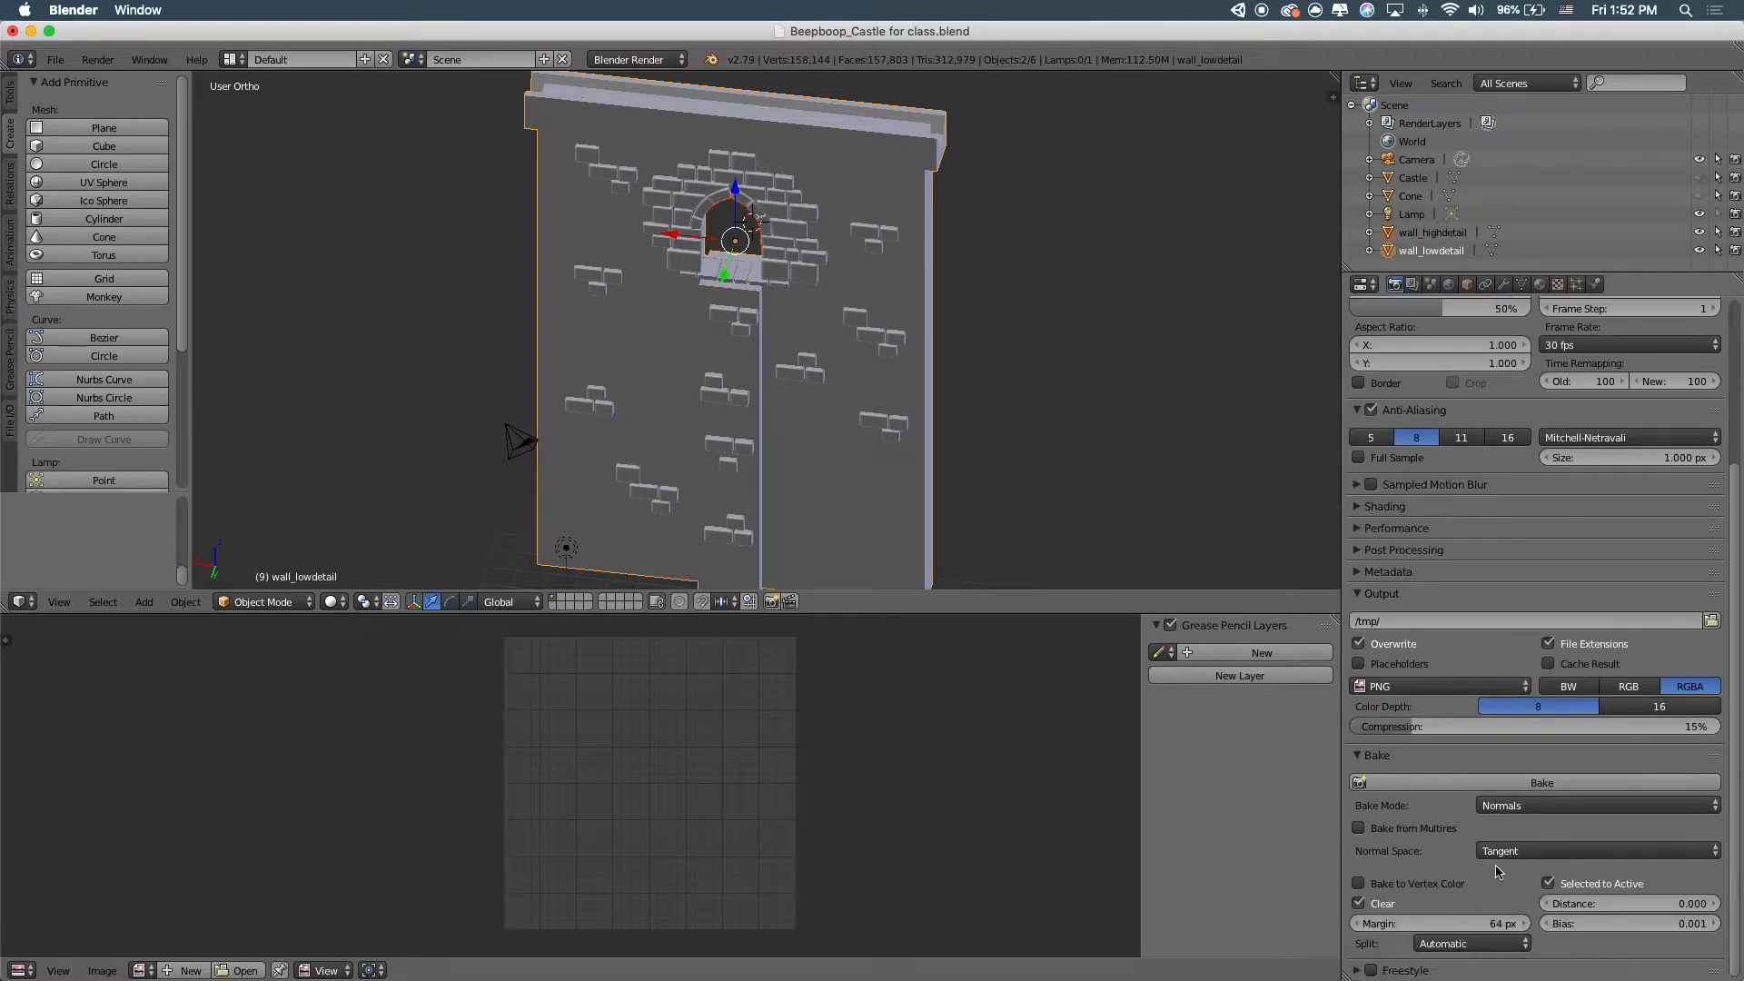
click(1545, 782)
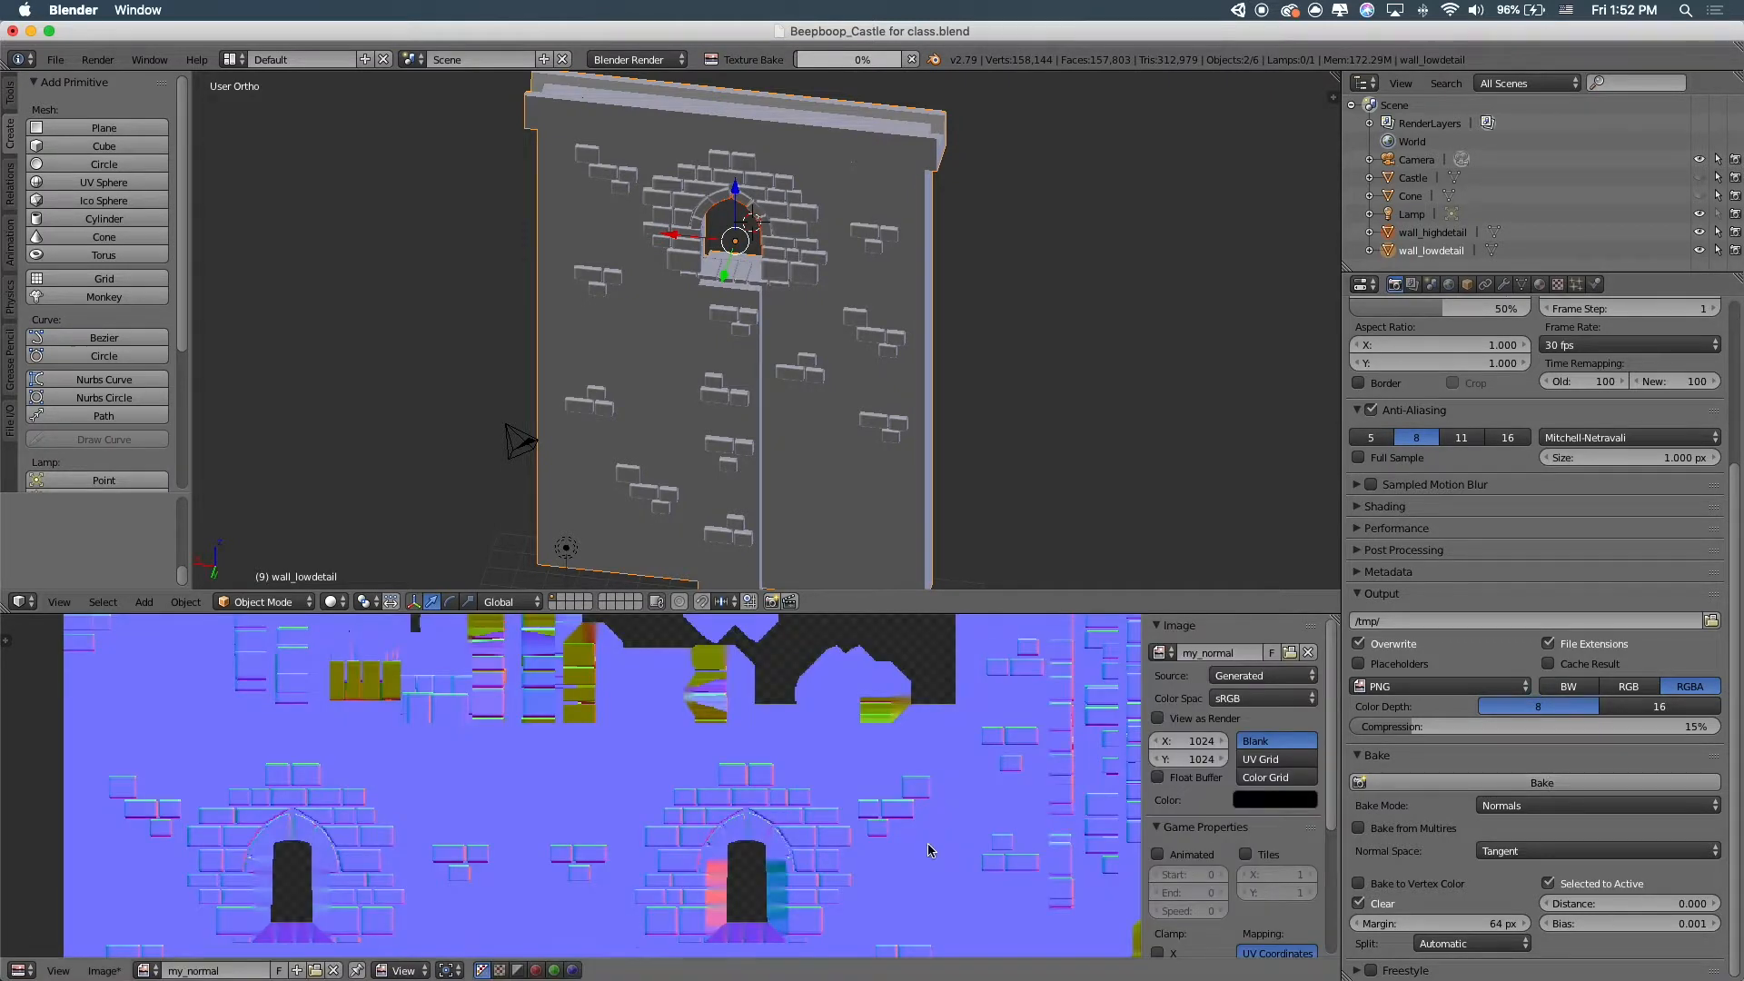
Enlarge the image editor and examine the baked my_normal map's brick and window areas
scroll(930, 849, down, 7)
scroll(673, 849, up, 4)
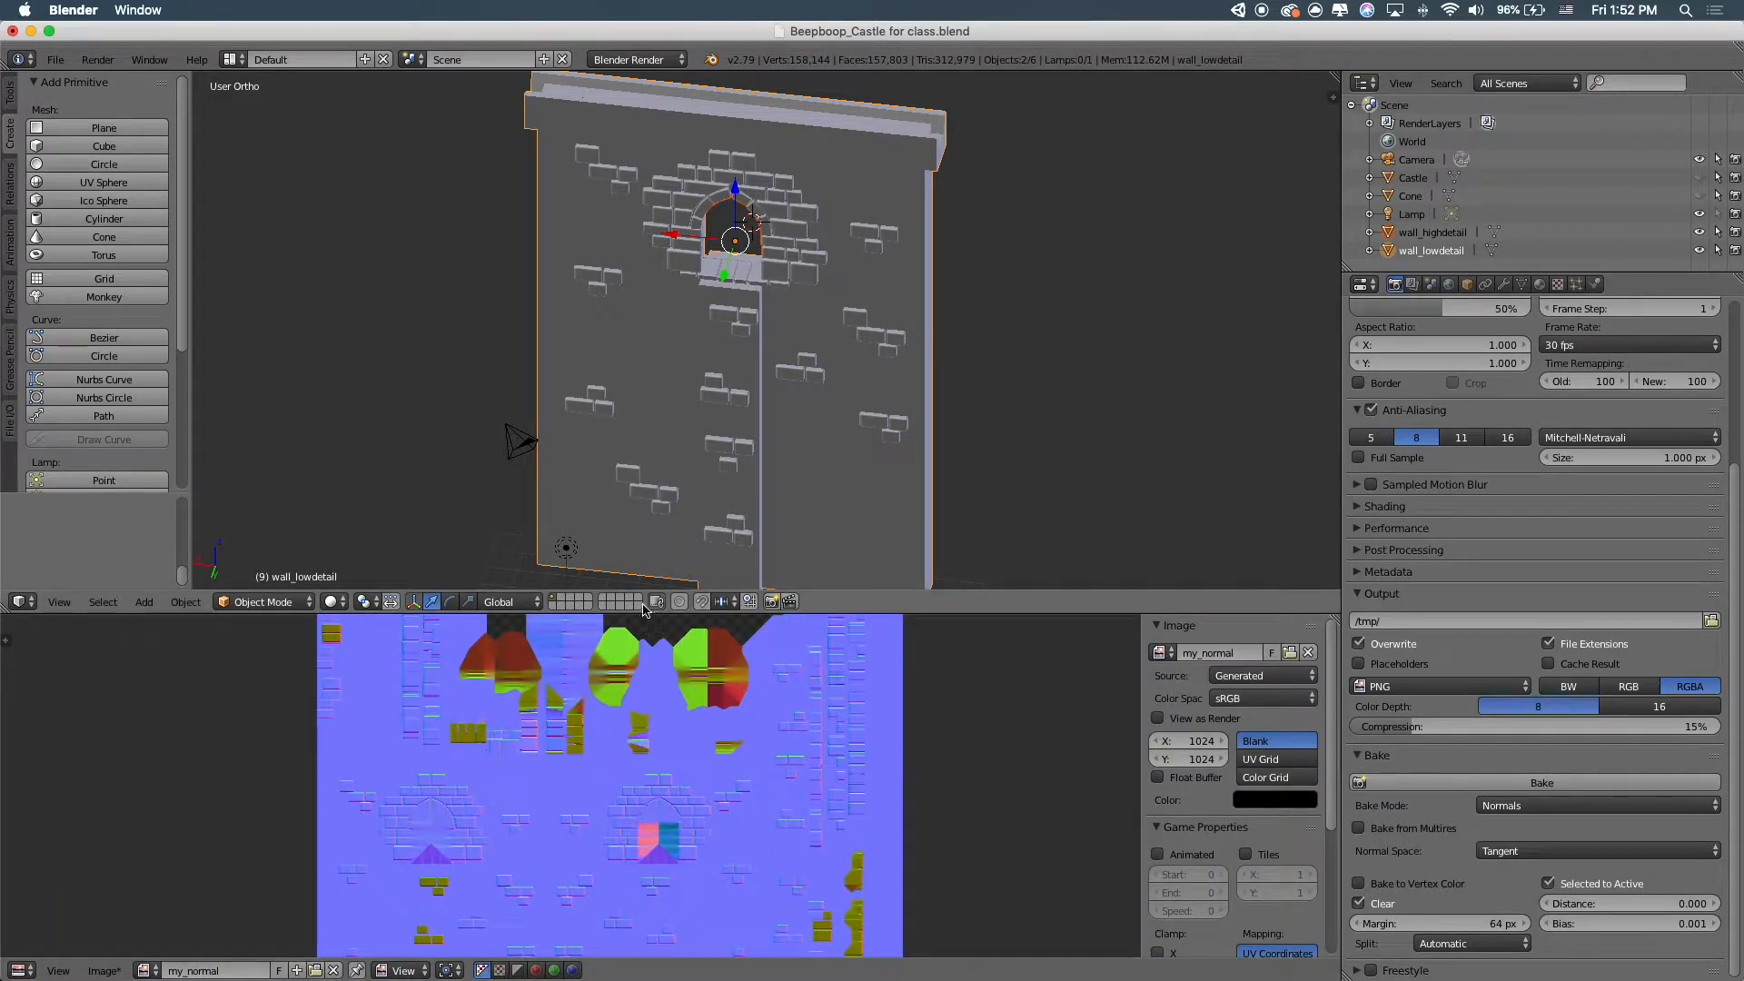
drag(644, 609, 647, 387)
scroll(710, 558, up, 5)
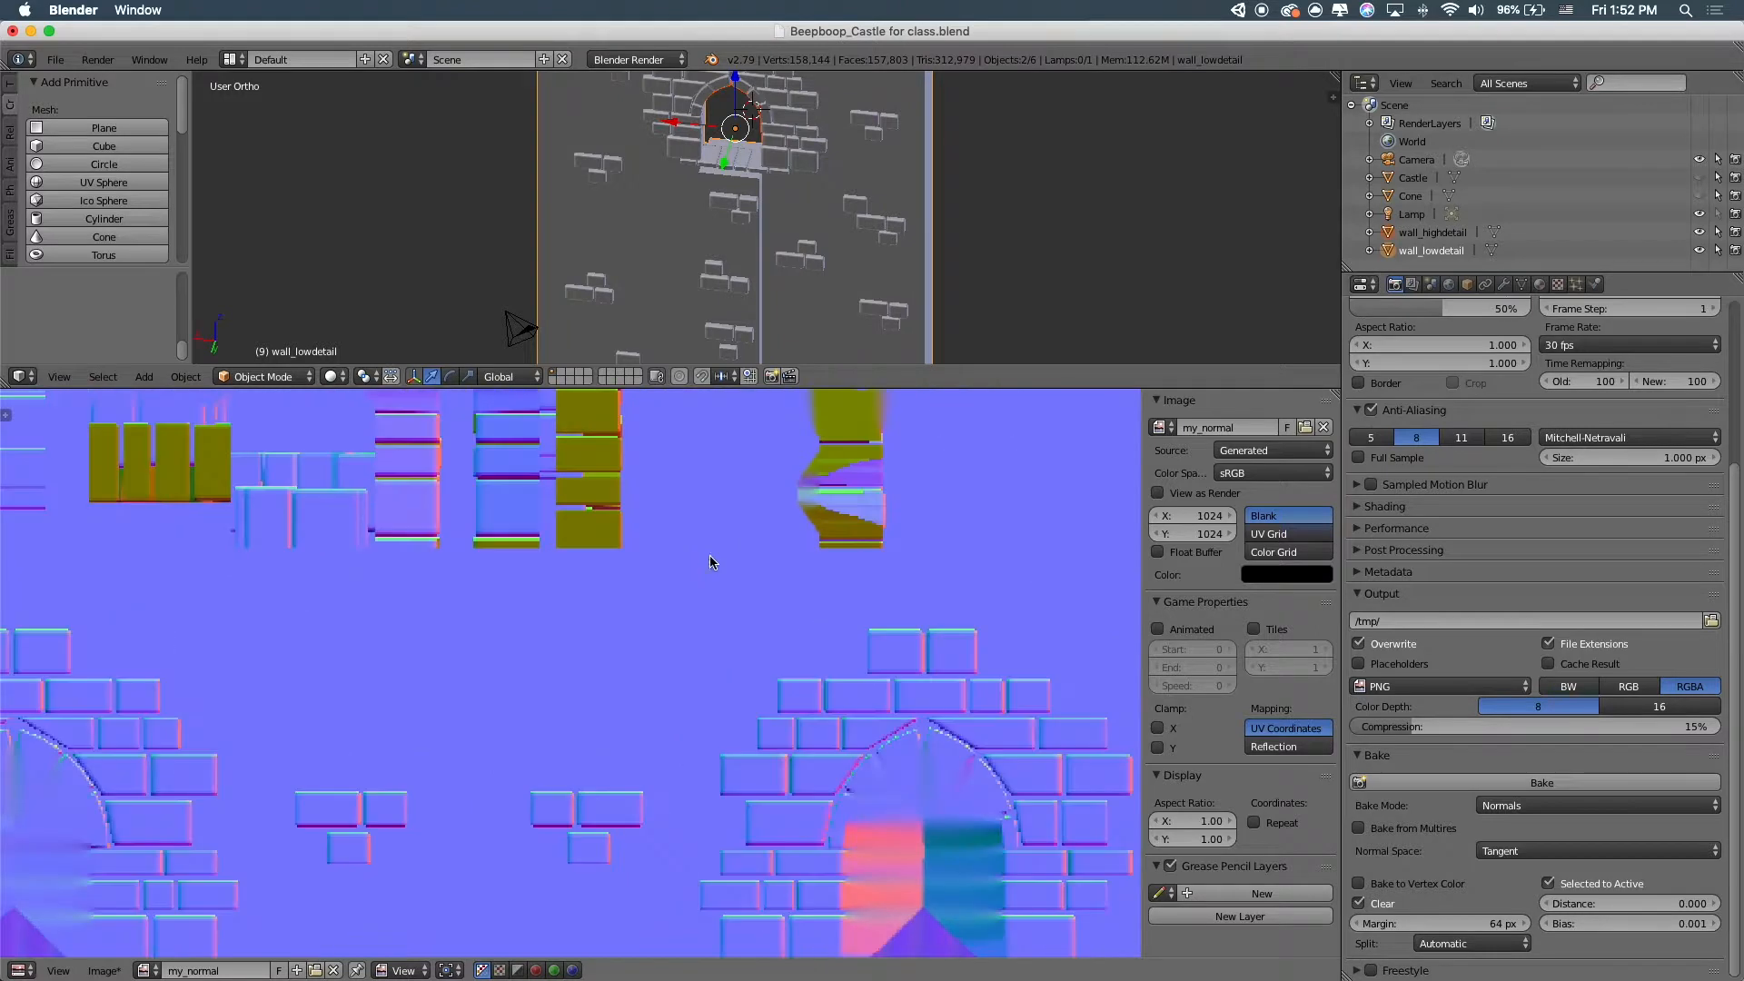
scroll(707, 512, down, 4)
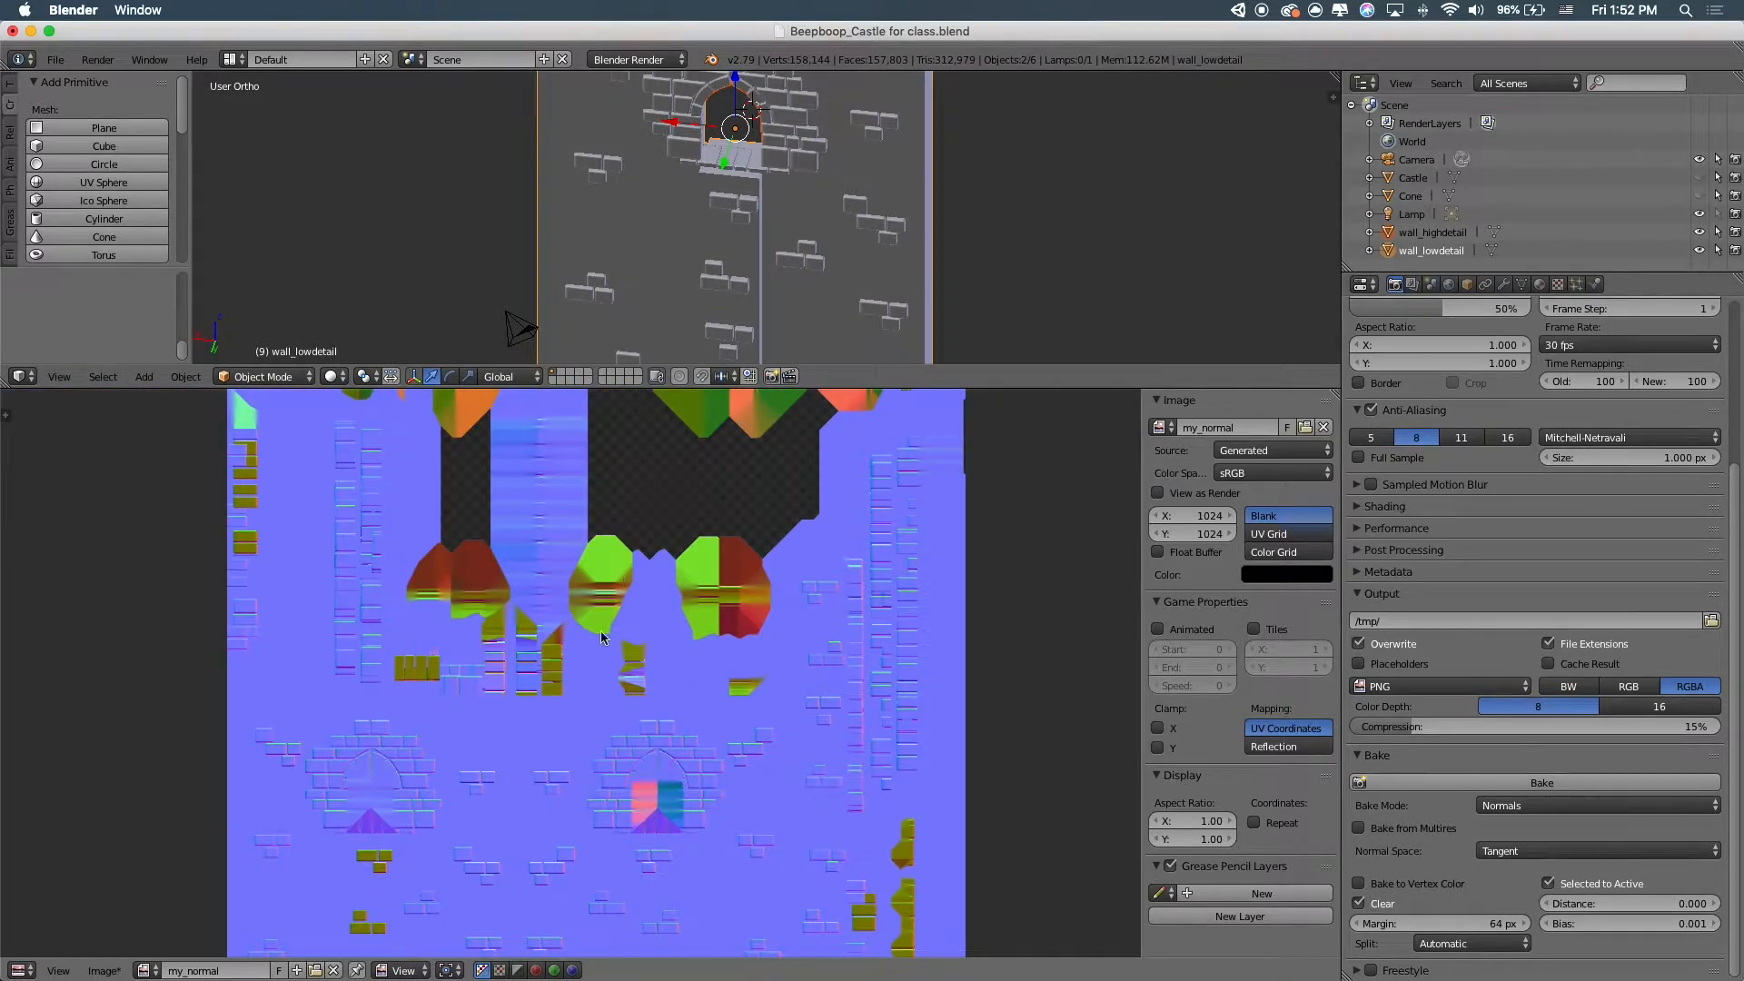
Set the bake margin to 16 px, bake wall_lowdetail's normal map again, and inspect the new image
click(1428, 923)
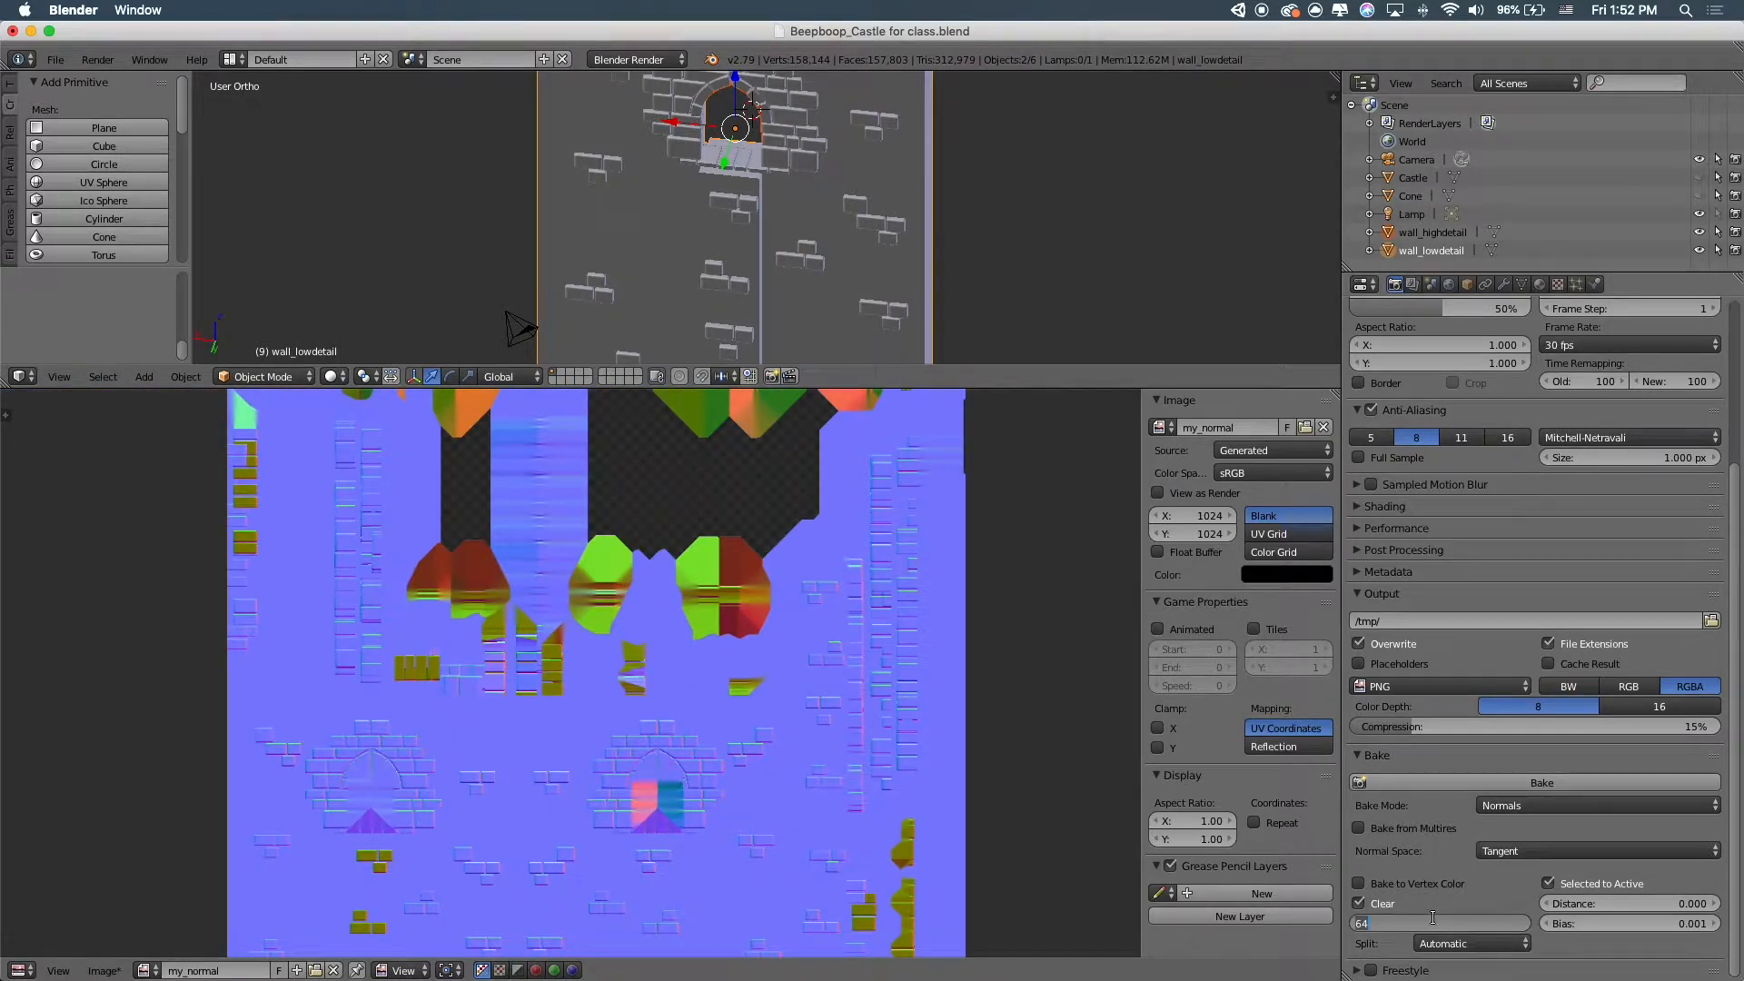
key(Return)
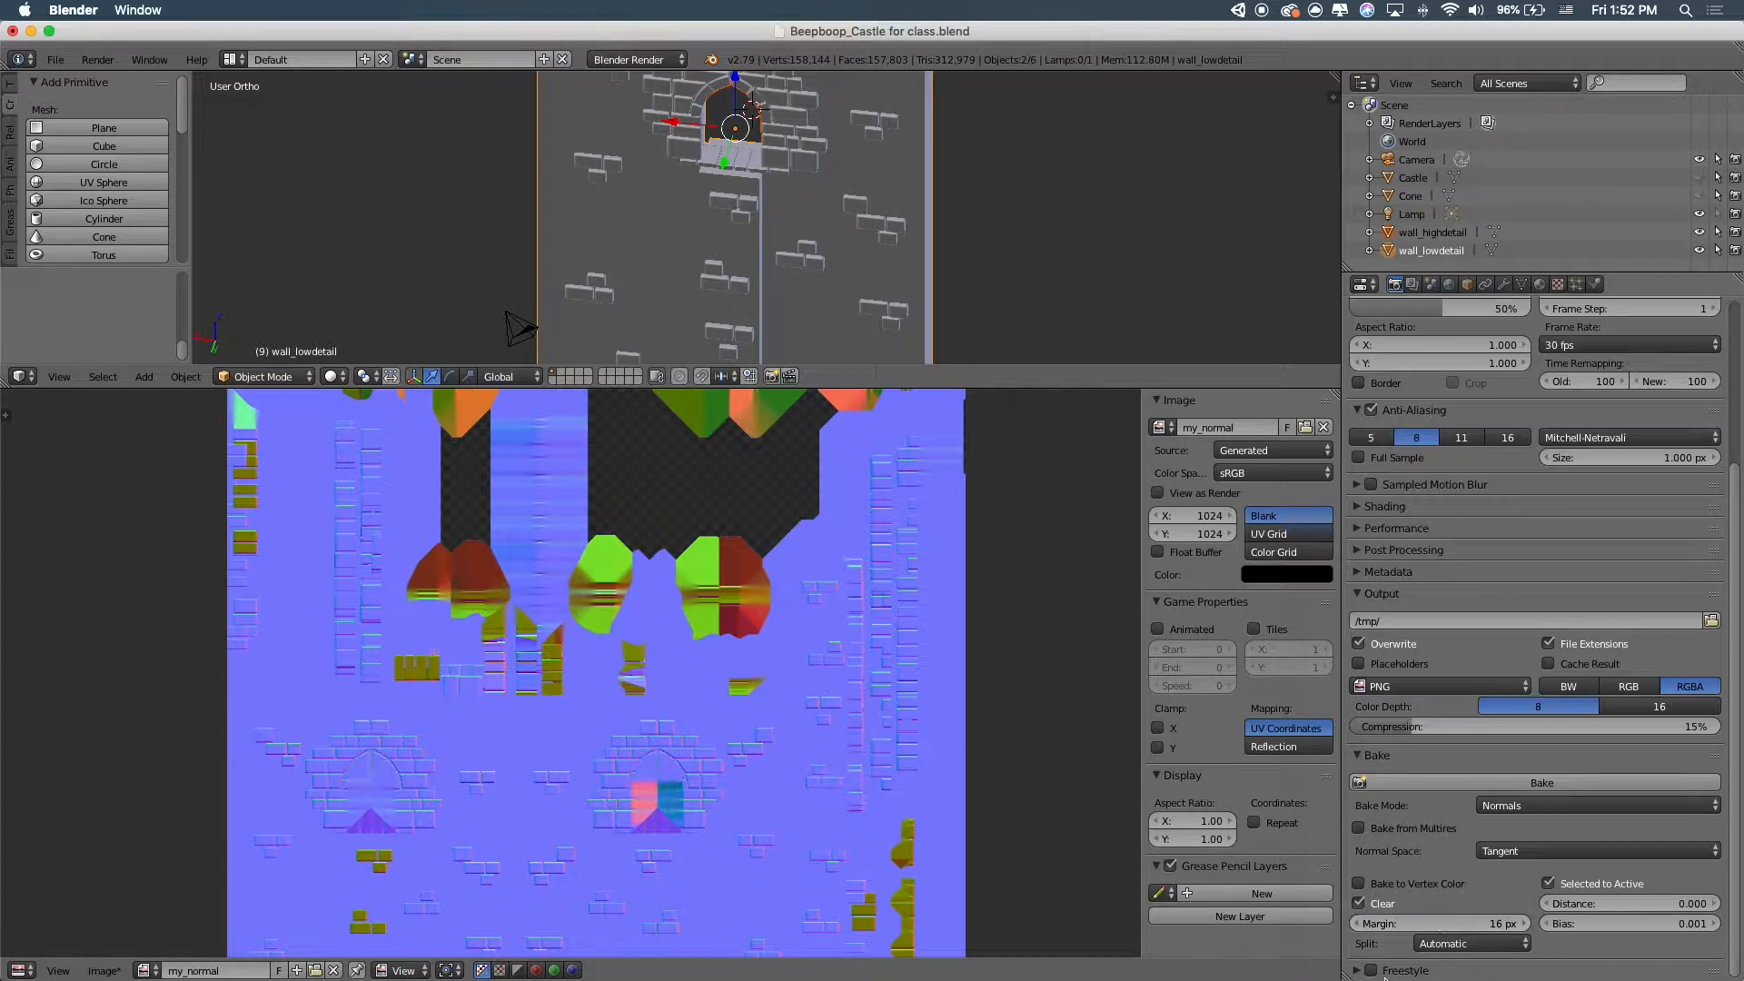
click(1434, 785)
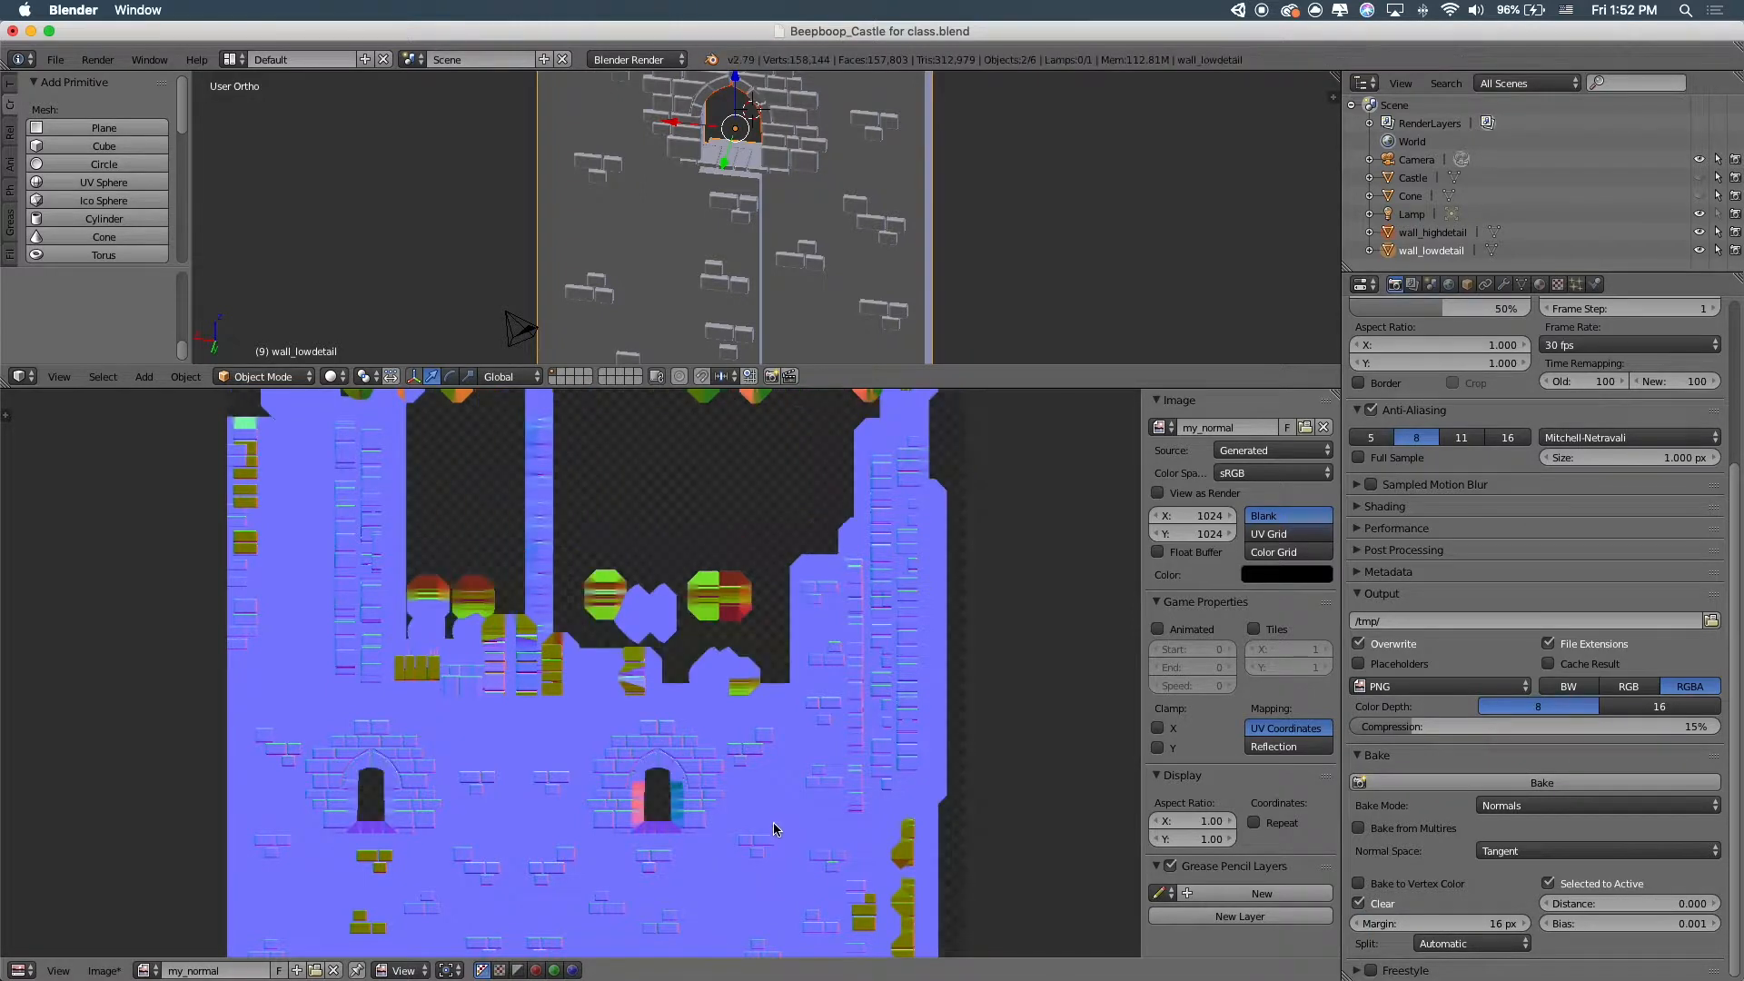
click(1474, 785)
click(1498, 783)
scroll(935, 768, down, 3)
scroll(909, 770, up, 3)
middle_drag(891, 766, 931, 666)
scroll(932, 667, down, 3)
scroll(930, 670, up, 3)
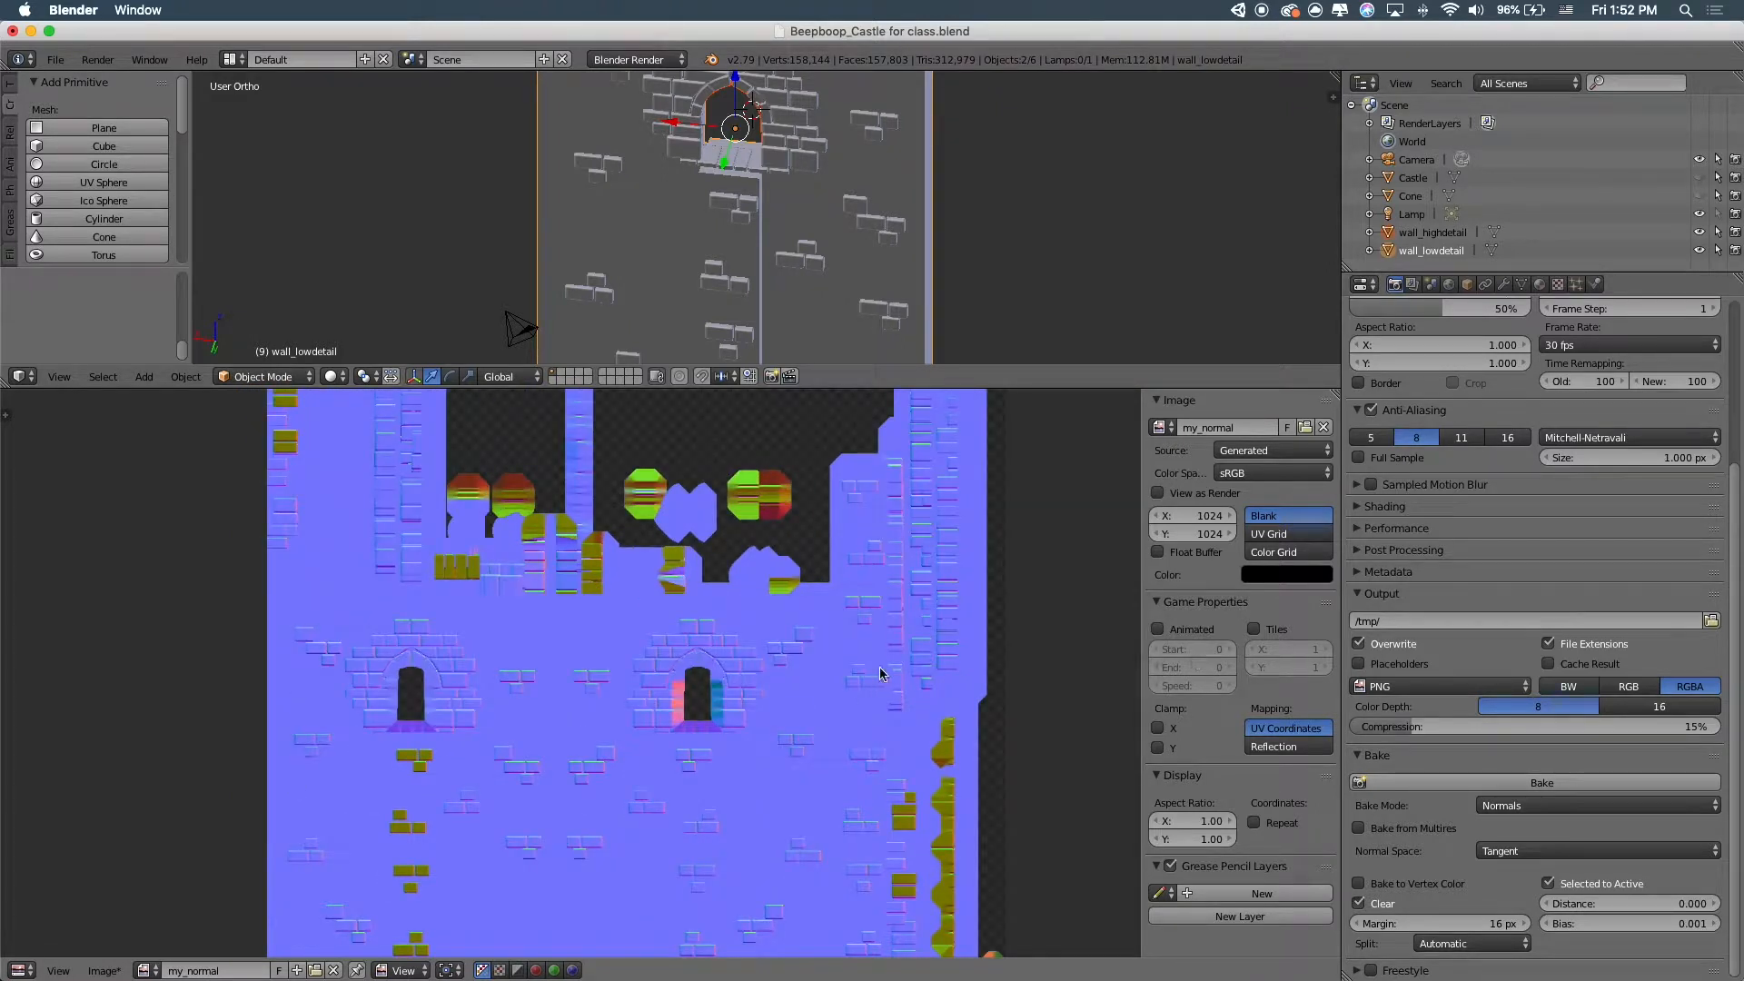
Save the baked image as my_normal.png to the Desktop and save the blend file over the existing one
click(104, 970)
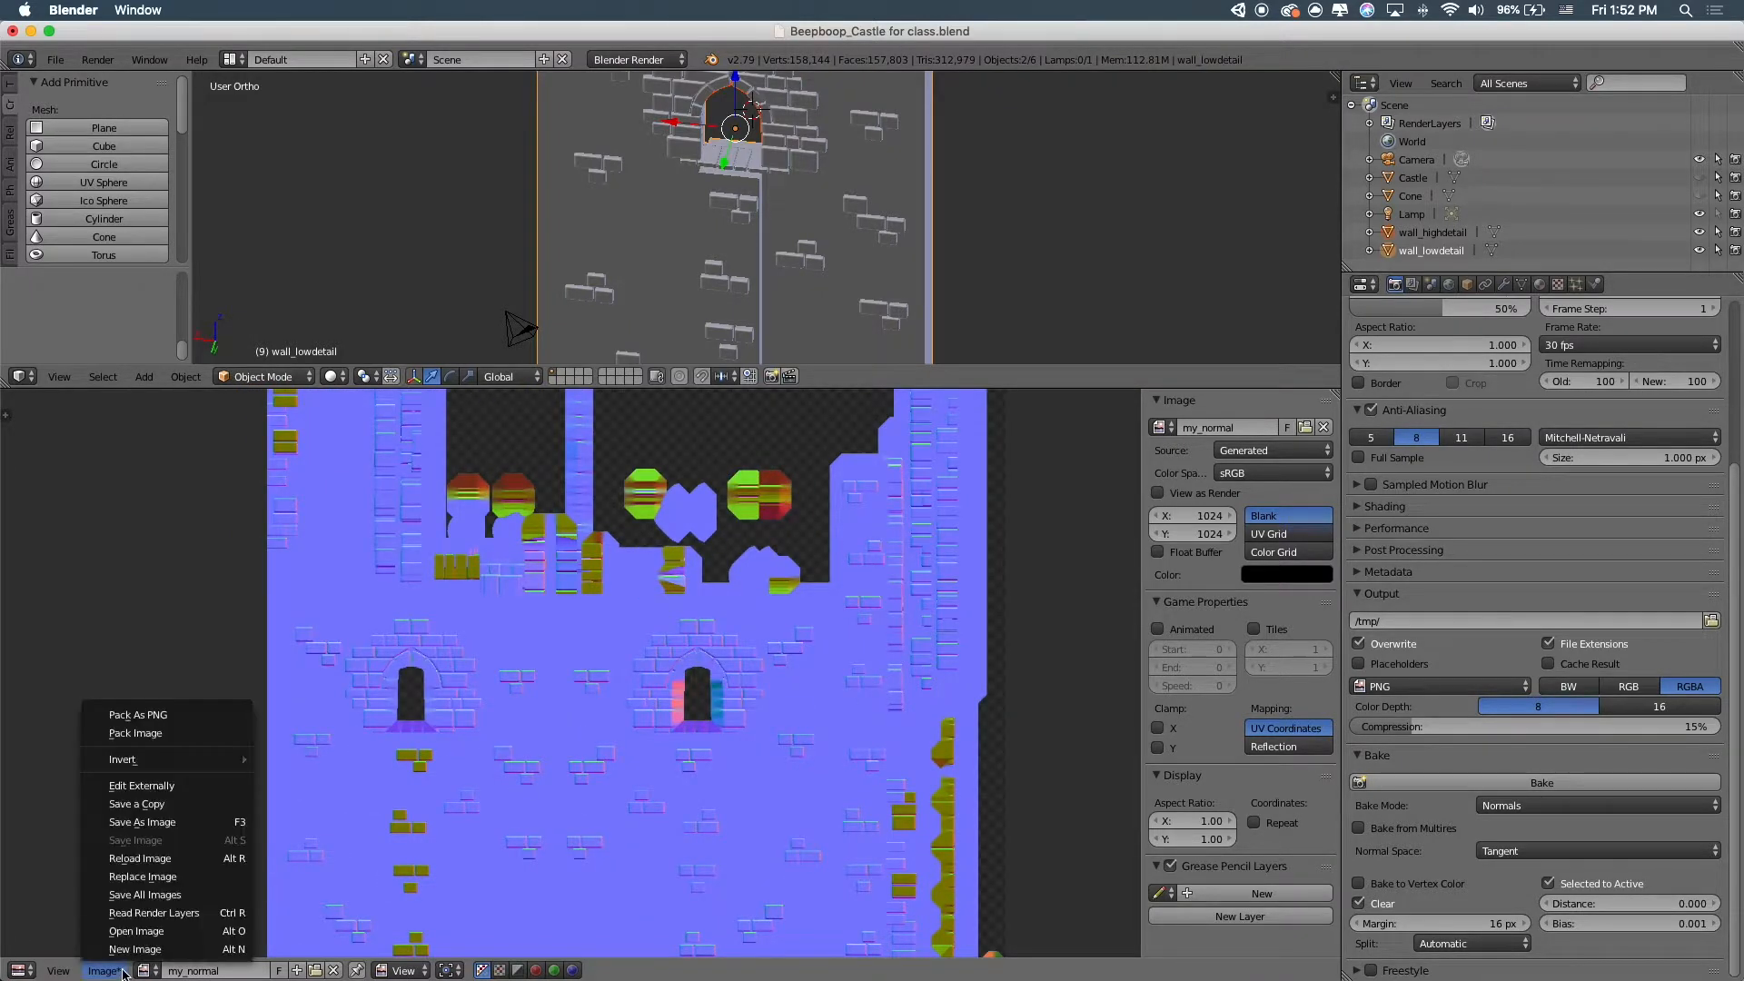
click(153, 823)
scroll(81, 364, down, 2)
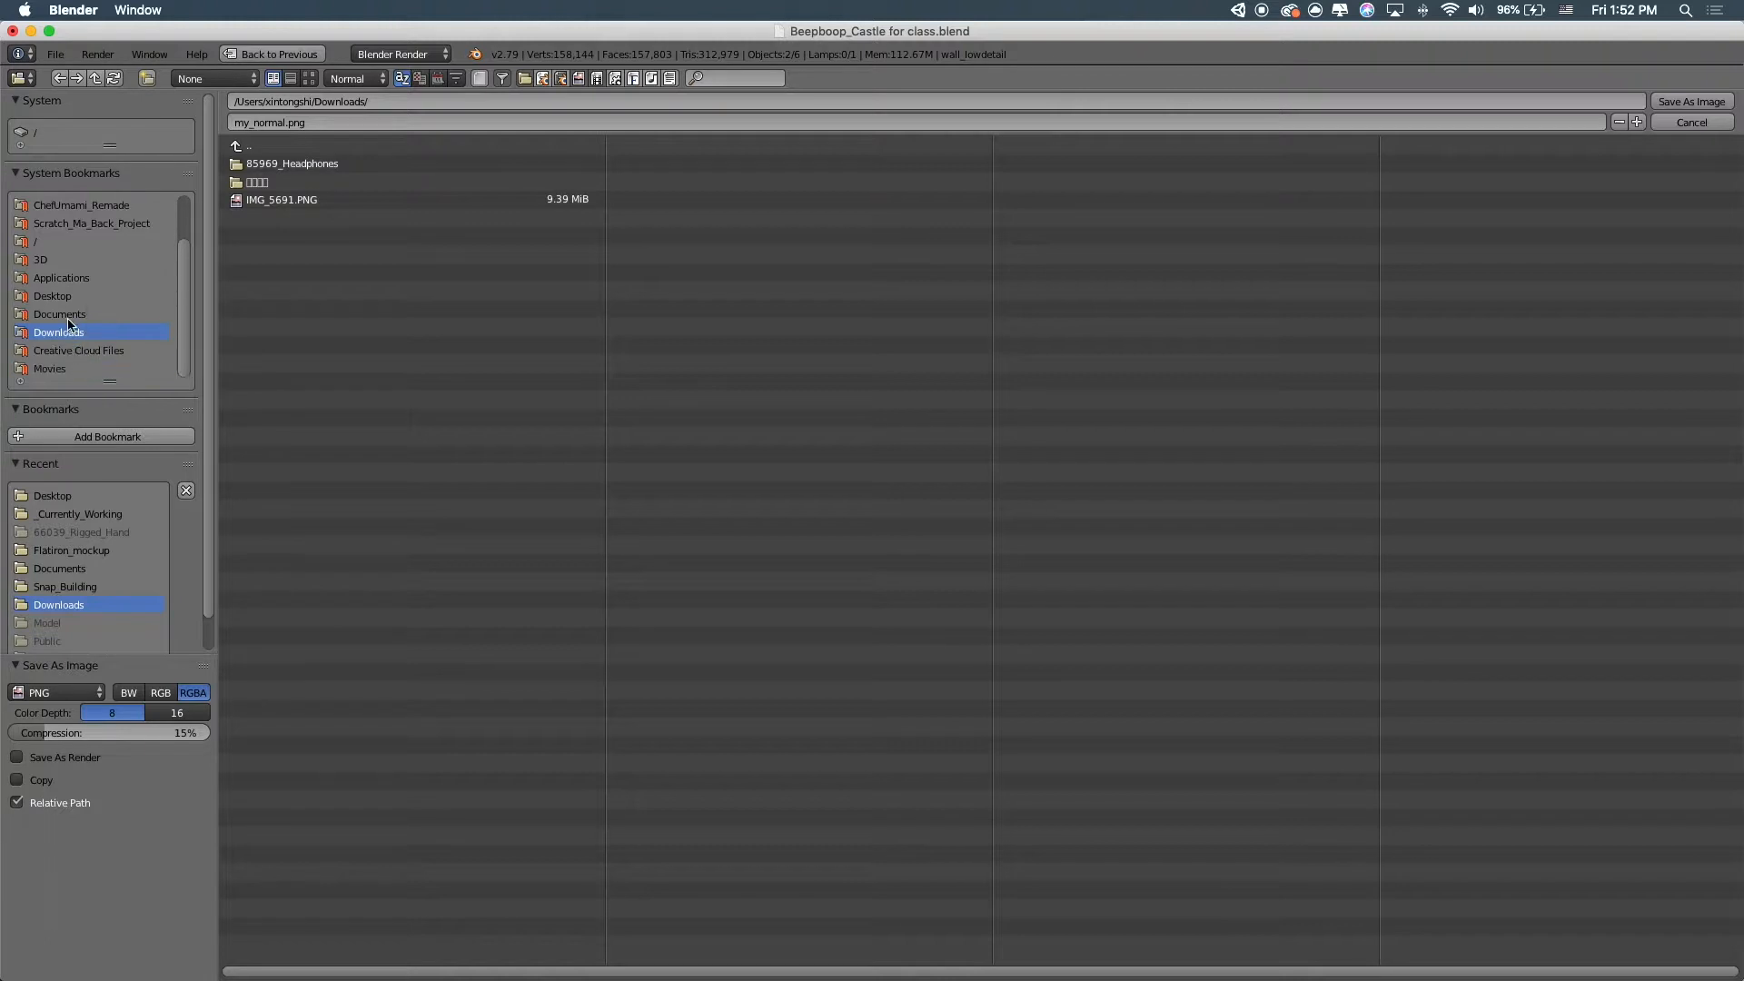
click(62, 297)
click(1691, 101)
key(ctrl+s)
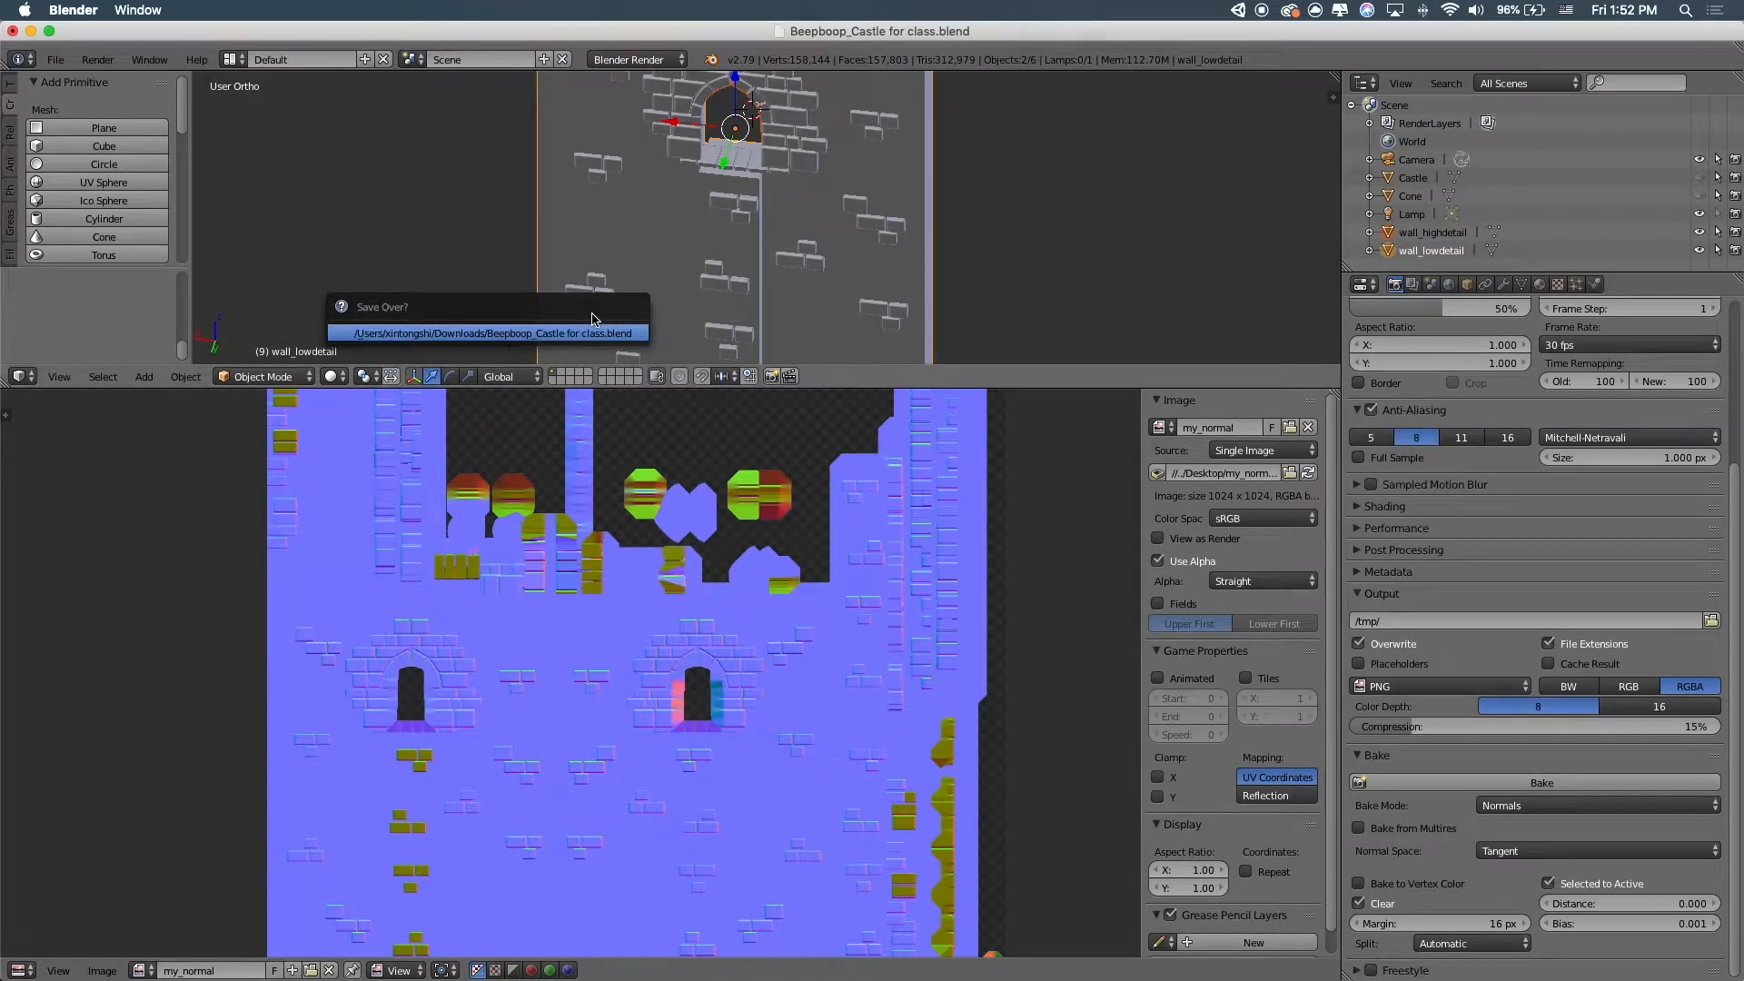
click(594, 333)
key(ctrl+s)
click(486, 284)
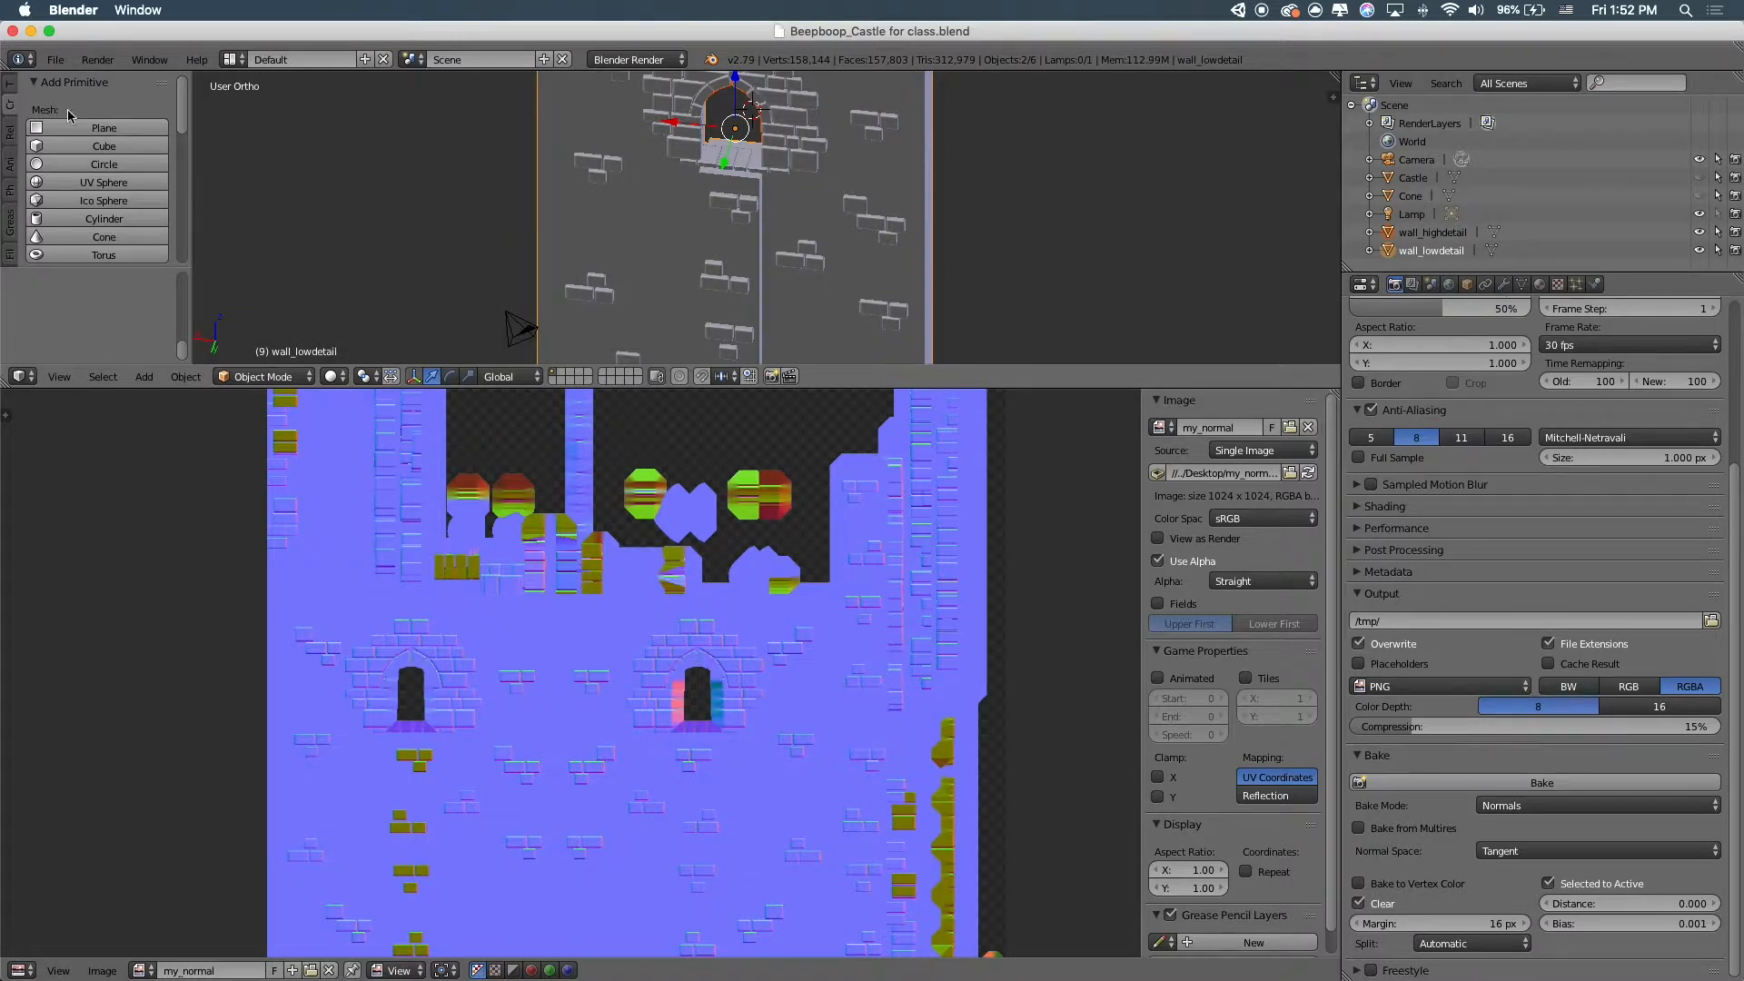
Switch to Unity and delete the old Beepboop_Castle for class object from the scene
click(12, 31)
key(space)
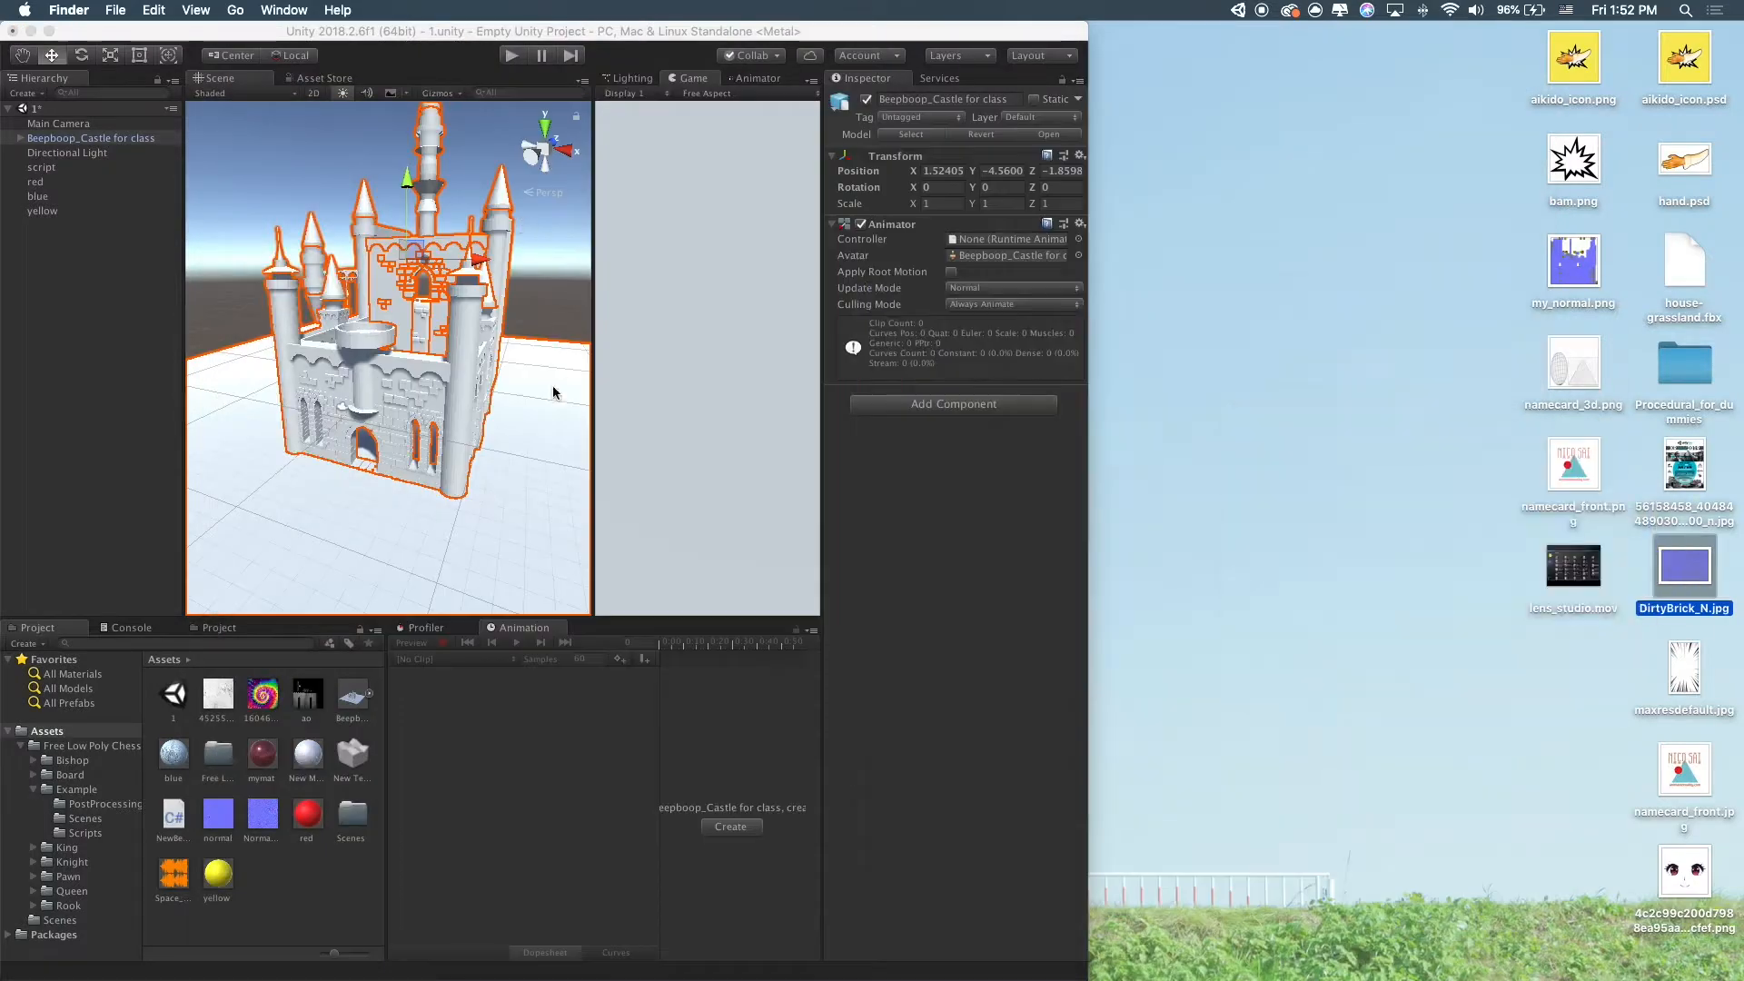
click(56, 169)
click(56, 141)
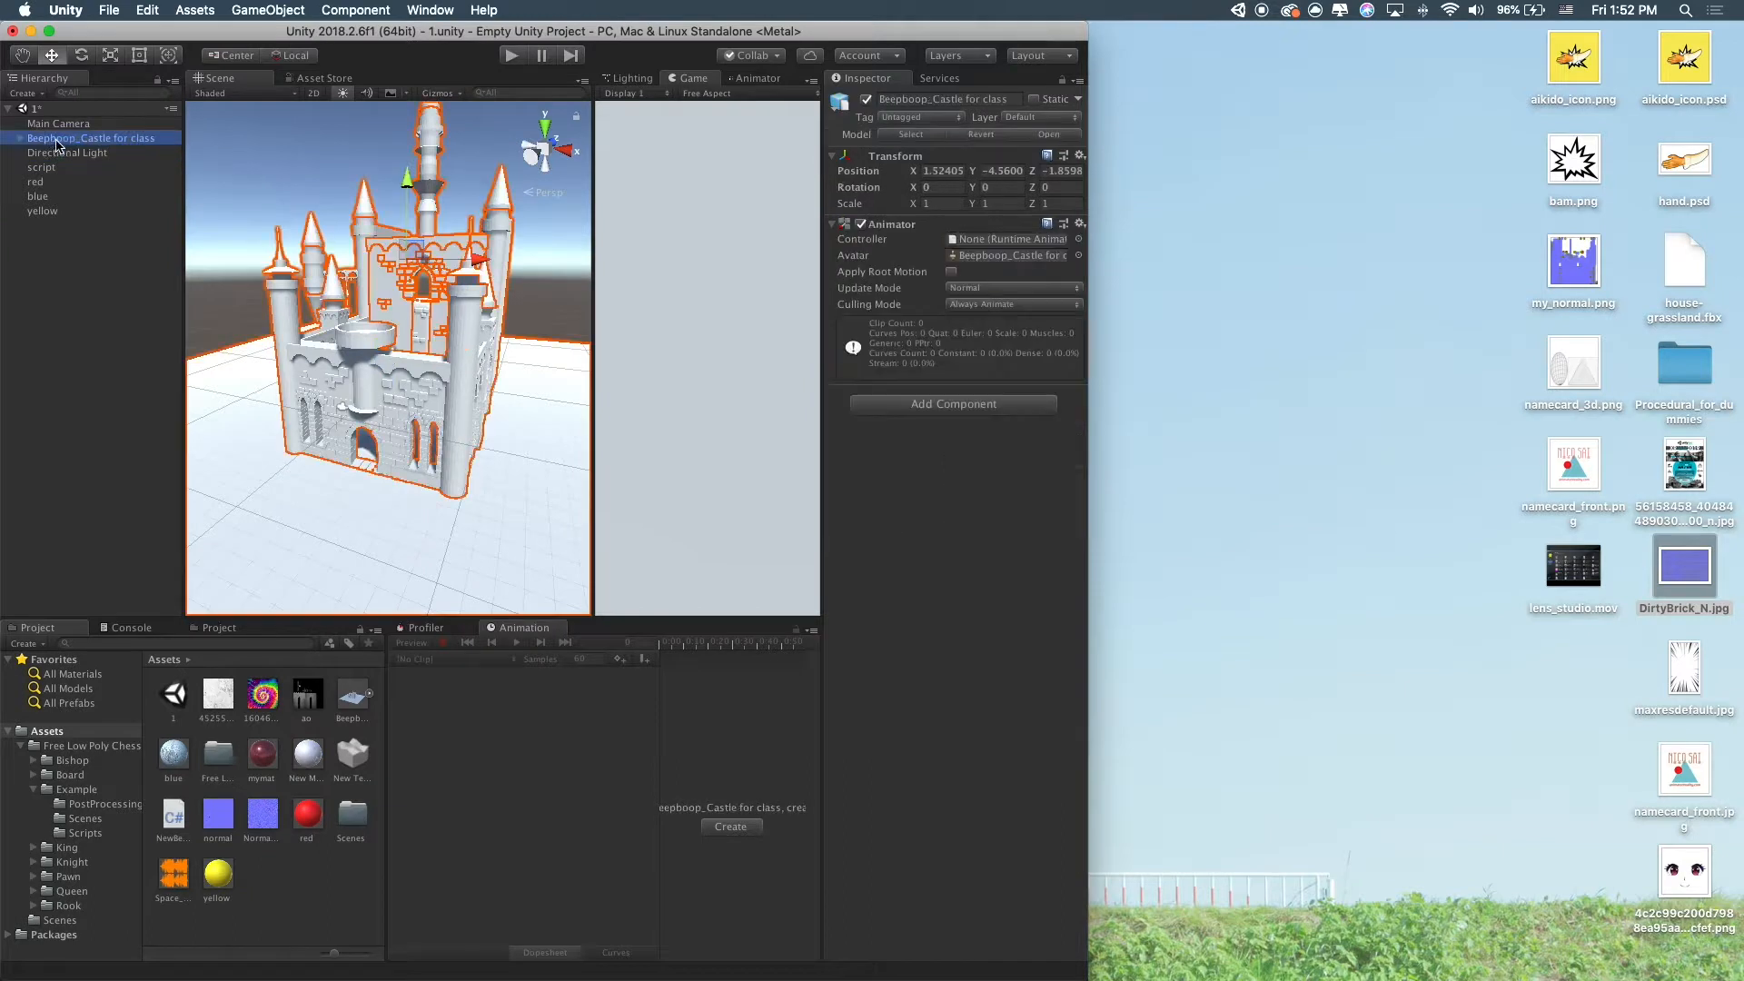
key(super+BackSpace)
Import my_normal.png from the desktop and Beepboop_Castle for class.blend from Downloads into the project's Assets folder
click(1660, 563)
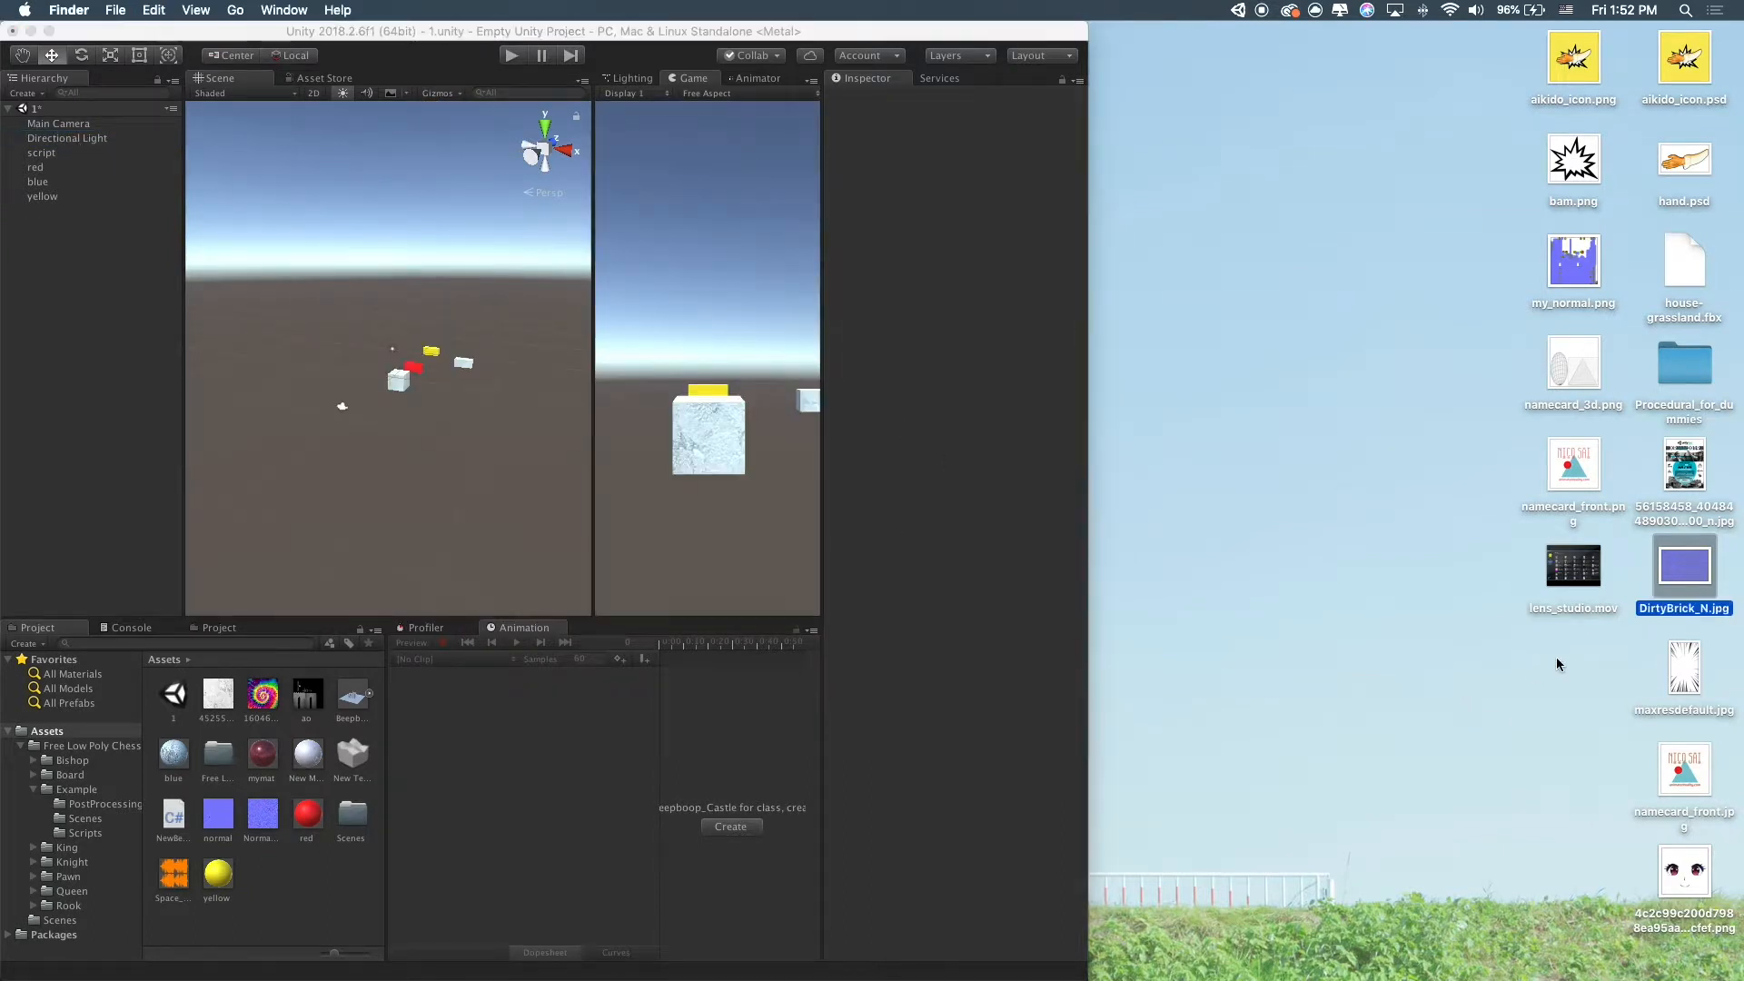
drag(1574, 264, 311, 891)
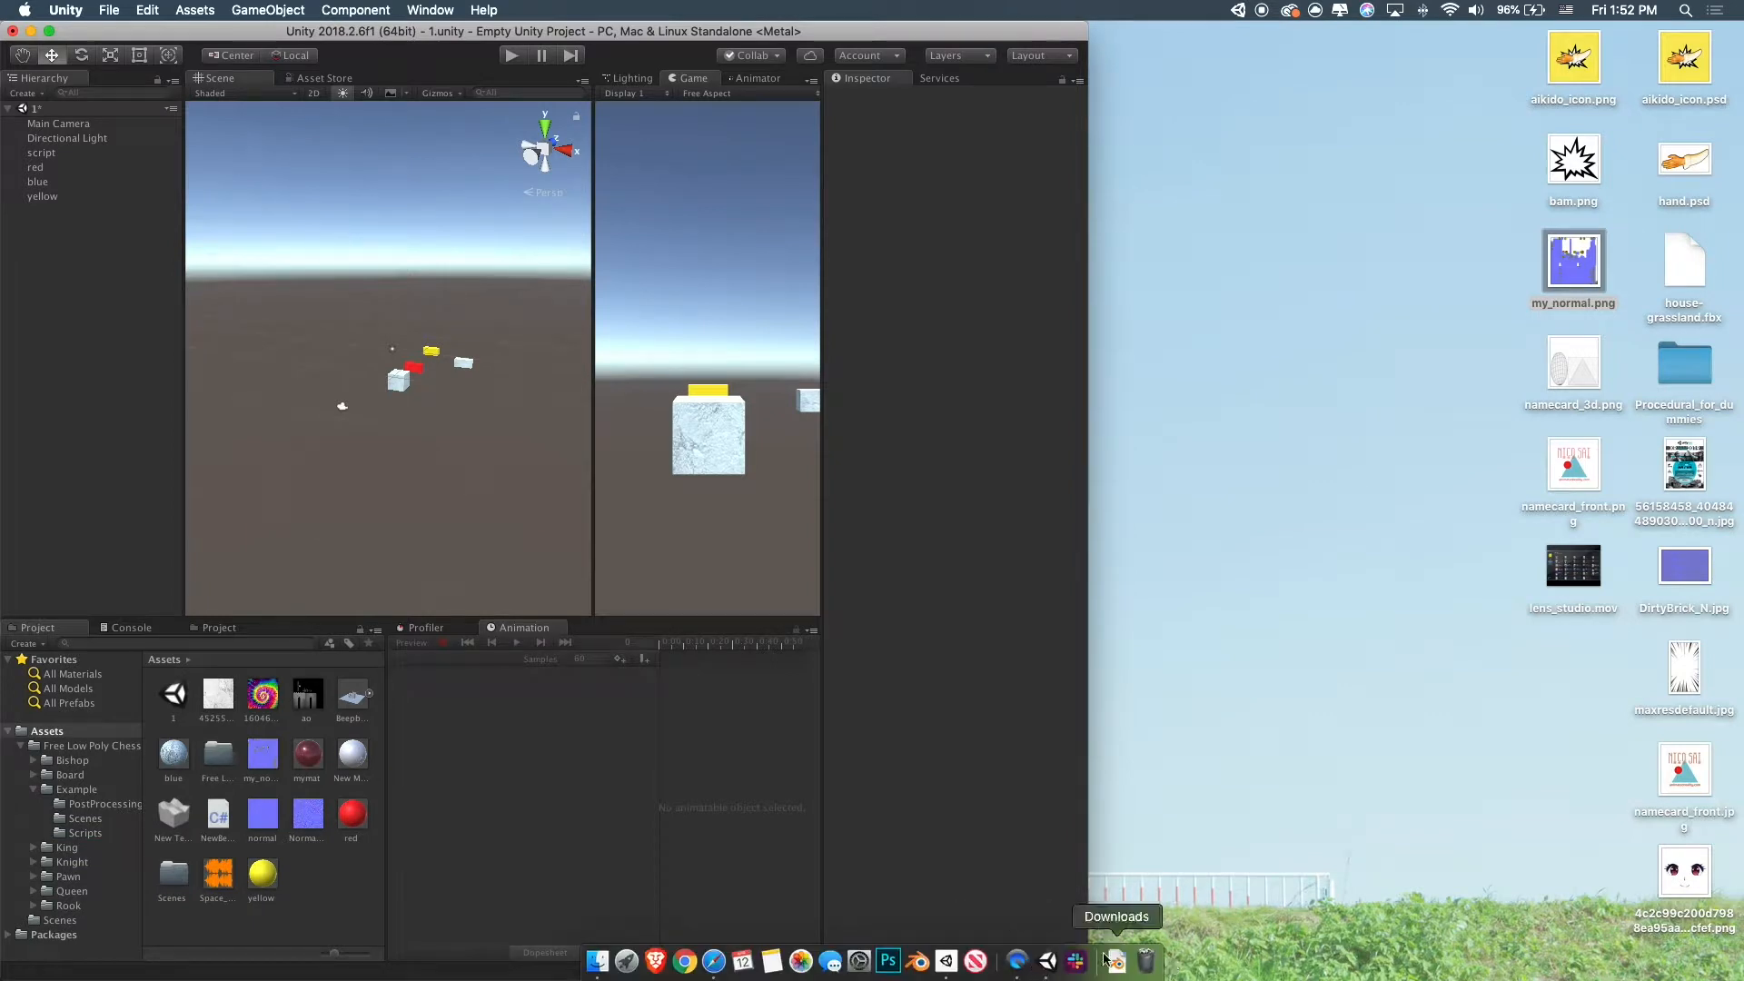
click(1114, 963)
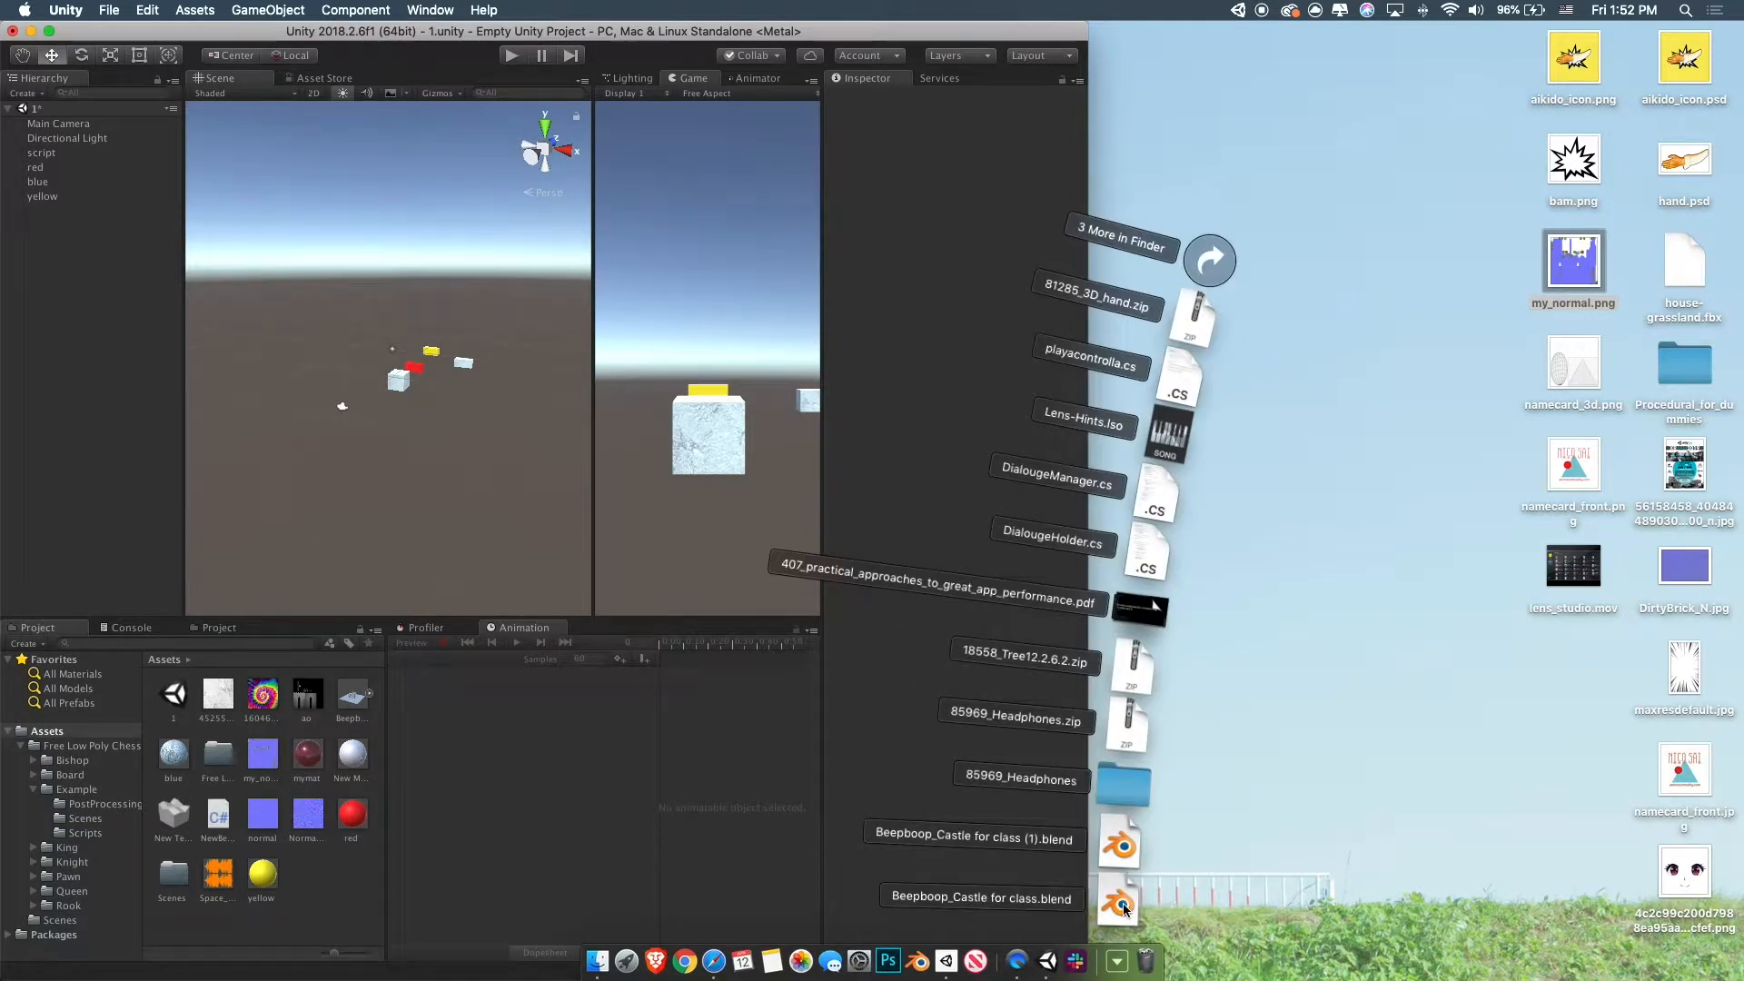
drag(1124, 908, 304, 888)
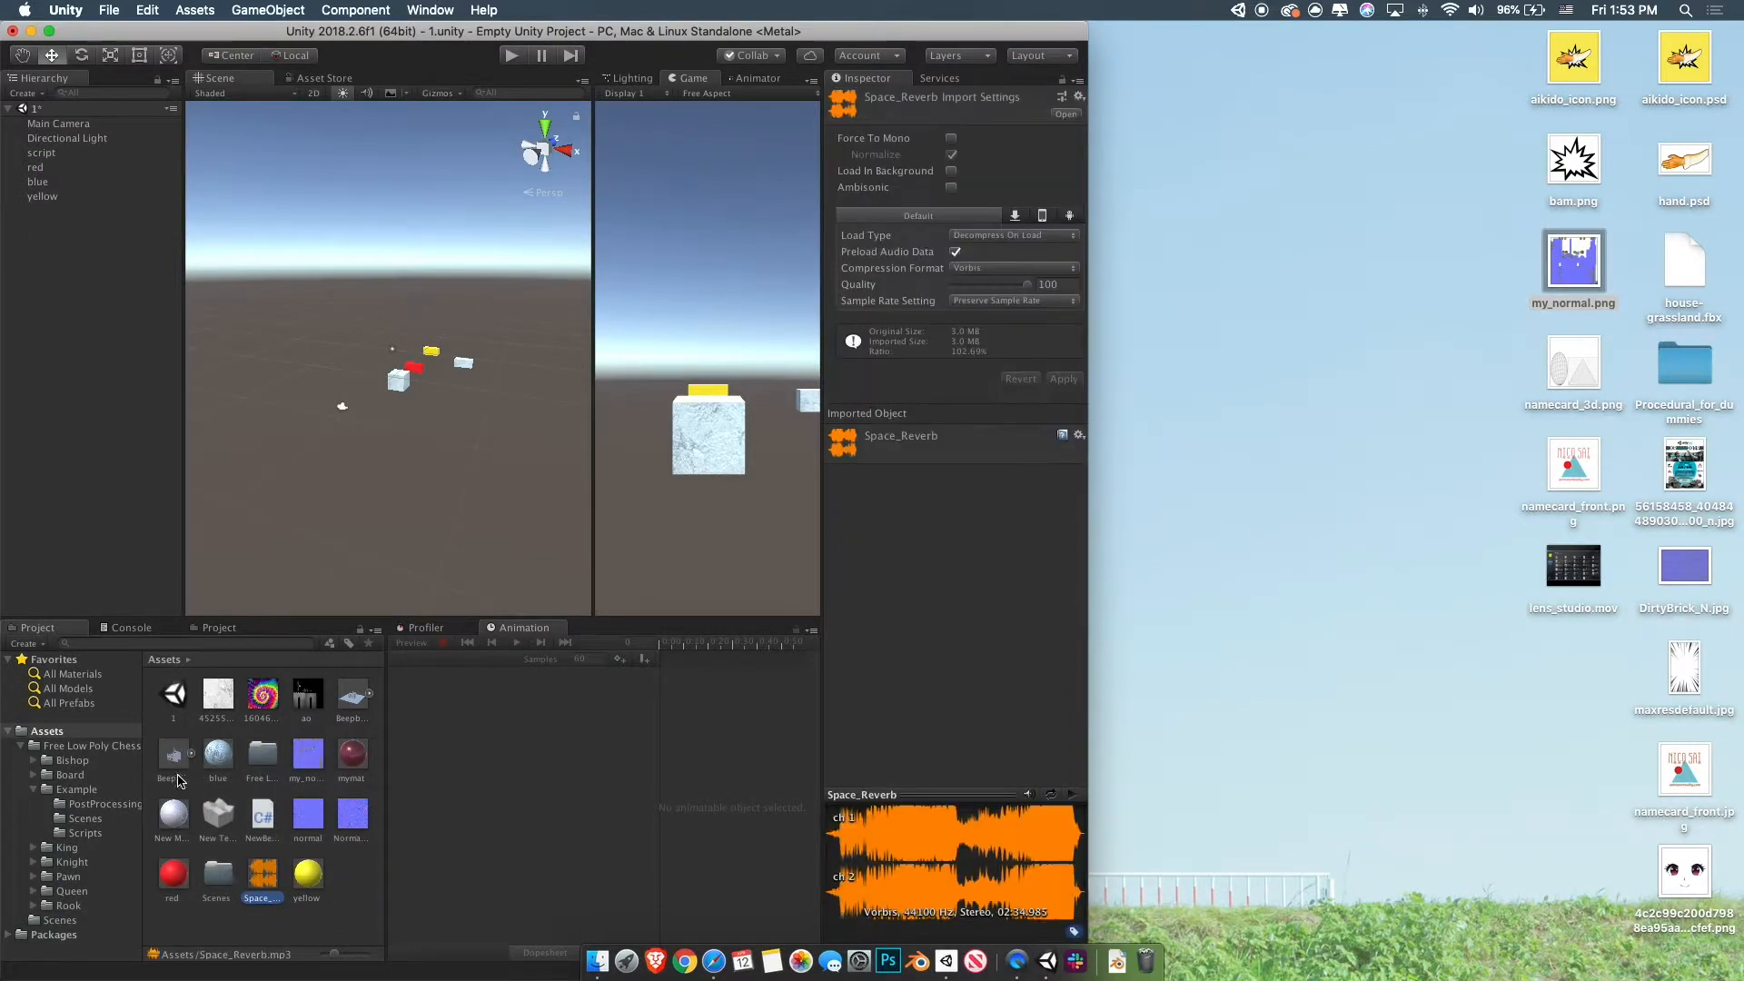
Open the imported Beepboop_Castle for class 1 asset in Blender and delete the wall_highdetail object
click(174, 758)
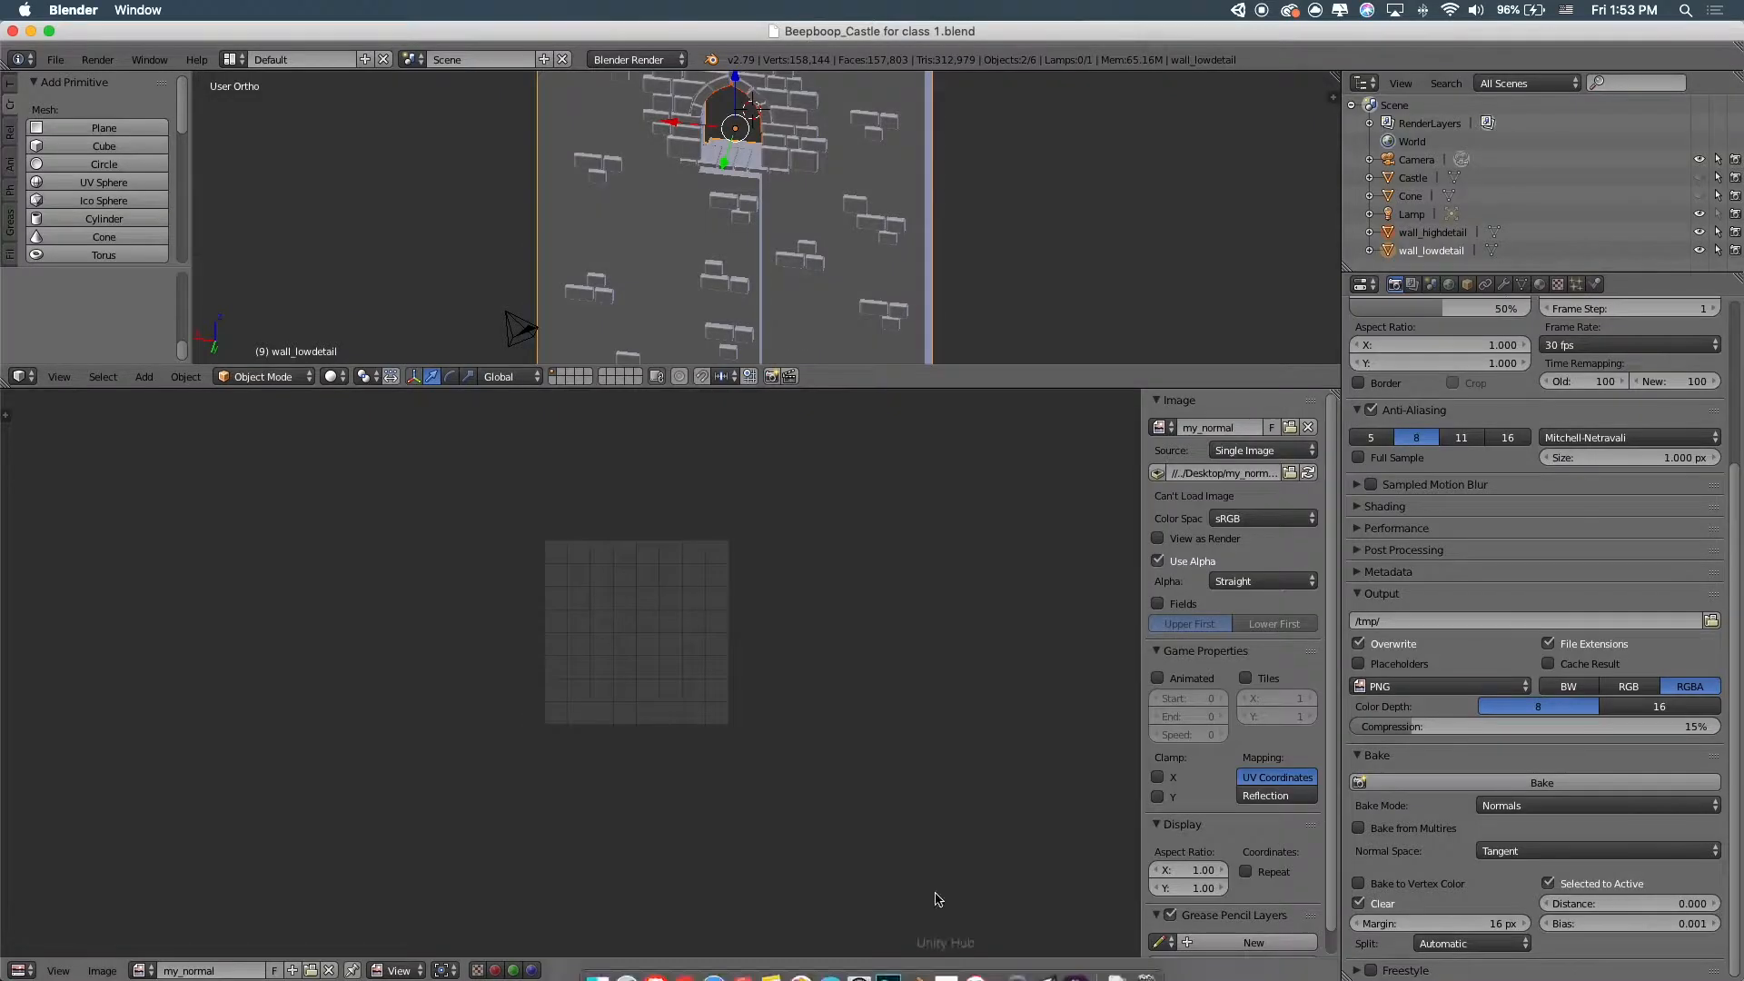
middle_drag(1090, 138, 1021, 206)
key(Tab)
key(Tab)
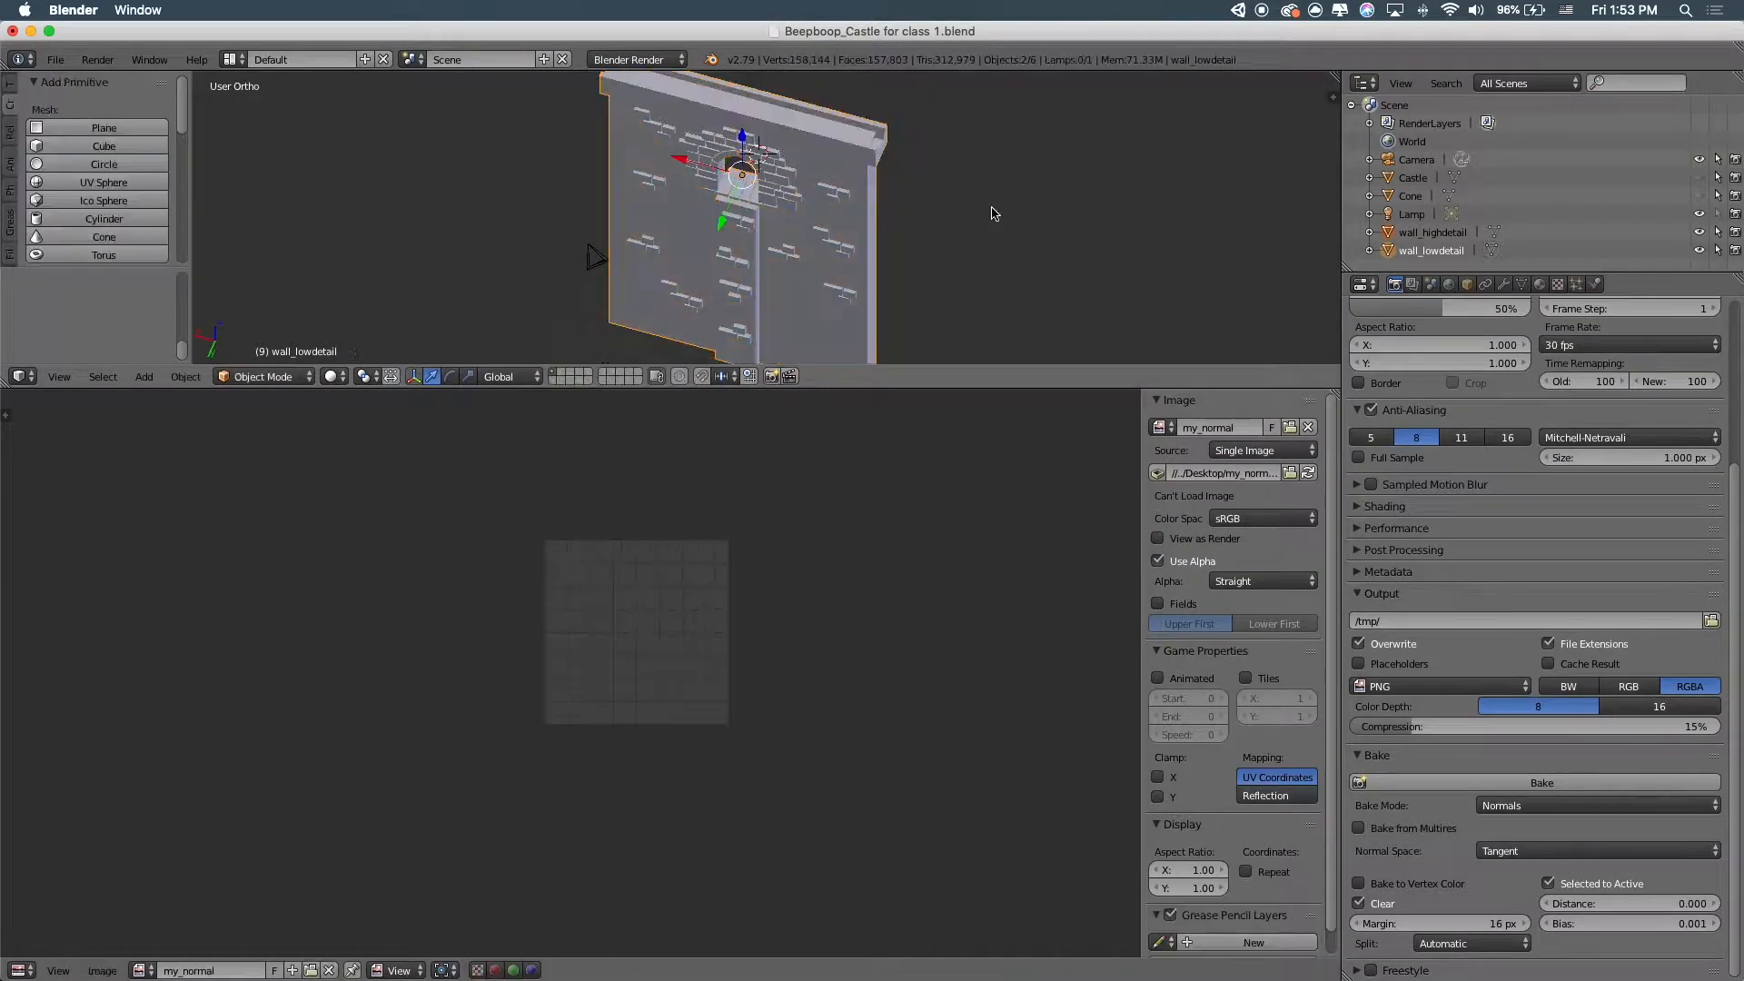
right_click(790, 182)
key(z)
key(x)
click(911, 226)
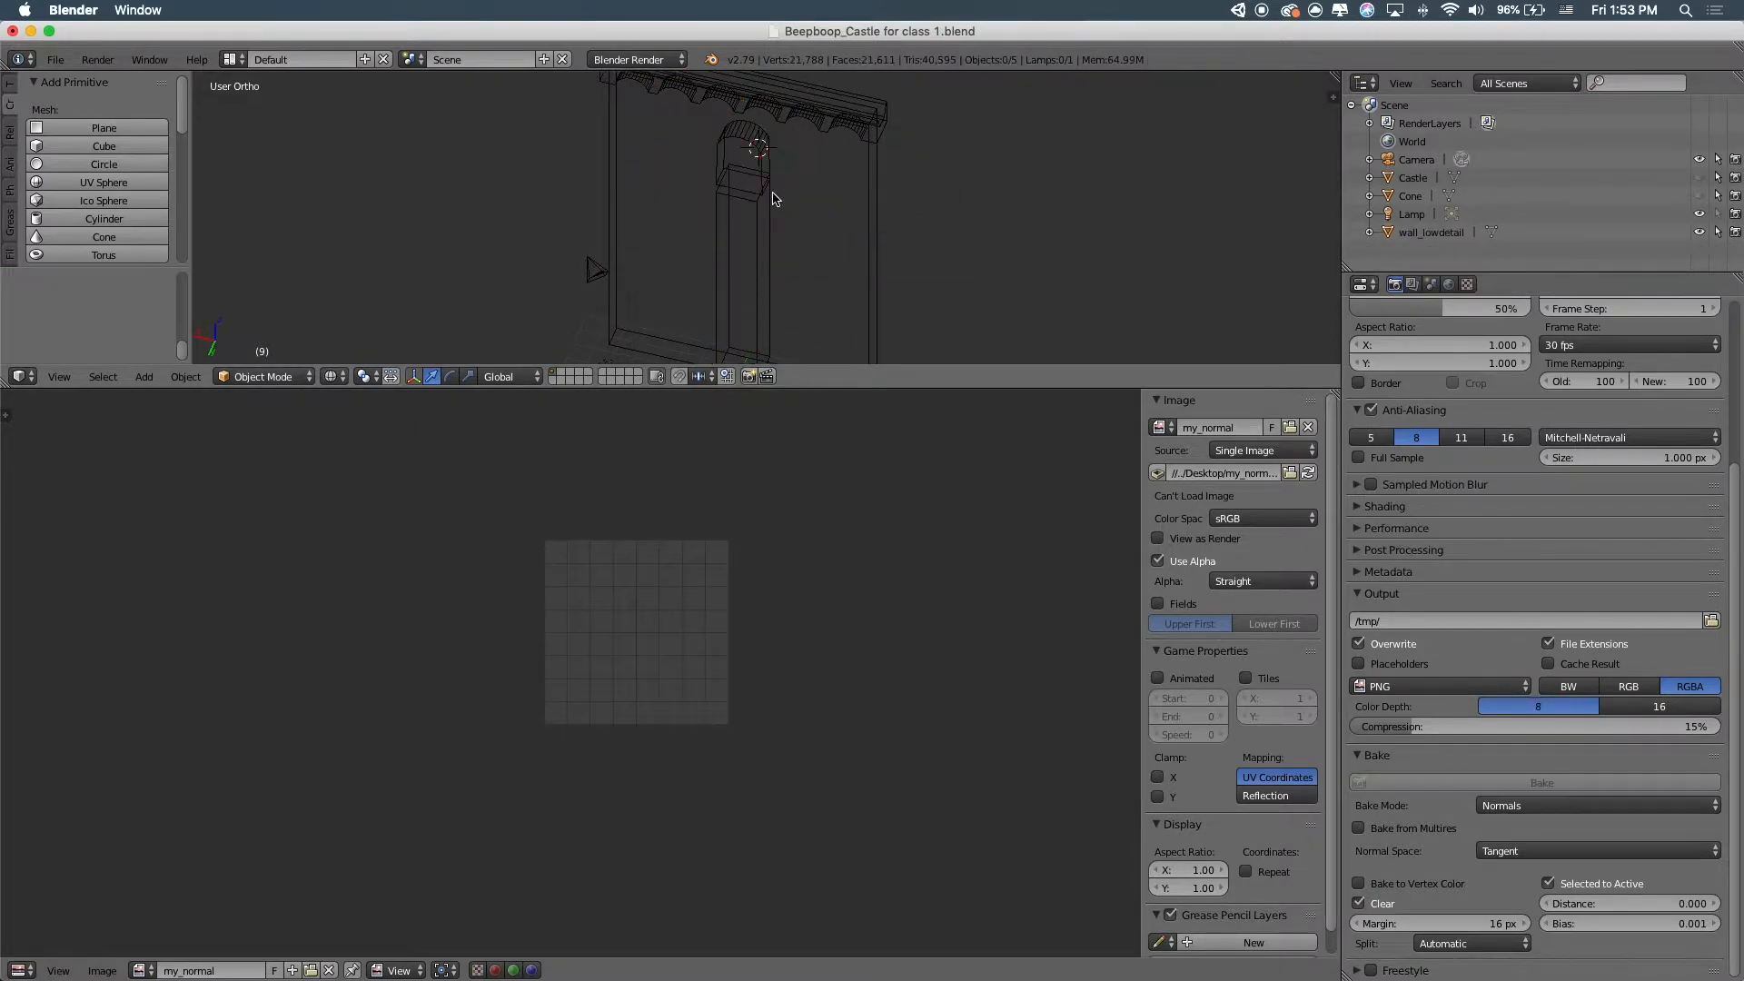
Return to Unity, enlarge its window, and place the Beepboop_Castle for class 1 model in the scene
click(12, 31)
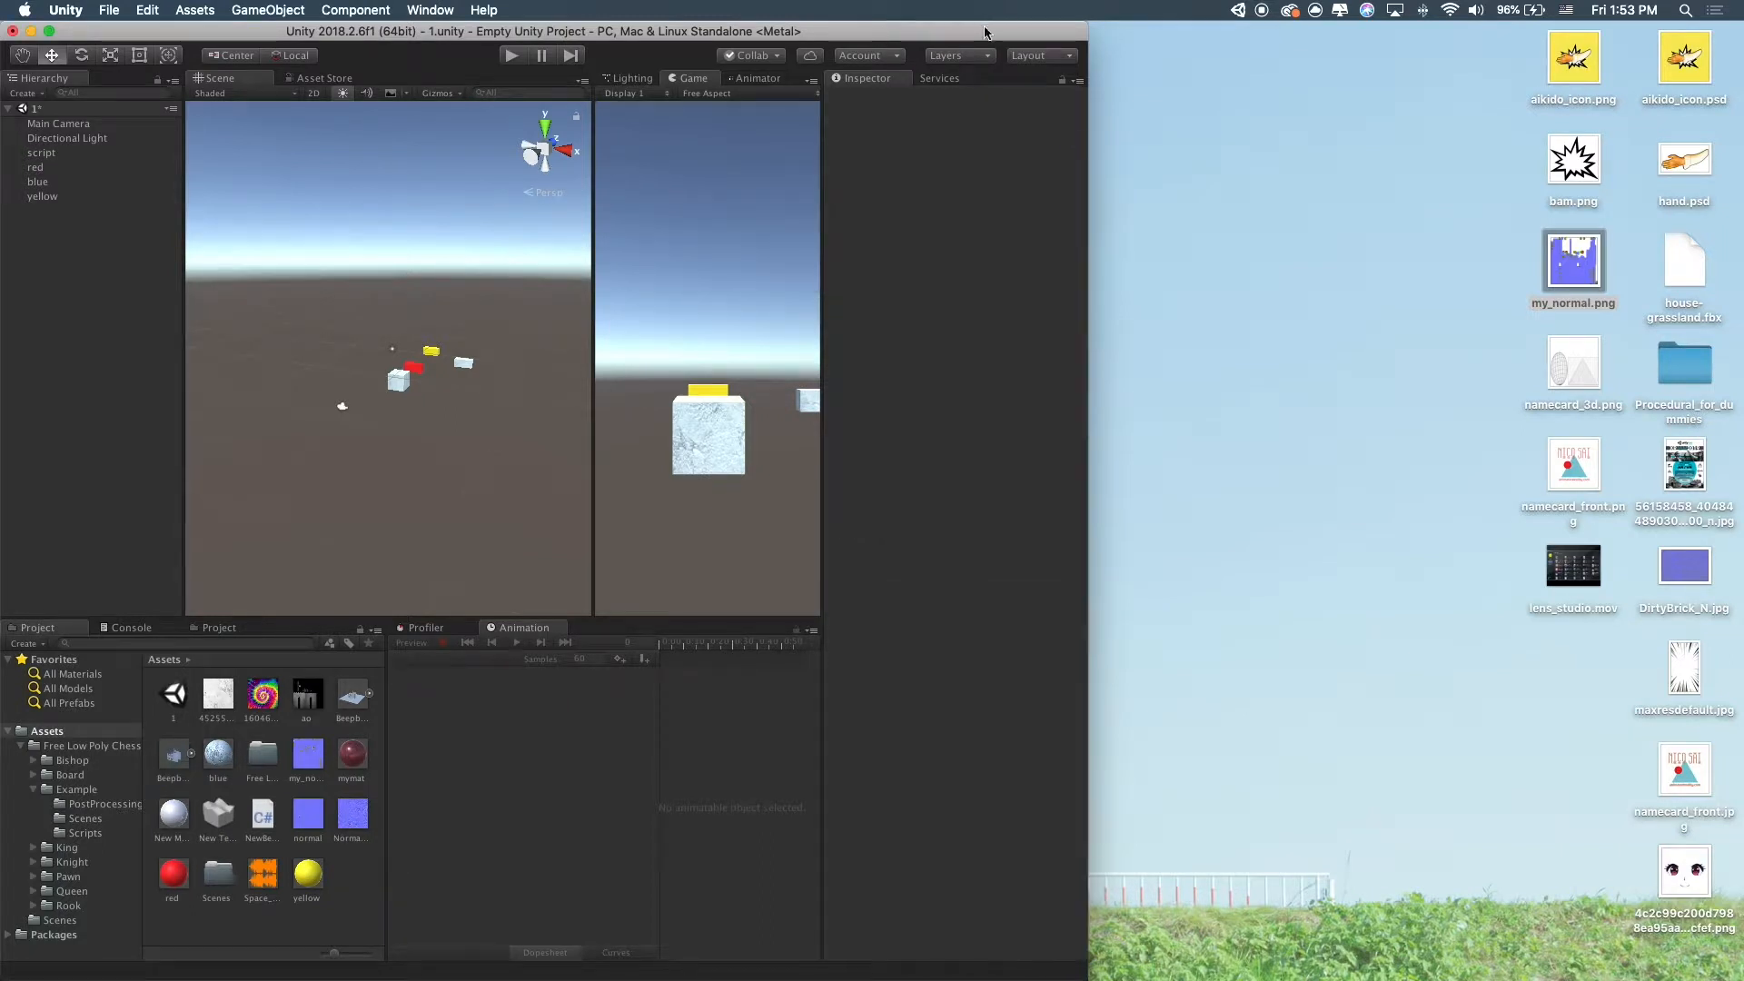
double_click(986, 33)
click(249, 757)
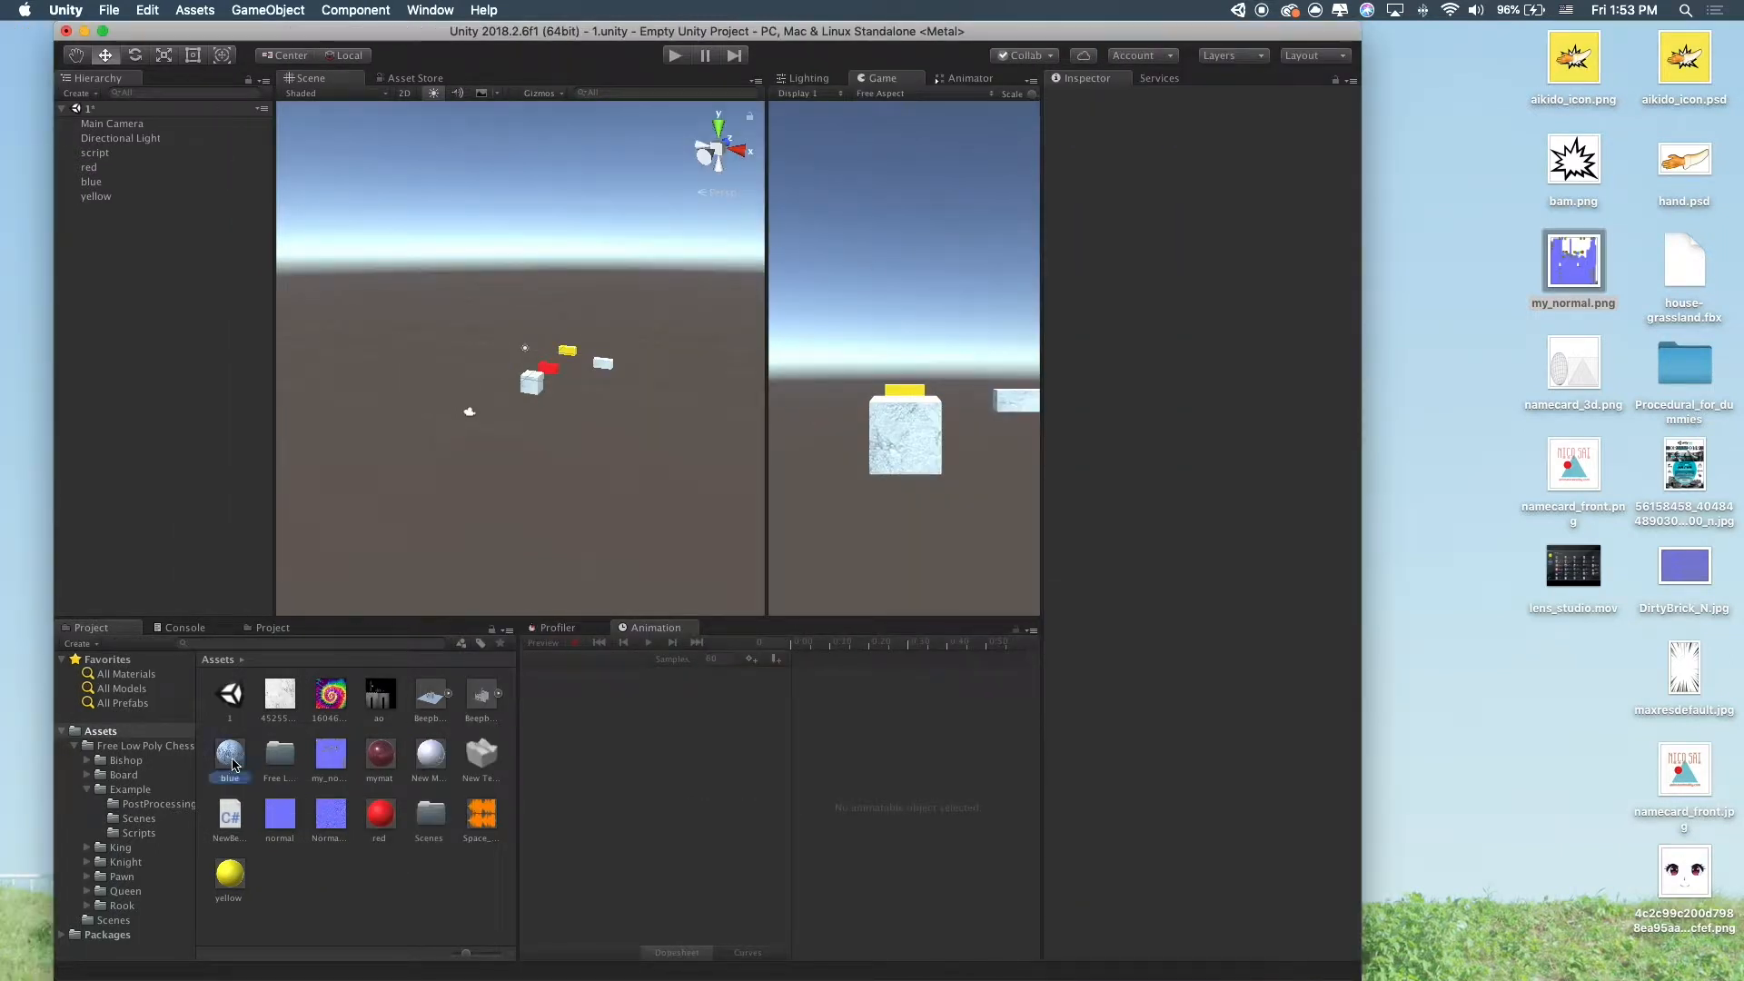
click(481, 702)
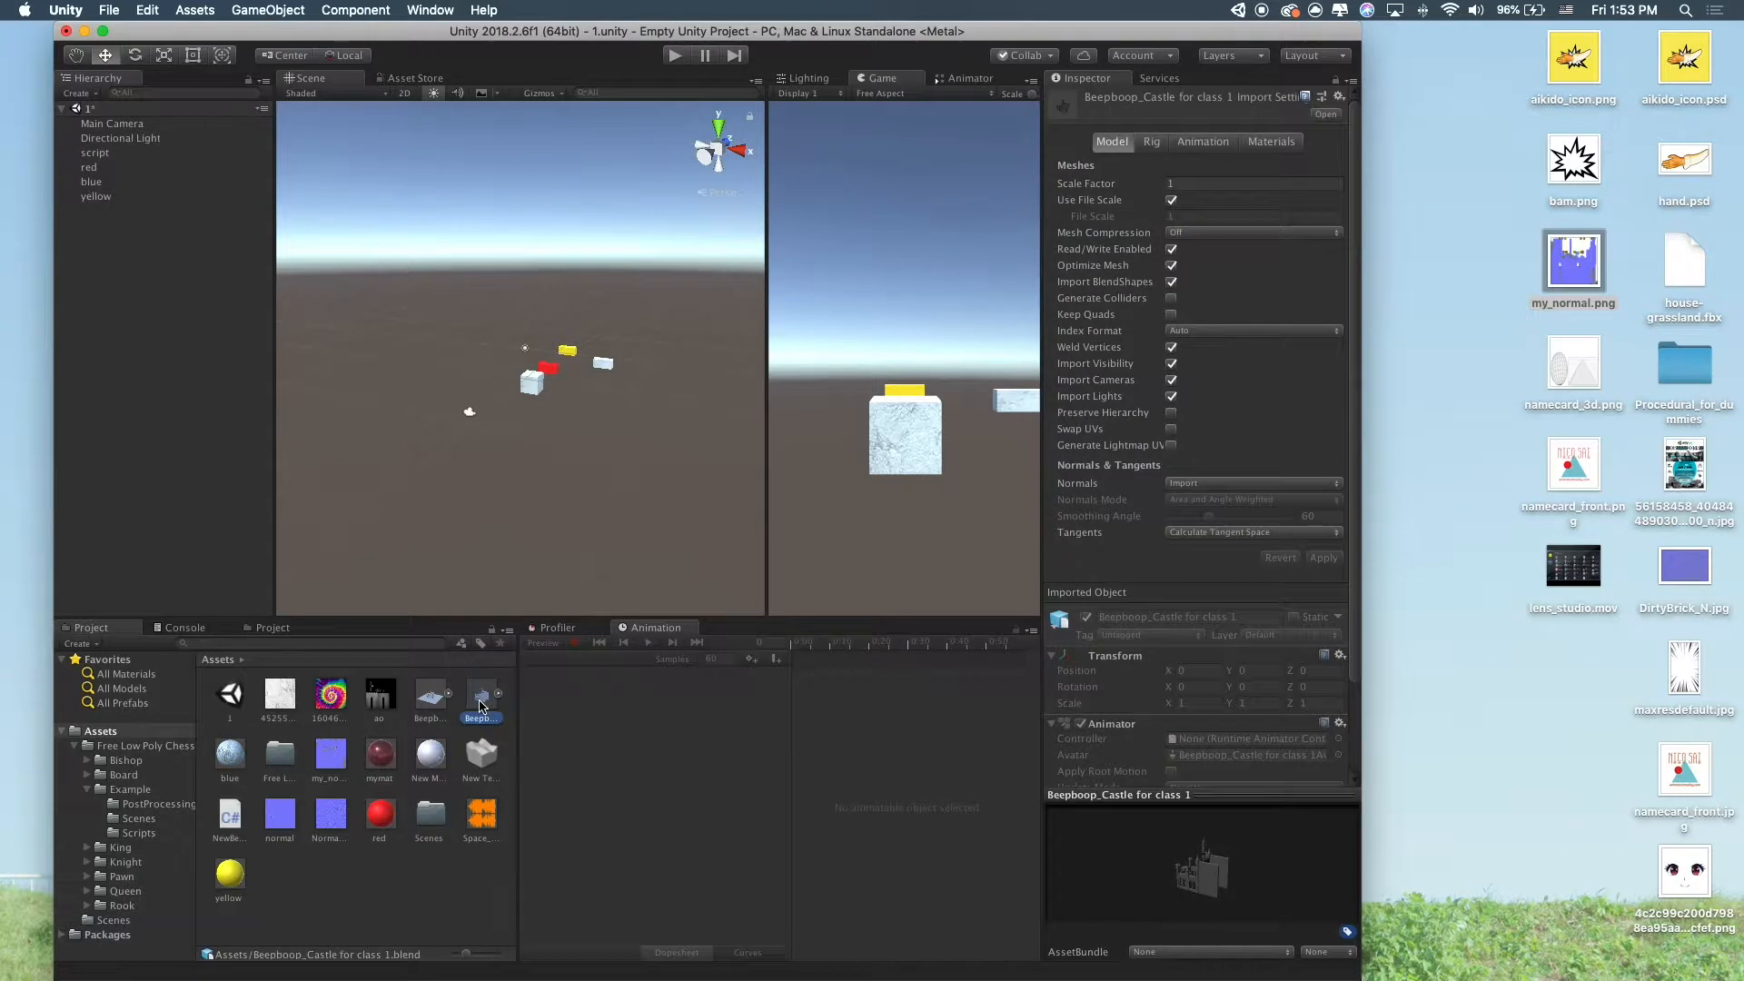
drag(479, 708, 496, 474)
scroll(496, 474, down, 10)
scroll(505, 454, up, 5)
middle_drag(649, 154, 573, 300)
key(f)
Select the castle's wall_lowdetail object and expand its Material__my_normal settings
alt+drag(573, 301, 509, 490)
scroll(562, 399, up, 8)
right_drag(617, 470, 686, 430)
scroll(709, 460, up, 5)
scroll(686, 430, down, 10)
scroll(686, 430, up, 6)
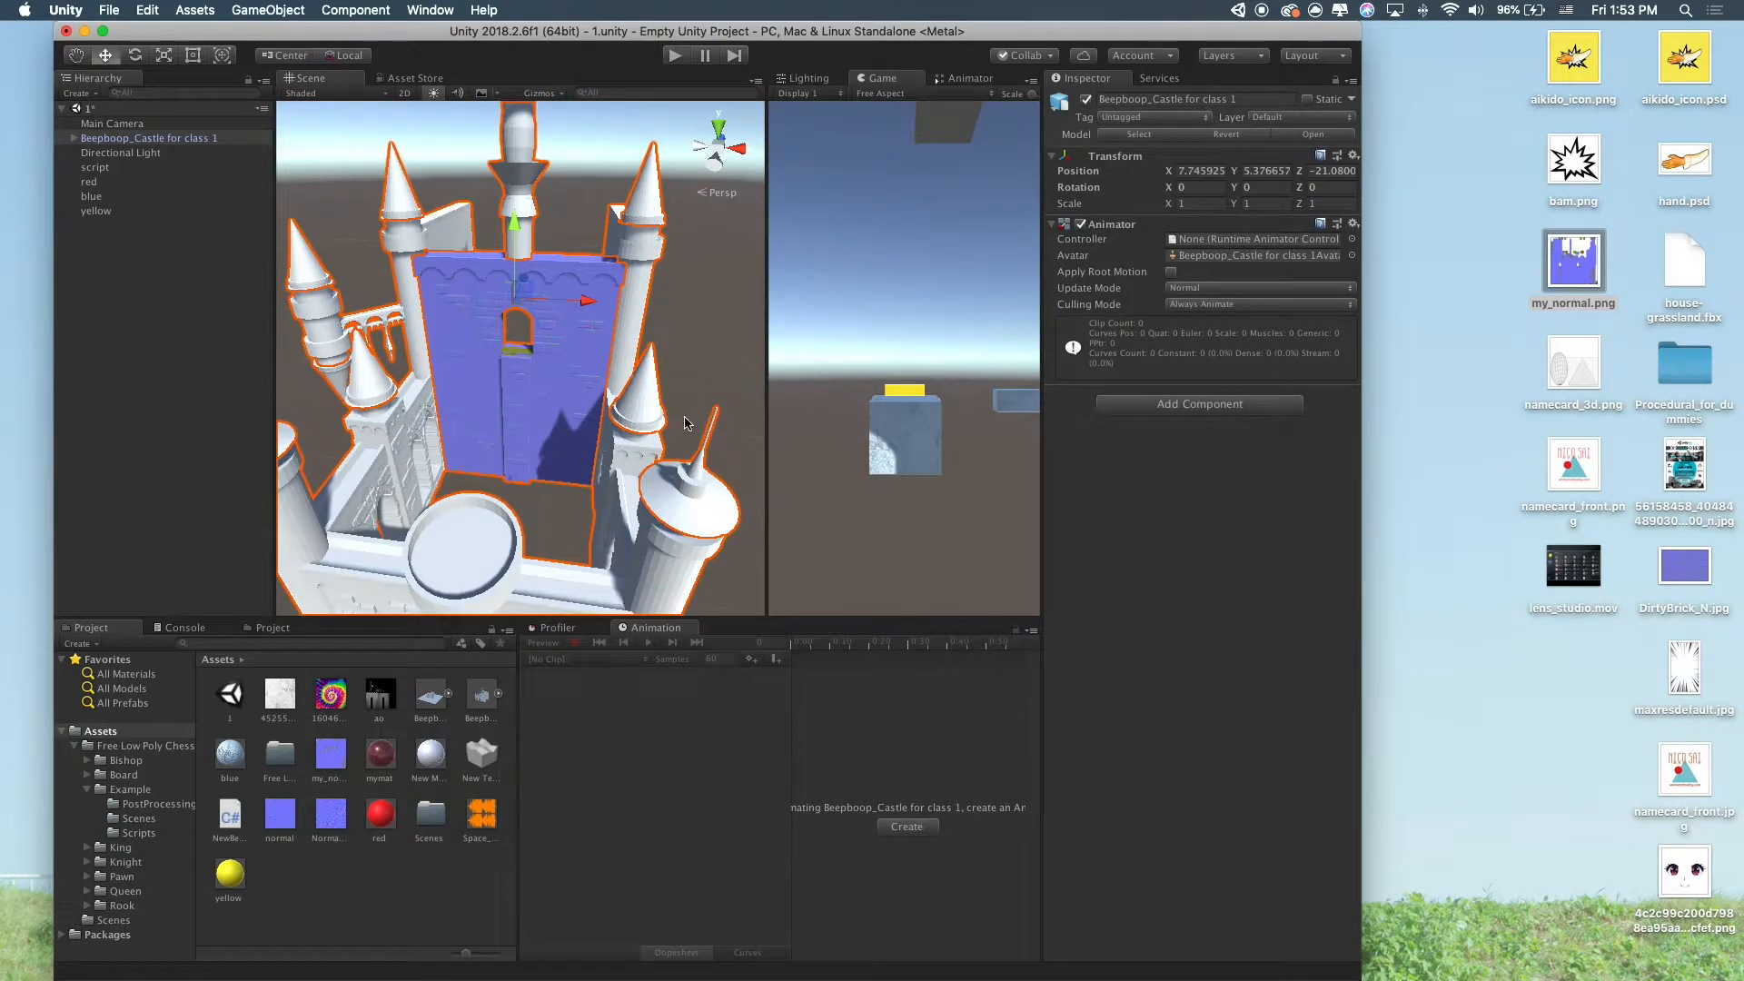
click(602, 372)
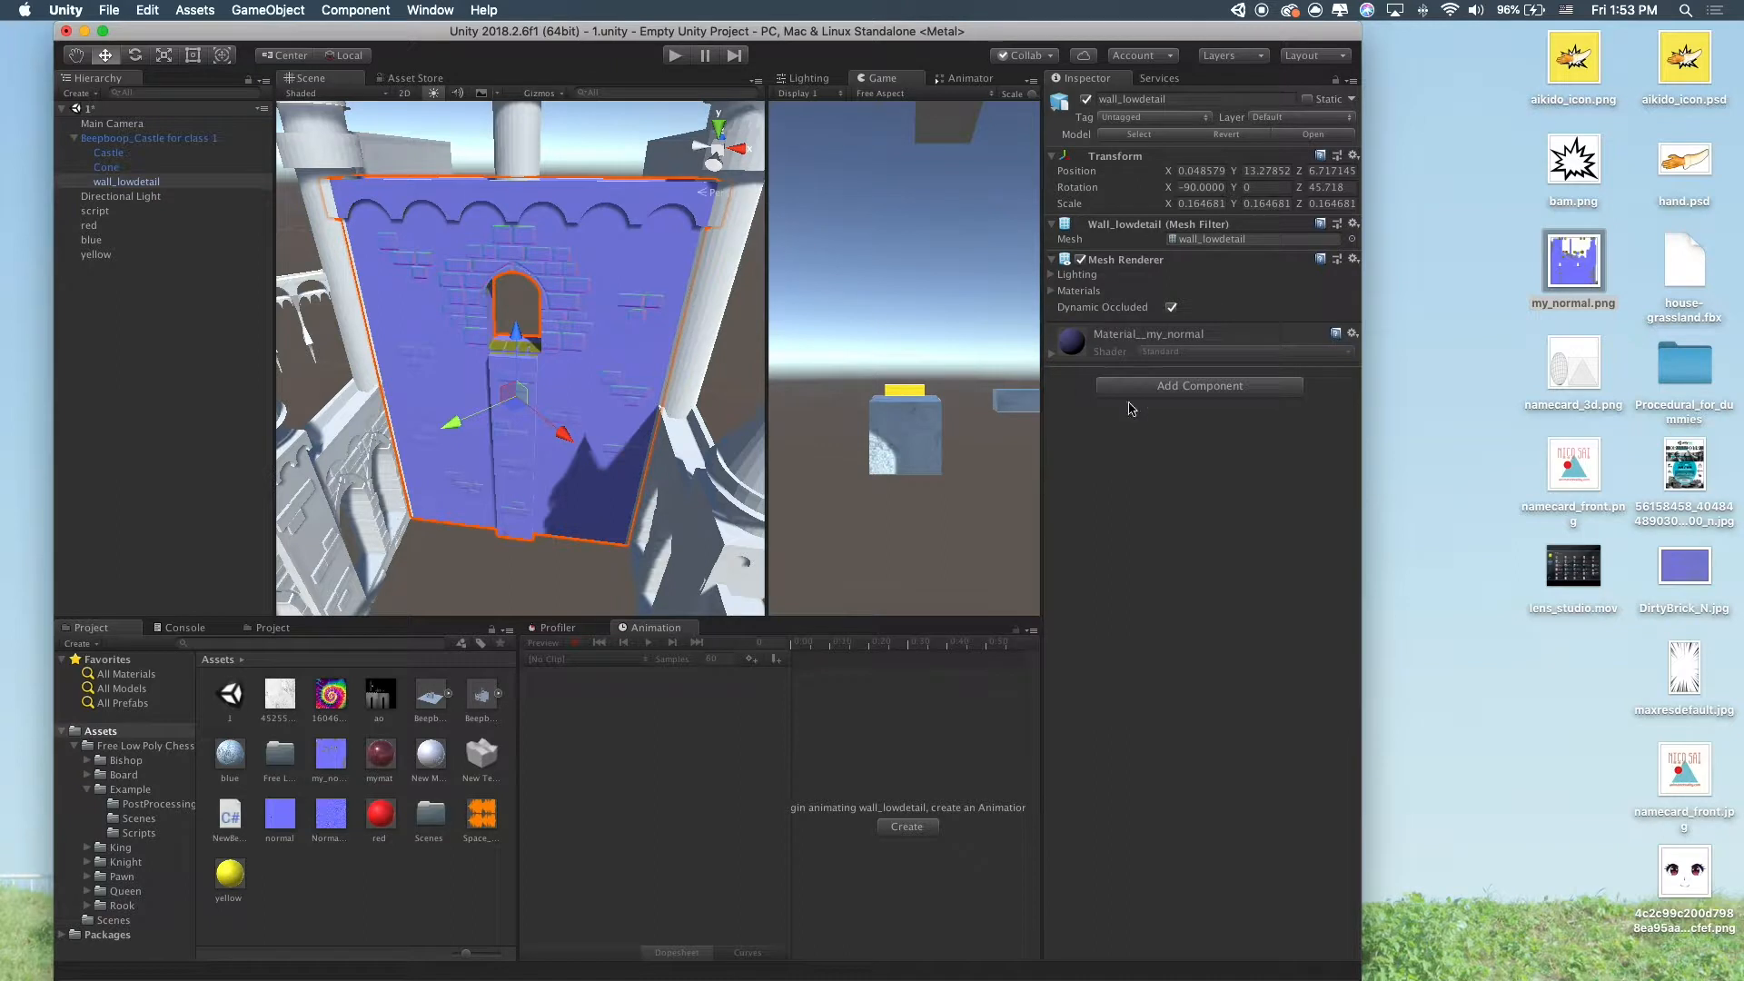
click(1052, 356)
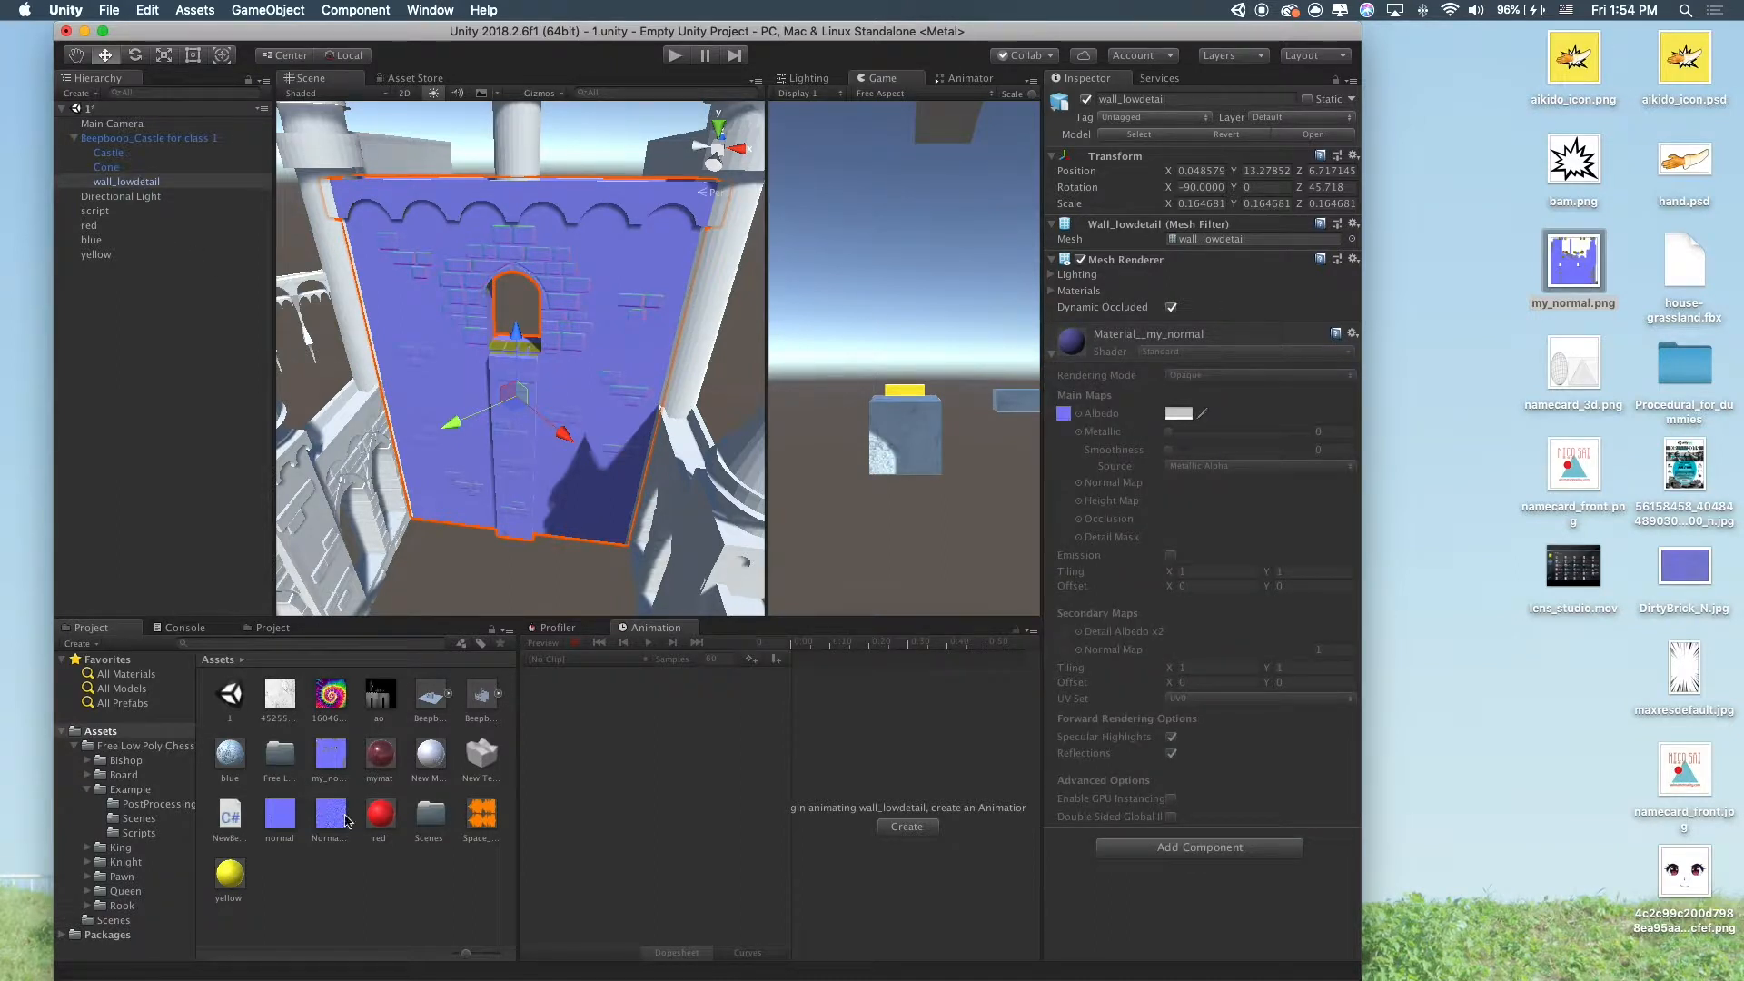
Create a new material in the Assets folder and assign it to wall_lowdetail
right_click(354, 877)
mouse_move(446, 576)
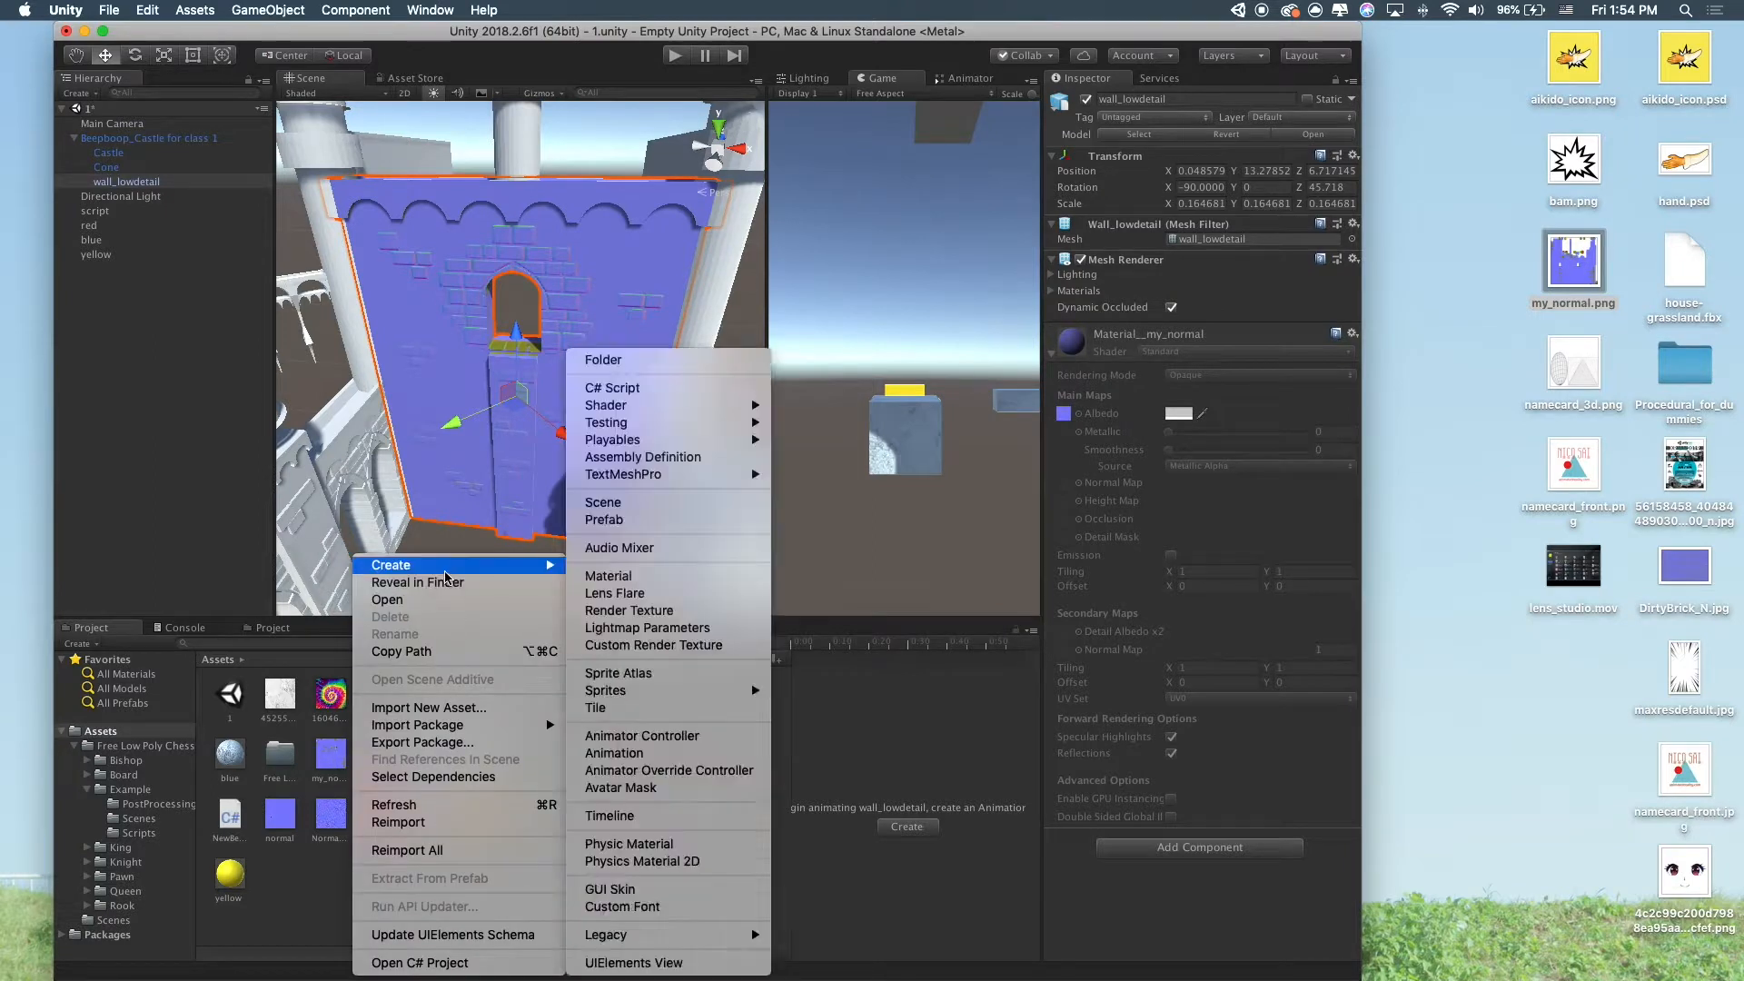
click(618, 575)
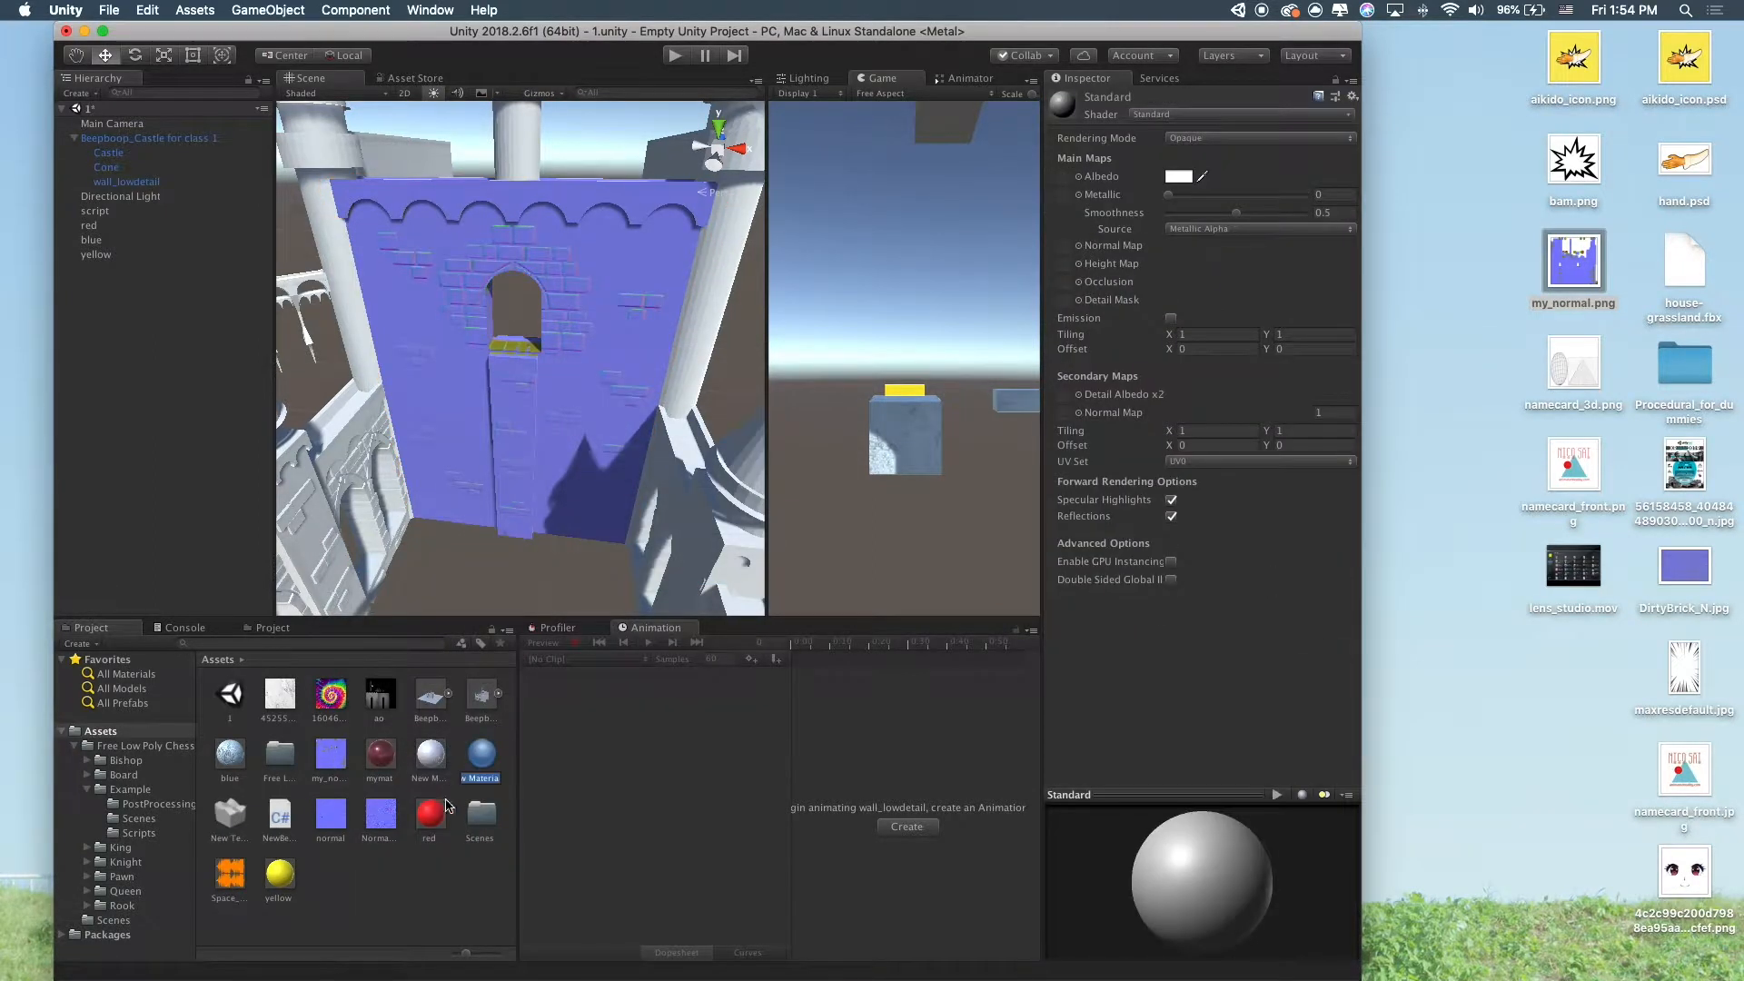
key(Return)
drag(482, 754, 156, 186)
click(156, 182)
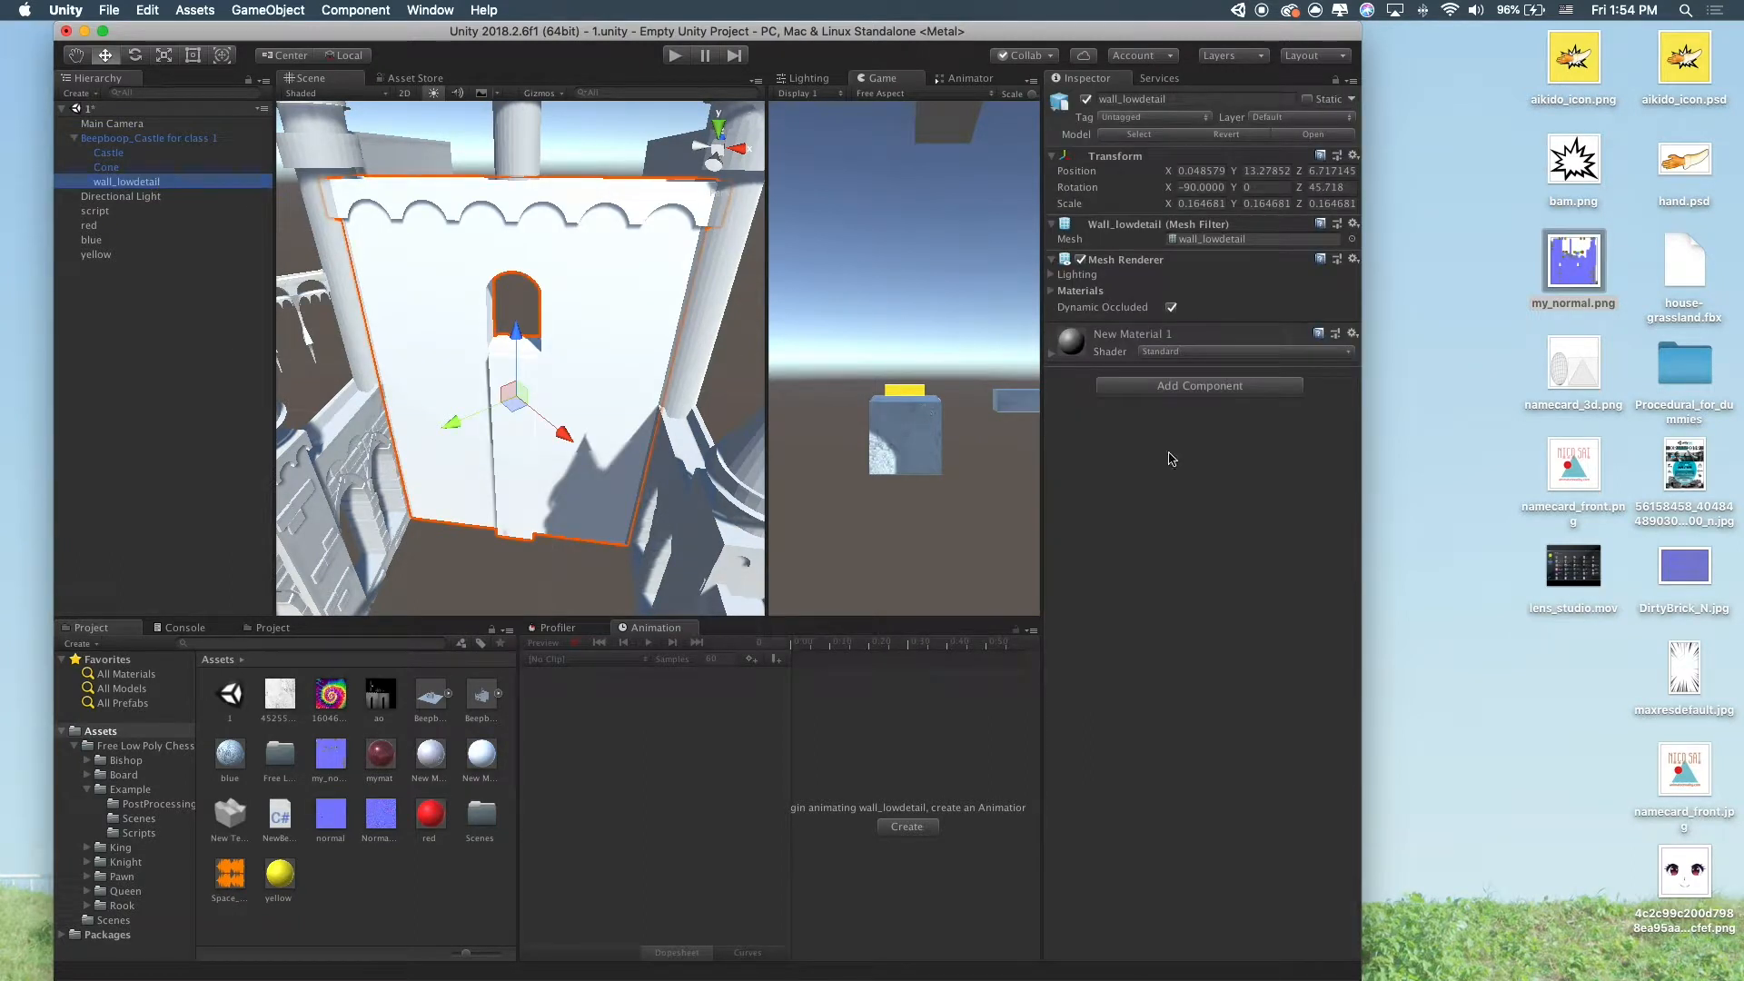
Assign my_normal as the new material's Normal Map and mark the texture as a normal map
click(1052, 357)
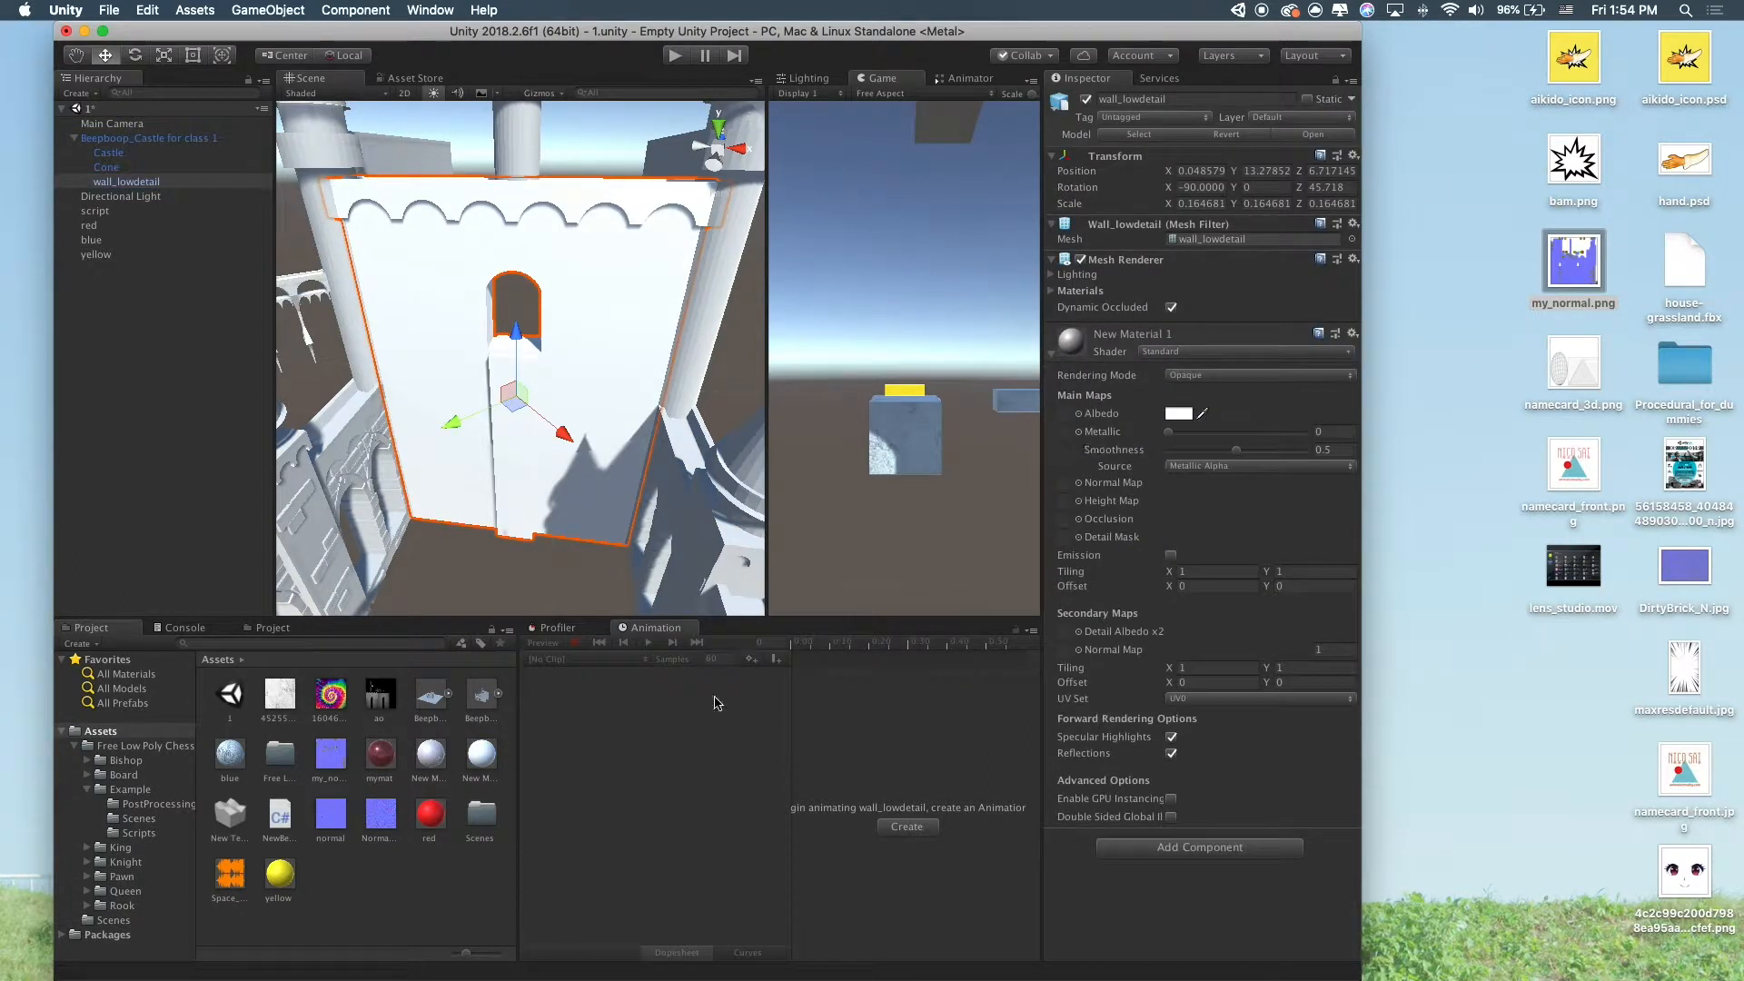
drag(327, 758, 1082, 486)
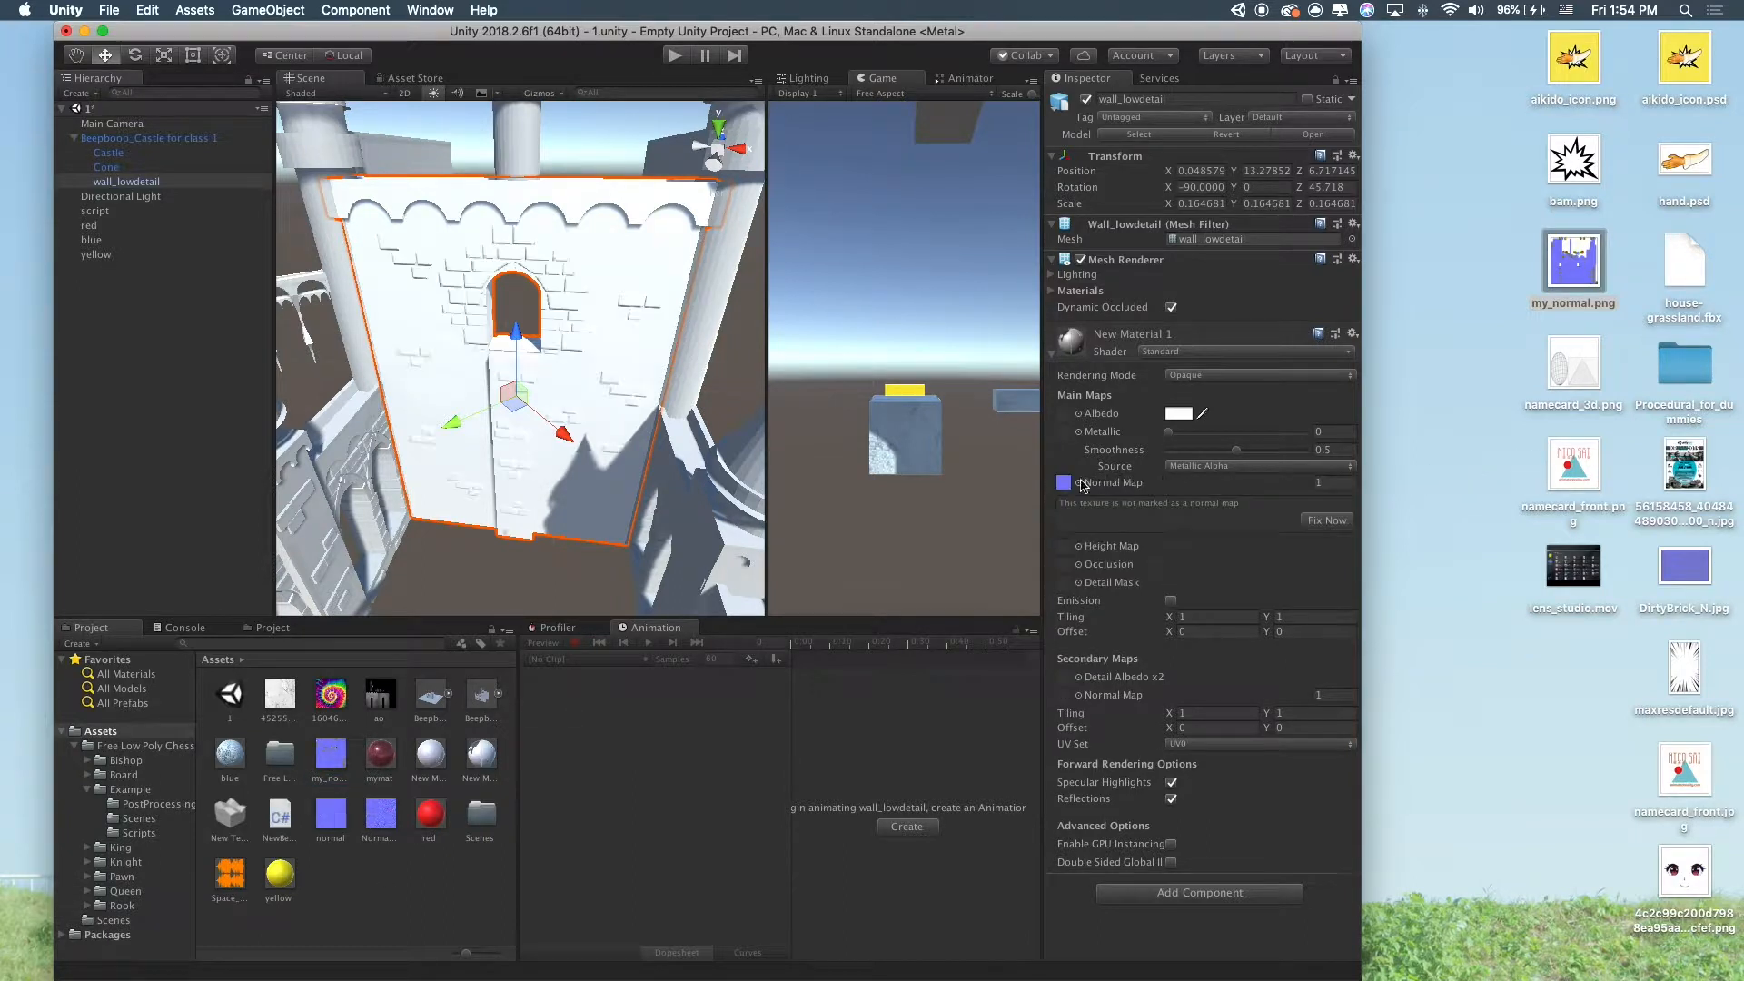
click(1326, 520)
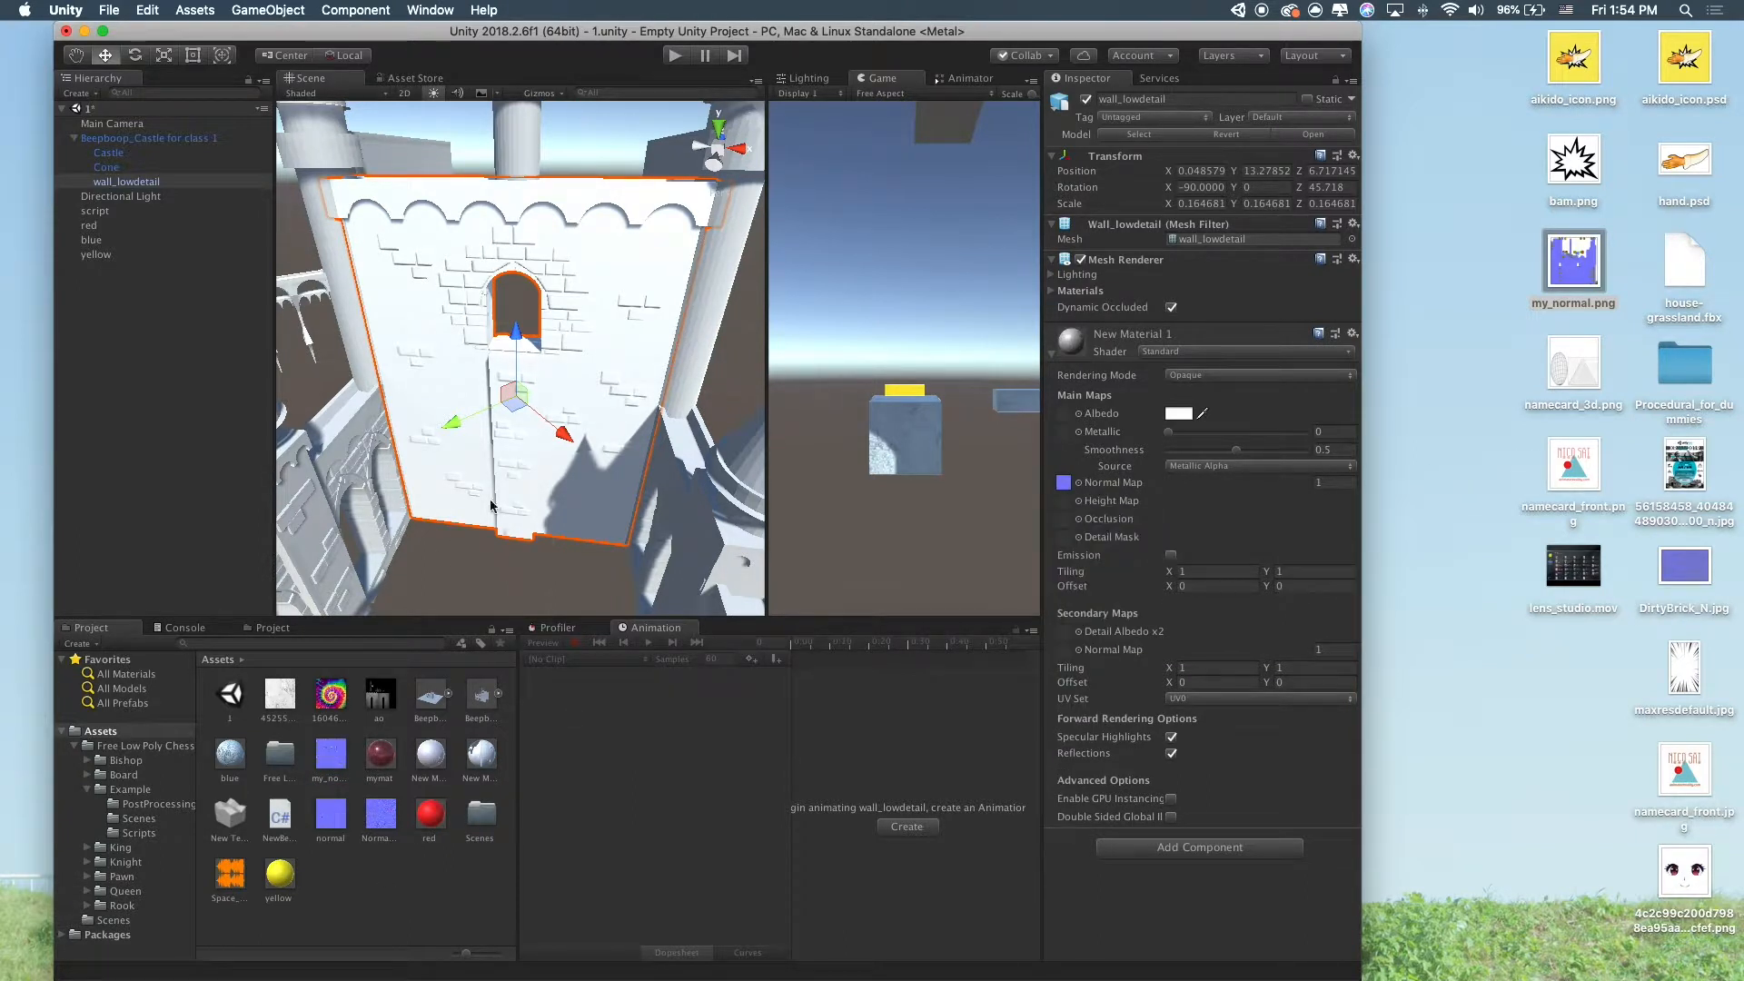
Examine the normal-mapped bricks on wall_lowdetail from closer and from different angles, including without the selection outline
scroll(502, 494, up, 10)
scroll(502, 494, down, 10)
scroll(503, 494, up, 3)
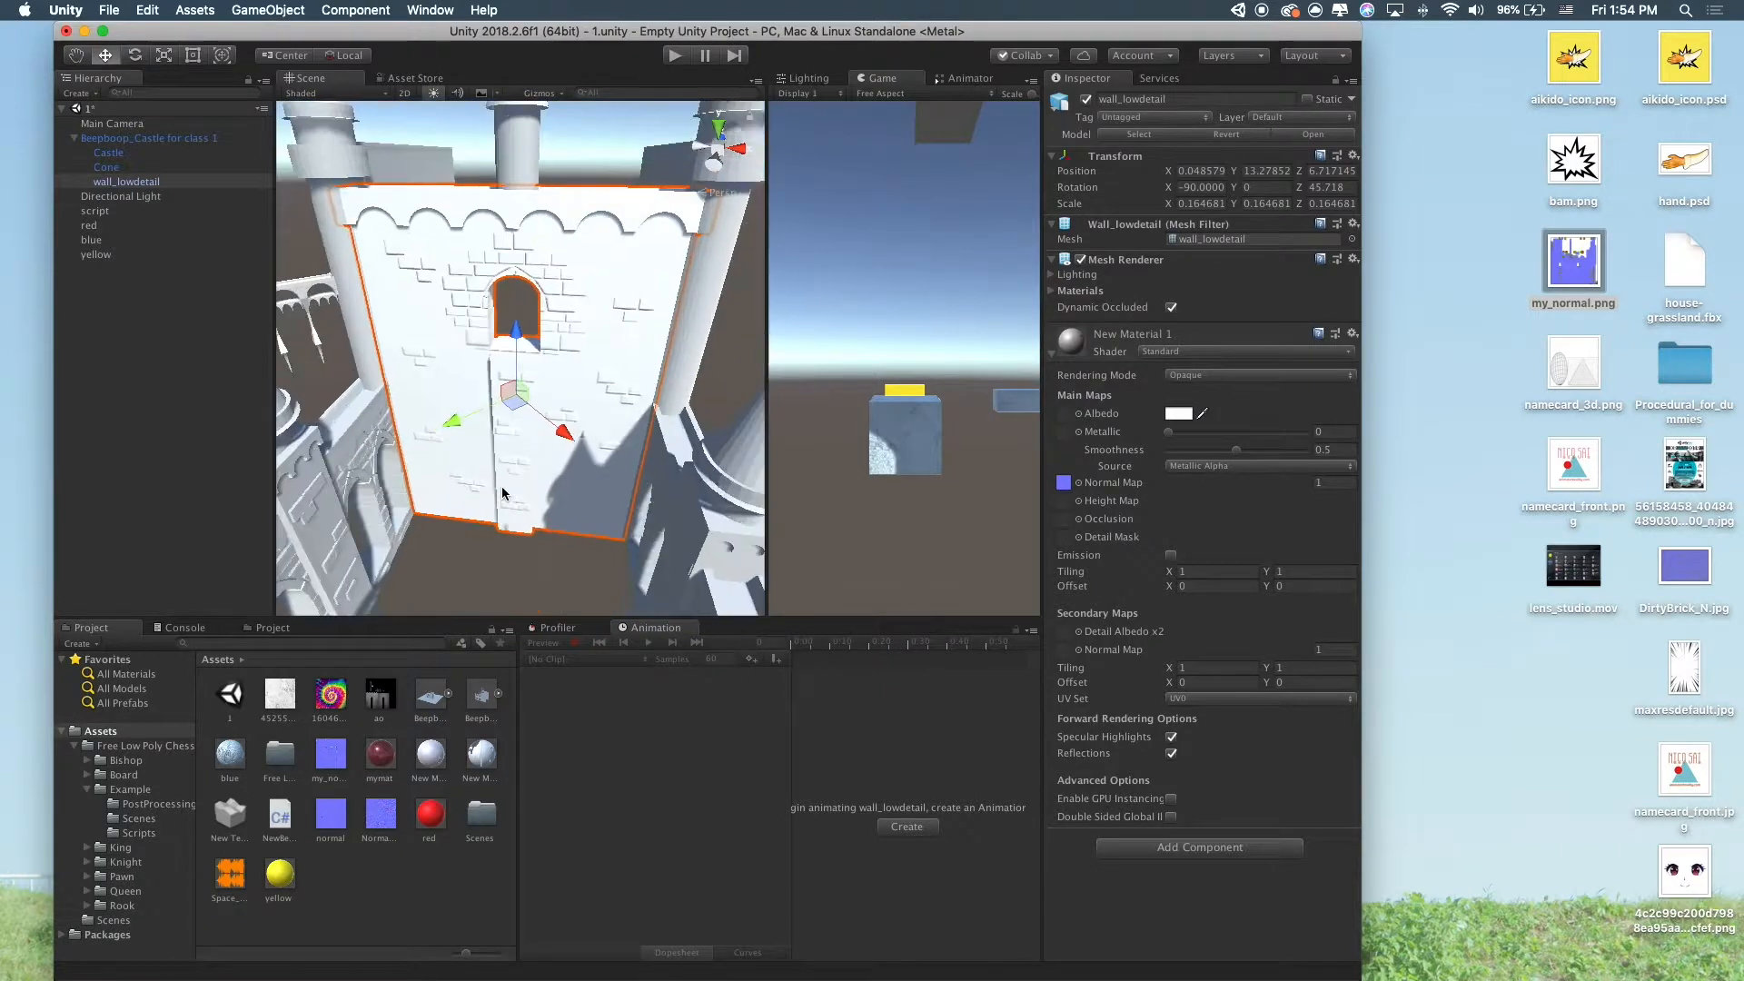
scroll(502, 494, up, 5)
alt+drag(502, 494, 586, 396)
scroll(587, 396, down, 5)
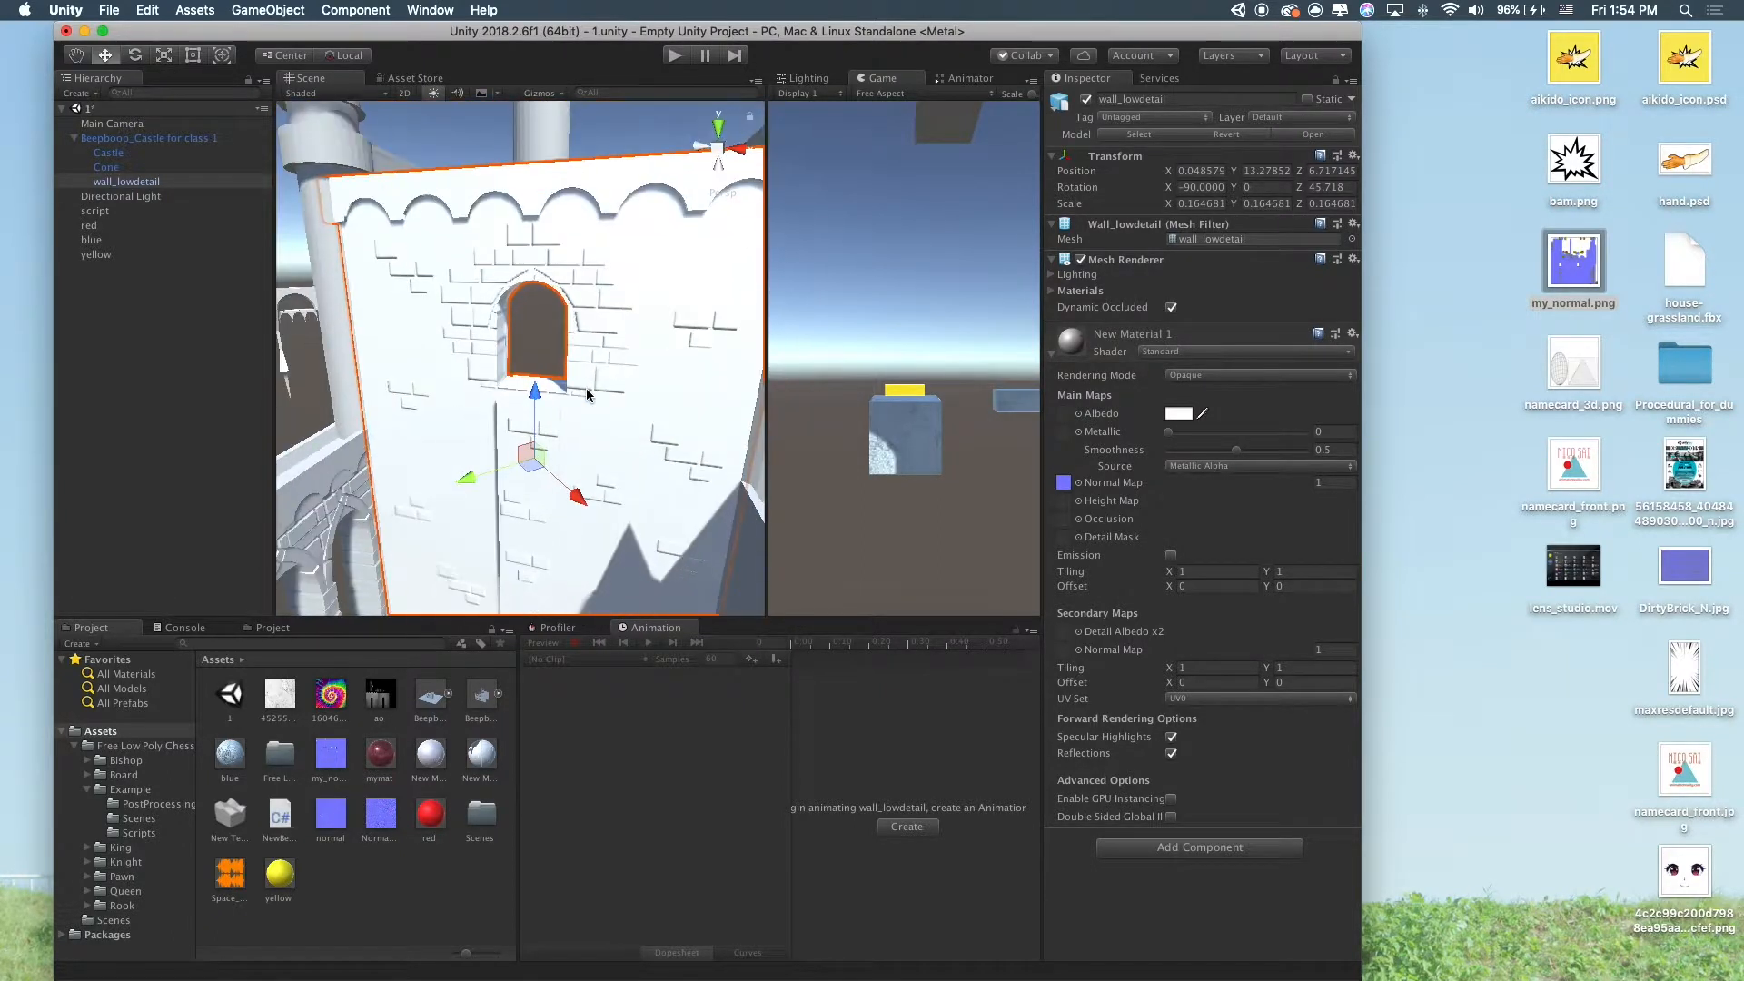
click(346, 94)
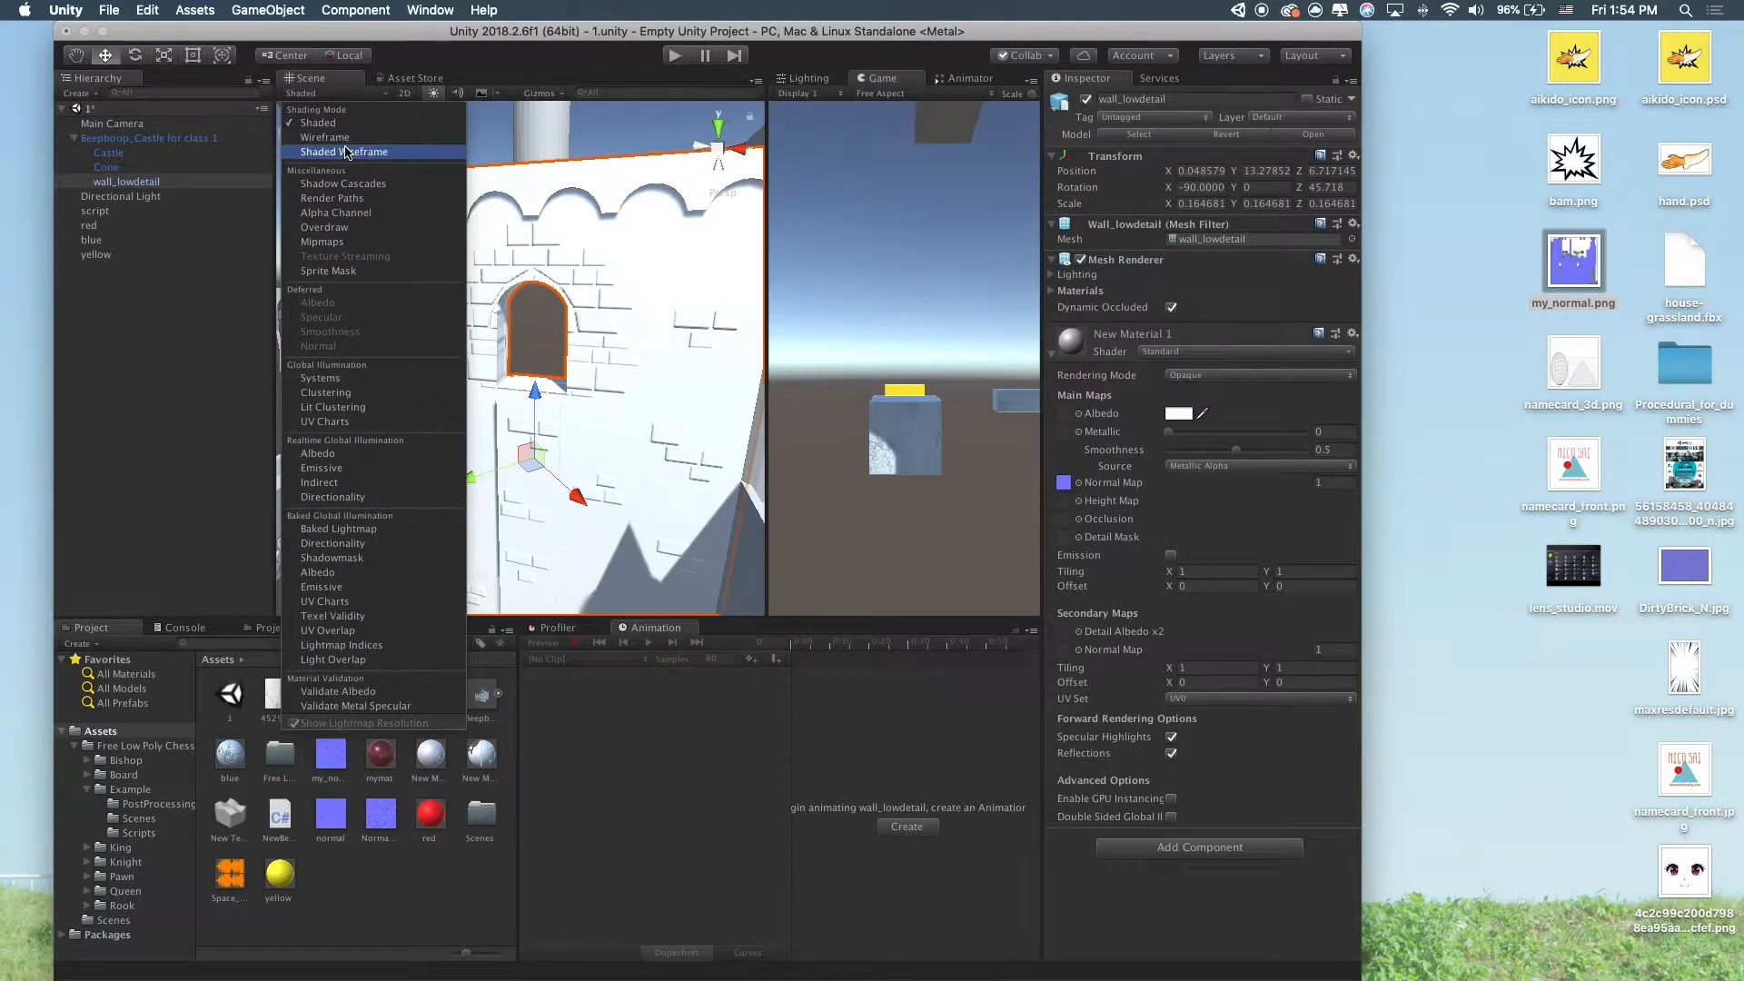
click(679, 244)
click(583, 302)
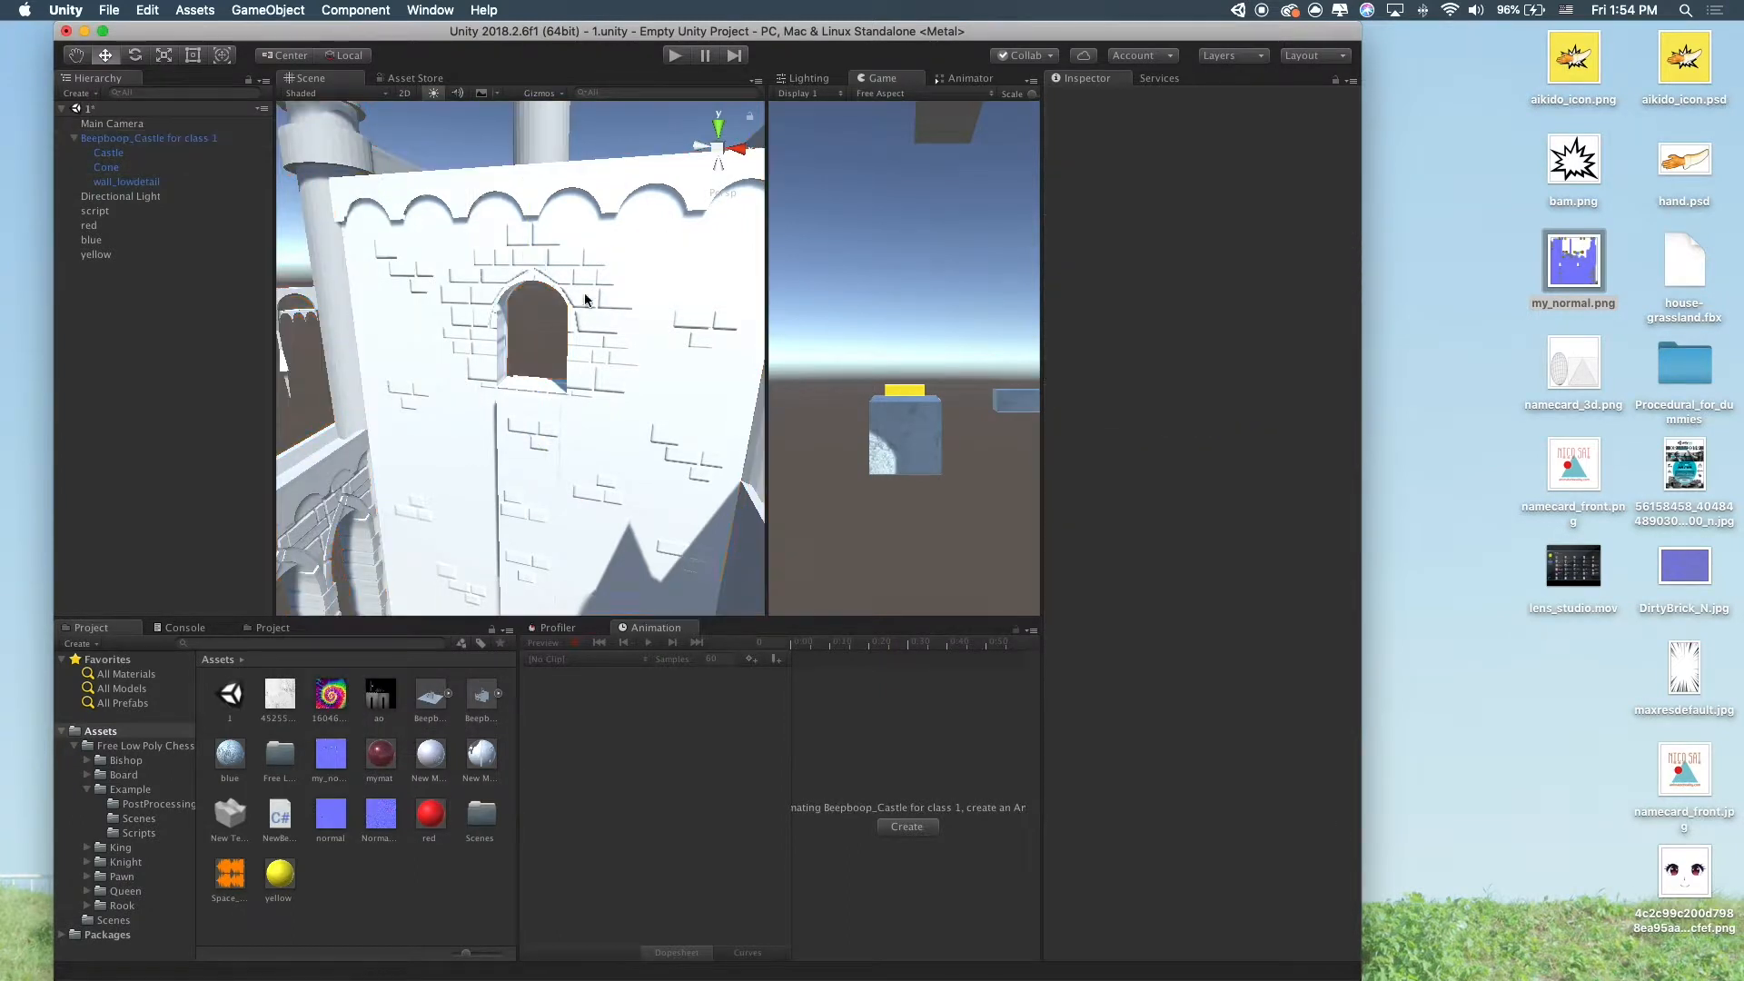
Set the Albedo colour of wall_lowdetail's material to a greyish red, 9D8A8A
click(675, 280)
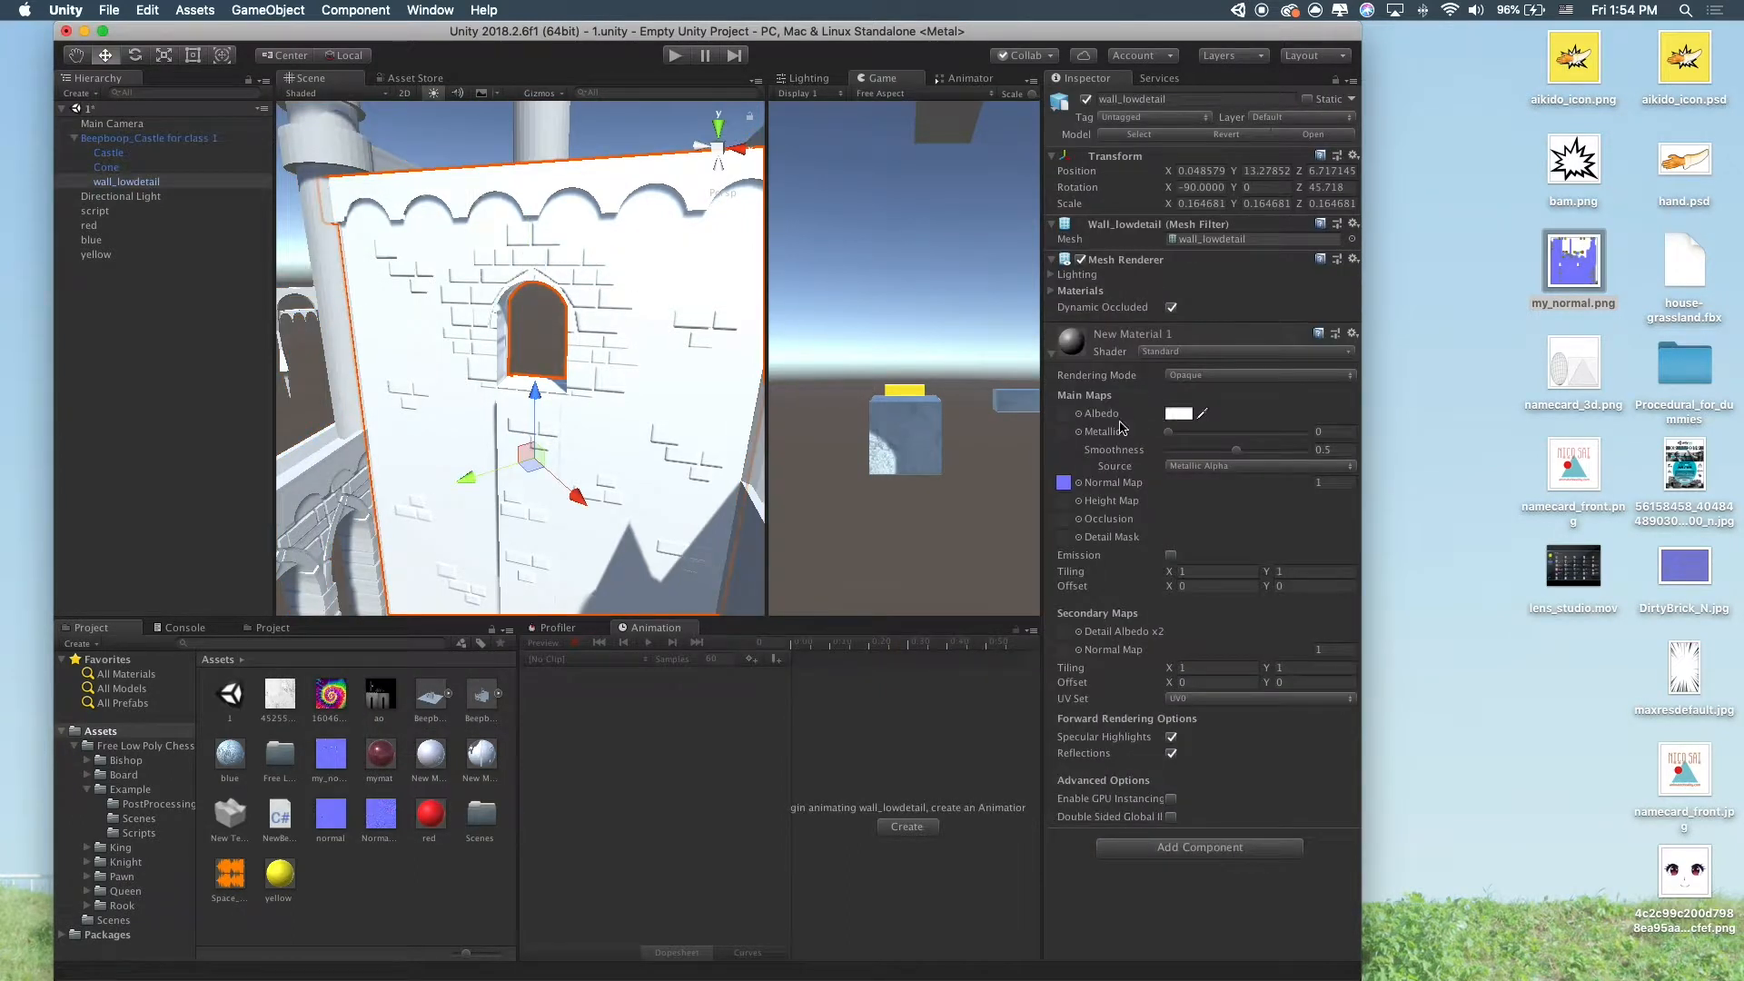
click(1181, 414)
drag(1372, 425, 1358, 433)
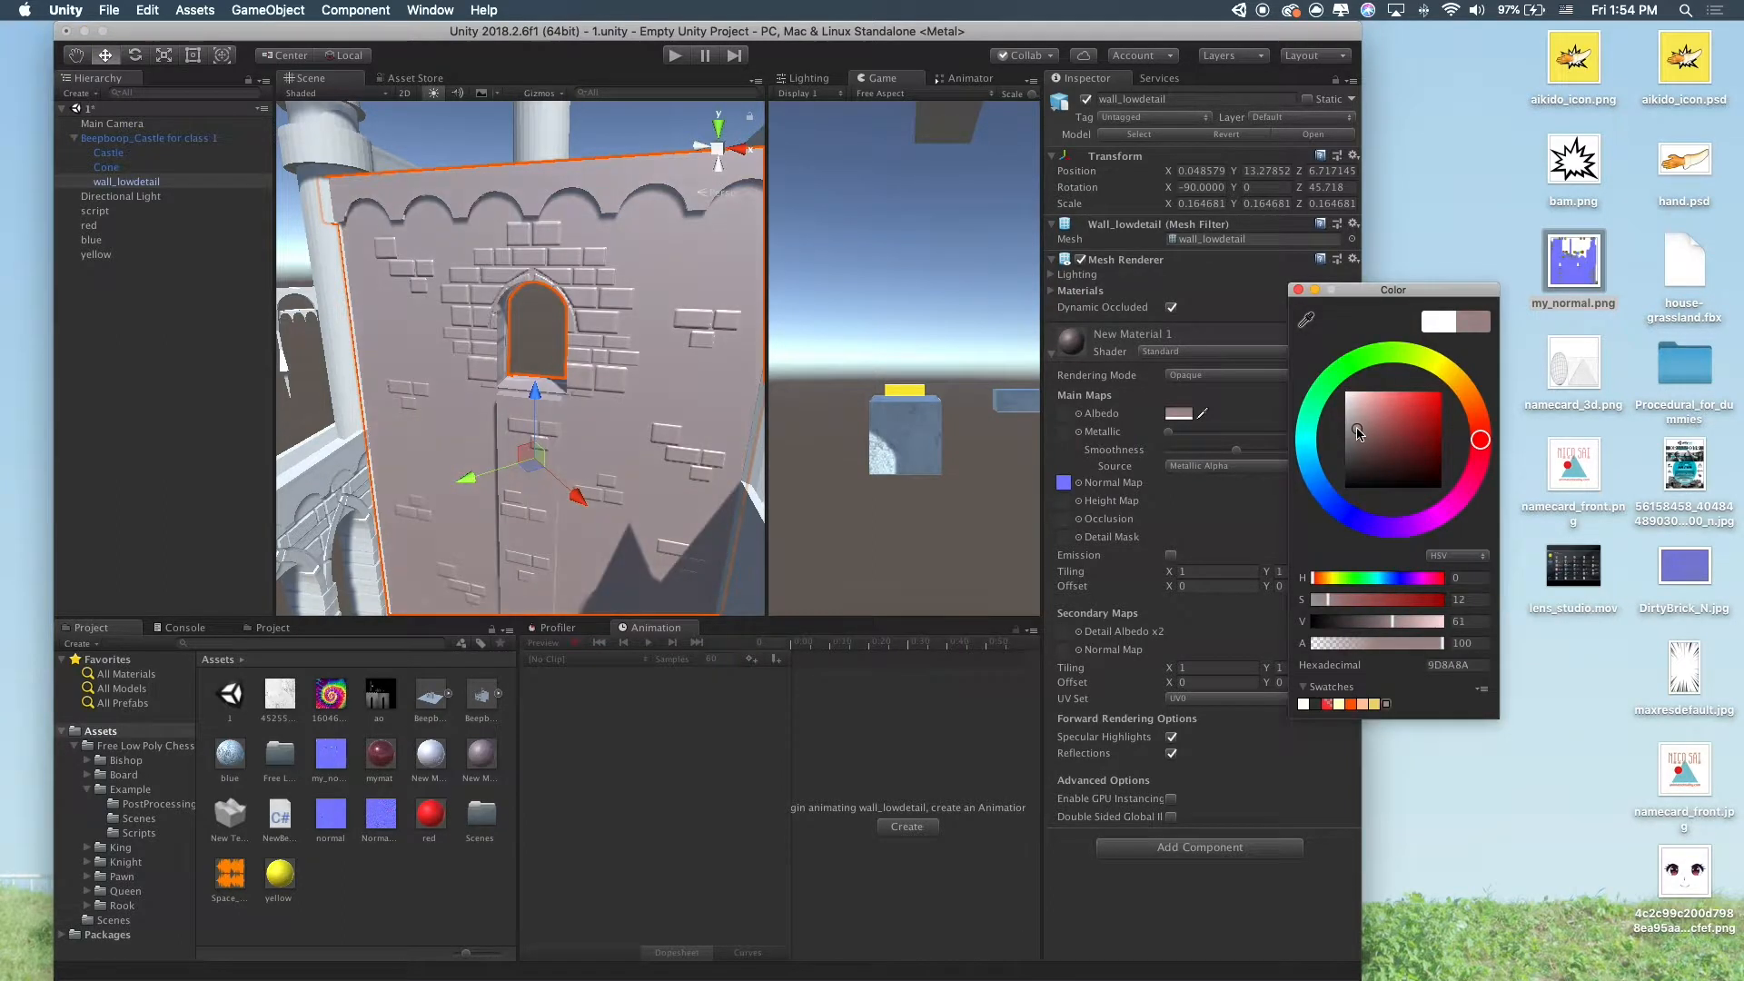
Close the colour picker and examine the tinted, normal-mapped wall within the whole castle from several angles and distances
click(1298, 289)
scroll(469, 495, down, 5)
mouse_move(555, 493)
alt+mouse_down()
mouse_move(526, 498)
mouse_move(581, 515)
mouse_move(527, 484)
alt+mouse_up()
click(526, 484)
scroll(527, 484, up, 10)
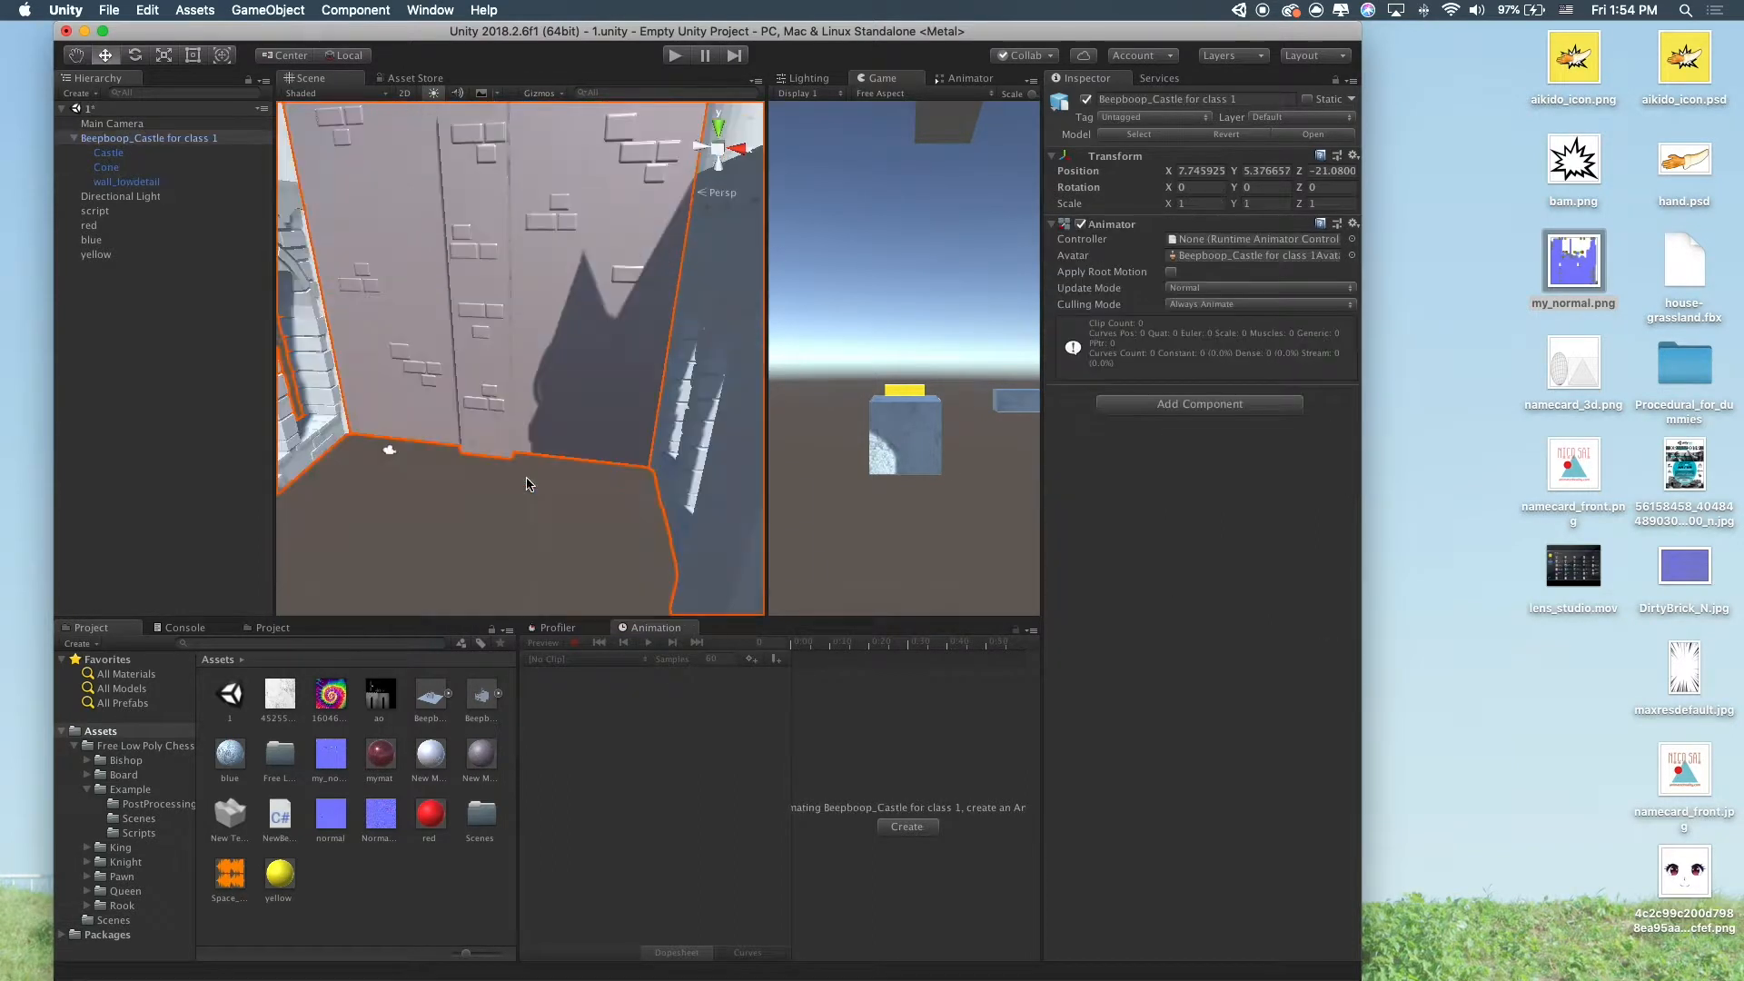
scroll(527, 486, down, 5)
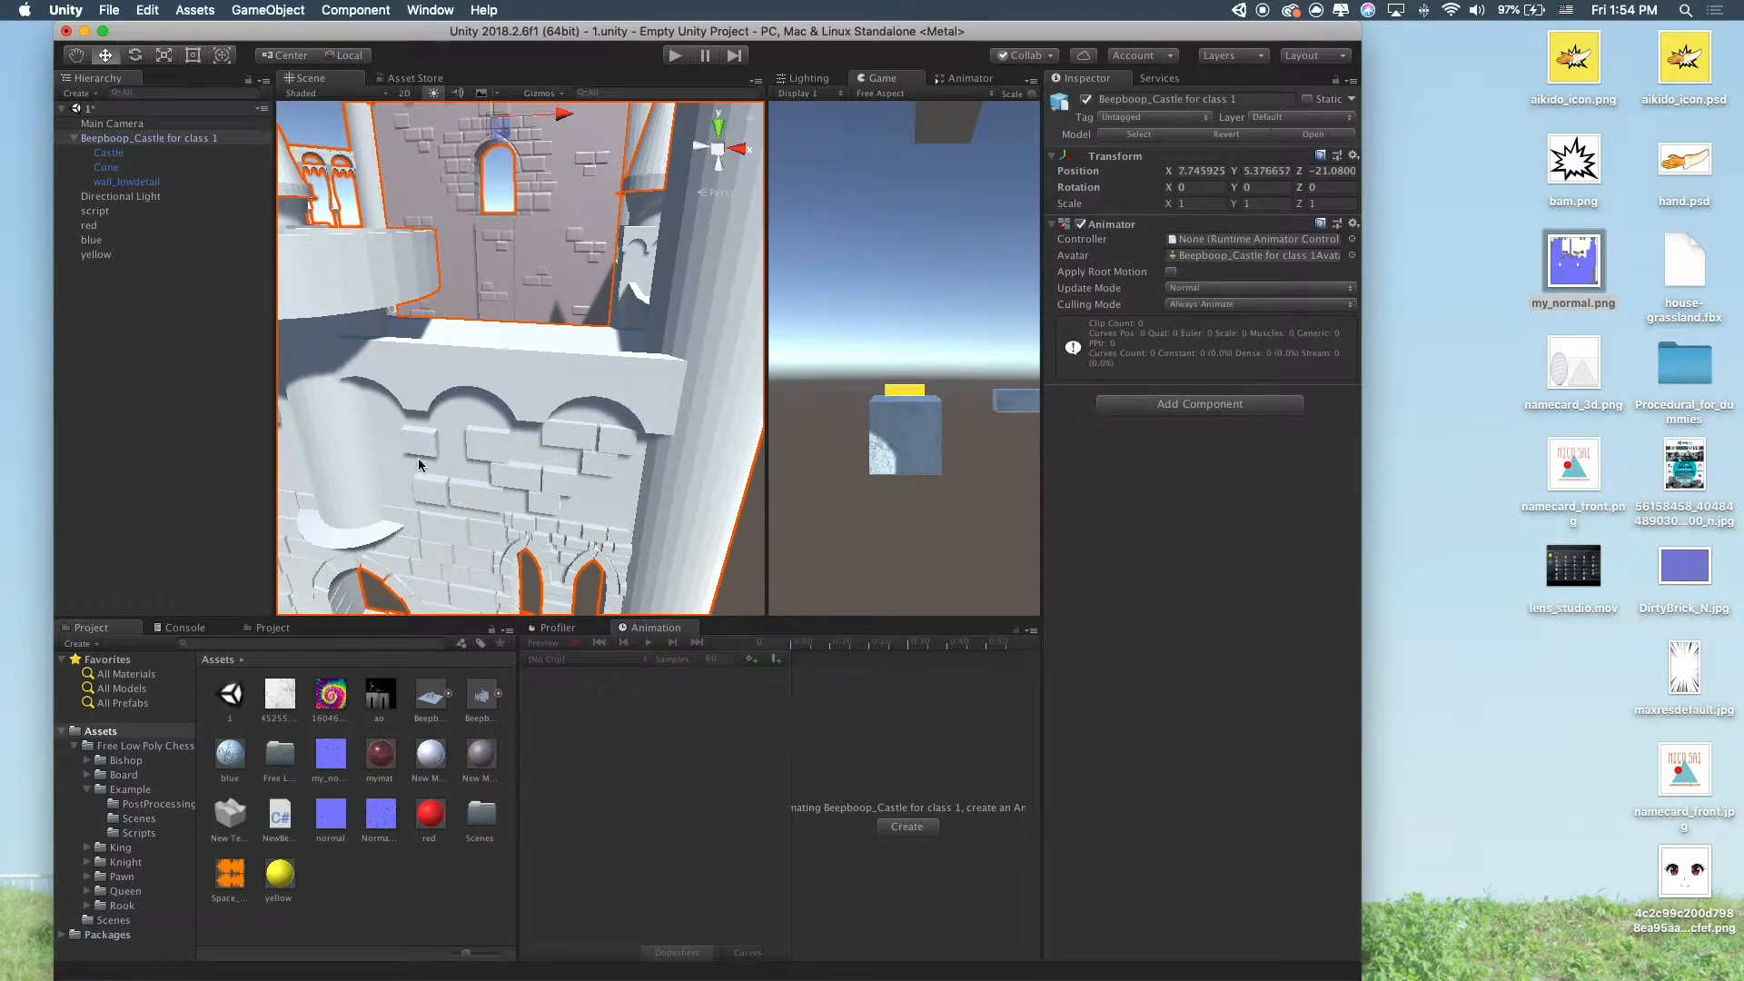
scroll(502, 335, down, 3)
middle_drag(507, 335, 498, 382)
scroll(472, 438, up, 10)
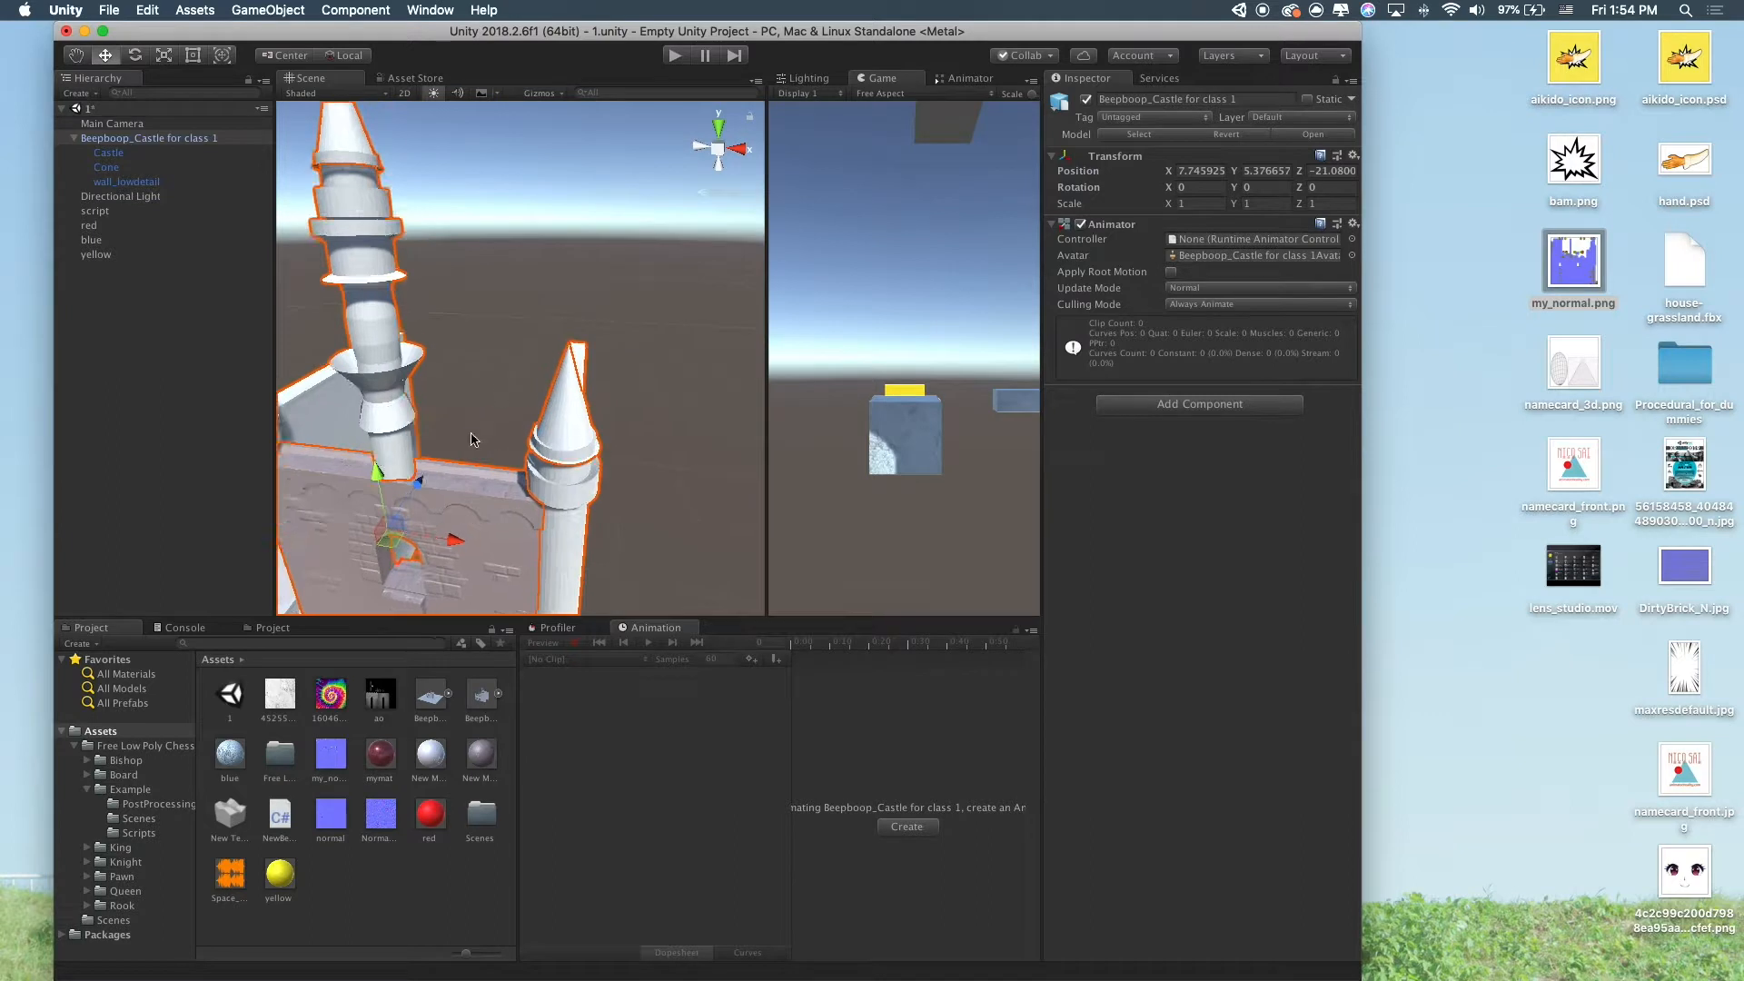
alt+drag(459, 499, 482, 245)
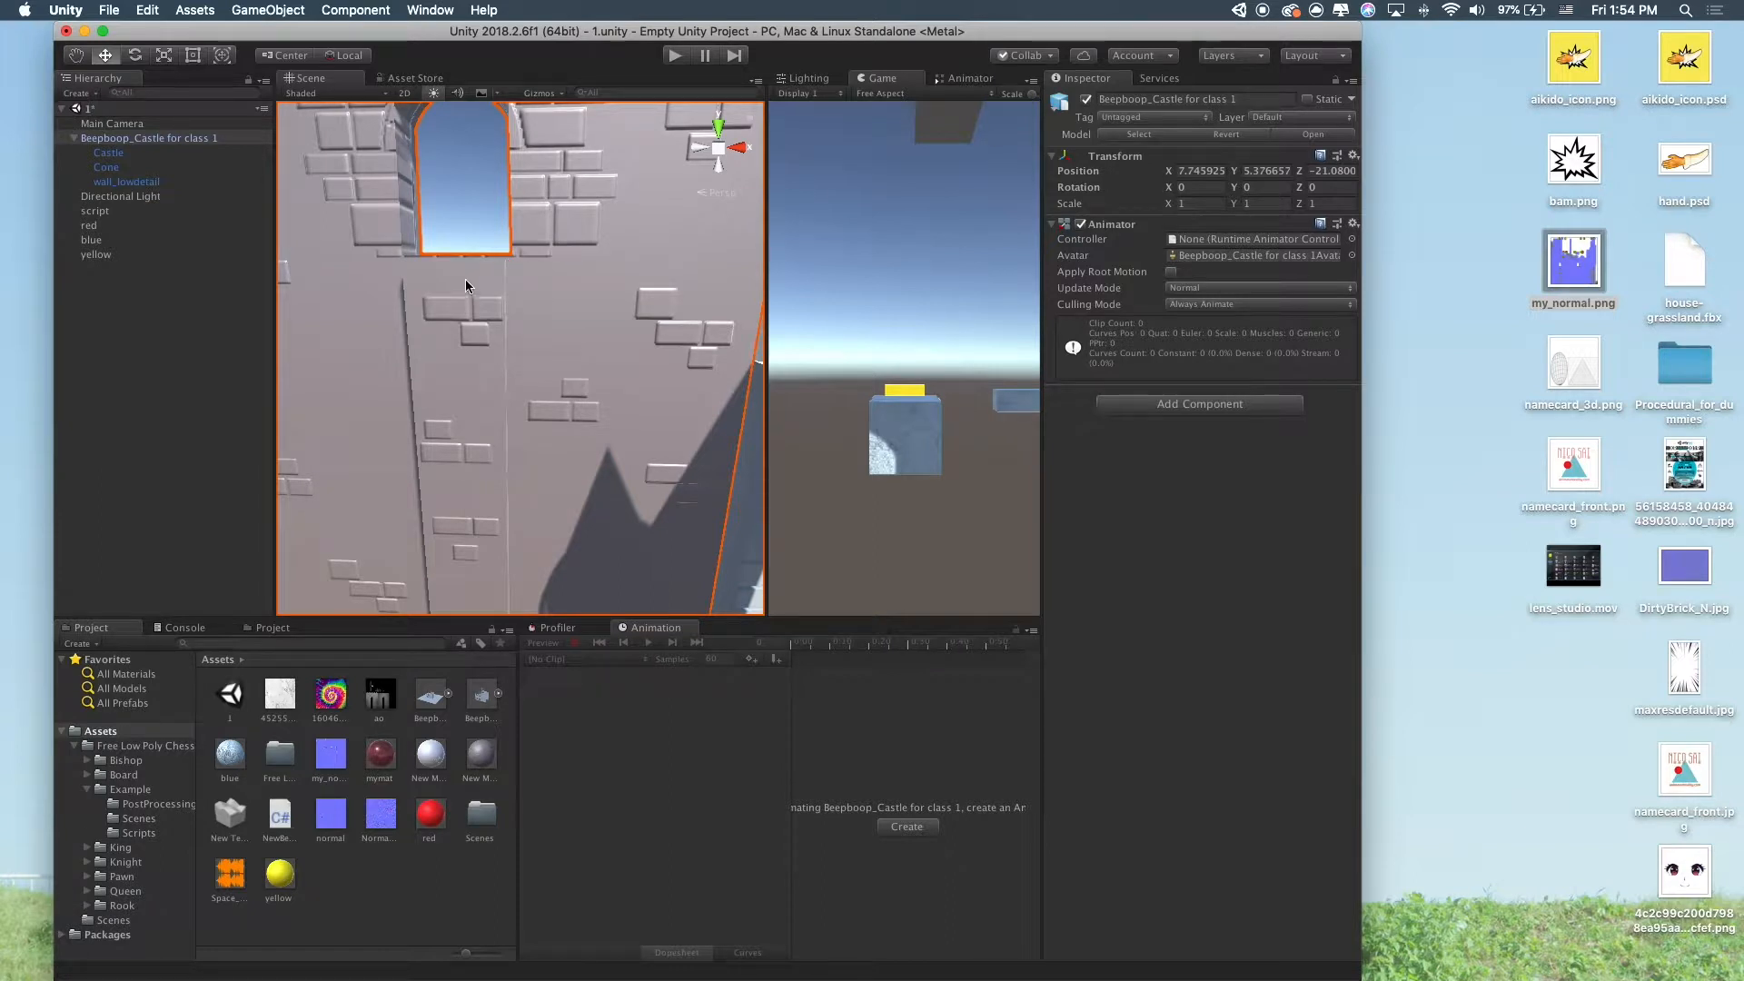
scroll(465, 280, down, 3)
alt+drag(514, 277, 572, 331)
scroll(512, 388, down, 10)
scroll(533, 358, up, 5)
Frame the Castle mesh and examine the modelled bricks, arches and windows on its front wall
click(636, 216)
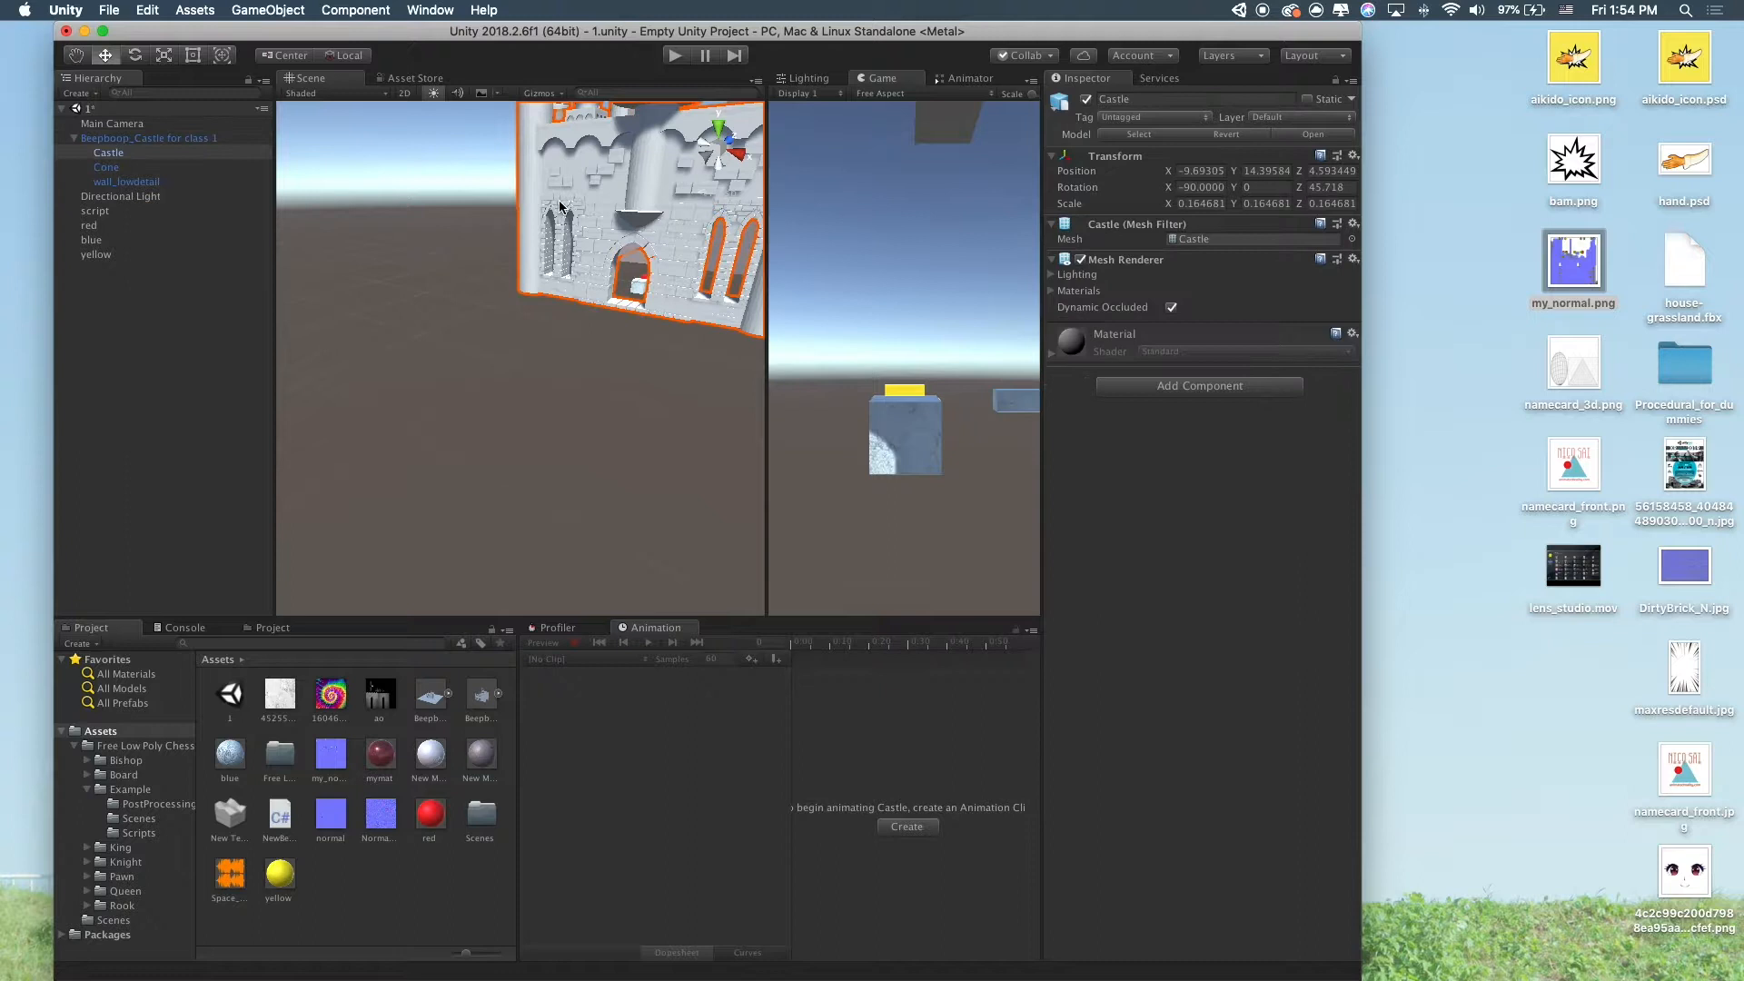
key(f)
scroll(454, 270, up, 8)
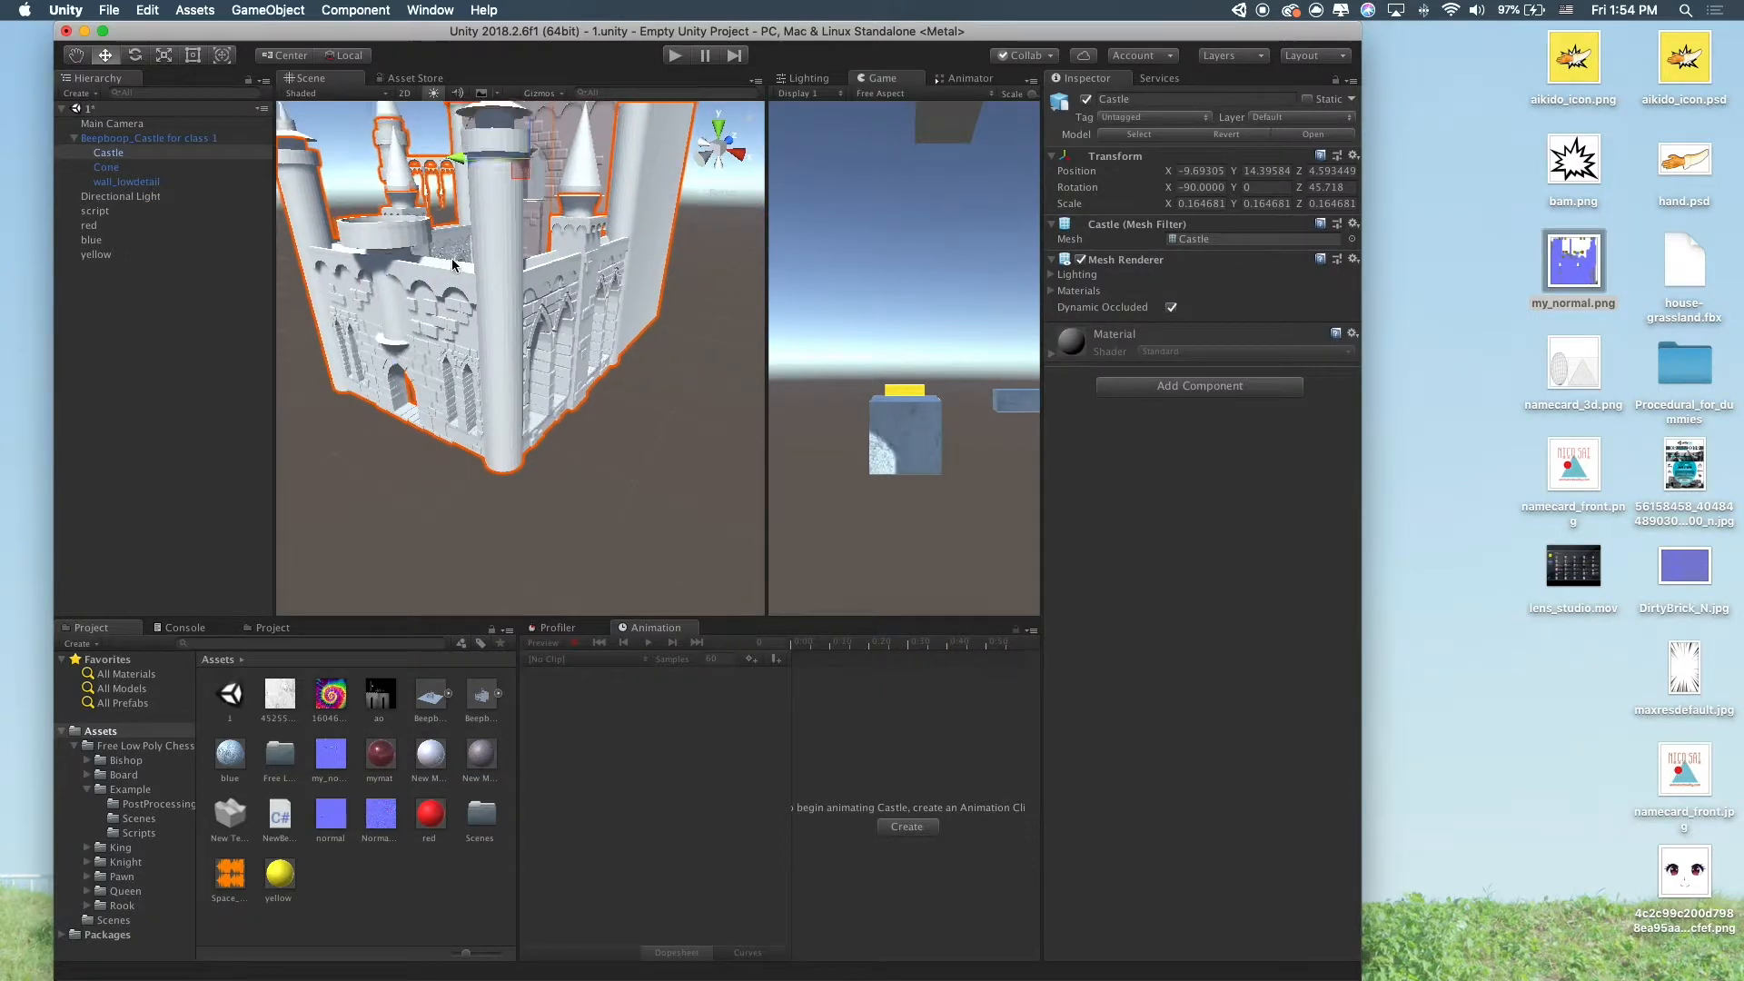
scroll(531, 268, up, 2)
scroll(531, 268, down, 8)
alt+drag(530, 268, 387, 290)
alt+drag(574, 291, 949, 223)
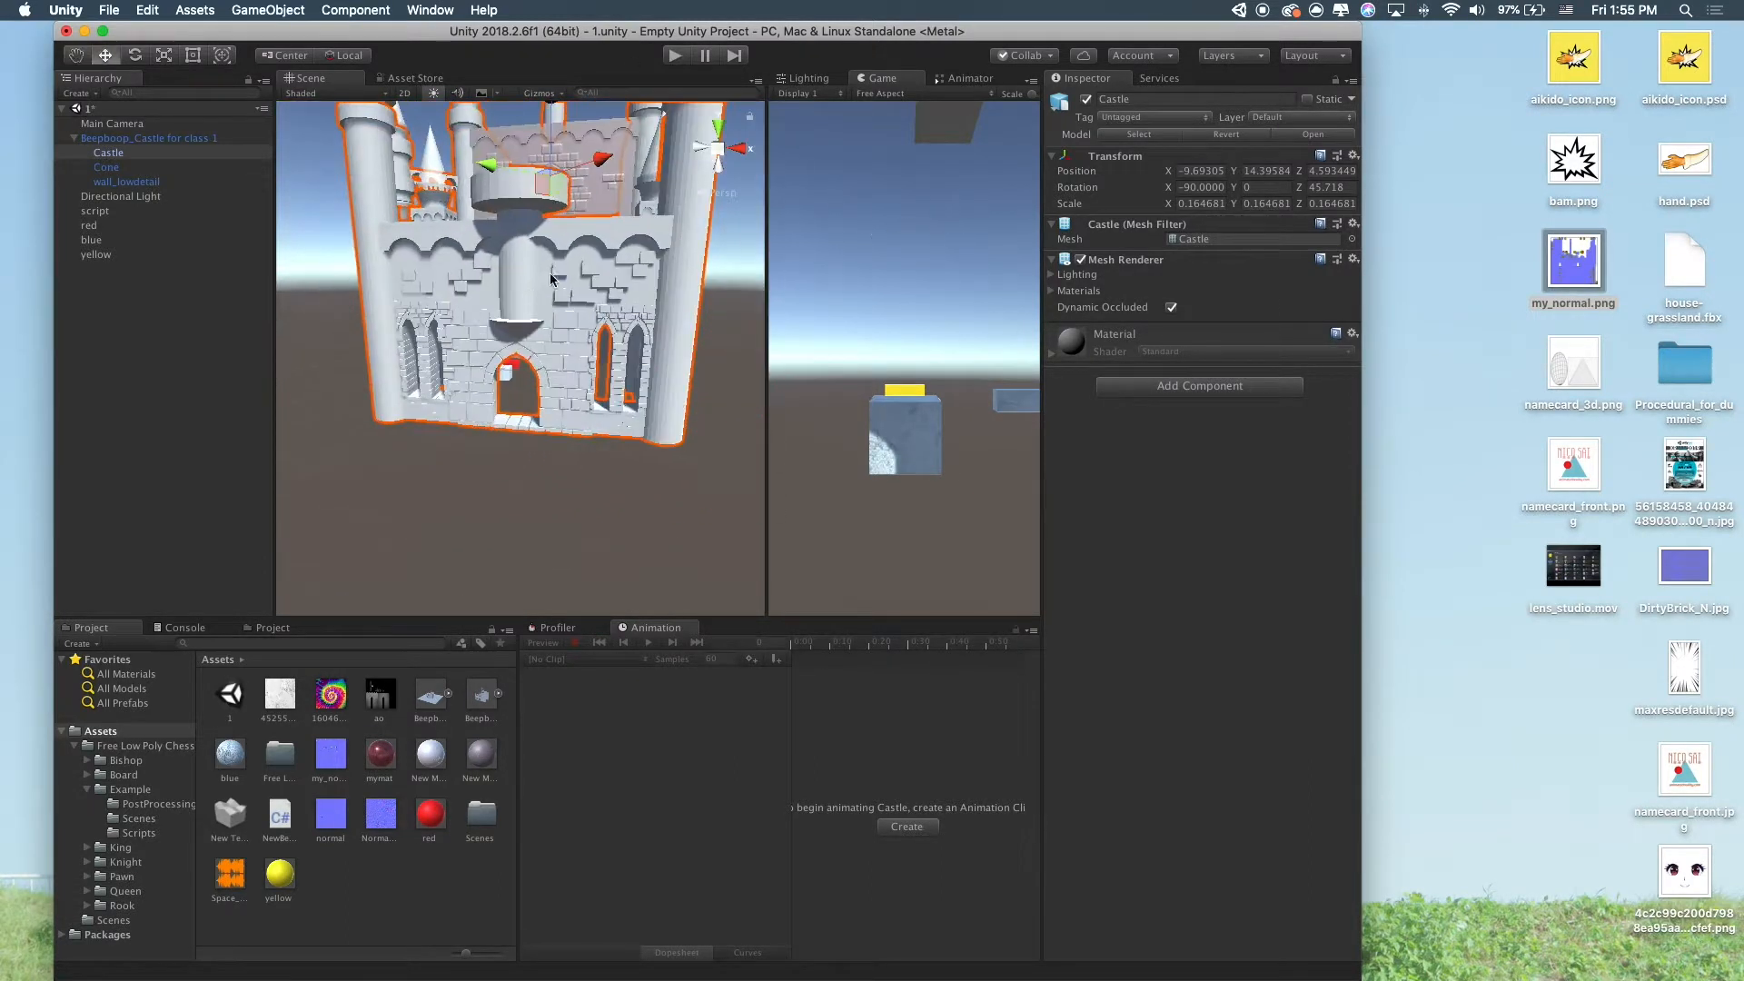
alt+drag(509, 283, 450, 286)
alt+scroll(449, 286, up, 8)
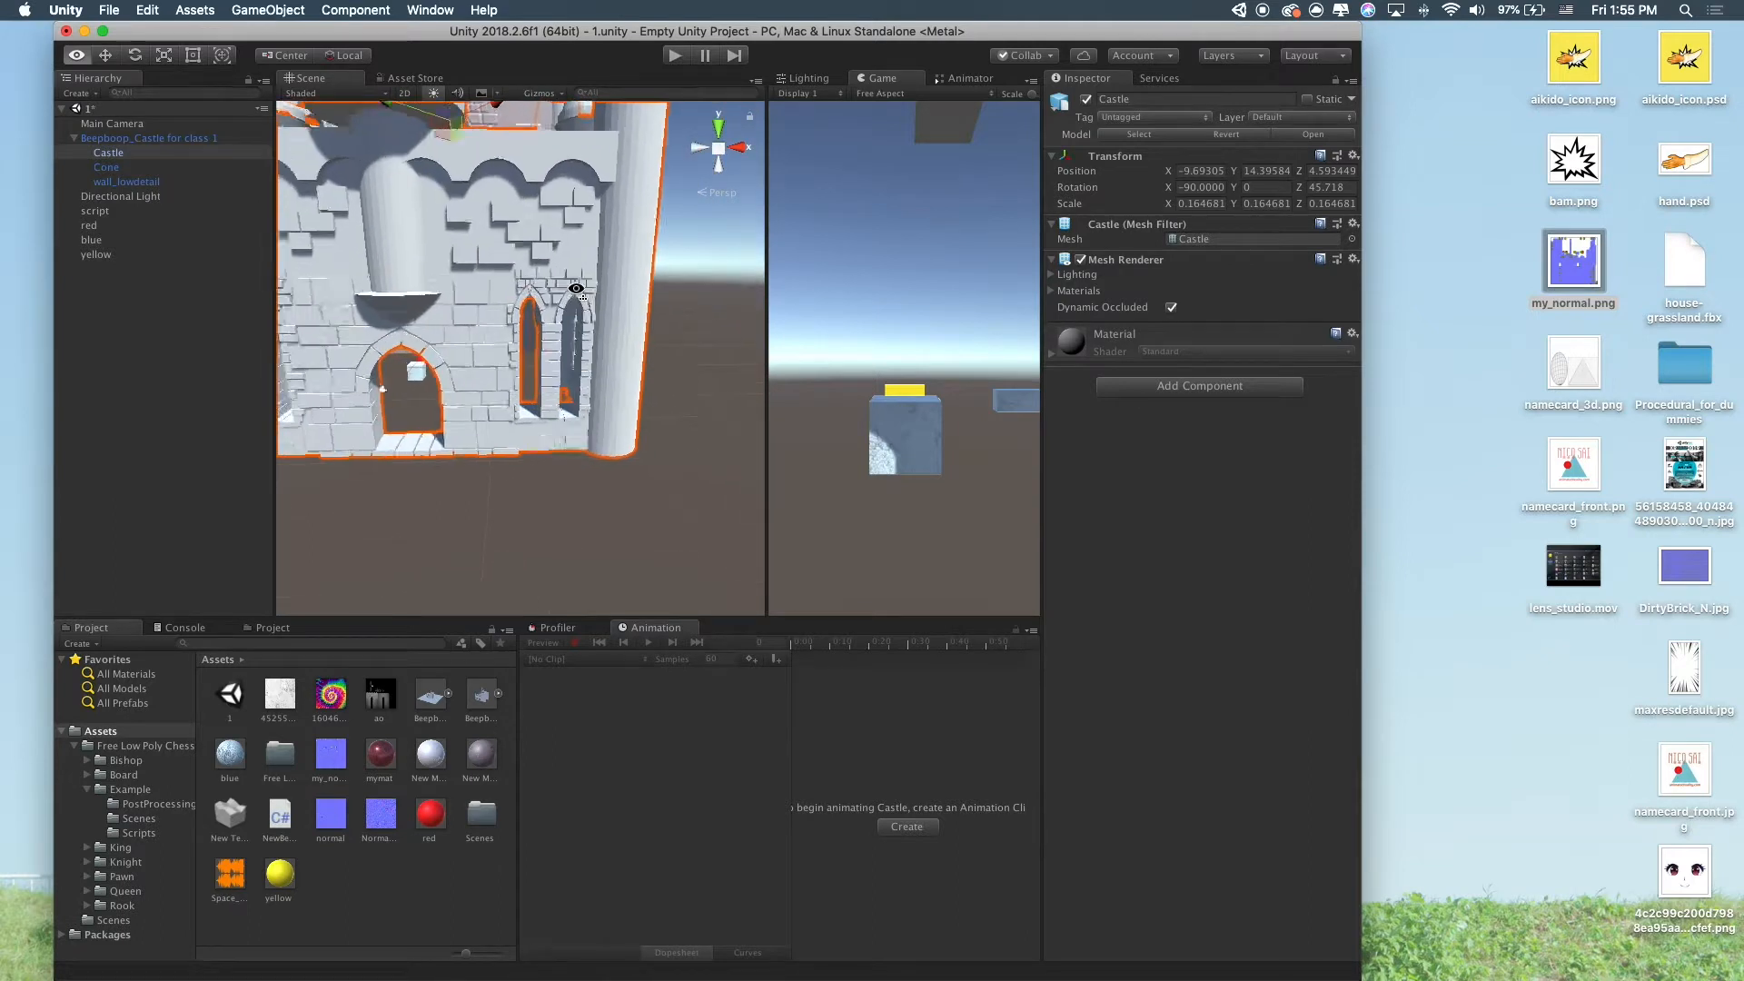
click(500, 258)
click(495, 320)
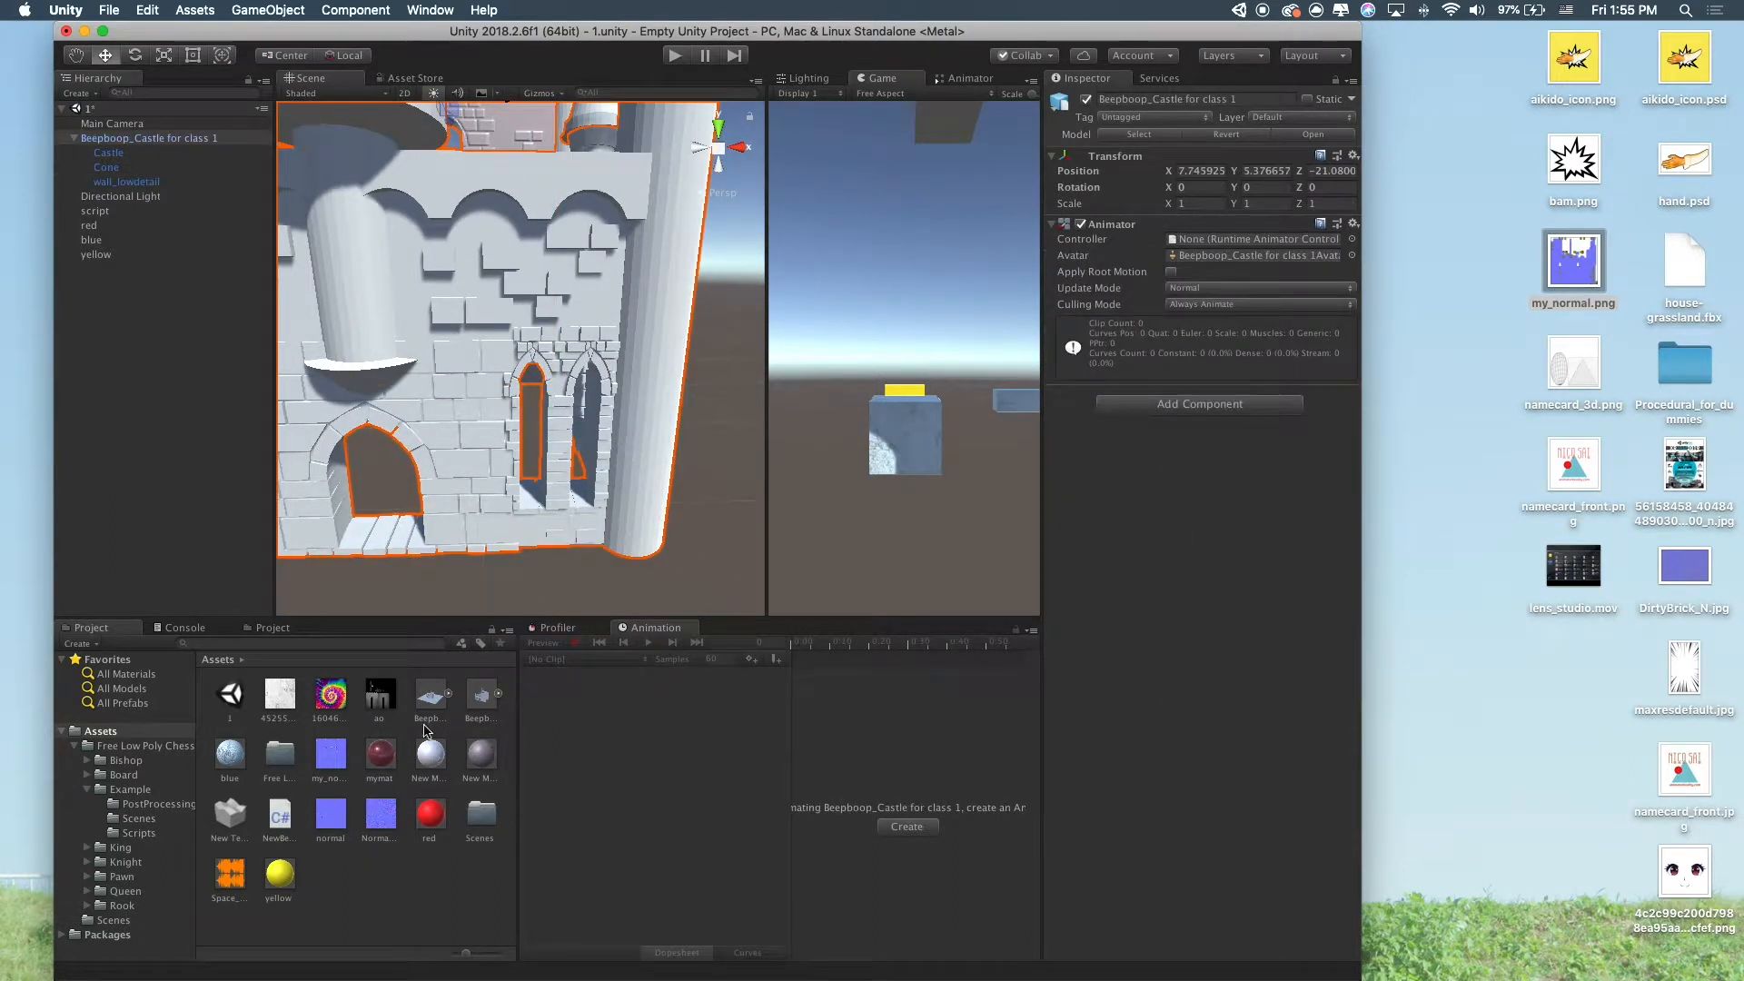
Open the Beepboop_Castle for class 1 model in Blender and unhide the Cone and Castle objects
double_click(480, 697)
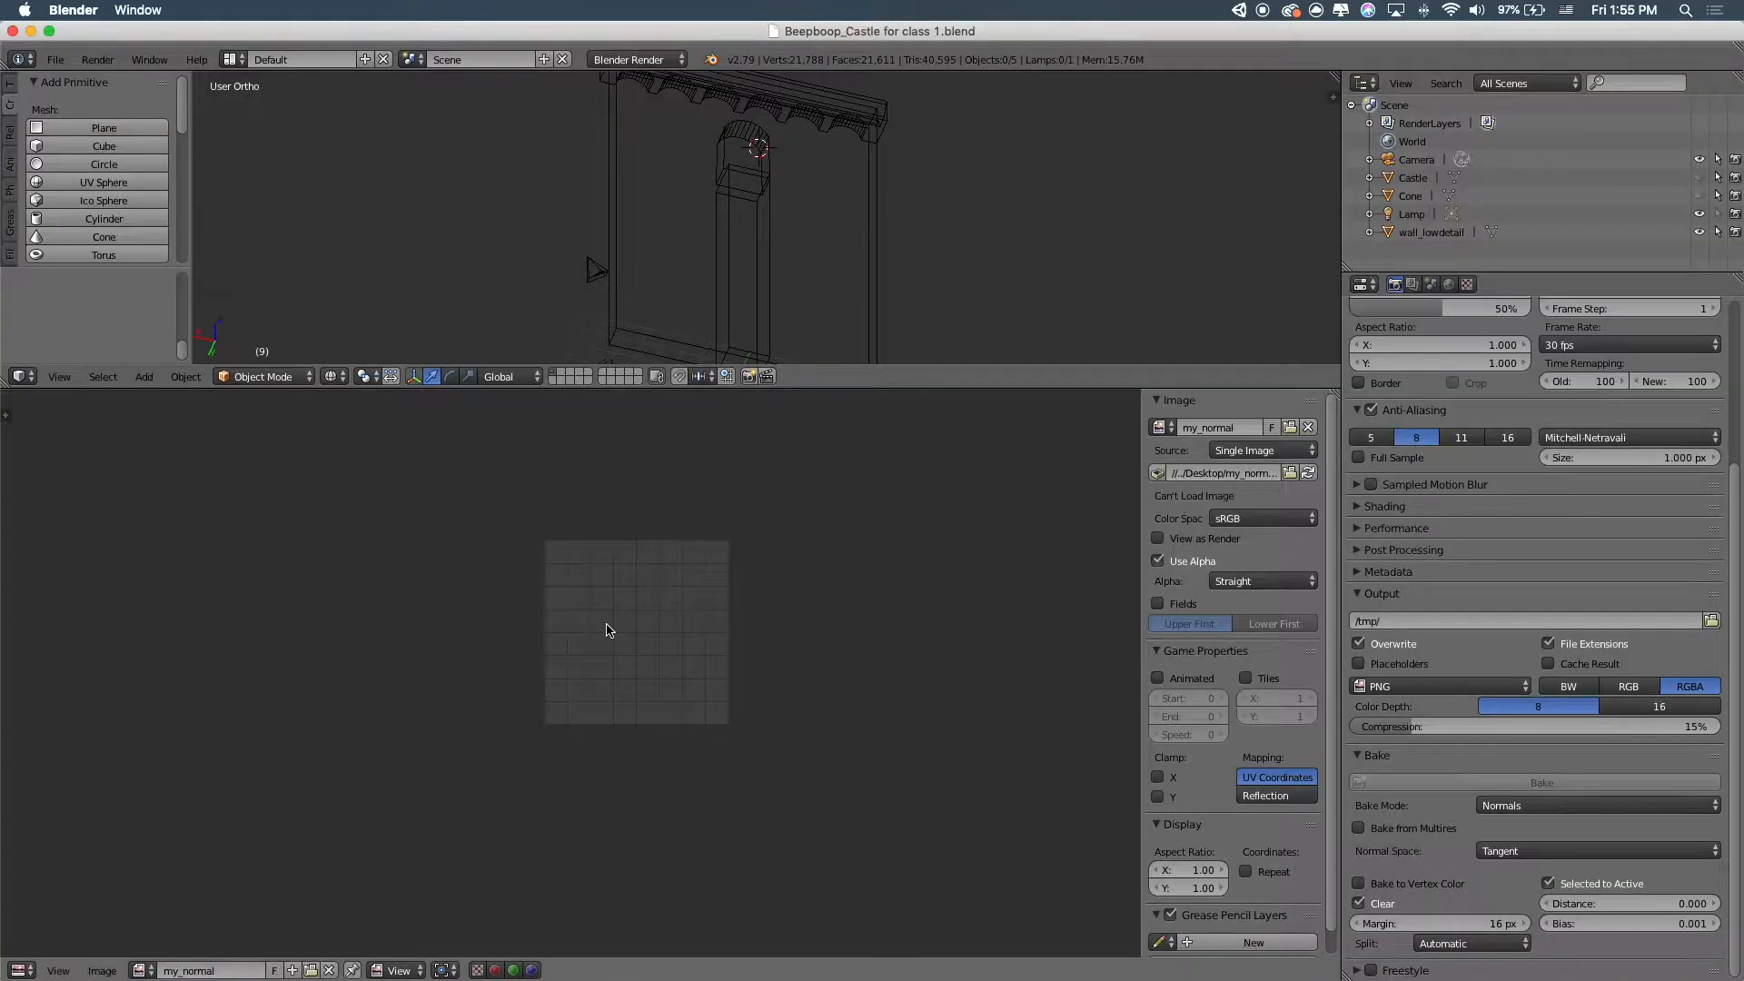
scroll(844, 167, down, 2)
click(1700, 194)
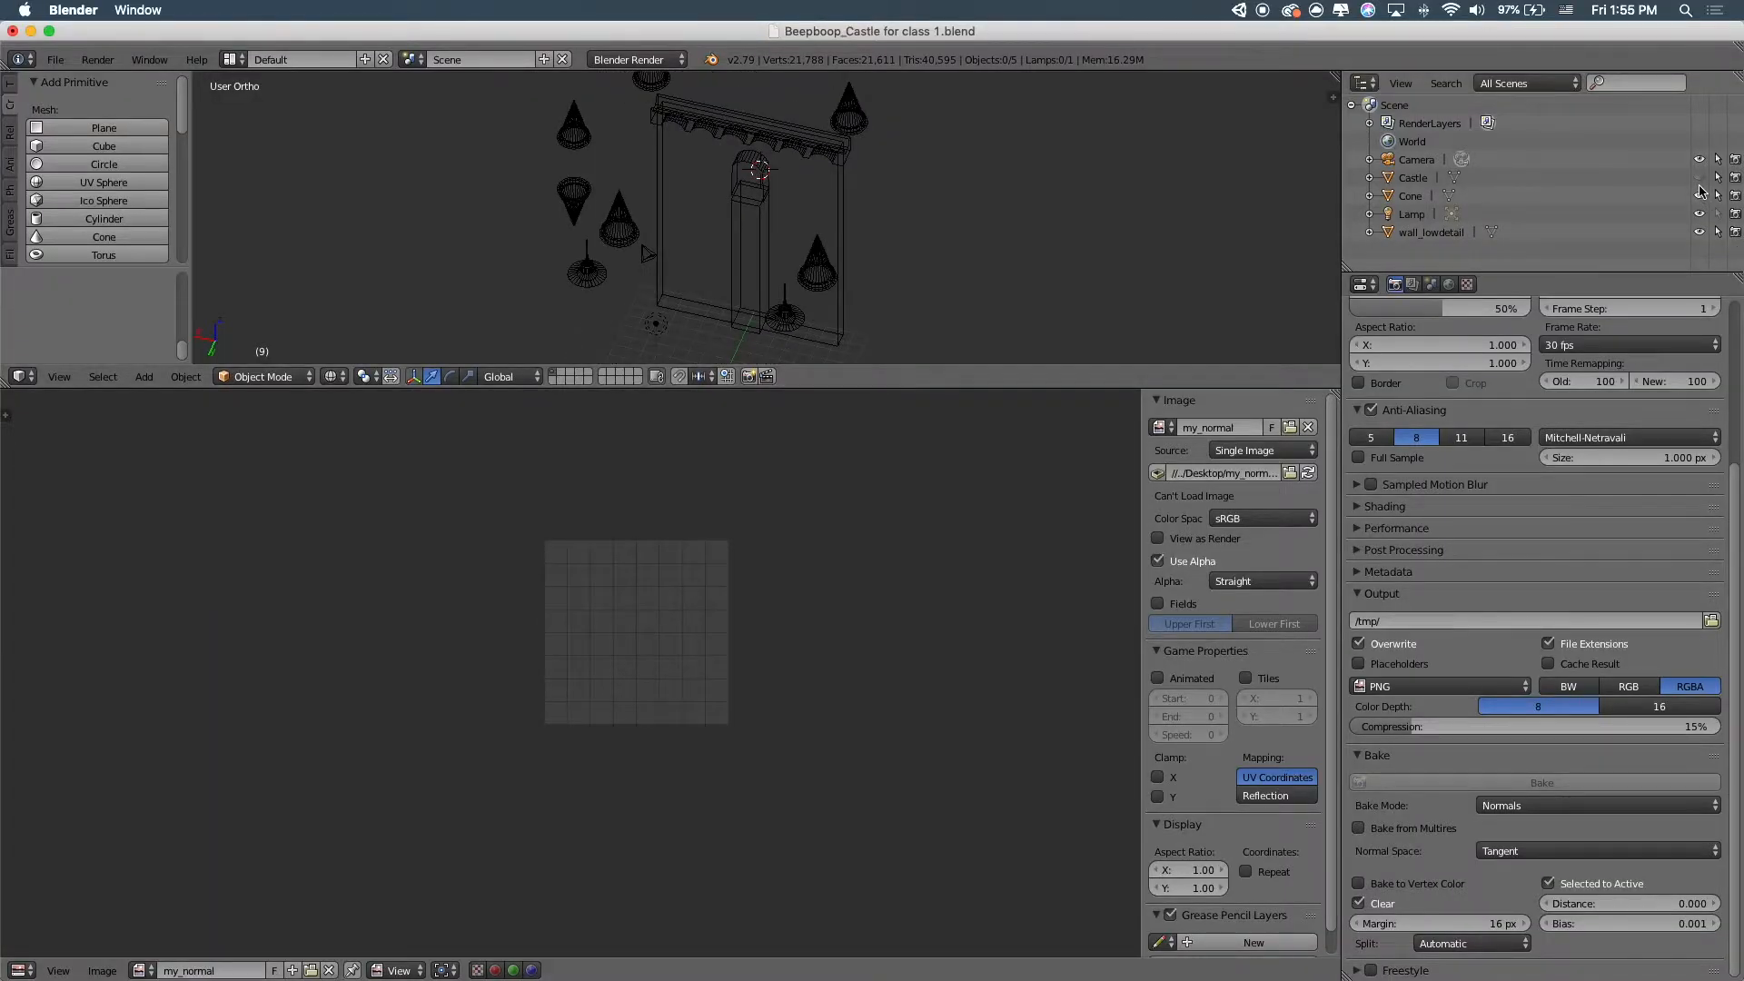
click(1699, 179)
middle_drag(837, 262, 817, 231)
Enter Edit Mode on the Castle mesh, with an enlarged 3D viewport and solid shading
right_click(742, 301)
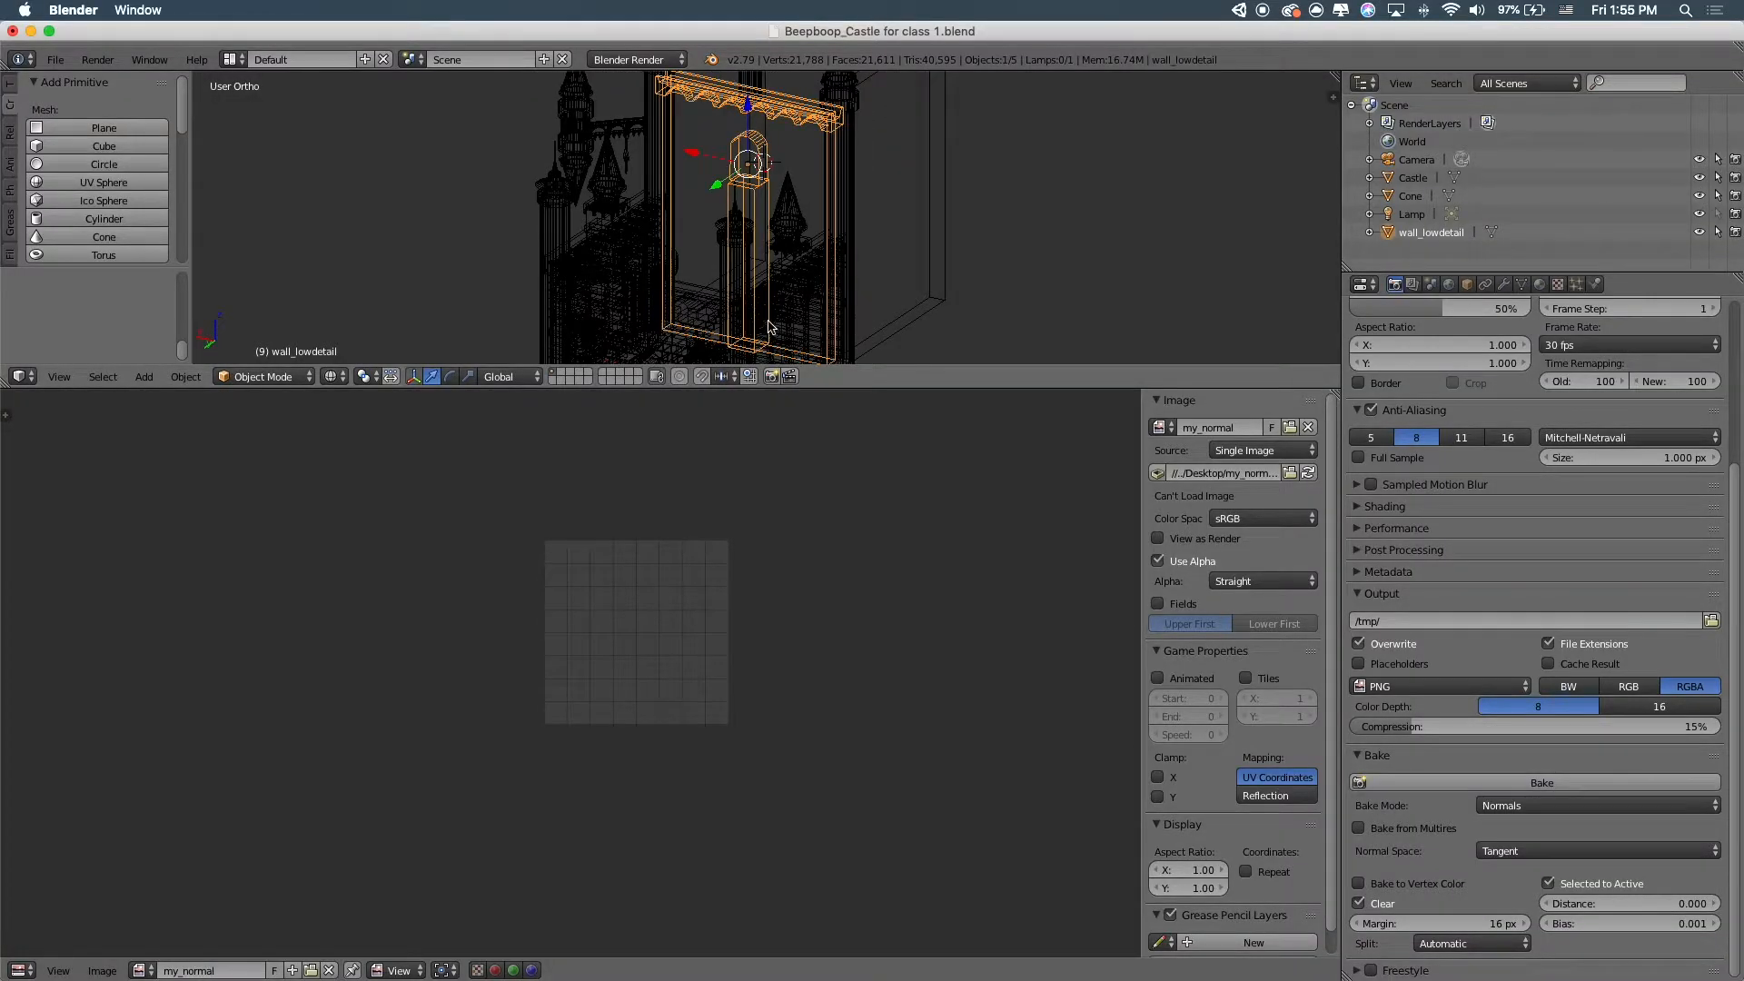
shift+middle_drag(769, 320, 805, 111)
right_click(727, 150)
key(Tab)
mouse_move(781, 388)
mouse_down()
mouse_move(802, 506)
mouse_move(791, 734)
mouse_up()
key(z)
scroll(687, 390, up, 5)
Try selecting the linked geometry of a front corner column from its base, and clear the selection
mouse_move(649, 319)
shift+middle_down()
mouse_move(722, 548)
mouse_move(713, 375)
shift+middle_up()
right_click(601, 350)
right_click(686, 285)
right_click(583, 218)
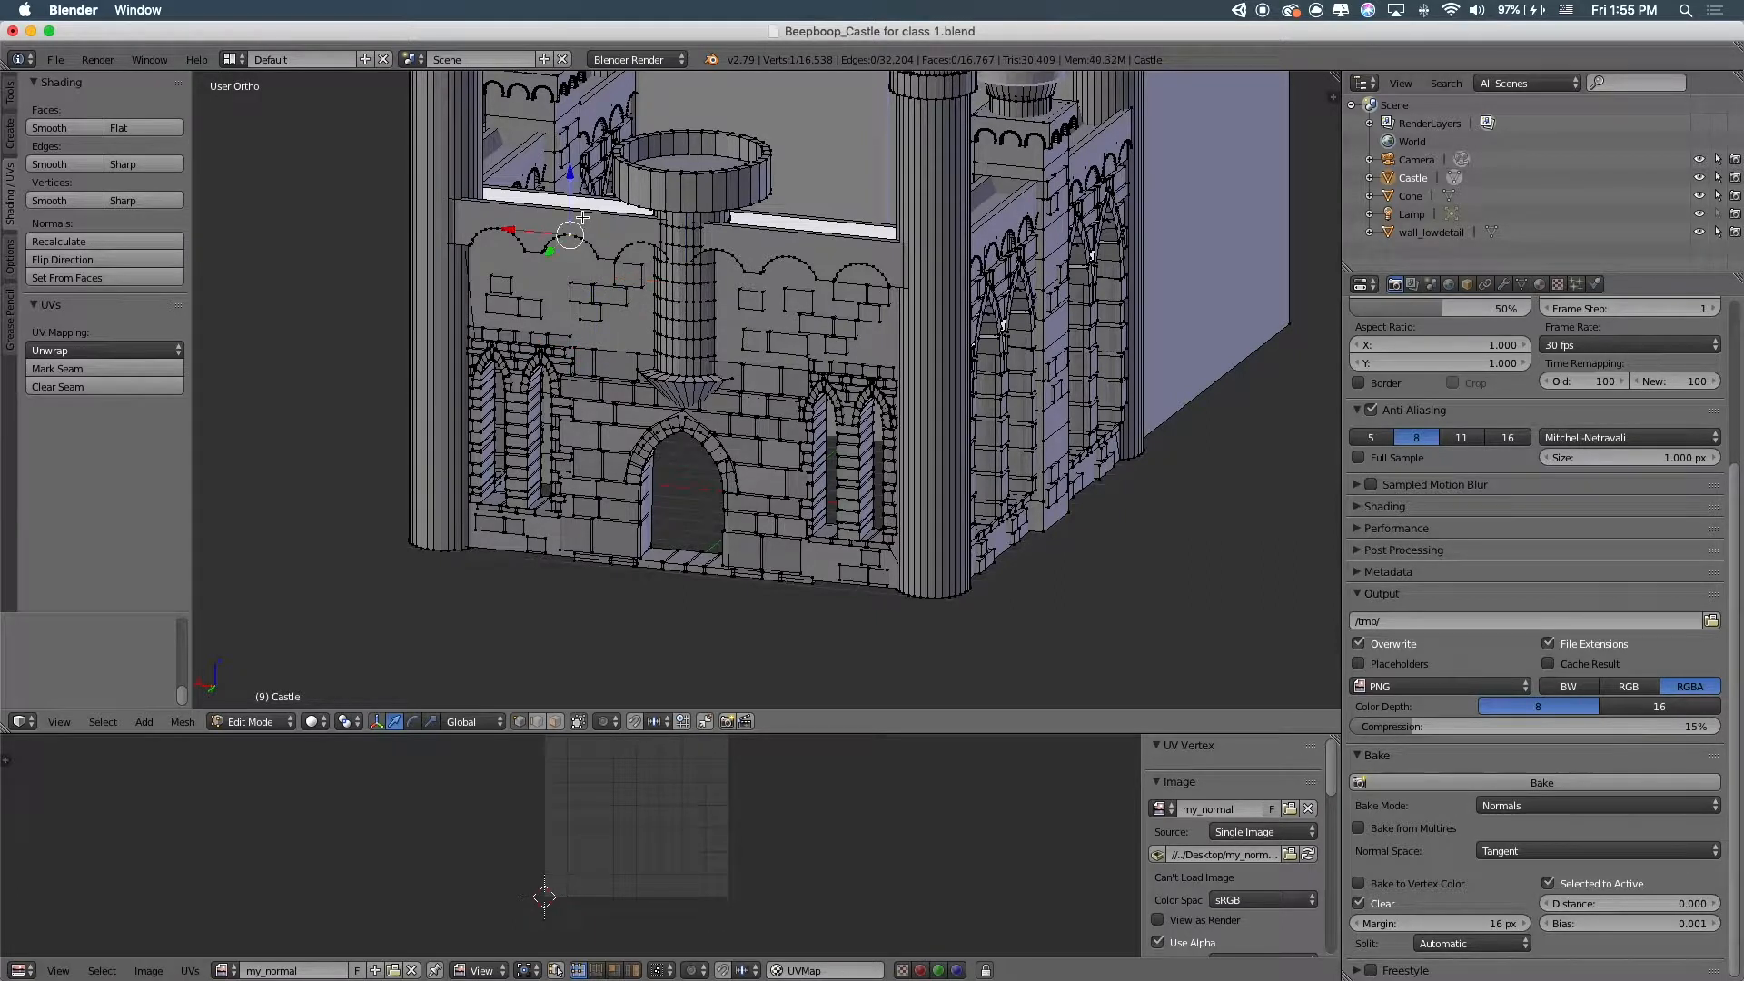
key(z)
scroll(596, 575, up, 3)
key(z)
shift+middle_drag(858, 588, 837, 300)
key(z)
right_click(998, 442)
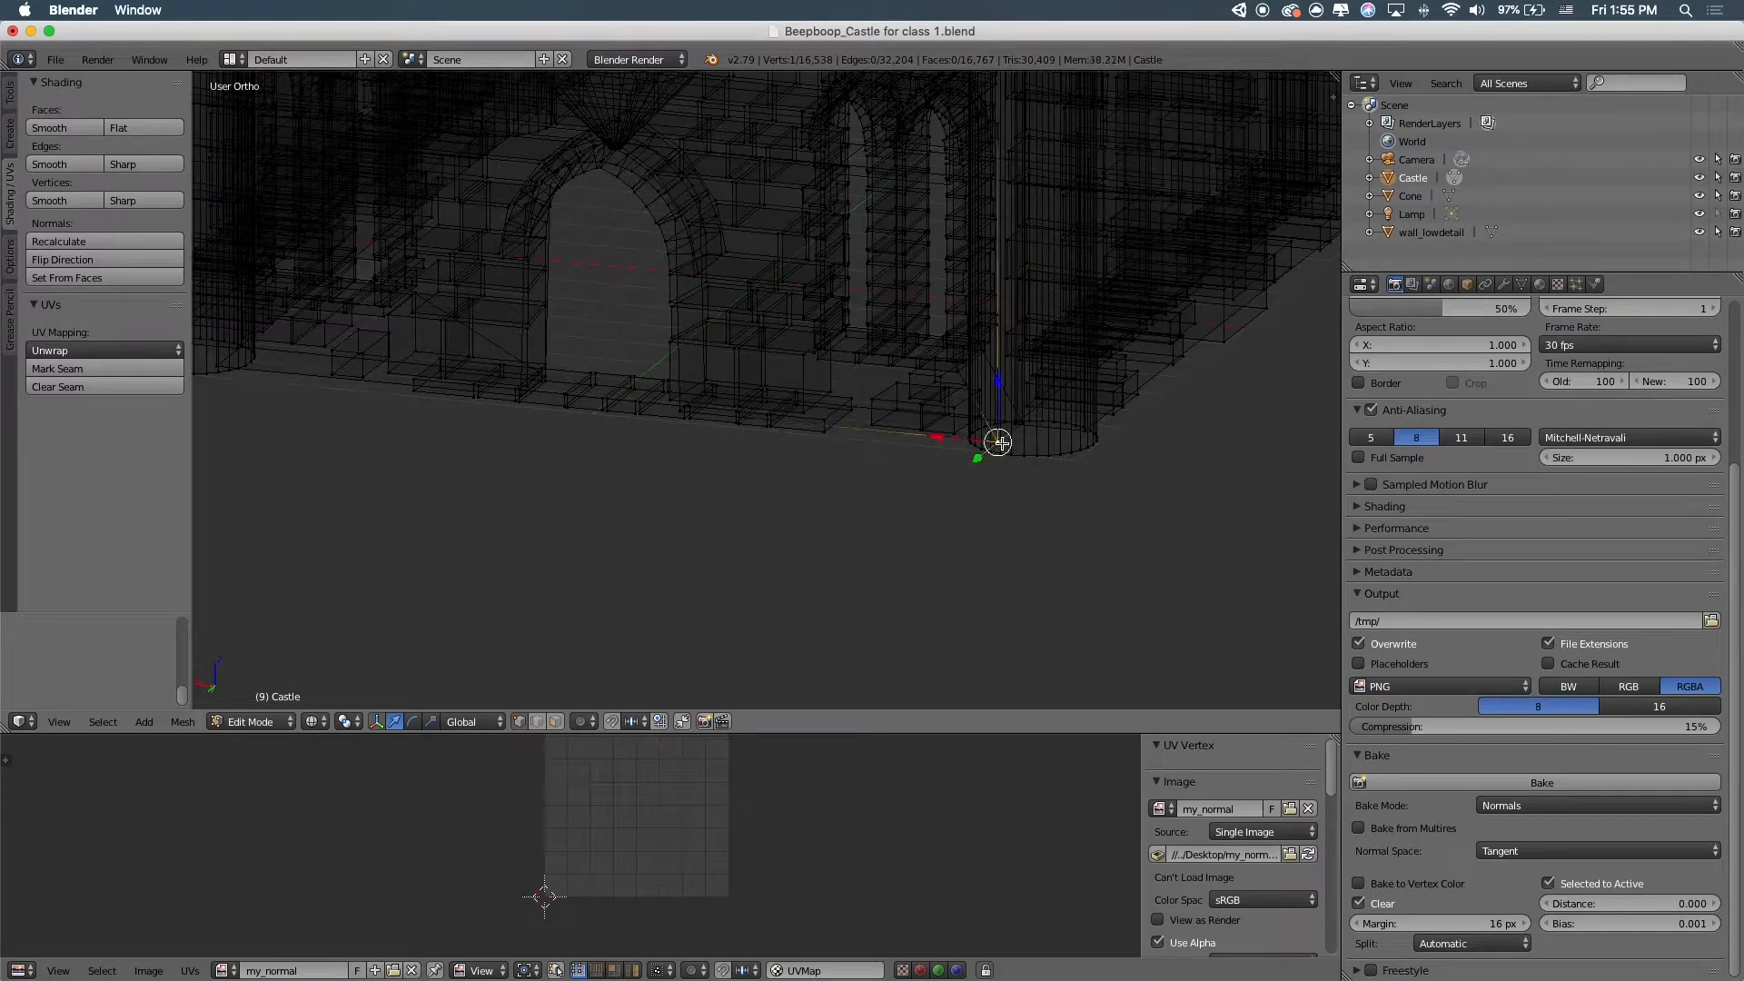
key(l)
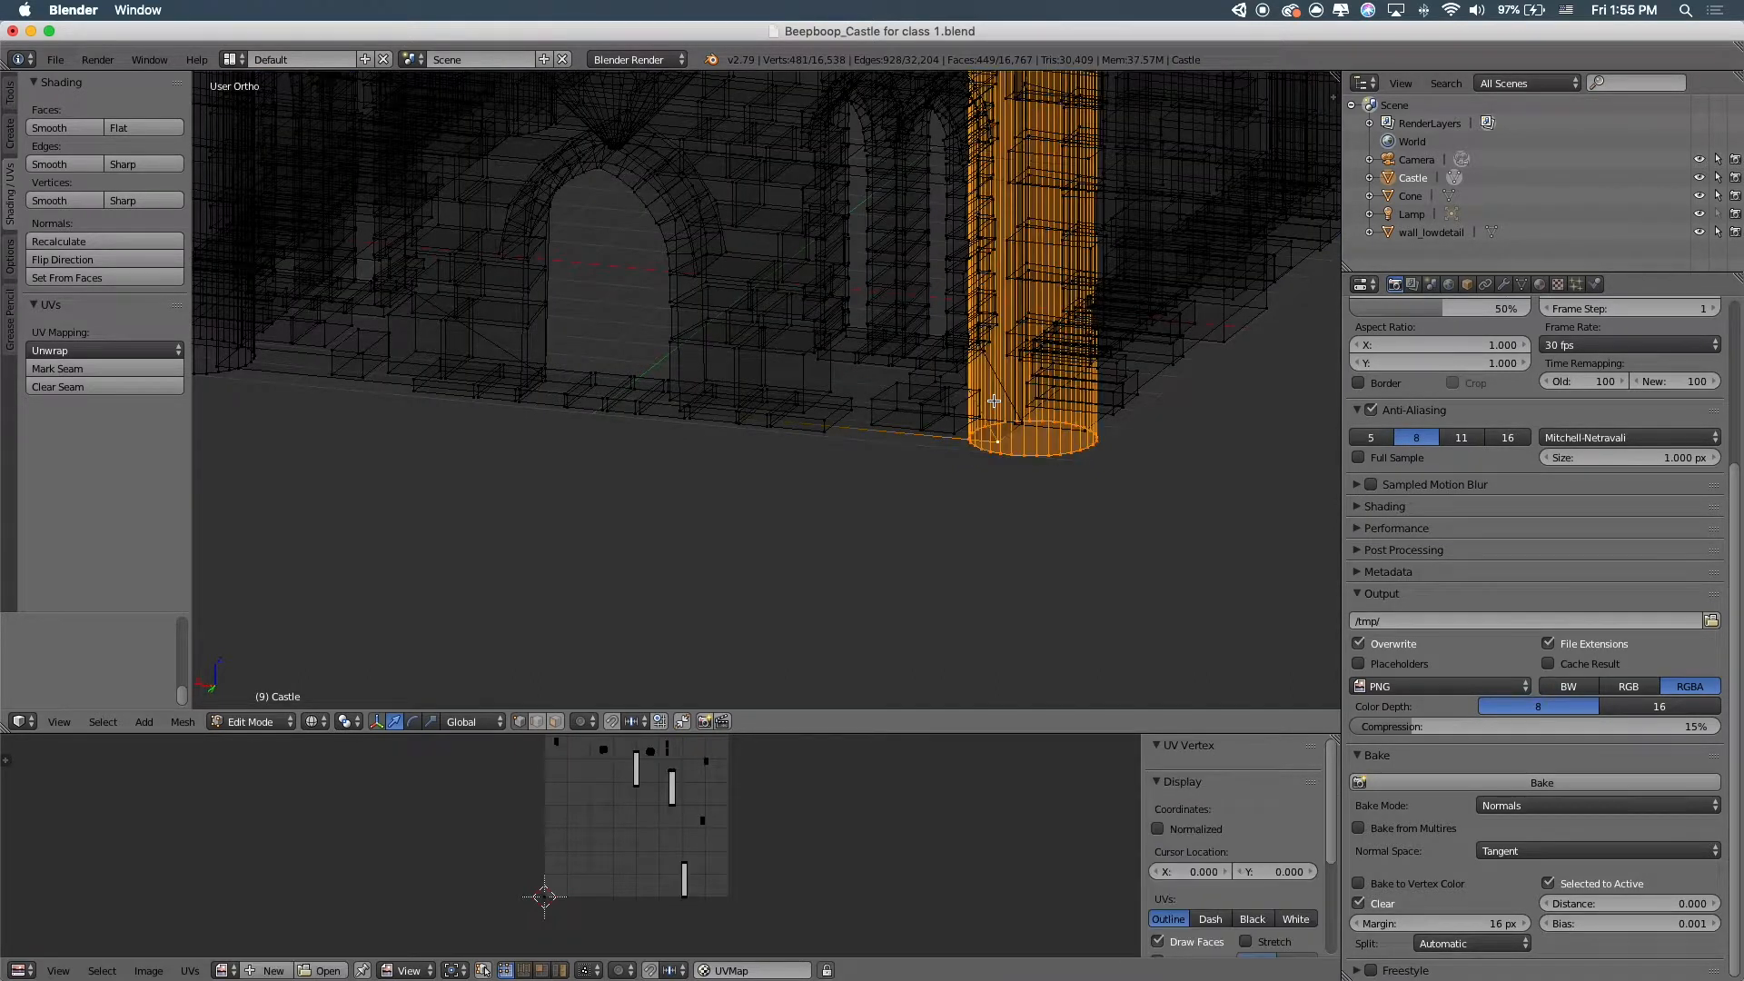
key(a)
key(z)
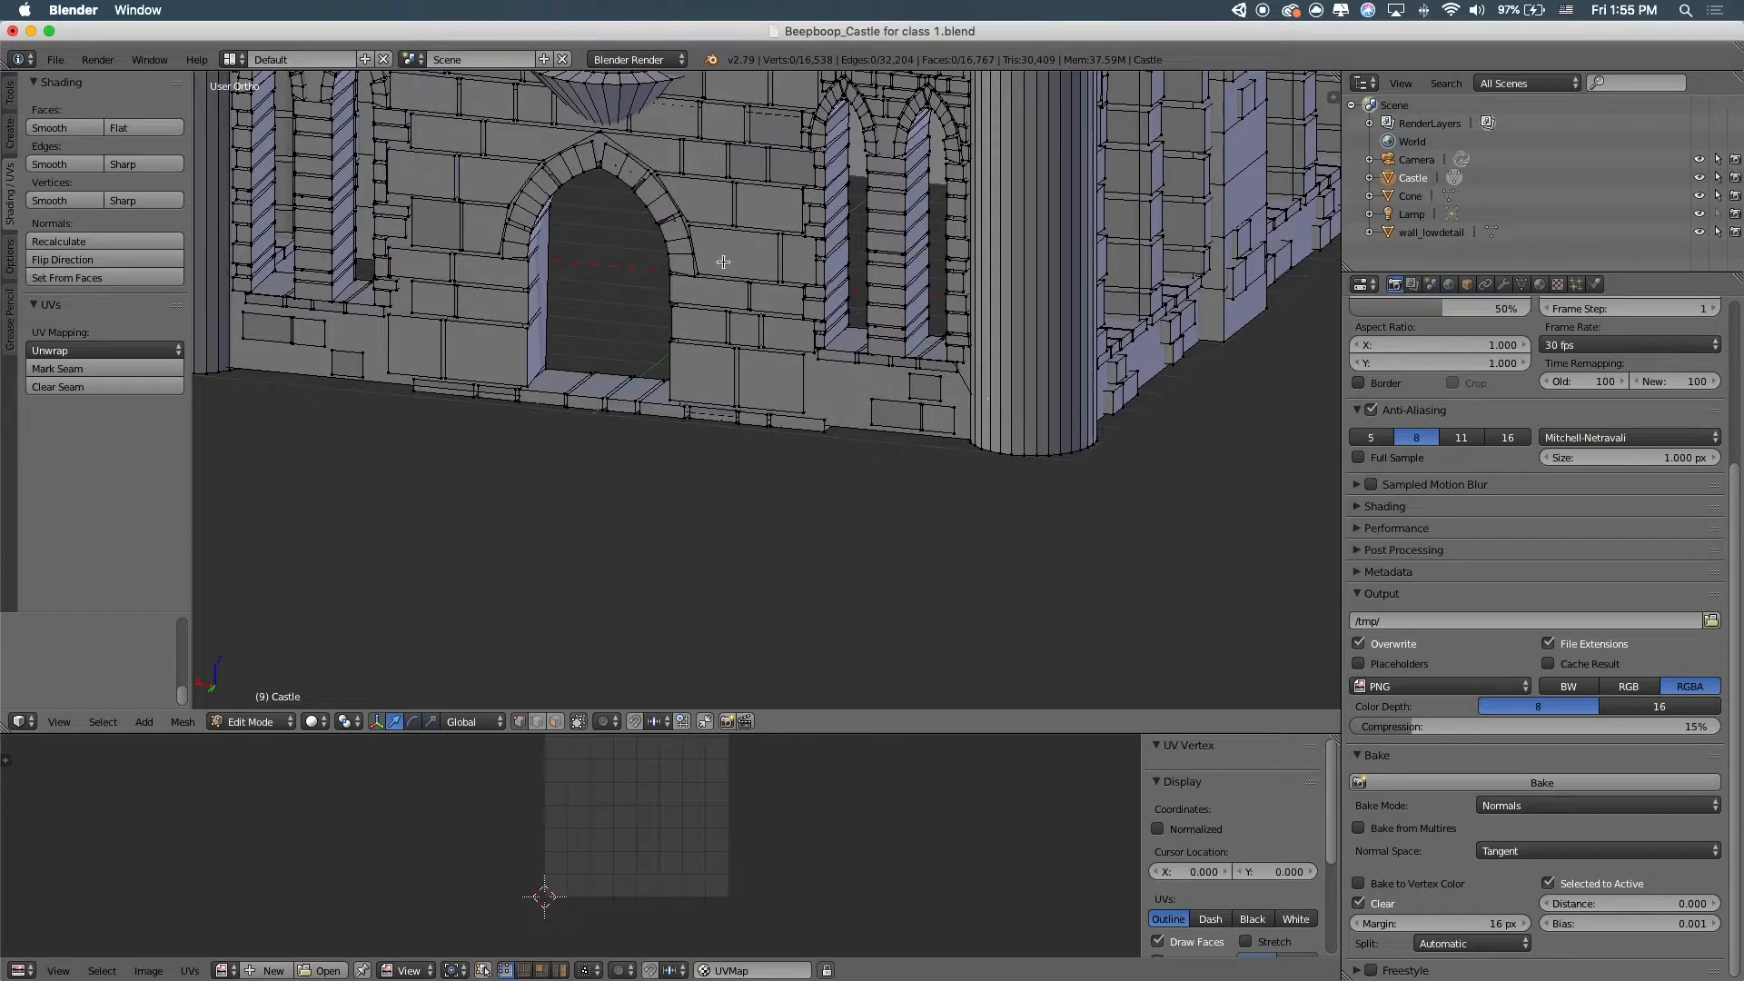
Separate the round balcony turret above the entrance of the front wall into its own object
scroll(723, 261, down, 6)
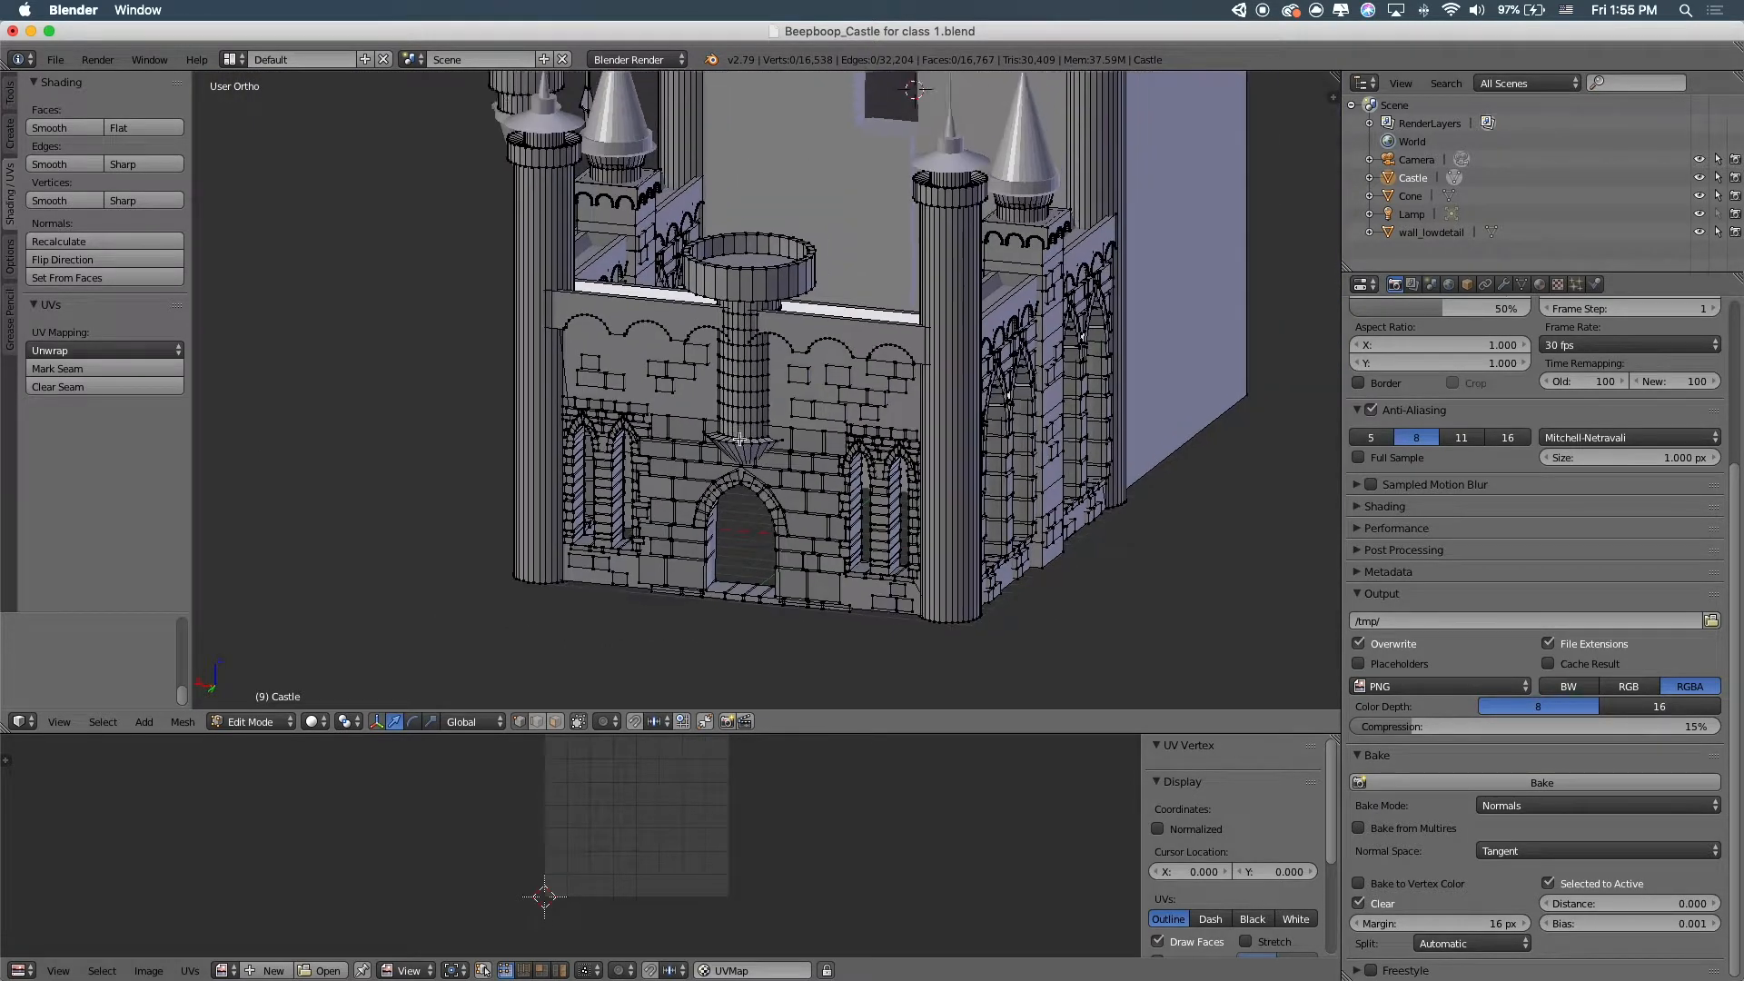
shift+middle_drag(740, 440, 640, 499)
key(l)
key(p)
click(645, 336)
Separate the front wall's left corner column from the Castle mesh as its own object
right_click(915, 235)
right_click(453, 304)
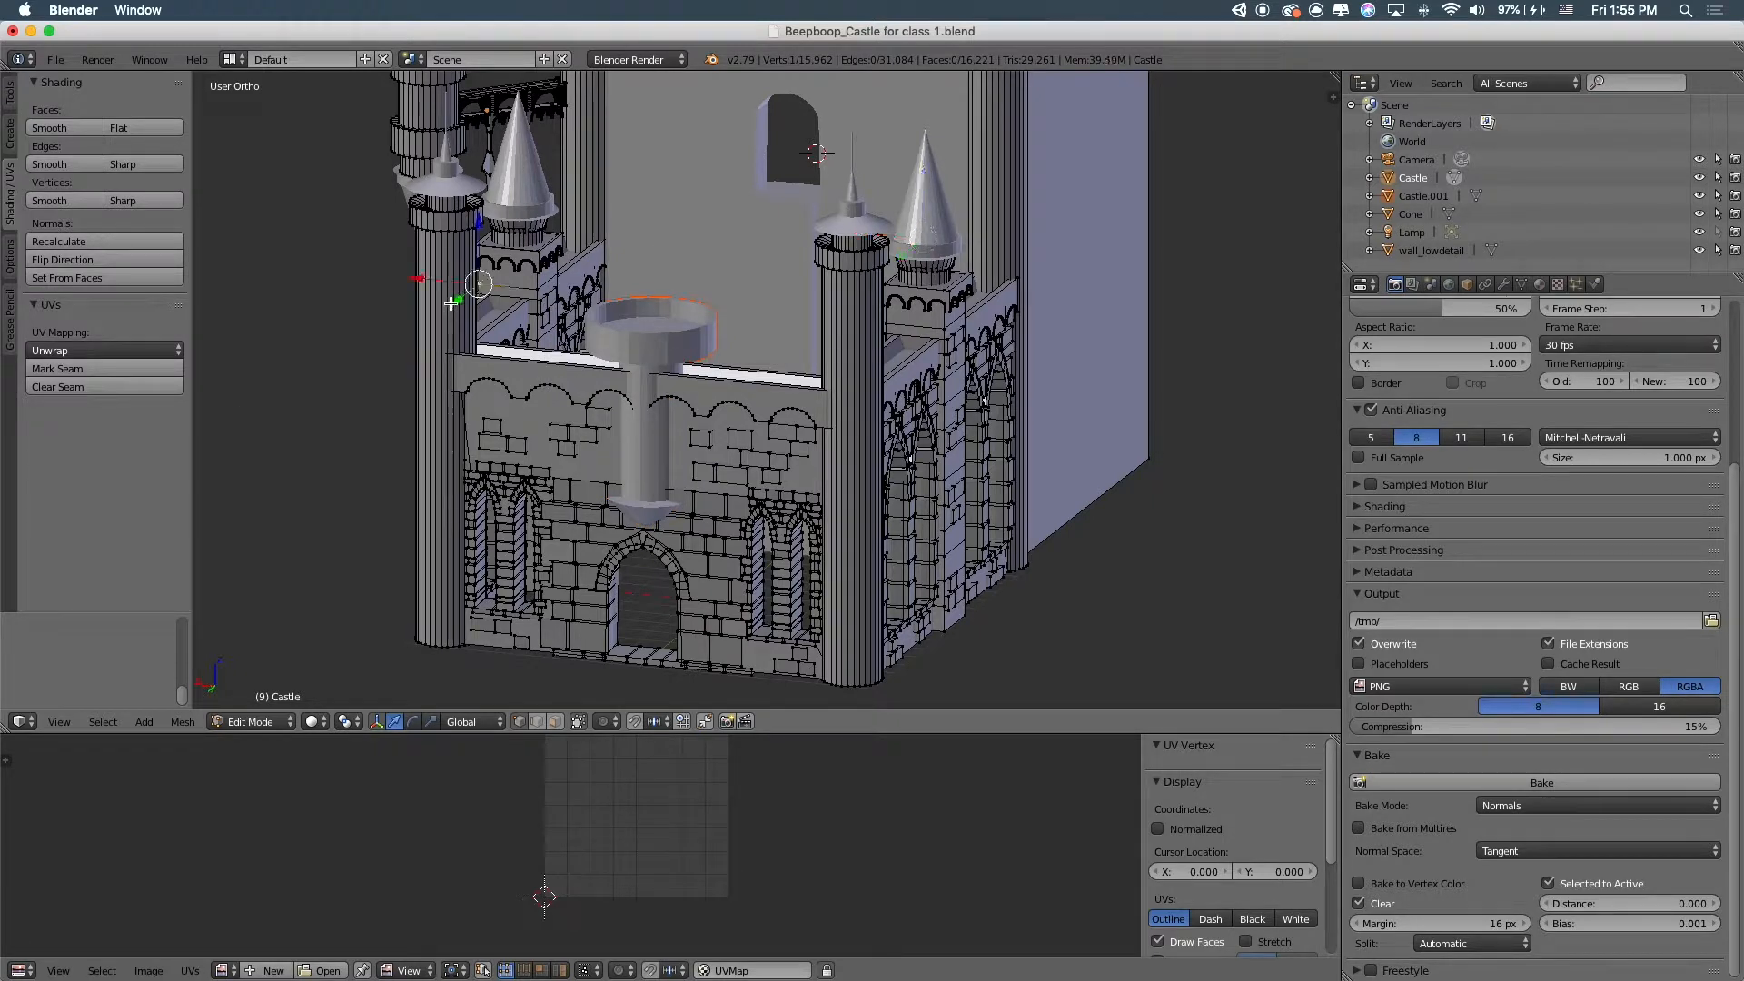
right_click(433, 223)
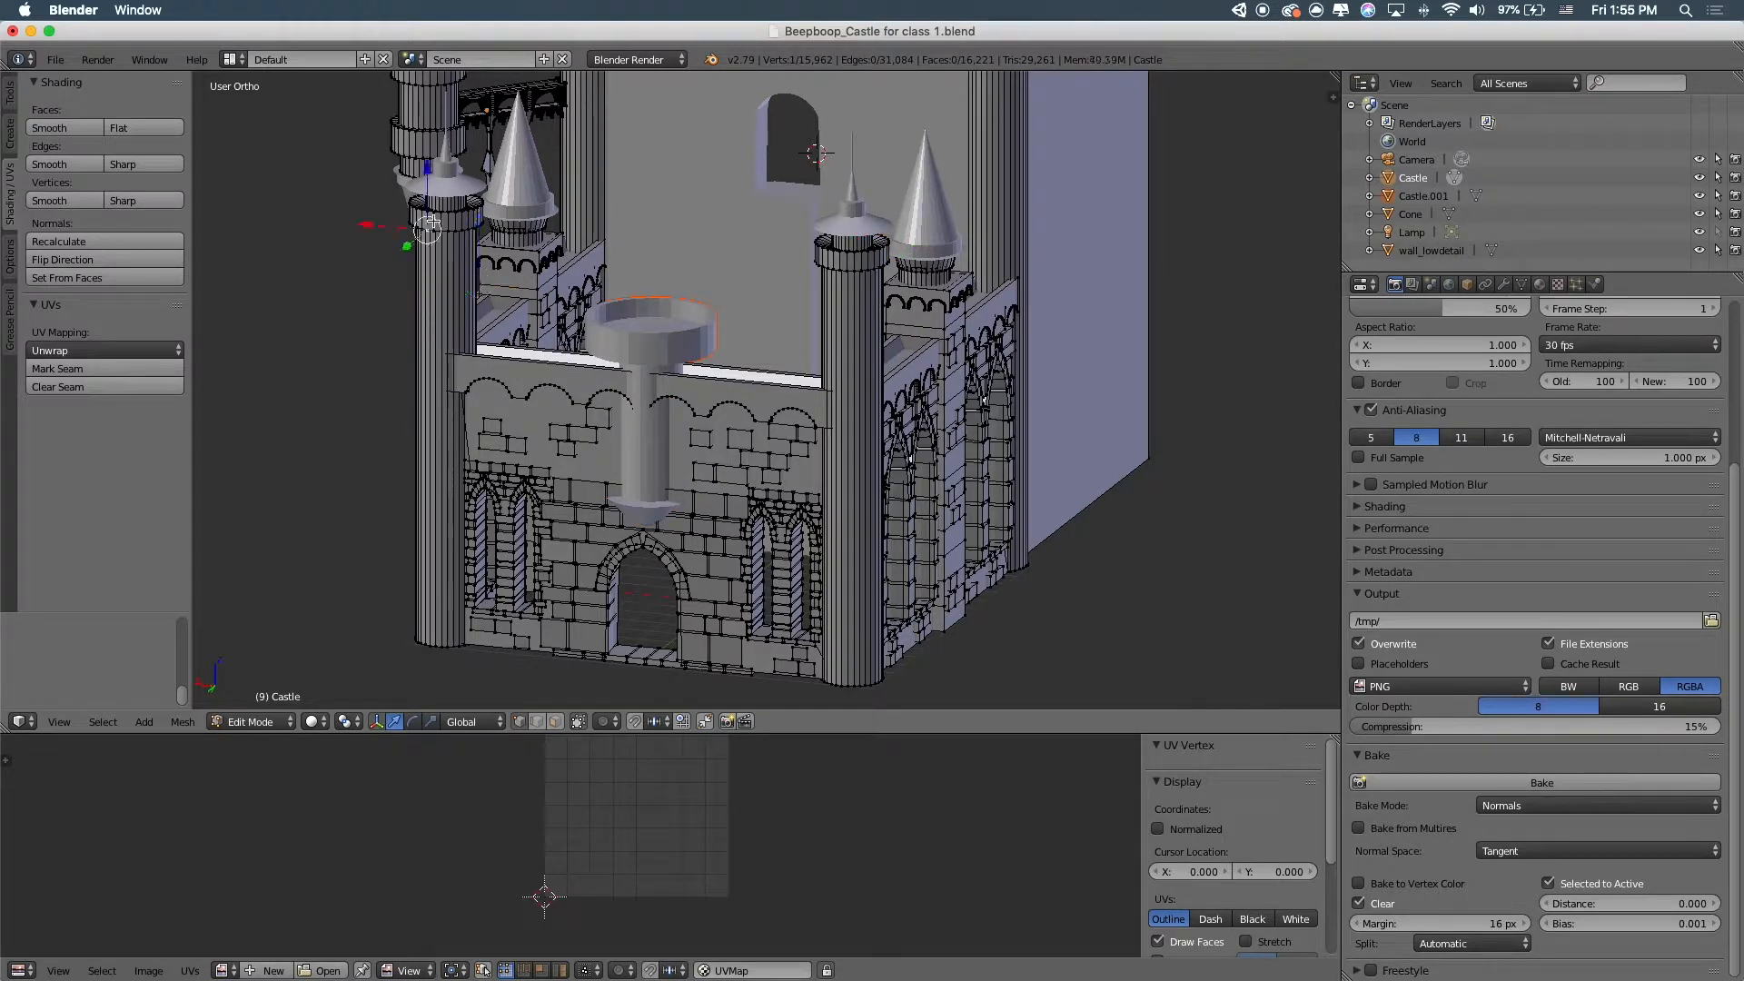
key(l)
key(p)
click(435, 225)
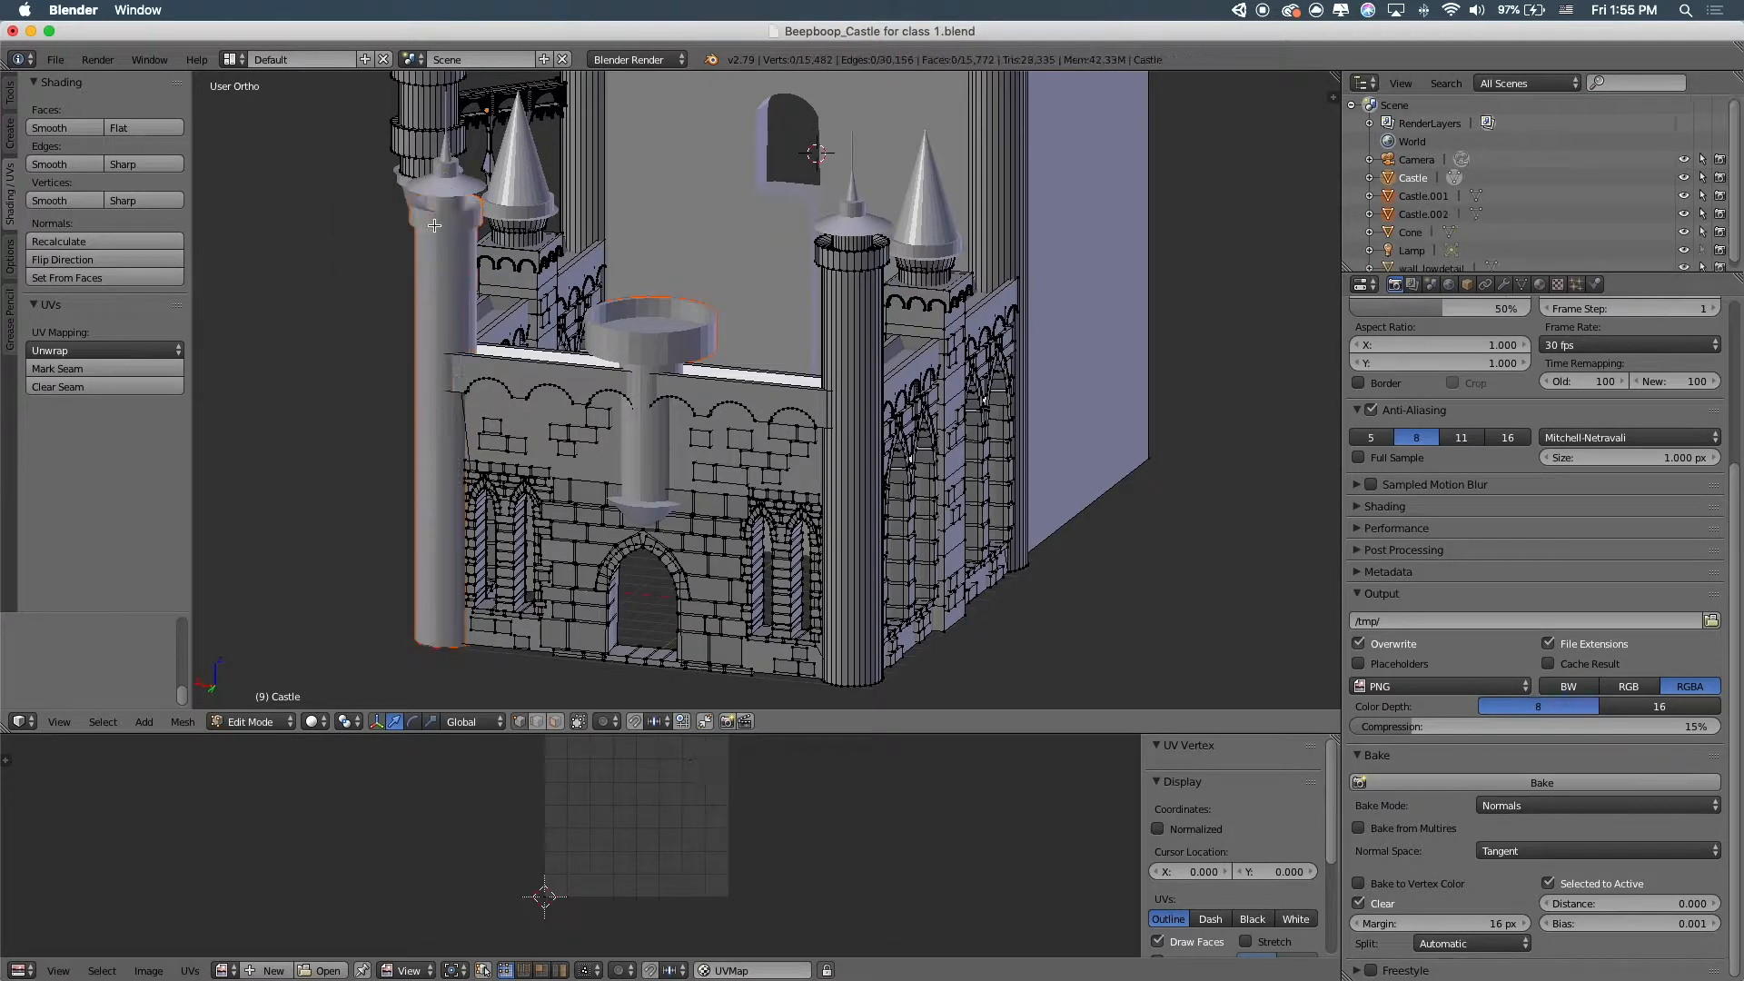
Separate the front wall's right corner column from the Castle mesh as its own object
right_click(847, 255)
key(p)
click(848, 271)
right_click(846, 270)
key(ctrl+l)
key(p)
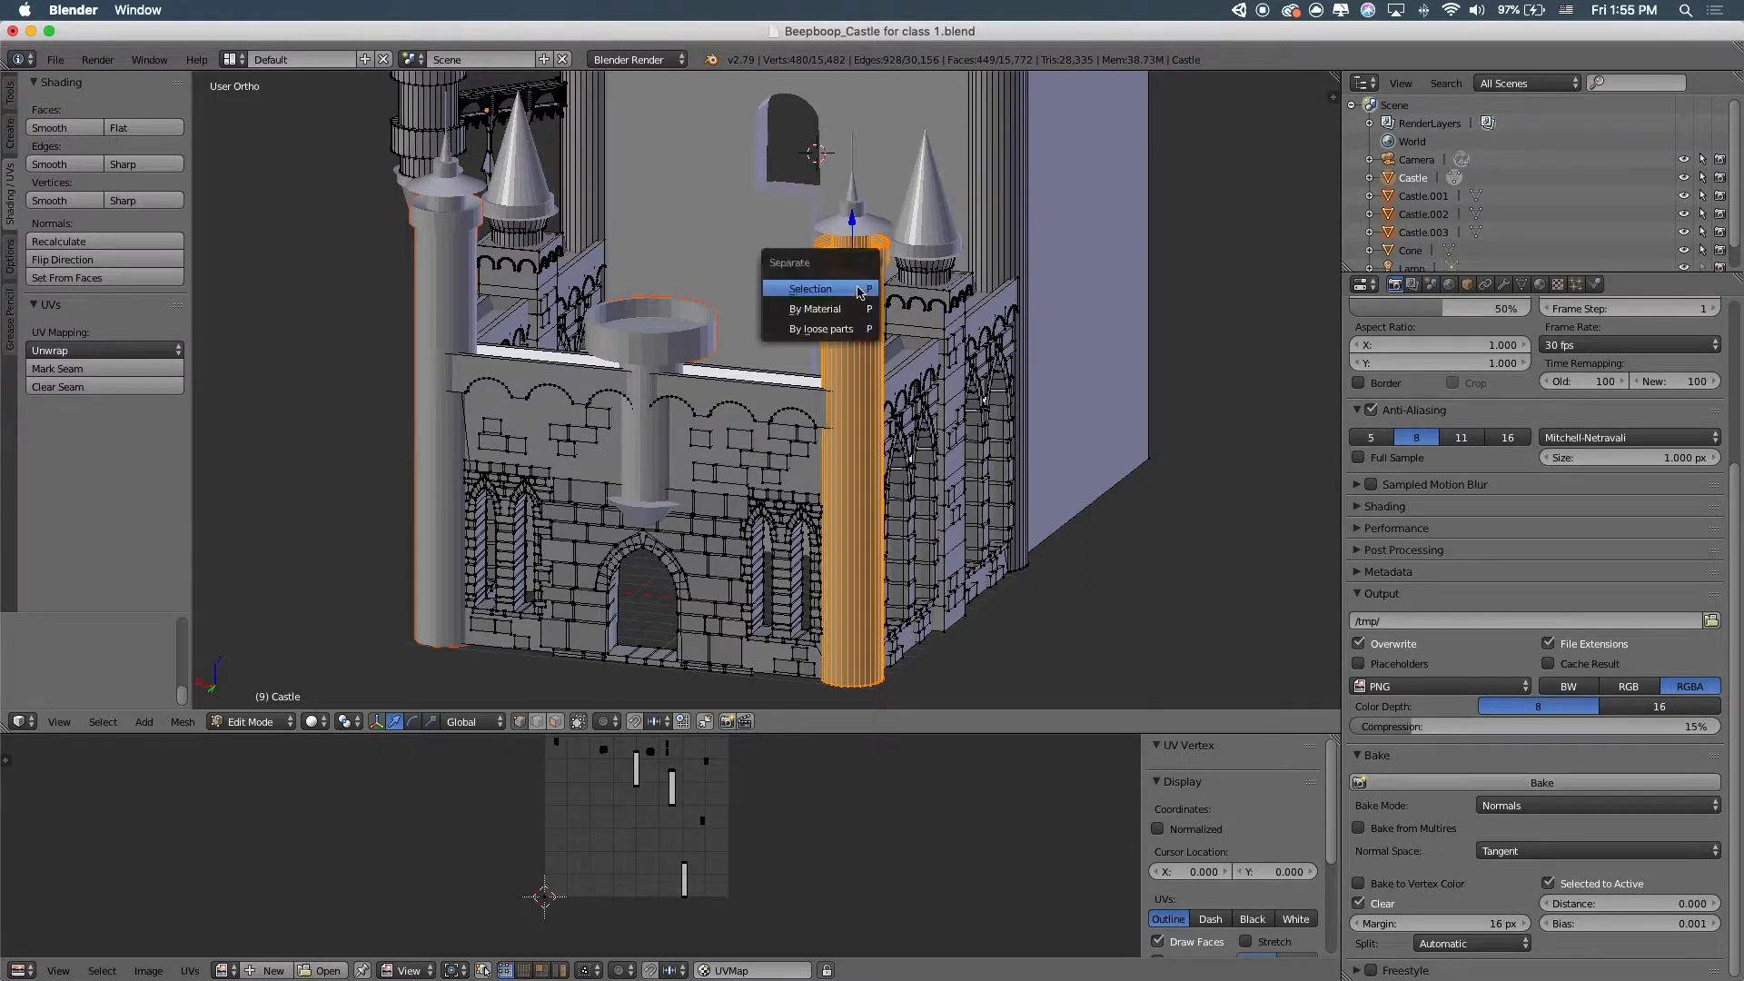
click(857, 287)
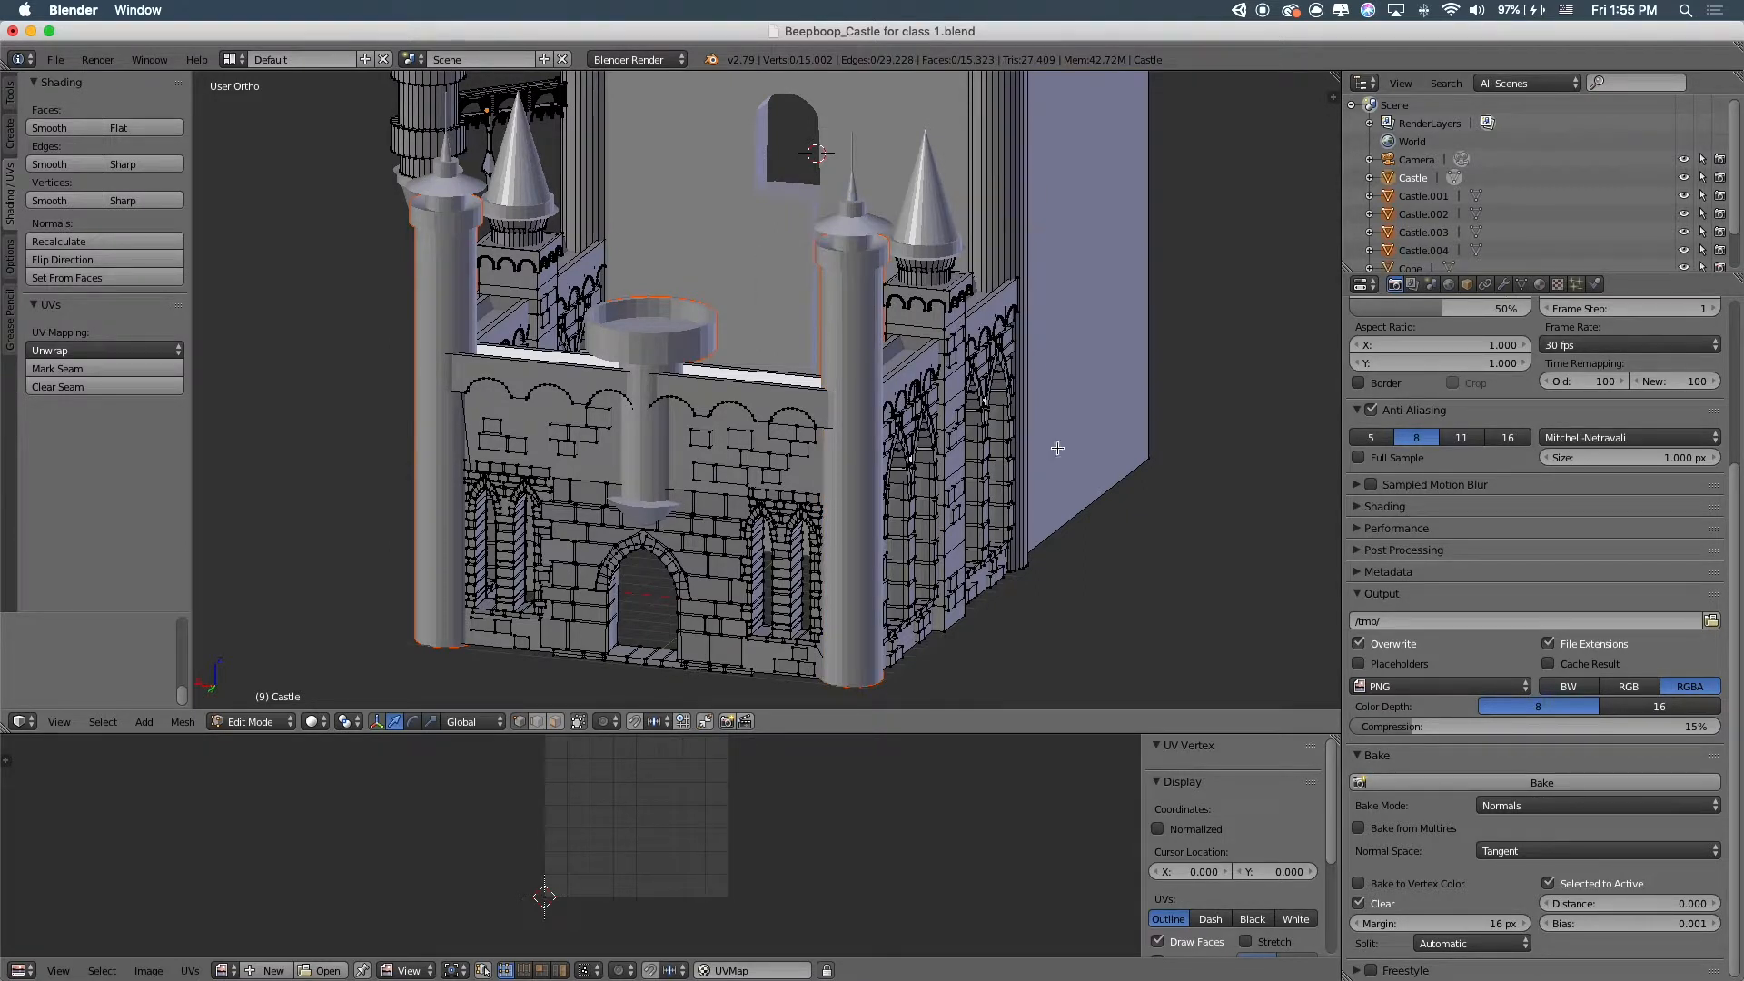
Separate the right rear corner column from the Castle mesh as its own object
key(l)
key(p)
click(1026, 504)
Separate the left rear corner column from the Castle mesh as its own object
scroll(502, 245, down, 3)
middle_drag(768, 97, 780, 103)
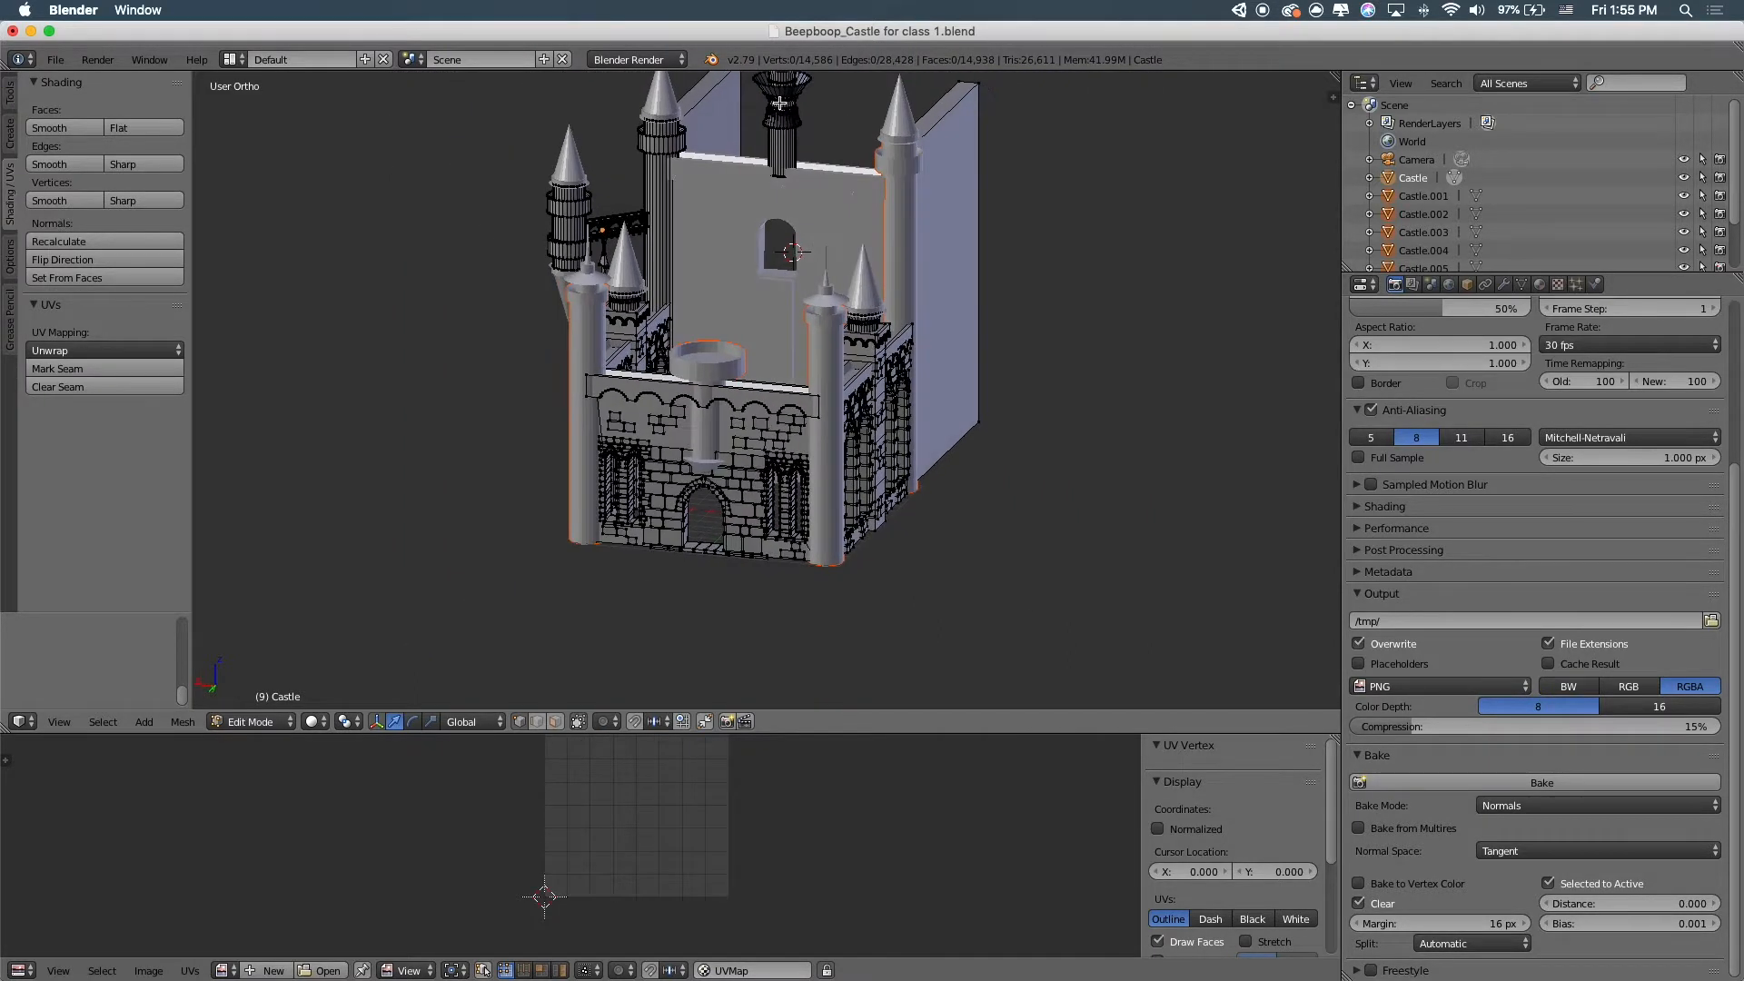
right_click(677, 150)
key(l)
key(p)
click(671, 151)
Lasso-select the hanging side turret with its connecting bridge and separate it from the Castle mesh
middle_drag(659, 172, 703, 267)
right_click(676, 305)
scroll(700, 307, up, 5)
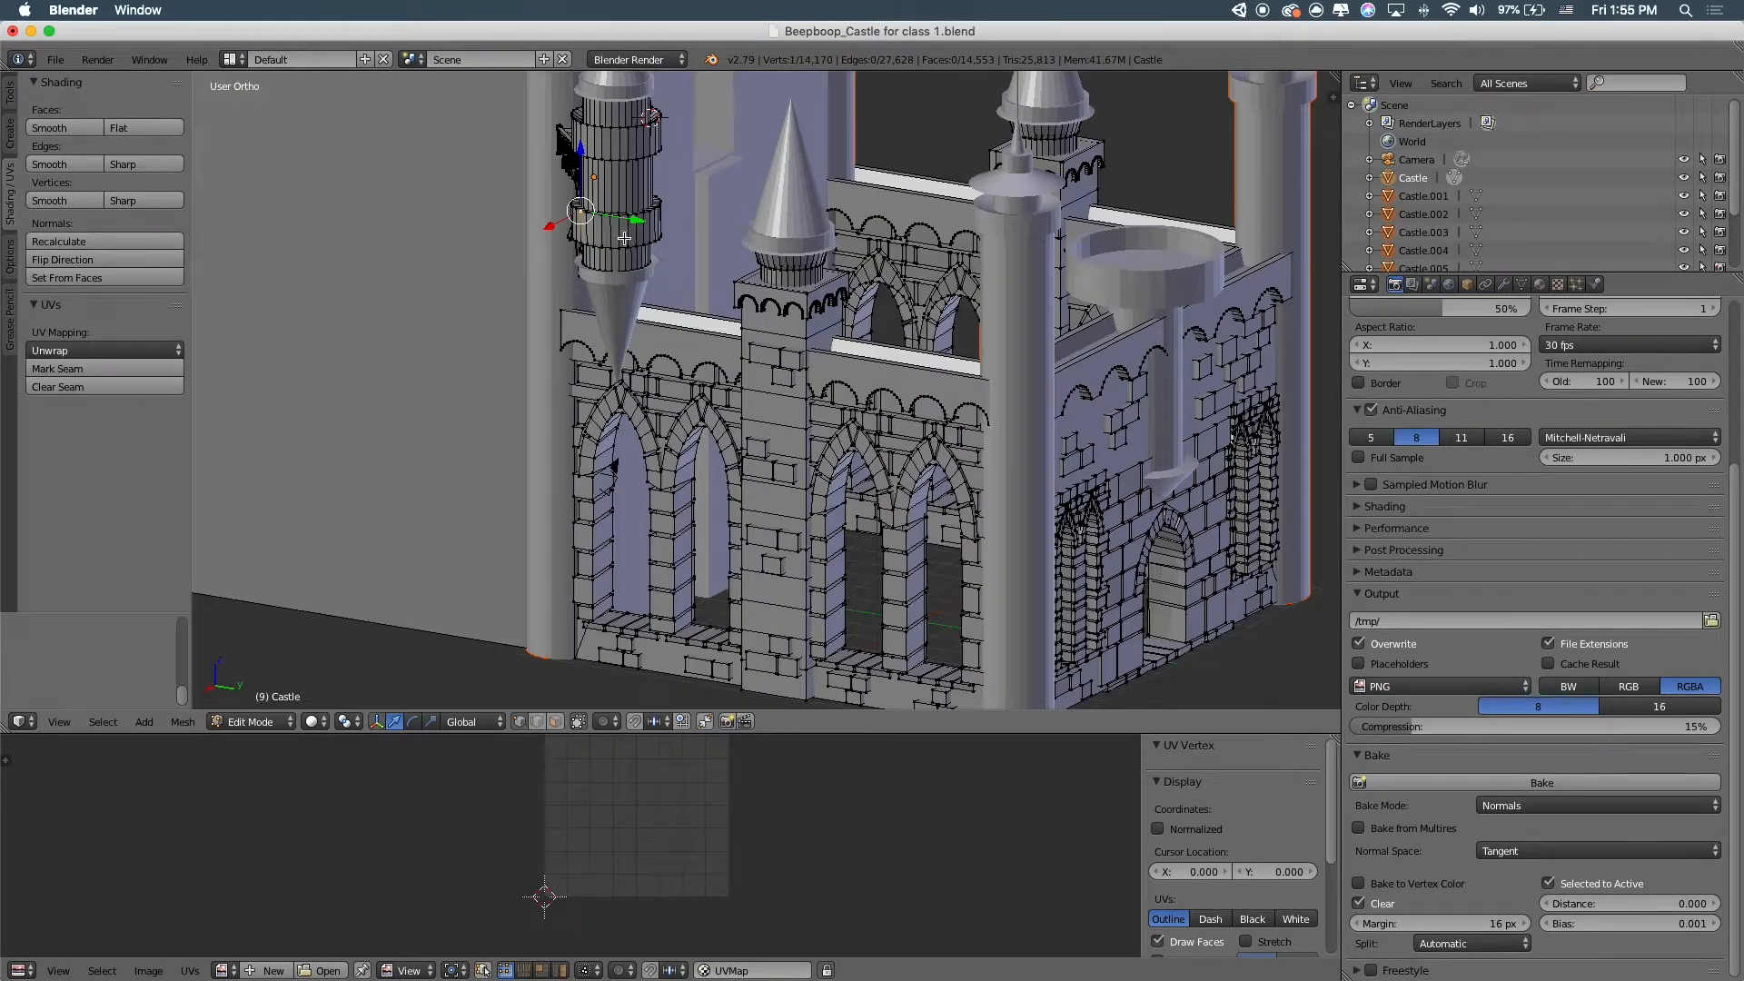
key(l)
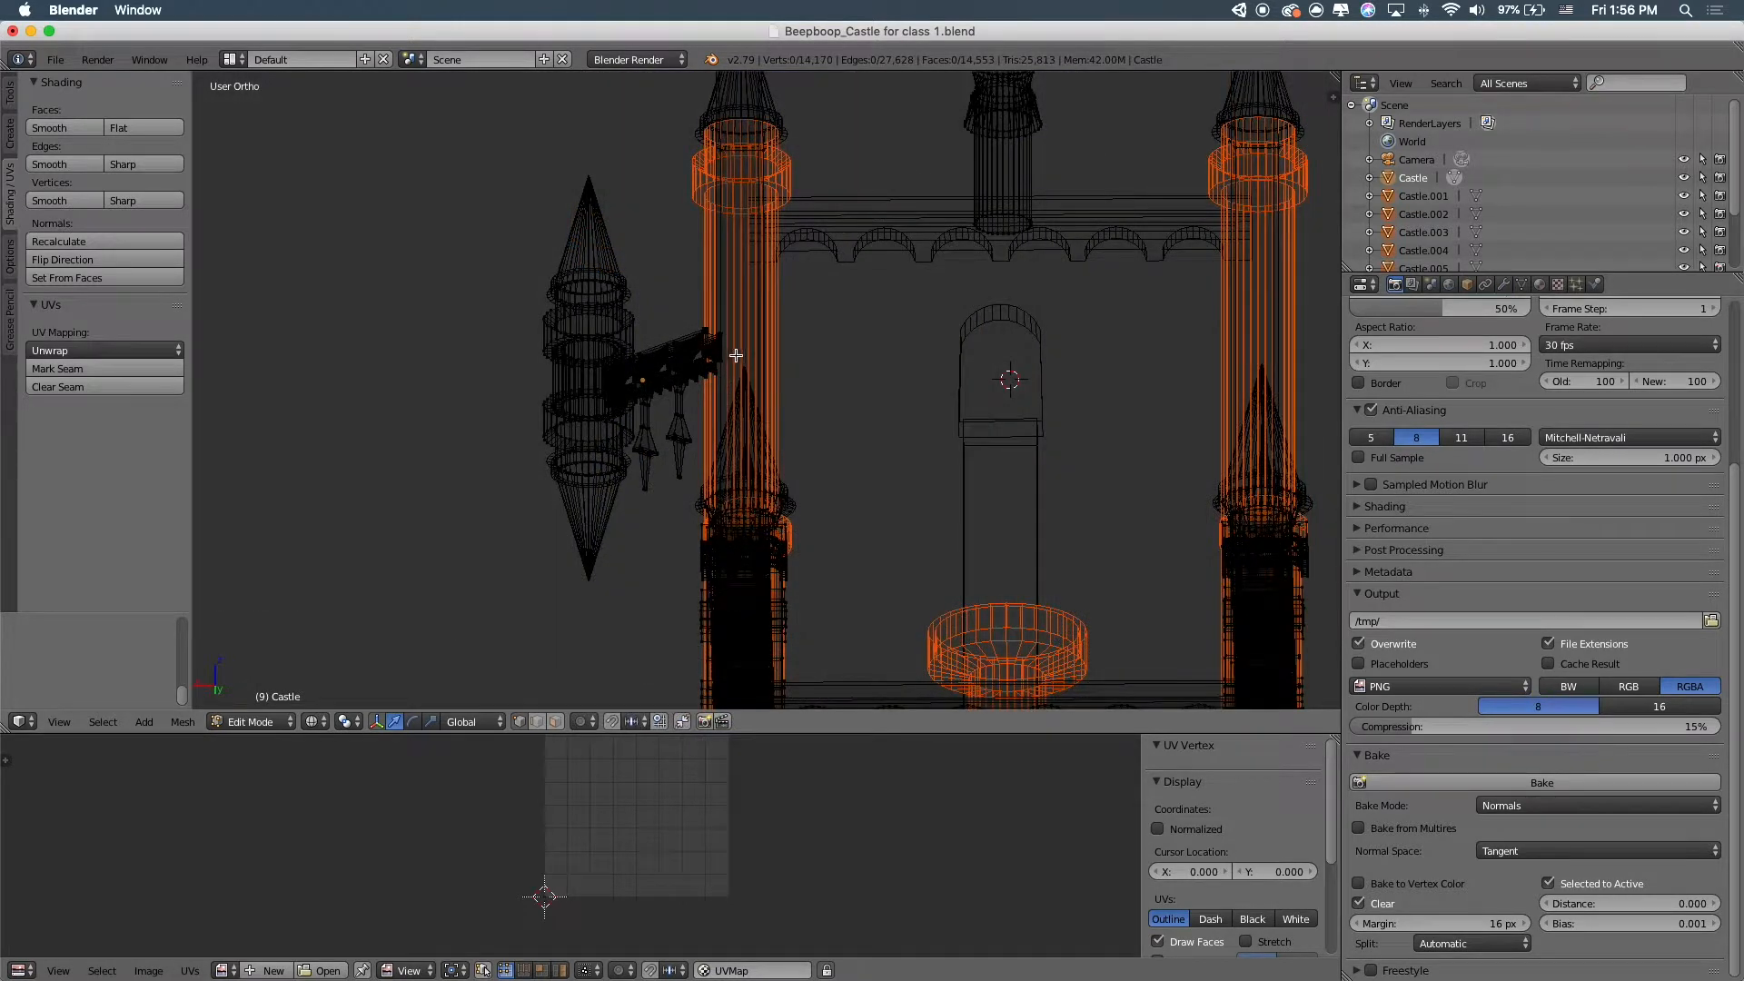
mouse_move(736, 355)
ctrl+mouse_down()
mouse_move(611, 626)
mouse_move(495, 93)
mouse_move(642, 105)
mouse_move(735, 289)
ctrl+mouse_up()
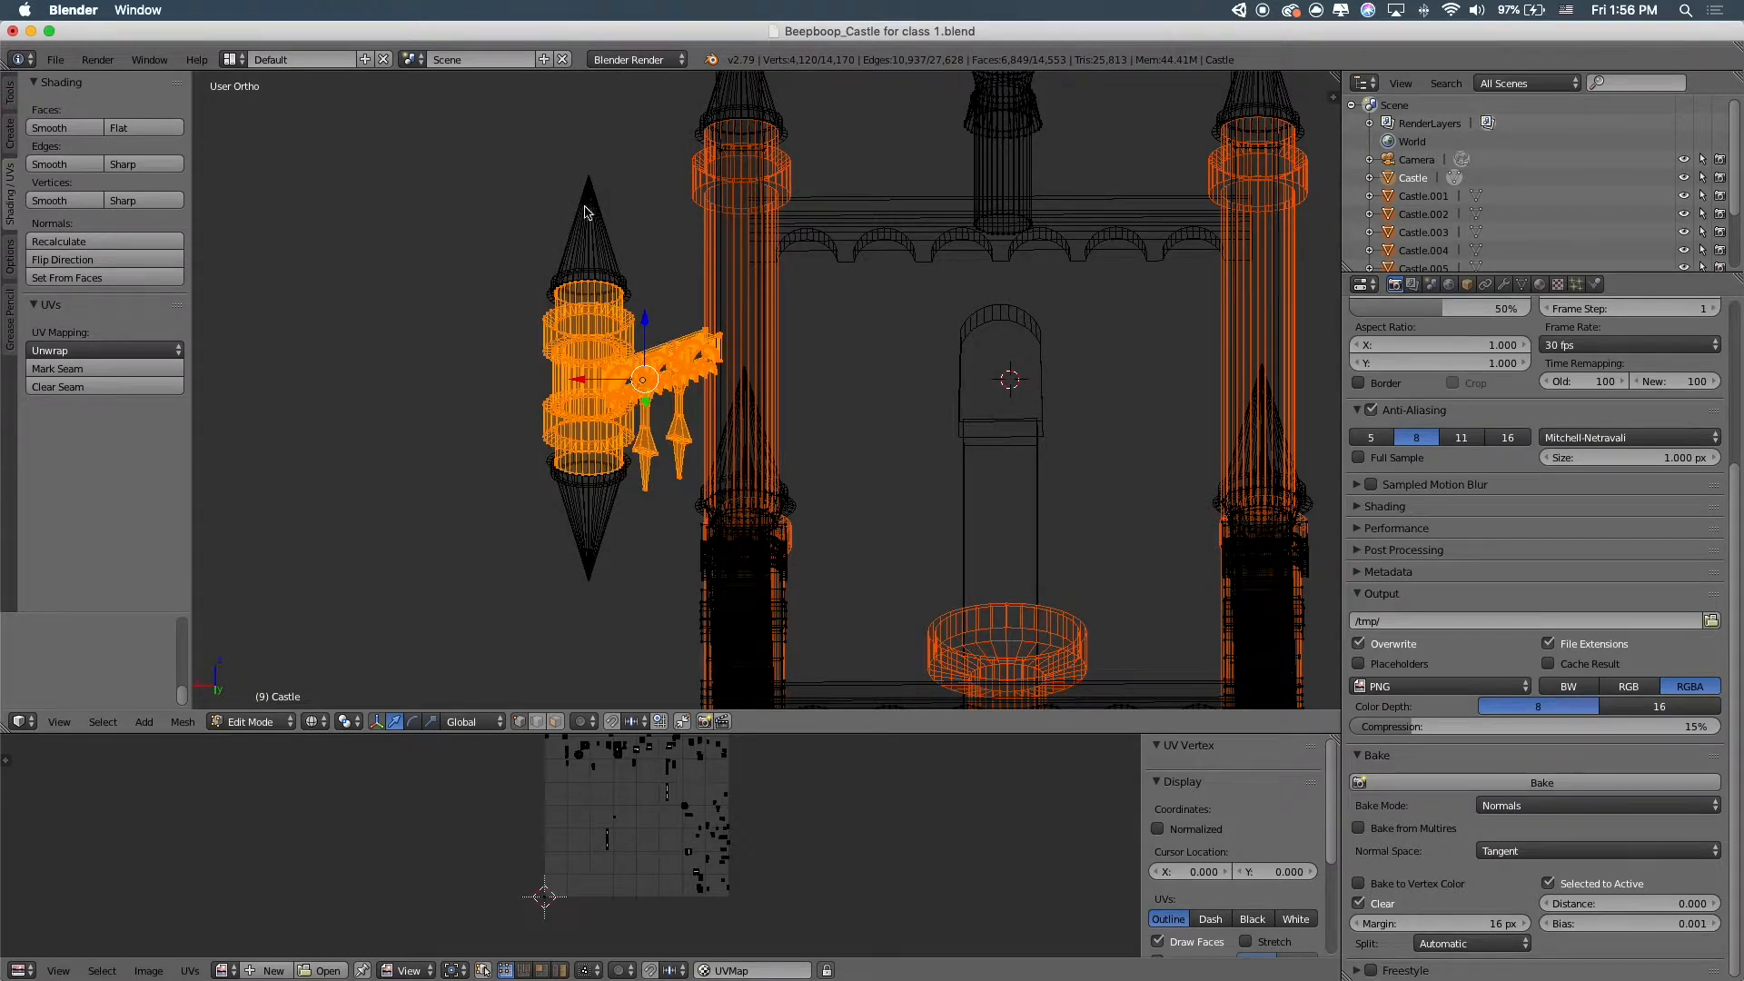
key(a)
Hide all the separated castle pieces, the Cone object and wall_lowdetail so only the Castle mesh shows
scroll(630, 272, down, 5)
key(z)
mouse_move(917, 626)
shift+middle_down()
mouse_move(778, 475)
mouse_move(837, 396)
shift+middle_up()
key(a)
key(a)
key(a)
scroll(829, 441, up, 4)
scroll(835, 396, down, 4)
key(a)
scroll(1544, 200, down, 1)
scroll(1689, 209, up, 1)
drag(1684, 196, 1684, 250)
scroll(1685, 234, down, 3)
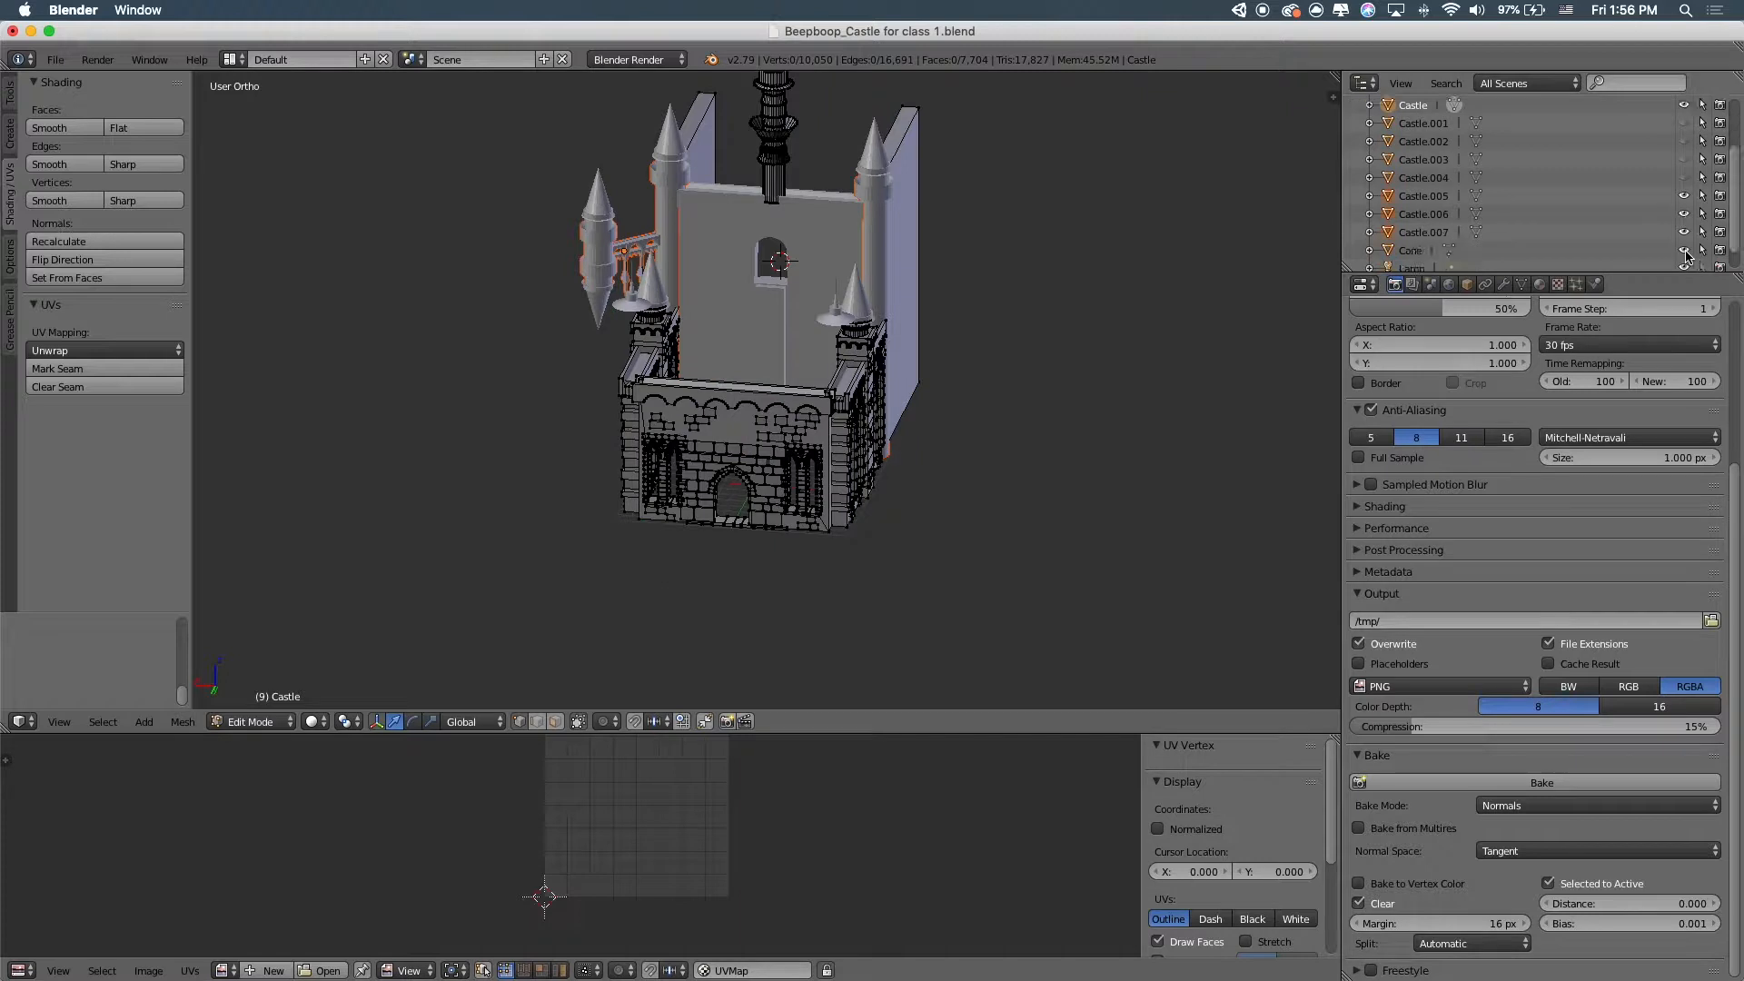
drag(1684, 173, 1685, 263)
Box-select the tall central spire, separate it from the Castle mesh and hide the new object
mouse_move(748, 363)
middle_down()
mouse_move(860, 589)
mouse_move(903, 572)
middle_up()
key(z)
key(b)
drag(817, 255, 923, 584)
key(p)
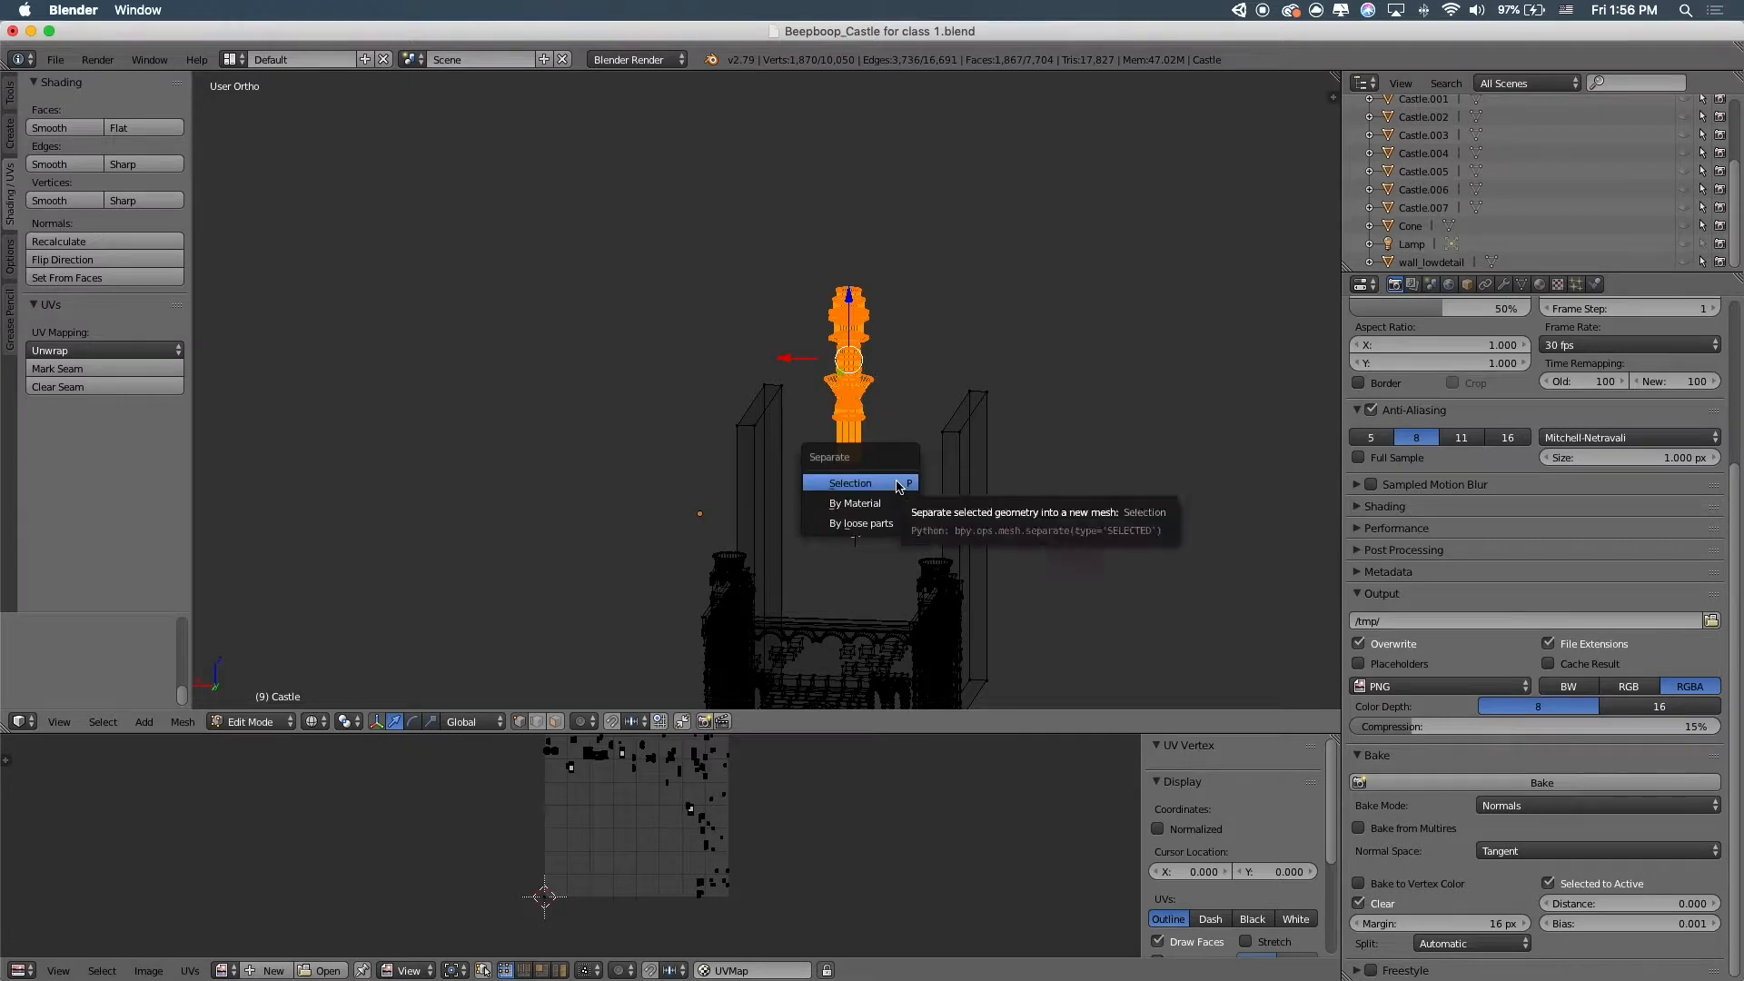
click(896, 483)
key(Tab)
right_click(858, 414)
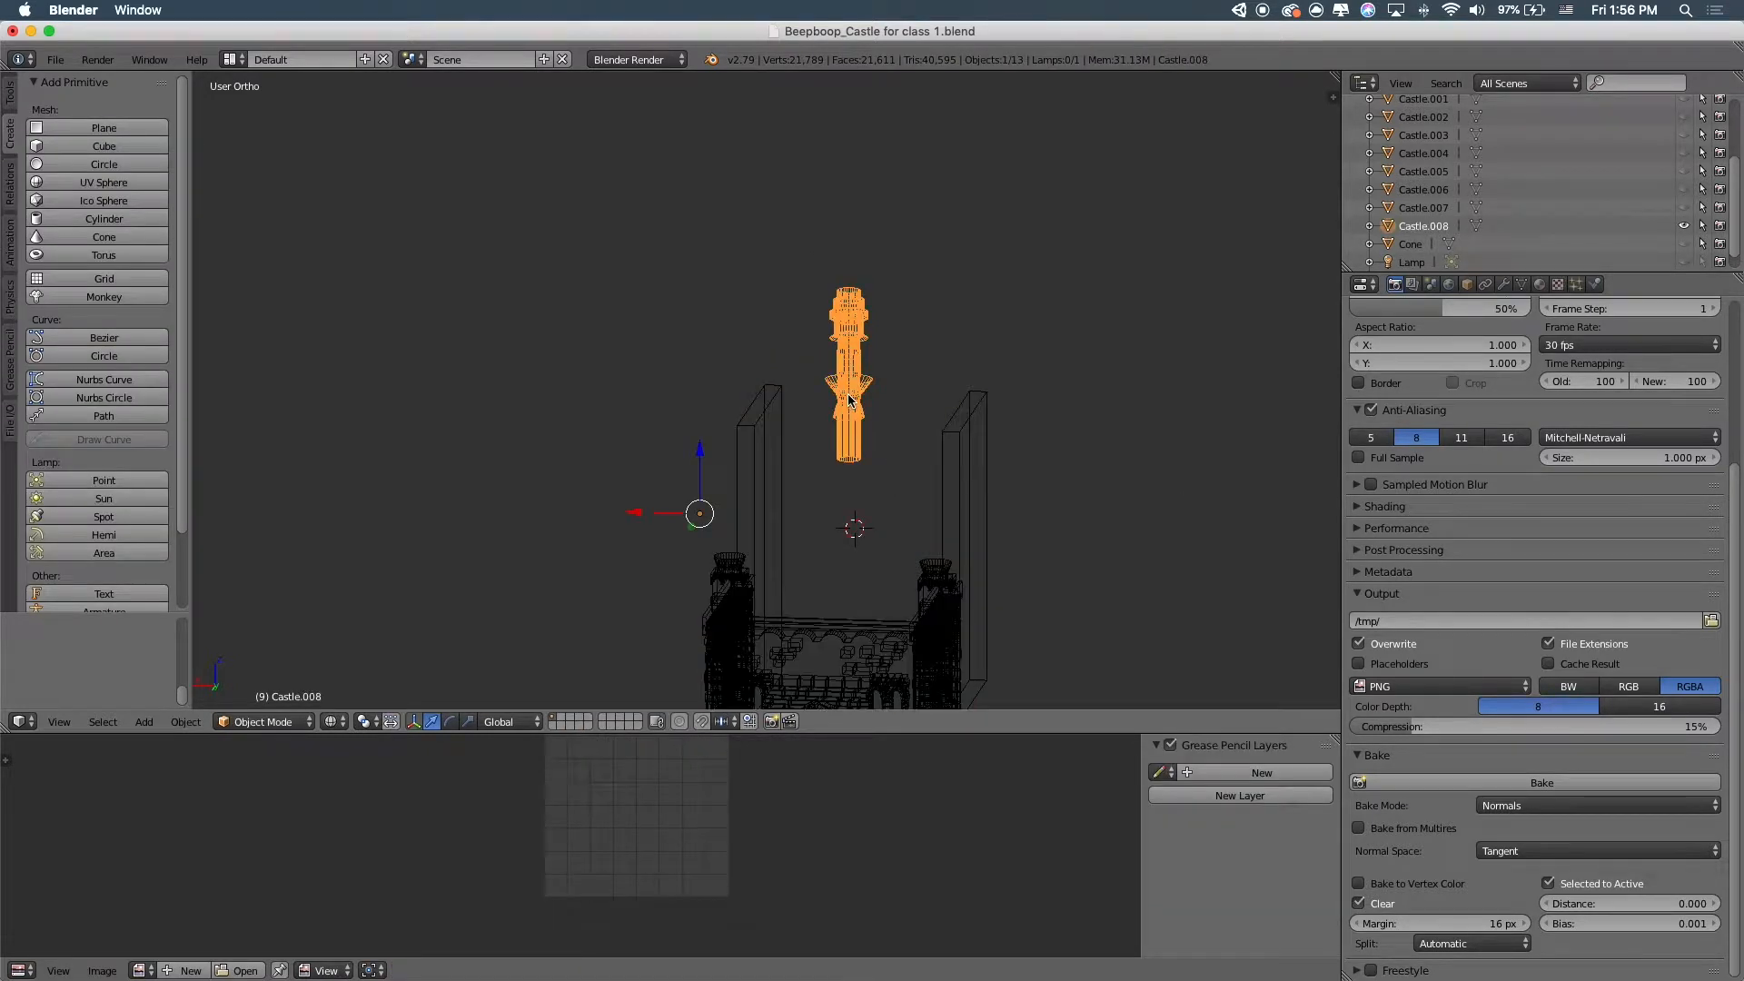
key(h)
Return to Edit Mode on the remaining Castle mesh and show it in solid shading
shift+middle_drag(985, 503, 986, 352)
right_click(881, 465)
key(Tab)
mouse_move(996, 545)
shift+middle_down()
mouse_move(1004, 447)
mouse_move(918, 477)
shift+middle_up()
key(z)
Select the linked arched parapets along the castle walls together with the round rims on both square towers
scroll(919, 476, up, 6)
shift+middle_drag(1042, 469, 959, 341)
middle_drag(985, 342, 932, 356)
middle_drag(779, 345, 1133, 160)
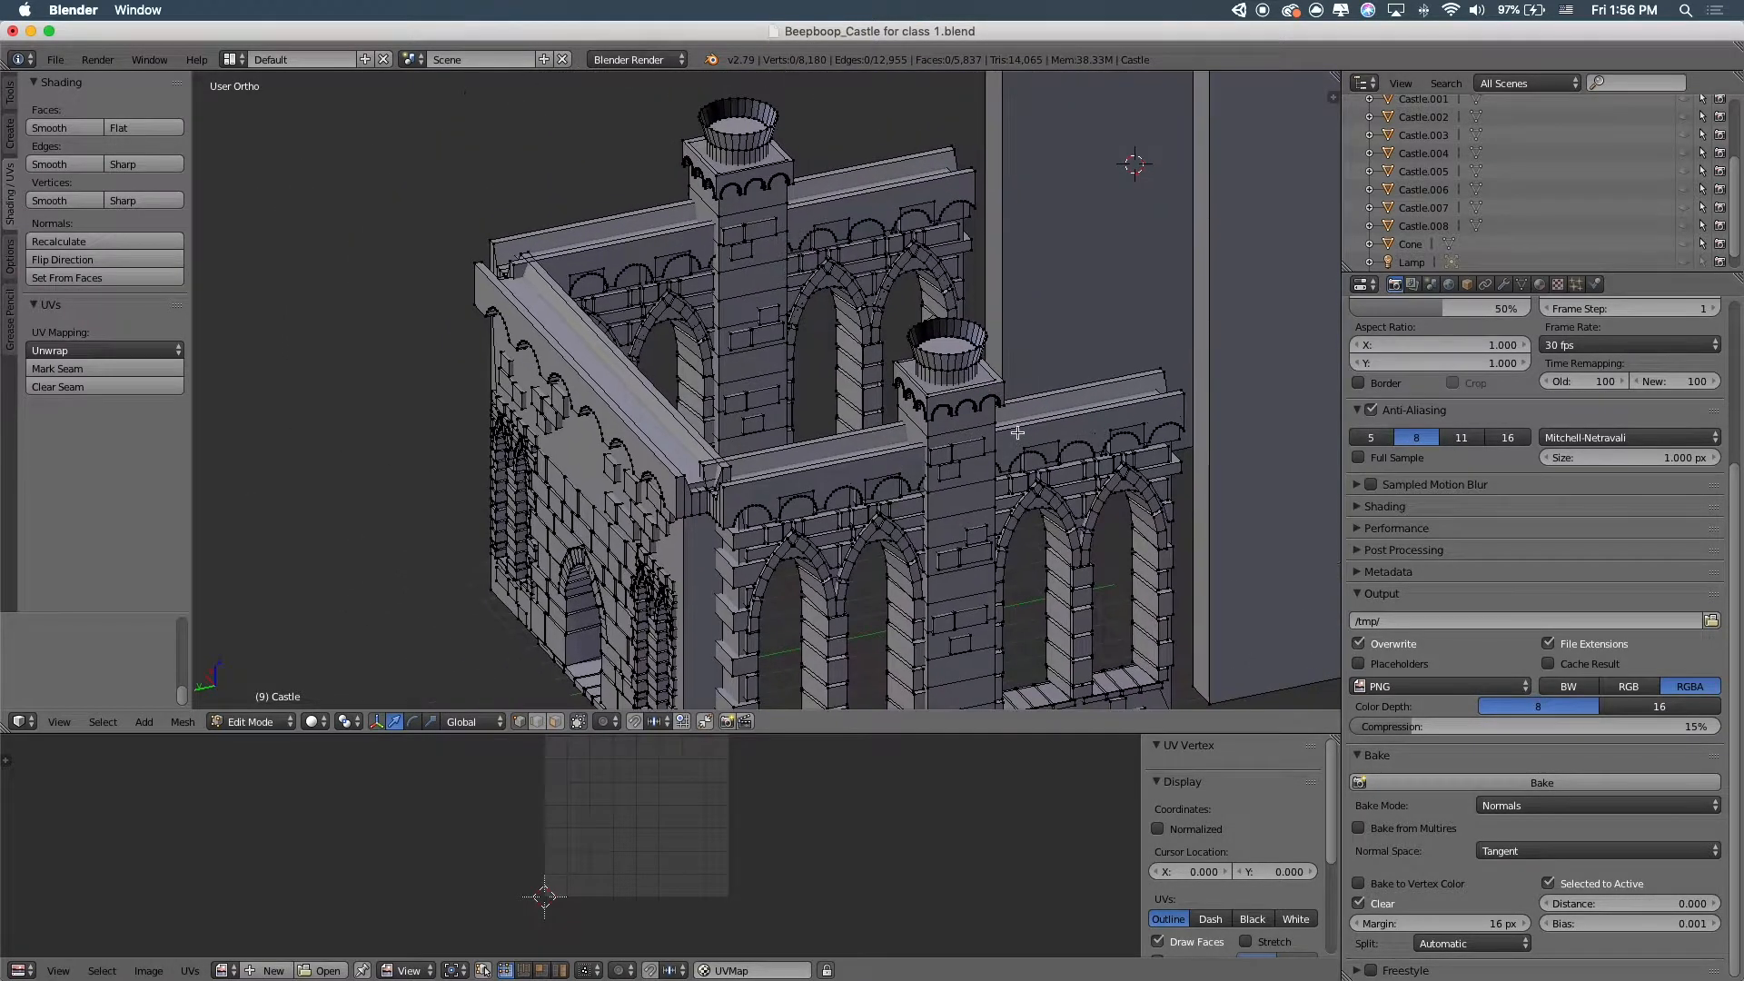
shift+middle_drag(815, 340, 817, 240)
right_click(713, 355)
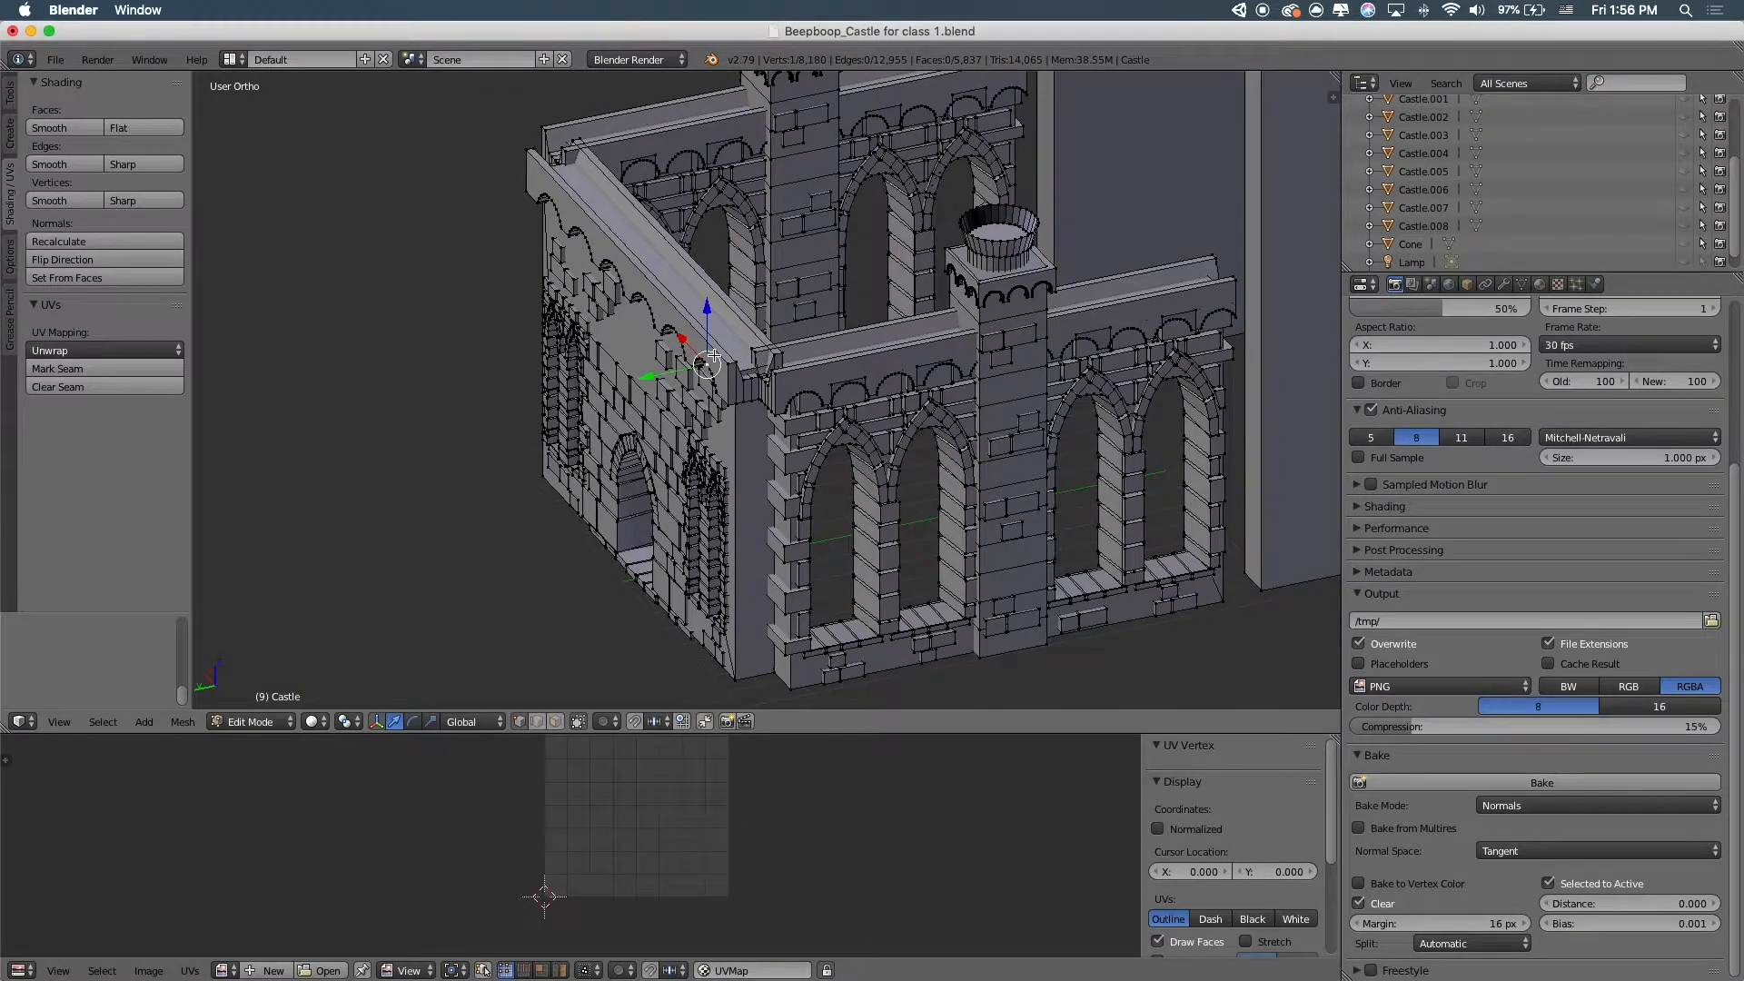
key(ctrl+l)
shift+right_click(766, 376)
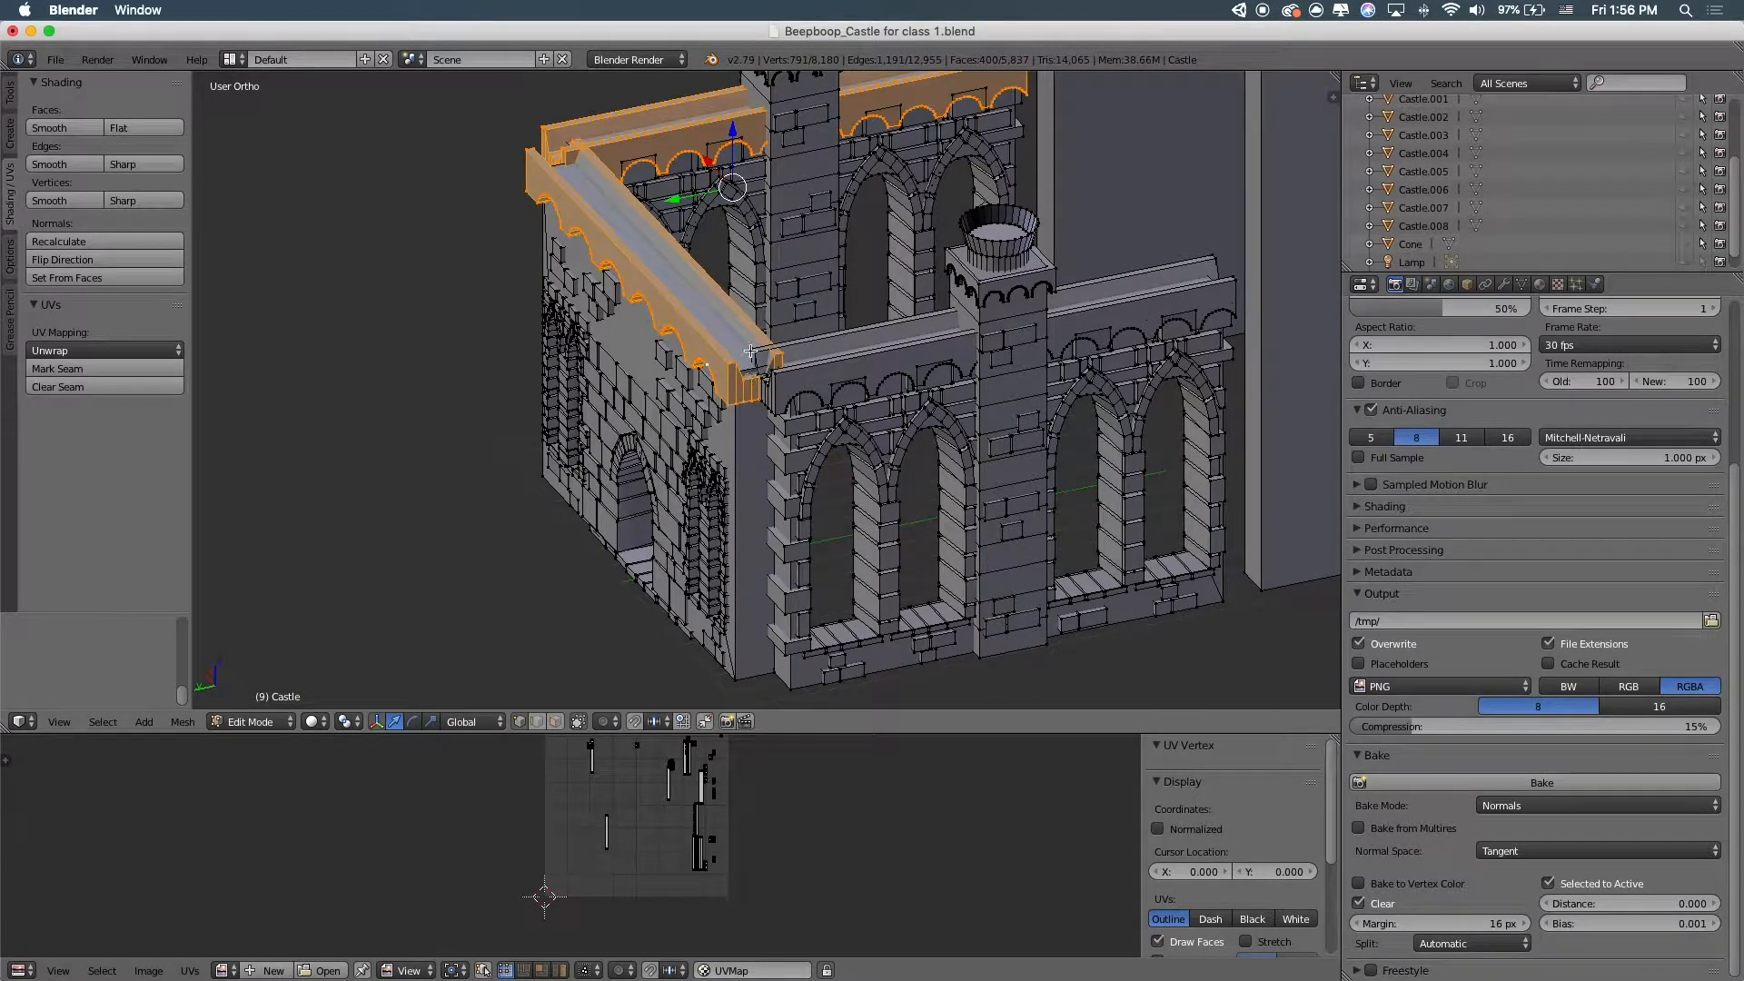
key(l)
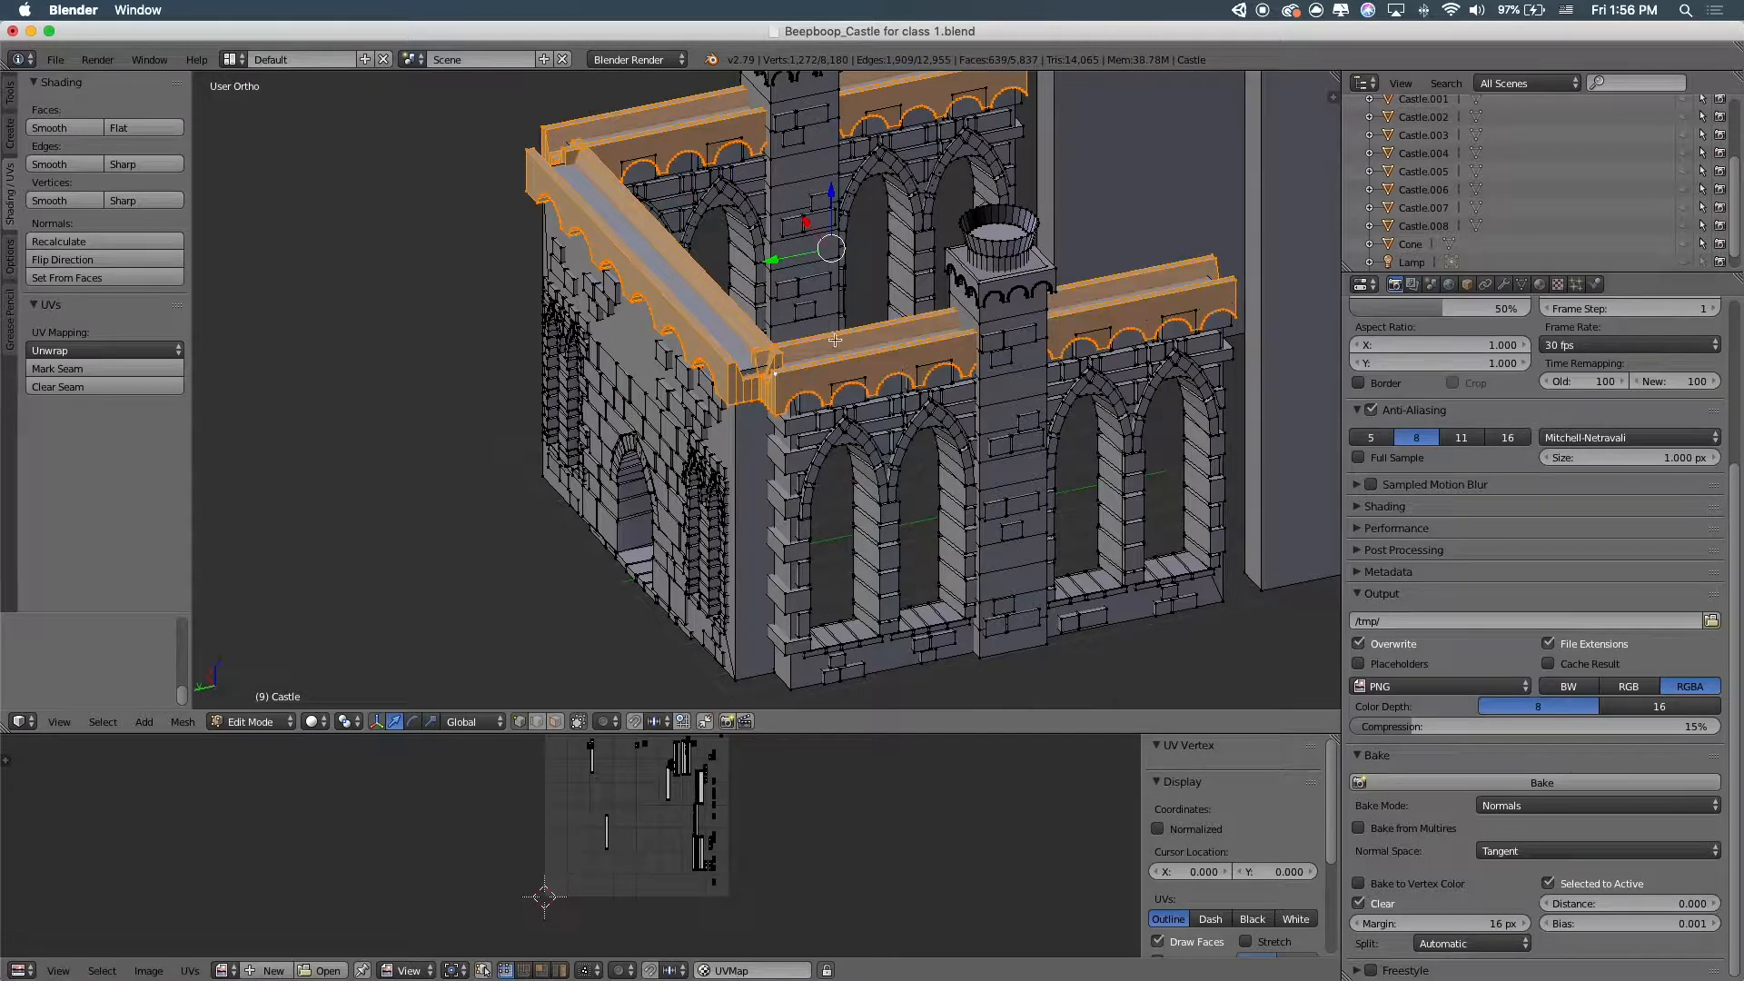
key(ctrl+l)
shift+middle_drag(959, 215, 998, 353)
key(l)
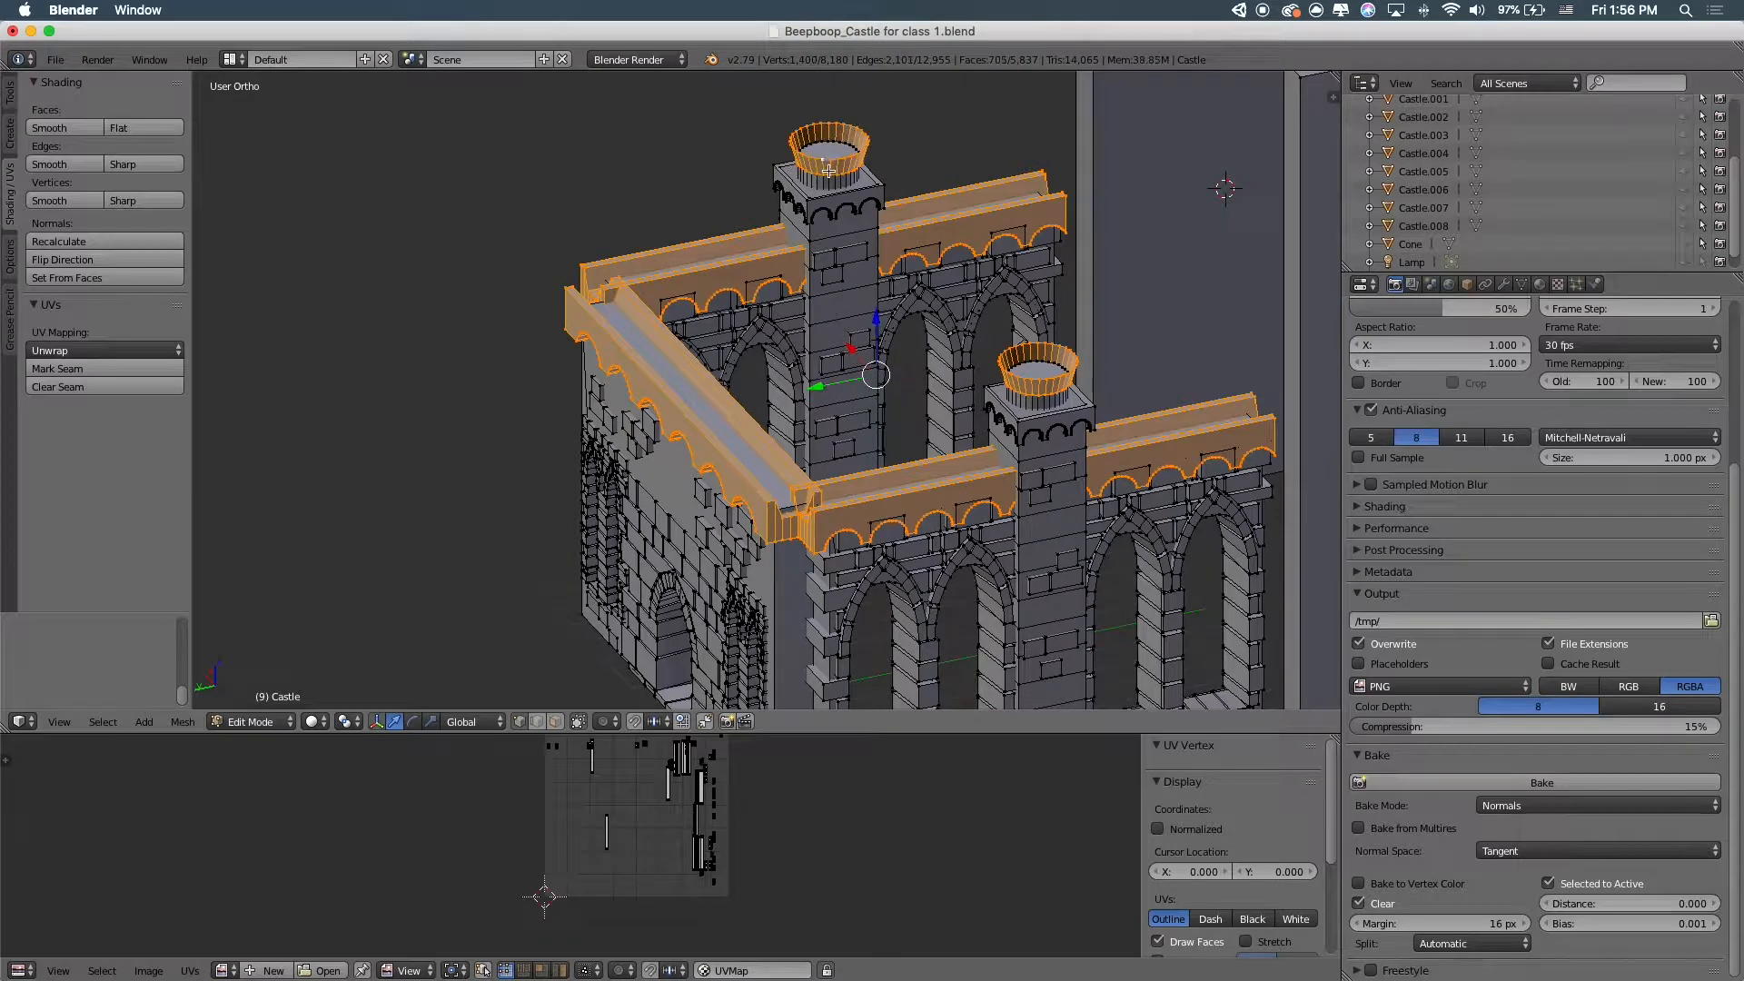
shift+right_click(829, 181)
Select all linked geometry of the arched cap block at the top of a square tower
key(z)
scroll(831, 191, up, 4)
shift+middle_drag(848, 303, 780, 639)
key(z)
scroll(837, 389, up, 6)
key(z)
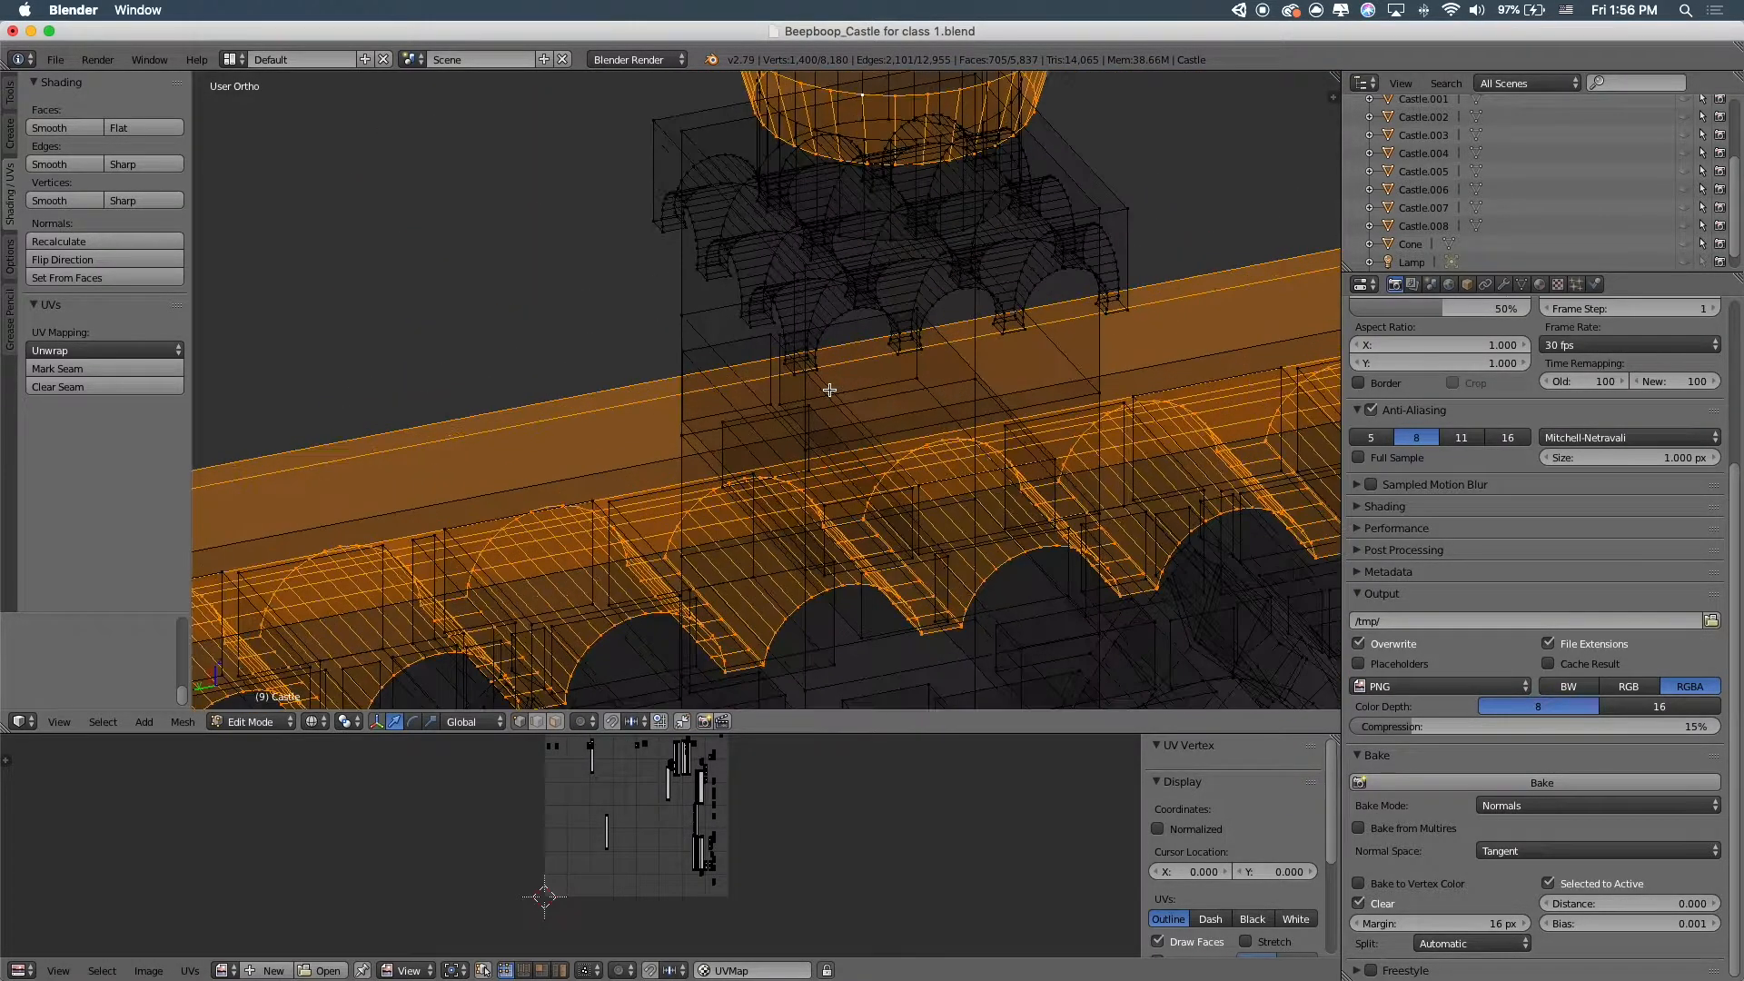
key(z)
mouse_move(959, 264)
shift+middle_down()
mouse_move(771, 541)
mouse_move(814, 526)
shift+middle_up()
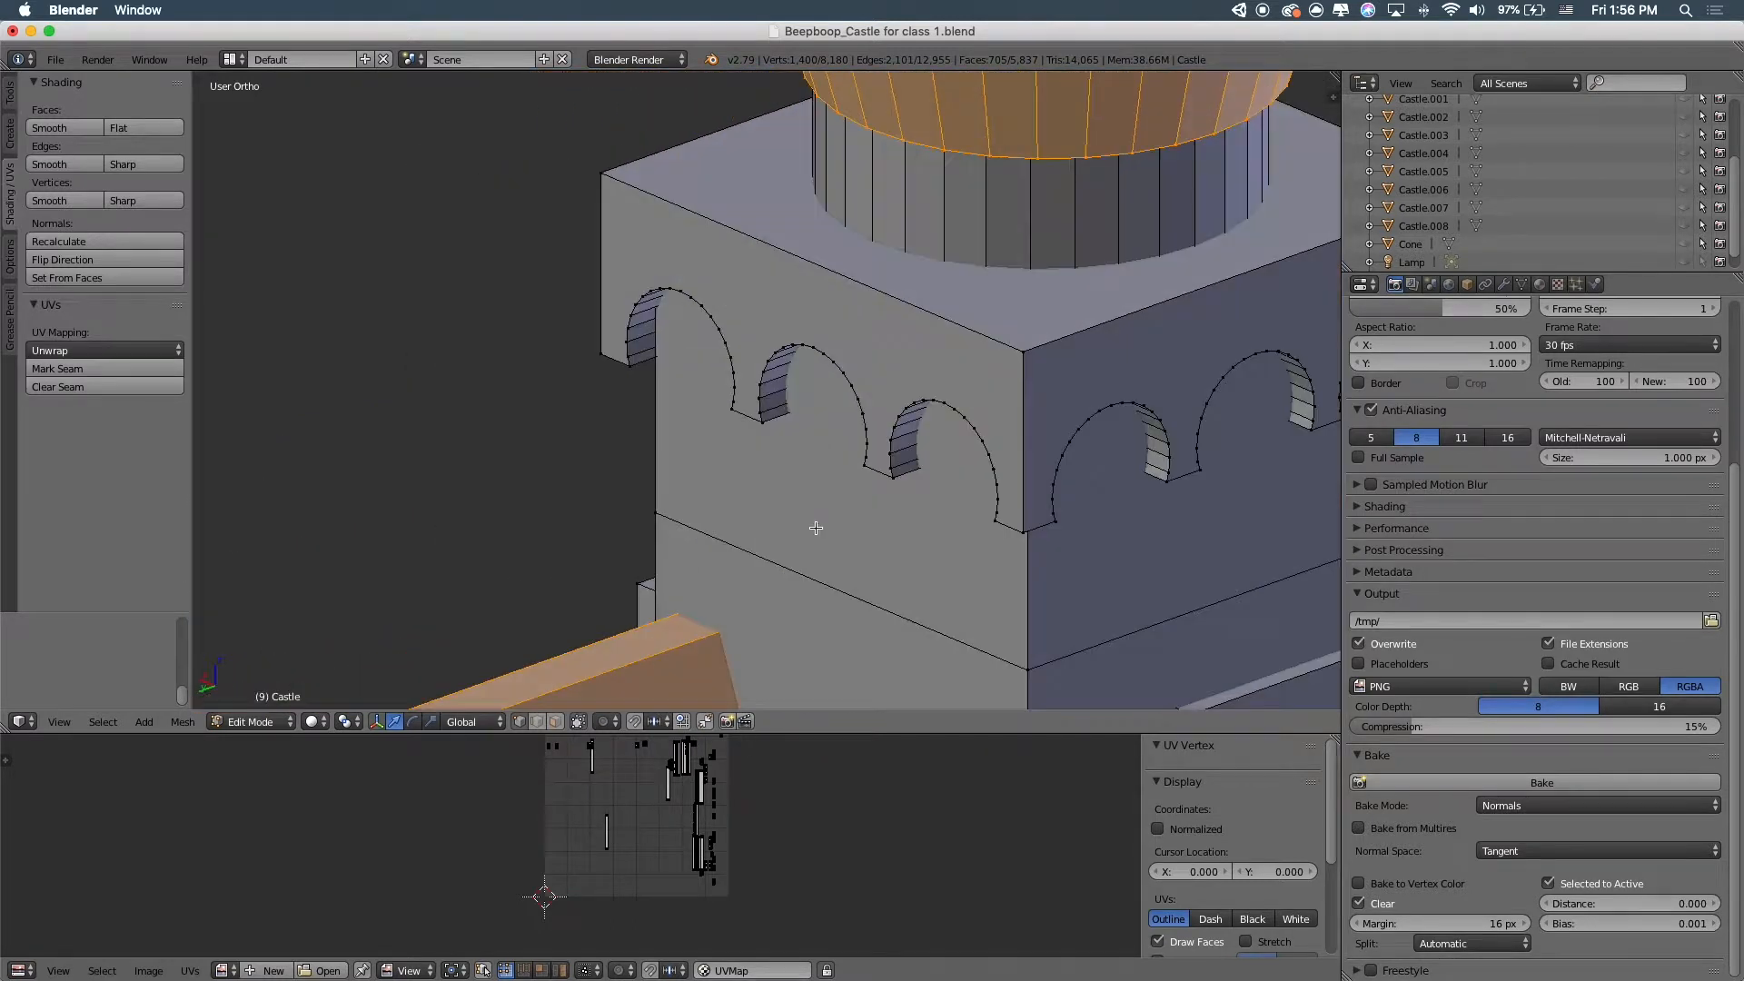
key(z)
mouse_move(946, 455)
middle_down()
mouse_move(916, 456)
mouse_move(895, 427)
middle_up()
key(z)
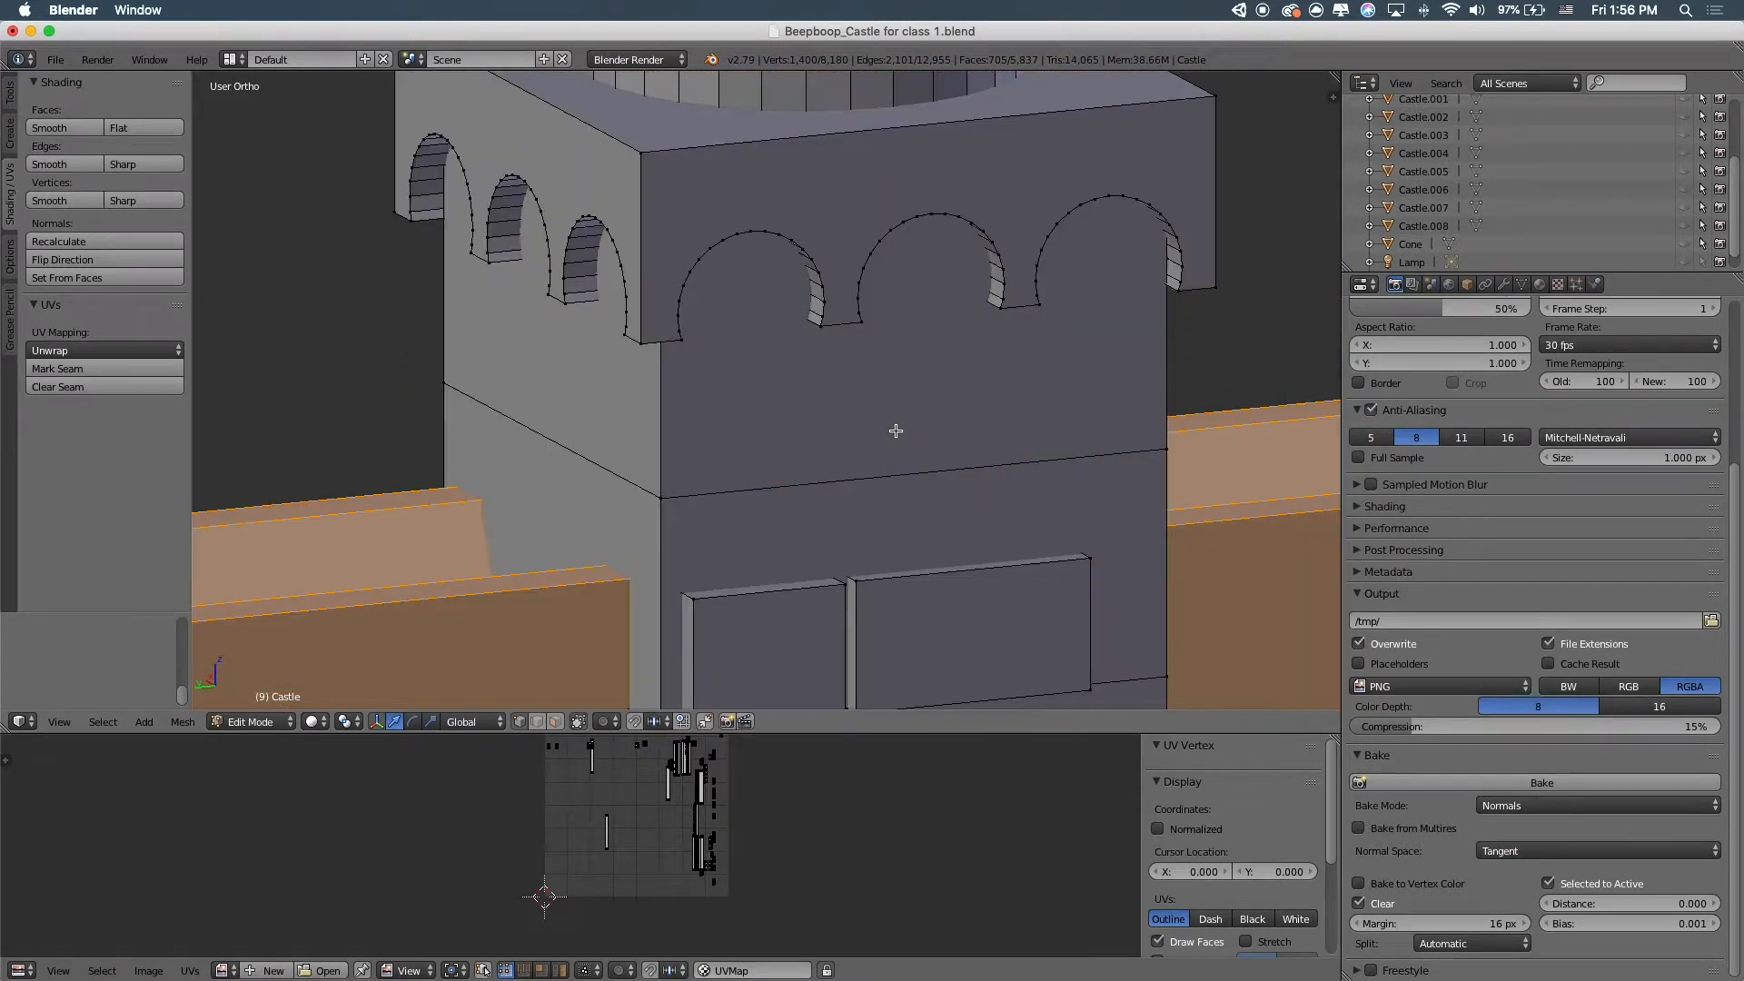
right_click(660, 275)
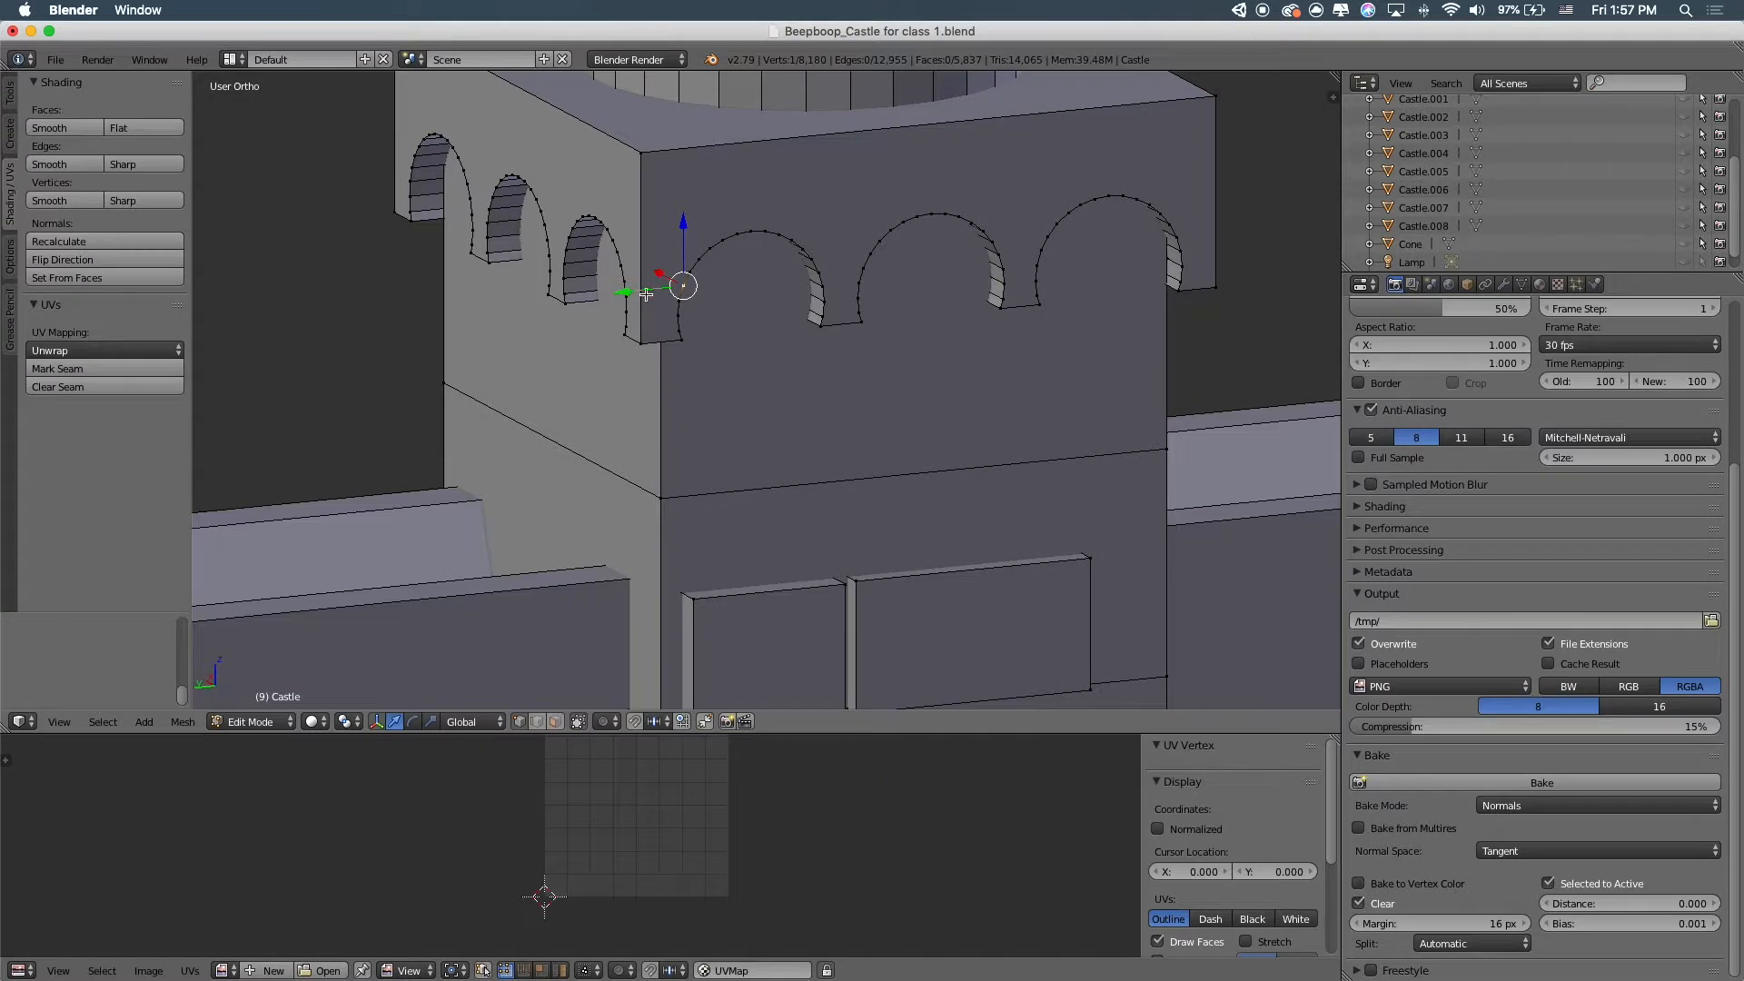
scroll(604, 299, down, 5)
scroll(725, 346, up, 4)
key(ctrl+l)
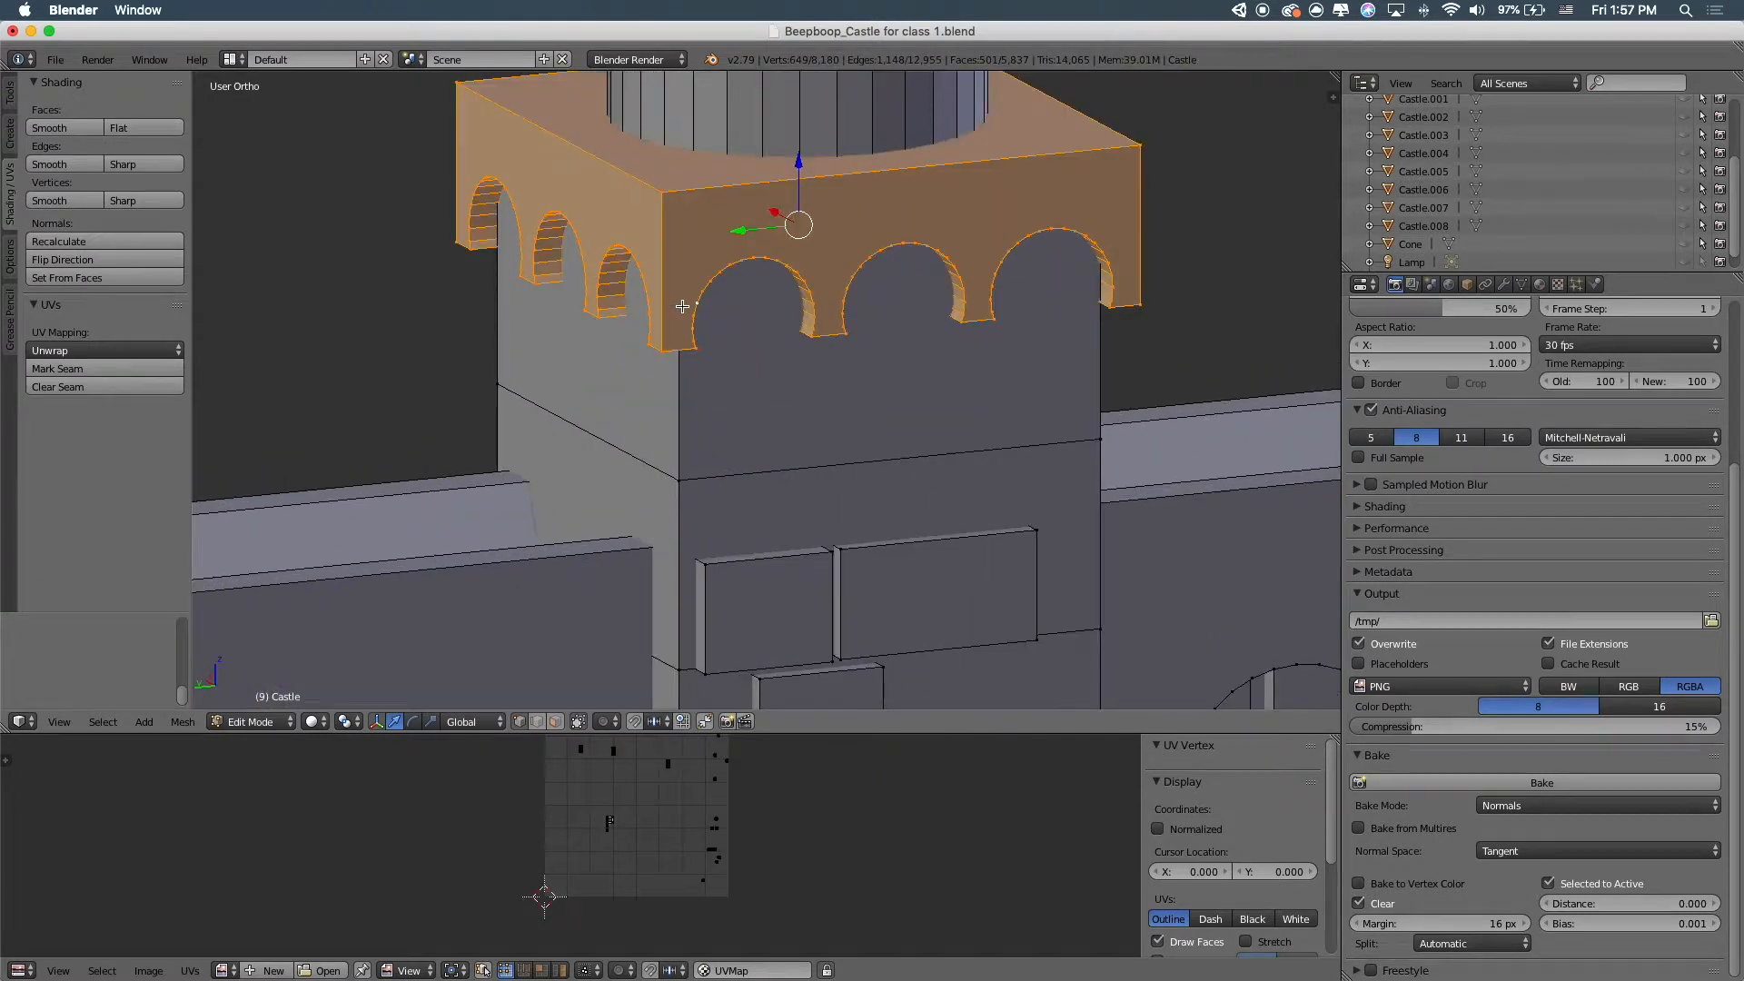
Undo the last two selection changes and add the first tower's arched cap to the selected battlements
scroll(815, 262, down, 2)
middle_drag(815, 262, 884, 273)
key(ctrl+z)
key(ctrl+z)
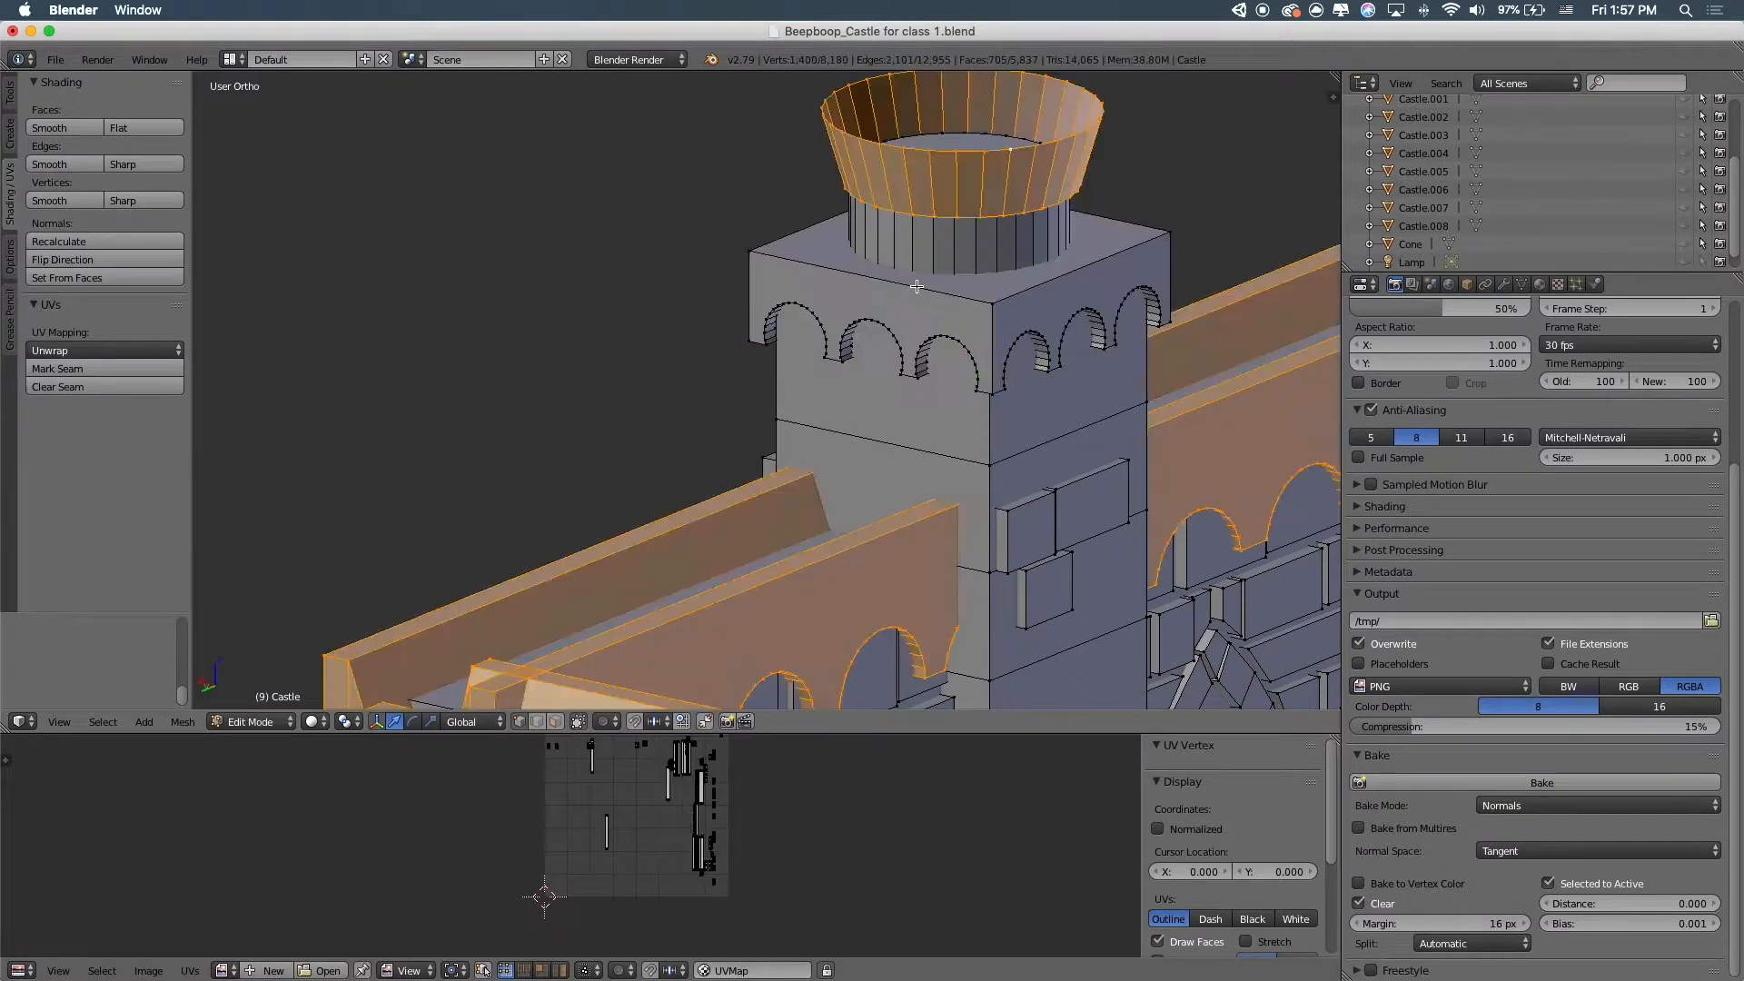
key(ctrl+l)
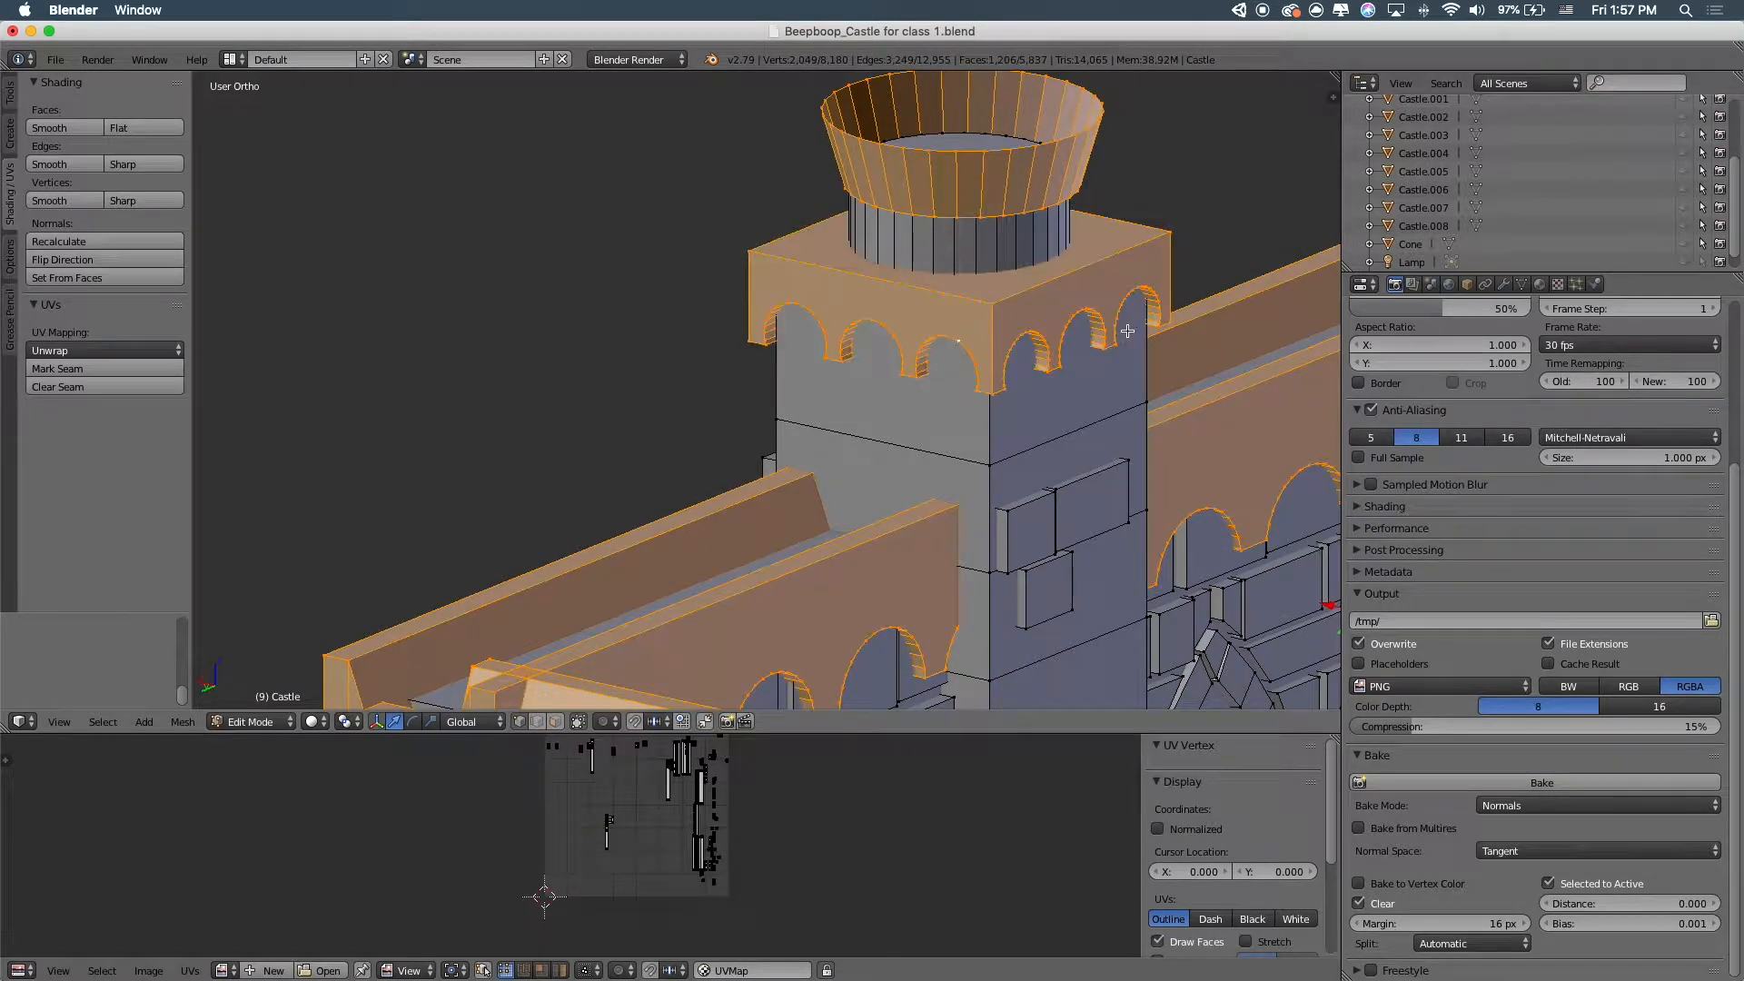
Add the linked geometry of the second tower's arched cap to the selection
shift+middle_drag(1127, 331, 865, 302)
scroll(864, 302, down, 4)
shift+middle_drag(845, 388, 801, 317)
shift+middle_drag(1079, 431, 682, 354)
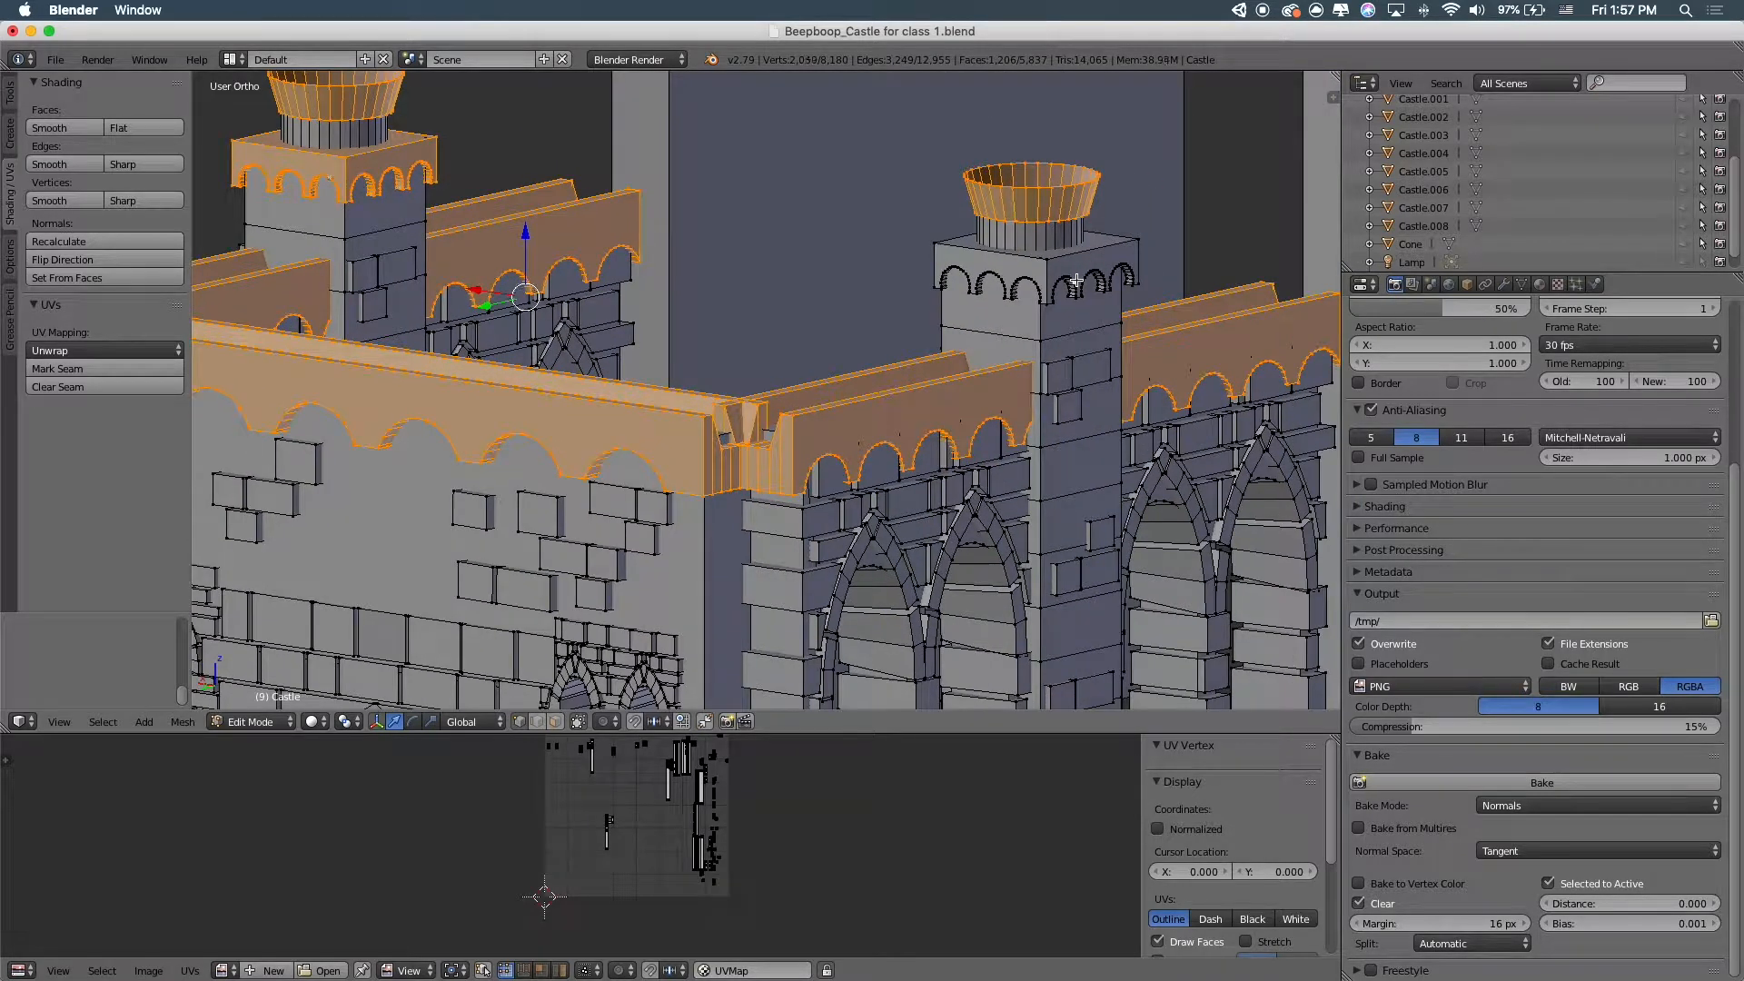
key(l)
shift+middle_drag(1075, 265, 1084, 369)
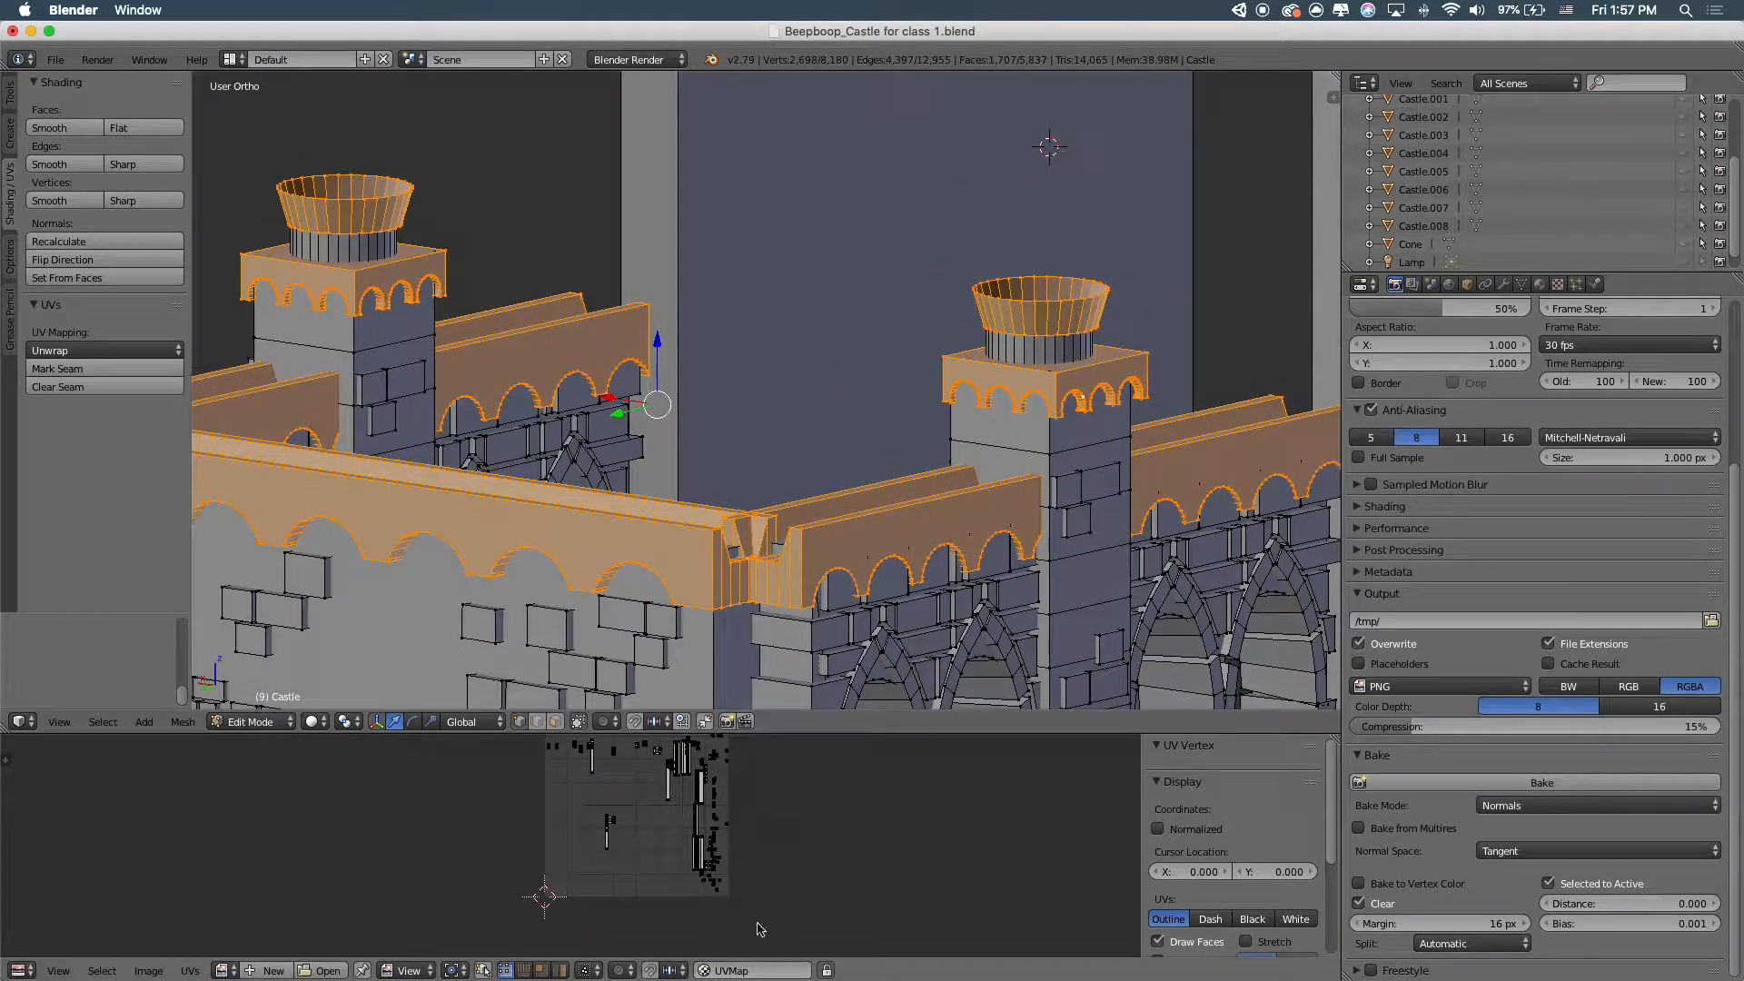
Switch to Unity, frame the Beepboop_Castle for class 1 model and examine the brickwork and window on its tall wall
click(1046, 961)
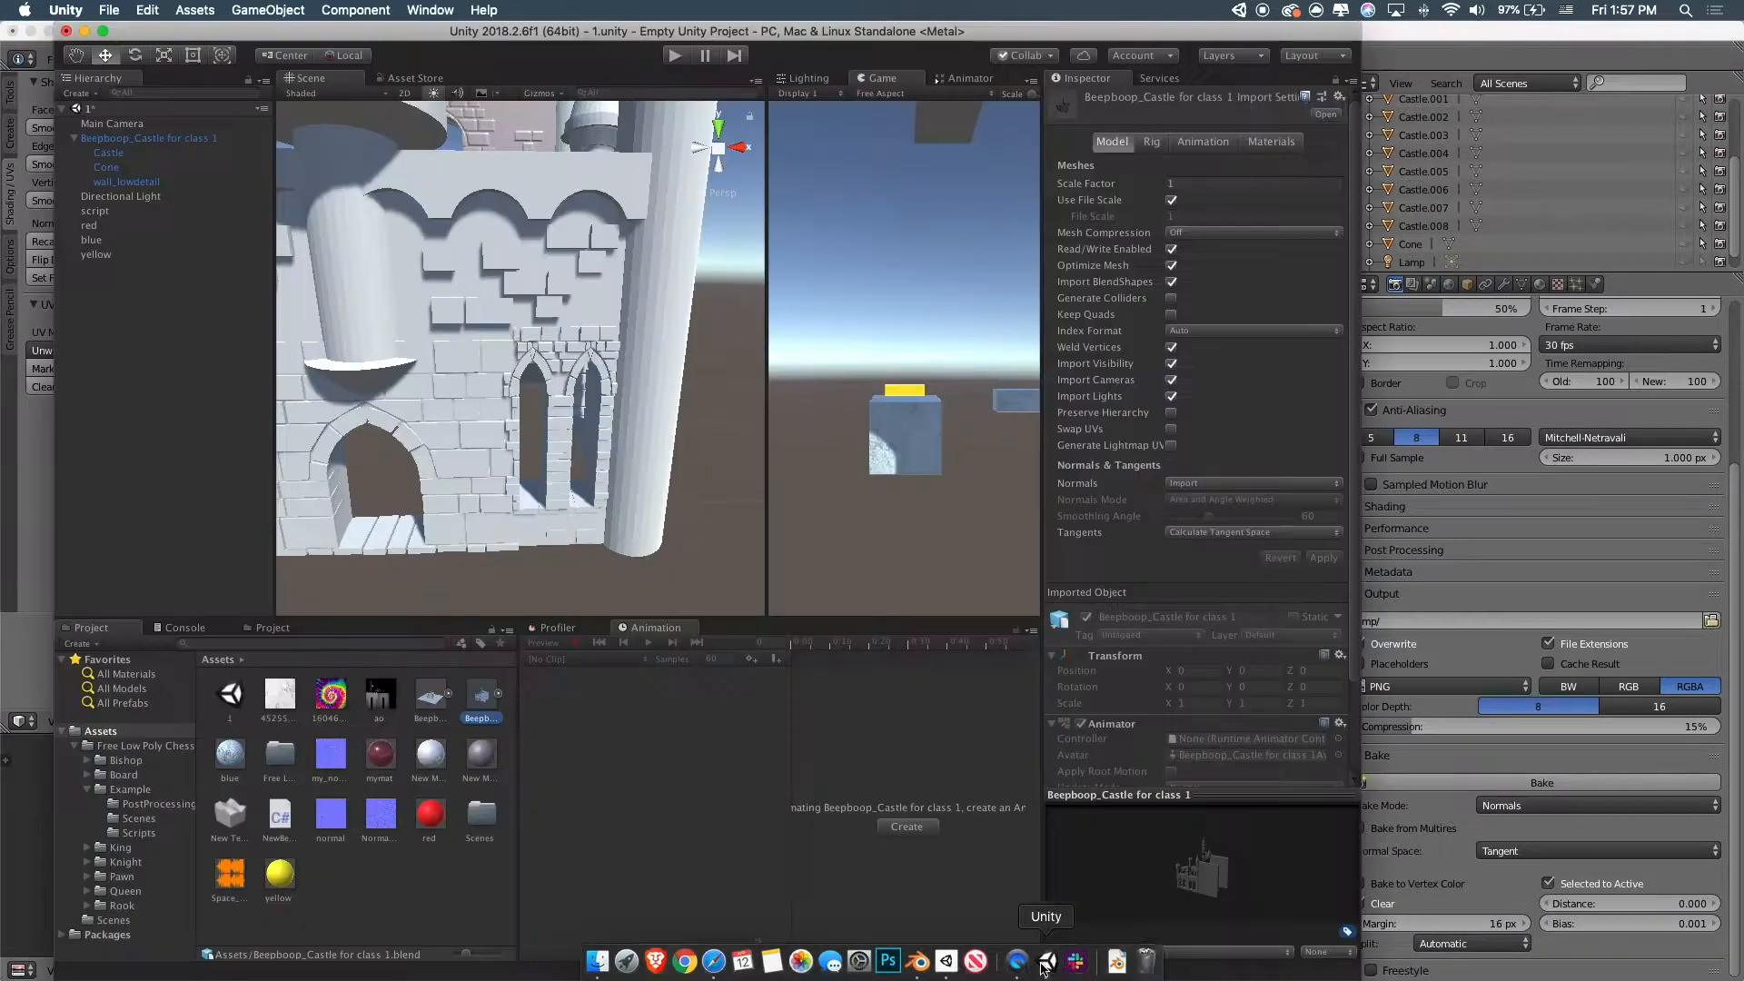
middle_drag(479, 244, 550, 346)
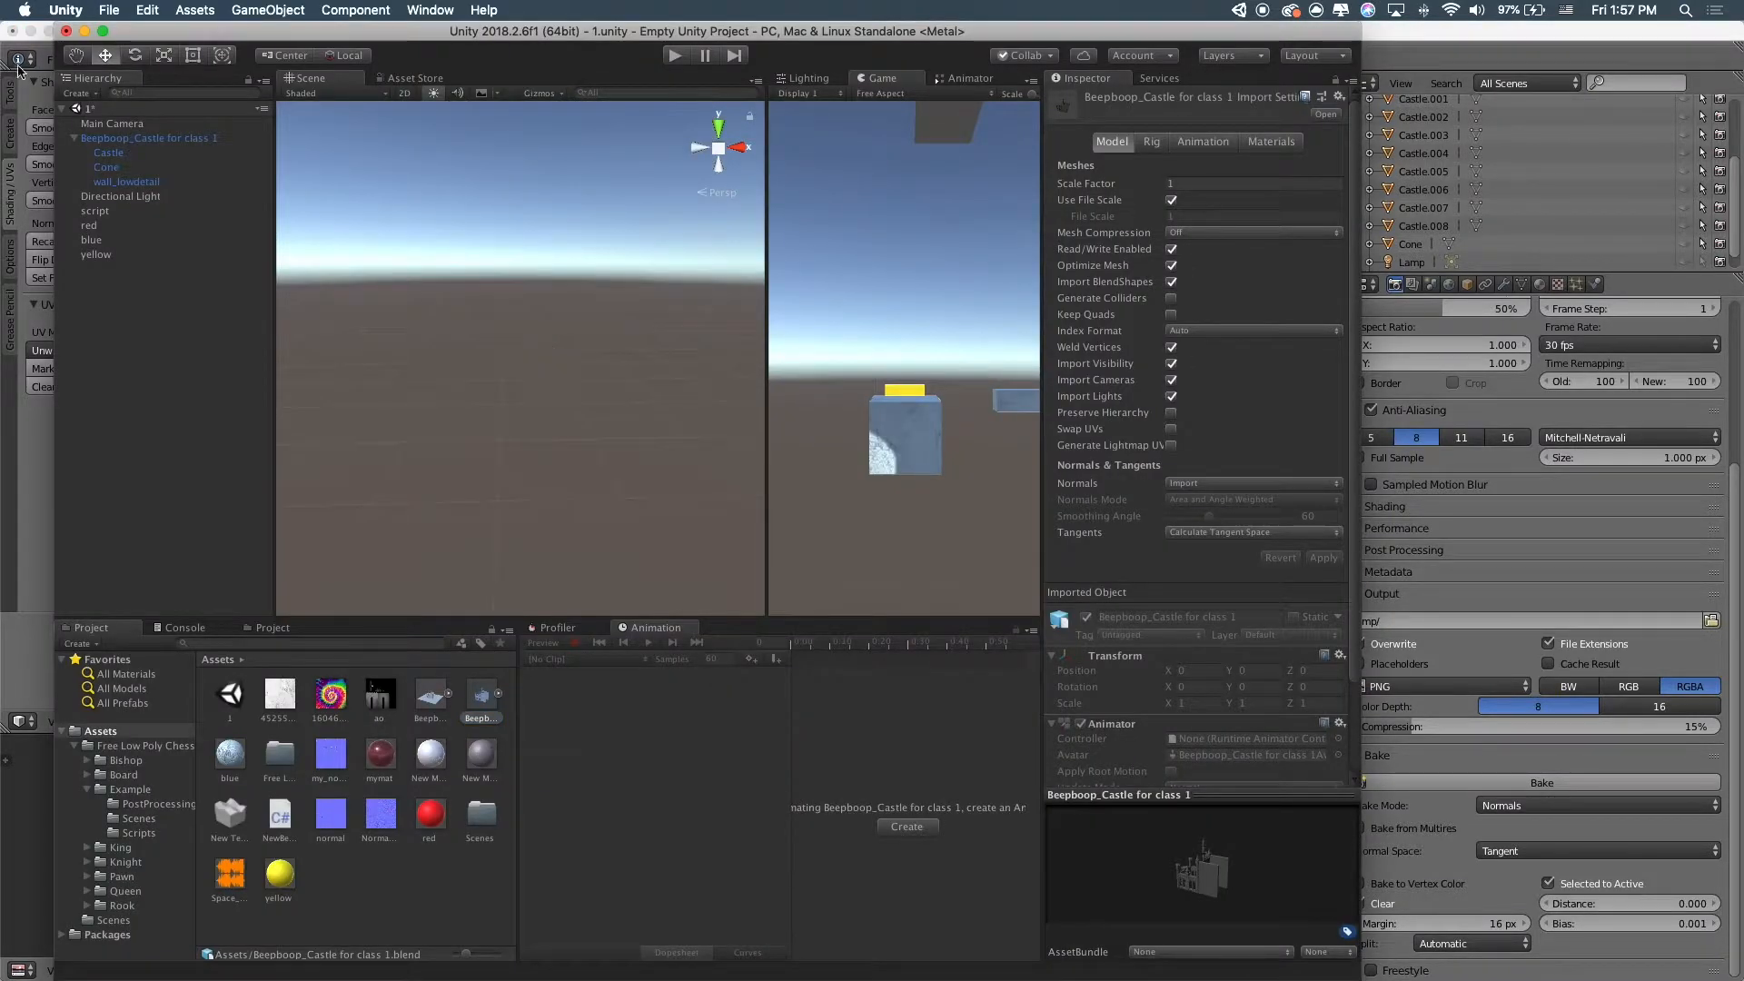
double_click(127, 139)
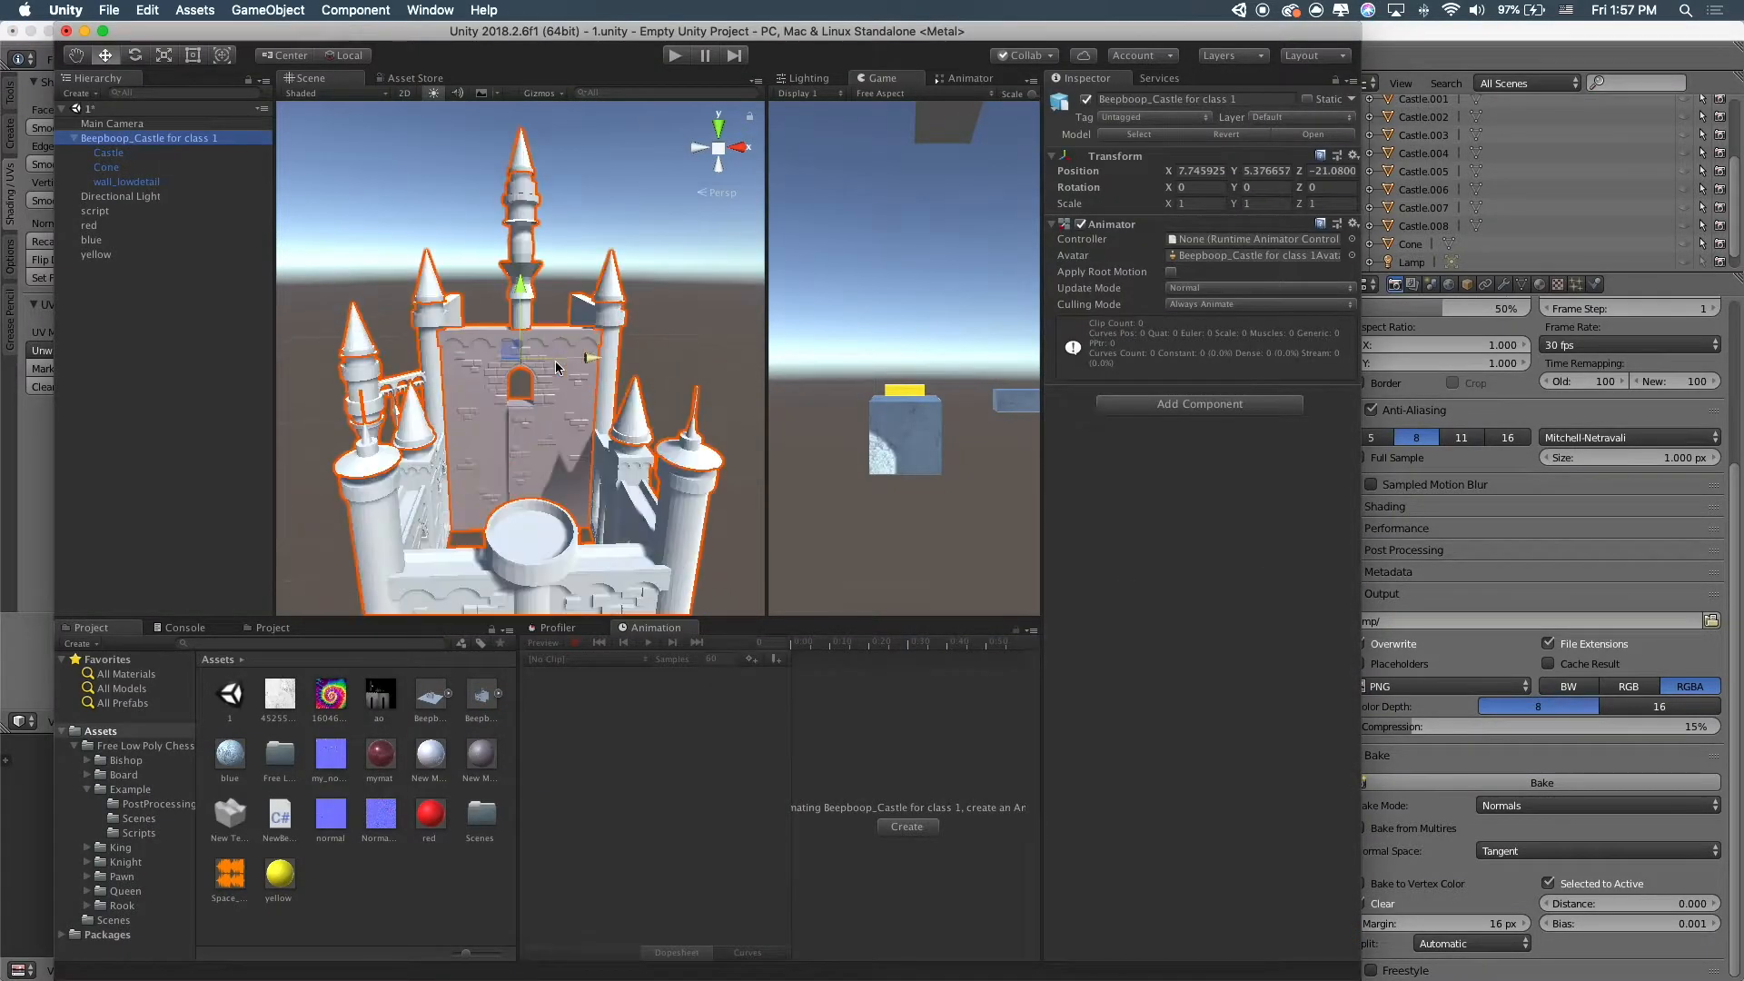
scroll(554, 375, up, 2)
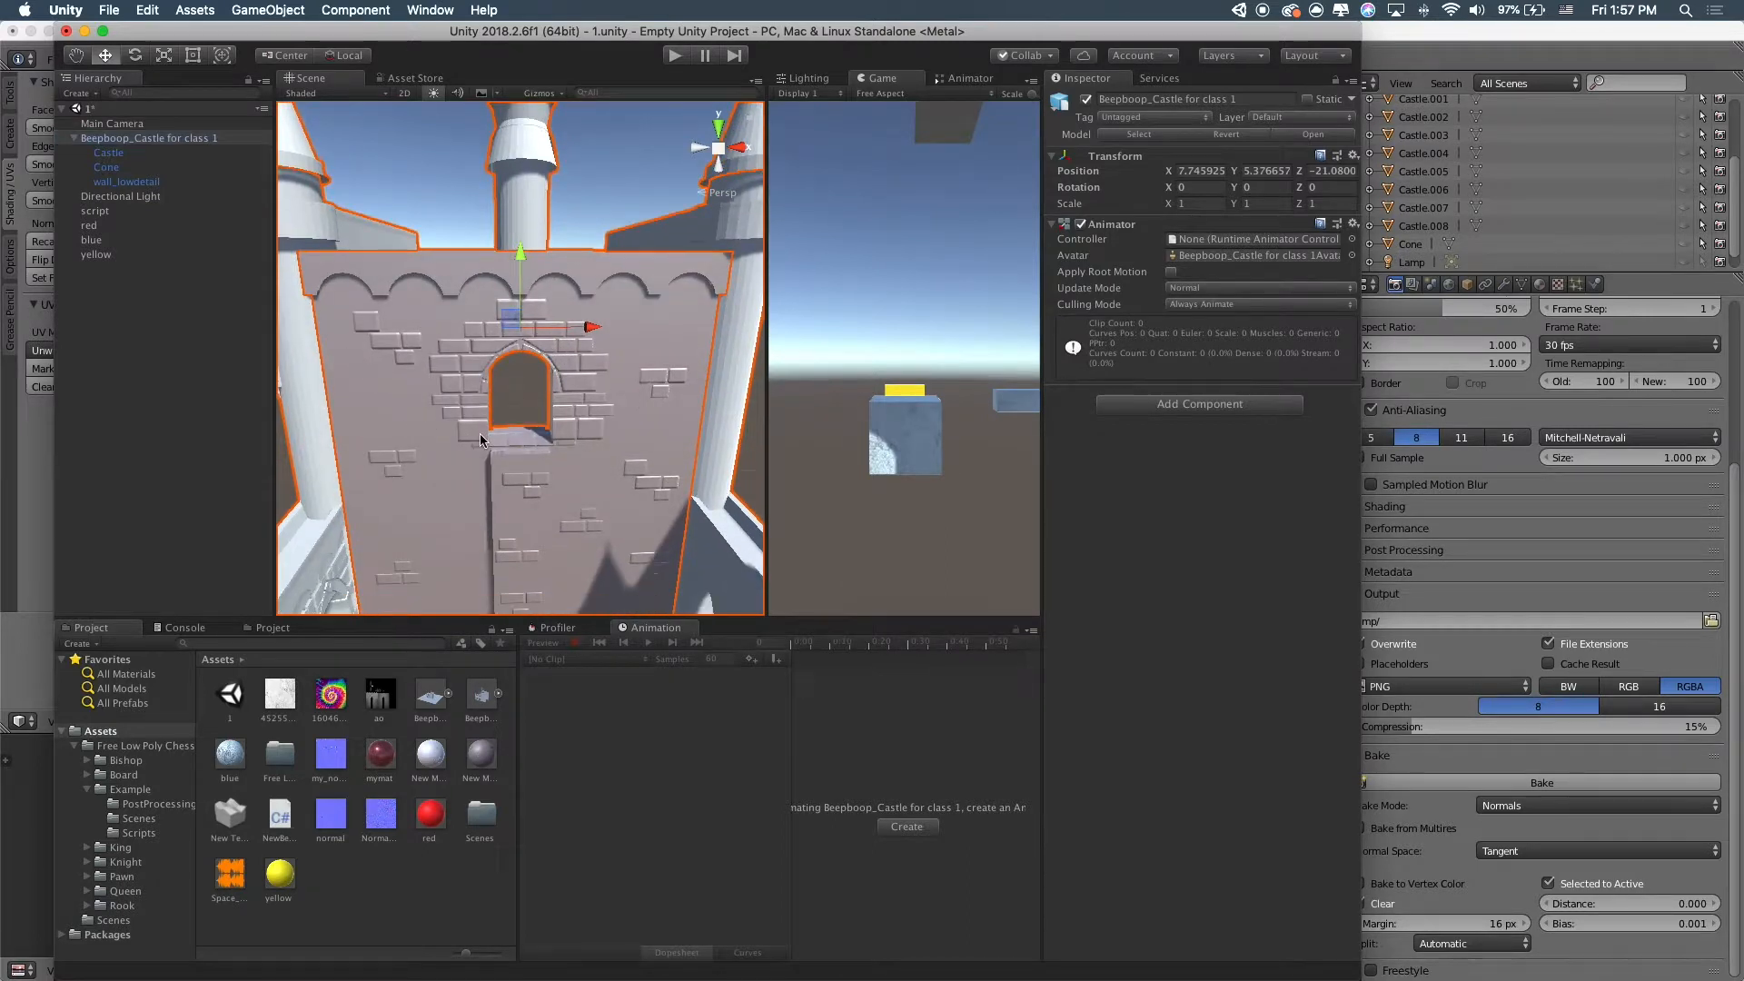
scroll(481, 440, up, 5)
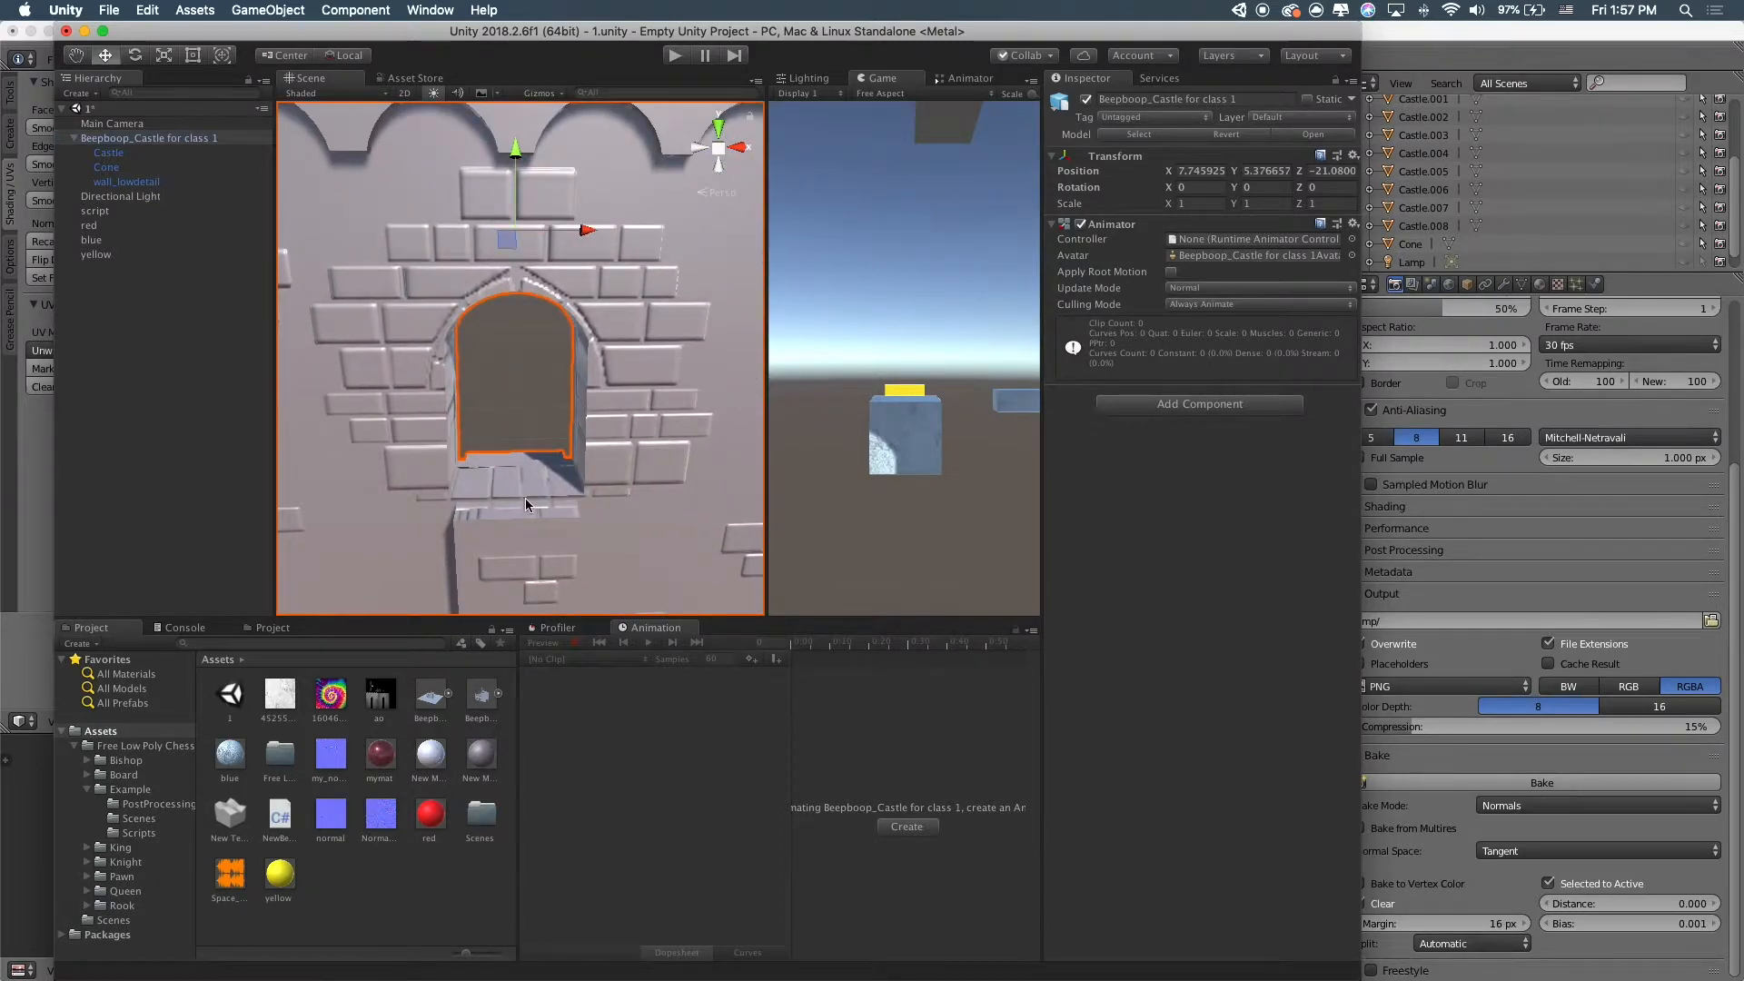
scroll(525, 505, up, 8)
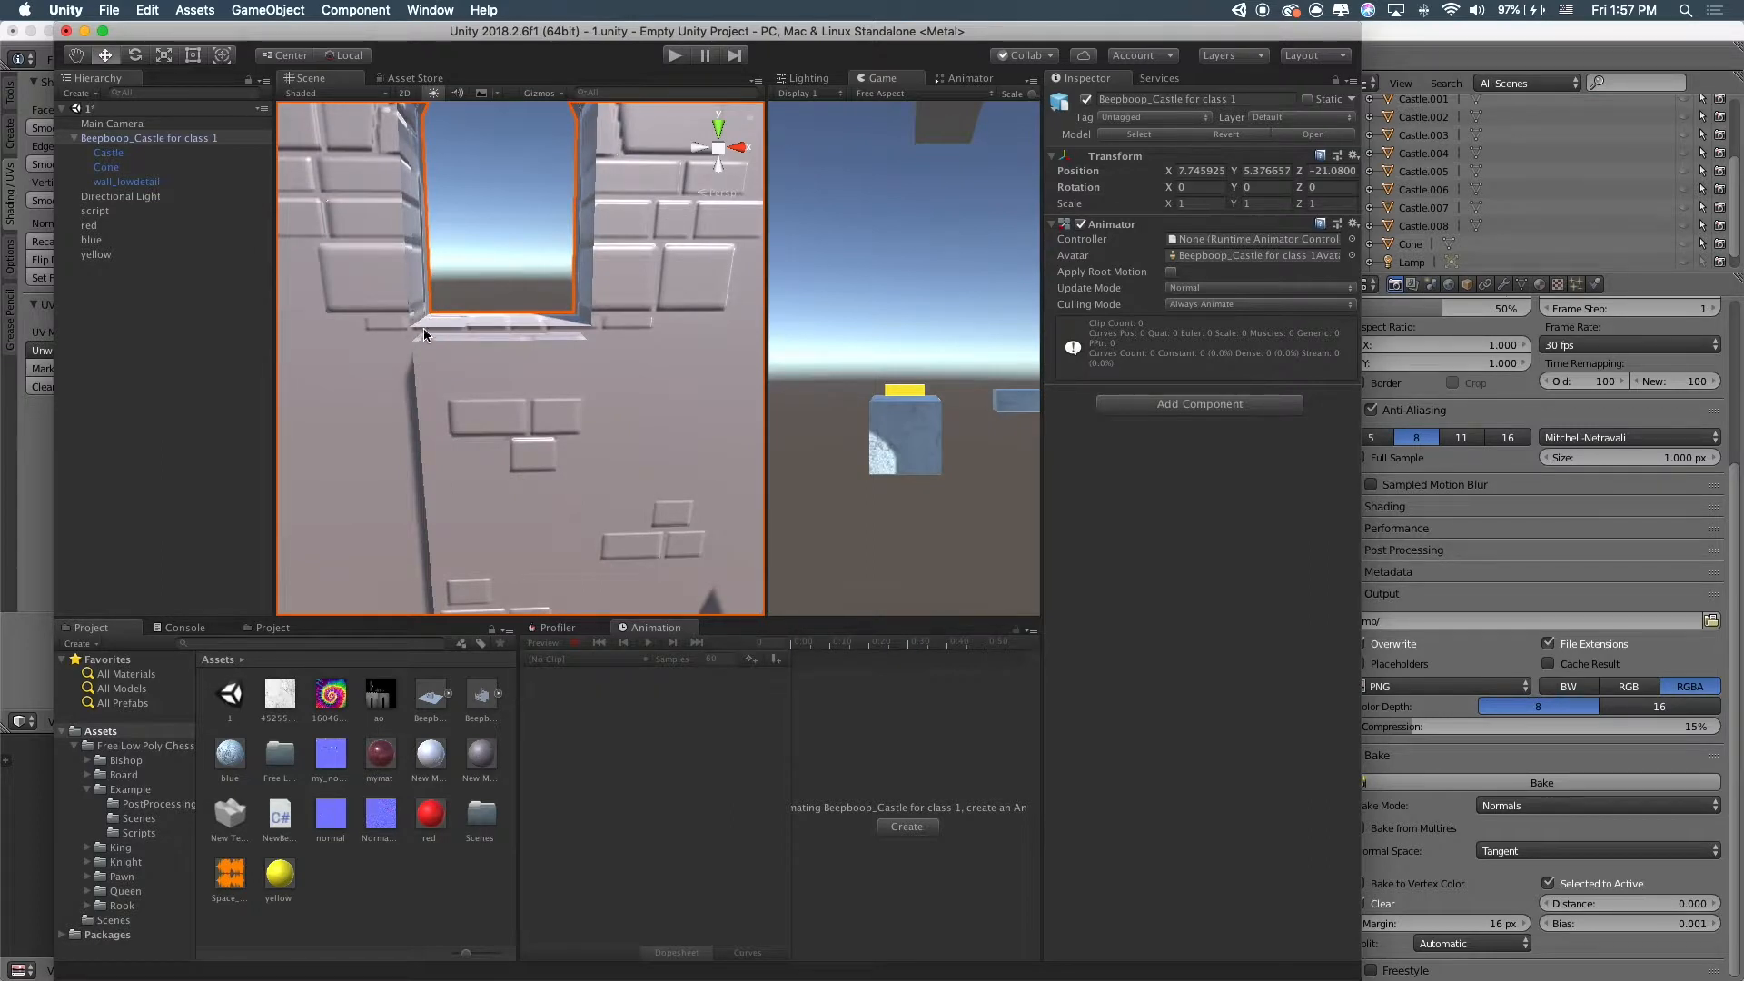
scroll(502, 334, up, 8)
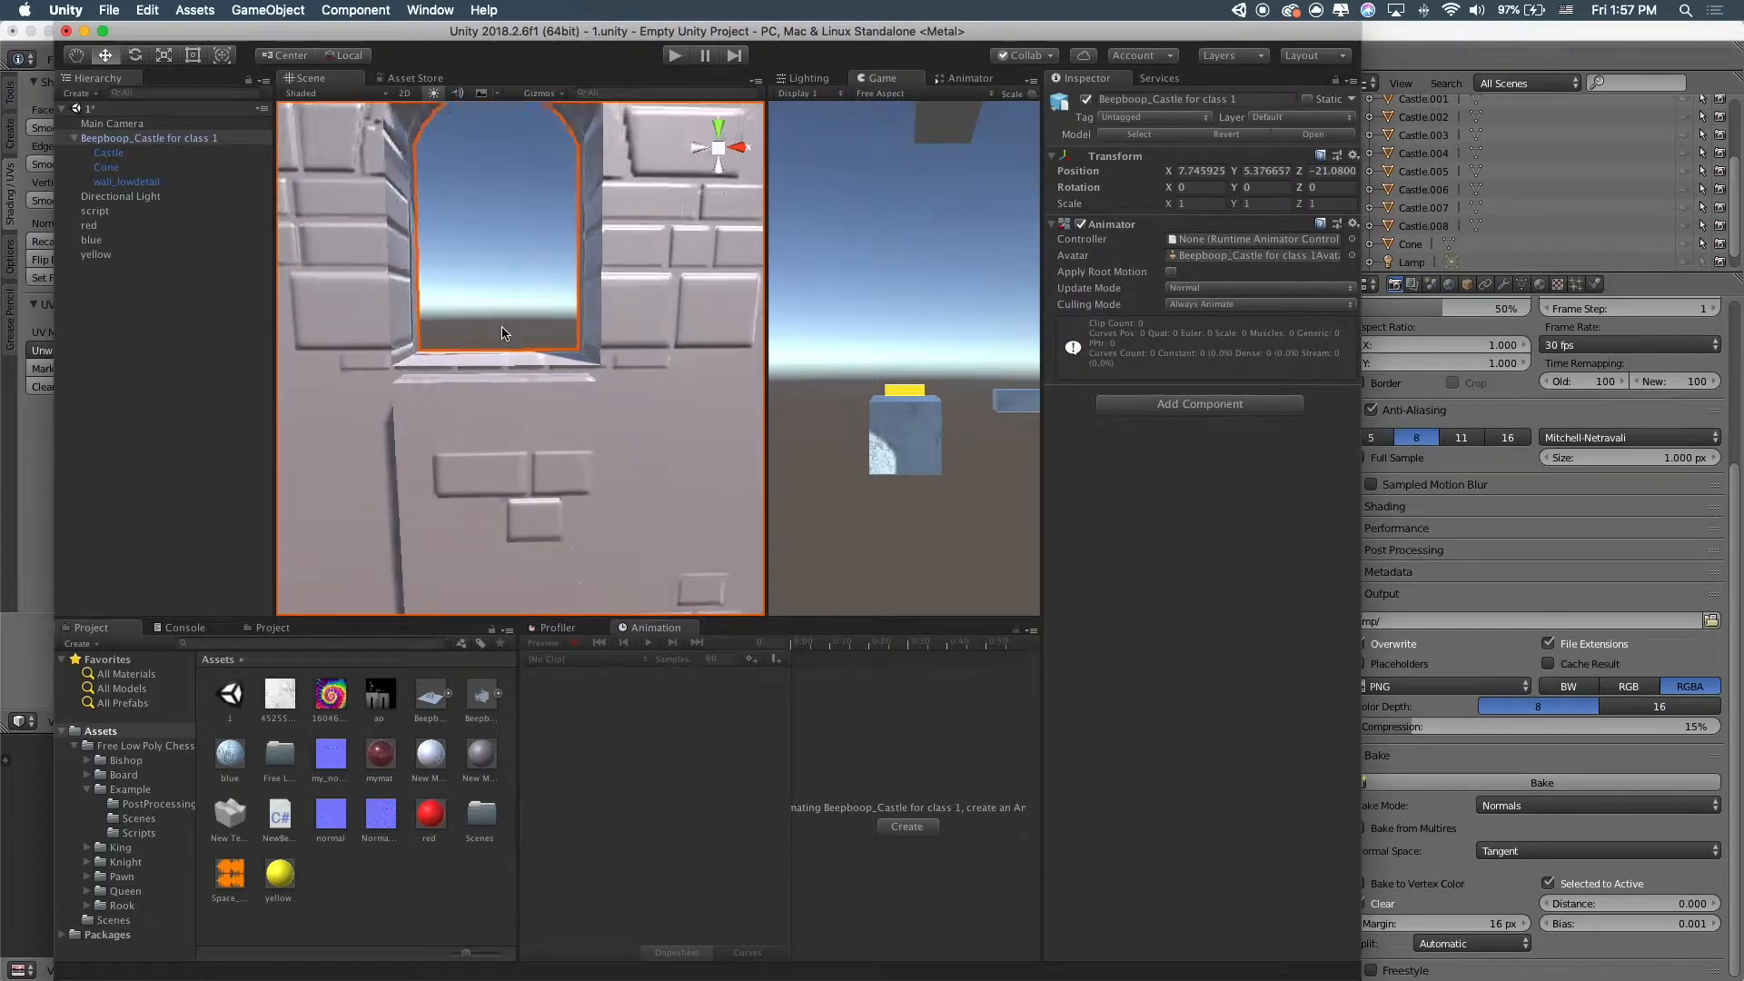
right_drag(505, 331, 635, 279)
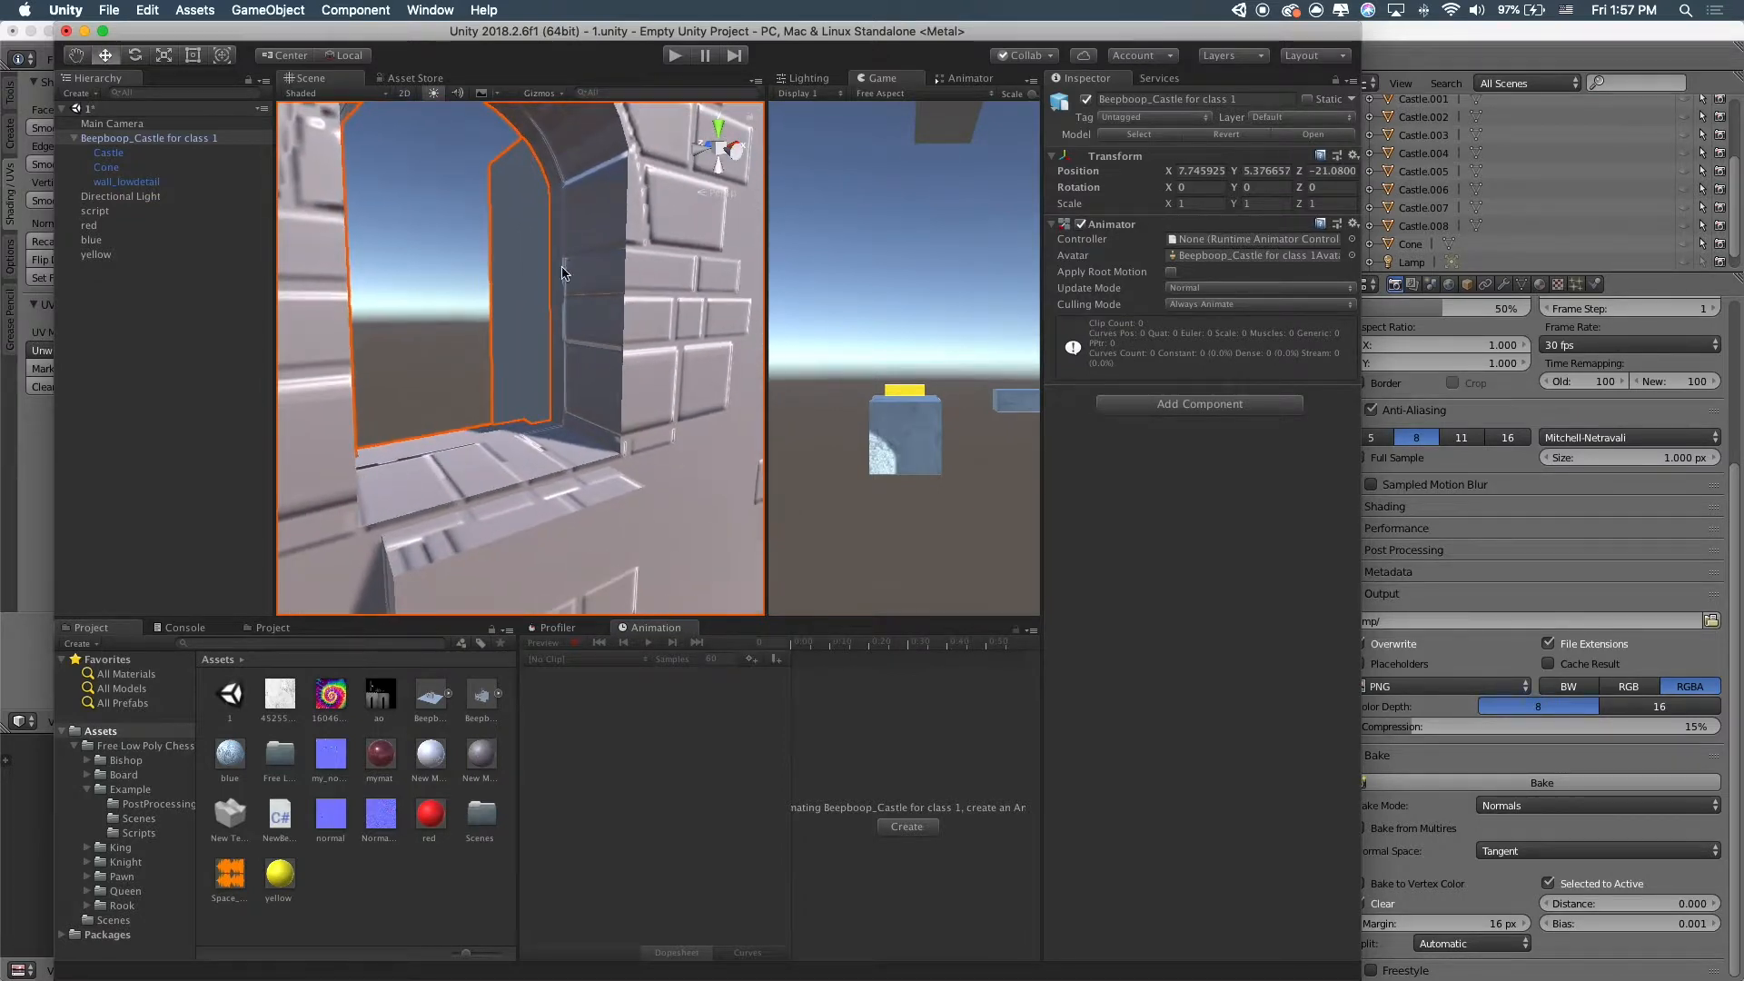
scroll(618, 420, down, 2)
middle_drag(576, 370, 459, 233)
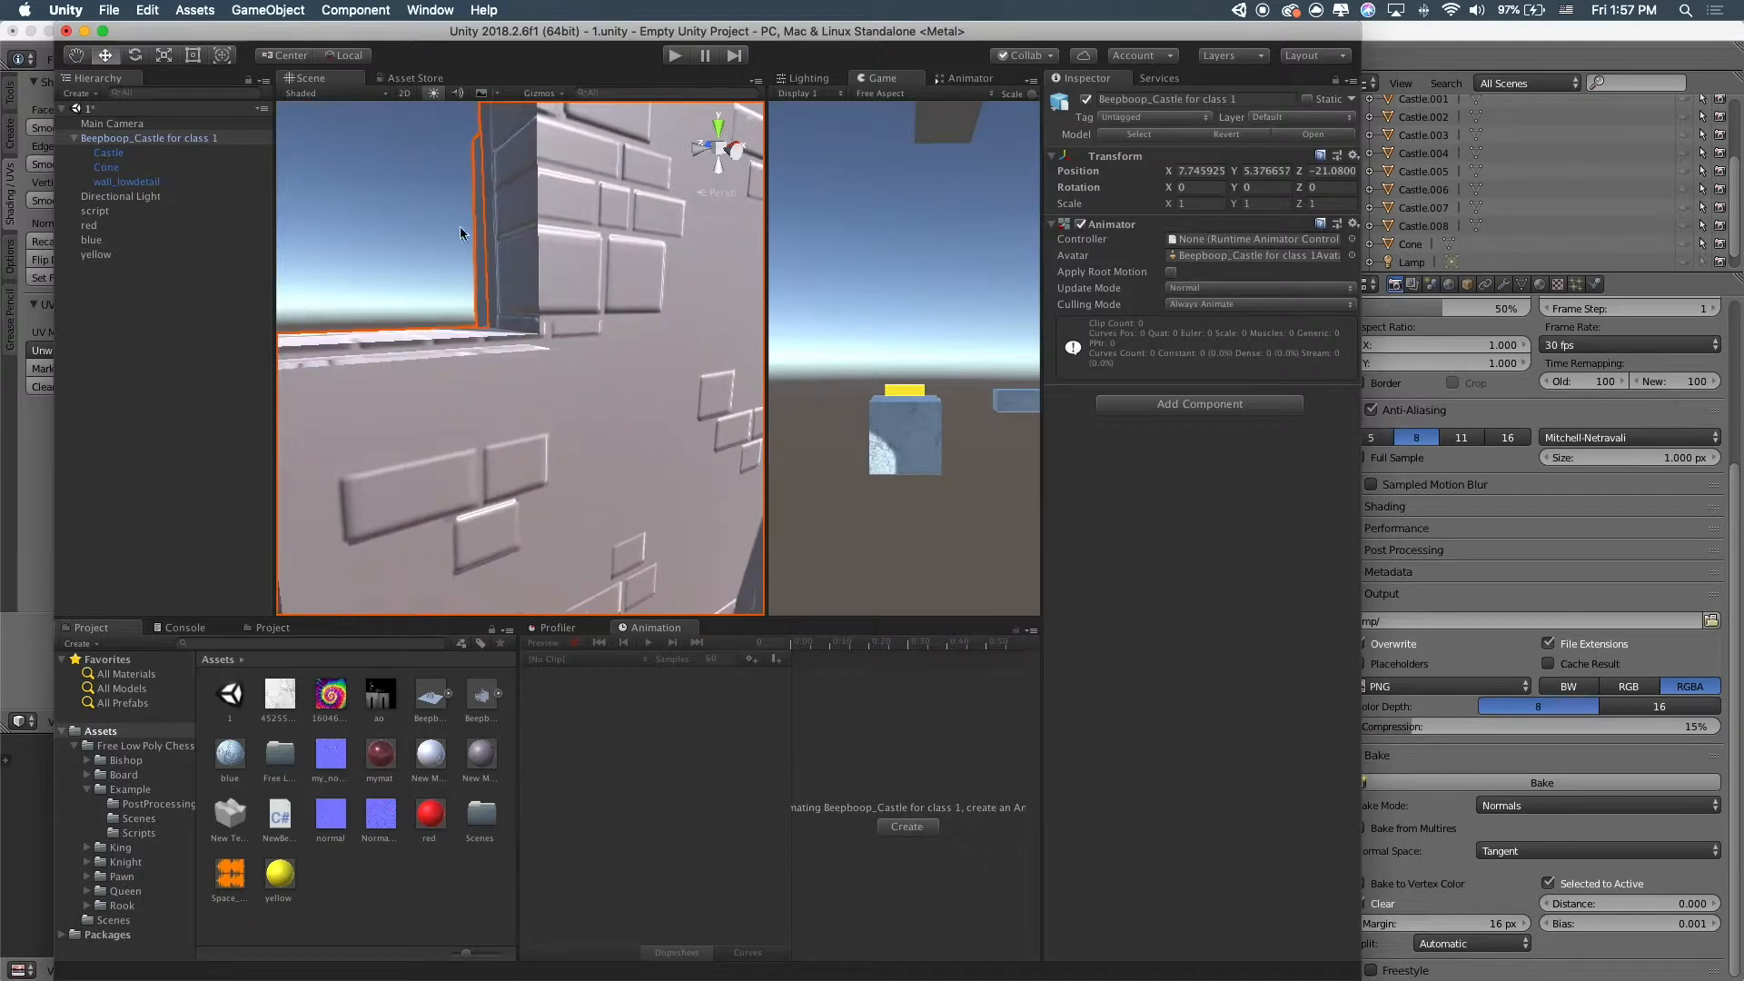
right_drag(459, 234, 385, 417)
scroll(473, 407, down, 3)
scroll(473, 407, down, 10)
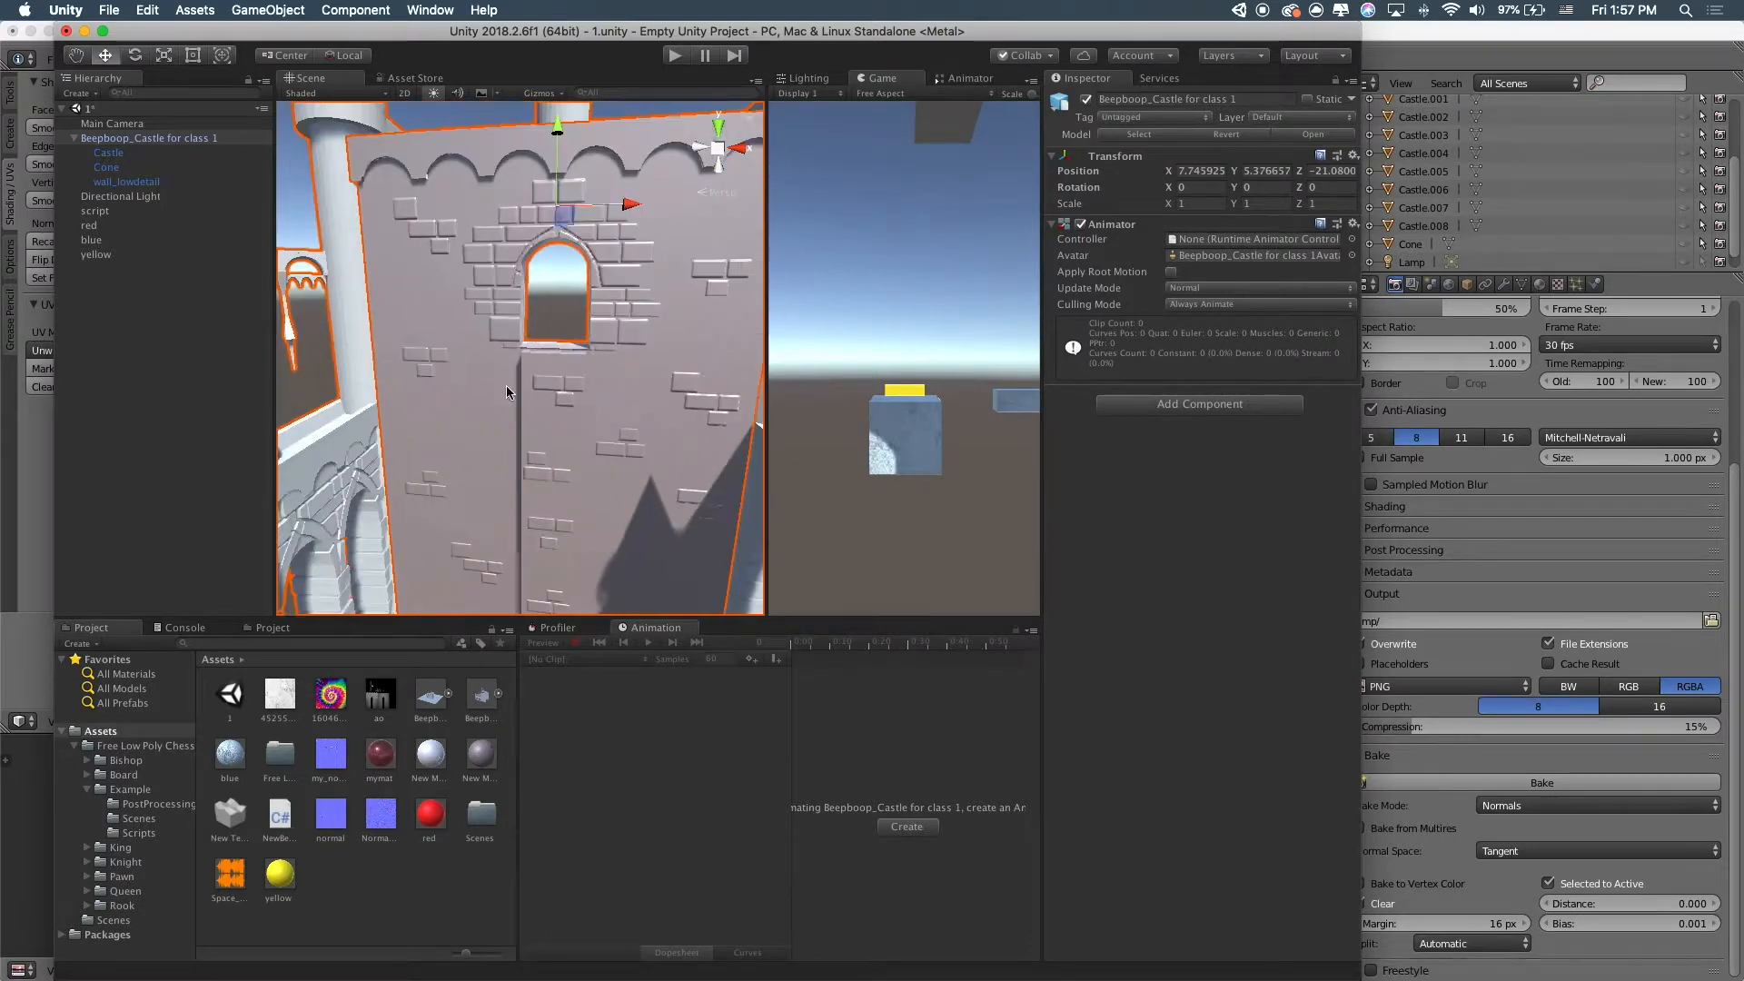
middle_drag(563, 377, 539, 365)
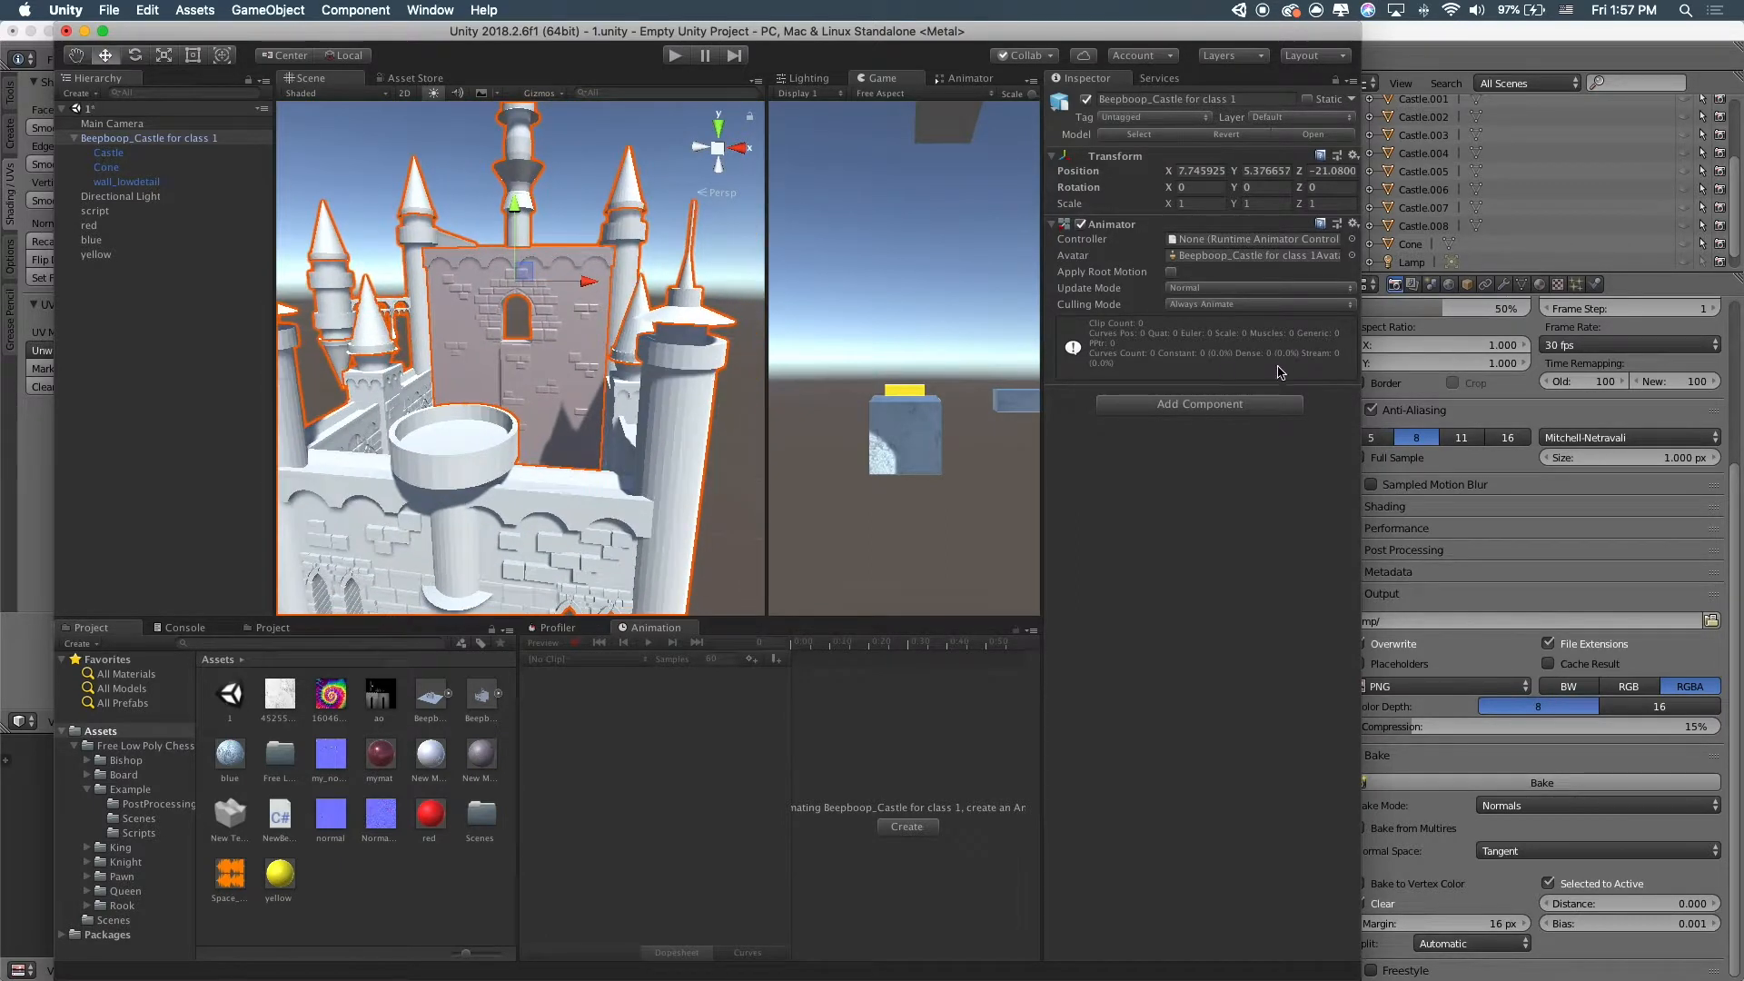
Switch back to Blender and add the round columns beneath both flared tower tops to the selection
click(1526, 36)
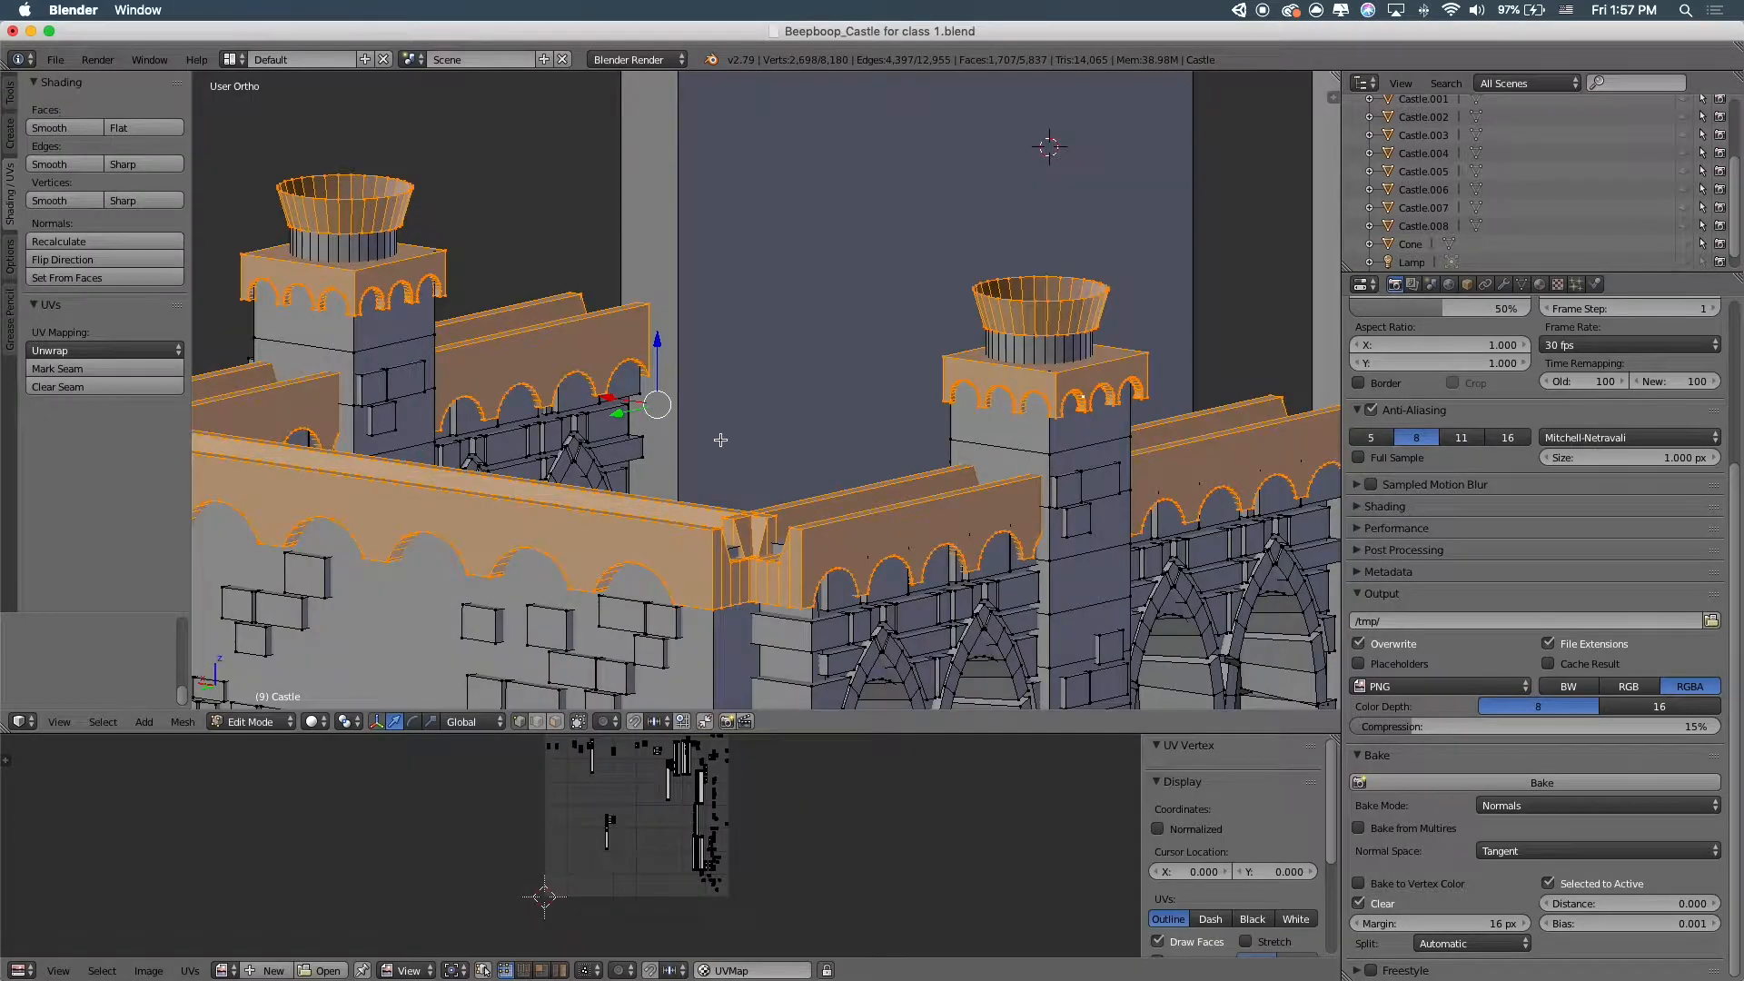
key(z)
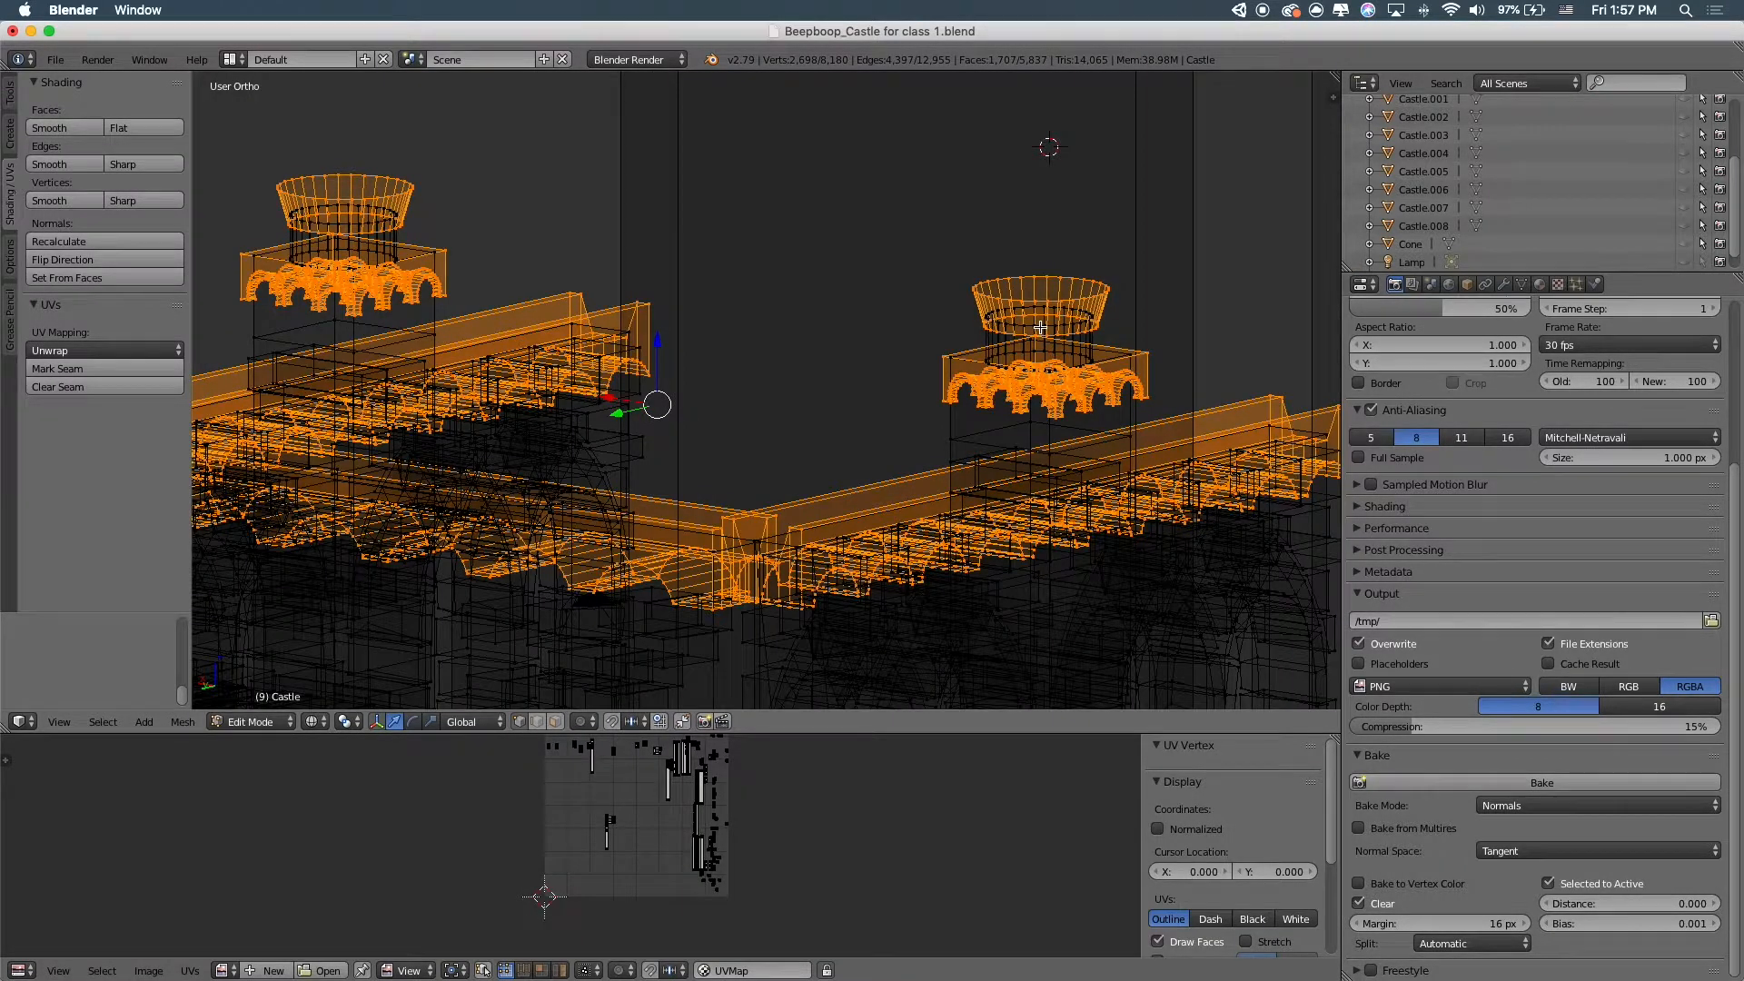
key(l)
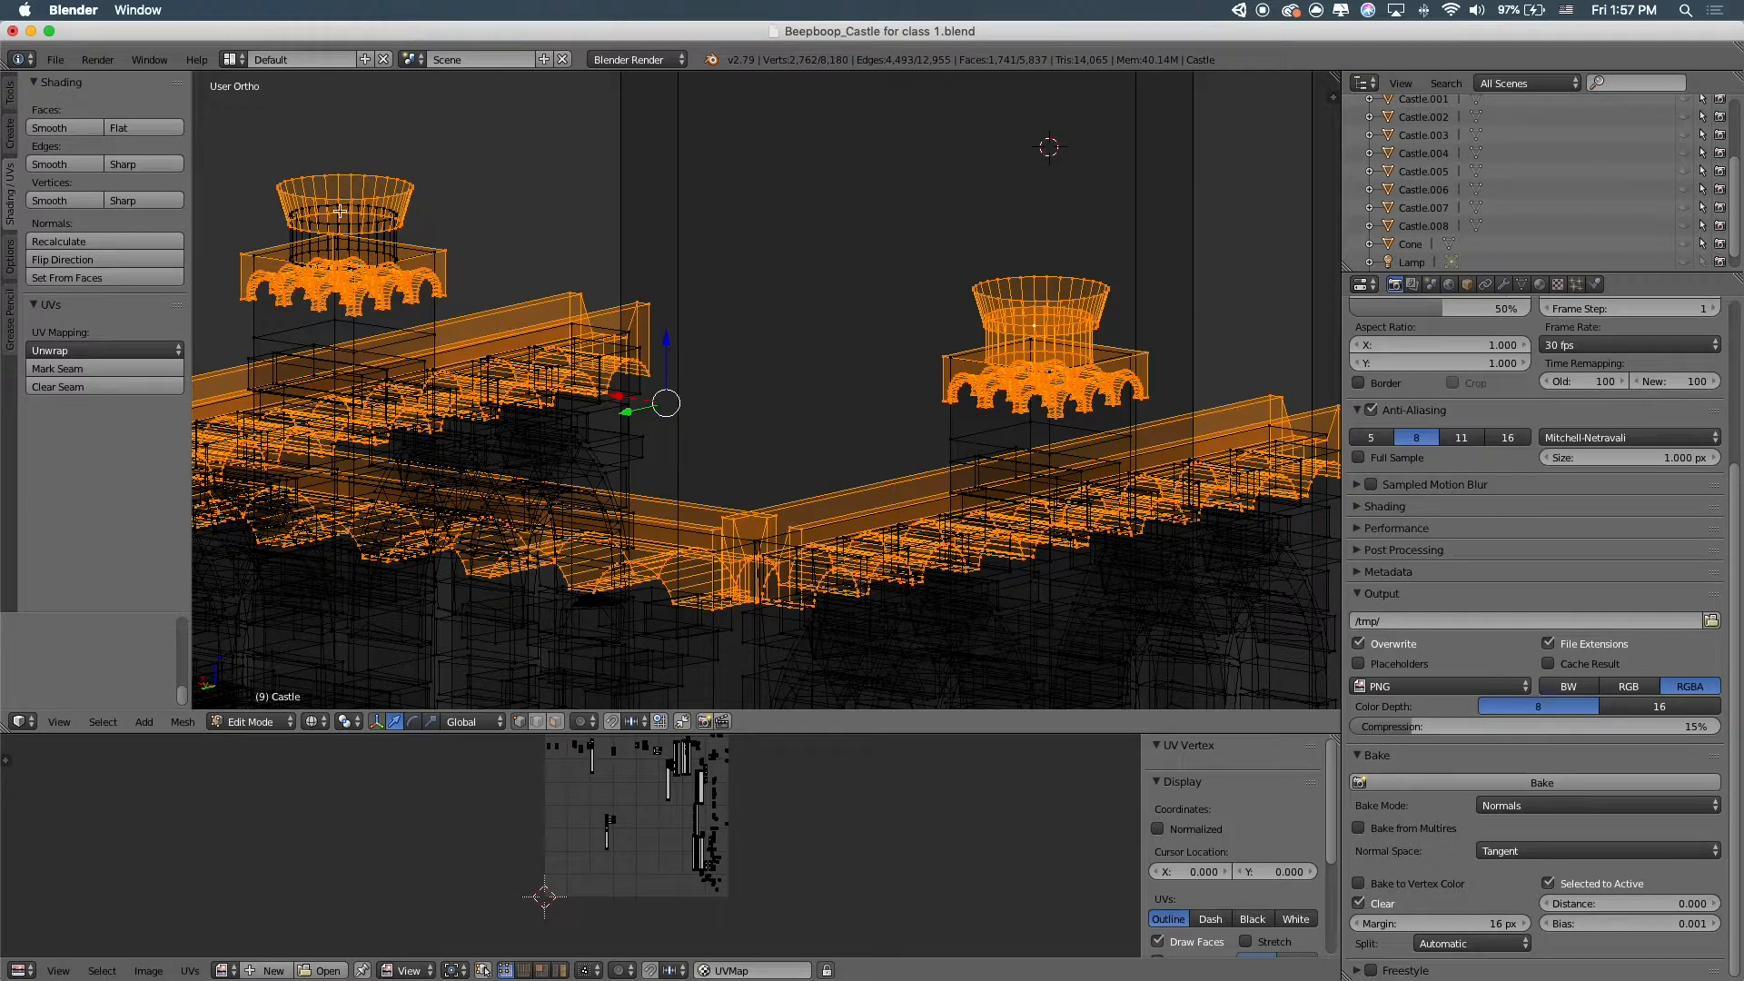
key(l)
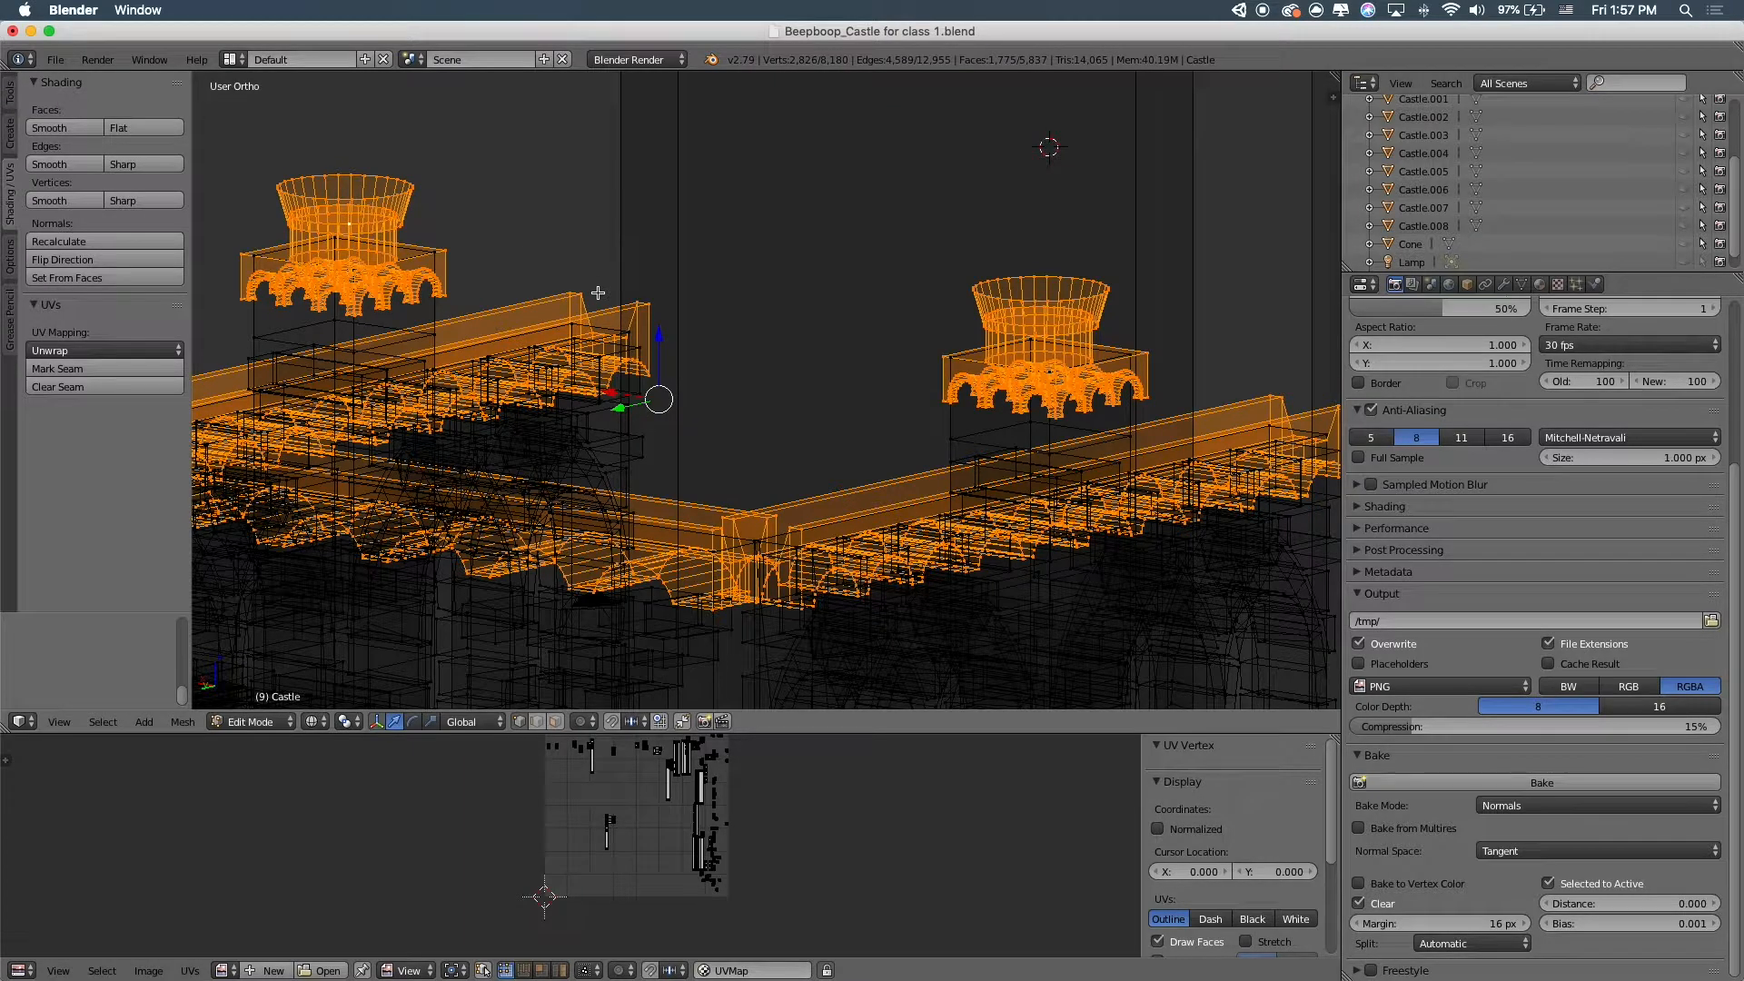
key(z)
scroll(618, 300, down, 2)
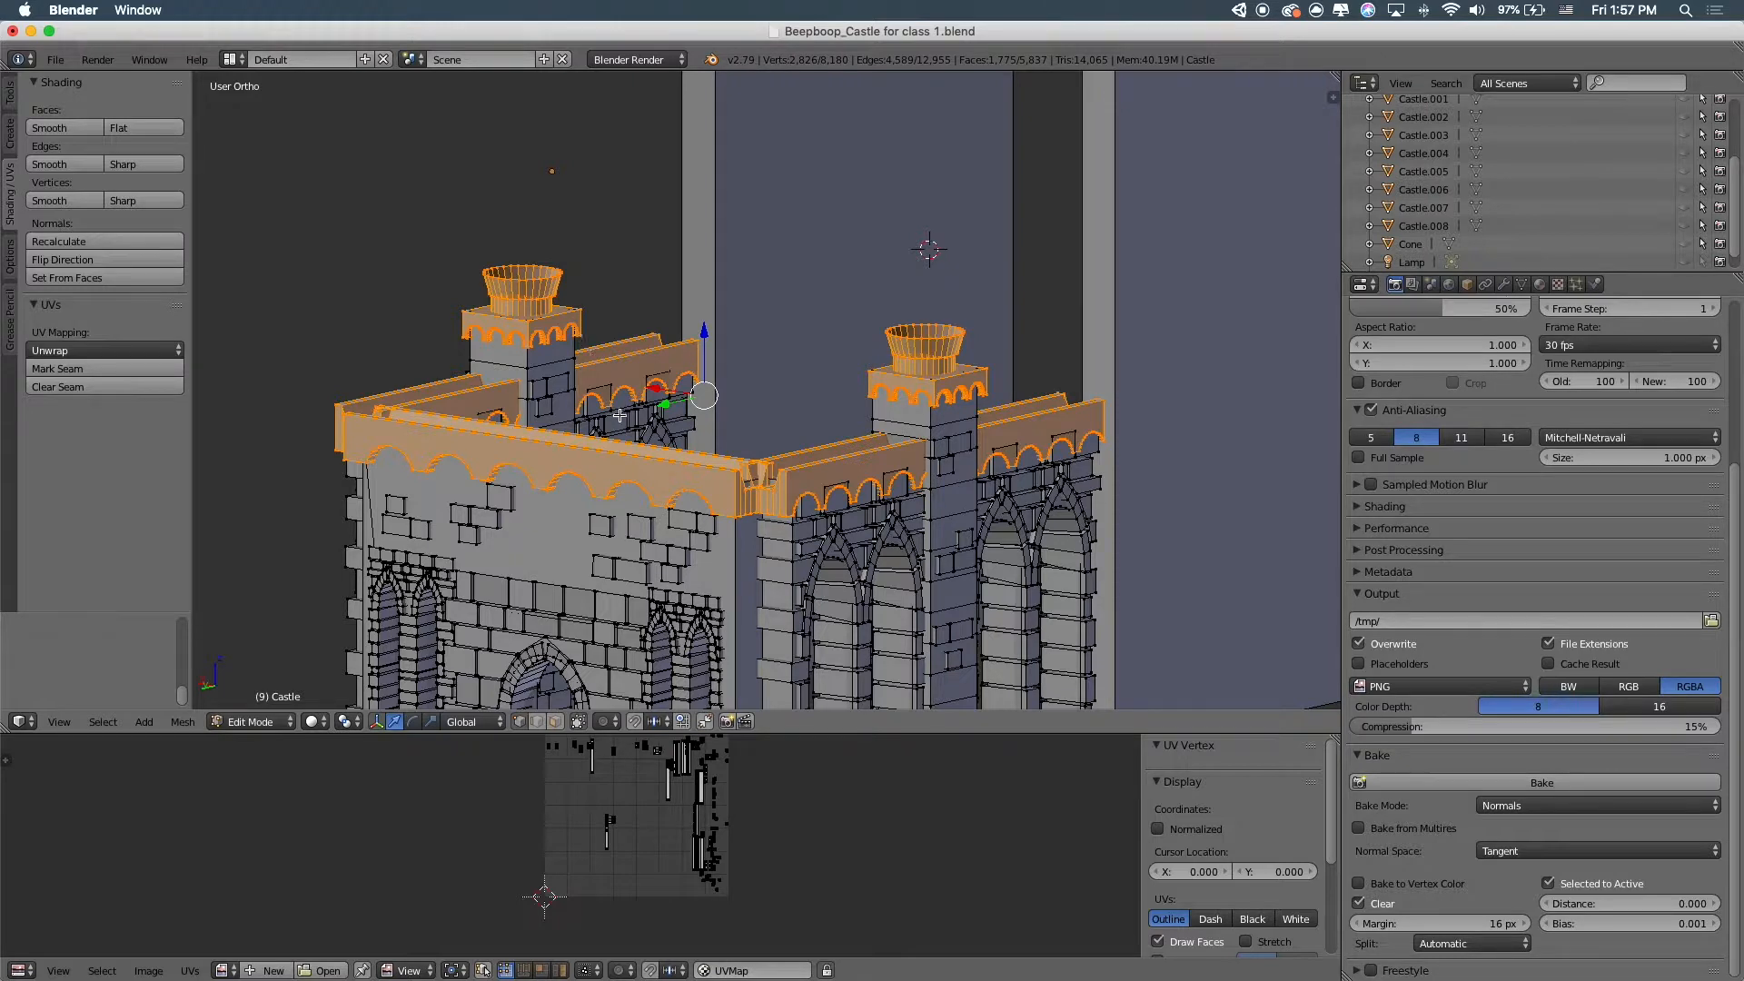
scroll(620, 415, down, 3)
middle_drag(619, 415, 708, 356)
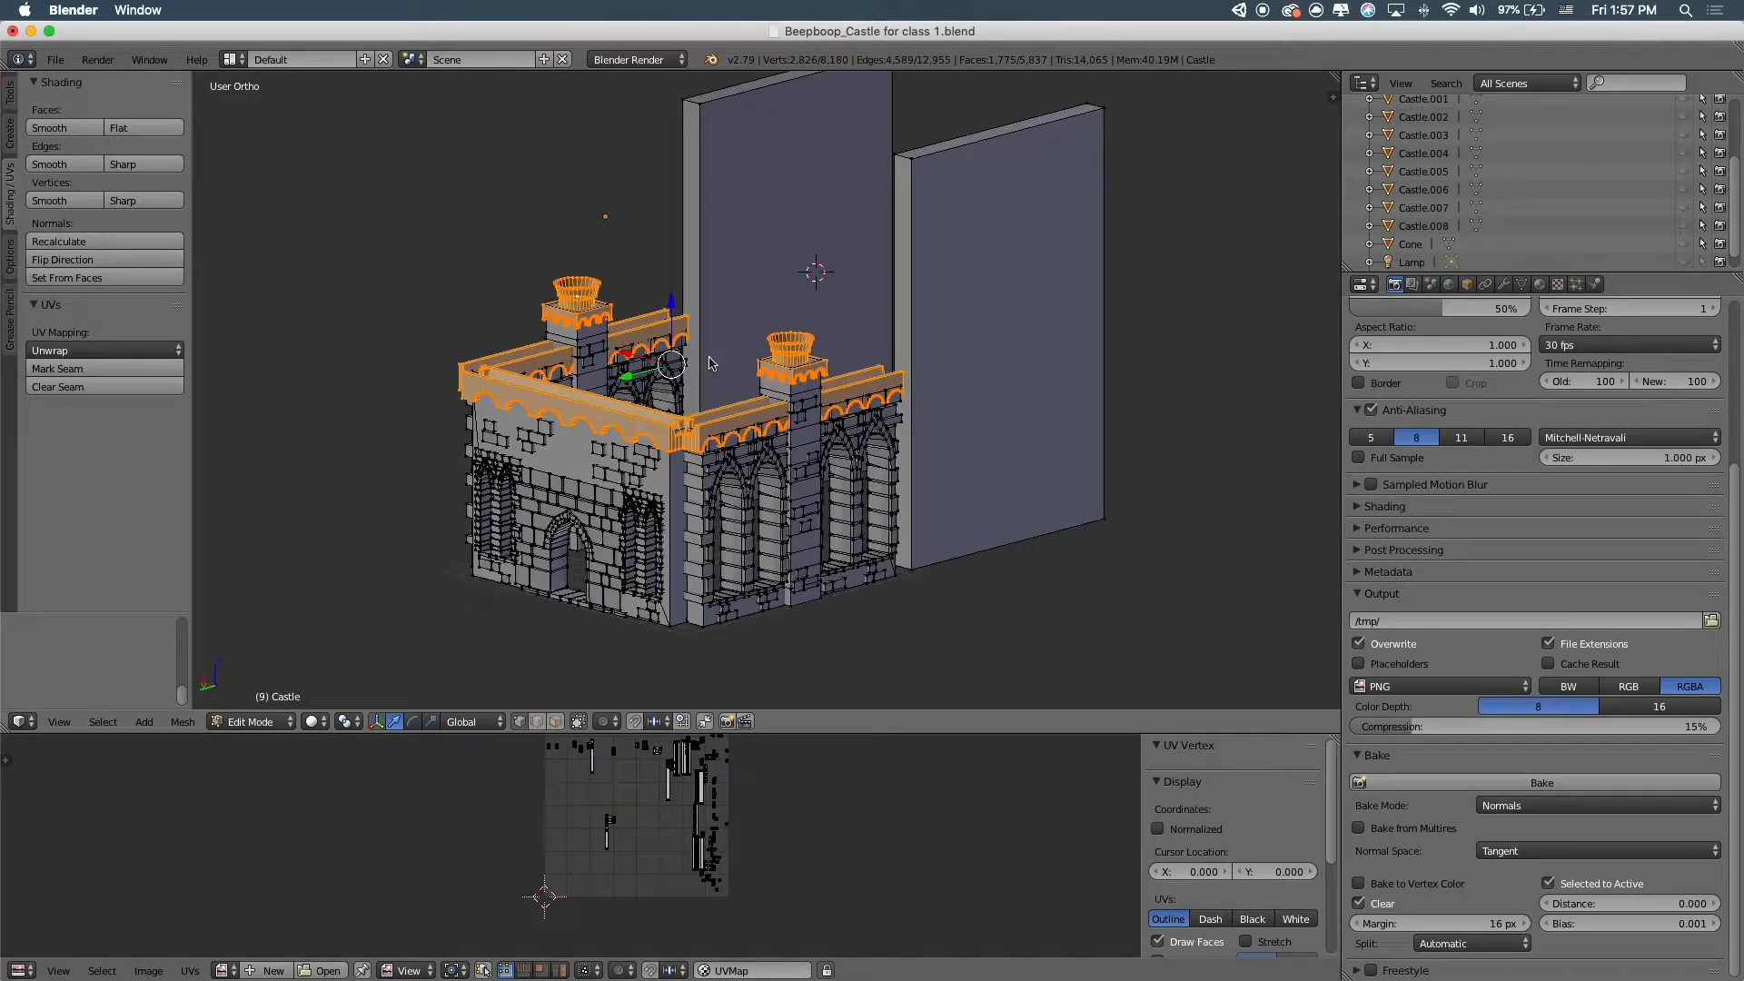
Separate the selected battlements and tower tops into their own object and hide it
key(p)
click(709, 360)
key(Tab)
right_click(501, 397)
key(h)
Separate the two tall plain slabs behind the castle into their own object and hide it
right_click(880, 274)
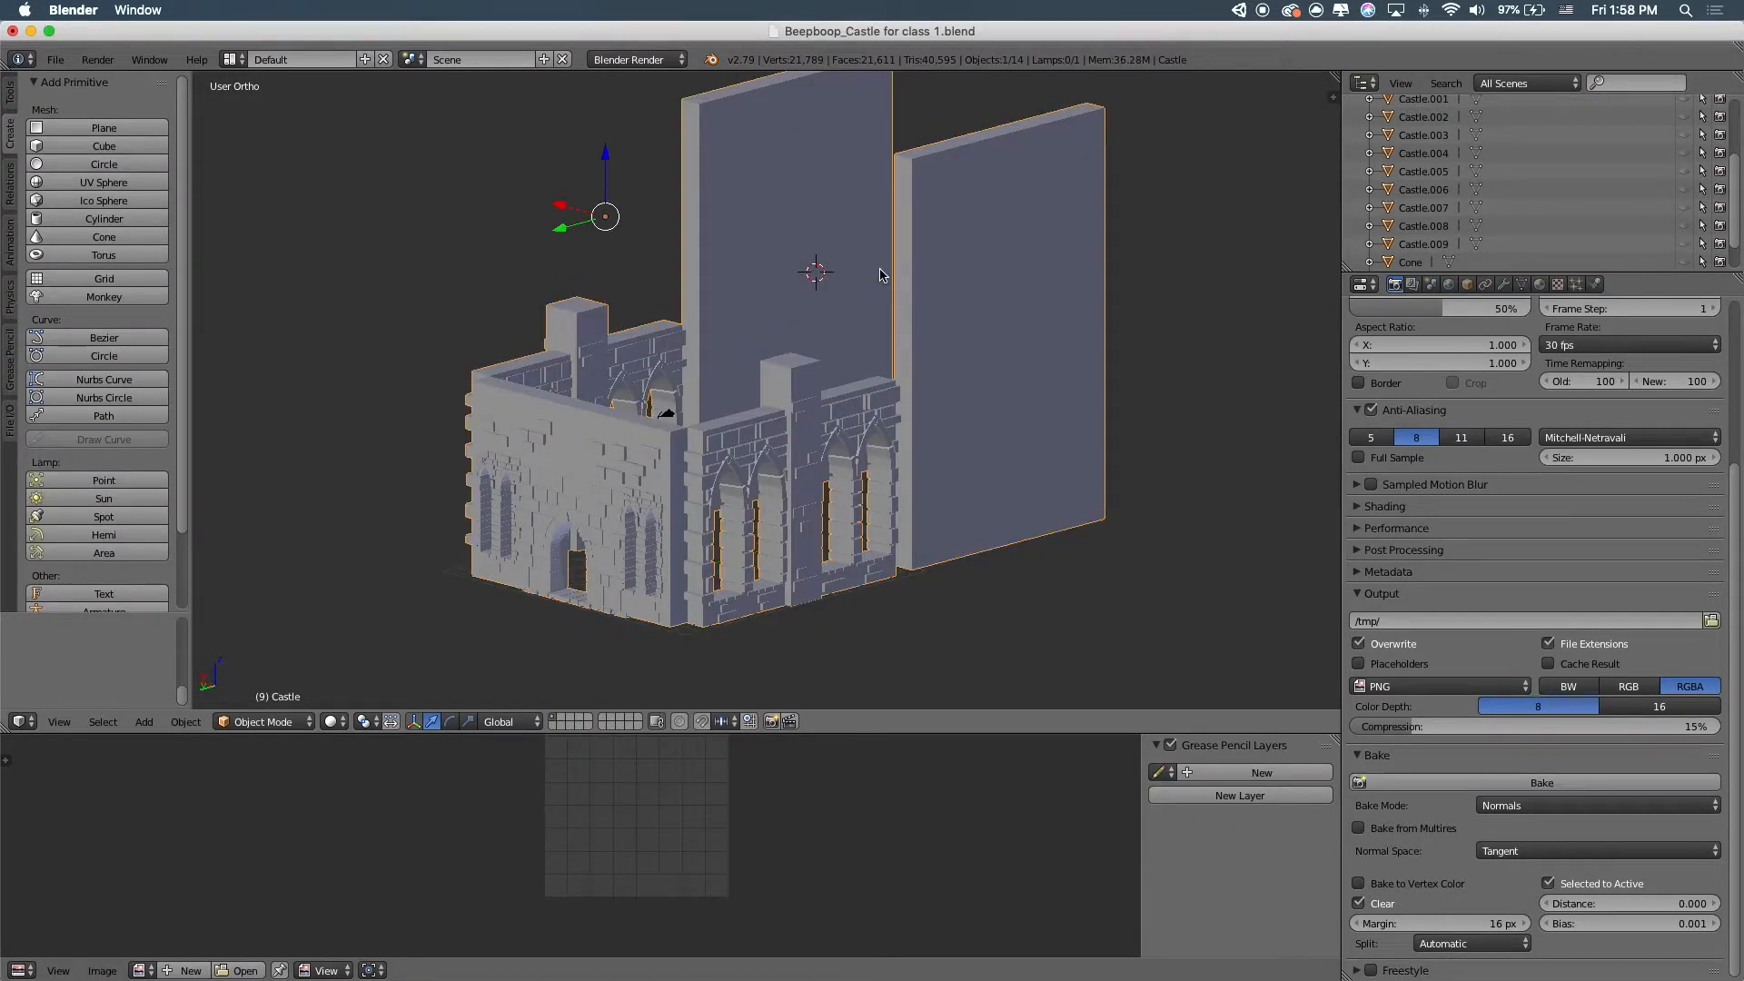
key(Tab)
middle_drag(997, 318, 894, 300)
key(z)
key(b)
drag(779, 80, 1206, 644)
key(p)
click(1014, 348)
key(Tab)
right_click(954, 151)
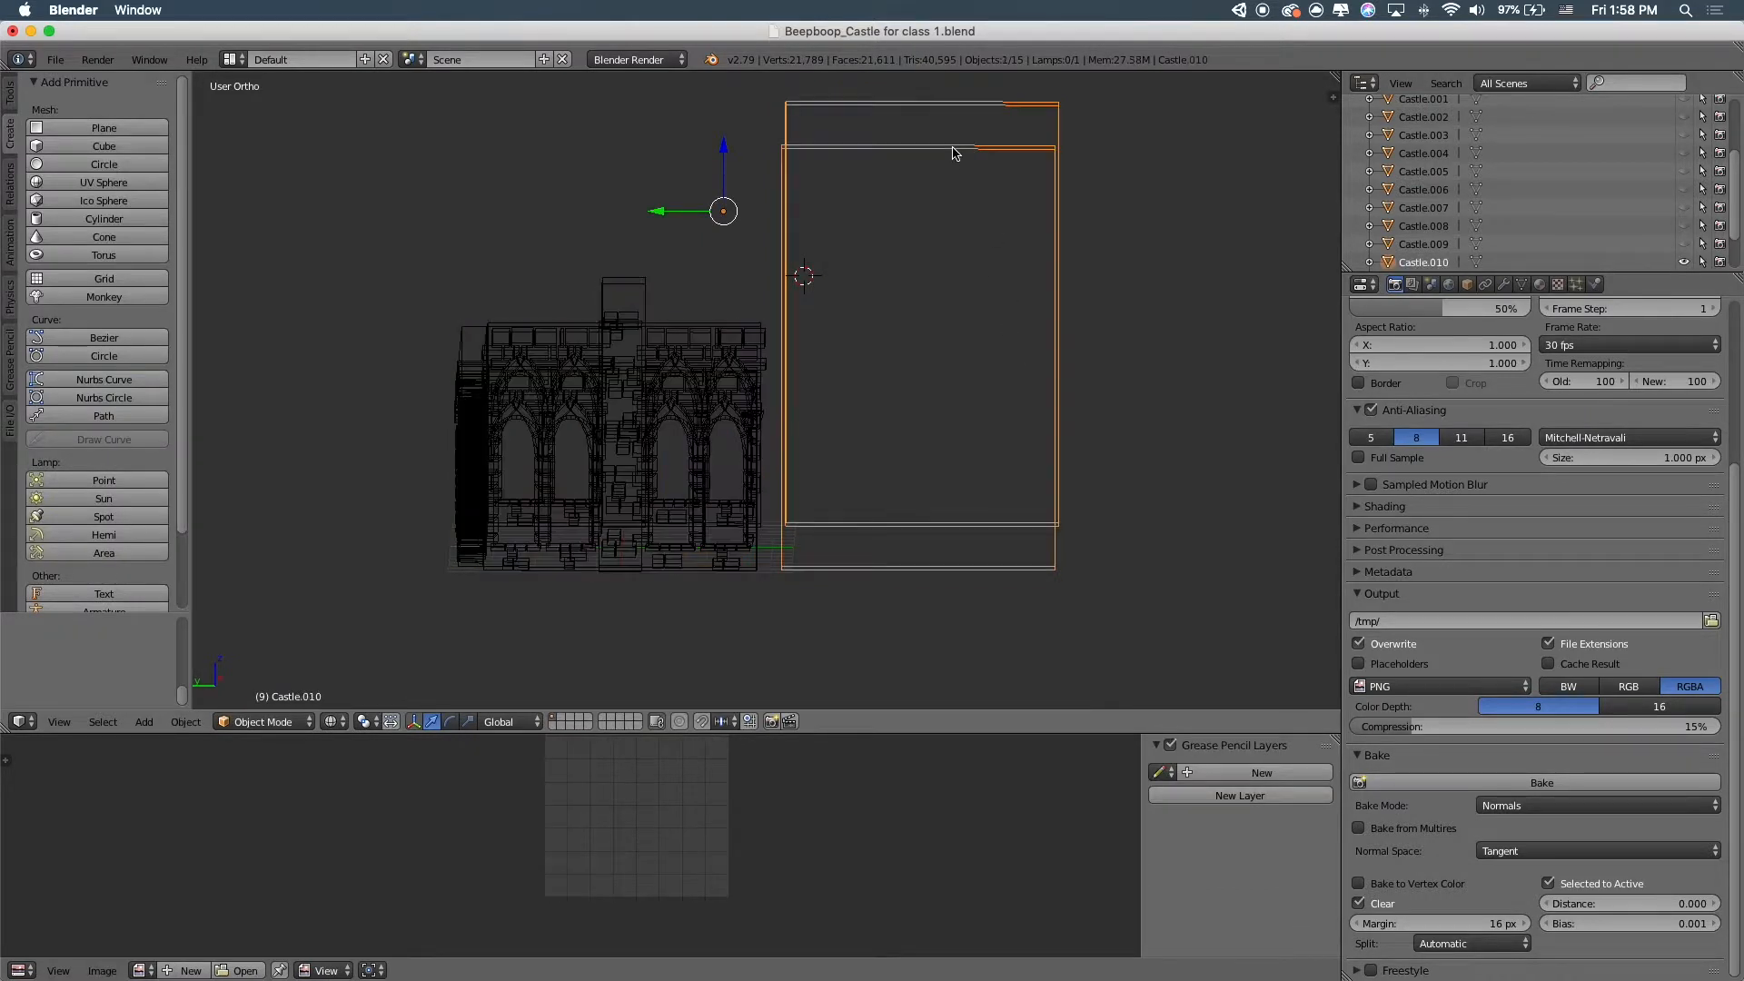
key(h)
Examine the remaining castle walls' geometry from several sides in Edit Mode
right_click(657, 454)
key(Tab)
middle_drag(657, 452, 1032, 164)
key(z)
scroll(926, 501, up, 5)
scroll(724, 276, down, 4)
middle_drag(724, 276, 1026, 241)
scroll(835, 297, up, 4)
scroll(1027, 241, down, 4)
shift+middle_drag(876, 313, 849, 413)
middle_drag(850, 414, 700, 469)
scroll(855, 550, up, 5)
shift+middle_drag(951, 553, 763, 109)
middle_drag(823, 227, 833, 334)
scroll(568, 370, down, 4)
right_click(872, 385)
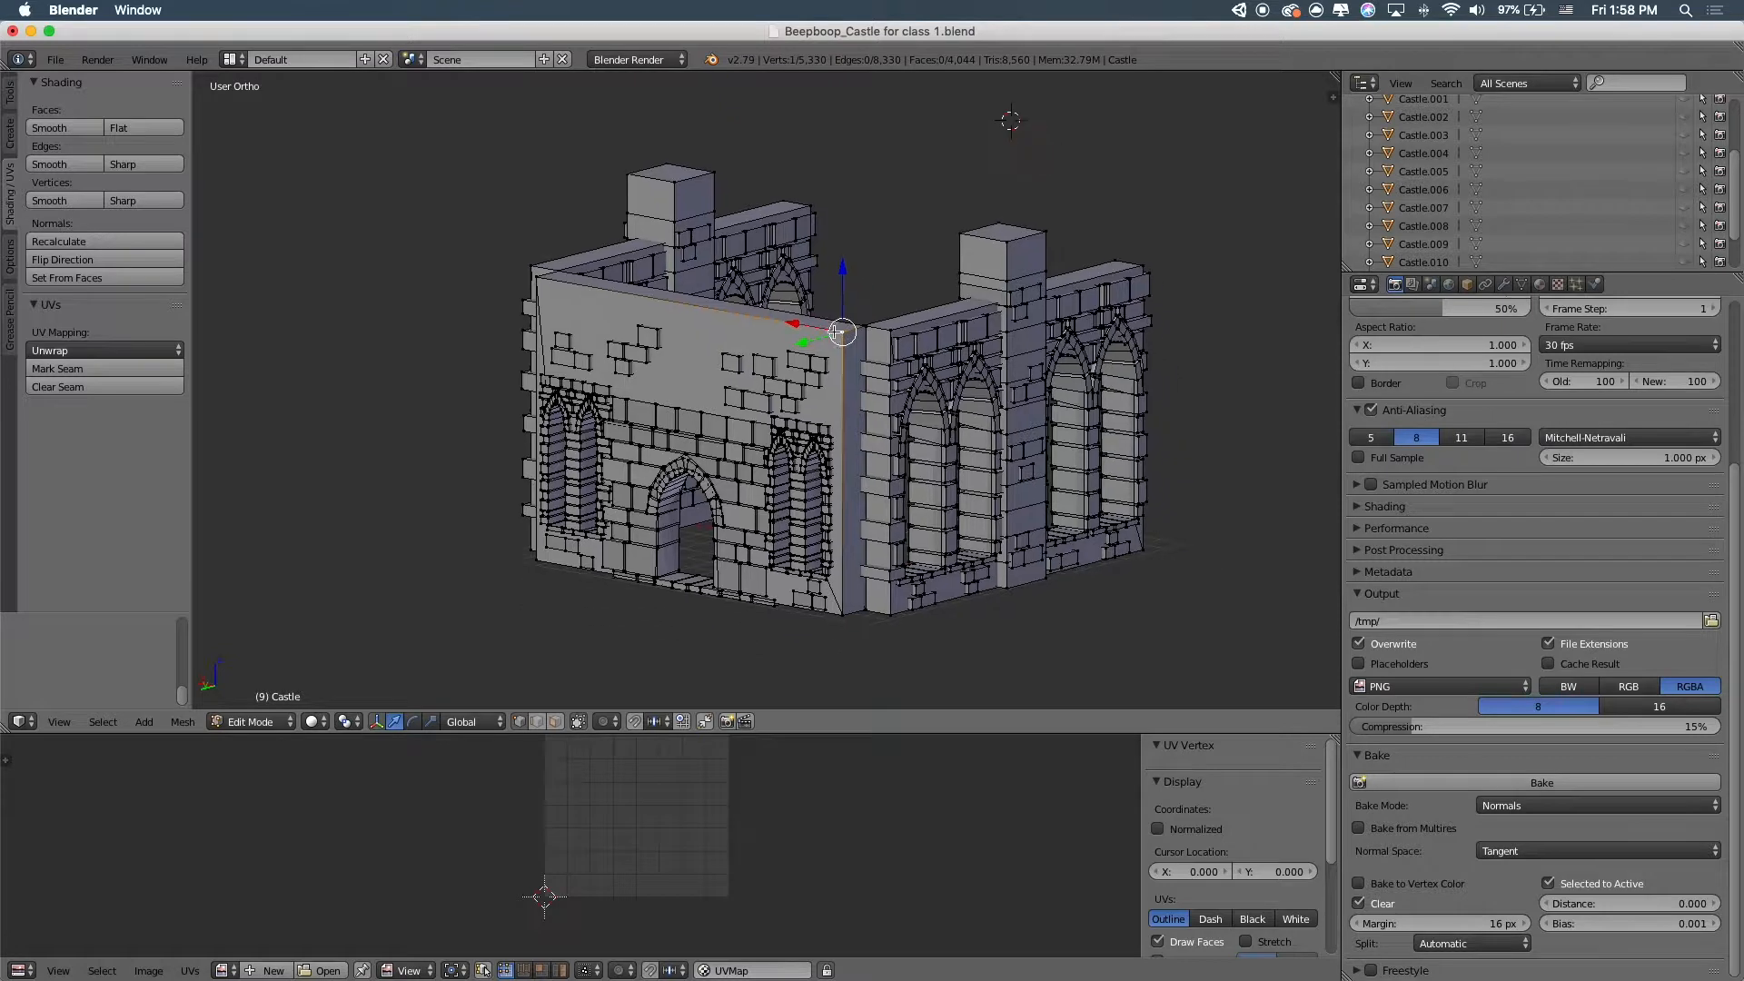
key(Tab)
Rename the Castle object as Castletobake_low
scroll(1477, 181, up, 3)
double_click(1408, 180)
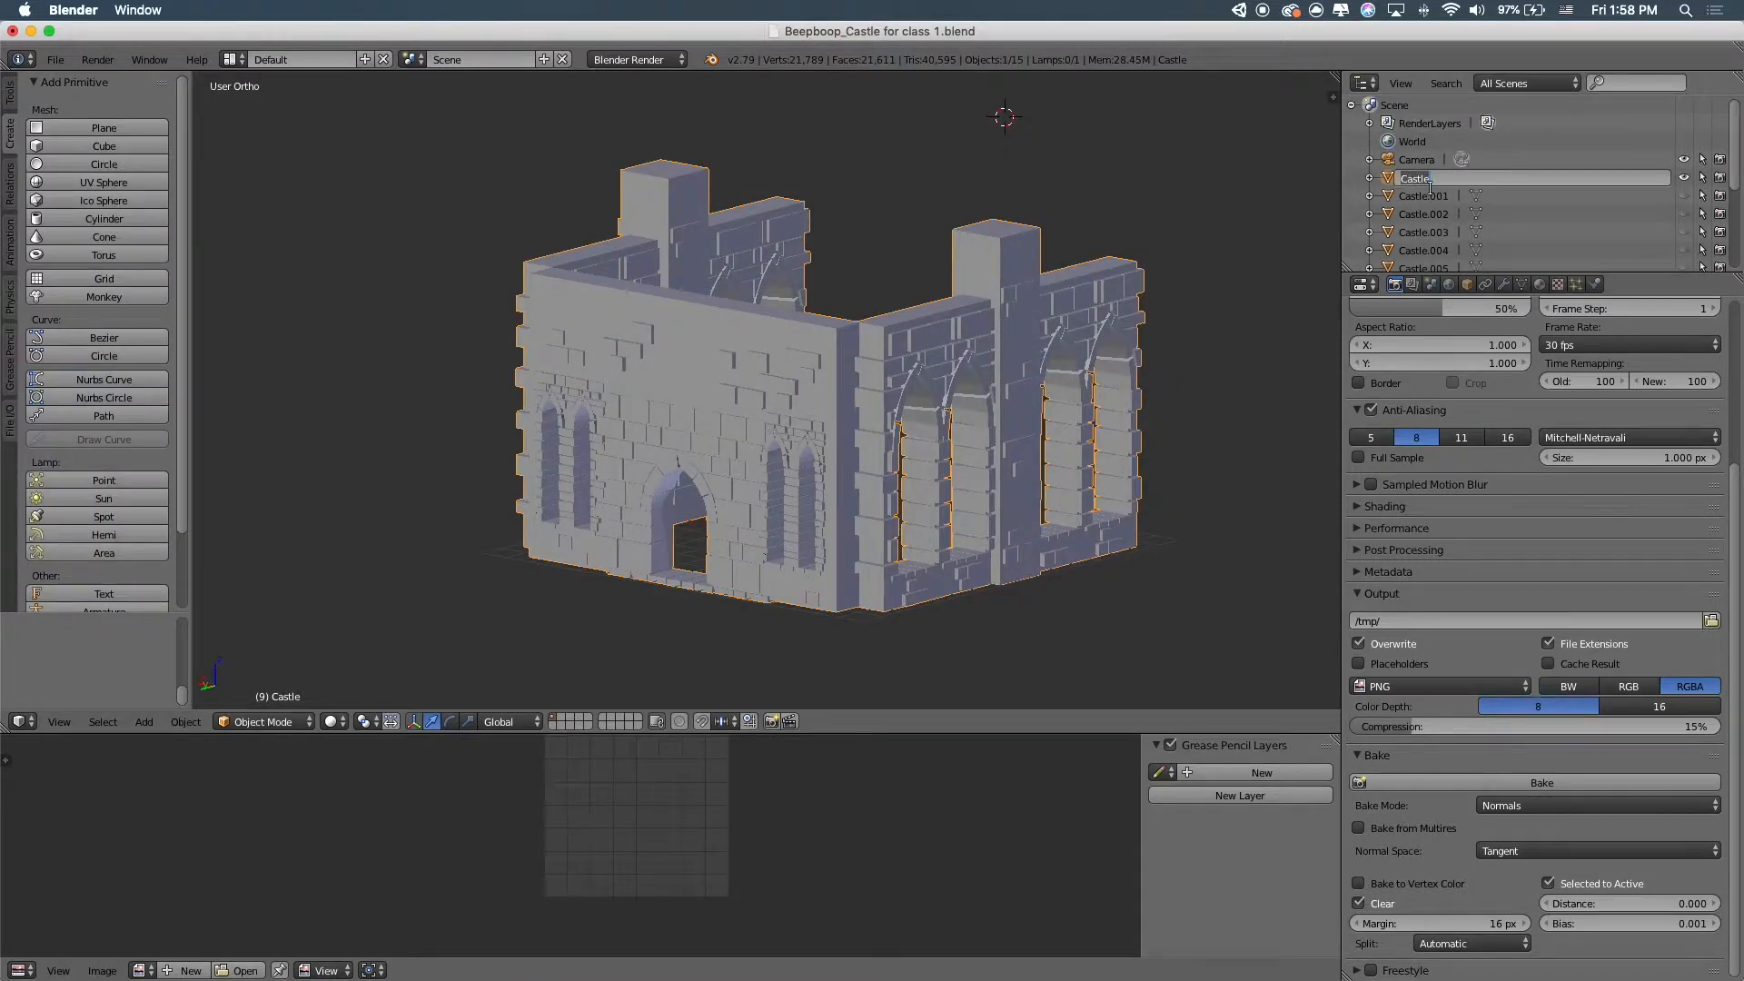
click(1429, 185)
text(letobake_low)
key(Return)
Duplicate the Castletobake_low object in place and rename the copy as Castletobake_high
scroll(1429, 185, down, 5)
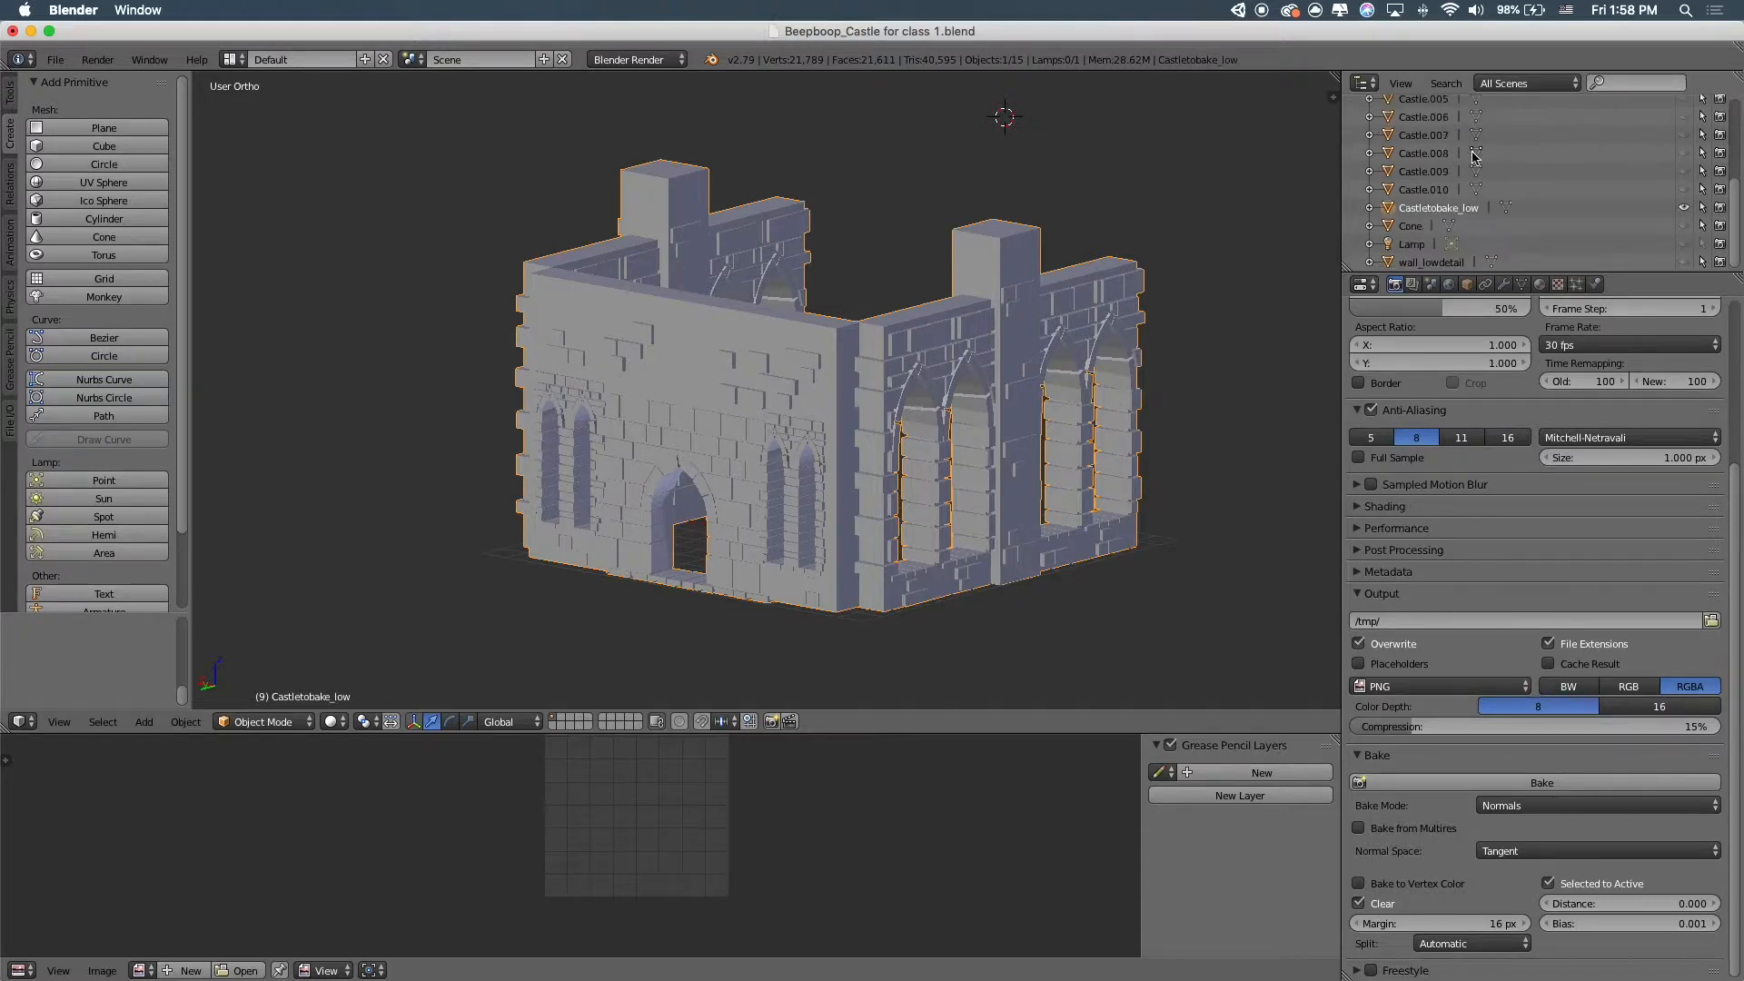
key(space)
text(du)
key(Return)
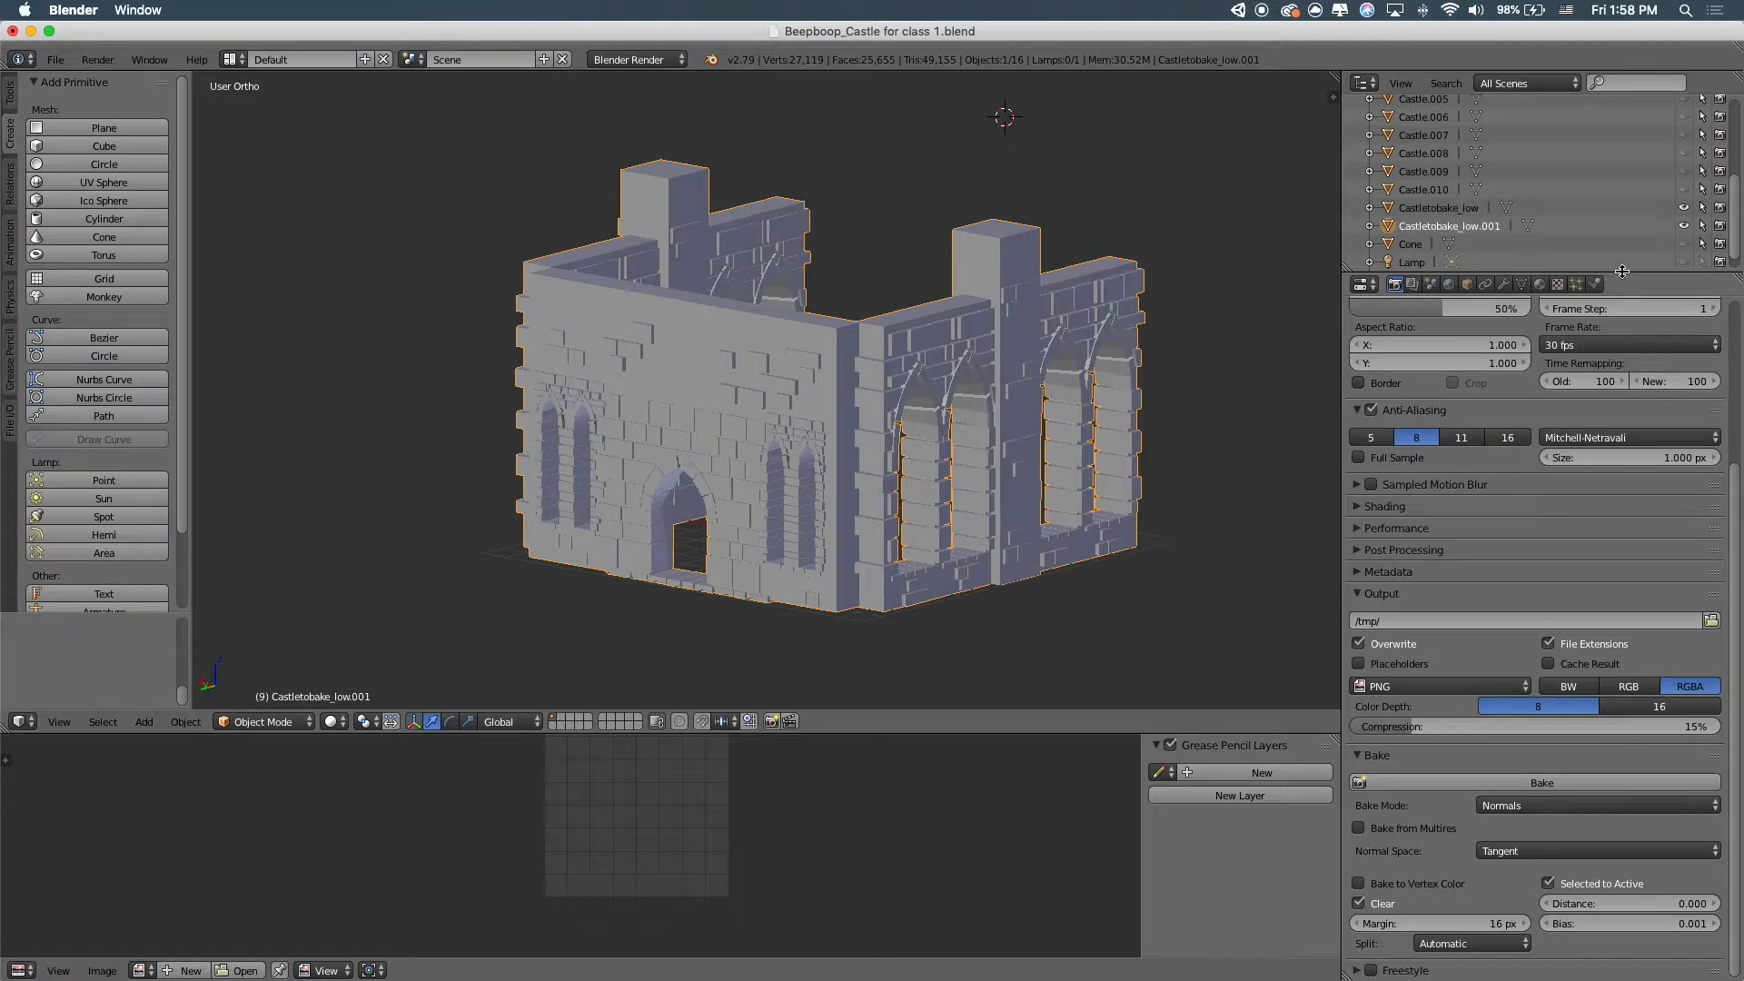
double_click(1465, 229)
drag(1465, 229, 1513, 219)
text(high)
key(Return)
Enlarge the Outliner, hide Castletobake_high and select Castletobake_low
drag(1408, 272, 1408, 495)
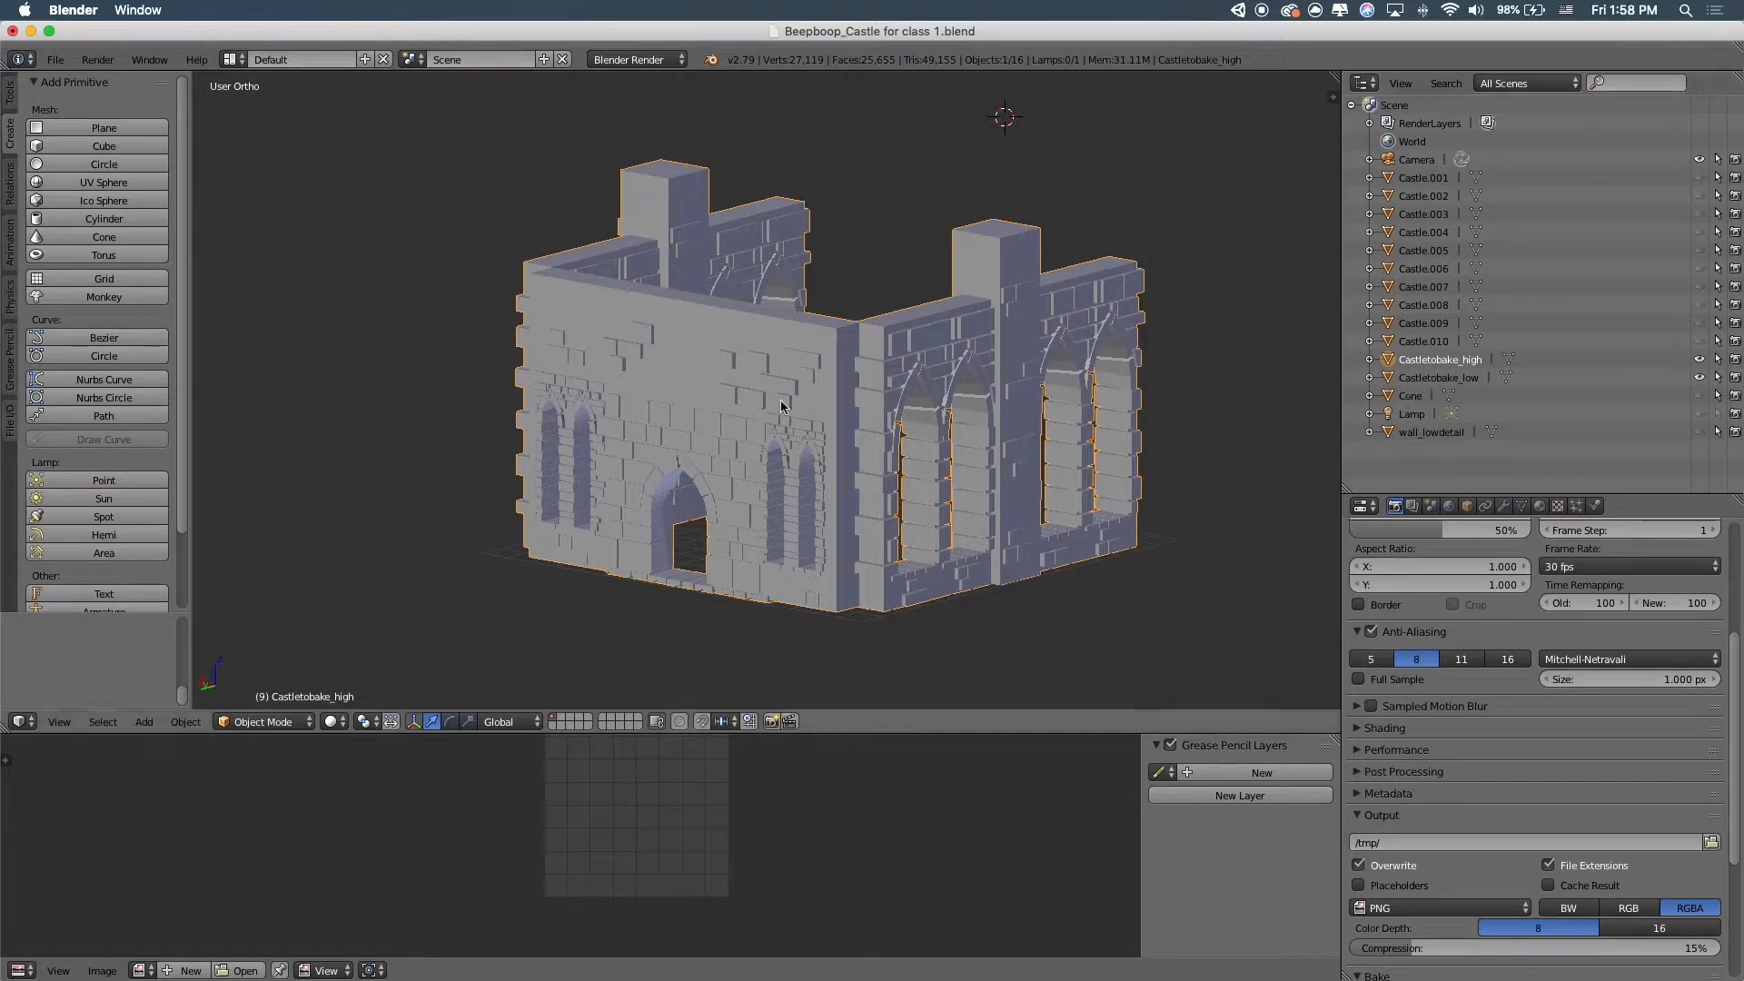
scroll(862, 390, up, 3)
scroll(903, 407, down, 3)
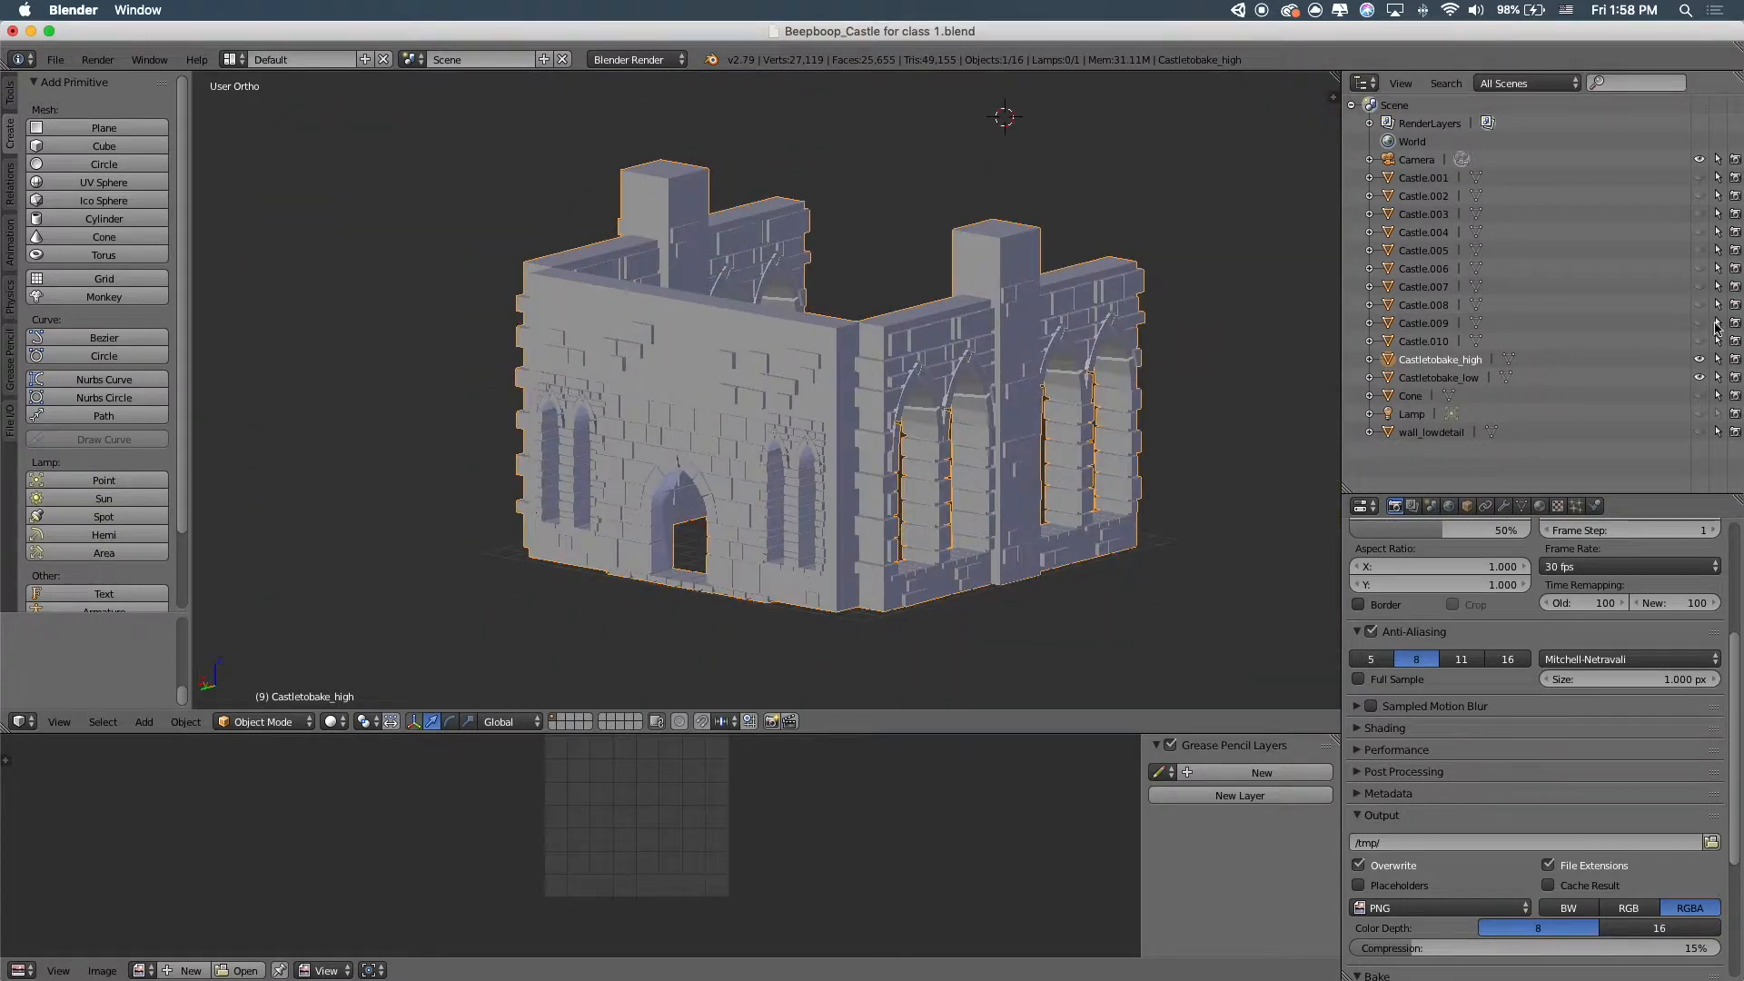
click(1700, 360)
click(1470, 378)
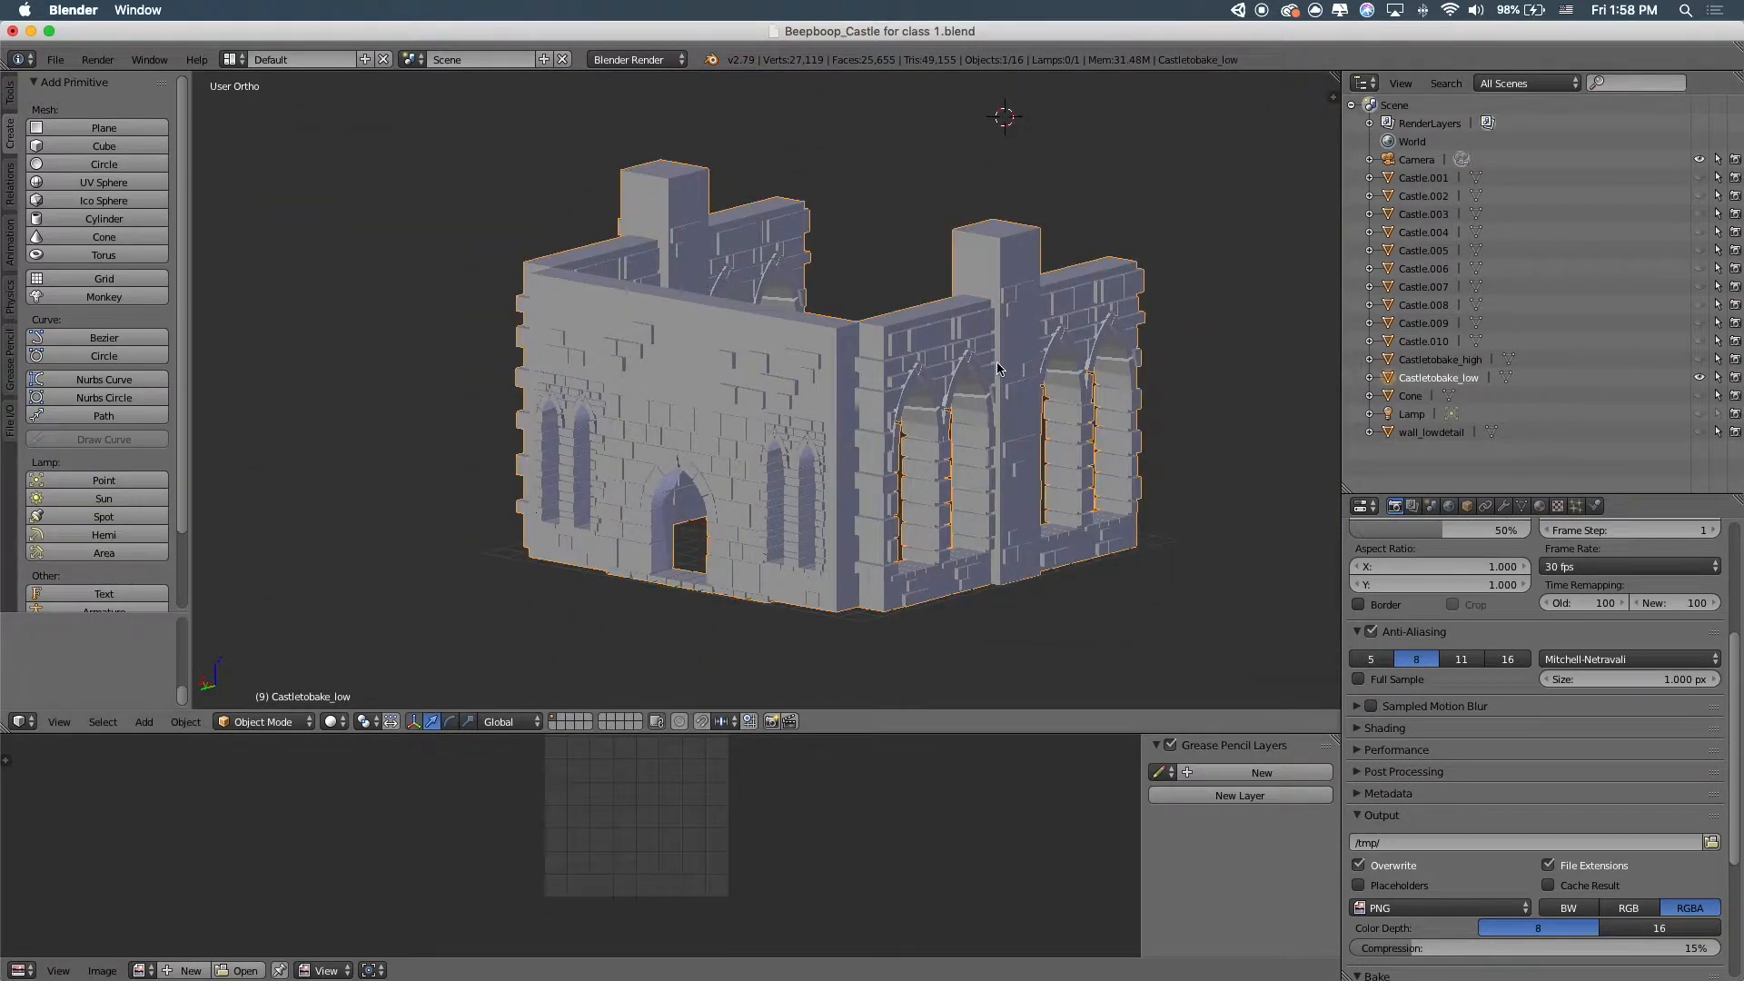
In Edit Mode, select the linked base geometry of the front wall and the adjoining side wall, without their bricks
key(Tab)
scroll(923, 362, up, 2)
key(a)
right_click(866, 306)
key(ctrl+l)
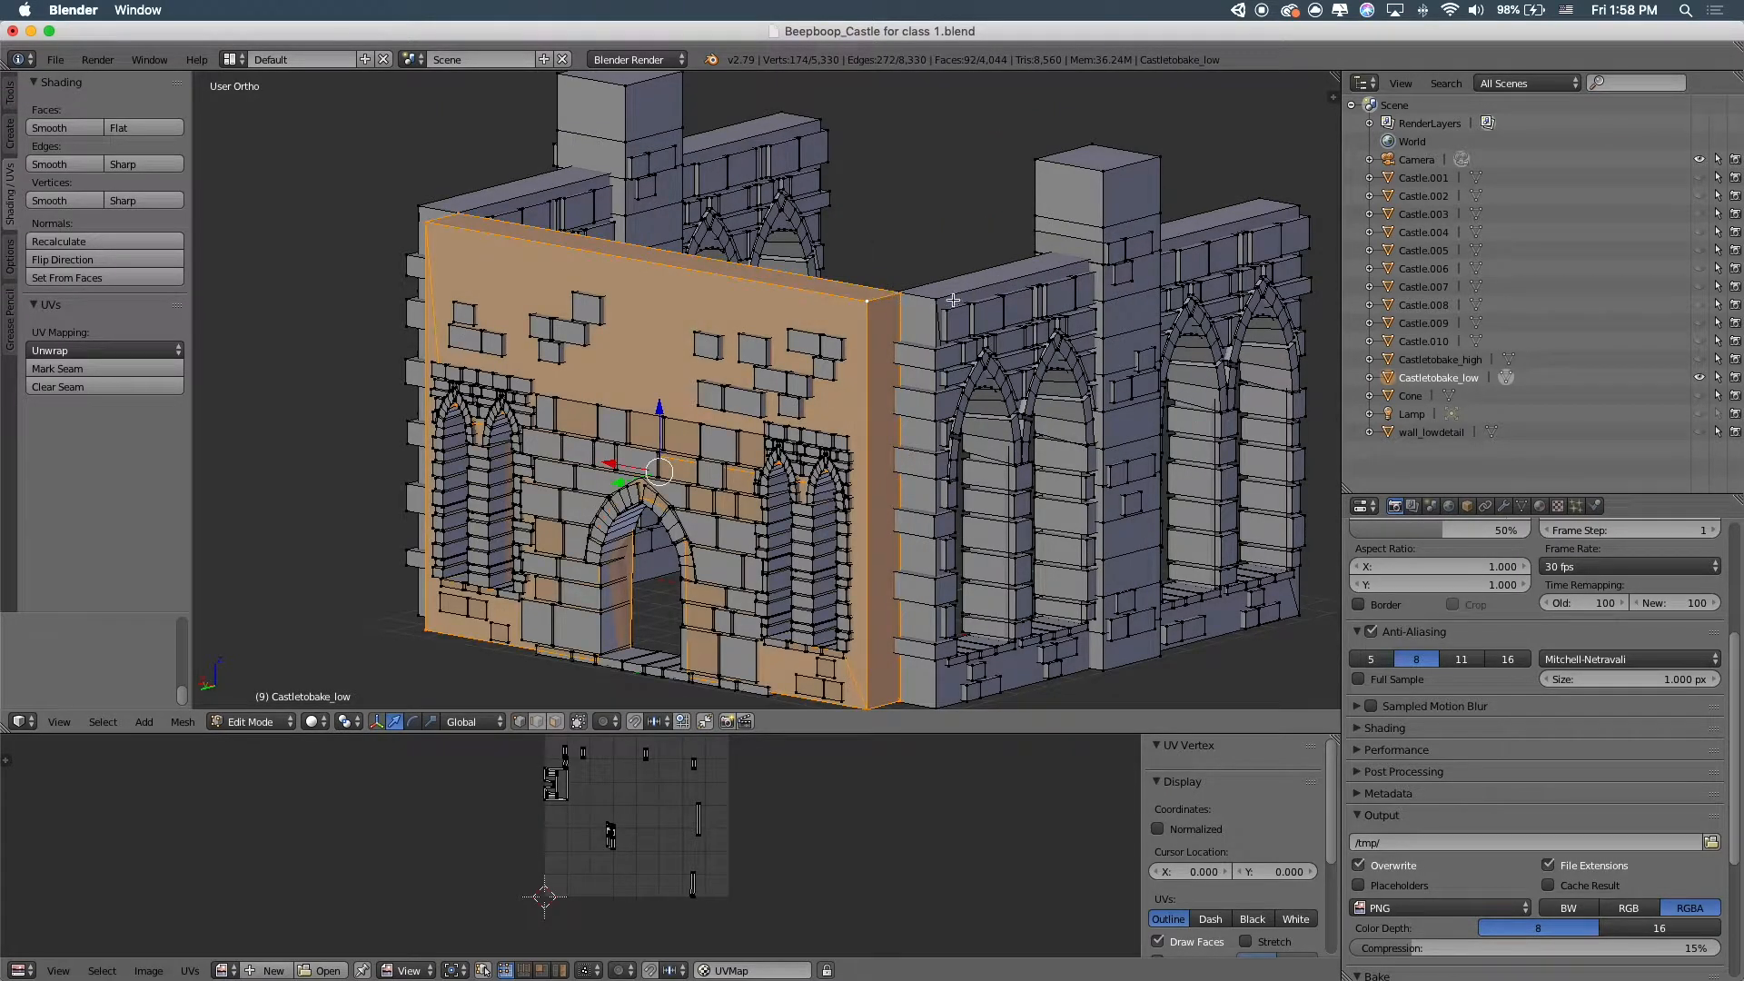
shift+right_click(939, 296)
key(ctrl+l)
Add the linked base geometry of the two tall side pillars to the selection, without their bricks
shift+right_click(1104, 171)
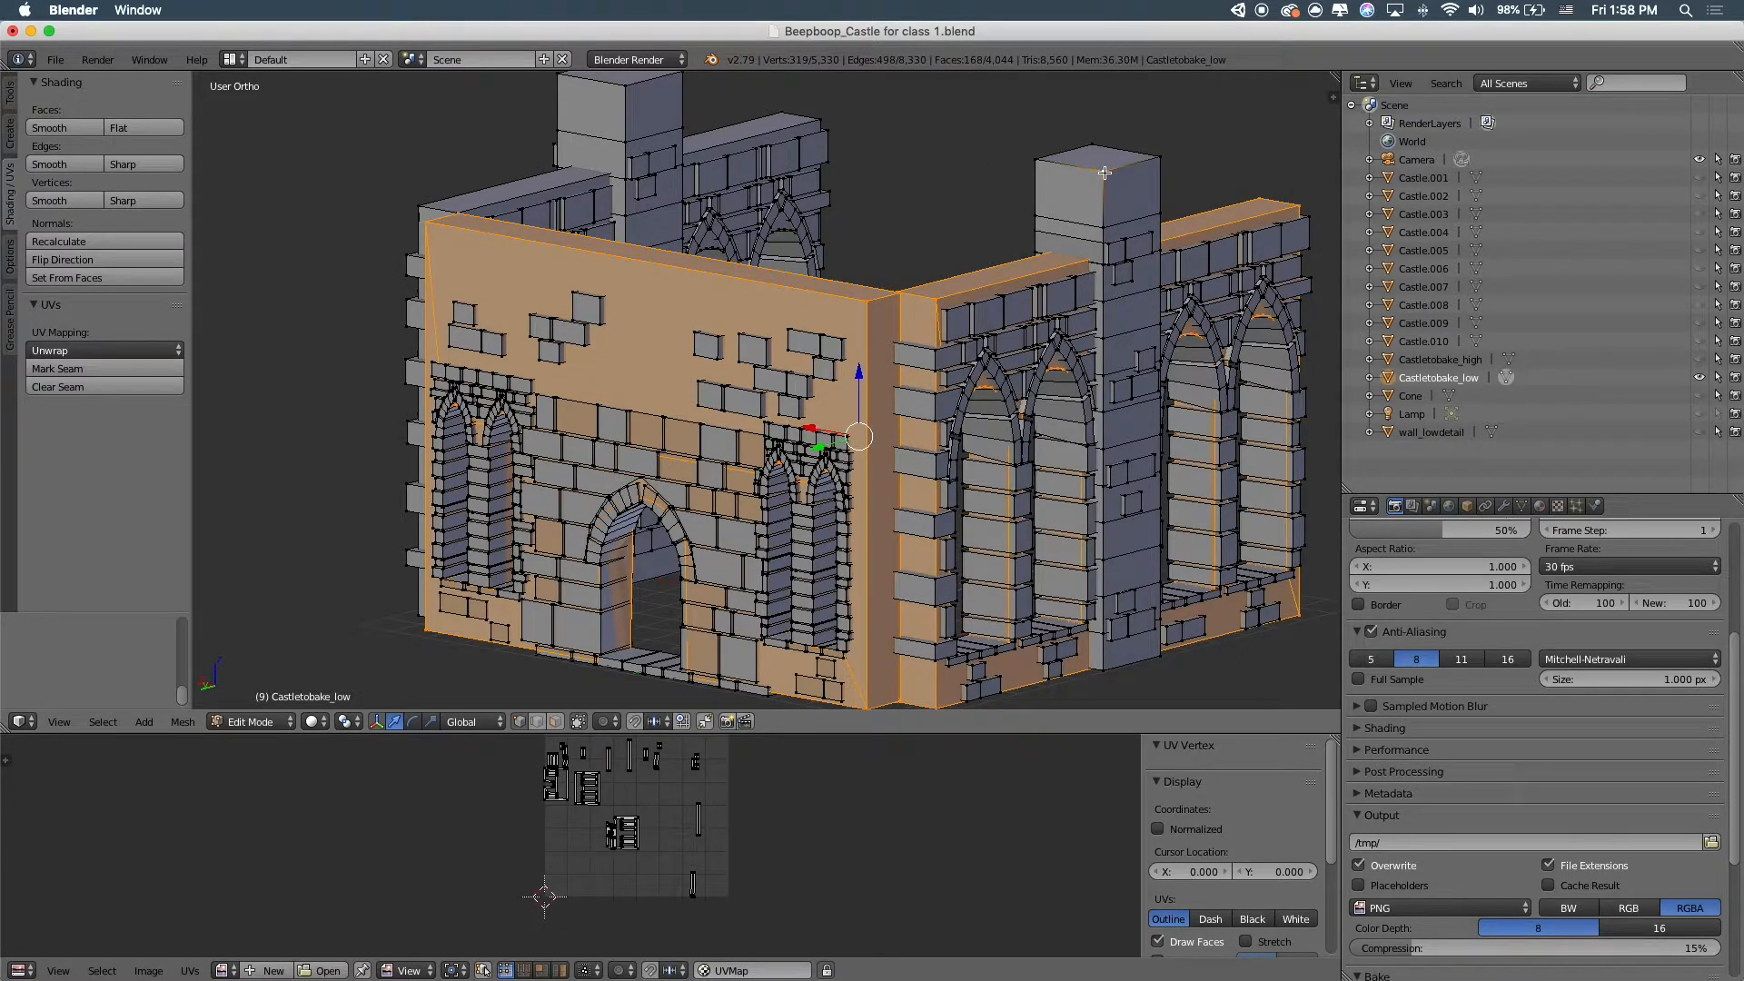
key(ctrl+l)
shift+right_click(629, 91)
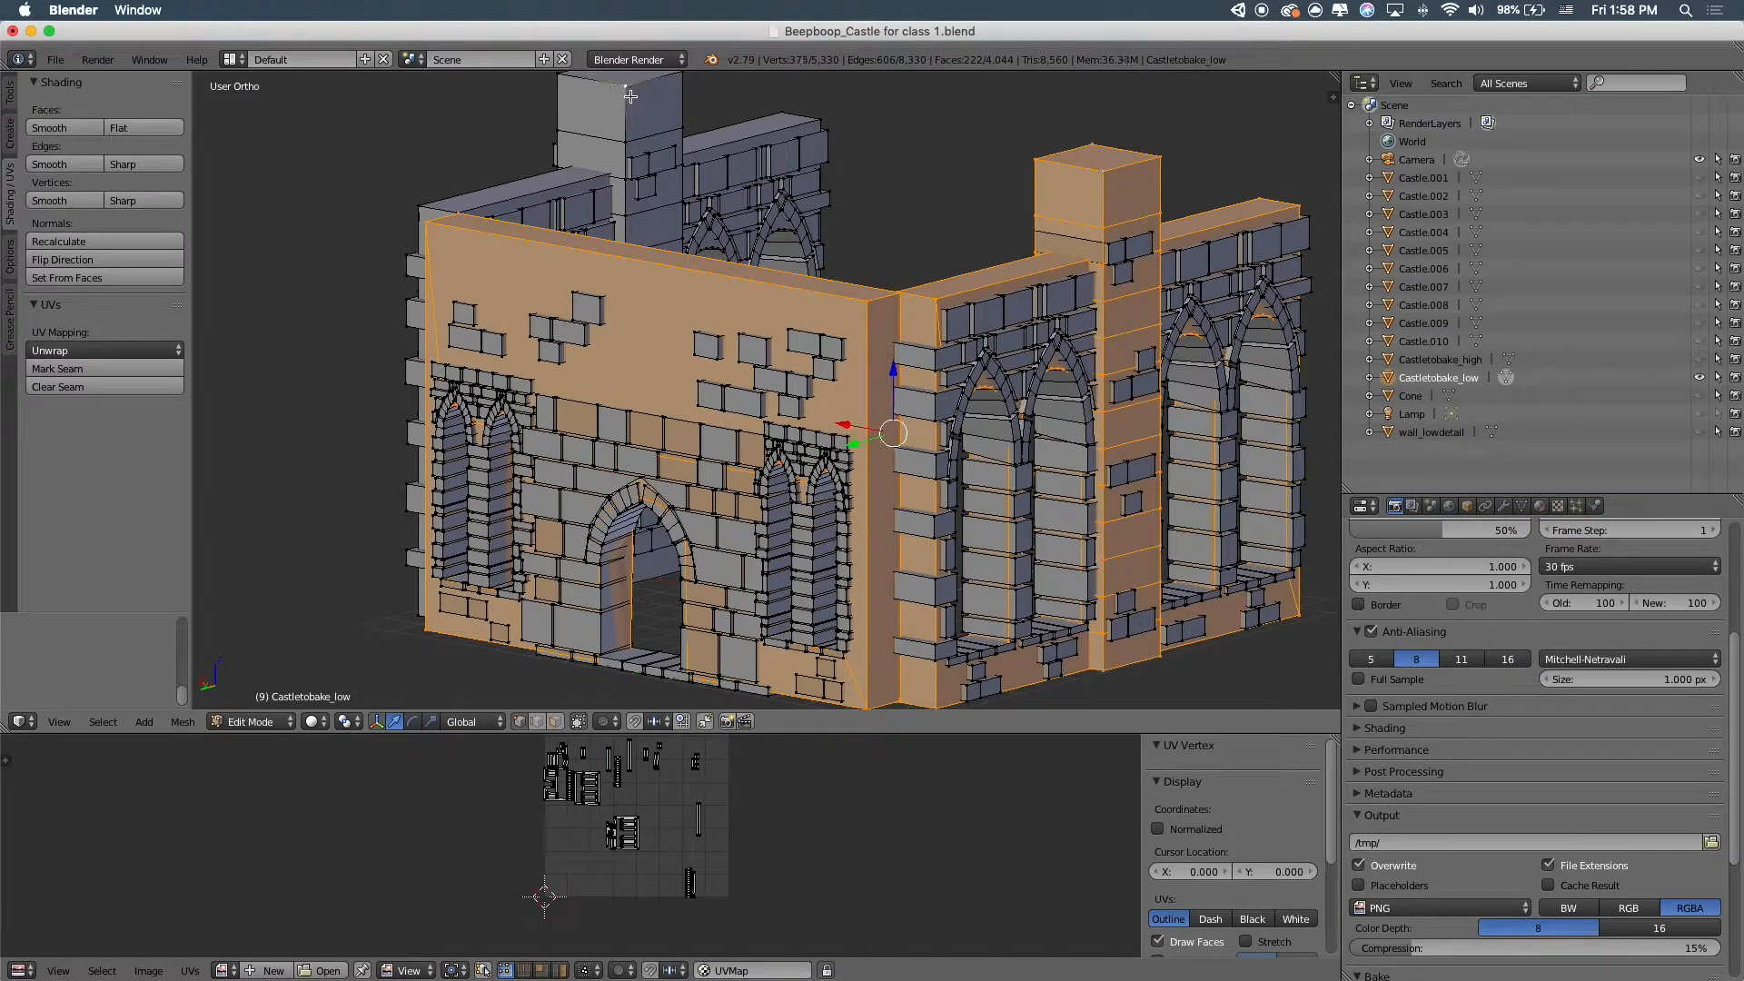
key(ctrl+l)
Add the linked base geometry of the remaining side wall to the selection, without its bricks
shift+right_click(430, 207)
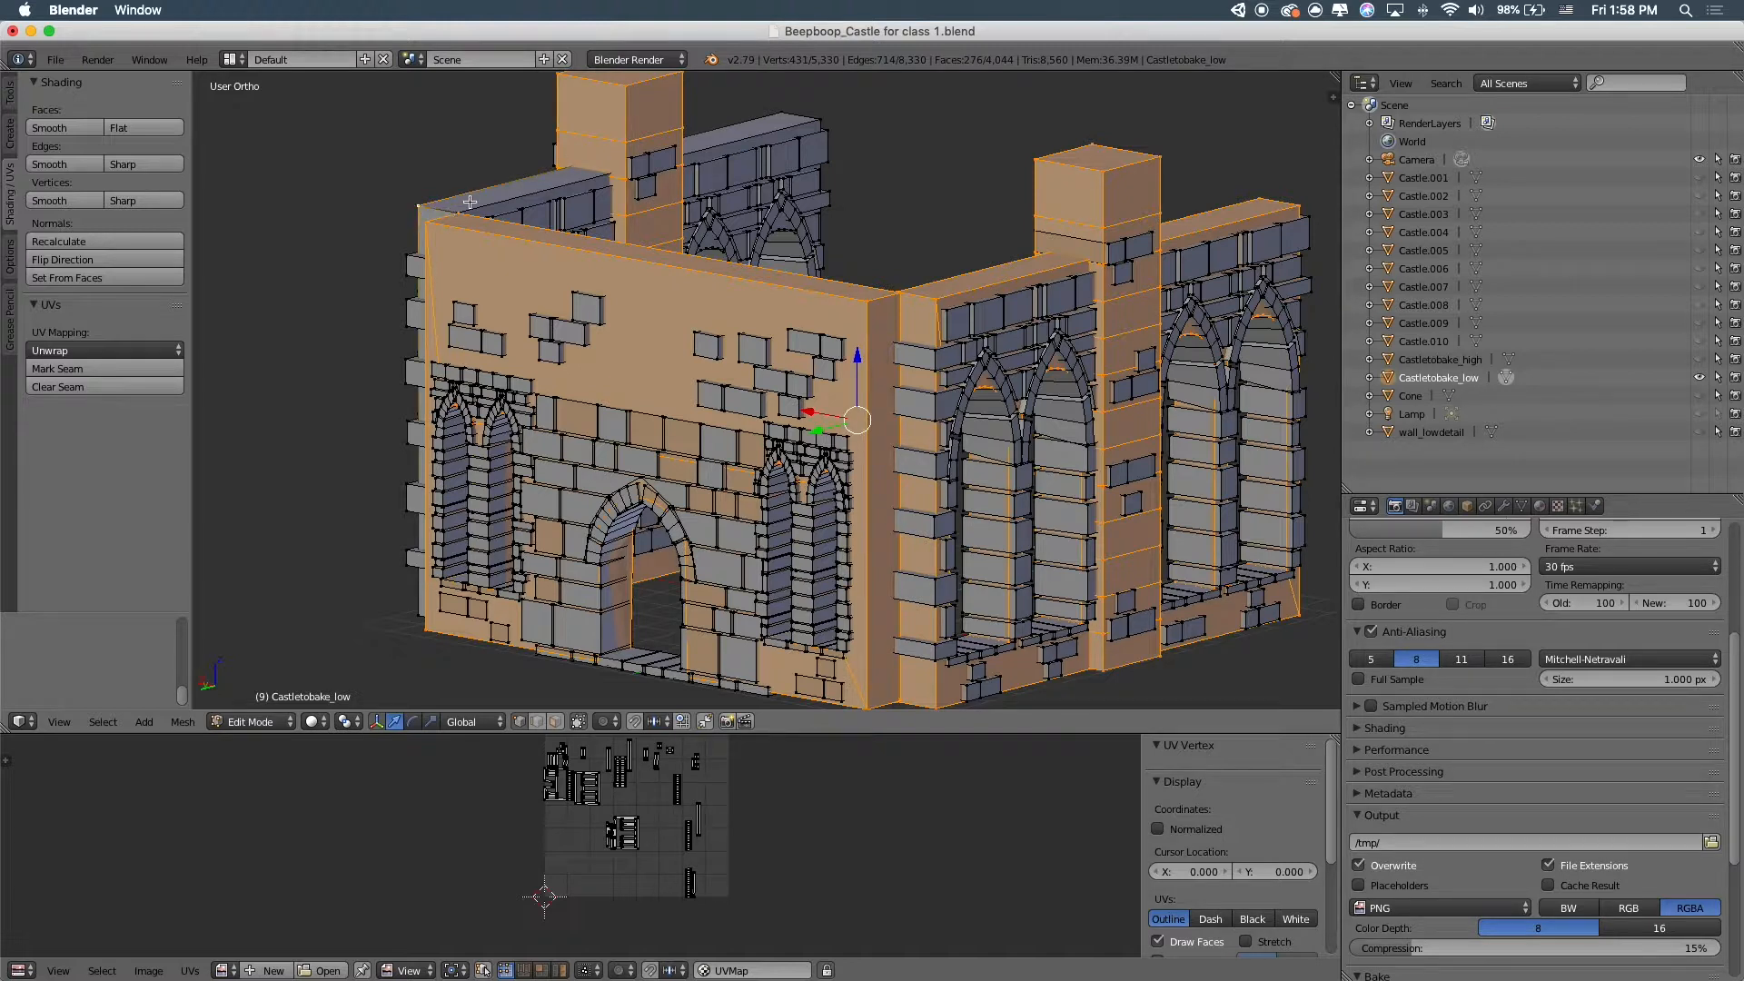
middle_drag(471, 201, 777, 207)
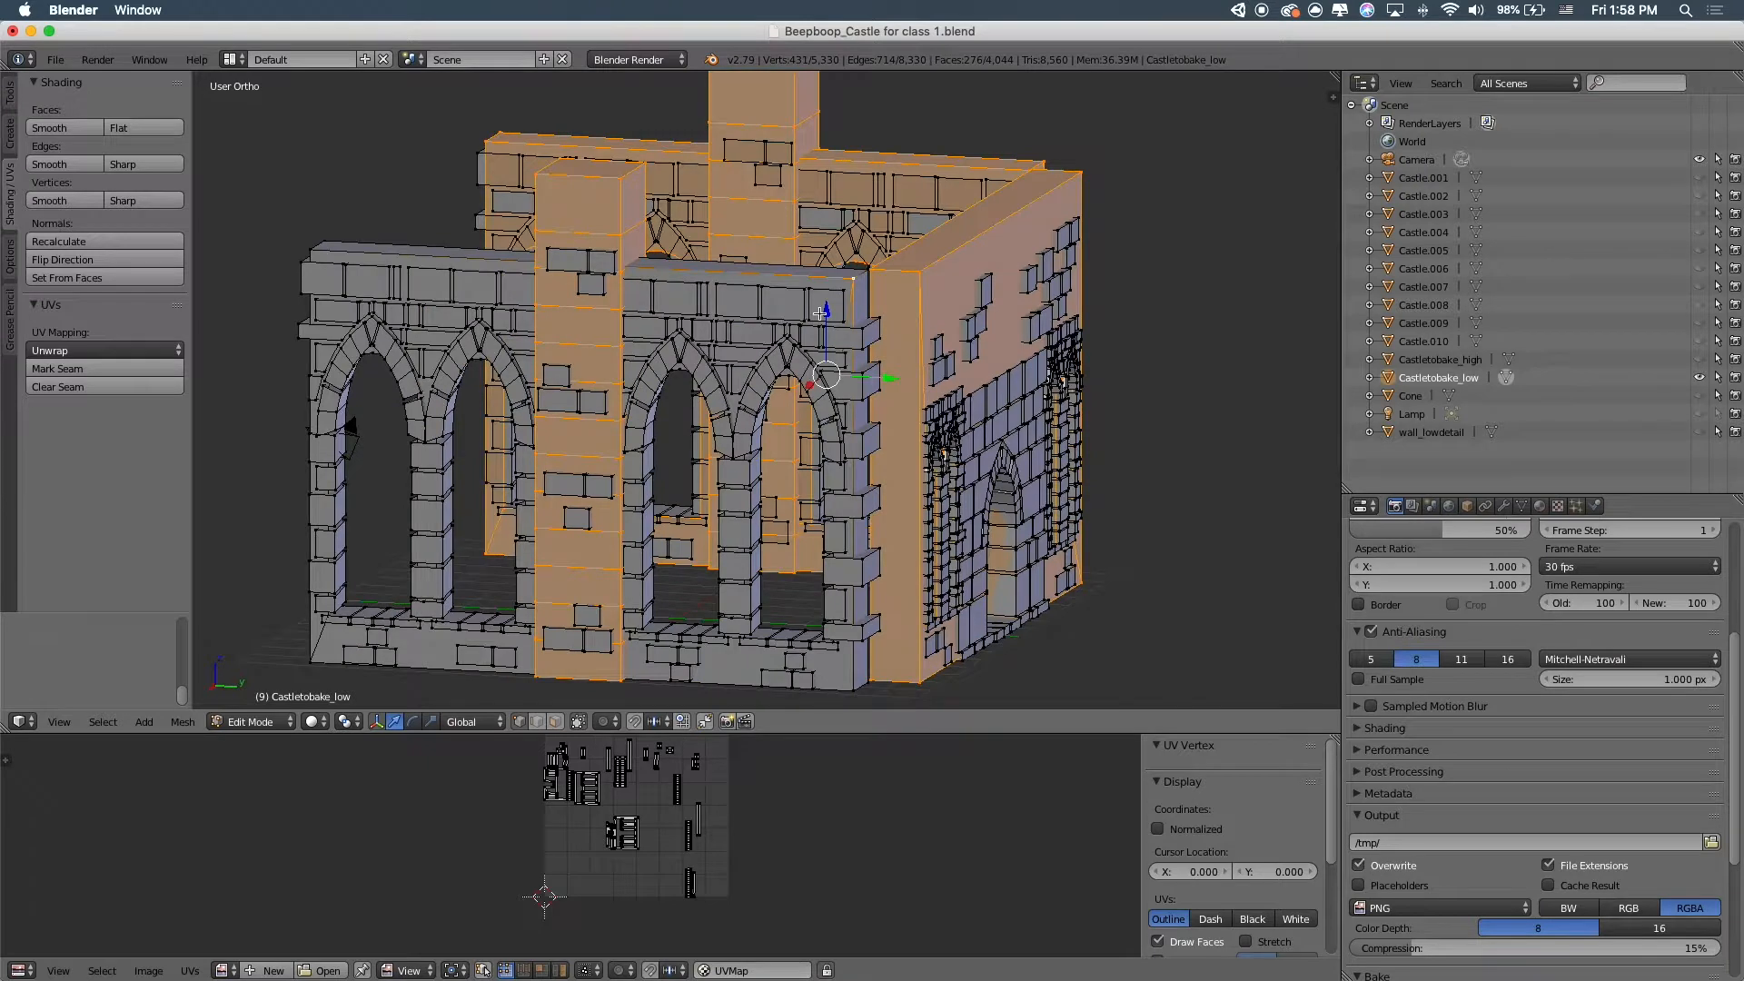
key(l)
key(super+z)
shift+right_click(858, 688)
key(ctrl+l)
scroll(762, 549, down, 3)
mouse_move(881, 545)
middle_down()
mouse_move(965, 548)
mouse_move(881, 515)
mouse_move(984, 513)
middle_up()
key(z)
key(z)
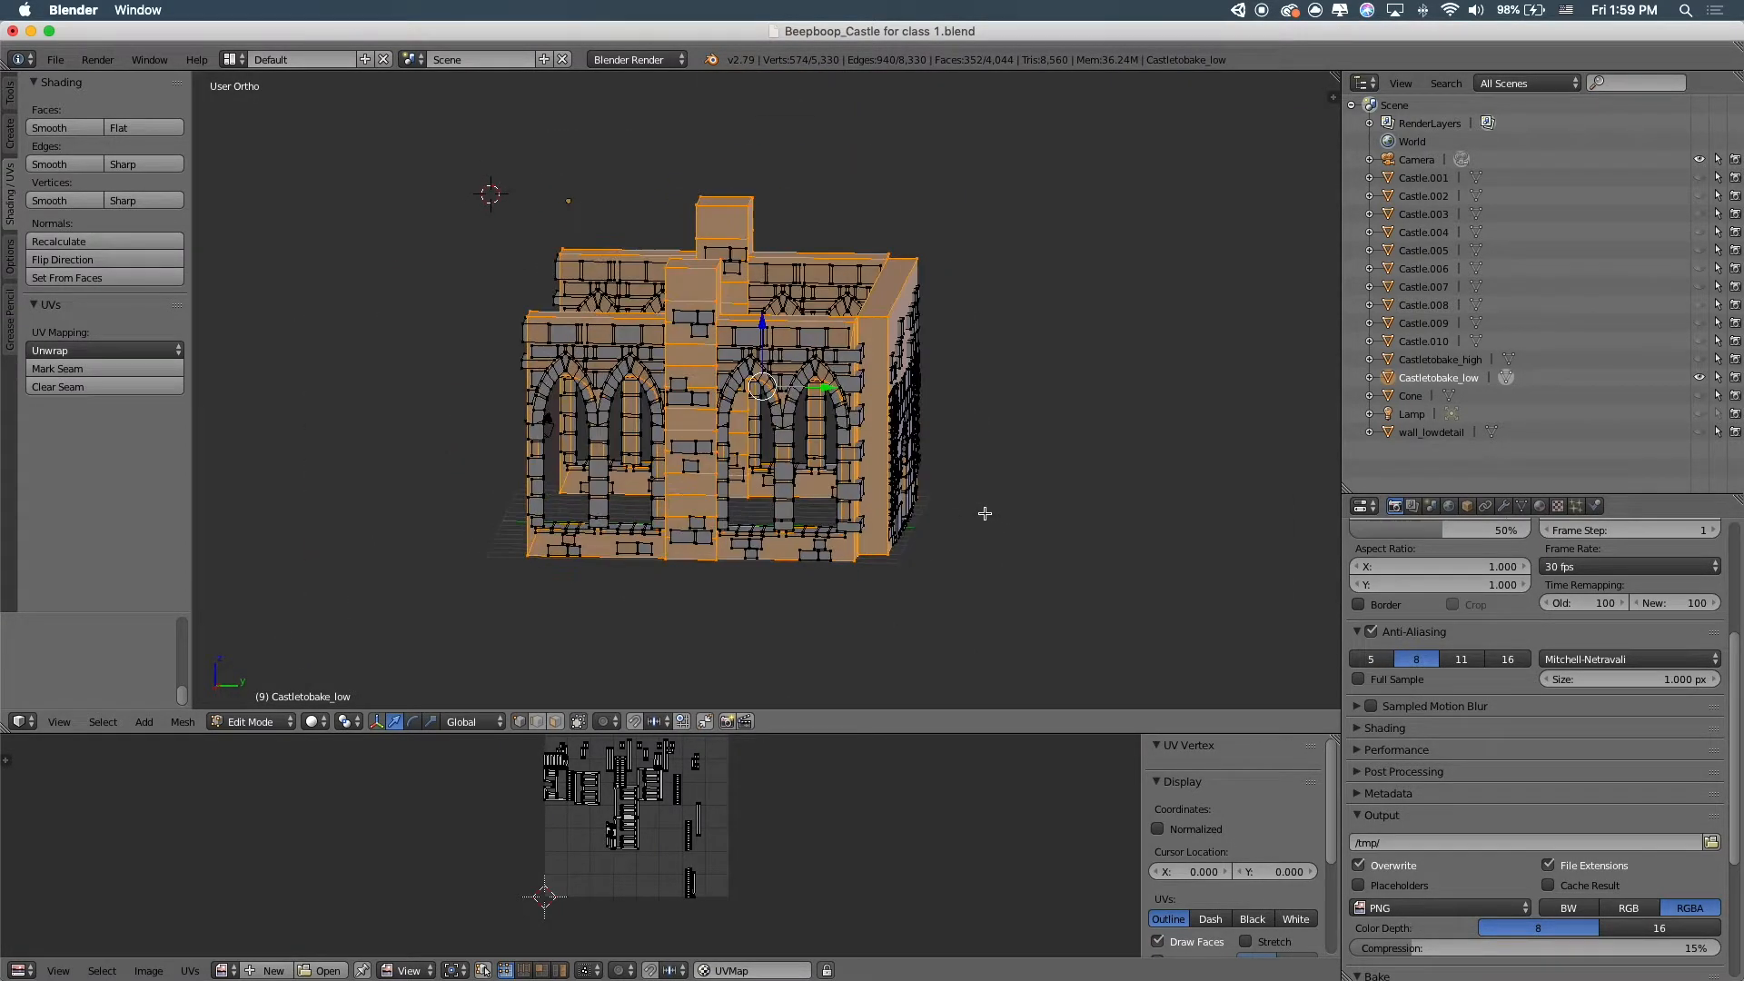
Invert the selection and delete all the brick geometry from Castletobake_low
key(ctrl+i)
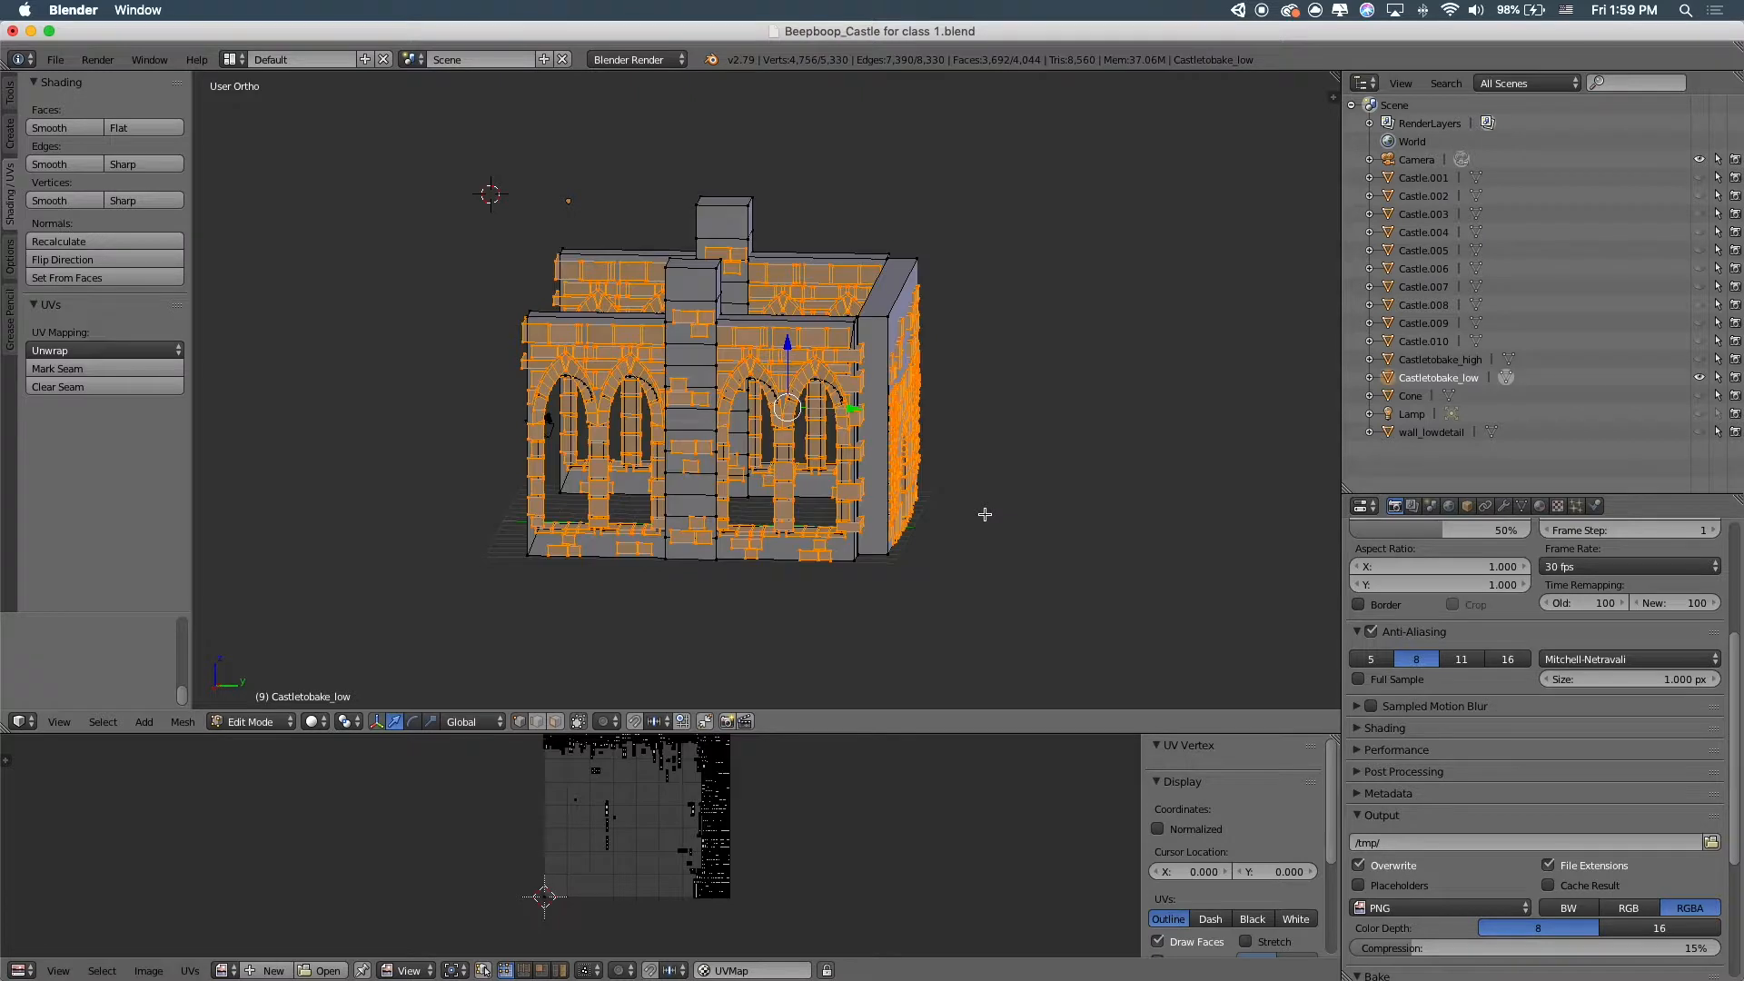
middle_drag(1020, 414, 869, 403)
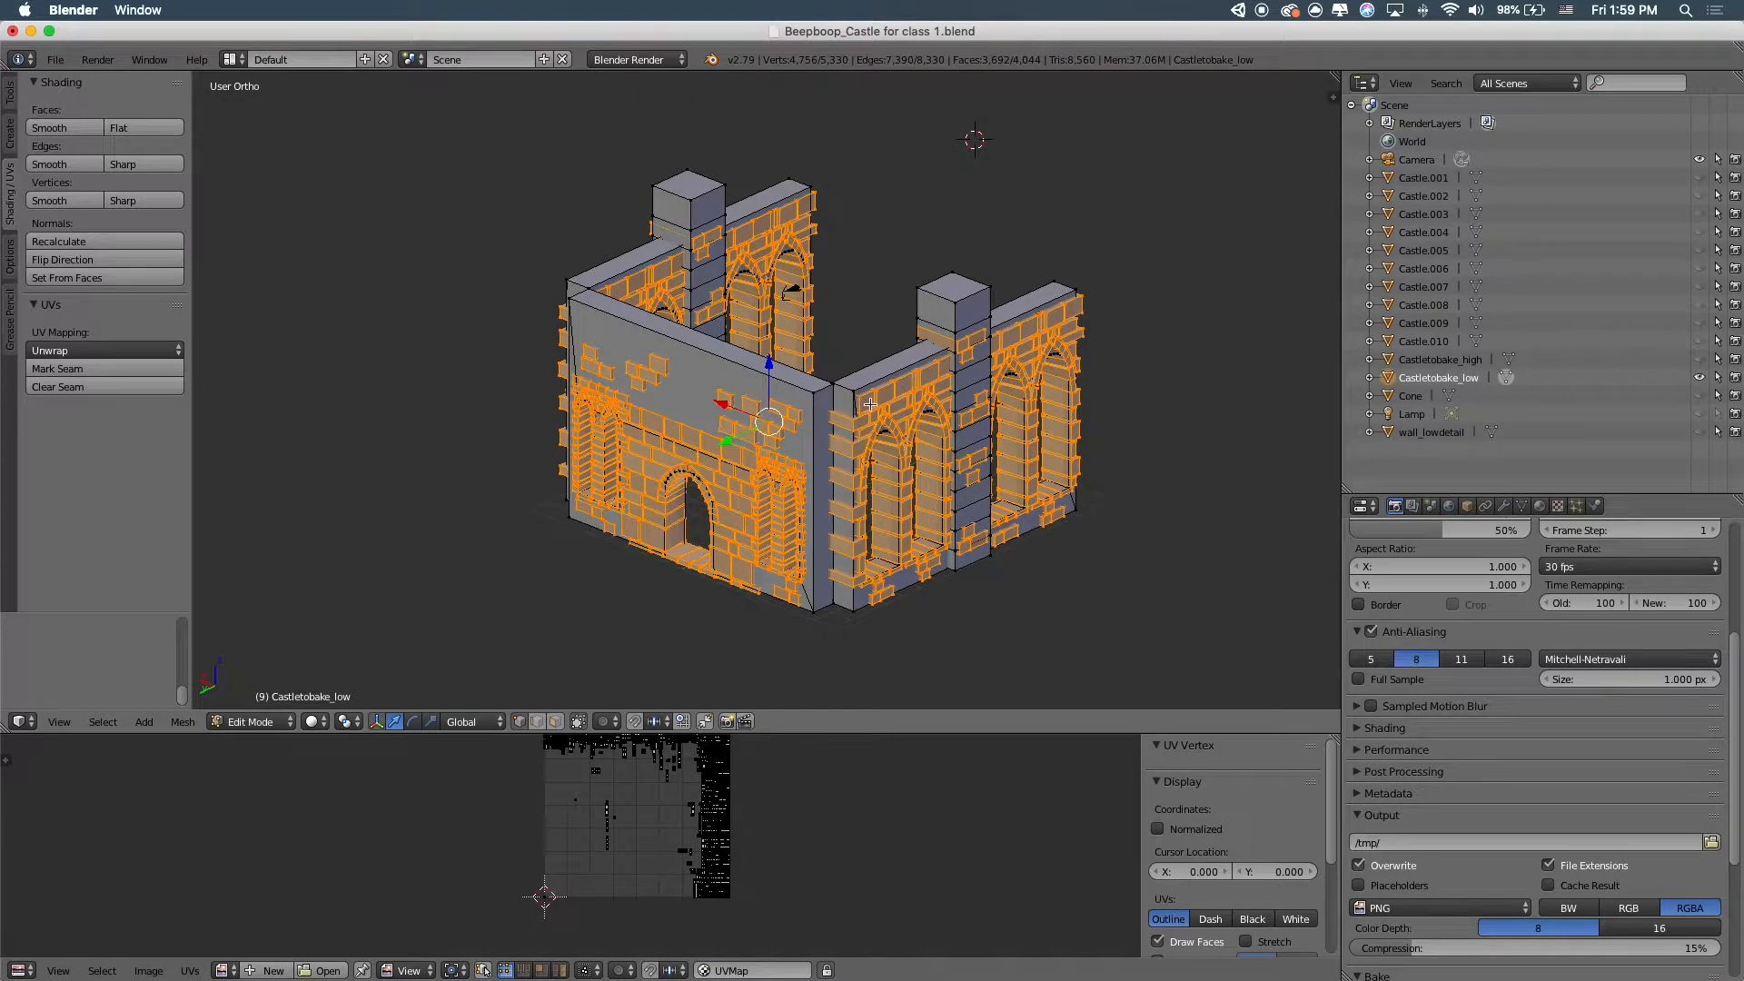
middle_drag(1215, 427, 961, 456)
key(x)
click(1038, 447)
scroll(961, 457, up, 5)
click(554, 721)
alt+right_click(600, 278)
alt+shift+right_click(603, 329)
alt+shift+right_click(607, 373)
alt+shift+right_click(607, 414)
alt+shift+right_click(608, 465)
key(a)
Examine the low-poly walls, arches and pillars of the castle from the inside and the outside
scroll(964, 379, down, 4)
key(Tab)
key(Tab)
middle_drag(991, 447, 875, 442)
scroll(874, 442, up, 4)
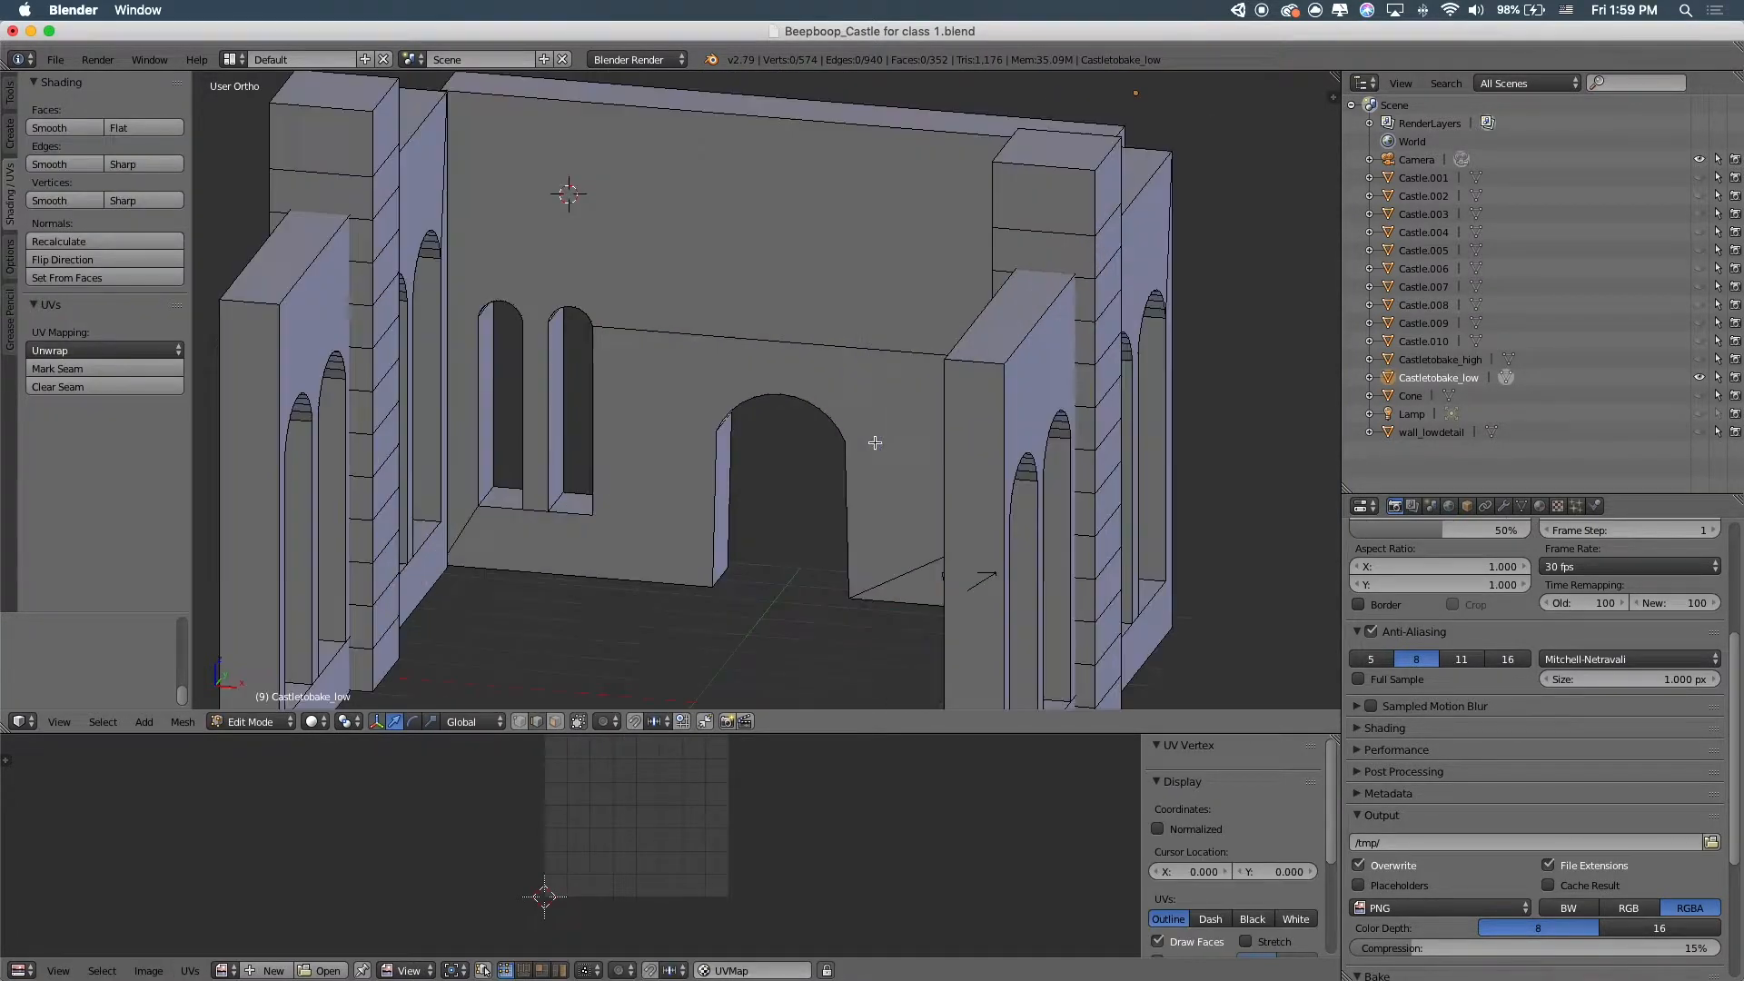
scroll(587, 394, down, 5)
middle_drag(800, 390, 1008, 427)
scroll(684, 432, up, 6)
scroll(684, 431, down, 4)
Select the entire Castletobake_low mesh in Edit Mode and enlarge the UV editor to show its layout
key(a)
key(Tab)
key(Tab)
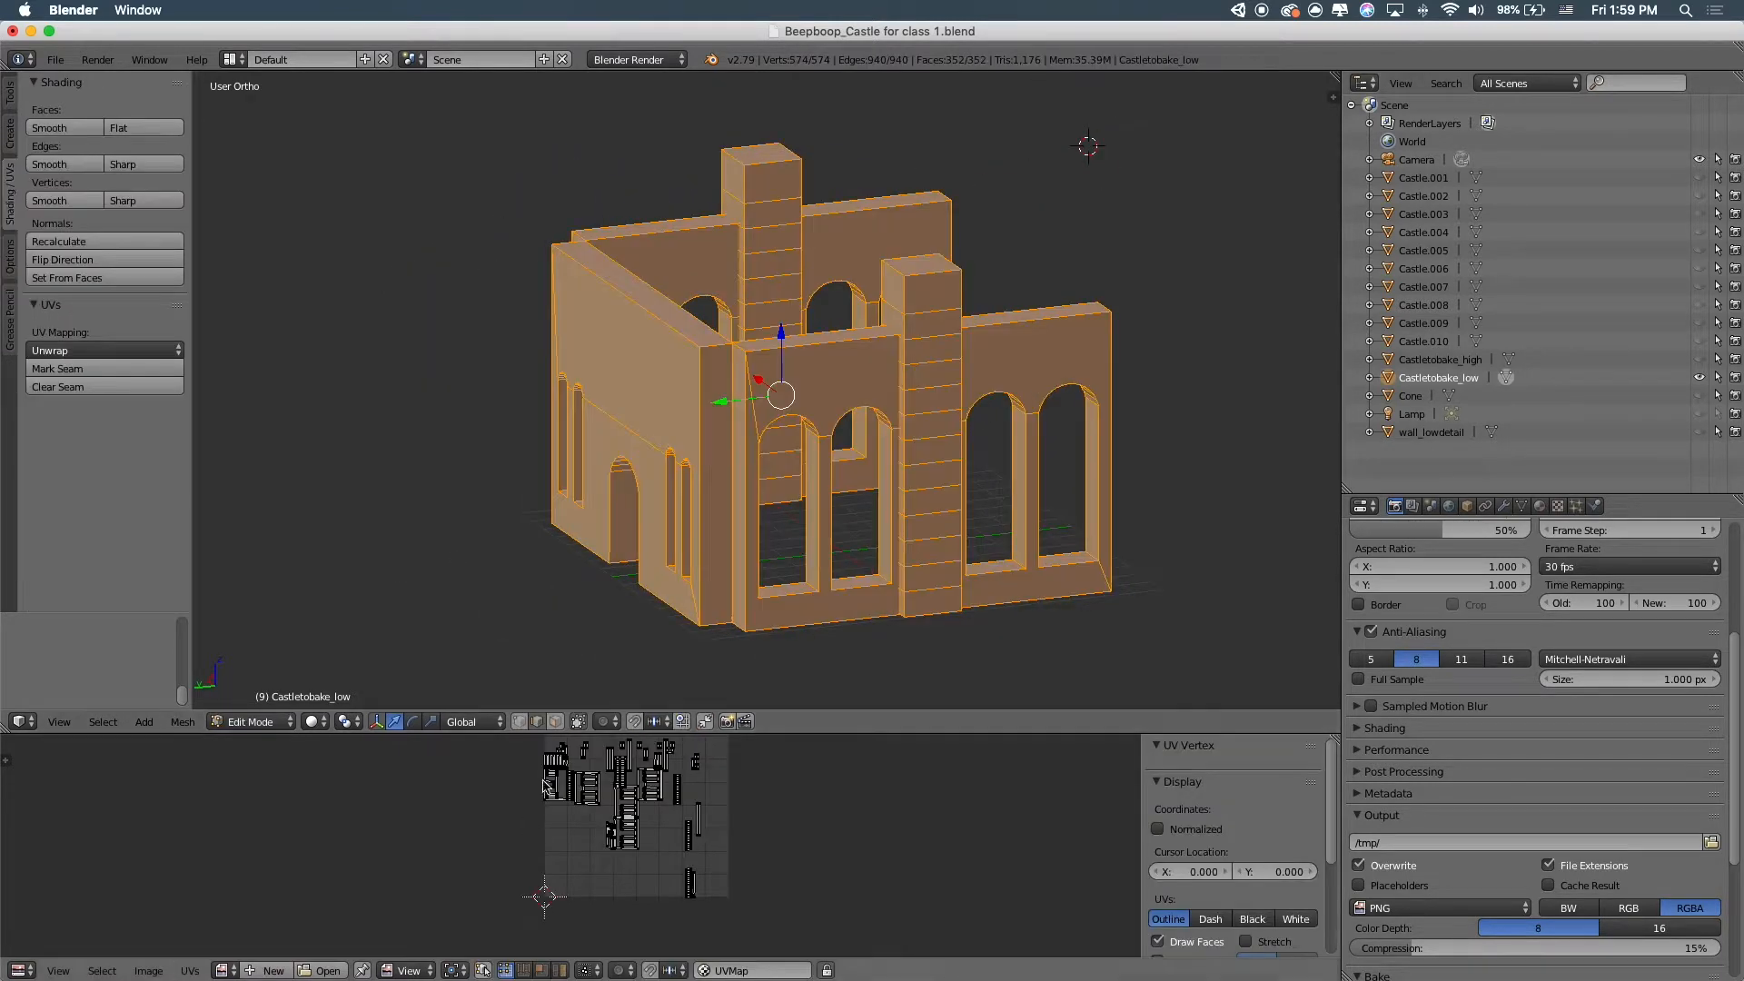
scroll(567, 790, up, 6)
scroll(608, 794, down, 3)
middle_drag(685, 795, 641, 839)
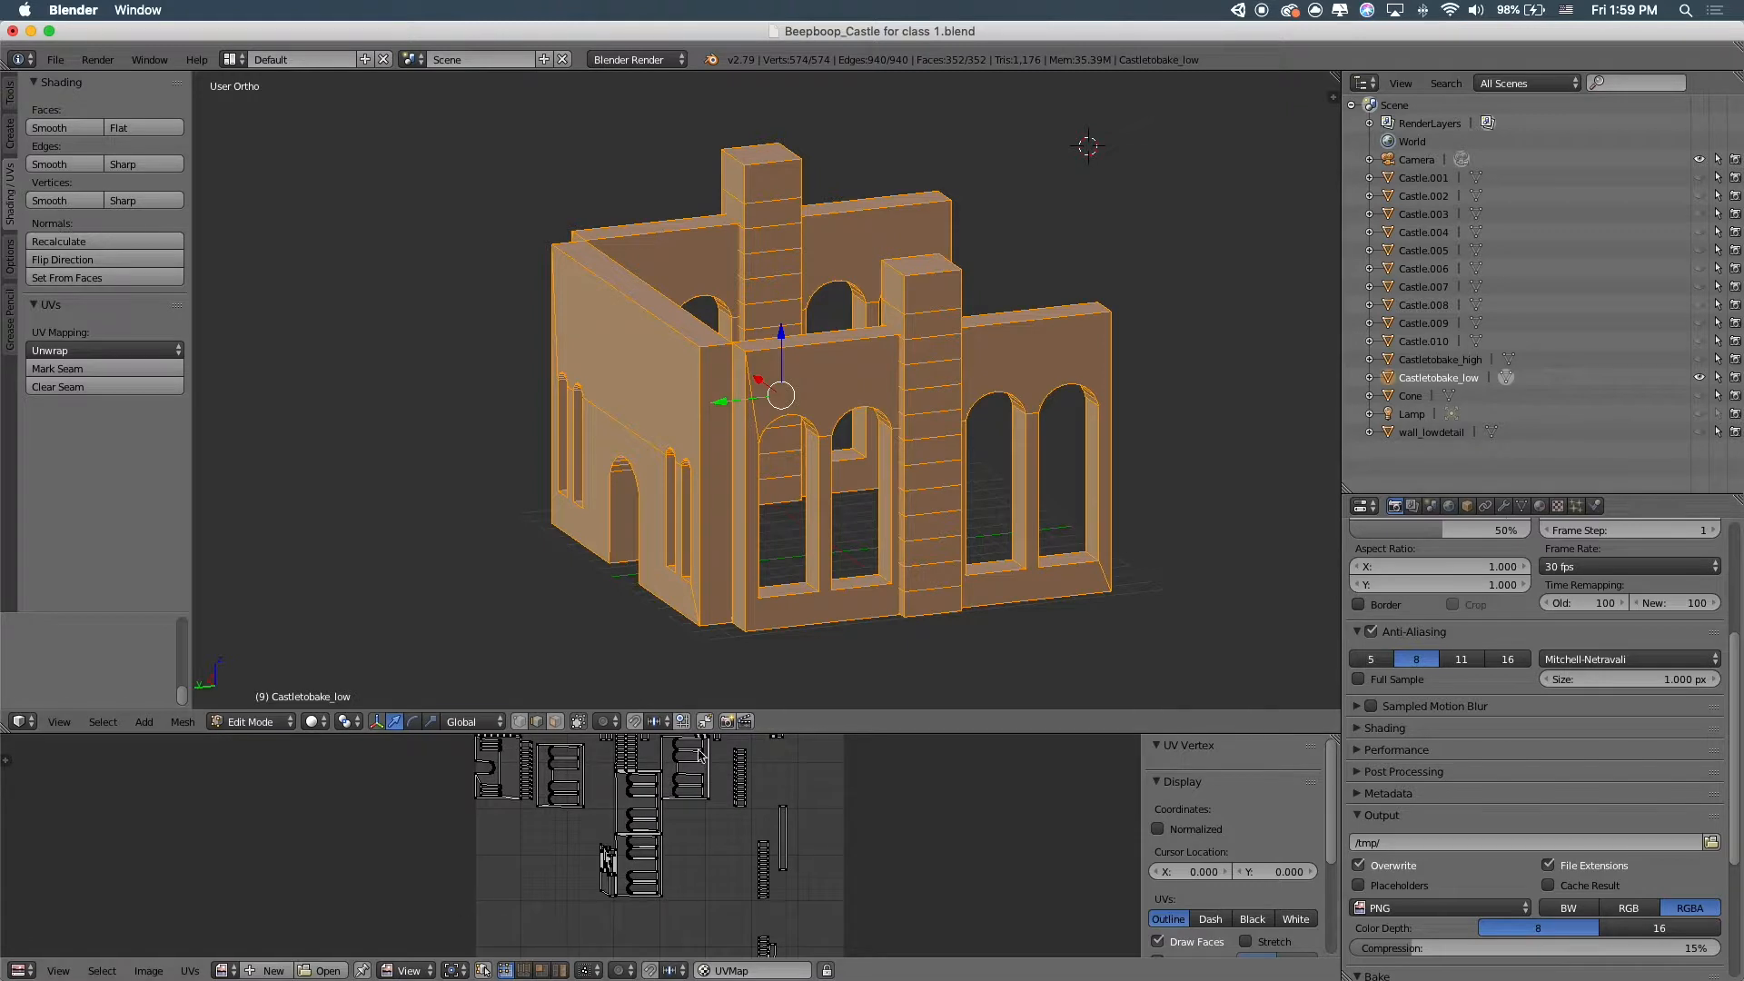
drag(752, 734, 752, 297)
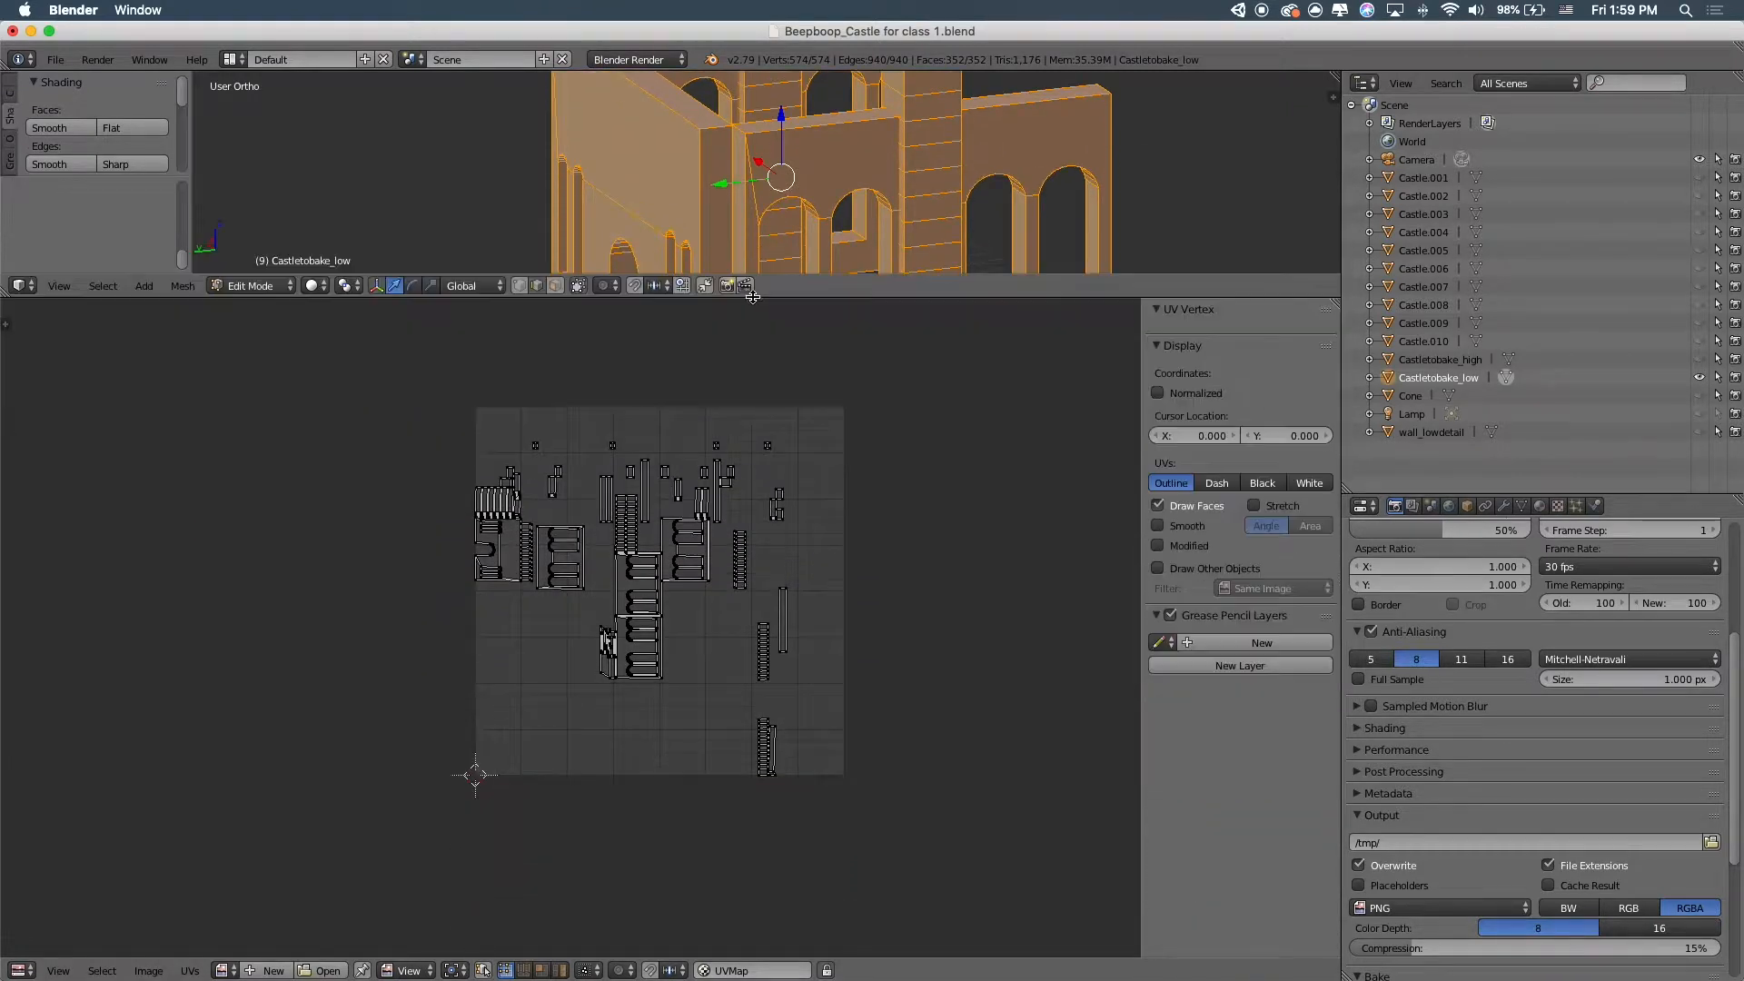
Unwrap the selected low-poly castle mesh again with Smart UV Project, keeping the offered settings
key(Home)
scroll(665, 191, down, 3)
scroll(666, 191, up, 5)
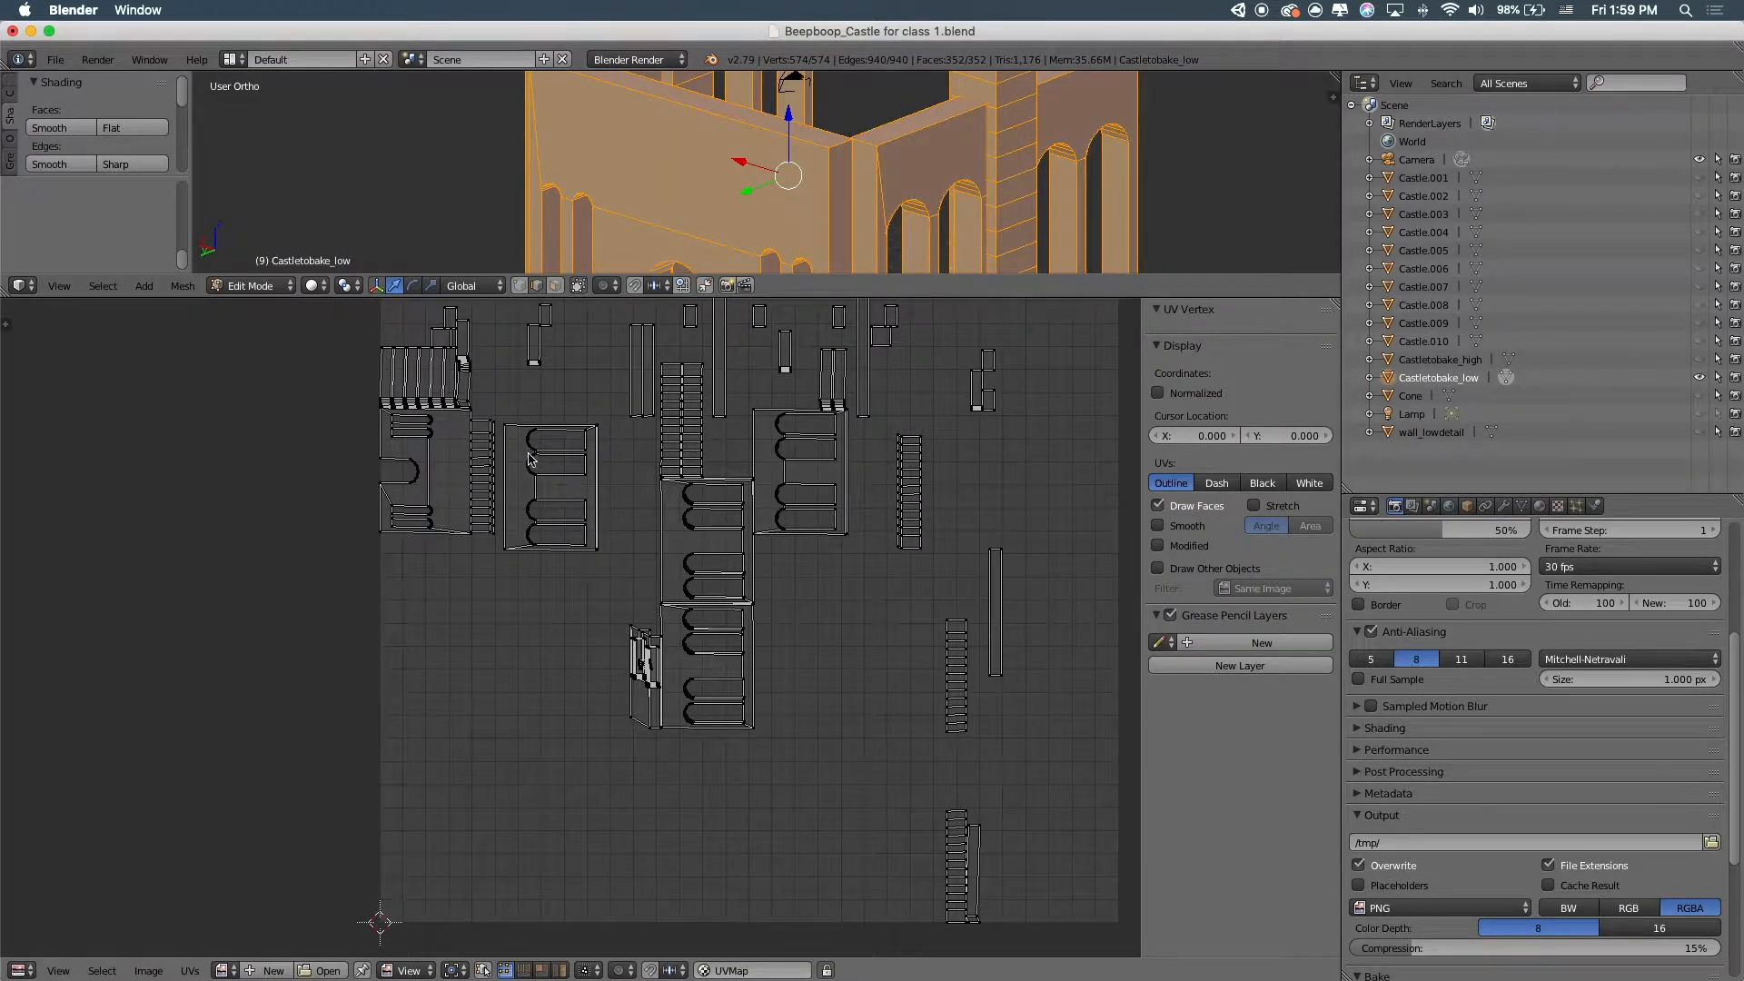
scroll(531, 459, up, 6)
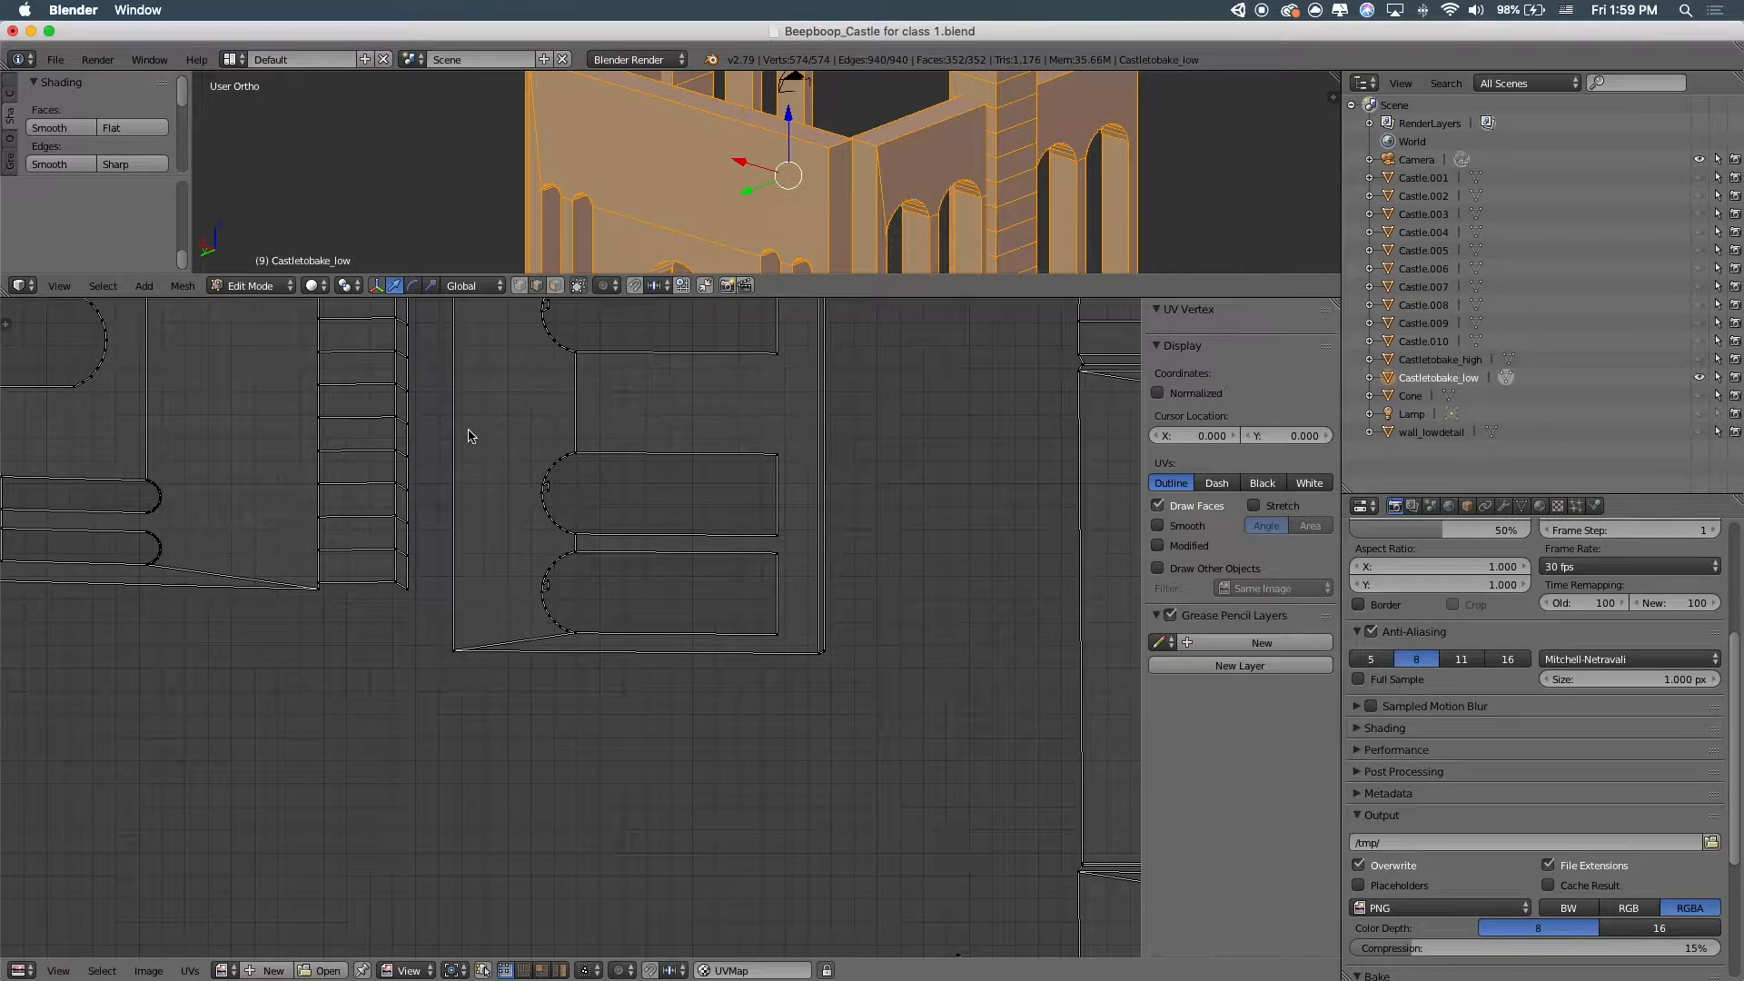
scroll(399, 163, down, 6)
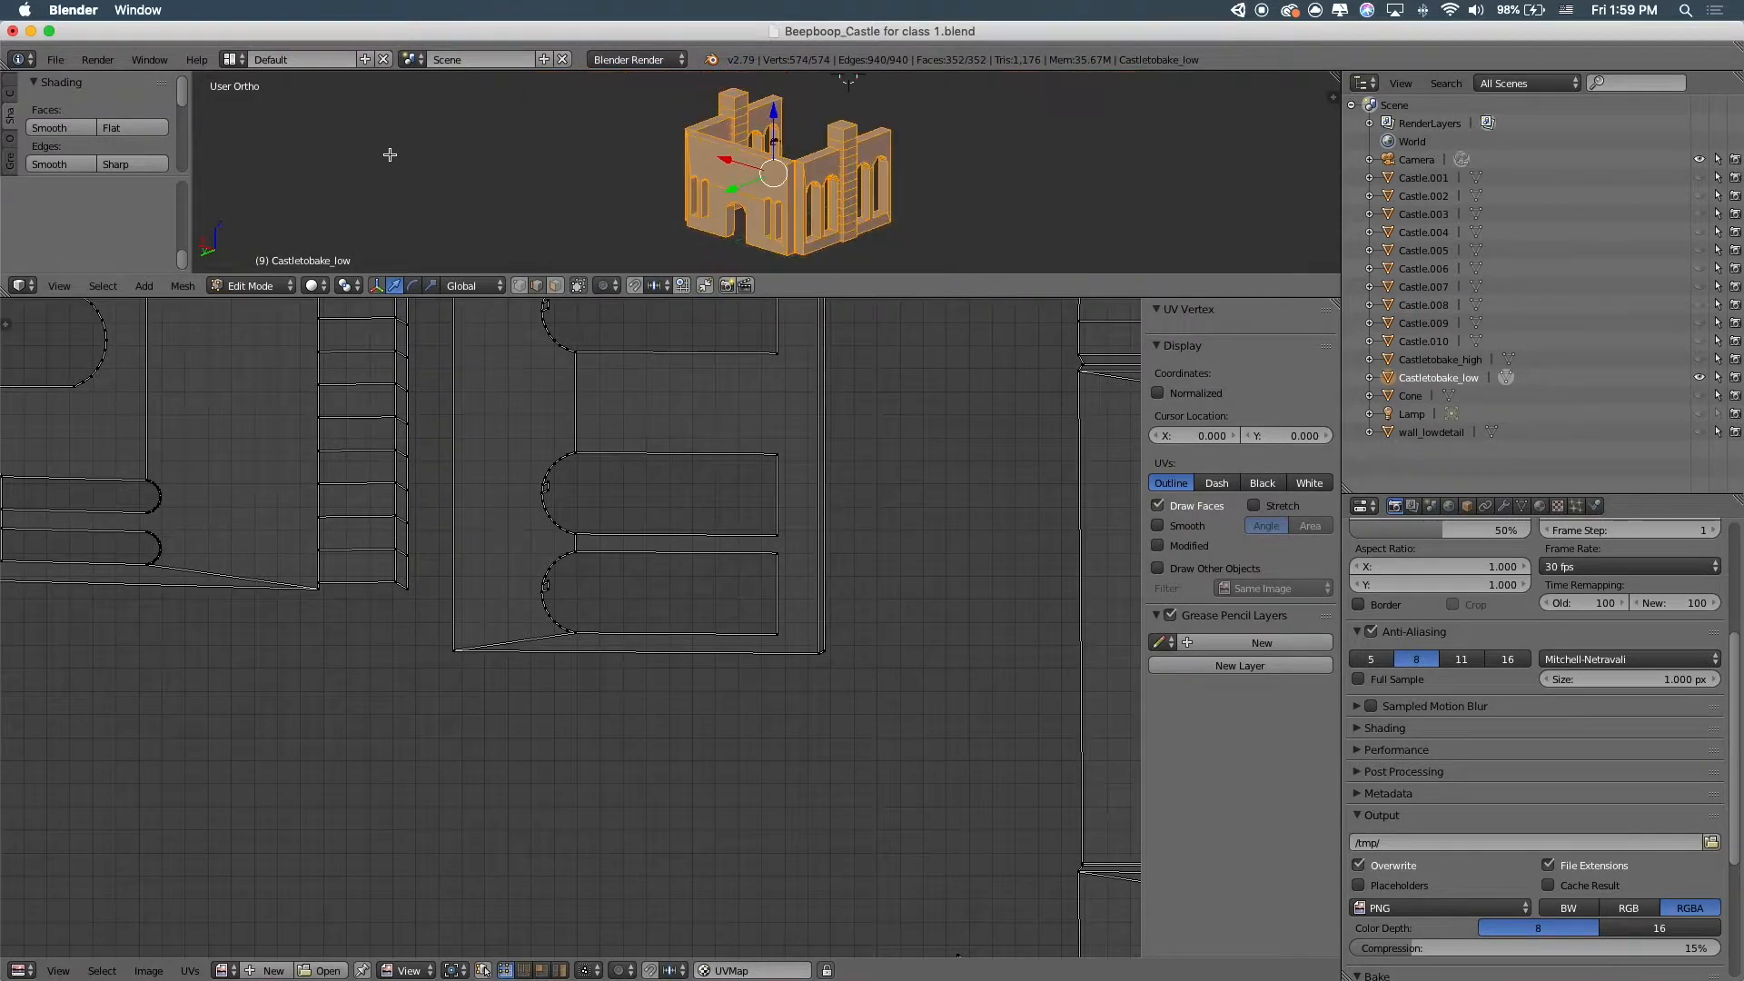
scroll(637, 167, up, 3)
scroll(107, 175, down, 4)
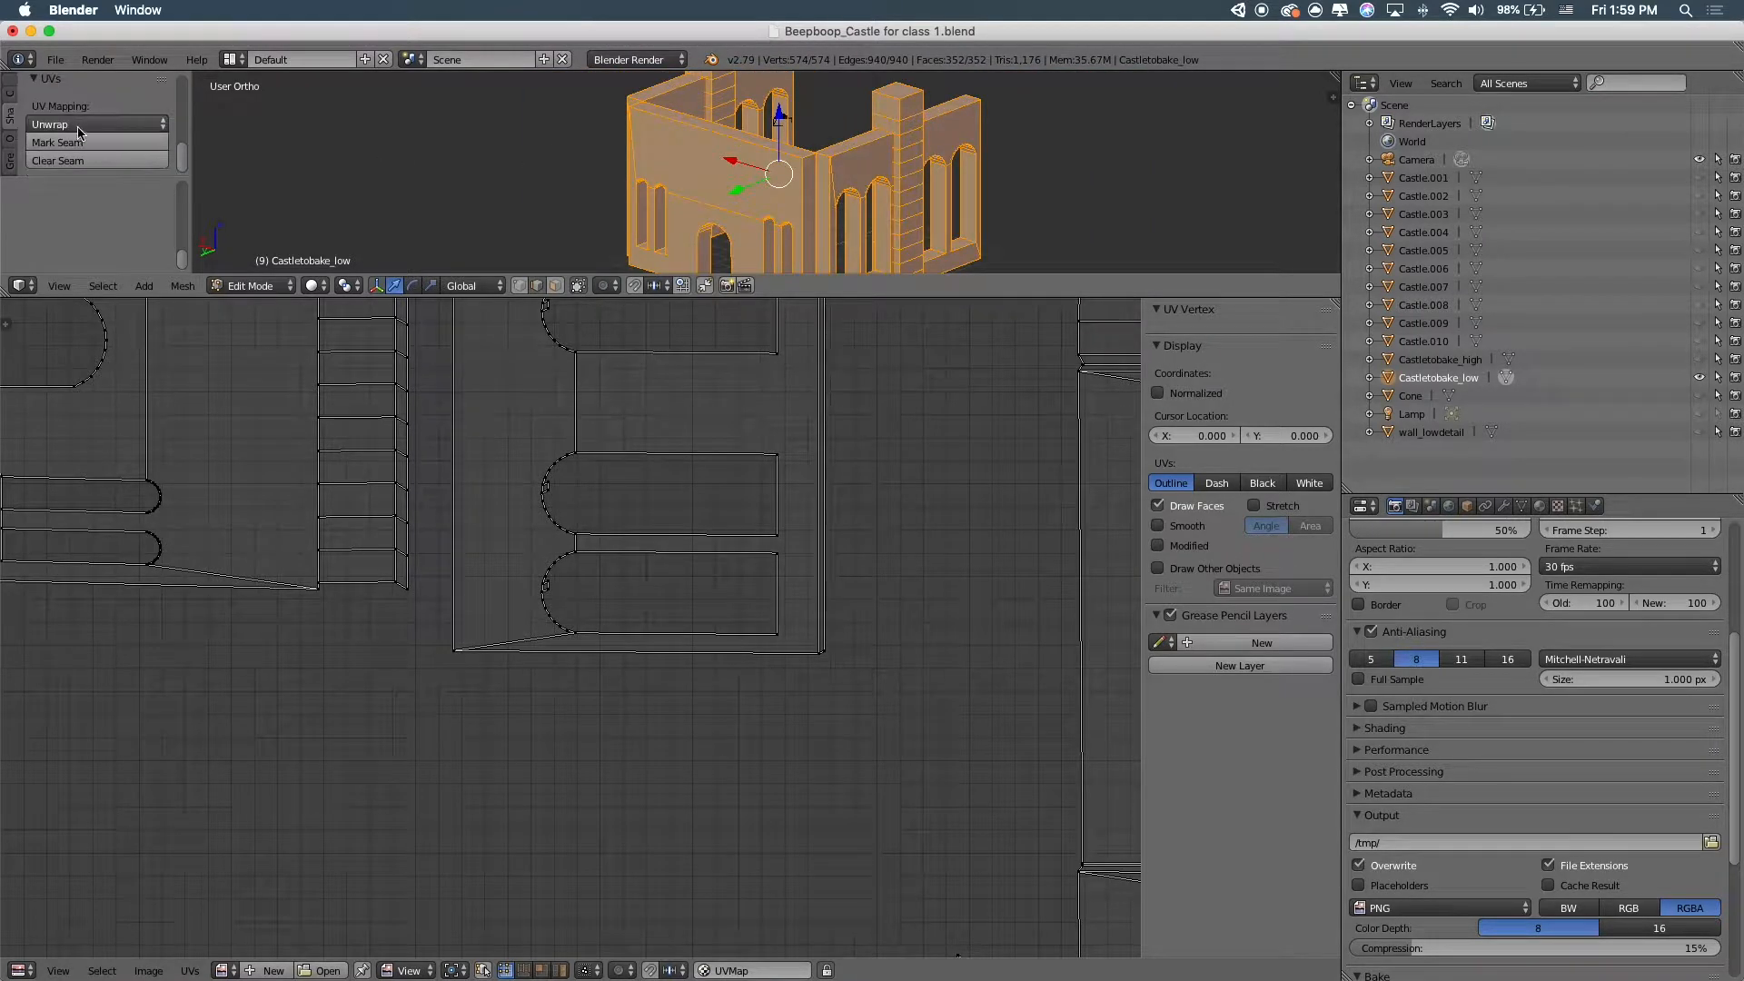
click(95, 124)
click(92, 167)
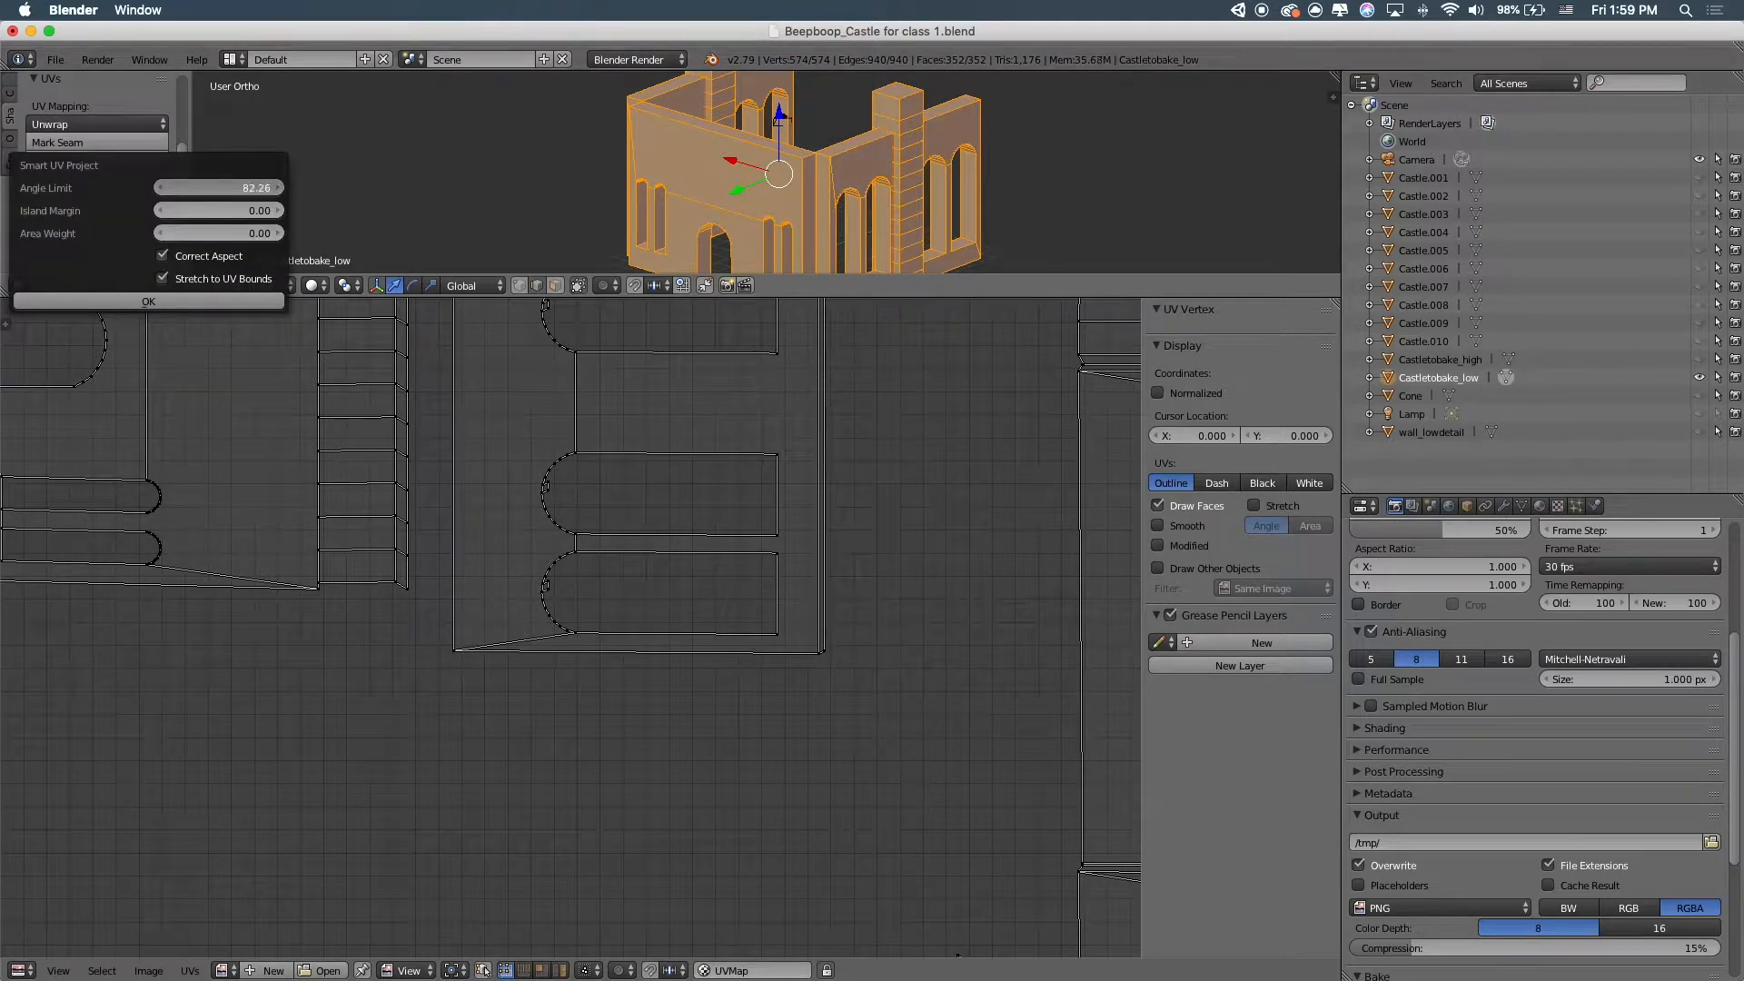
click(76, 305)
scroll(506, 563, down, 7)
scroll(506, 563, up, 2)
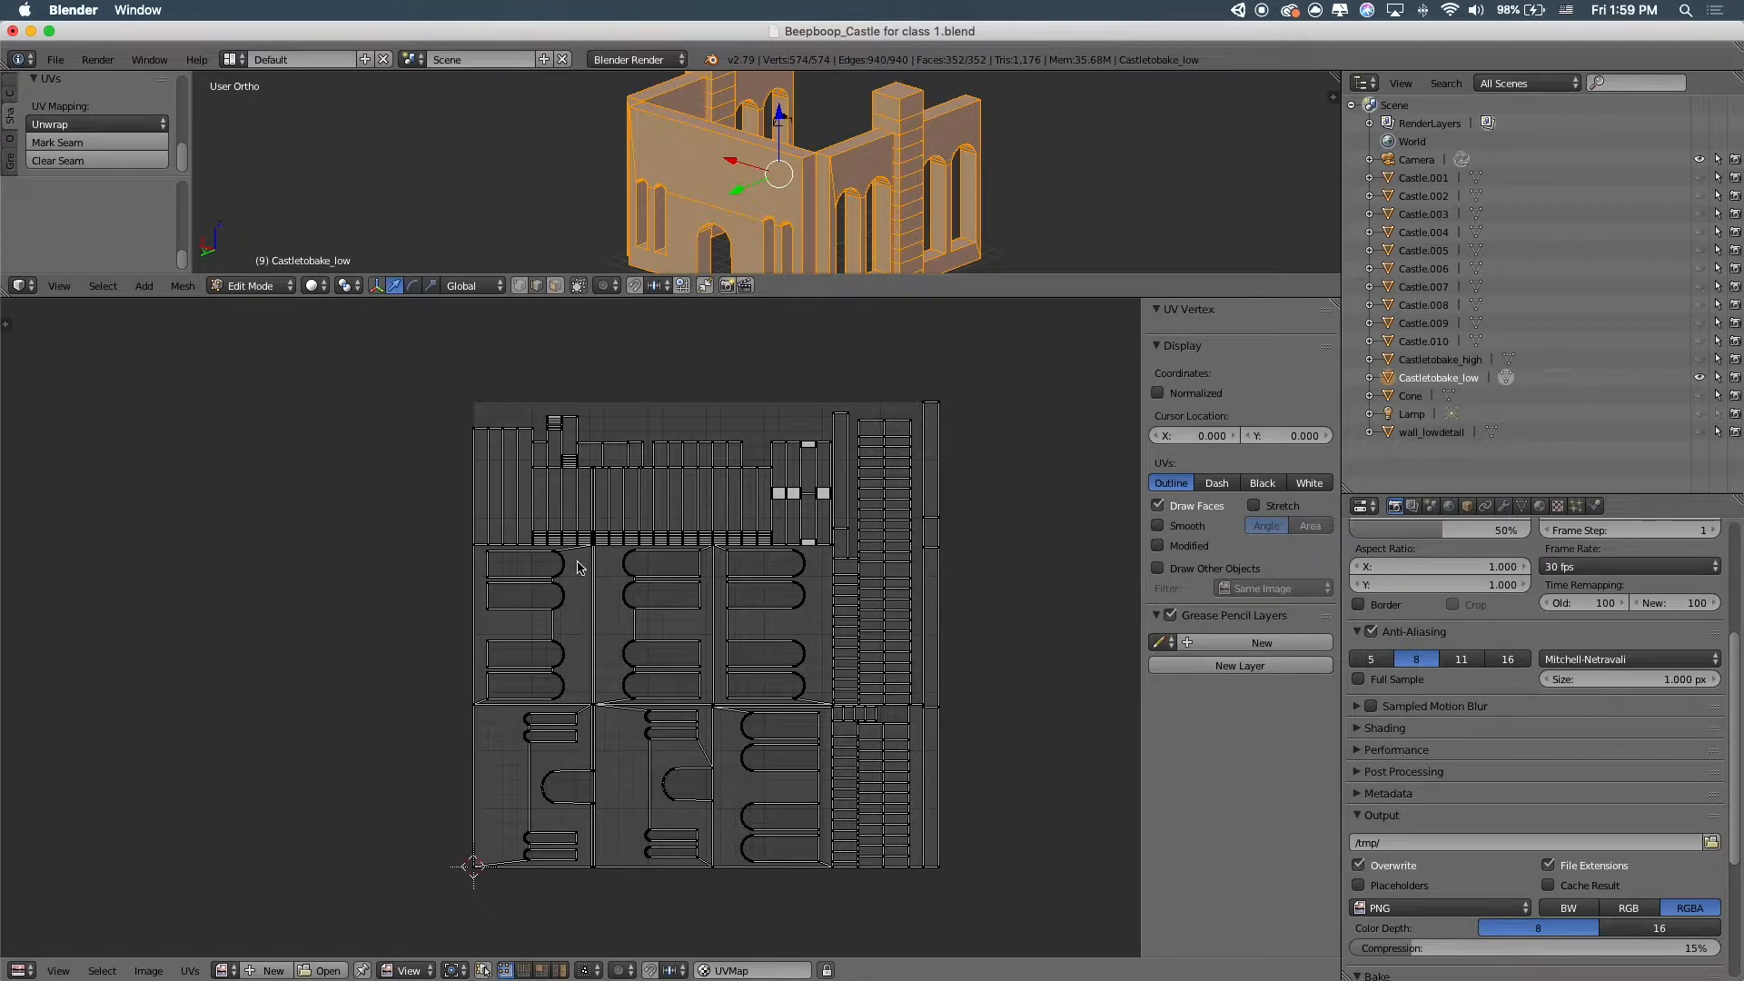
Shrink the UV editor to enlarge the 3D view, deselect the low mesh and return to Object Mode
drag(602, 299, 720, 568)
scroll(720, 569, up, 4)
shift+middle_drag(919, 408, 857, 324)
key(a)
scroll(839, 271, down, 4)
key(Tab)
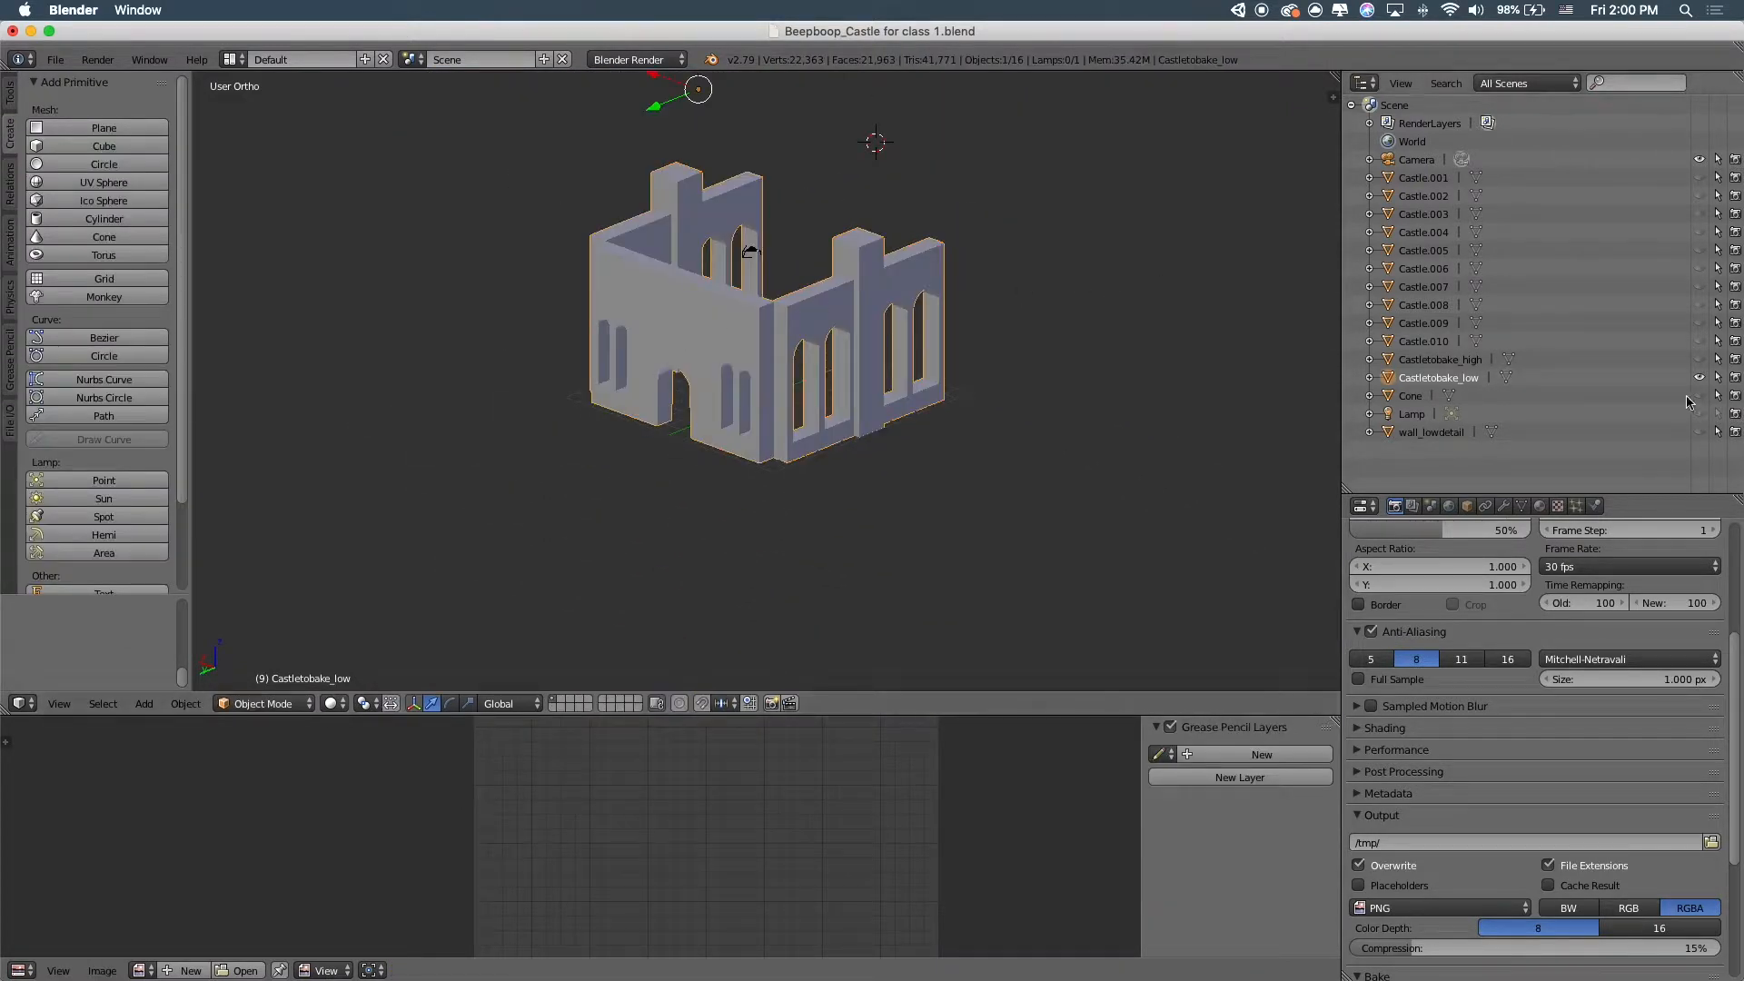
Unhide Castletobake_high and open it in Edit Mode with face selection and nothing selected
click(1698, 359)
click(1439, 359)
key(Tab)
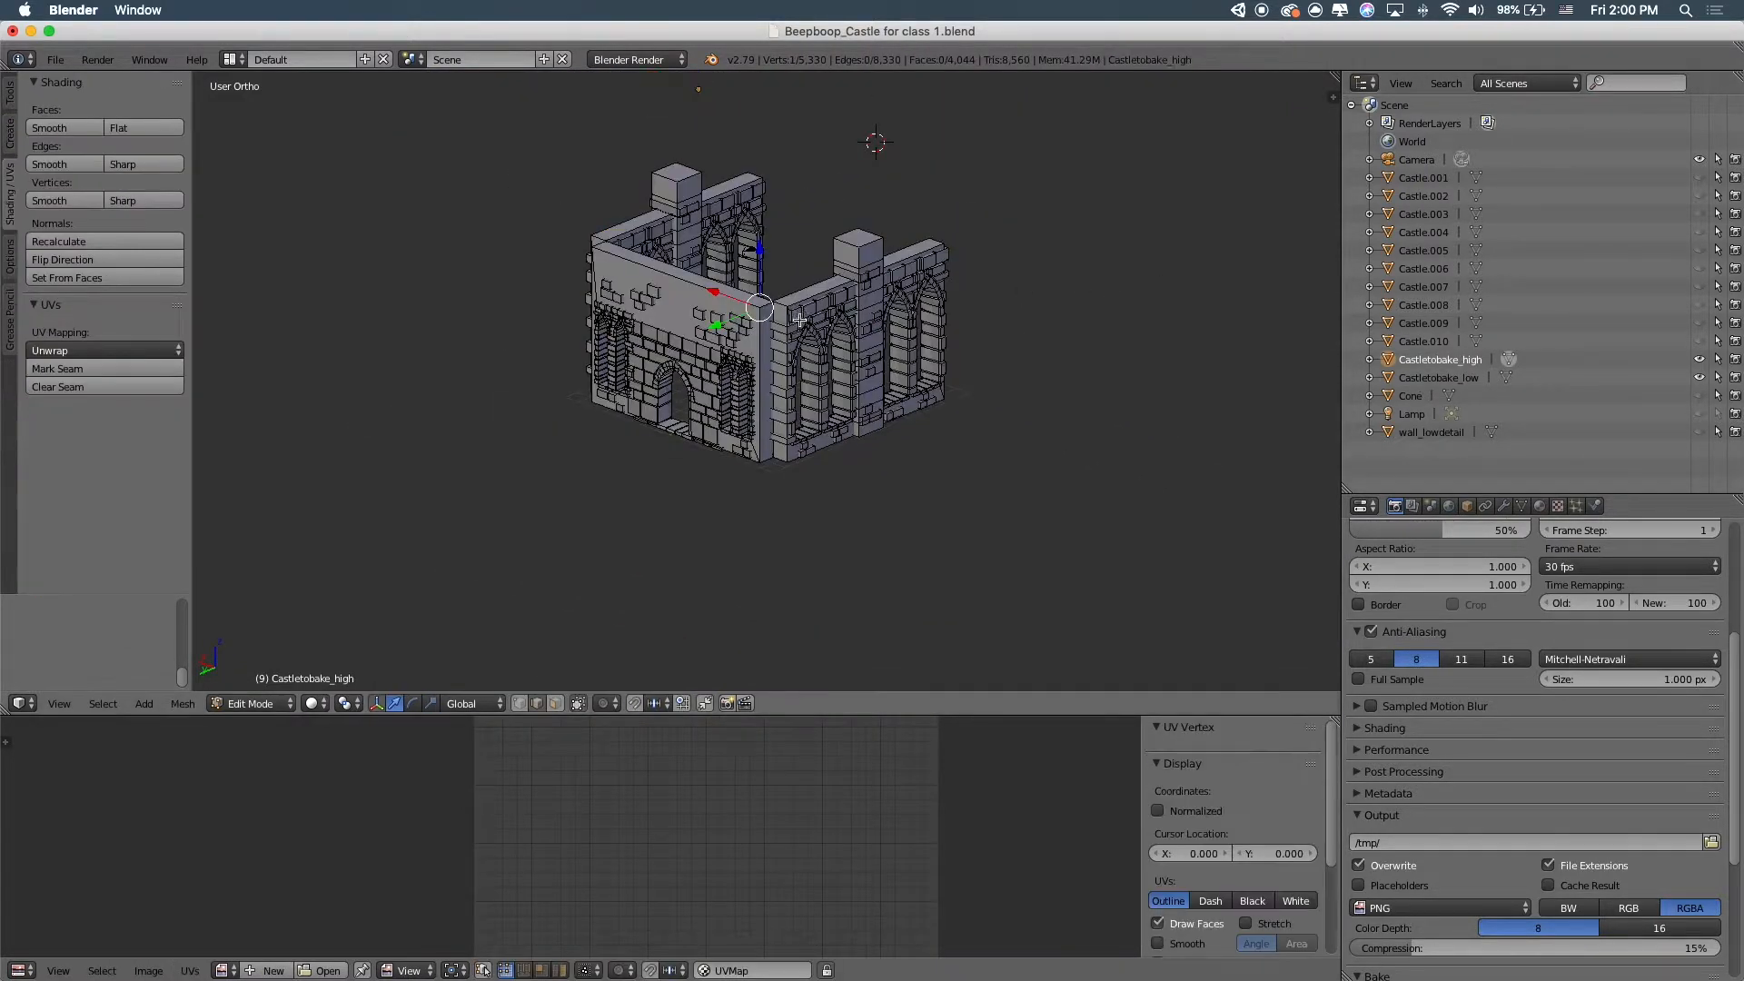
scroll(758, 240, up, 3)
right_click(758, 241)
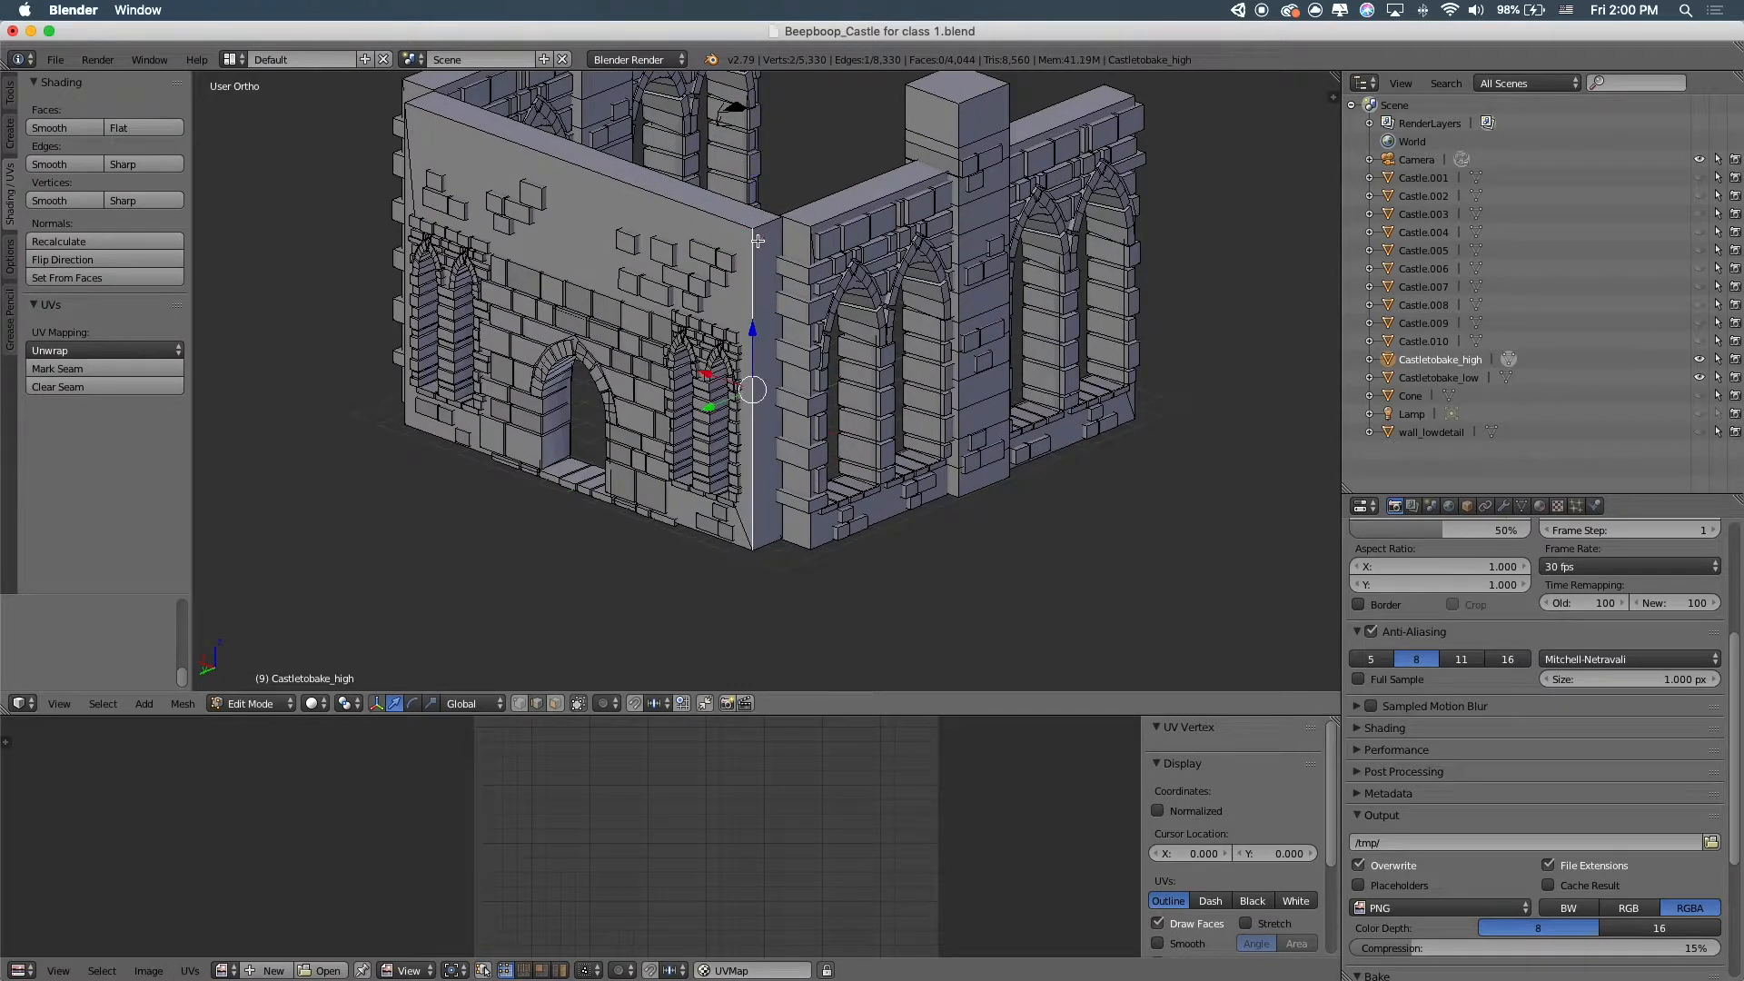
key(a)
click(523, 705)
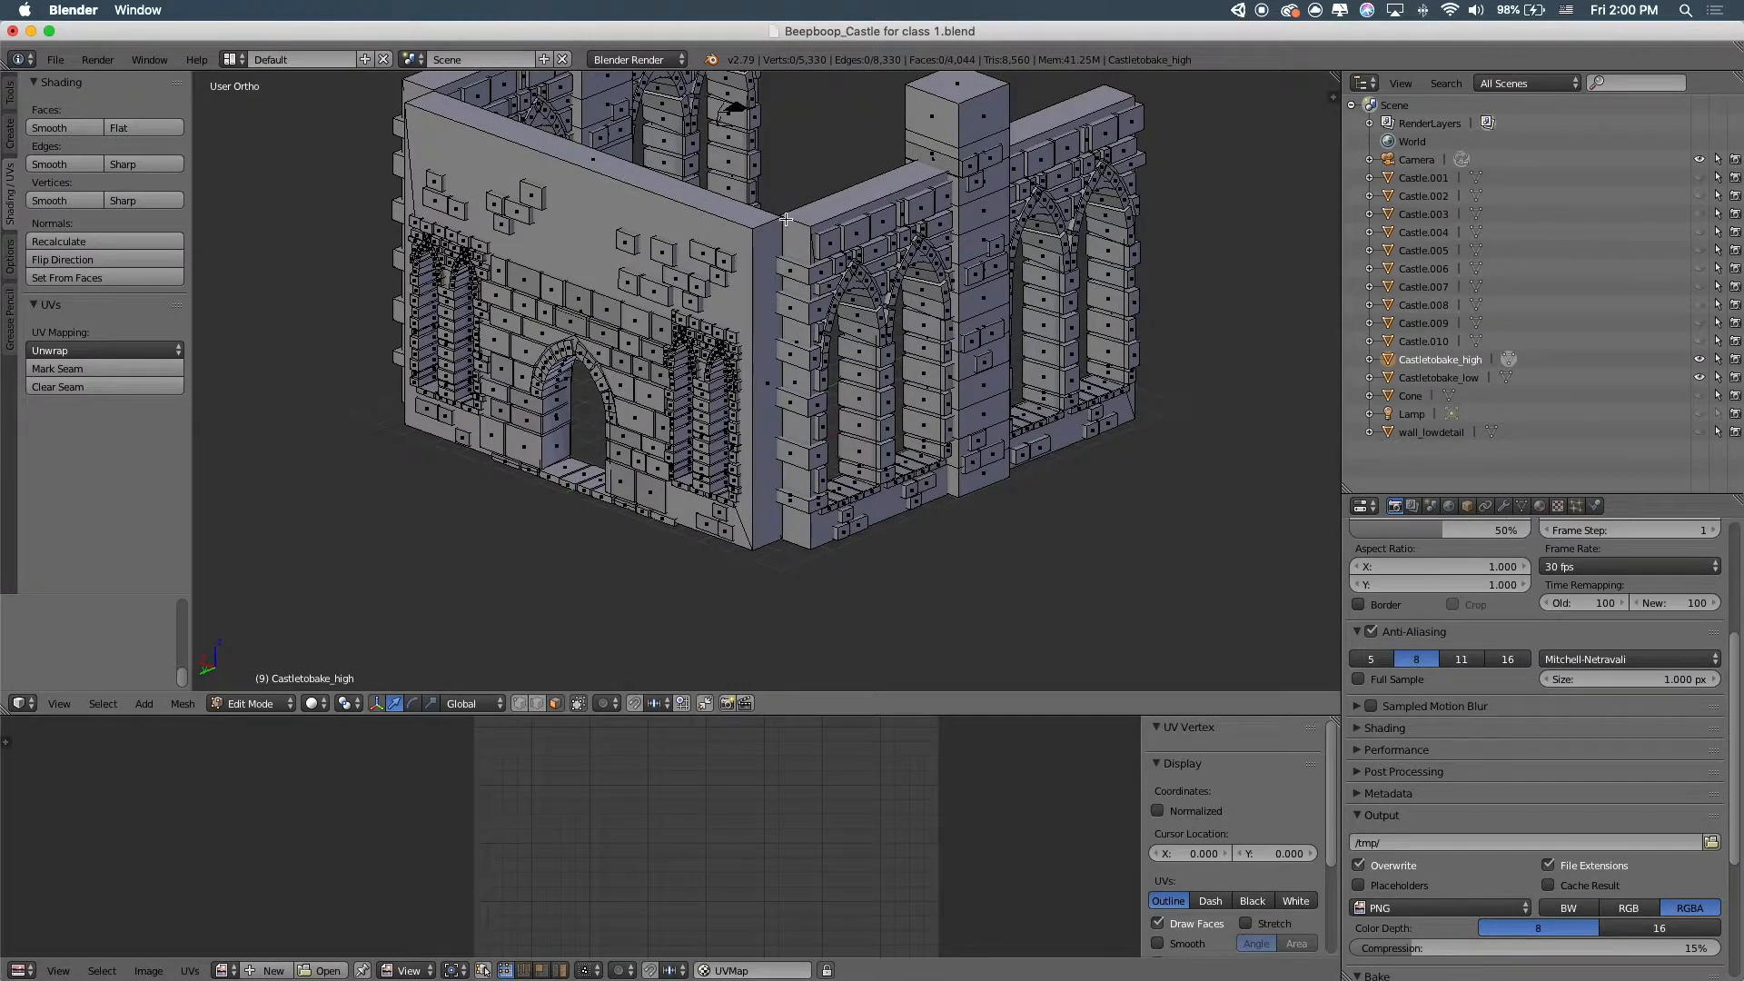
Select the linked base geometry of all walls and pillars in Castletobake_high and delete its vertices, keeping only the bricks
right_click(776, 251)
key(l)
key(l)
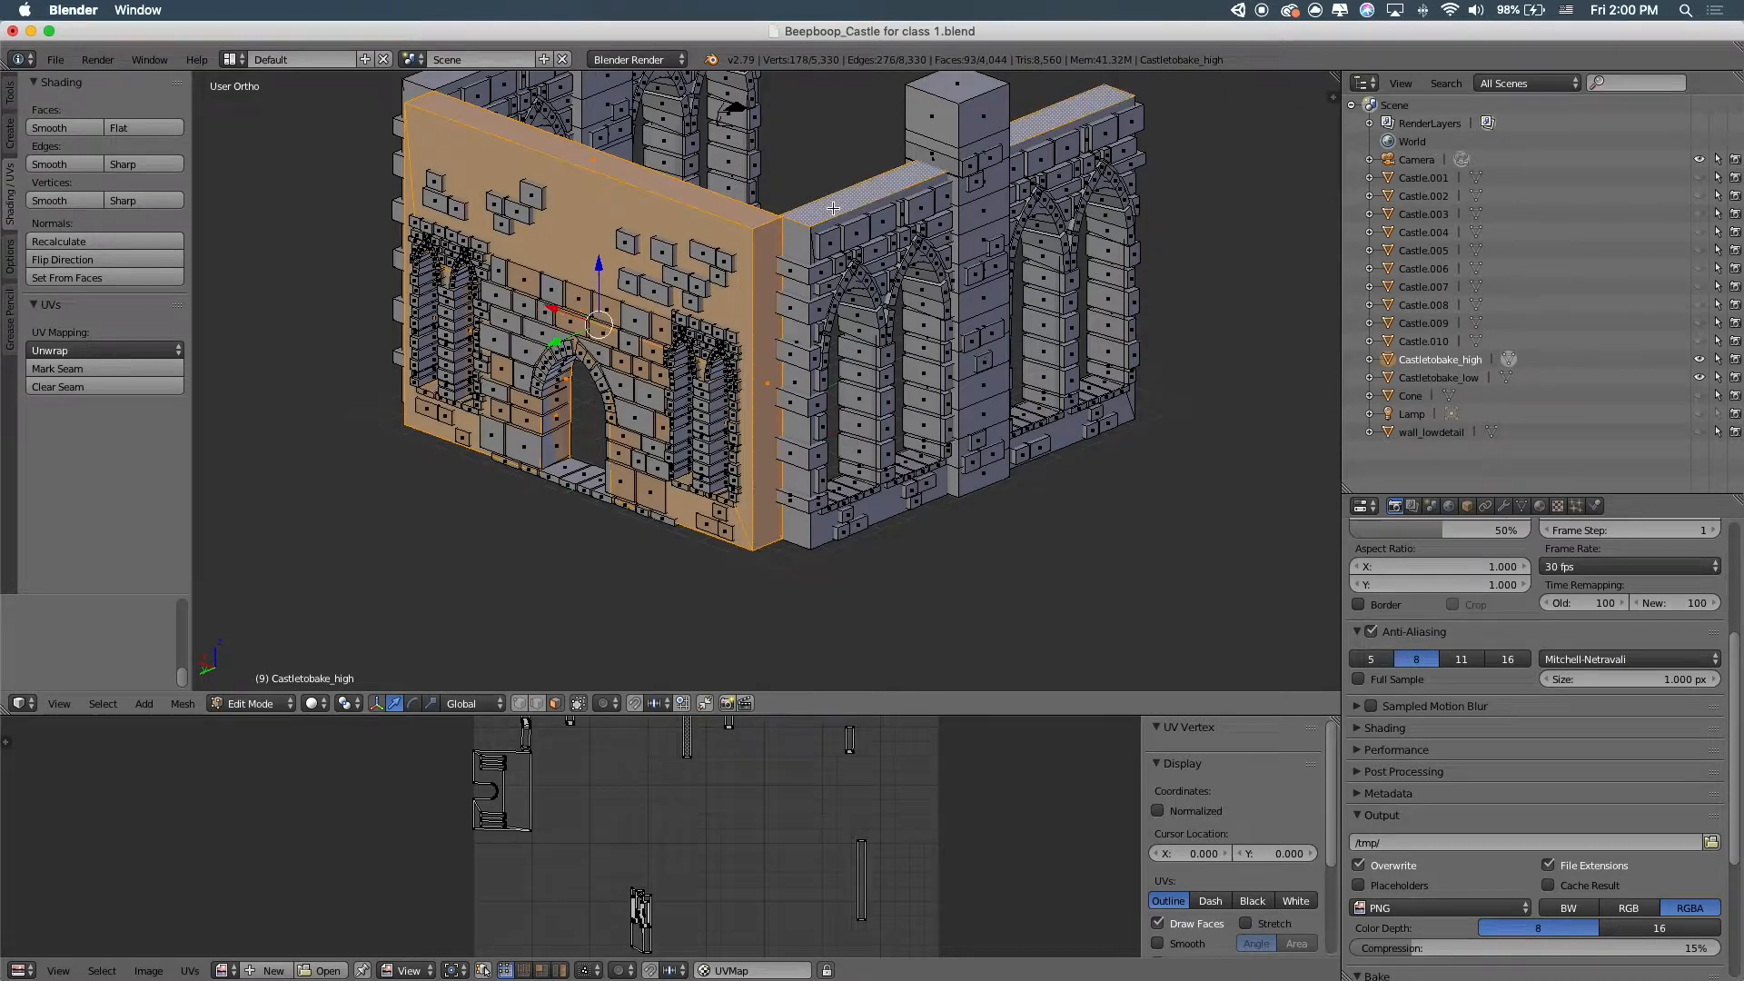
key(l)
key(l)
key(ctrl+l)
shift+middle_drag(766, 191, 1021, 310)
shift+right_click(841, 101)
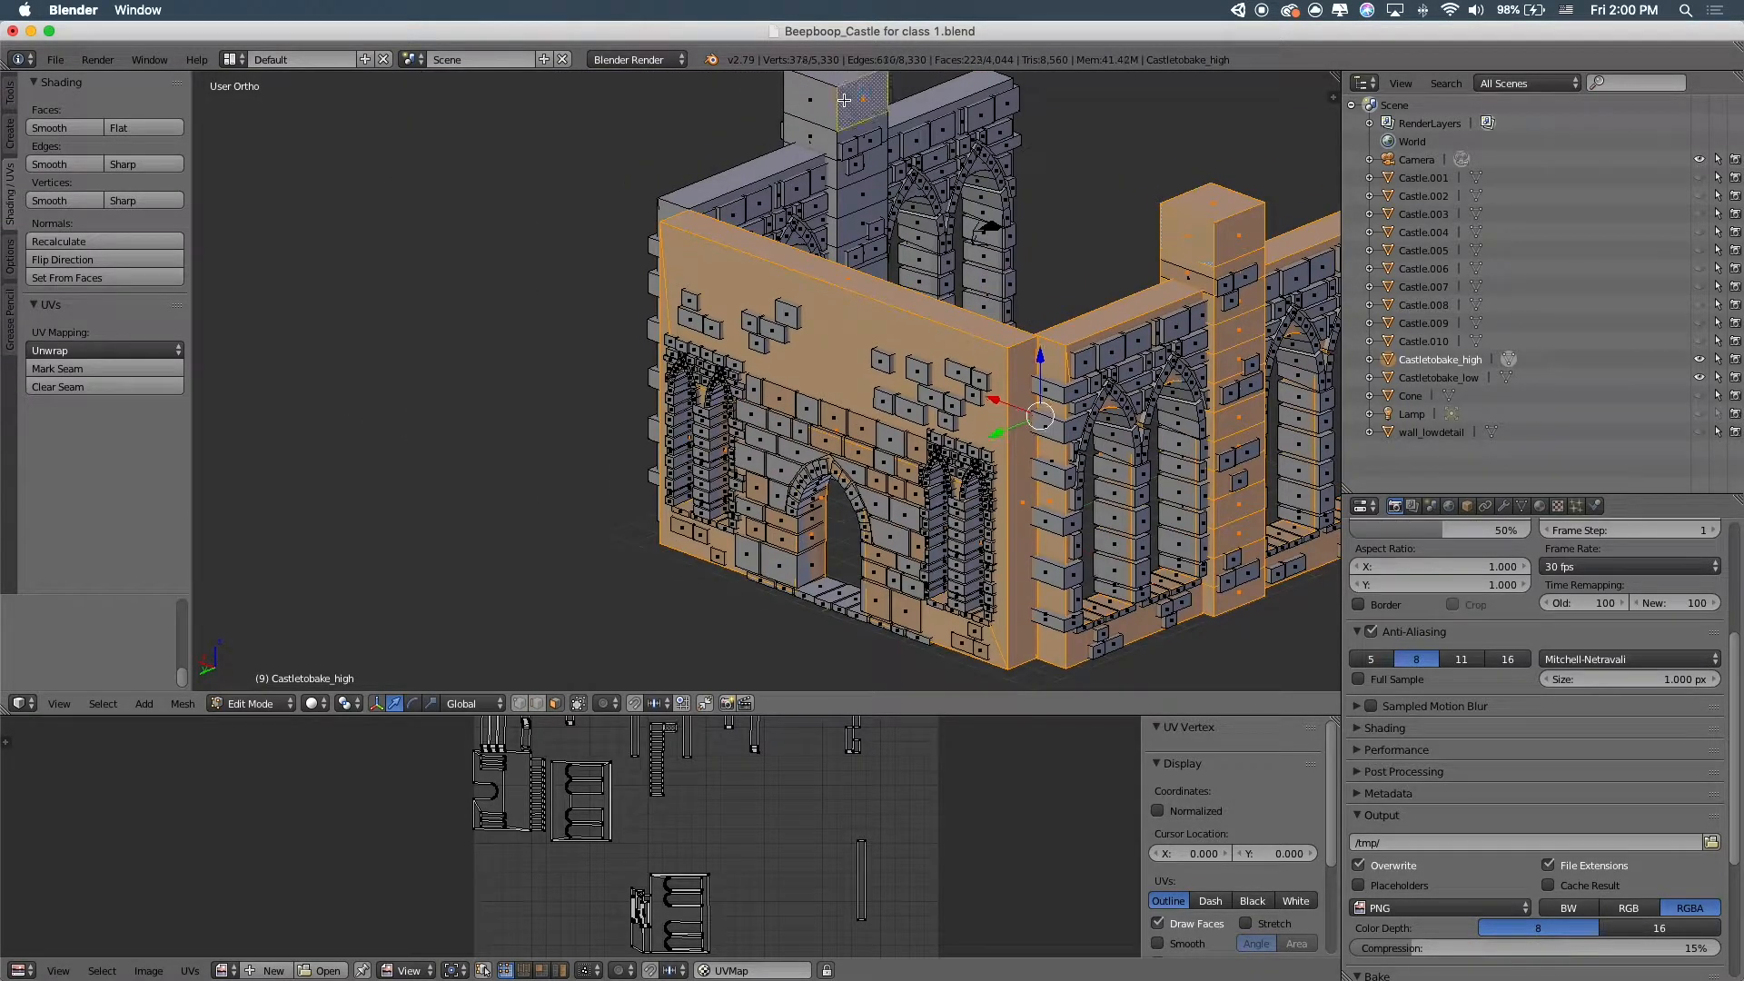
key(ctrl+l)
shift+right_click(791, 158)
key(ctrl+l)
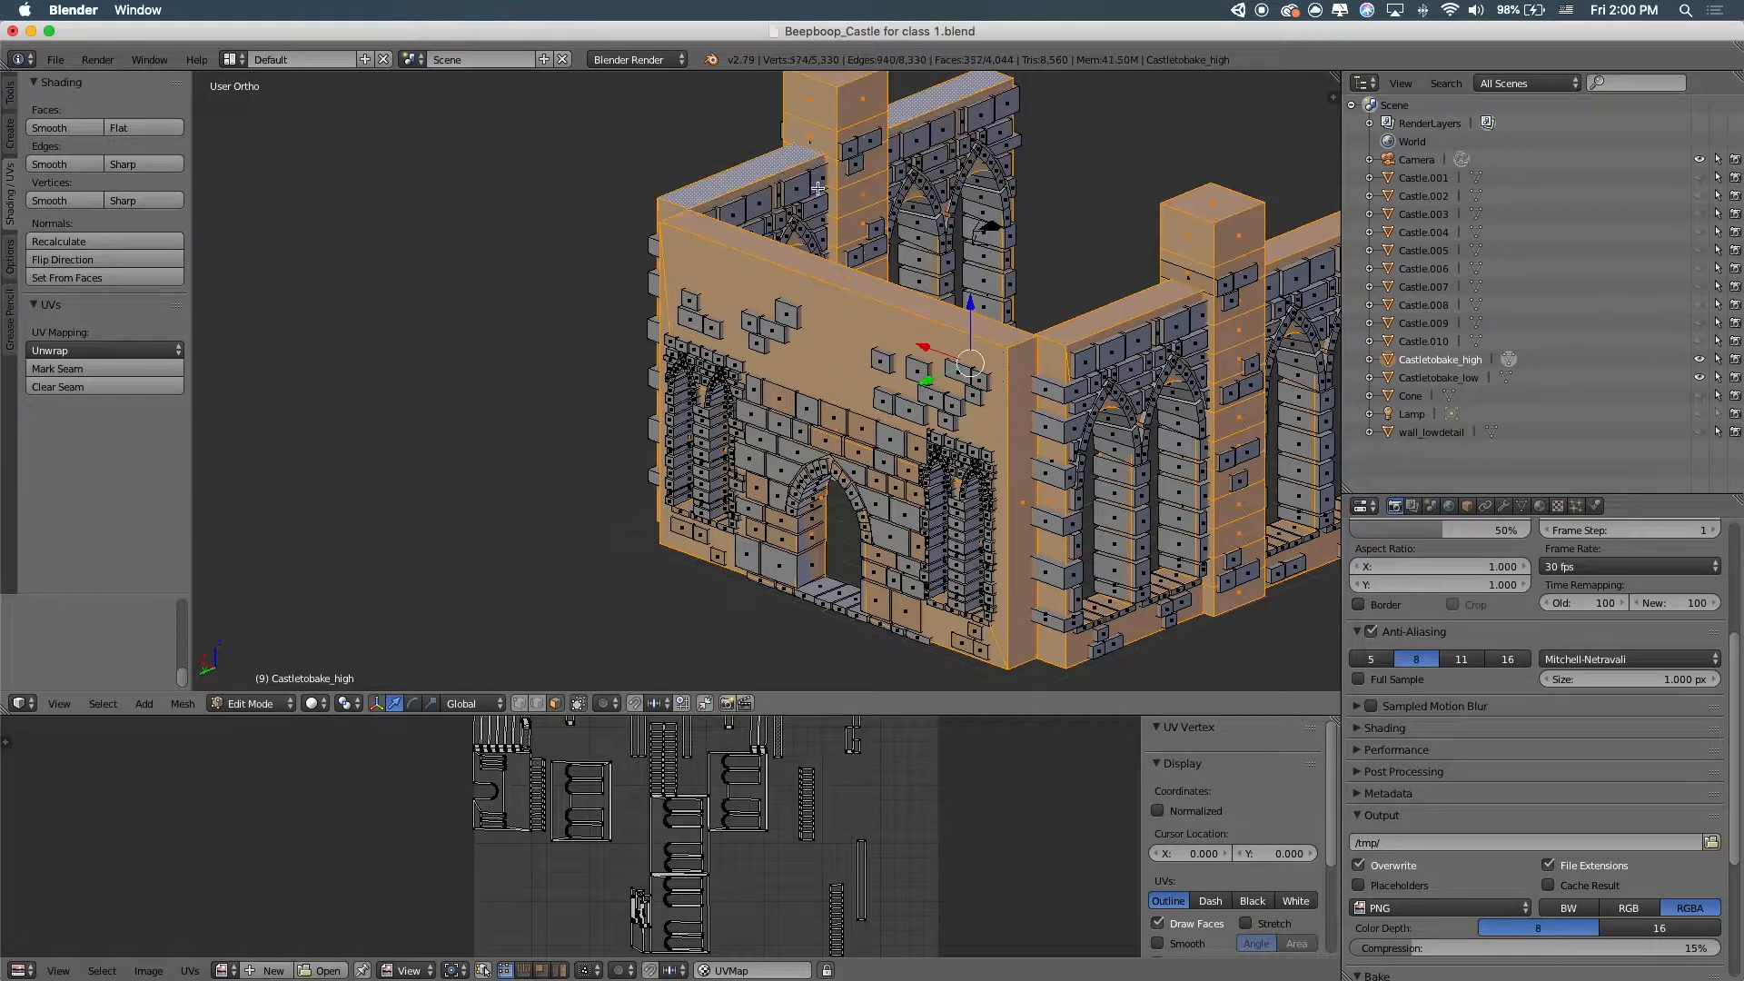
key(x)
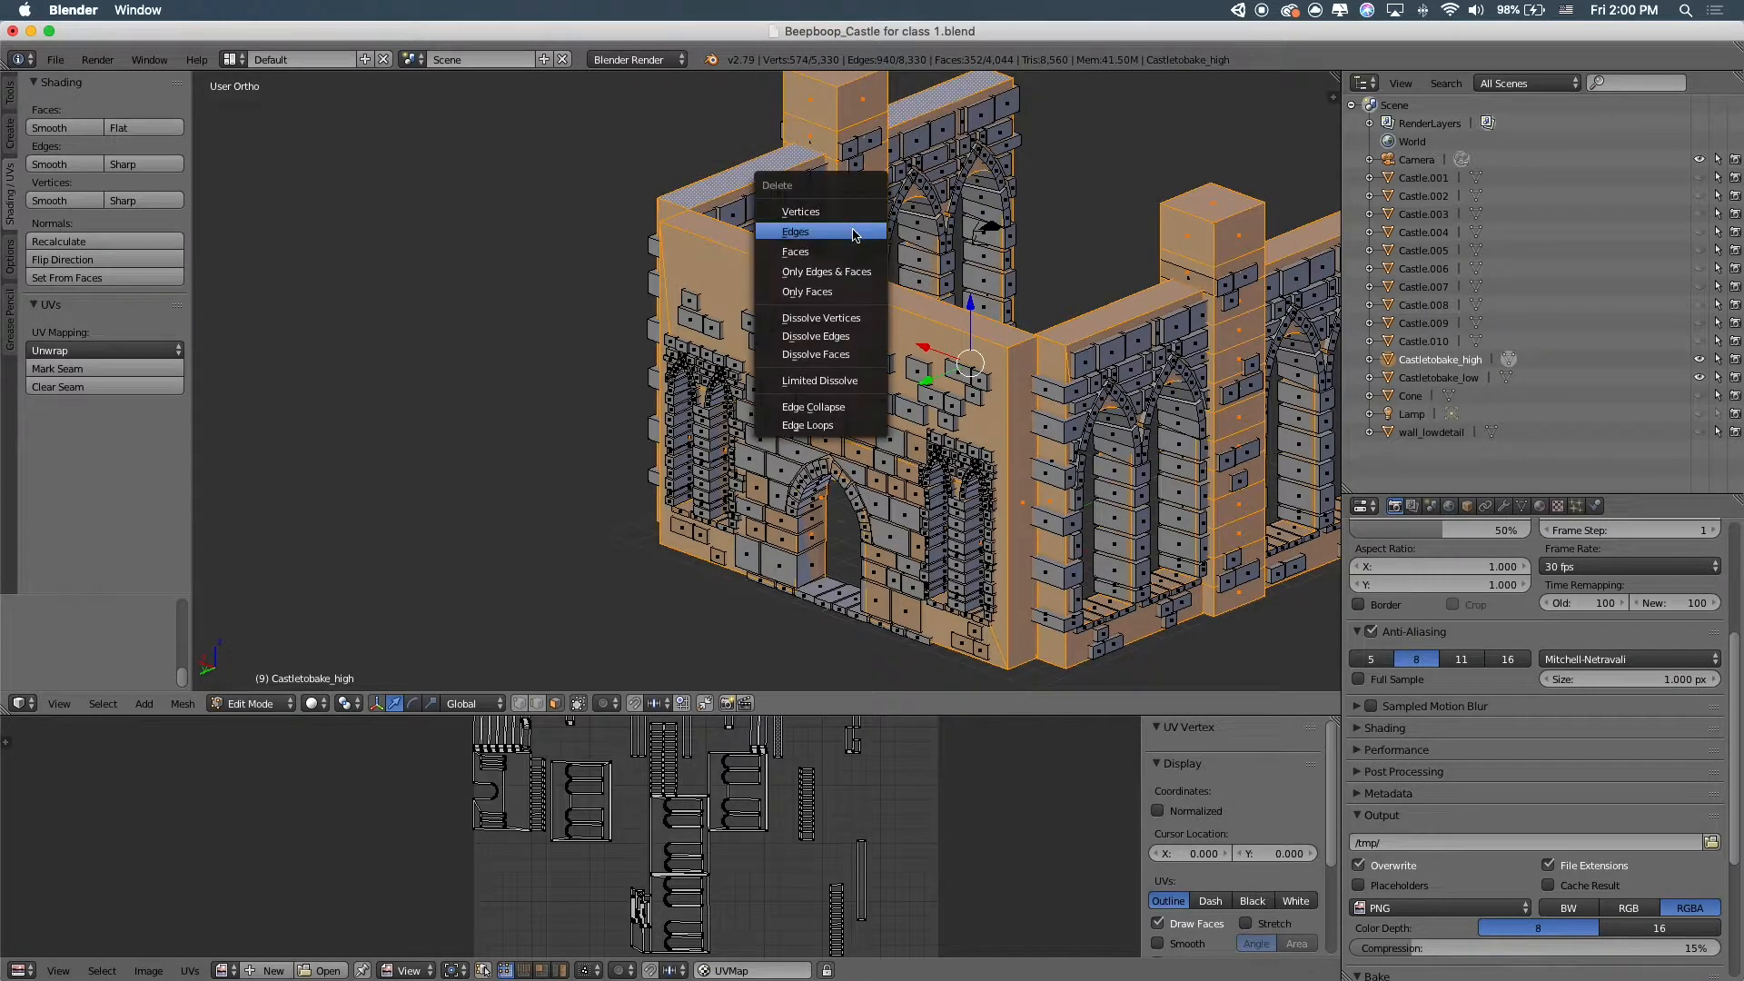
click(808, 212)
key(Tab)
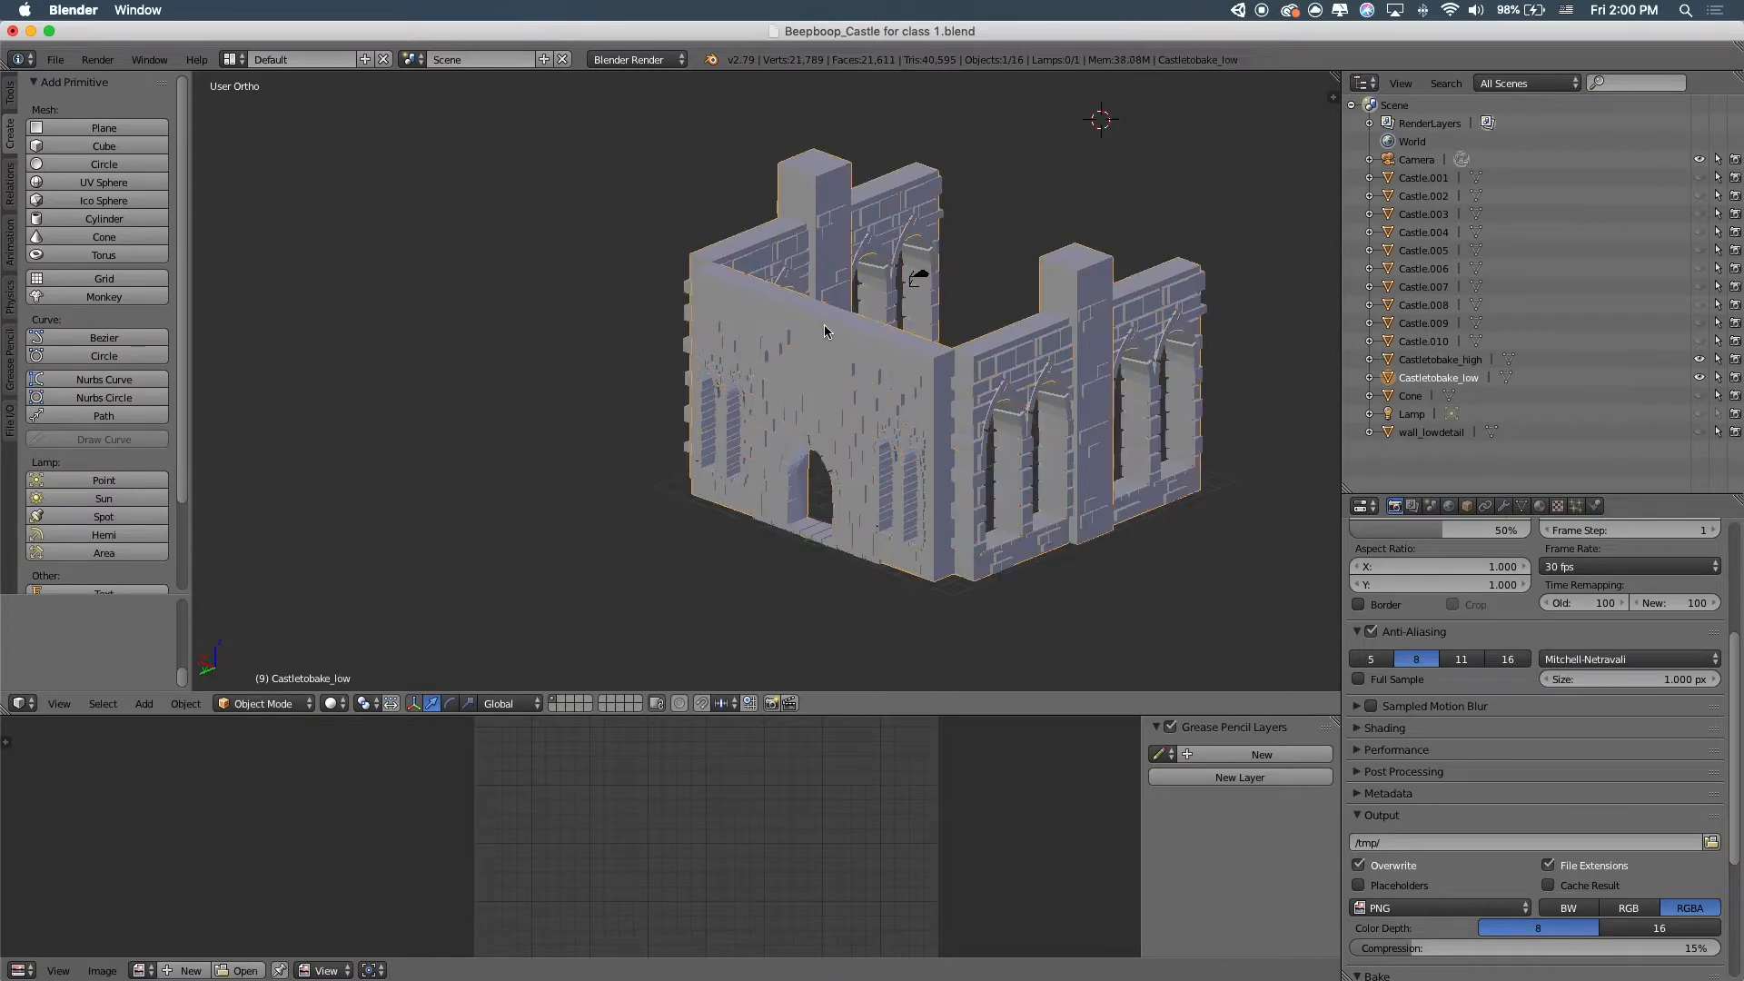
Hide Castletobake_low and select the entire brick mesh of Castletobake_high in Edit Mode
key(h)
right_click(804, 388)
key(Tab)
middle_drag(804, 388, 946, 410)
key(a)
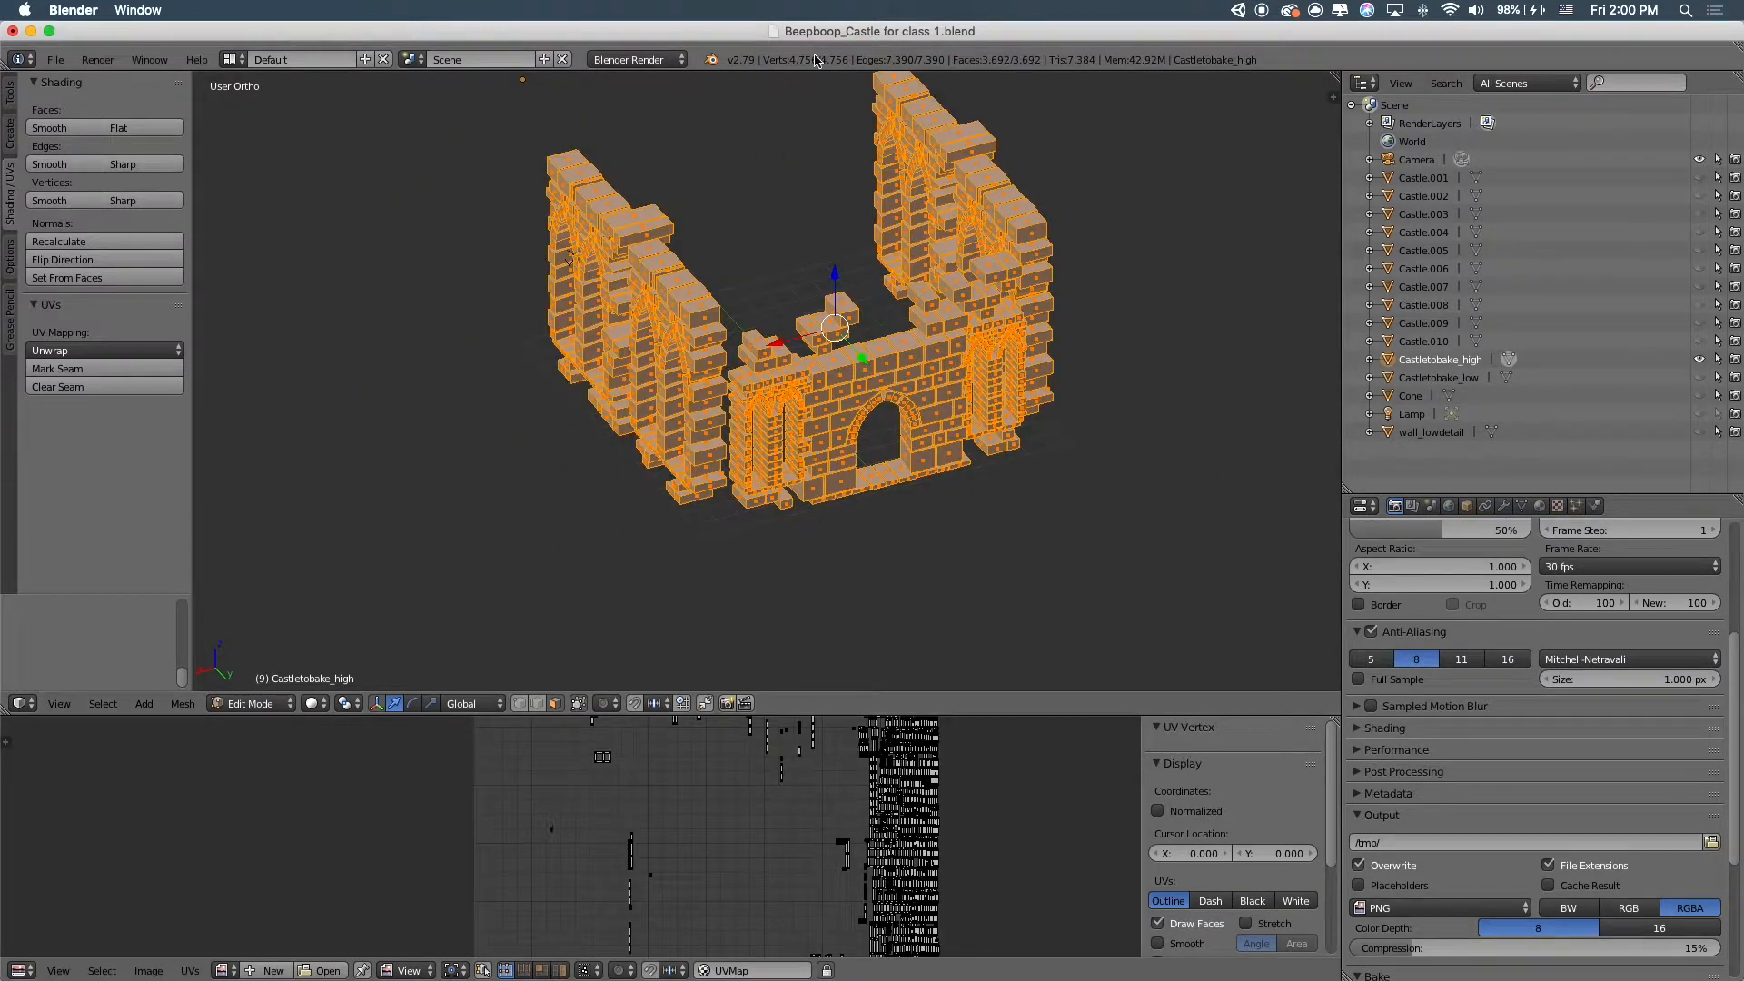
middle_drag(1093, 391, 1008, 396)
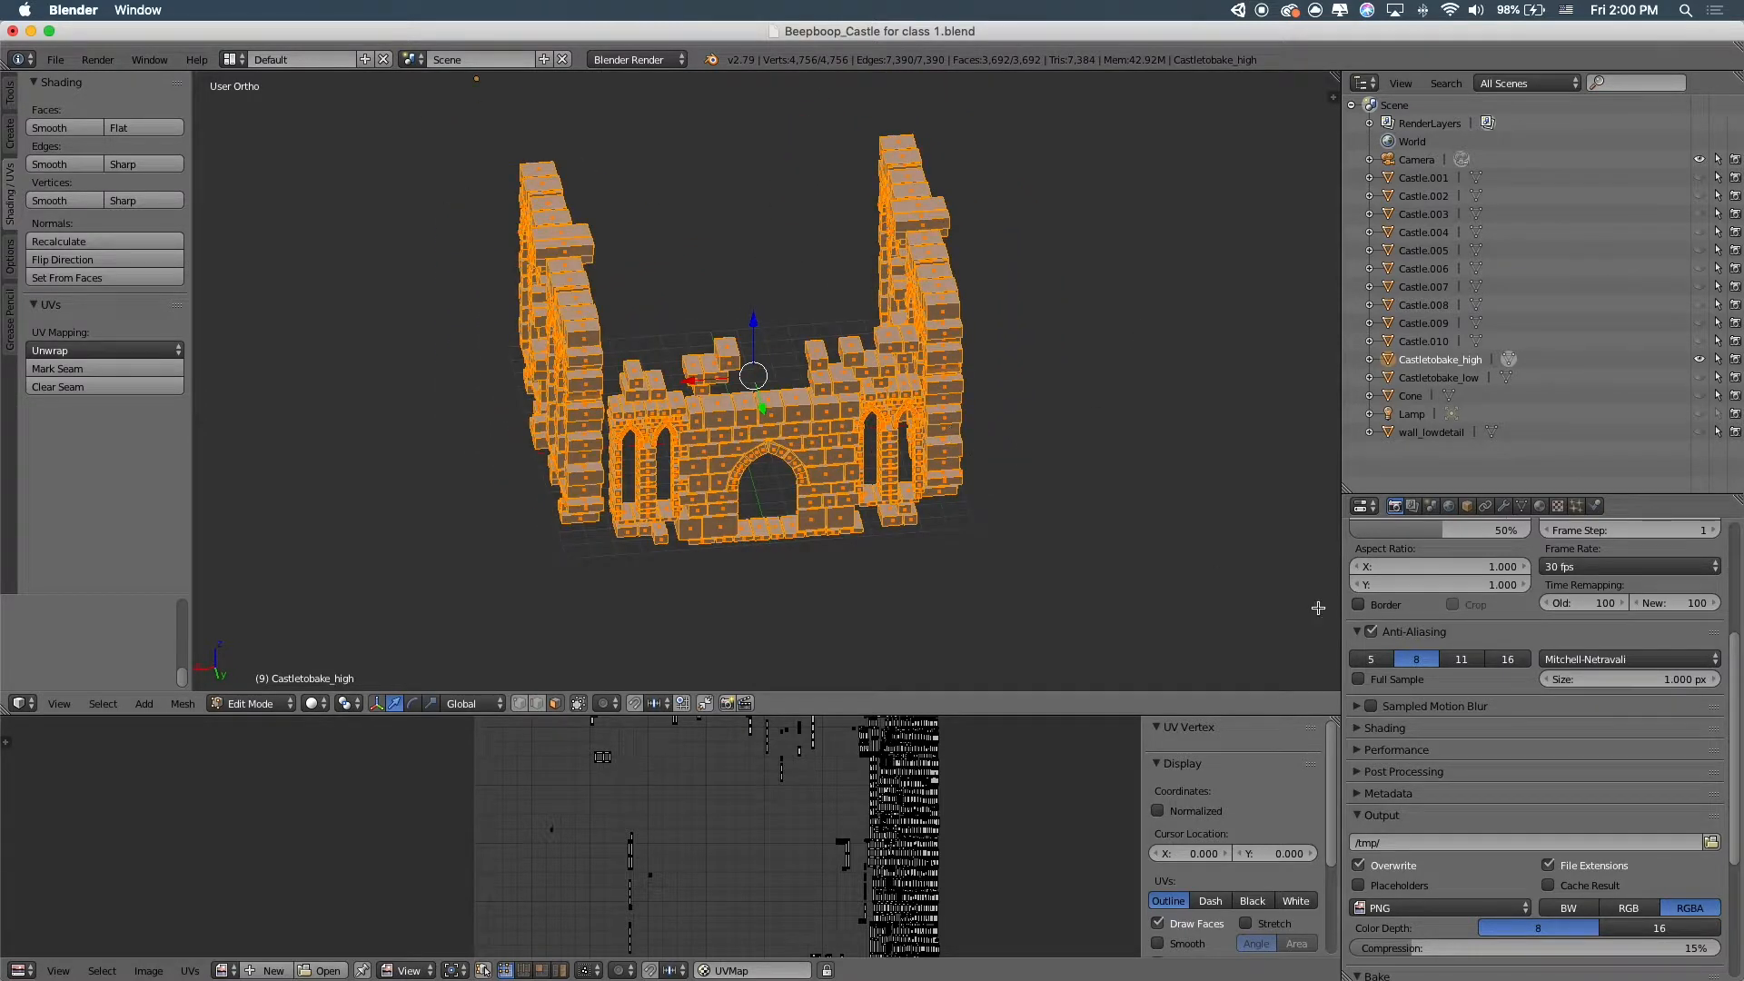
Add a Simple Subdivision Surface modifier with 2 view subdivisions to Castletobake_high and apply it in Object Mode
scroll(1533, 569, up, 4)
scroll(1533, 570, up, 3)
click(1504, 506)
click(1464, 569)
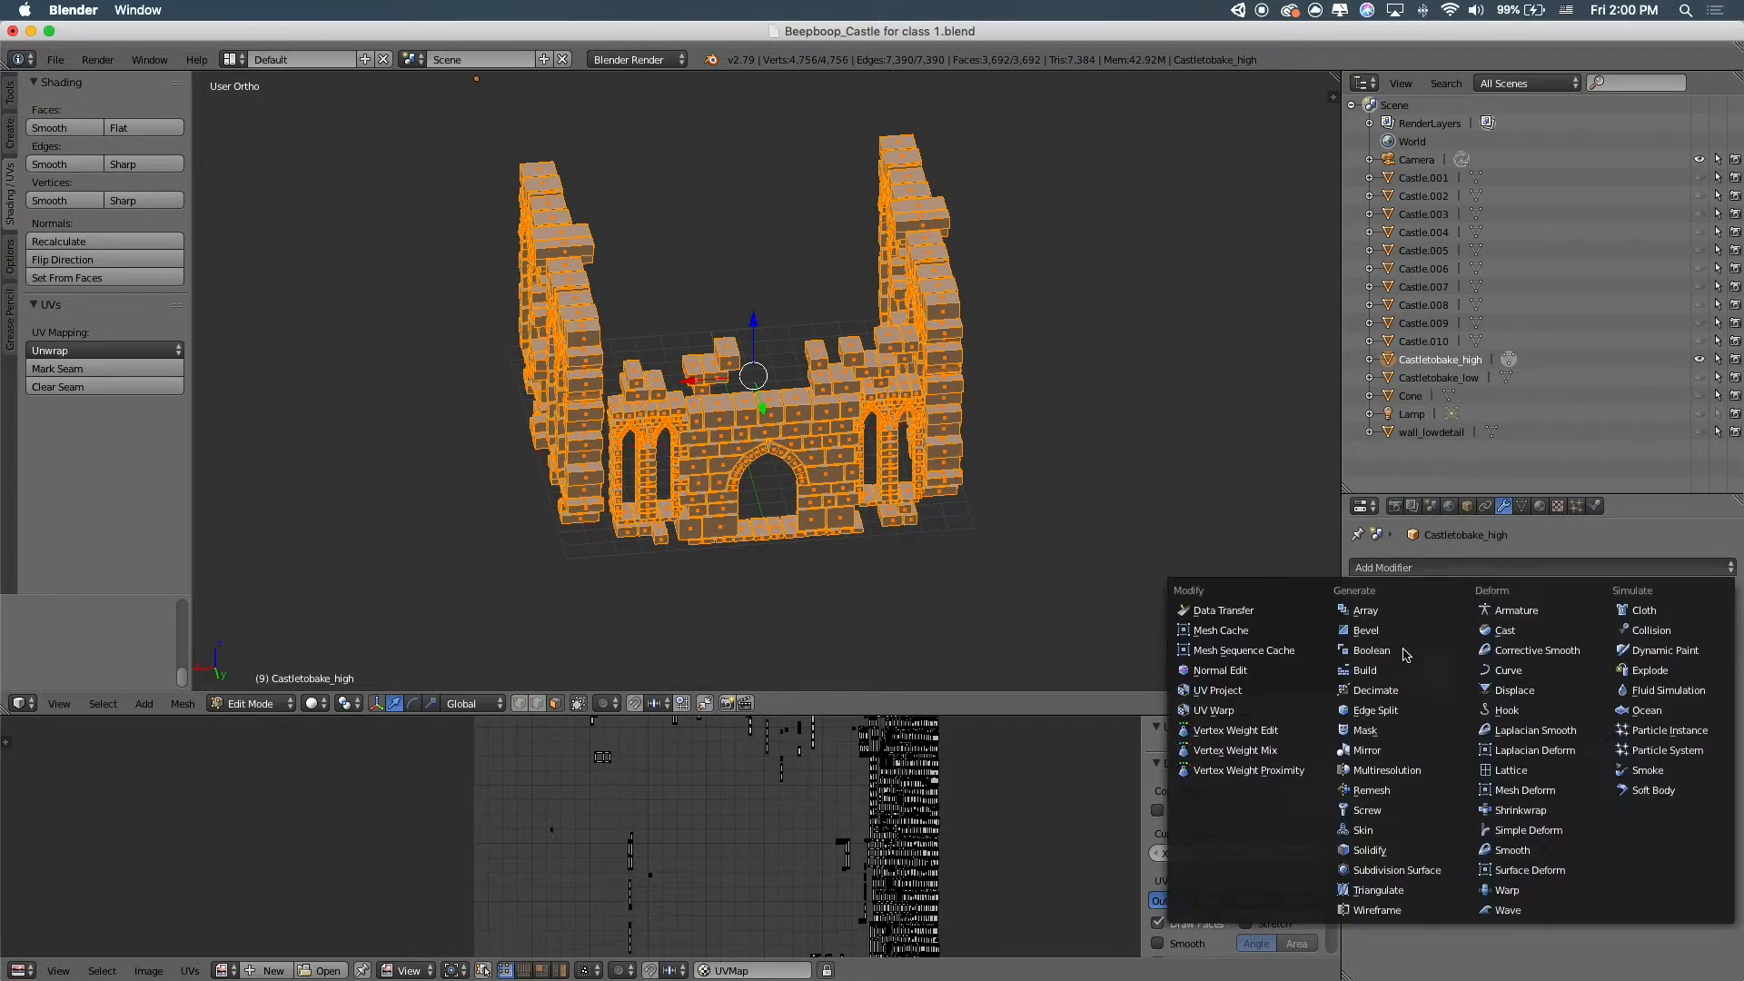
click(1395, 870)
click(1532, 690)
click(1440, 622)
click(1618, 647)
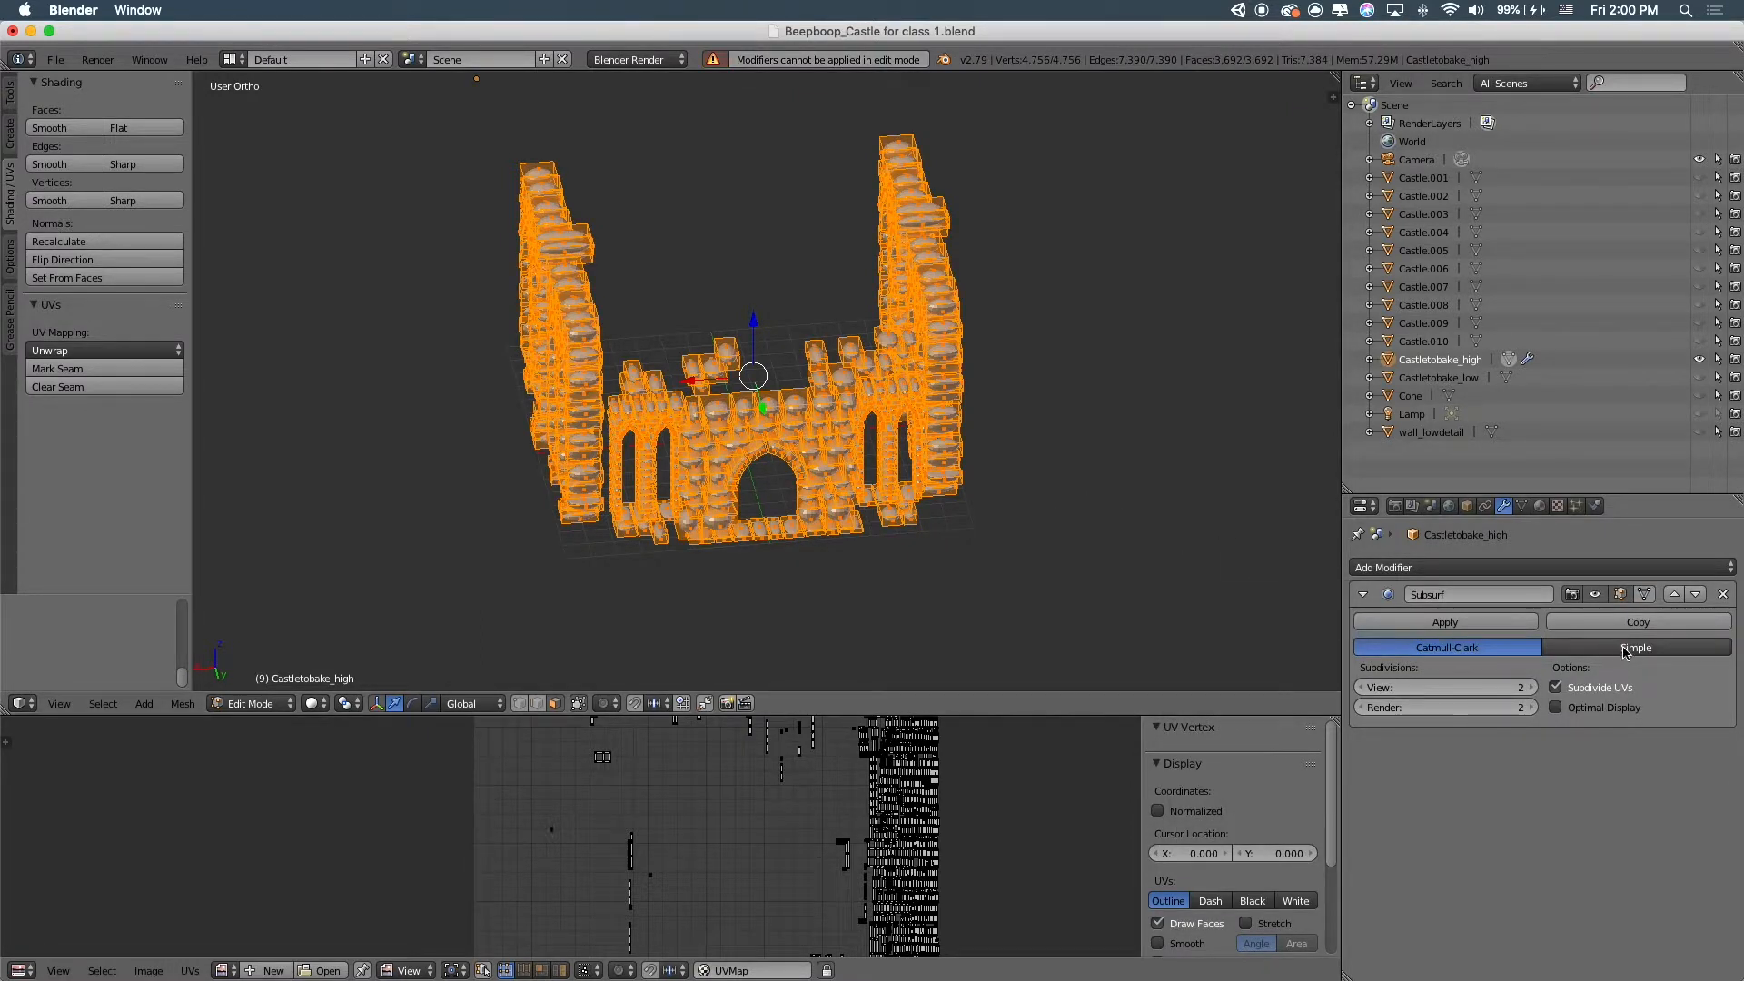
key(Tab)
click(1444, 622)
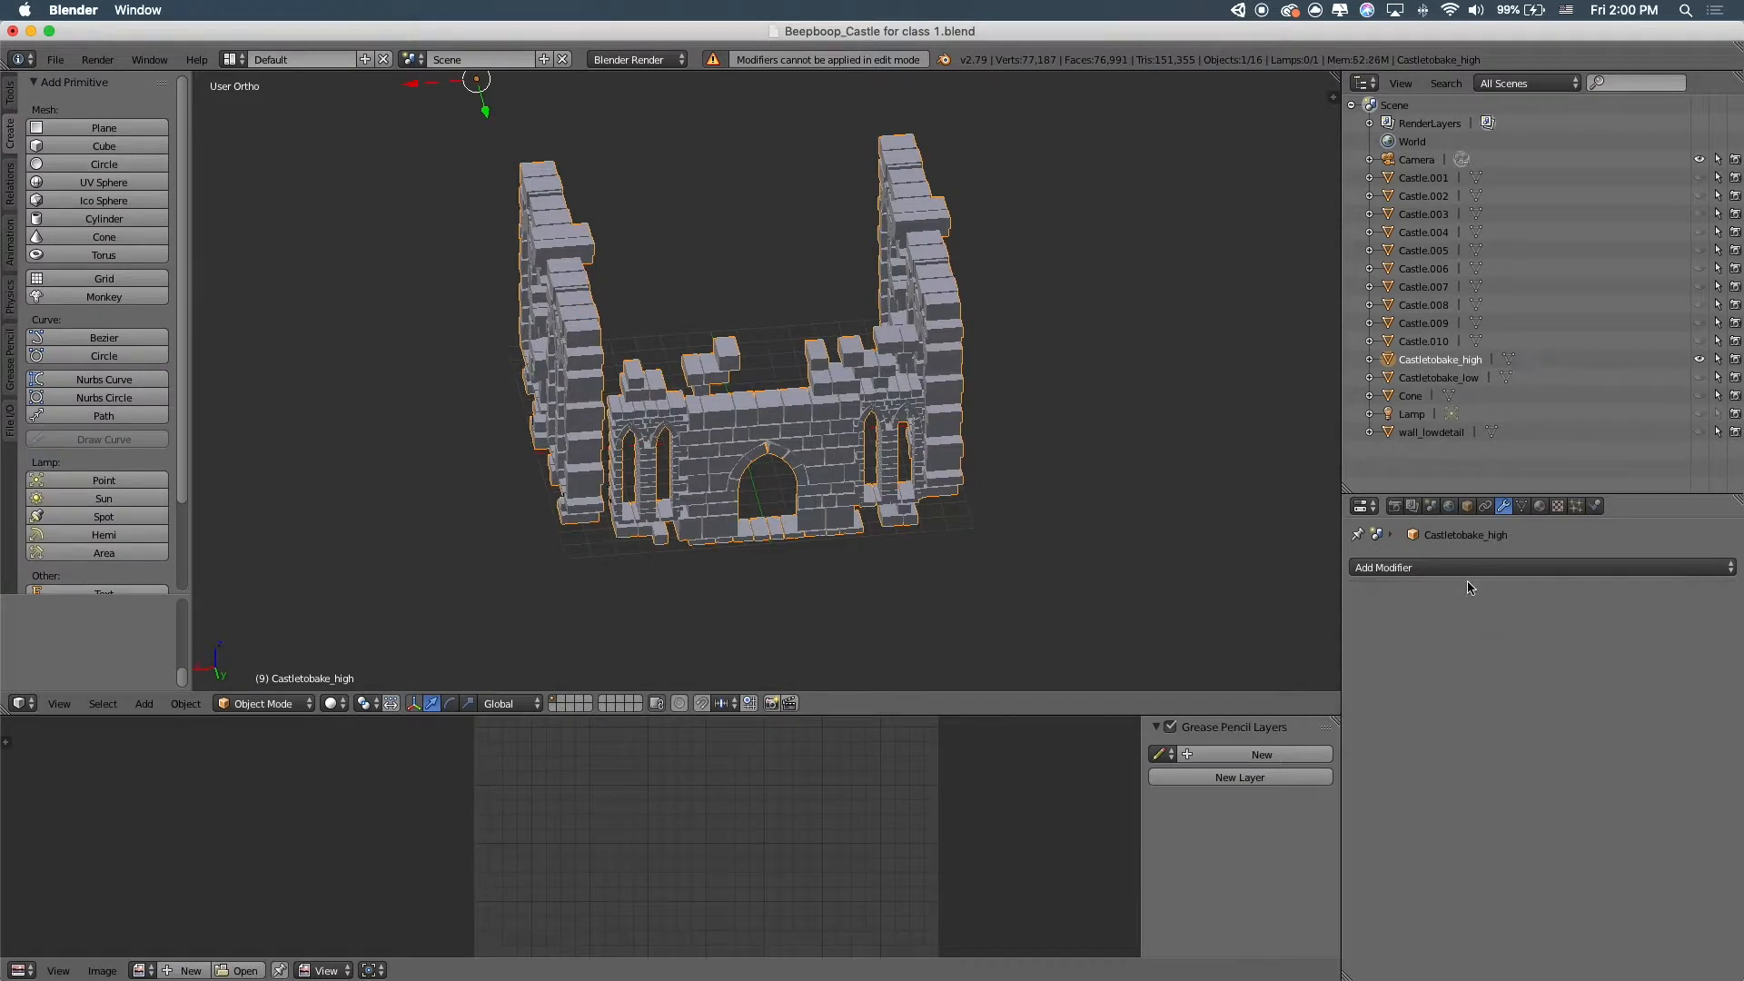
Add a Catmull-Clark Subdivision Surface modifier with 1 view subdivision to Castletobake_high and return to Edit Mode
click(1457, 569)
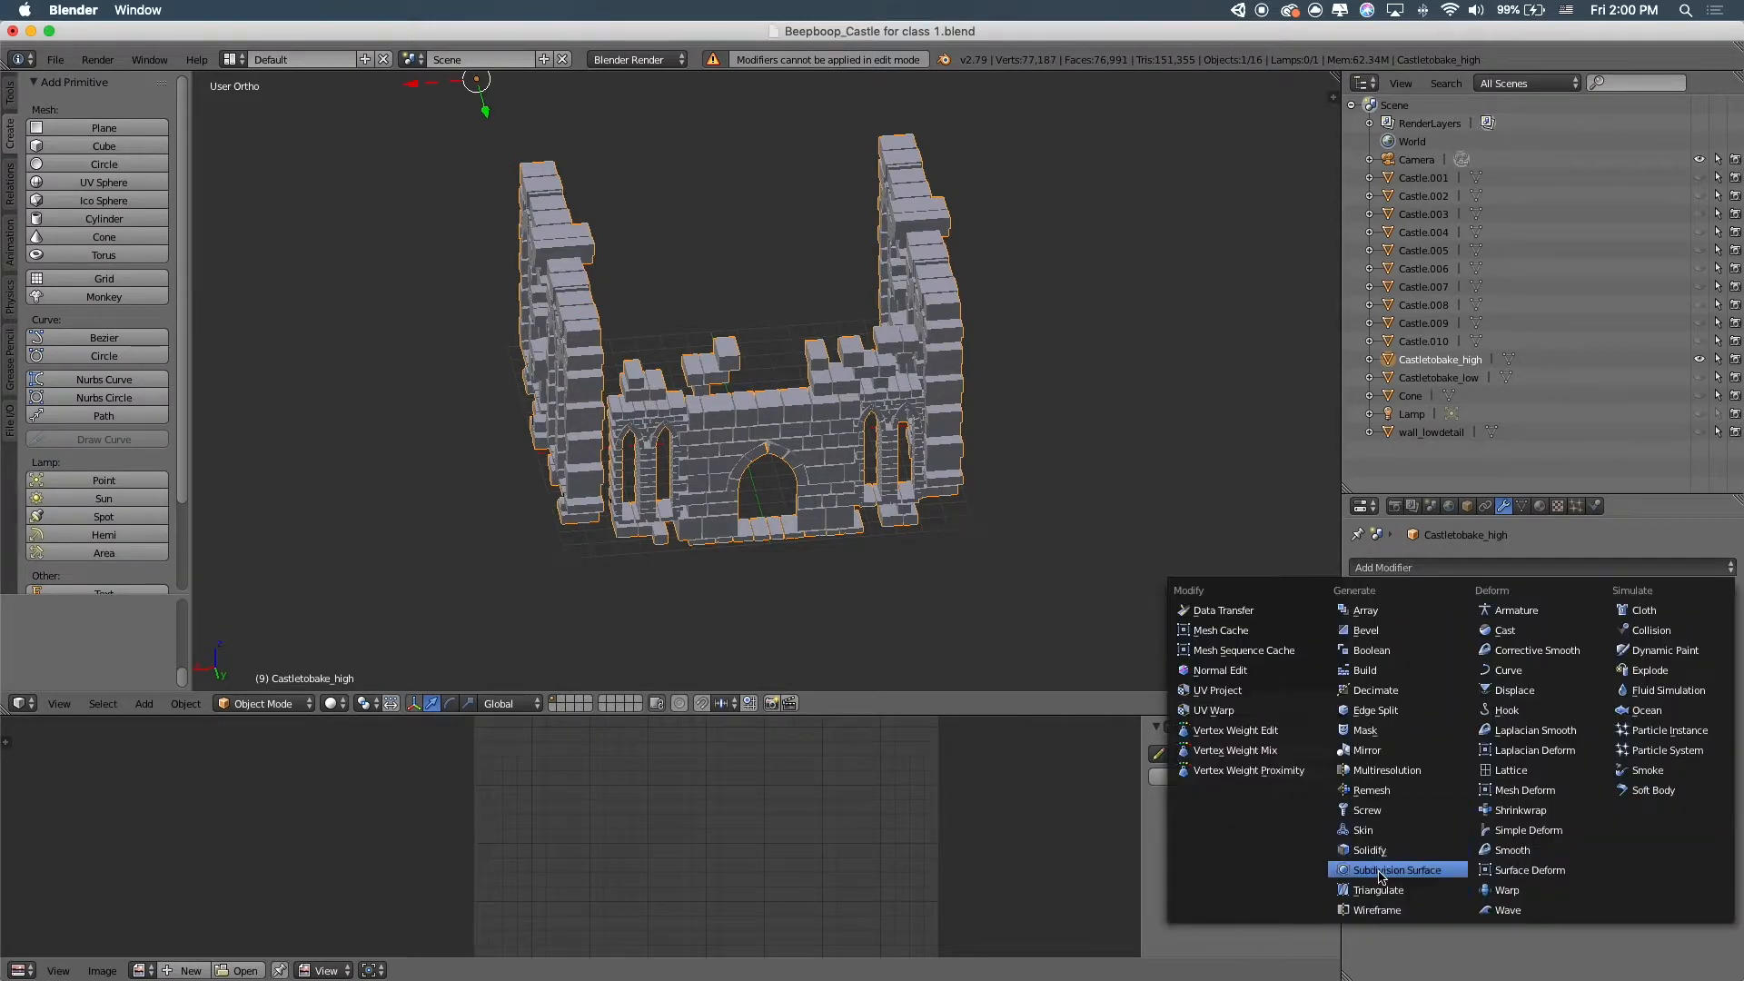
click(1397, 871)
scroll(872, 486, up, 6)
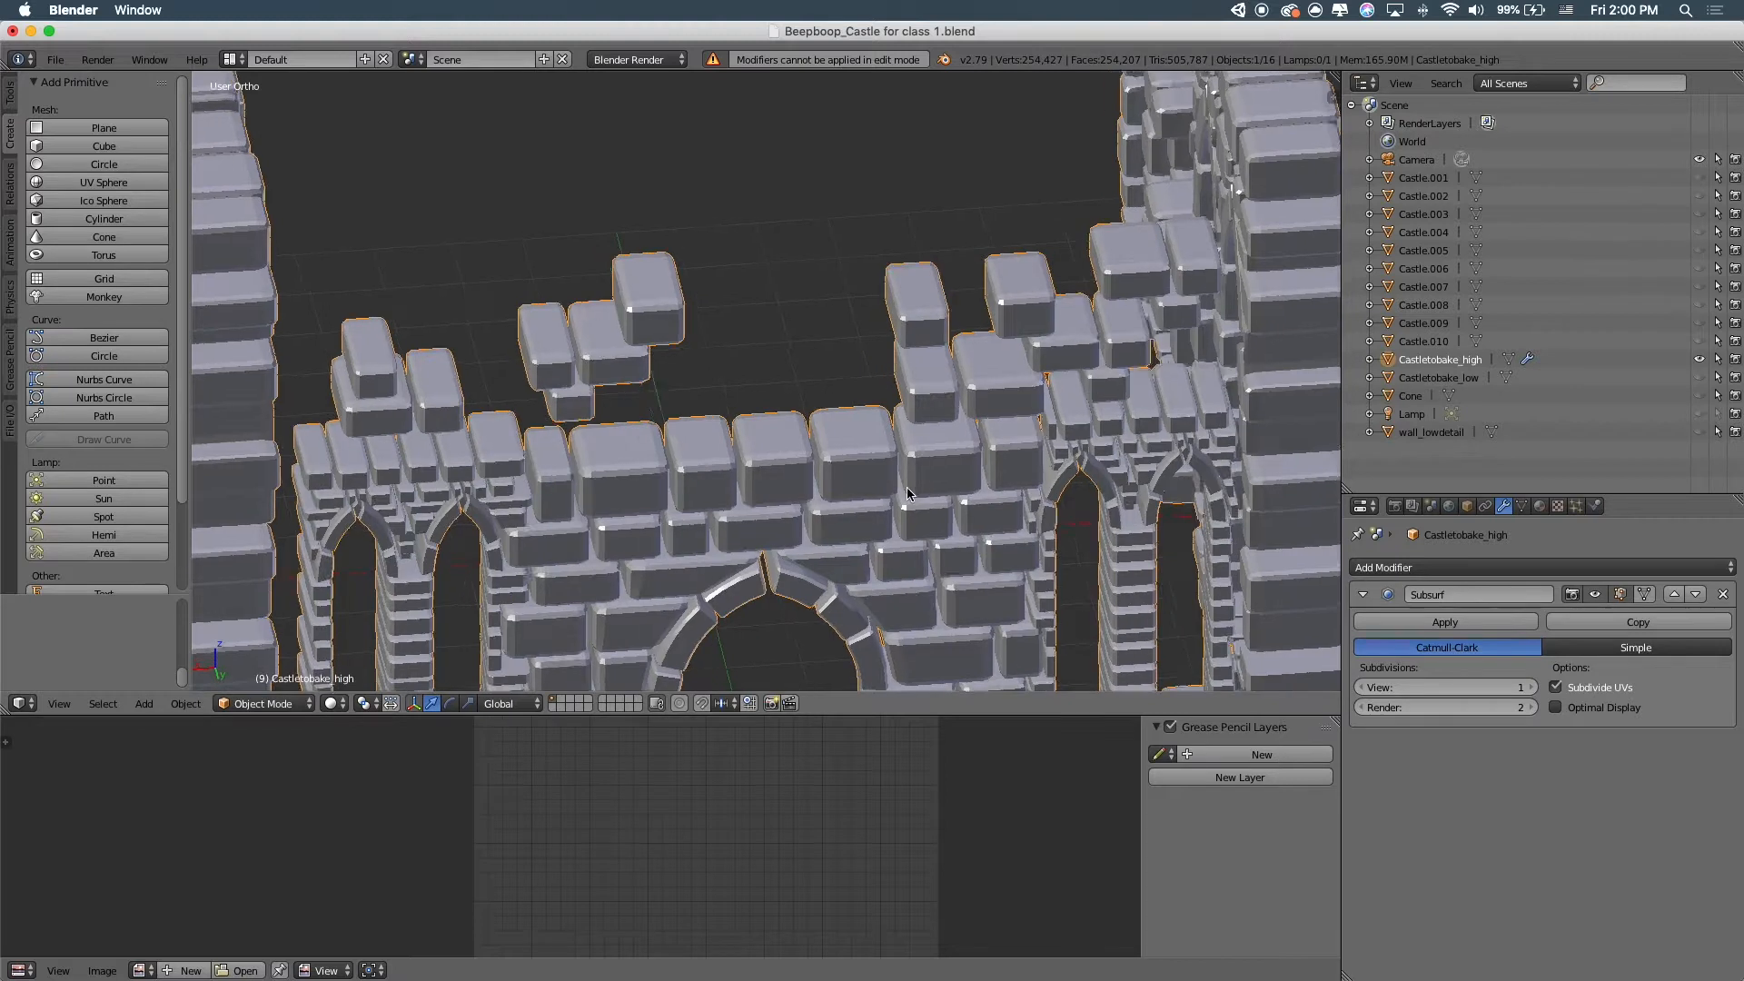
scroll(867, 484, down, 6)
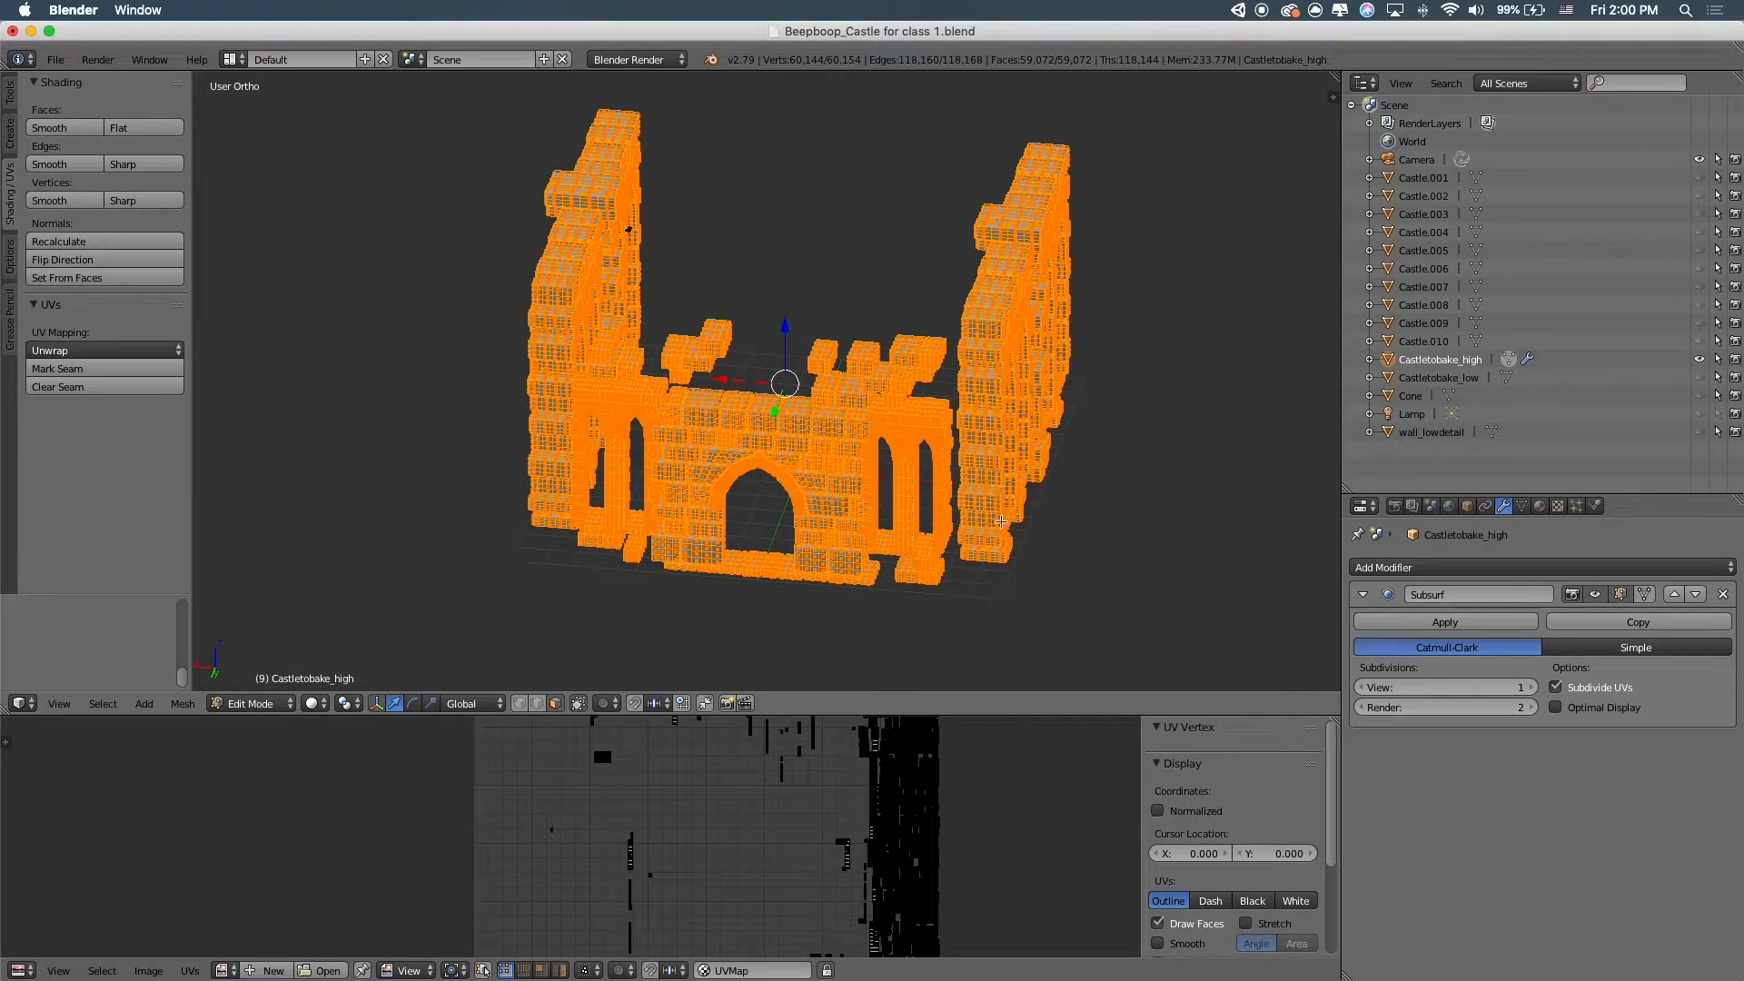
key(Tab)
middle_drag(905, 494, 949, 483)
key(Tab)
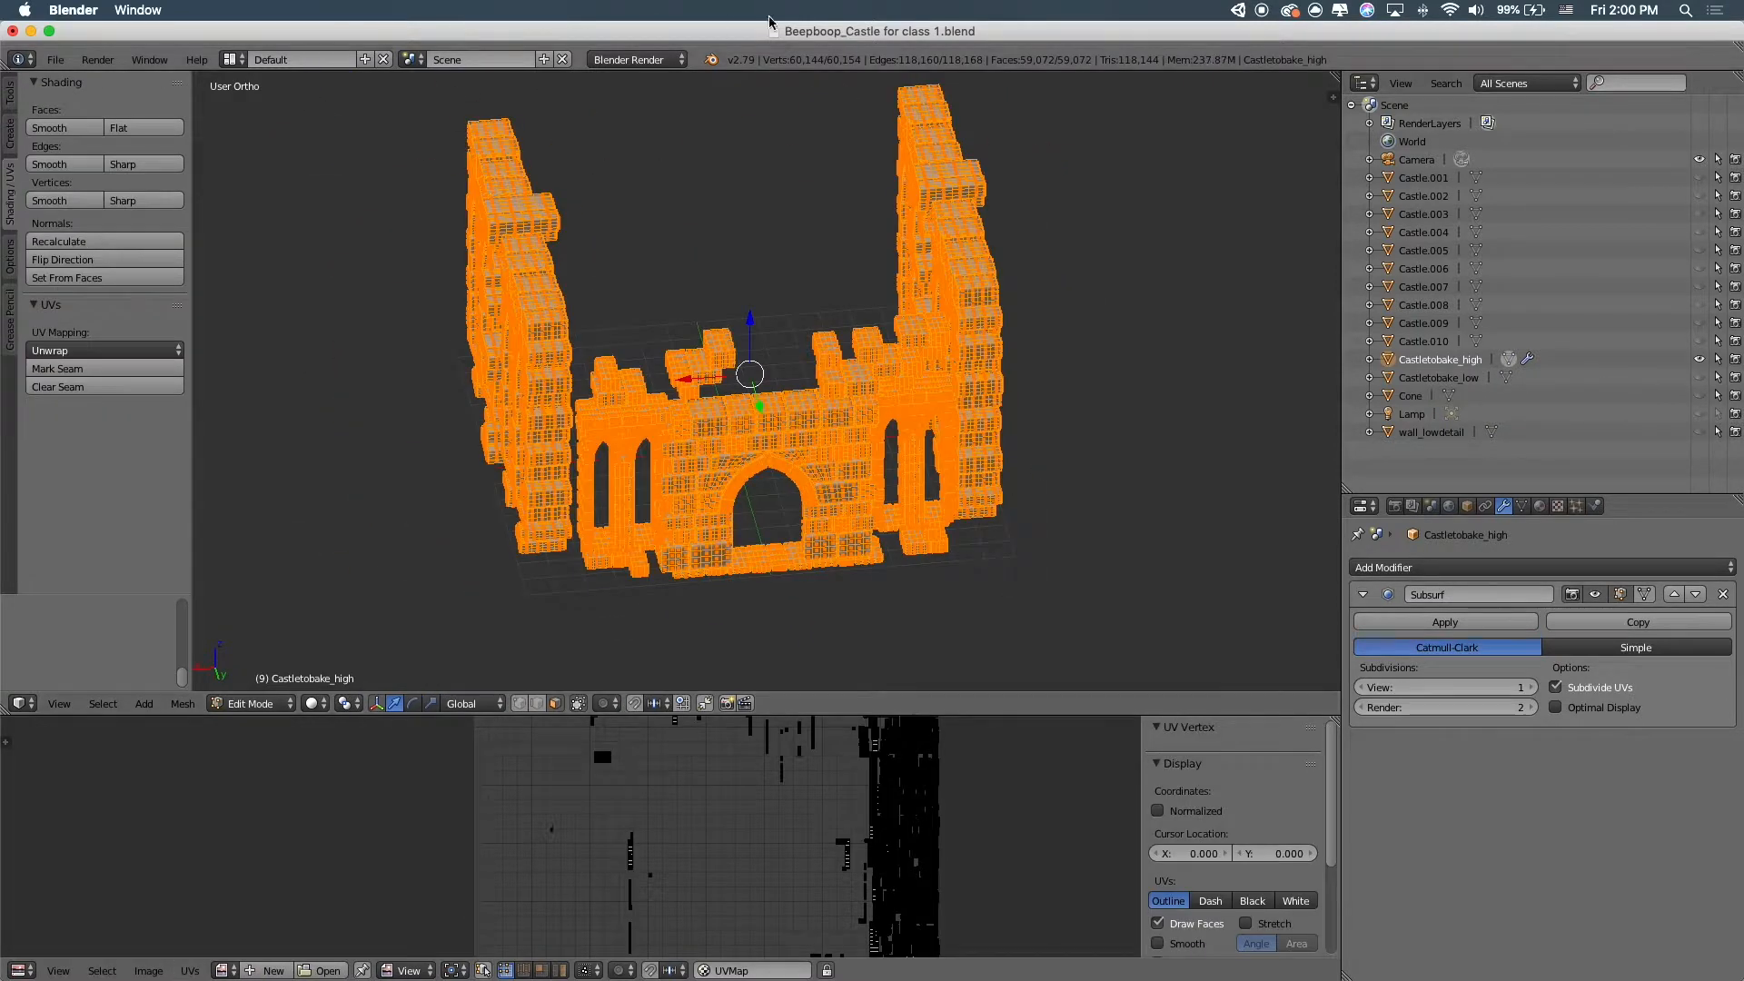
Return Castletobake_high to Object Mode, then unhide and select Castletobake_low
key(Tab)
scroll(906, 479, up, 3)
scroll(906, 478, down, 5)
scroll(906, 479, up, 4)
scroll(906, 479, down, 2)
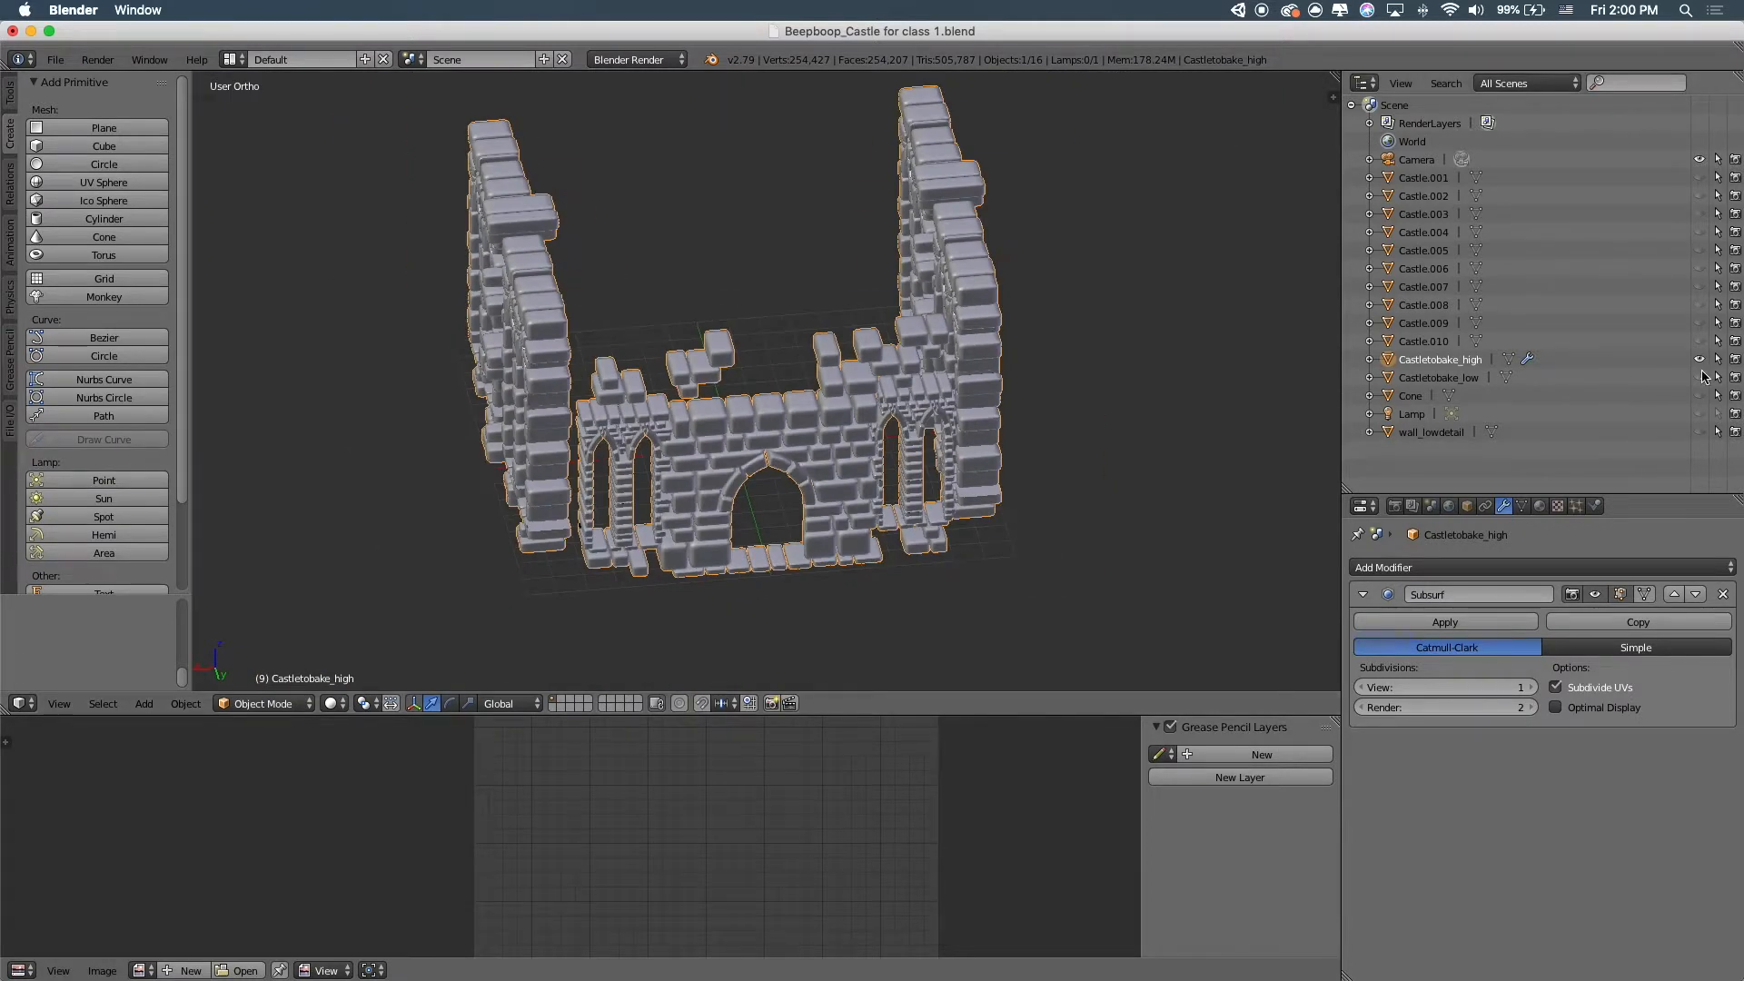
click(1699, 377)
click(1432, 377)
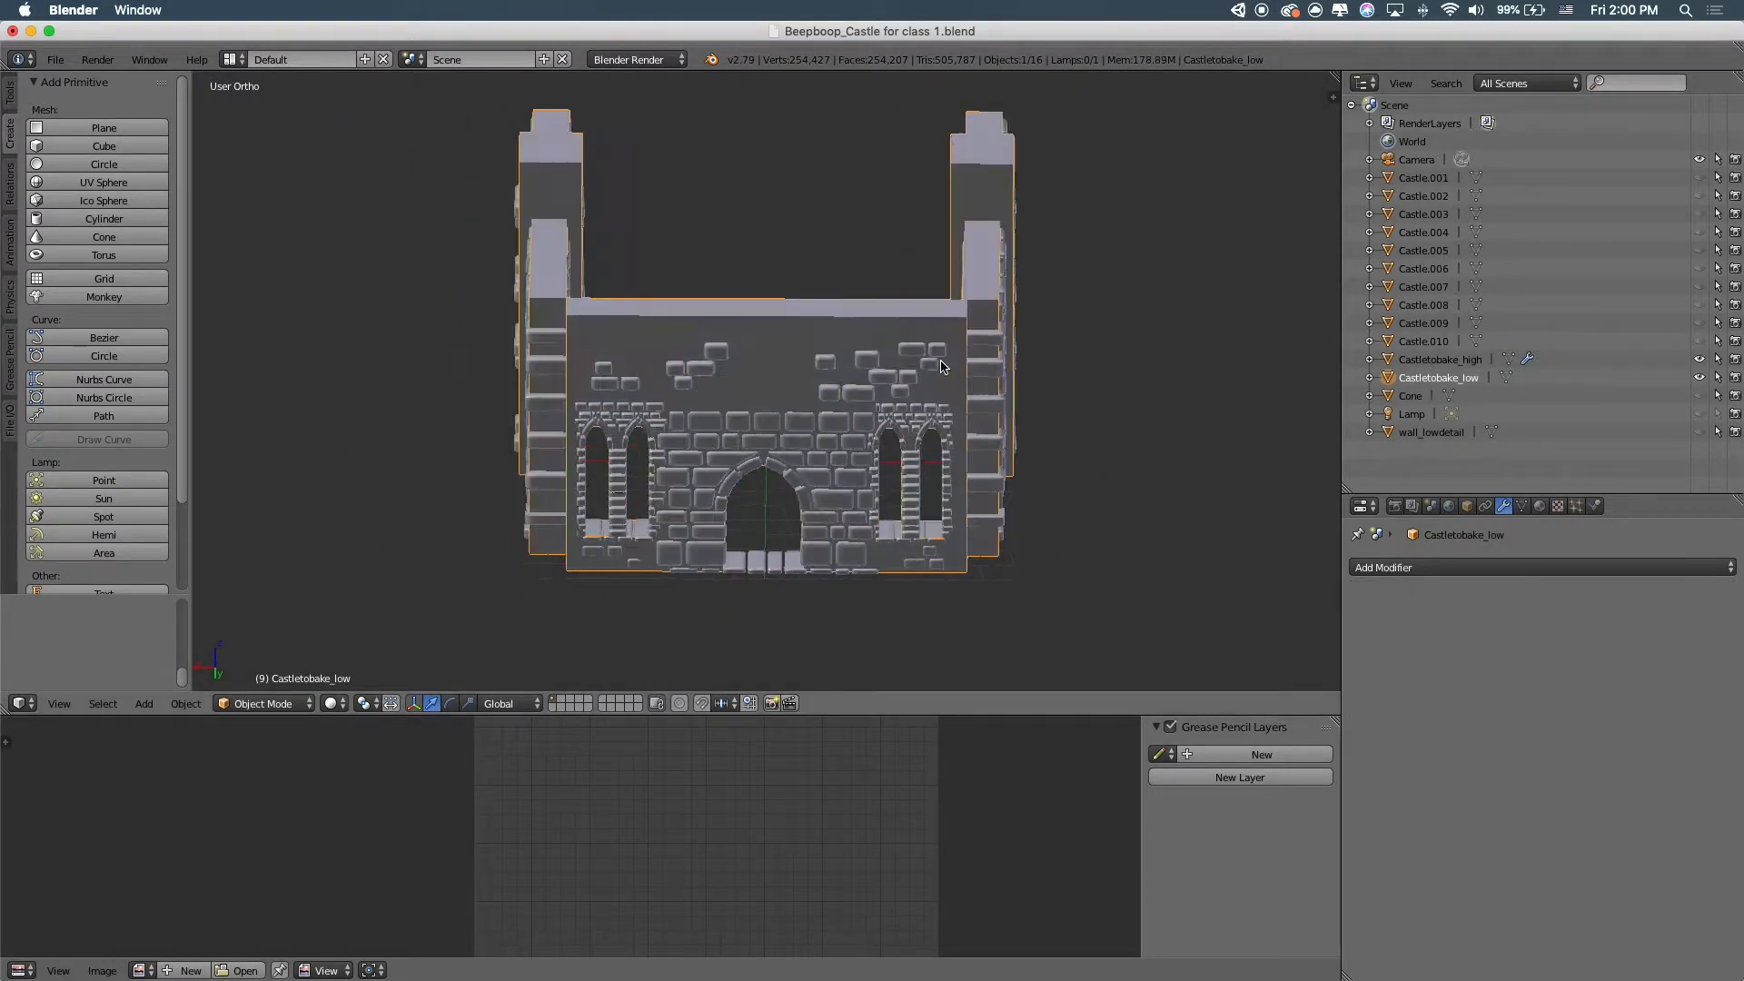
Switch to wireframe display and select Castletobake_high, adding Castletobake_low as the active object
key(z)
right_click(867, 384)
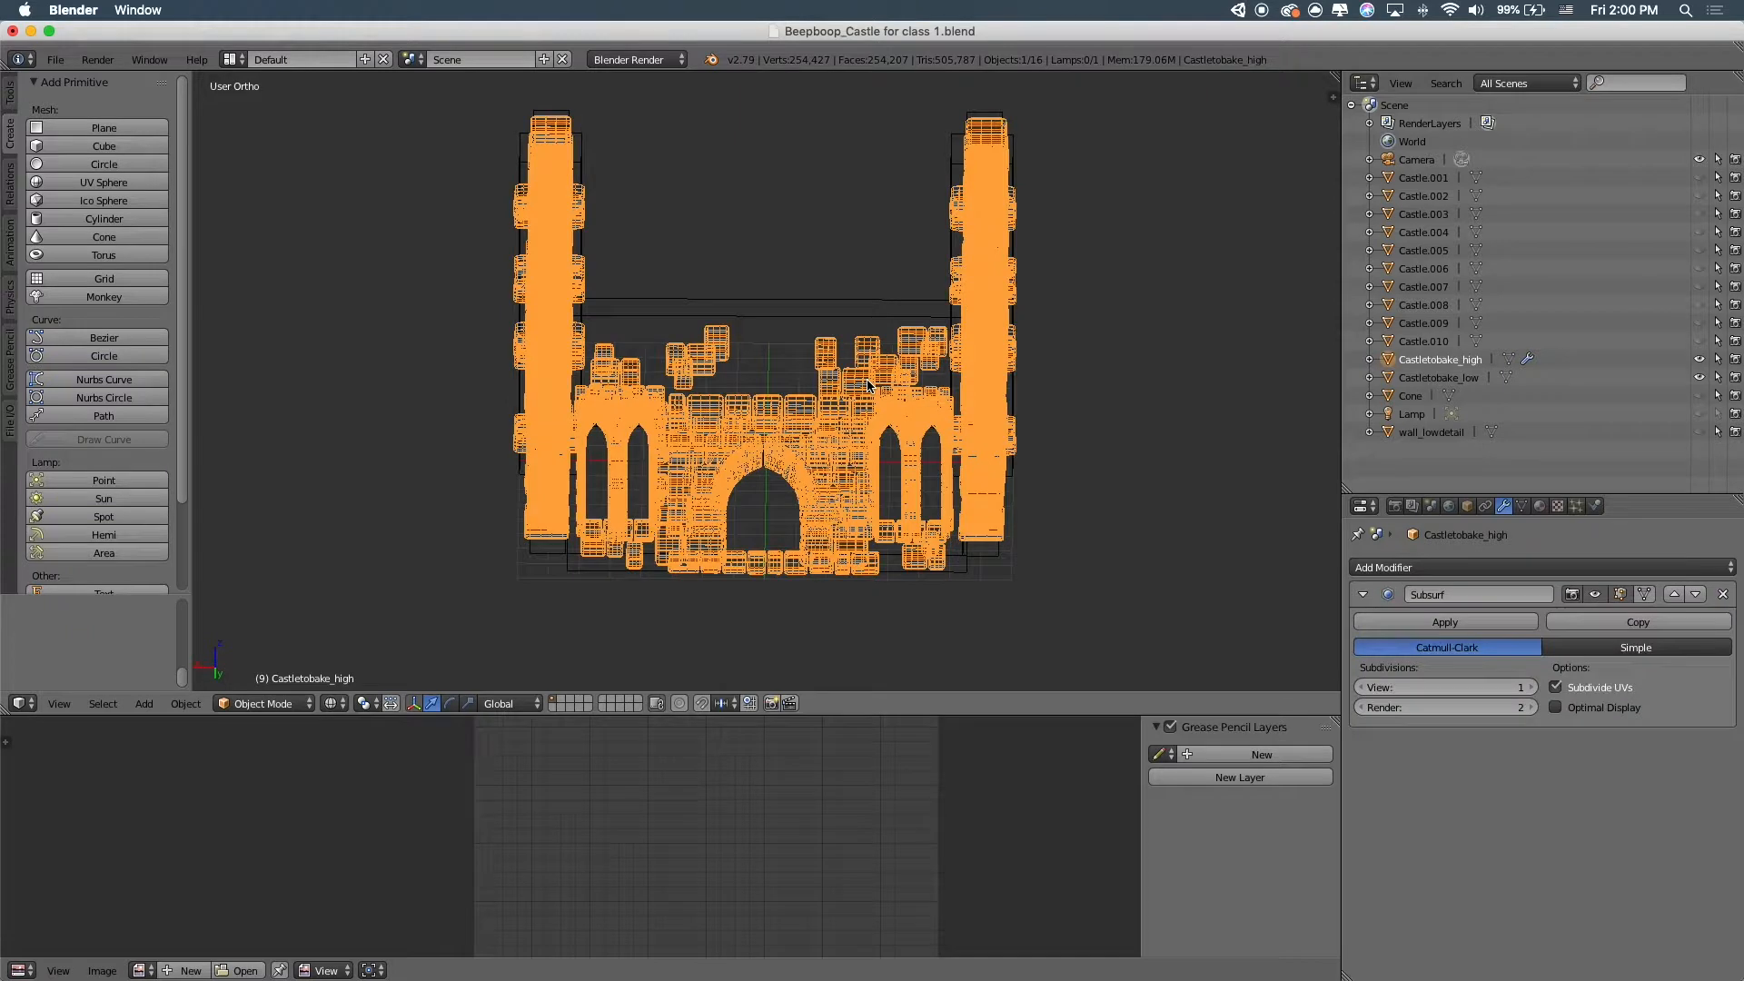
shift+right_click(862, 323)
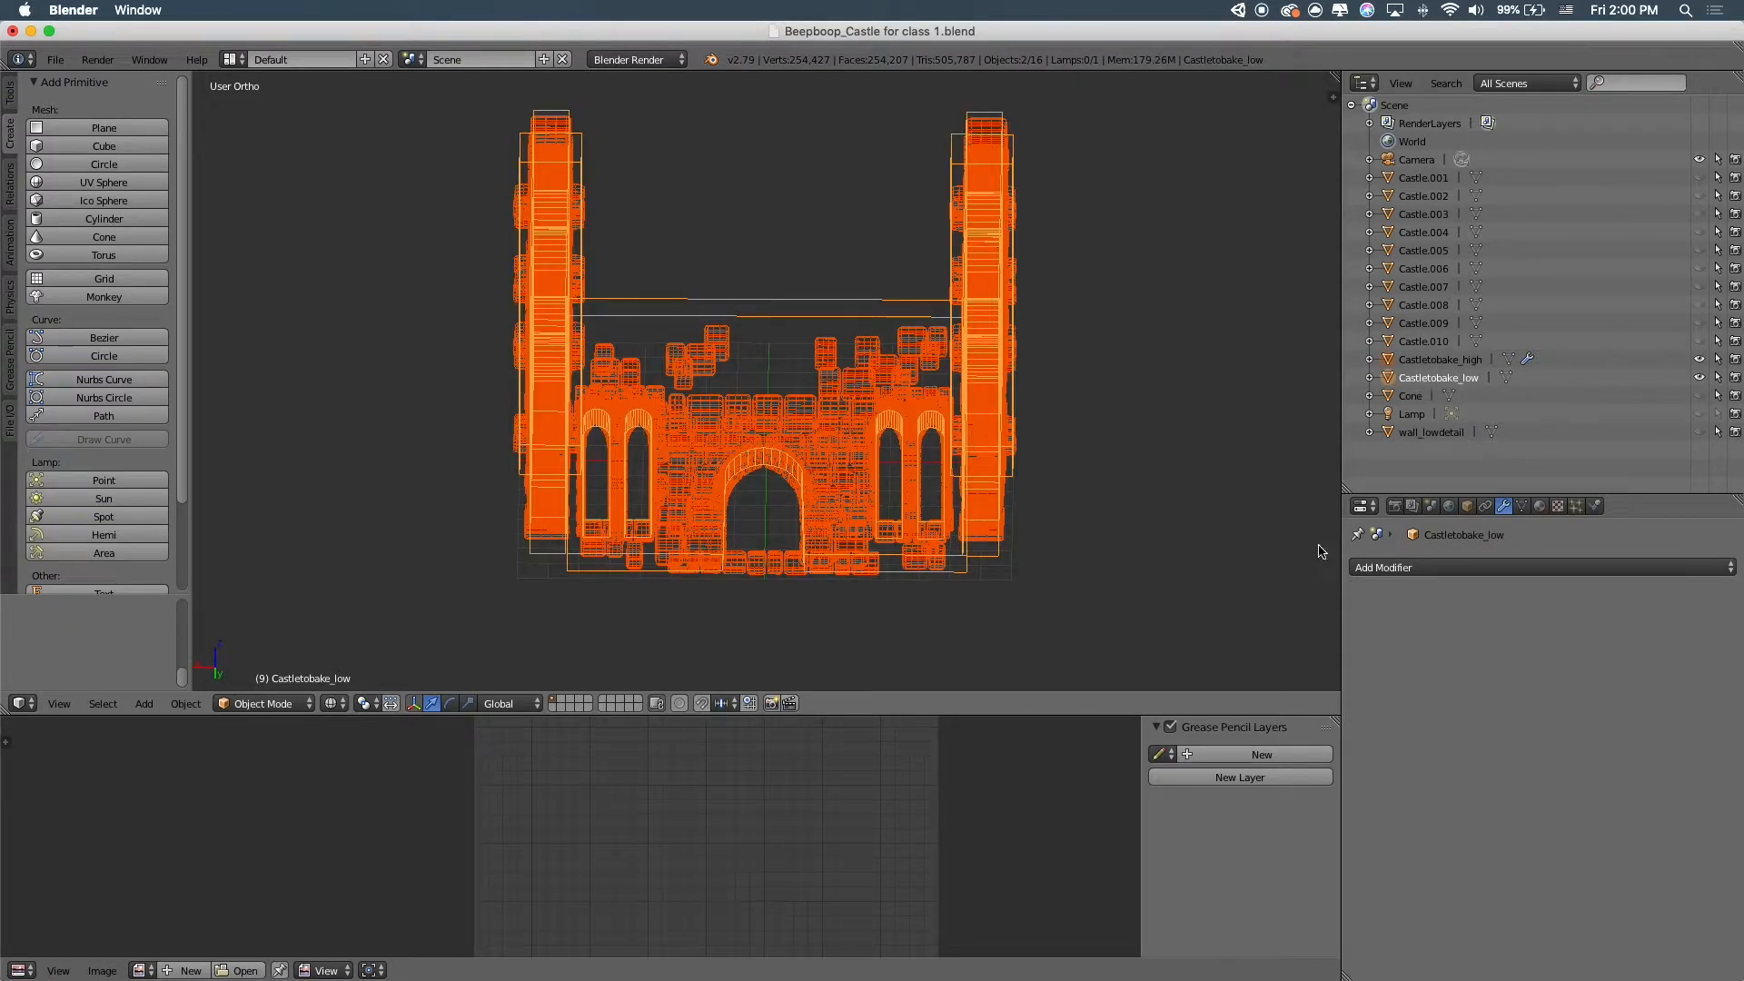
Bring up the scene's render properties with enough room to show the Bake settings
click(1395, 505)
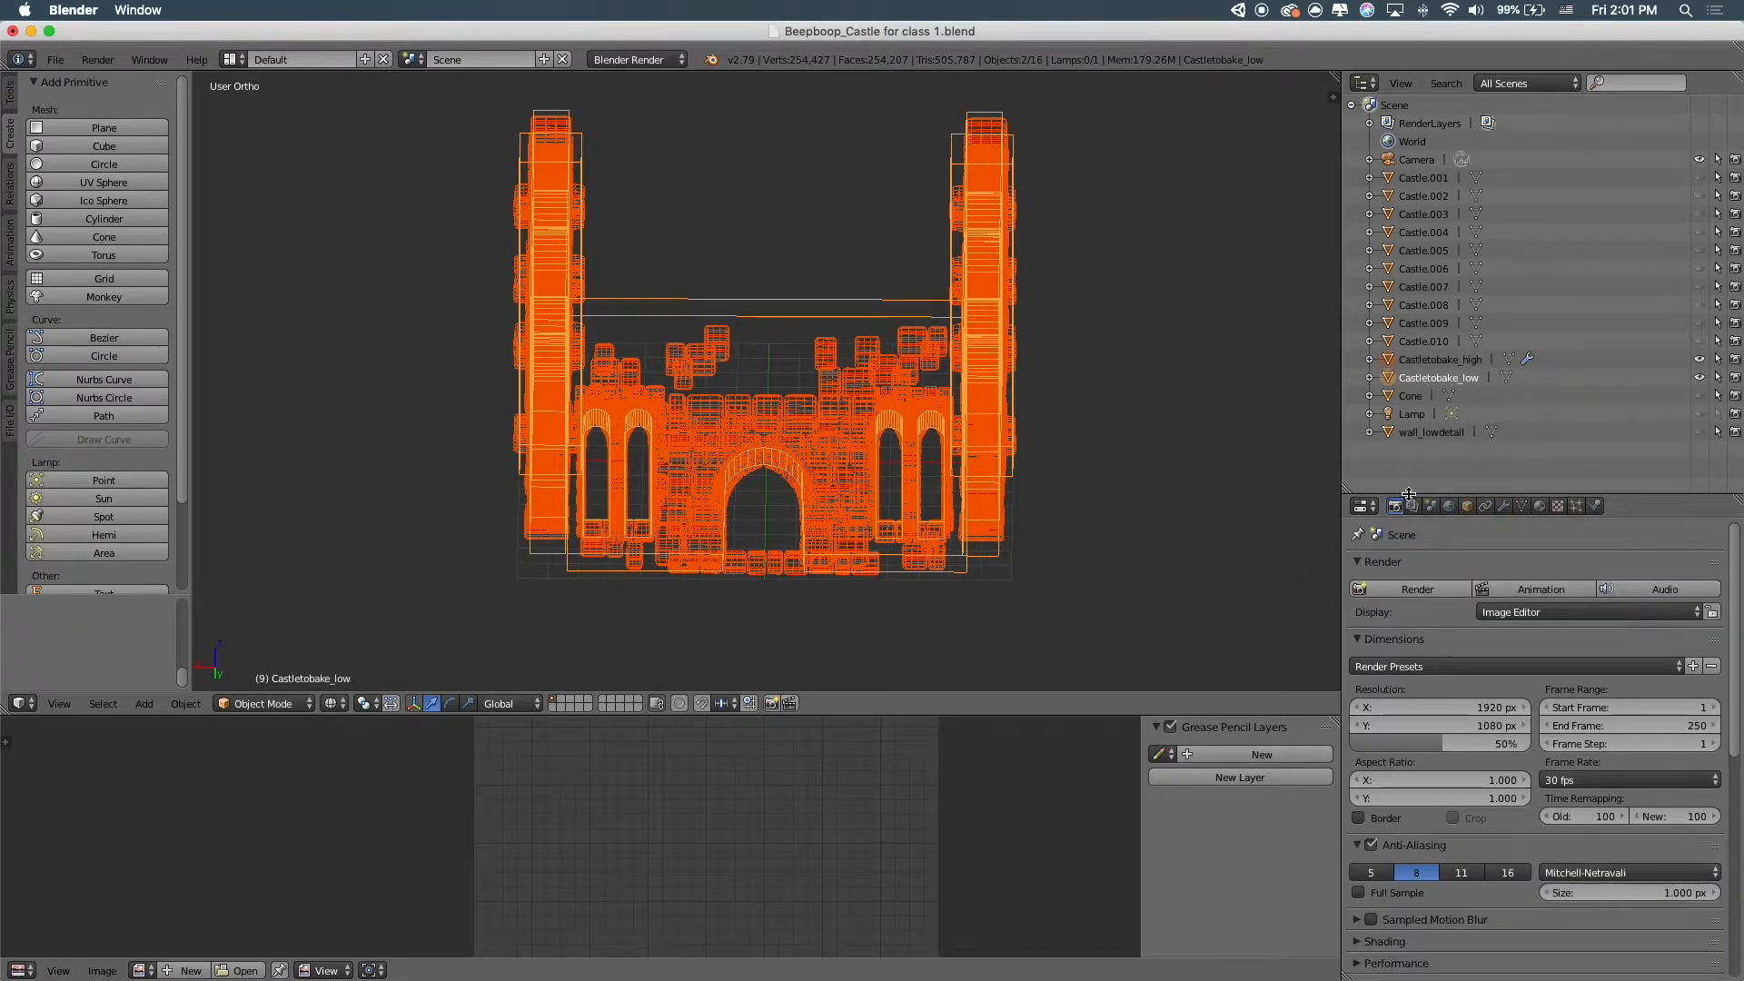
drag(1409, 494, 1409, 171)
scroll(1499, 545, down, 3)
scroll(487, 915, down, 4)
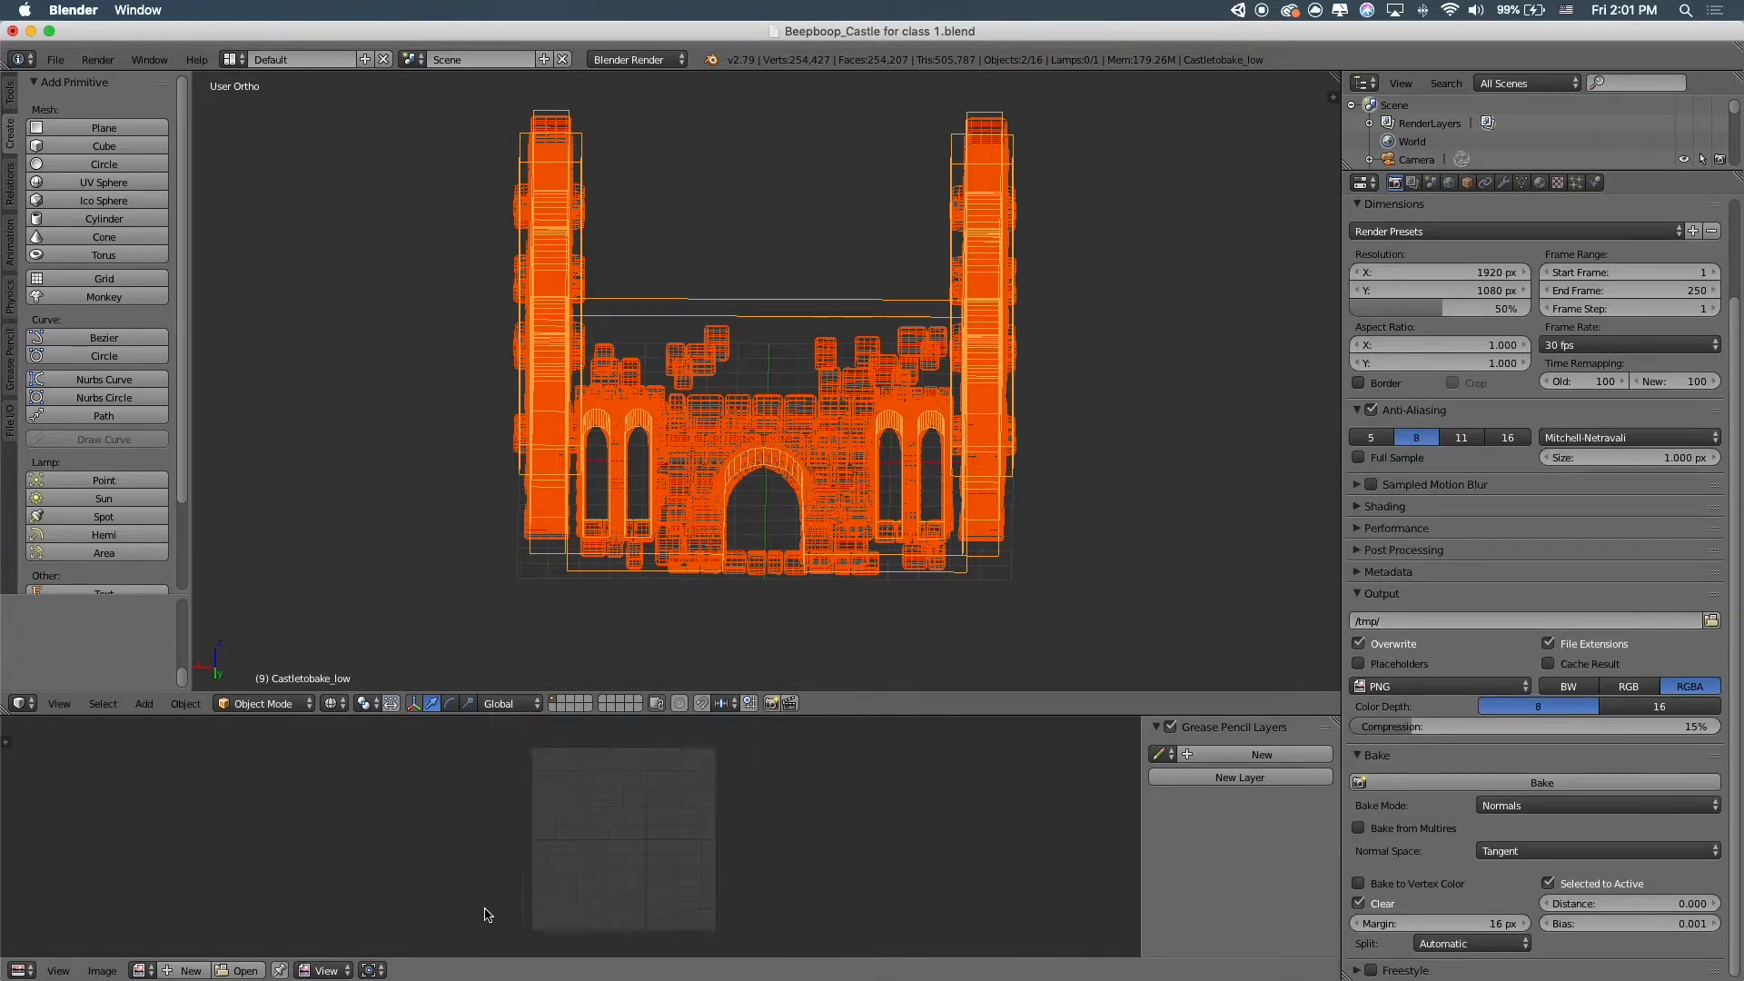
Create a blank 1024 x 1024 px image named my_normal2 for the bake
click(186, 970)
click(229, 819)
text(normal)
key(BackSpace)
key(BackSpace)
key(BackSpace)
key(BackSpace)
key(BackSpace)
key(BackSpace)
text(my_n)
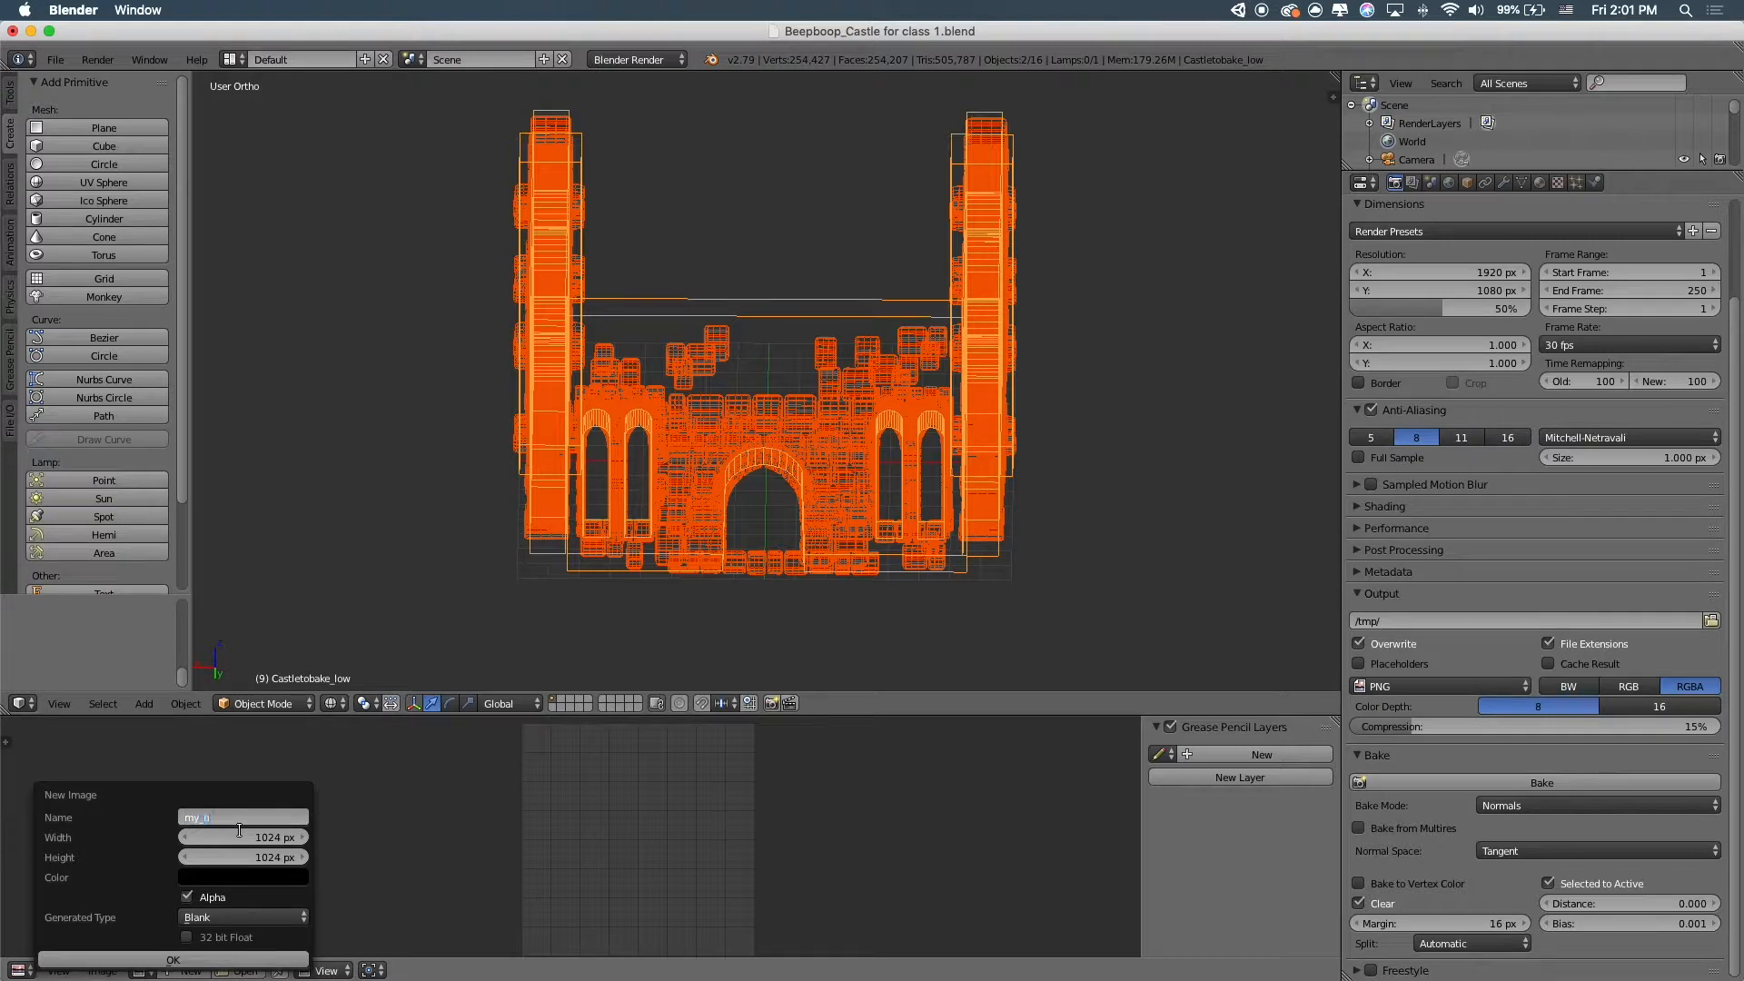
text(ormal2)
click(241, 840)
click(157, 959)
scroll(740, 782, down, 7)
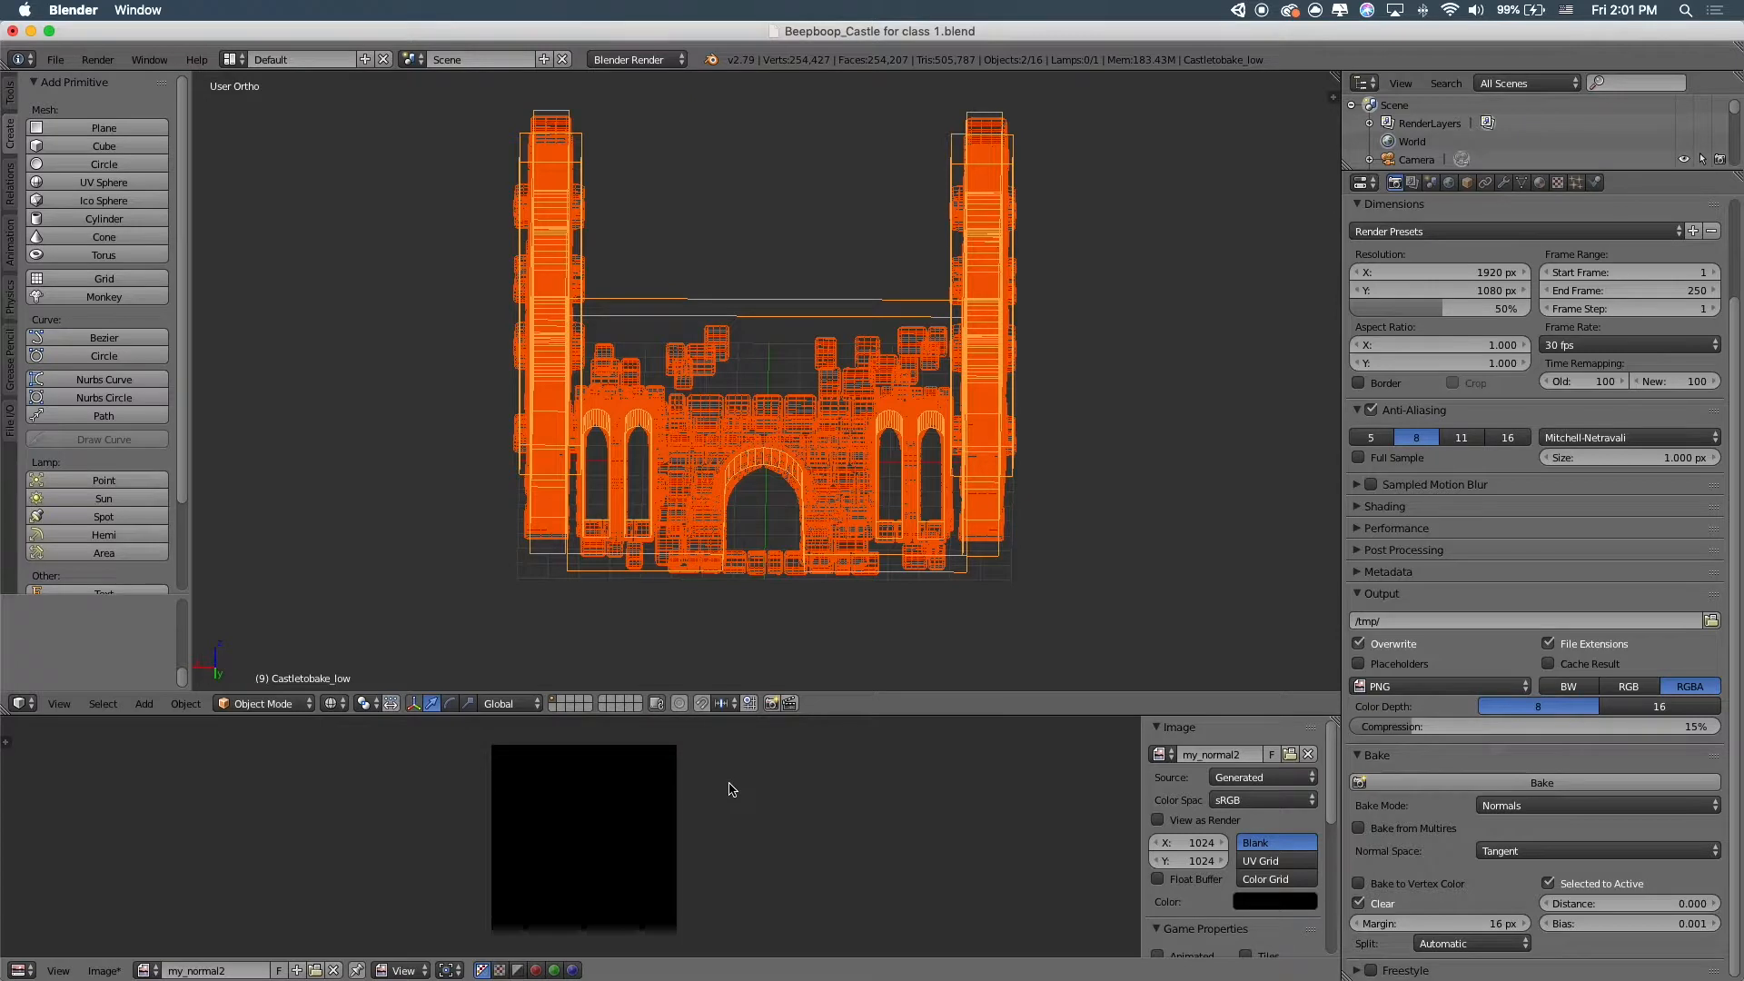
key(Home)
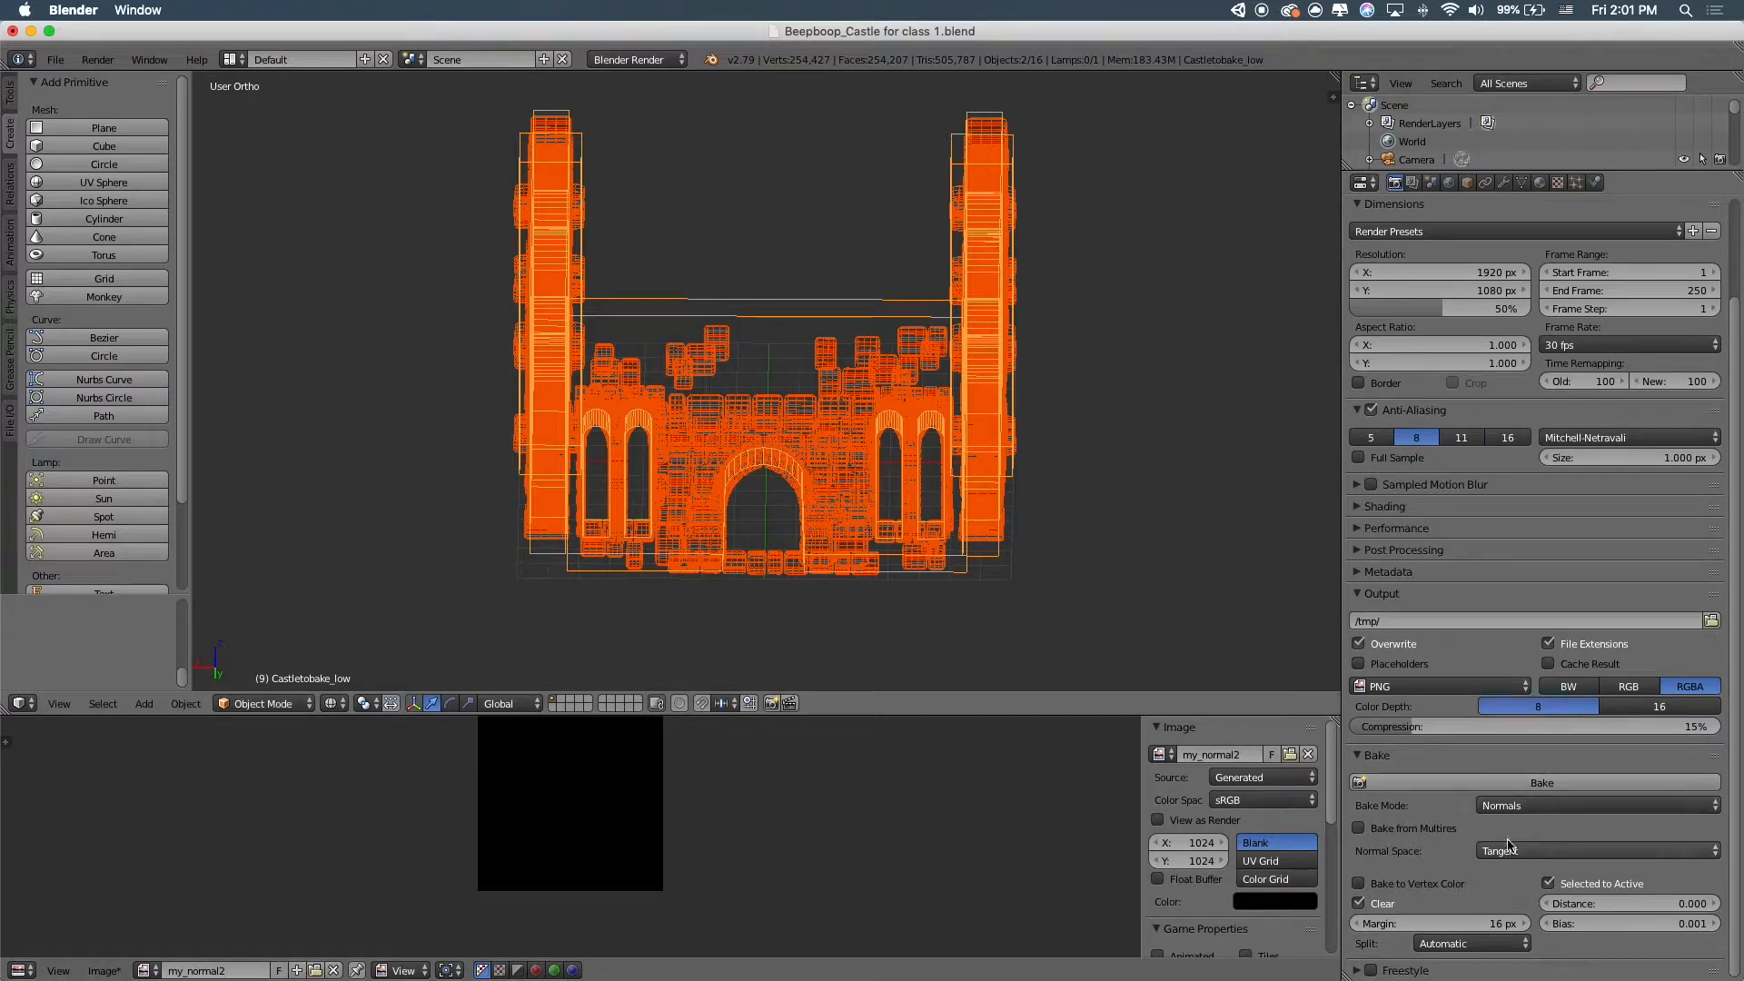
Try to bake the normals from Castletobake_high onto Castletobake_low
click(1467, 784)
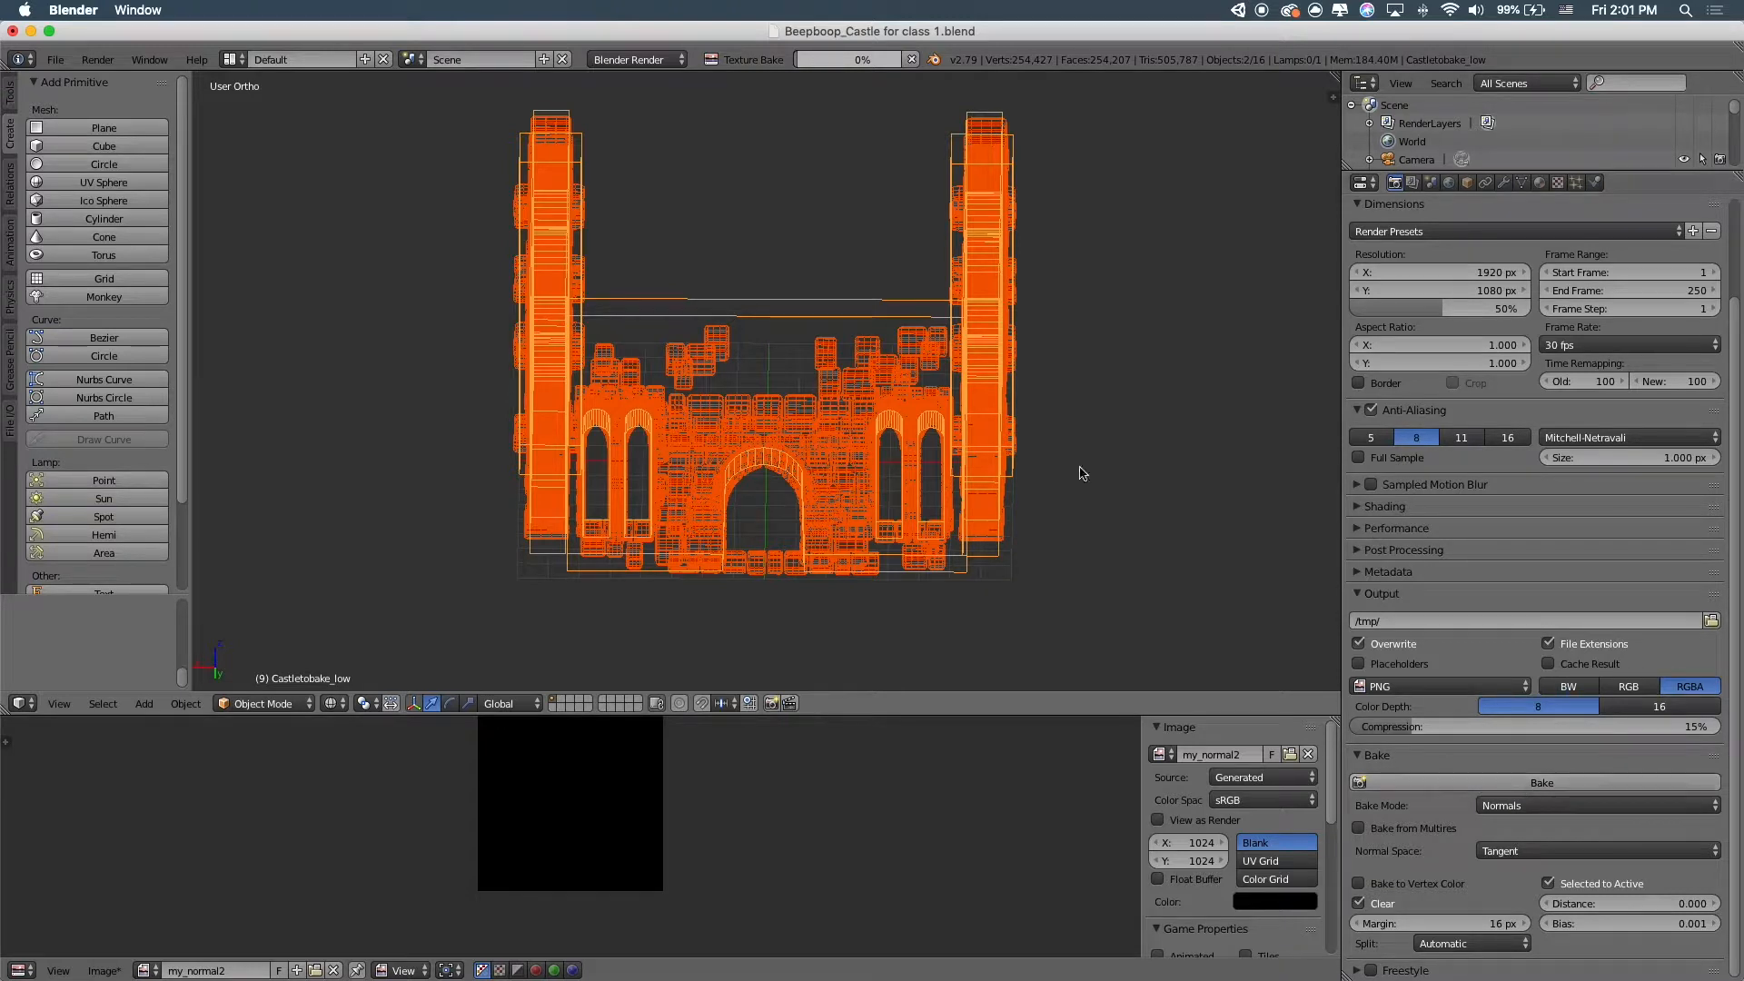
scroll(865, 79, up, 2)
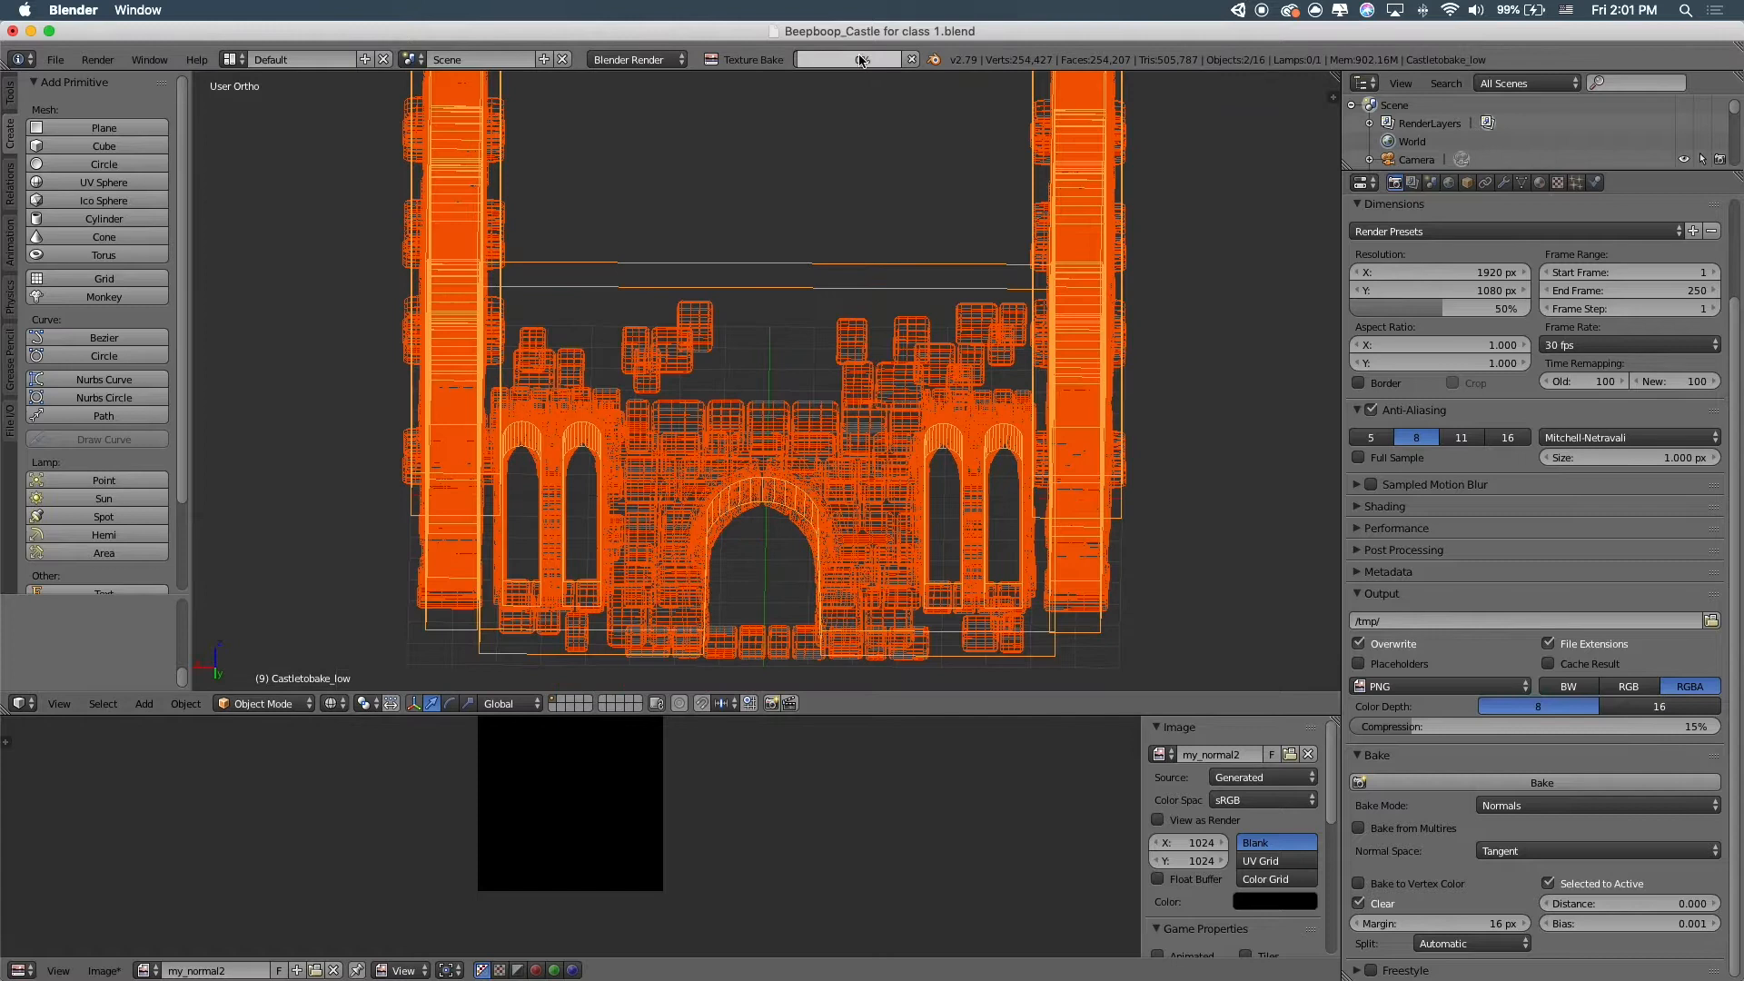
scroll(665, 534, down, 1)
scroll(548, 870, up, 2)
scroll(551, 858, down, 1)
key(super+z)
middle_drag(584, 820, 586, 868)
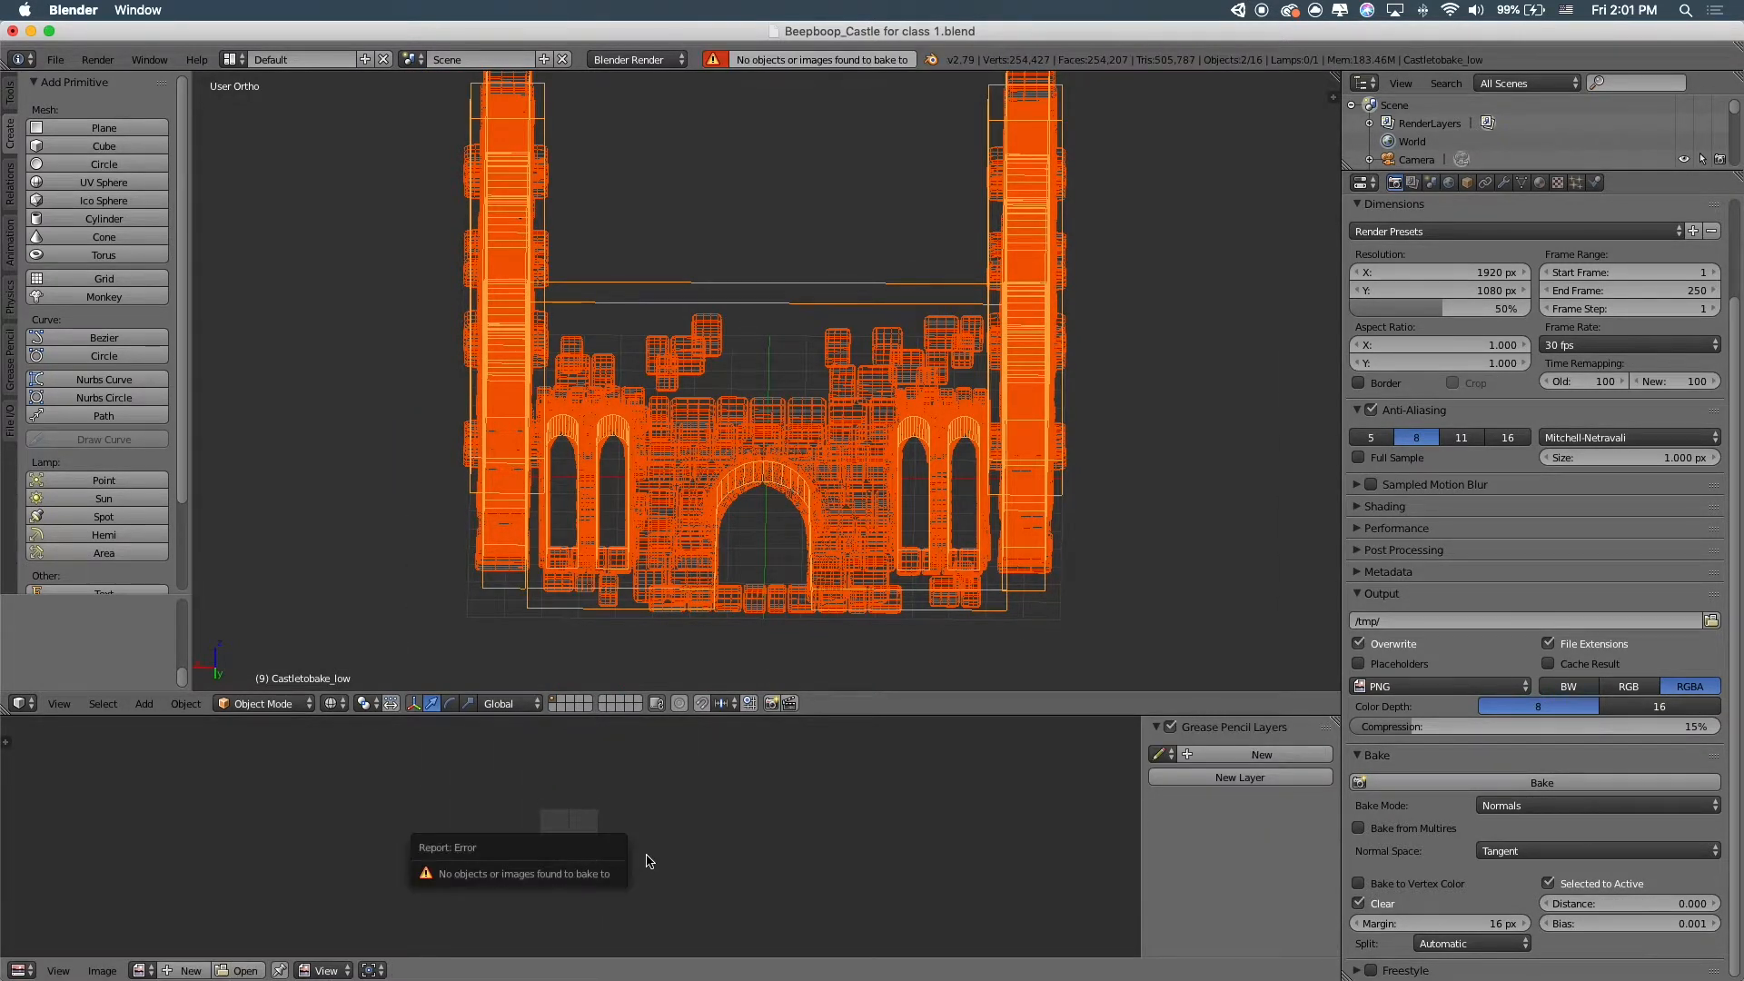
middle_drag(714, 309, 727, 181)
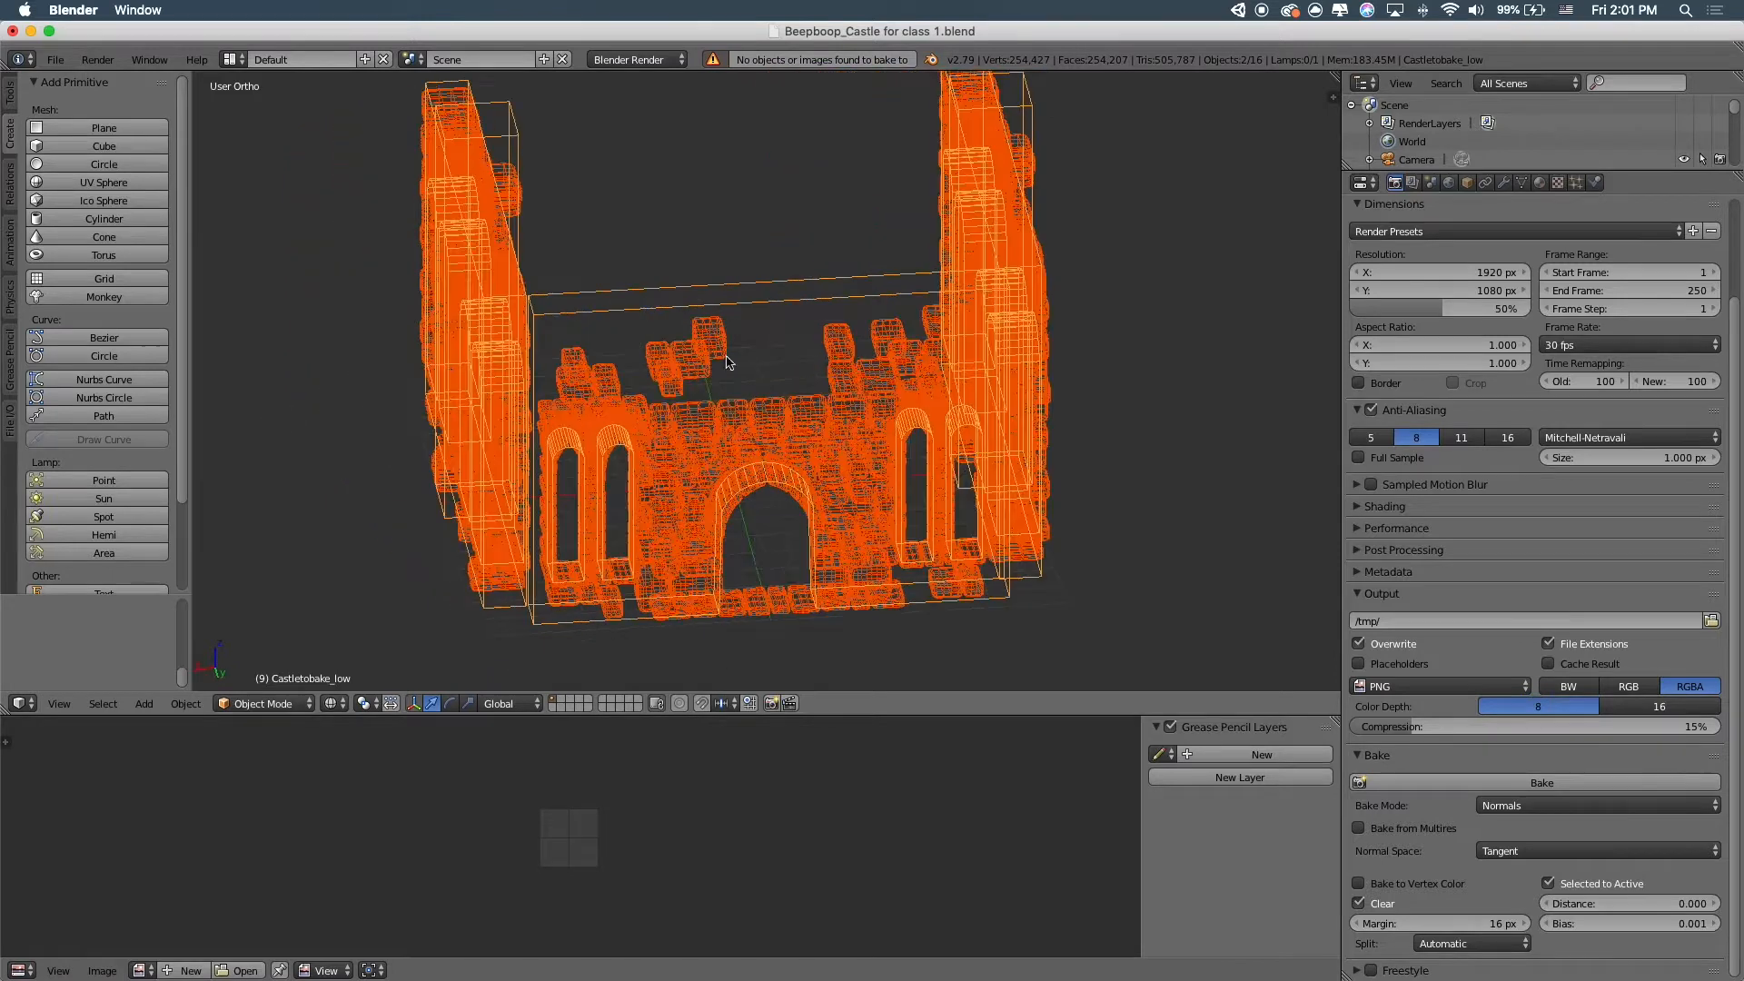
Assign the my_normal2 image to all UVs of Castletobake_low in Edit Mode and return to Object Mode
right_click(707, 314)
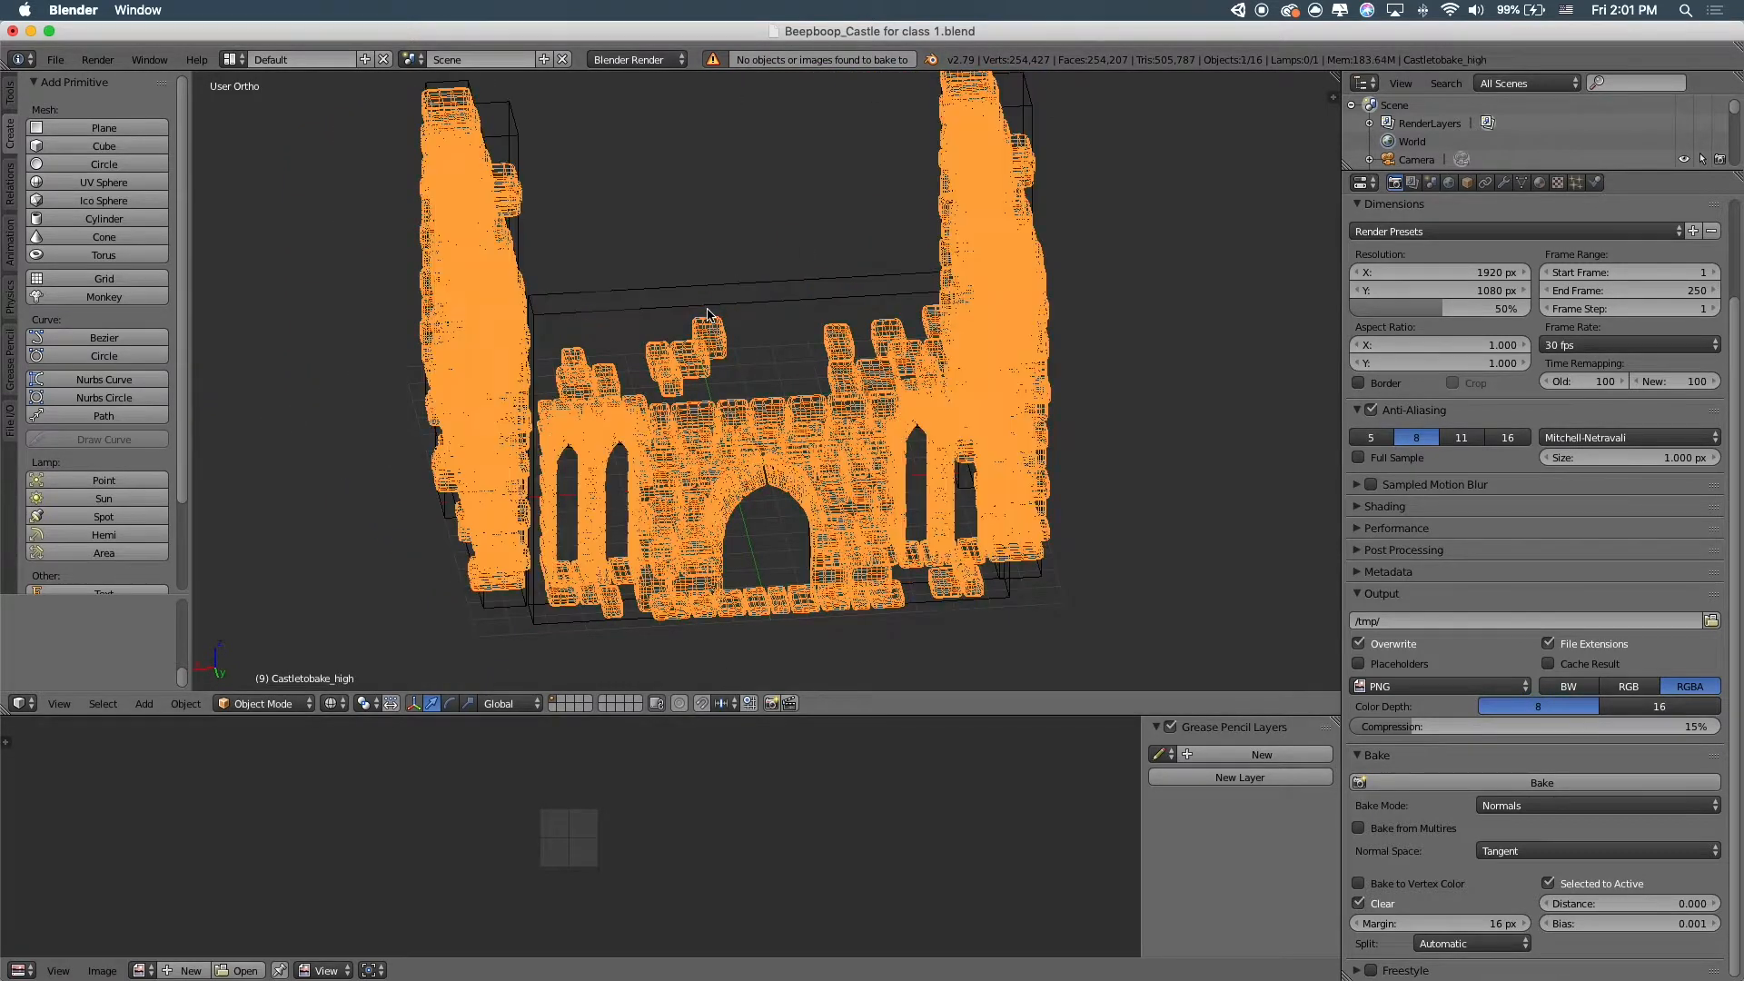
right_click(726, 308)
key(Tab)
key(a)
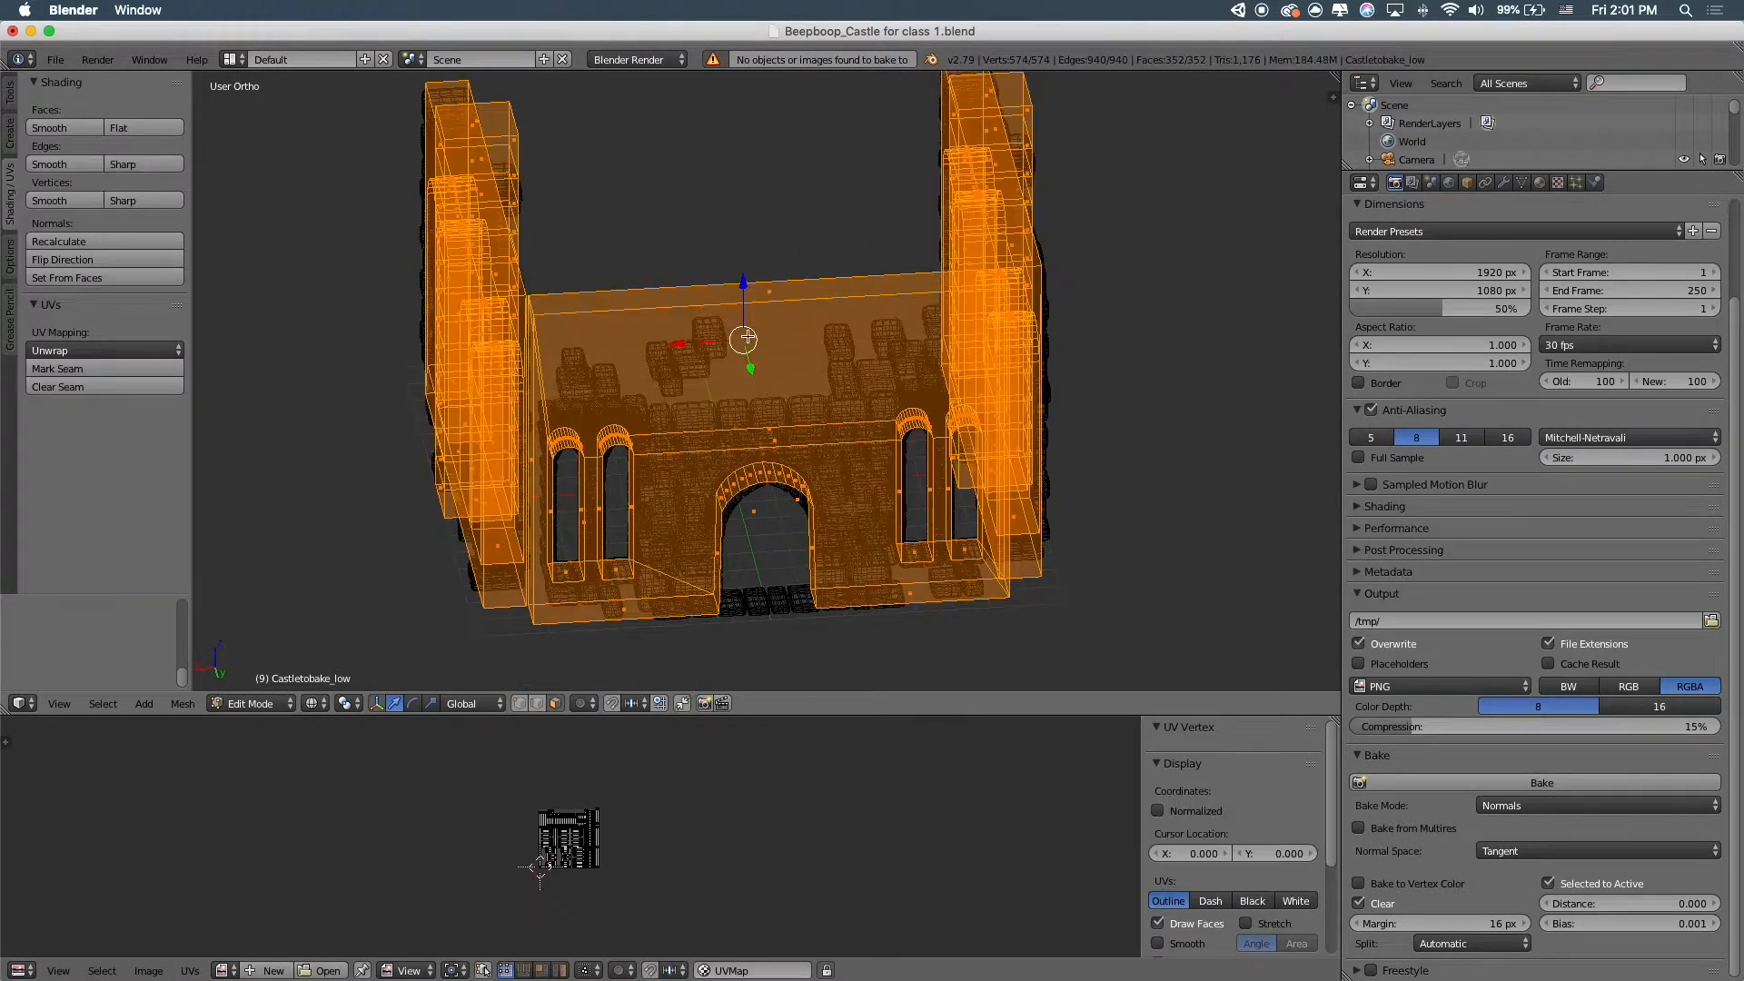
scroll(609, 649, up, 3)
scroll(590, 649, down, 2)
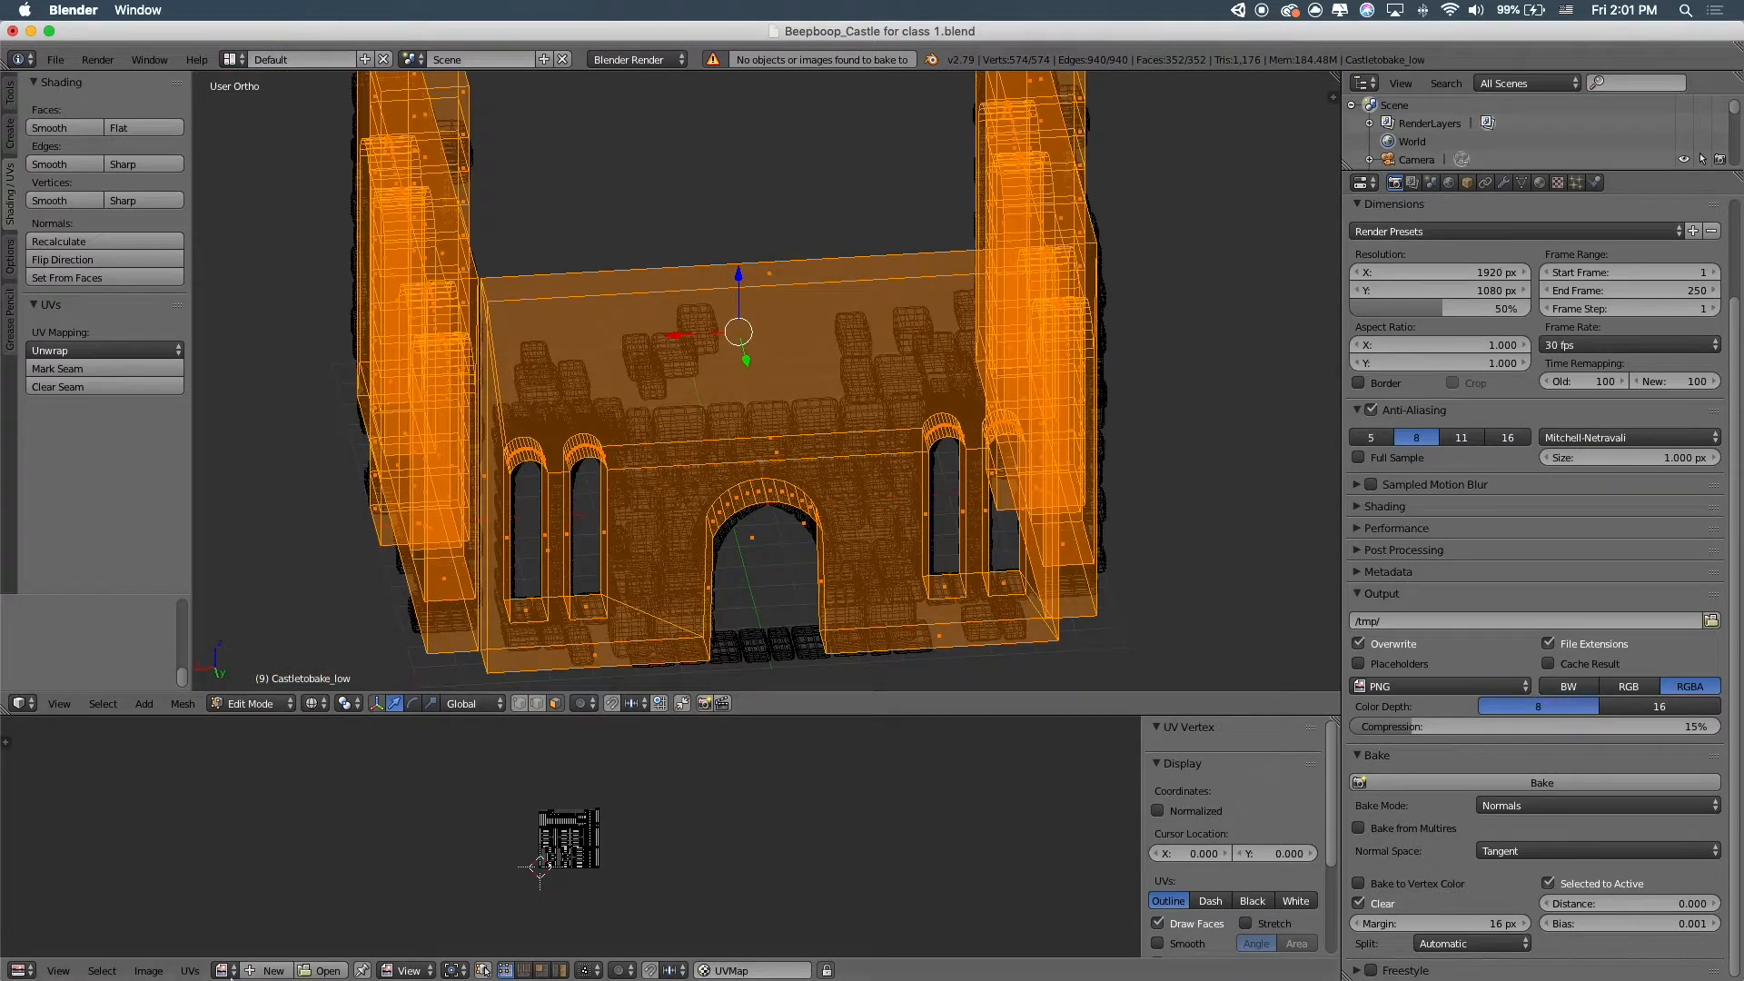
scroll(474, 870, up, 4)
click(226, 970)
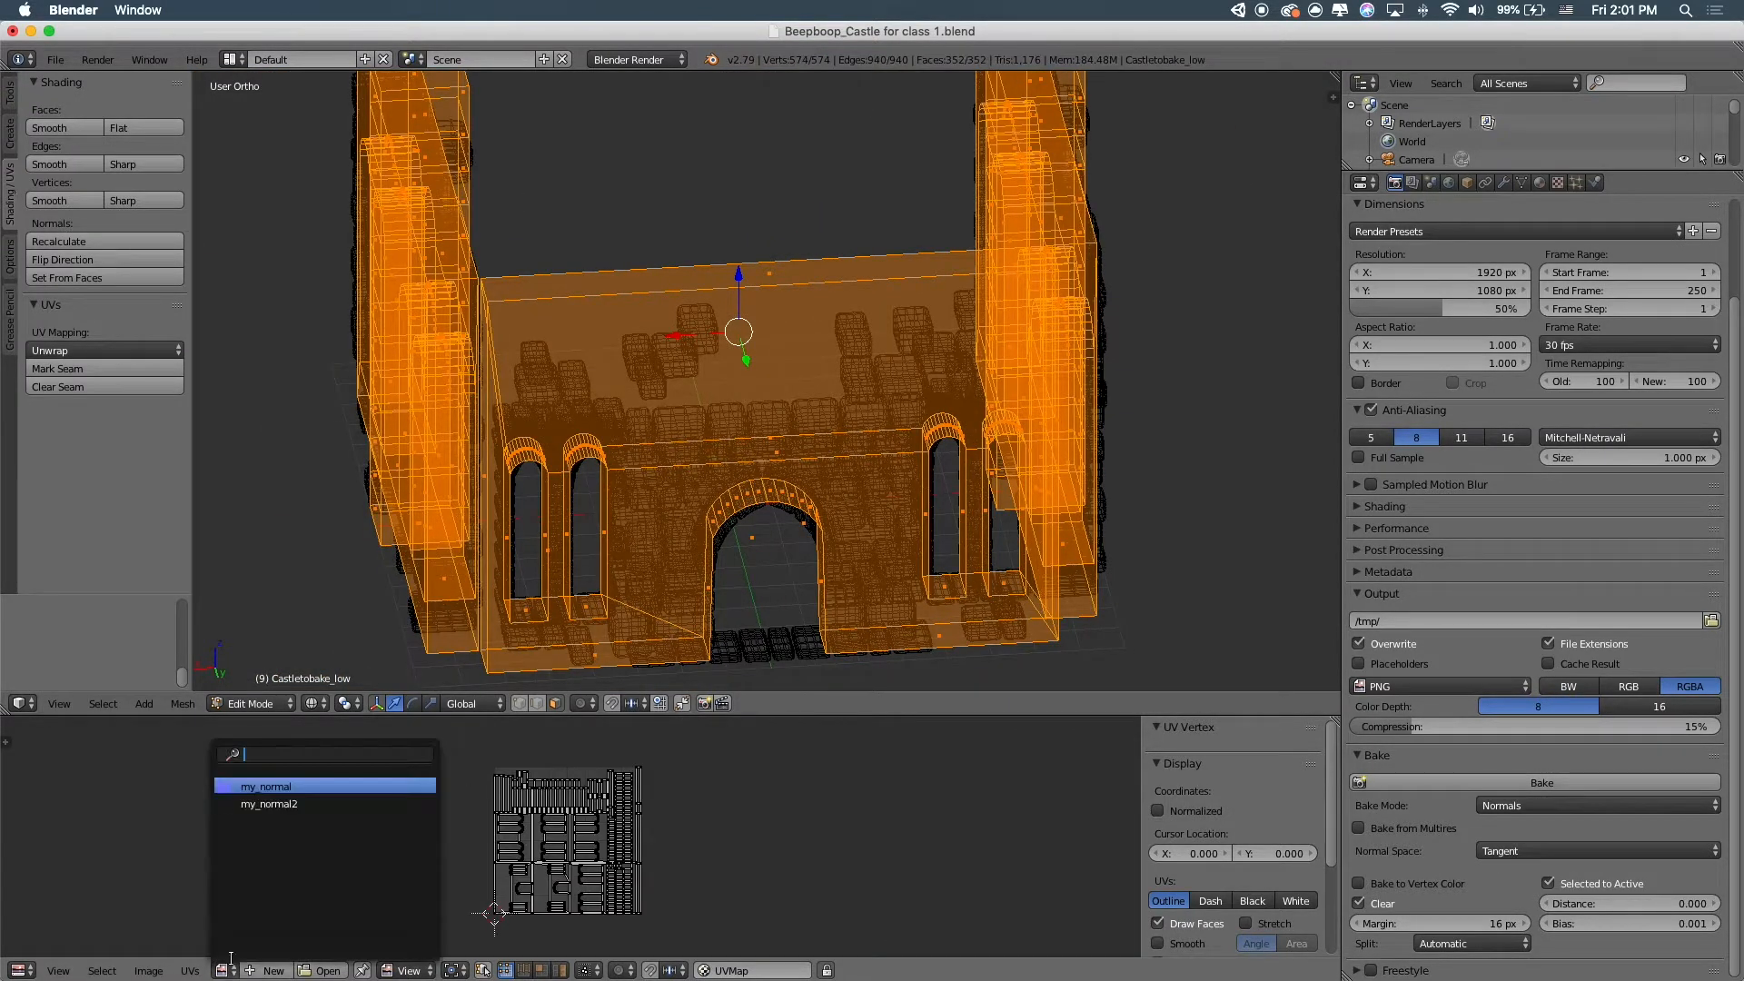
click(279, 802)
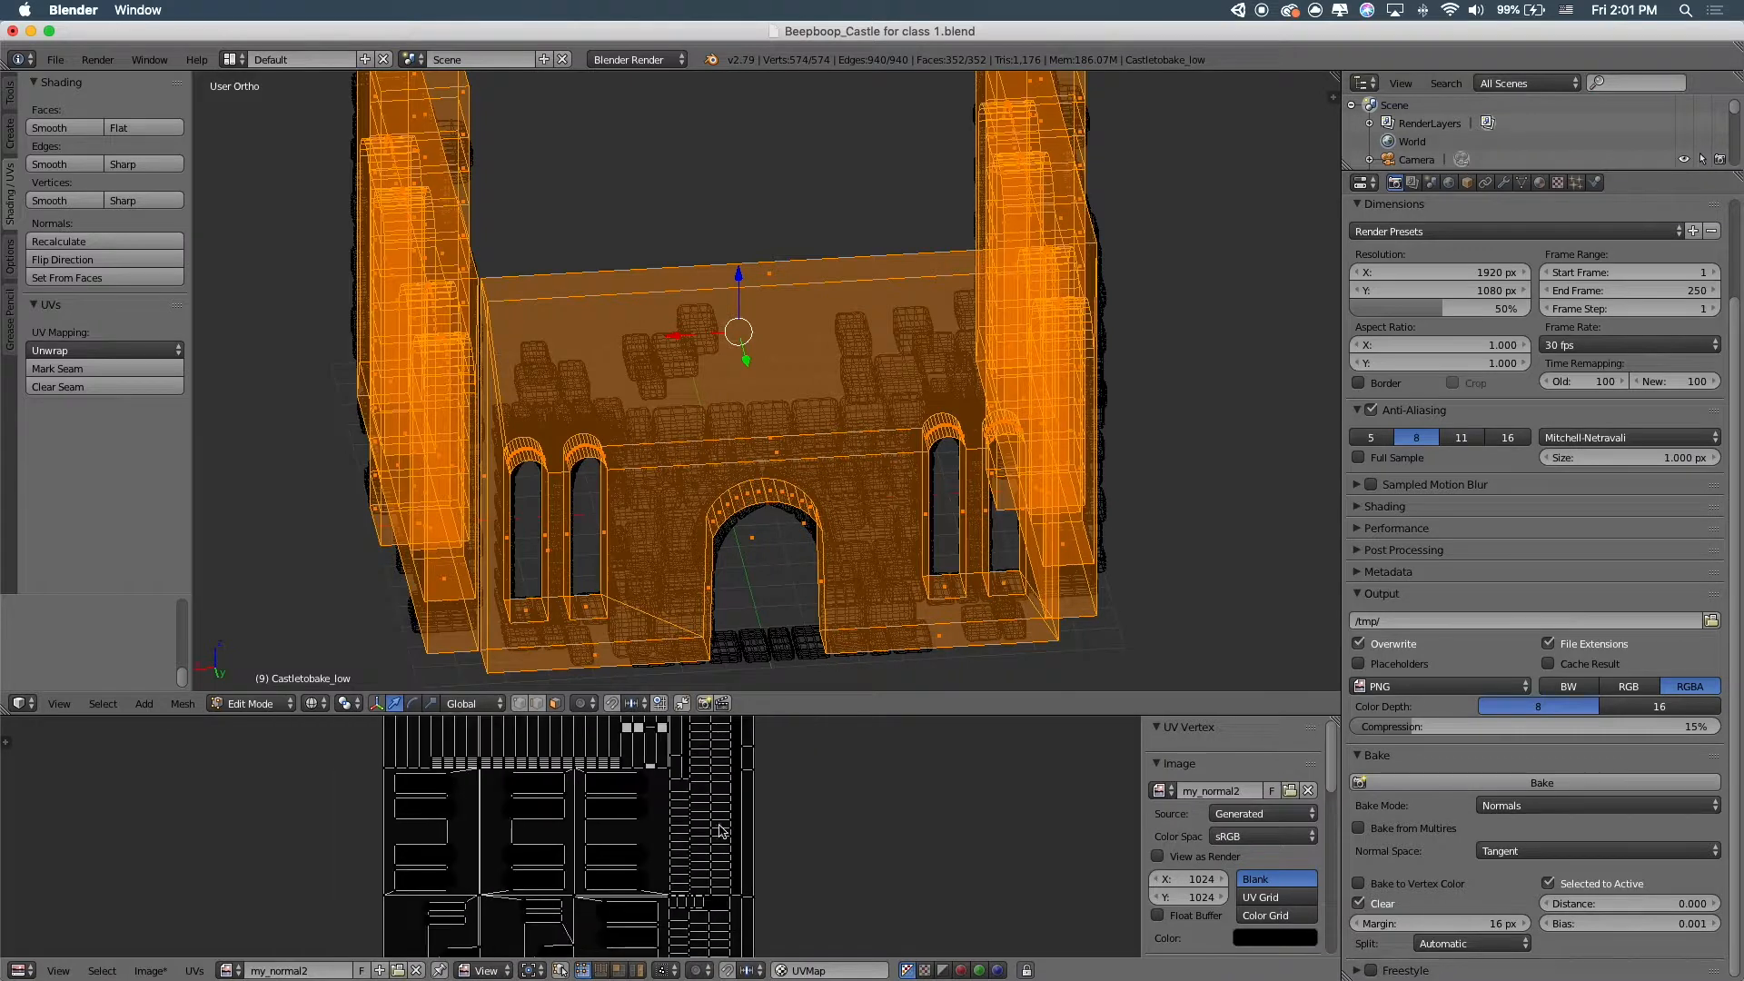
key(Tab)
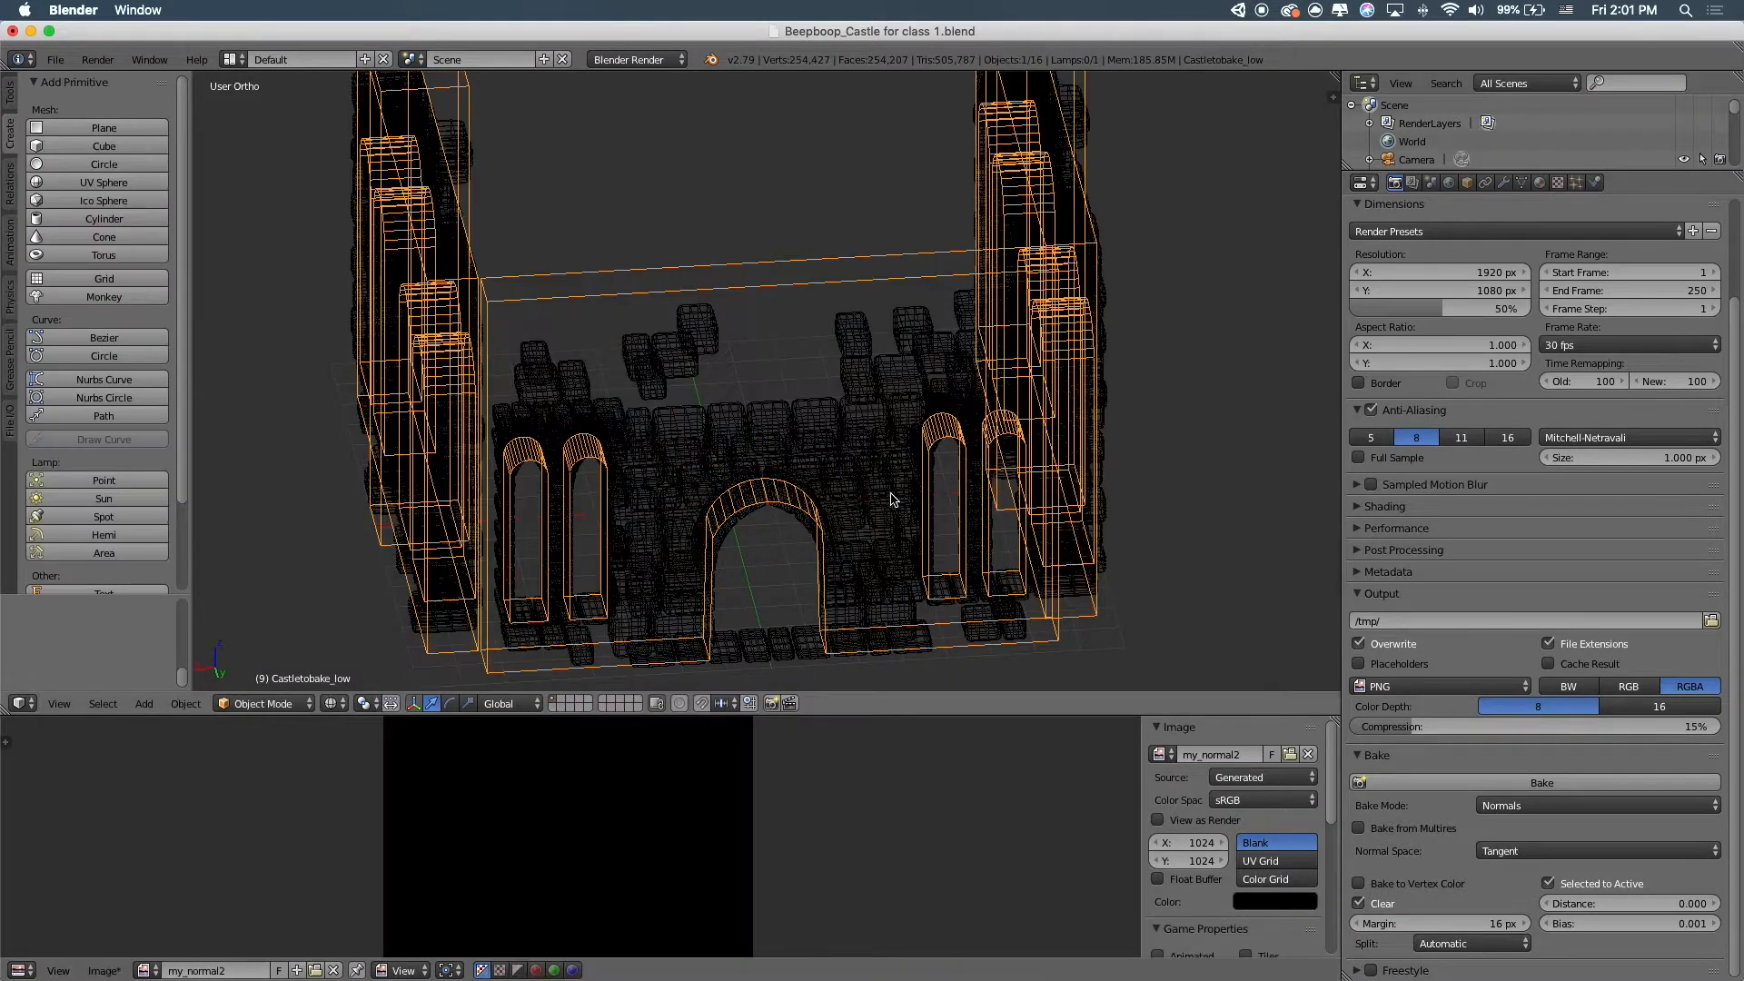
Select Castletobake_high with Castletobake_low active and bake the normals into my_normal2, enlarging the image view to check the bake
shift+right_click(875, 409)
right_click(874, 381)
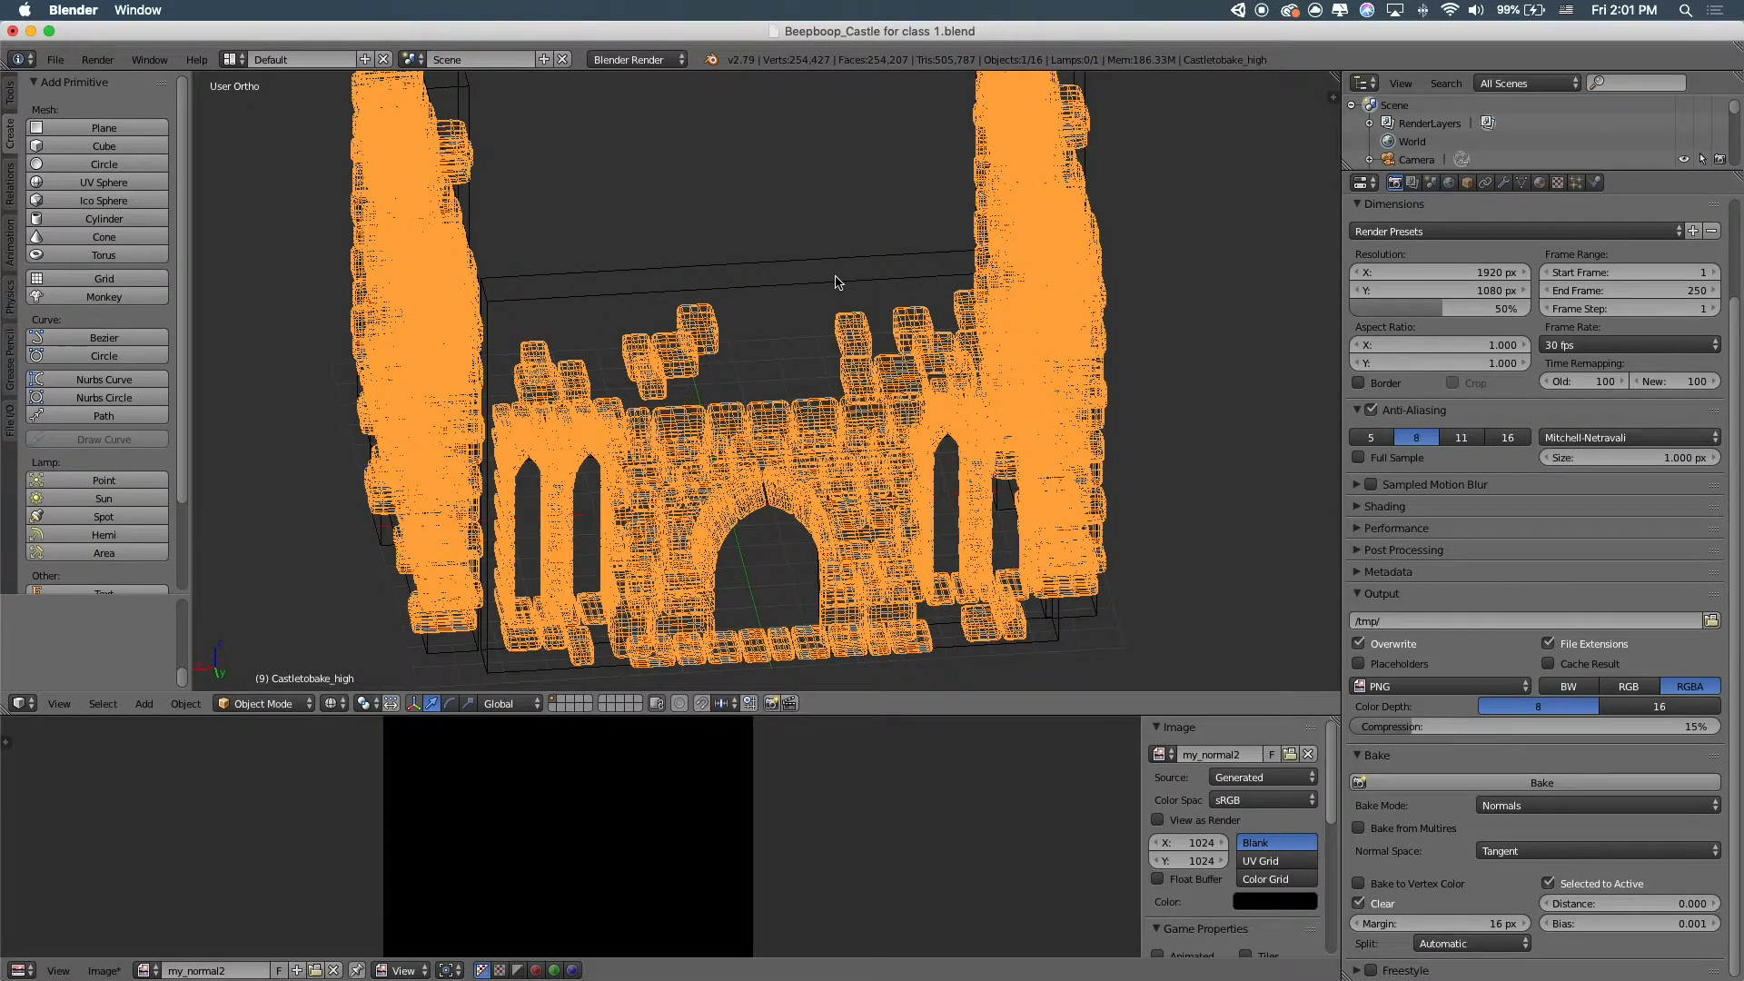
shift+right_click(837, 283)
click(1480, 783)
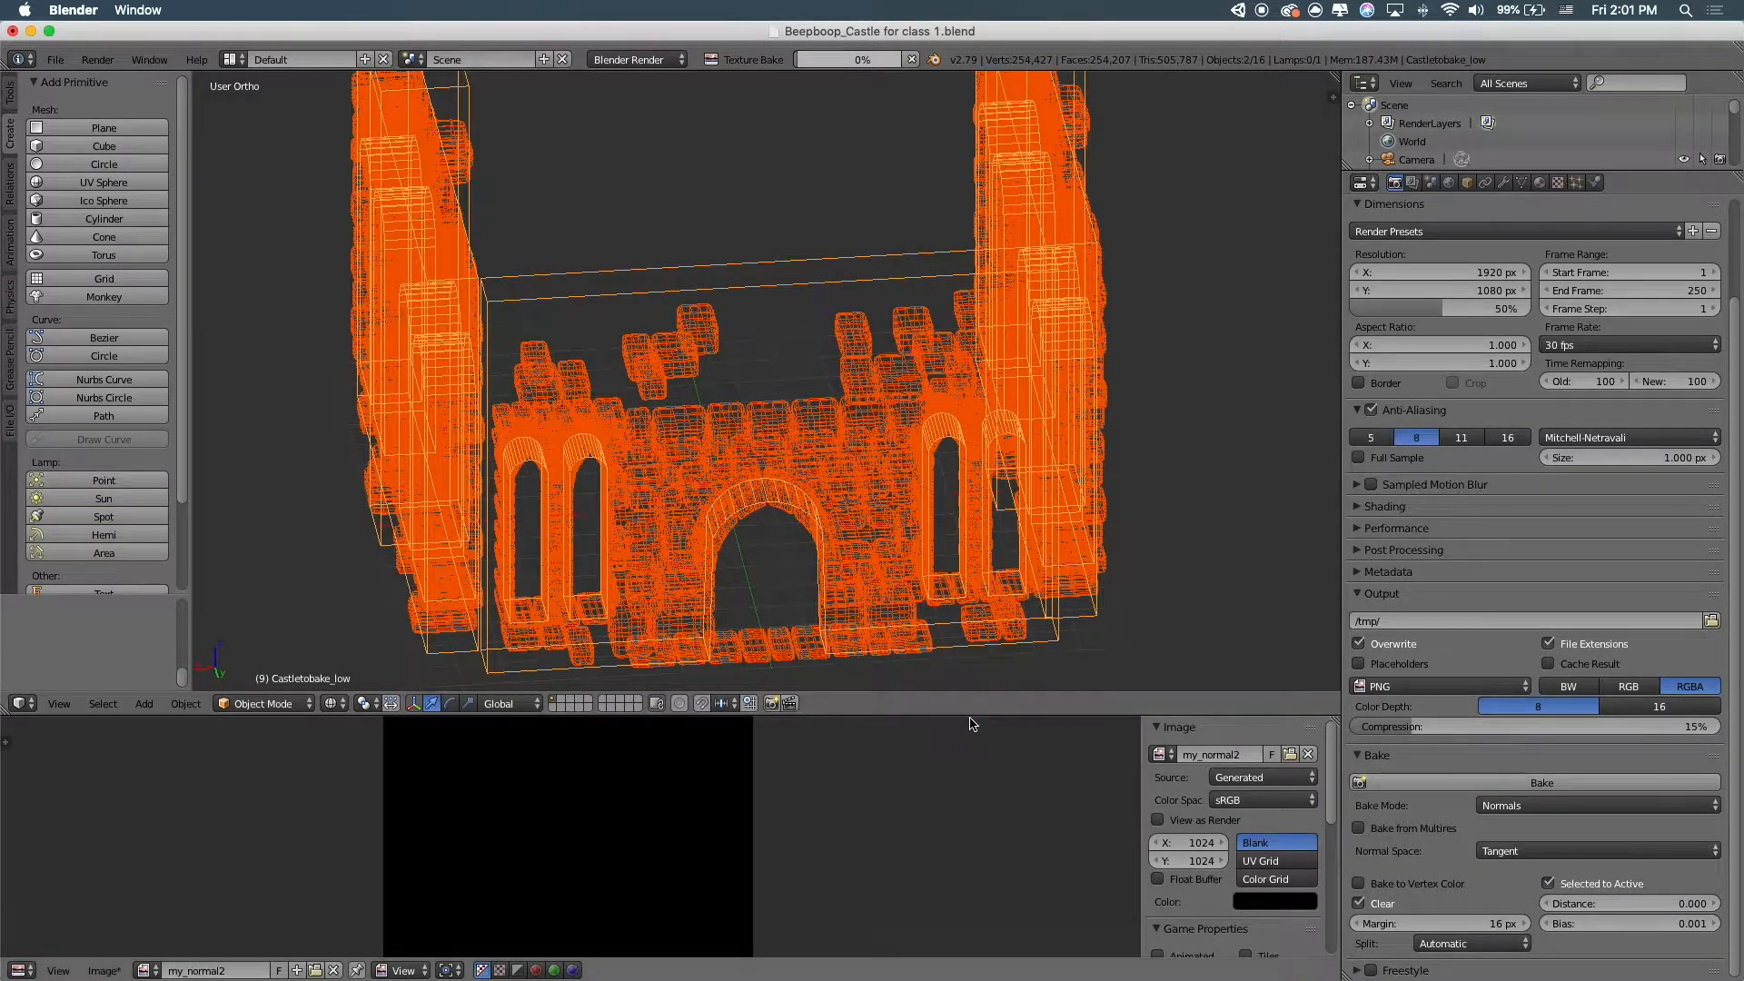
drag(969, 715, 946, 618)
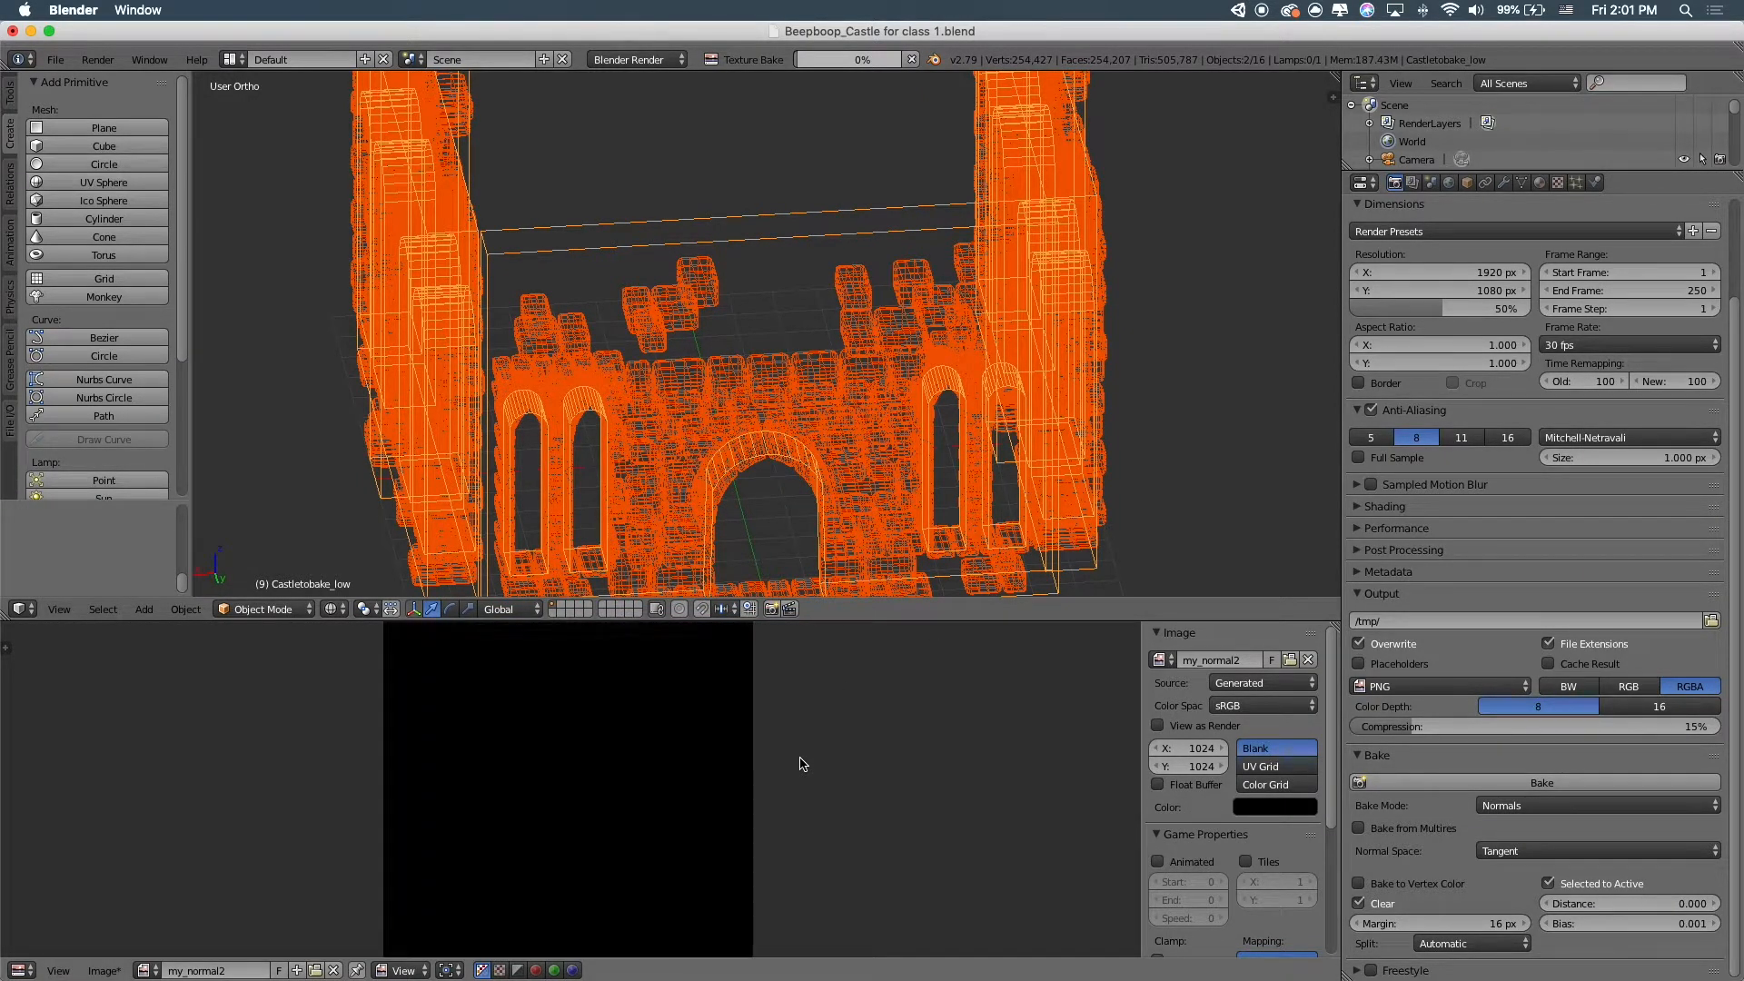
scroll(575, 803, up, 5)
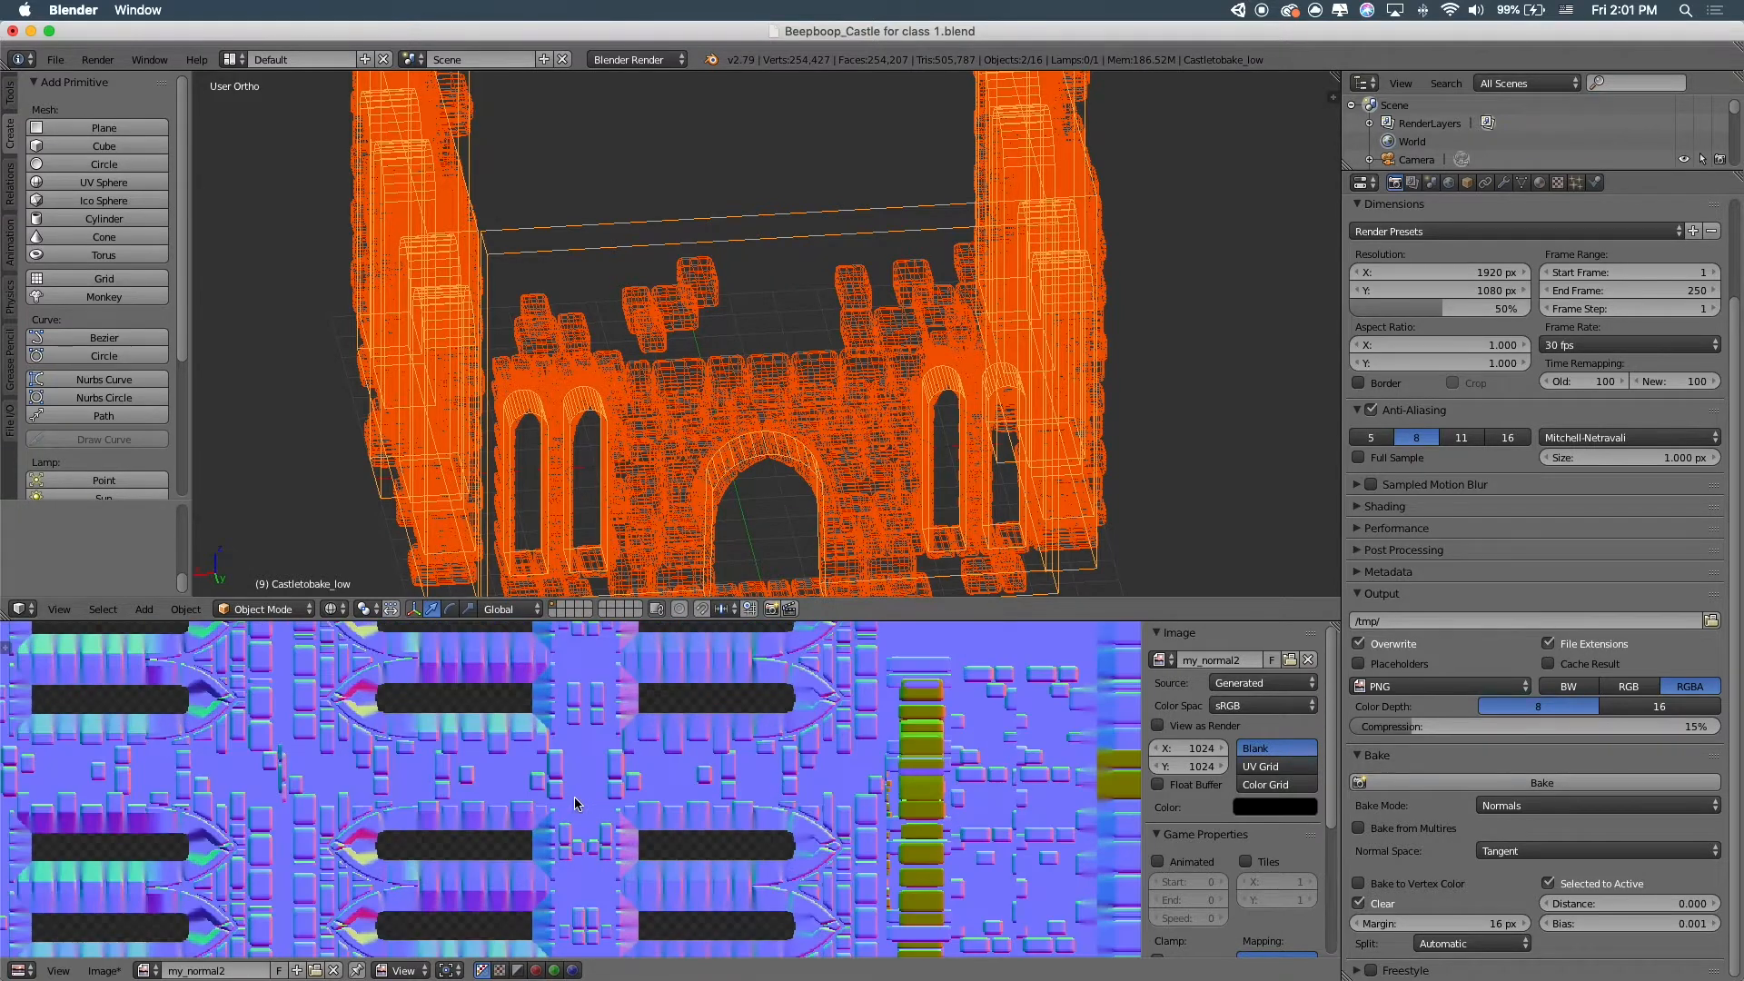
scroll(640, 783, down, 4)
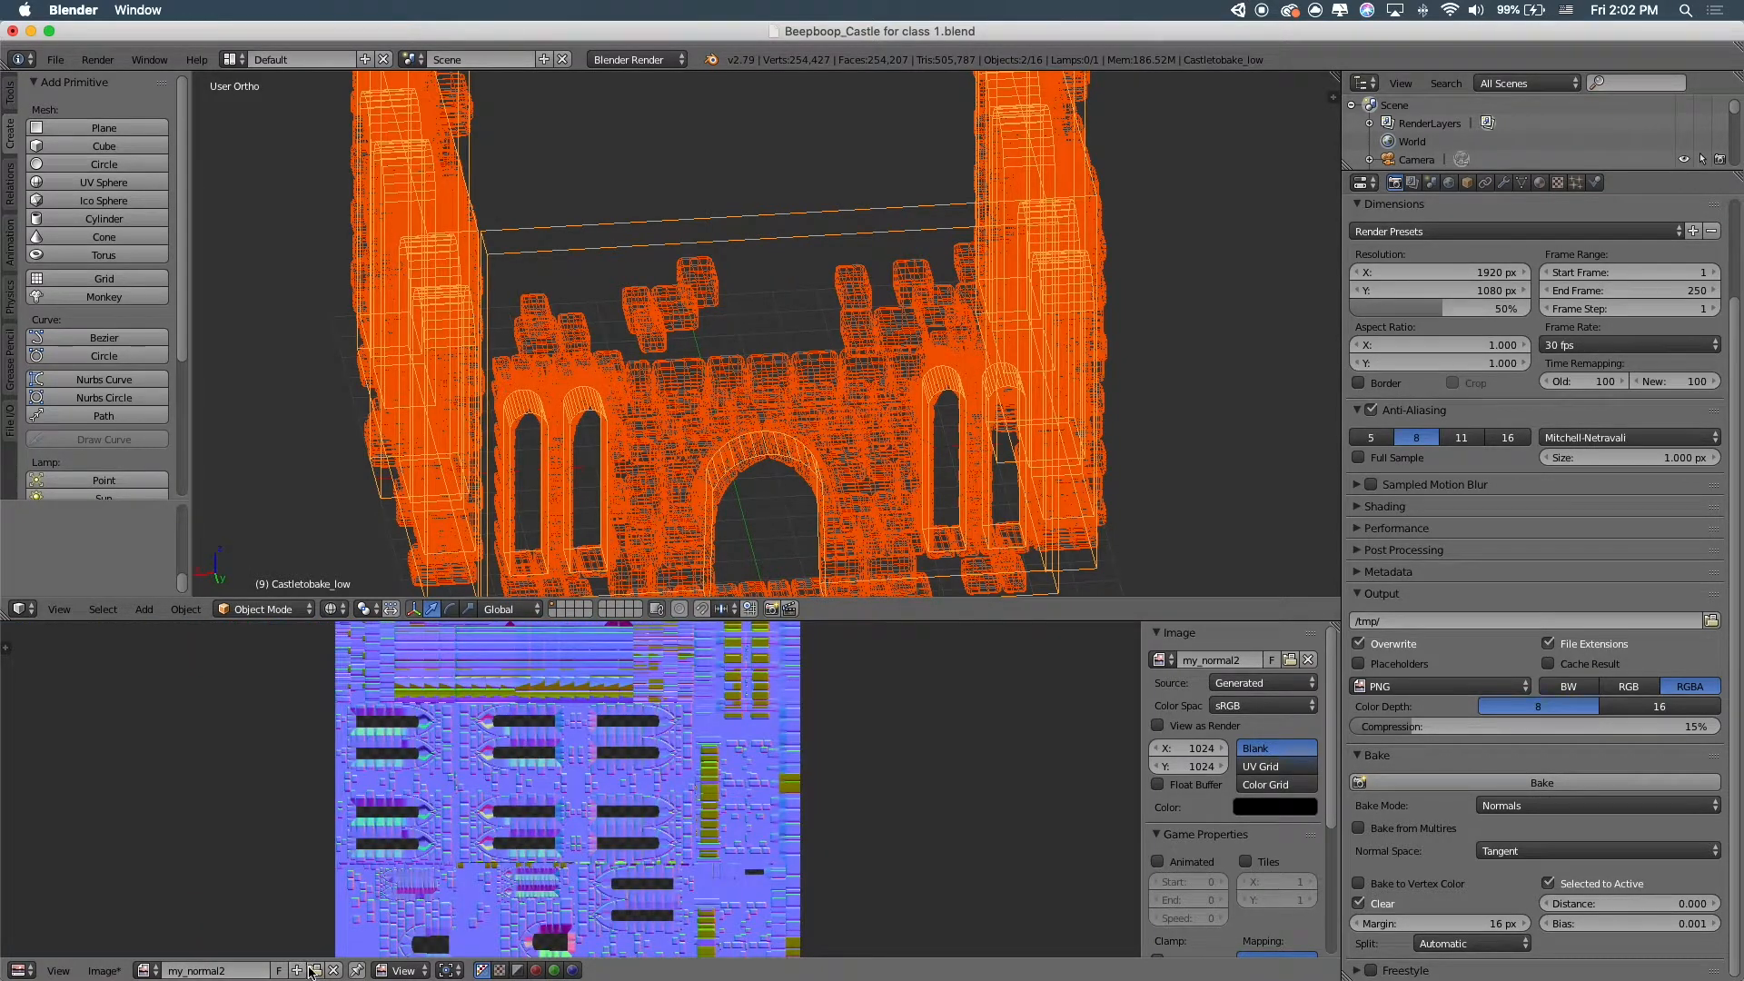
Save the baked image as my_normal2.png in the Empty Unity Project's Assets folder and save the Blender file
click(103, 970)
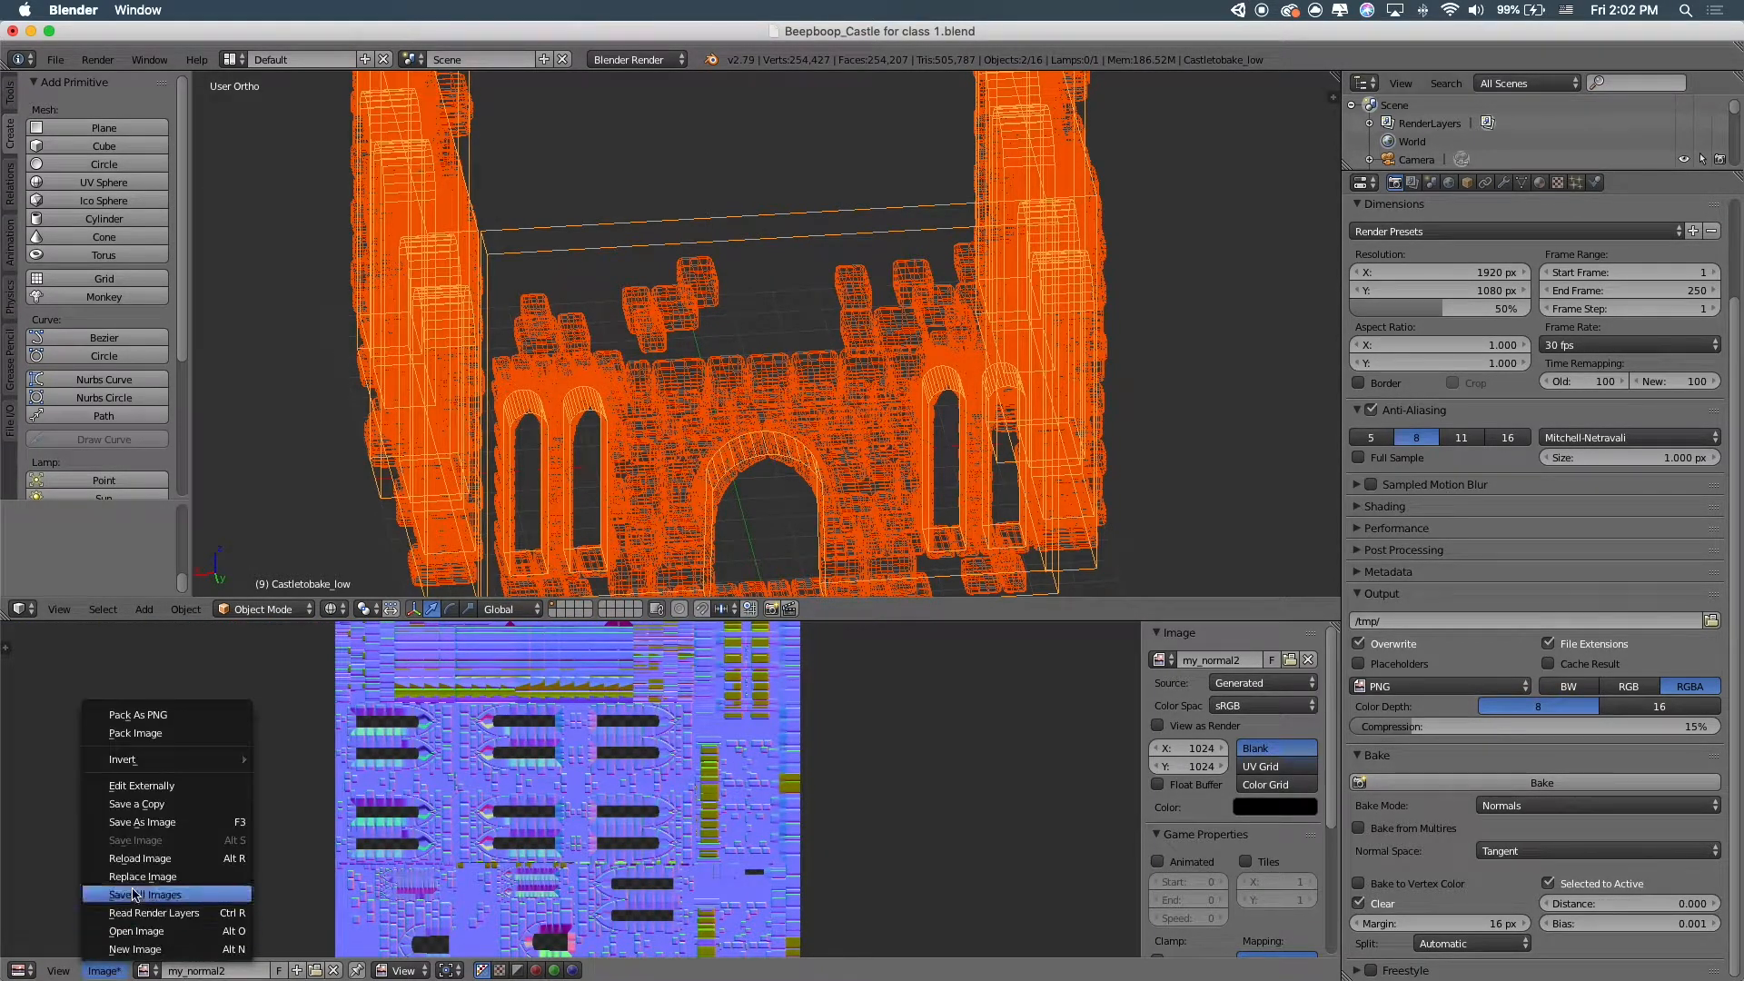
click(141, 822)
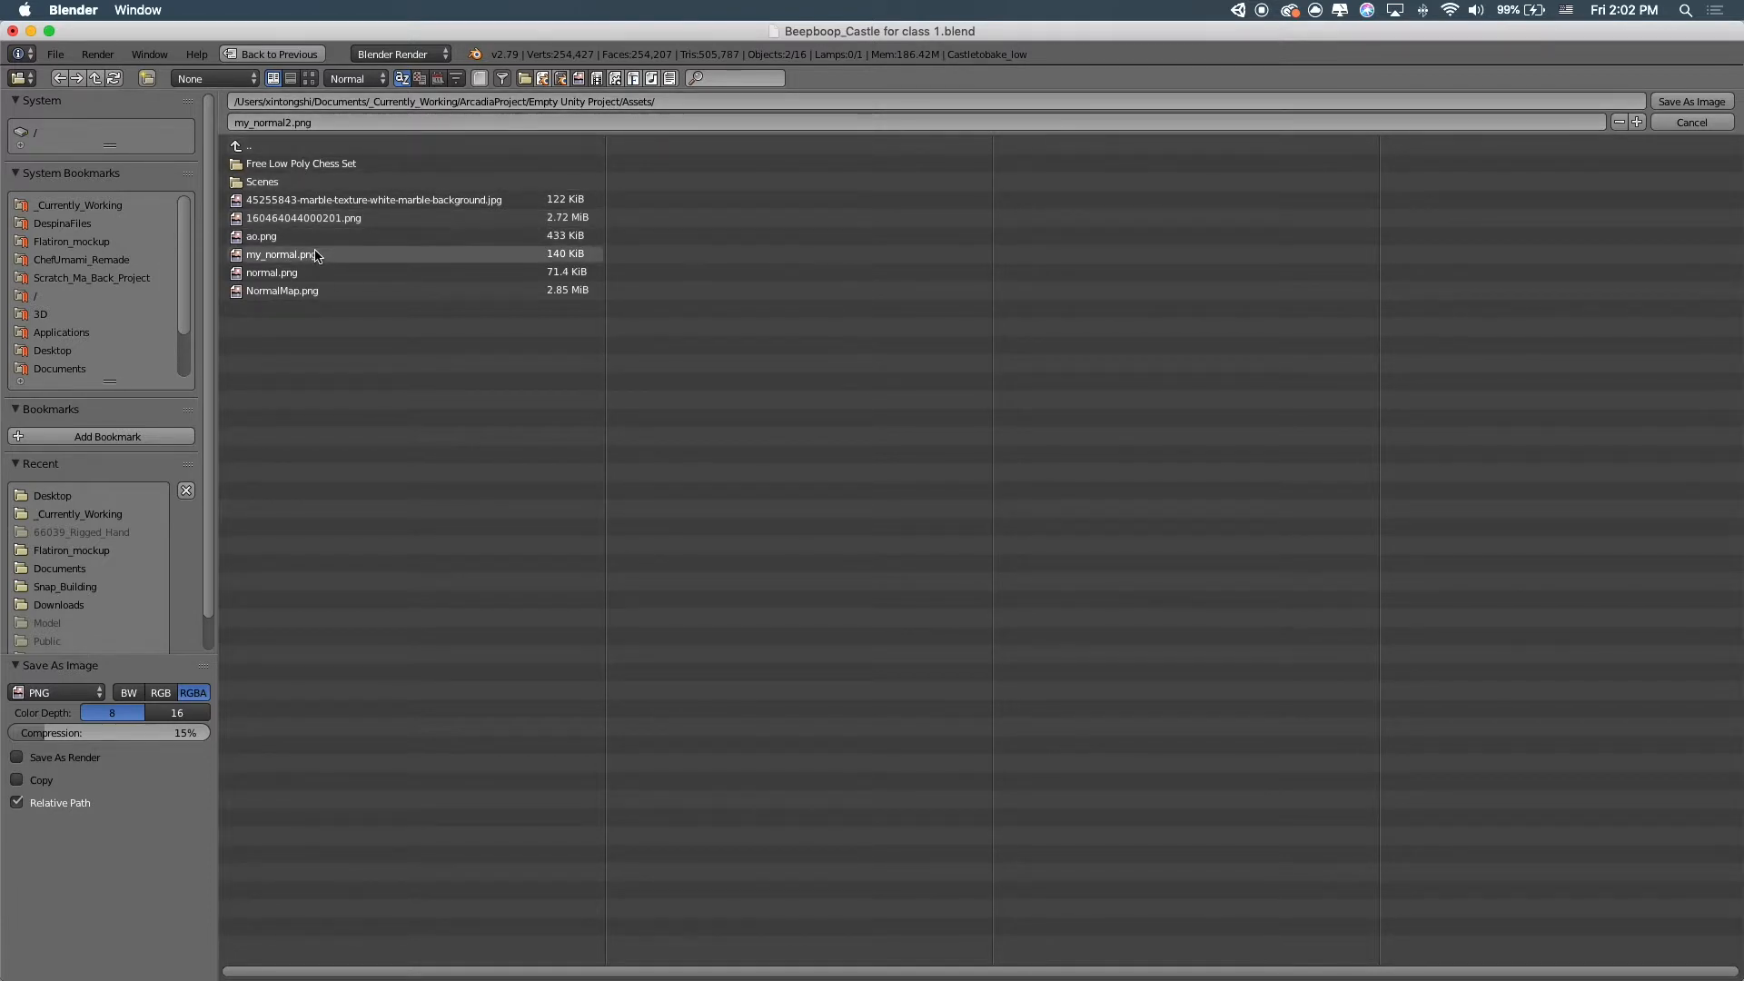
click(1691, 101)
key(ctrl+s)
click(400, 515)
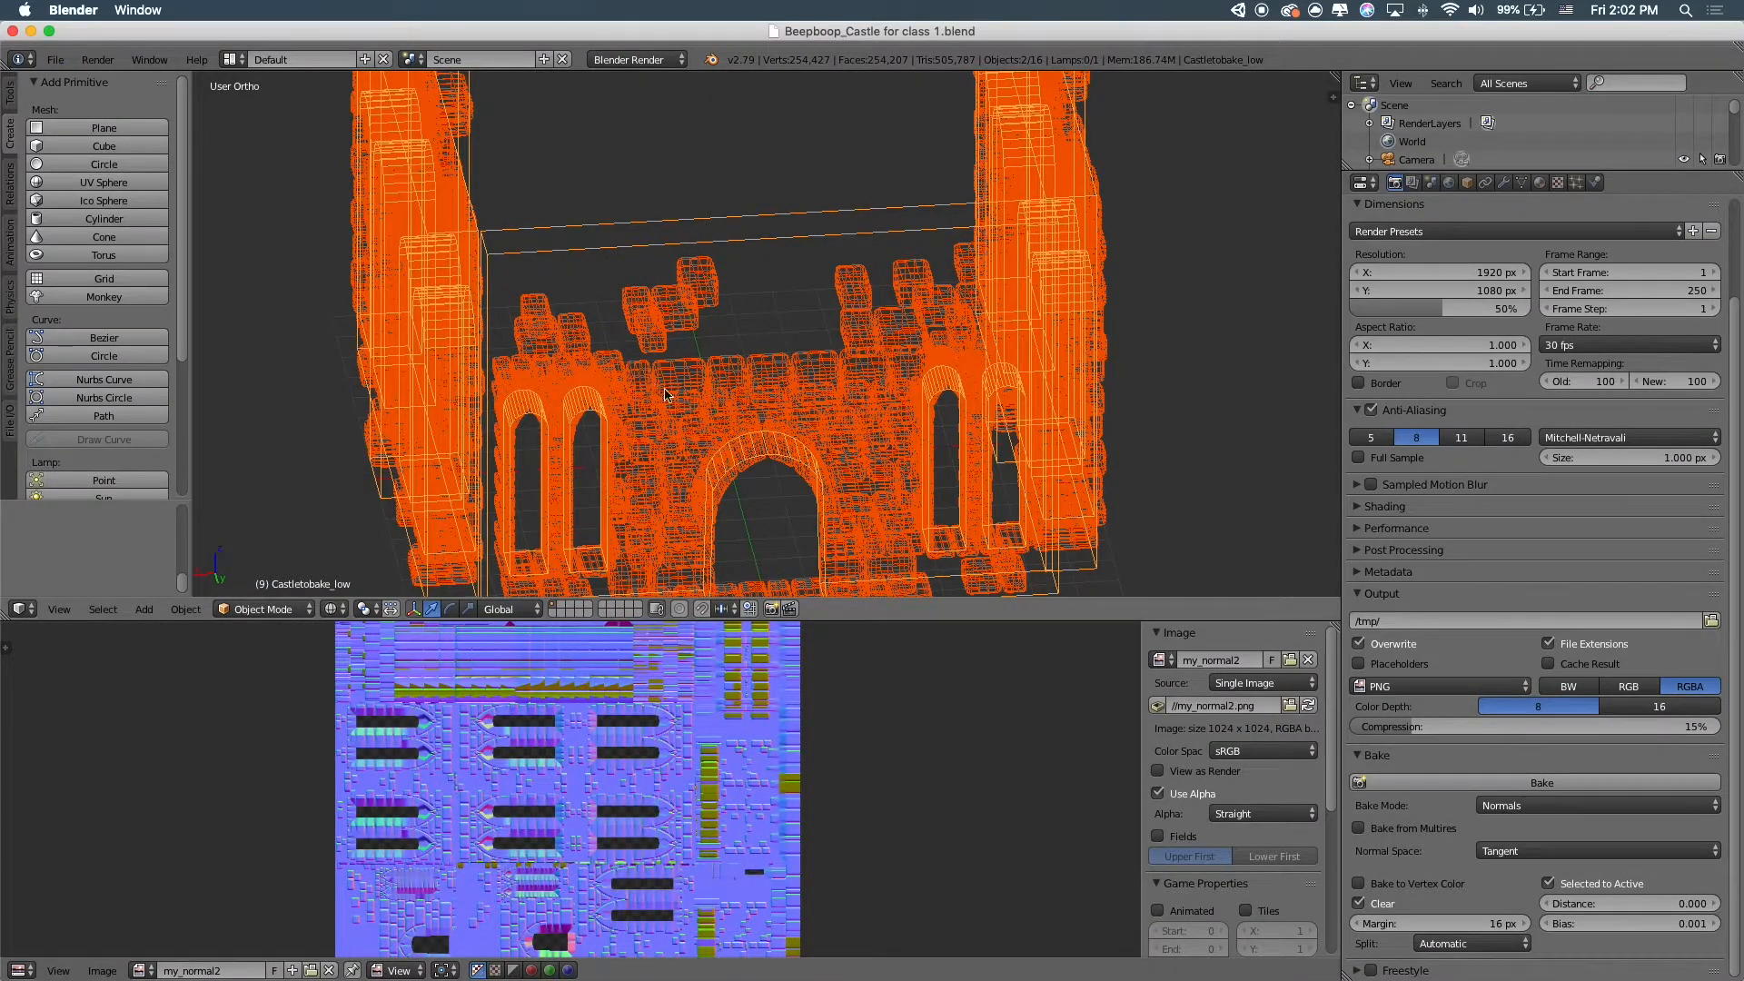
right_click(733, 404)
key(x)
click(949, 307)
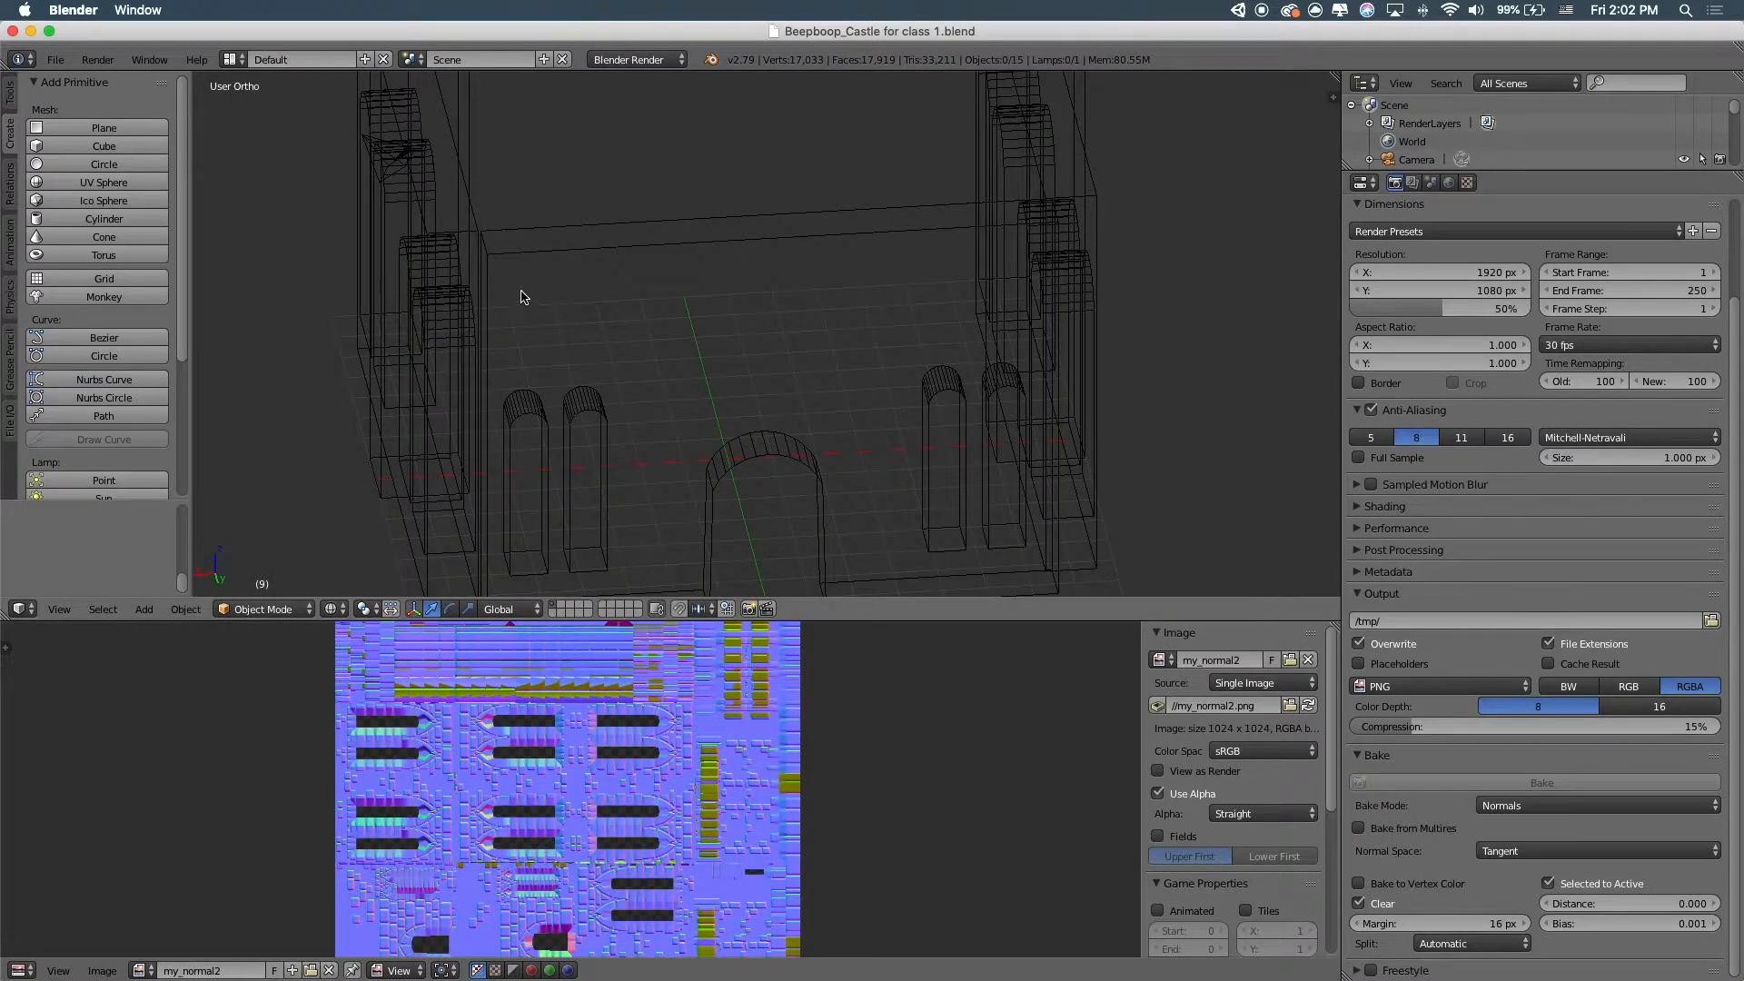
key(ctrl+z)
key(ctrl+z)
key(ctrl+z)
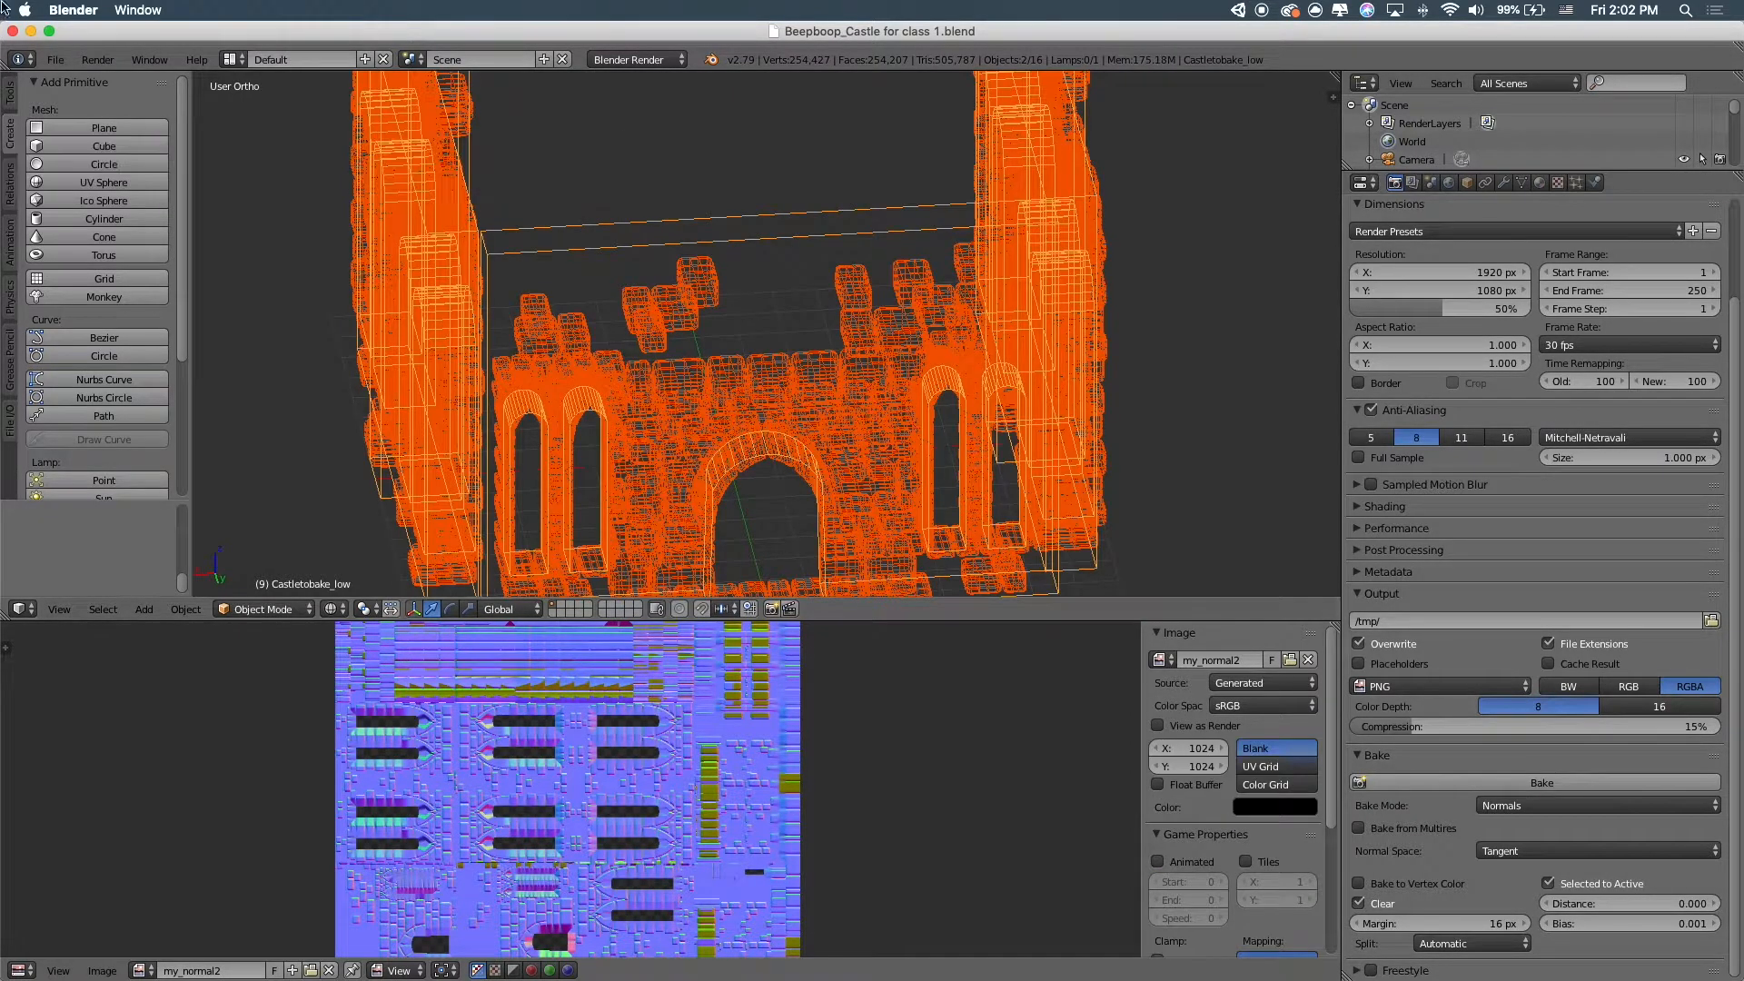
Switch to Unity and select Castletobake_low inside the Beepboop_Castle for class 1 object
click(31, 31)
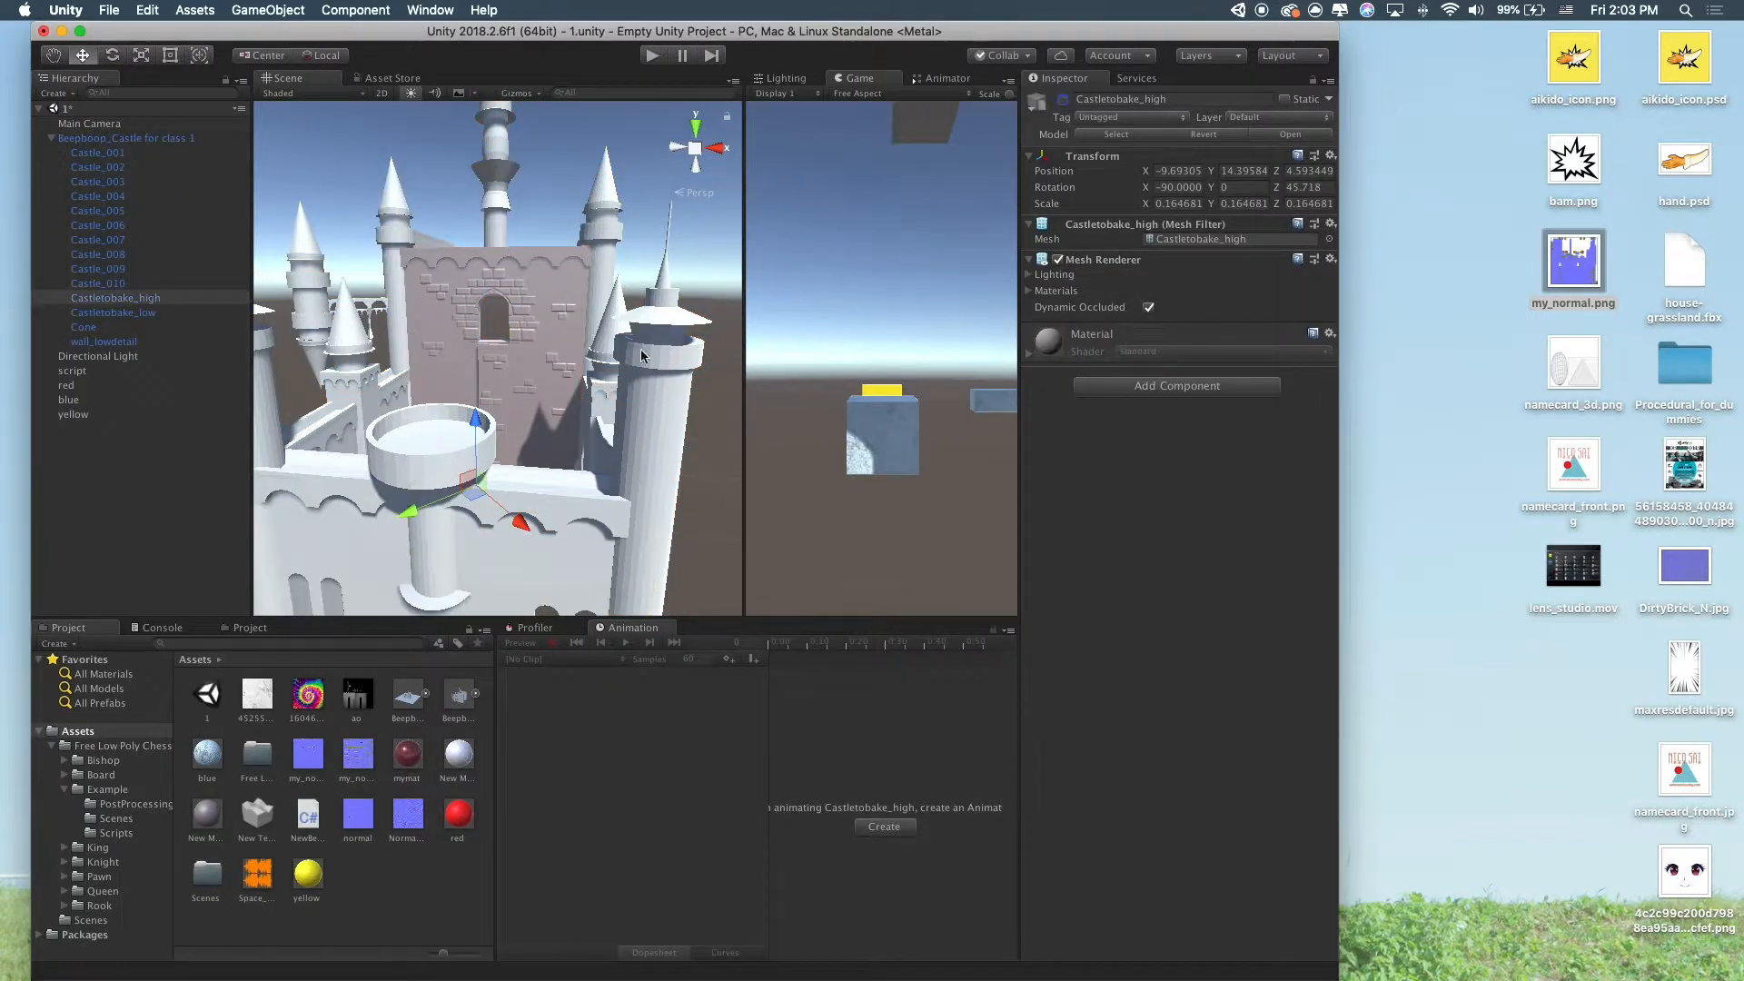
scroll(626, 354, up, 10)
click(565, 352)
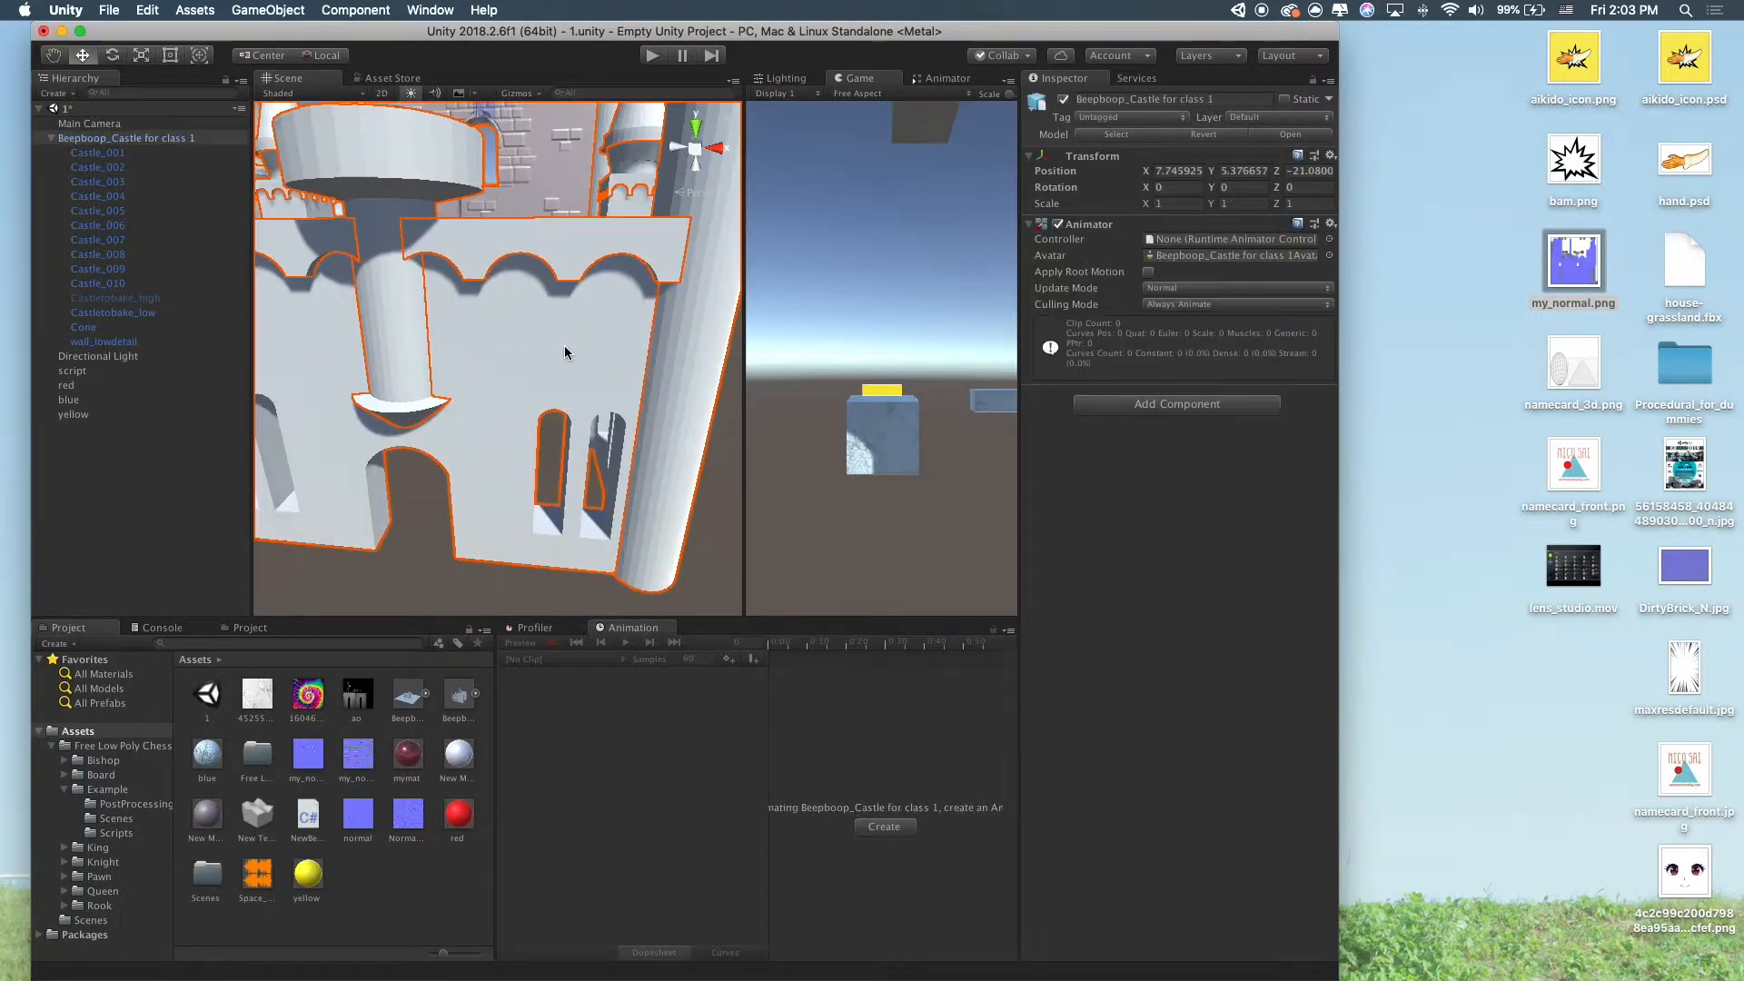
click(113, 313)
Duplicate the yellow material and apply the copy to the low-poly castle wall in the scene
right_click(366, 911)
click(292, 863)
click(306, 870)
key(super+d)
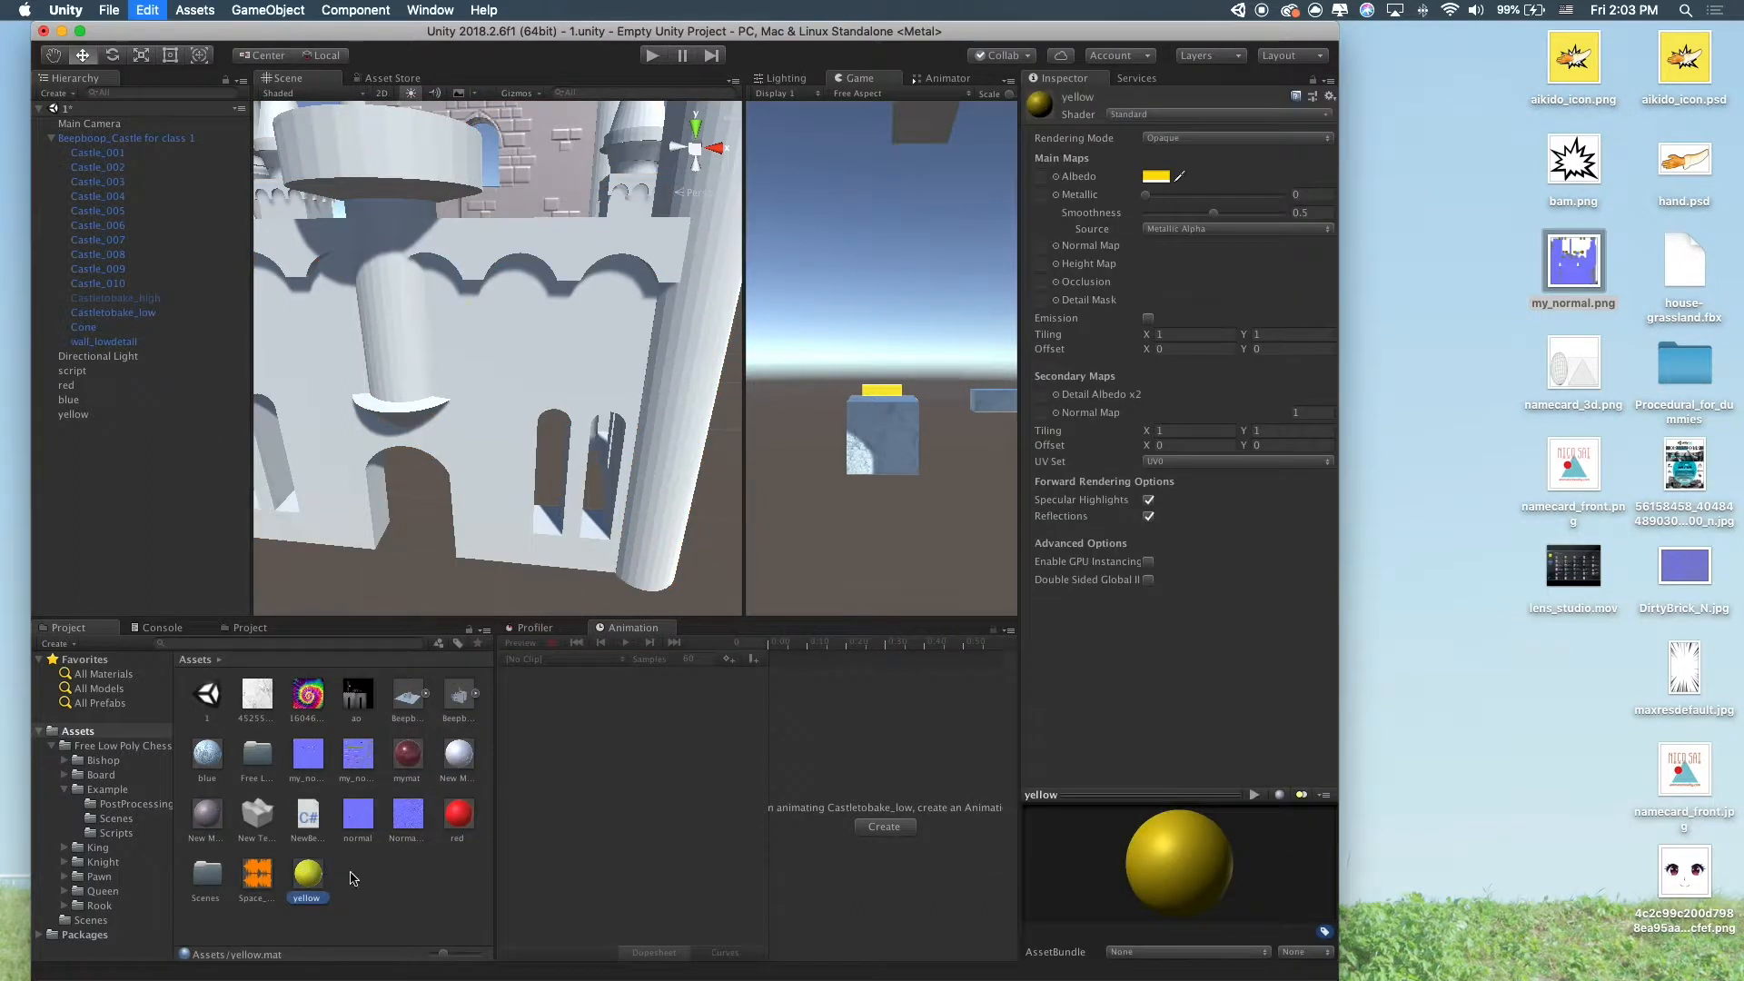
drag(361, 881, 527, 330)
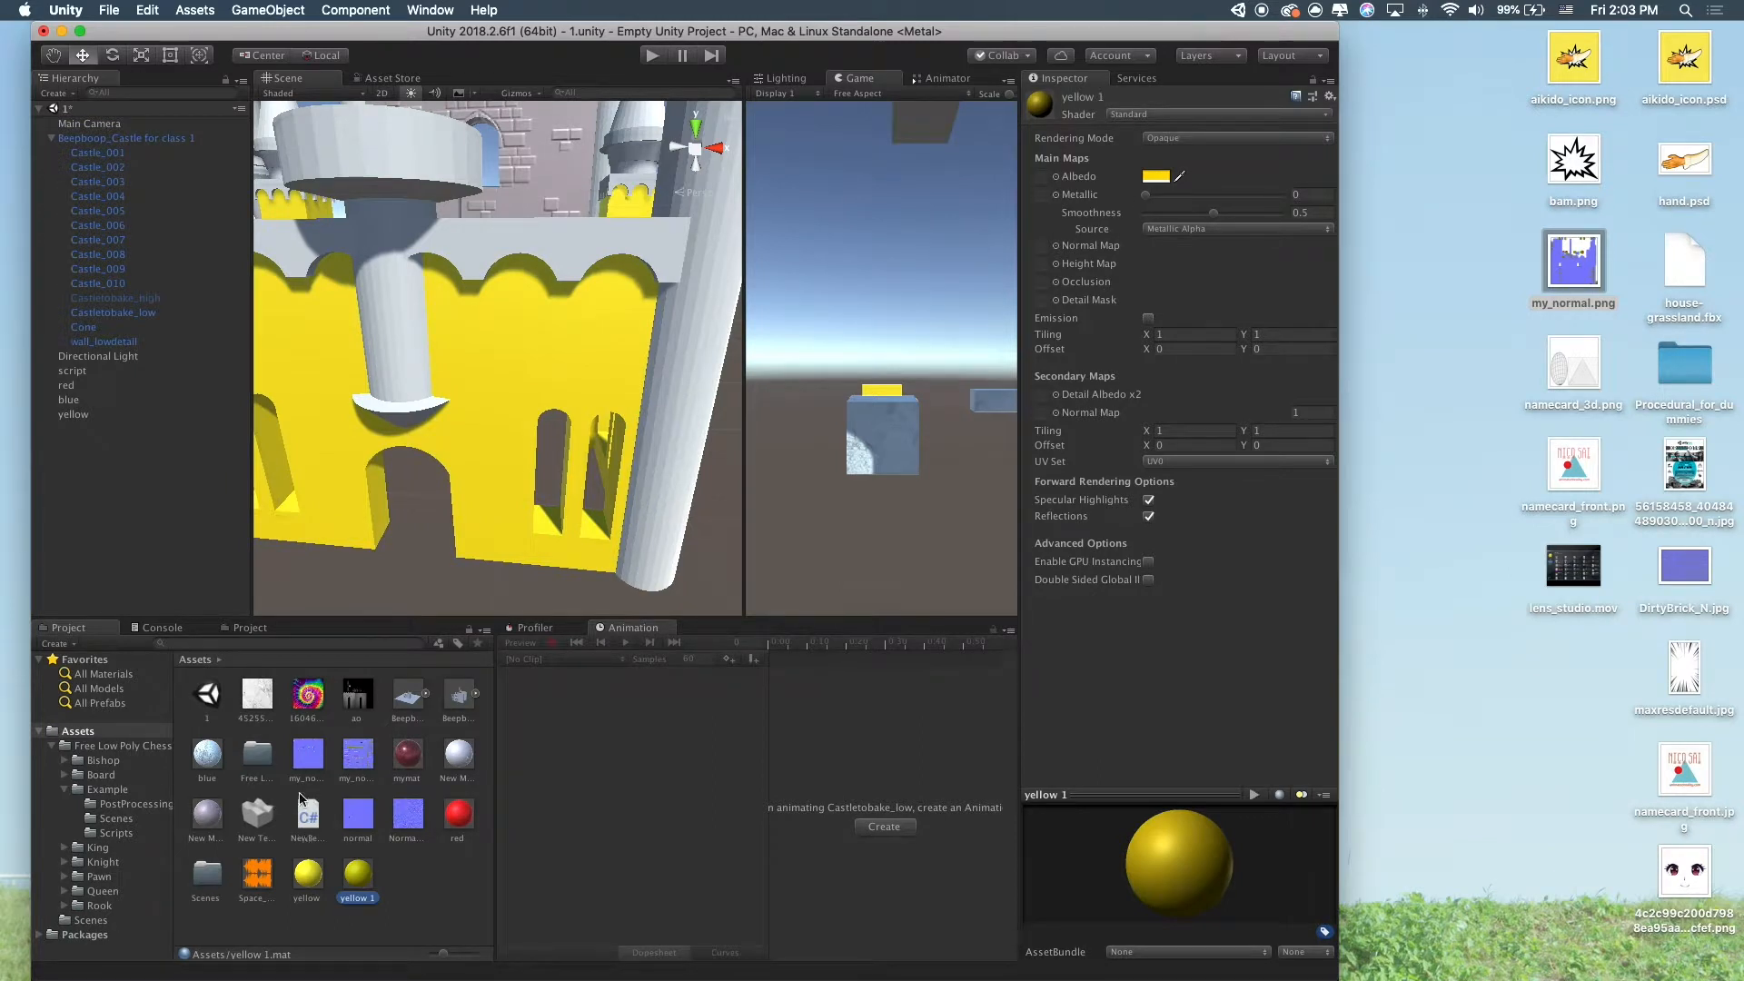
Assign my_normal2 as the normal map of the yellow 1 material and fix the texture's normal map import setting
drag(445, 958, 409, 956)
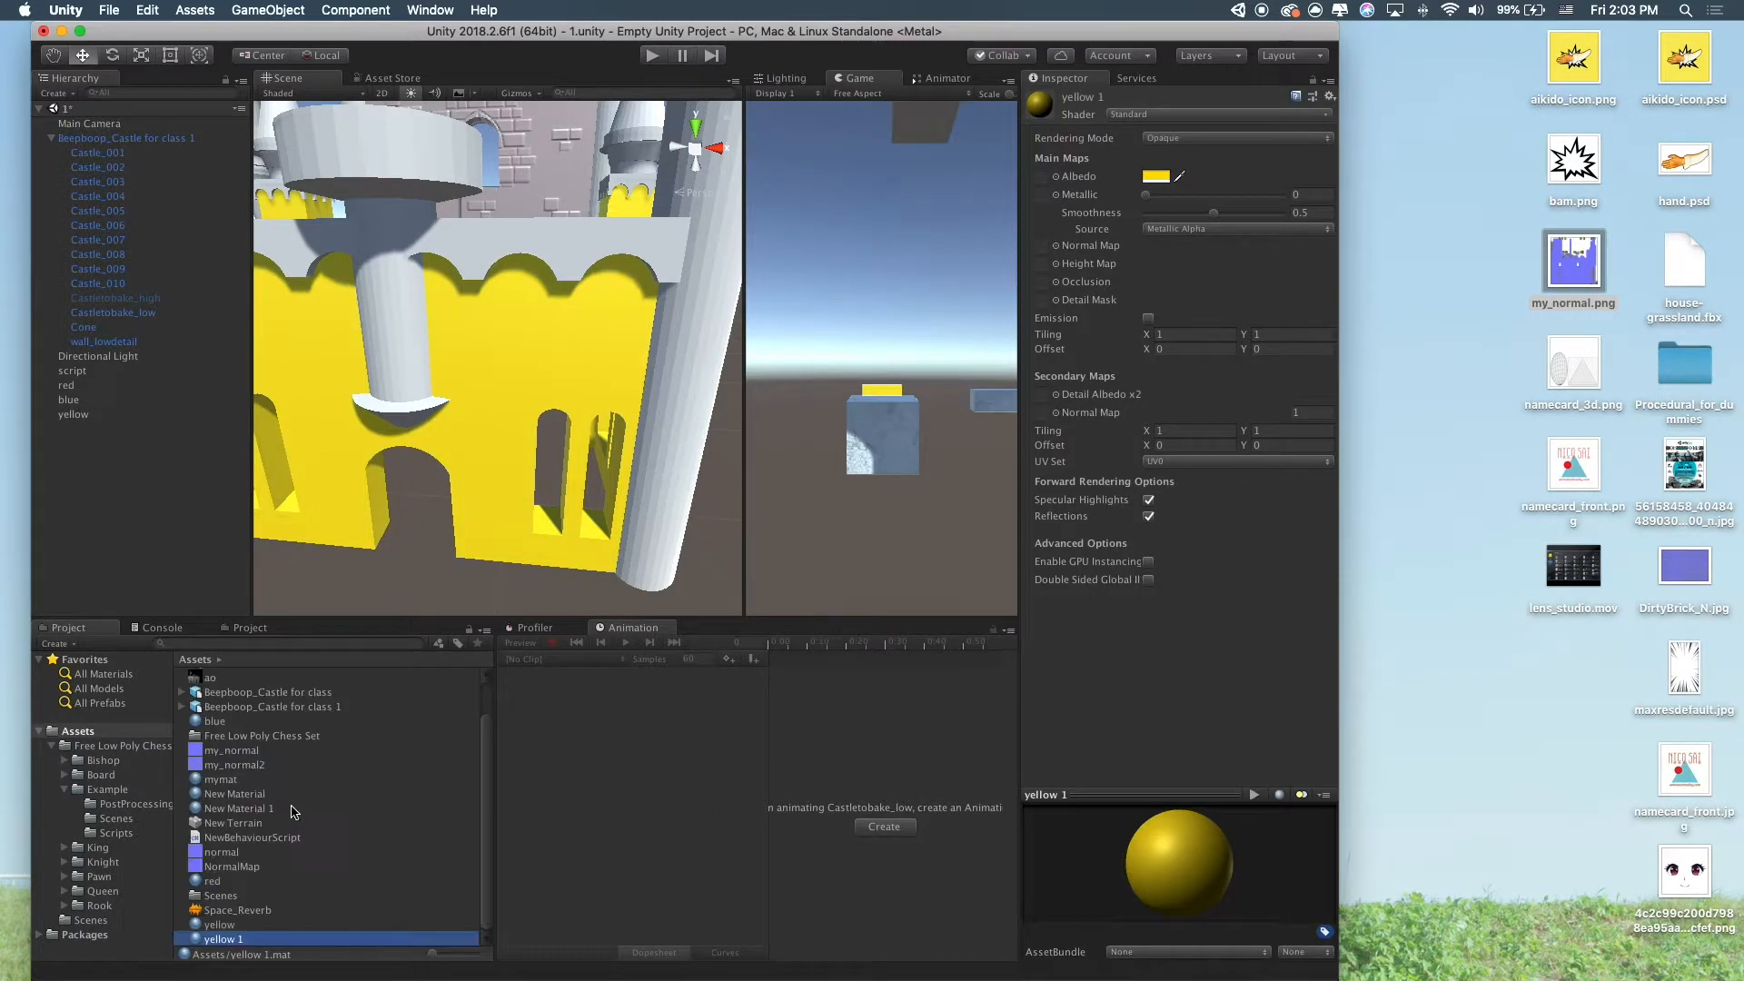
drag(243, 773, 1042, 247)
click(1304, 283)
alt+drag(441, 400, 654, 236)
Change the yellow 1 material's albedo colour from yellow to a light grey
click(1156, 176)
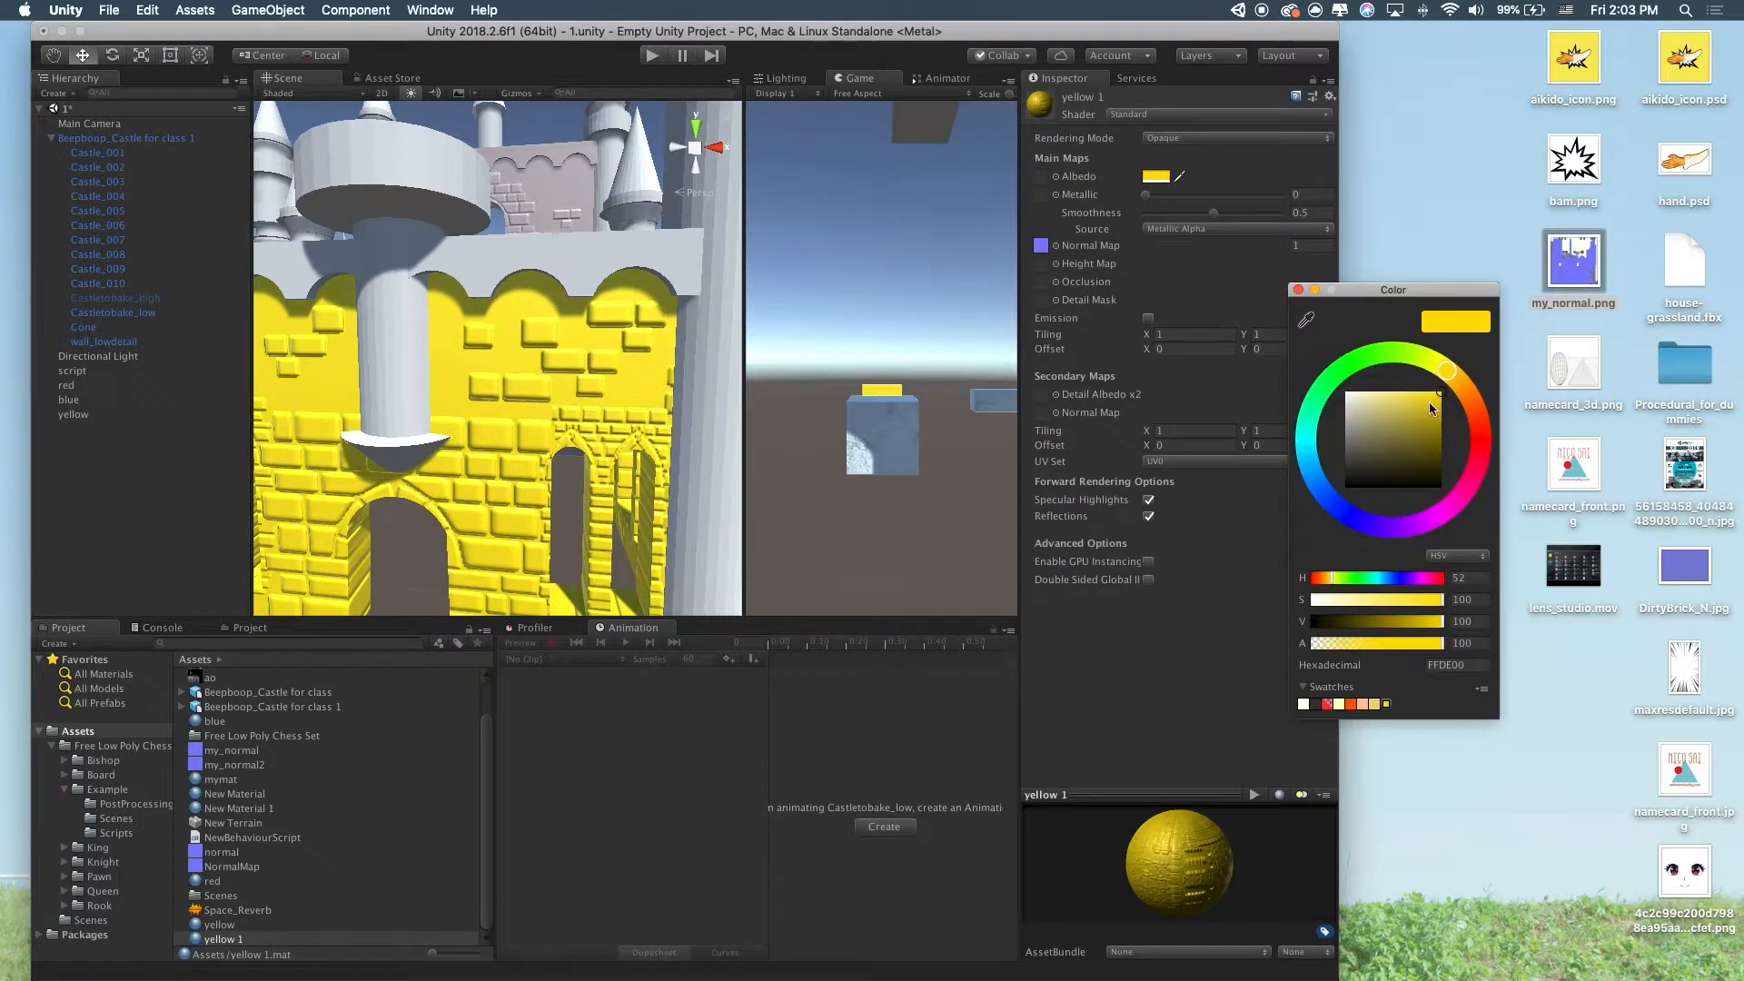
drag(1431, 409, 1253, 281)
drag(1340, 397, 1348, 424)
click(1299, 289)
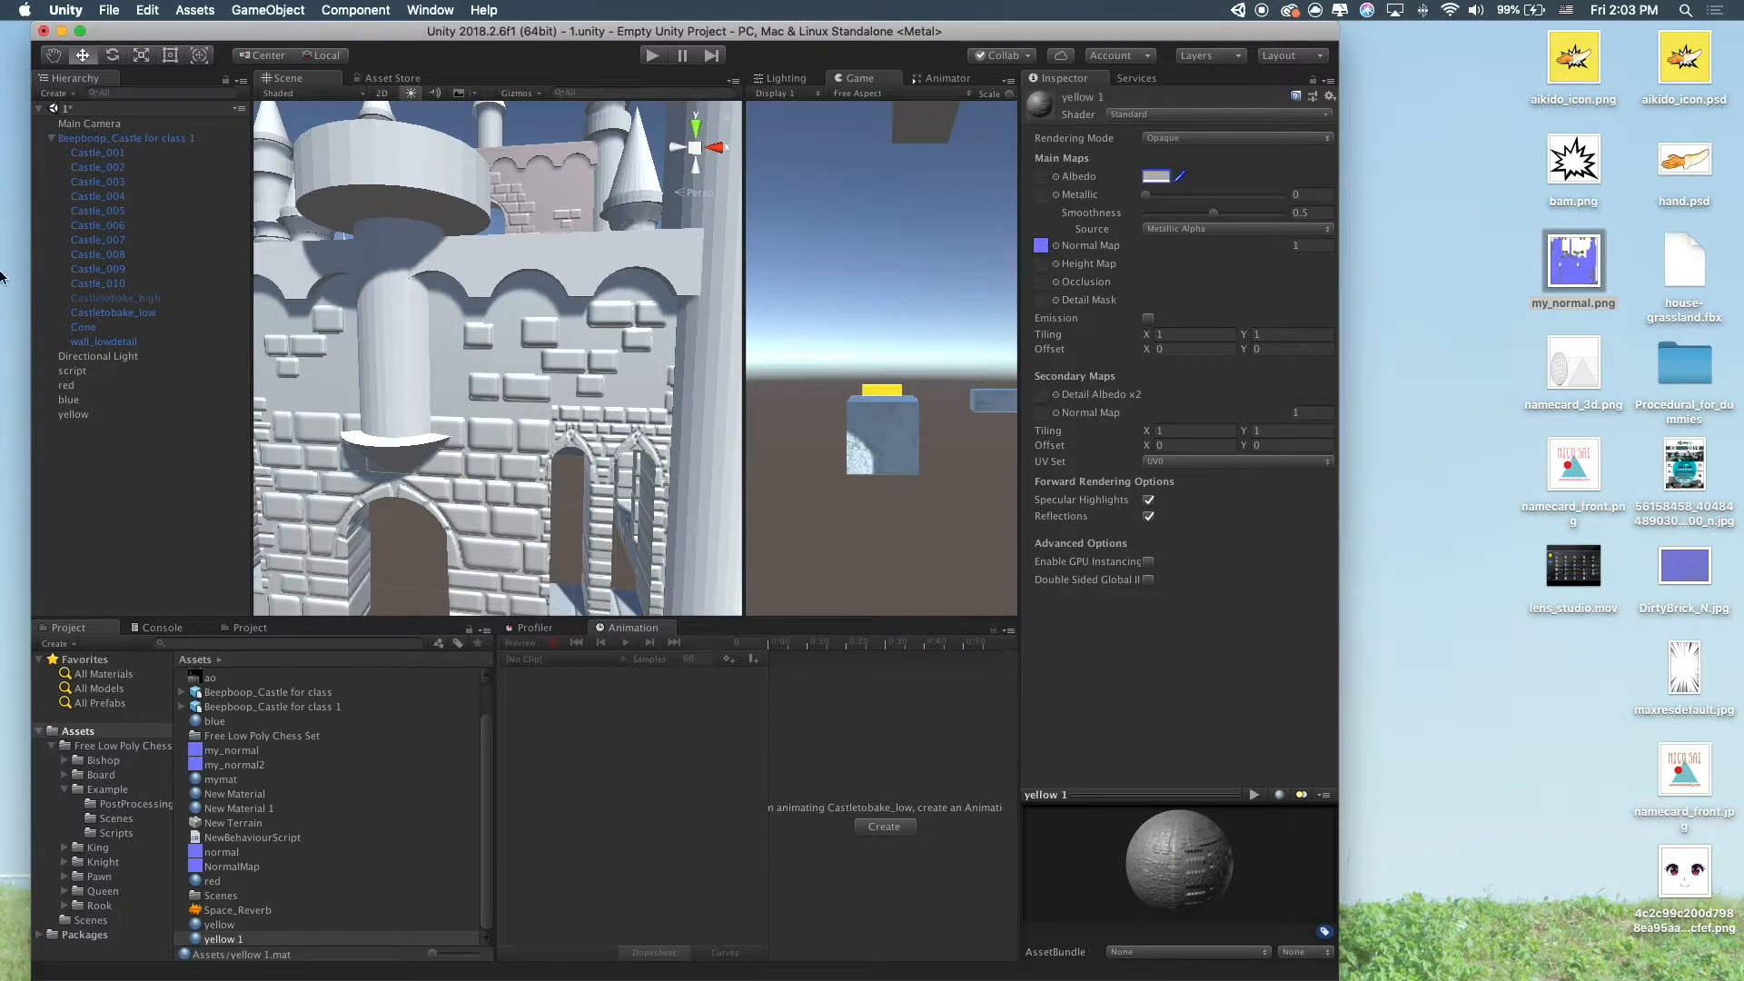
Toggle the visibility of Castletobake_high to compare its real brick geometry with the normal-mapped low-poly wall, leaving it disabled
click(107, 299)
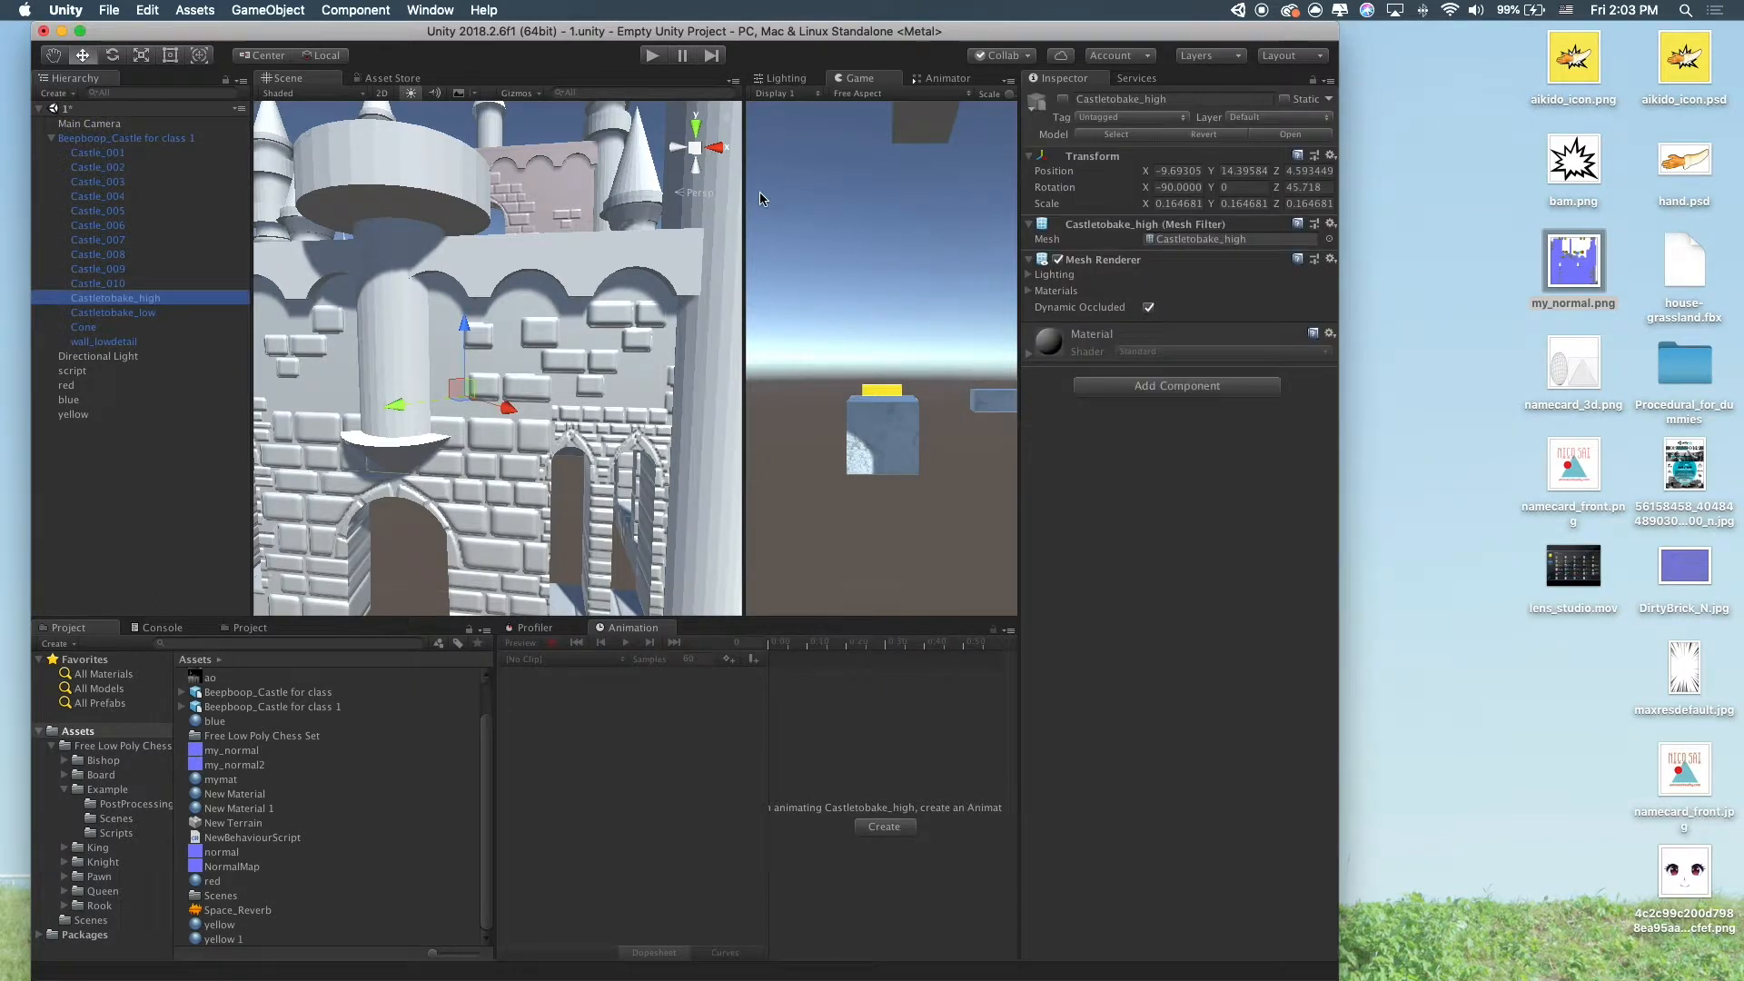
click(1063, 99)
key(f)
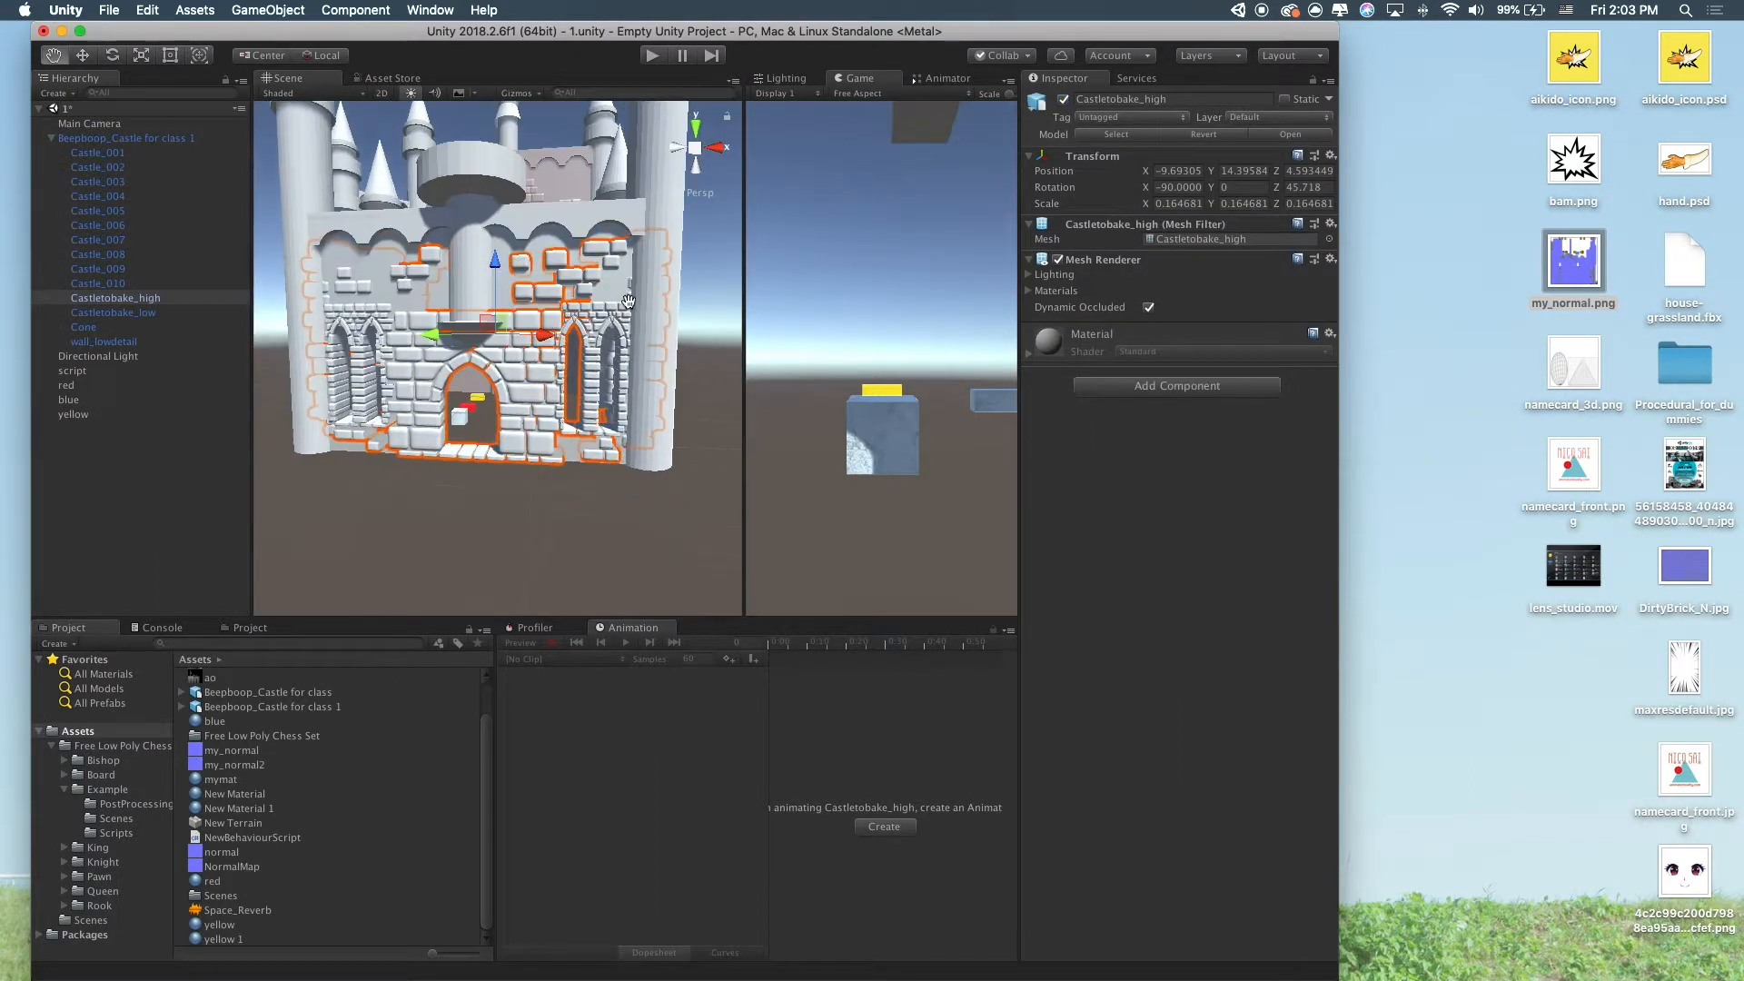
click(1064, 101)
click(1065, 101)
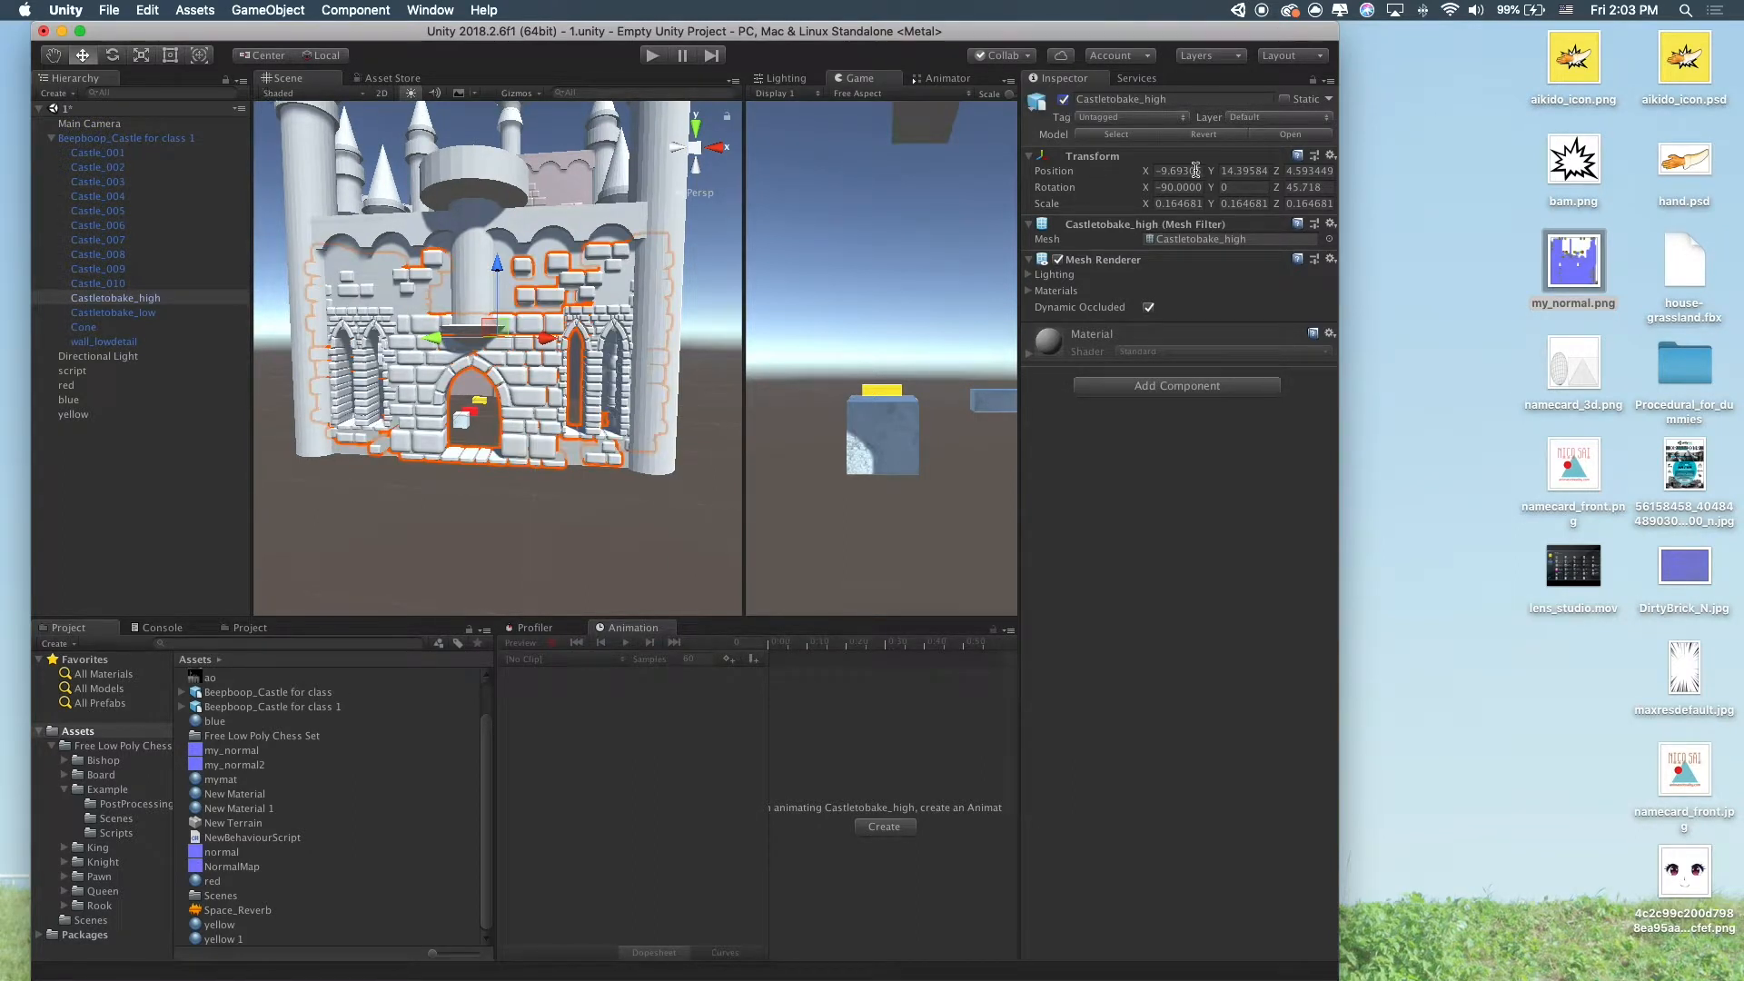
click(1067, 102)
Examine the baked brick detail on the low-poly castle walls up close, from inside and outside
scroll(624, 287, up, 10)
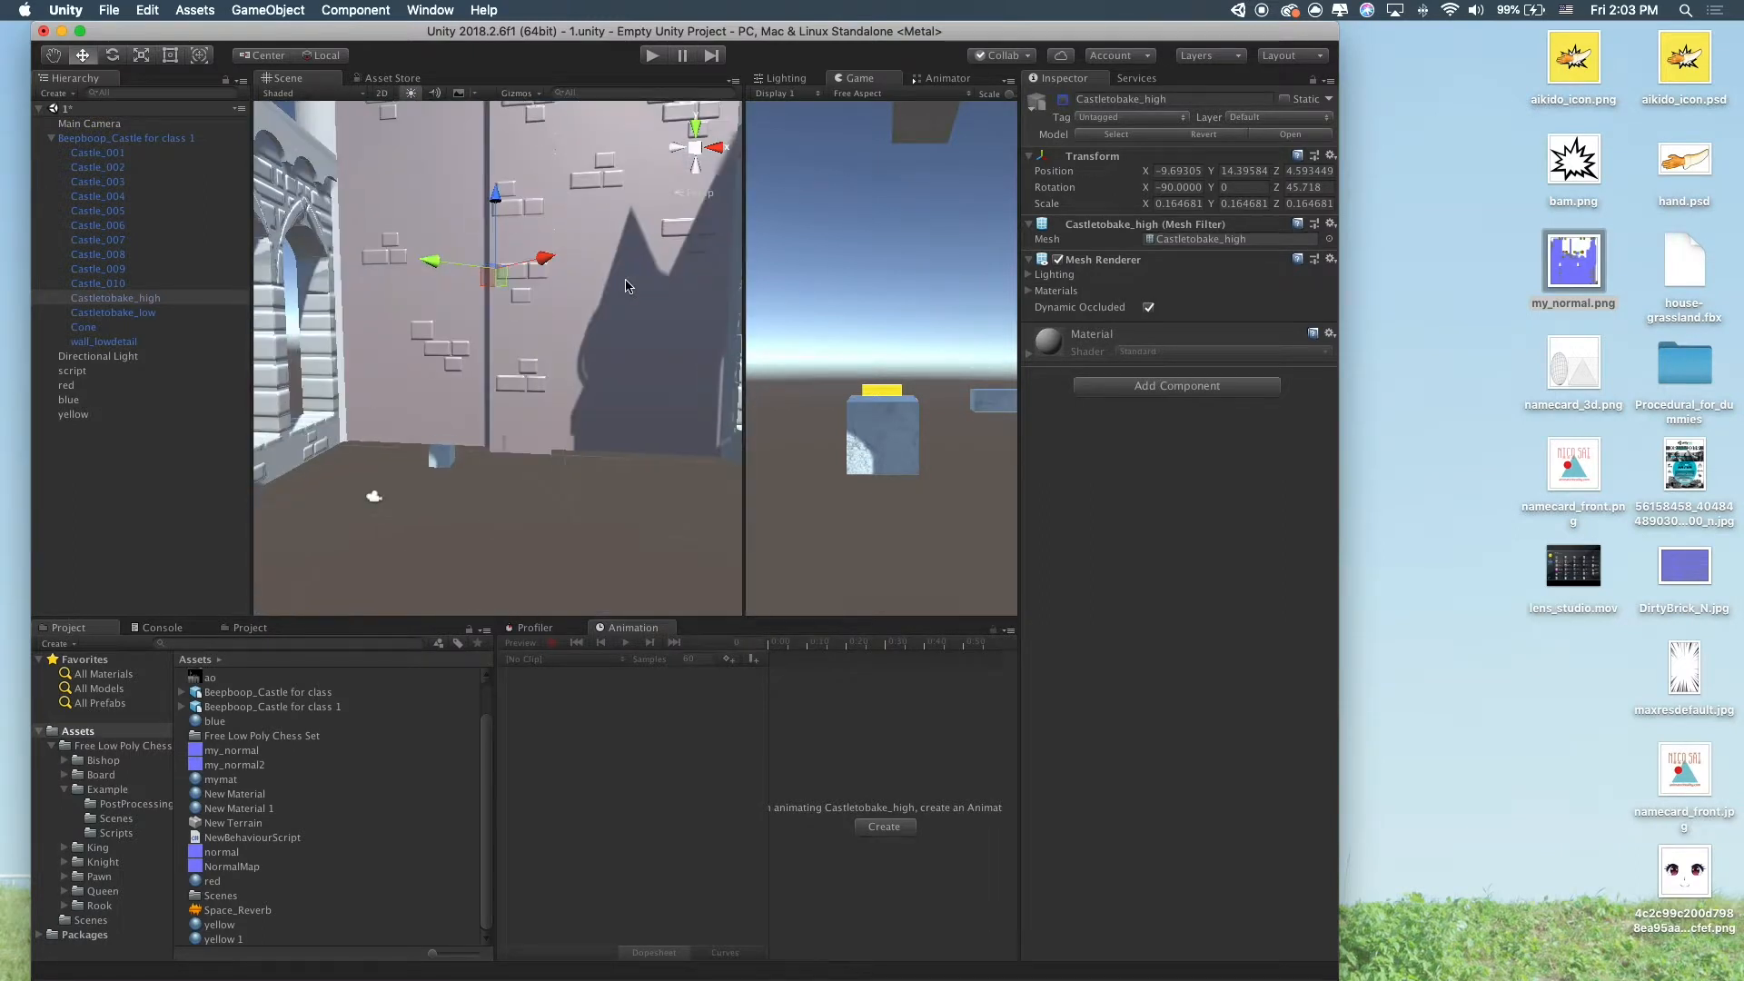
mouse_move(625, 286)
alt+mouse_down()
mouse_move(475, 311)
mouse_move(370, 252)
mouse_move(401, 226)
mouse_move(452, 240)
alt+mouse_up()
scroll(370, 254, up, 6)
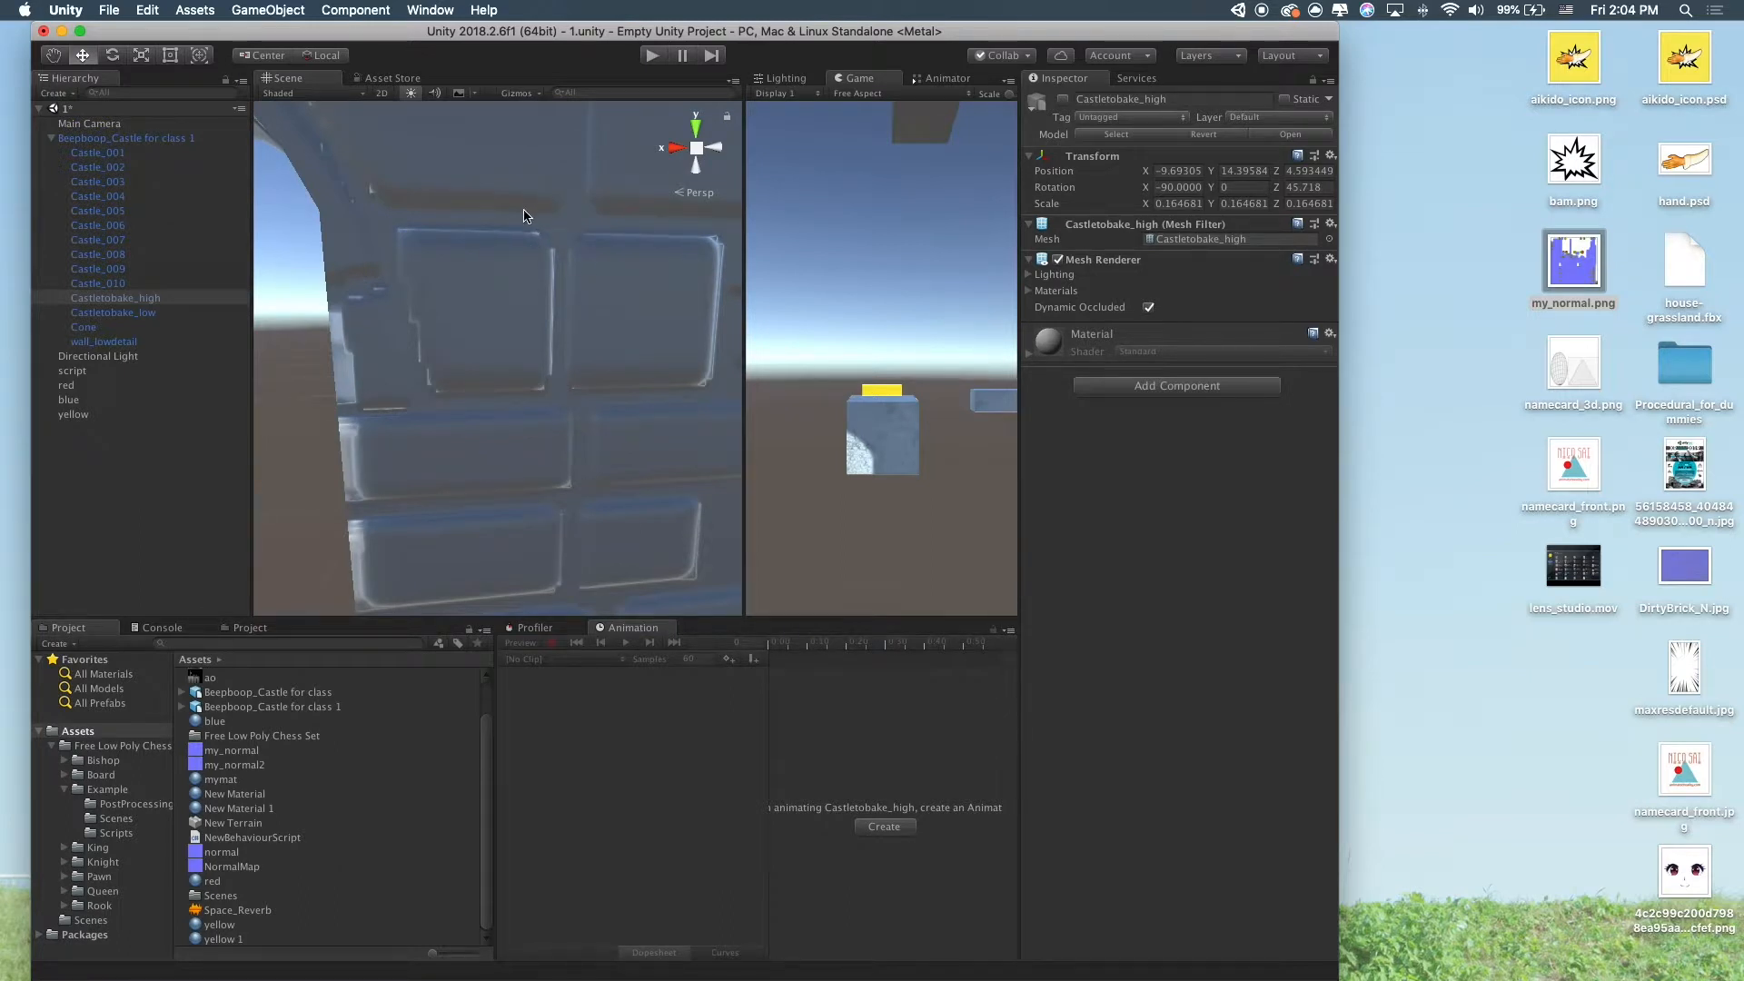
scroll(523, 216, down, 10)
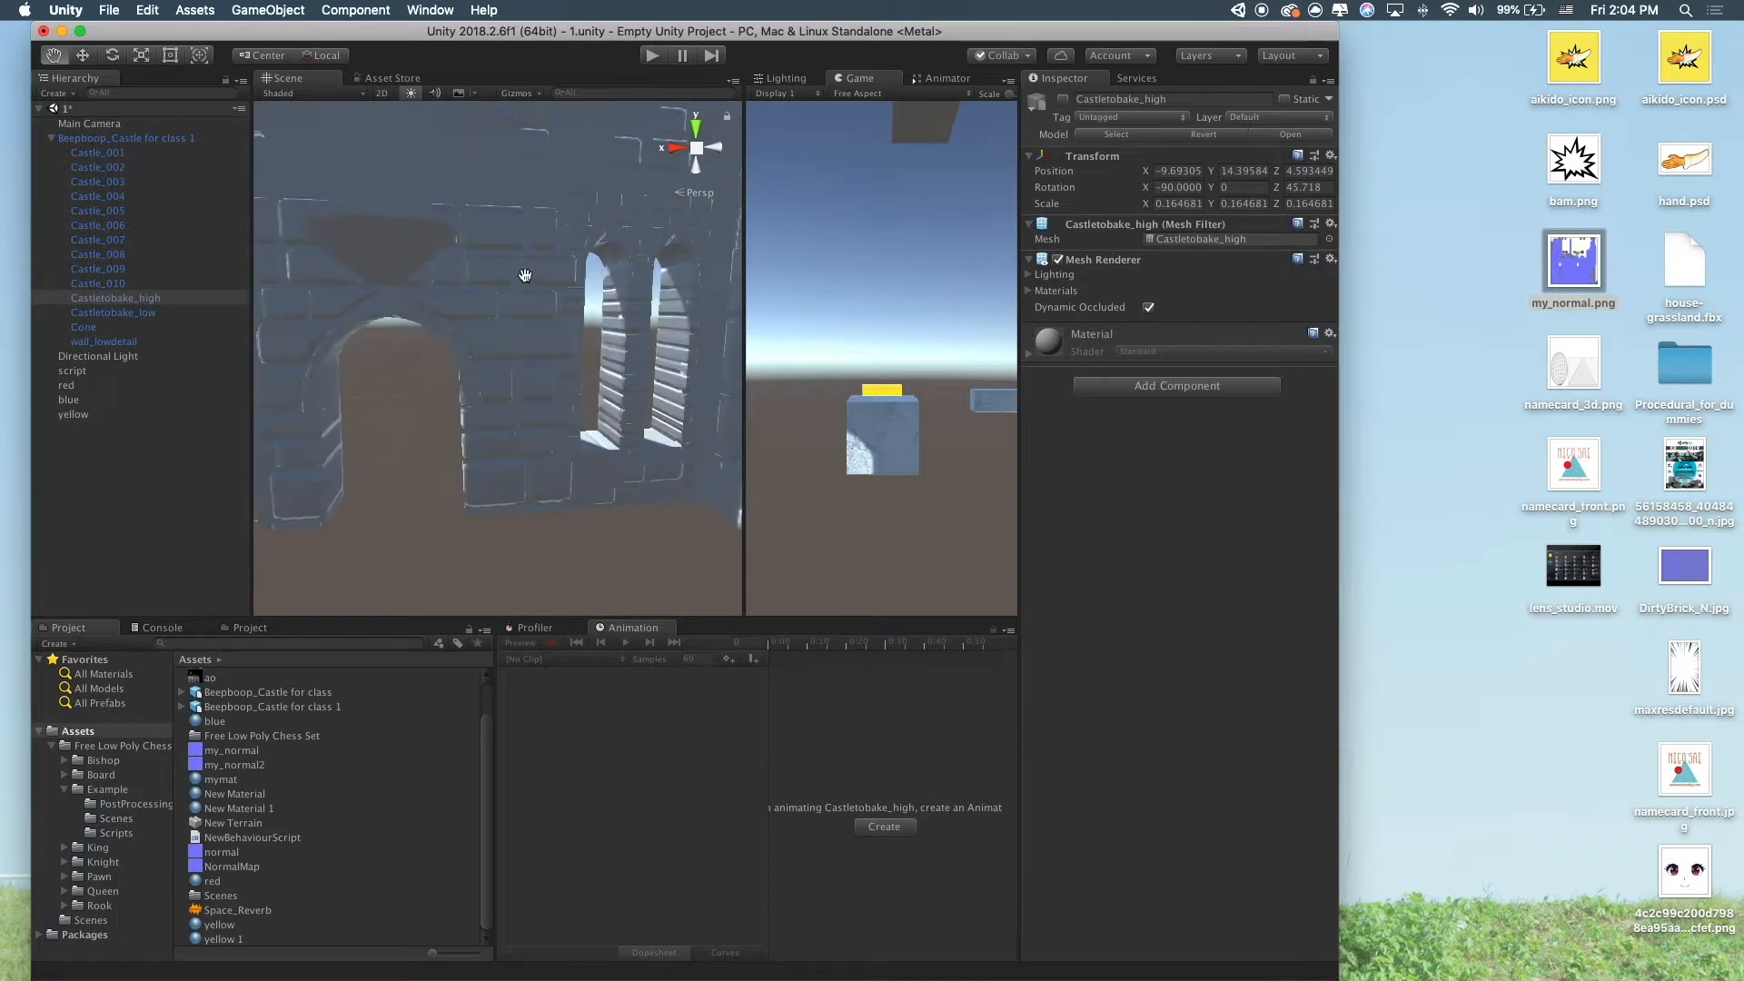
mouse_move(530, 303)
alt+mouse_down()
mouse_move(494, 405)
mouse_move(609, 312)
mouse_move(601, 344)
mouse_move(543, 327)
alt+mouse_up()
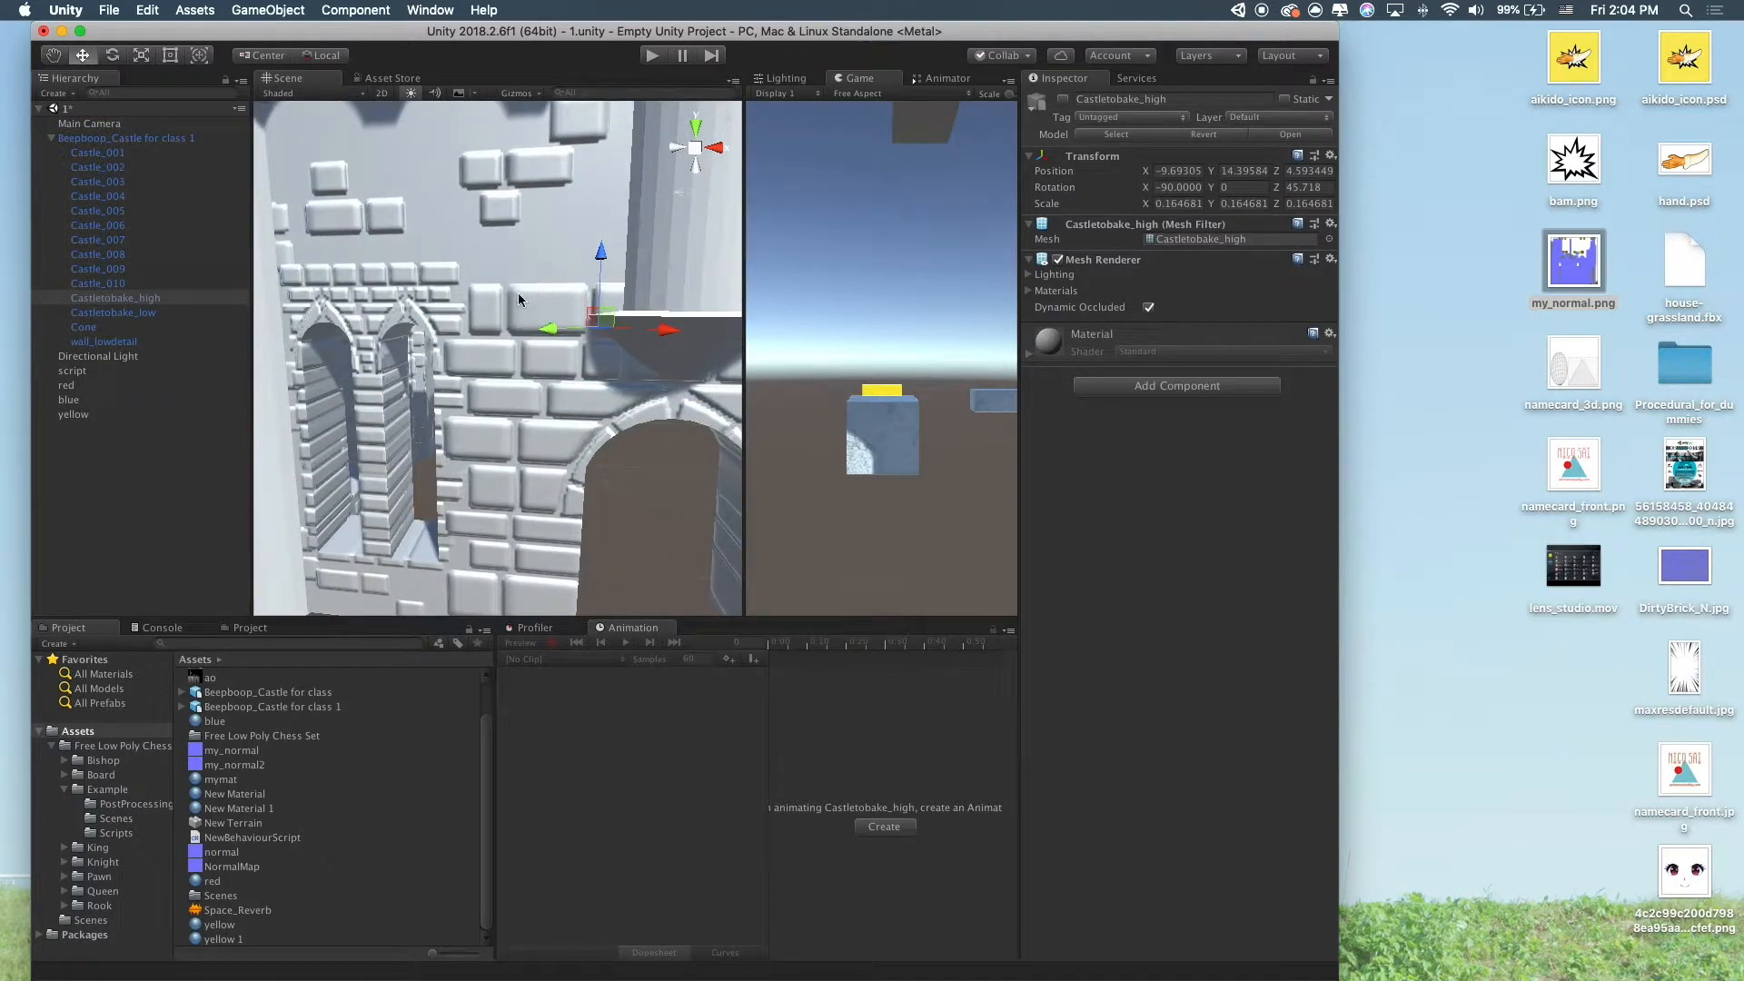
scroll(625, 316, down, 10)
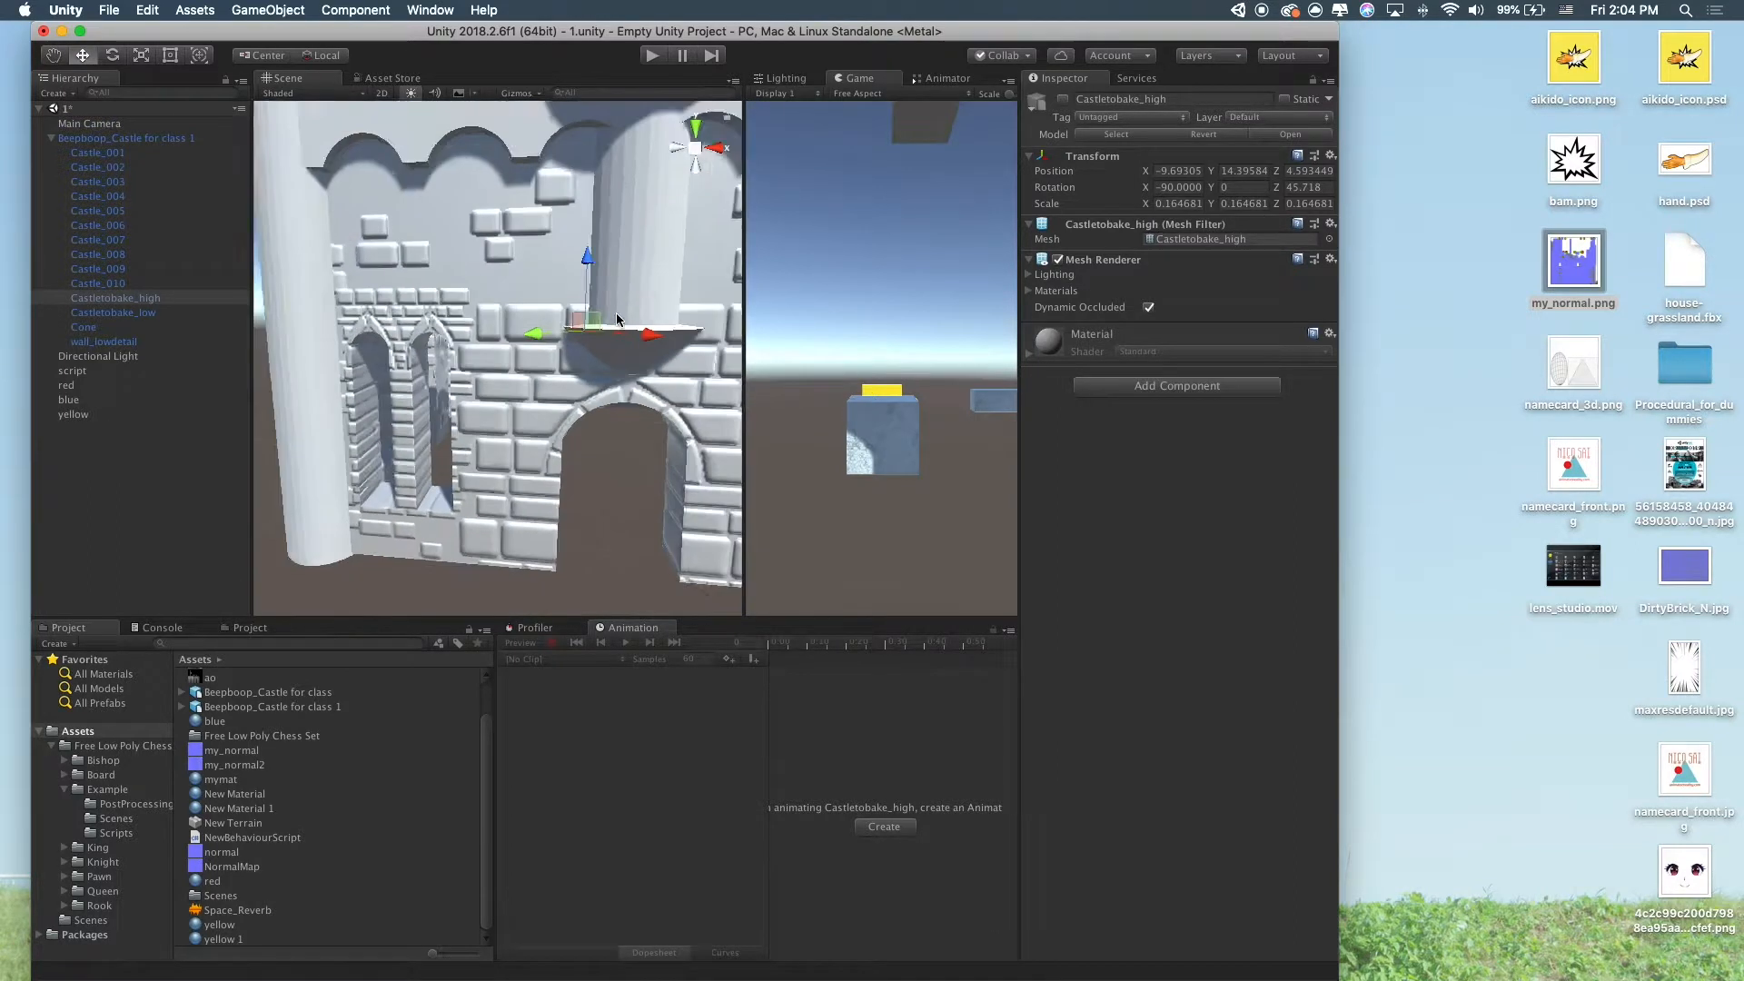
alt+drag(624, 331, 82, 454)
scroll(373, 429, down, 5)
middle_drag(436, 509, 531, 358)
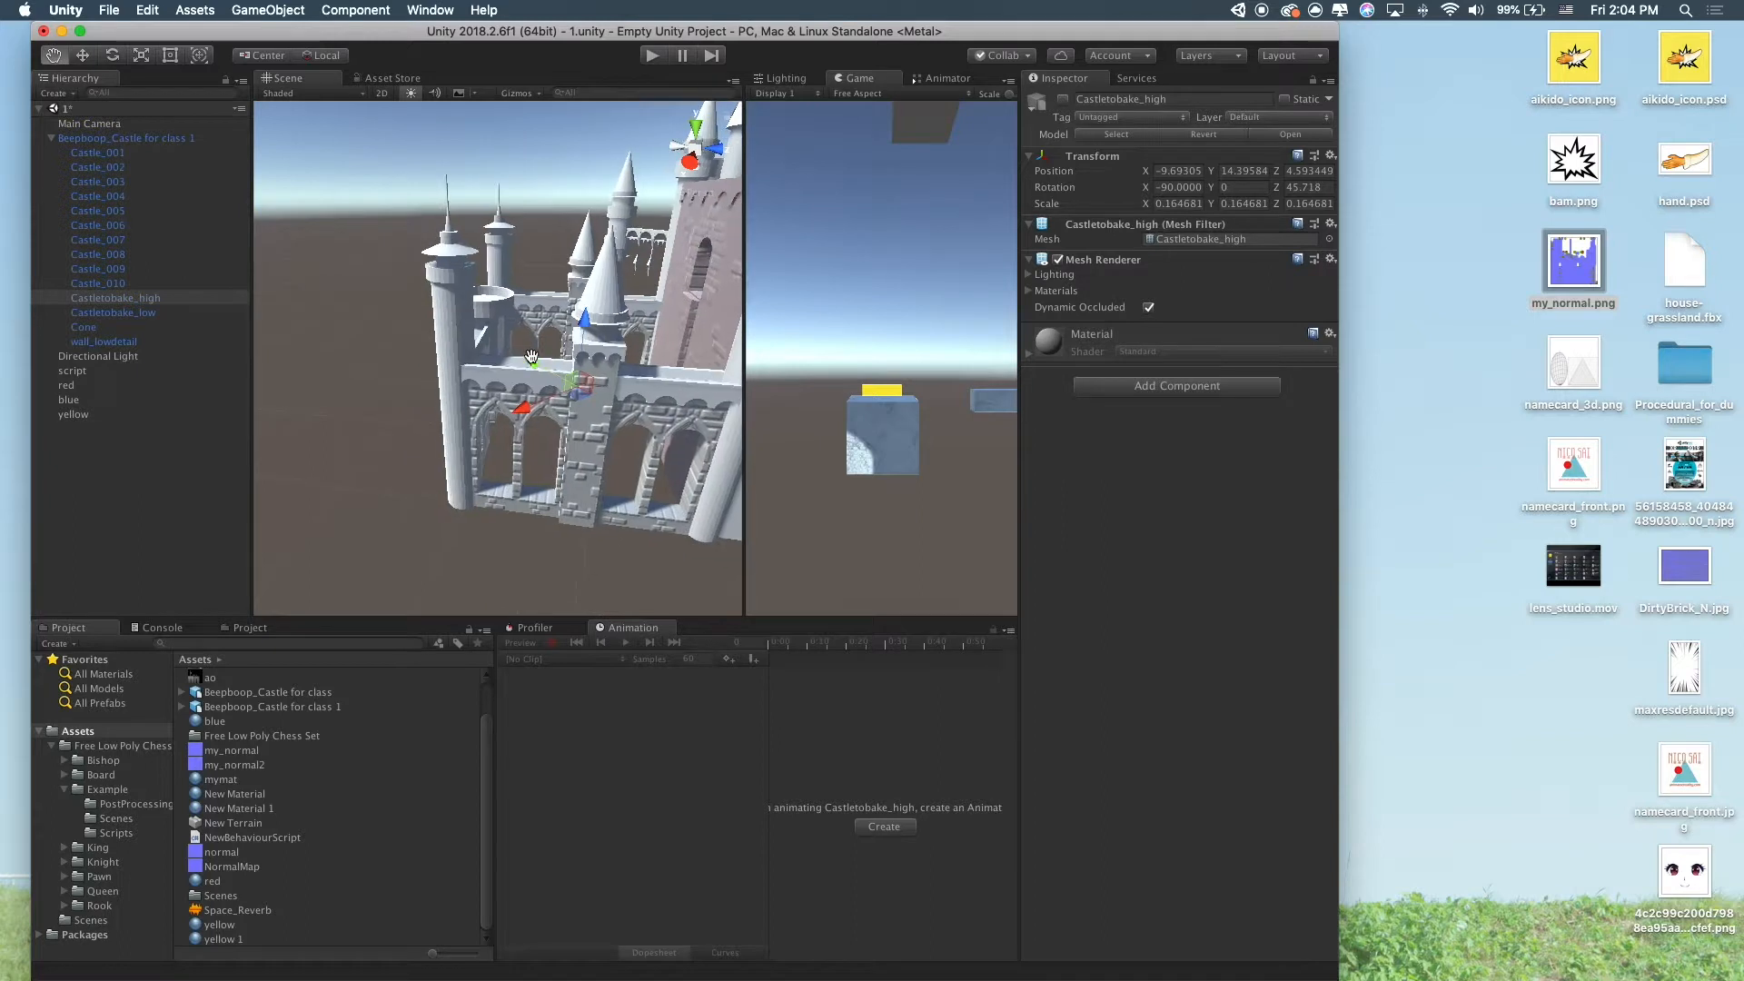
Display the scene in Wireframe mode and inspect the low-poly castle's geometry
click(314, 95)
click(400, 152)
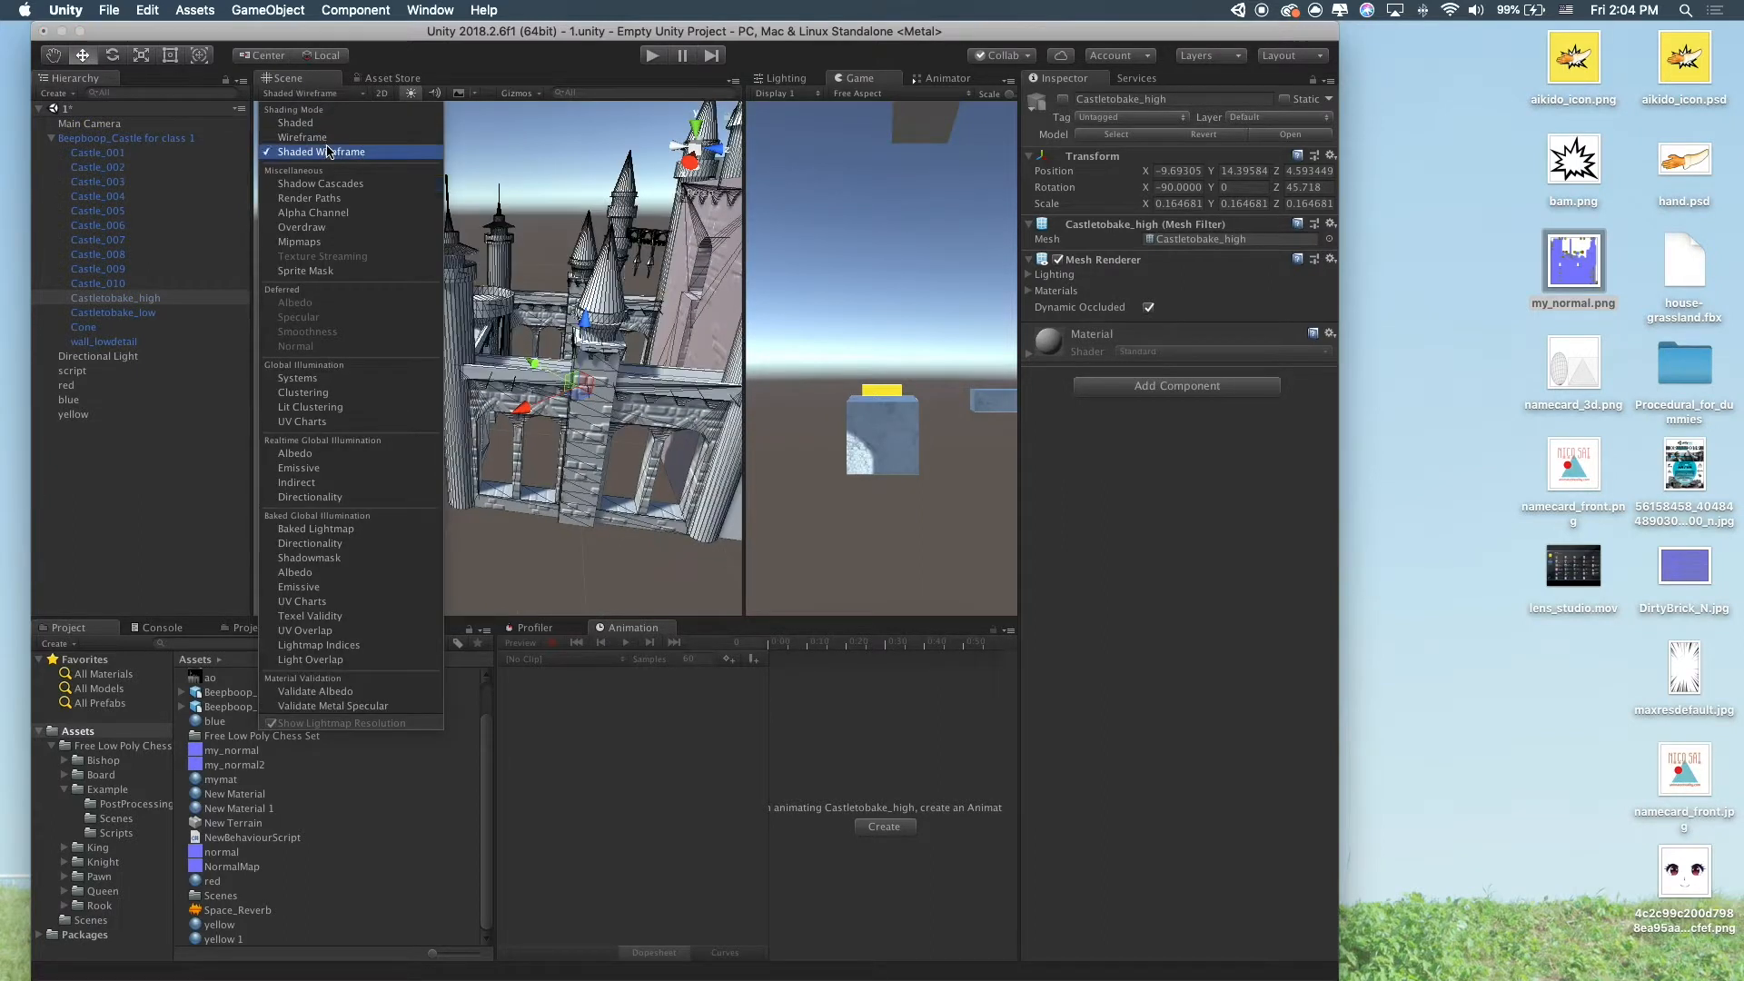
click(416, 139)
mouse_move(581, 232)
alt+mouse_down()
mouse_move(693, 233)
mouse_move(726, 257)
mouse_move(1003, 252)
alt+mouse_up()
right_click(236, 353)
click(293, 330)
alt+drag(371, 313, 619, 270)
click(514, 228)
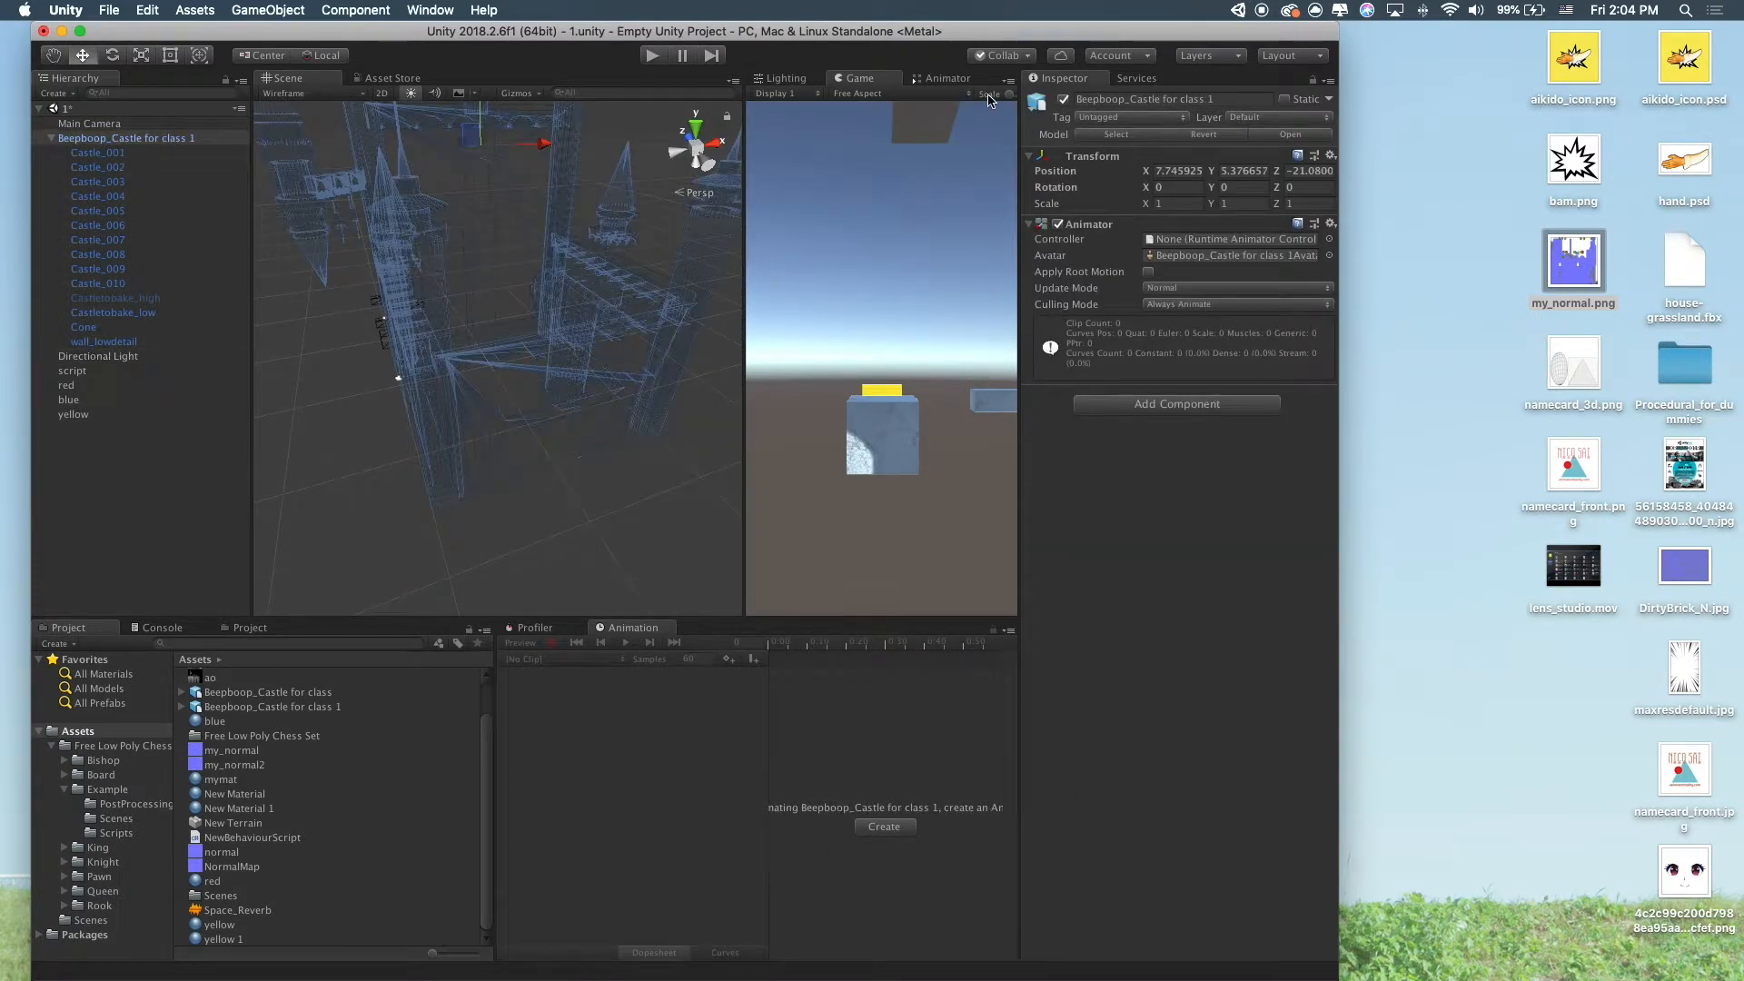
Compare the Game view's rendering statistics with Castletobake_high enabled and disabled, leaving it disabled and the statistics hidden
drag(743, 170, 461, 173)
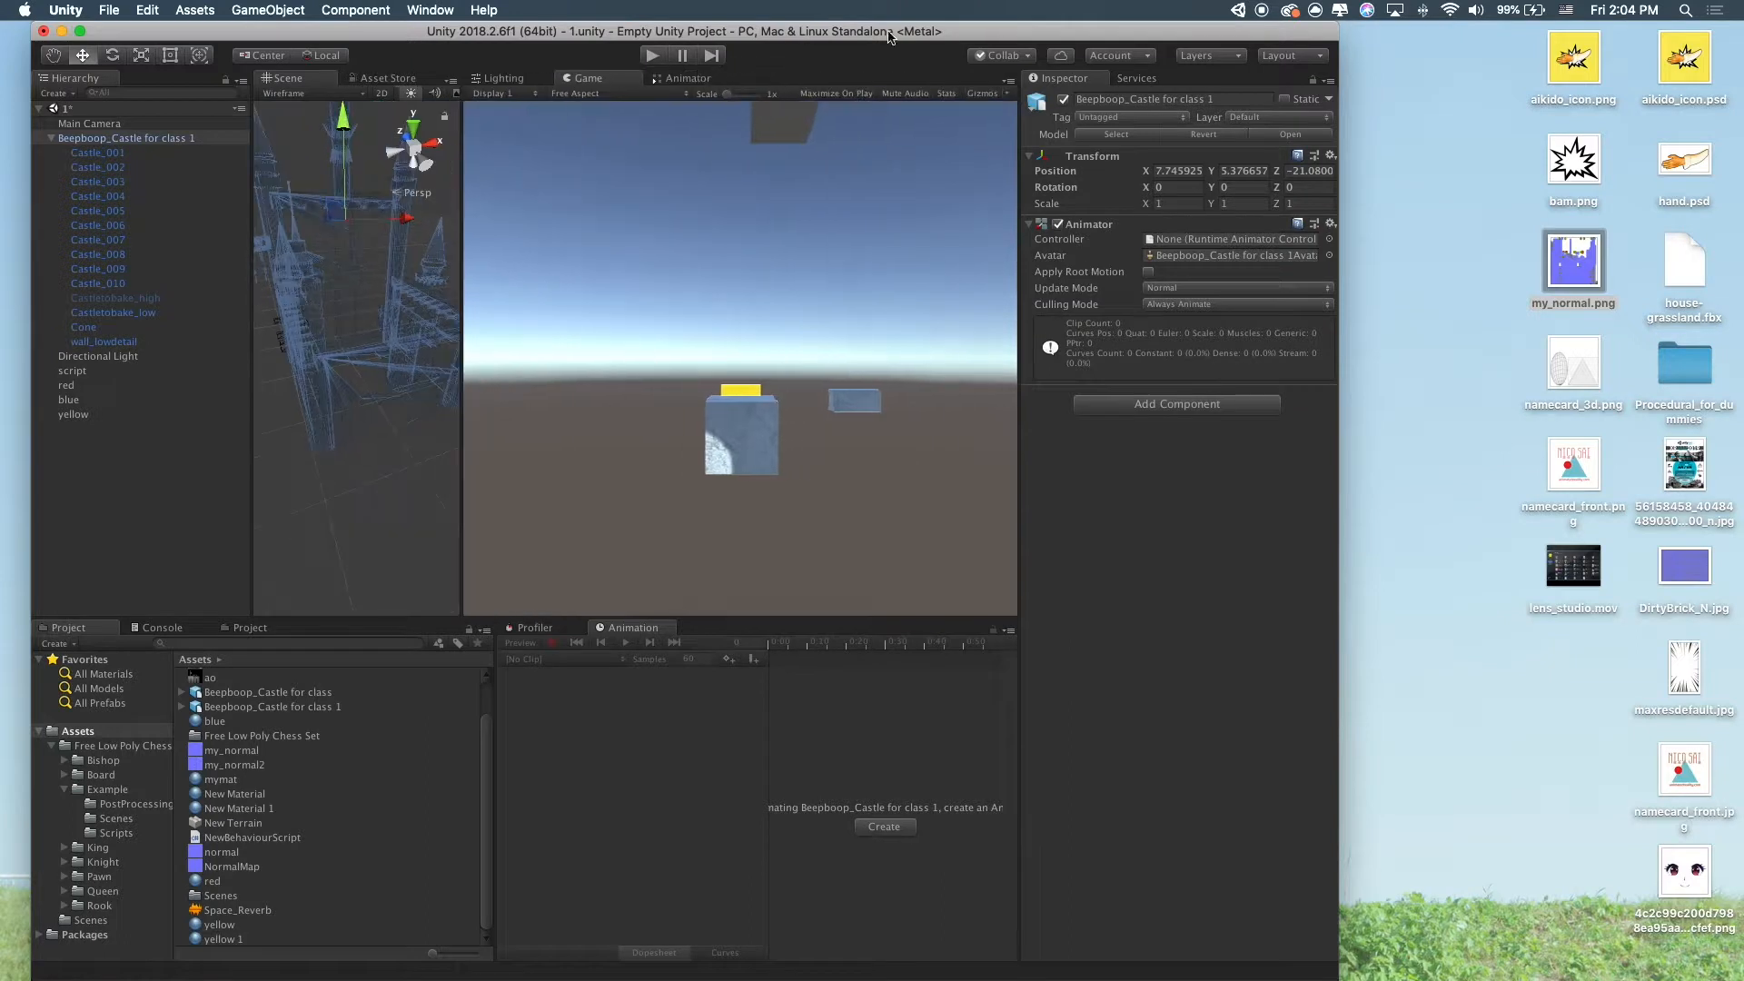
click(945, 94)
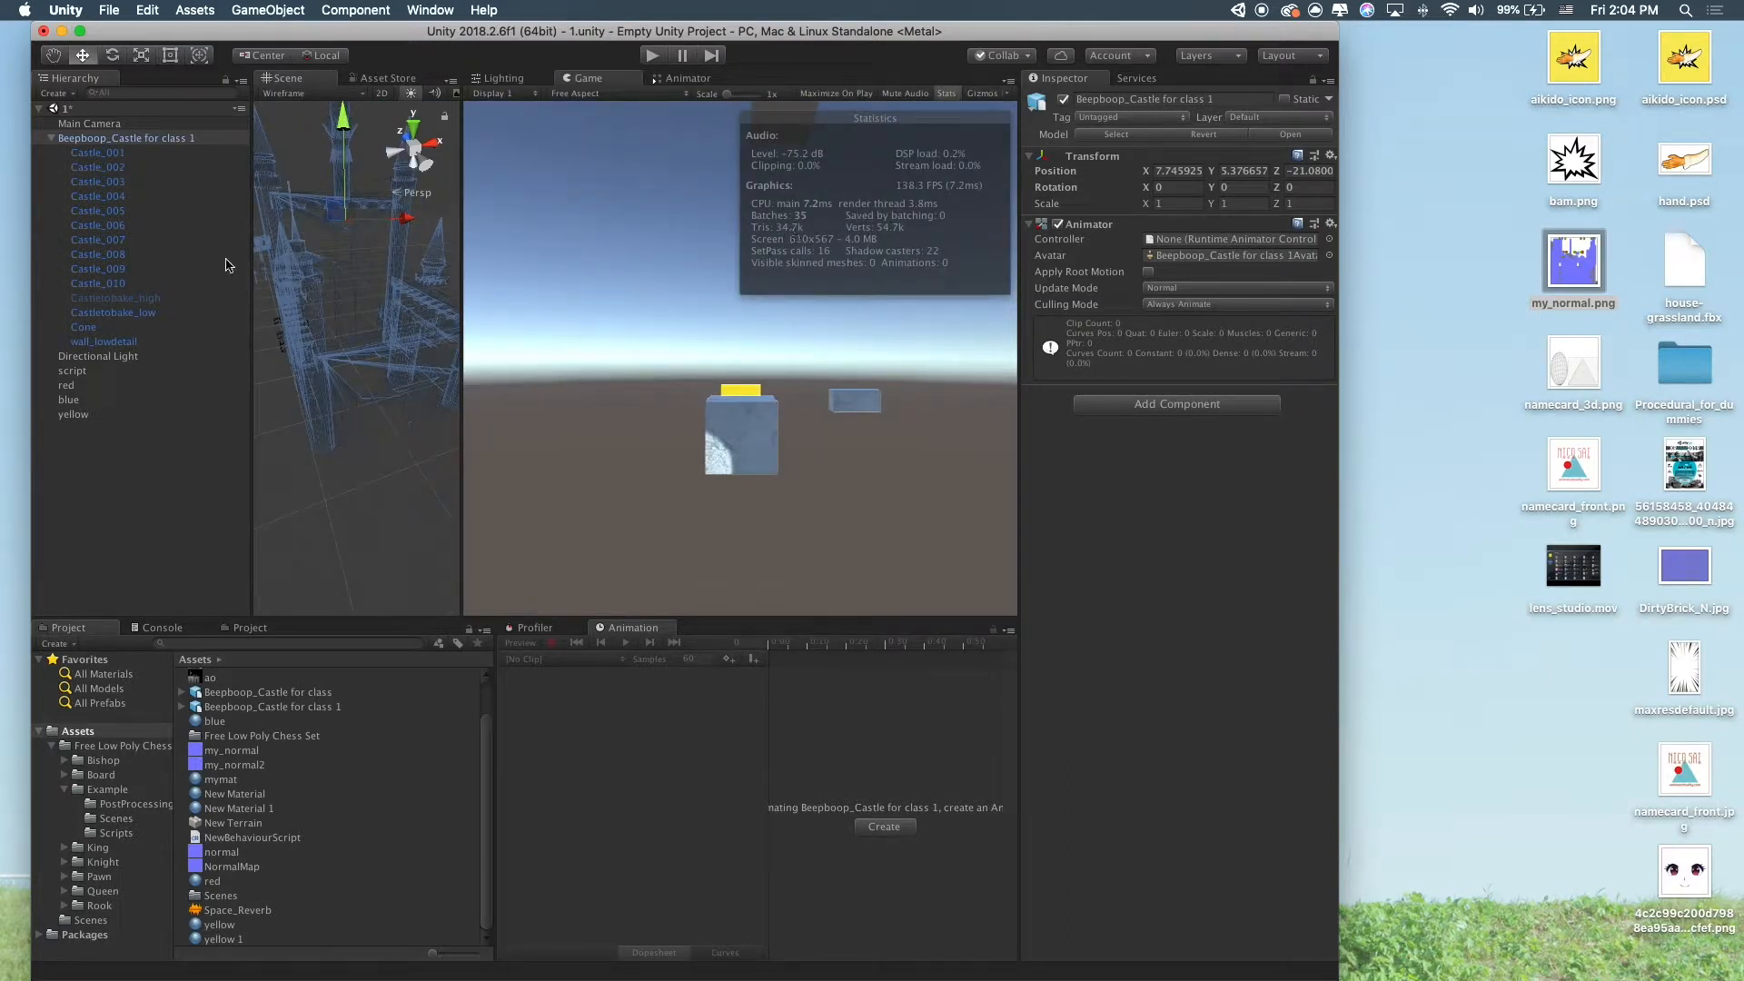
click(116, 298)
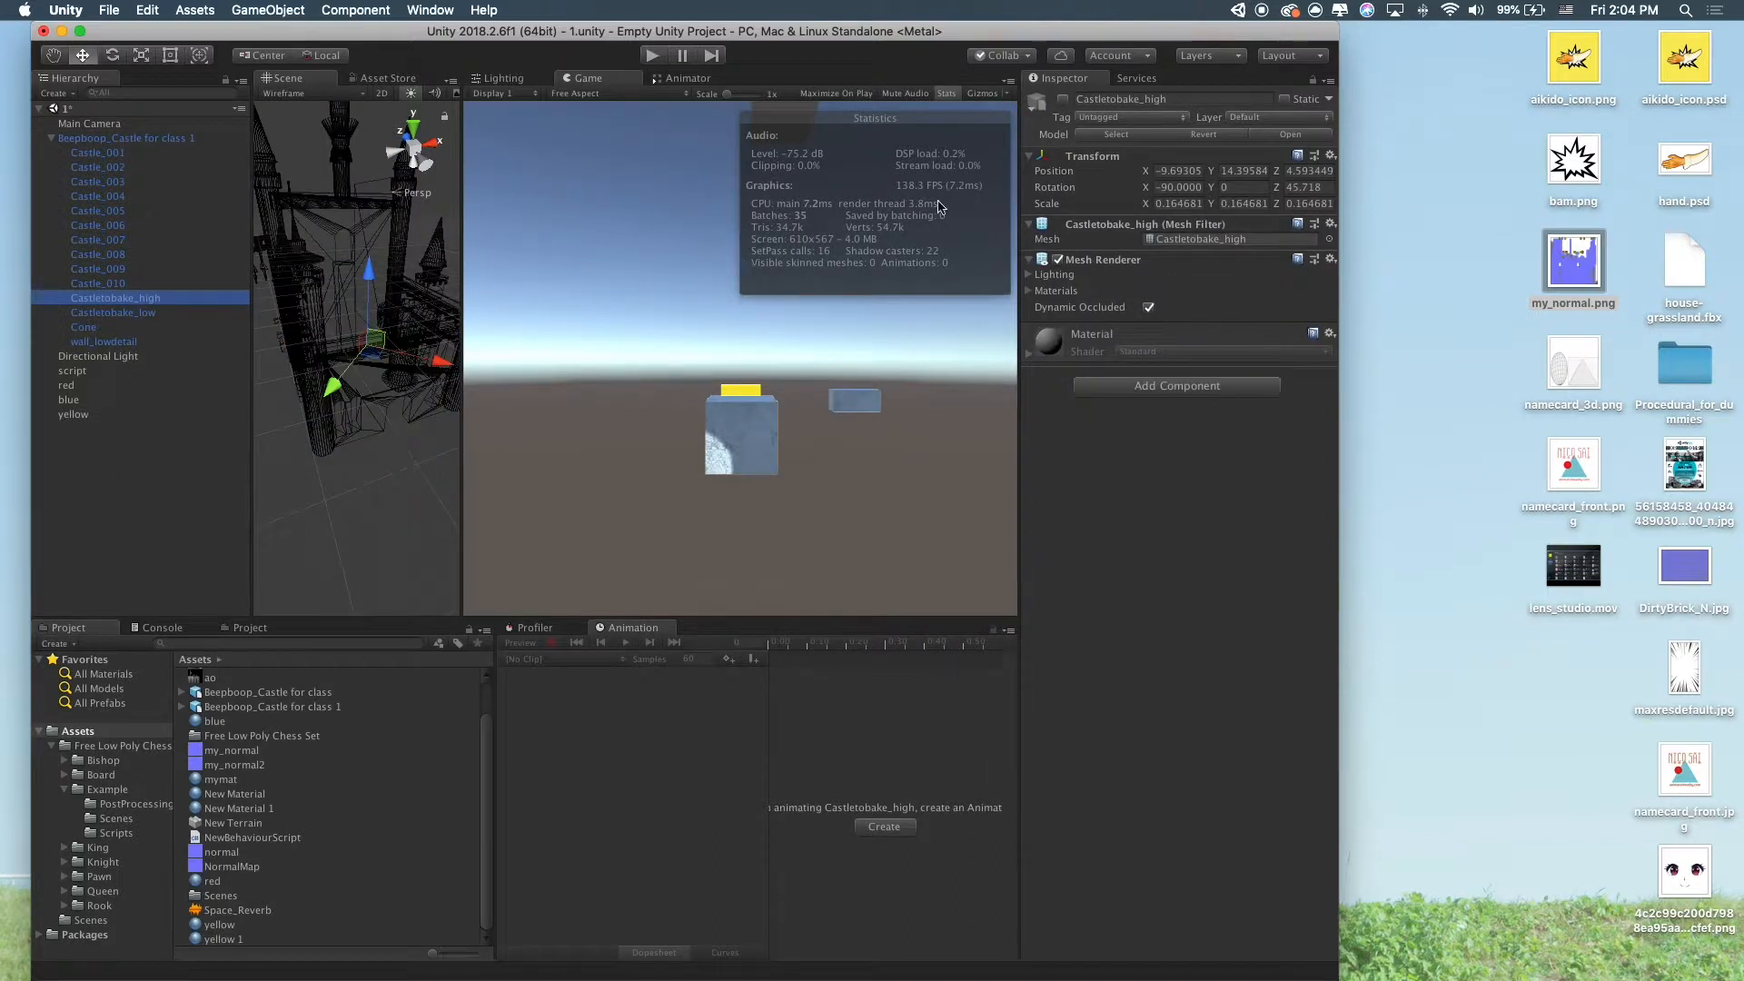
click(1064, 101)
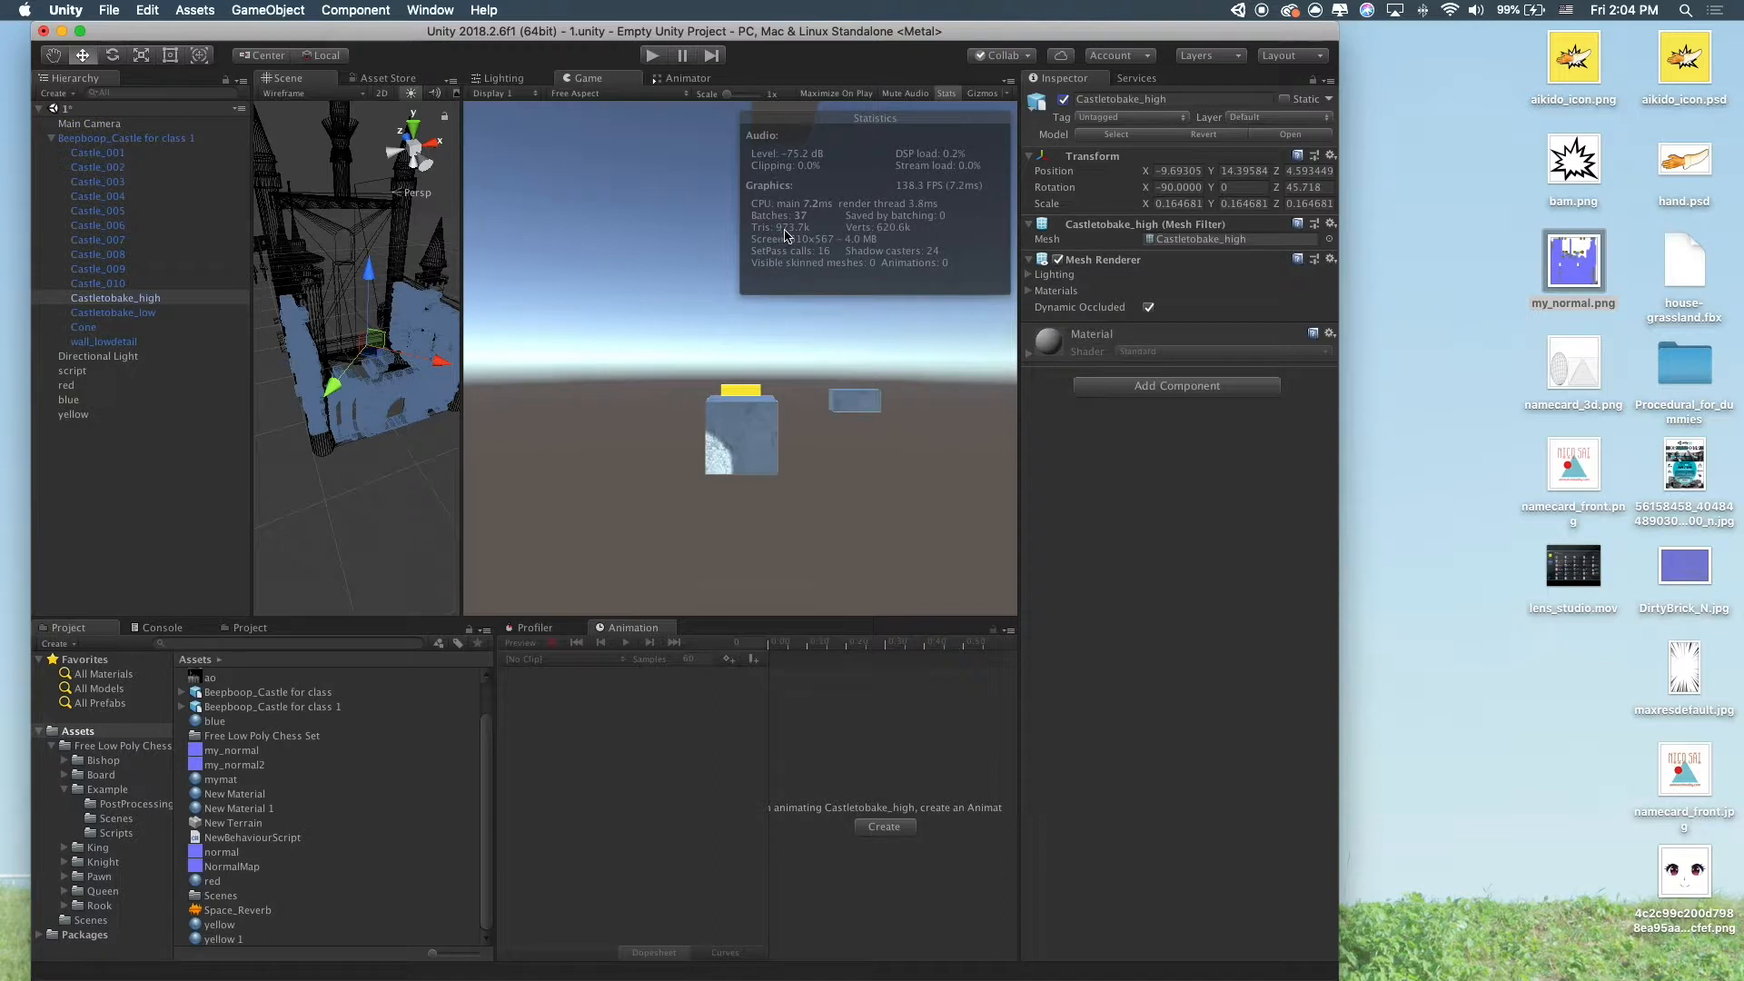
click(1064, 100)
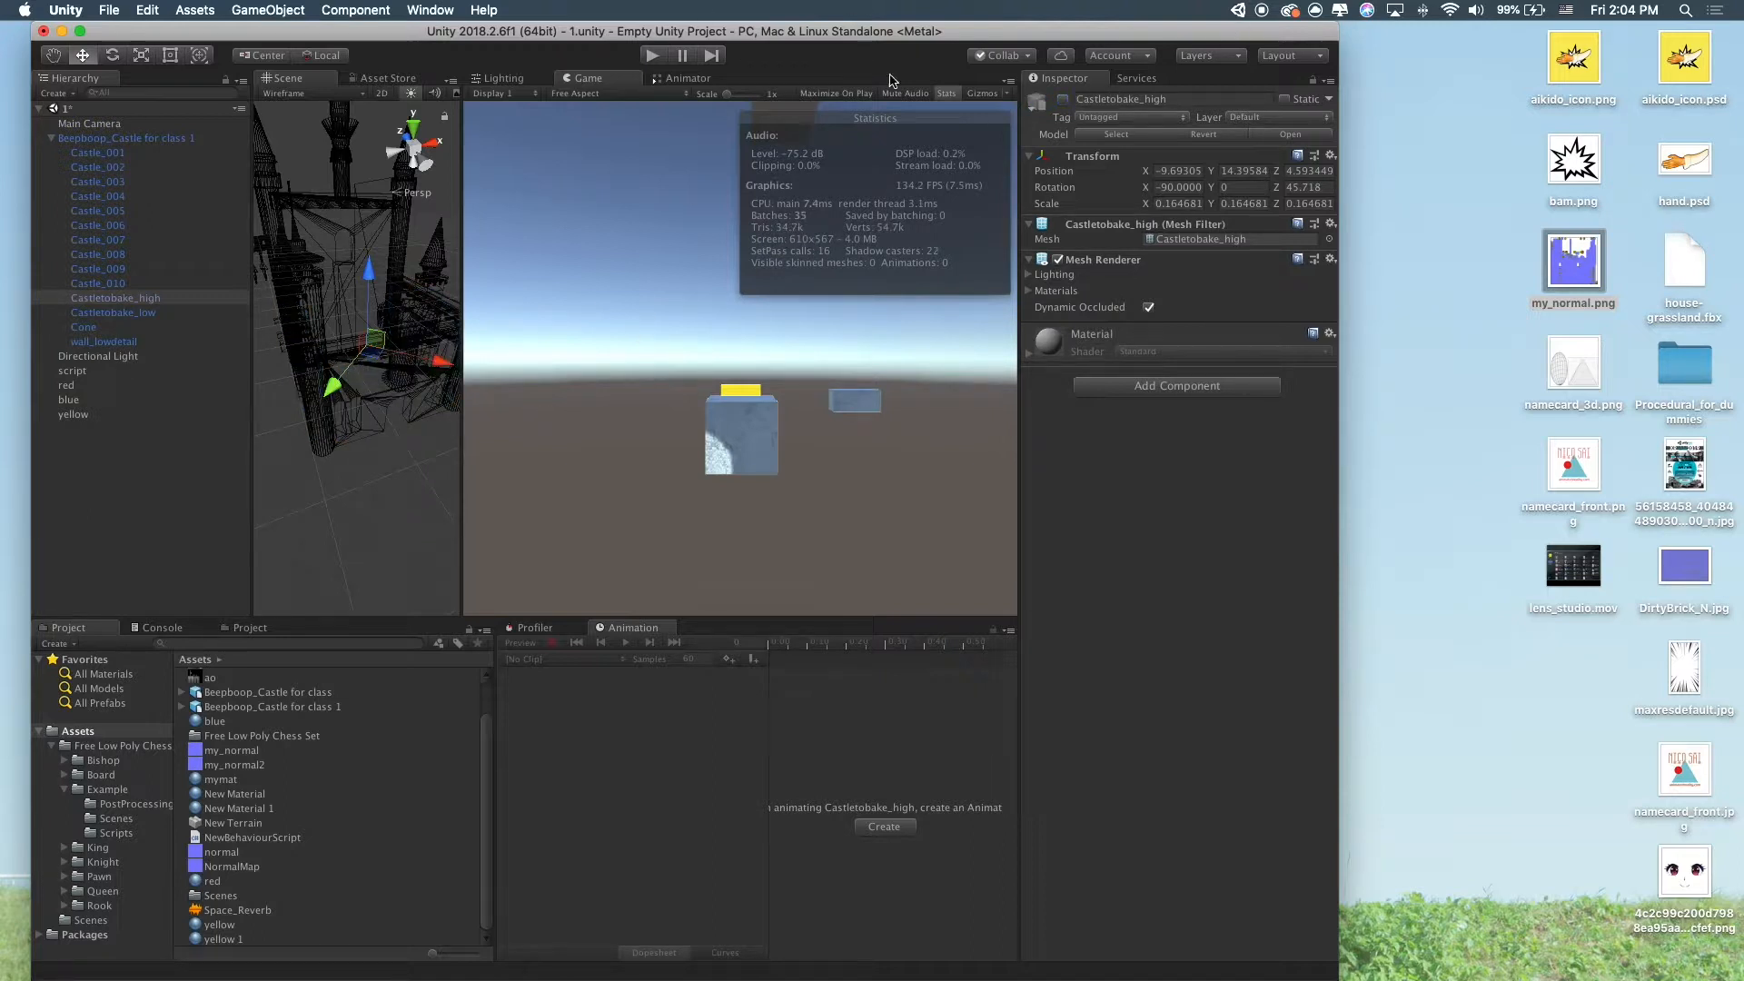
click(947, 93)
drag(461, 270, 833, 264)
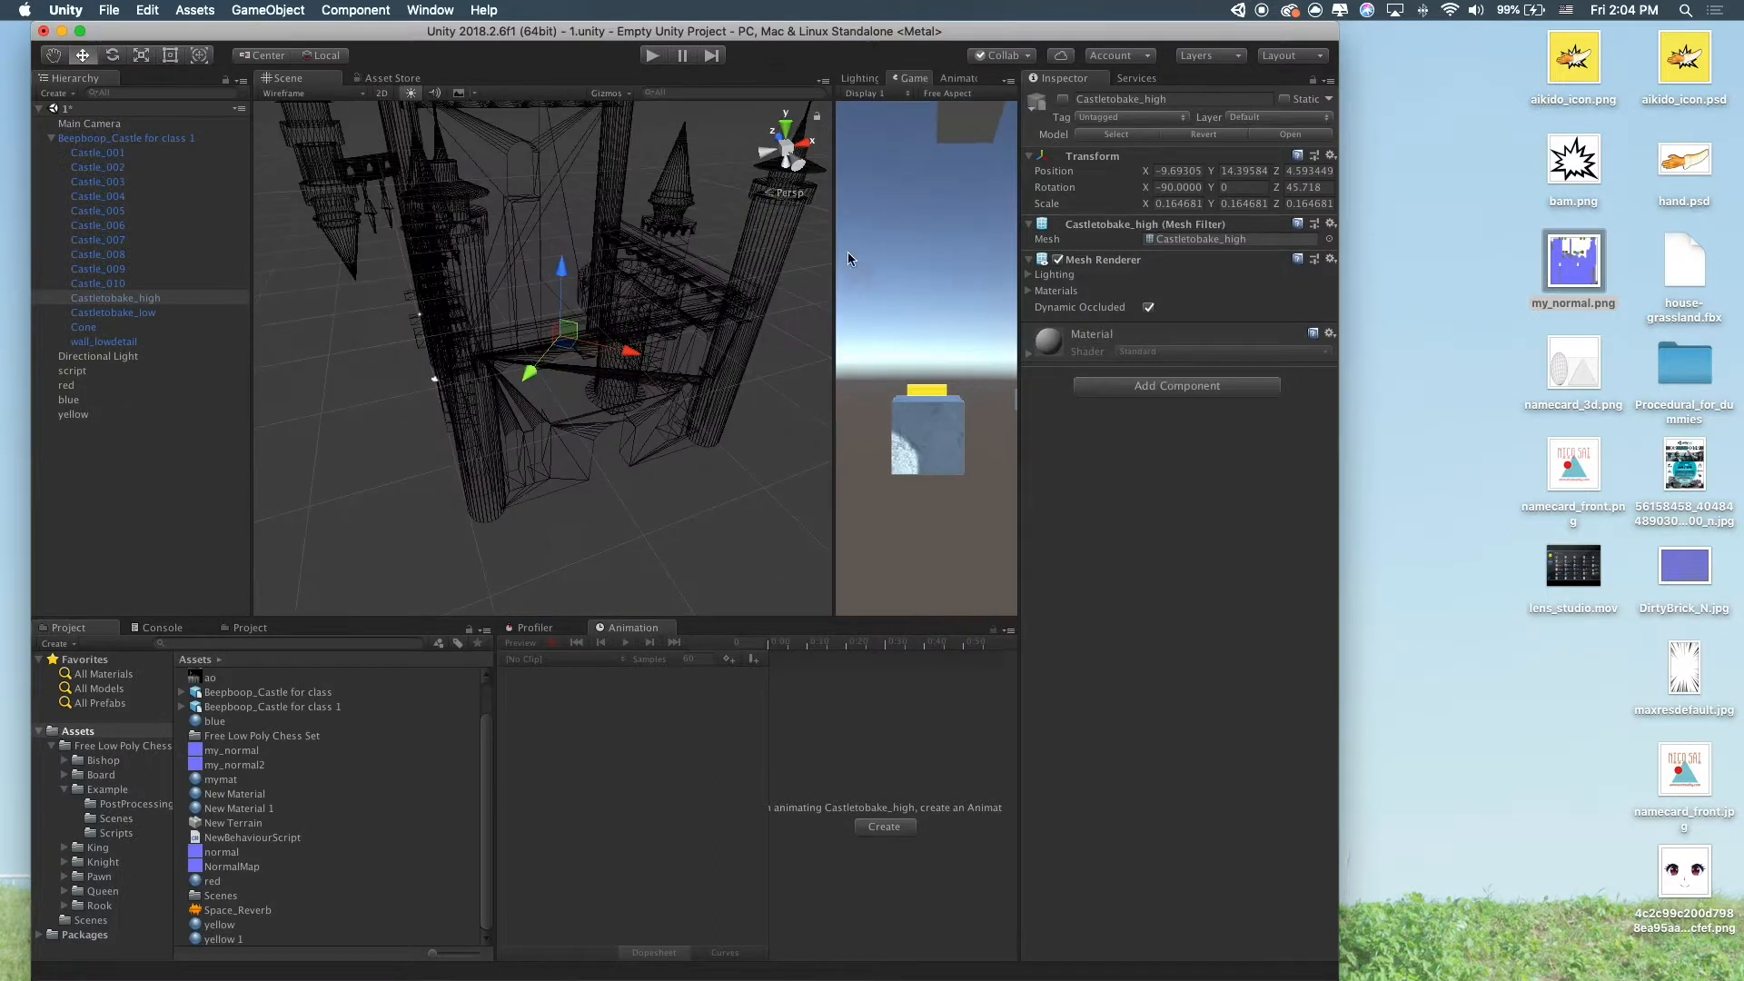
Return the Scene view to Shaded mode and inspect the castle walls and stairs from above
alt+drag(634, 292, 303, 120)
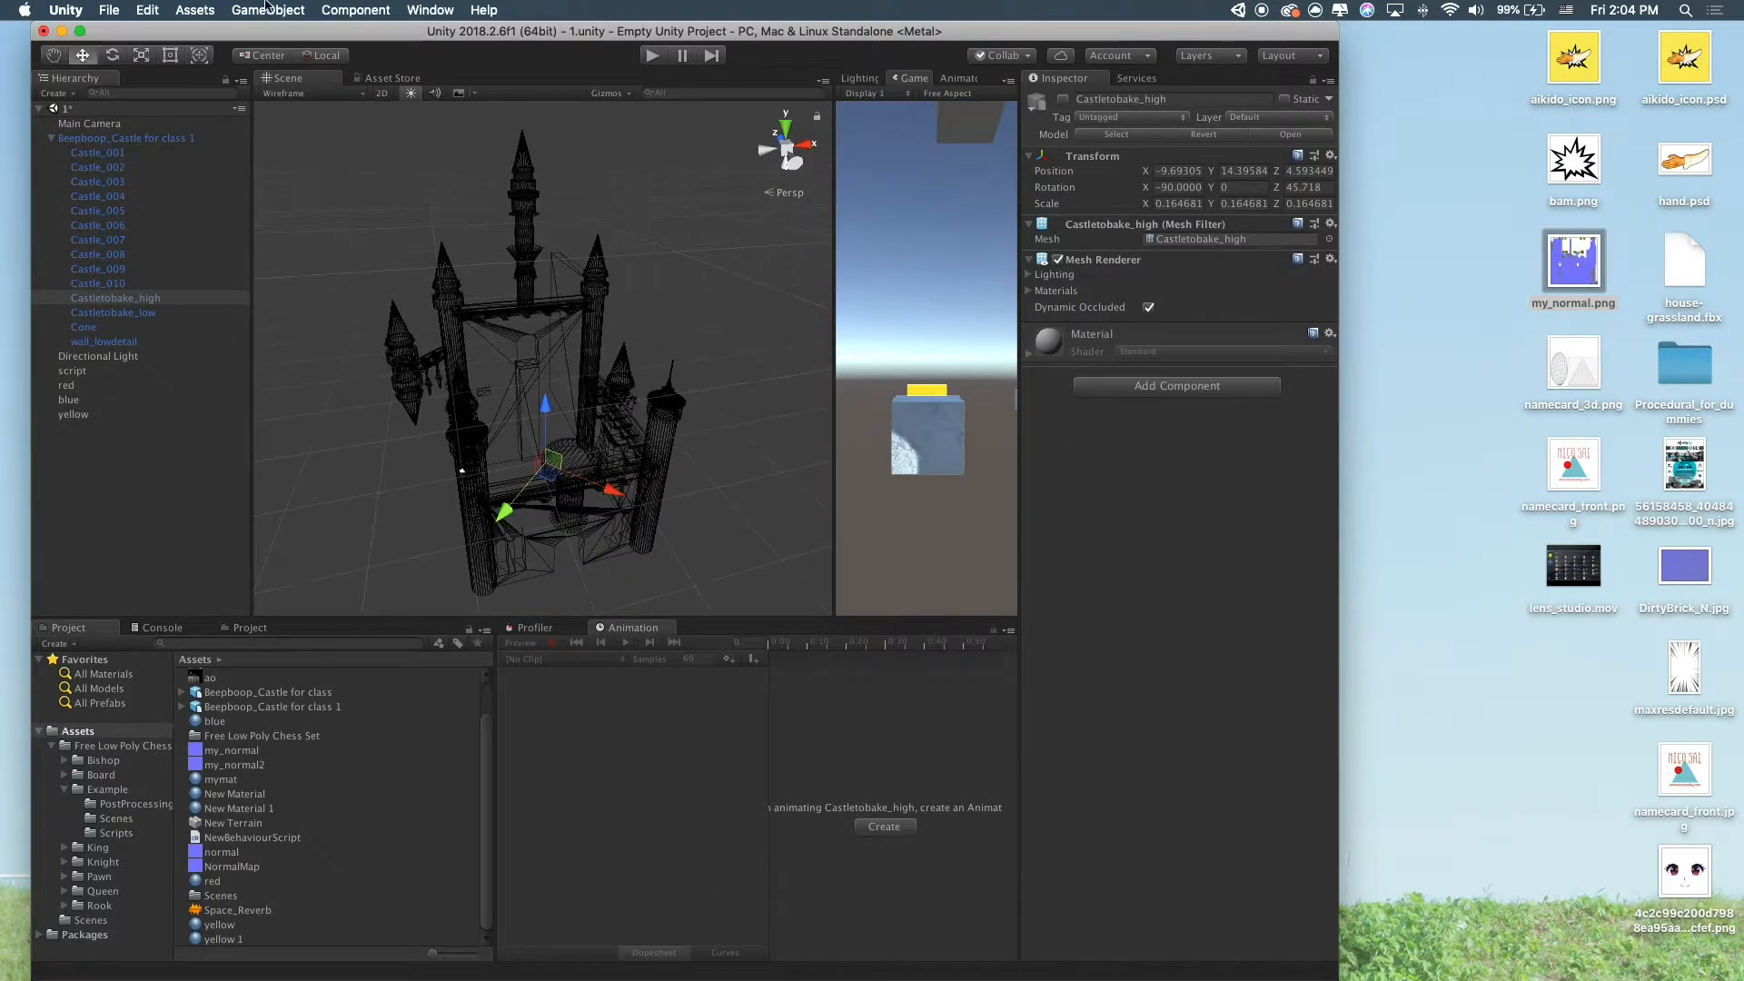
click(286, 91)
click(291, 120)
click(688, 385)
mouse_move(688, 385)
right_down()
mouse_move(509, 414)
mouse_move(611, 376)
right_up()
alt+drag(670, 368, 664, 436)
scroll(667, 436, up, 5)
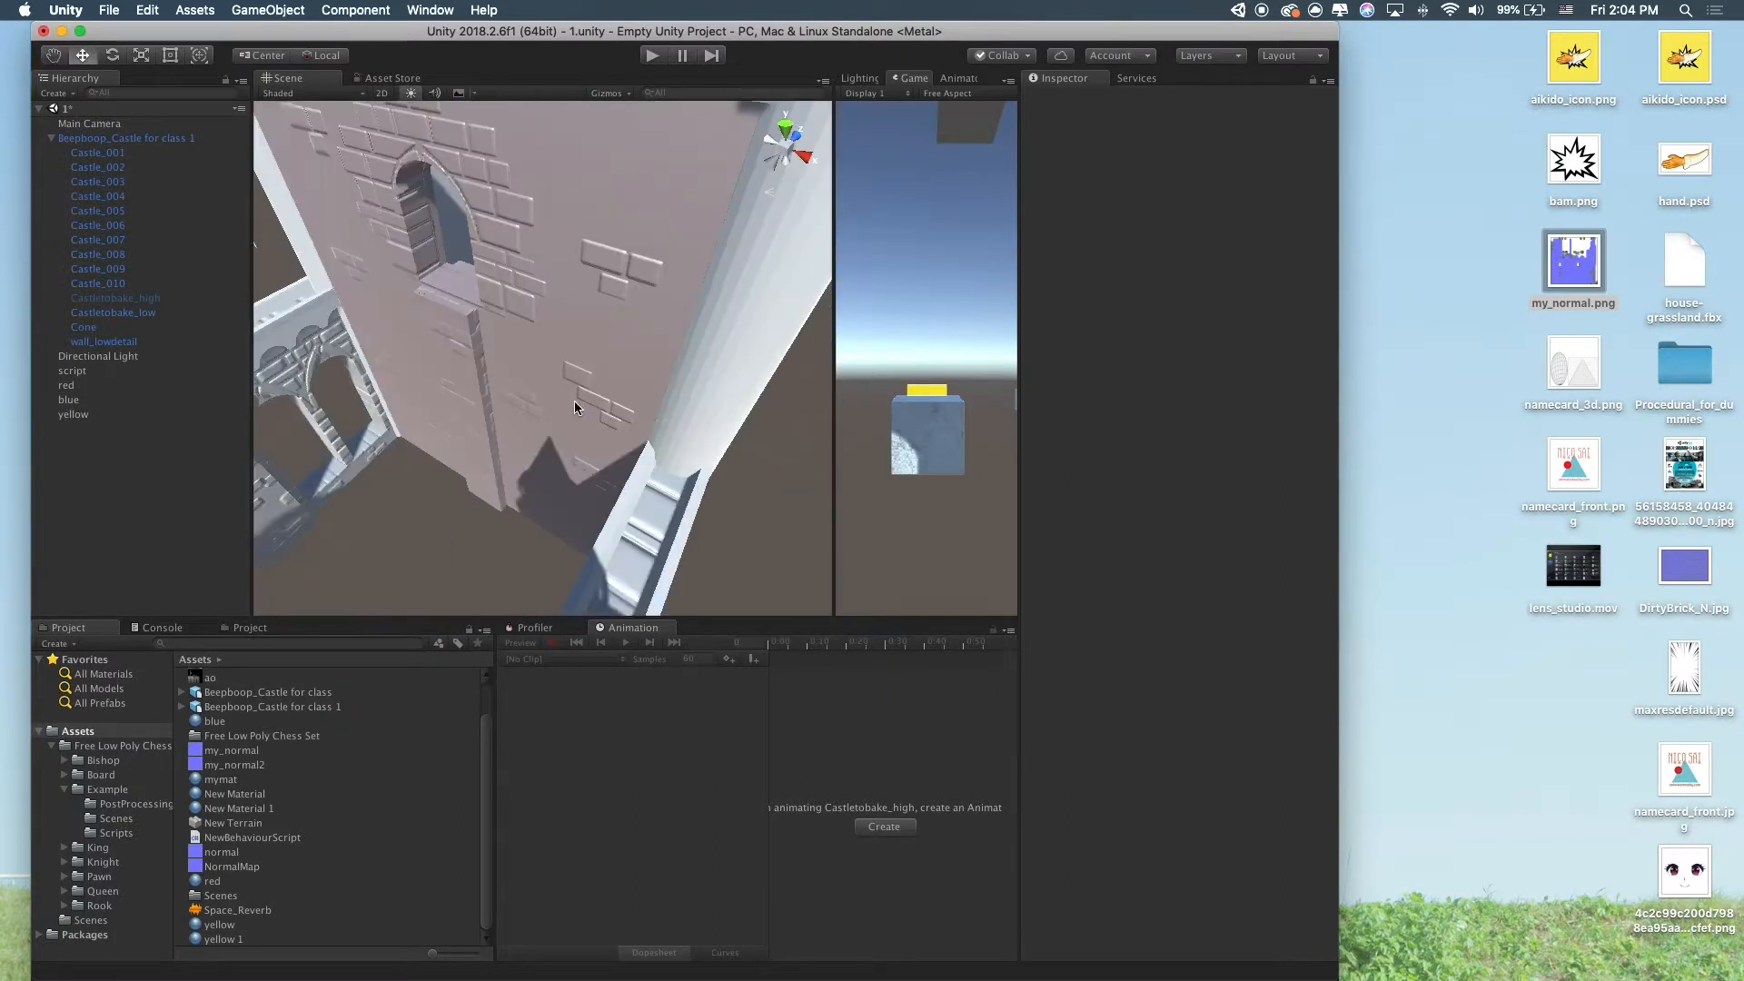
middle_drag(576, 405, 580, 343)
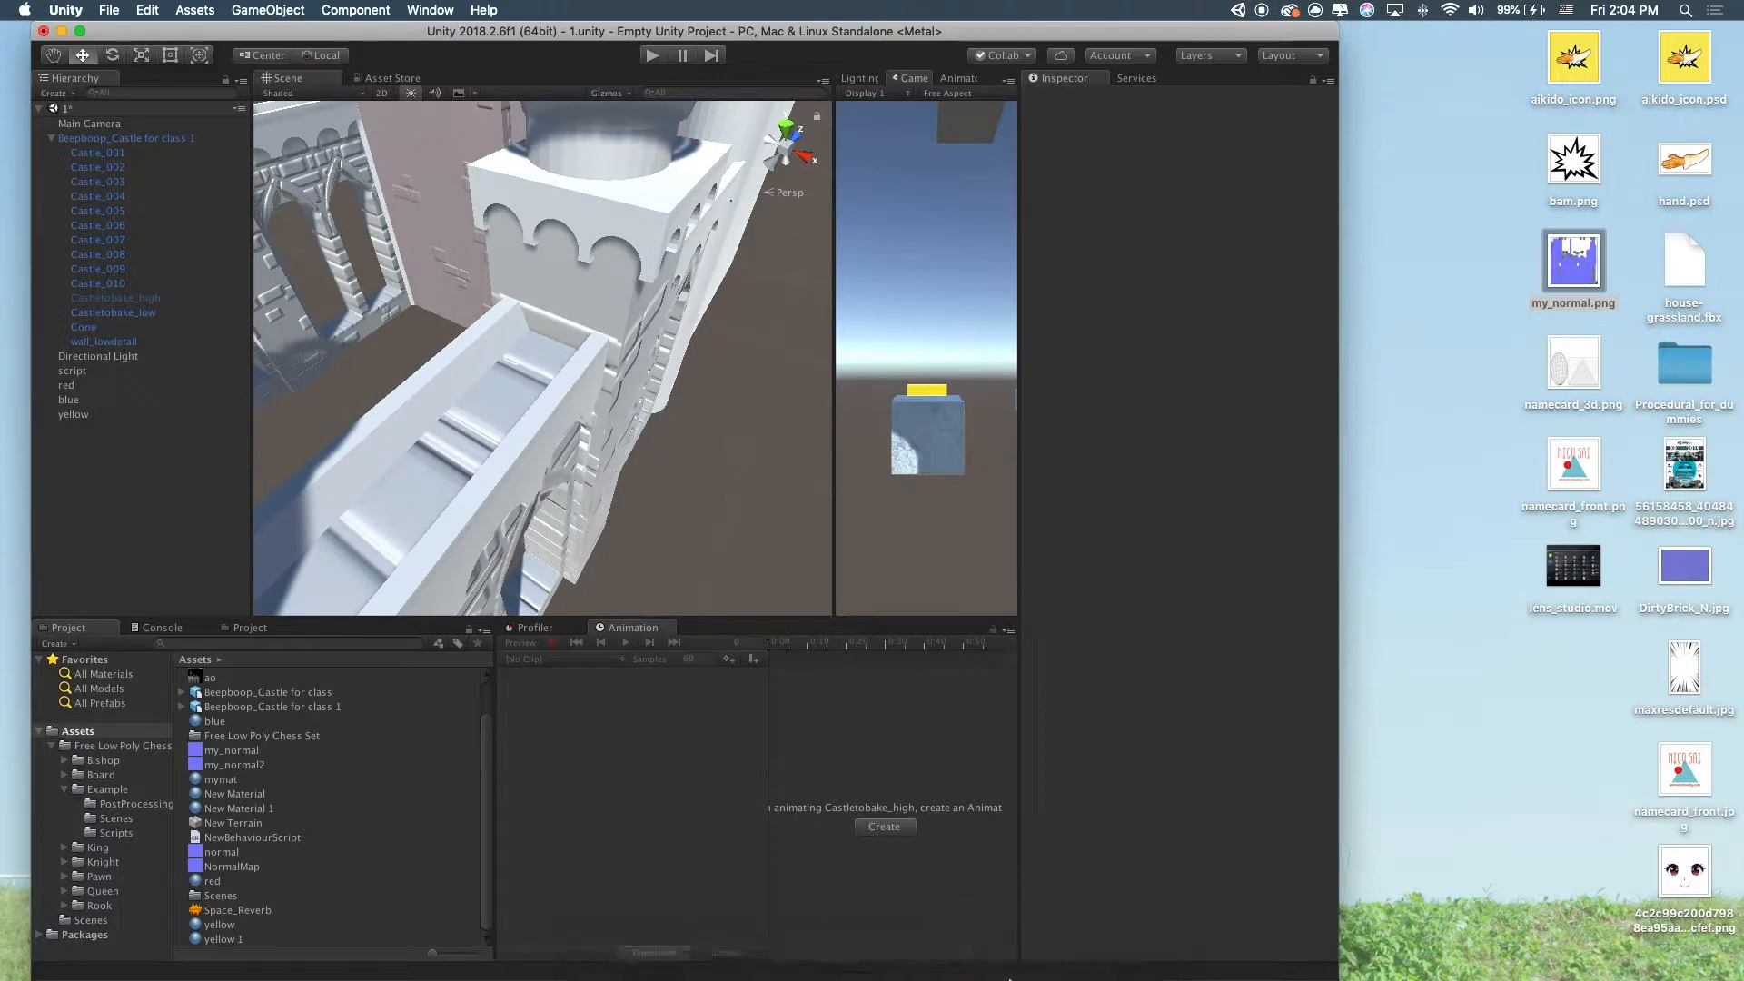
Switch to Blender and display the brick castle in solid shading, viewed from the front
click(1090, 956)
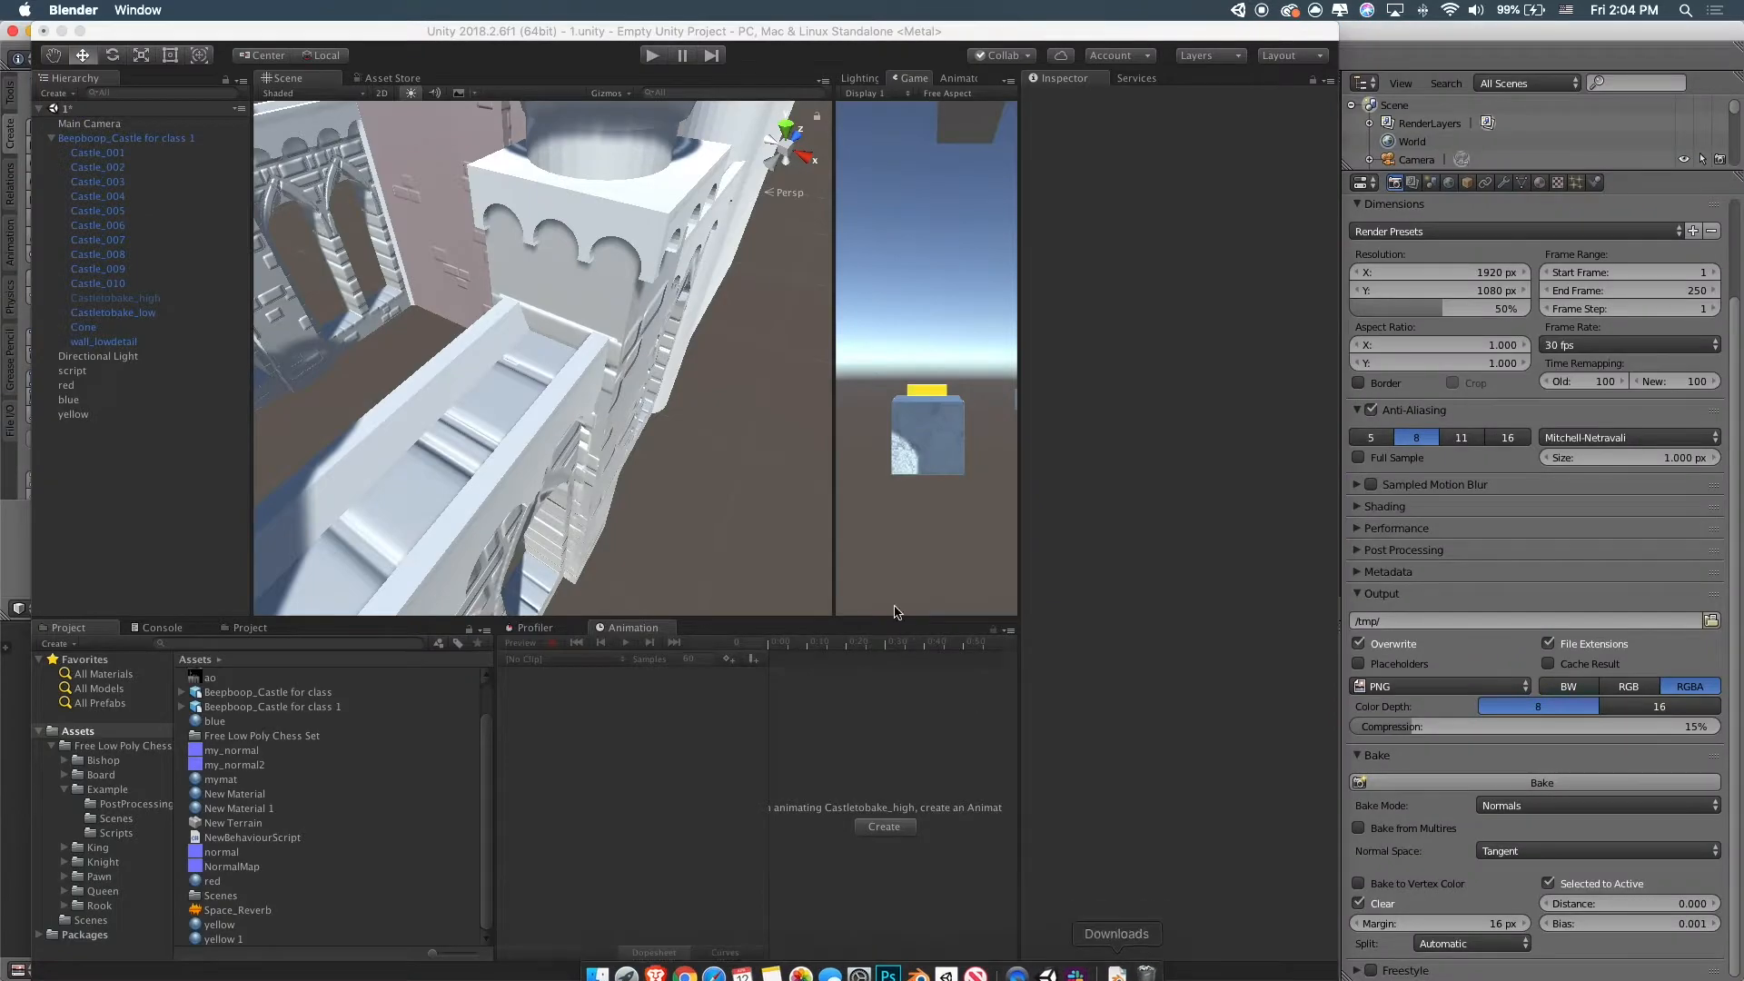
click(1603, 38)
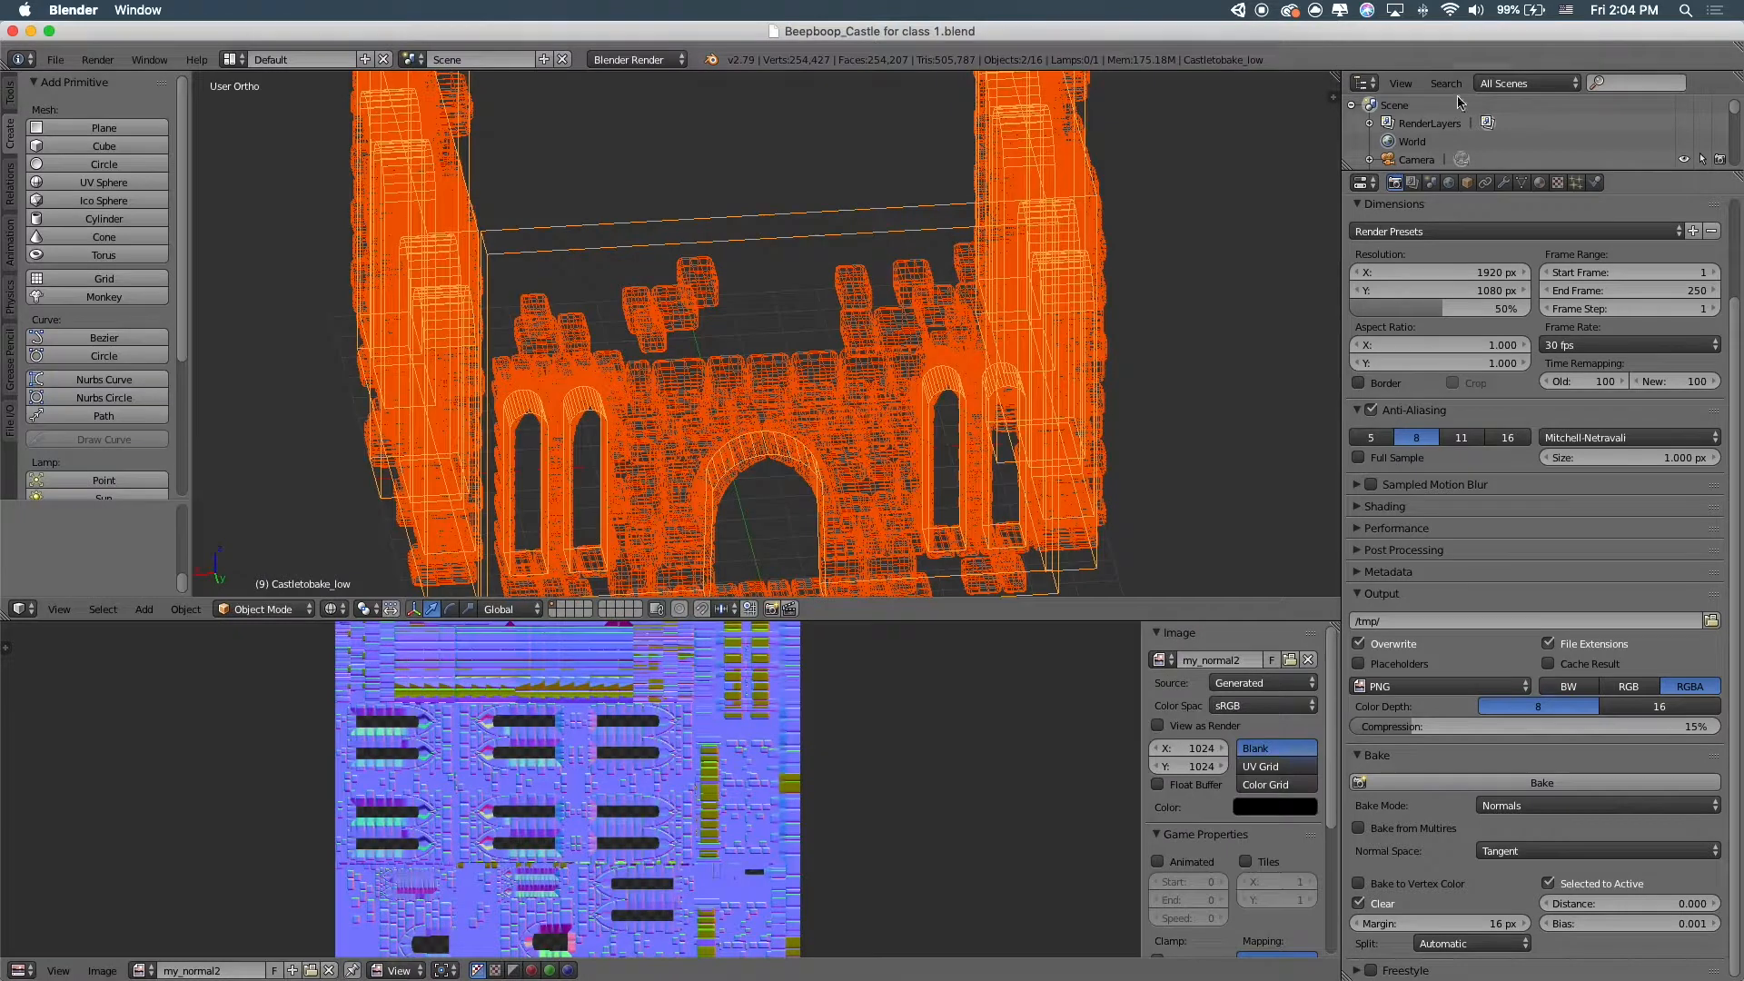
key(z)
scroll(895, 448, up, 4)
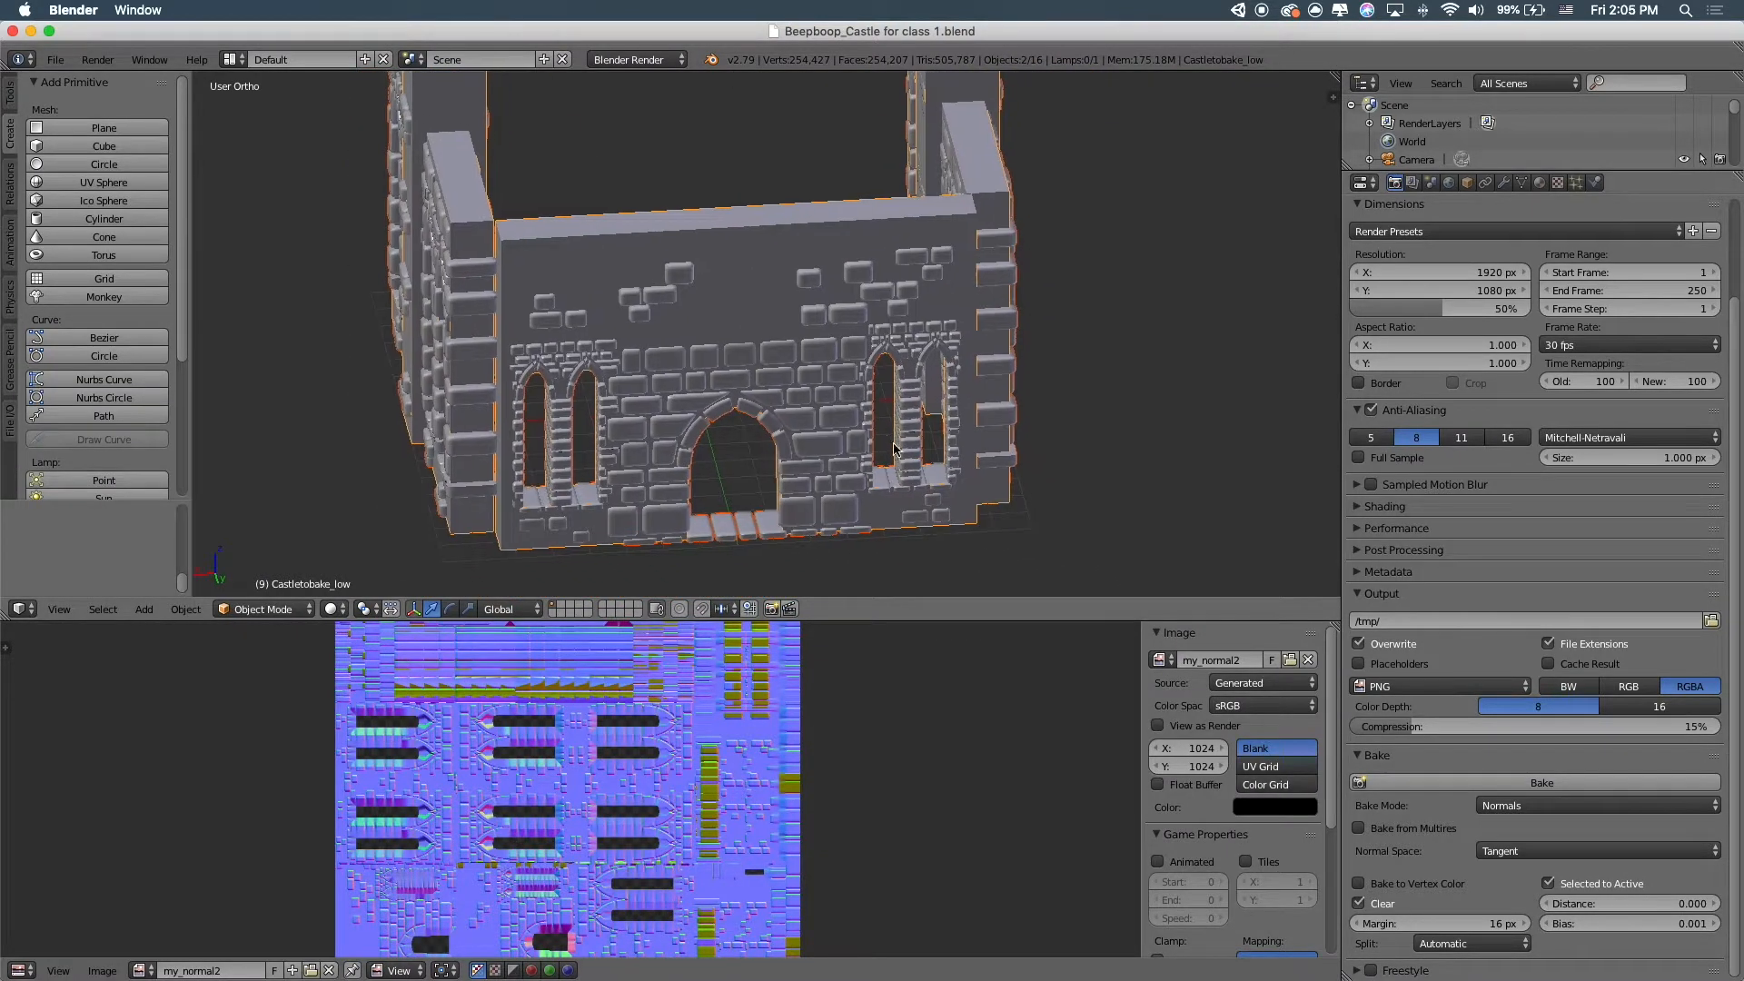
middle_drag(952, 465, 926, 465)
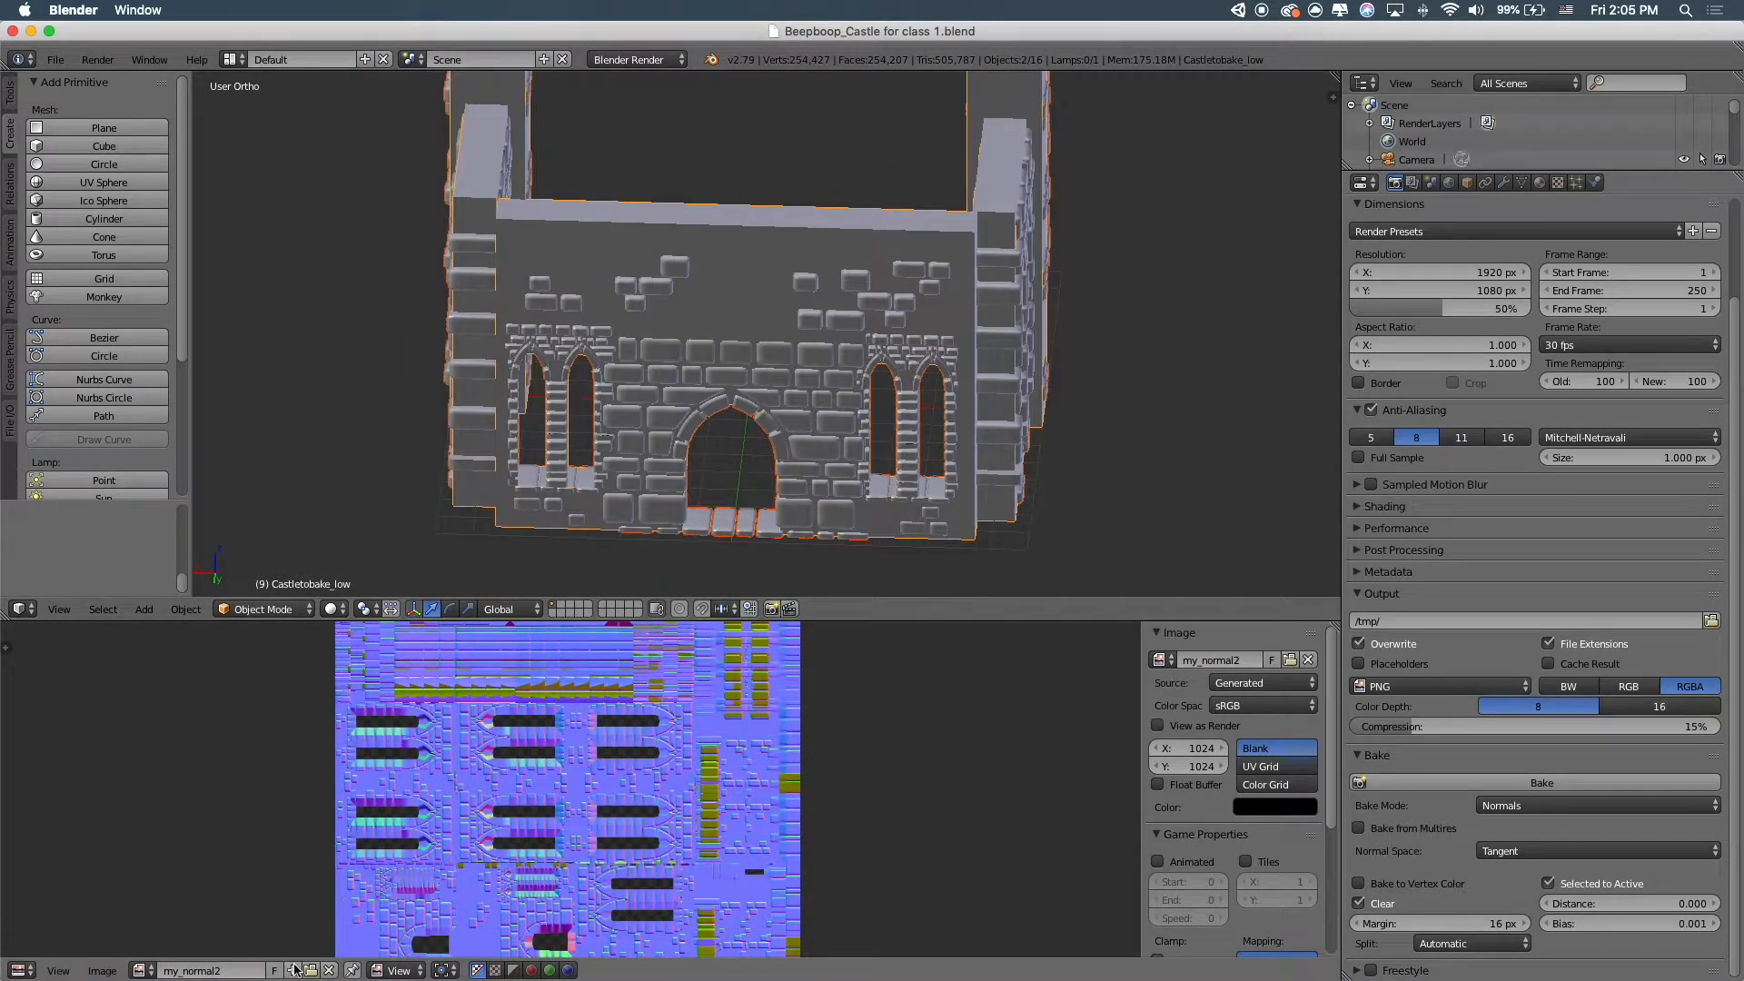
Create a new blank 1024 × 1024 px image named my_ao
click(291, 969)
click(353, 817)
text(my)
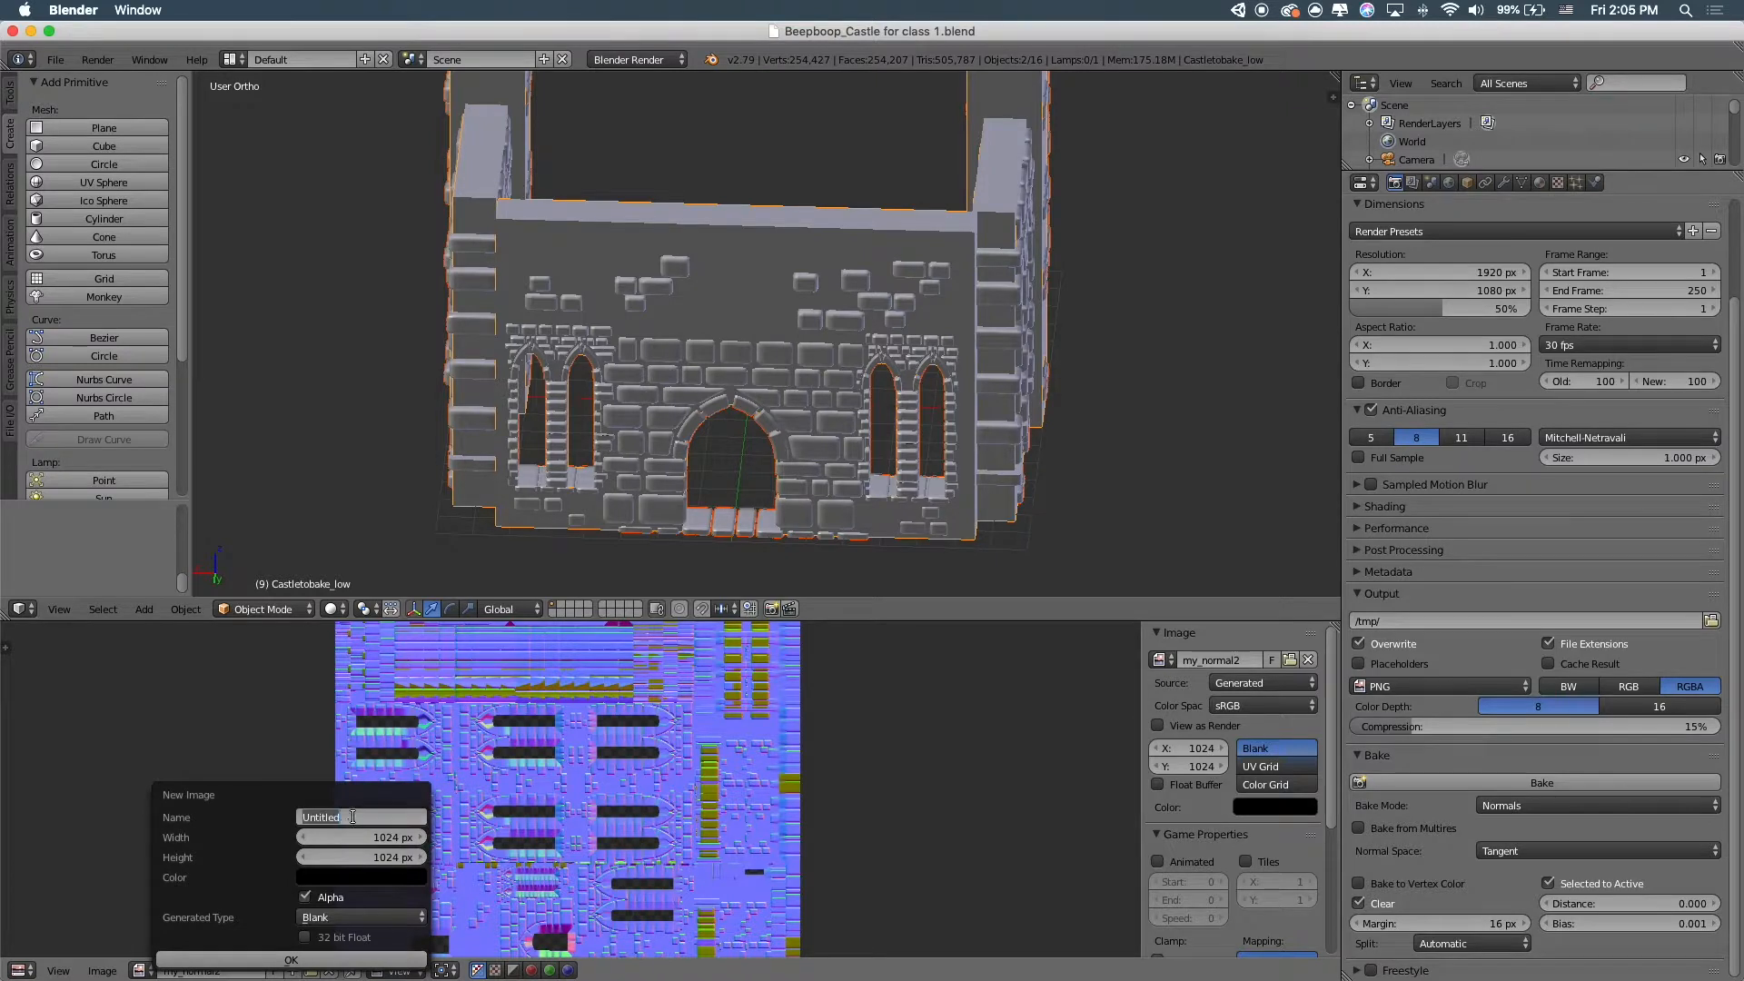
text(_ao)
key(Return)
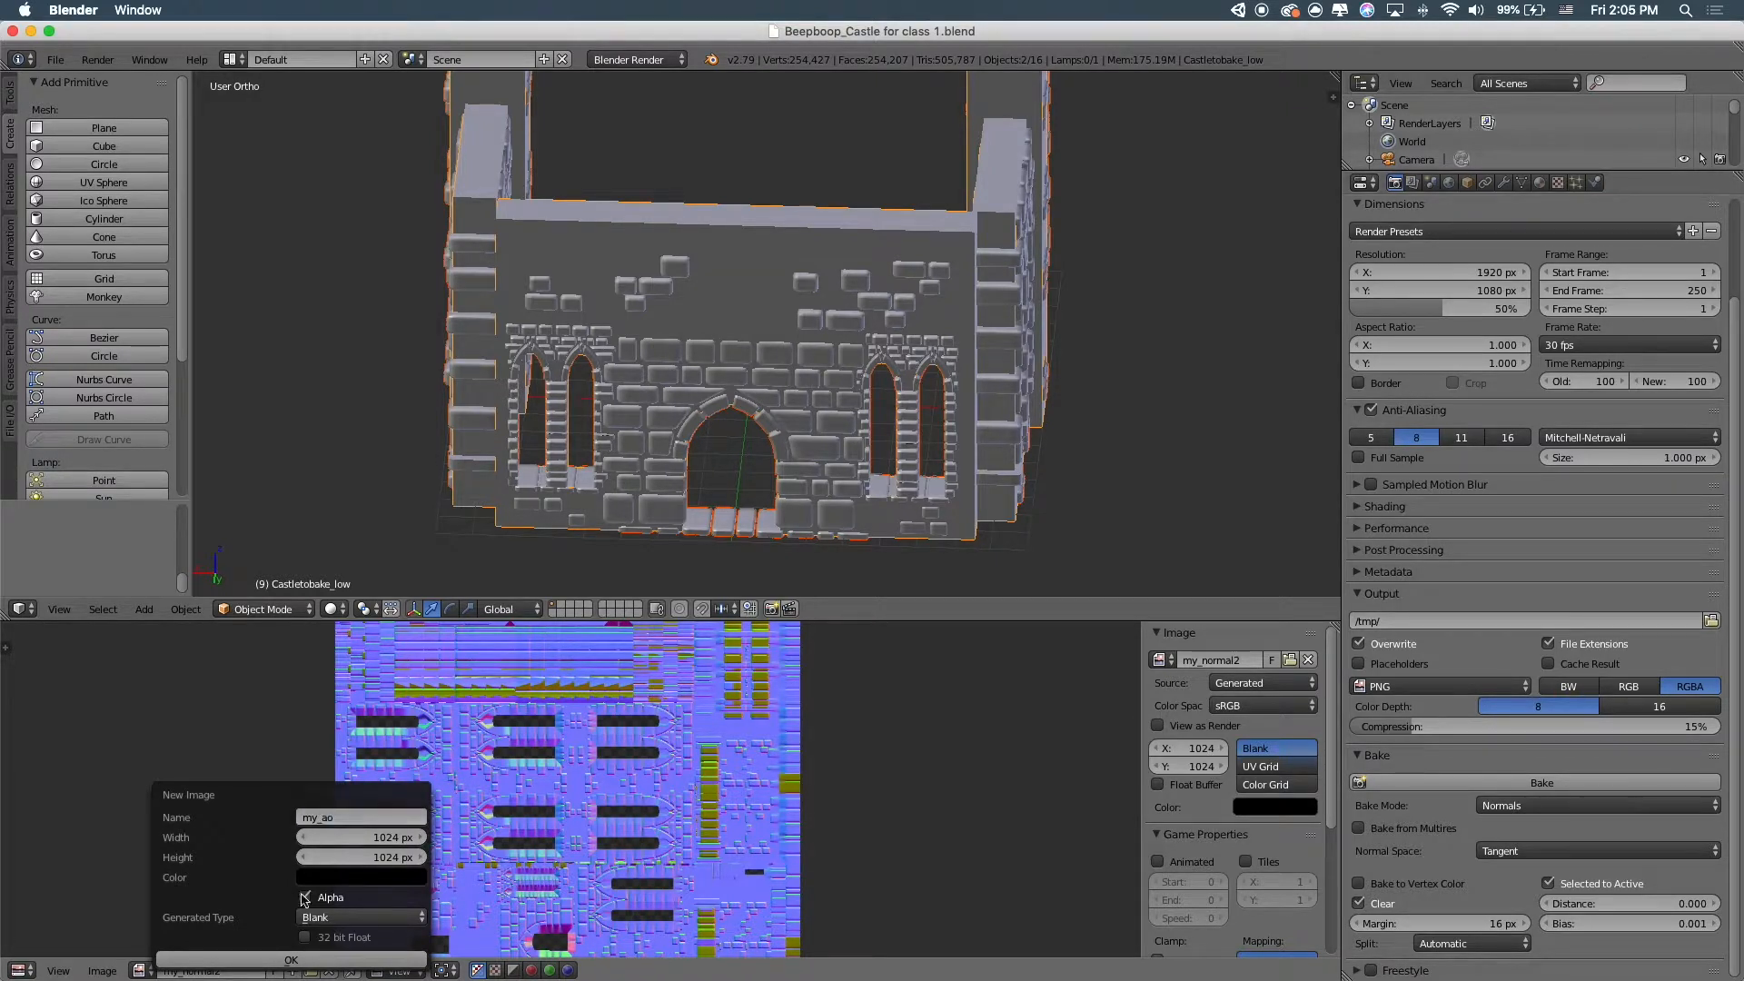
click(291, 958)
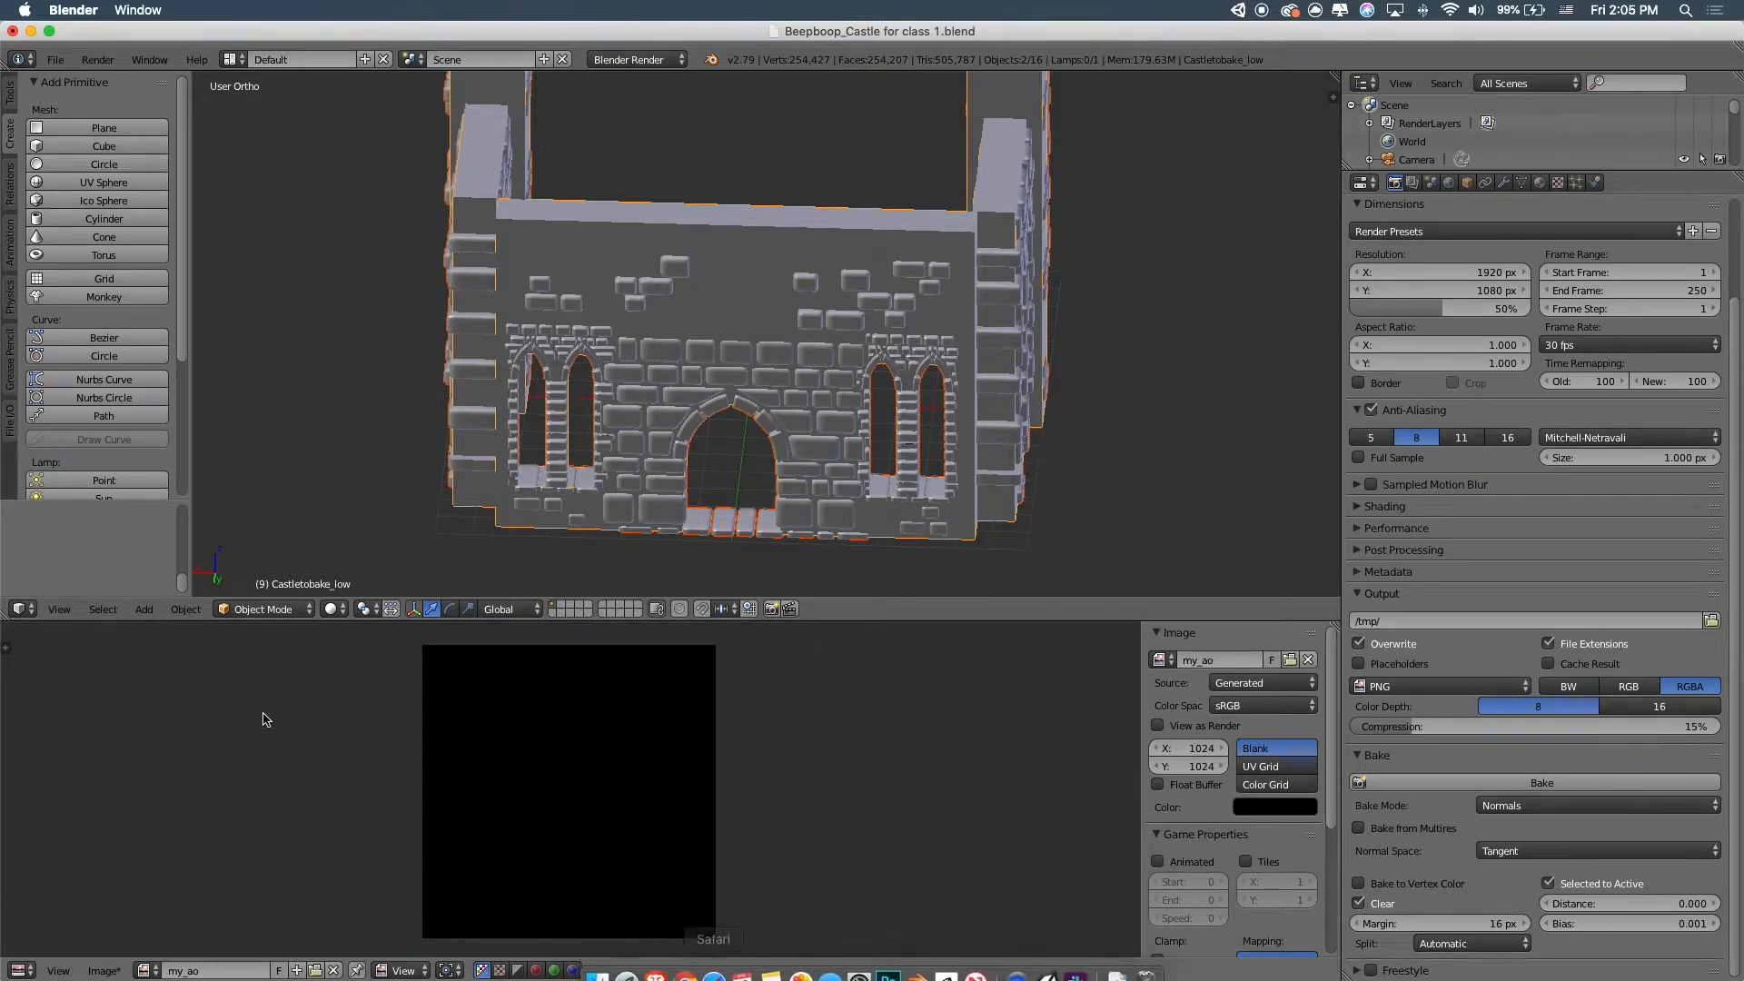
scroll(592, 468, up, 1)
Switch to Safari, search Google Images for skyrim, and open the first image of the village path
mouse_move(594, 972)
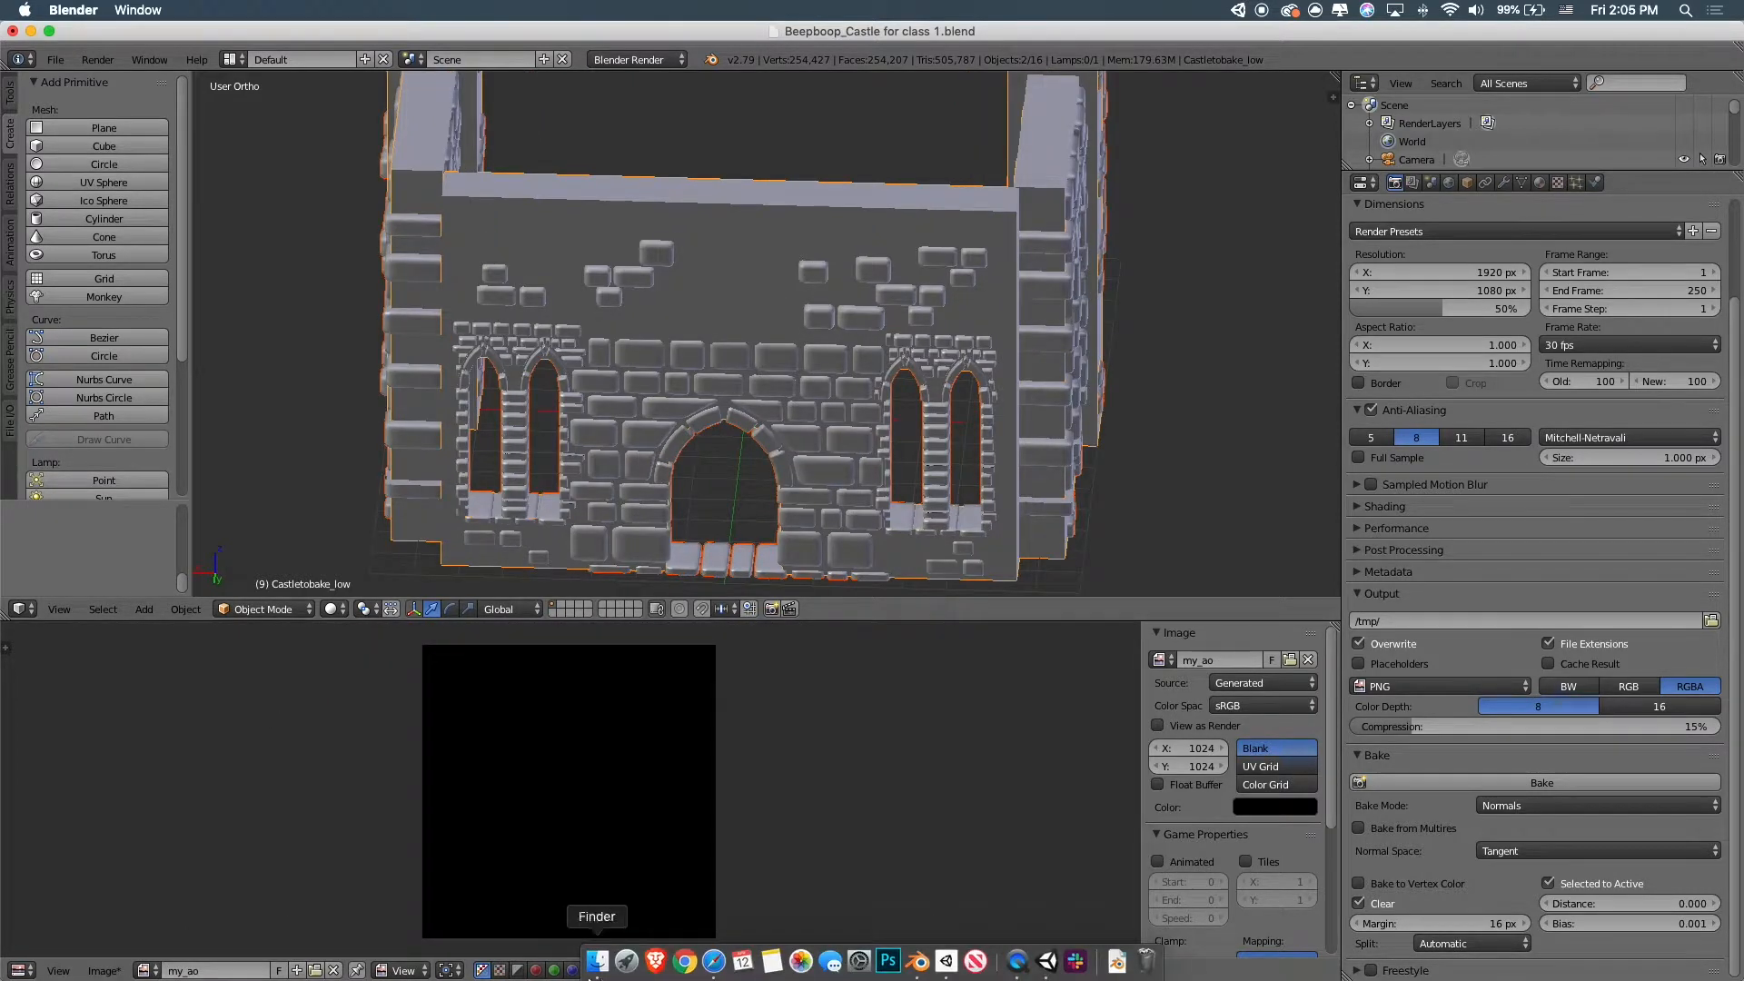
click(714, 963)
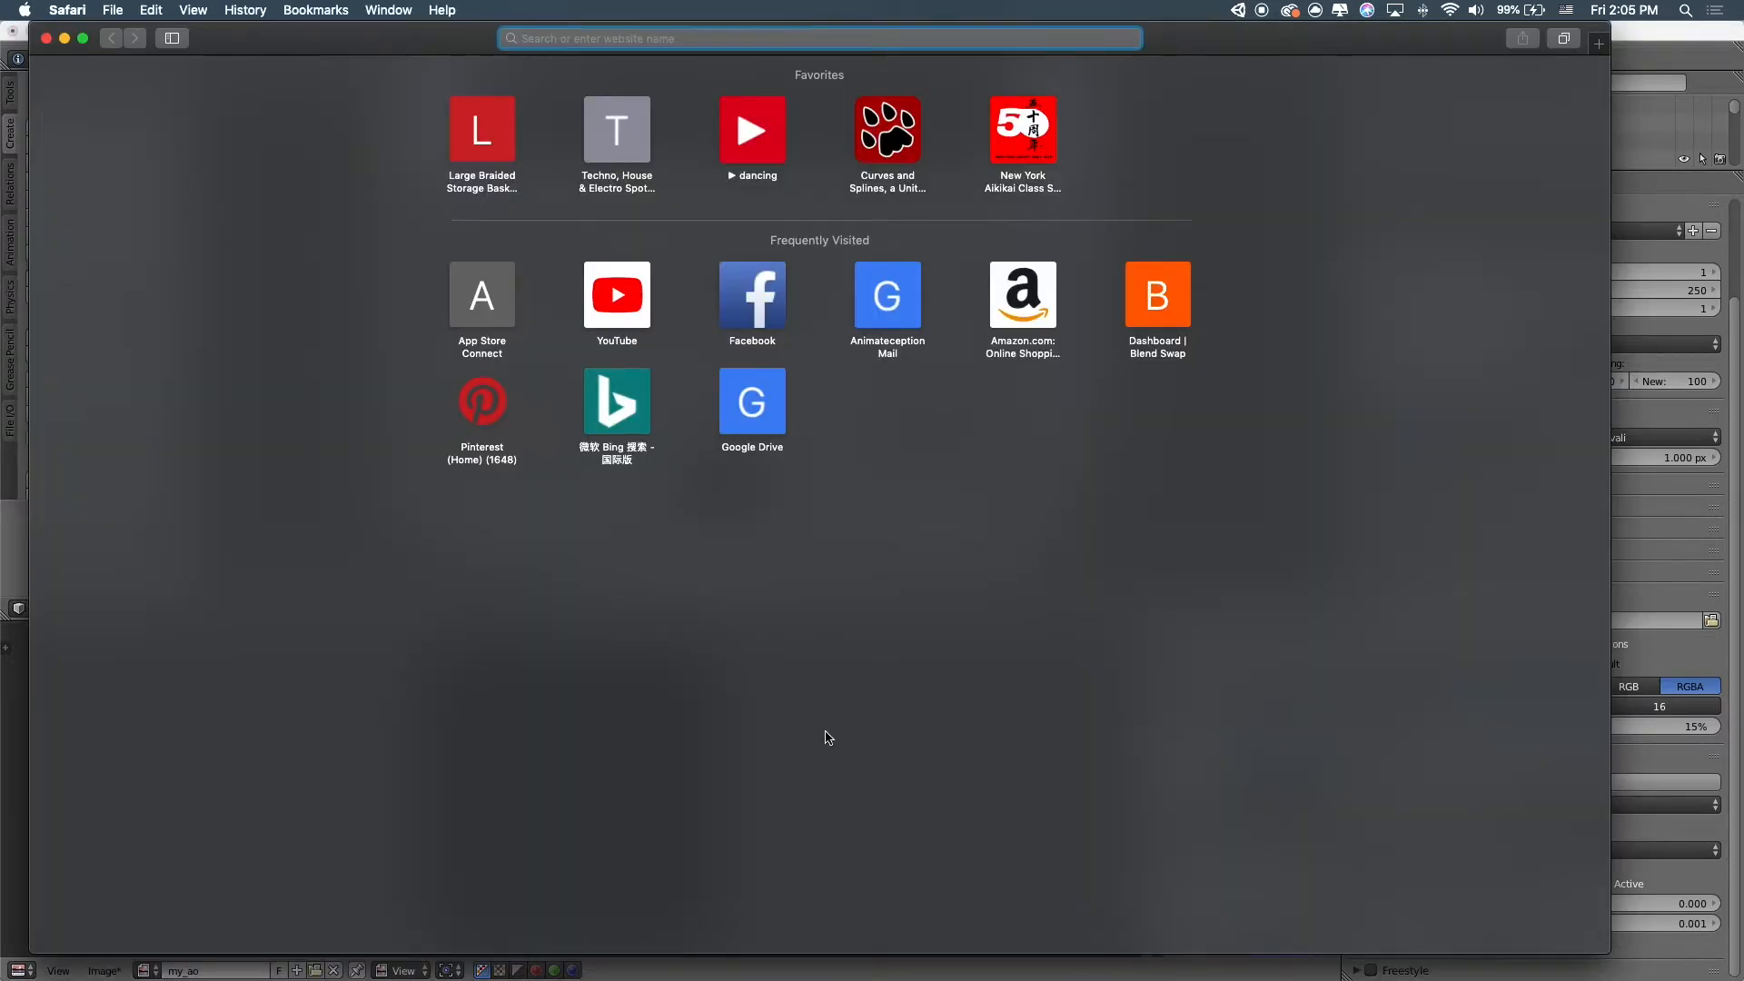
text(skyrum)
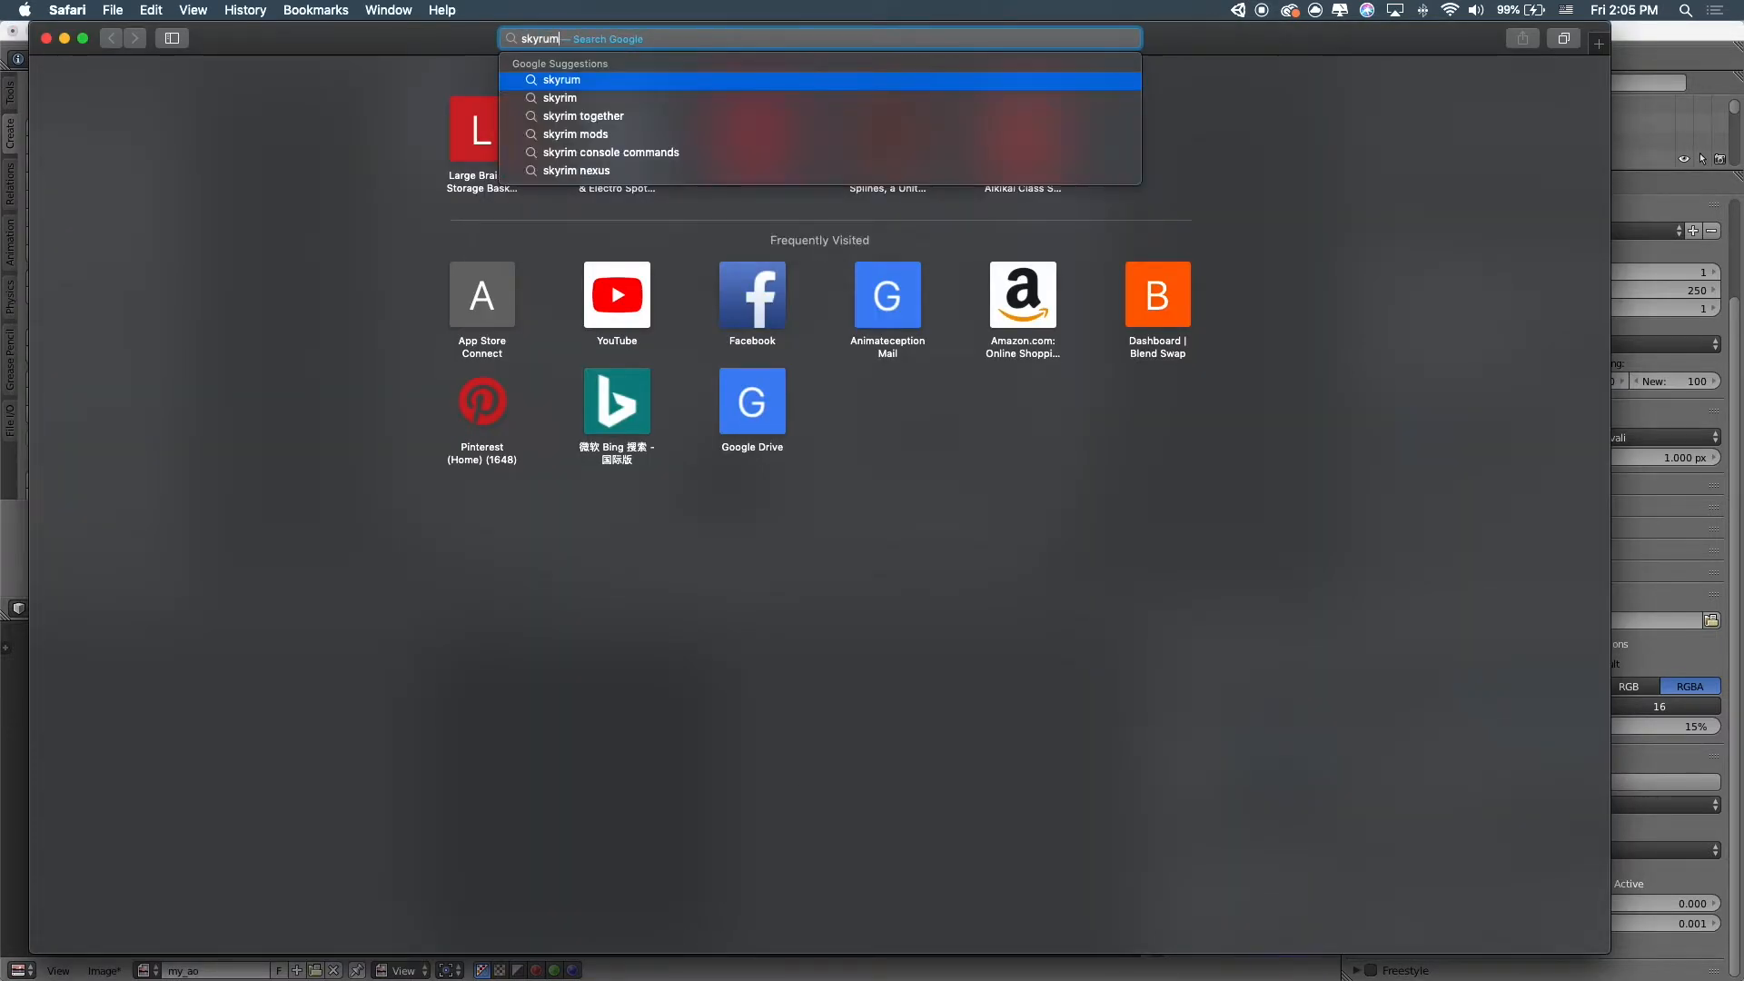
key(BackSpace)
key(BackSpace)
text(im)
key(Return)
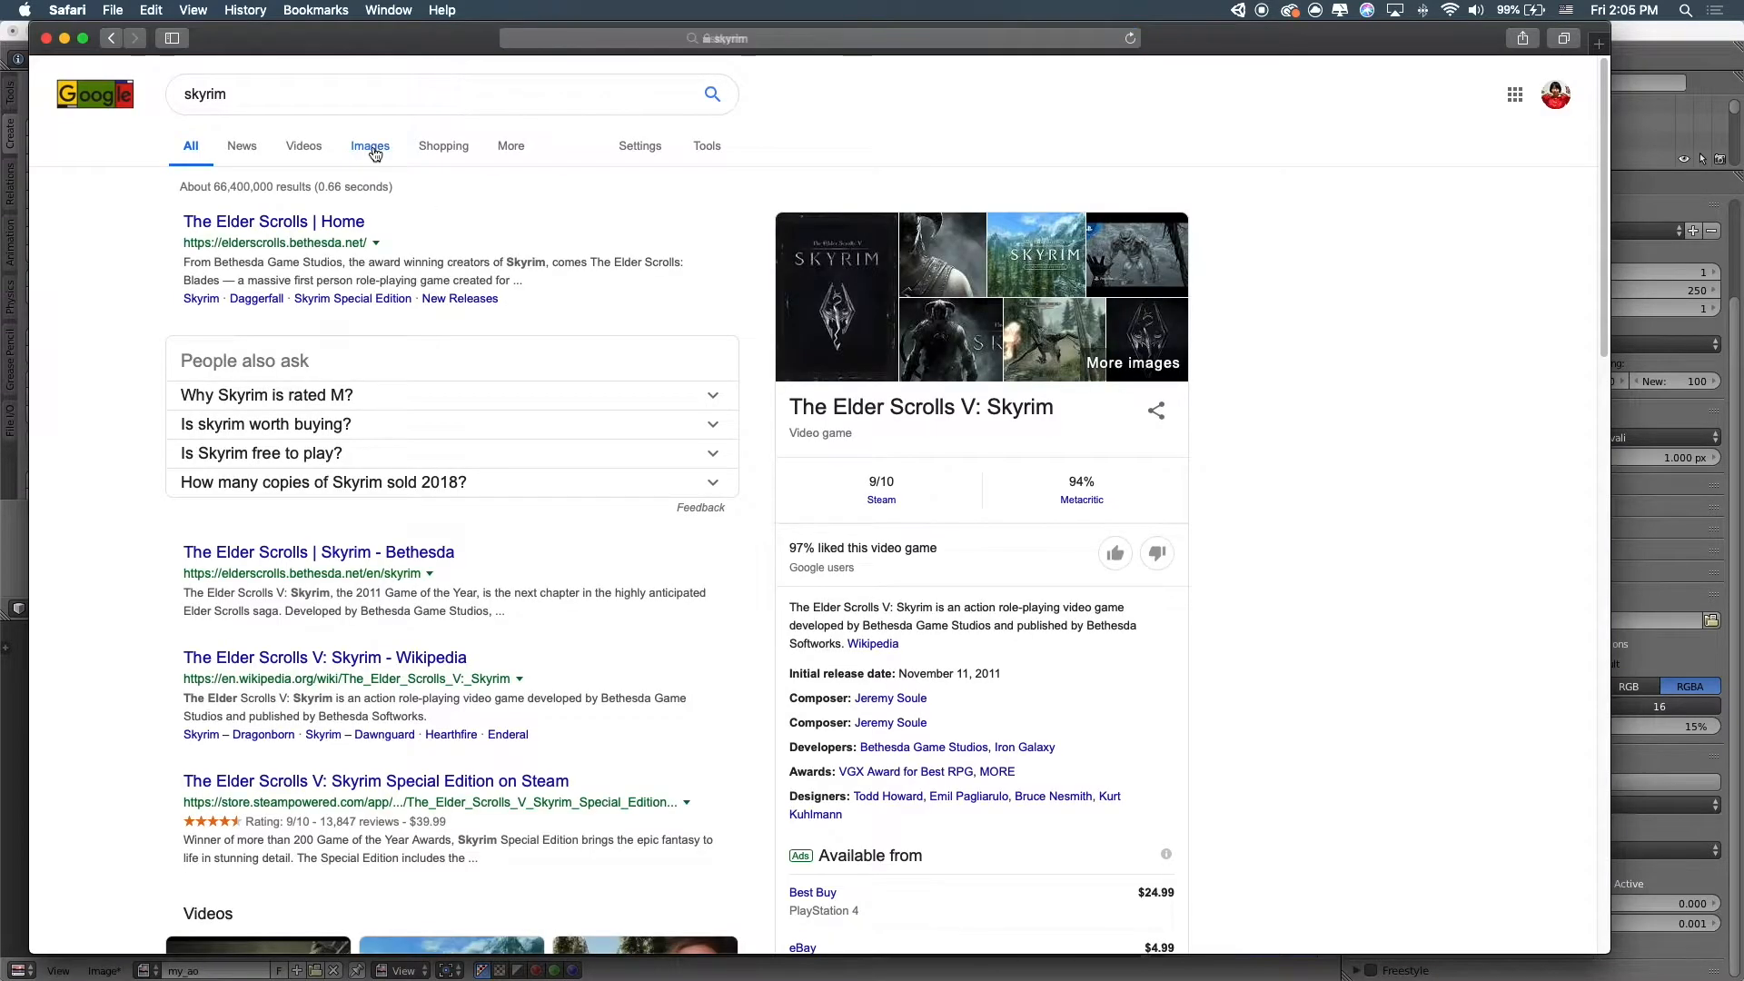
click(371, 149)
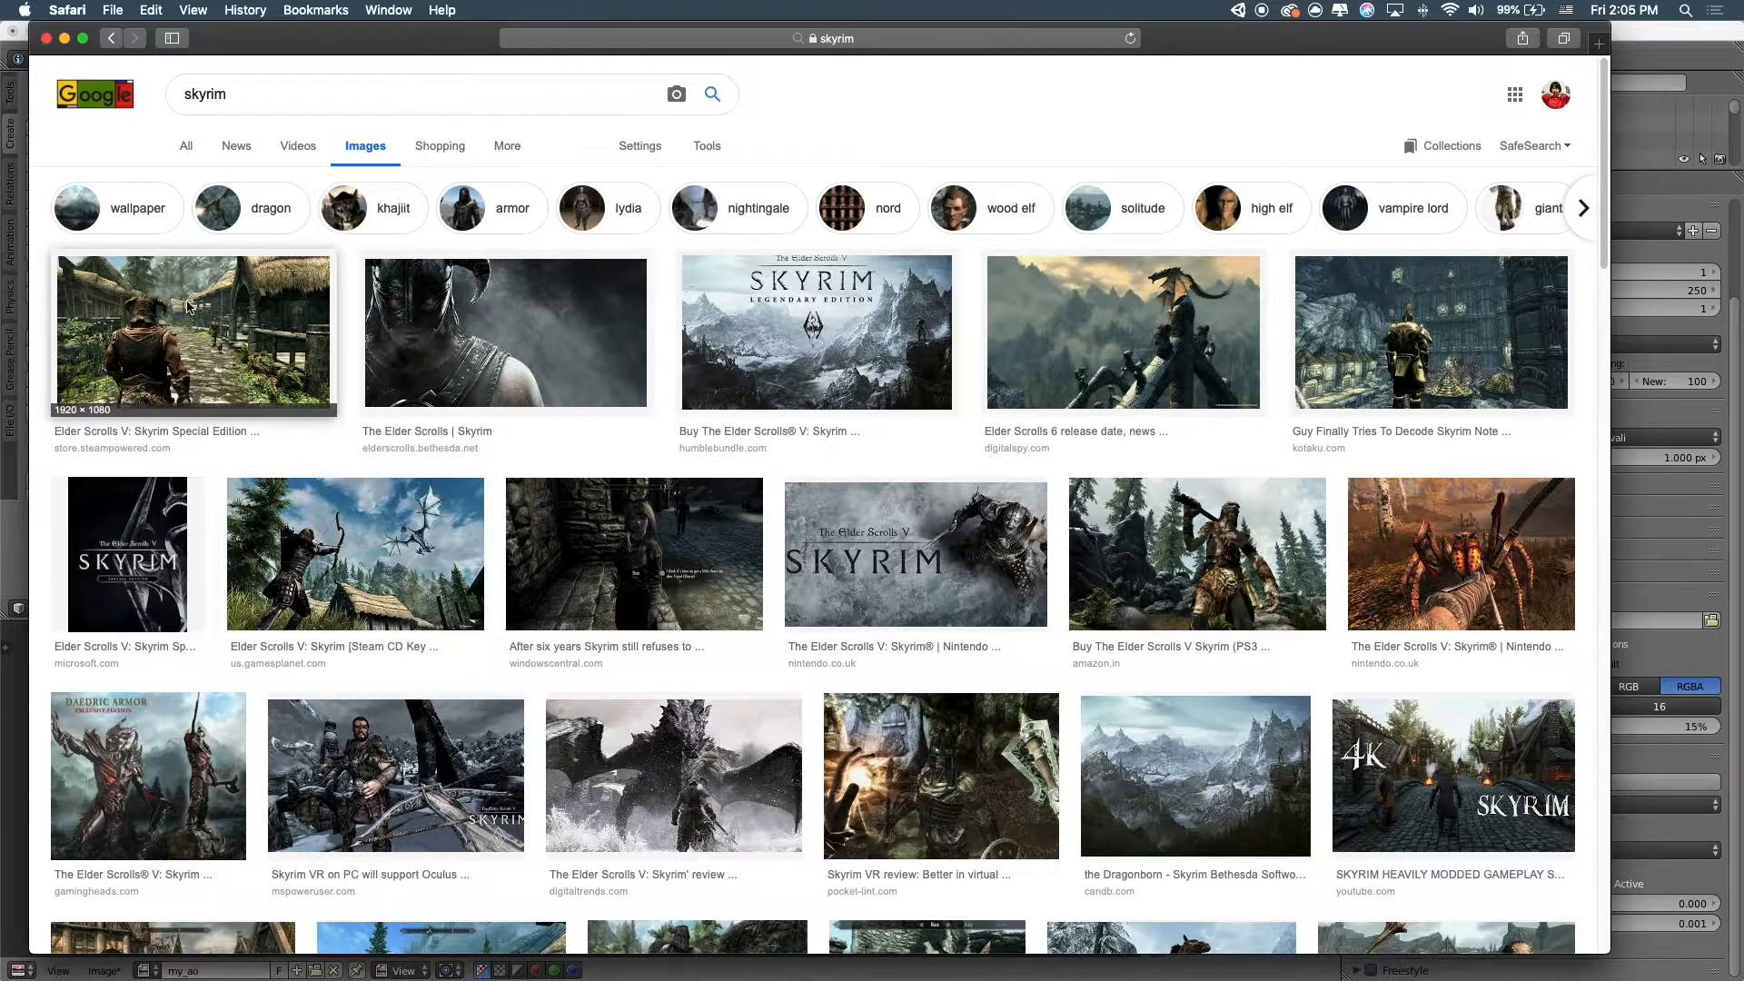
click(188, 307)
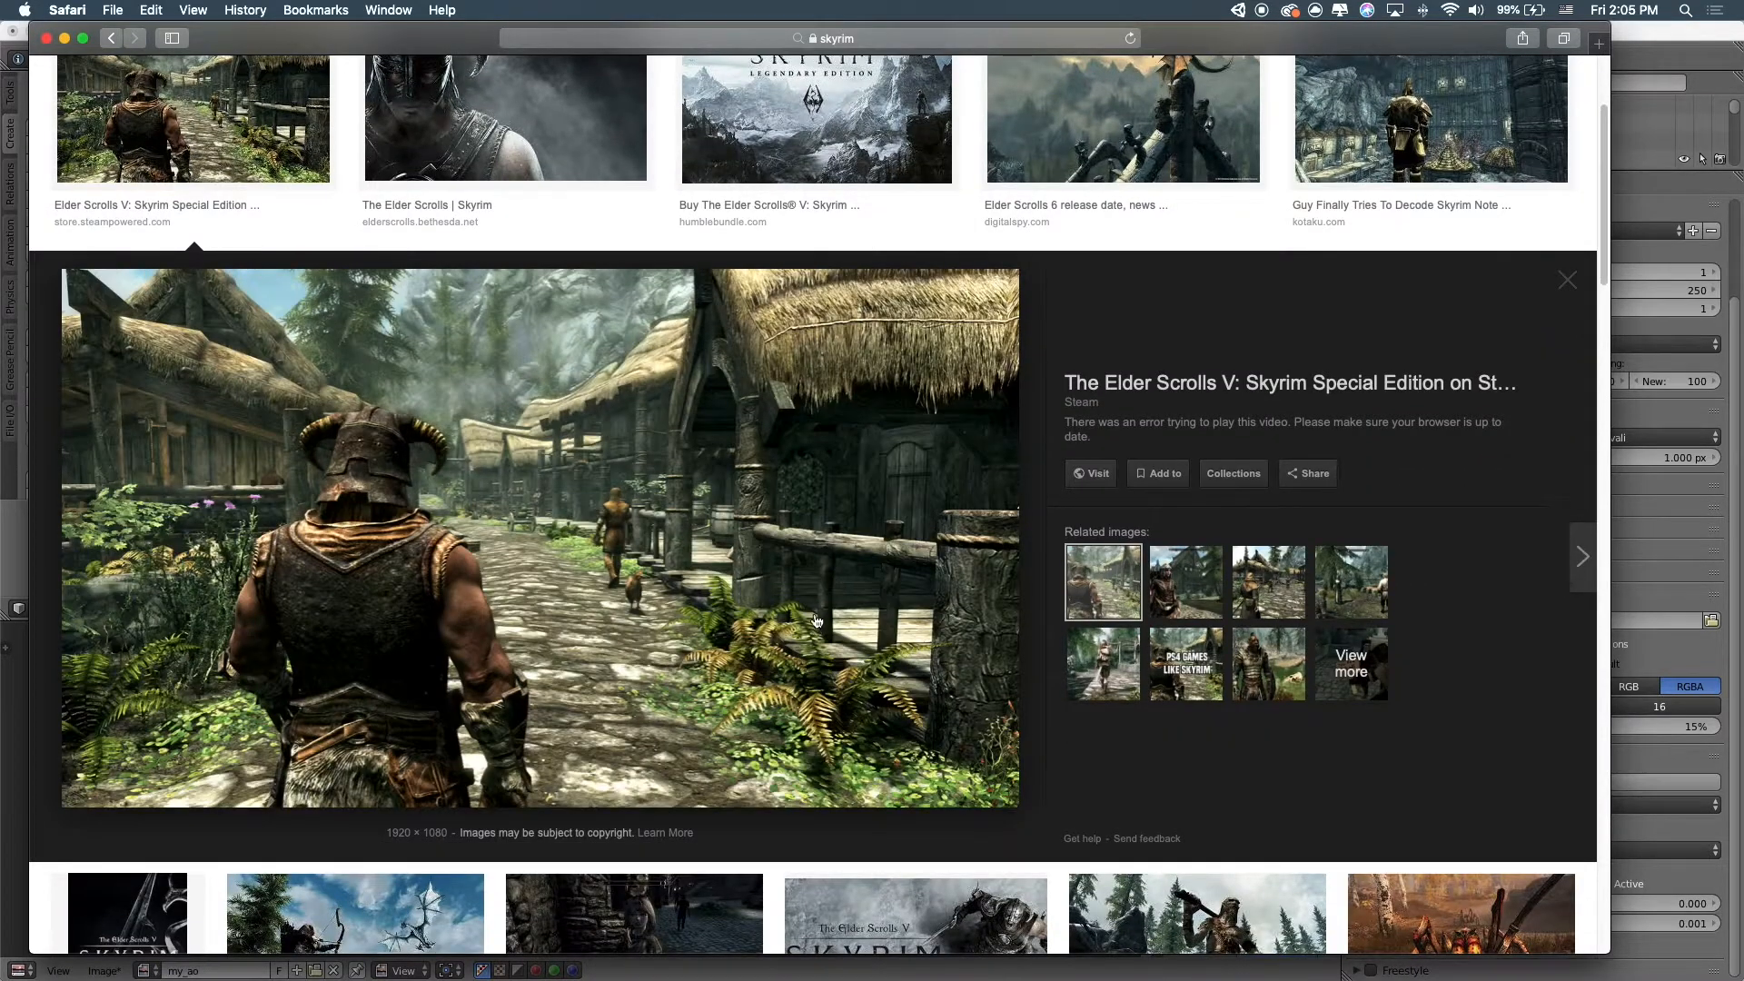
Examine the shading of the character, path and fence in the Skyrim village image up close
ctrl+scroll(816, 620, up, 5)
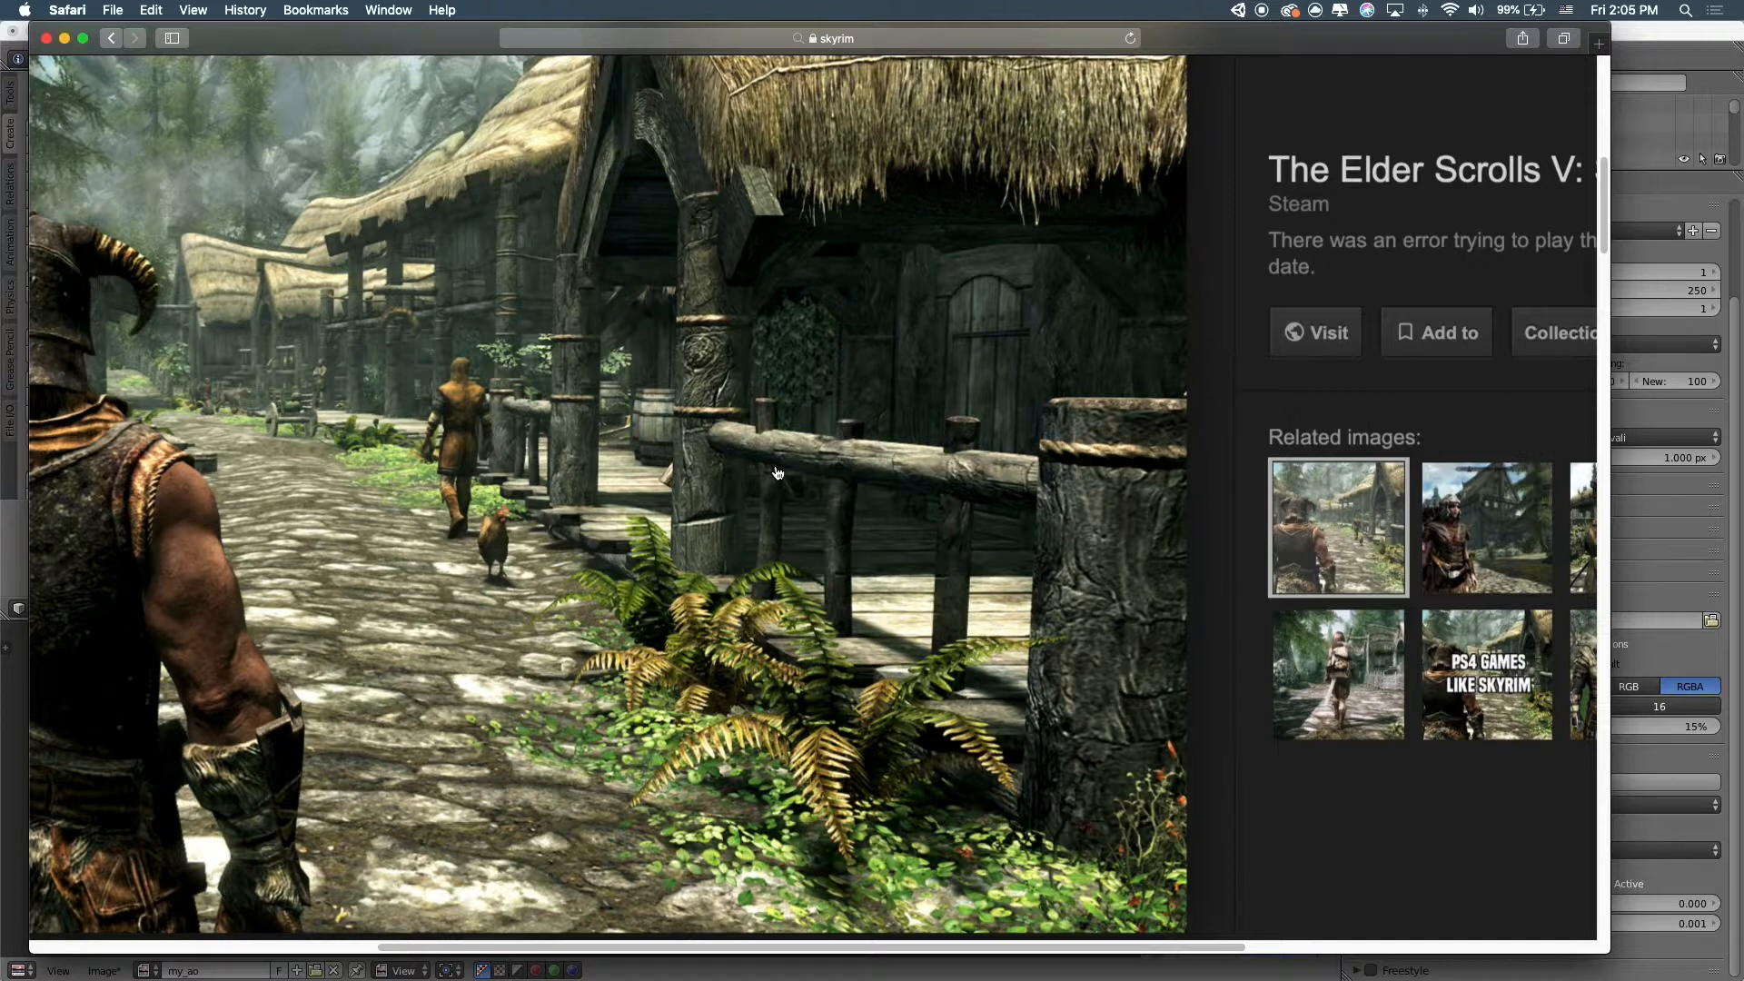
scroll(797, 465, left, 5)
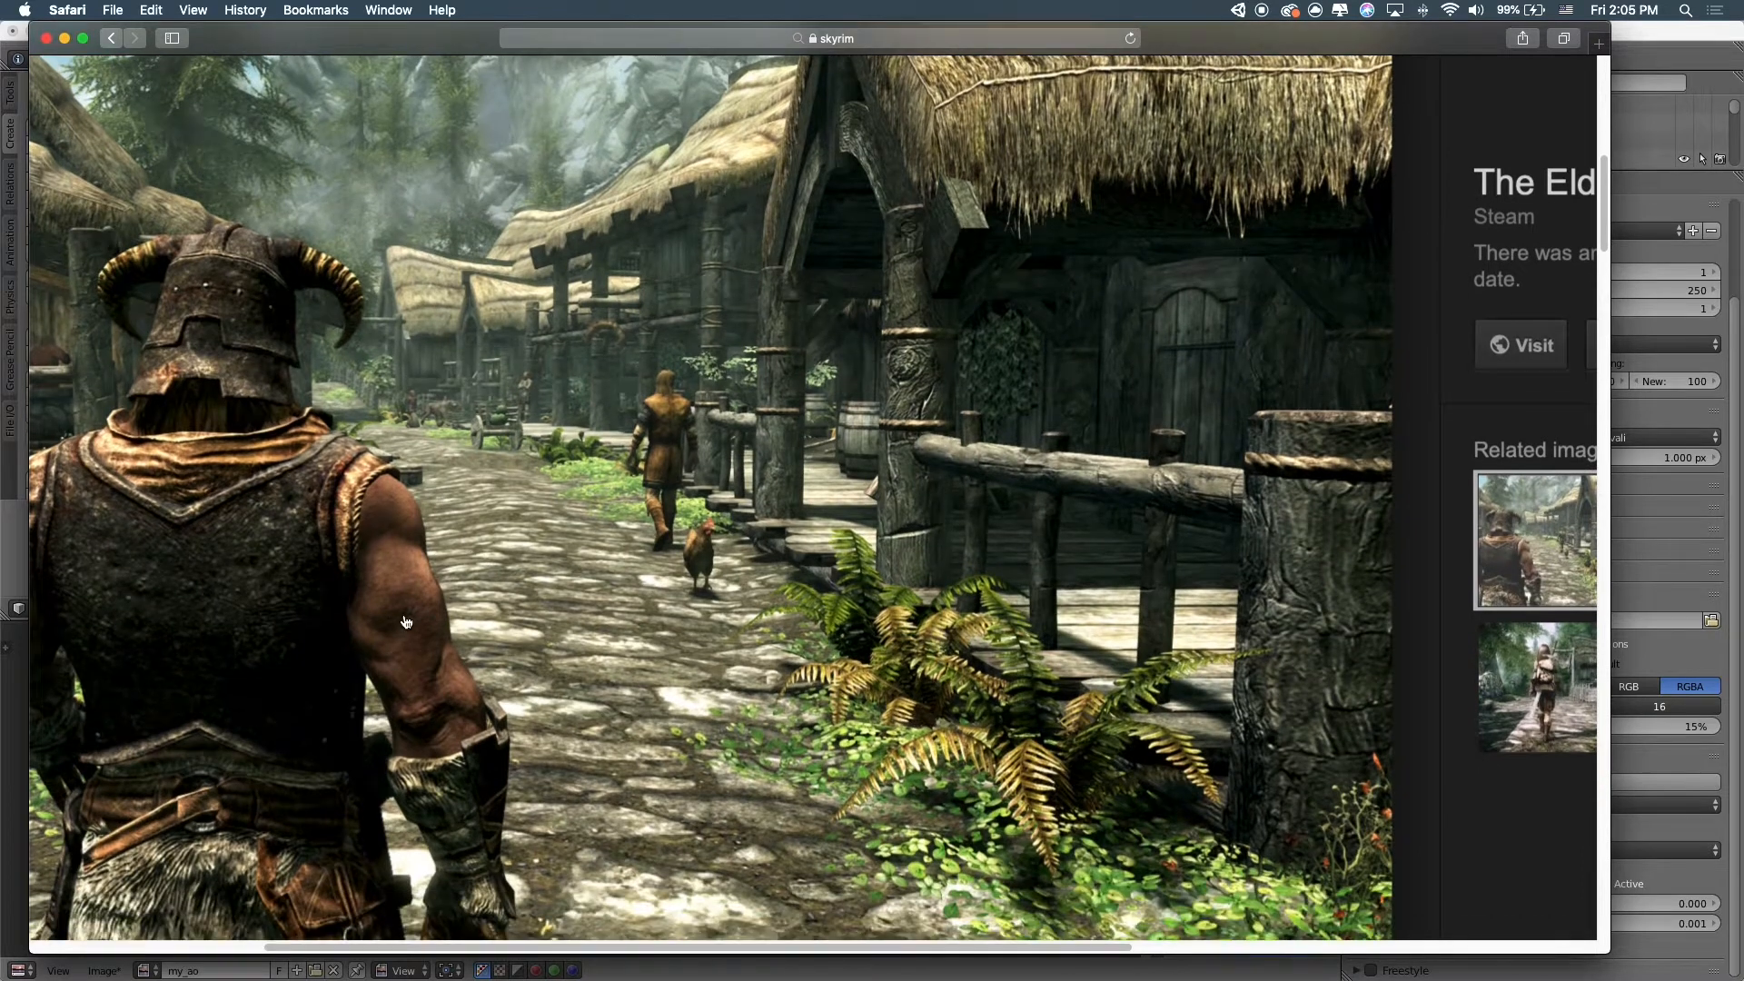
ctrl+scroll(406, 622, up, 5)
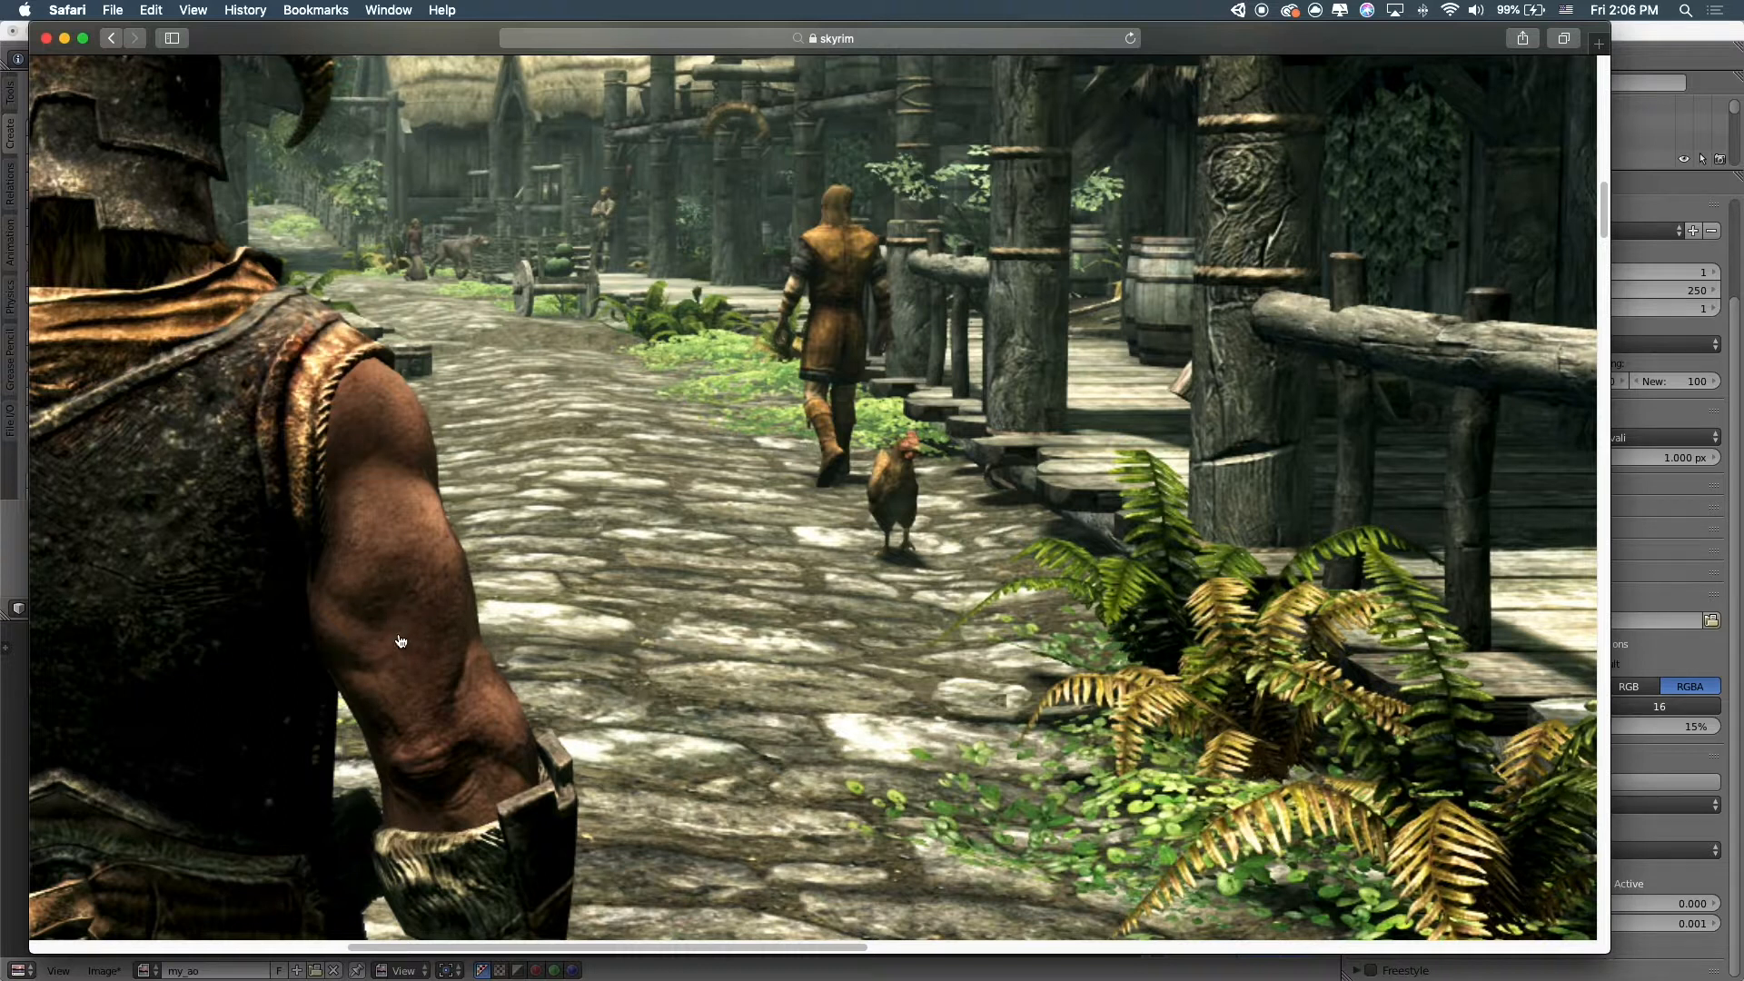
click(989, 427)
key(super+shift+backslash)
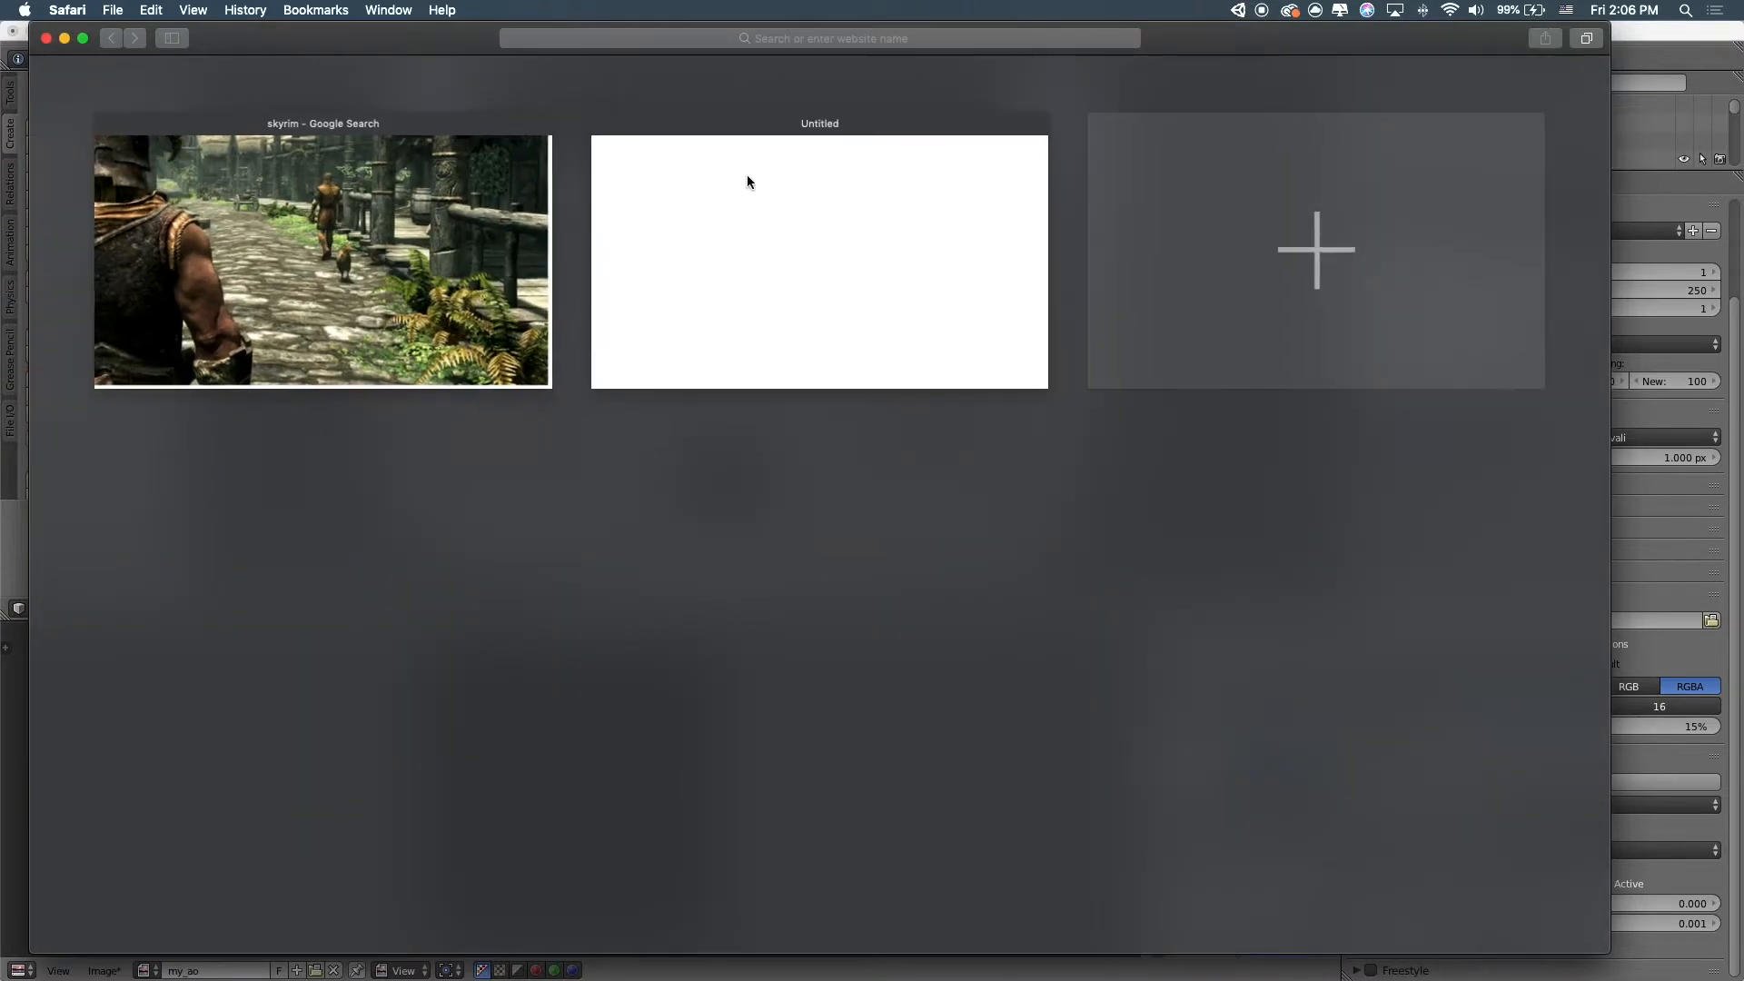
click(601, 124)
Switch to Blender and assign the my_ao image to the faces of the low-poly castle in Edit Mode
key(super+Tab)
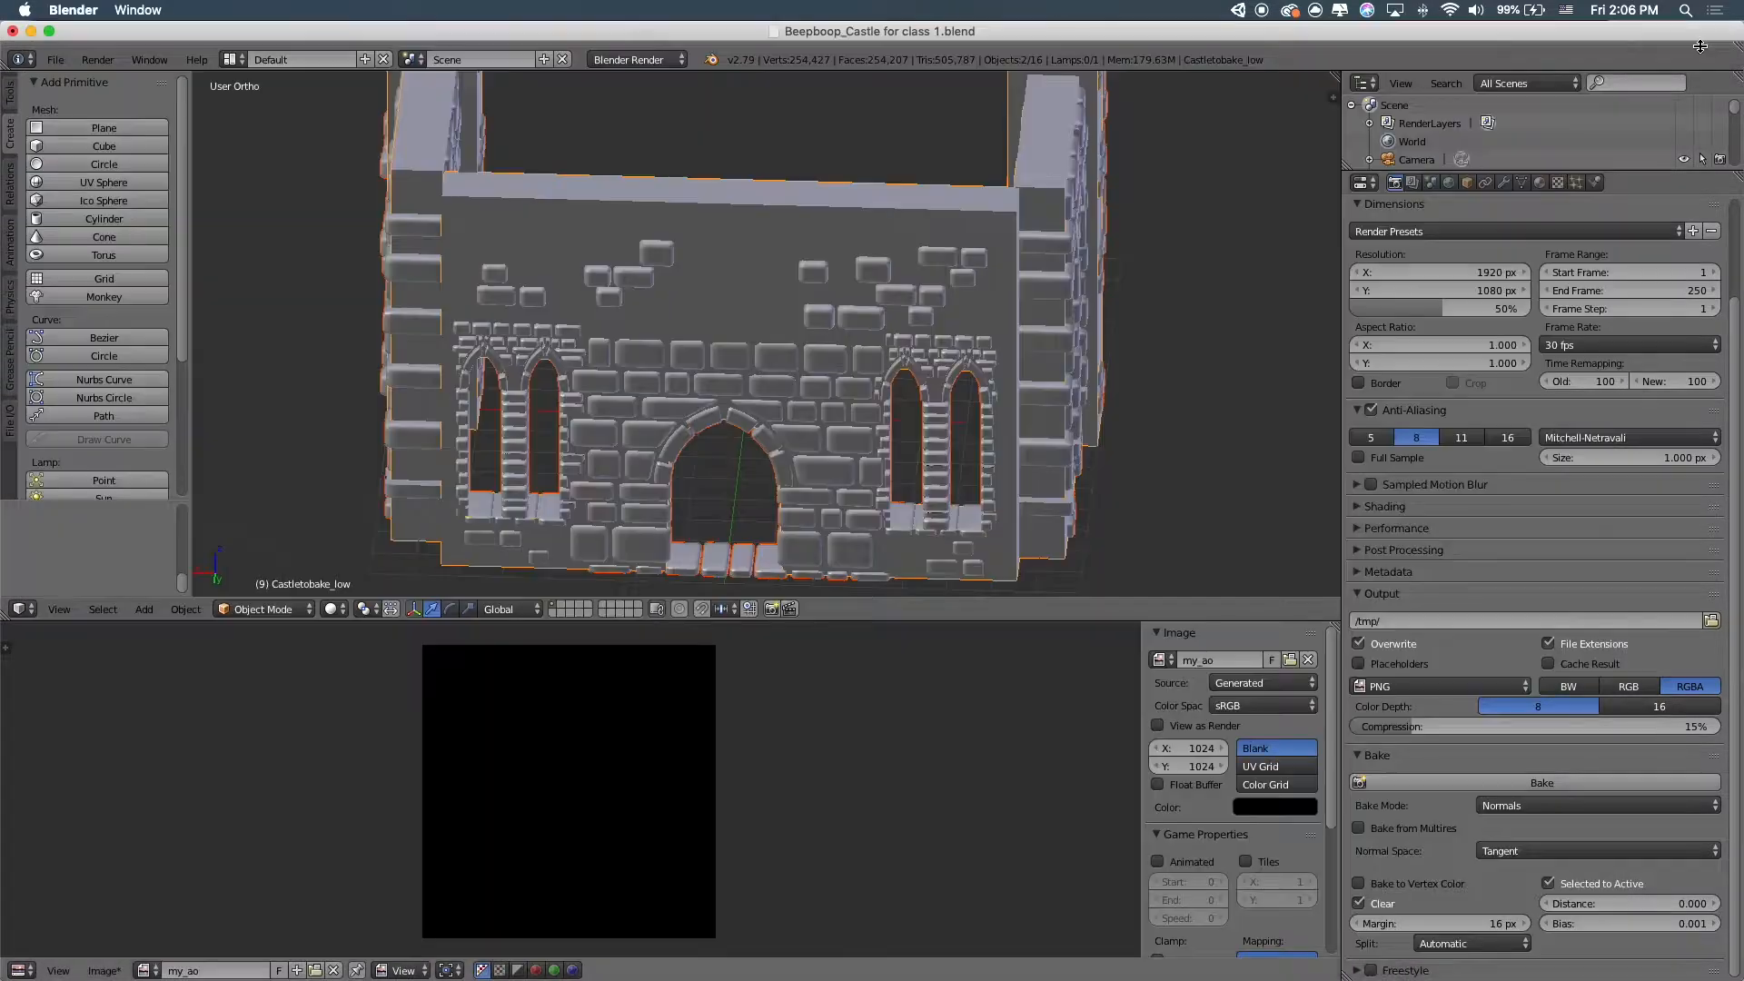
mouse_move(849, 384)
middle_down()
mouse_move(738, 396)
mouse_move(759, 359)
middle_up()
key(z)
key(z)
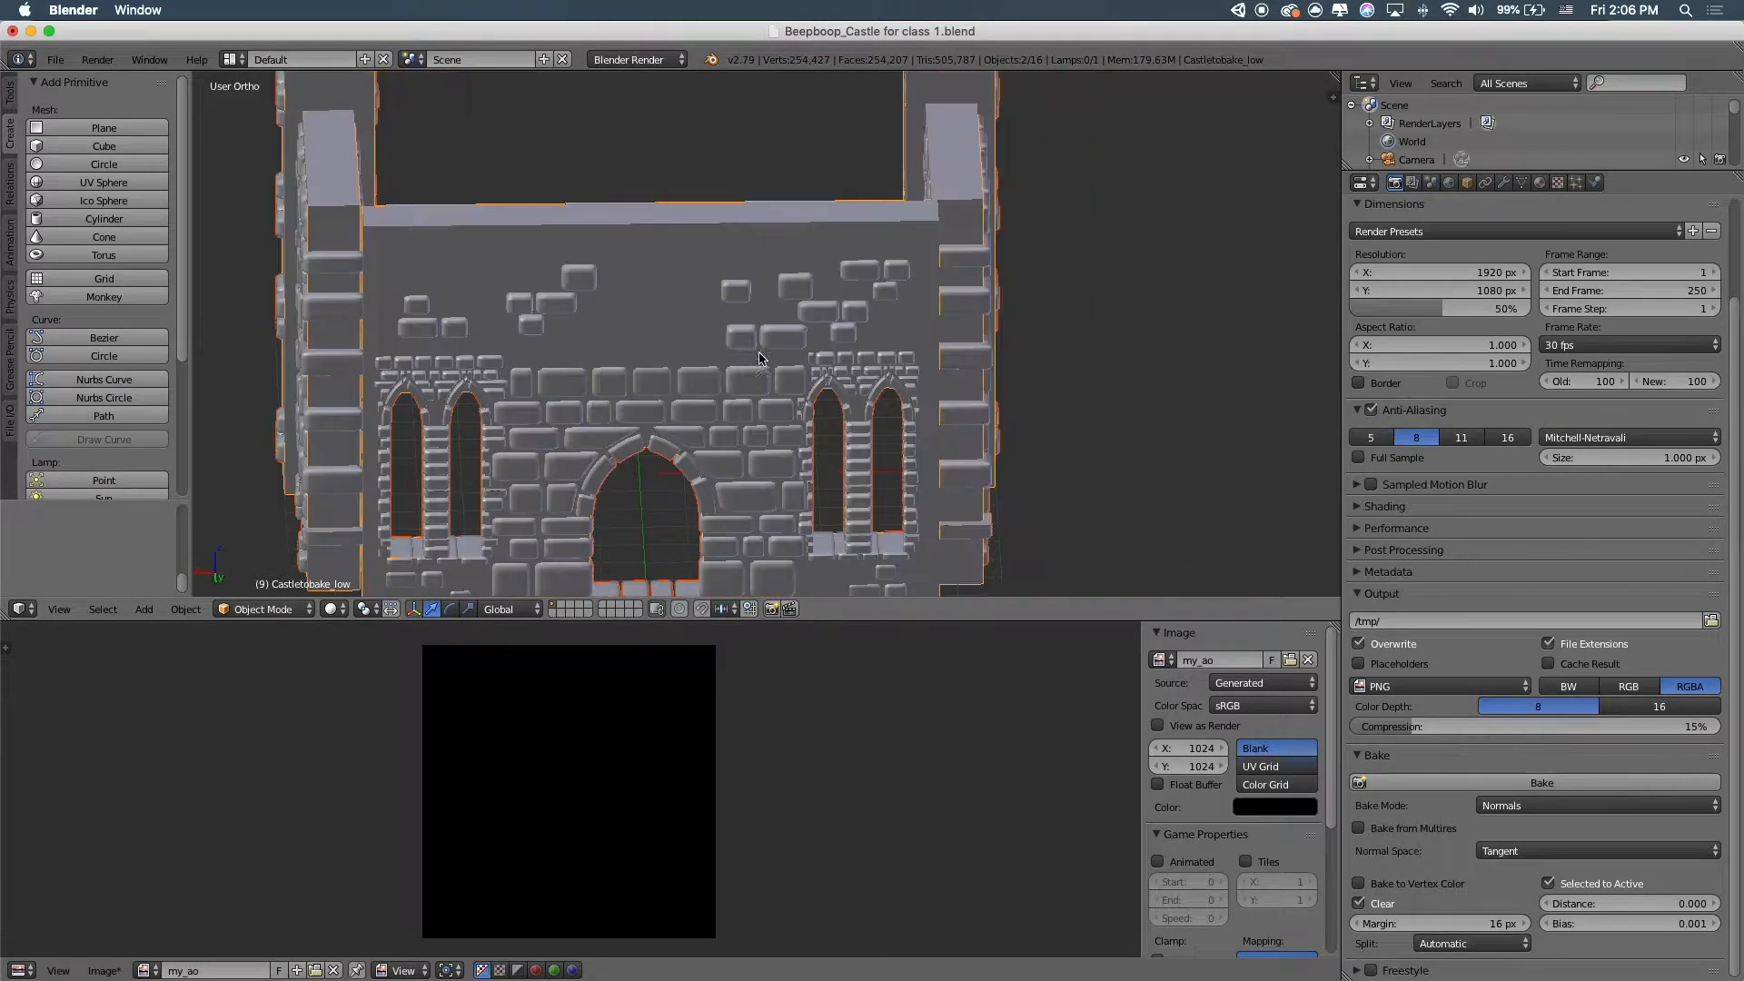
key(z)
key(z)
key(Tab)
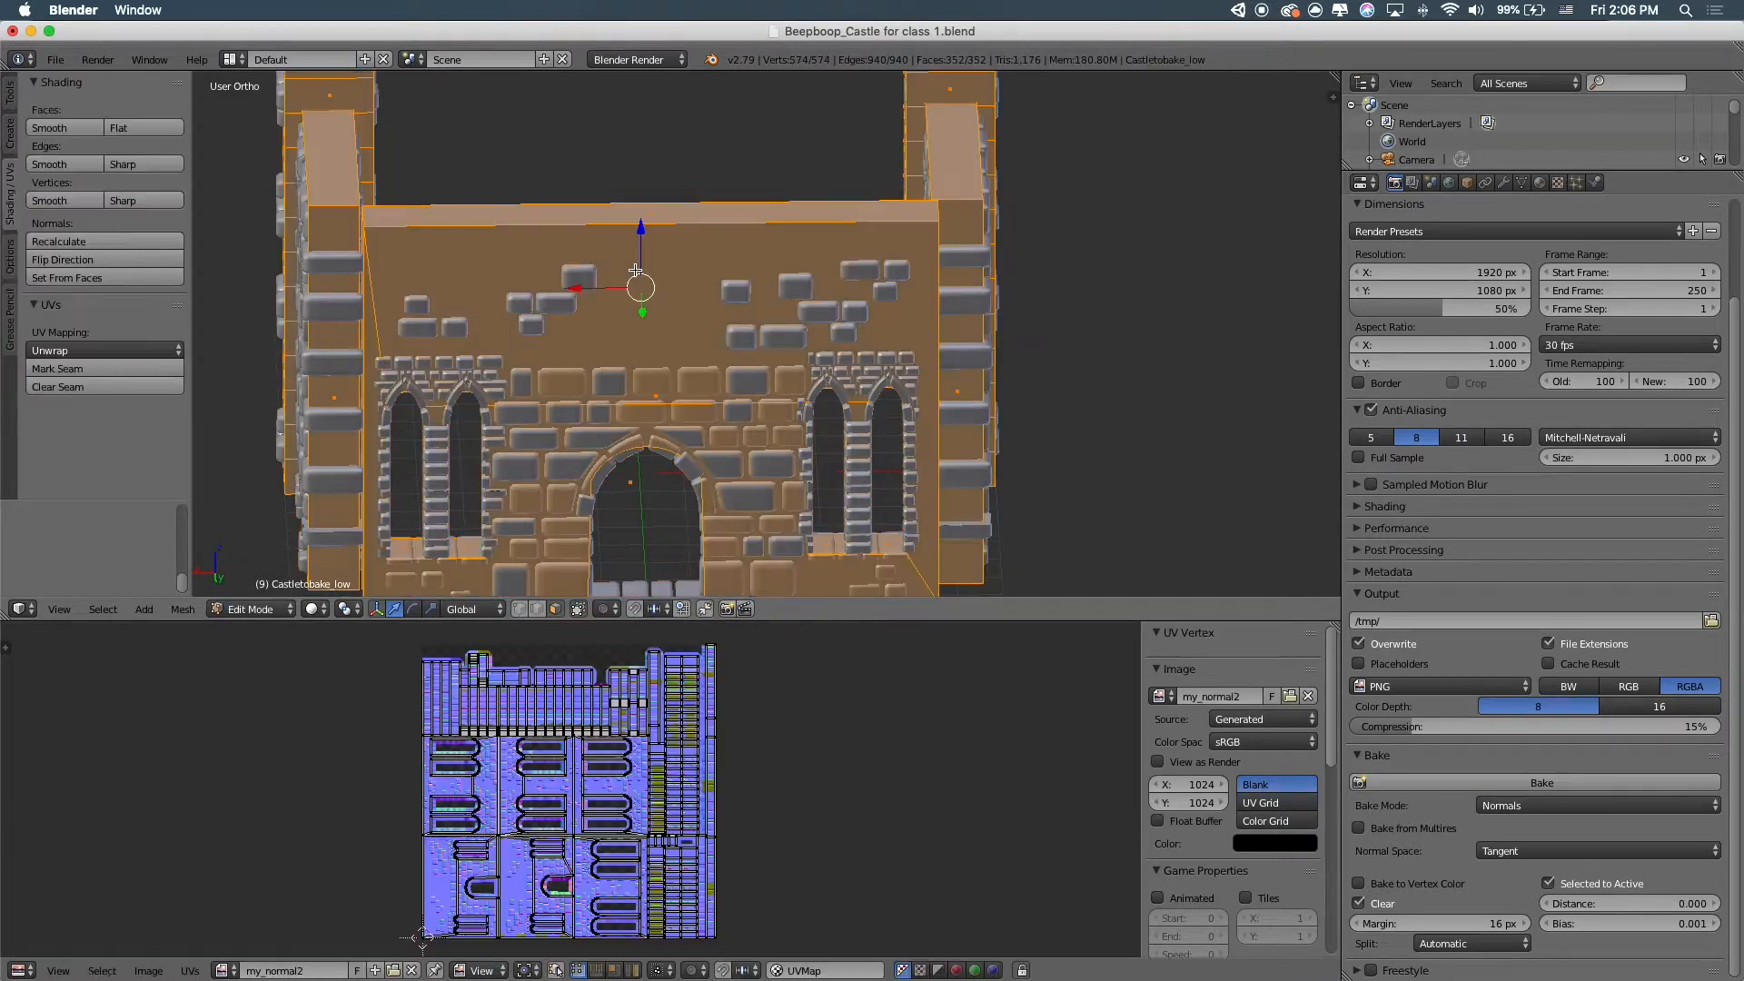
click(223, 970)
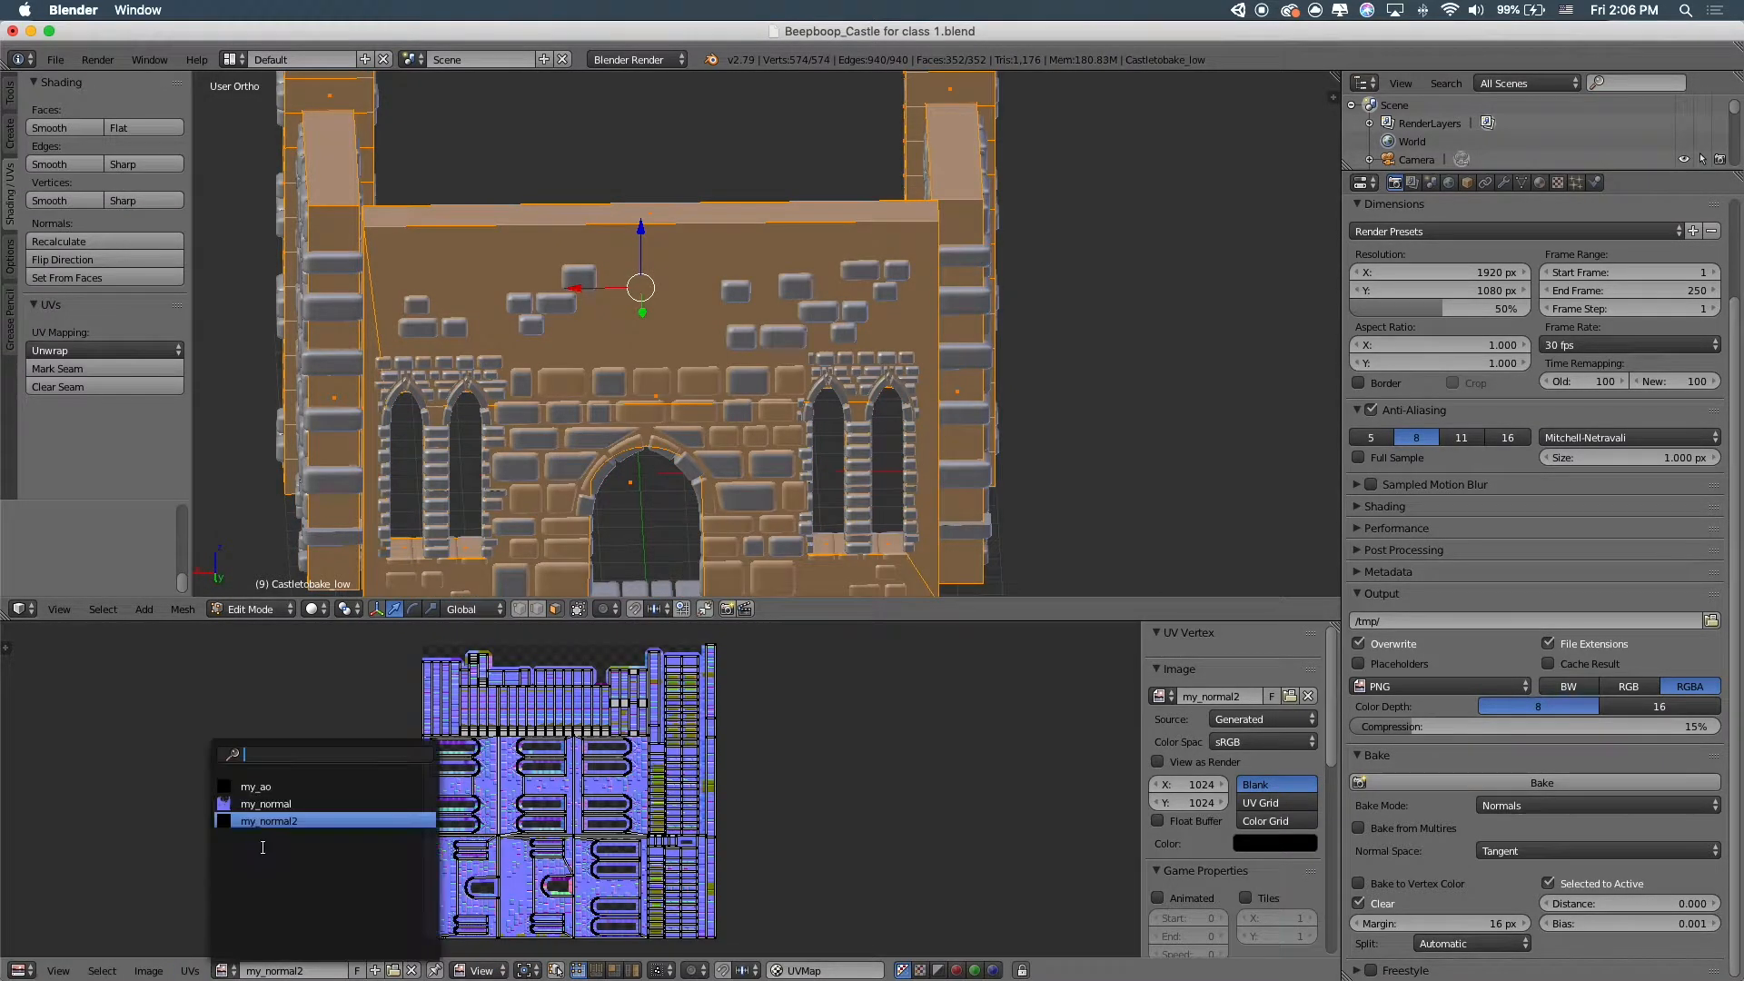
click(262, 786)
key(Tab)
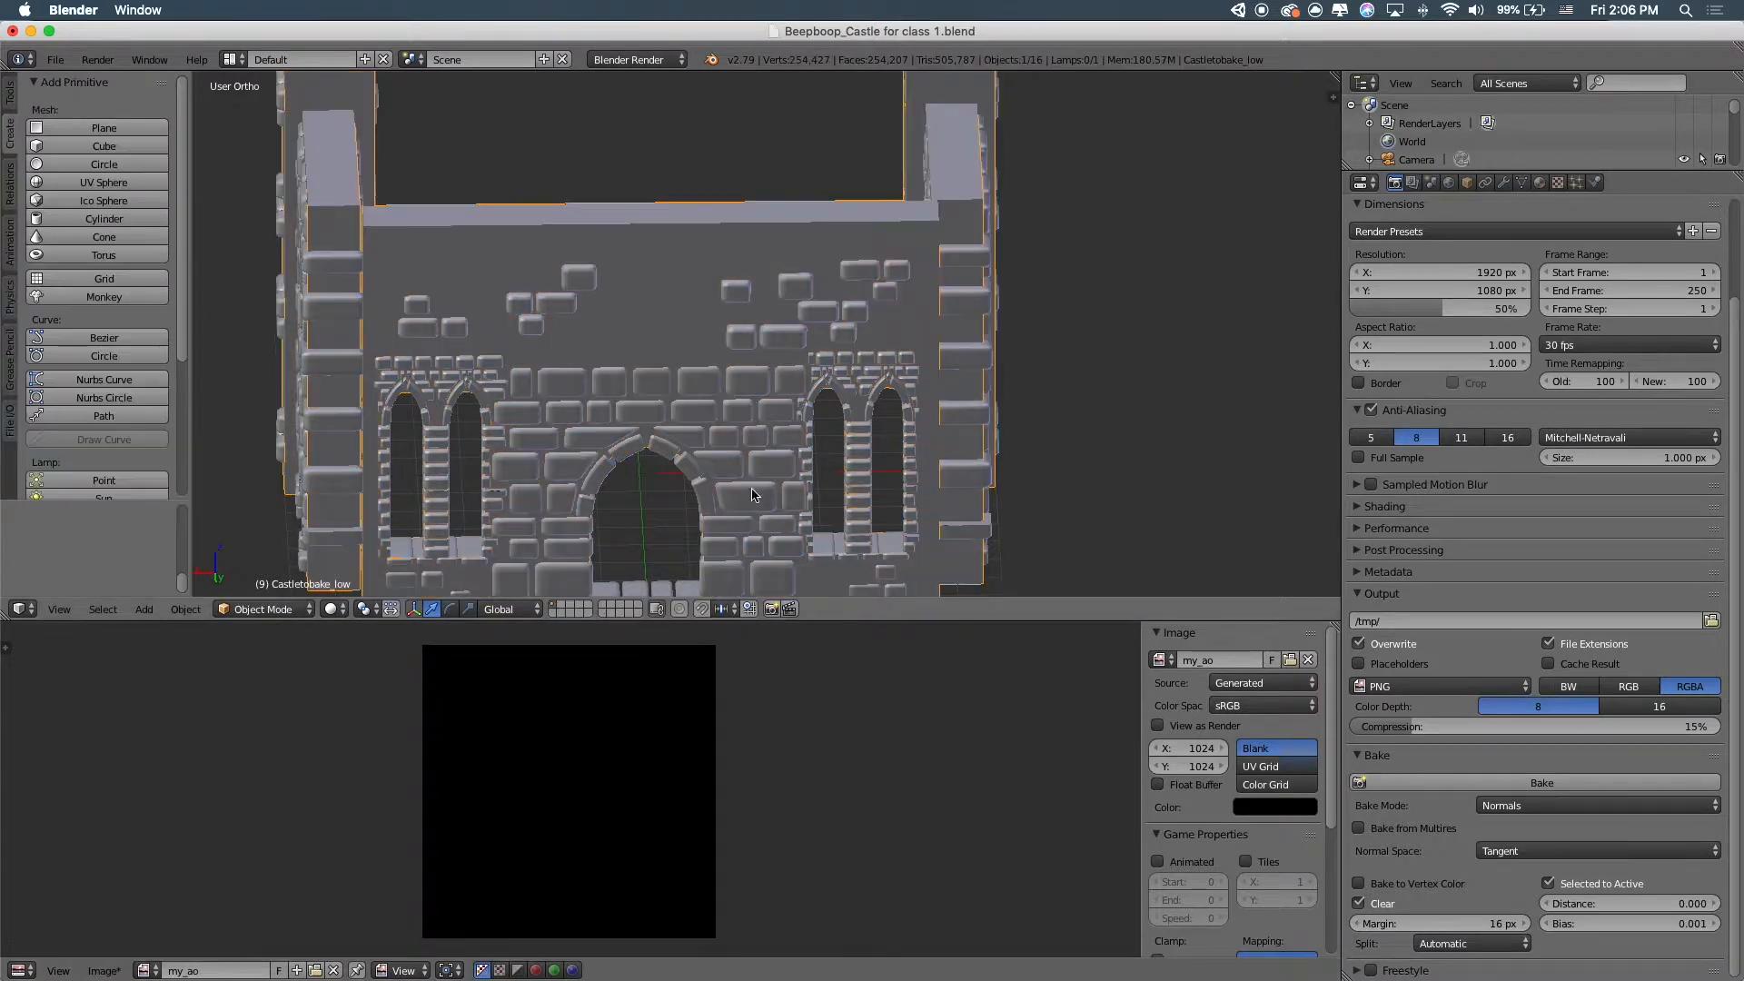
With the high-poly castle selected and the low-poly castle active, bake Ambient Occlusion from selected to active into my_ao
shift+right_click(718, 378)
shift+right_click(717, 222)
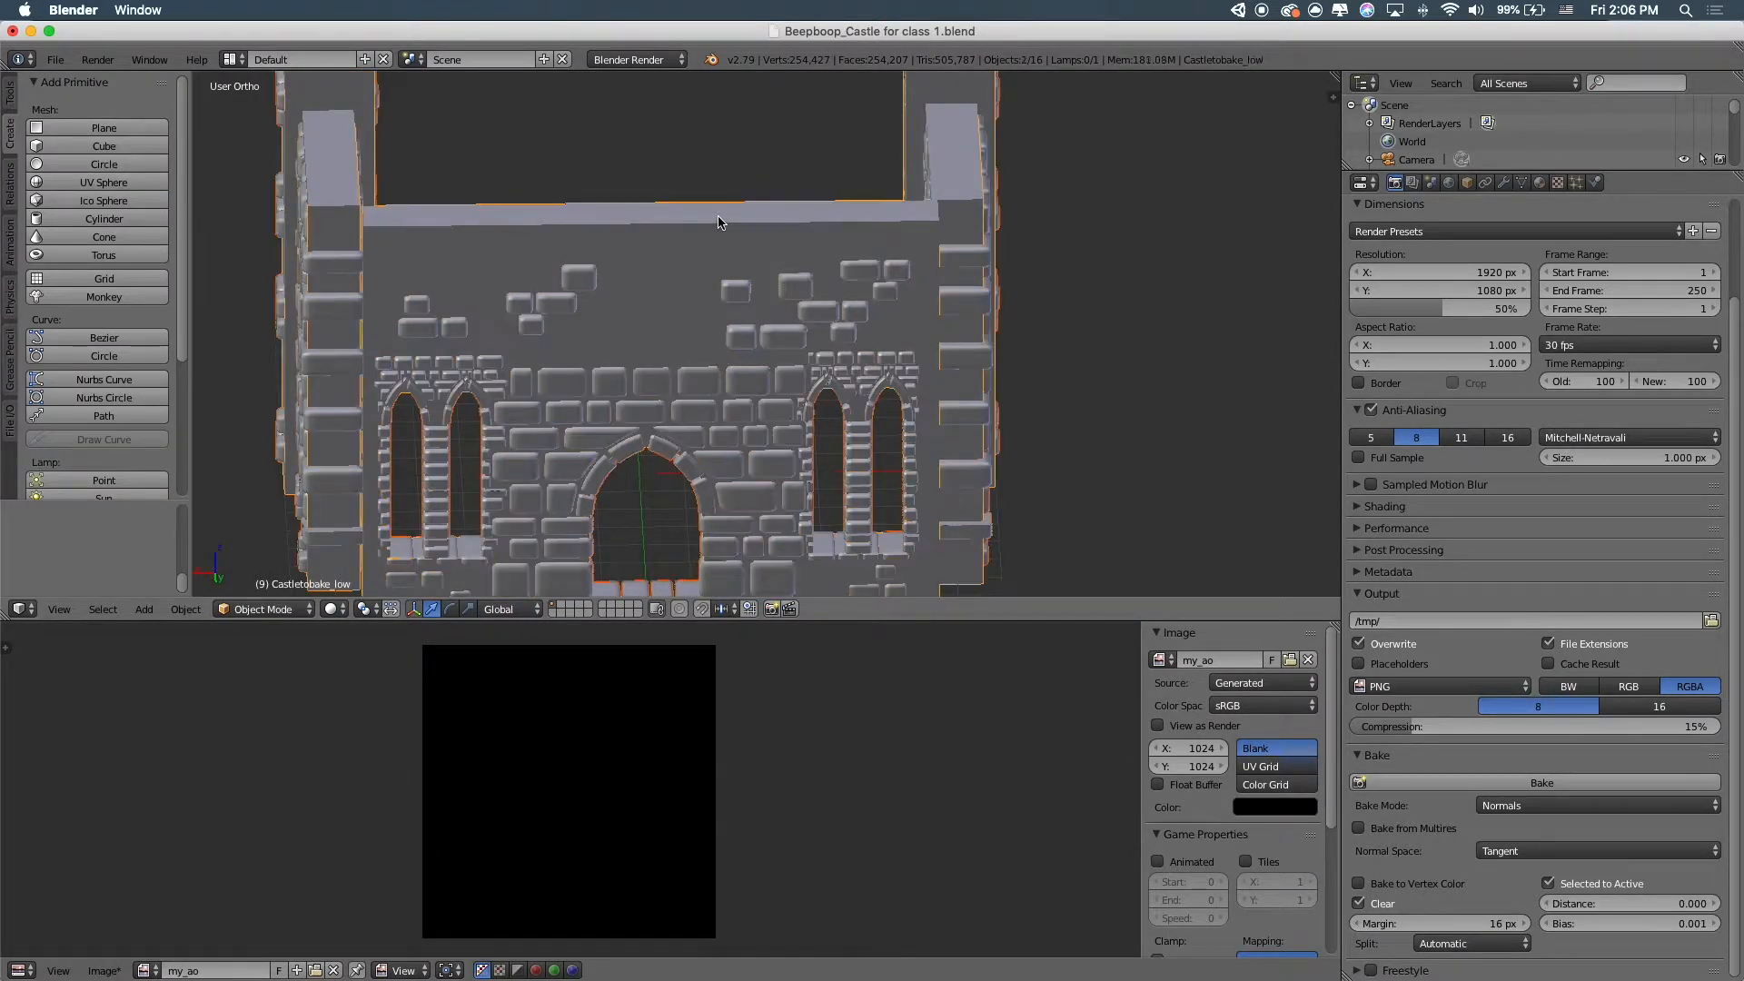
key(Tab)
key(Tab)
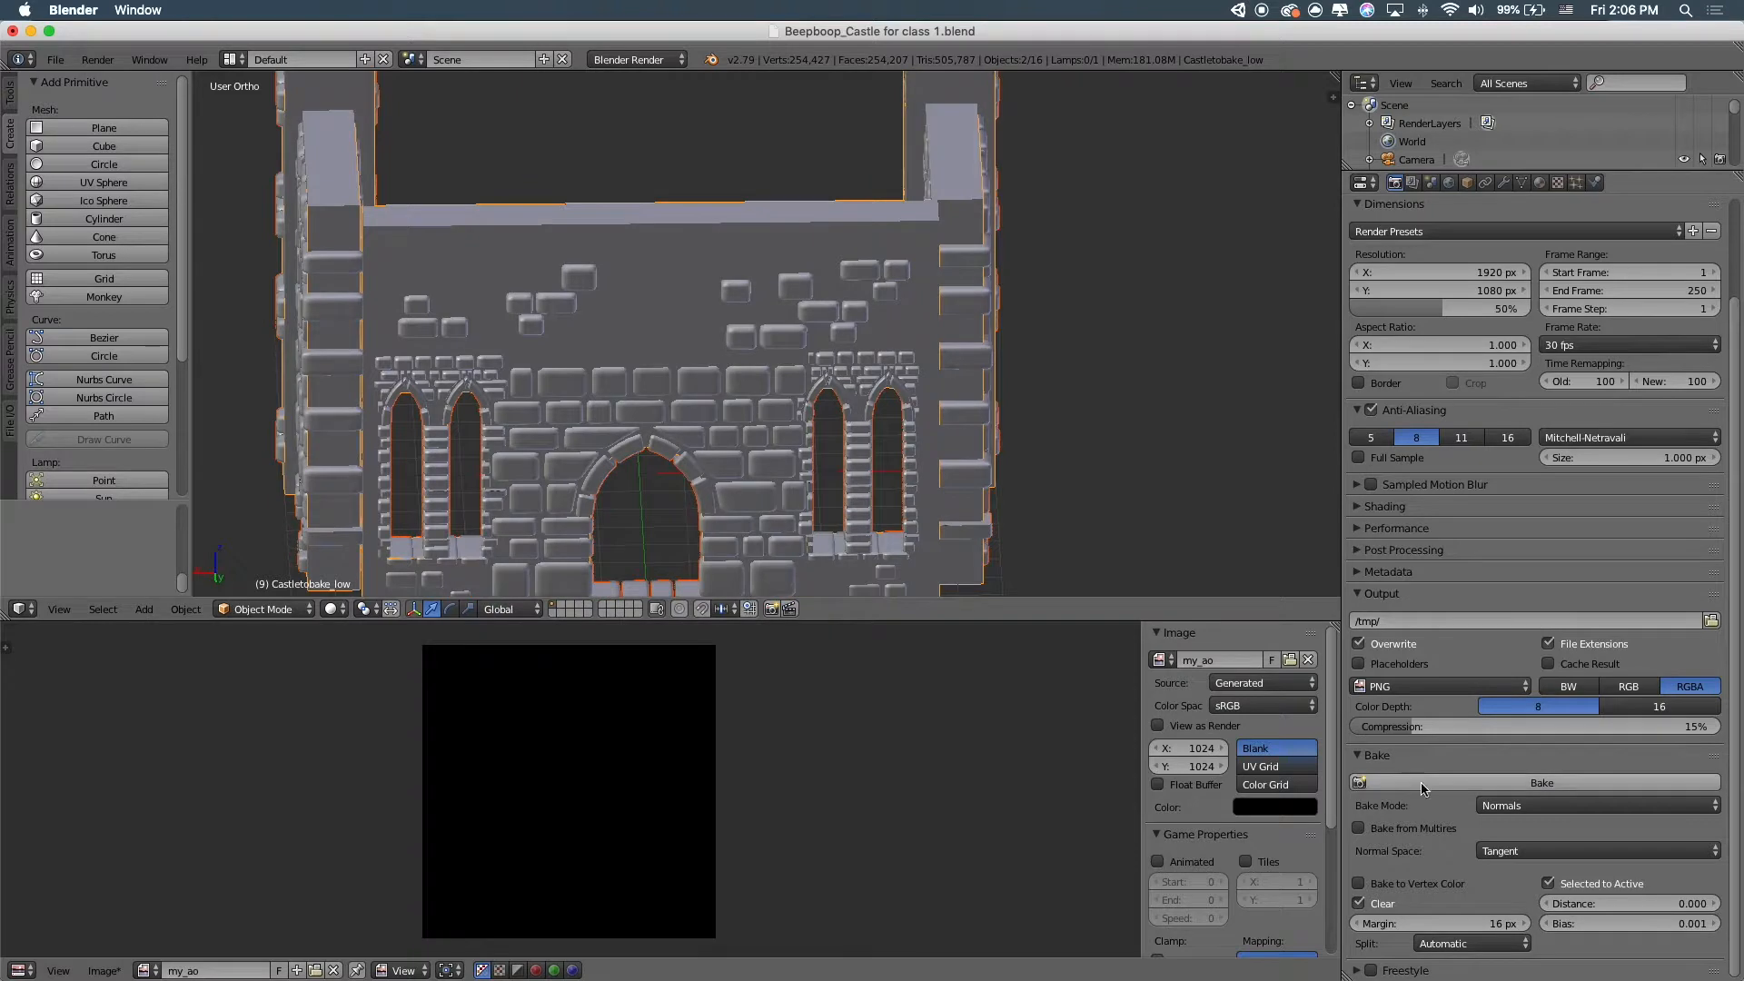
key(z)
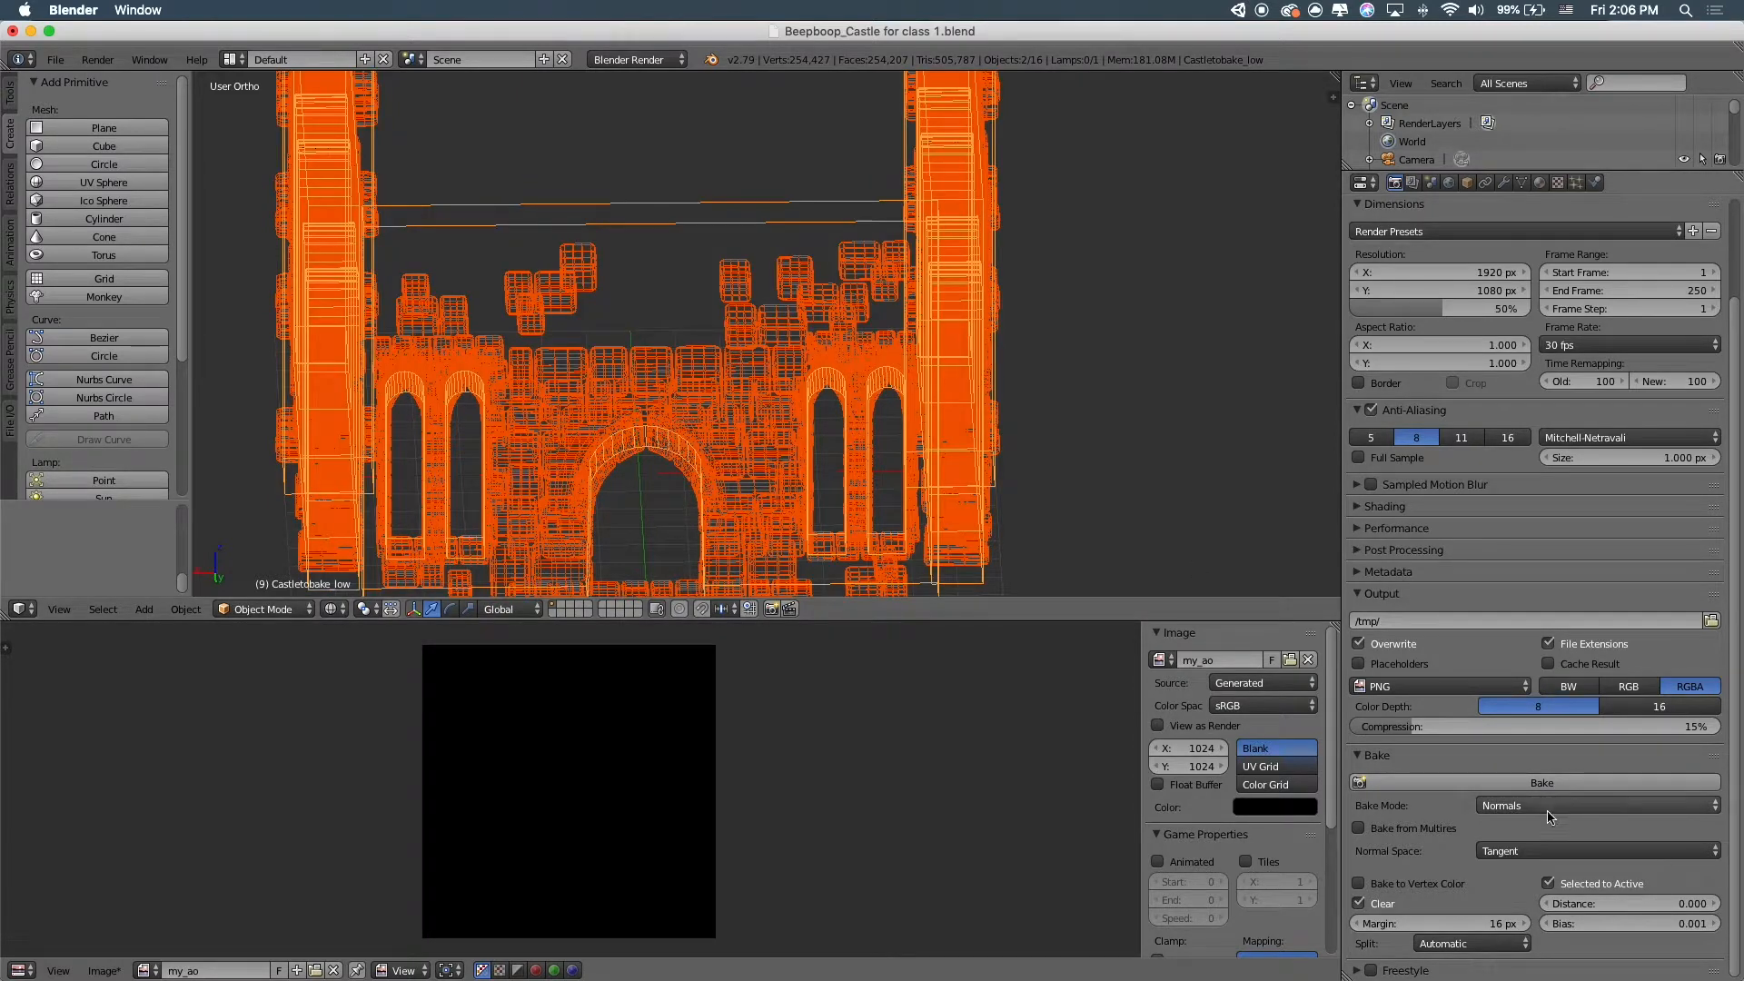
click(1511, 811)
click(1524, 765)
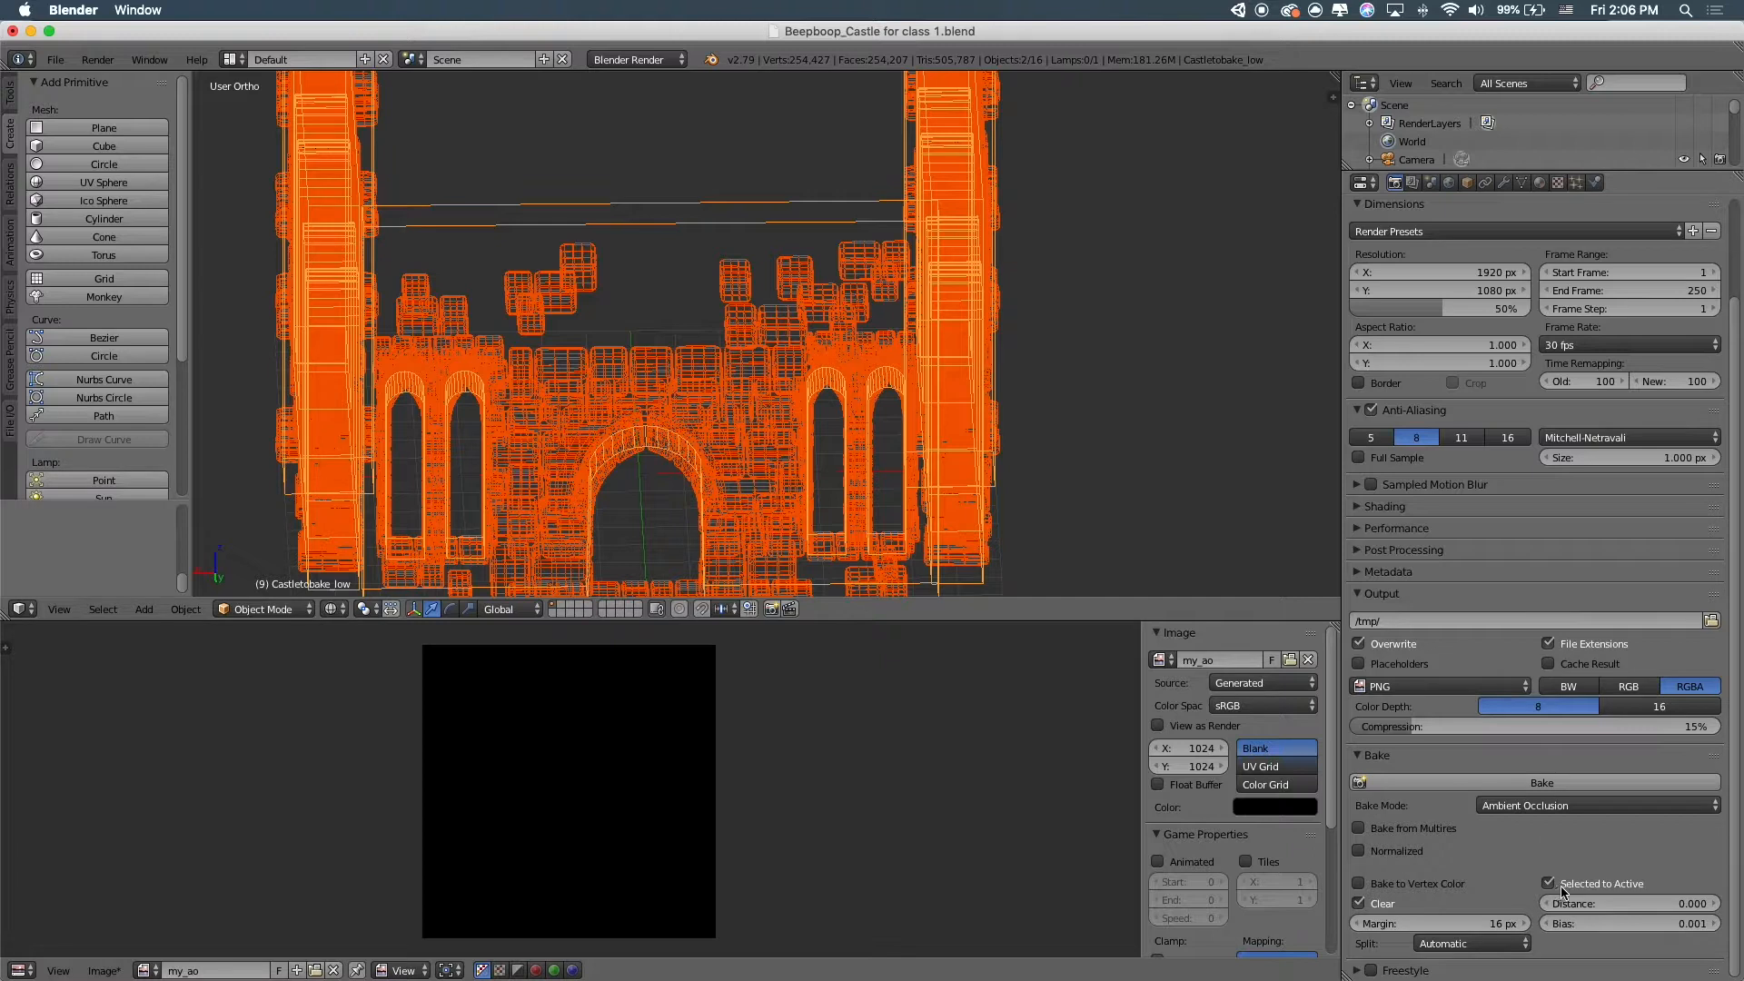
click(1518, 783)
Inspect the baked ambient occlusion map and save it as my_ao.png in the Unity project's Assets folder
drag(837, 621, 837, 592)
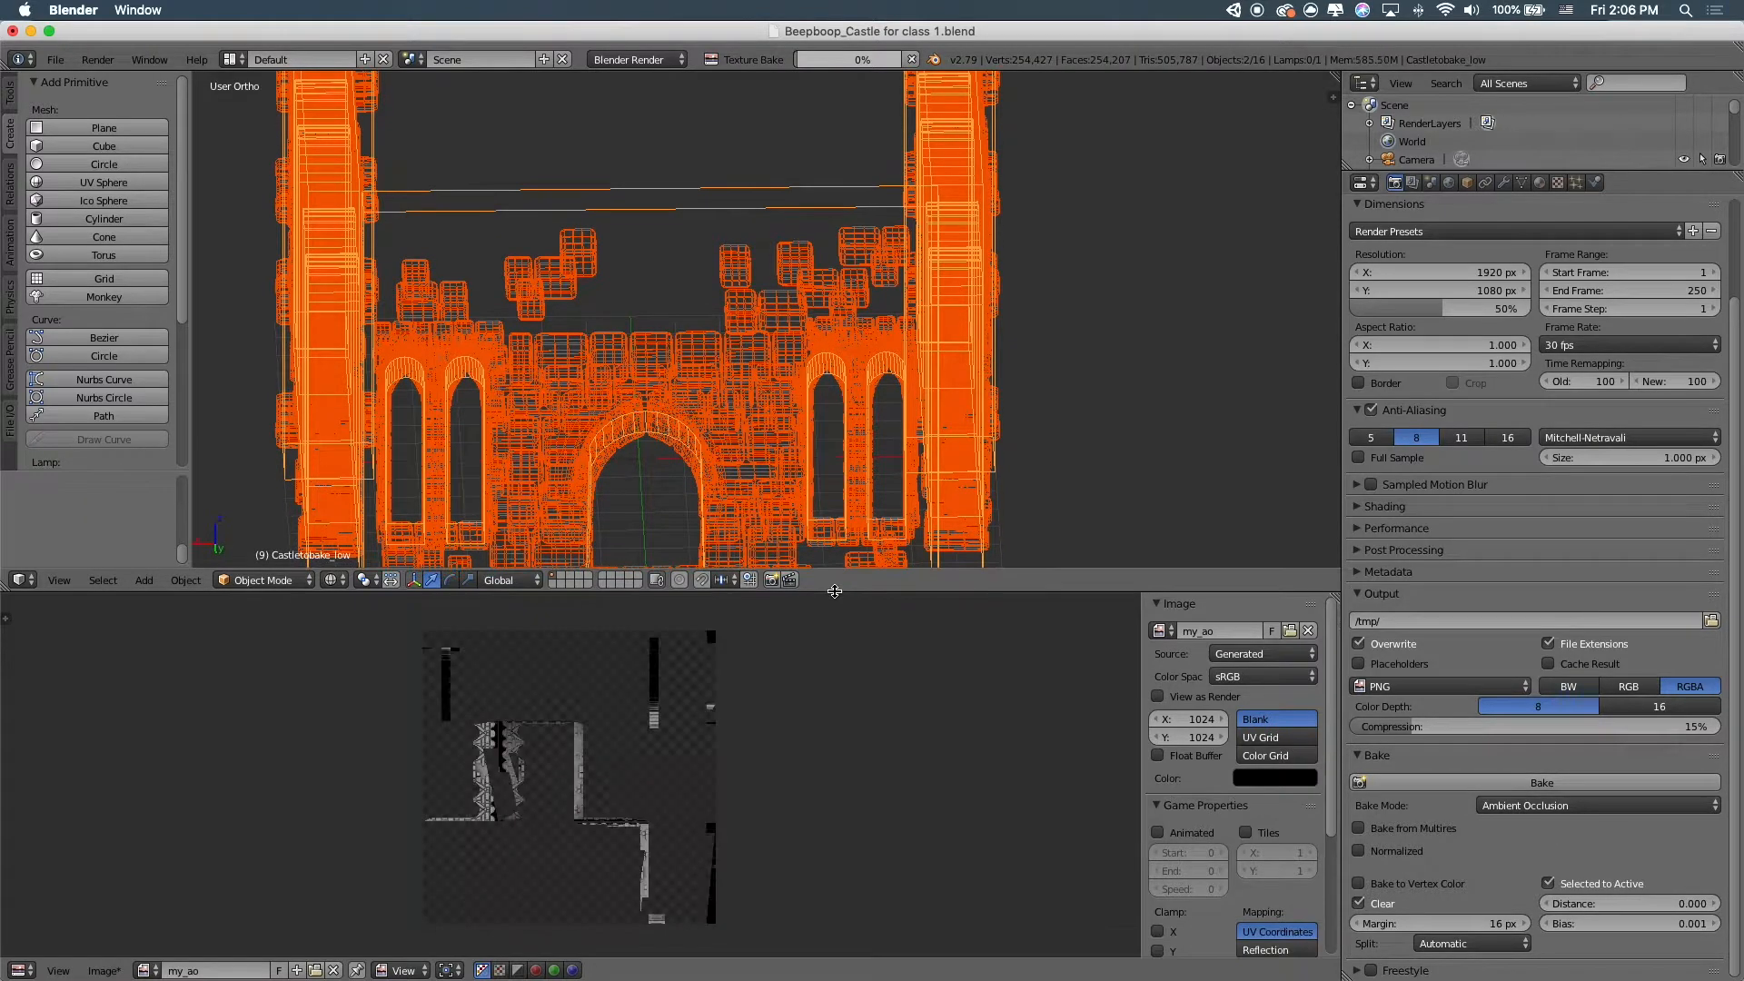
scroll(587, 833, up, 4)
scroll(587, 833, up, 2)
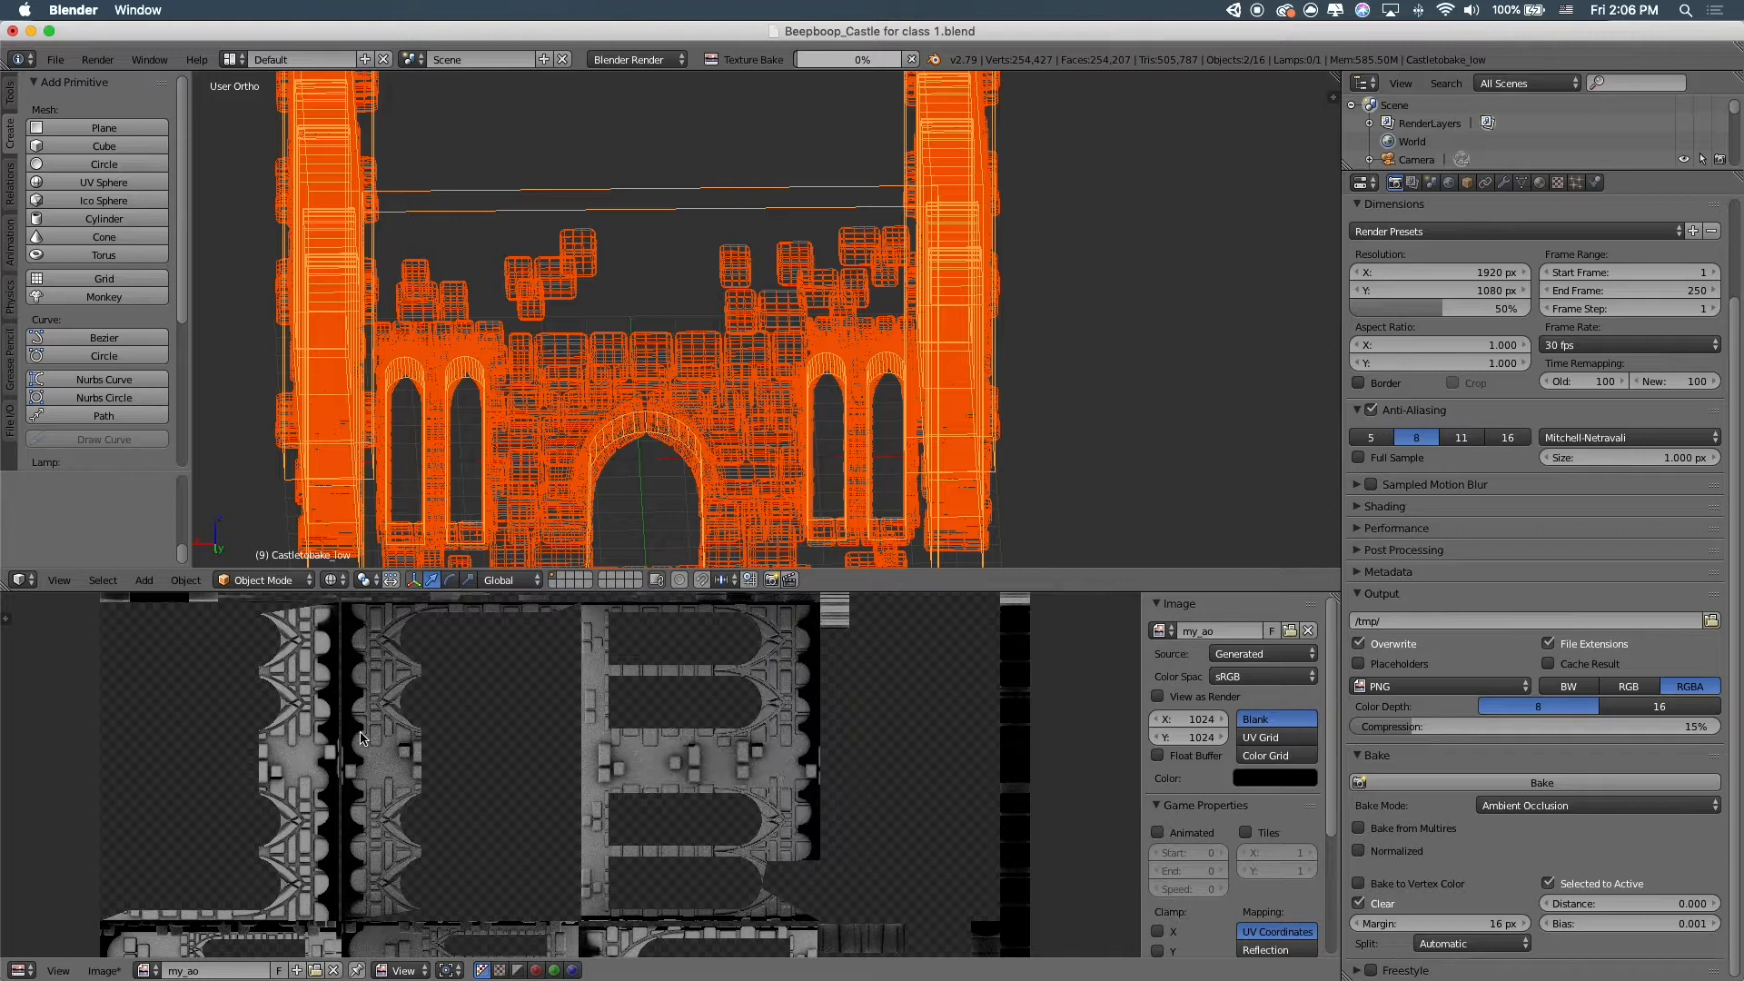
scroll(636, 745, up, 3)
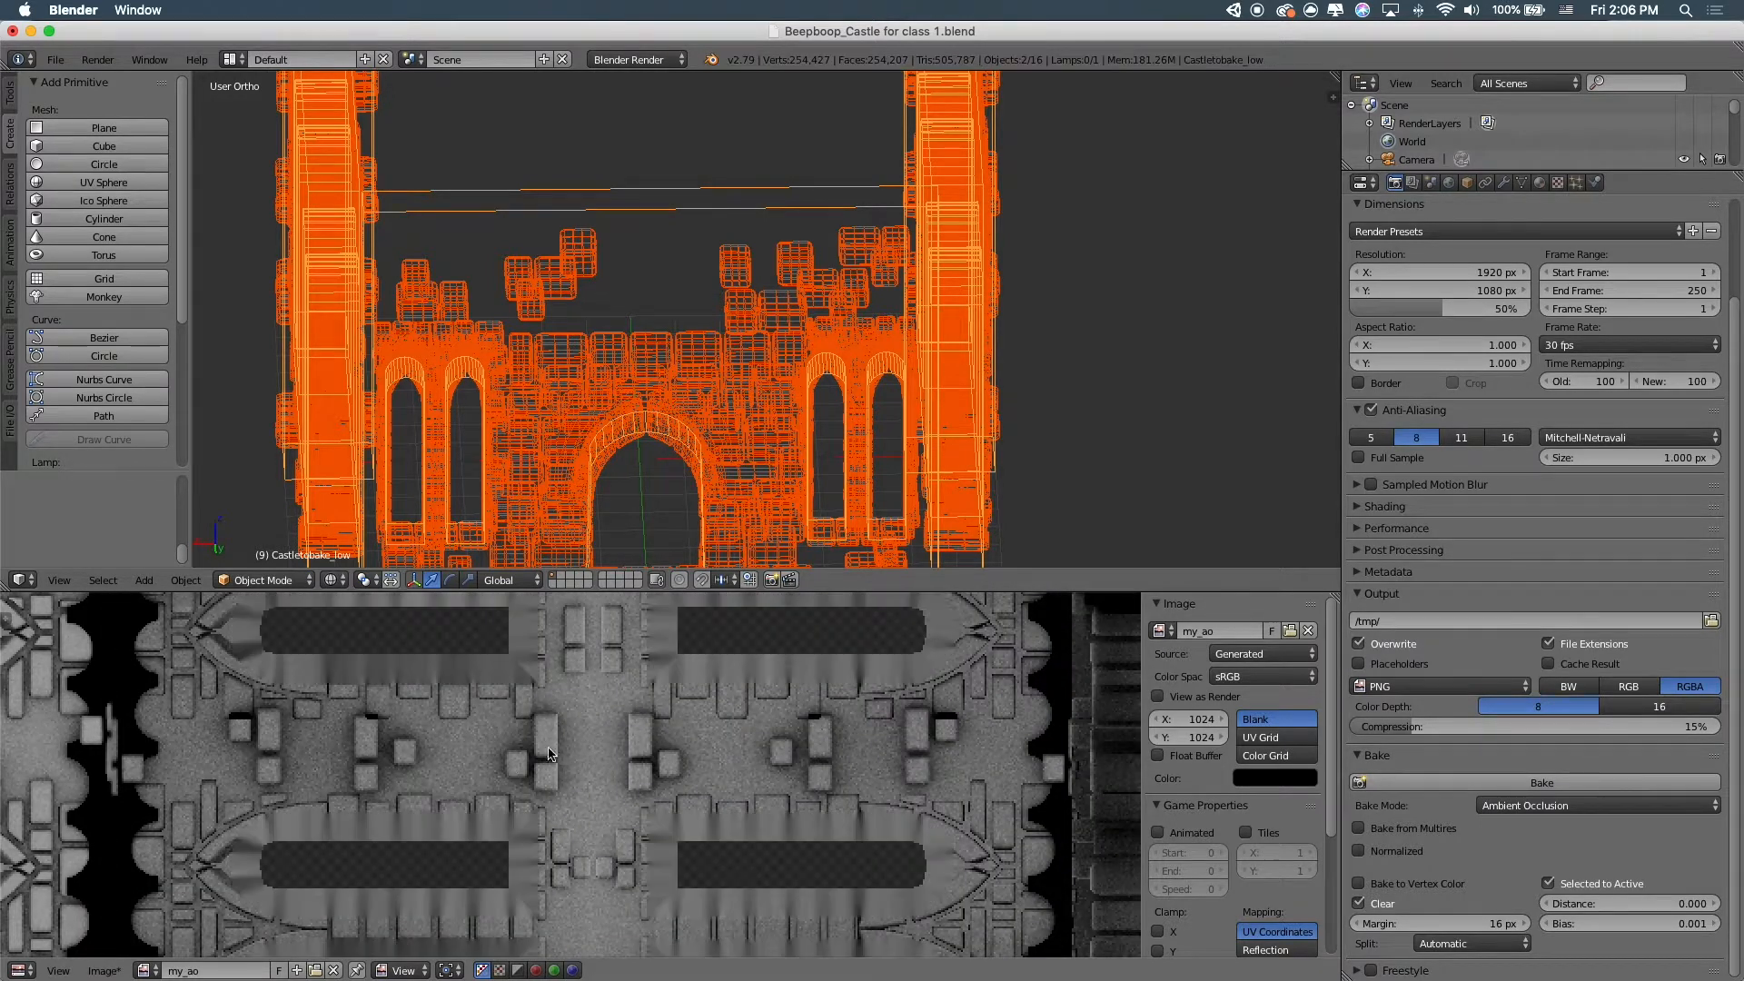
scroll(511, 747, down, 10)
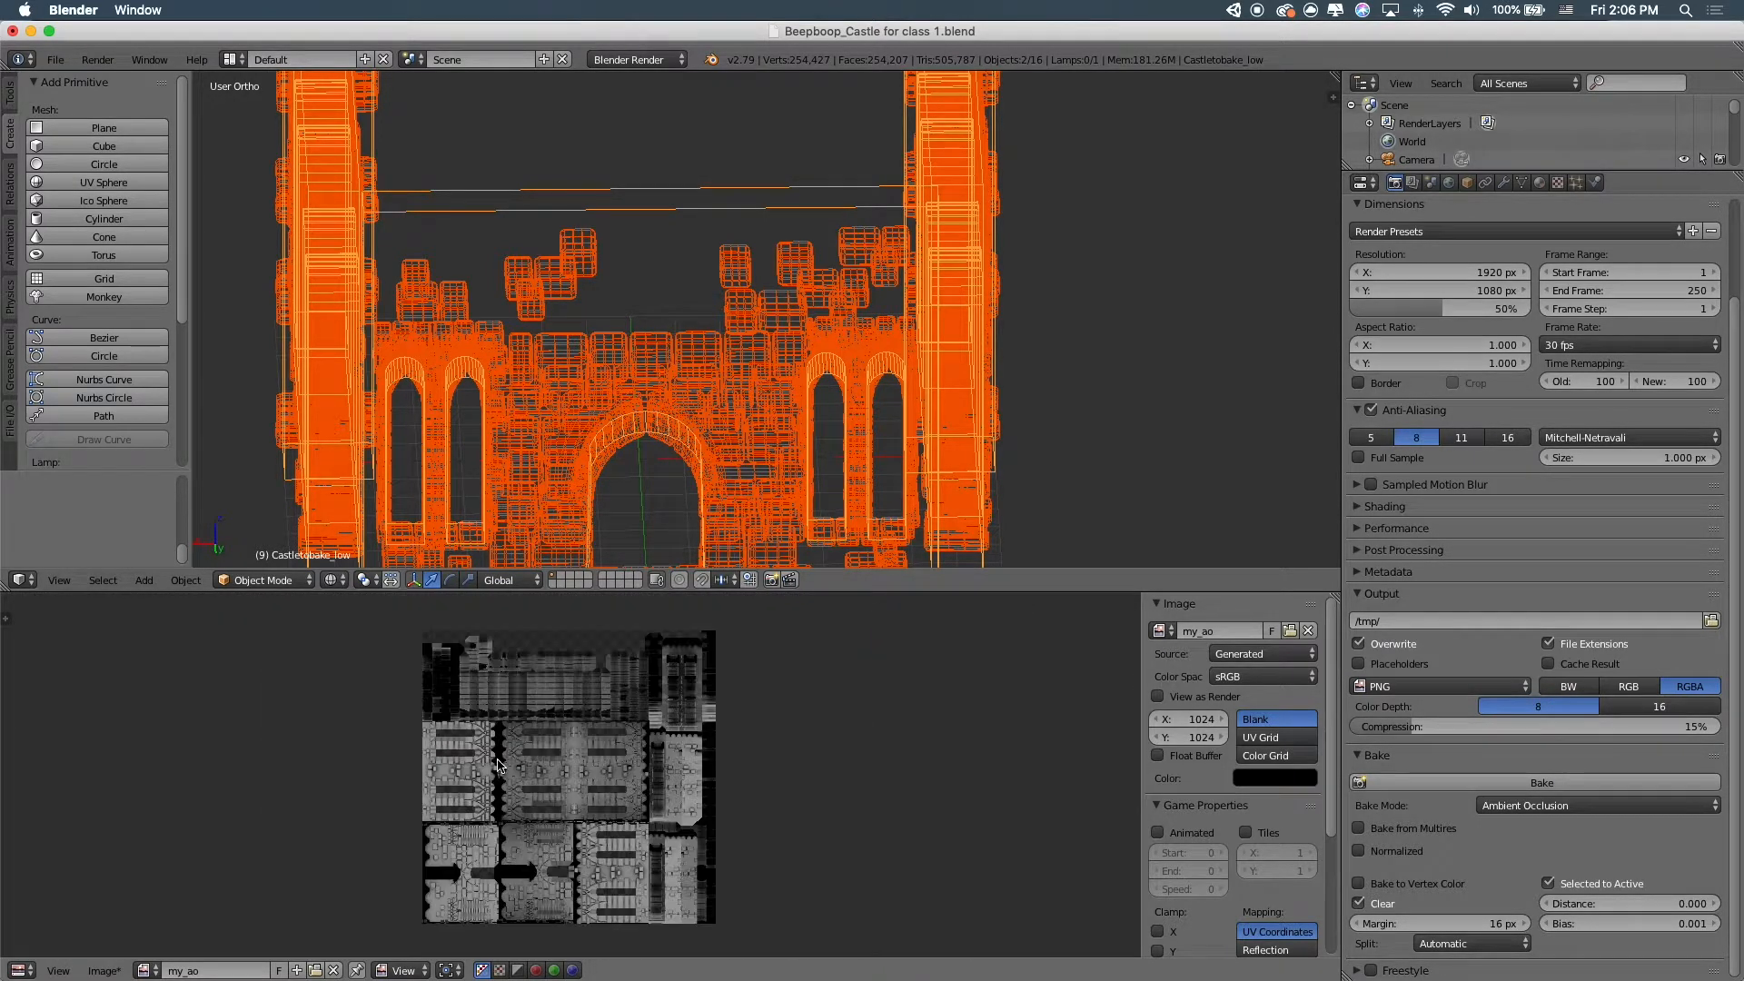
click(105, 971)
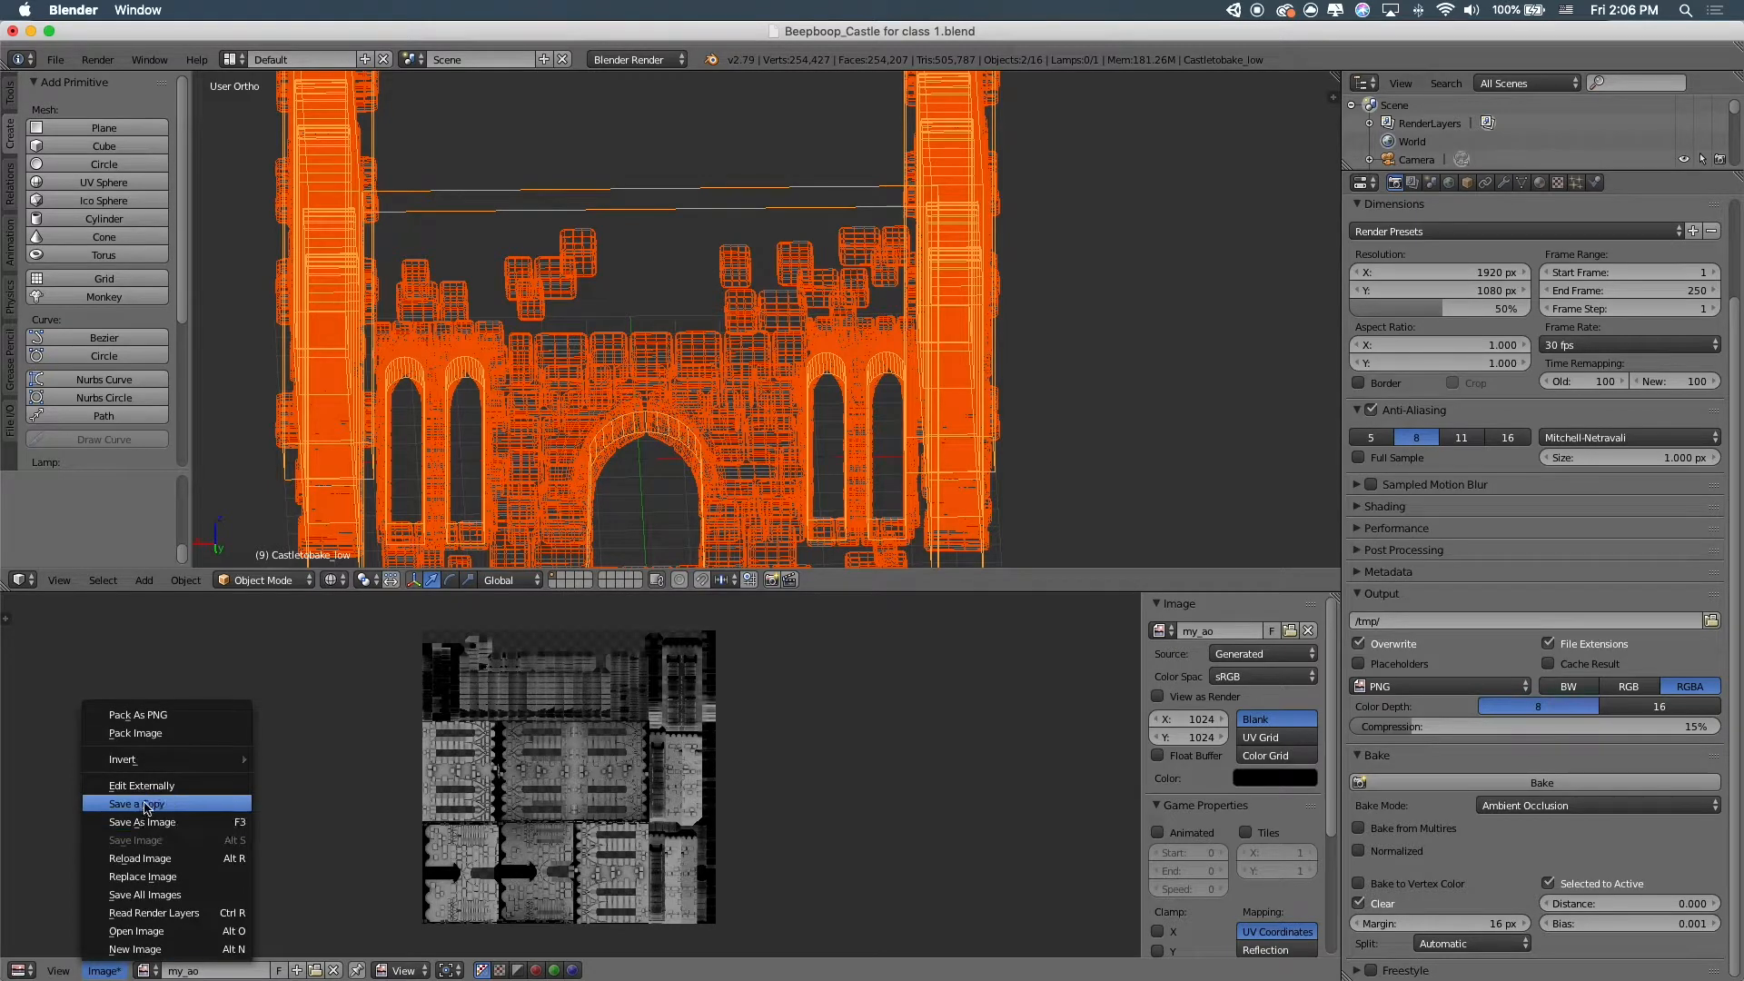
click(153, 820)
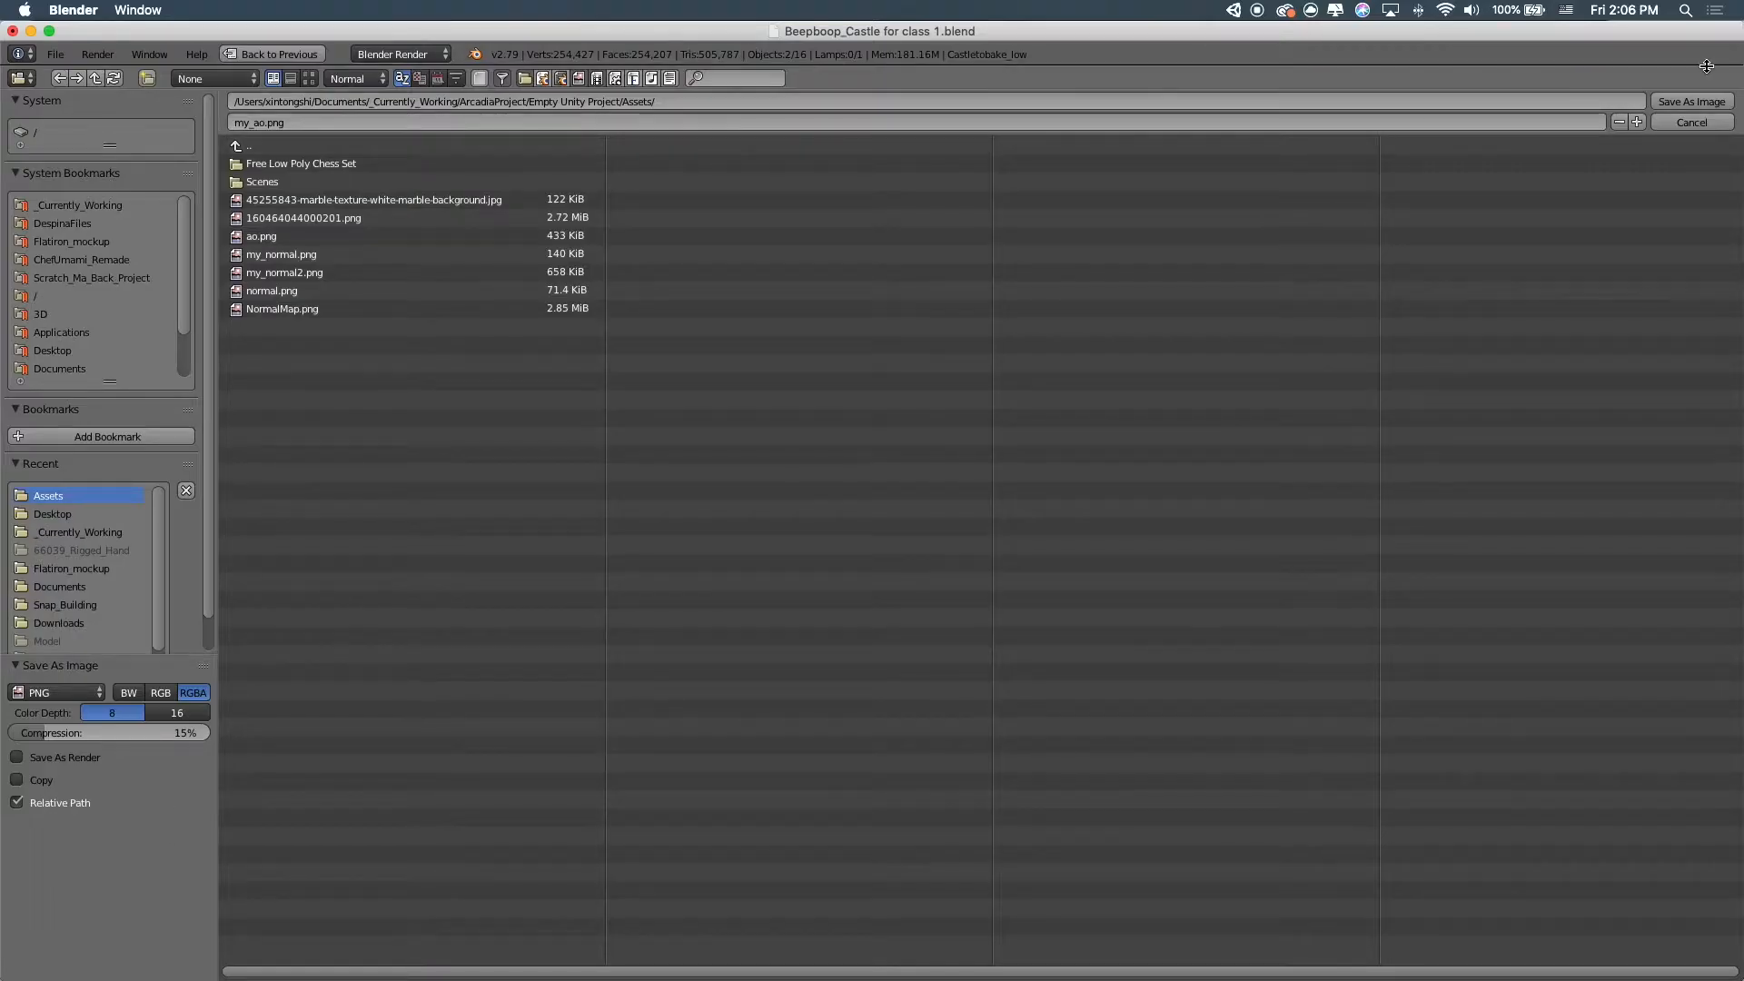
click(1691, 101)
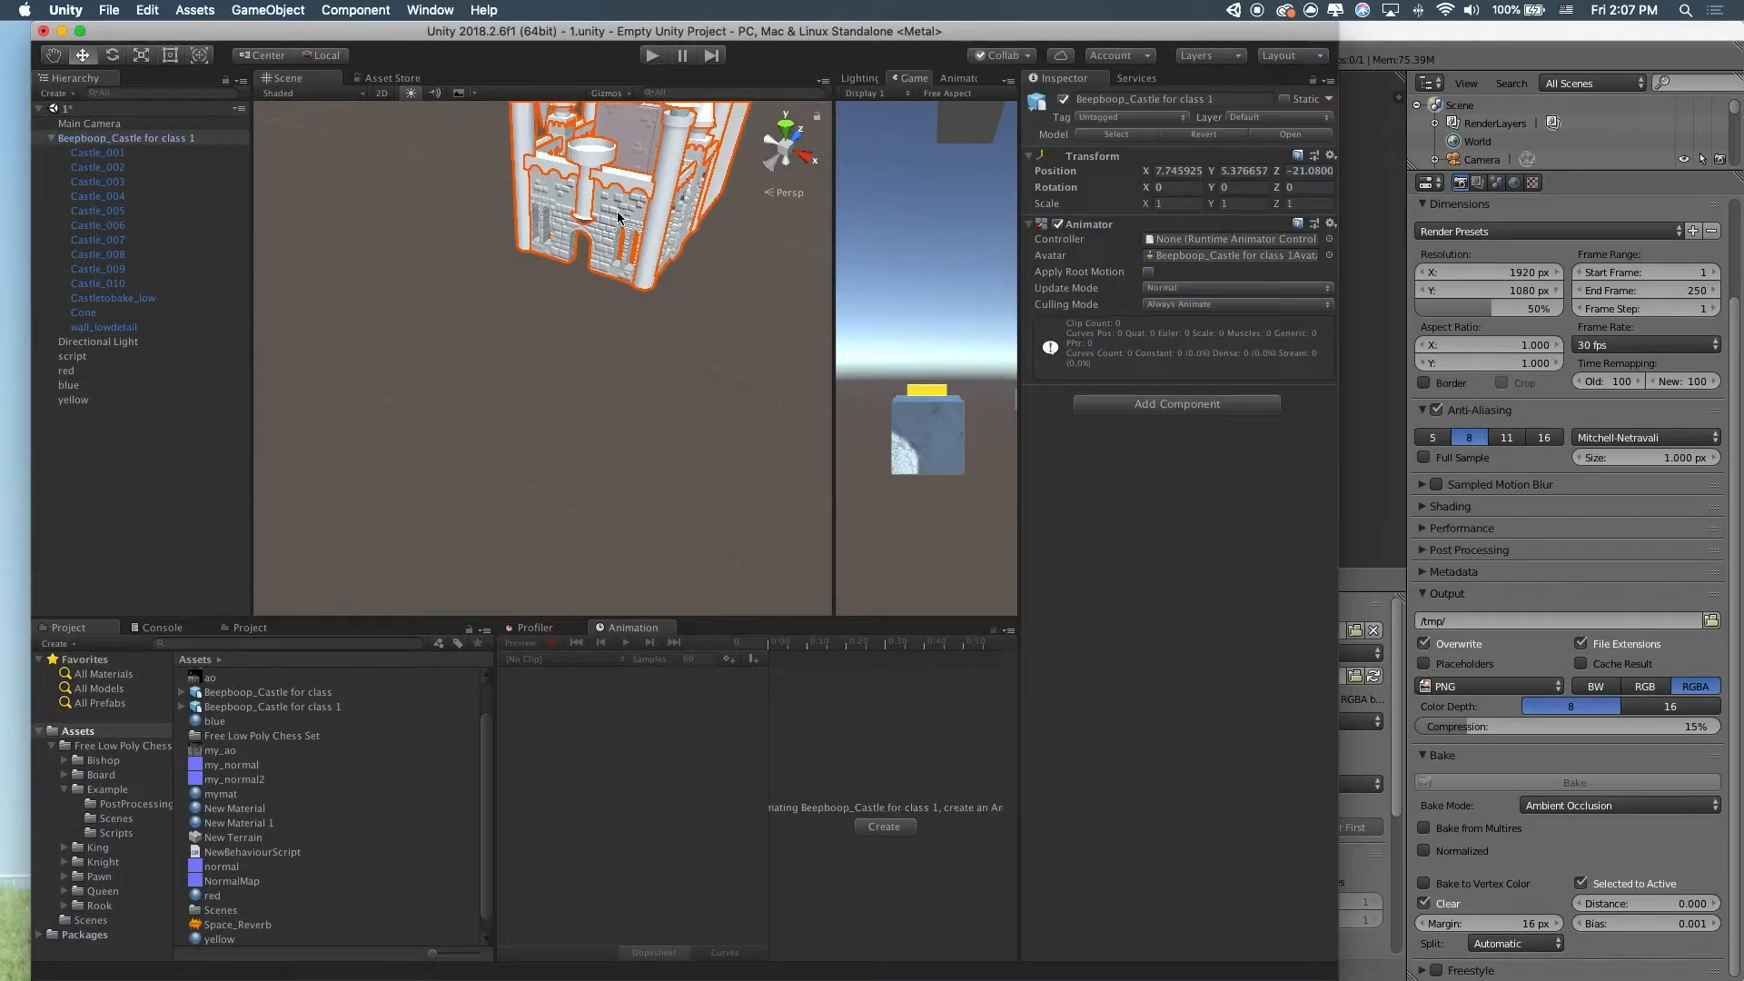
In Unity, assign the my_ao texture as the Occlusion map of the Castletobake_low object's material
click(617, 218)
scroll(621, 232, up, 3)
middle_drag(622, 238, 572, 313)
right_drag(573, 313, 678, 261)
middle_drag(678, 262, 808, 146)
click(1030, 354)
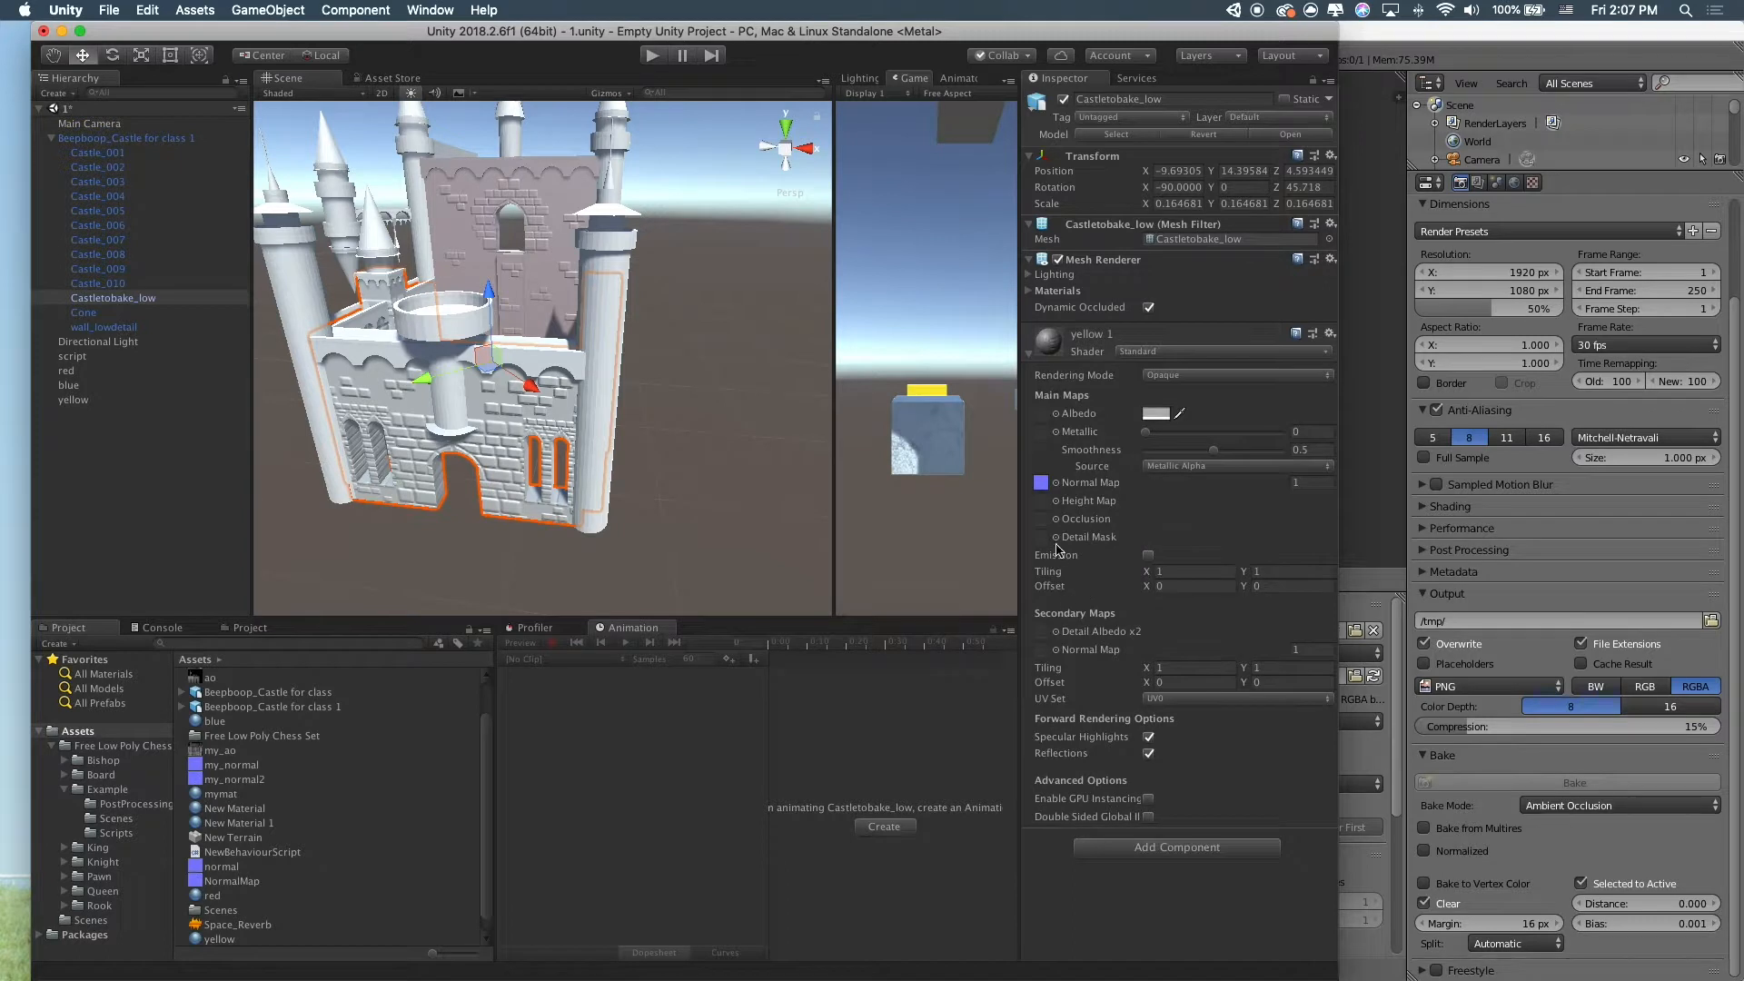
scroll(295, 879, down, 1)
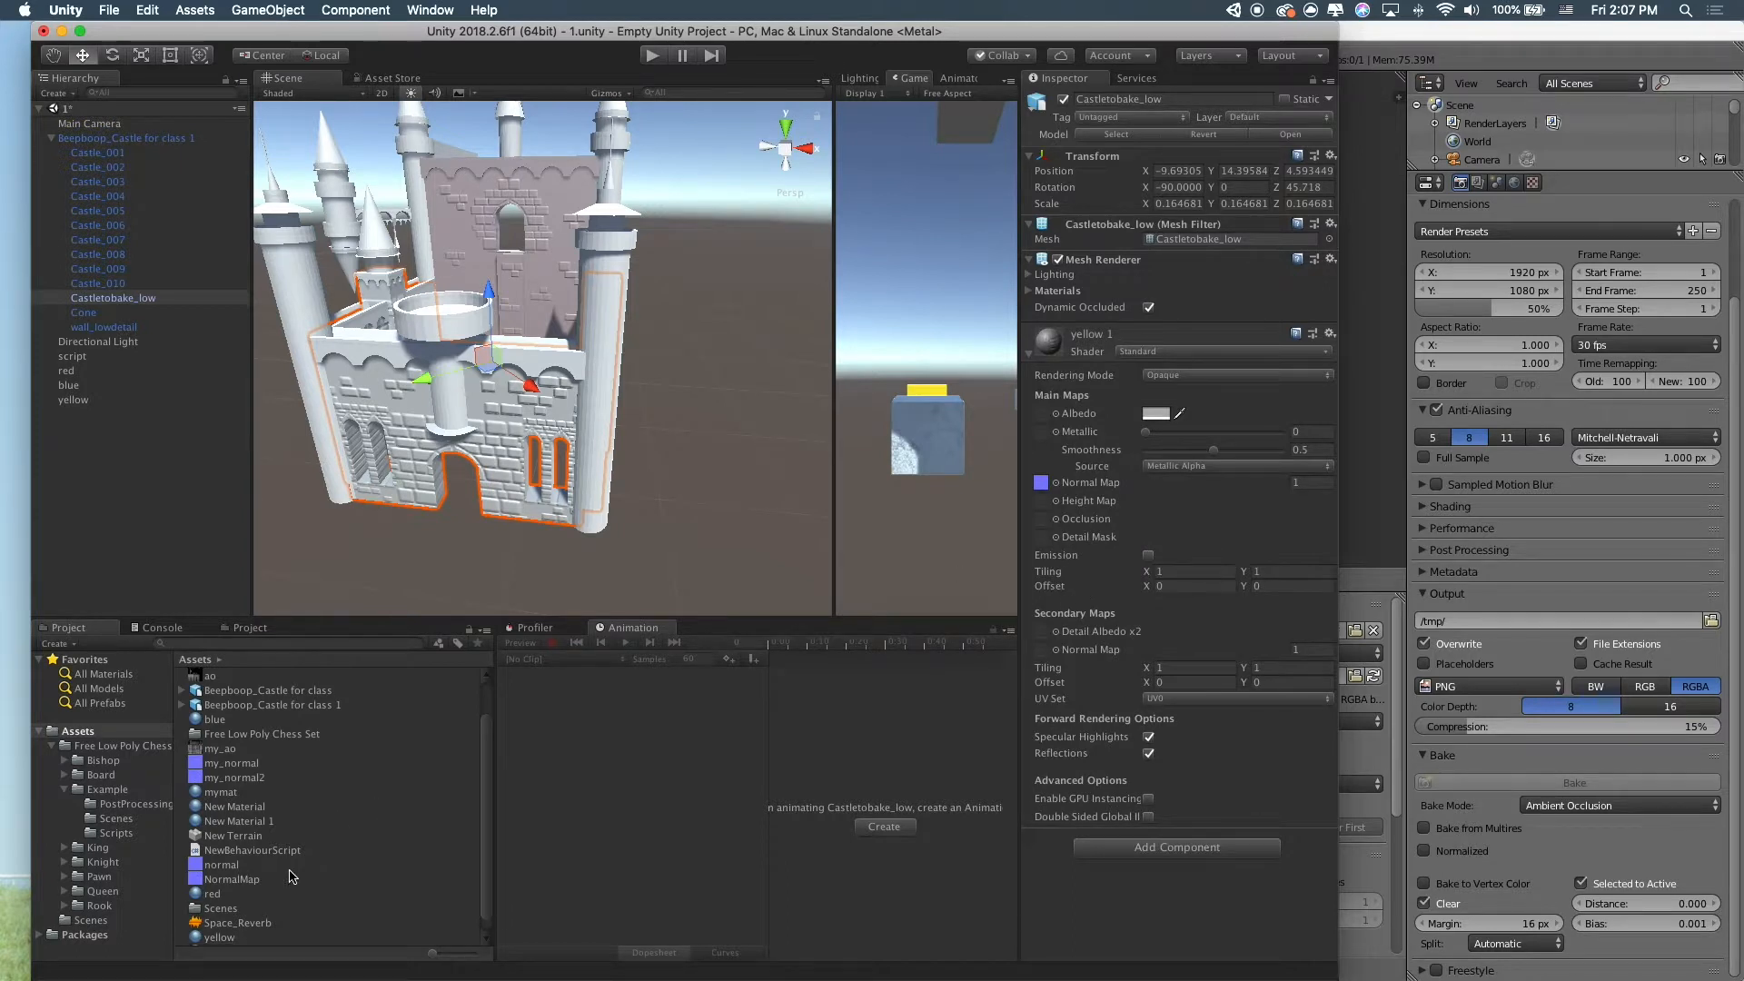
drag(218, 747, 1082, 514)
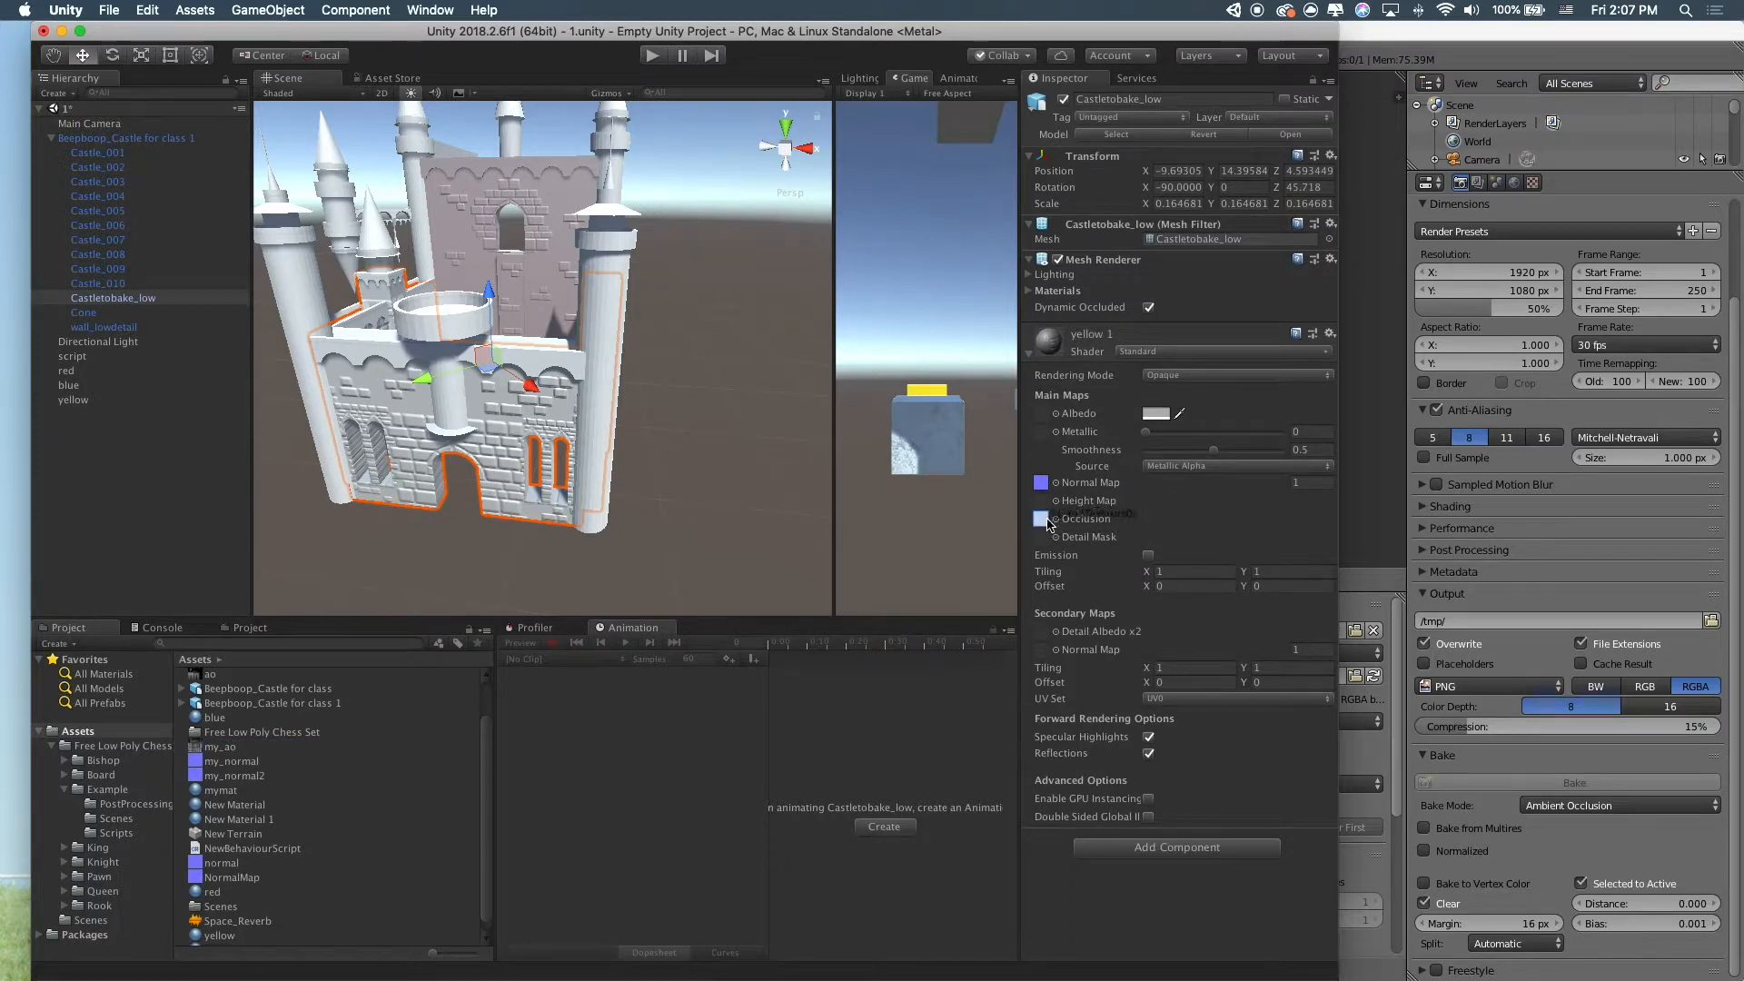
Examine the occlusion shading on the castle's brick walls, gate and the area under the arched trim
scroll(577, 561, up, 5)
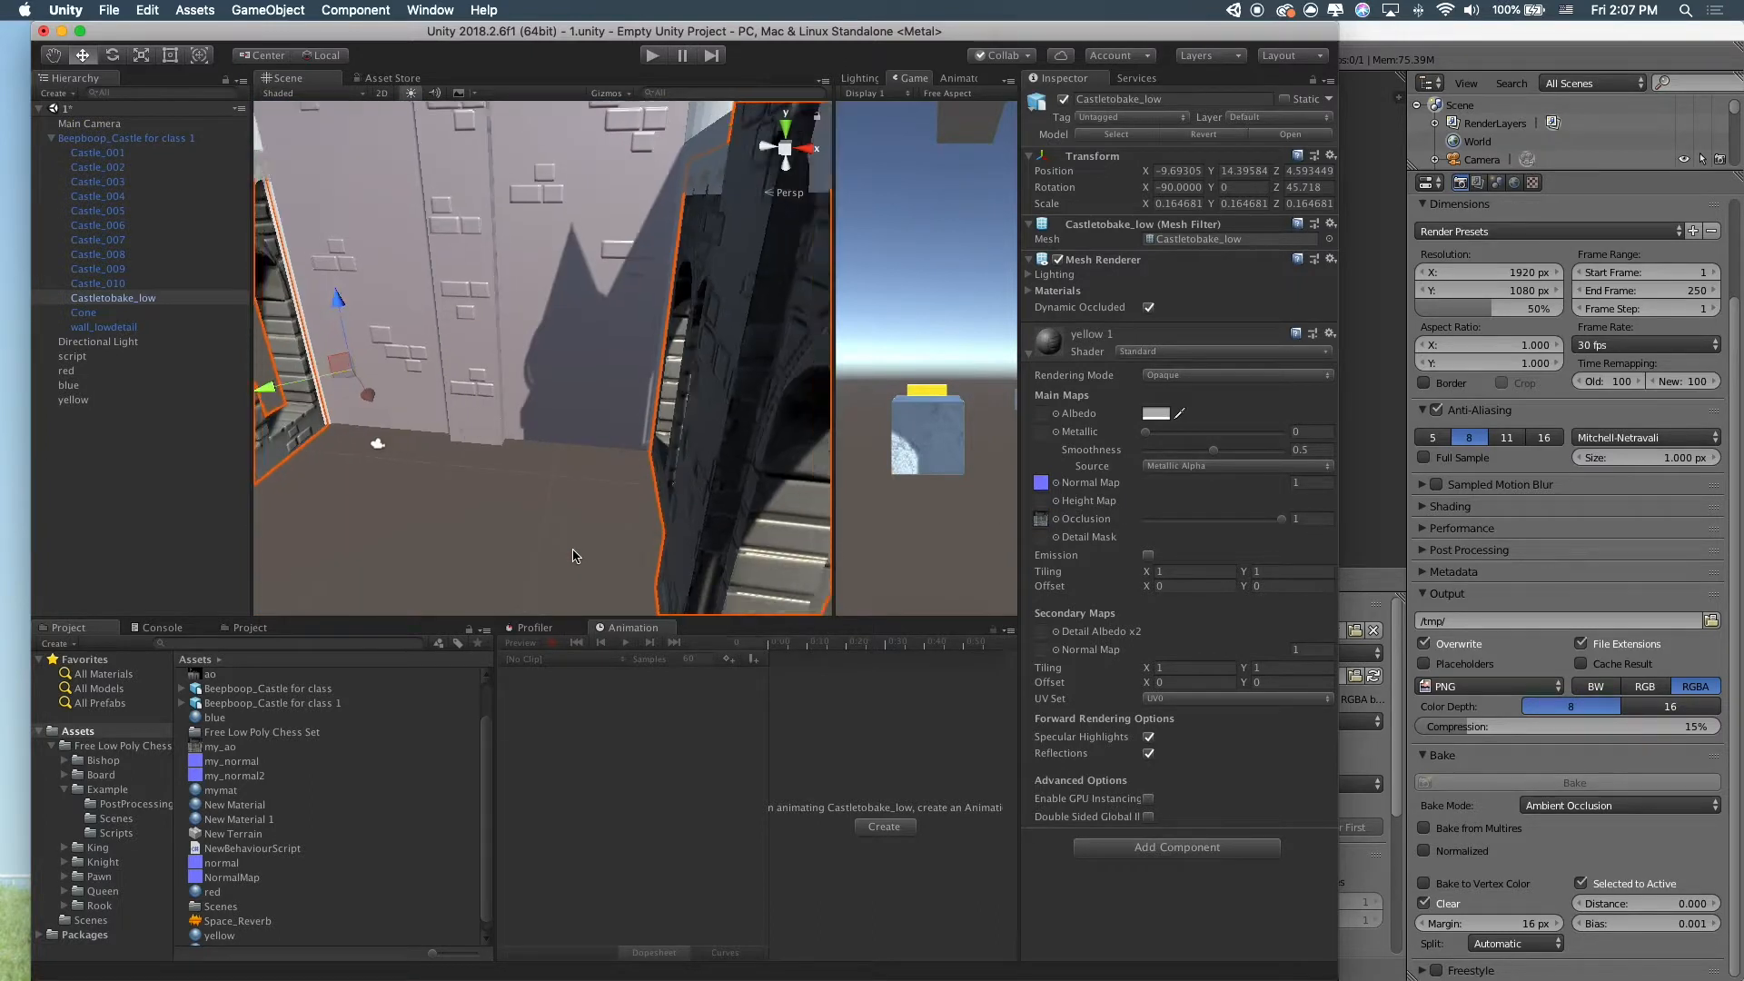
scroll(577, 550, down, 5)
alt+drag(578, 531, 752, 399)
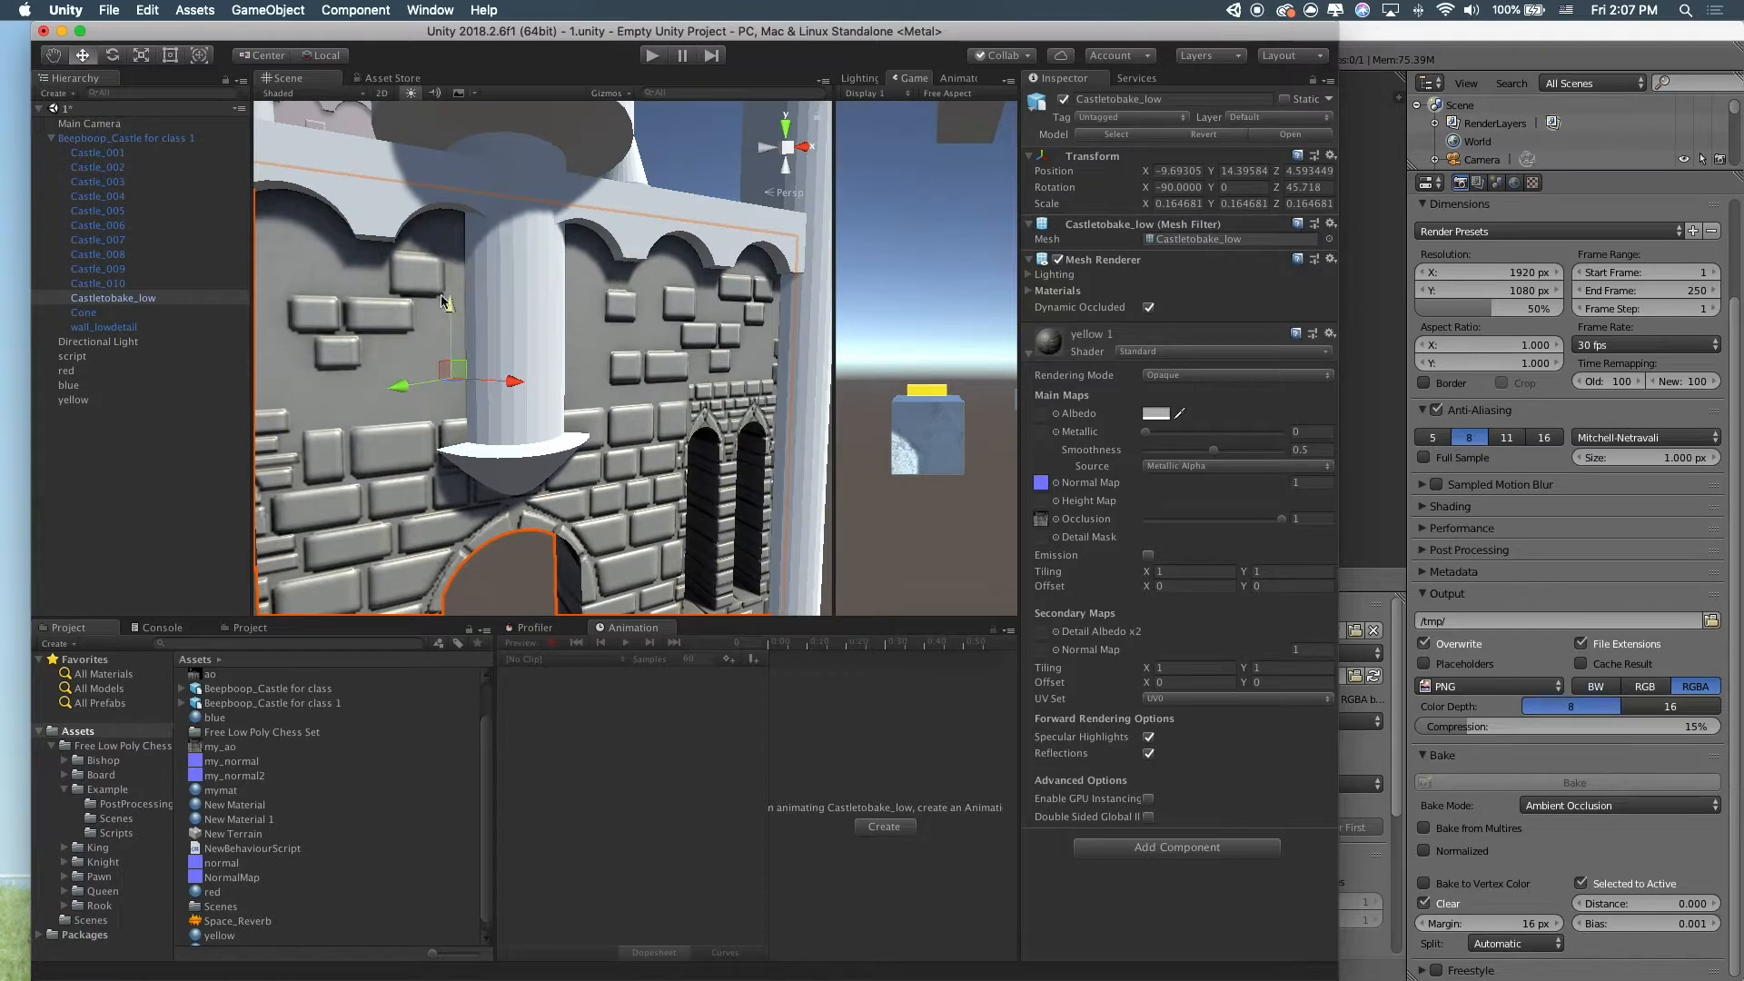
scroll(366, 301, up, 1)
scroll(440, 224, down, 2)
middle_drag(440, 224, 437, 269)
scroll(734, 298, down, 3)
scroll(437, 272, up, 8)
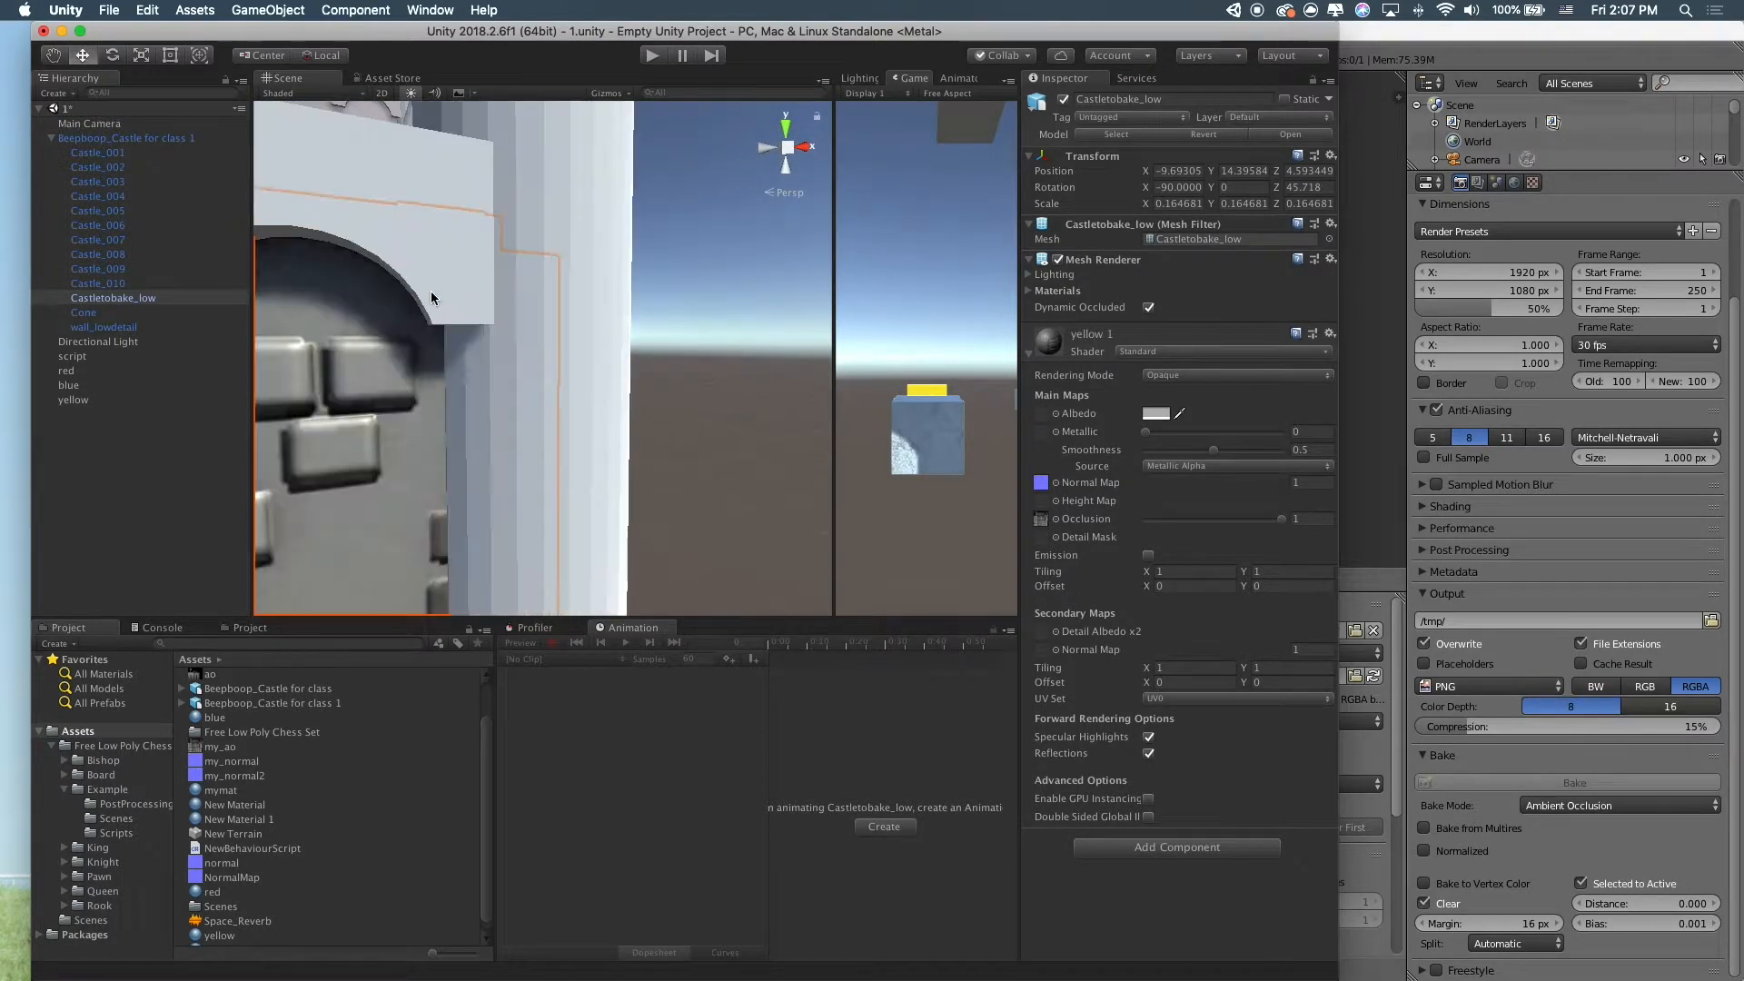
Toggle the whole castle and the Castle_009 arched trim off and on to compare the wall shading beneath
click(626, 223)
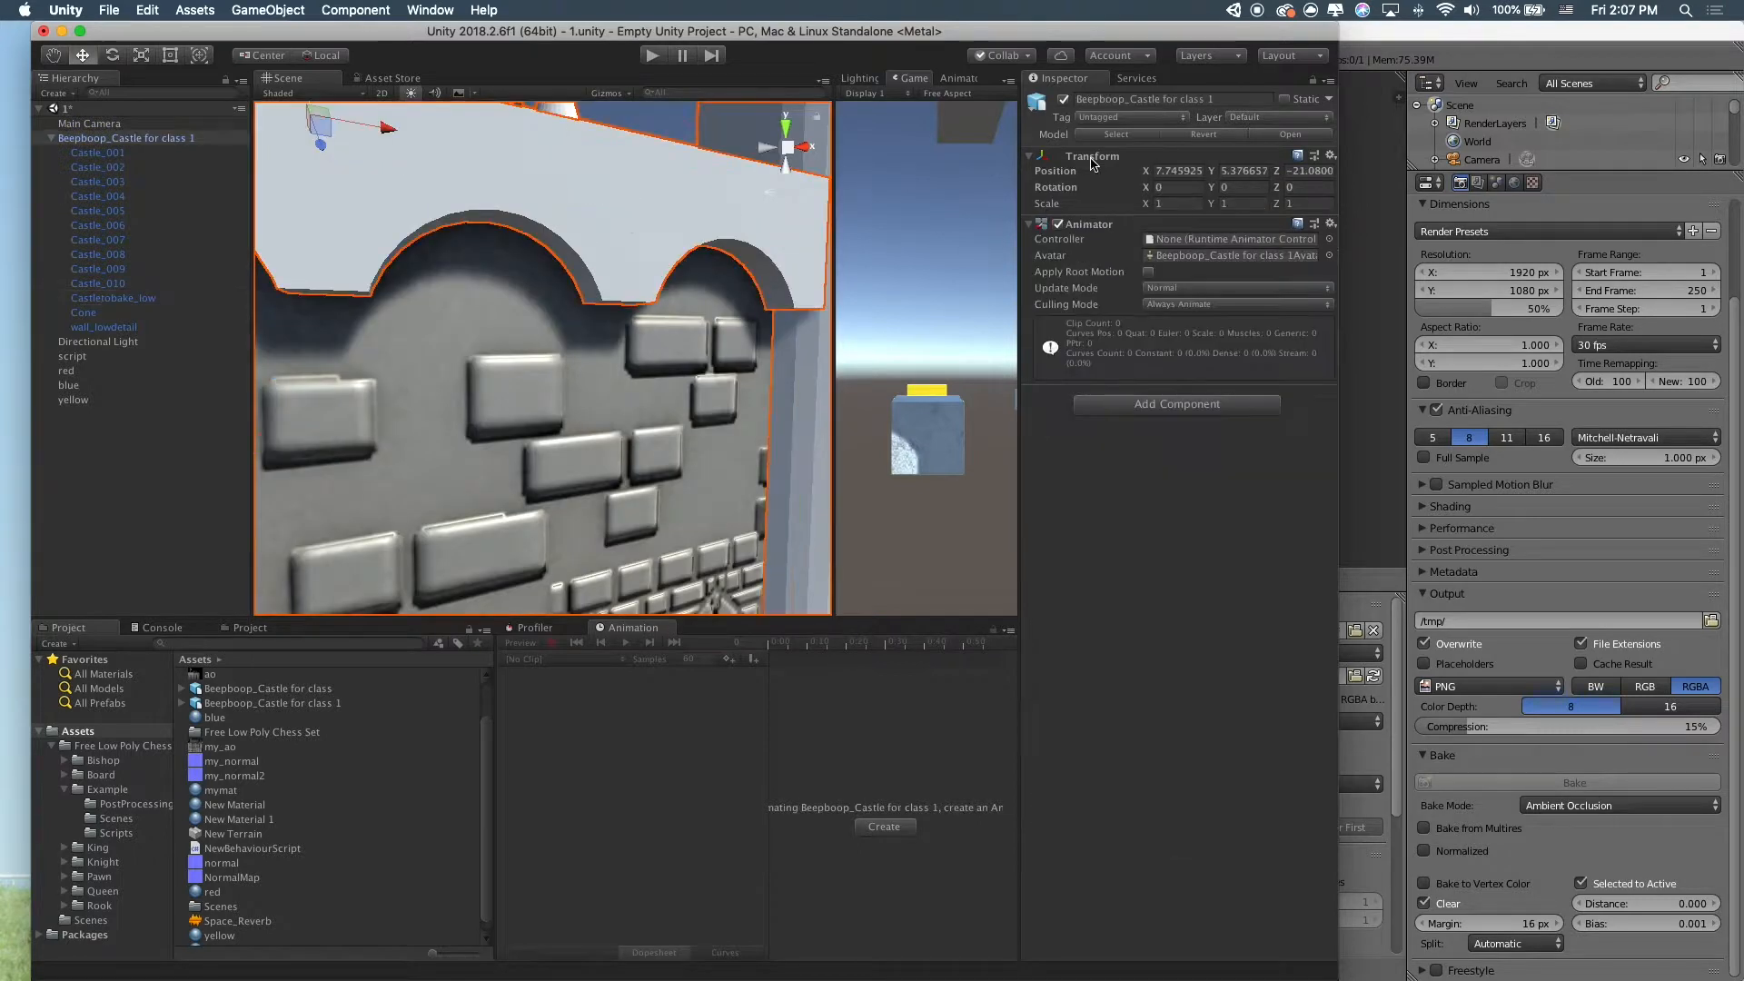
click(1065, 99)
click(1065, 100)
click(438, 171)
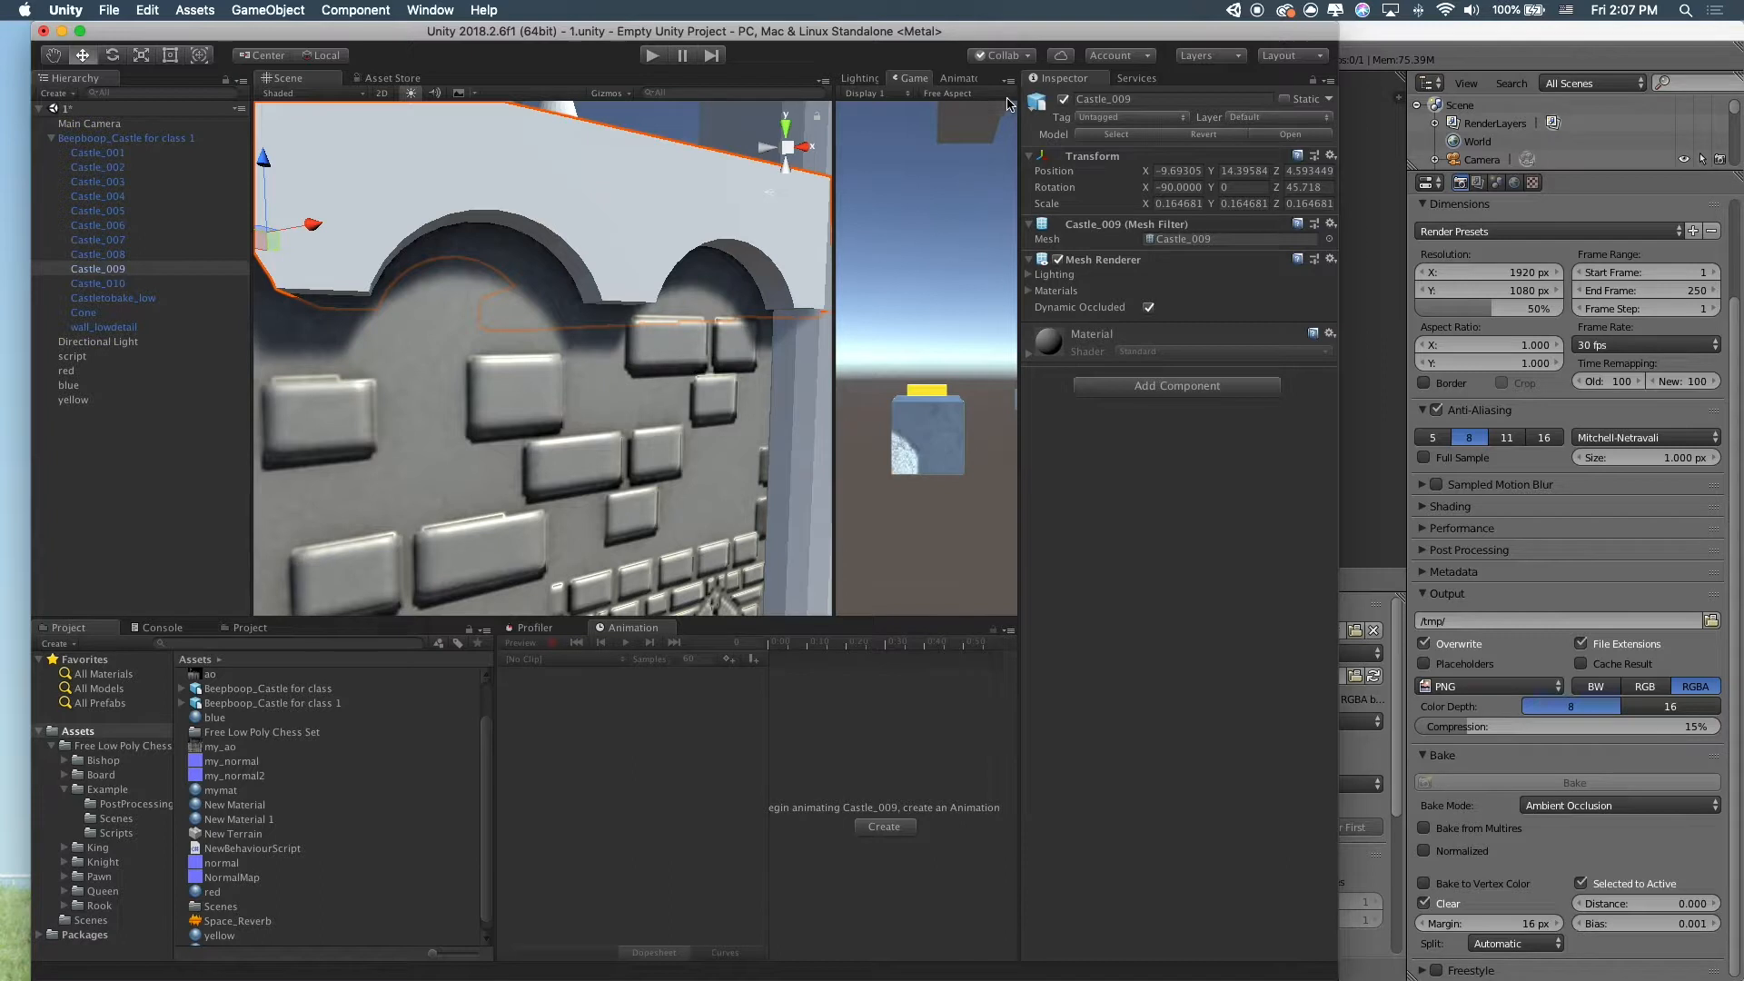
click(1063, 100)
click(1063, 100)
click(1064, 100)
click(1063, 99)
click(1065, 100)
click(1065, 100)
click(654, 180)
click(651, 187)
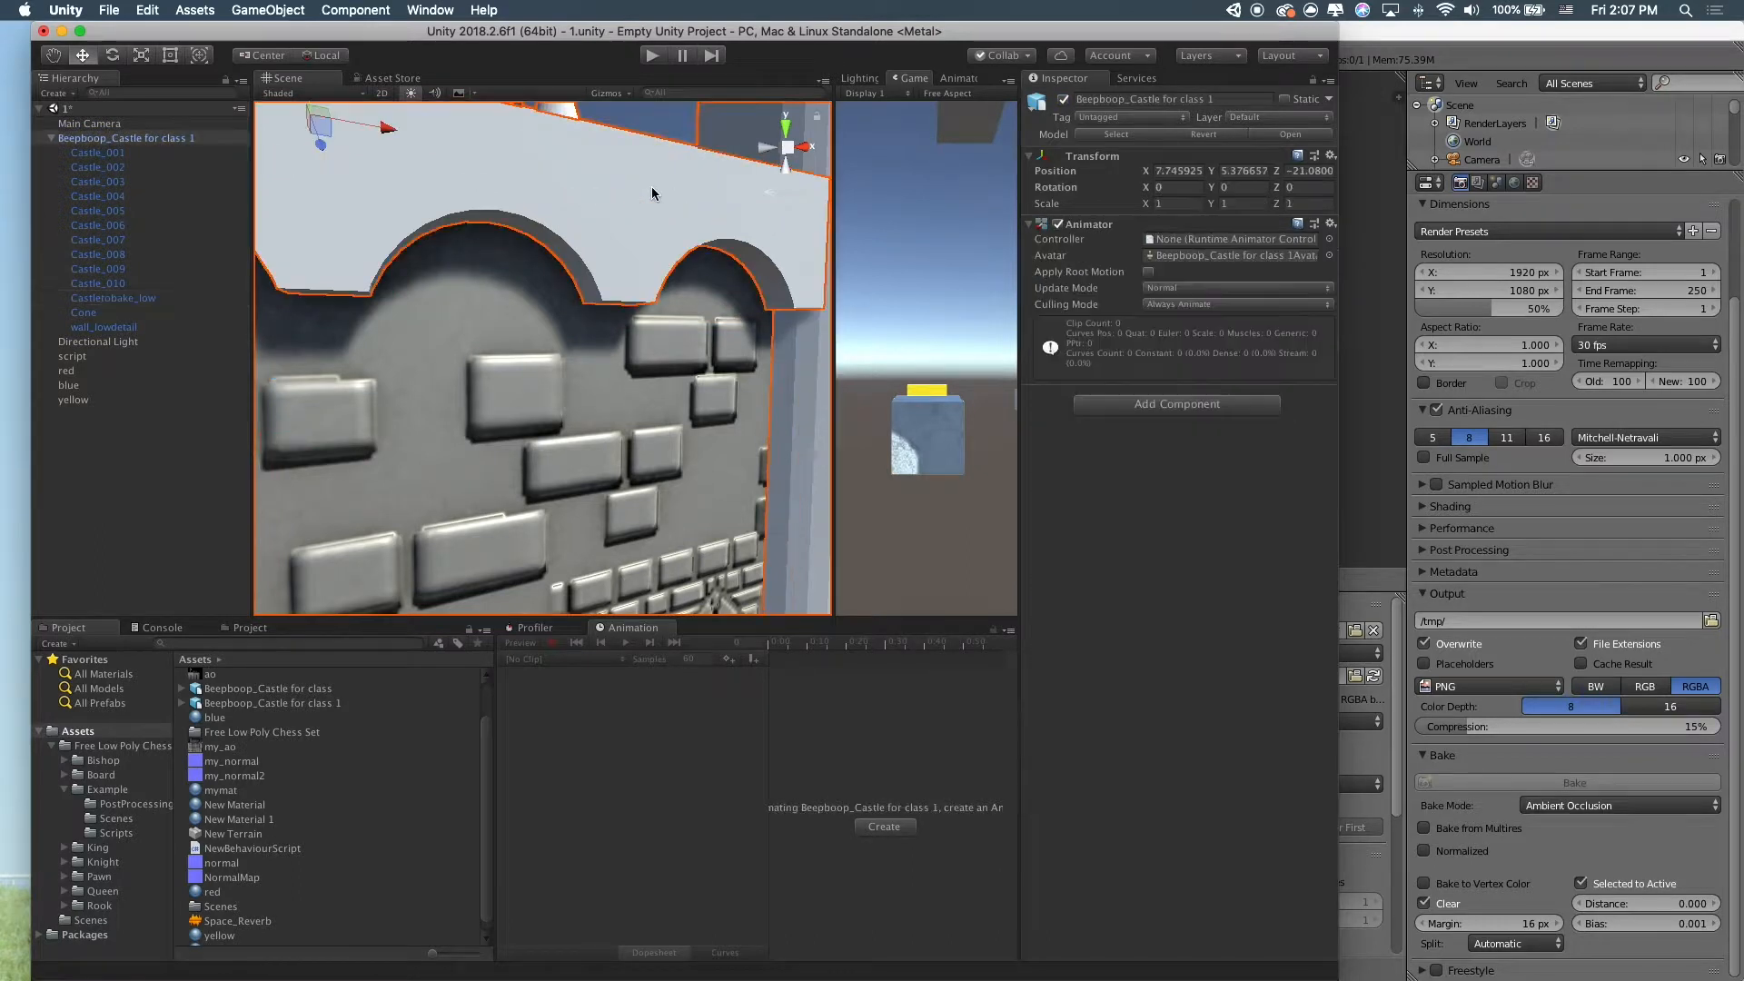
click(643, 179)
Switch to Blender, unhide the high-poly brick castle in solid shading, and compare its front wall with the Unity scene
click(1357, 317)
middle_drag(829, 288, 917, 335)
key(z)
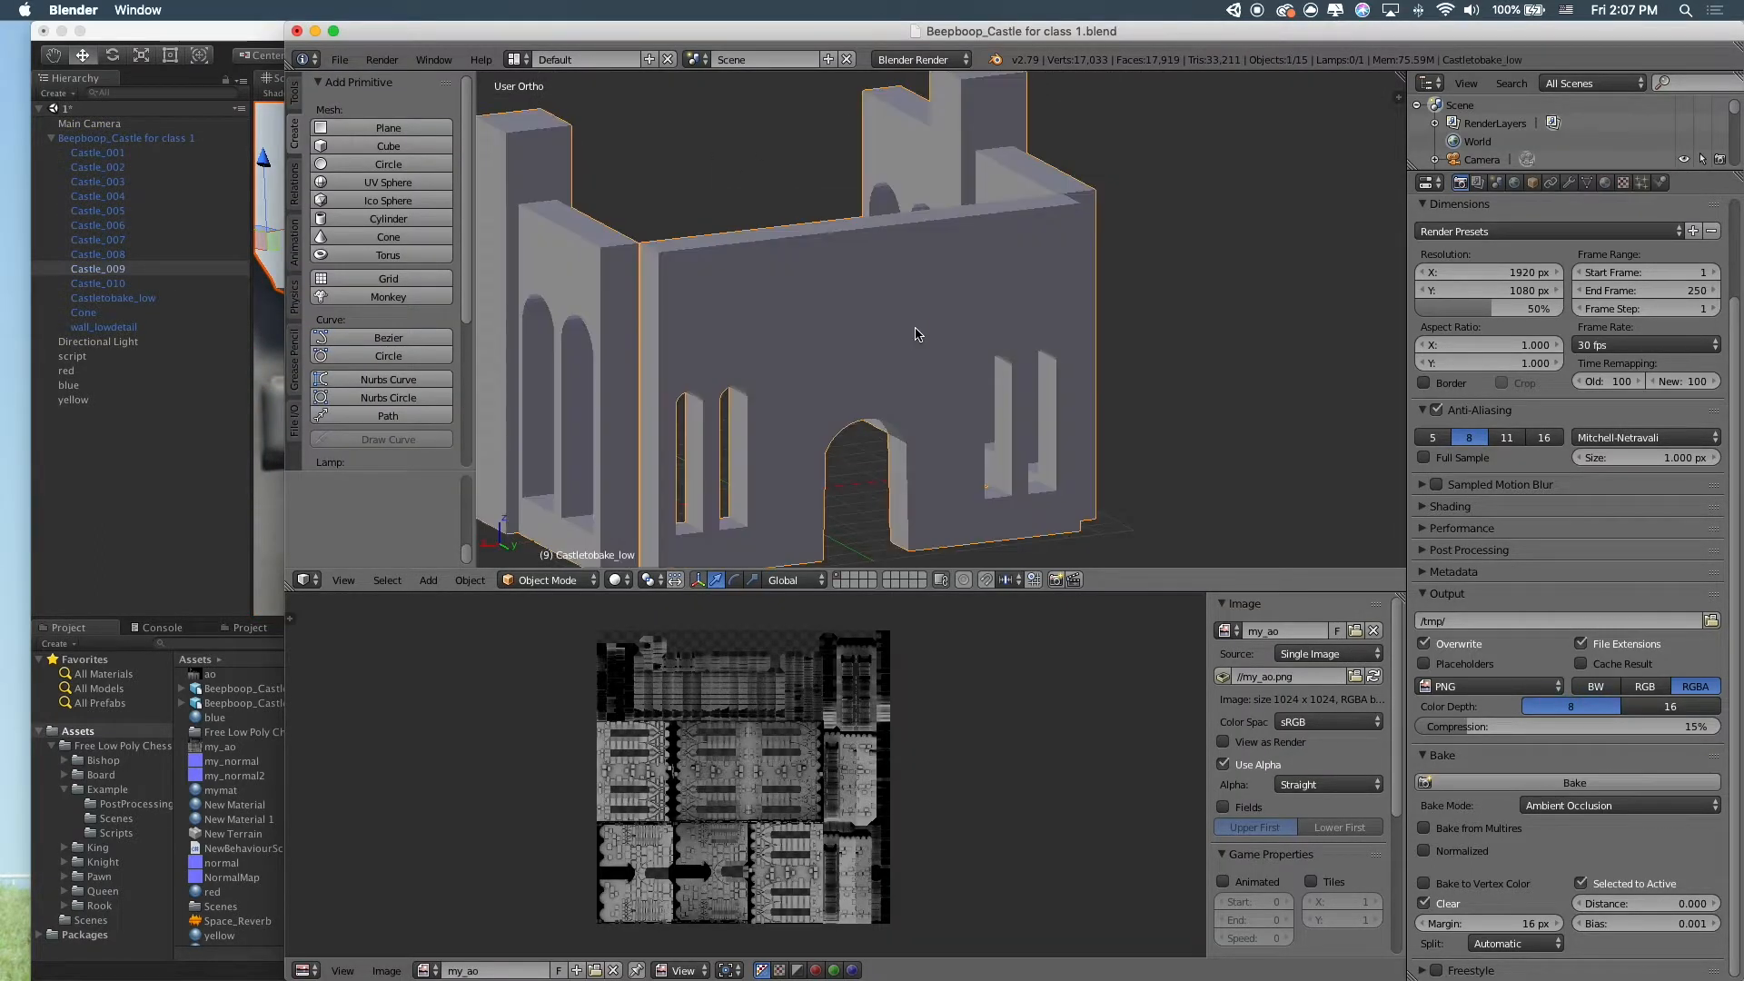
key(alt+h)
shift+right_click(893, 317)
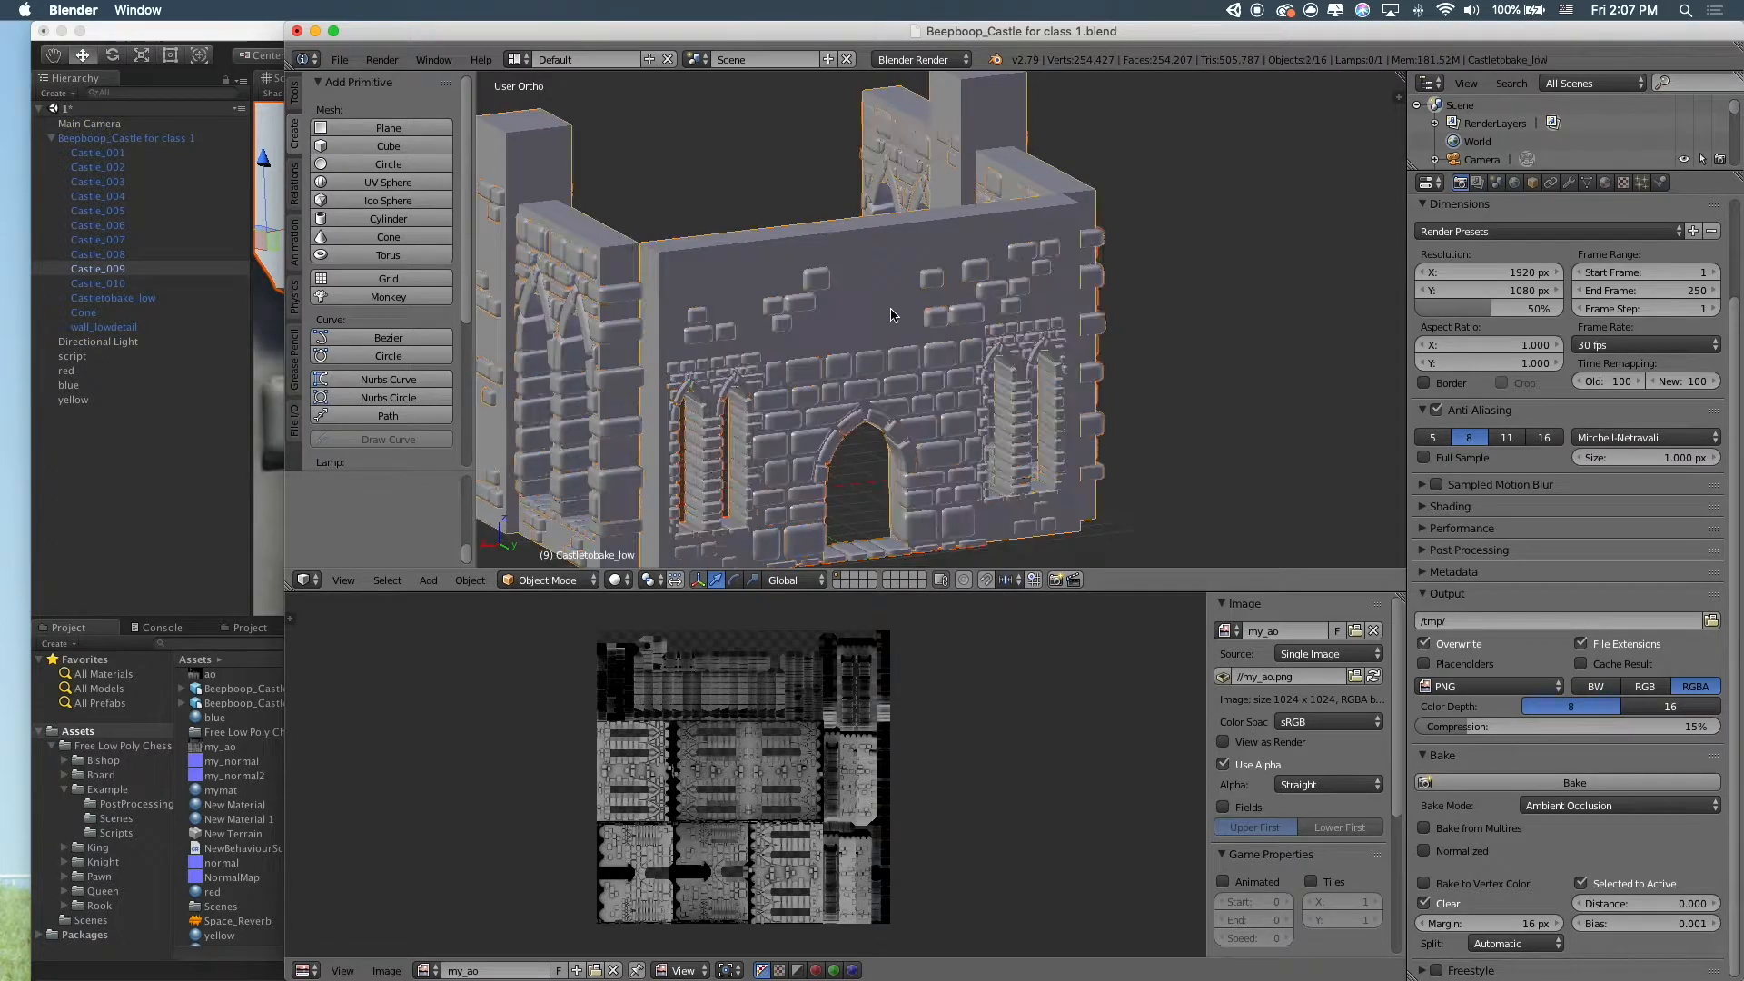
scroll(889, 315, up, 4)
click(118, 475)
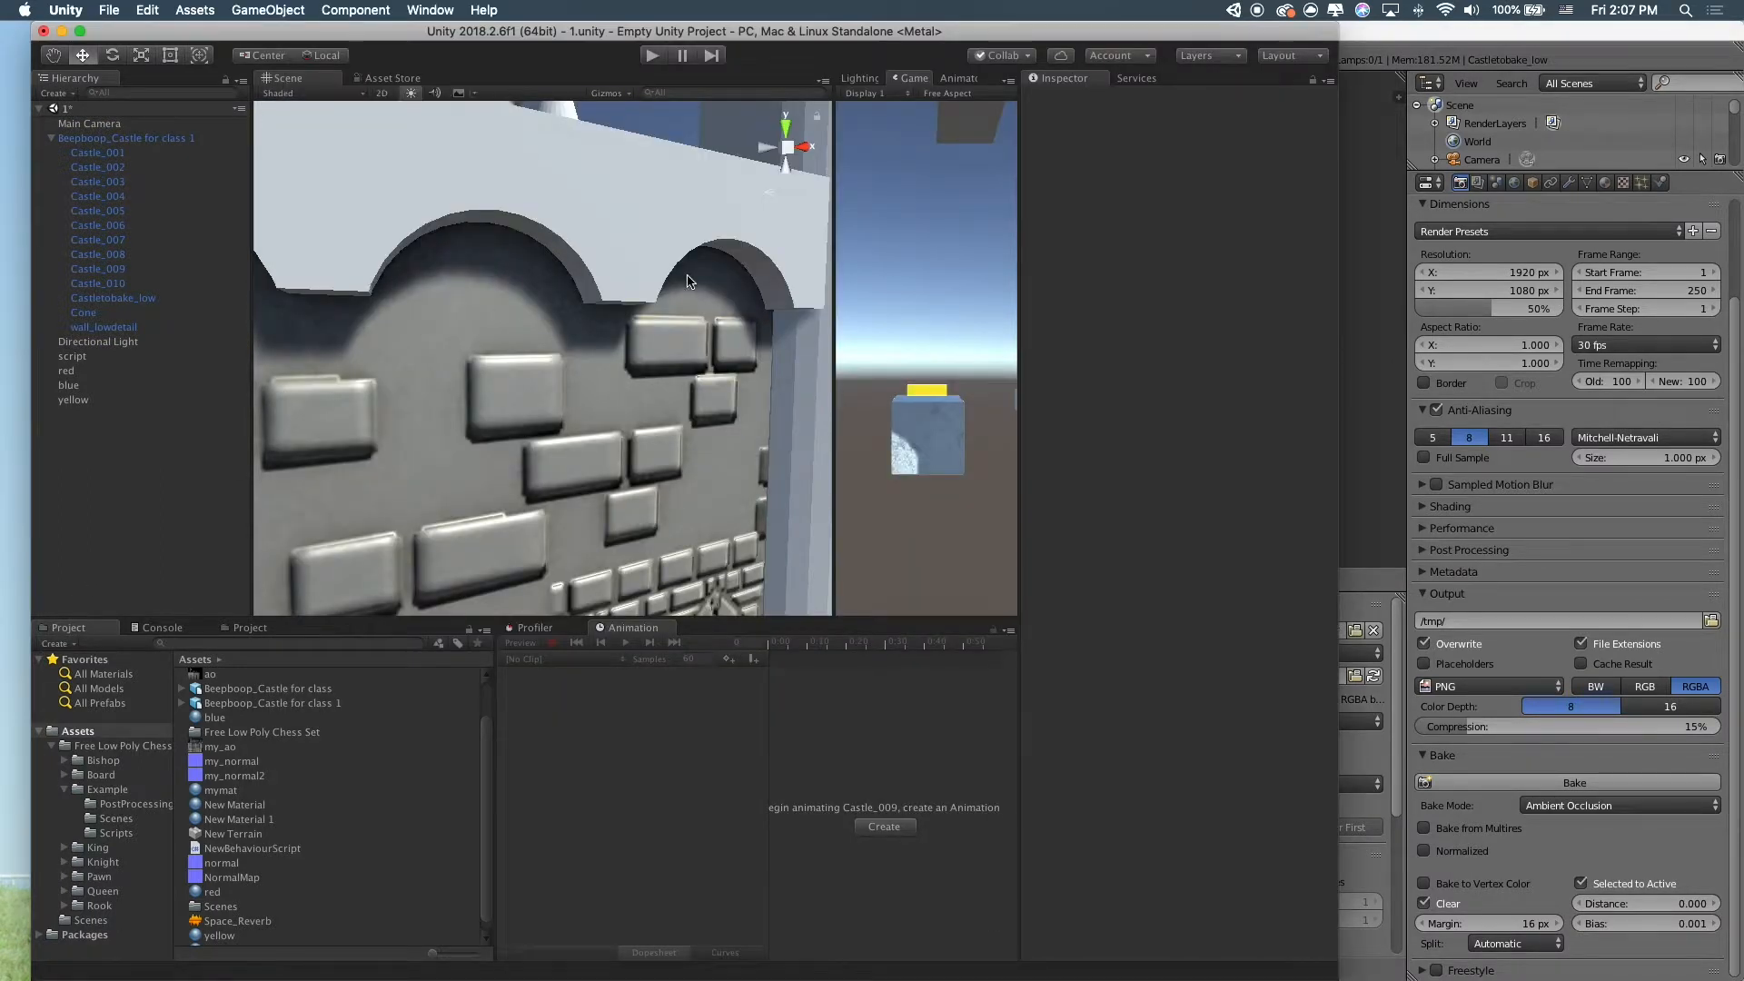
Switch to Blender, enlarge the Outliner to show the full object list, and select the Lamp
click(1399, 278)
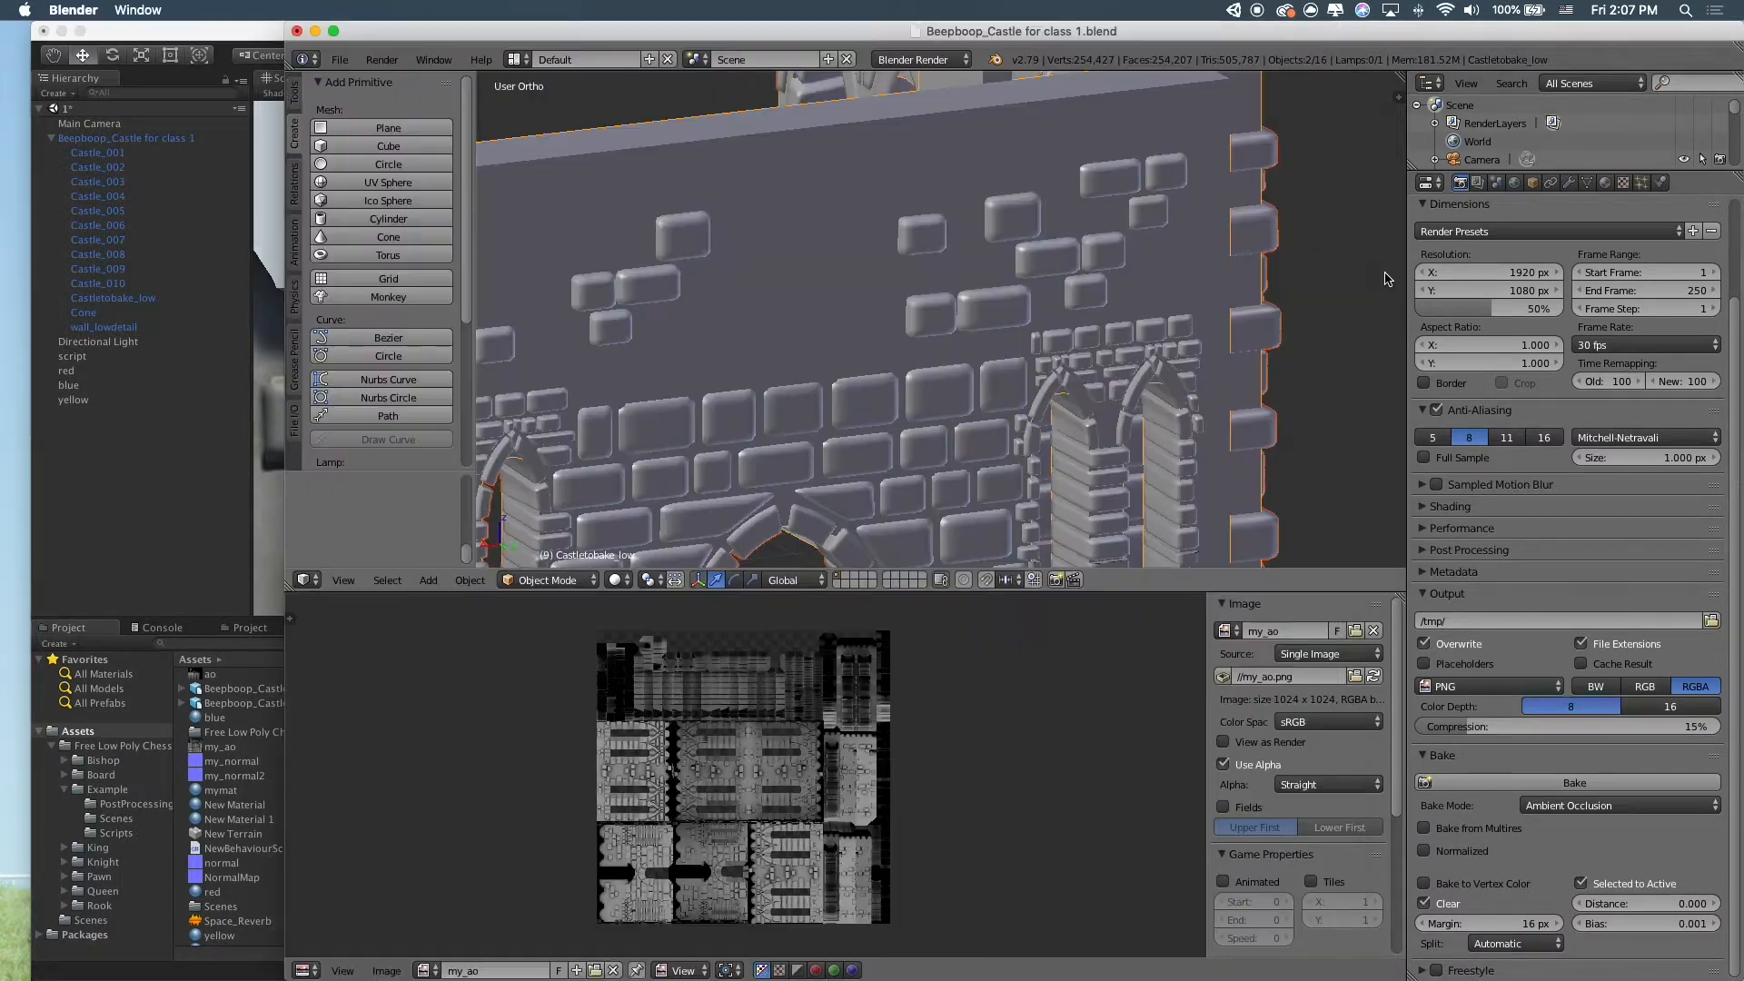
scroll(620, 189, down, 4)
middle_drag(811, 252, 877, 278)
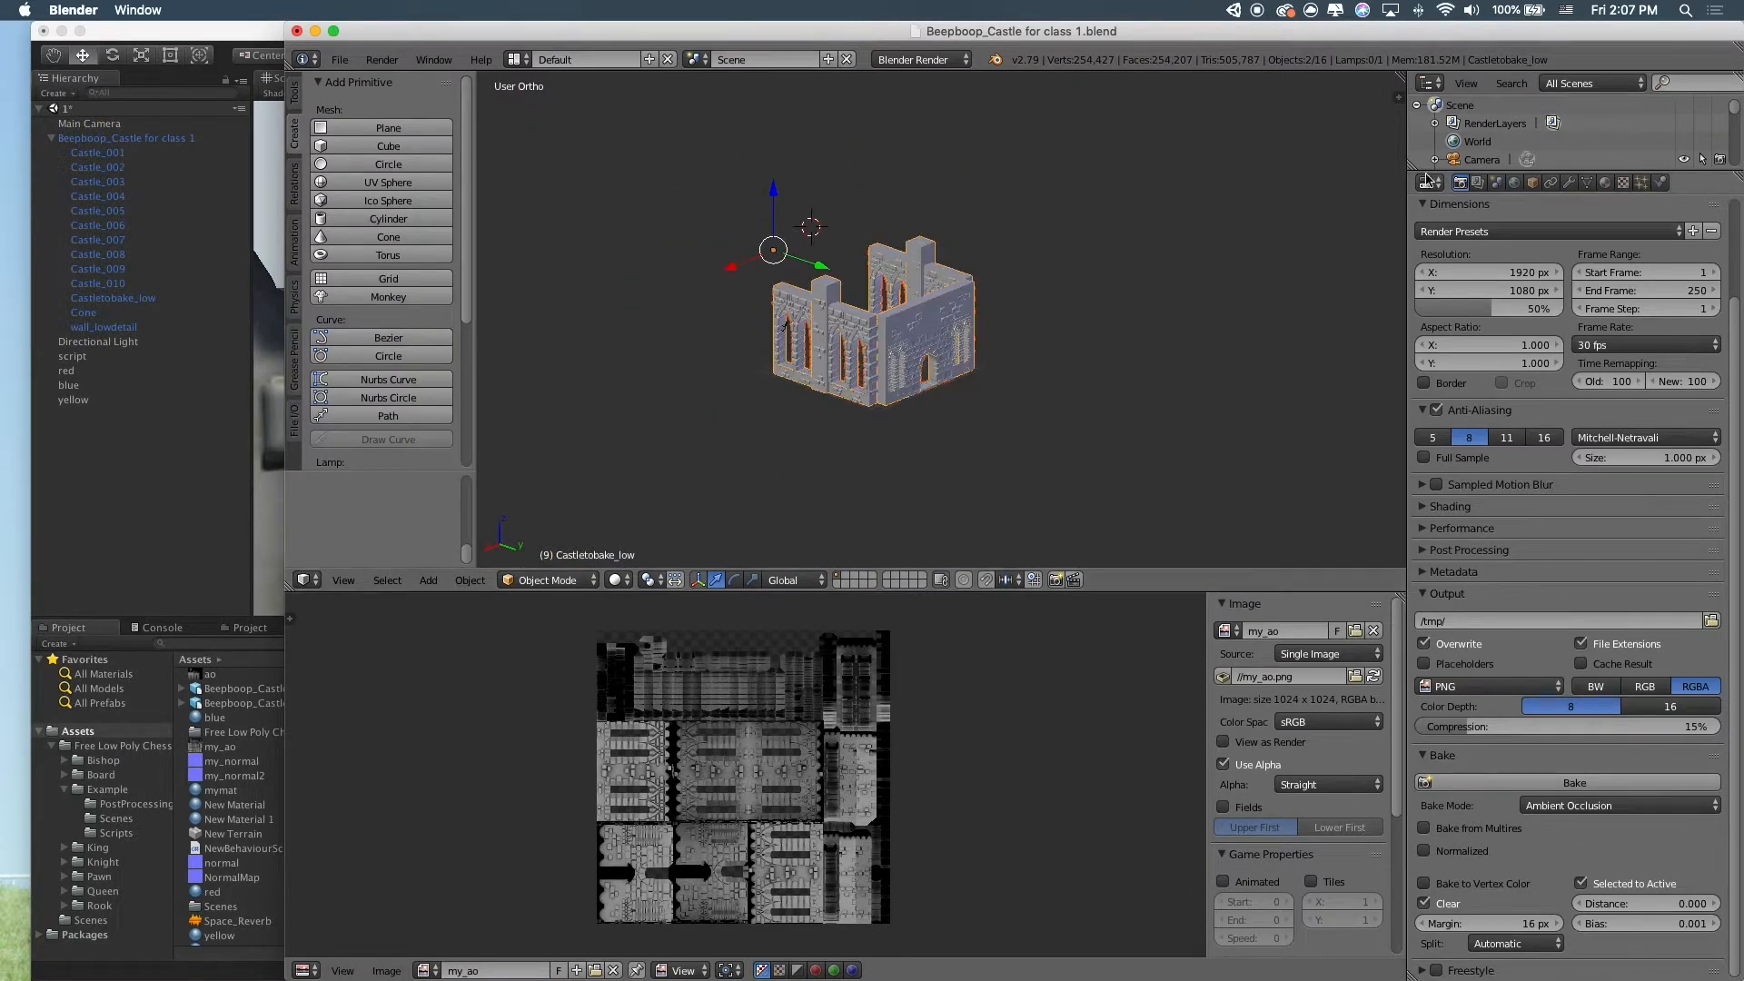
drag(1436, 172, 1488, 455)
click(1481, 412)
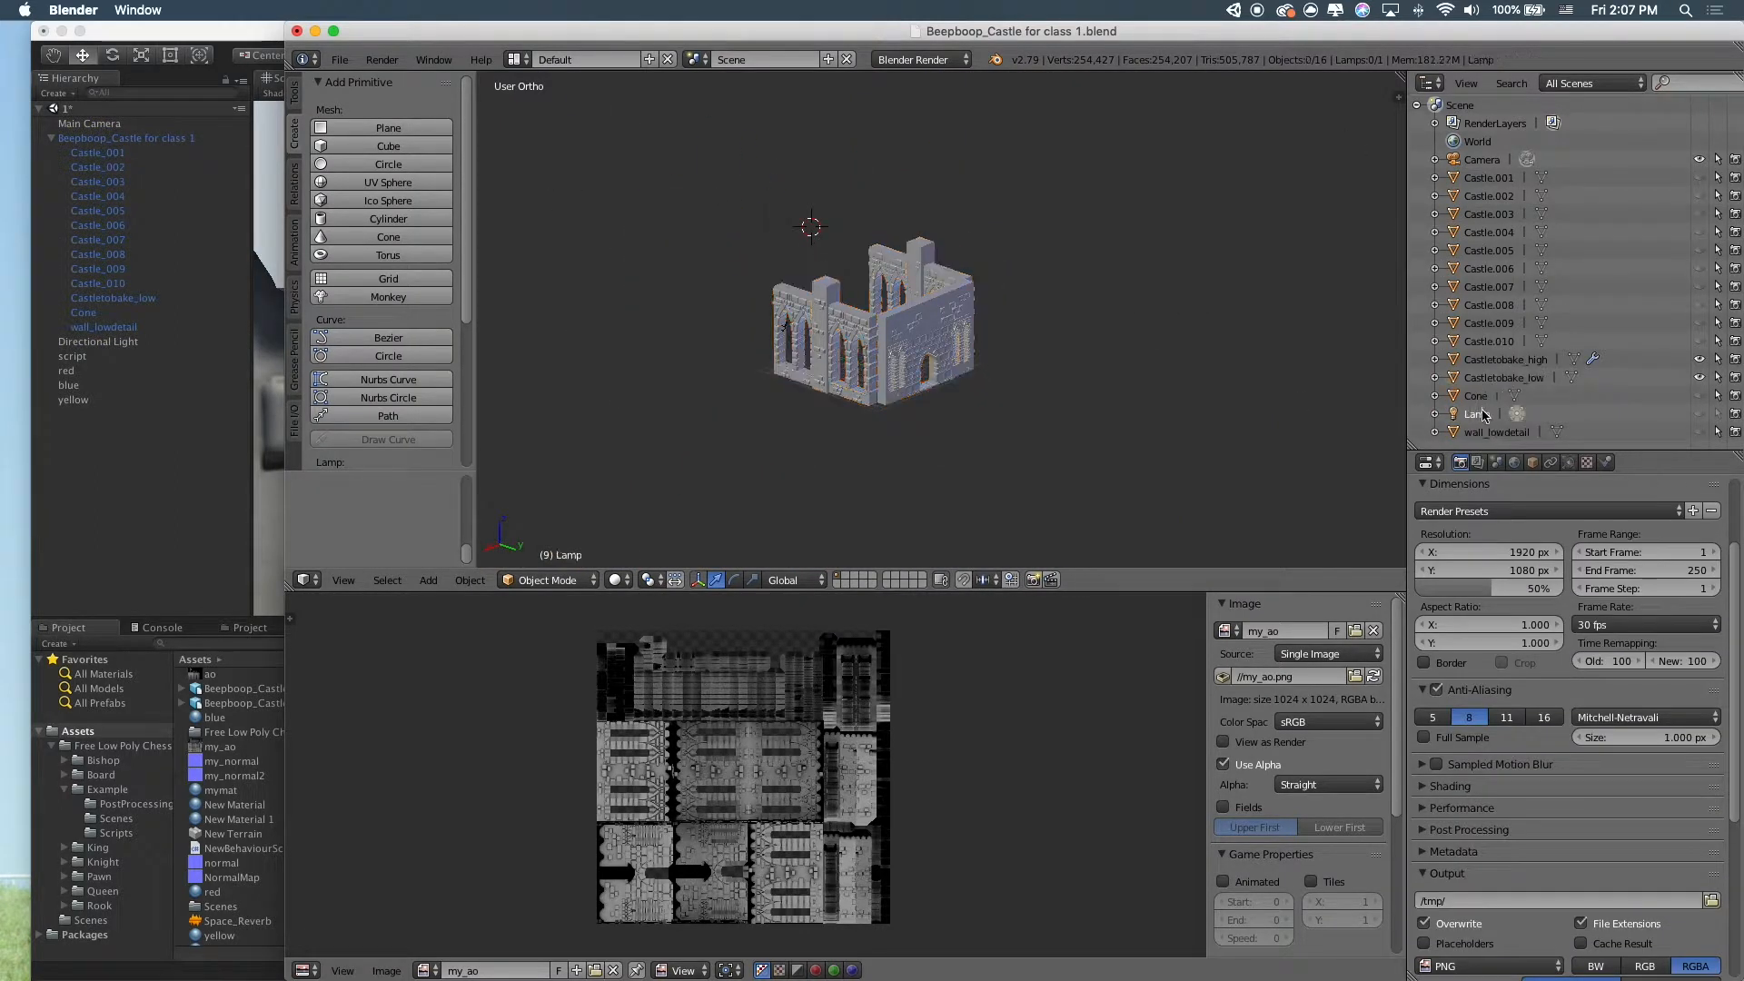
Unhide the Lamp object in the scene
middle_drag(863, 337, 1071, 363)
click(880, 334)
scroll(923, 378, down, 10)
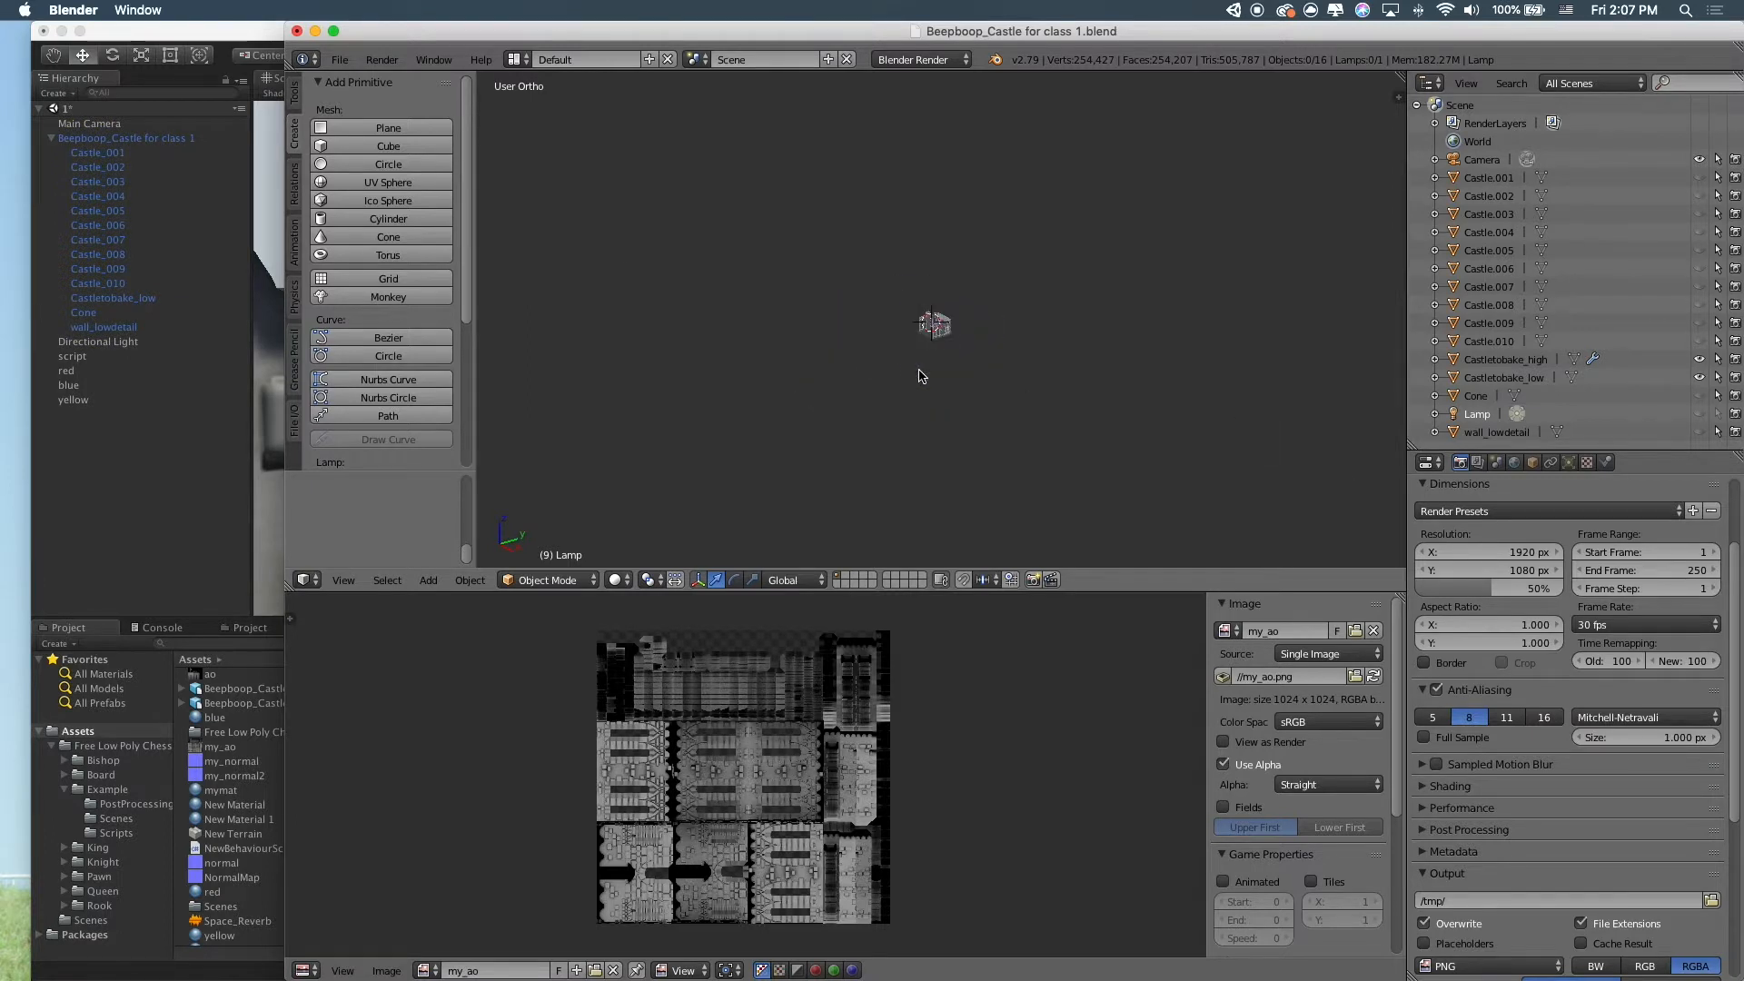
scroll(936, 382, up, 12)
scroll(951, 386, up, 8)
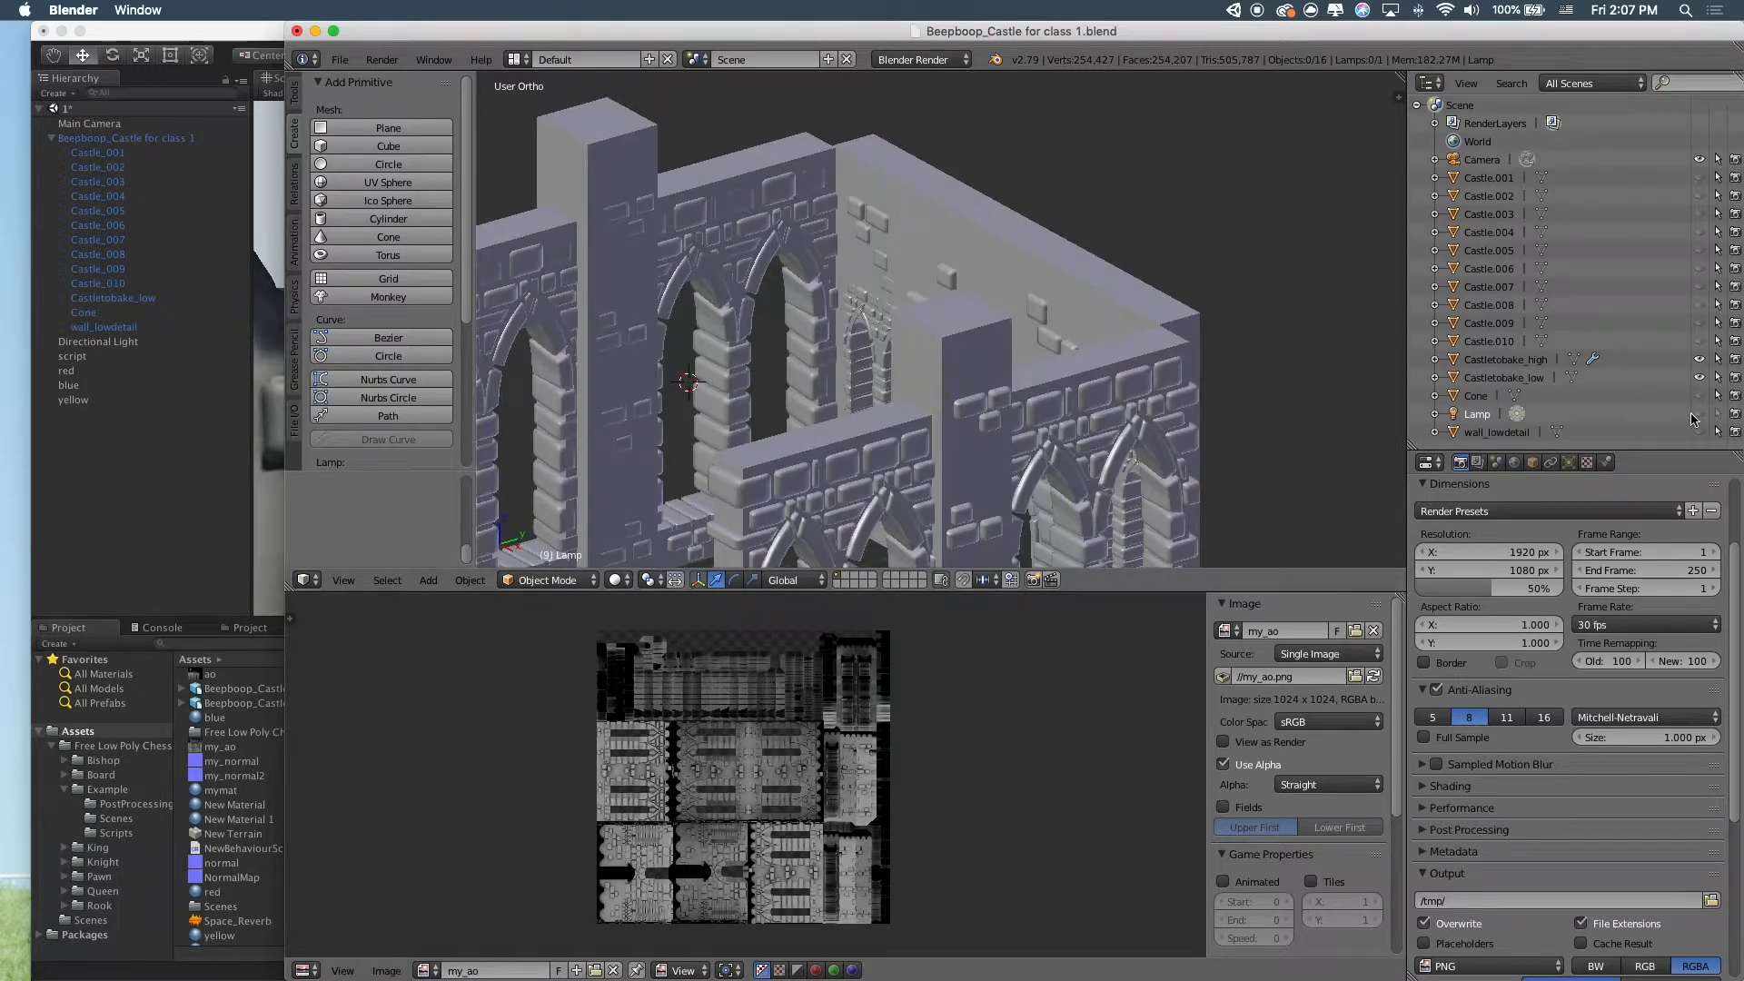
click(1700, 415)
Locate the lamp between the castle walls and select it in the viewport
scroll(1352, 393, down, 9)
middle_drag(840, 438, 947, 465)
right_click(1015, 356)
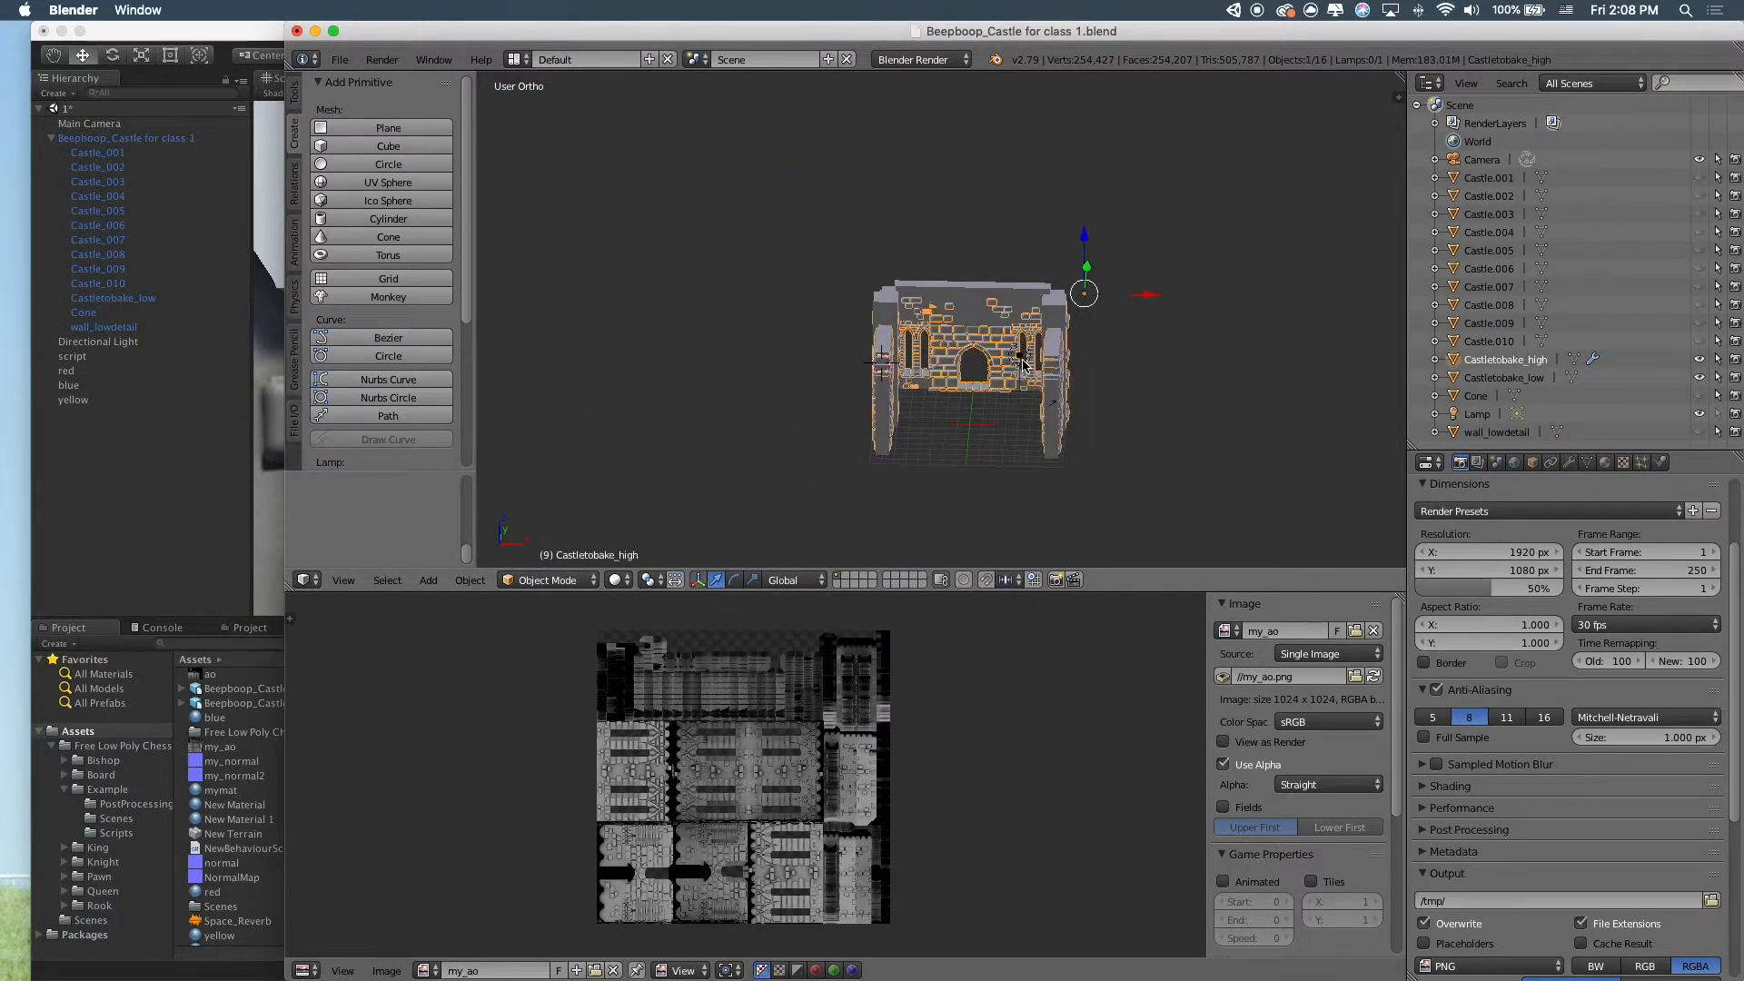
middle_drag(1021, 360, 998, 434)
right_click(998, 421)
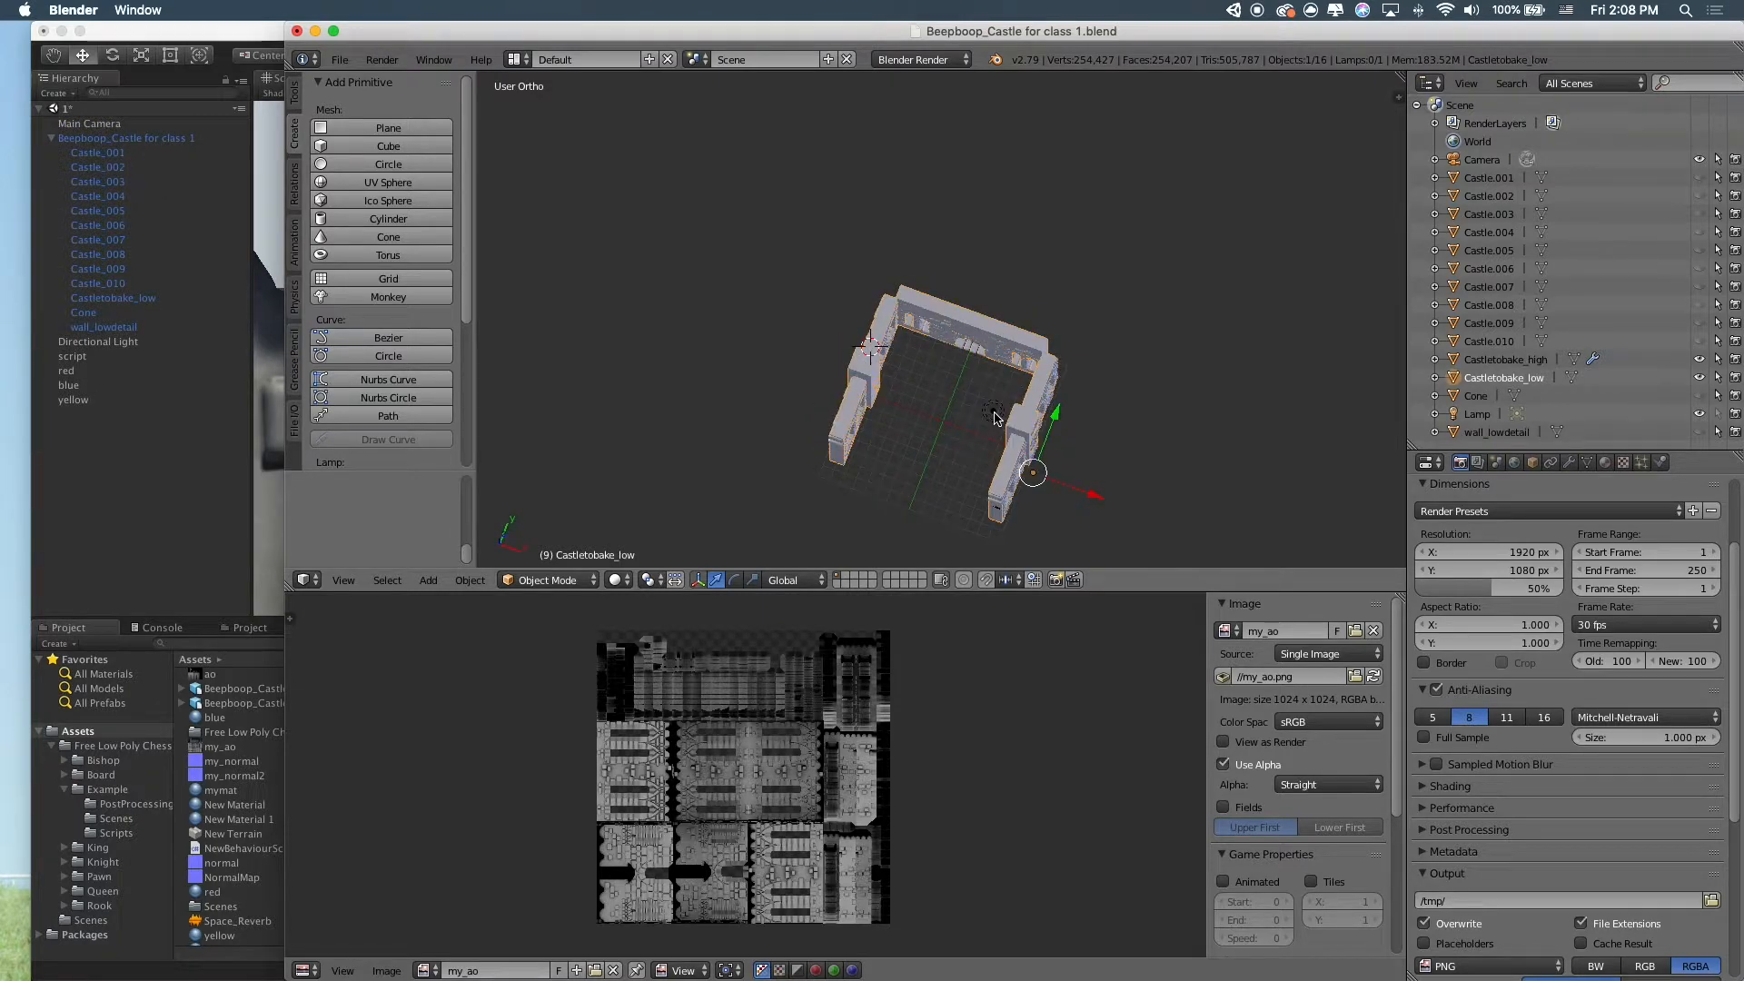
scroll(1126, 347, up, 6)
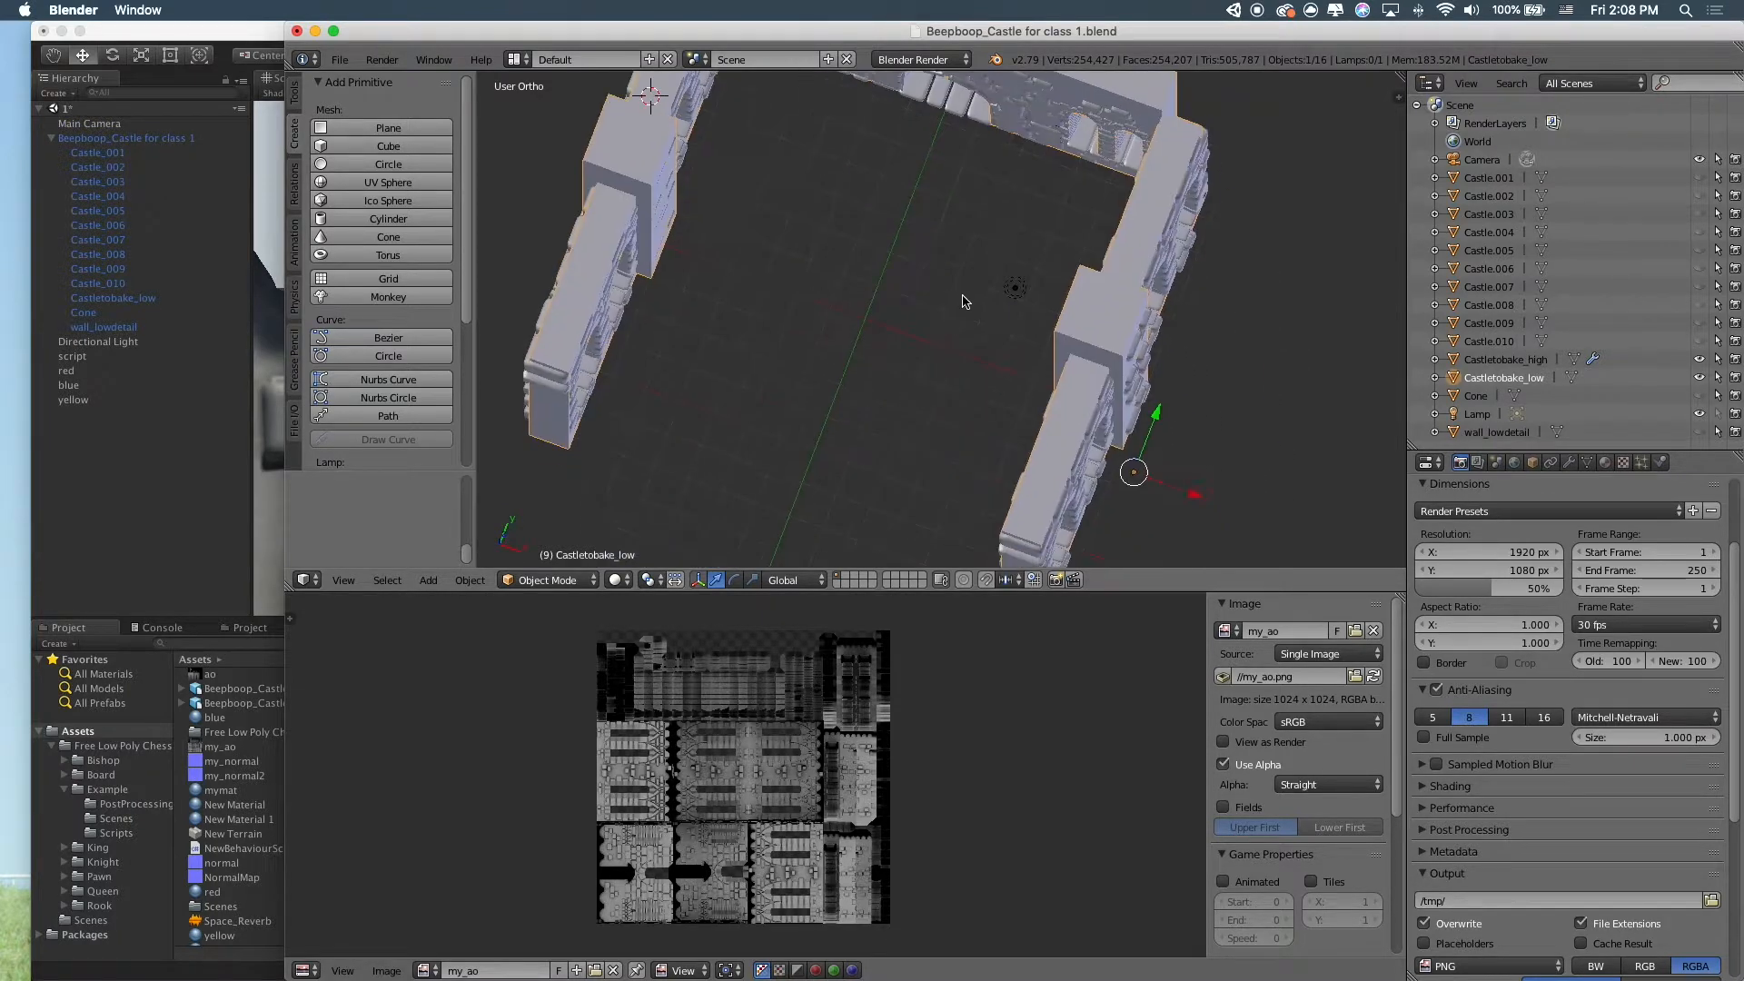
scroll(1024, 300, up, 2)
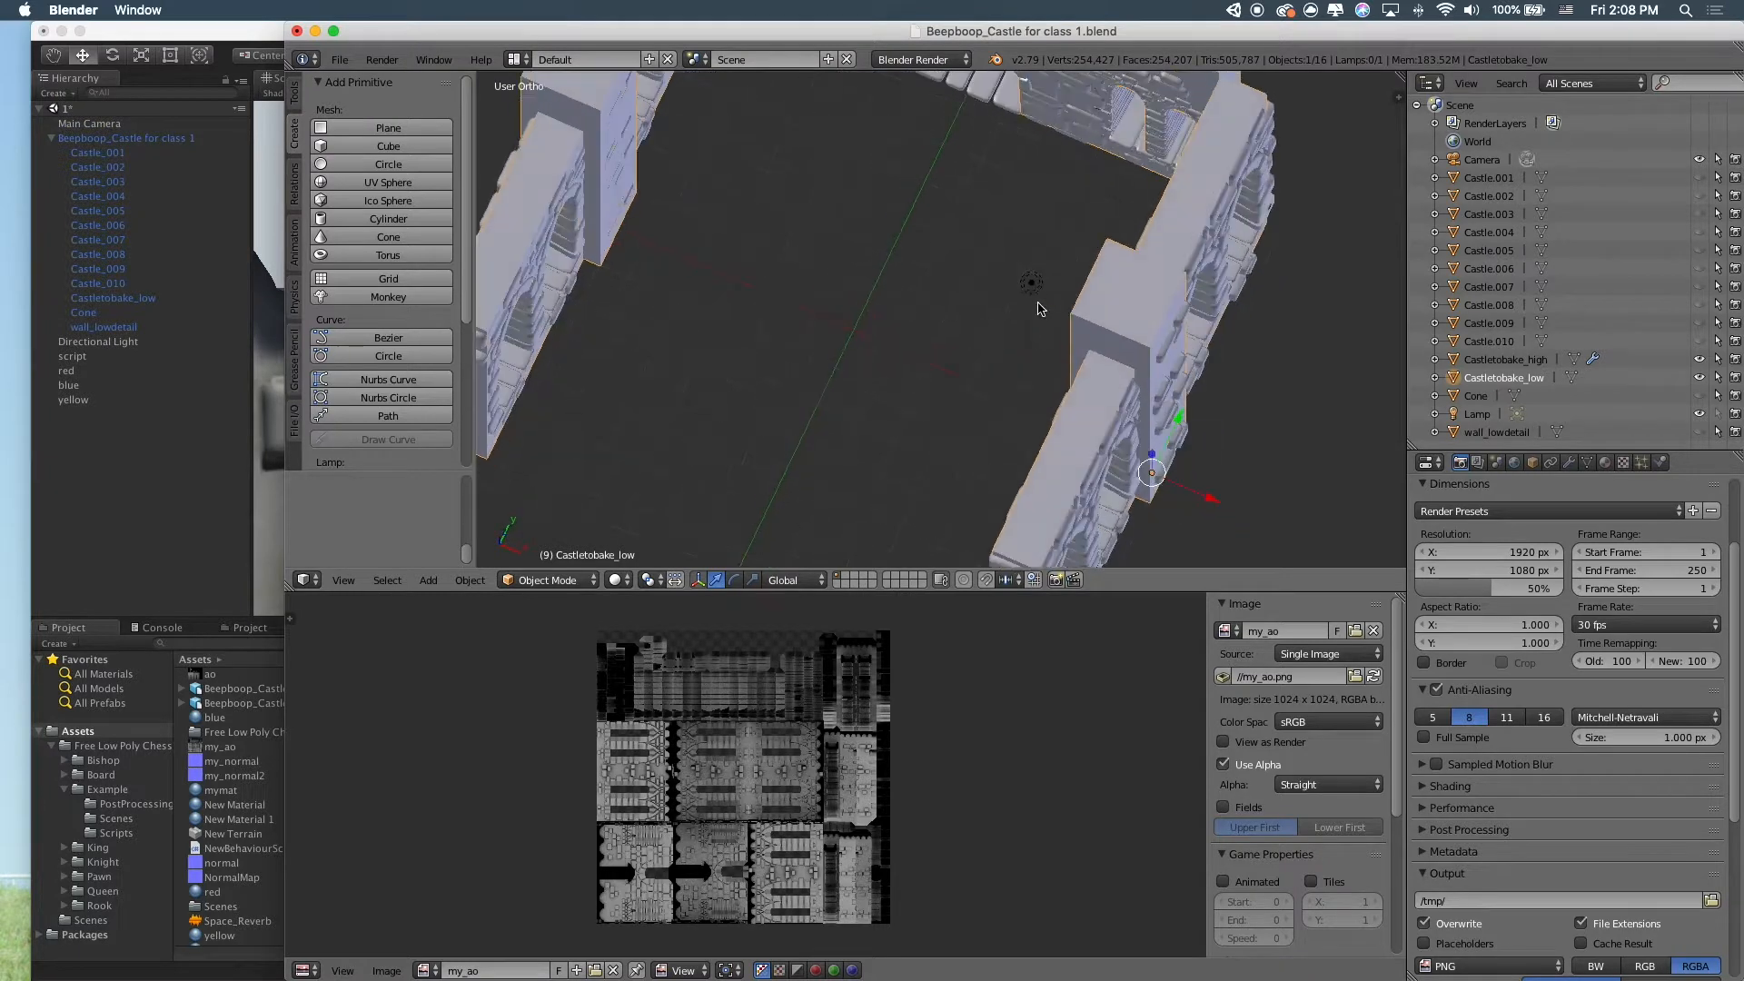
click(1478, 416)
right_click(1025, 291)
Move the lamp above the castle's gate wall and rotate it
scroll(1024, 291, down, 5)
middle_drag(1025, 291, 869, 188)
key(g)
click(1112, 110)
key(r)
click(1039, 350)
middle_drag(1300, 246, 1280, 272)
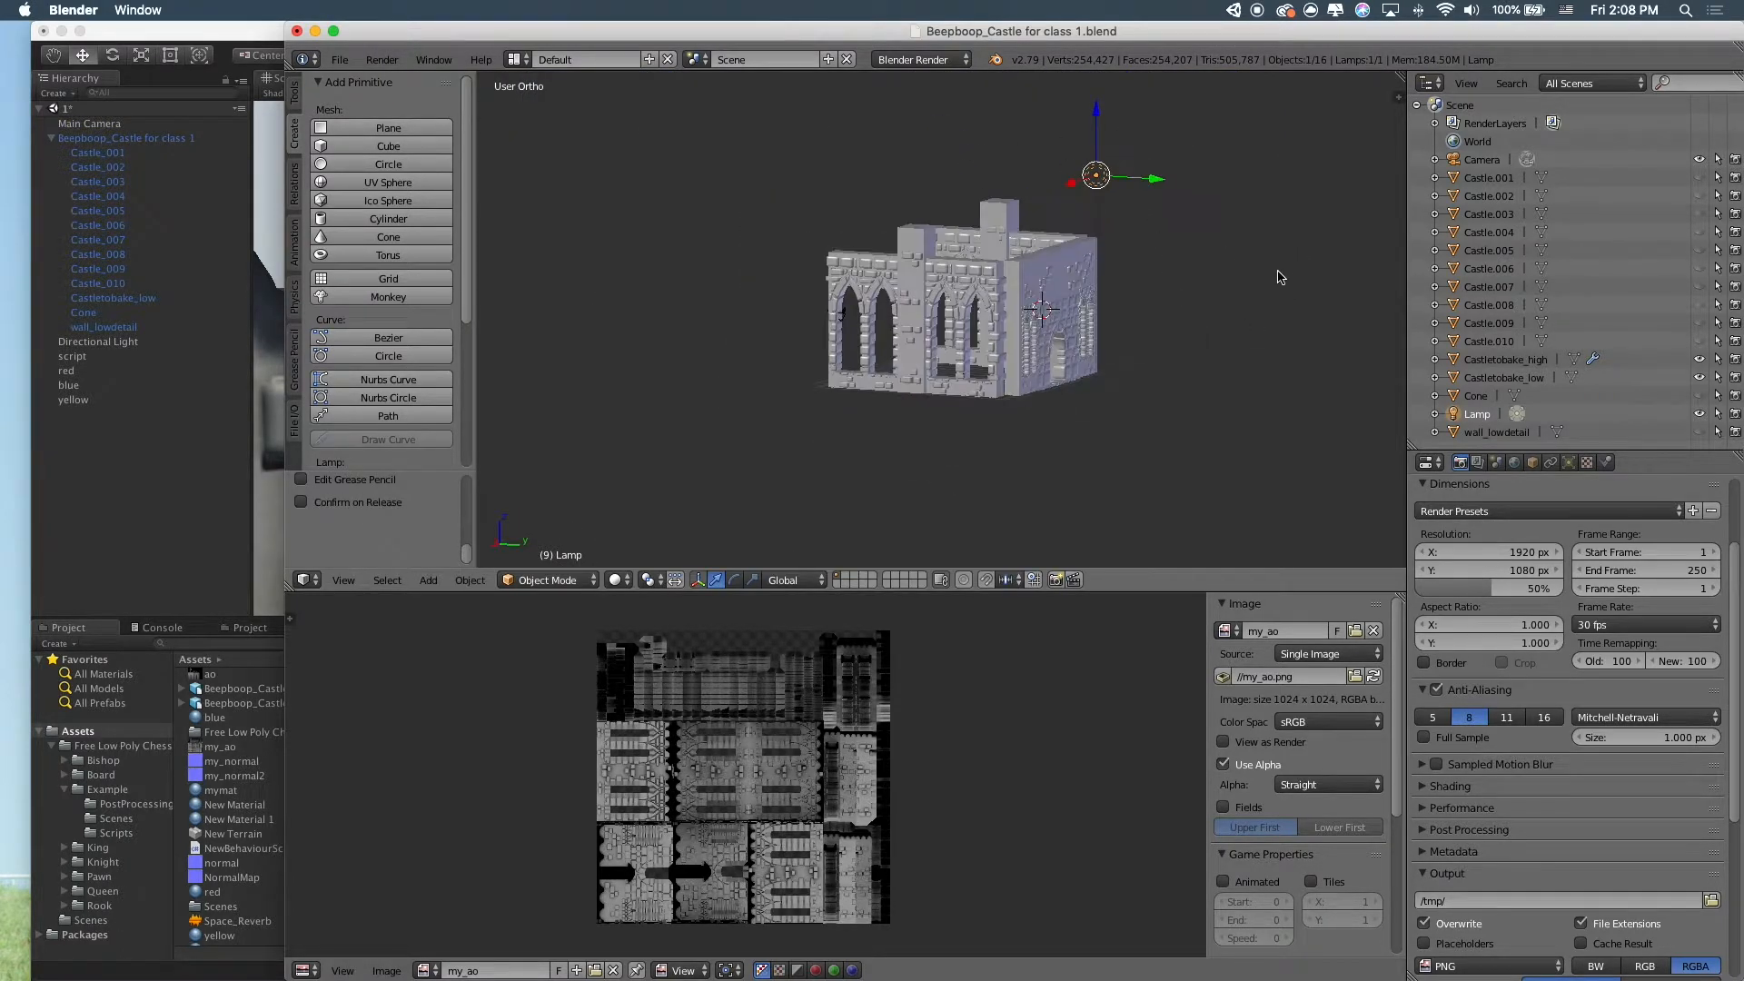
Lower the lamp to just outside the castle's gate wall and rotate it again
scroll(1136, 246, up, 1)
middle_drag(1136, 246, 1130, 255)
key(g)
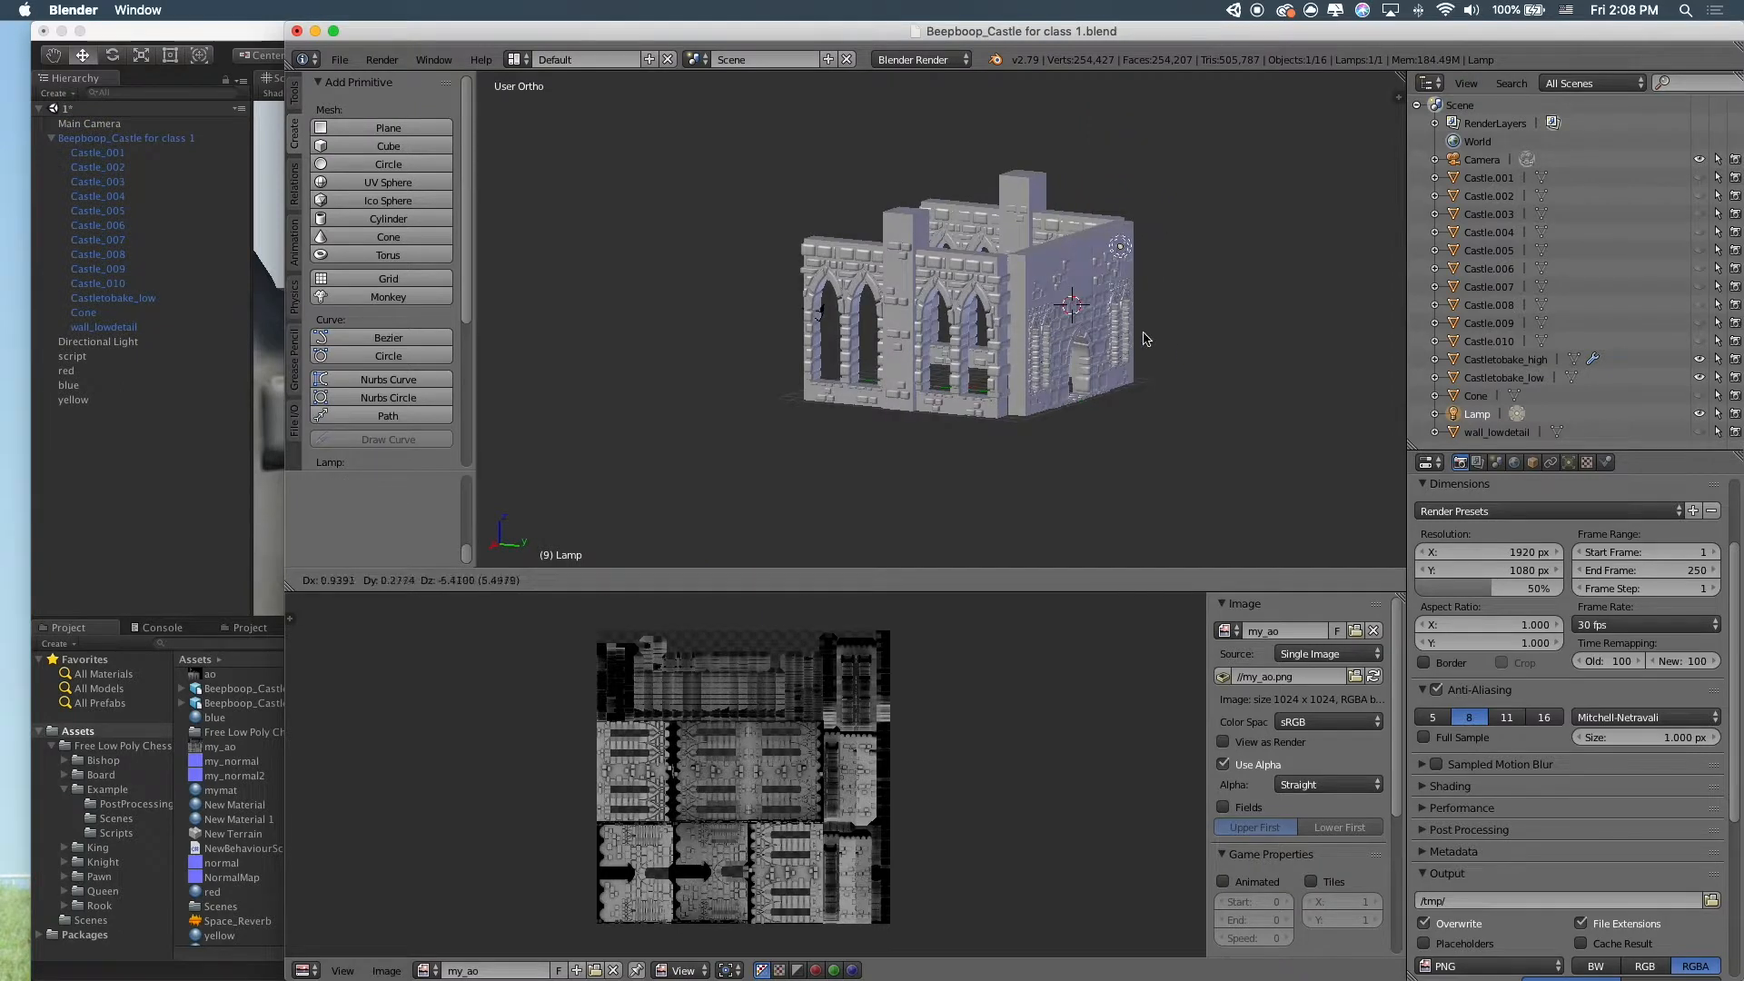
click(1172, 345)
key(r)
click(1105, 365)
Switch to Unity and examine the shading on the whole castle and its front wall
click(147, 474)
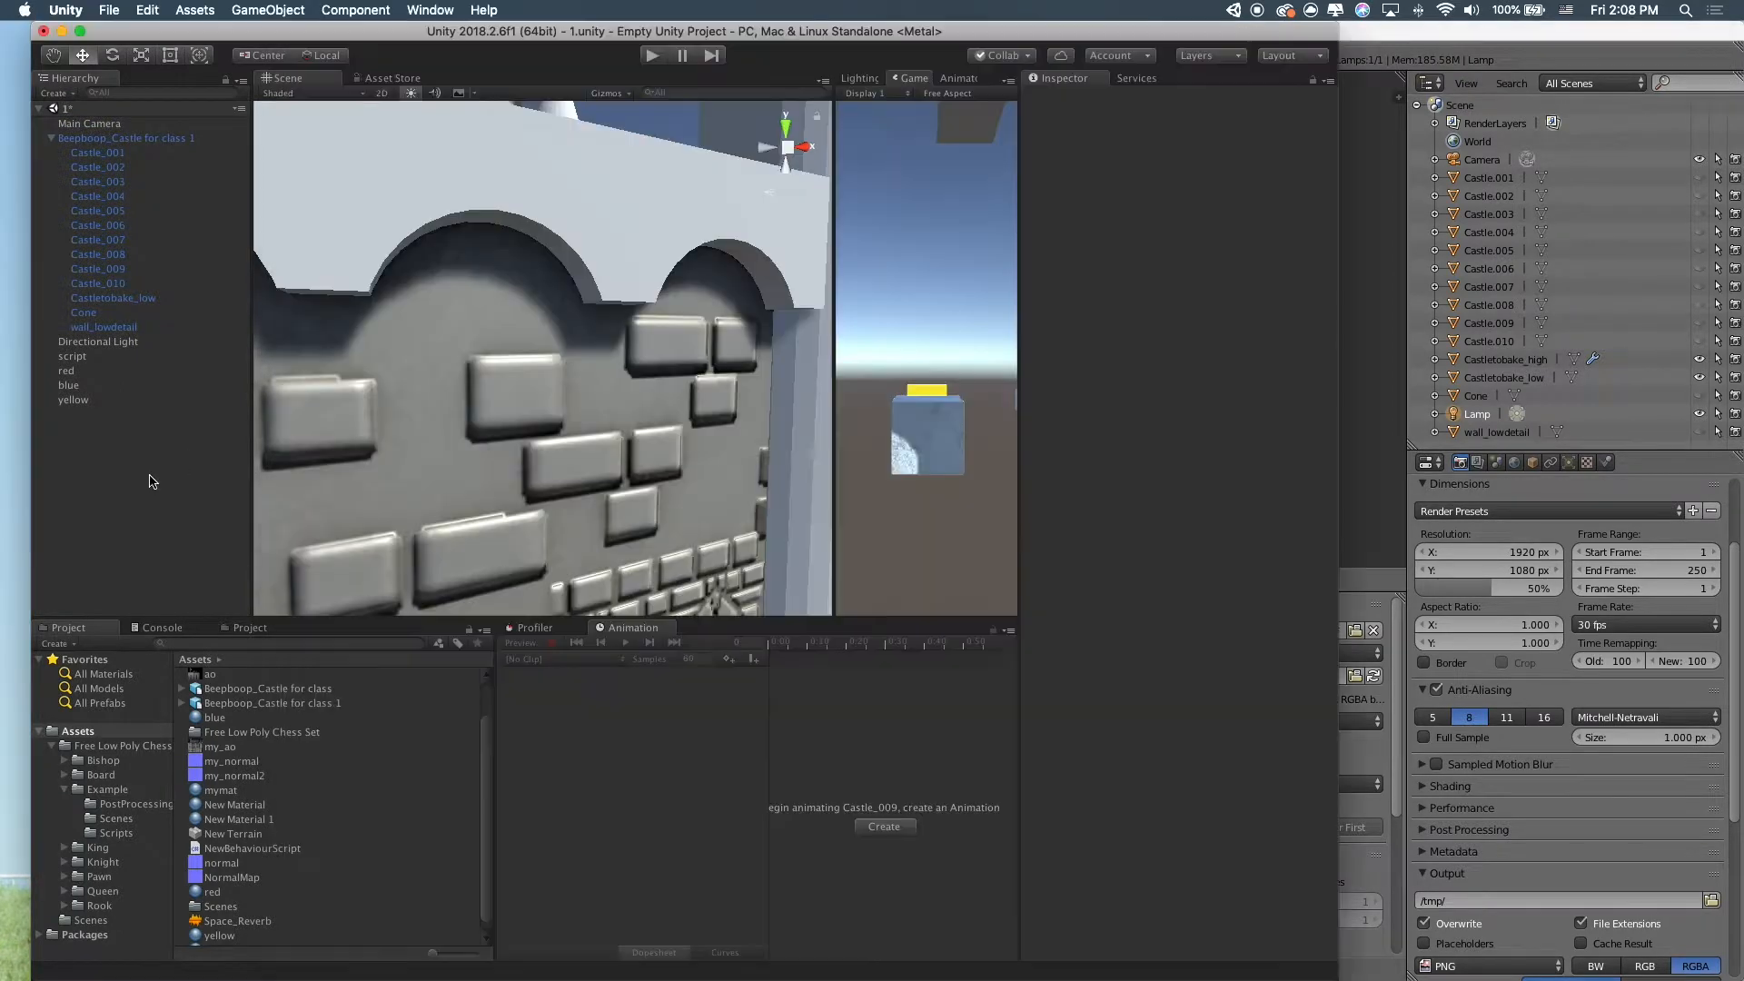
scroll(500, 361, down, 10)
scroll(470, 391, up, 10)
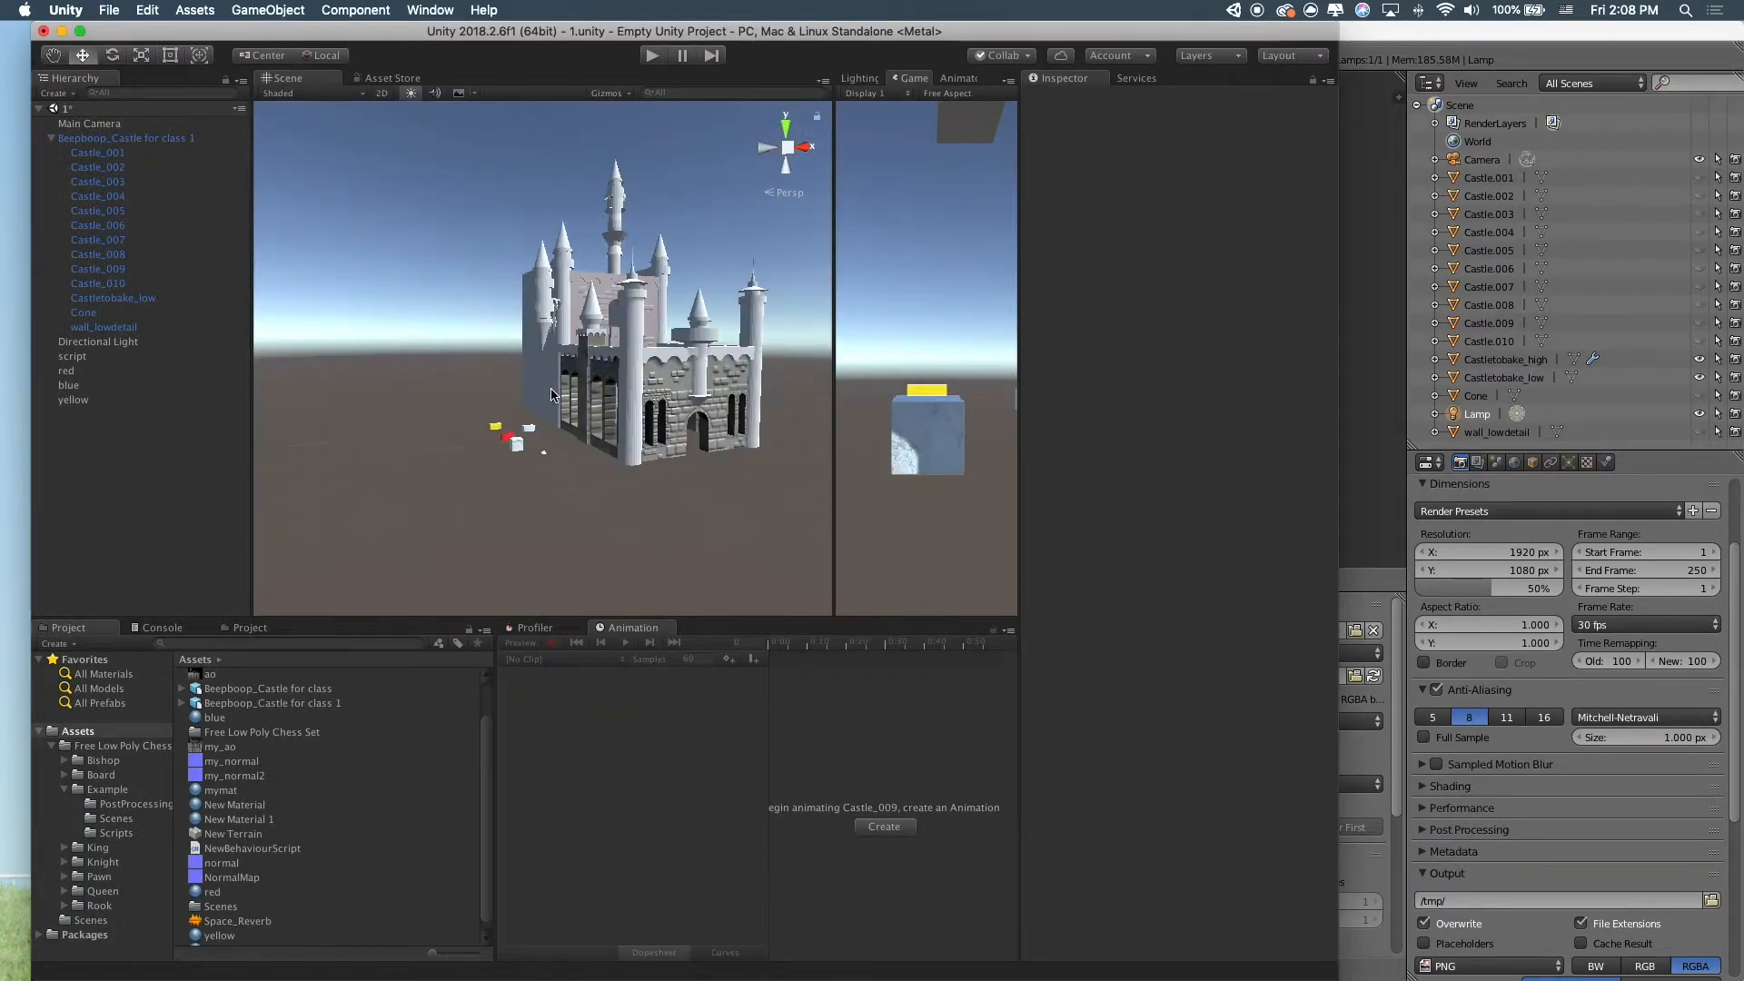
alt+drag(498, 413, 363, 452)
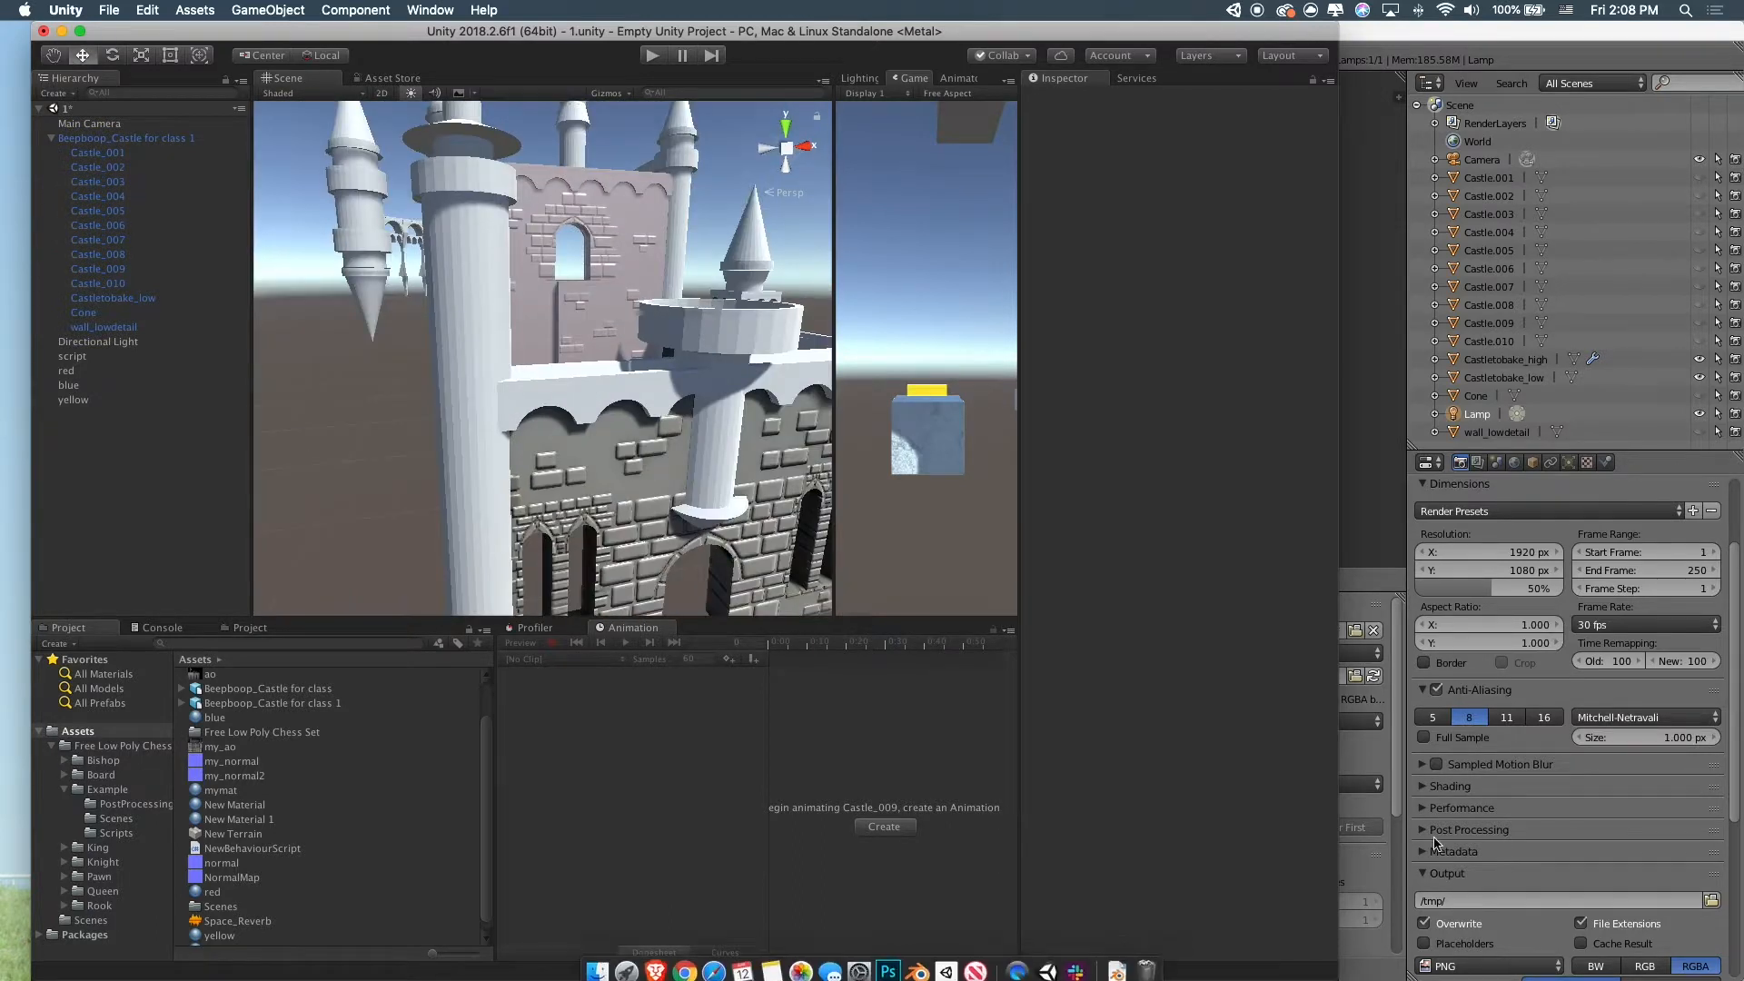
Switch to Blender and review the available bake modes, including Shadow, Normals and Ambient Occlusion
click(1580, 881)
scroll(1581, 883, down, 5)
scroll(1580, 883, down, 3)
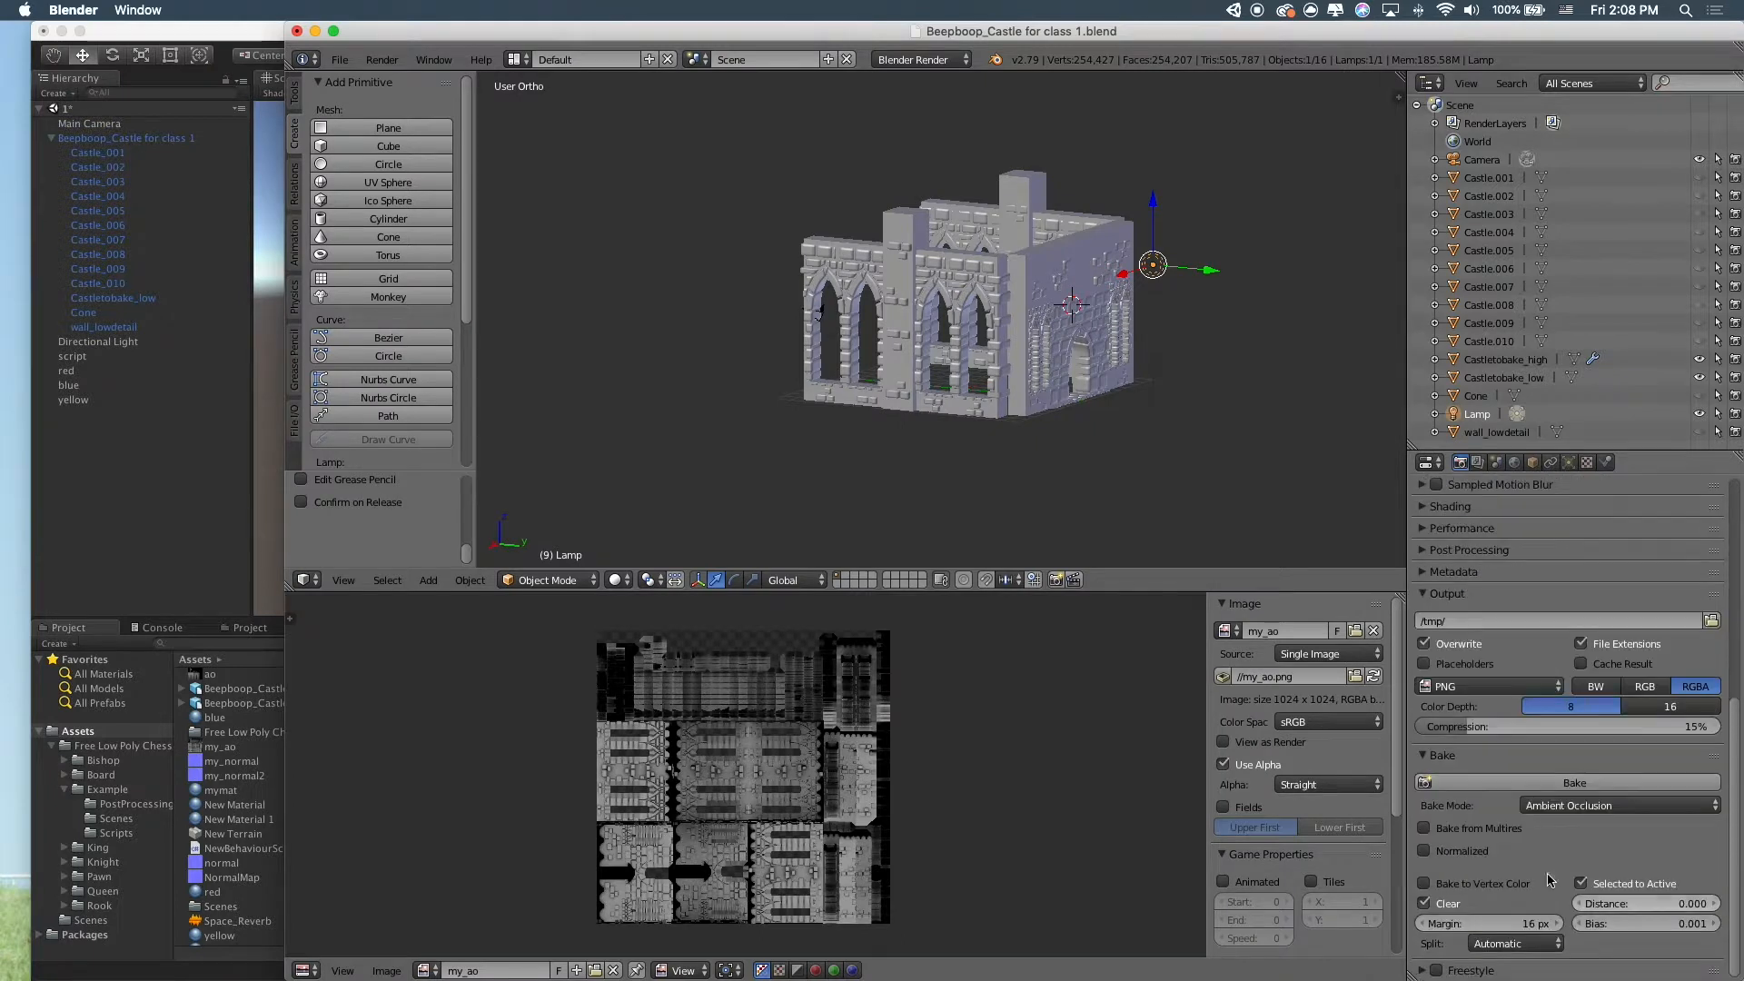
click(1580, 806)
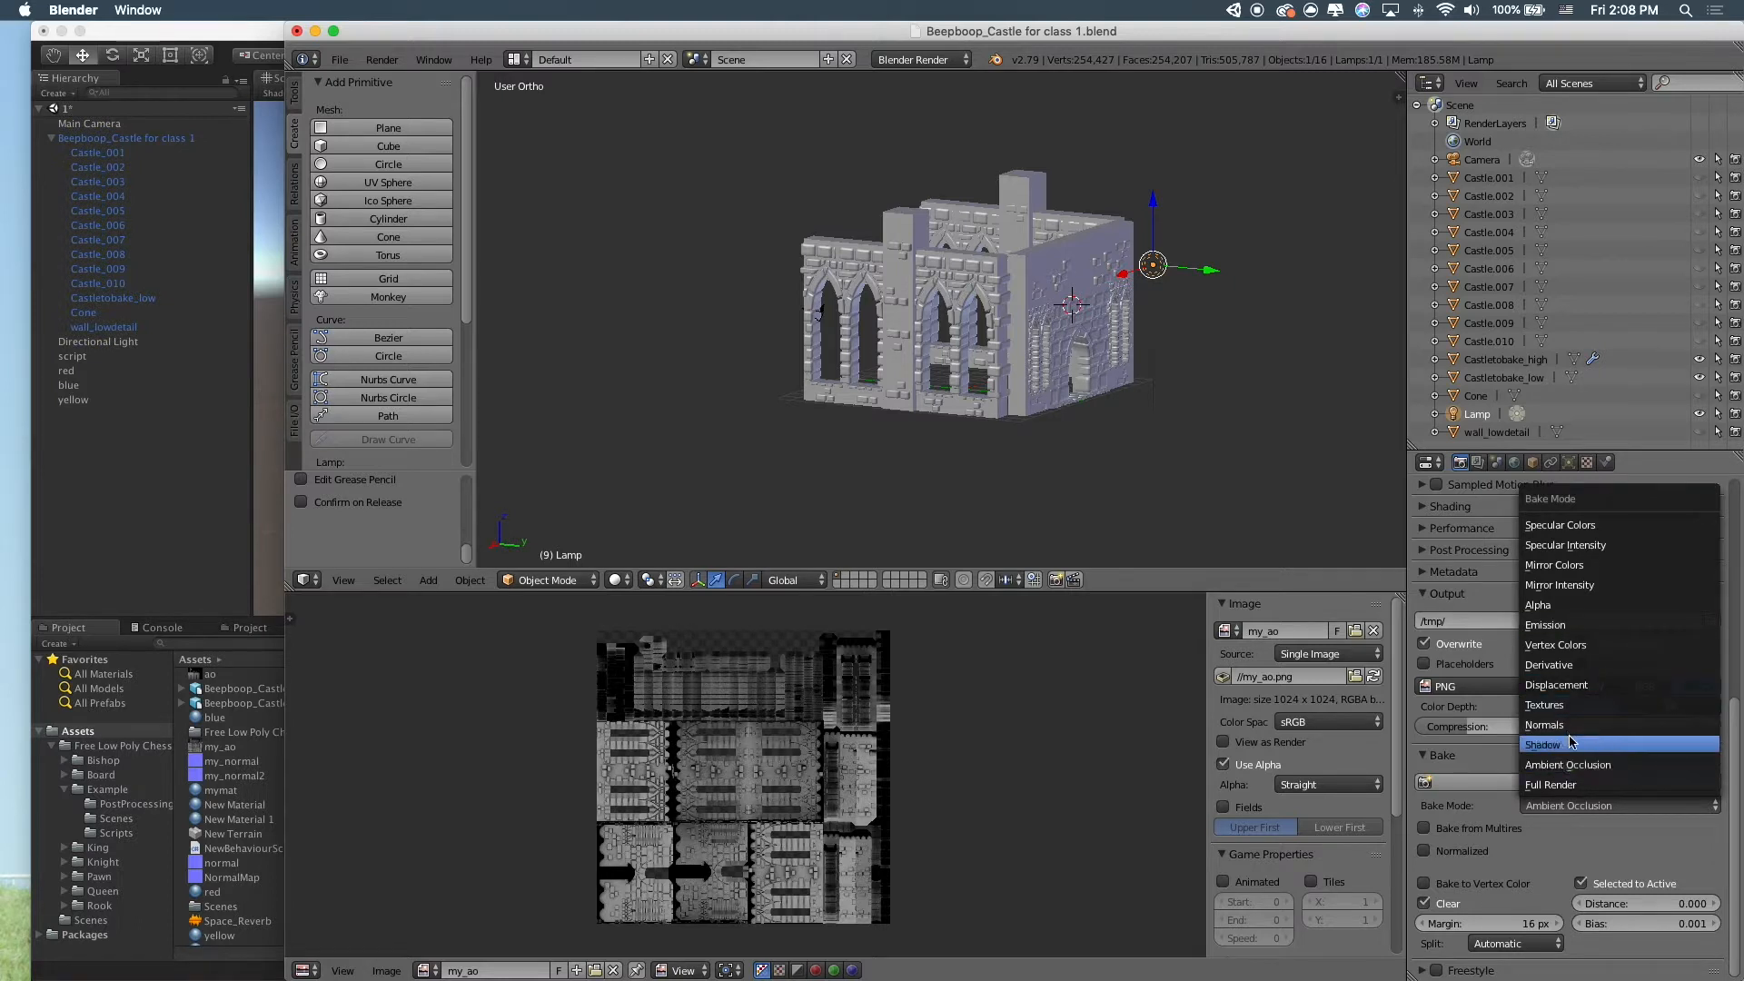
Examine the high-poly castle's arched windows and brick edges from several angles
scroll(963, 306, up, 3)
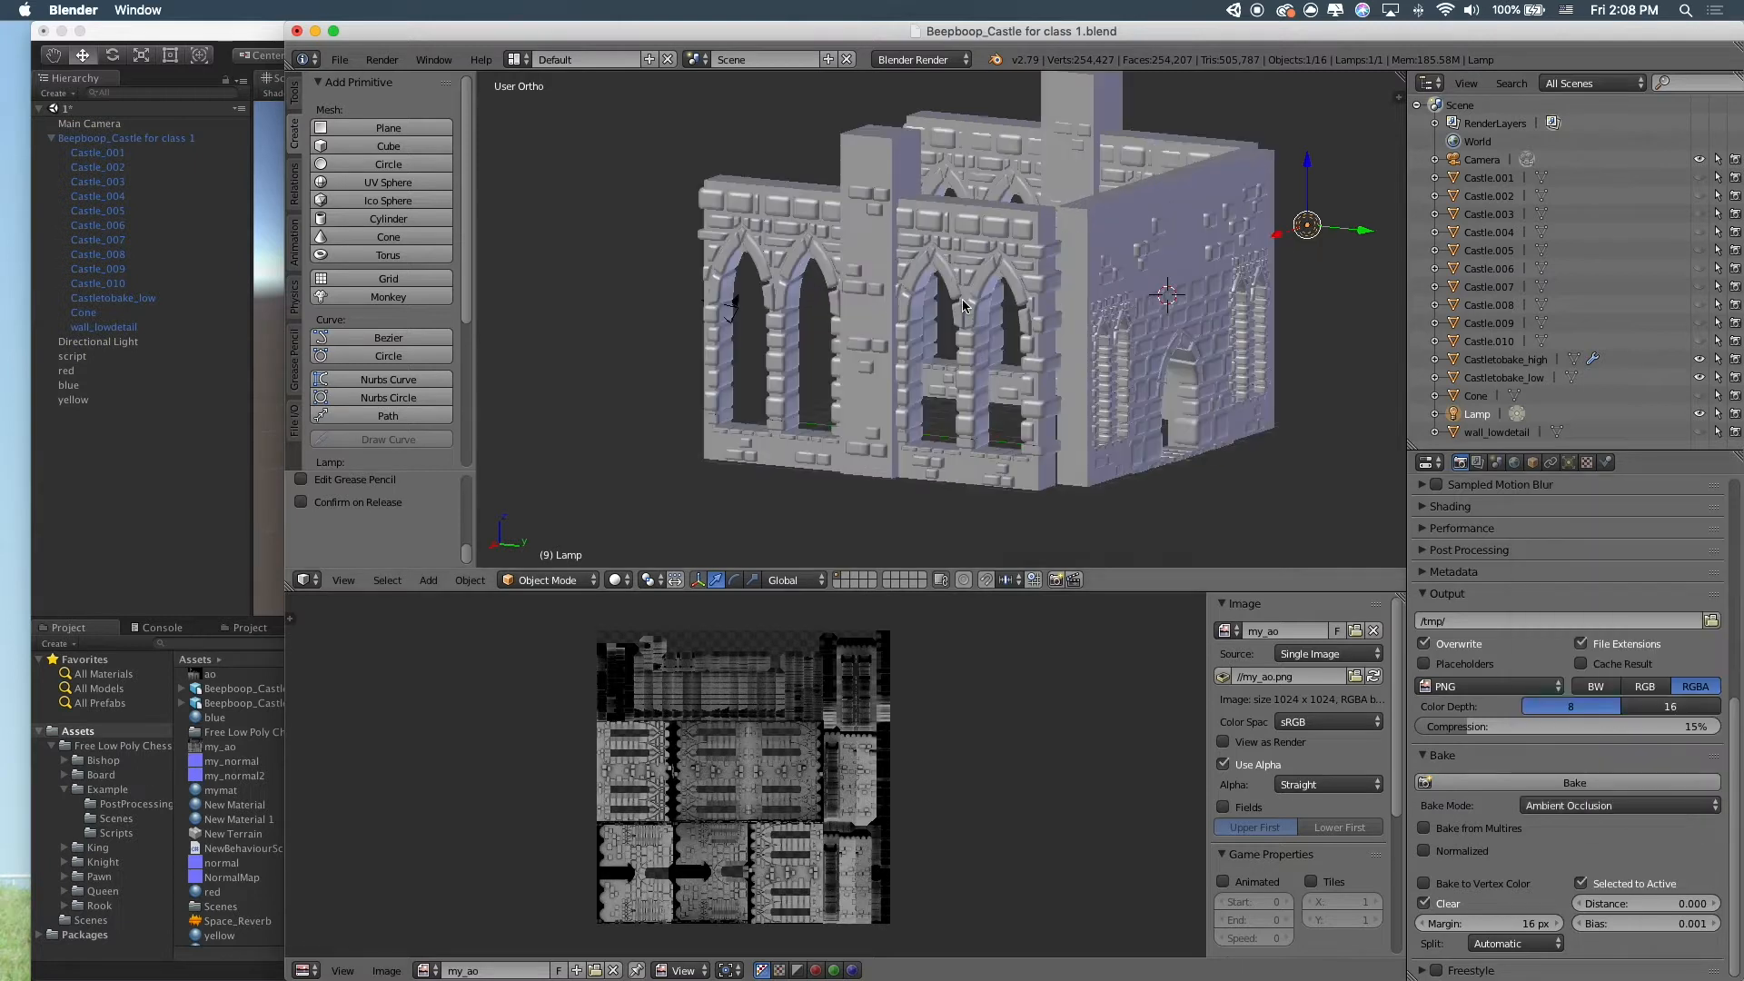
scroll(964, 306, up, 3)
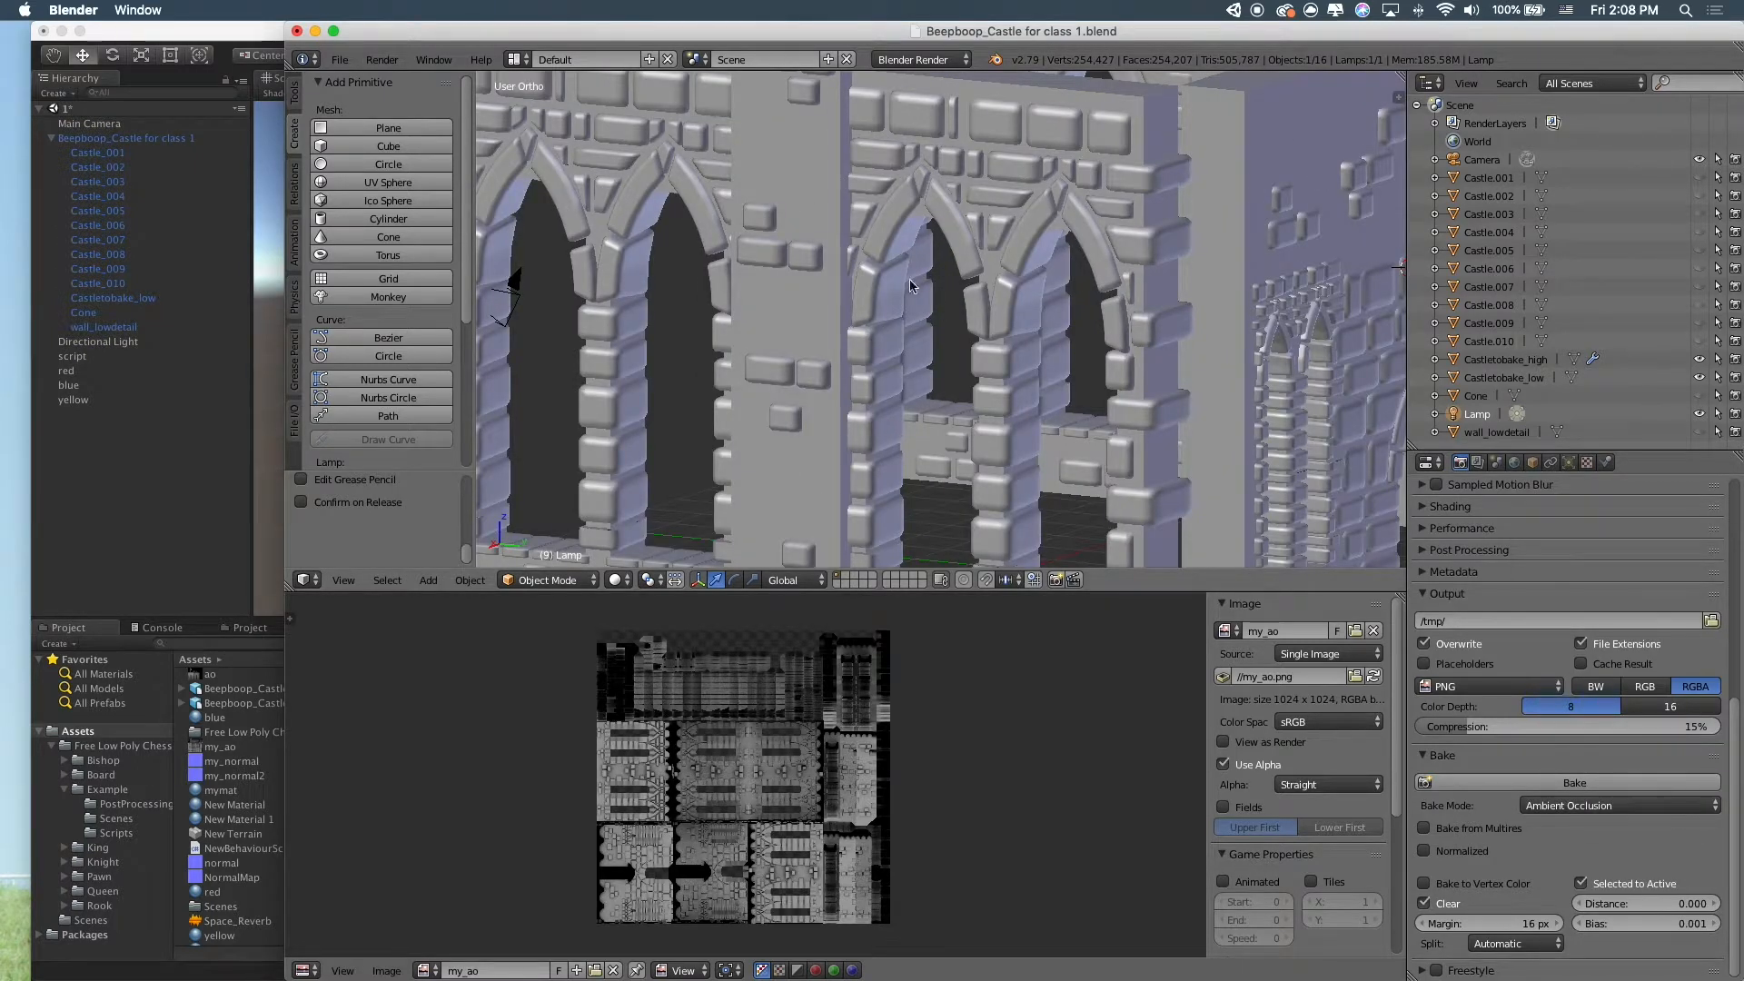
scroll(1011, 317, down, 4)
scroll(964, 305, up, 4)
middle_drag(964, 305, 1069, 294)
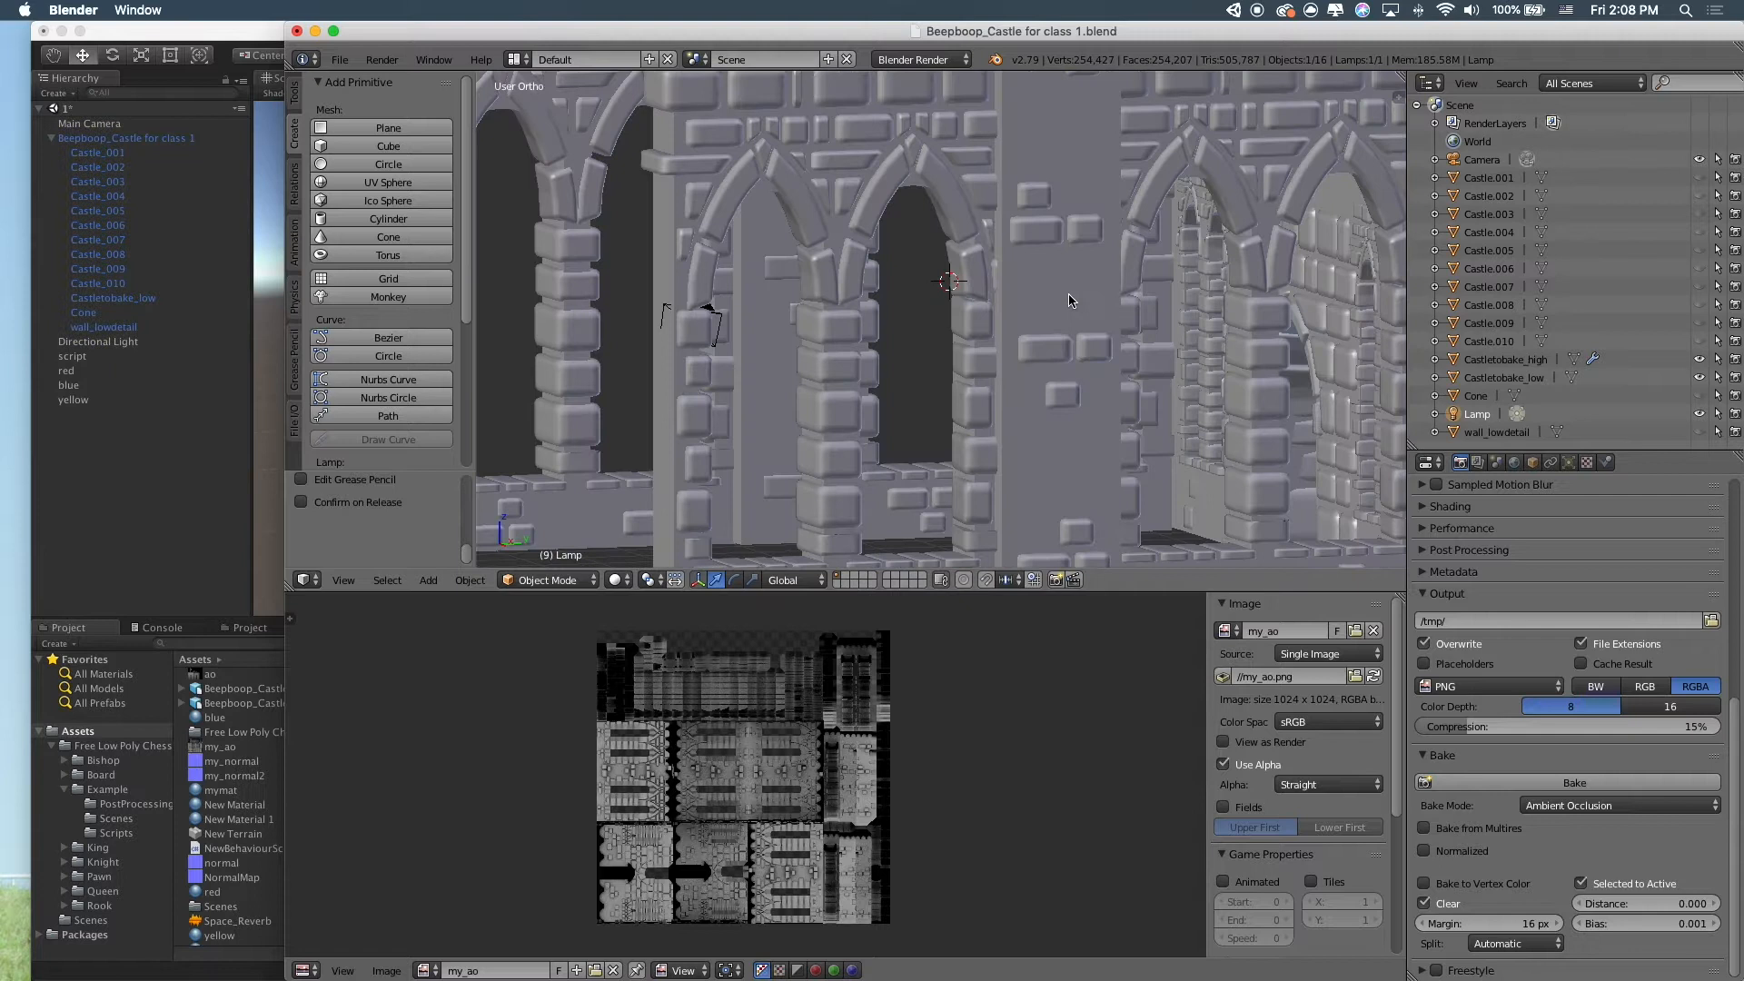
right_click(941, 216)
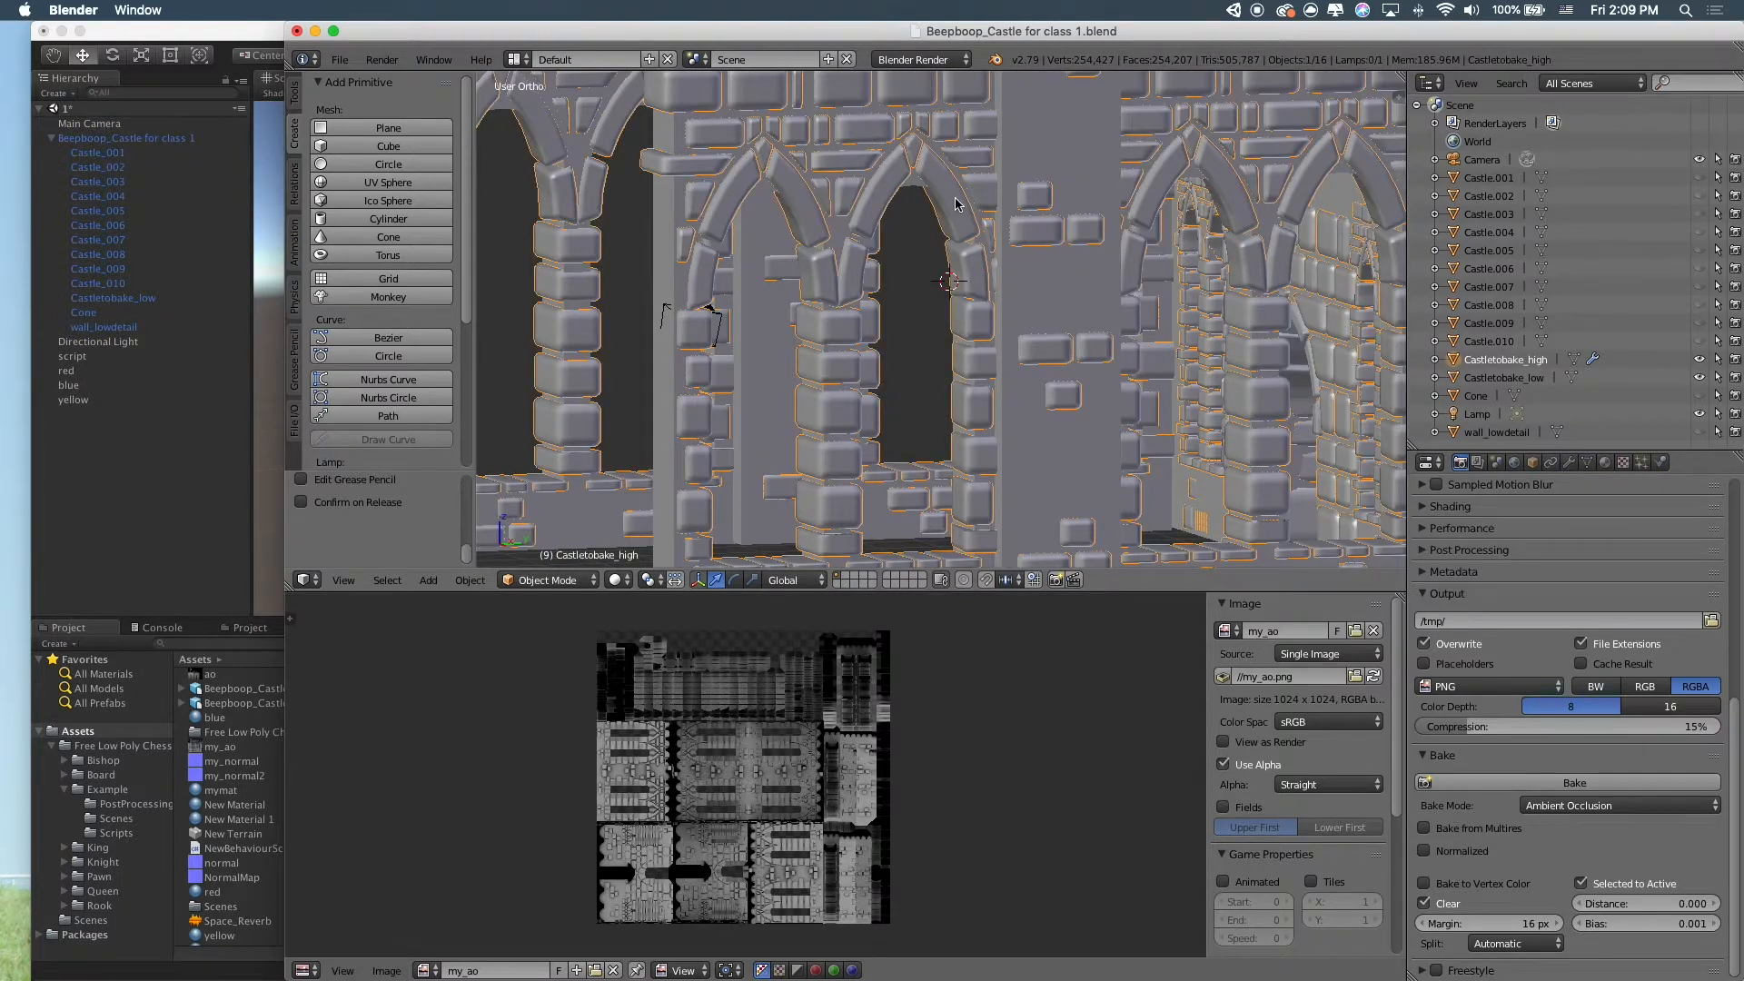
scroll(963, 205, down, 5)
scroll(1015, 216, up, 4)
middle_drag(1015, 216, 872, 238)
Switch to Unity, select the whole castle, and examine its gate, windows and the base where the walls meet the ground
click(141, 515)
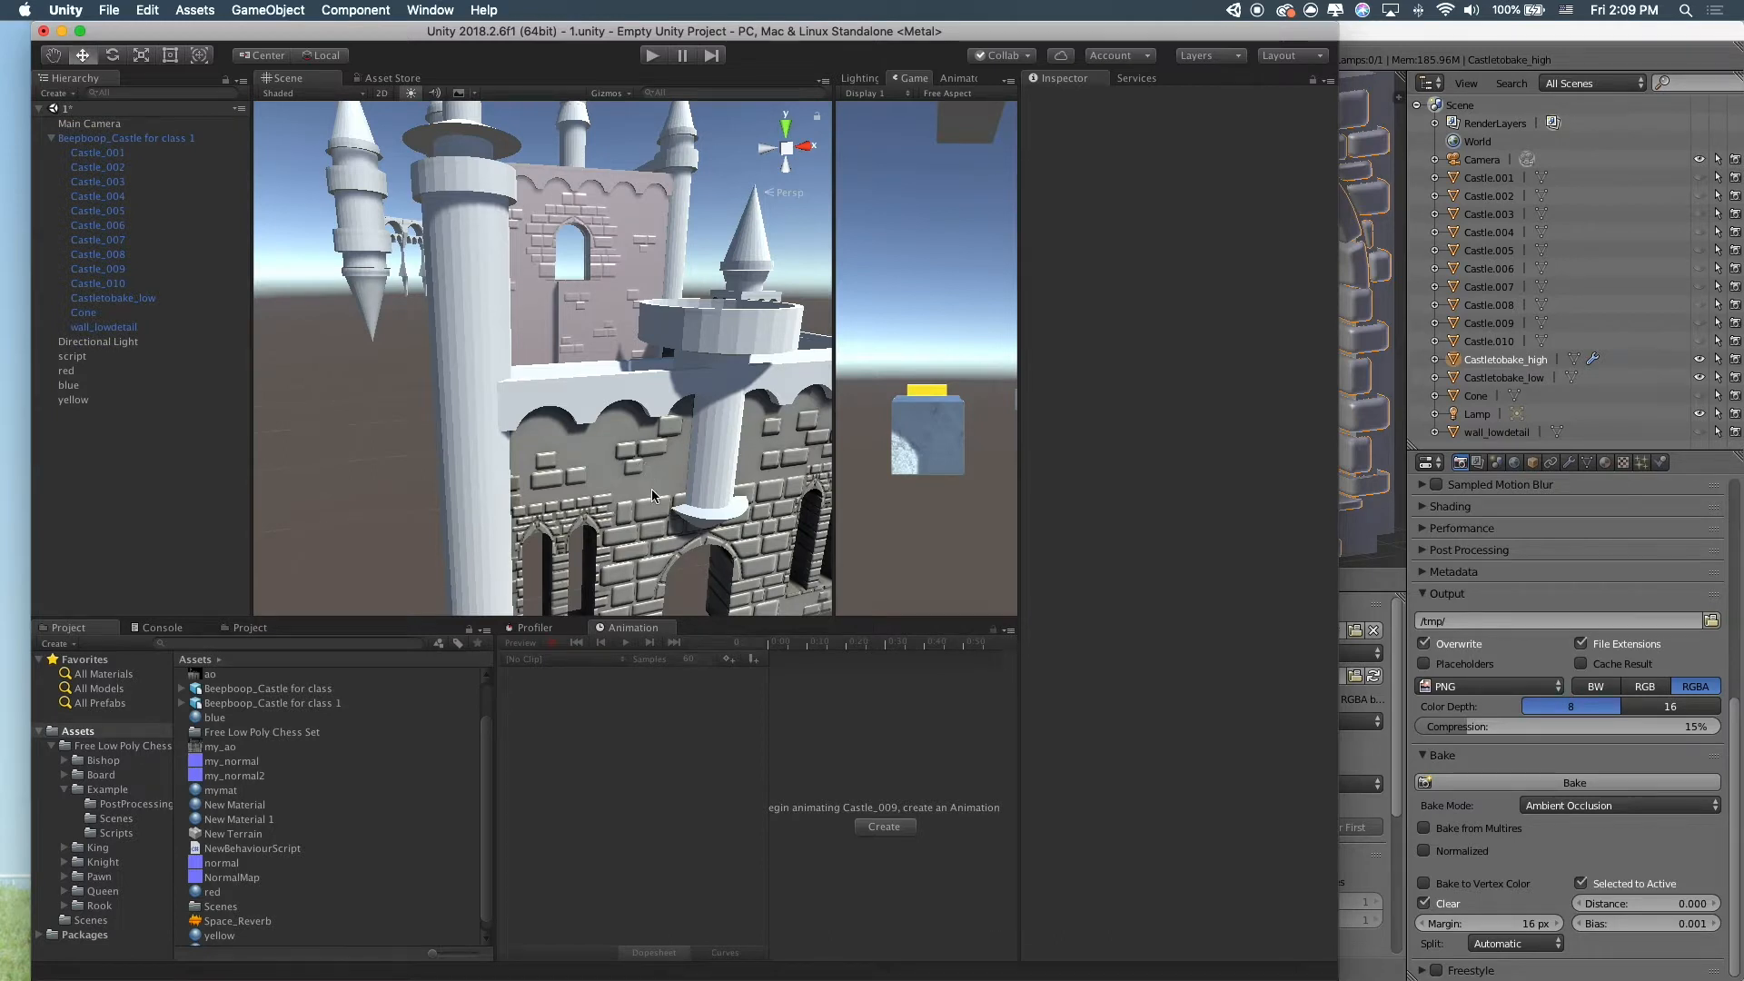
right_drag(651, 489, 634, 444)
click(540, 289)
scroll(545, 288, up, 3)
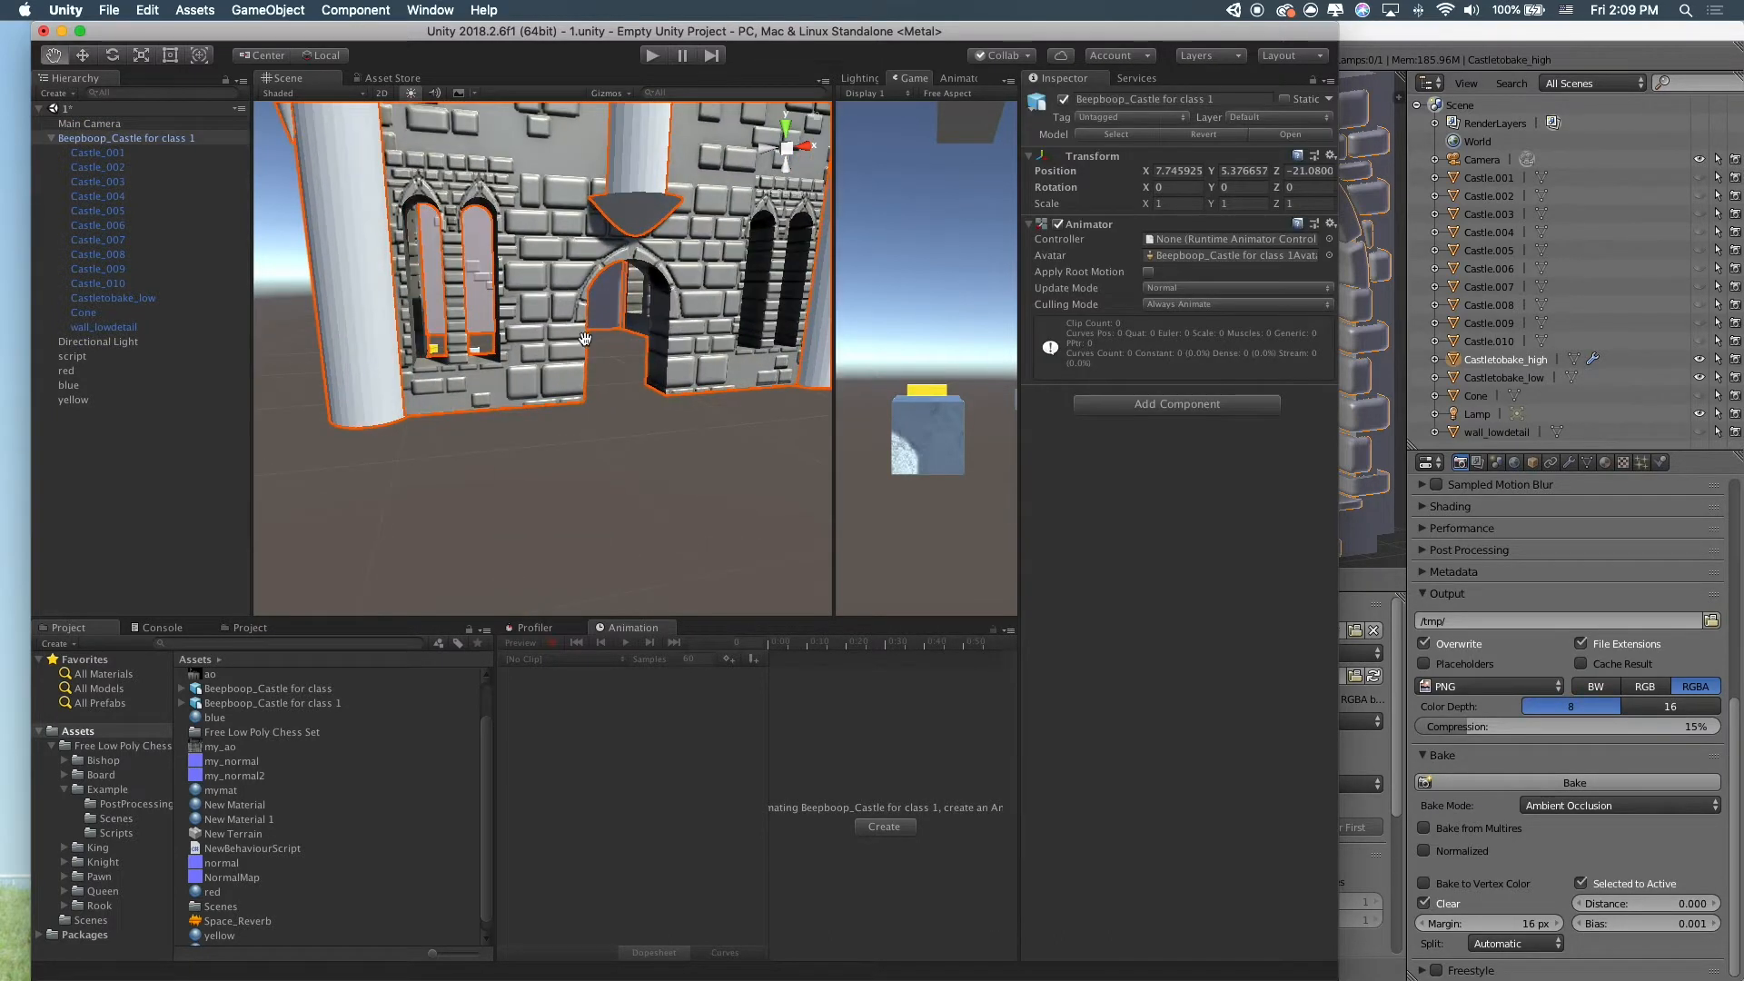
middle_drag(585, 338, 613, 361)
right_drag(712, 521, 712, 700)
scroll(648, 336, down, 5)
right_drag(649, 336, 727, 338)
right_drag(636, 436, 626, 391)
middle_drag(617, 554, 606, 374)
scroll(606, 374, up, 5)
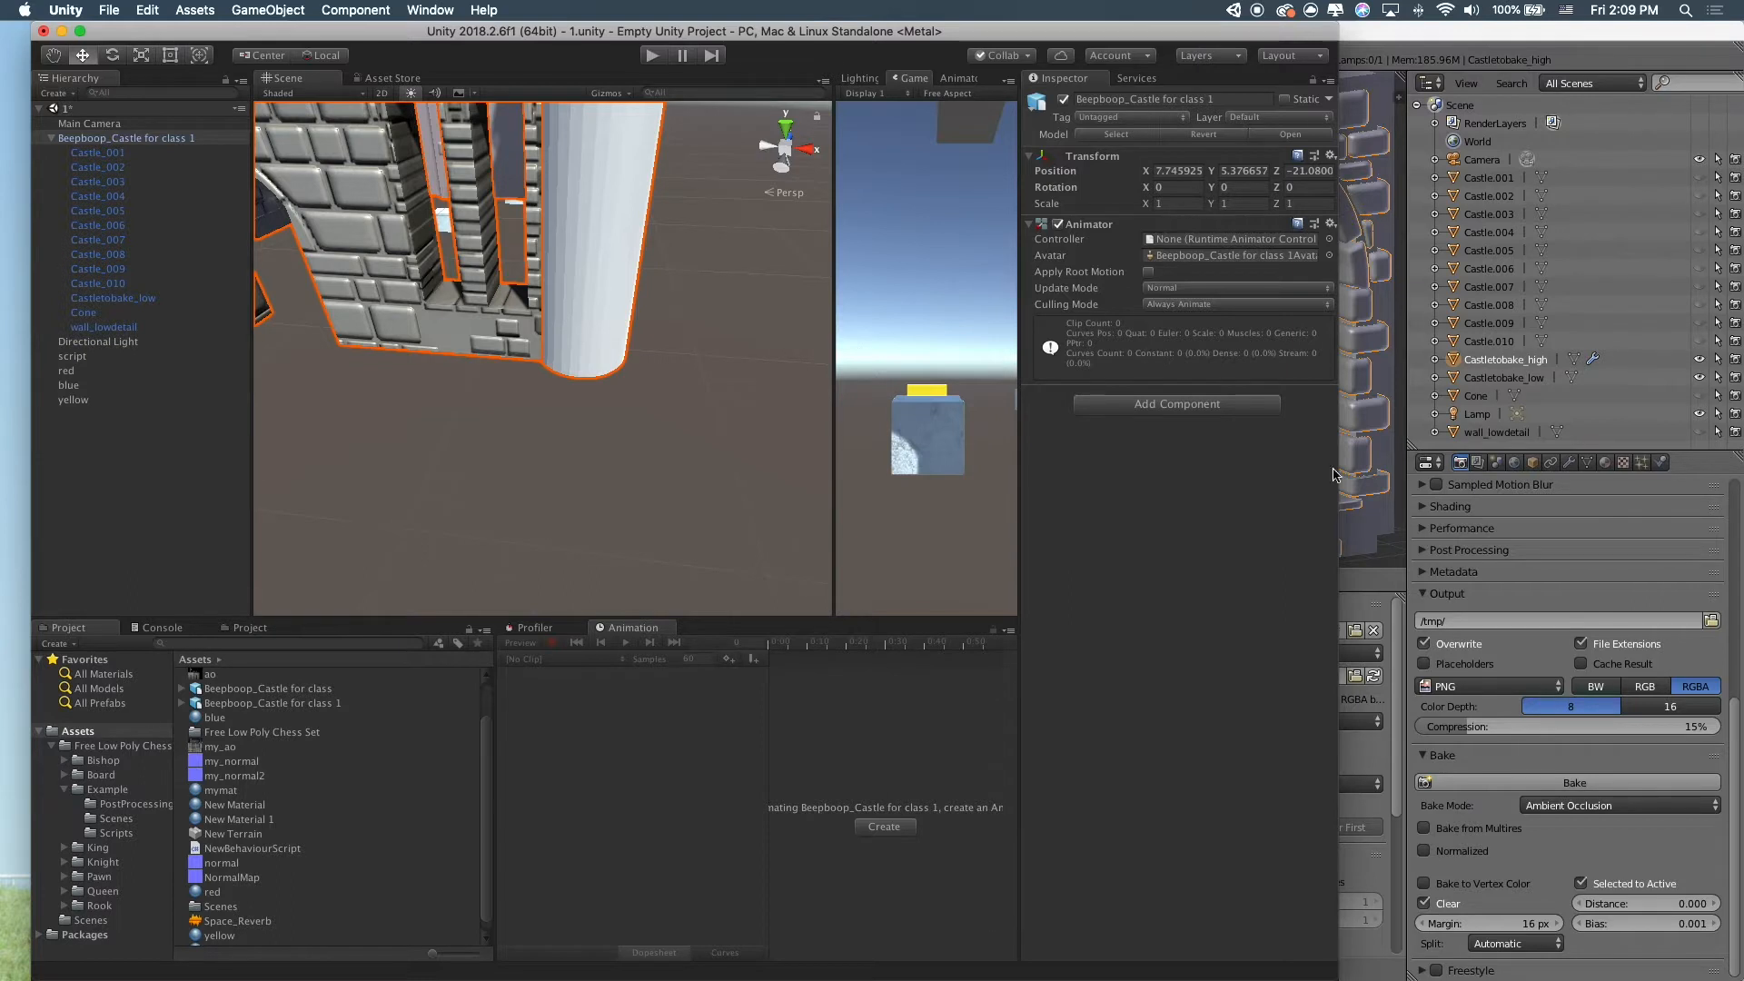
Switch to Blender, try to move the high-poly brick castle off the low-poly walls, and undo the move
click(1373, 473)
scroll(1365, 481, down, 7)
key(g)
click(1230, 446)
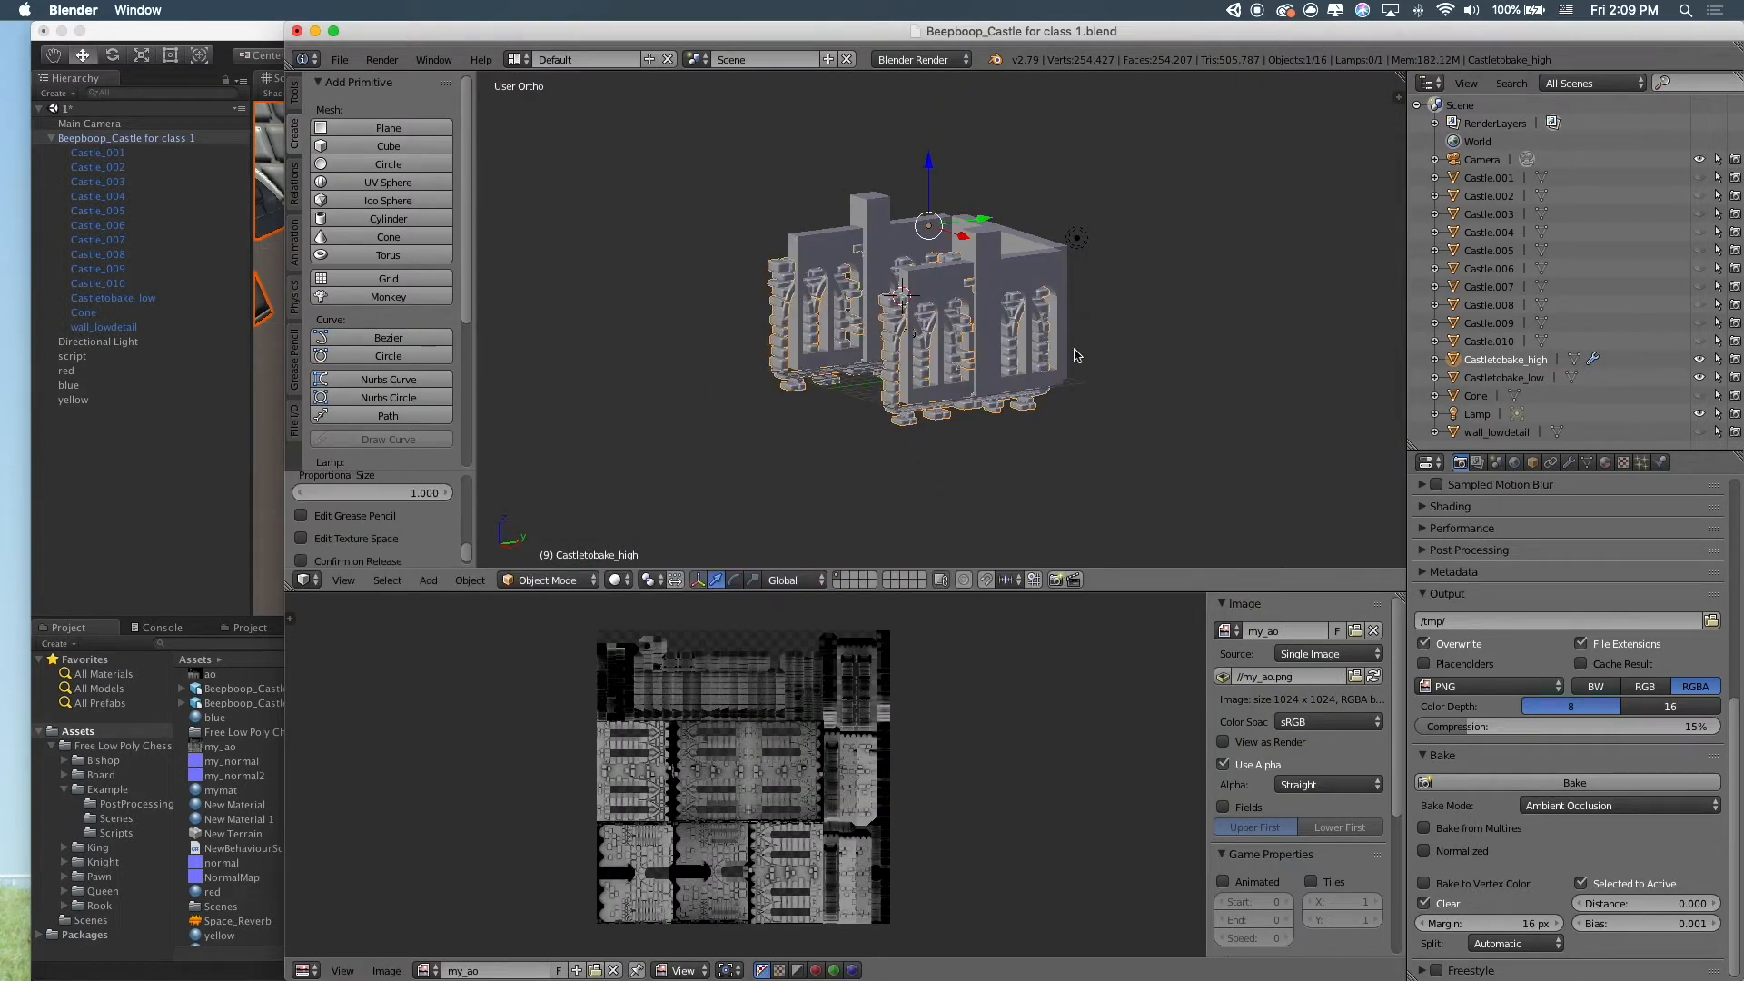
key(ctrl+z)
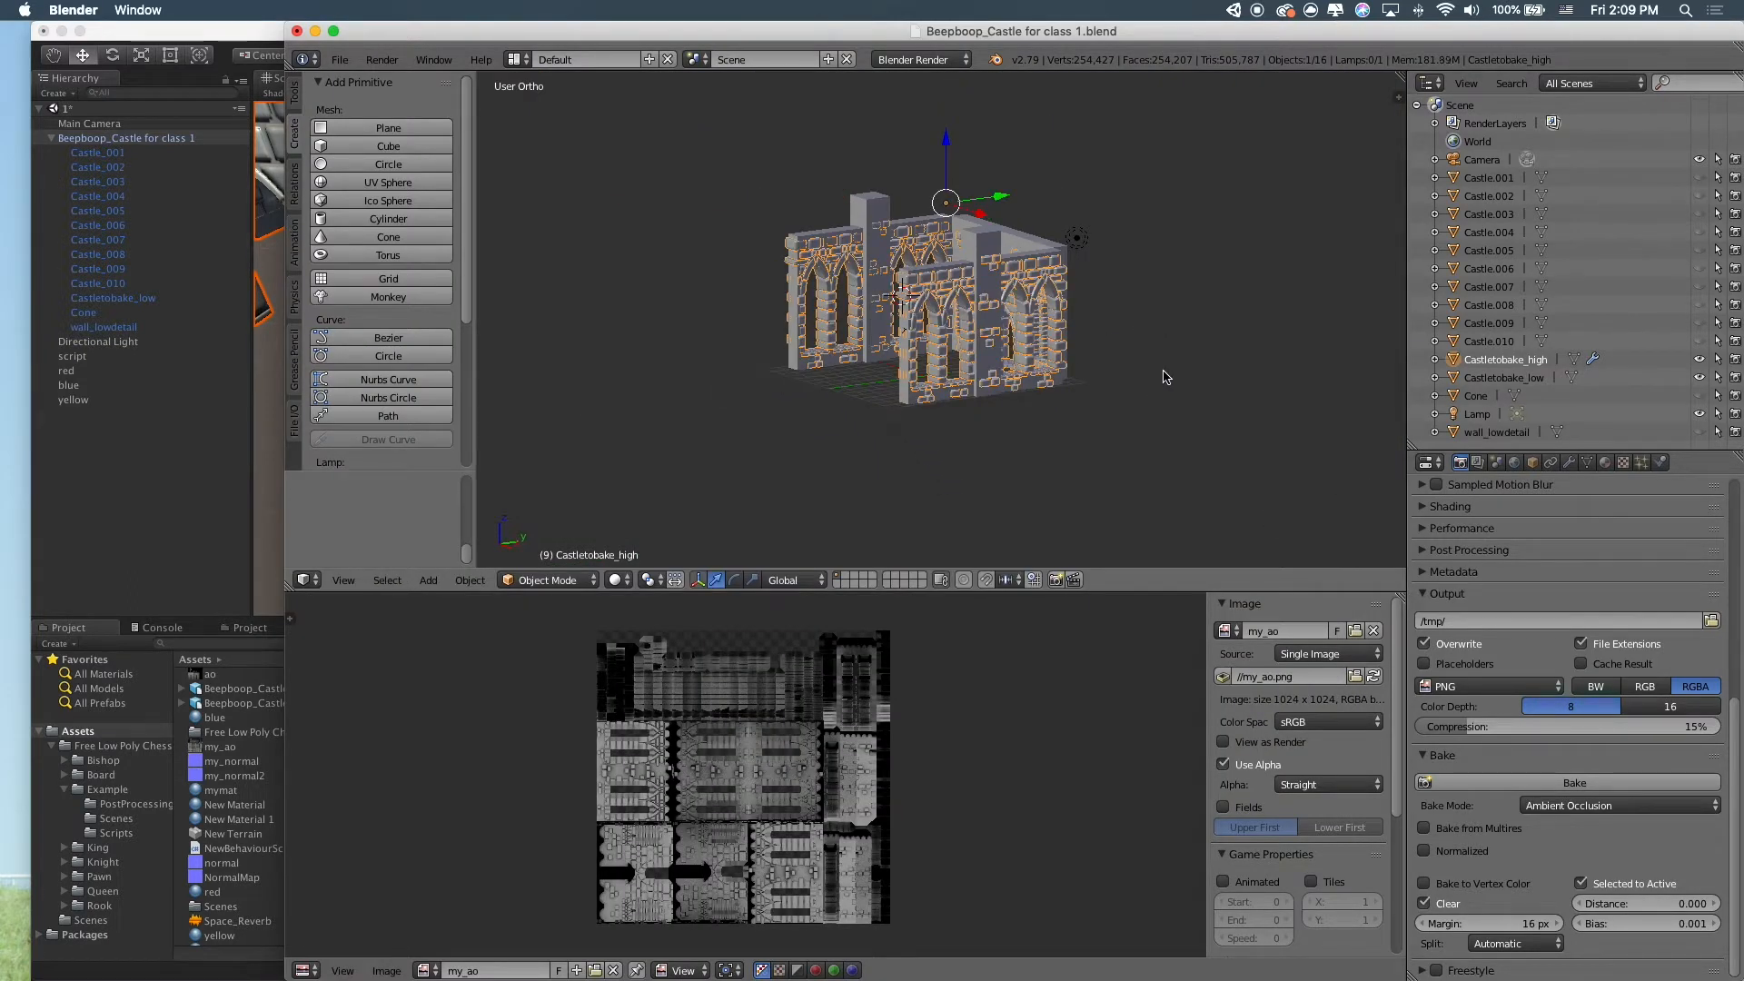
Add a plane, scale it up well beyond the castle, and lower it to the base of the walls as ground
middle_drag(1022, 303, 1126, 390)
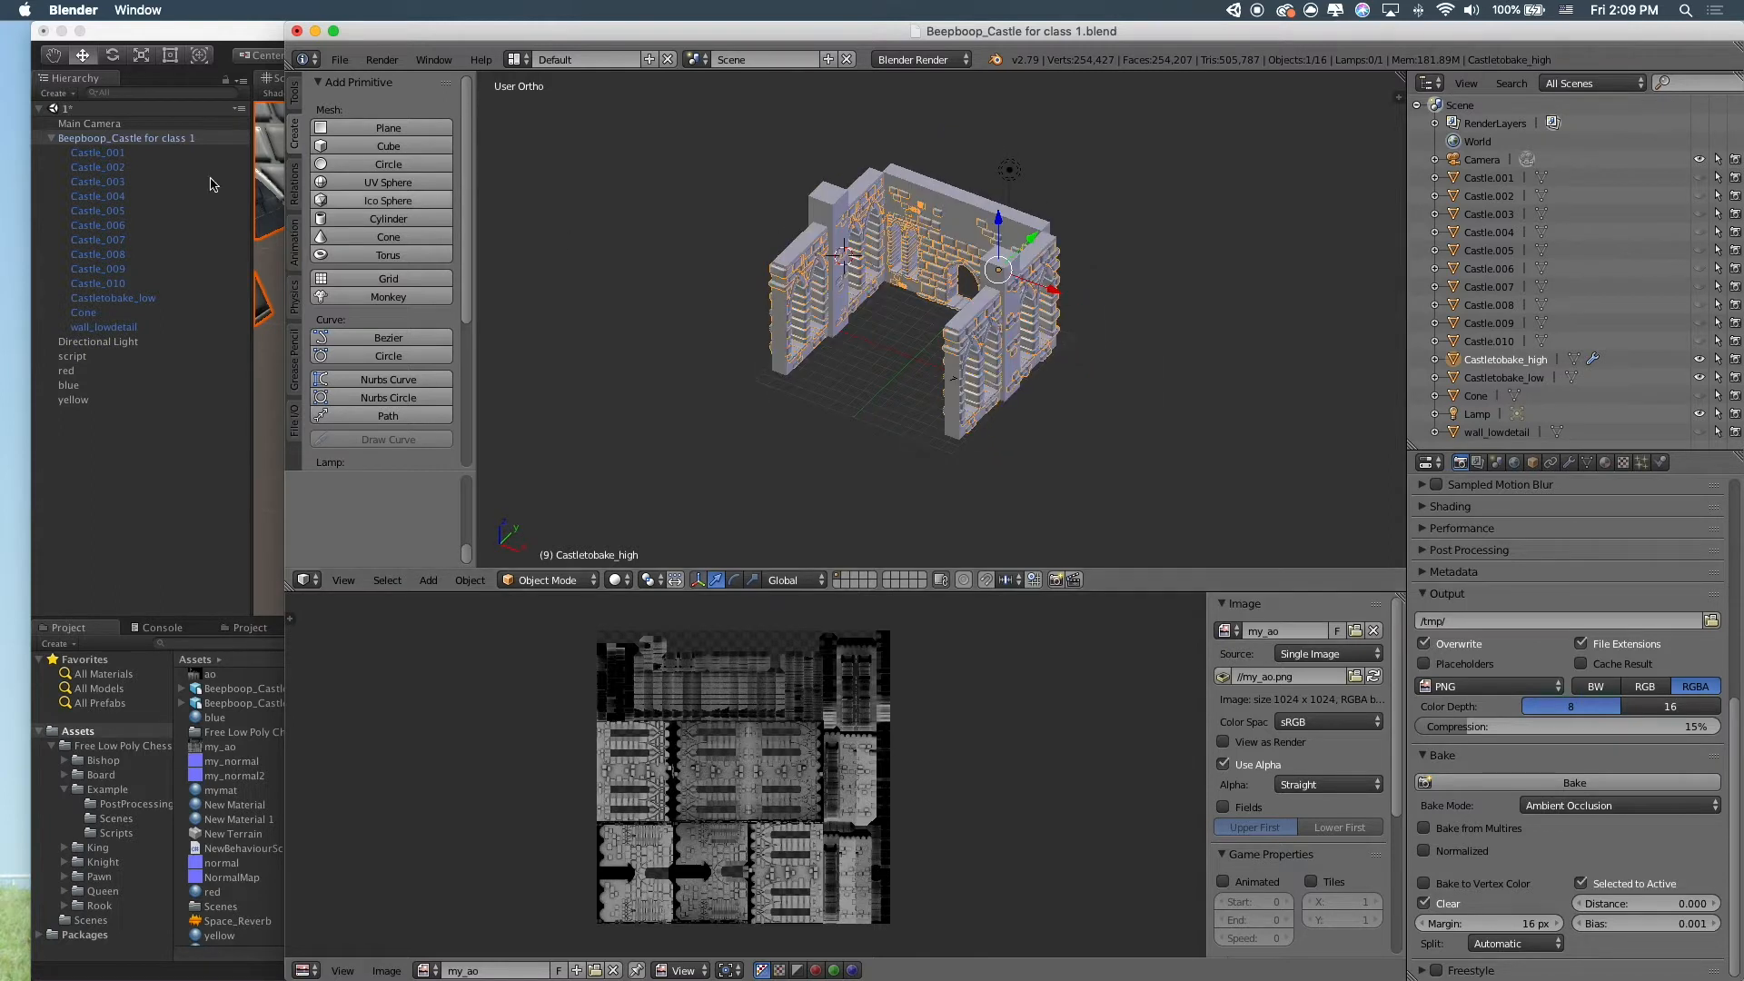
click(388, 127)
key(s)
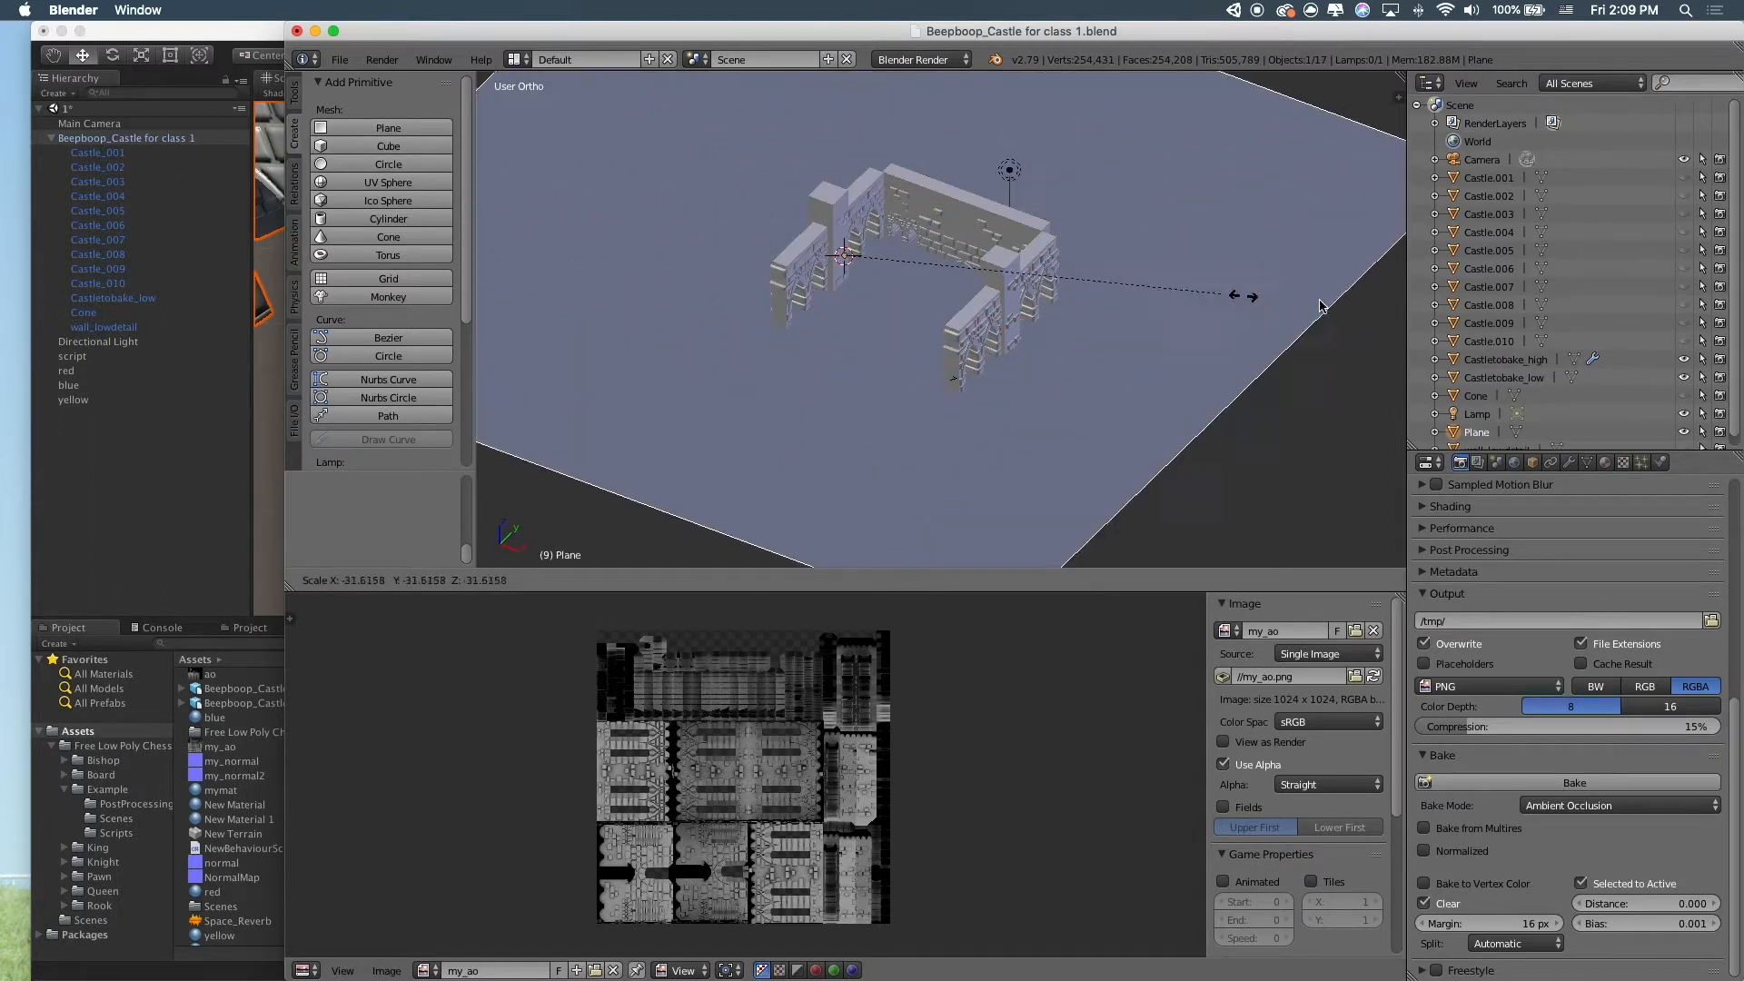
click(765, 322)
drag(845, 207, 867, 260)
scroll(811, 366, up, 8)
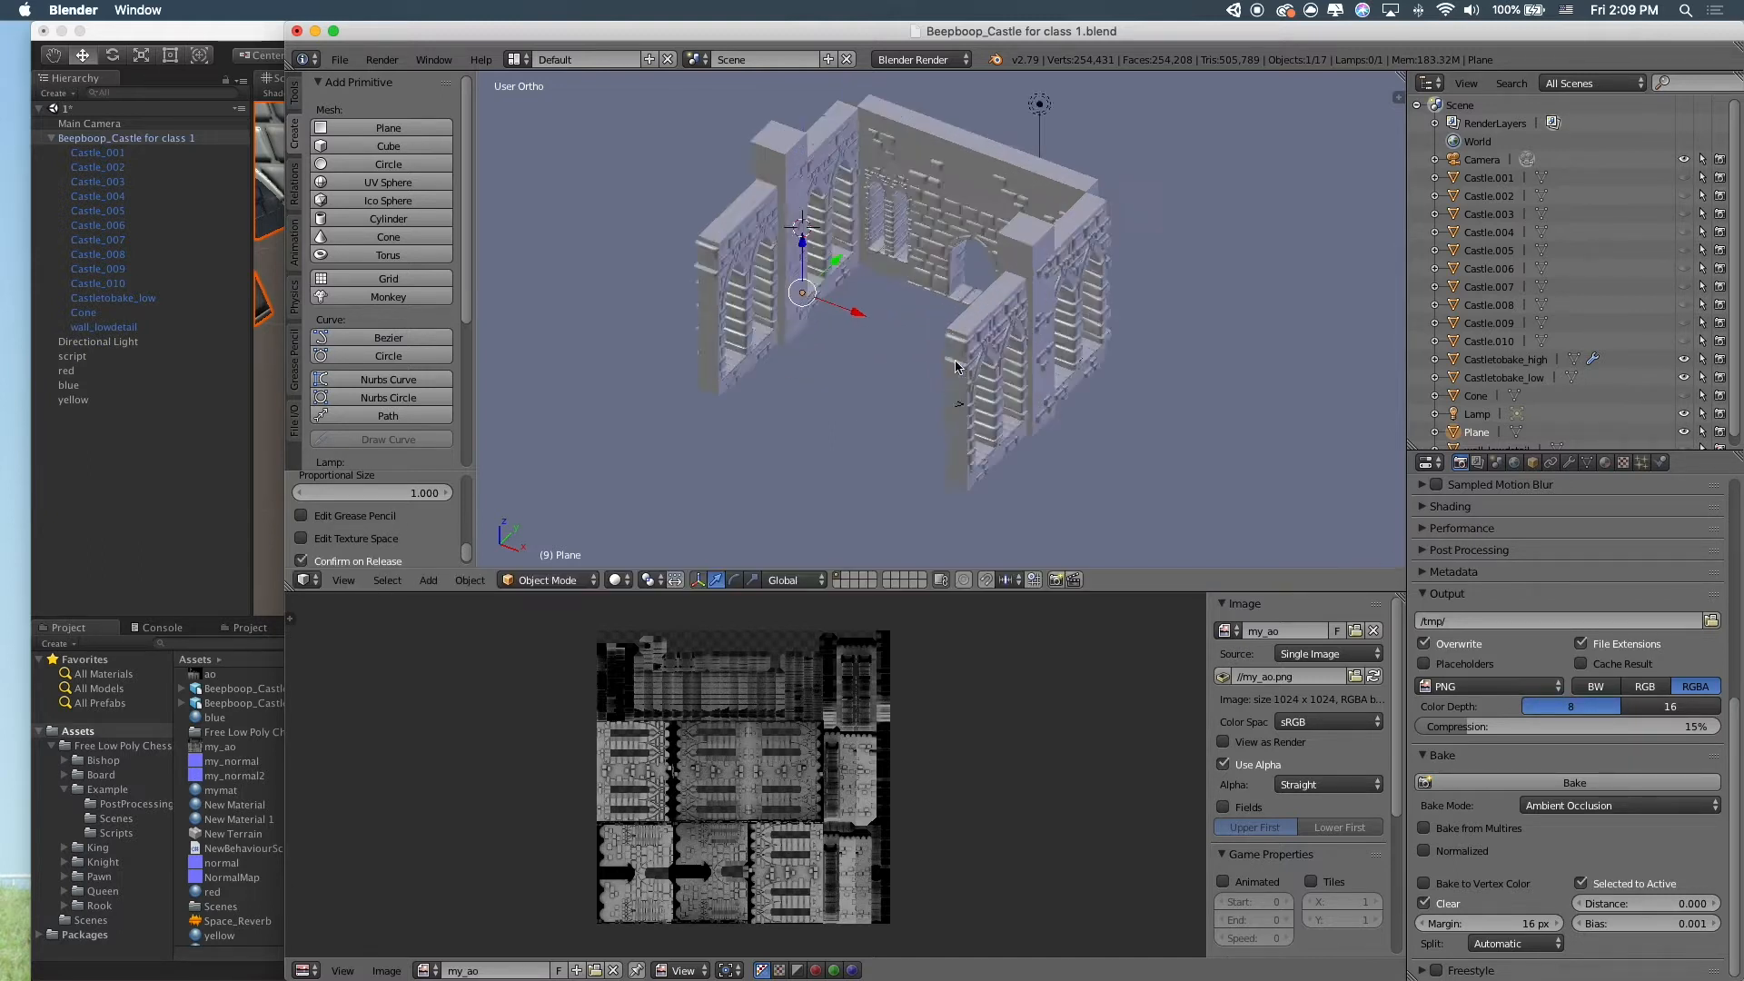
shift+middle_drag(833, 379, 844, 127)
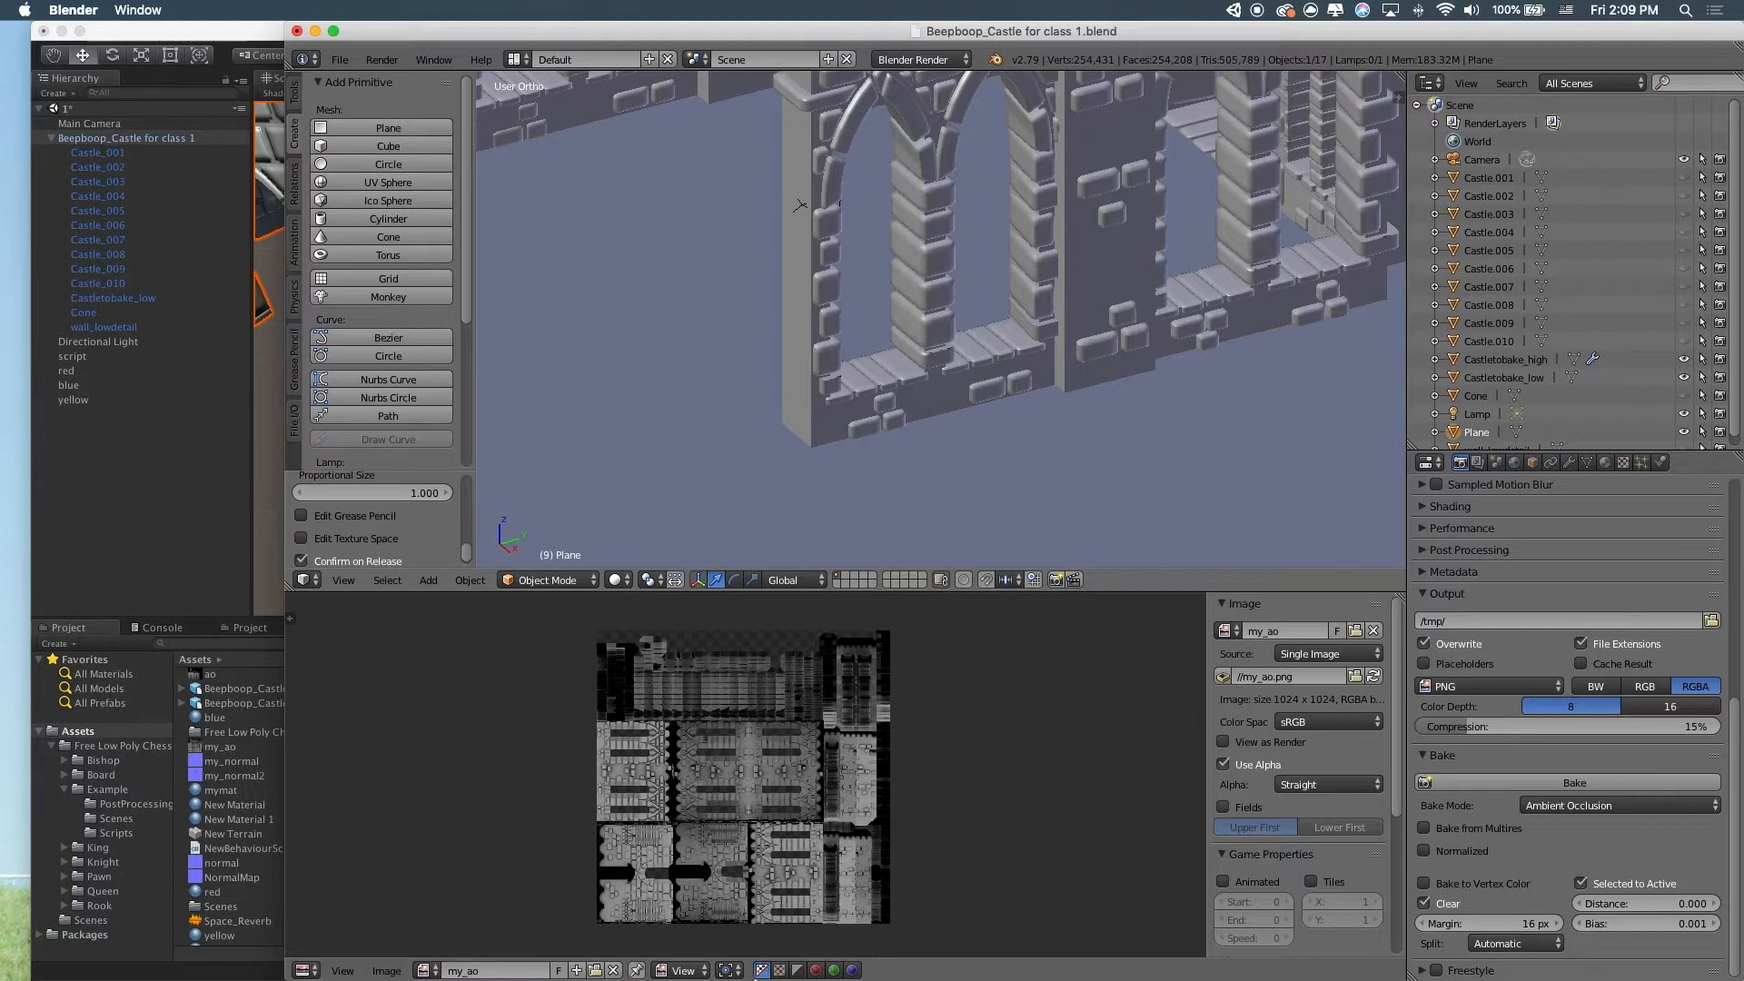
Switch to Safari and search Google for "ambient occlusion shadow"
click(714, 970)
text(ambi)
text(ent occlu)
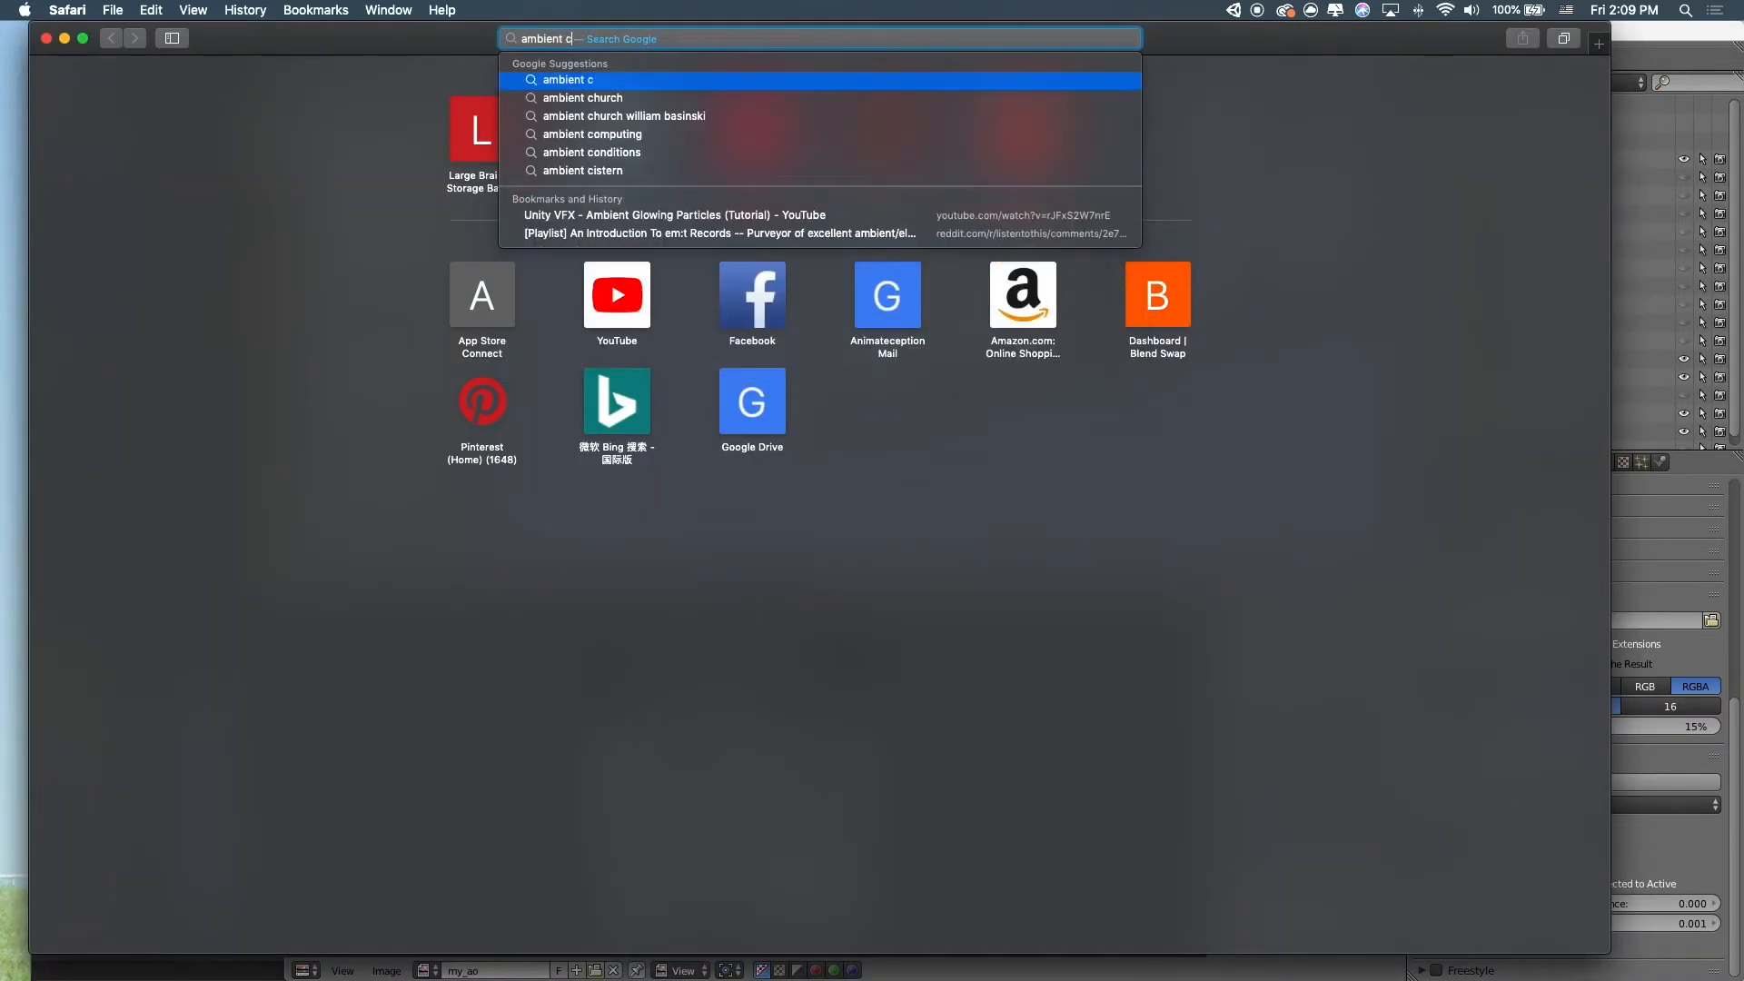
text(sio)
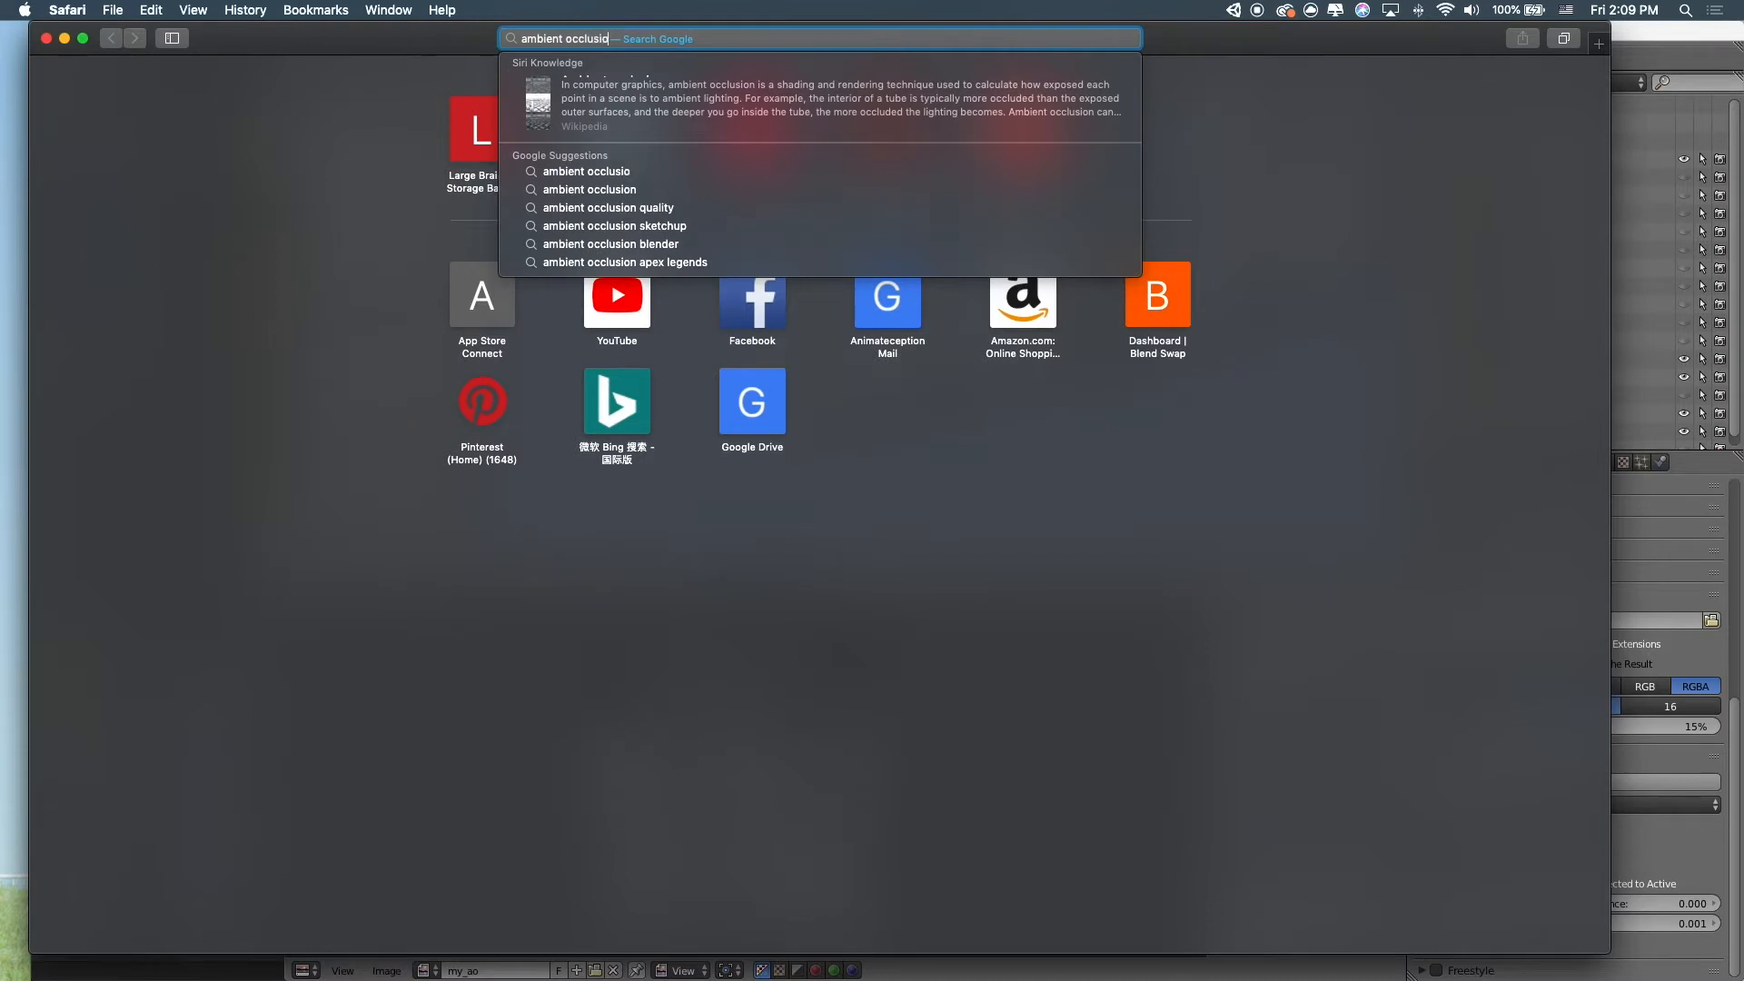
text(n shadow)
key(Return)
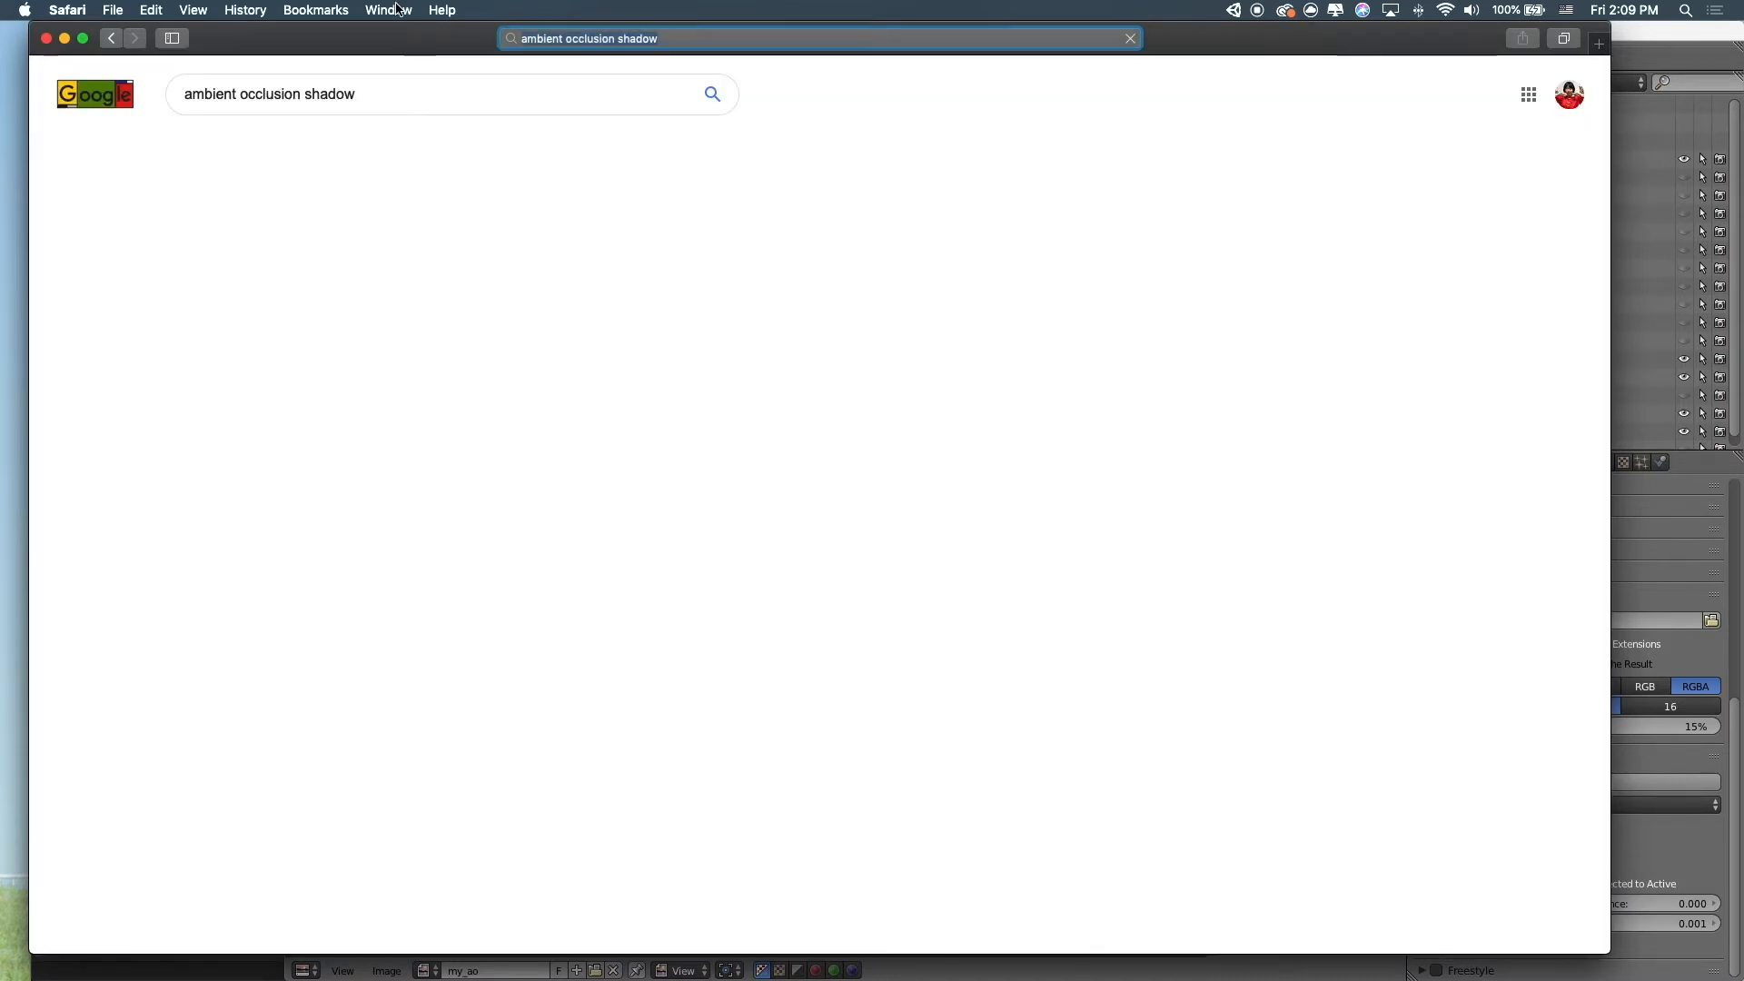
Show the image results and preview the Two-part shadow maps and FIFE Rendering setup comparison images
click(253, 147)
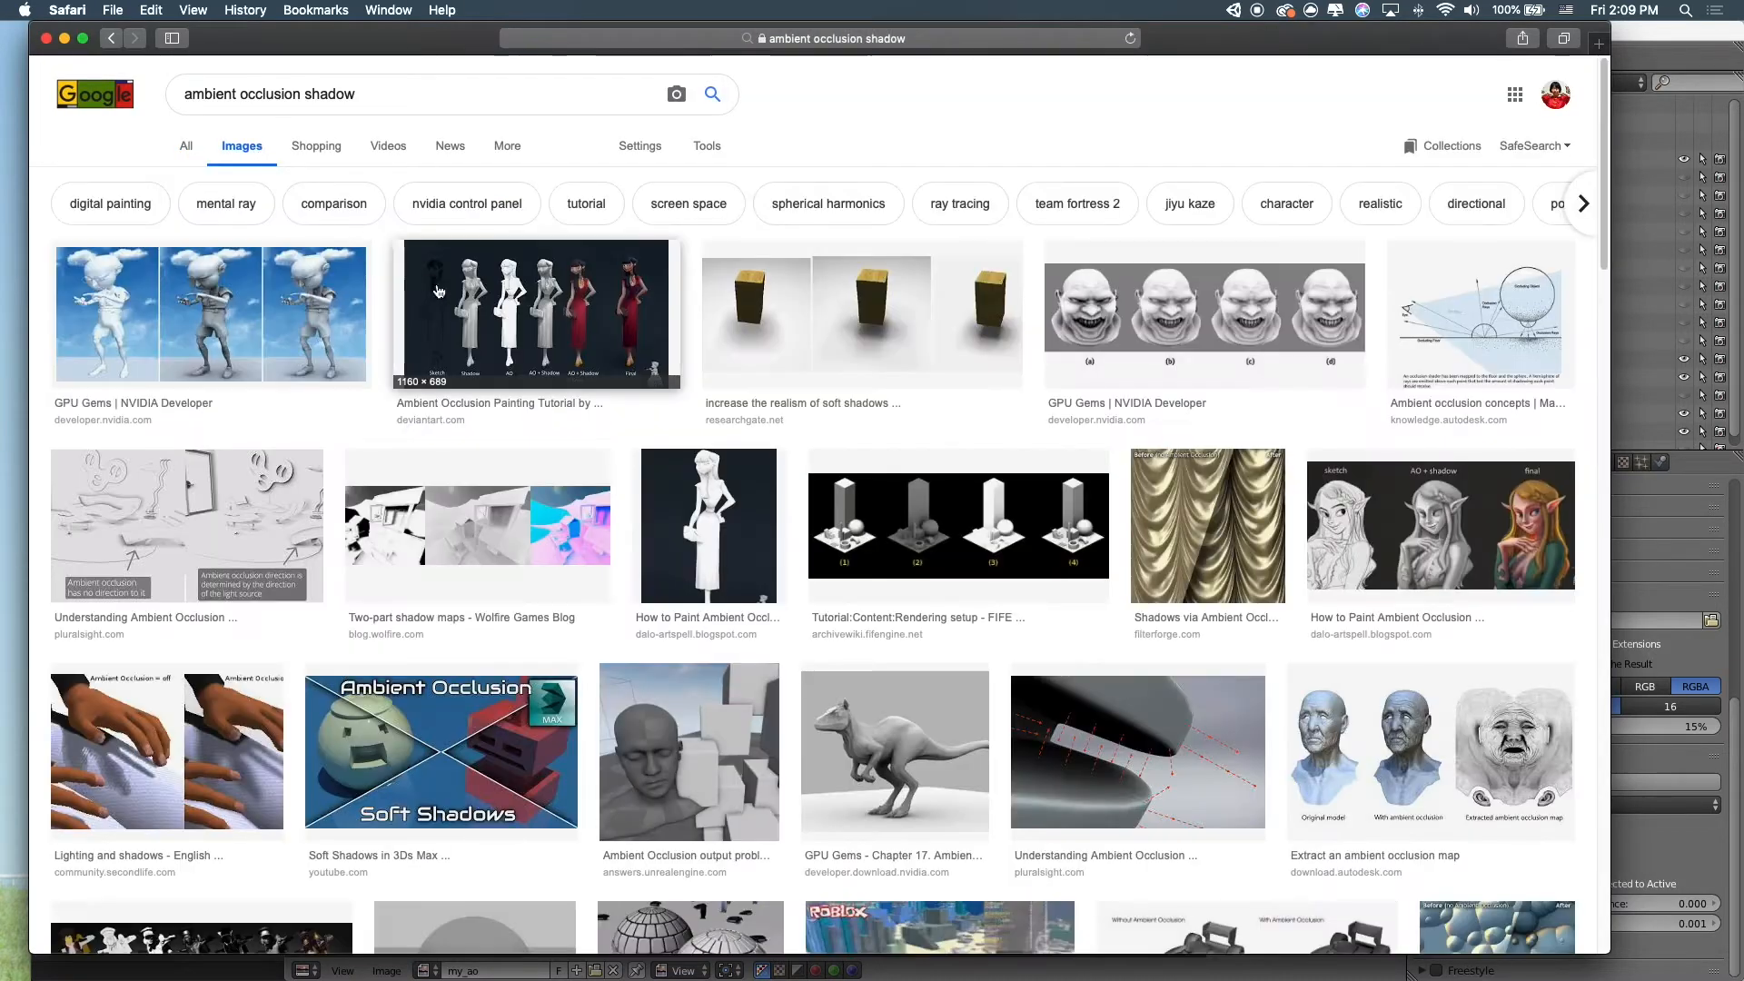
click(470, 535)
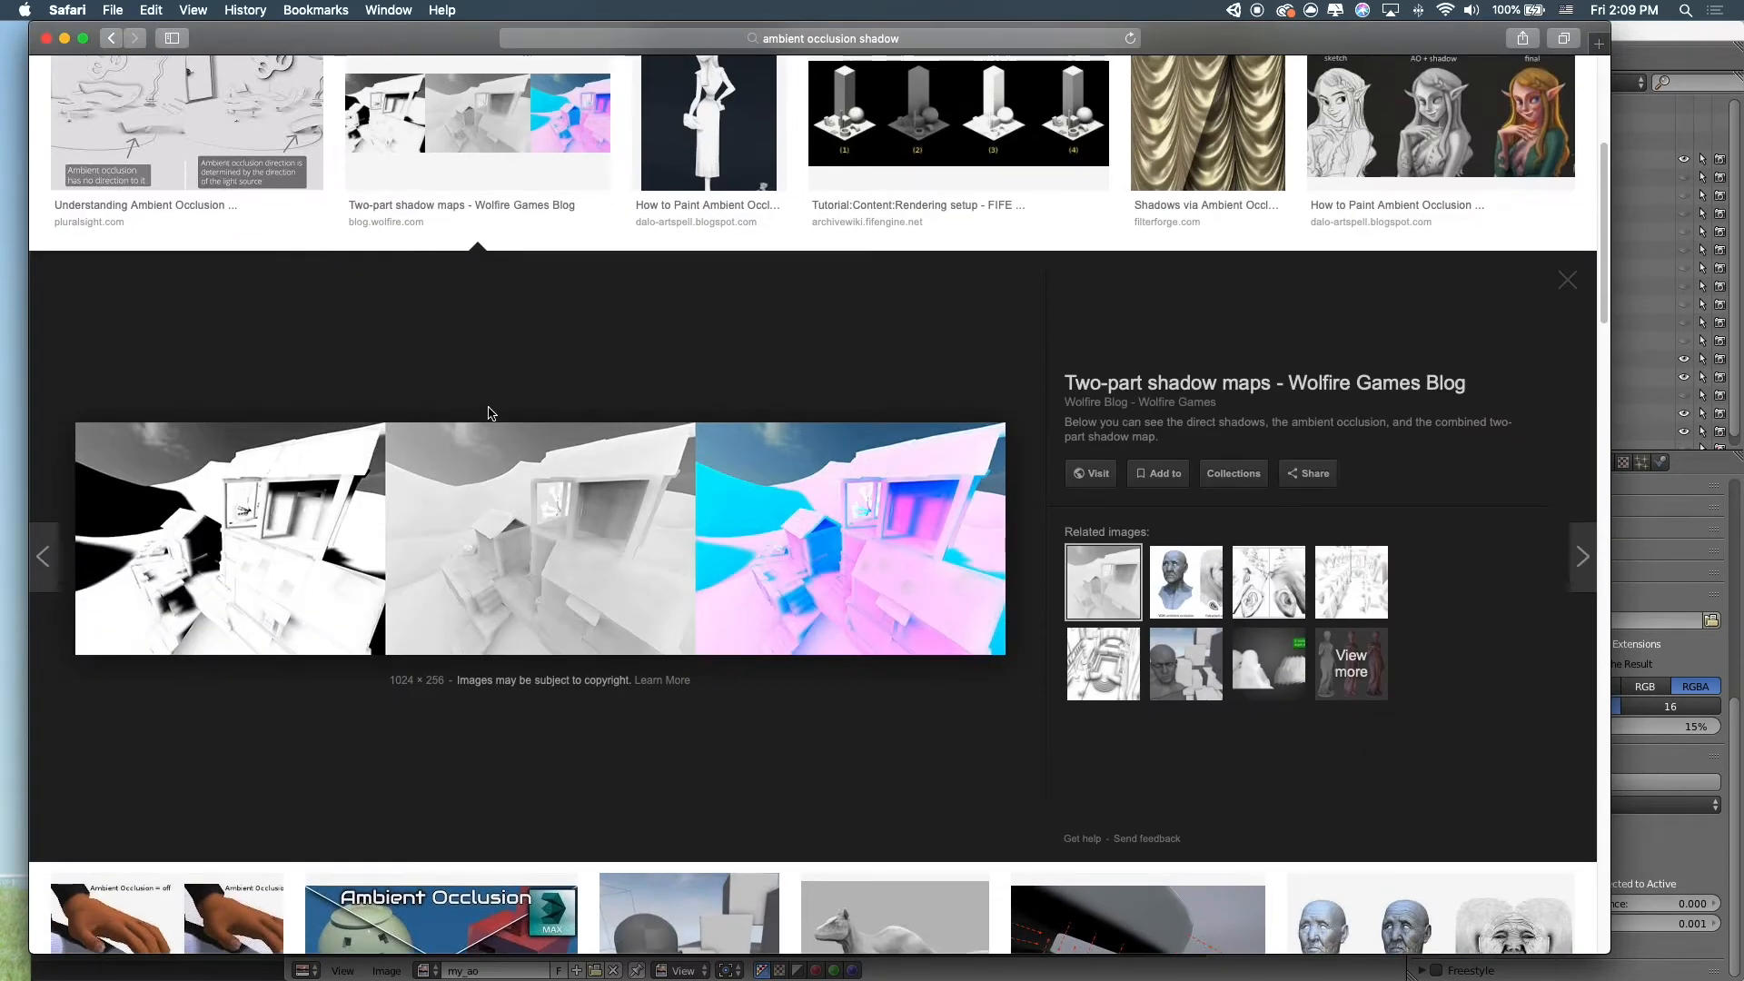
scroll(490, 413, up, 5)
click(1006, 526)
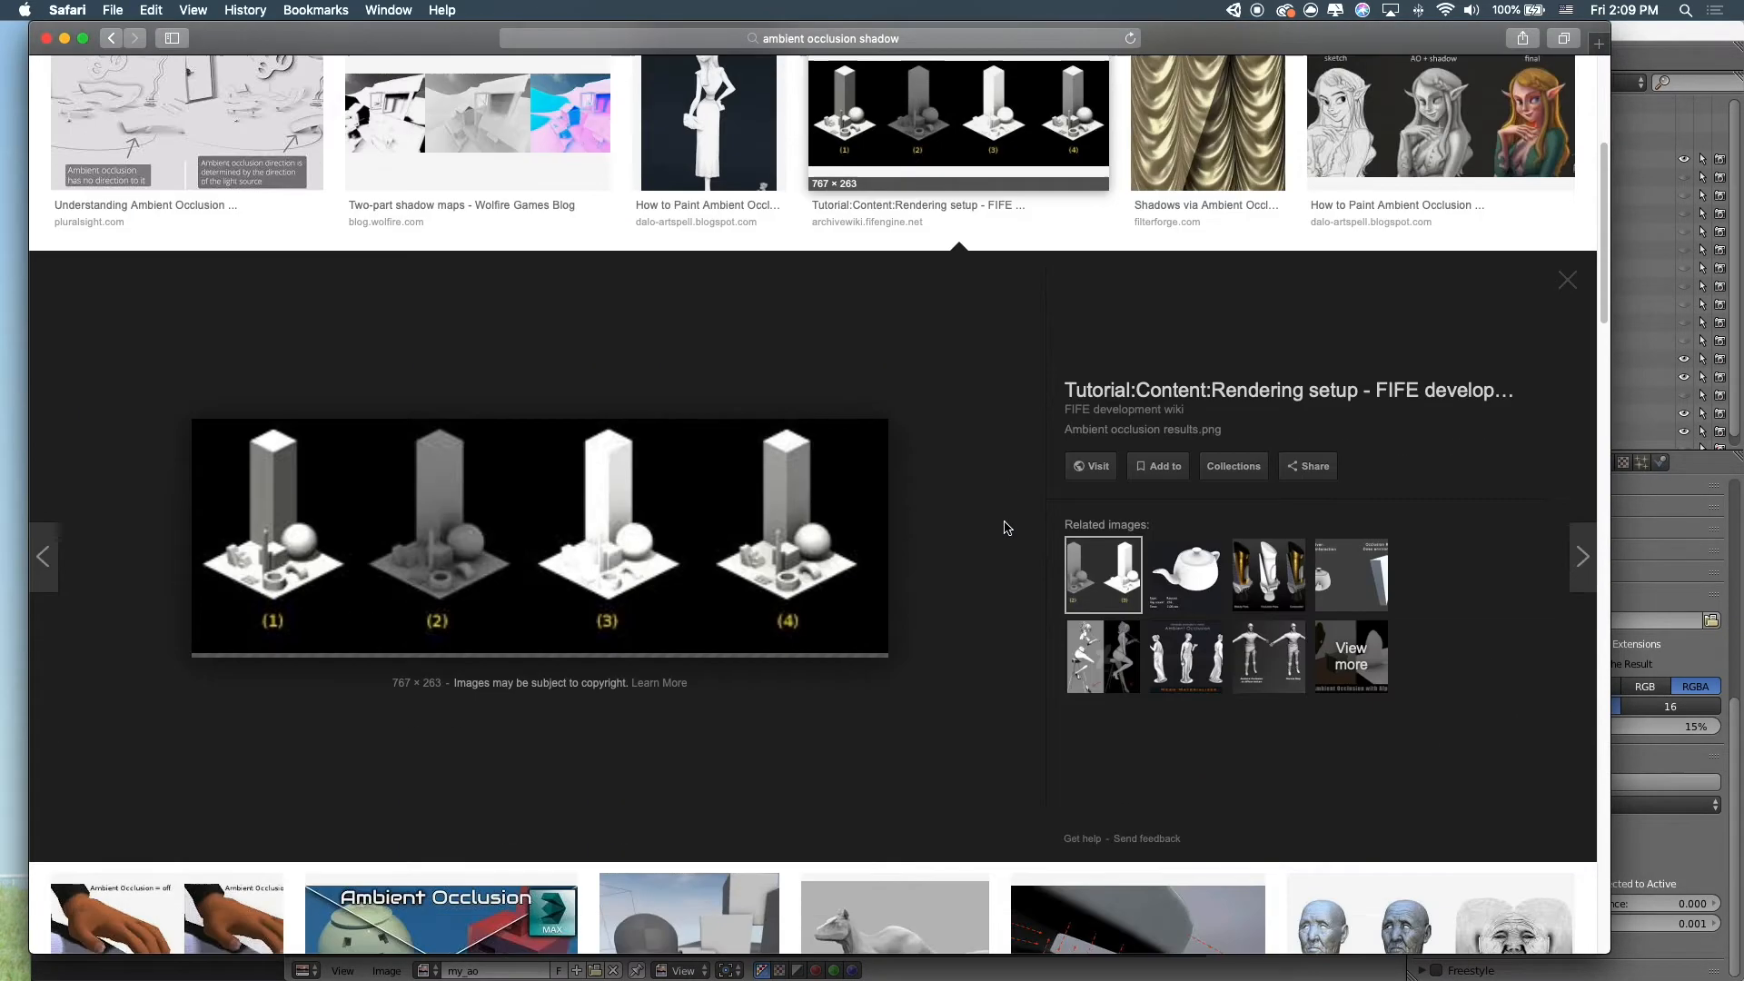
Examine the four-part FIFE Rendering setup comparison image up close, then open and close its source page
ctrl+scroll(428, 592, up, 5)
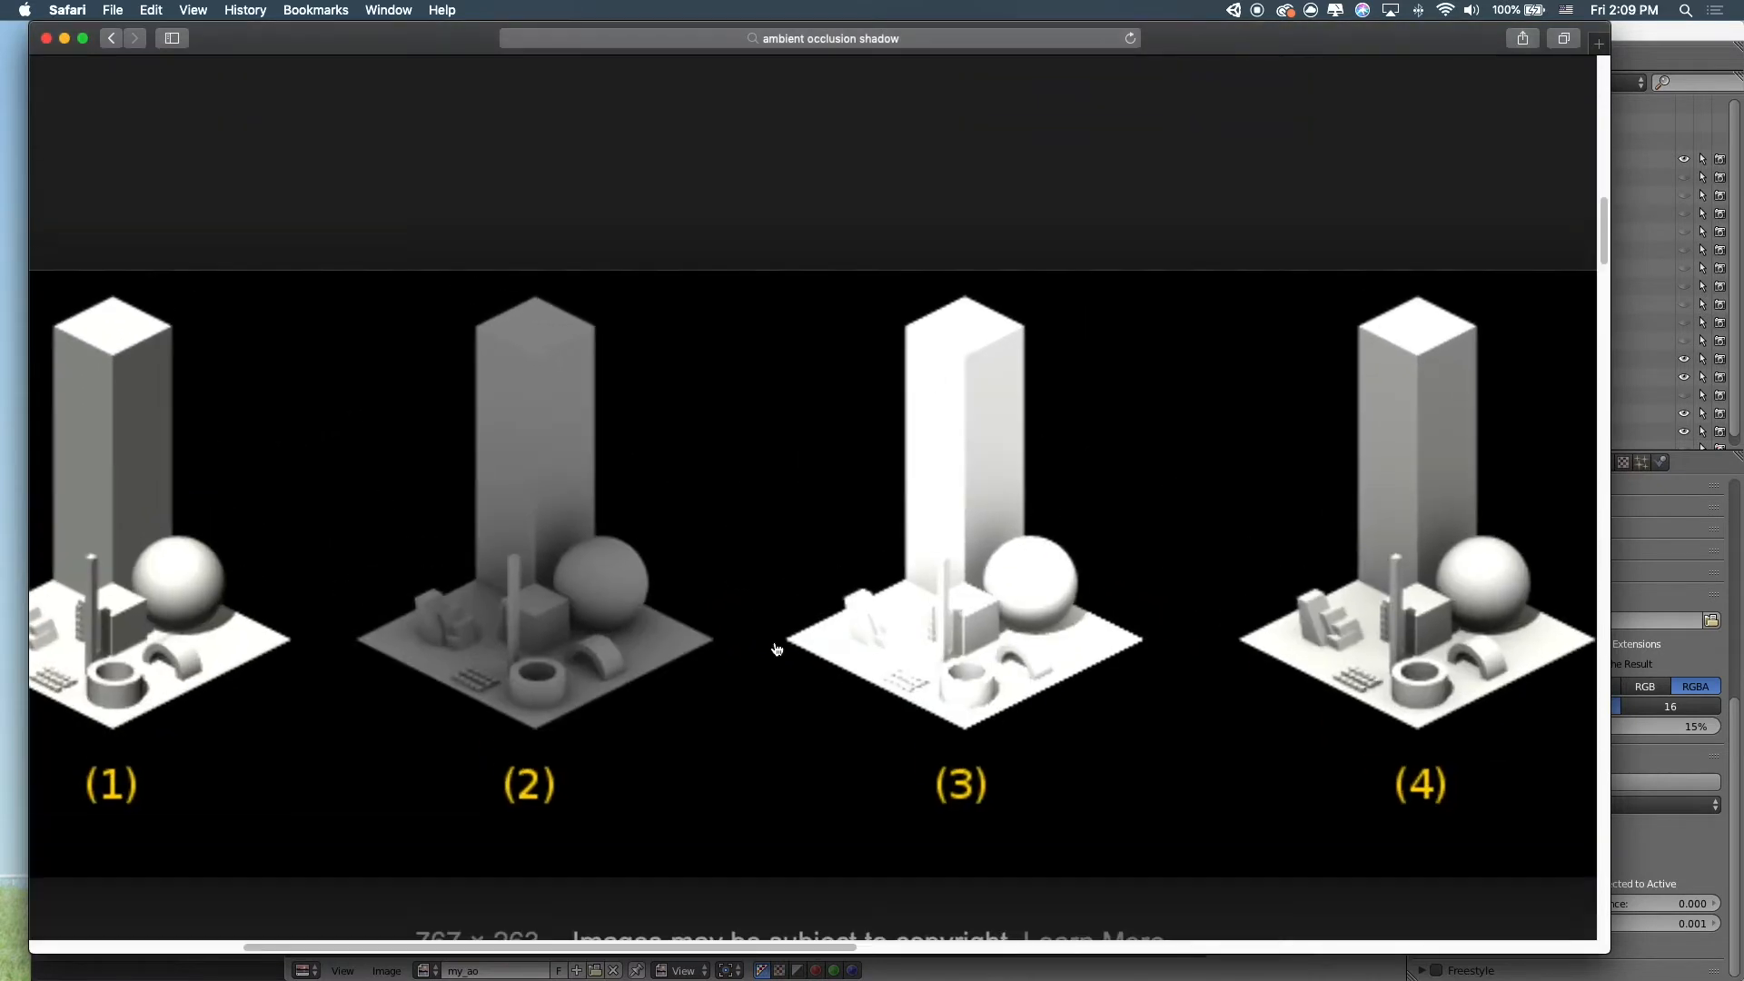
ctrl+scroll(494, 598, up, 3)
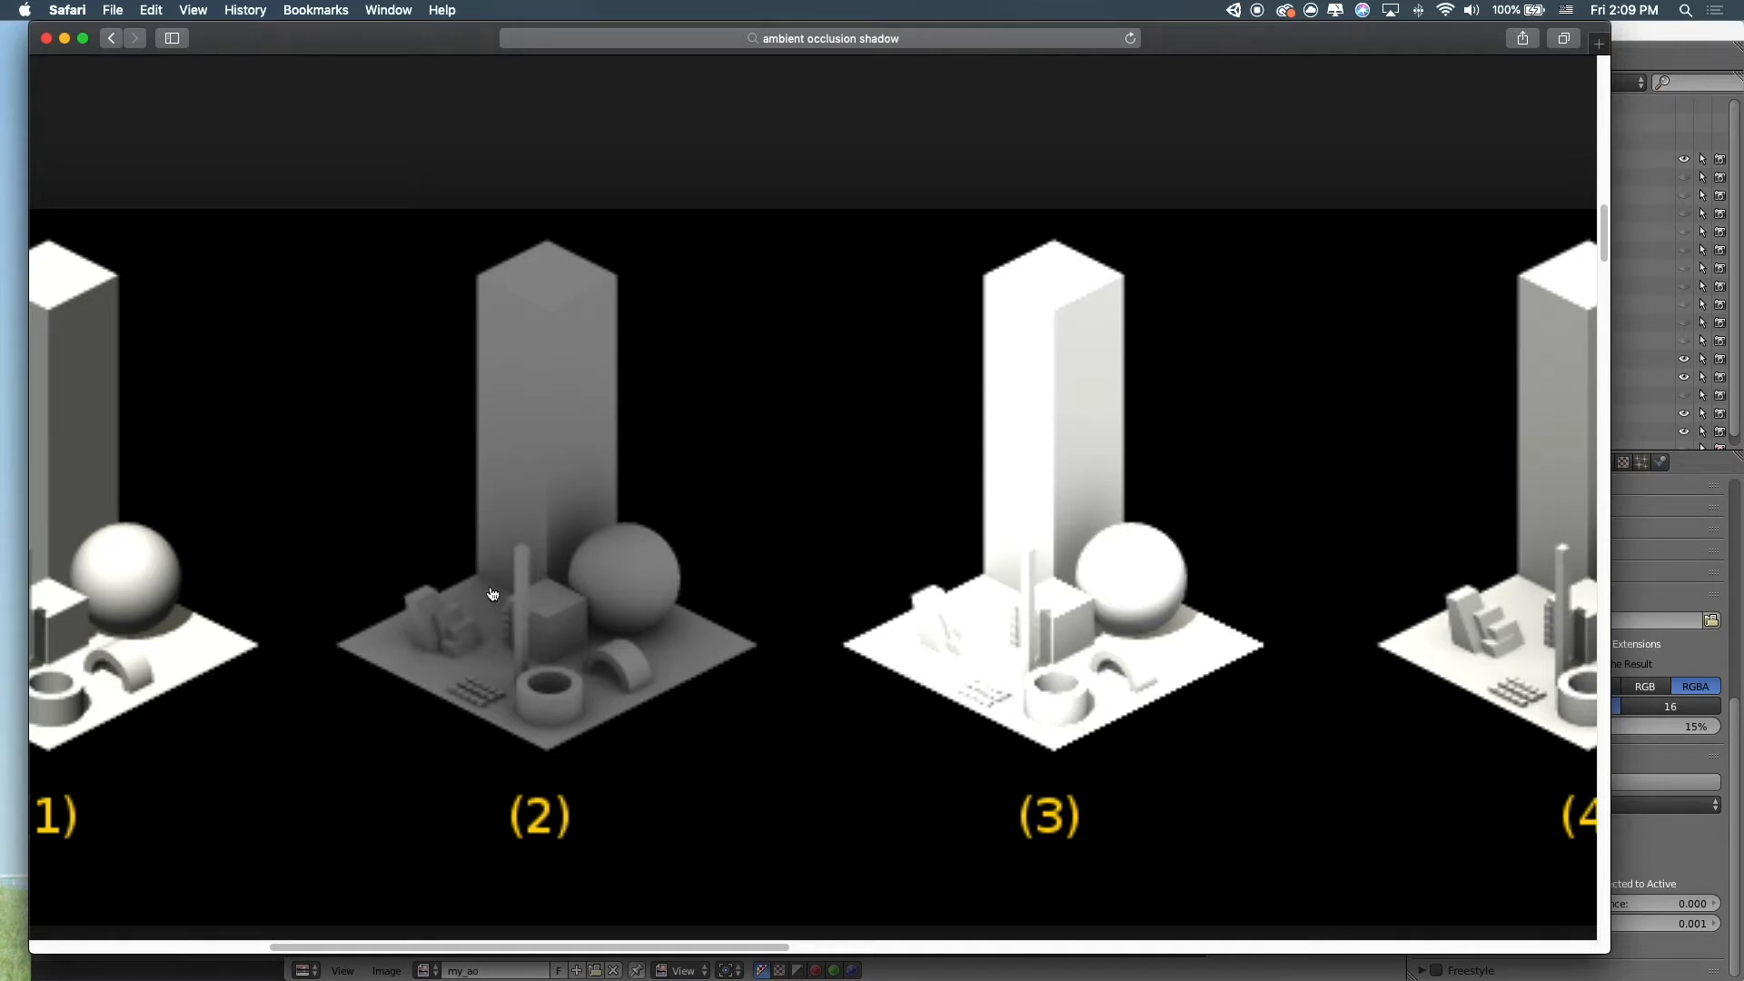
scroll(720, 591, down, 1)
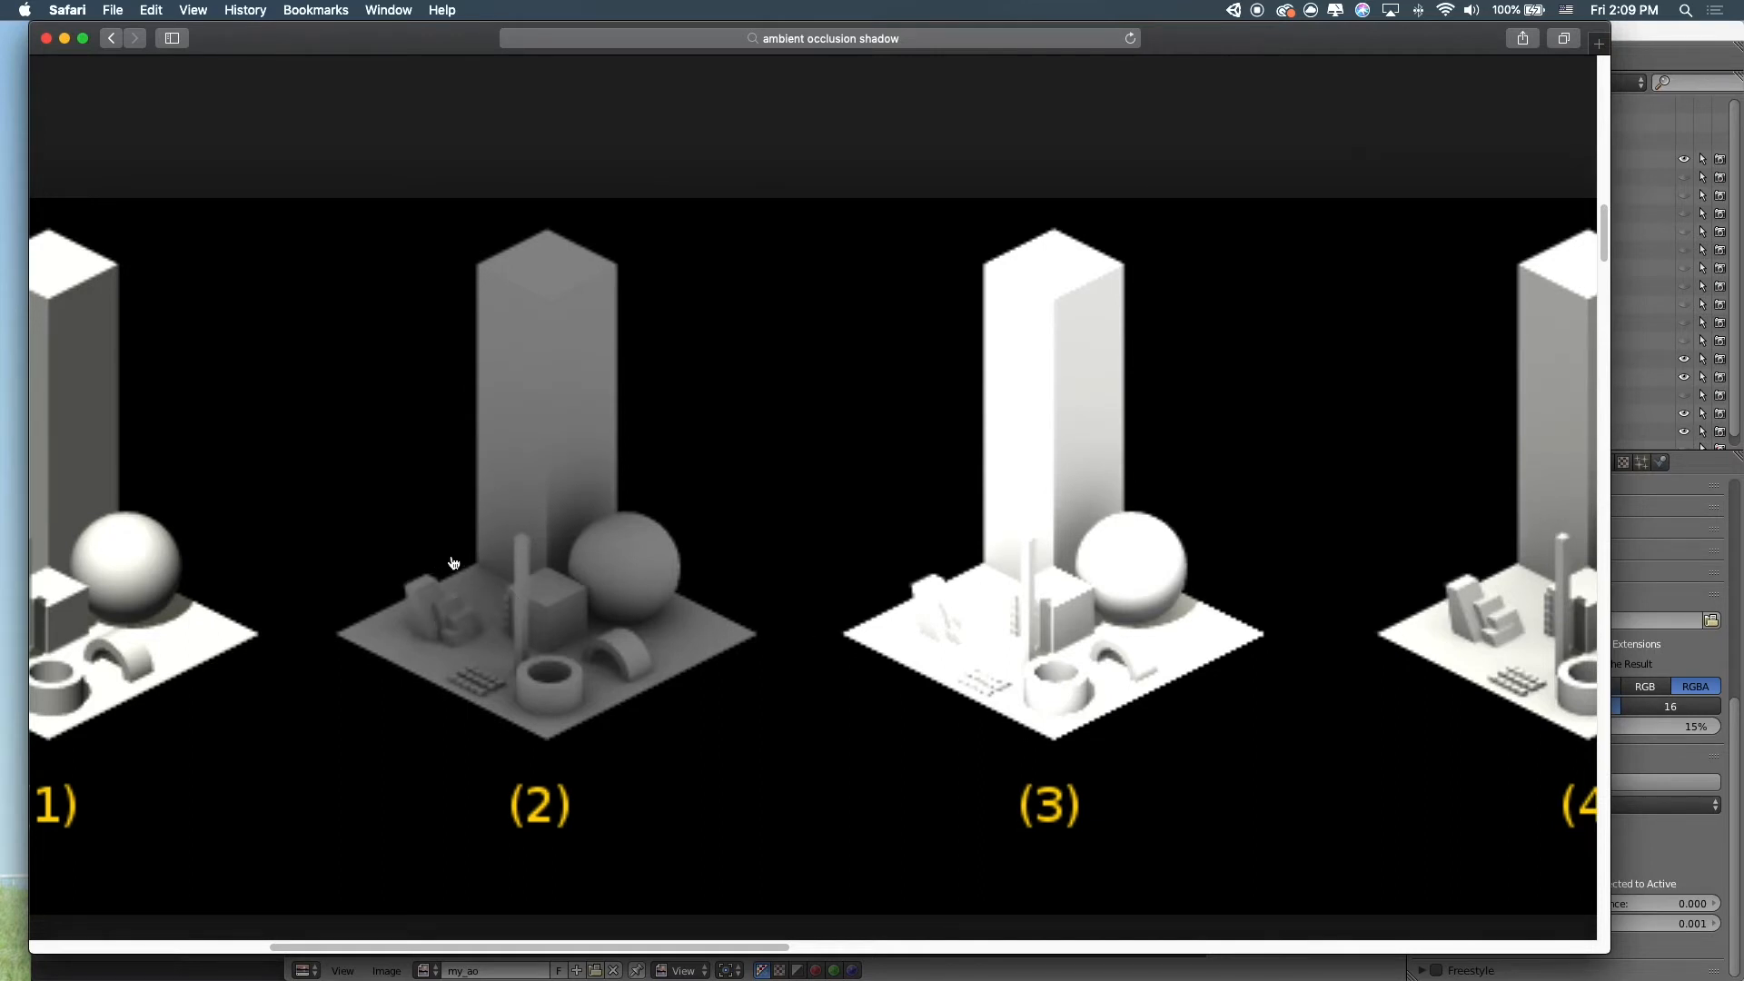
click(649, 580)
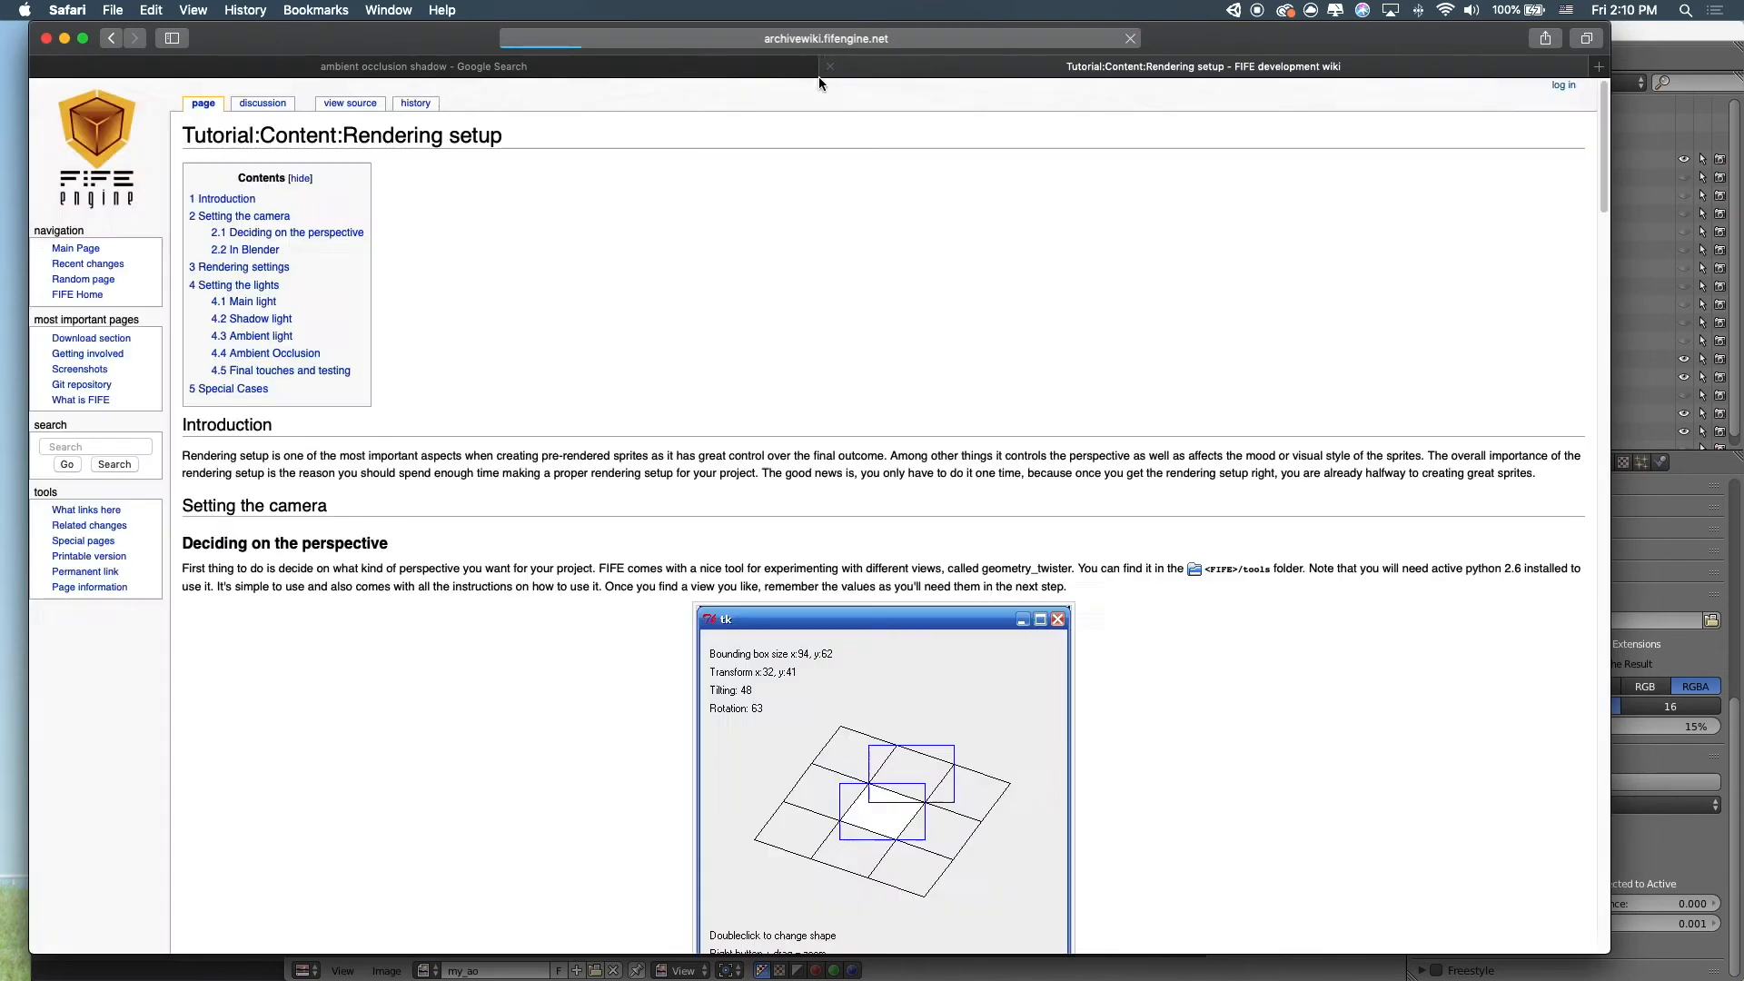
click(830, 66)
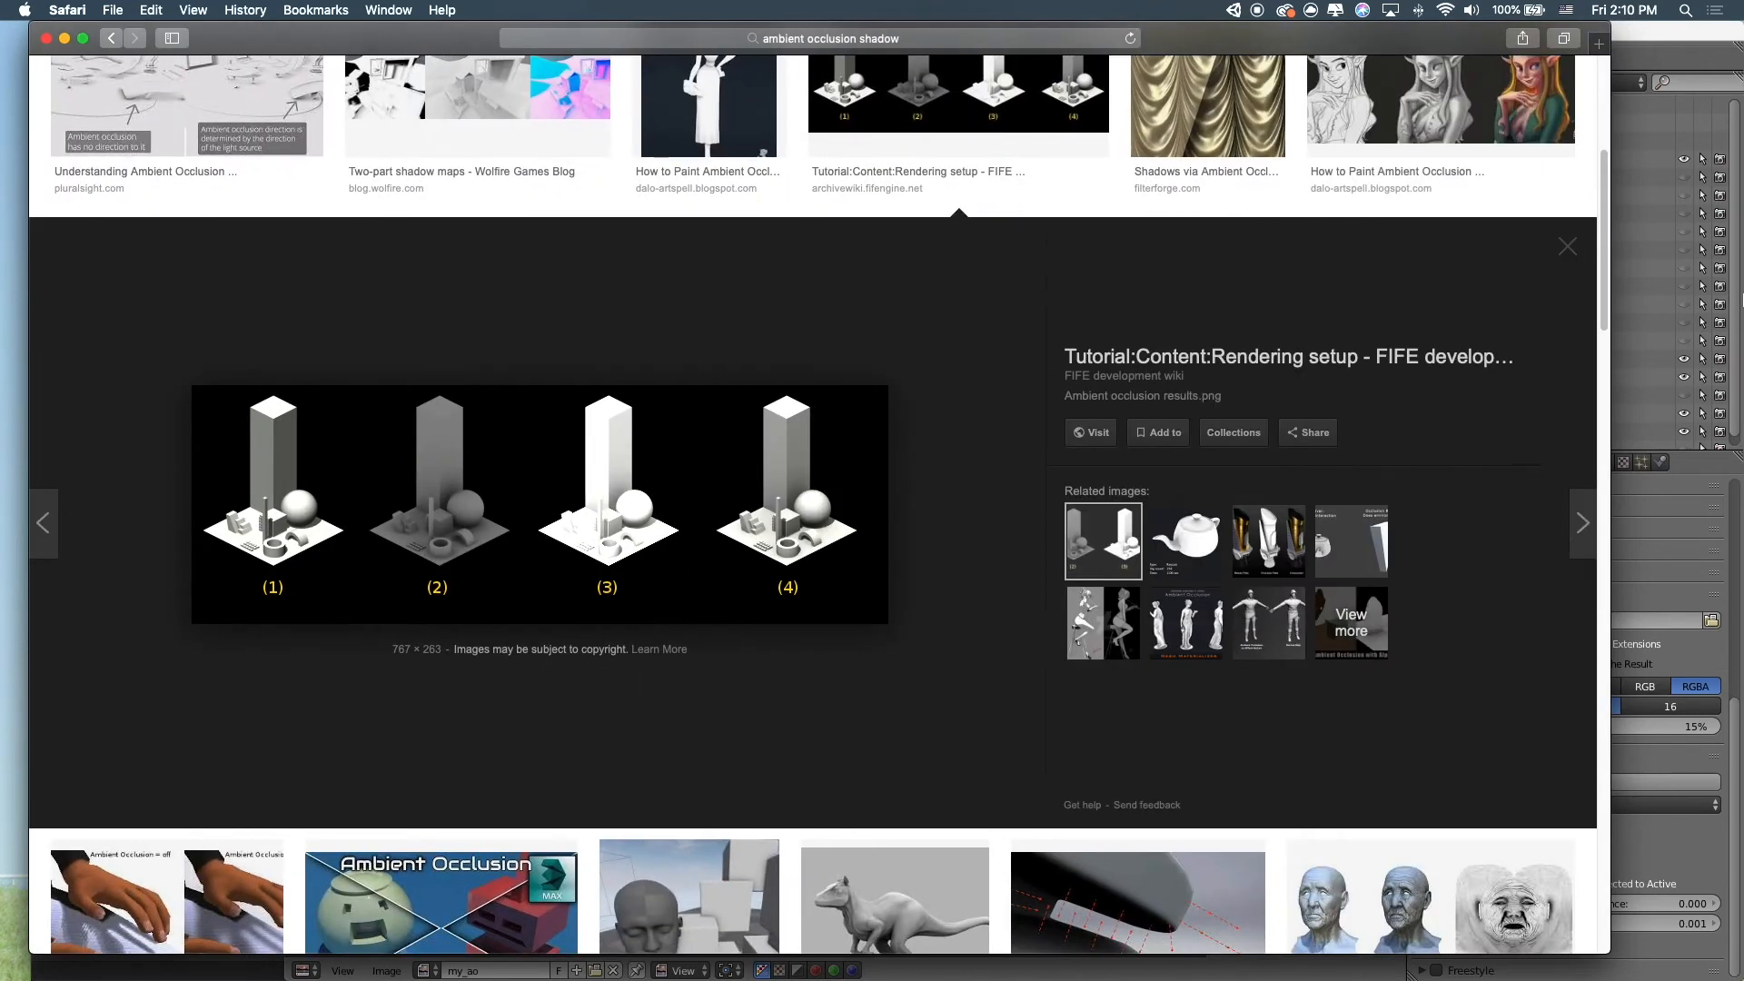
Switch to Unity, save the scene with the castle's front corner tower selected, and return to Blender
click(1682, 465)
mouse_move(886, 976)
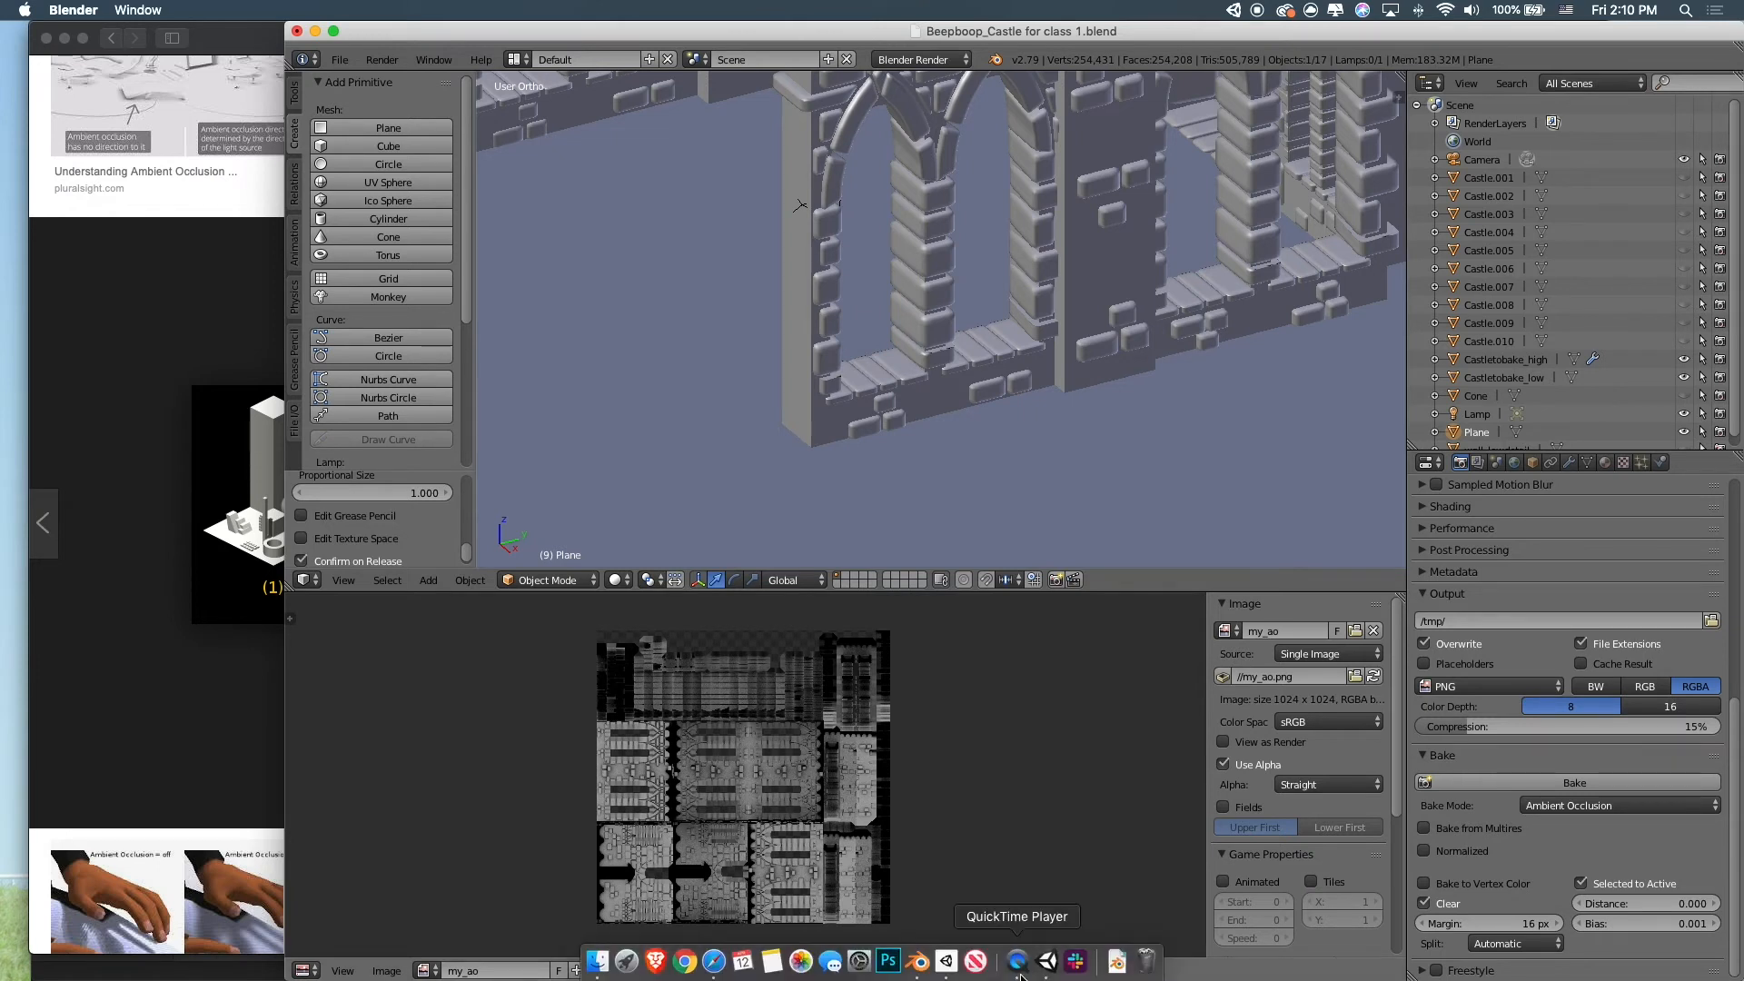
click(1044, 964)
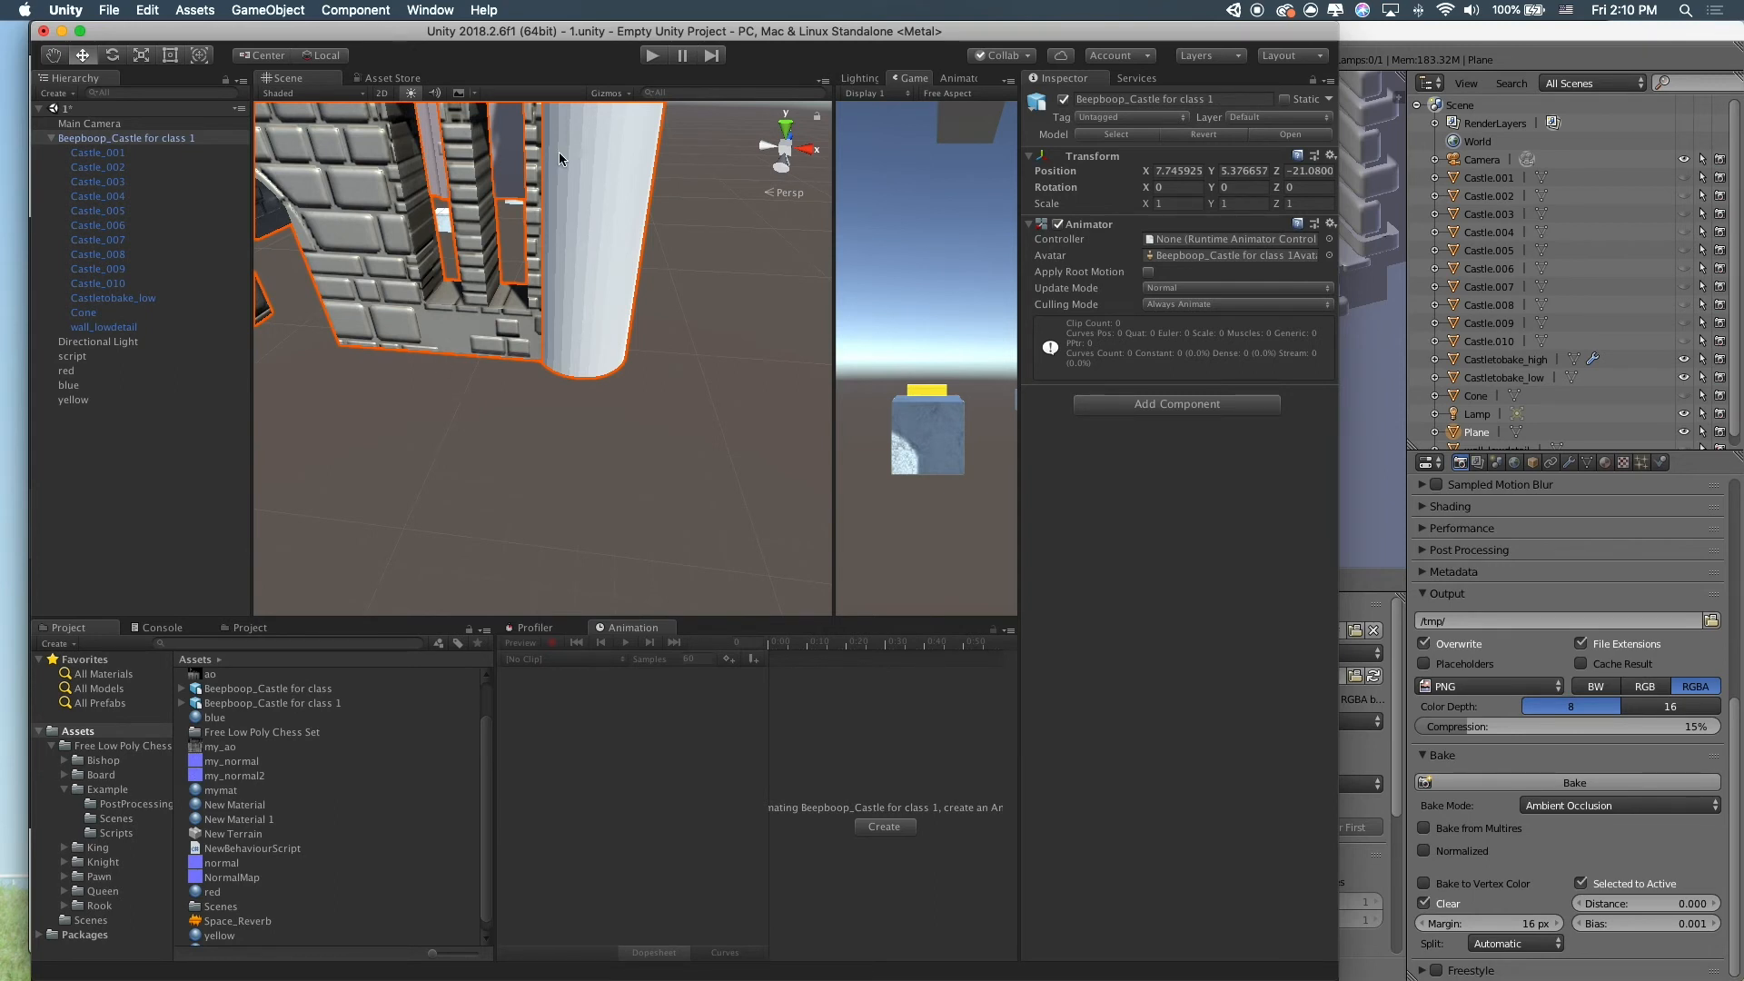
click(578, 225)
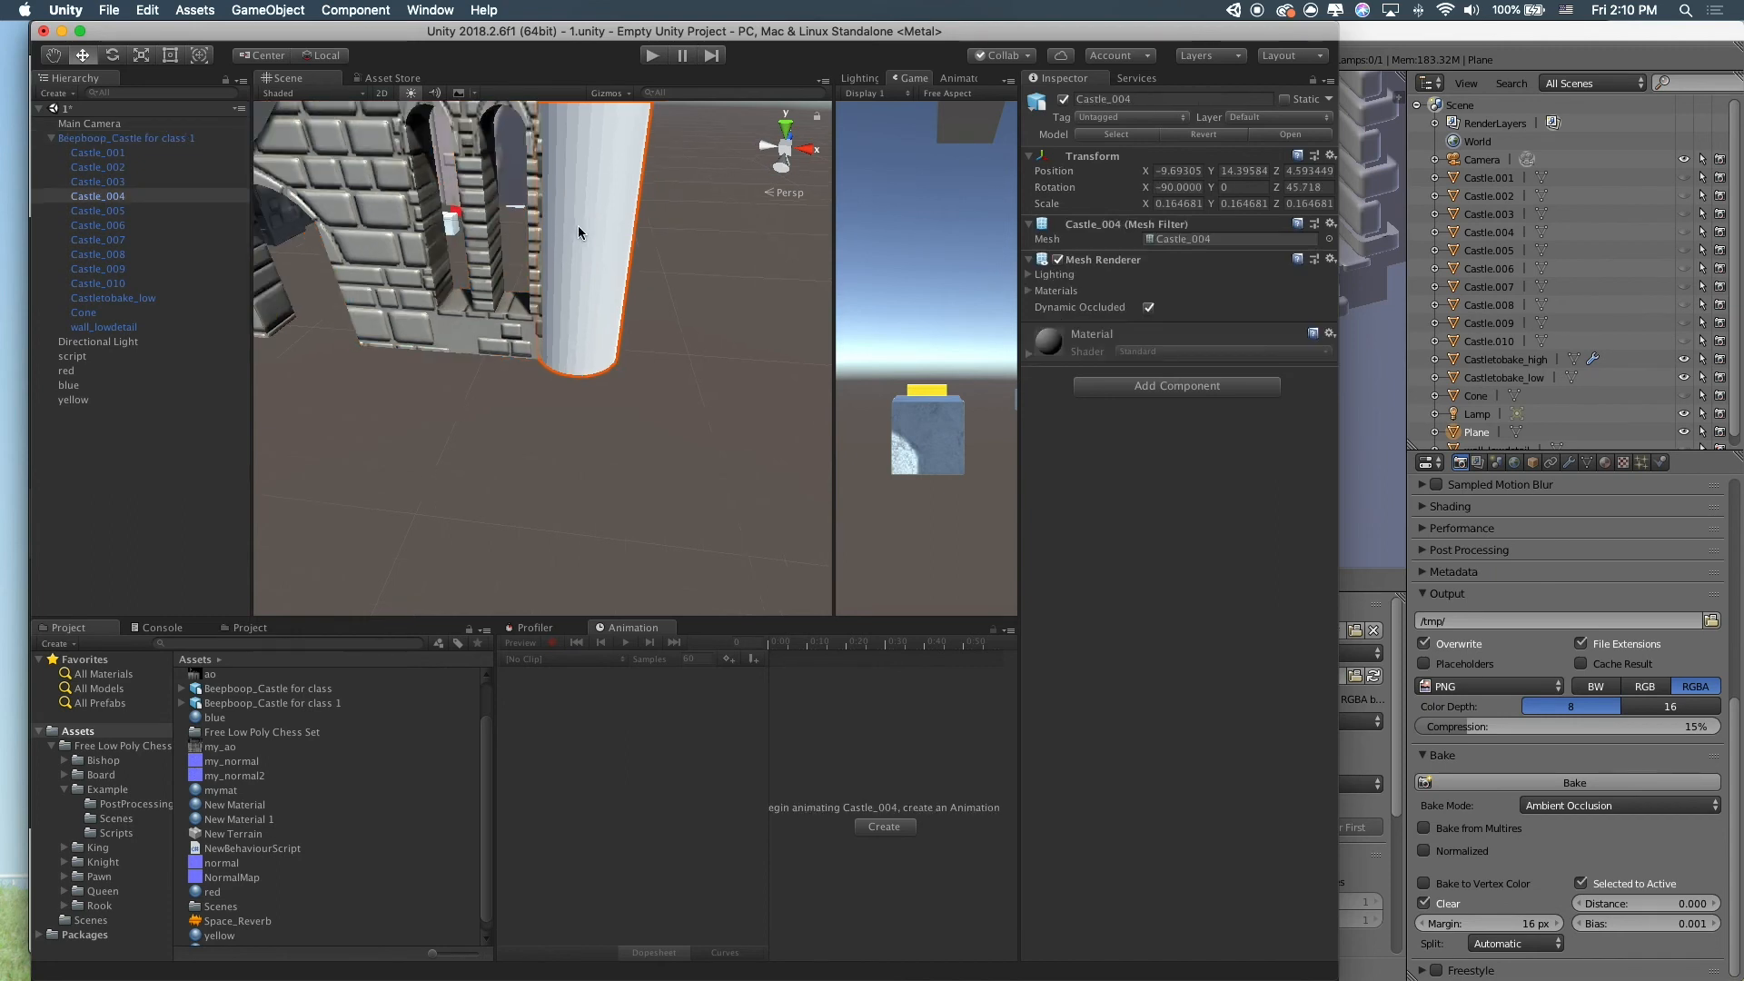
scroll(563, 244, down, 5)
middle_drag(553, 259, 592, 294)
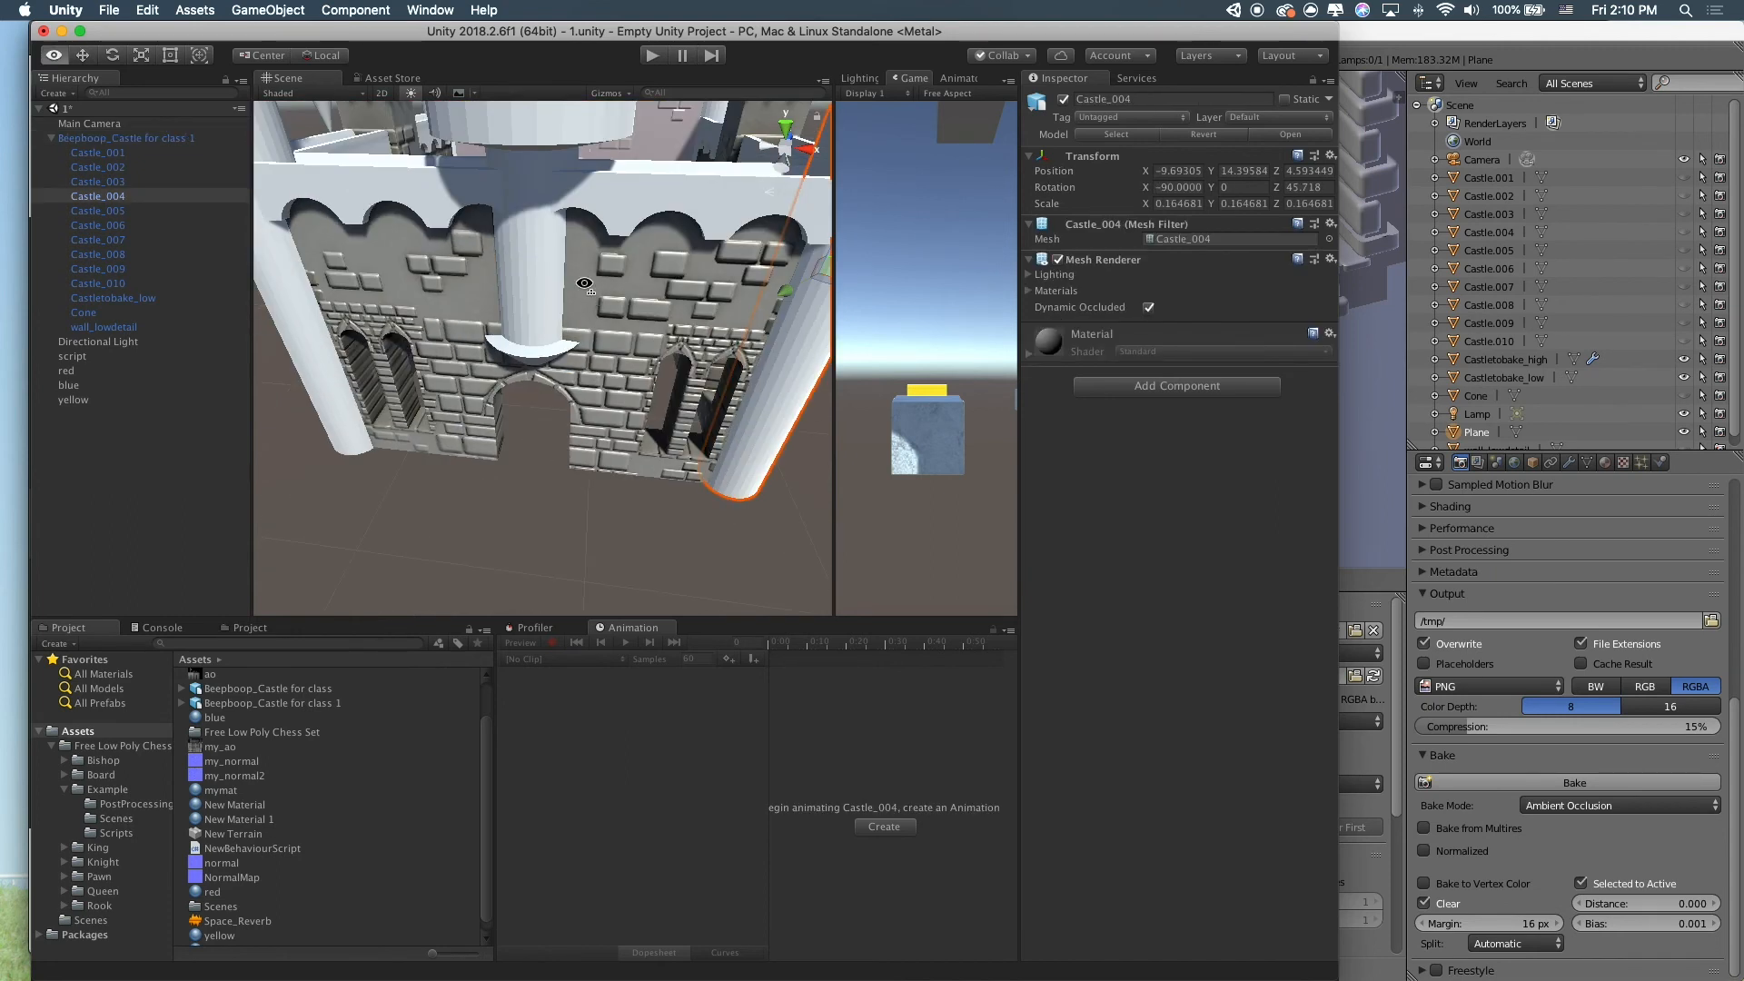
right_drag(582, 284, 561, 260)
scroll(560, 260, down, 5)
key(super+s)
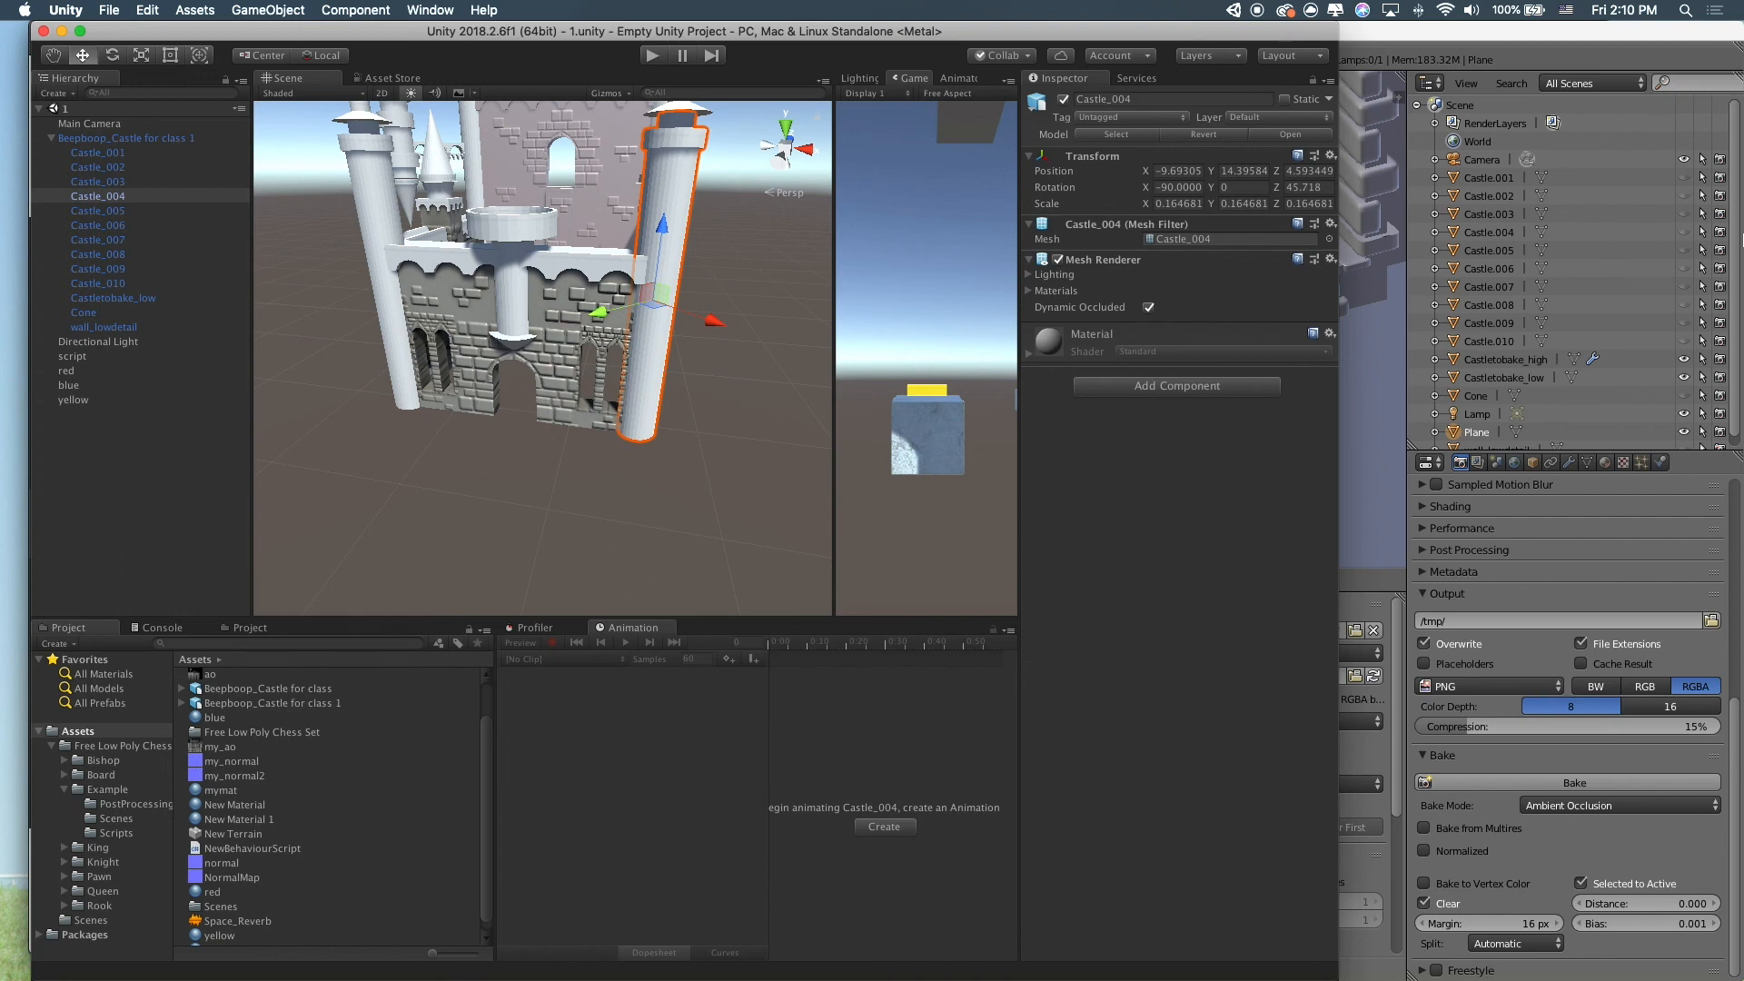
click(1602, 33)
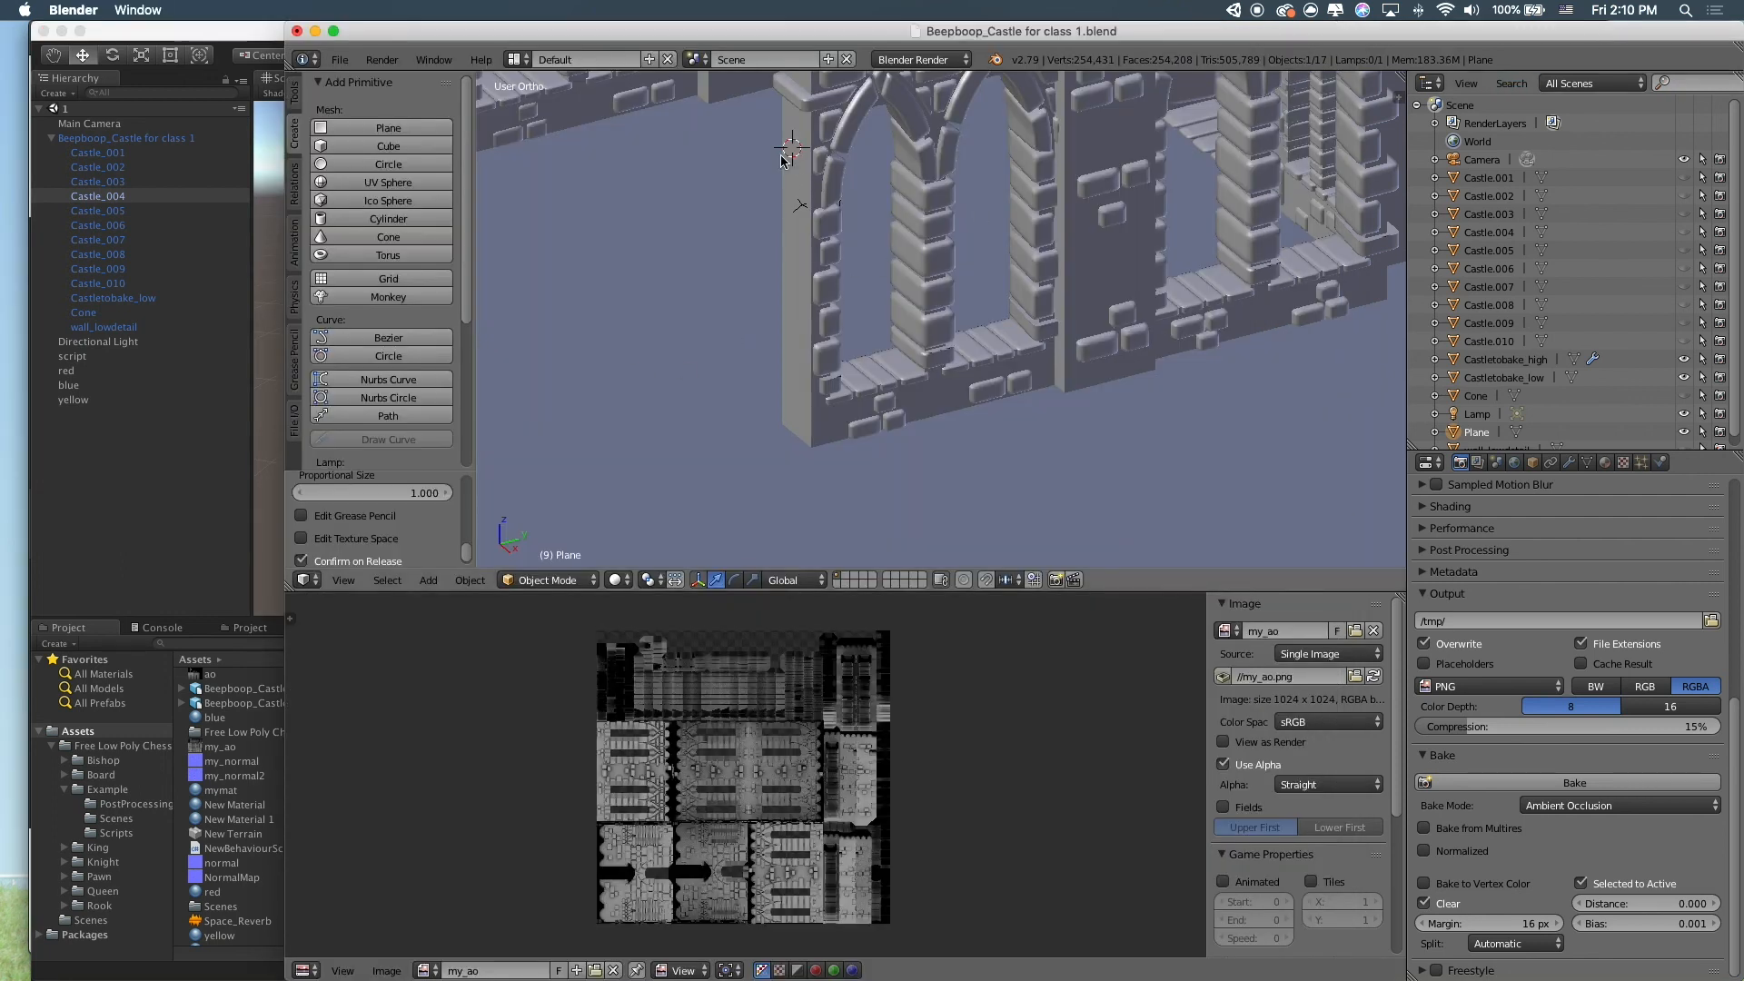